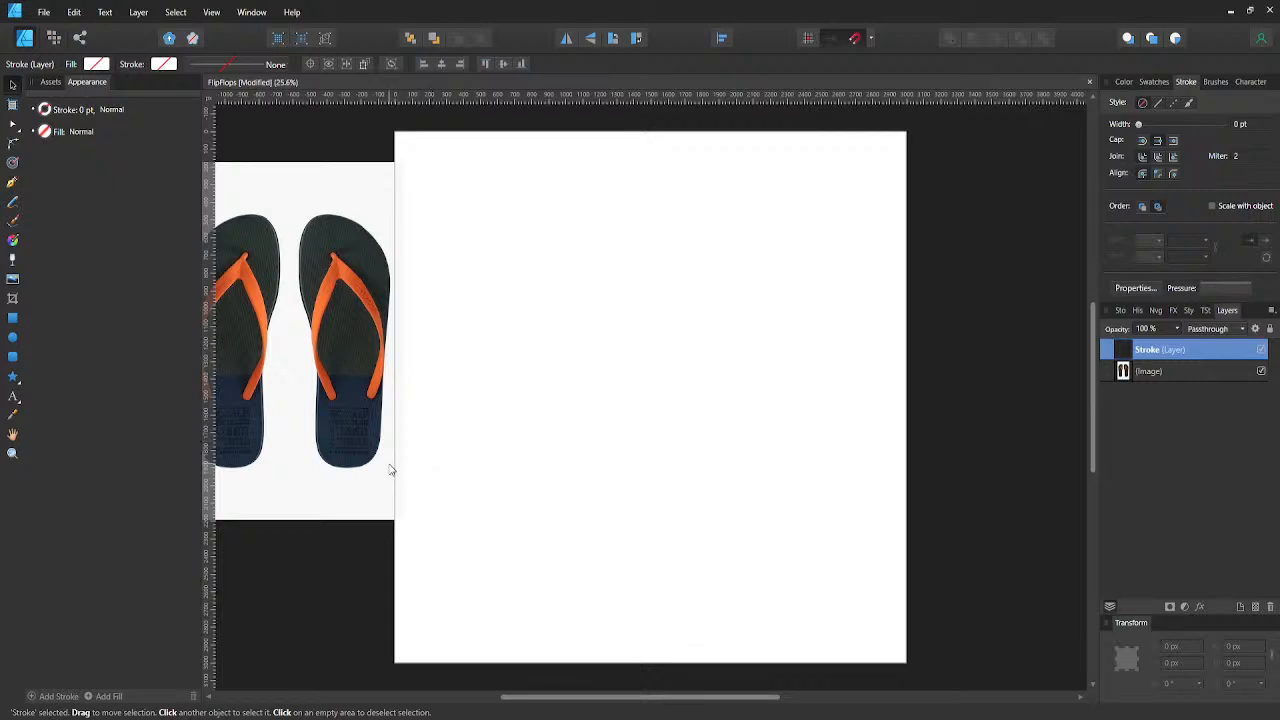
- Reposition the flip-flop reference image so it sits just off the artboard's left edge as a visual guide
{"action": "left_click", "coordinate": [370, 400]}
{"action": "left_click_drag", "start_coordinate": [371, 405], "coordinate": [466, 448]}
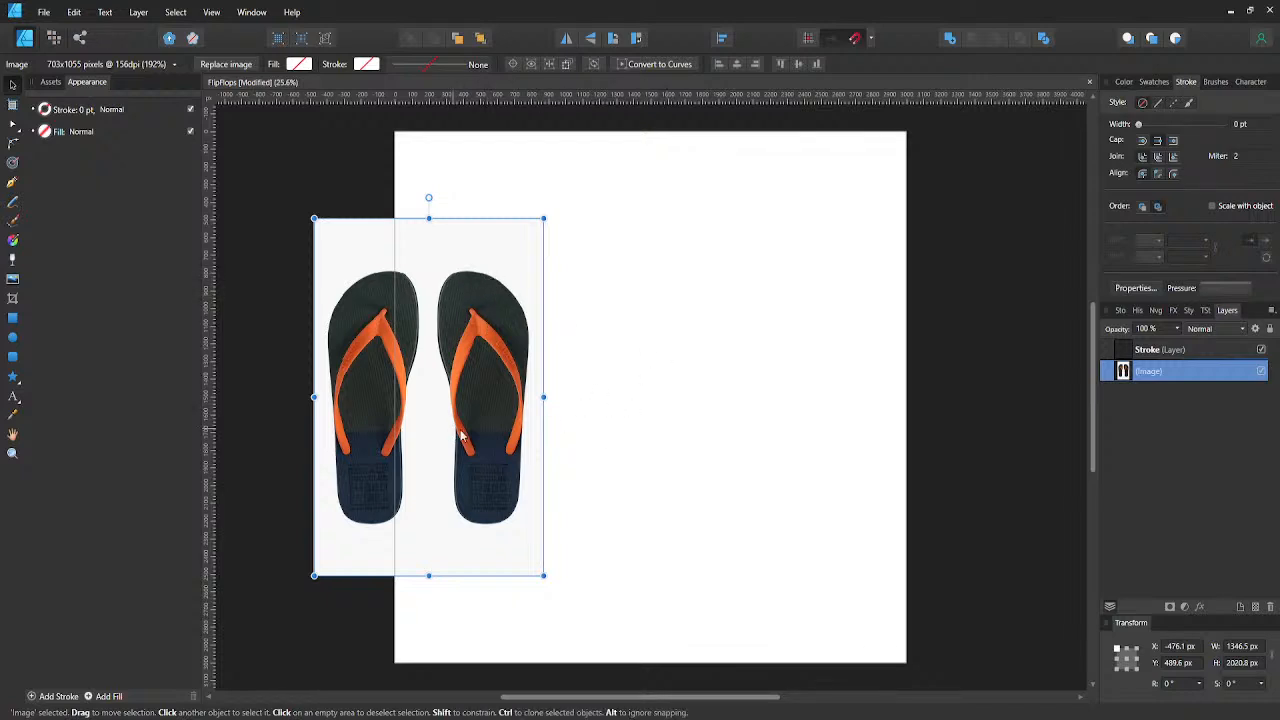
{"action": "left_click_drag", "start_coordinate": [520, 420], "coordinate": [706, 420]}
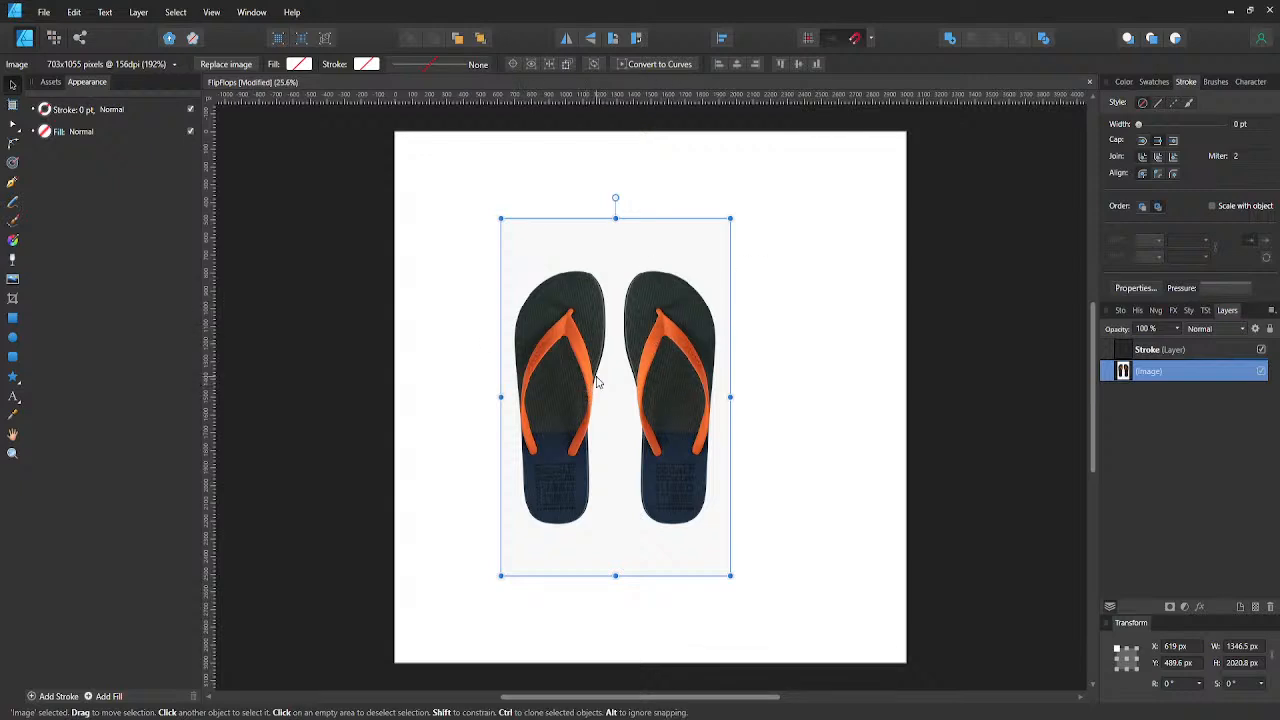
{"action": "left_click_drag", "start_coordinate": [634, 393], "coordinate": [307, 410]}
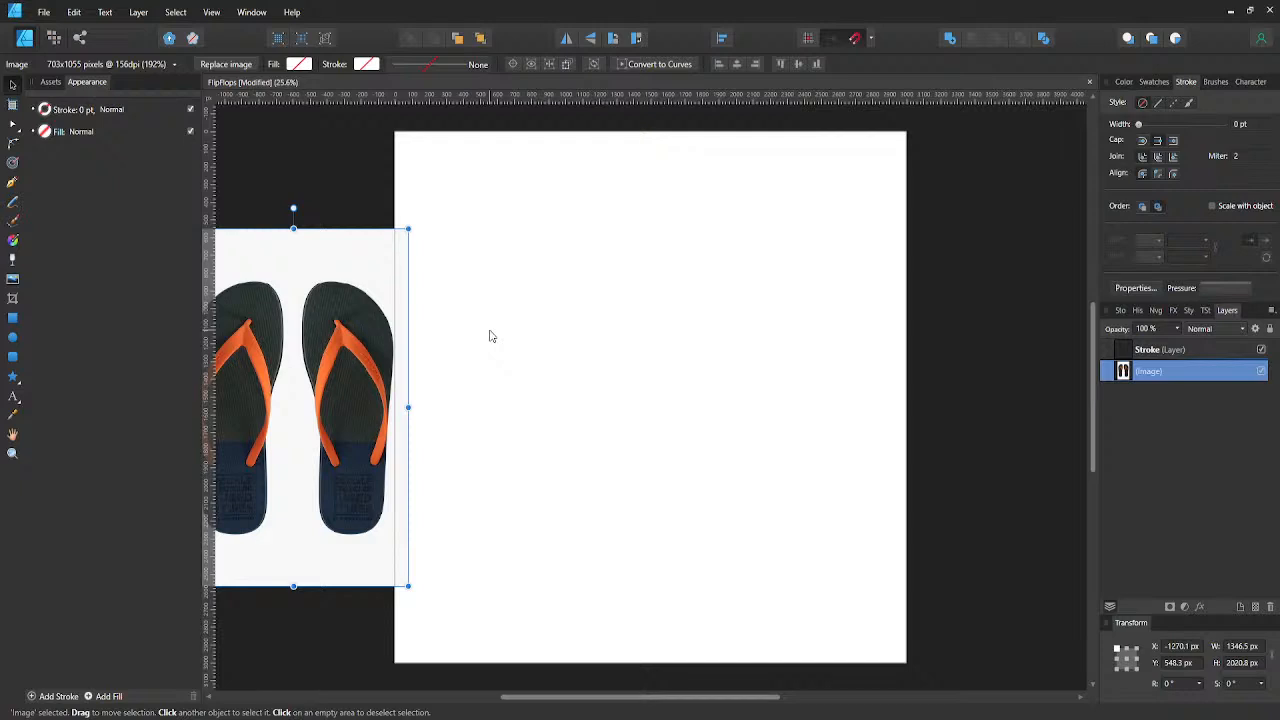
- Draw a rectangle about 731 × 1357 px near the middle of the artboard on the Stroke layer
{"action": "left_click", "coordinate": [1191, 352]}
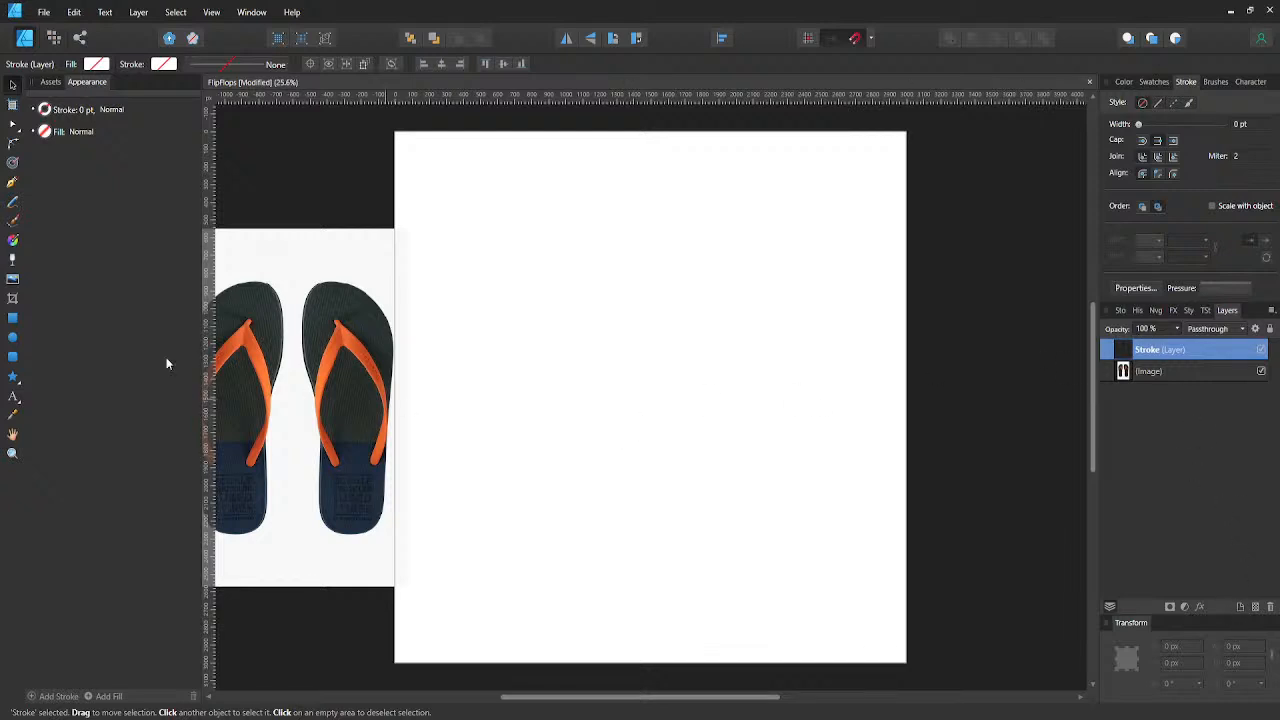
{"action": "left_click", "coordinate": [12, 317]}
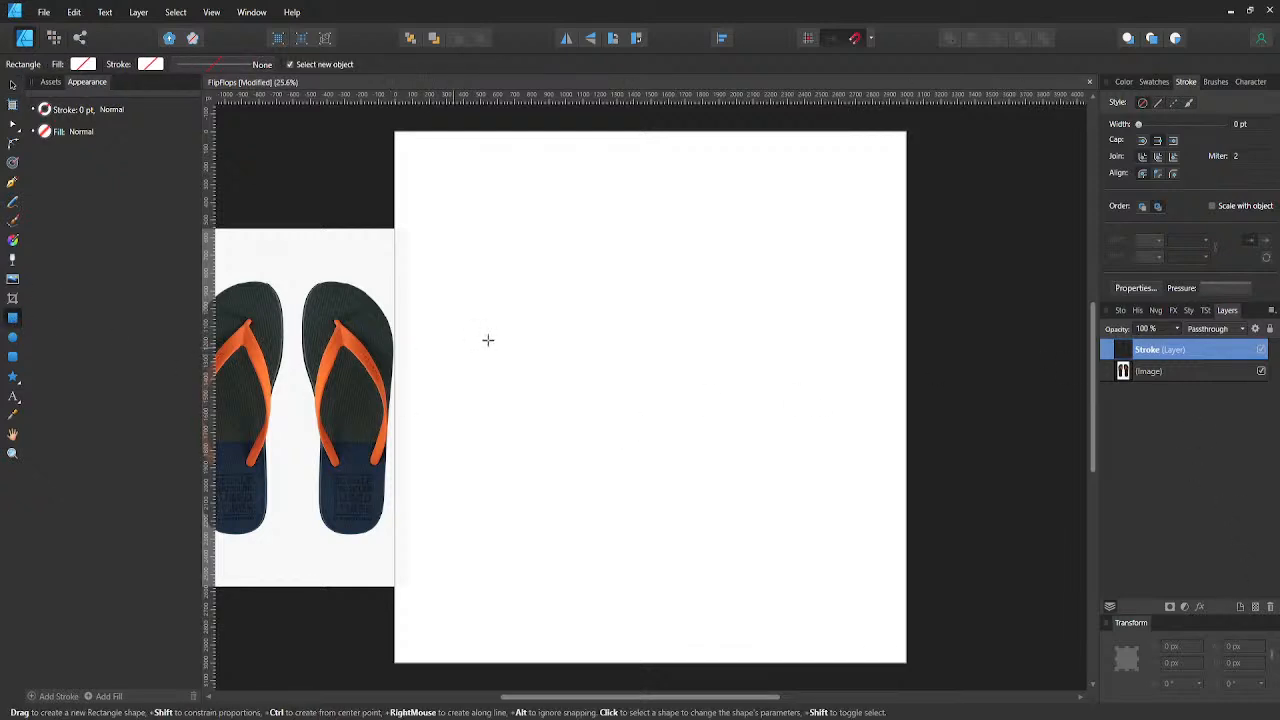
{"action": "left_click_drag", "start_coordinate": [554, 281], "coordinate": [678, 522]}
- Remove the rectangle's fill and give it a black 8 pt stroke
{"action": "left_click", "coordinate": [90, 68]}
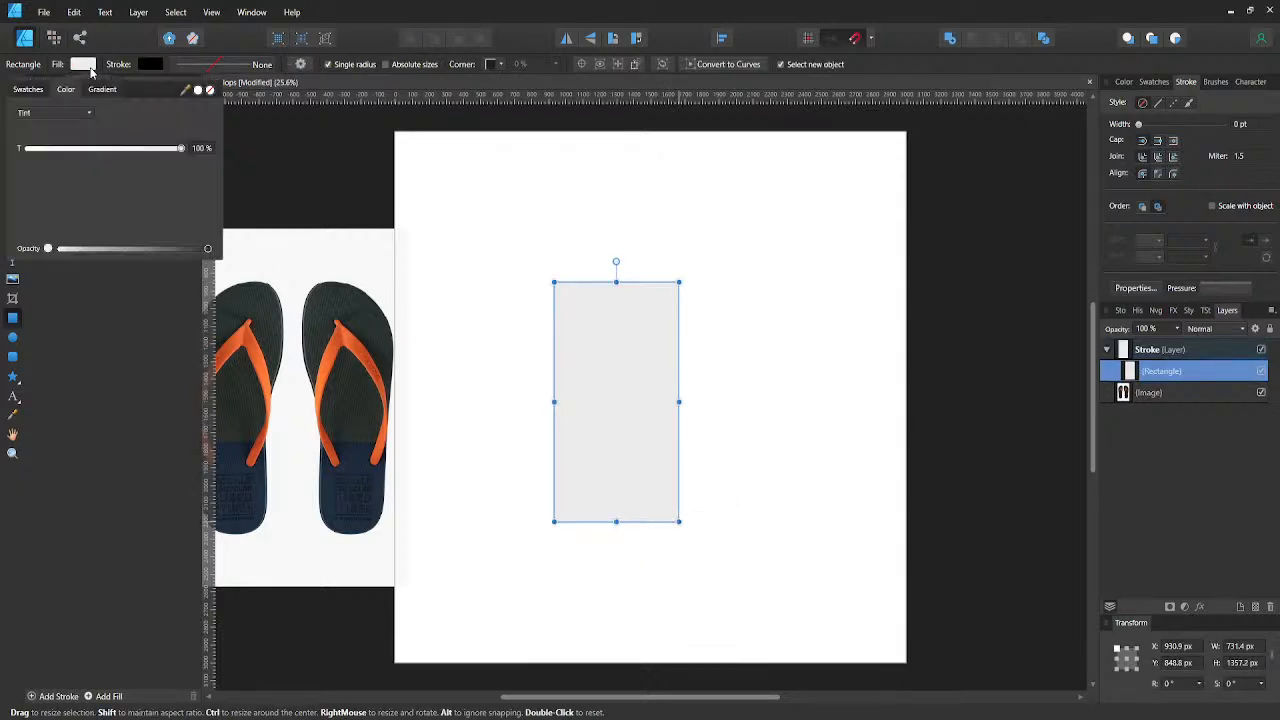
{"action": "left_click", "coordinate": [209, 89]}
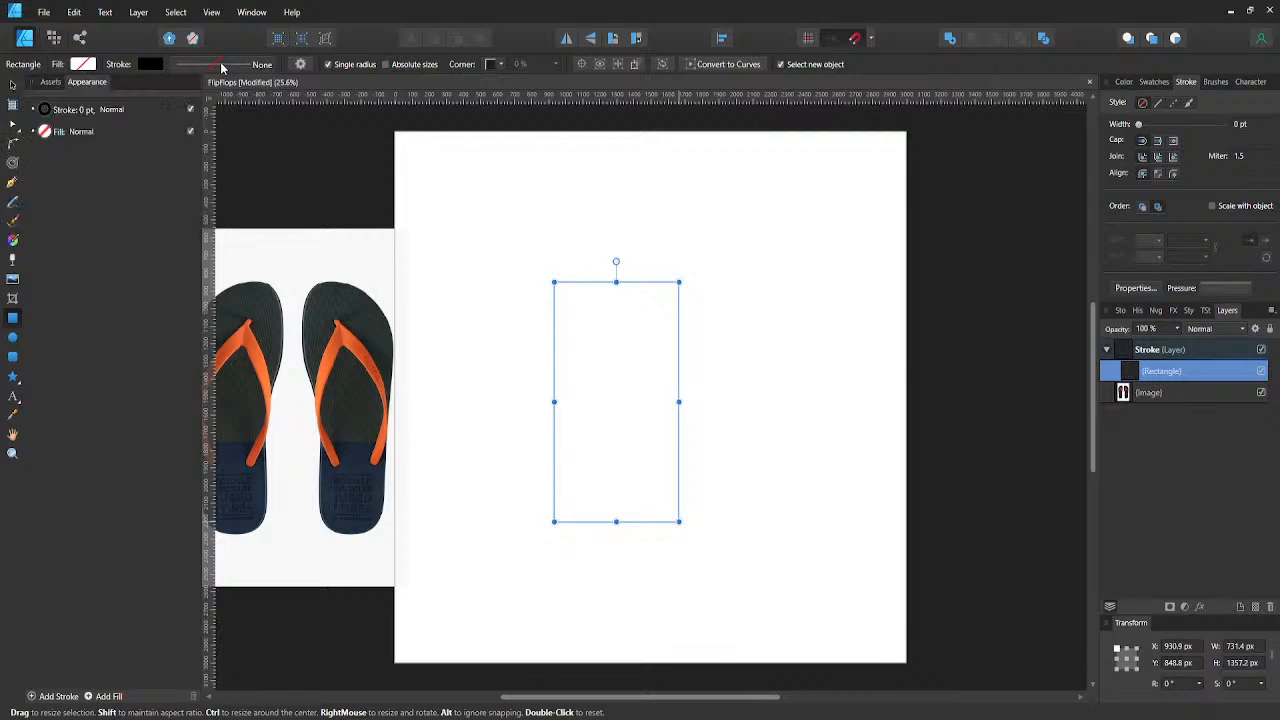
{"action": "left_click", "coordinate": [222, 66]}
{"action": "left_click", "coordinate": [283, 116]}
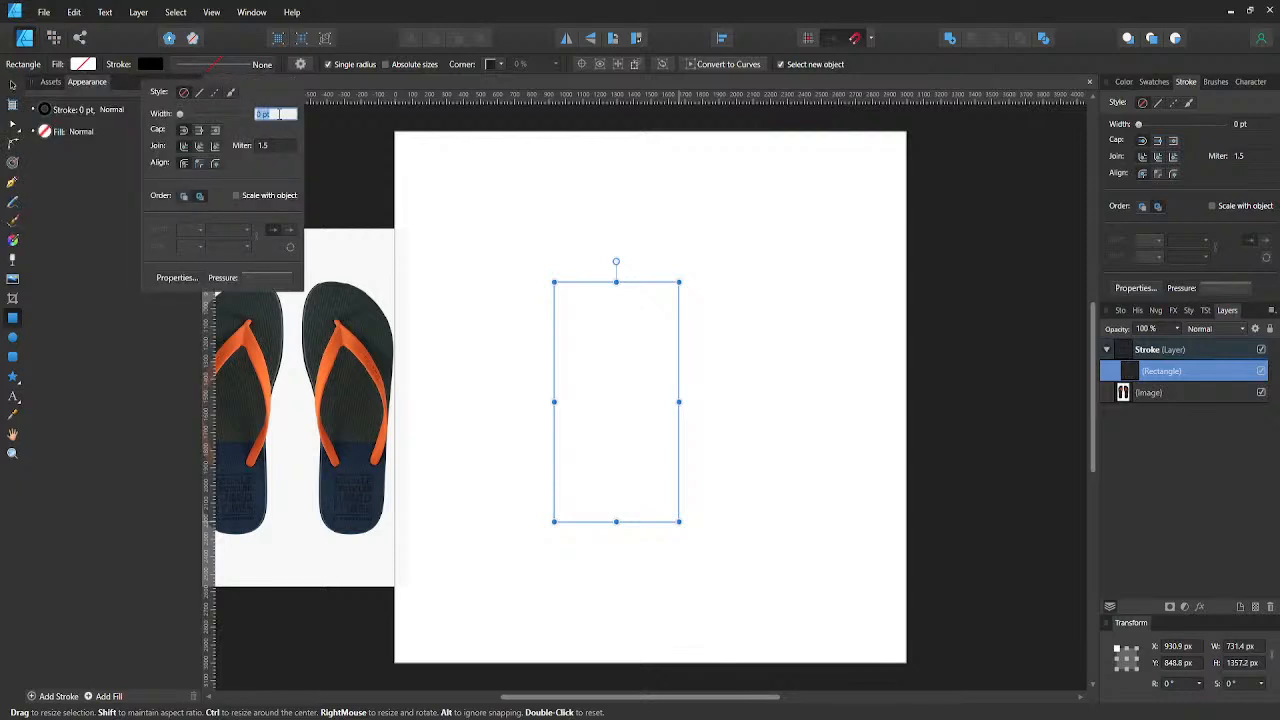
{"action": "type", "text": "8"}
{"action": "key", "text": "Return"}
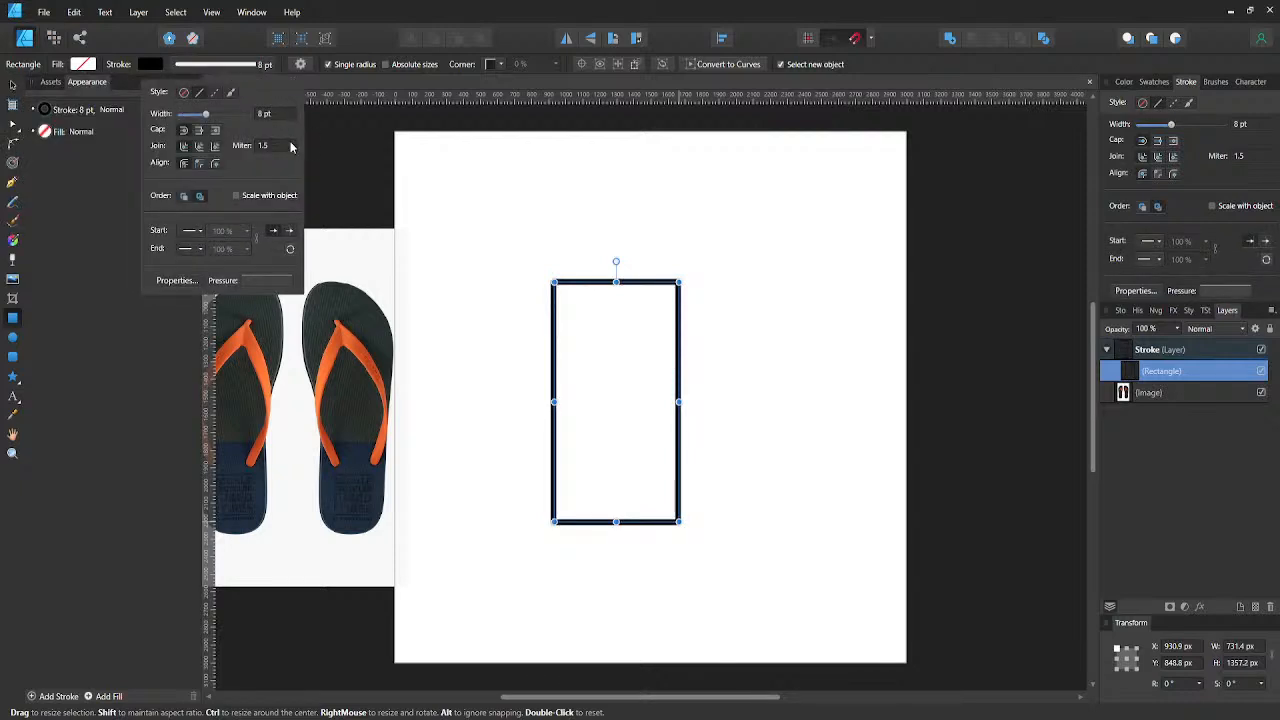
{"action": "left_click", "coordinate": [514, 320]}
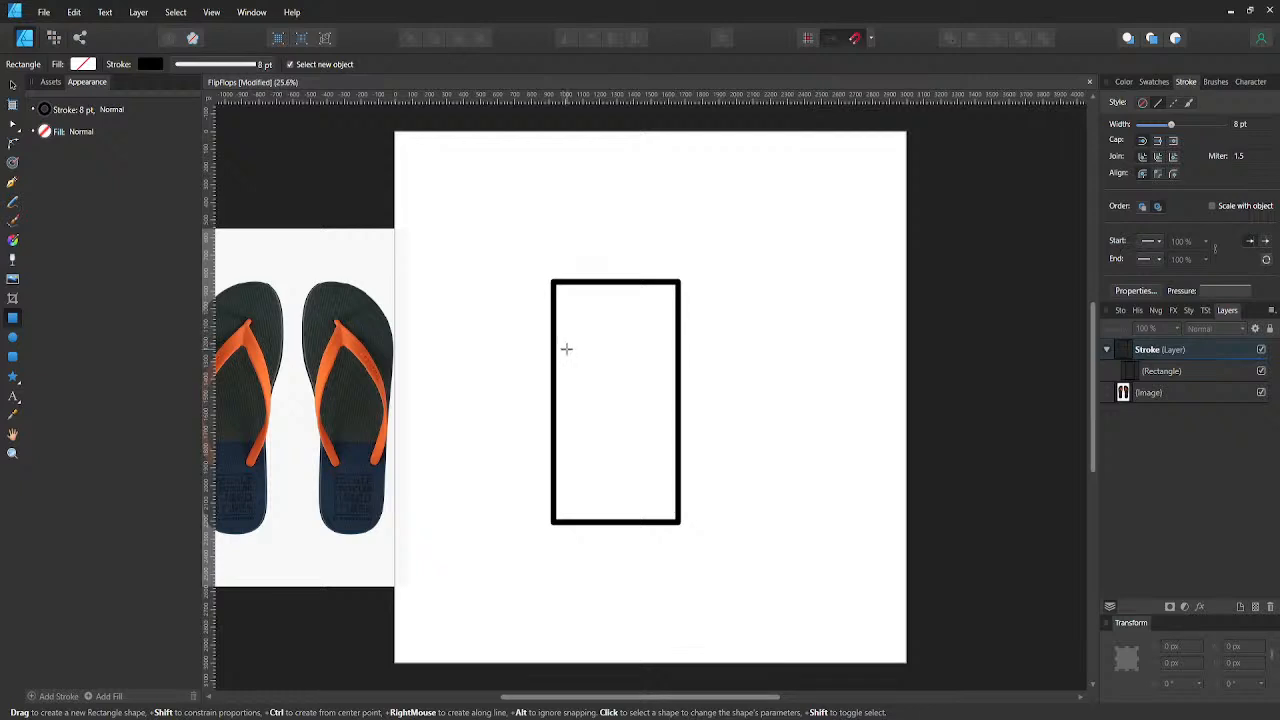
- Move the rectangle to the centre of the artboard, at about X 1134 px, Y 821 px
{"action": "key", "text": "v"}
{"action": "left_click", "coordinate": [595, 283]}
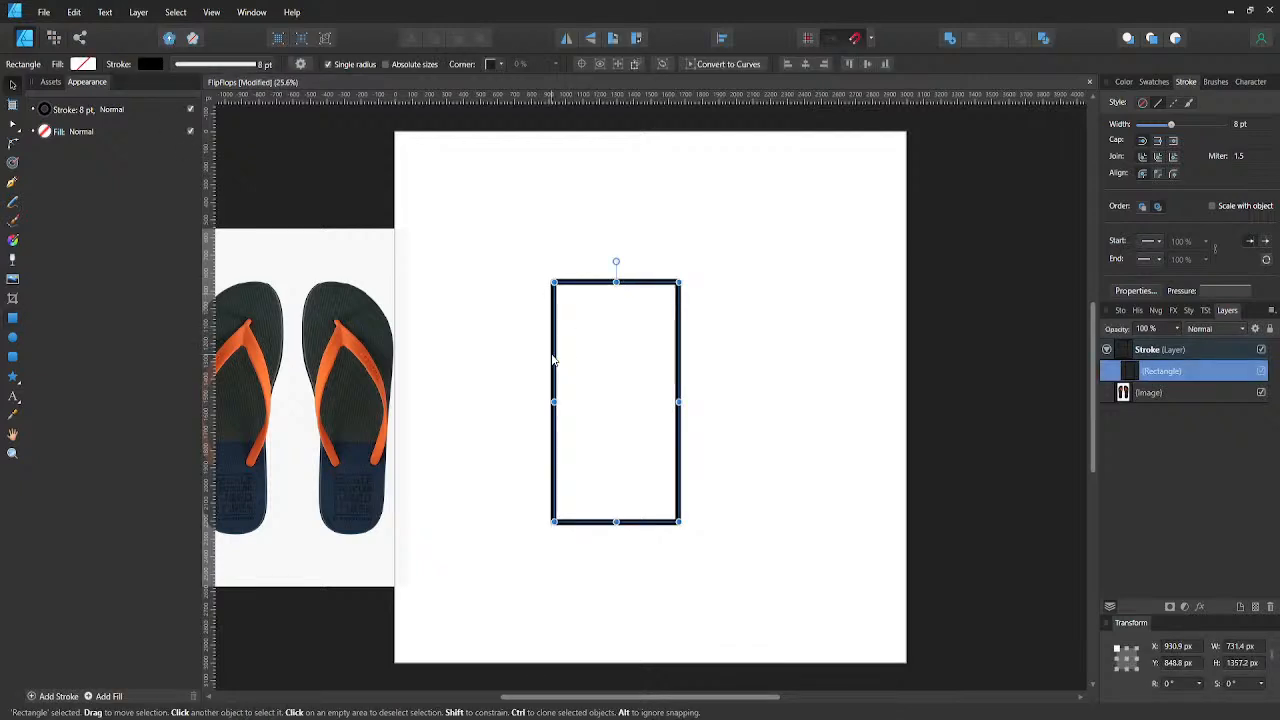
{"action": "left_click_drag", "start_coordinate": [554, 359], "coordinate": [588, 356]}
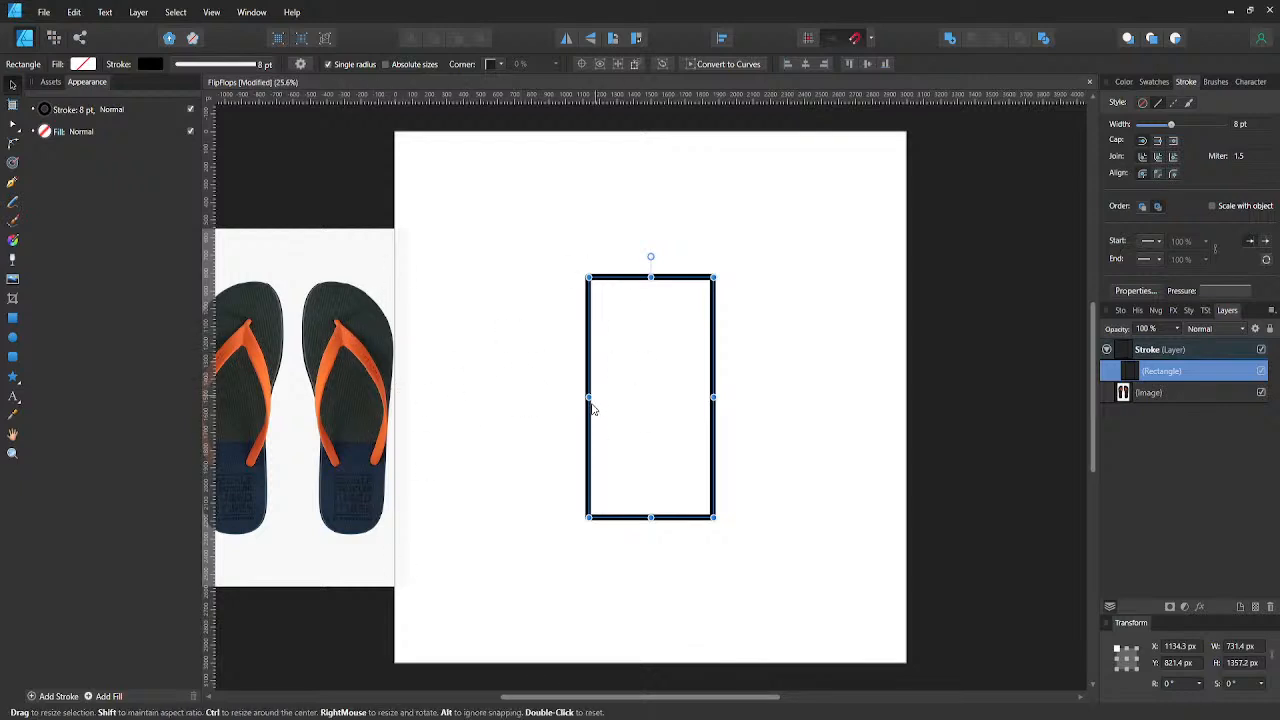
{"action": "left_click", "coordinate": [533, 439]}
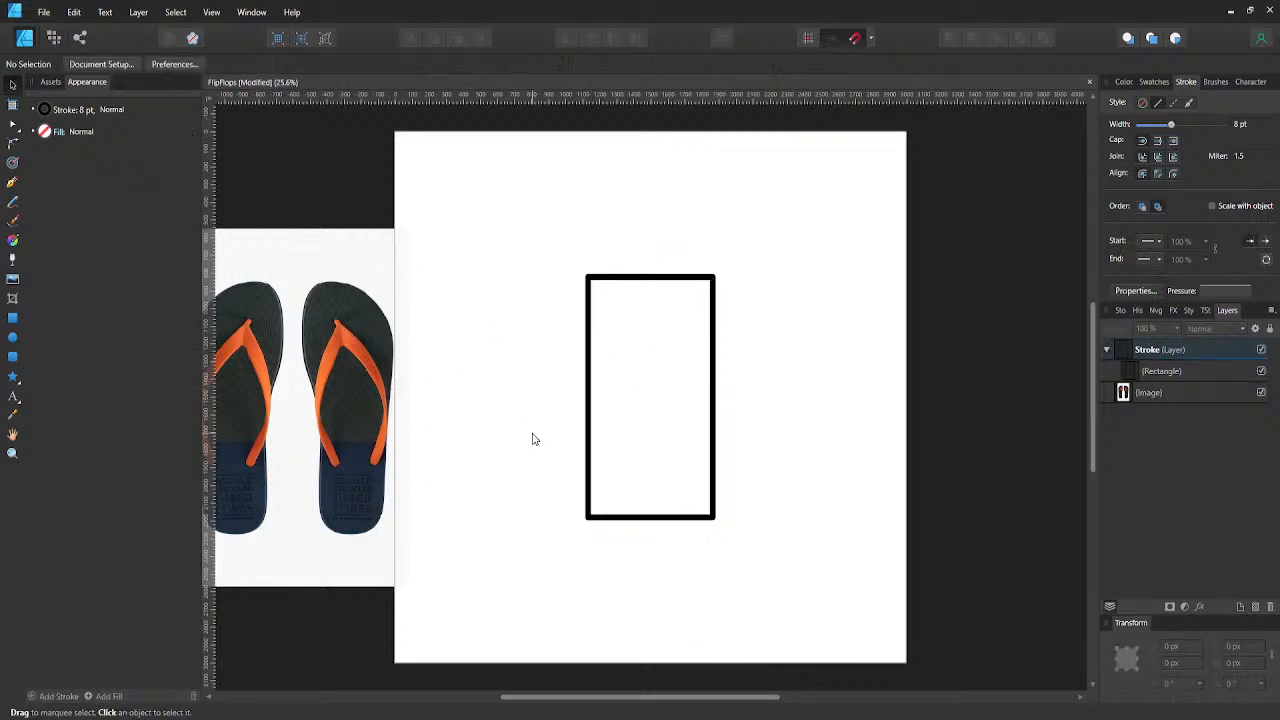
- Convert the outlined rectangle to curves
{"action": "left_click", "coordinate": [585, 395]}
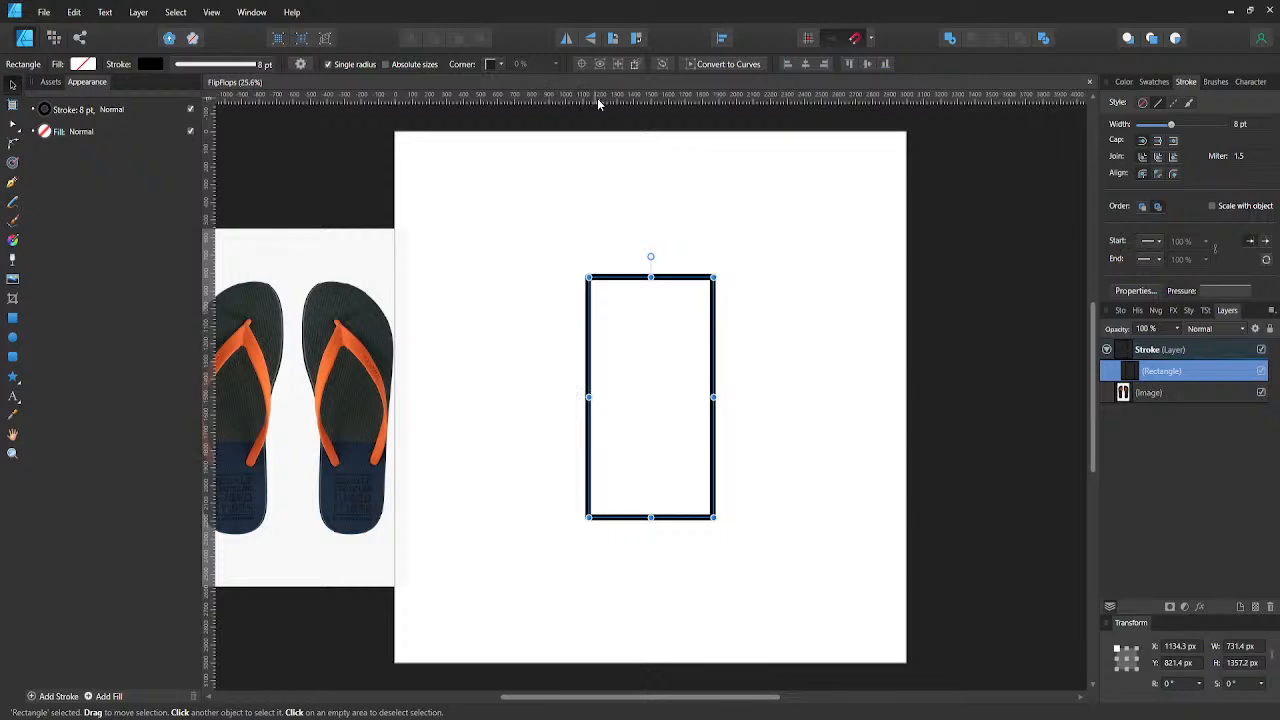
{"action": "left_click", "coordinate": [692, 268]}
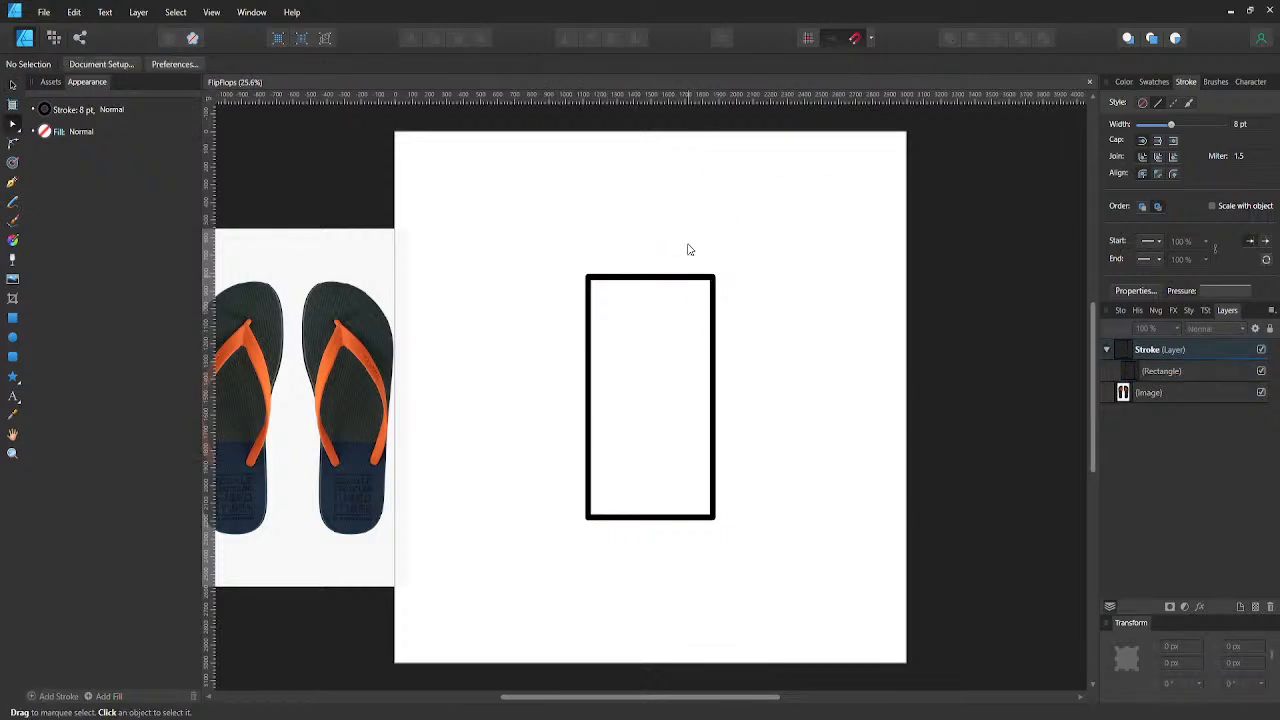
{"action": "left_click", "coordinate": [690, 277]}
{"action": "key", "text": "v"}
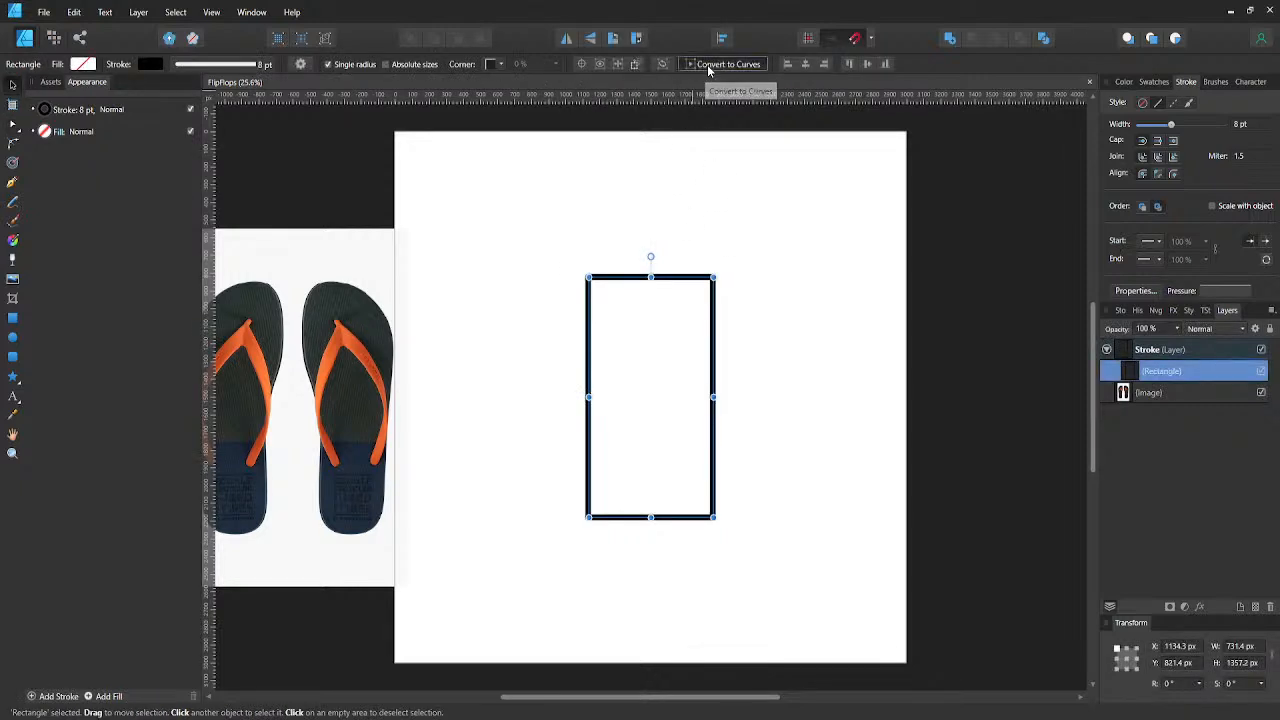
{"action": "left_click", "coordinate": [707, 64]}
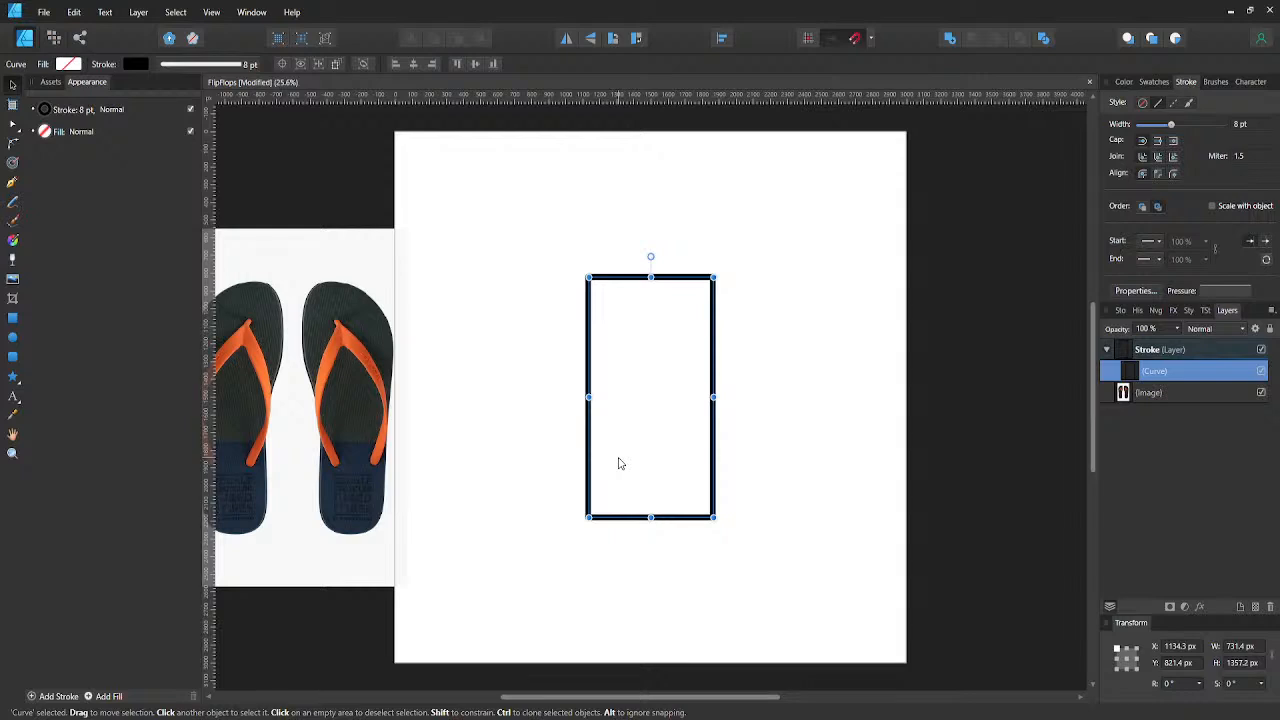
- Taper the shape toward its base by nudging both bottom corner nodes 40 px inward
{"action": "key", "text": "a"}
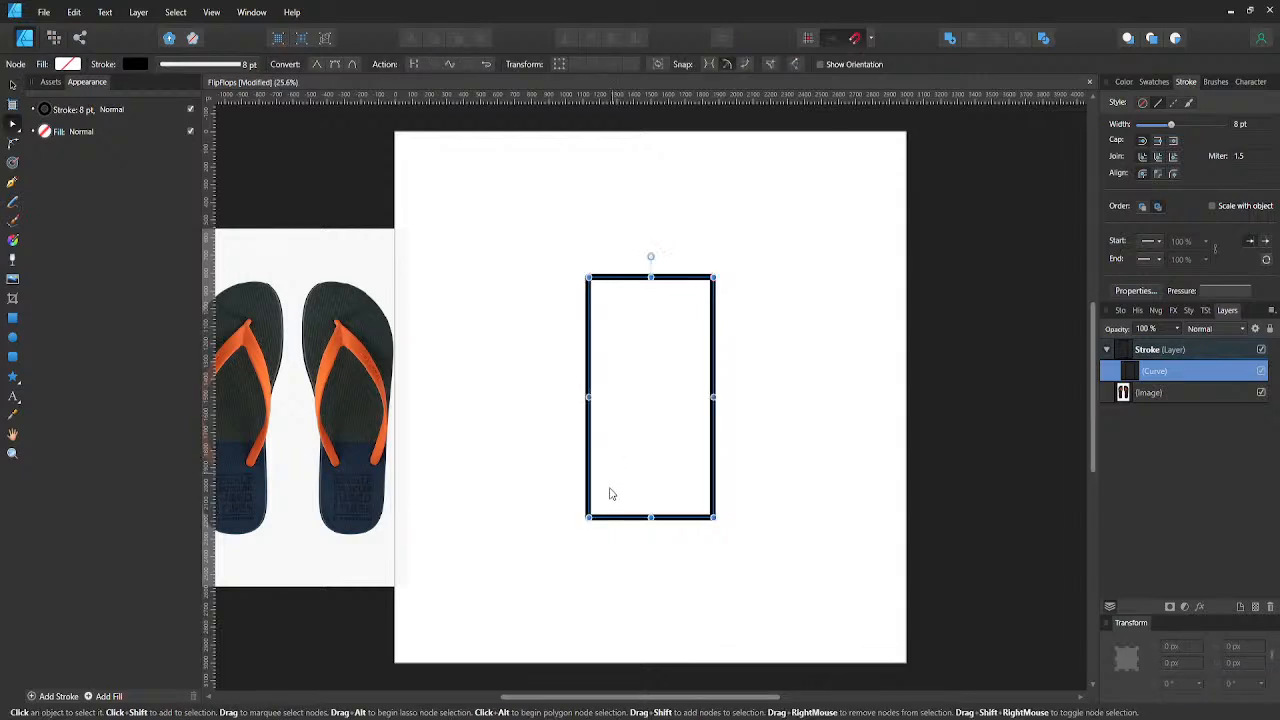
{"action": "left_click", "coordinate": [589, 518]}
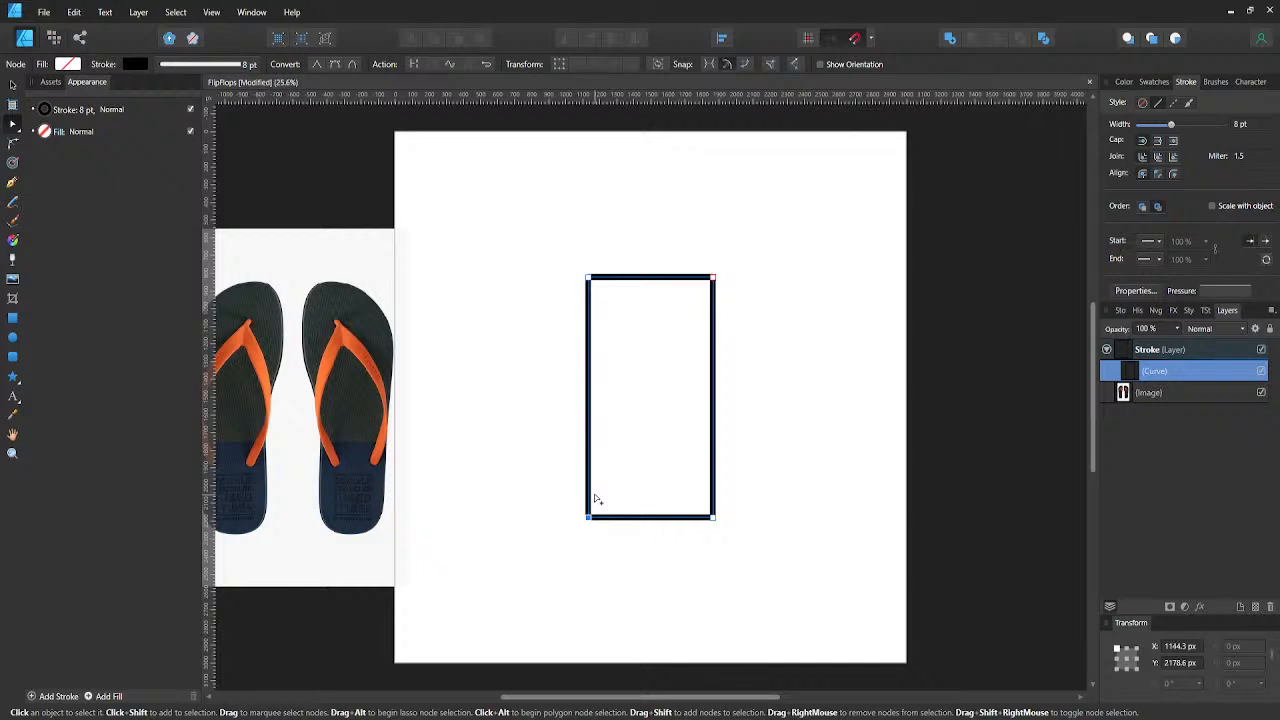
{"action": "key", "text": "shift+Right"}
{"action": "key", "text": "shift+Right"}
{"action": "key", "text": "shift+Right"}
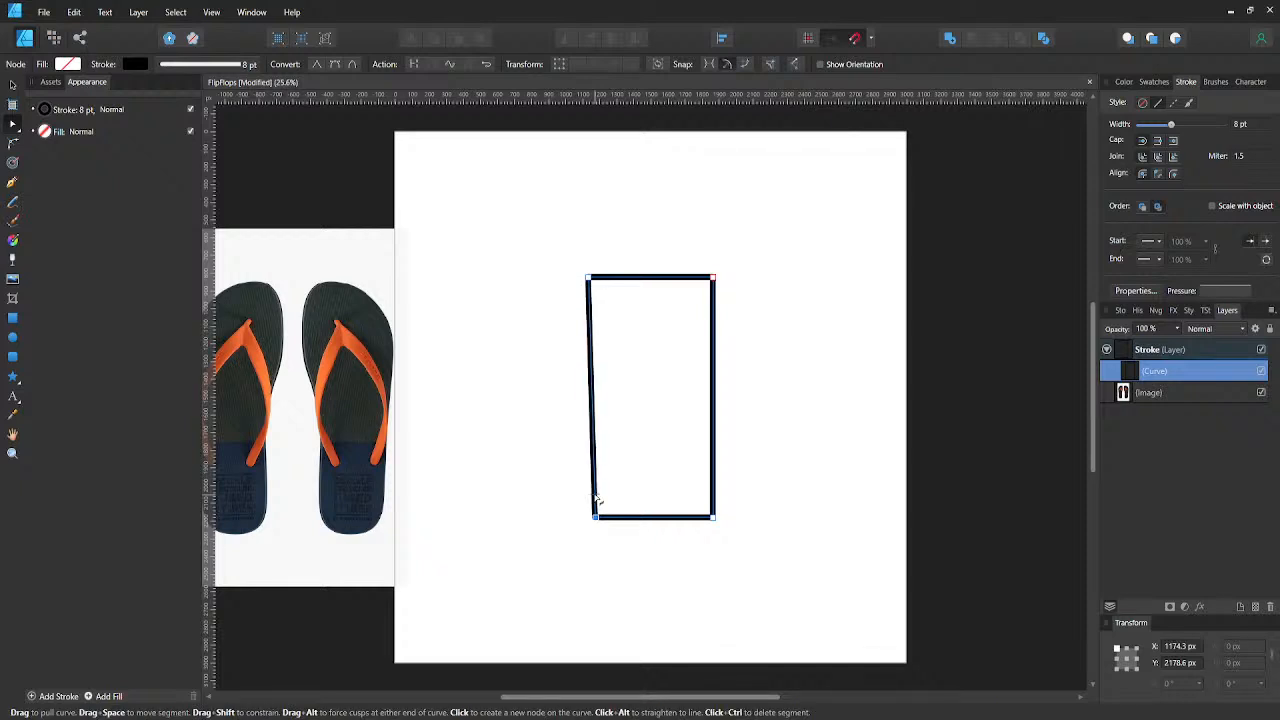
{"action": "left_click", "coordinate": [714, 518]}
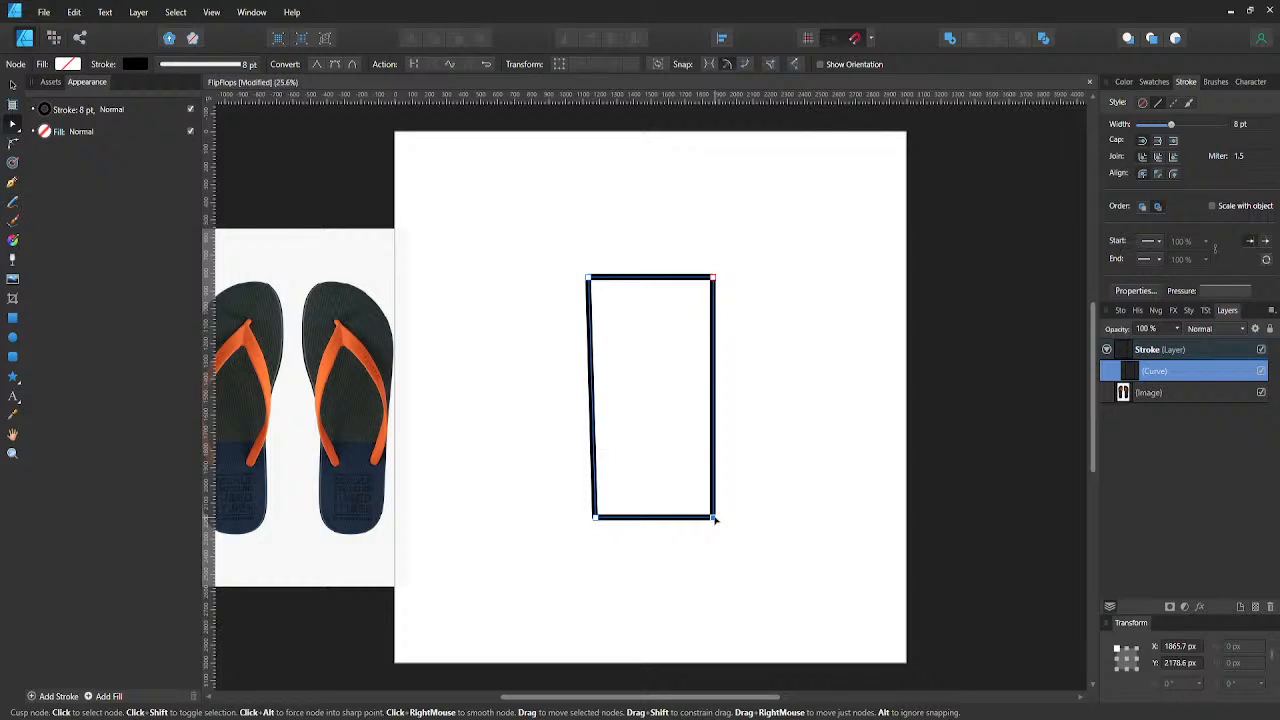
{"action": "key", "text": "shift+Left"}
{"action": "key", "text": "shift+Left"}
{"action": "key", "text": "shift+Left"}
{"action": "key", "text": "shift+Left"}
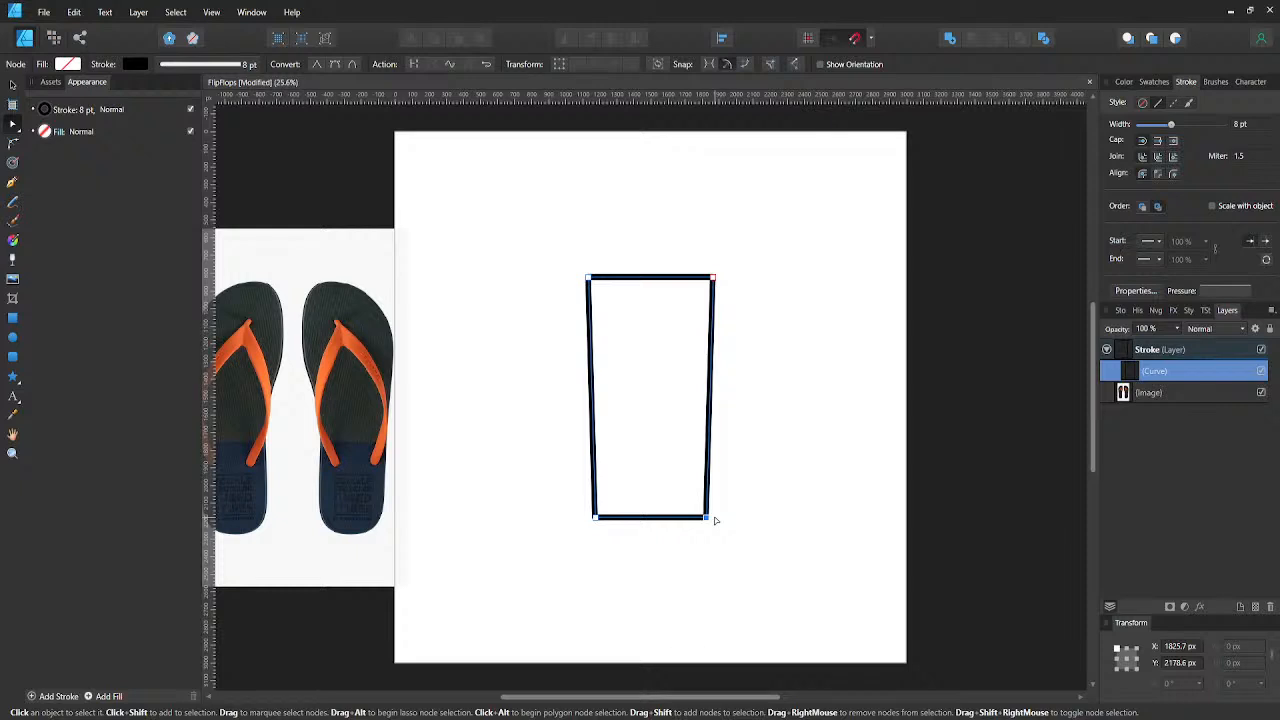
{"action": "left_click", "coordinate": [740, 449]}
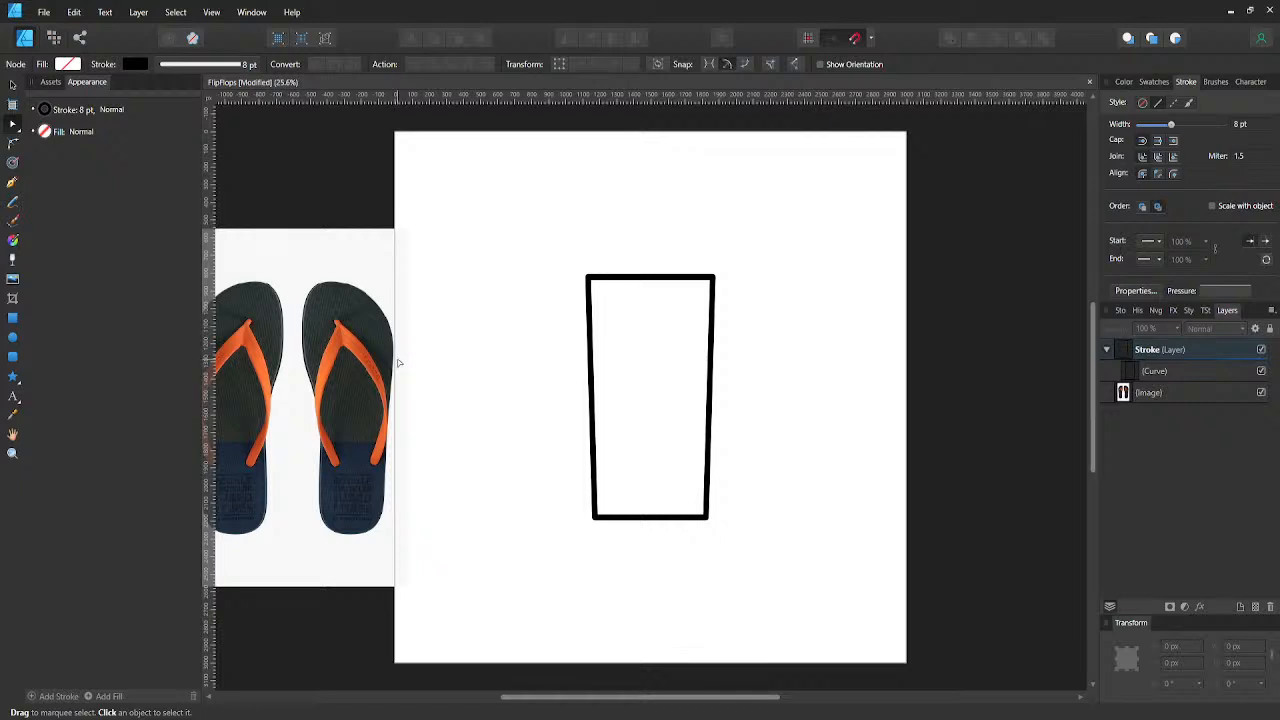
- Slant the shape's top edge by raising its left node to about Y 548 px and lowering its right node to about Y 986 px
{"action": "left_click", "coordinate": [608, 278]}
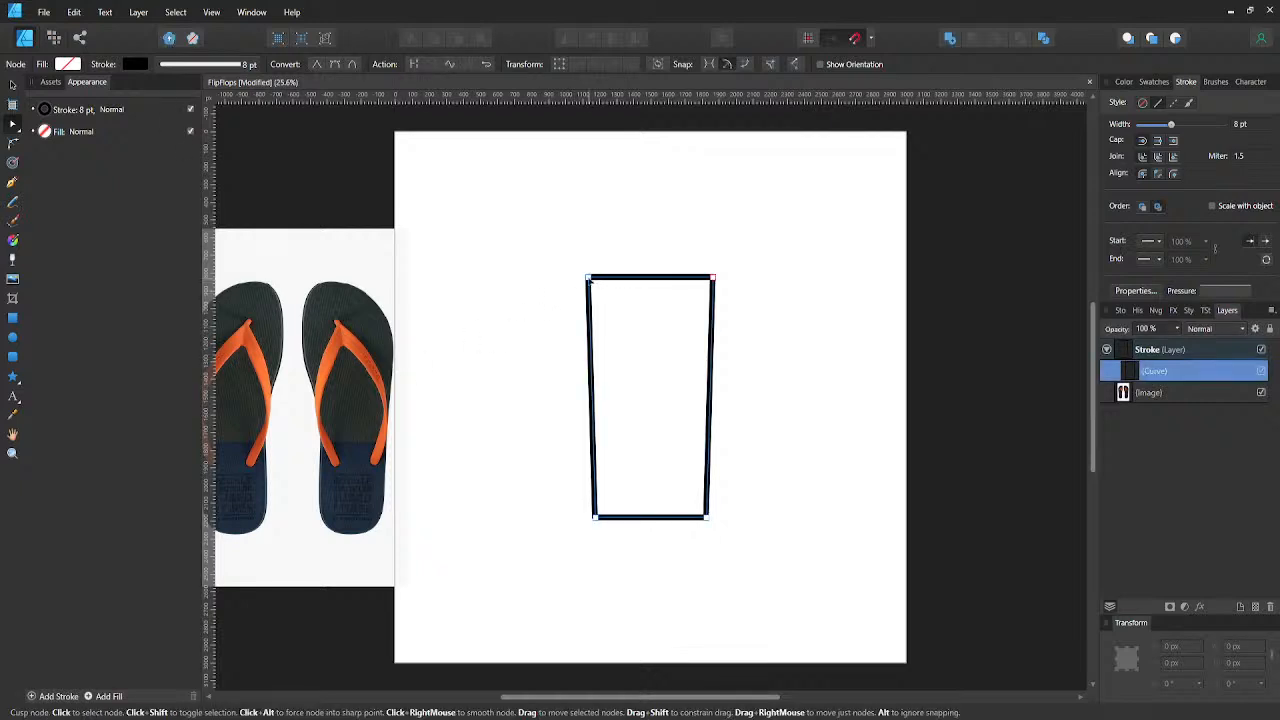
{"action": "left_click", "coordinate": [588, 278]}
{"action": "left_click_drag", "start_coordinate": [588, 278], "coordinate": [595, 234]}
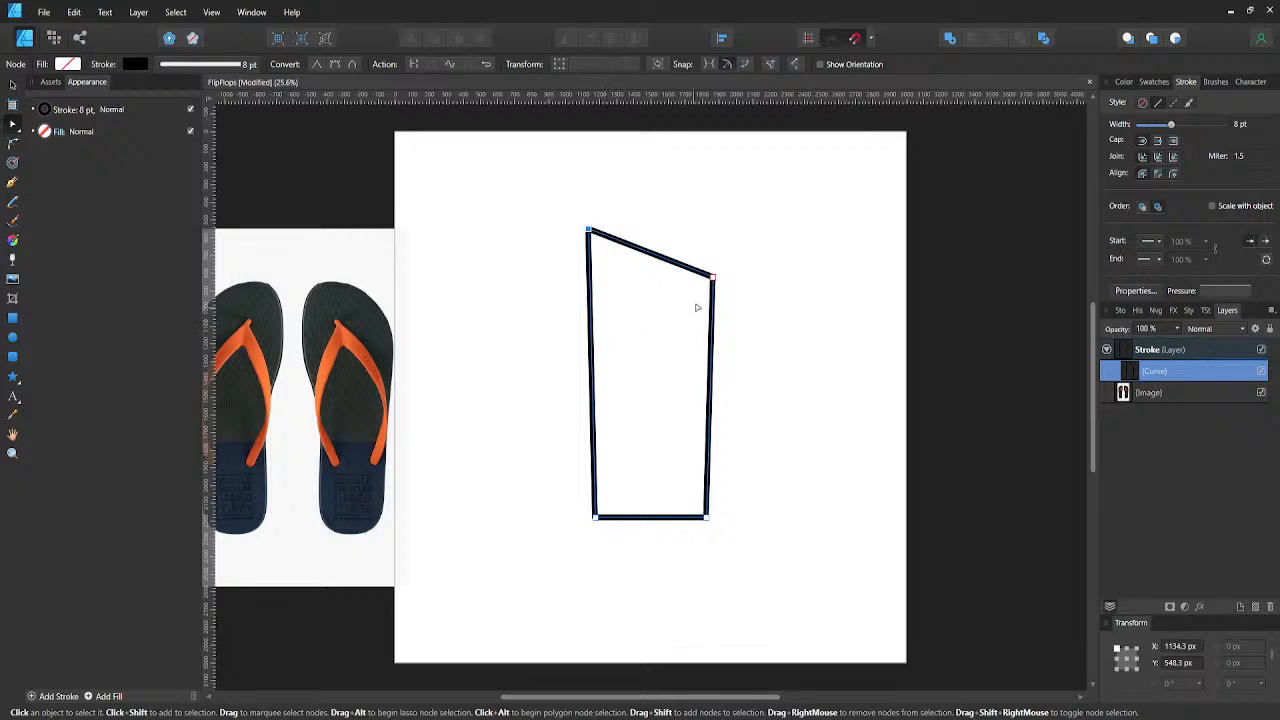
{"action": "left_click", "coordinate": [713, 277]}
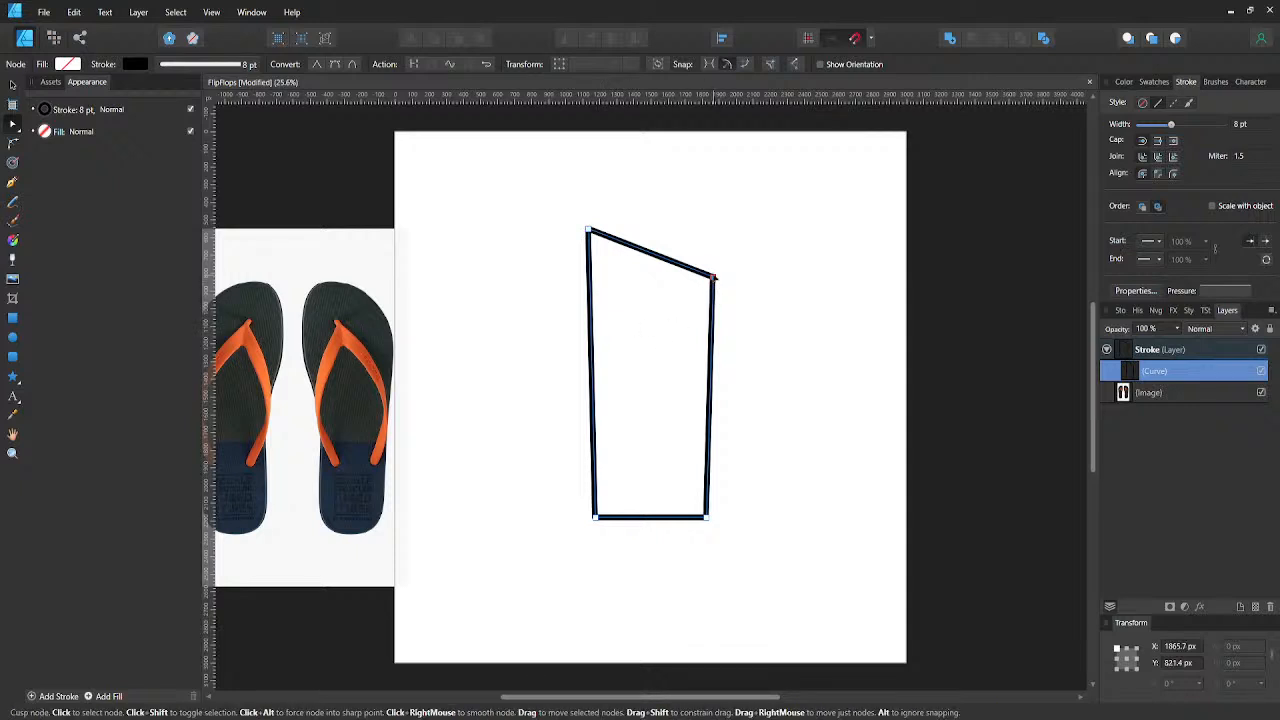
{"action": "left_click_drag", "start_coordinate": [713, 277], "coordinate": [716, 308]}
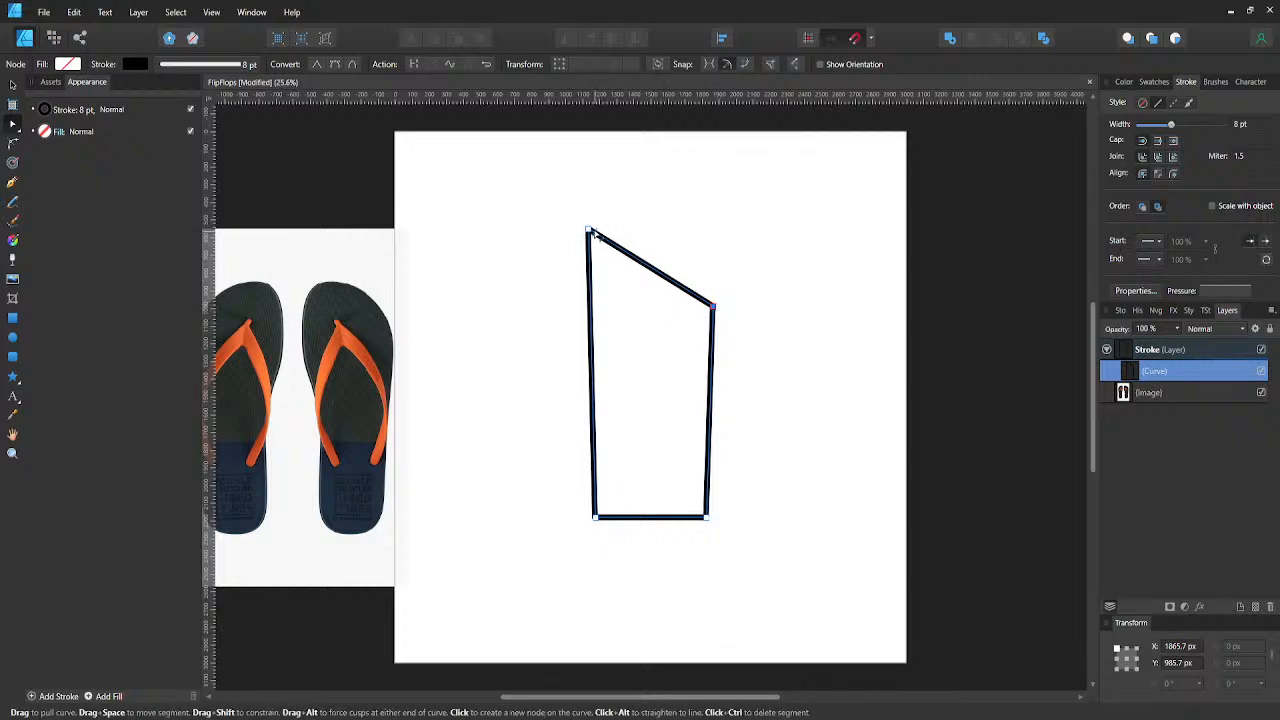
- Round the shape's top-left corner to a radius of about 194 px and raise its node to the artboard's upper edge
{"action": "left_click", "coordinate": [589, 231]}
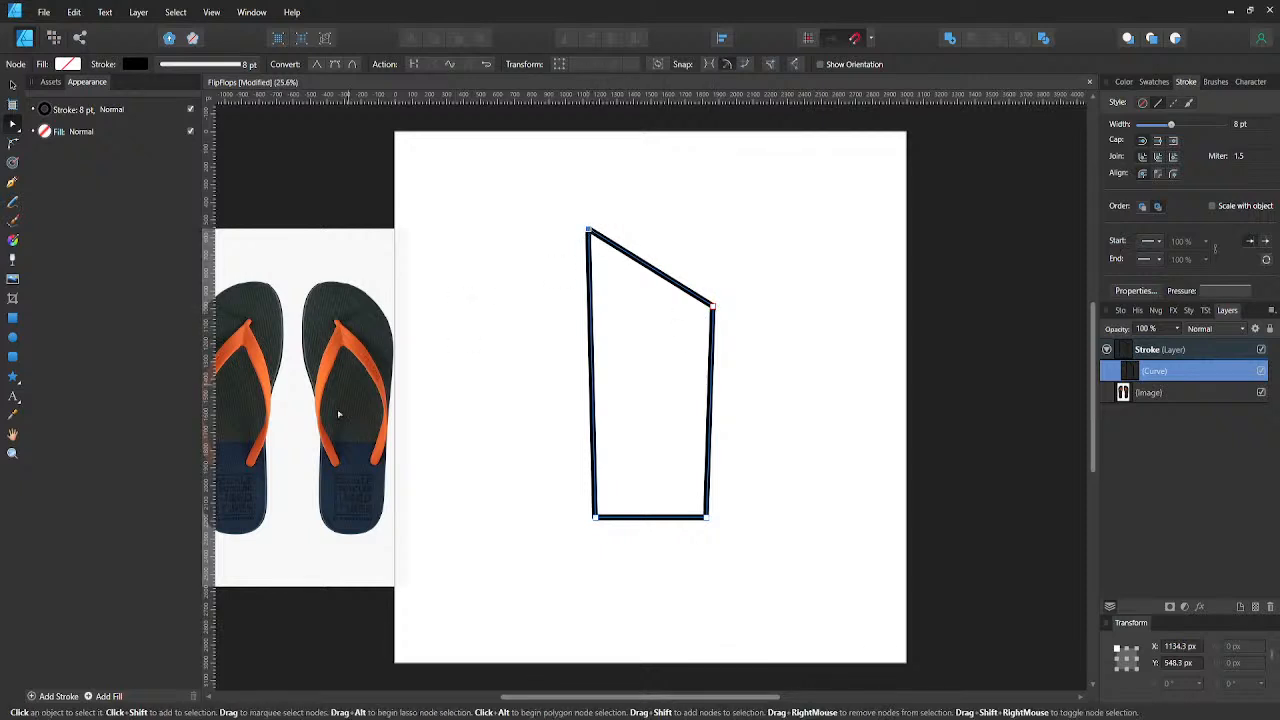
{"action": "key", "text": "c"}
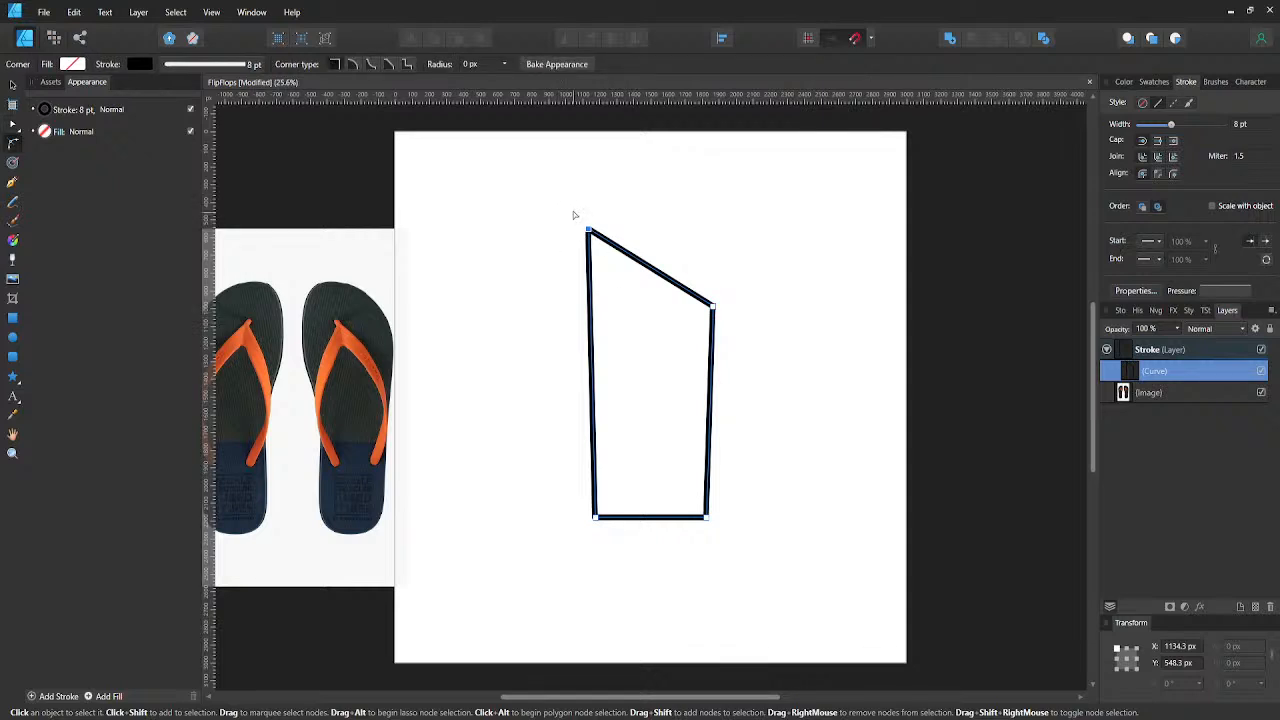
{"action": "left_click_drag", "start_coordinate": [571, 208], "coordinate": [797, 381]}
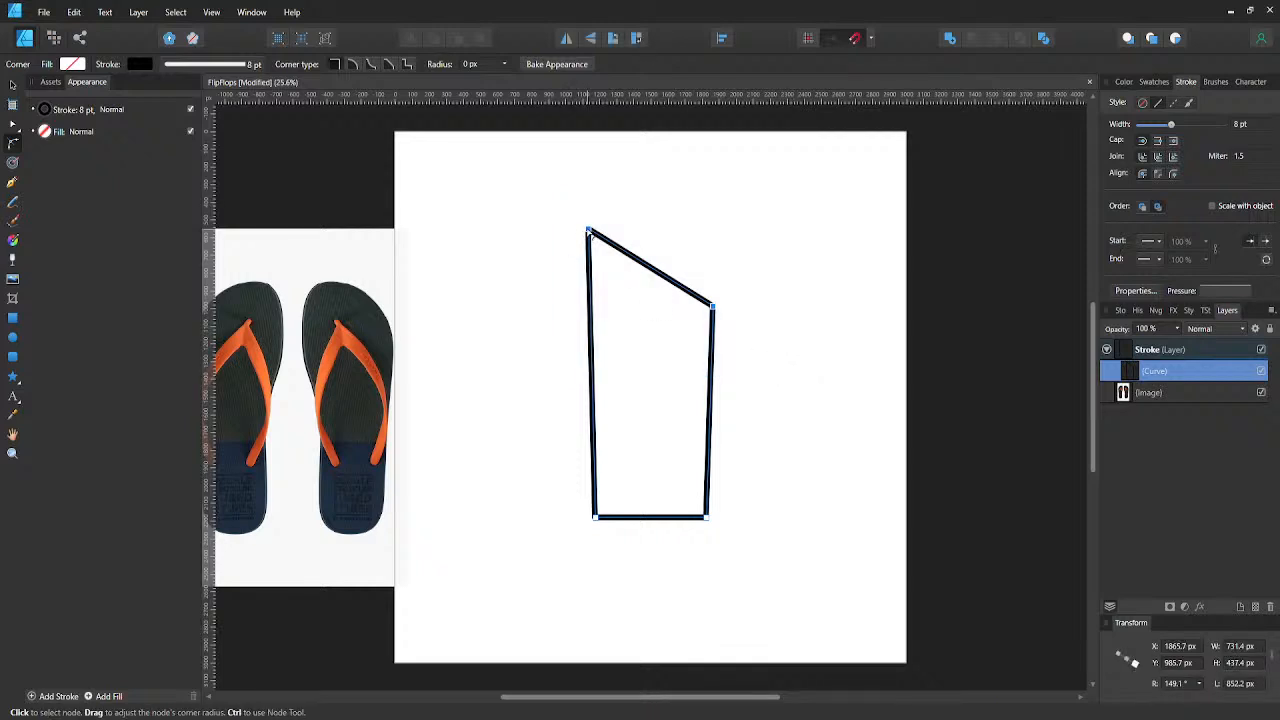
{"action": "mouse_move", "coordinate": [588, 232]}
{"action": "left_mouse_down"}
{"action": "mouse_move", "coordinate": [740, 490]}
{"action": "mouse_move", "coordinate": [620, 322]}
{"action": "mouse_move", "coordinate": [582, 251]}
{"action": "mouse_move", "coordinate": [588, 232]}
{"action": "left_mouse_up"}
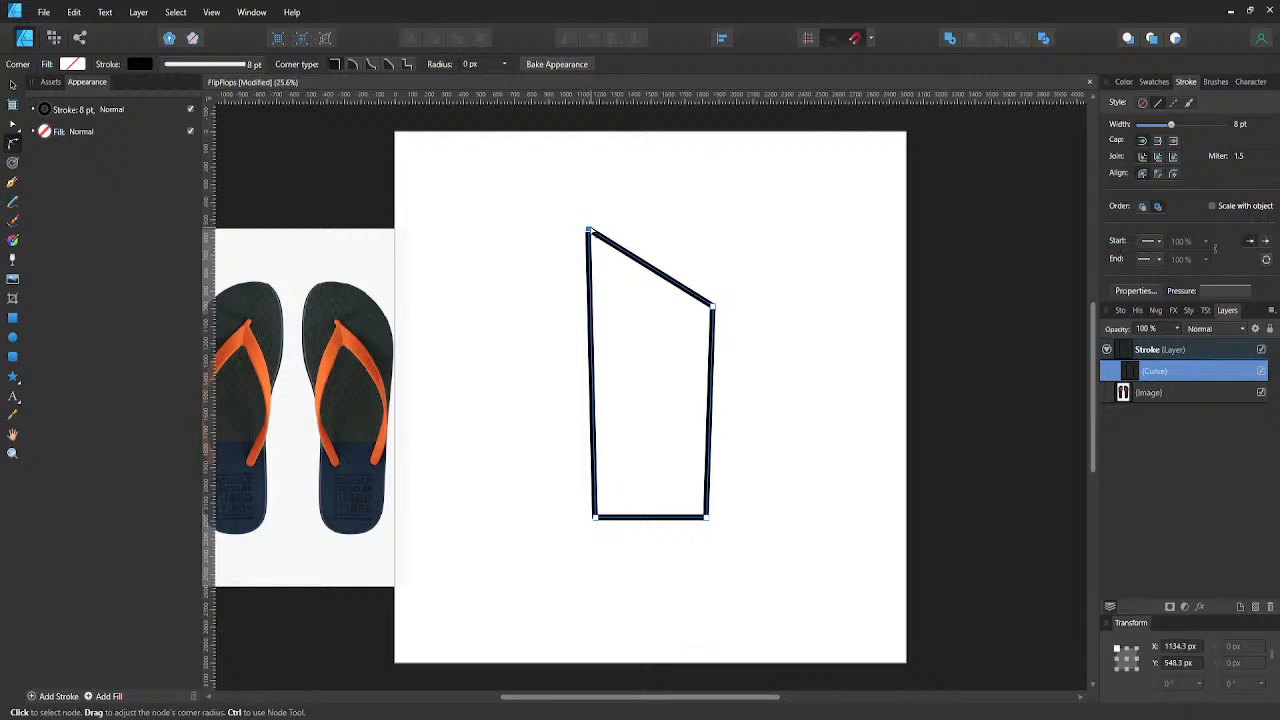
{"action": "left_click_drag", "start_coordinate": [588, 232], "coordinate": [636, 288]}
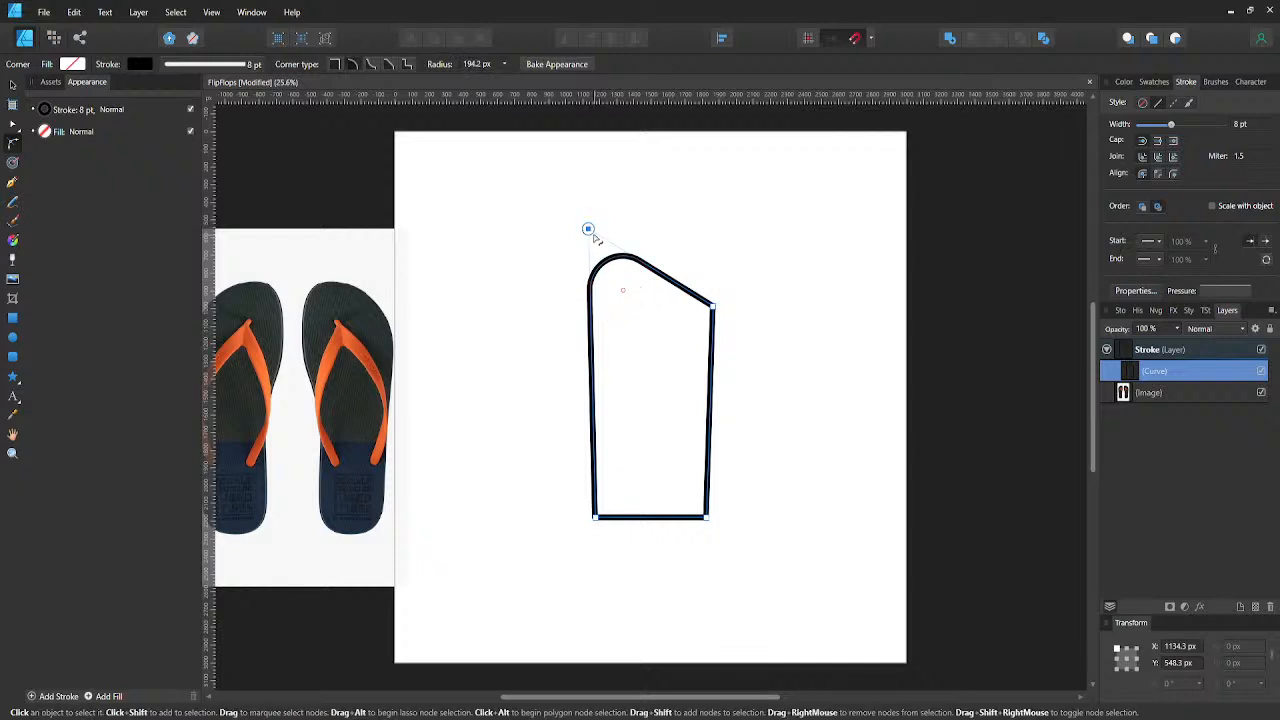
{"action": "key", "text": "a"}
{"action": "left_click_drag", "start_coordinate": [588, 230], "coordinate": [586, 132]}
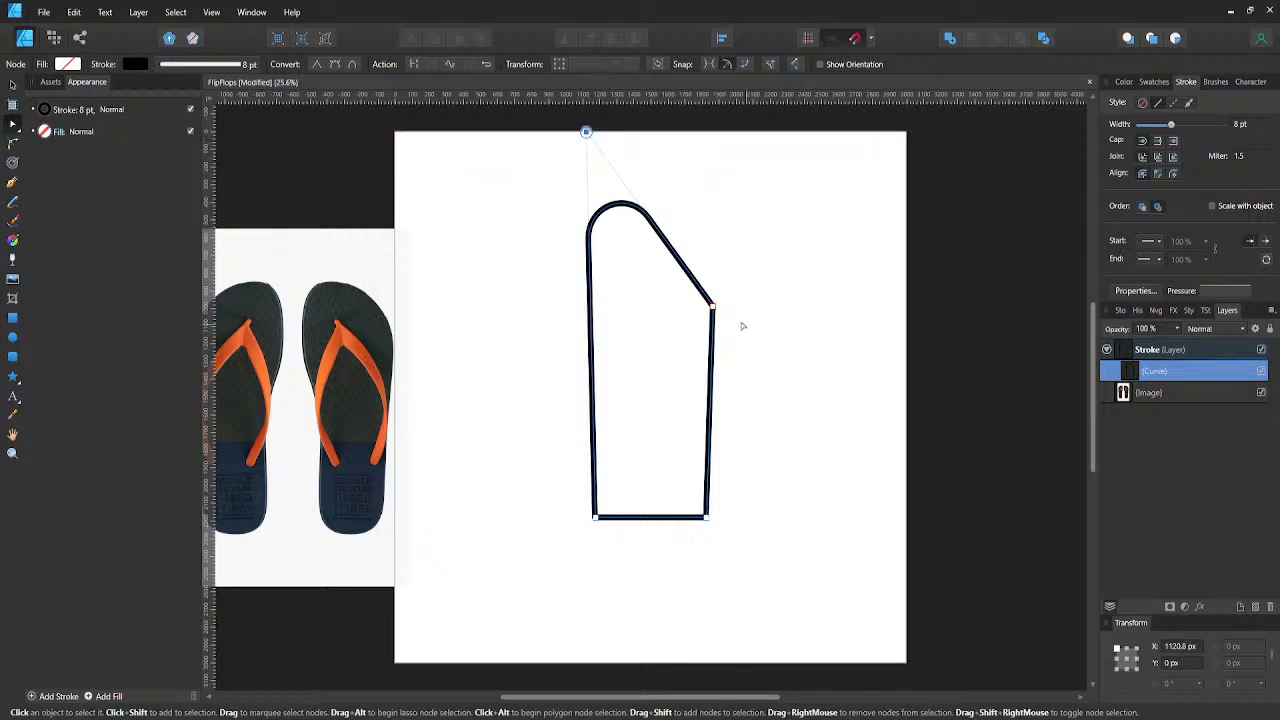
- Convert the shape's upper-right node to a smooth node so the side curves
{"action": "left_click", "coordinate": [713, 308]}
{"action": "key", "text": "c"}
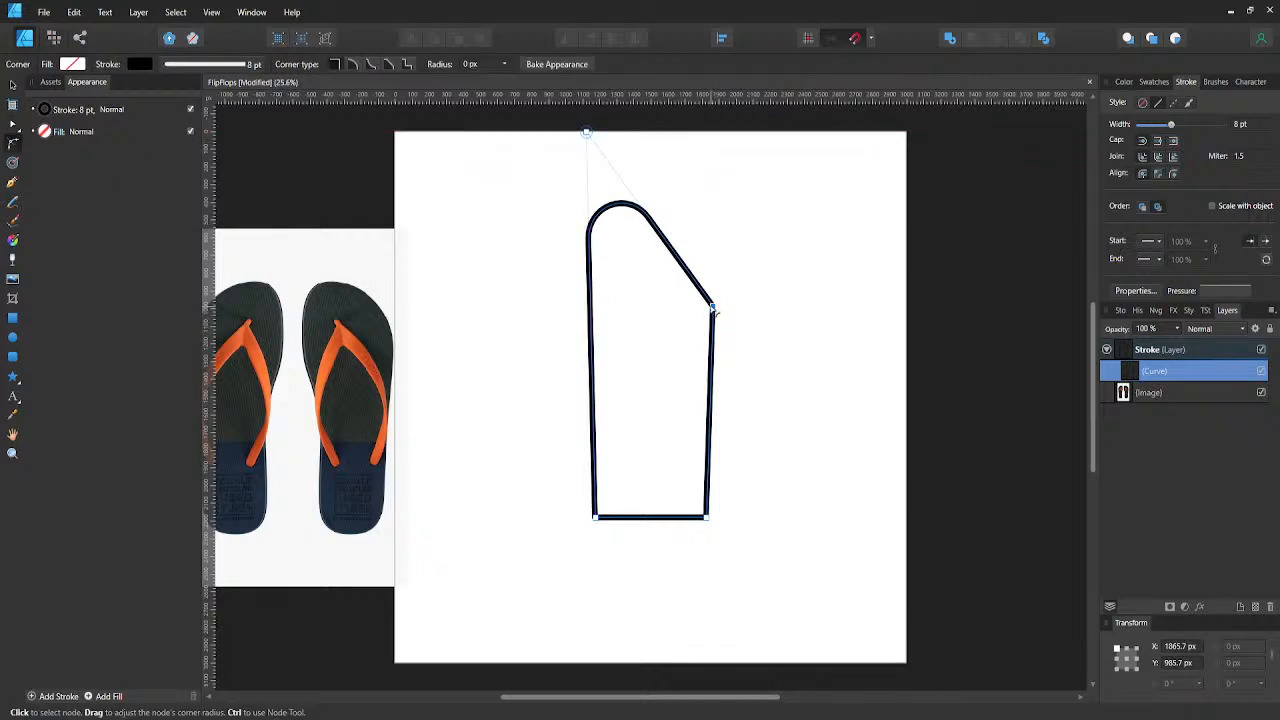
{"action": "key", "text": "a"}
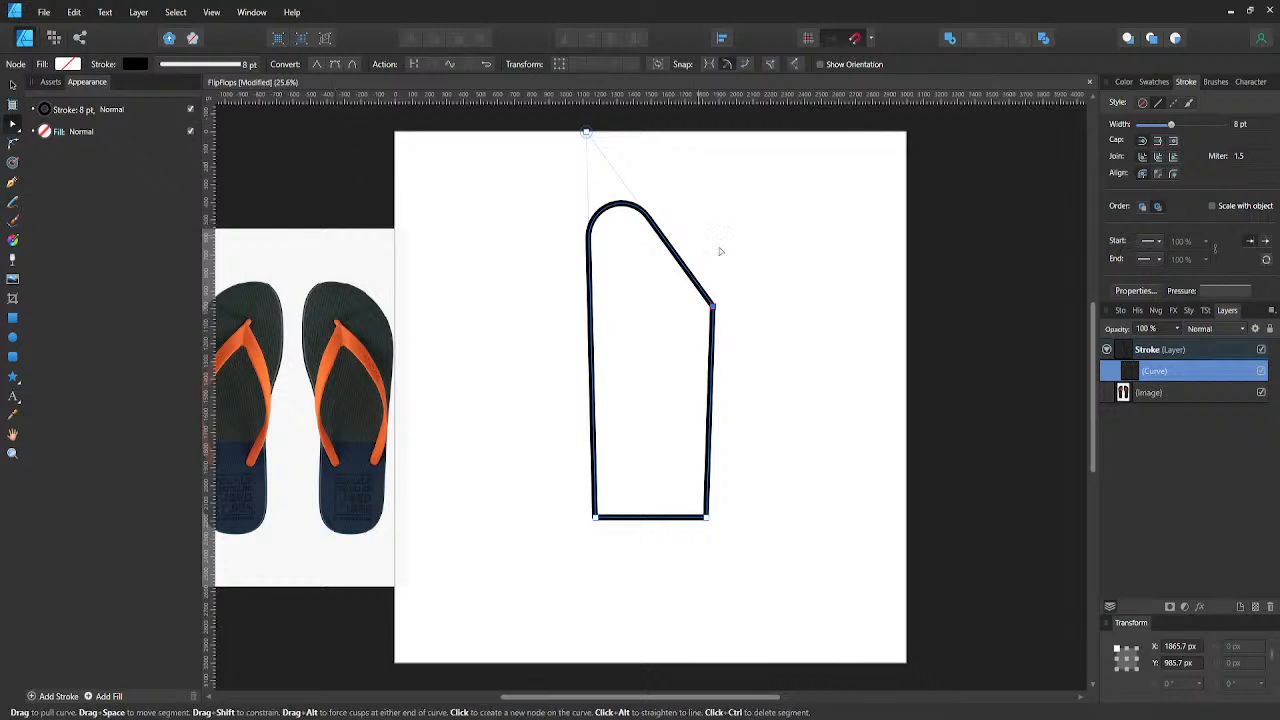
{"action": "left_click", "coordinate": [337, 64]}
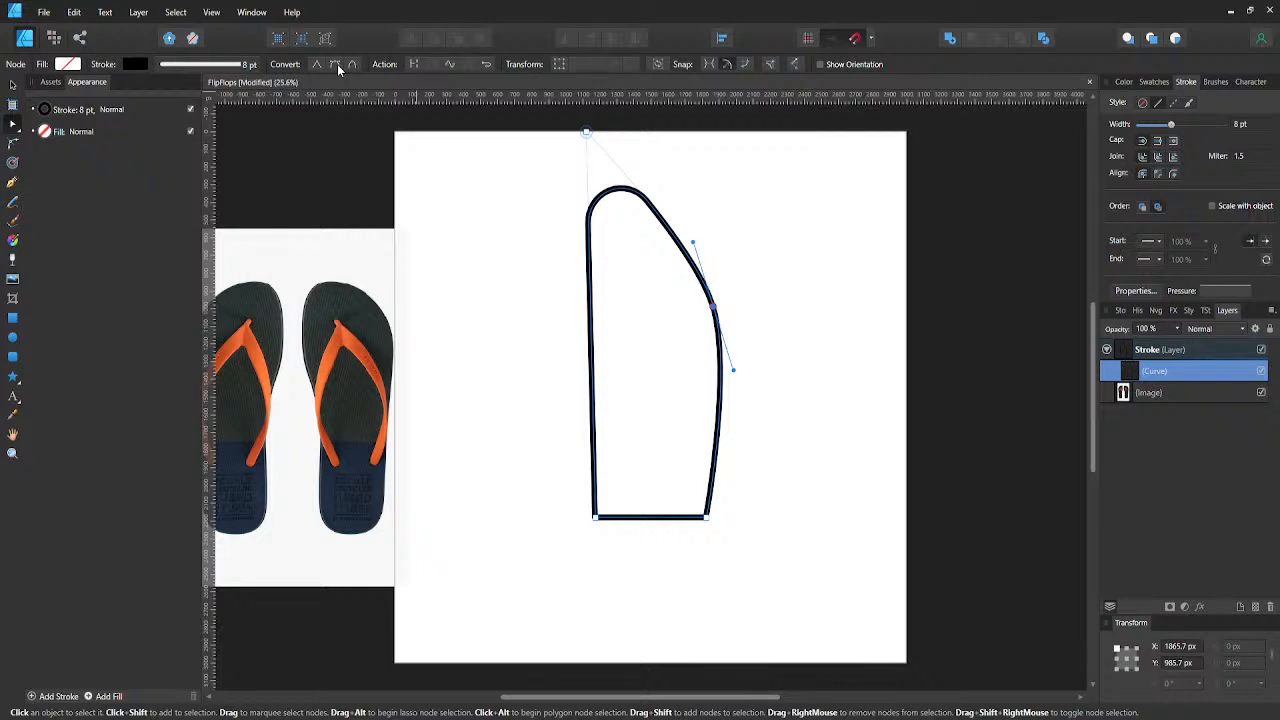
{"action": "left_click", "coordinate": [586, 132]}
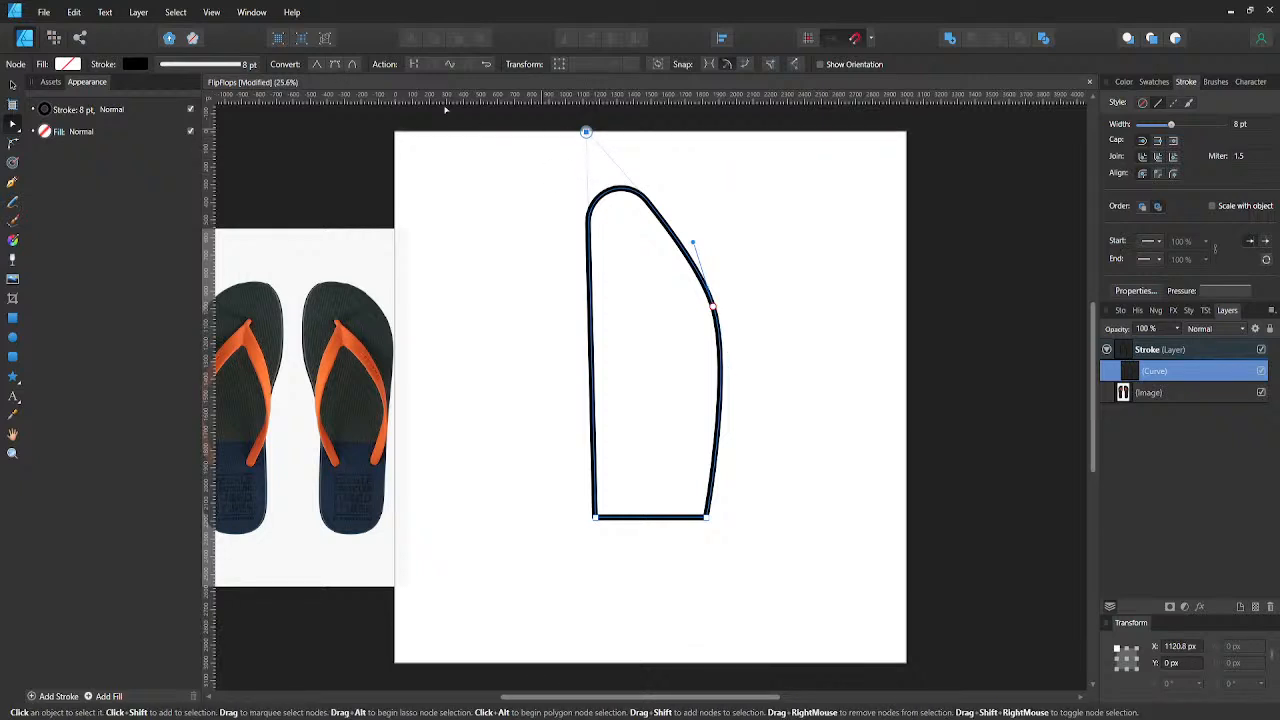
{"action": "left_click", "coordinate": [337, 64]}
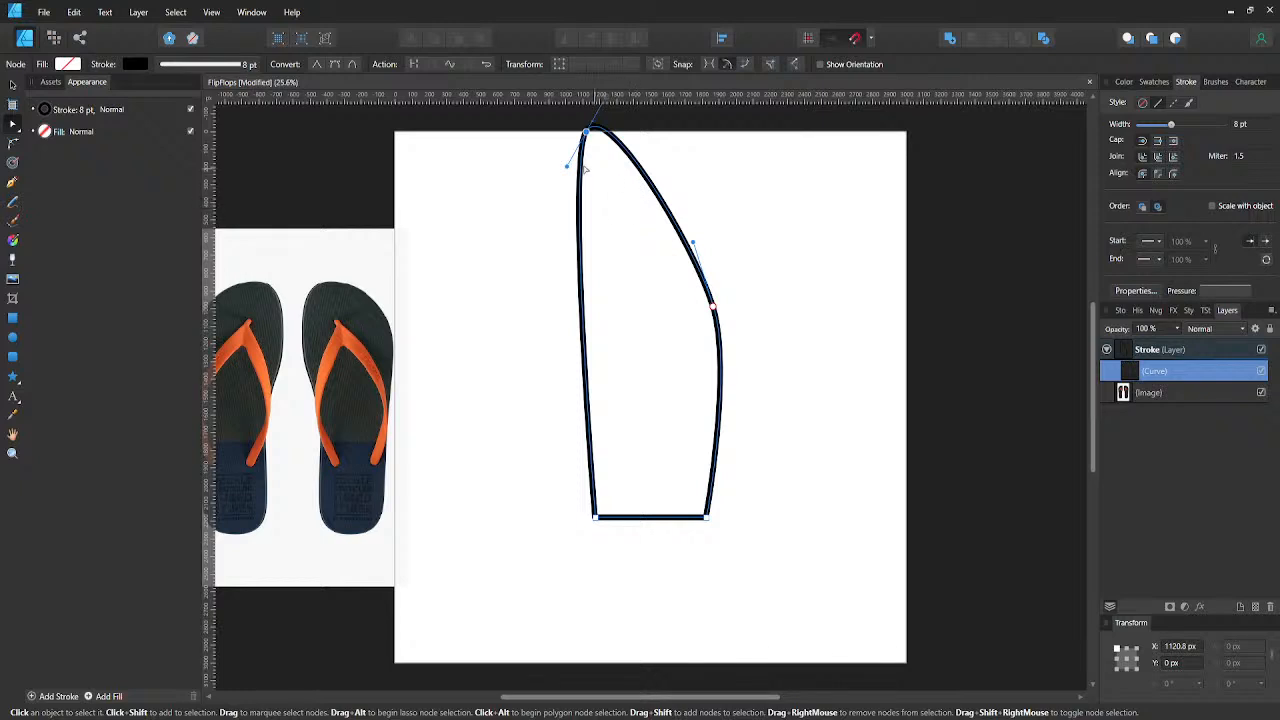
{"action": "left_click_drag", "start_coordinate": [567, 165], "coordinate": [491, 171]}
{"action": "key", "text": "ctrl+z"}
{"action": "key", "text": "ctrl+z"}
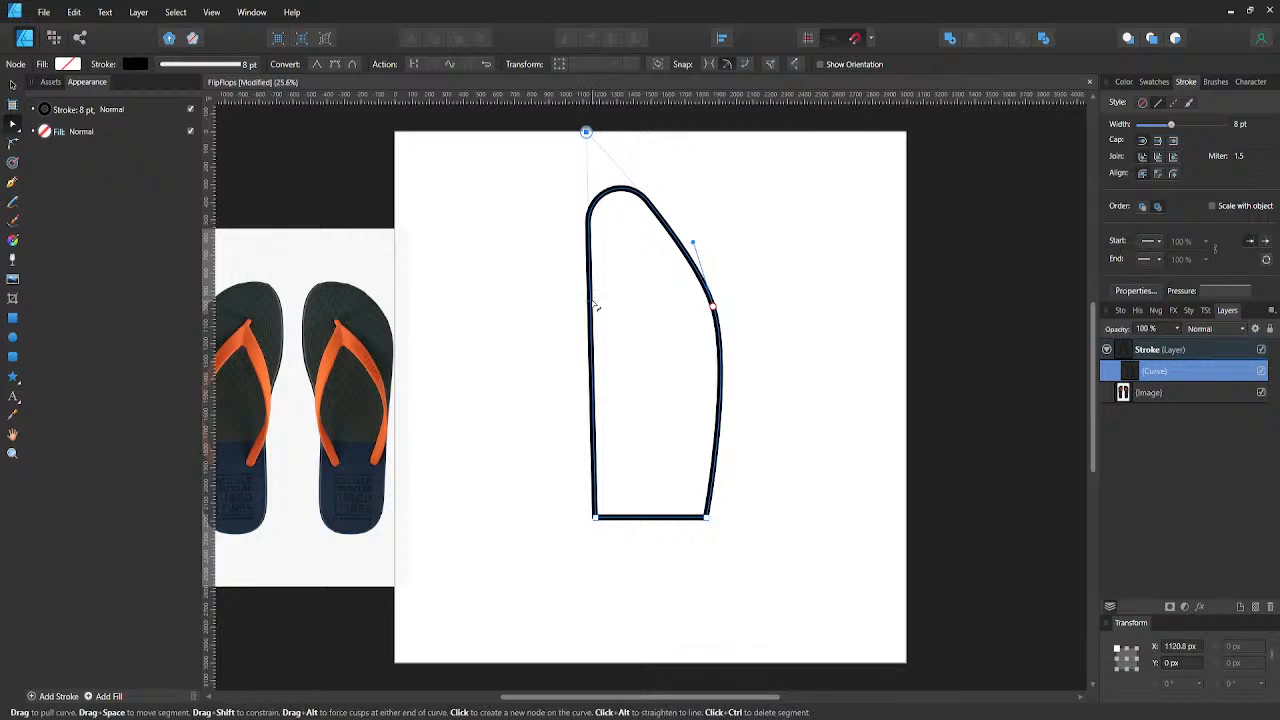
{"action": "left_click_drag", "start_coordinate": [586, 132], "coordinate": [520, 195]}
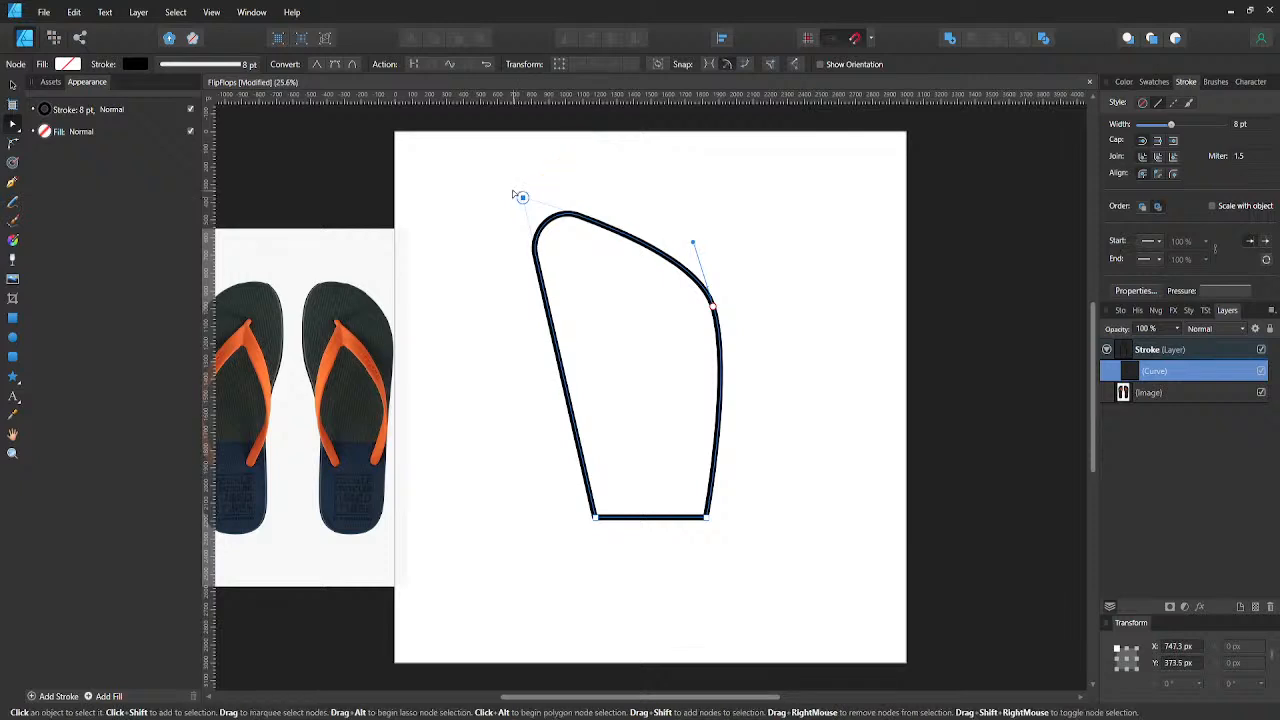
{"action": "key", "text": "ctrl+z"}
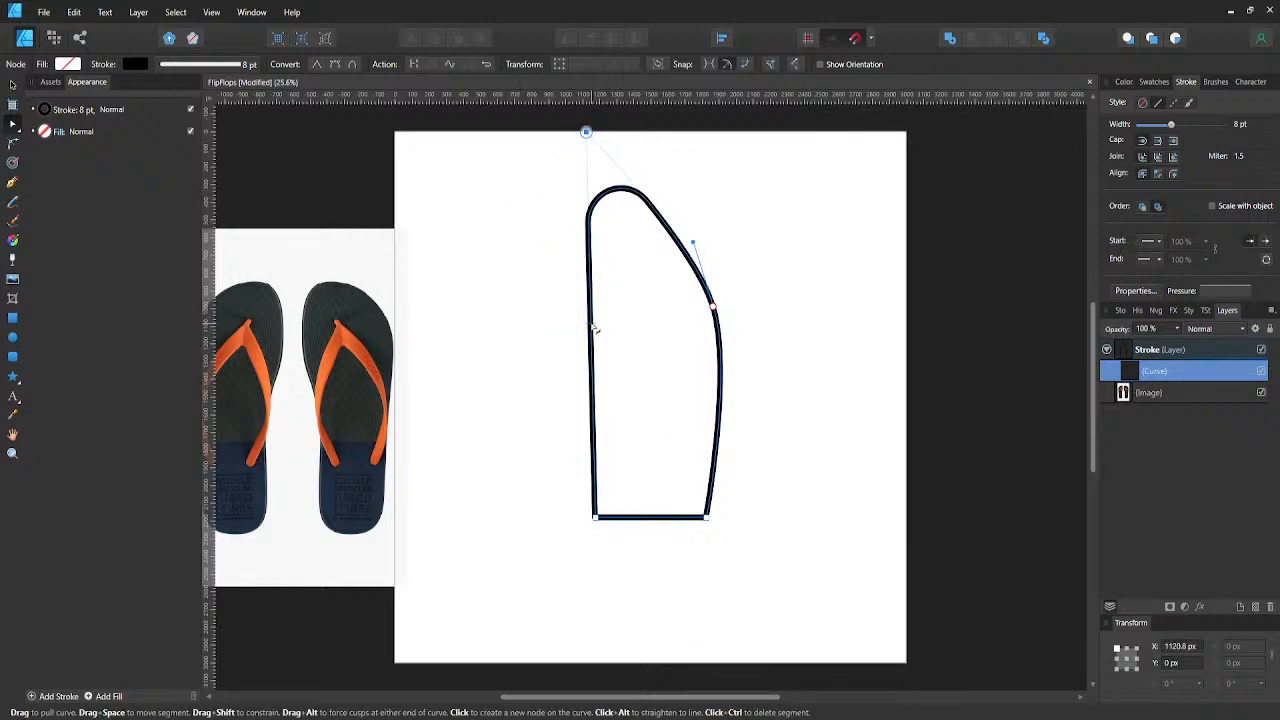
{"action": "left_click_drag", "start_coordinate": [594, 328], "coordinate": [621, 318]}
{"action": "key", "text": "ctrl+z"}
- Try to bulge the left side outward with an added smooth node at about X 787 px, Y 634 px
{"action": "left_click", "coordinate": [589, 261]}
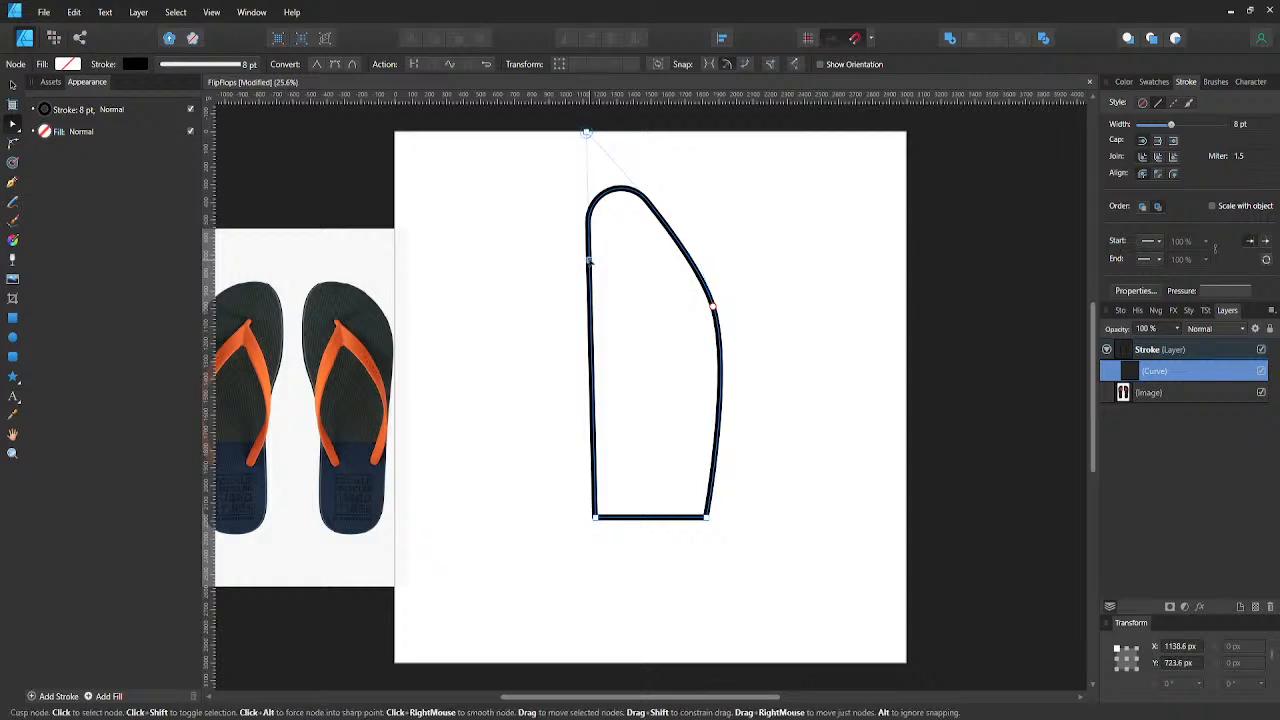
{"action": "left_click_drag", "start_coordinate": [586, 260], "coordinate": [529, 244]}
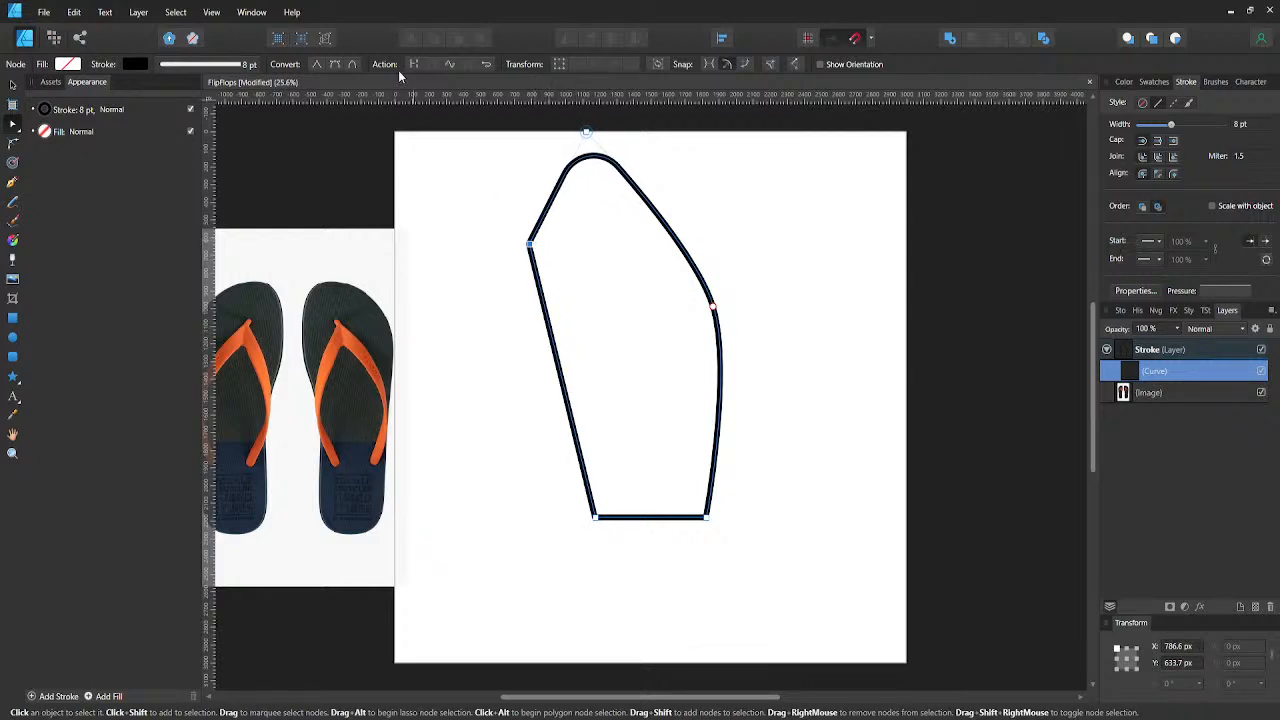
{"action": "left_click", "coordinate": [334, 66]}
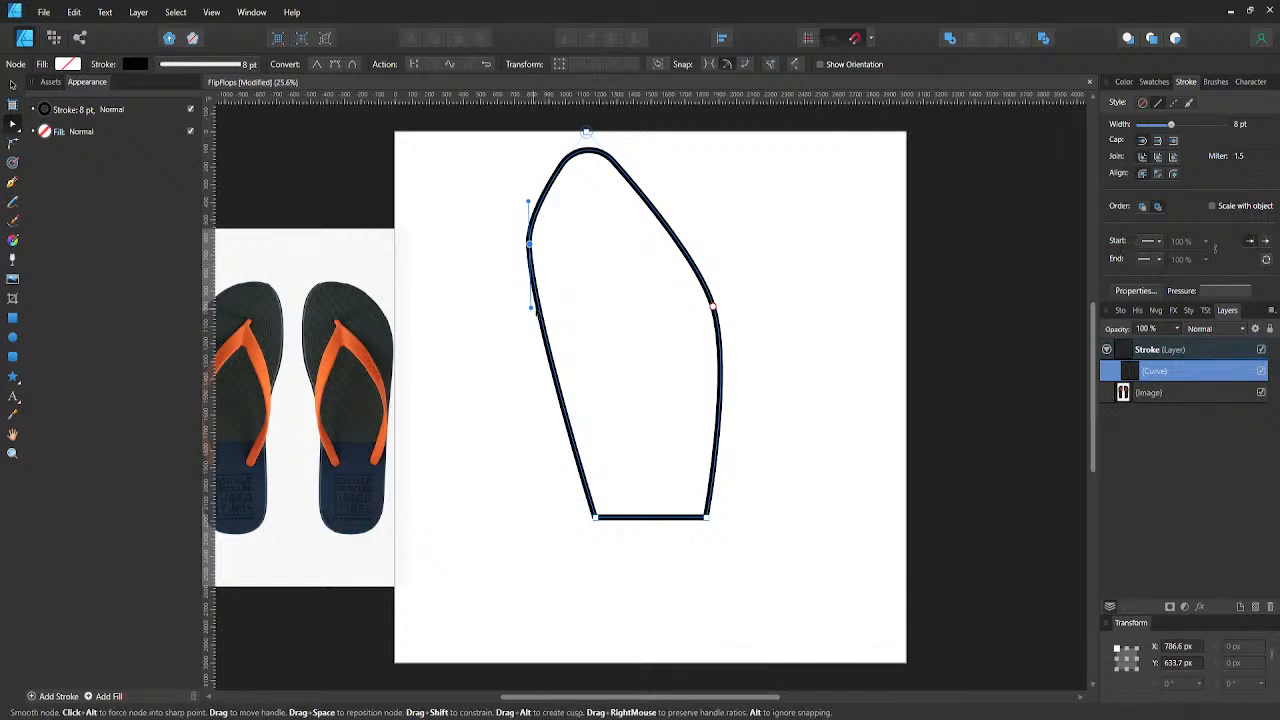
- Try adding a node lower on the left side, pulled inward to about X 1265 px, Y 1434 px
{"action": "left_click_drag", "start_coordinate": [531, 307], "coordinate": [625, 386]}
{"action": "key", "text": "ctrl+z"}
{"action": "left_click", "coordinate": [561, 397]}
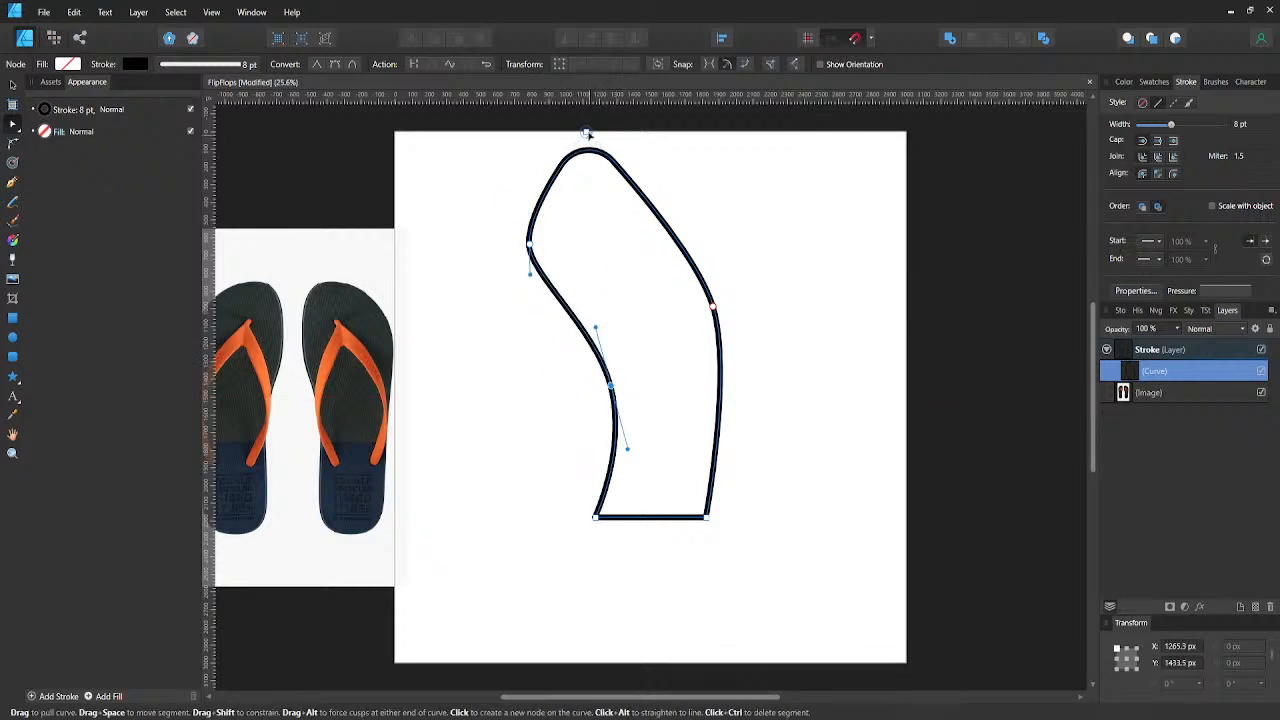
{"action": "left_click_drag", "start_coordinate": [589, 150], "coordinate": [648, 216]}
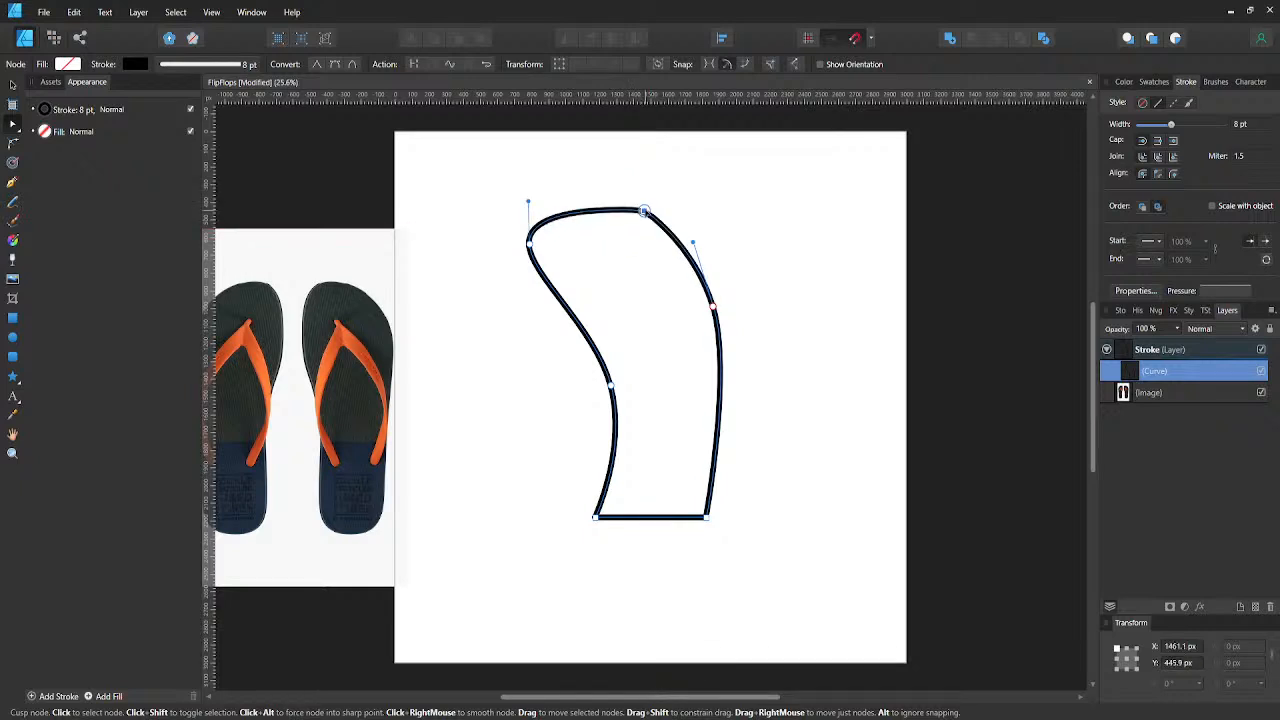
{"action": "key", "text": "Delete"}
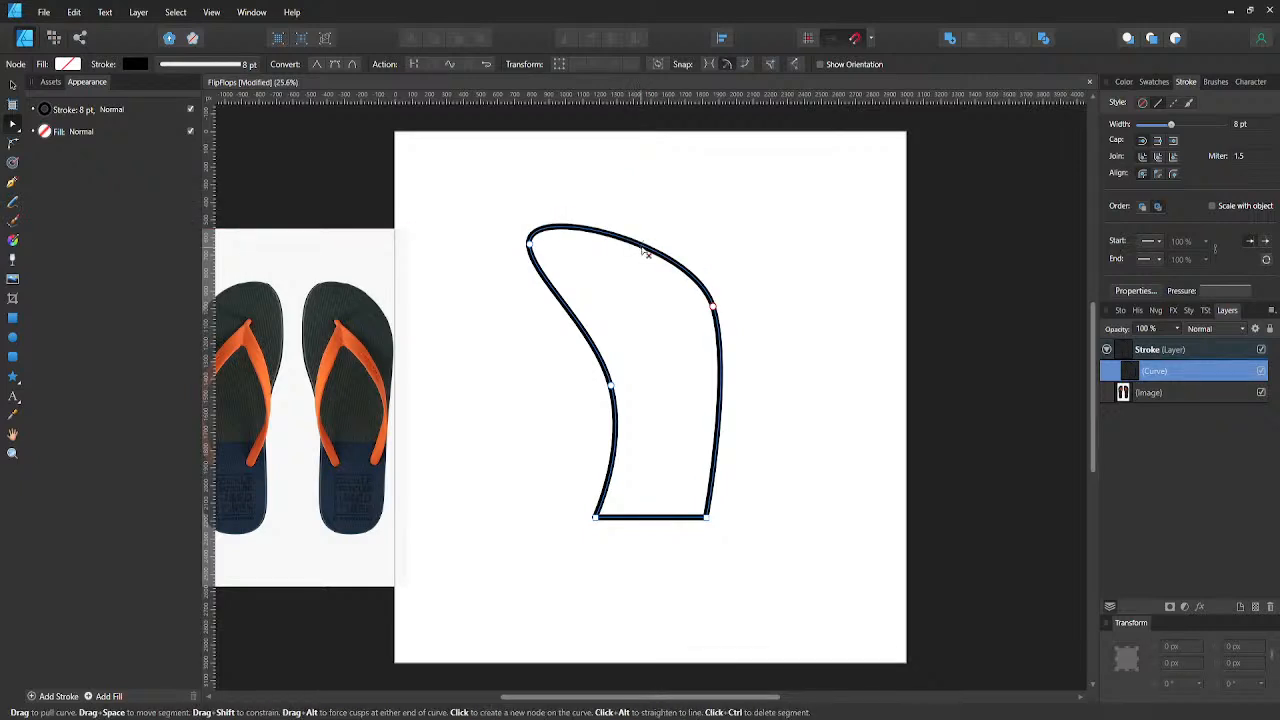
{"action": "left_click_drag", "start_coordinate": [642, 251], "coordinate": [655, 230]}
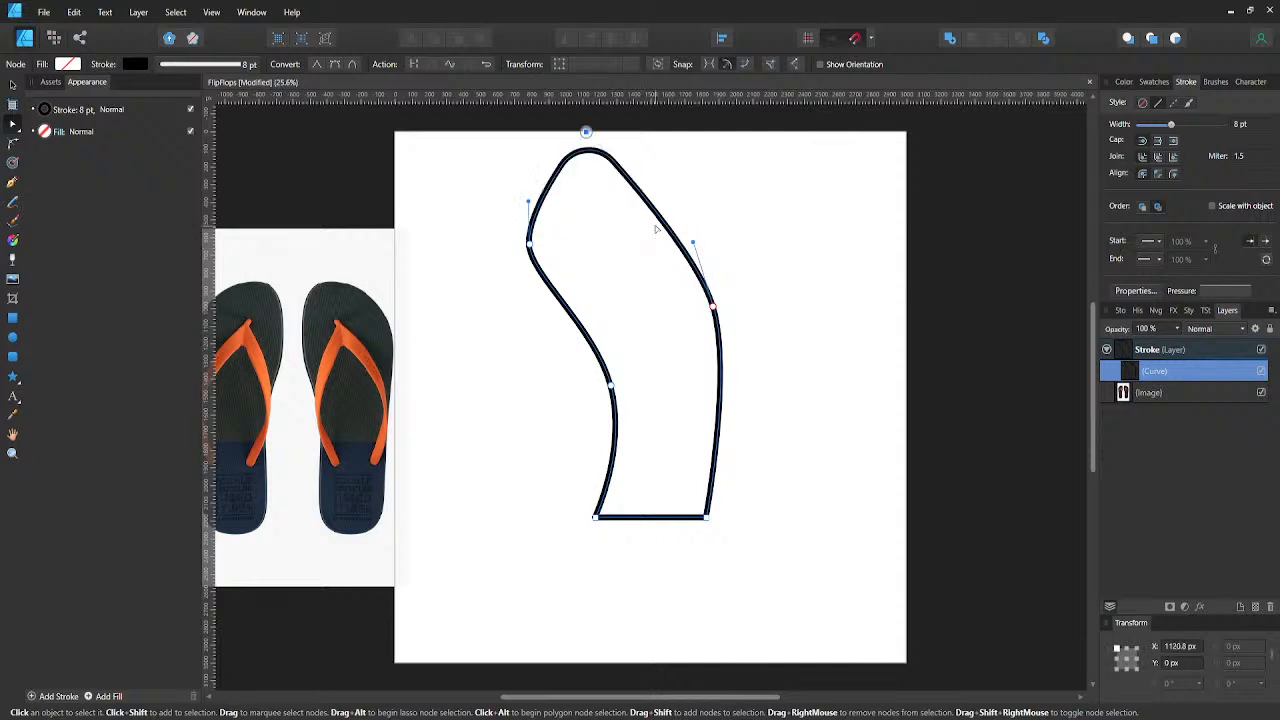
- Try converting the top node to smooth, moving it to about X 1457 px, Y 301 px, and shifting the upper-left node up and inward
{"action": "left_click", "coordinate": [334, 65]}
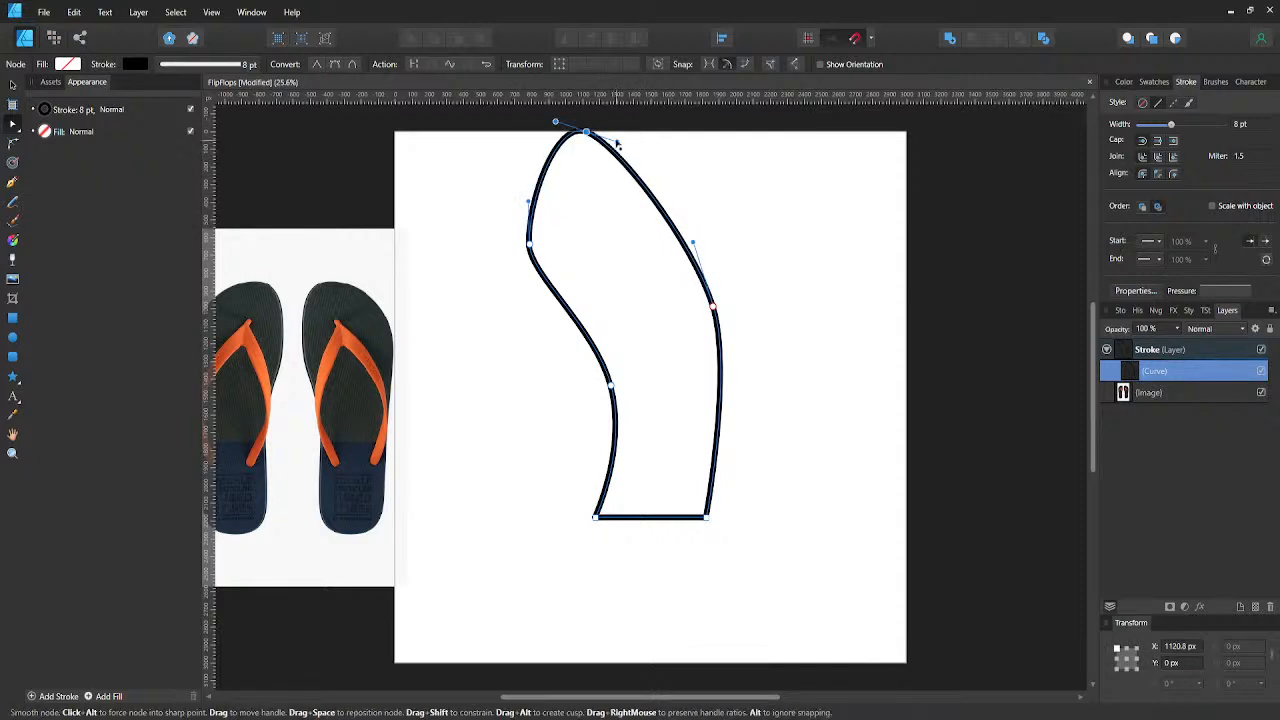
{"action": "left_click_drag", "start_coordinate": [627, 133], "coordinate": [643, 186]}
{"action": "left_click_drag", "start_coordinate": [528, 240], "coordinate": [552, 190]}
{"action": "left_click_drag", "start_coordinate": [643, 186], "coordinate": [702, 240]}
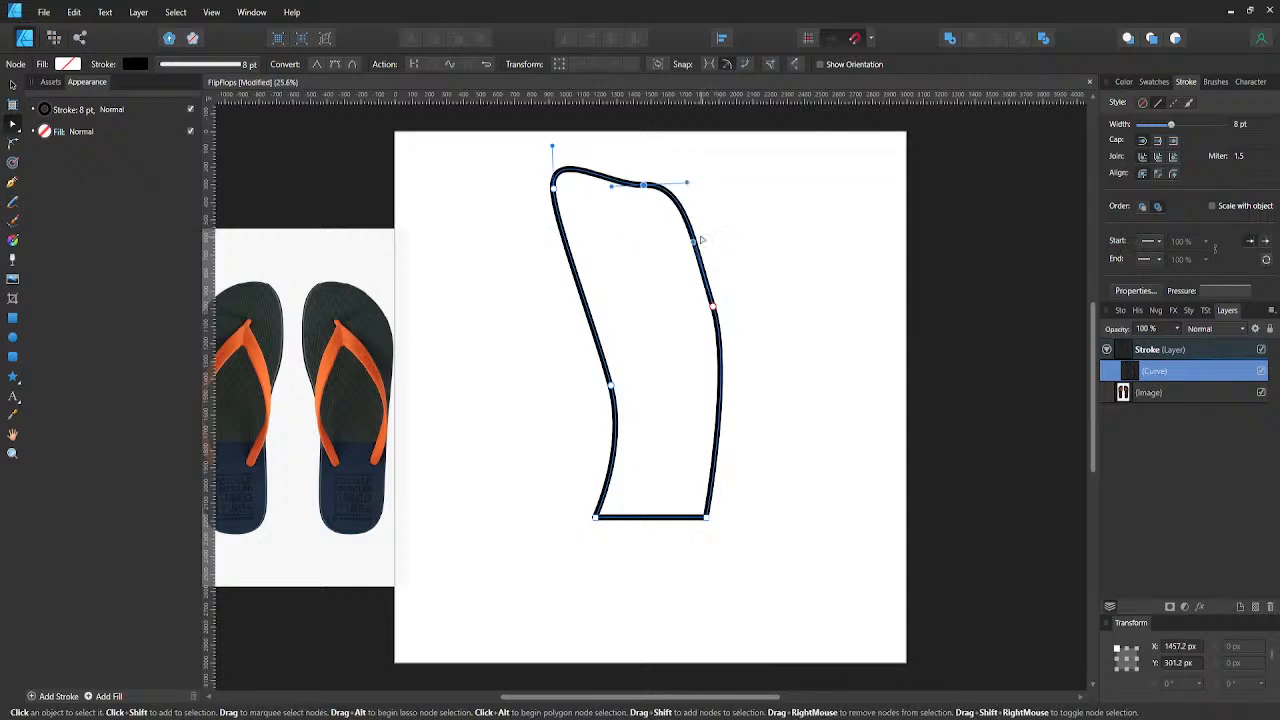
- Undo the reshaping and corner rounding, back to the straight-sided four-corner shape with the slanted top edge
{"action": "key", "text": "ctrl+z"}
{"action": "key", "text": "ctrl+z"}
{"action": "key", "text": "ctrl+z"}
{"action": "key", "text": "ctrl+z"}
{"action": "key", "text": "ctrl+z"}
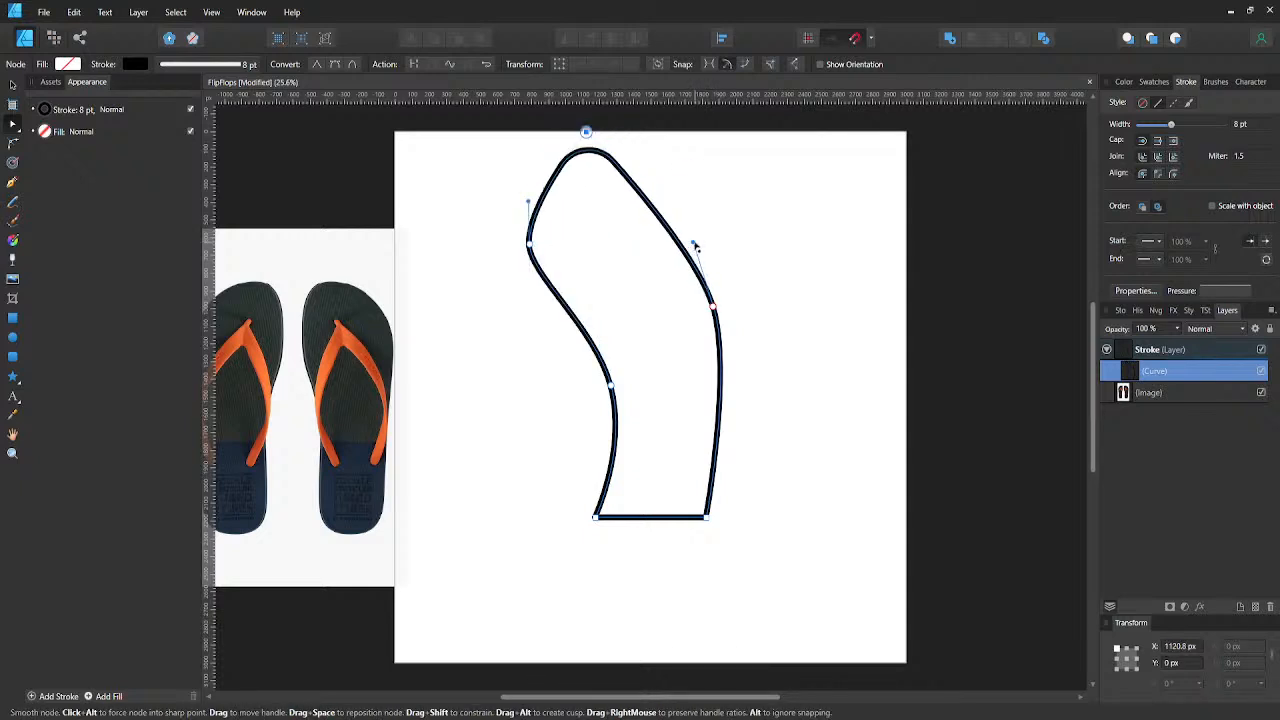
{"action": "key", "text": "ctrl+z"}
{"action": "key", "text": "ctrl+z"}
{"action": "key", "text": "ctrl+z"}
{"action": "key", "text": "ctrl+z"}
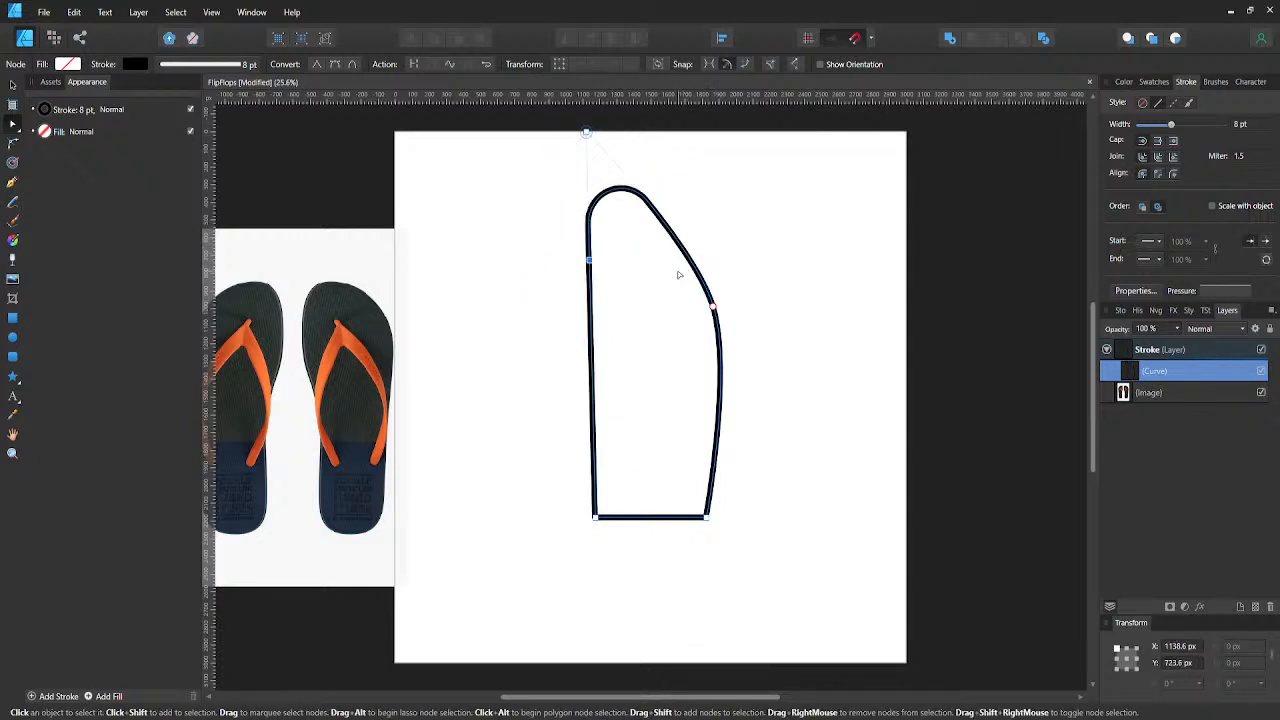
{"action": "key", "text": "ctrl+z"}
{"action": "key", "text": "ctrl+z"}
{"action": "key", "text": "ctrl+z"}
{"action": "key", "text": "ctrl+z"}
{"action": "key", "text": "ctrl+z"}
{"action": "key", "text": "ctrl+z"}
{"action": "key", "text": "ctrl+z"}
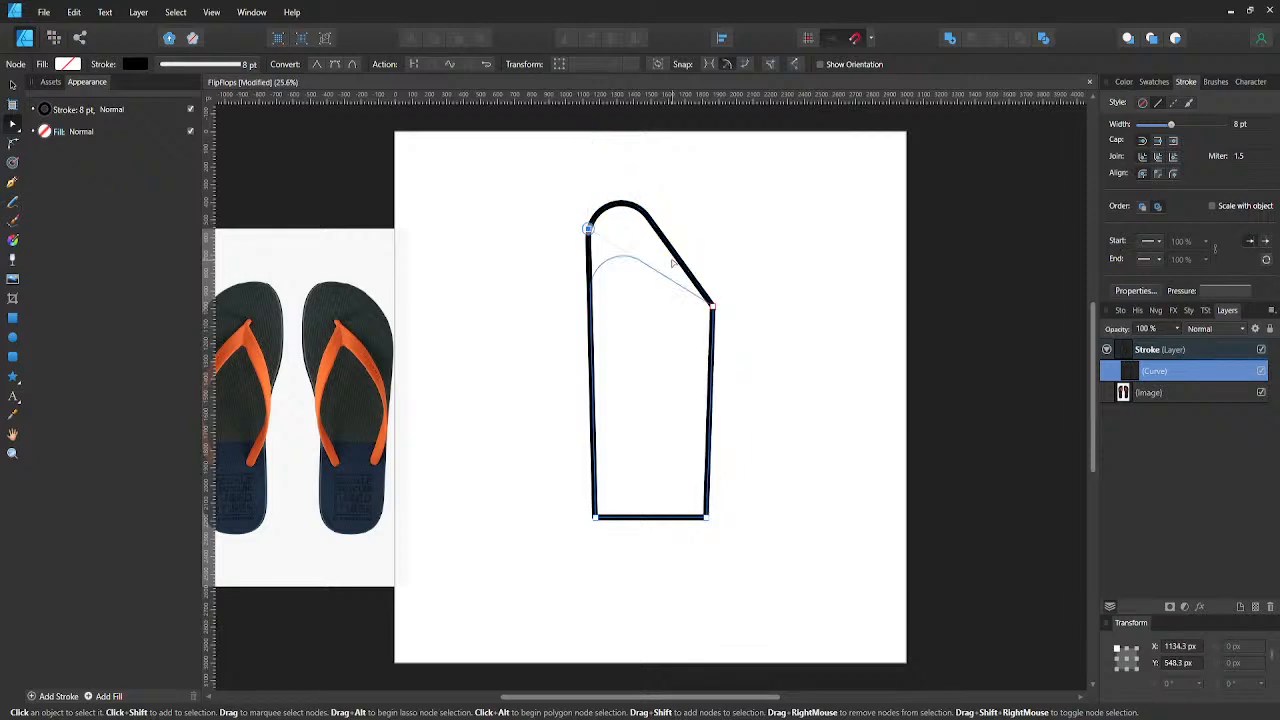
{"action": "key", "text": "ctrl+z"}
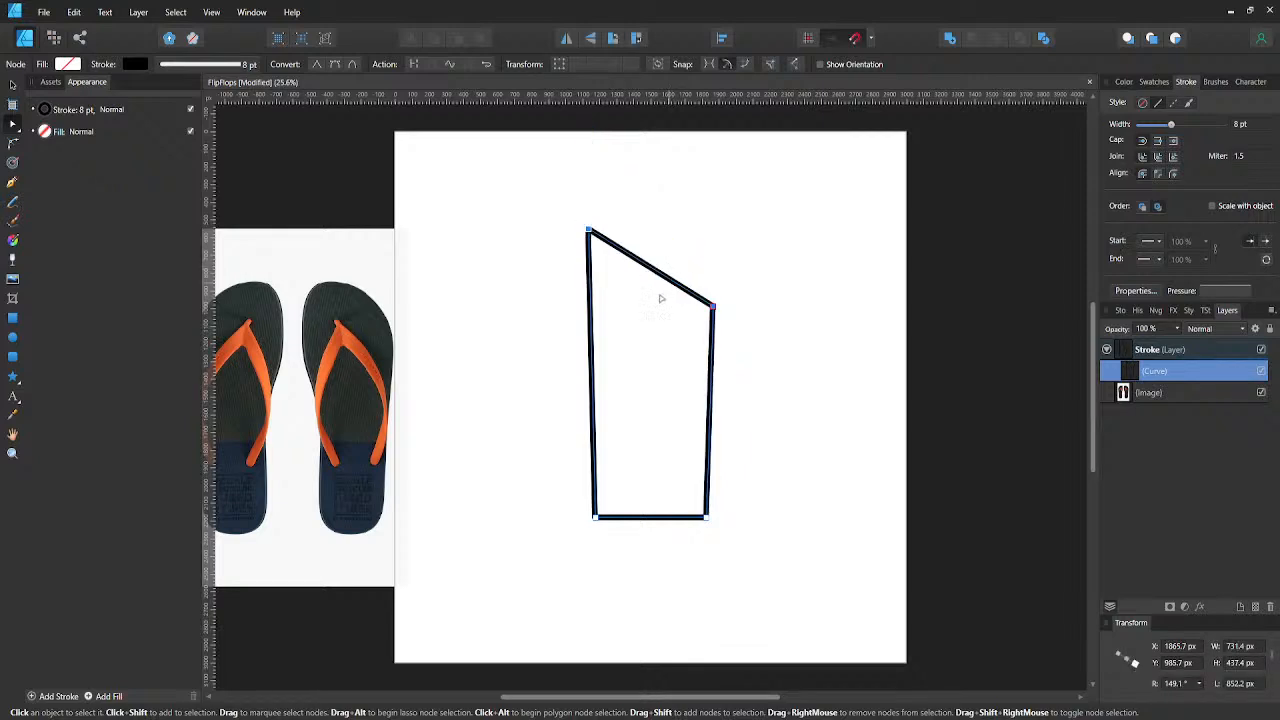
- Add two nodes on the left side at about X 935, Y 1052 px and X 1234, Y 1477 px, and smooth the lower one
{"action": "left_click", "coordinate": [591, 320]}
{"action": "left_click_drag", "start_coordinate": [591, 320], "coordinate": [553, 318]}
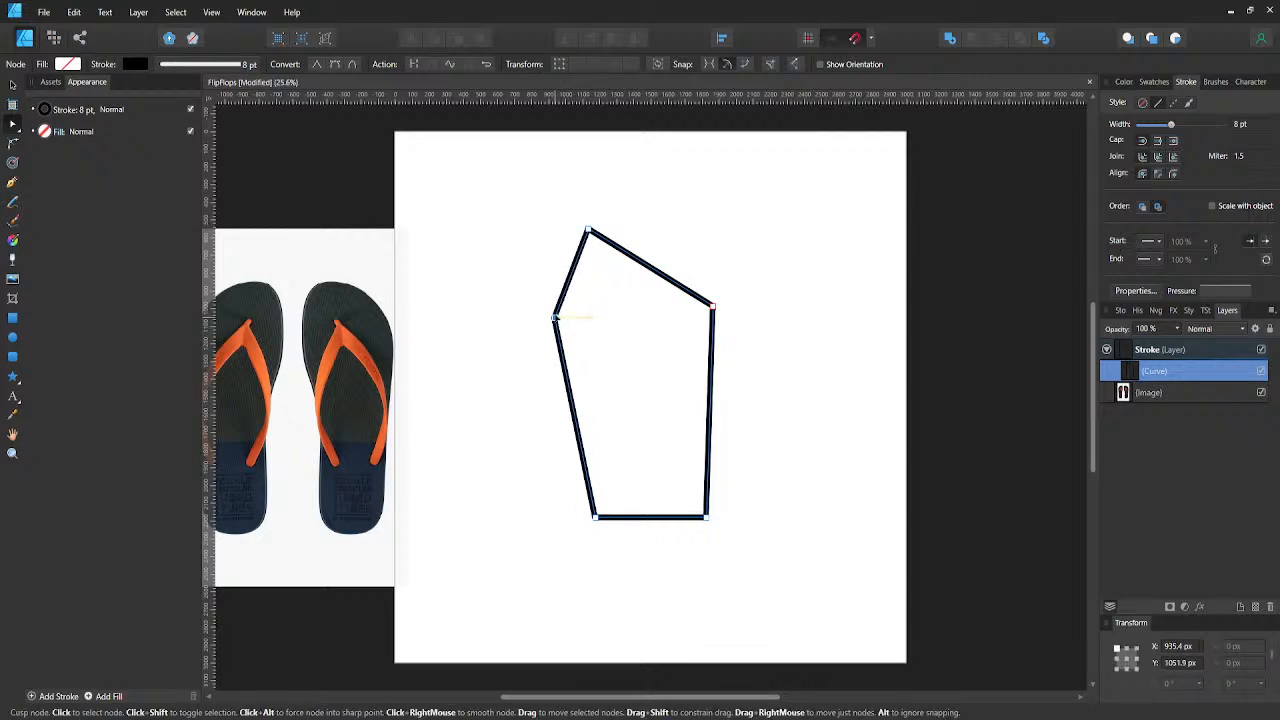
{"action": "left_click", "coordinate": [577, 424]}
{"action": "left_click_drag", "start_coordinate": [577, 424], "coordinate": [605, 399]}
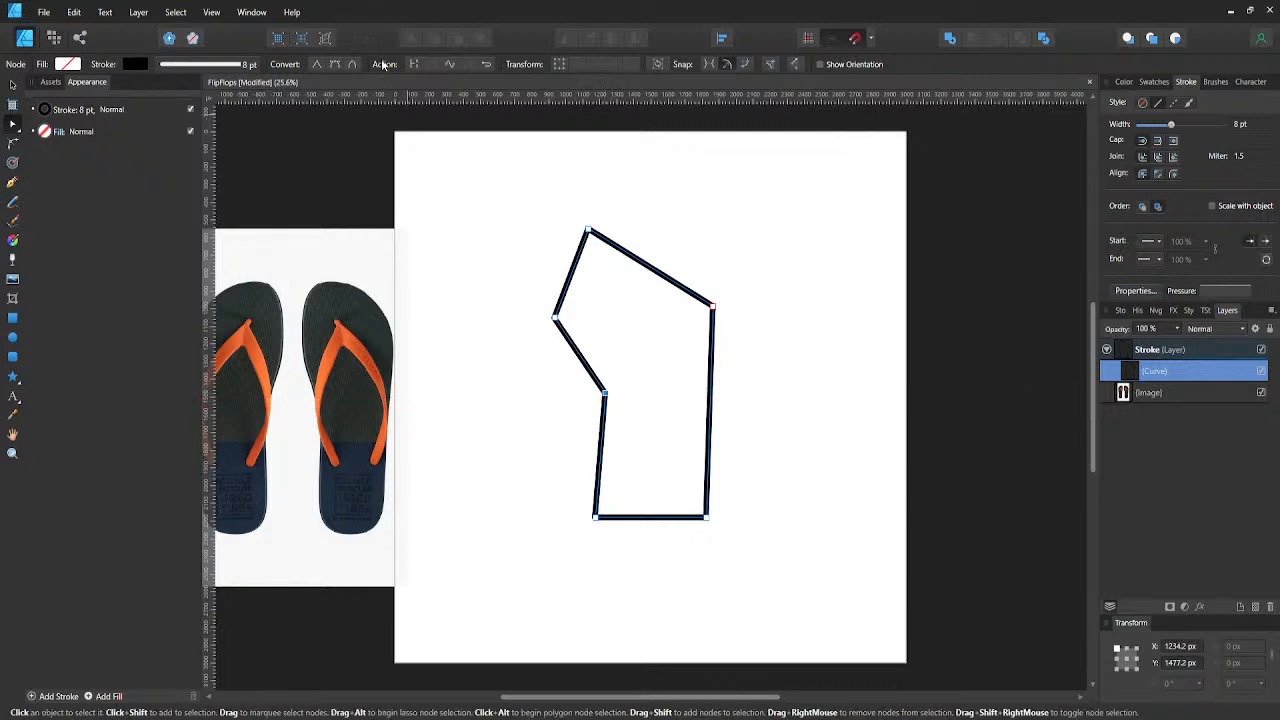
{"action": "left_click", "coordinate": [336, 65]}
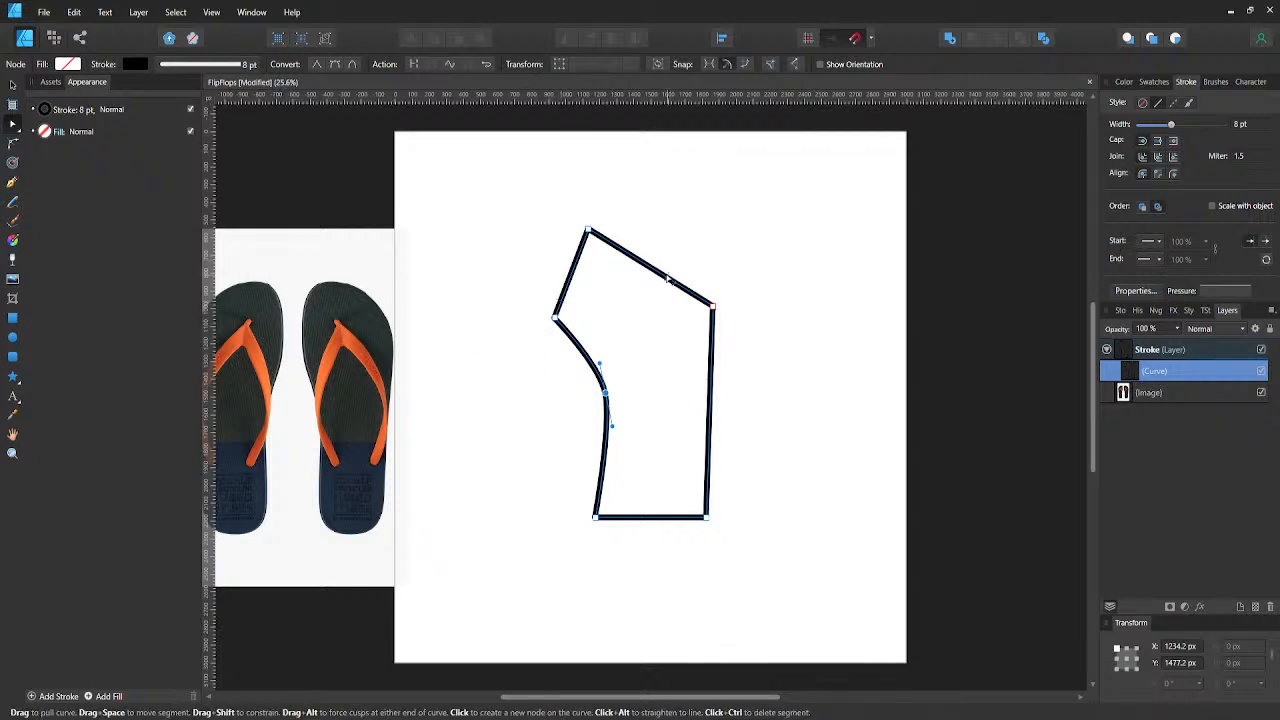
- Convert the upper-right node to smooth and raise its upper handle to round the top edge
{"action": "left_click_drag", "start_coordinate": [663, 280], "coordinate": [680, 231]}
{"action": "key", "text": "ctrl+z"}
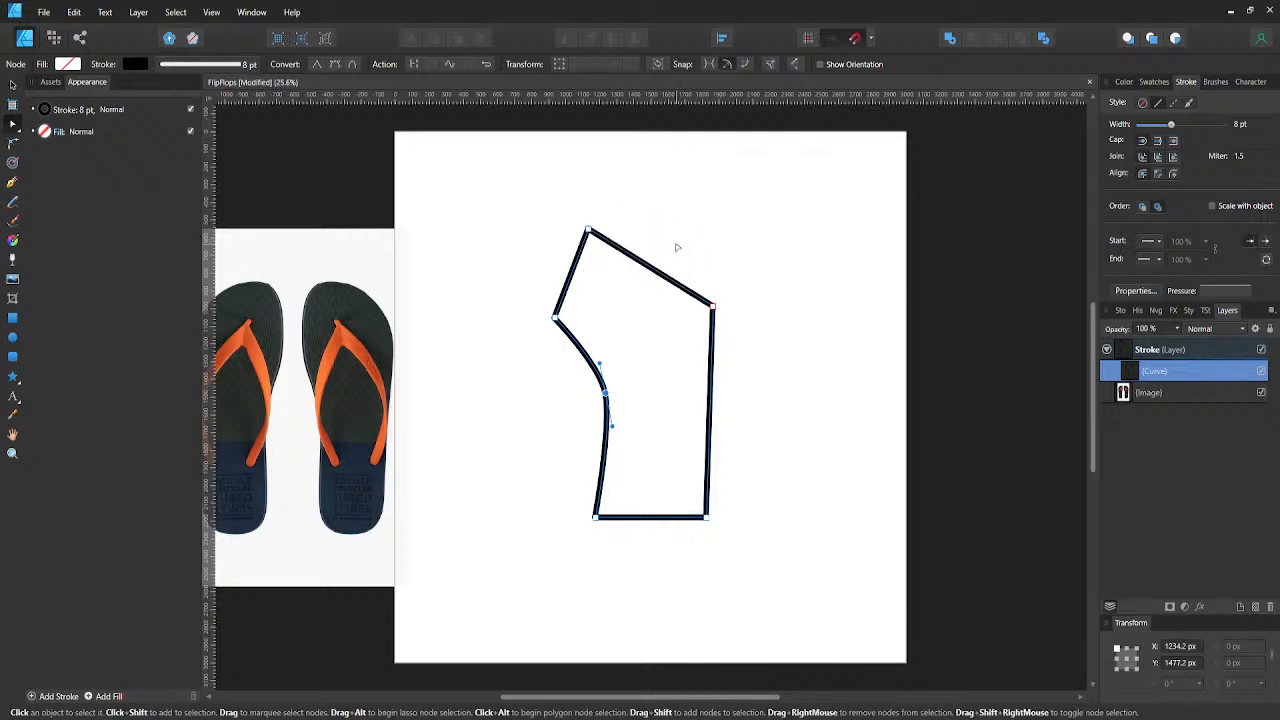
{"action": "left_click", "coordinate": [716, 309]}
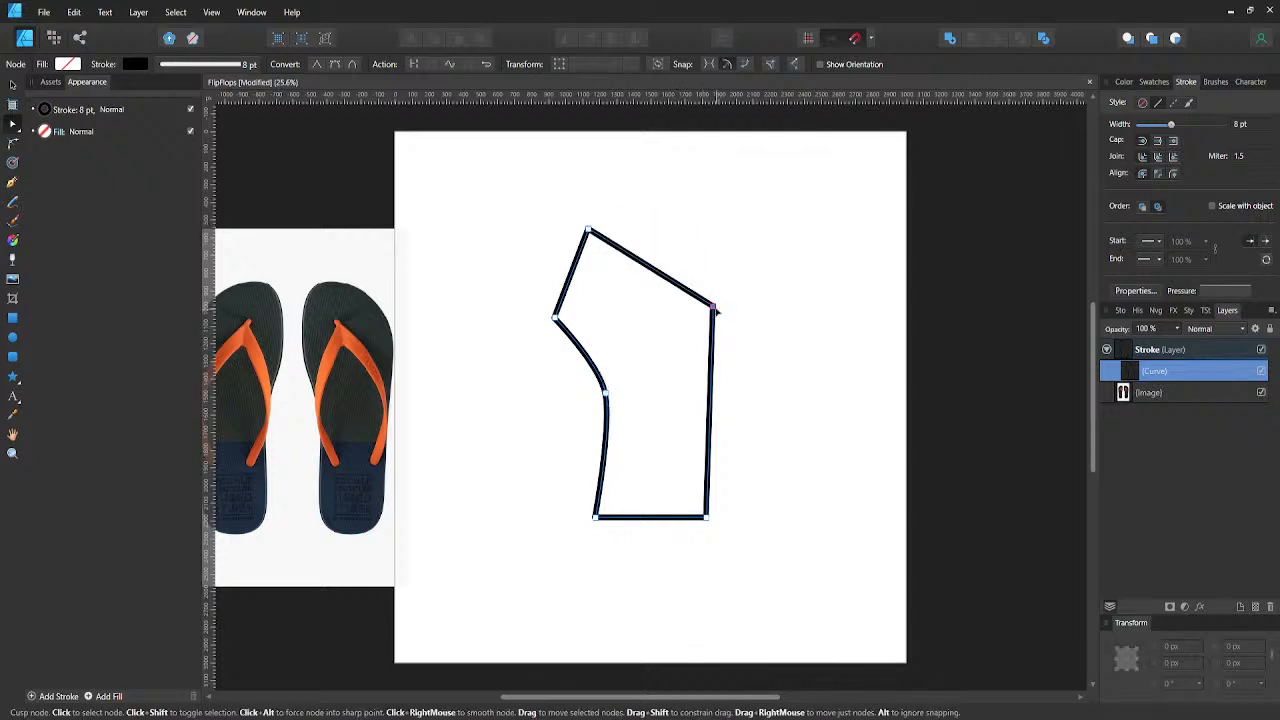
{"action": "left_click", "coordinate": [335, 64]}
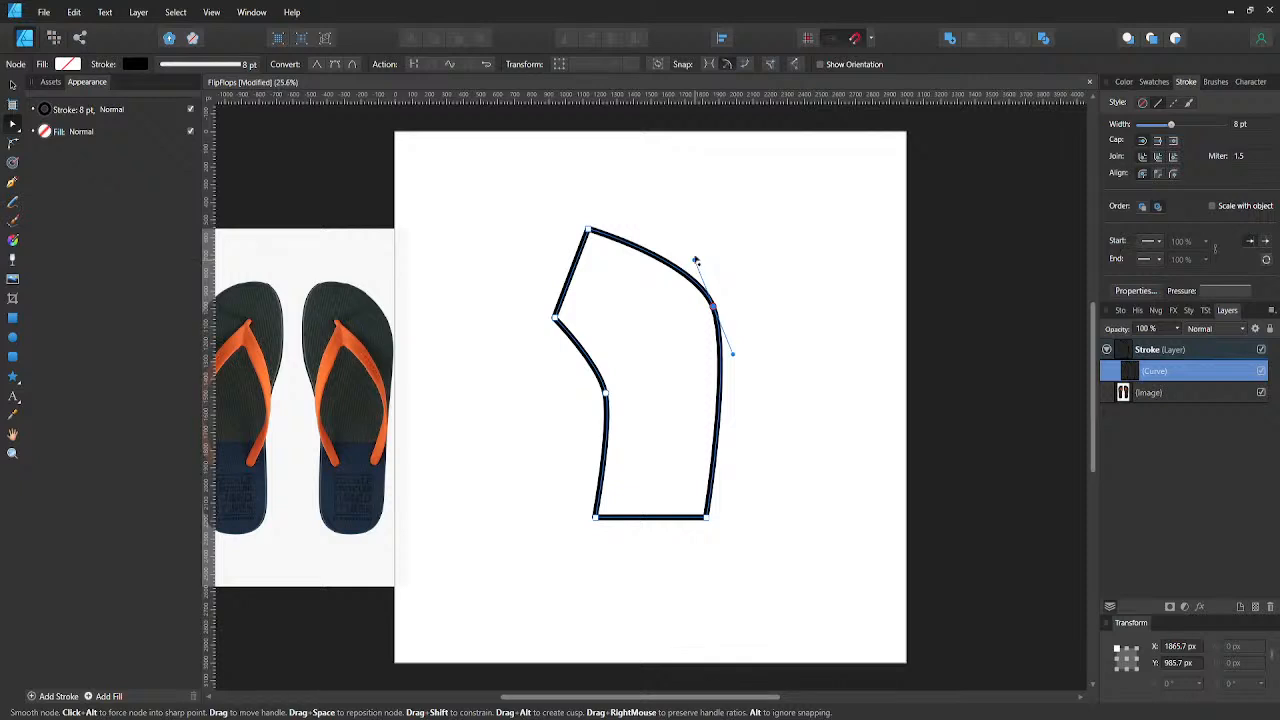
{"action": "left_click_drag", "start_coordinate": [696, 261], "coordinate": [693, 235]}
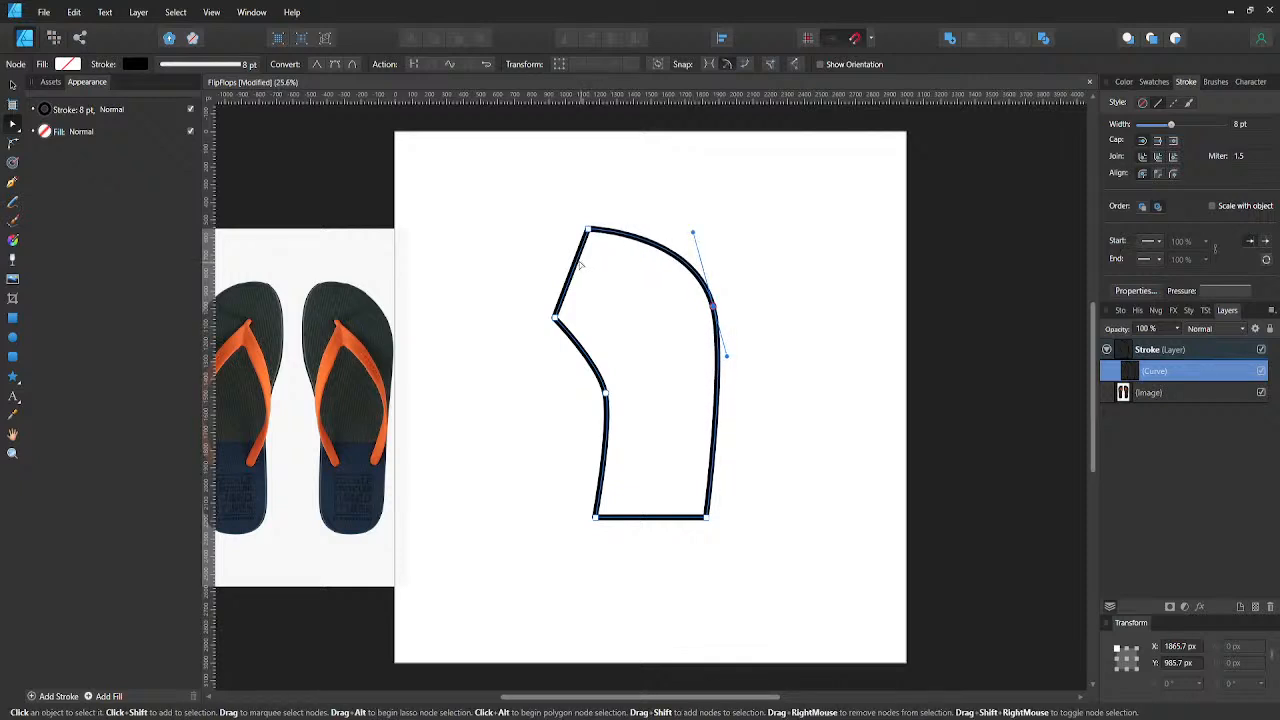
- Bow the shape's upper-left segment outward and adjust the handle at its lower node to form a rounded toe
{"action": "left_click_drag", "start_coordinate": [579, 263], "coordinate": [515, 222]}
{"action": "left_click", "coordinate": [555, 317]}
{"action": "mouse_move", "coordinate": [517, 277]}
{"action": "left_mouse_down"}
{"action": "mouse_move", "coordinate": [534, 286]}
{"action": "mouse_move", "coordinate": [522, 295]}
{"action": "left_mouse_up"}
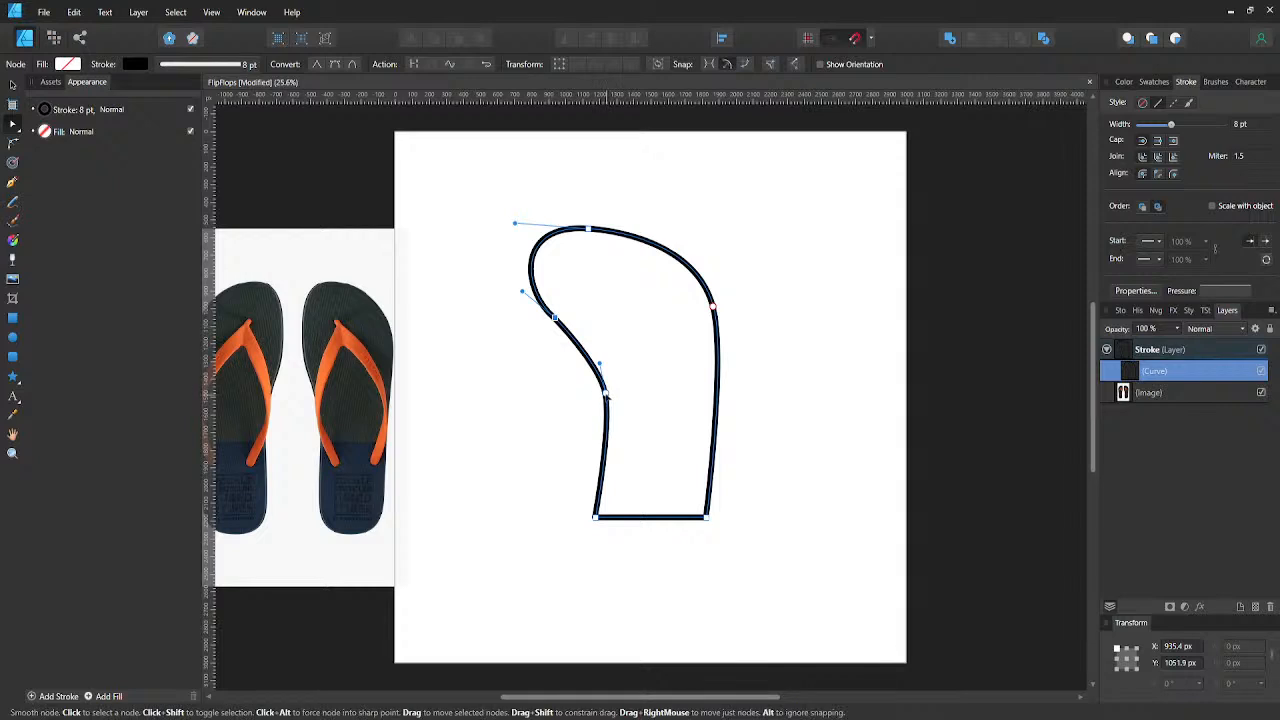
- Convert the upper of the two left-side nodes to a smart node and lengthen its lower handle
{"action": "left_click_drag", "start_coordinate": [605, 394], "coordinate": [543, 397]}
{"action": "key", "text": "ctrl+z"}
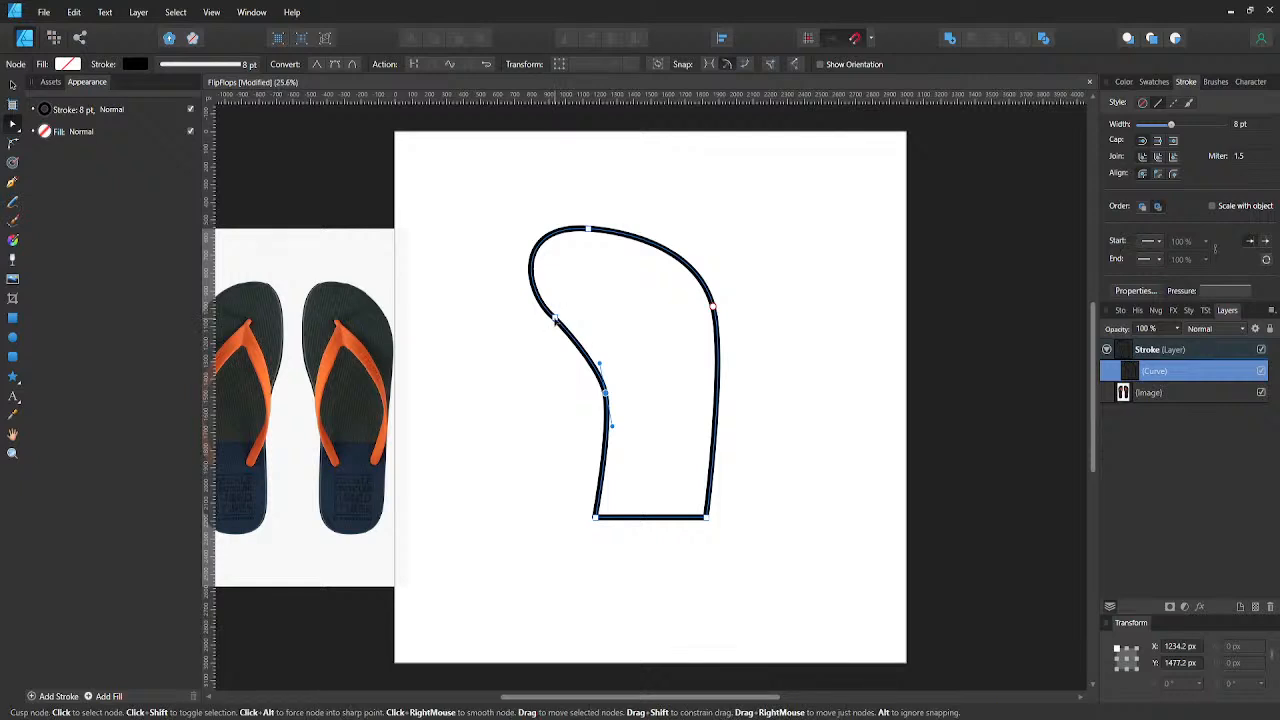
{"action": "left_click", "coordinate": [555, 319]}
{"action": "left_click", "coordinate": [349, 65]}
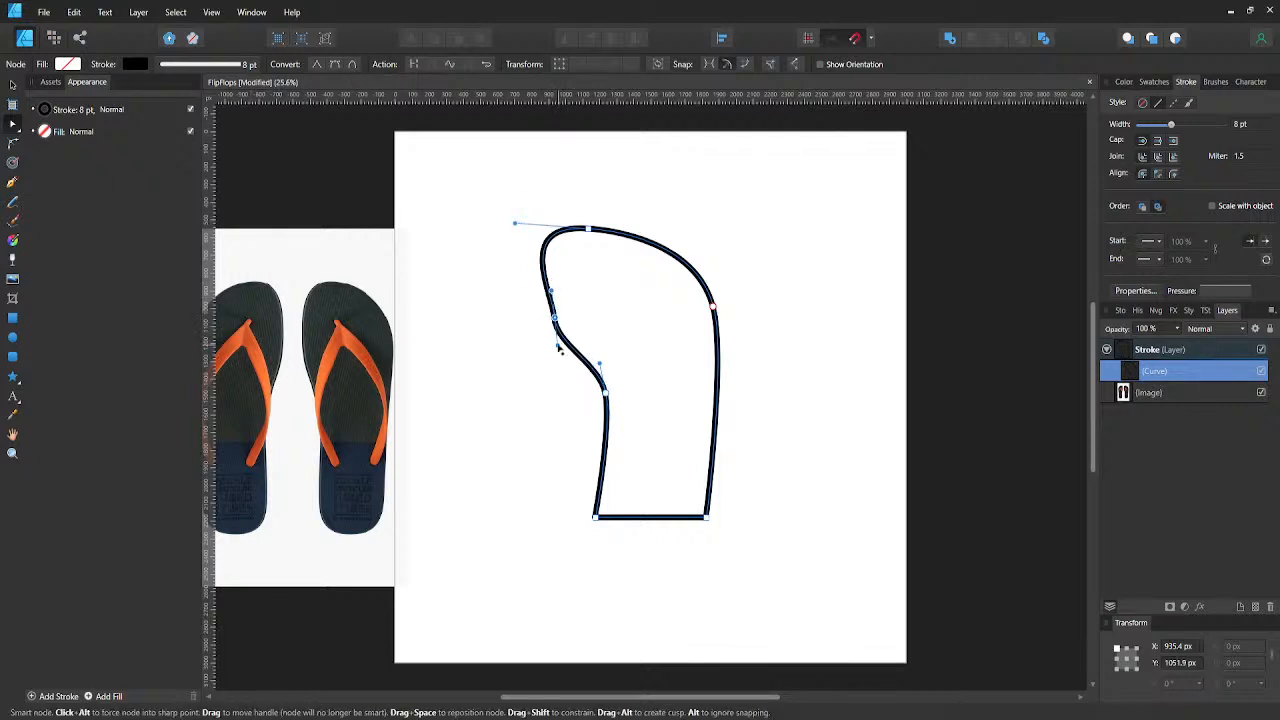
{"action": "mouse_move", "coordinate": [559, 355]}
{"action": "left_mouse_down"}
{"action": "mouse_move", "coordinate": [554, 388]}
{"action": "mouse_move", "coordinate": [584, 357]}
{"action": "mouse_move", "coordinate": [550, 370]}
{"action": "left_mouse_up"}
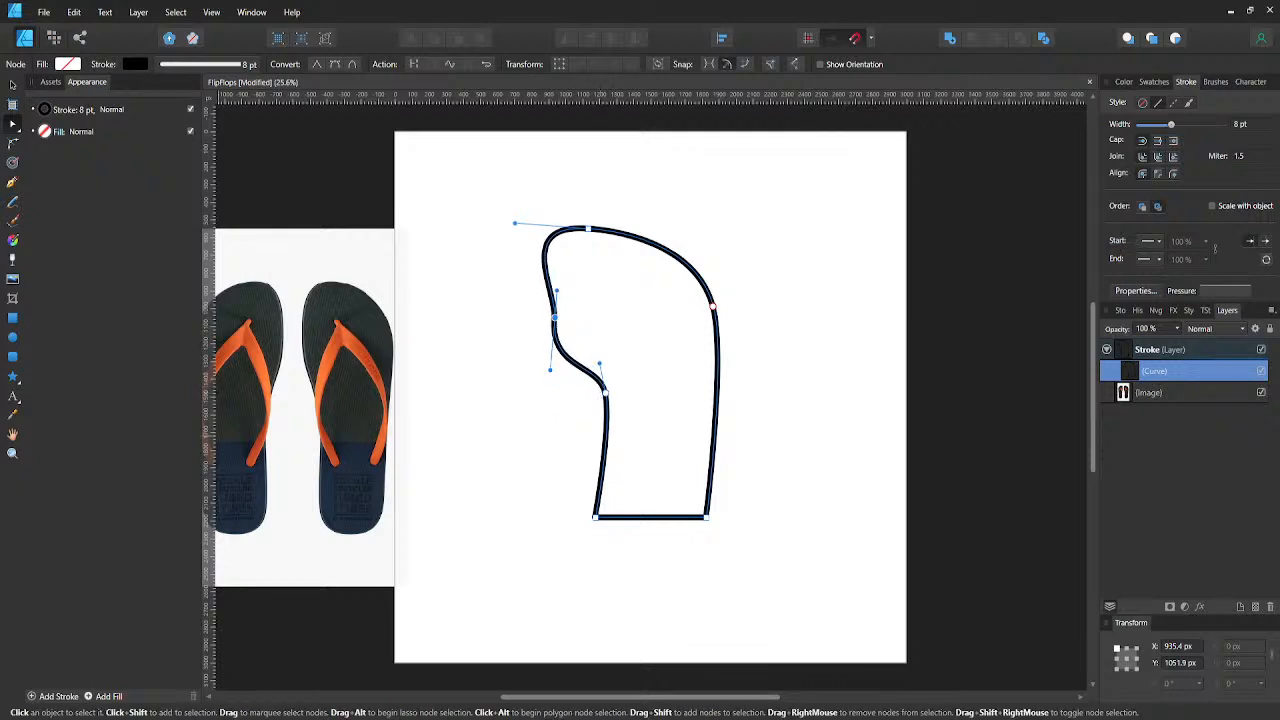
- Round both bottom corners of the shape to a radius of about 453 px to form the heel
{"action": "left_click", "coordinate": [597, 518]}
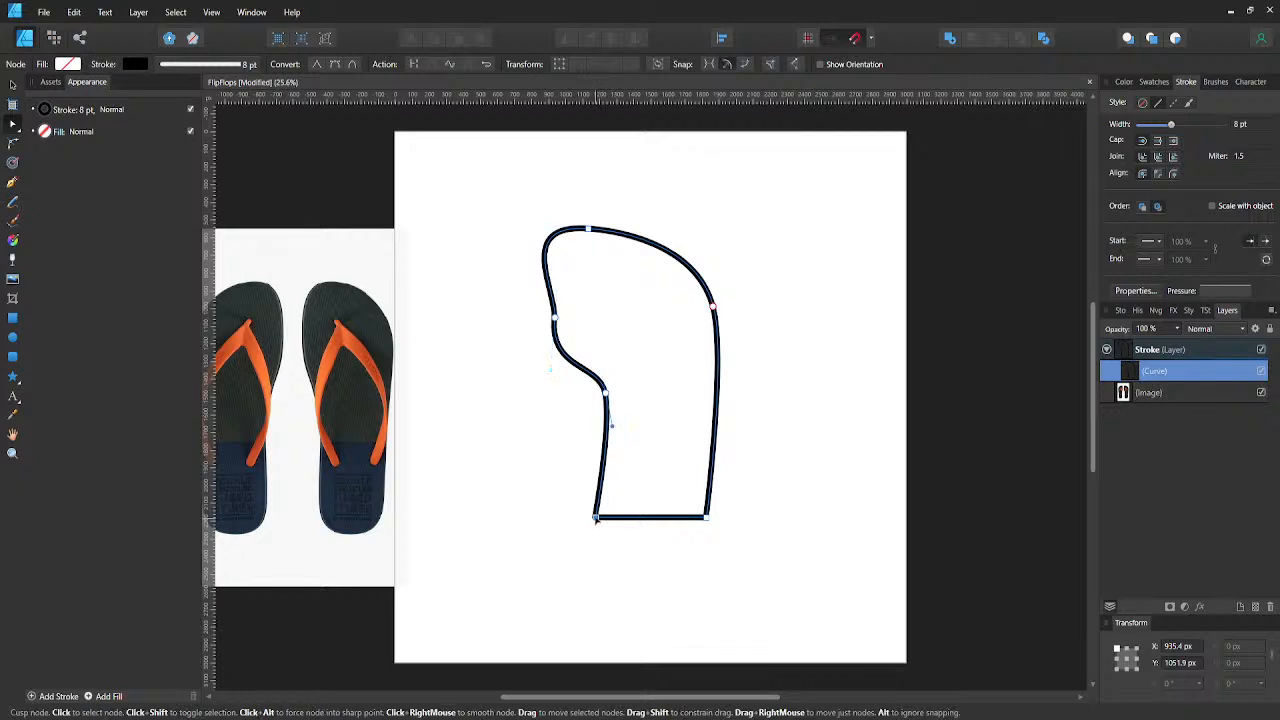
{"action": "key", "text": "c"}
{"action": "left_click_drag", "start_coordinate": [570, 497], "coordinate": [723, 551]}
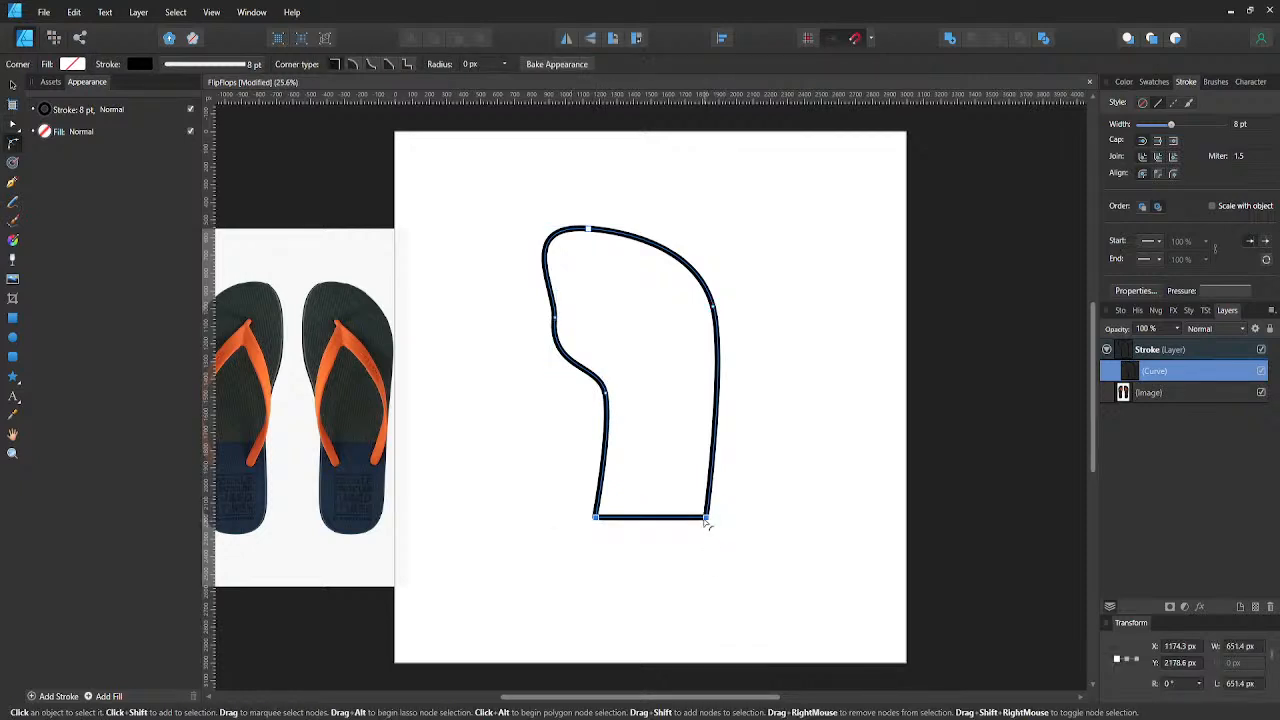
{"action": "left_click_drag", "start_coordinate": [692, 497], "coordinate": [681, 402]}
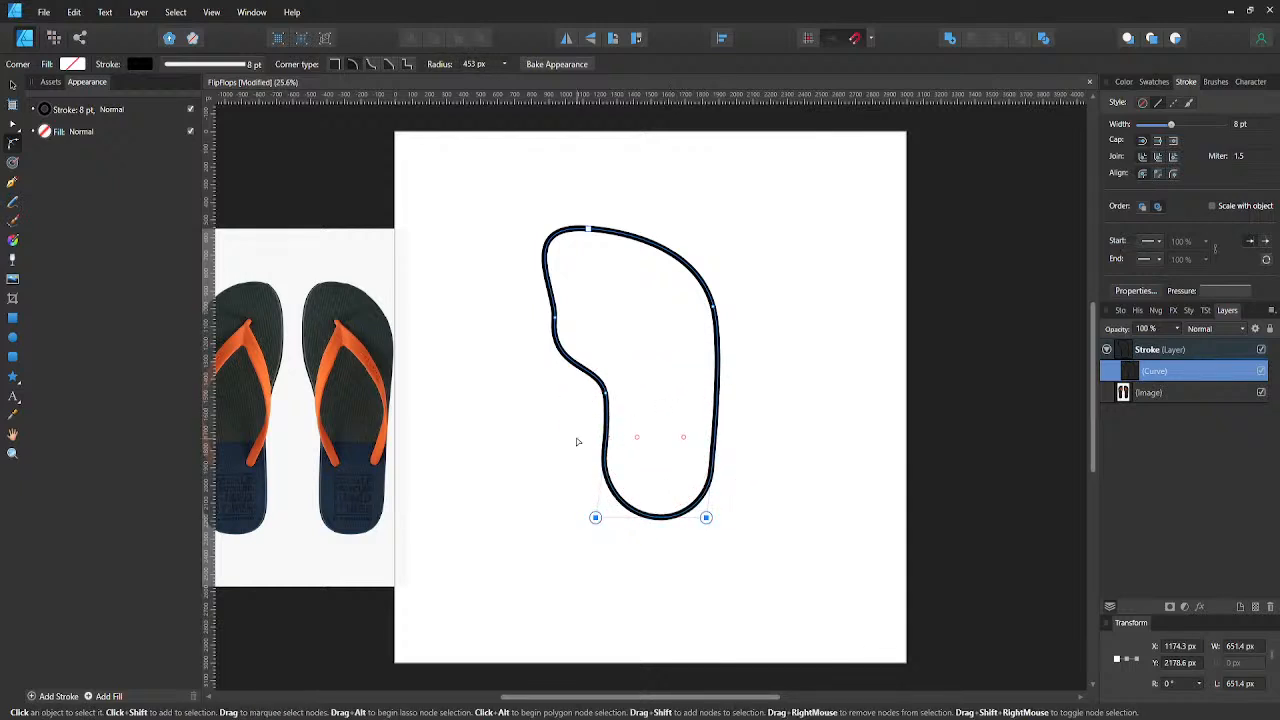
{"action": "left_click", "coordinate": [577, 441]}
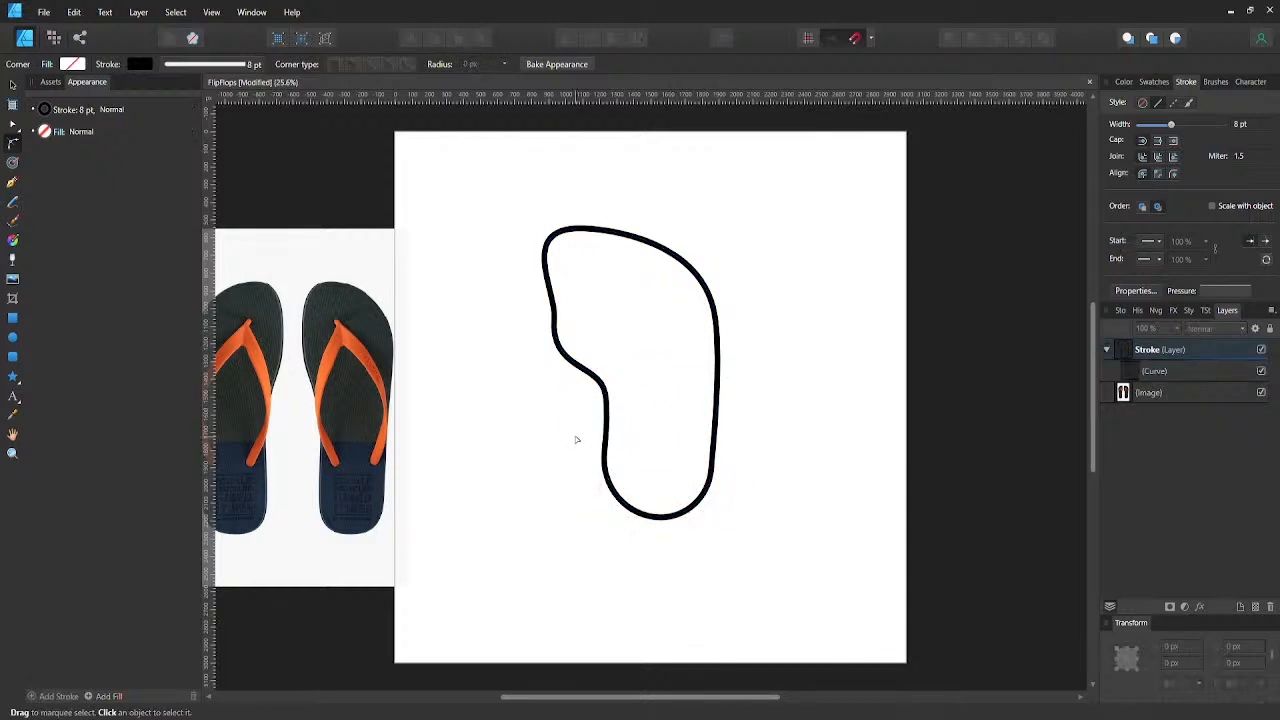
- Stretch the whole outline upward to a height of about 2074 px
{"action": "left_click", "coordinate": [572, 371]}
{"action": "key", "text": "v"}
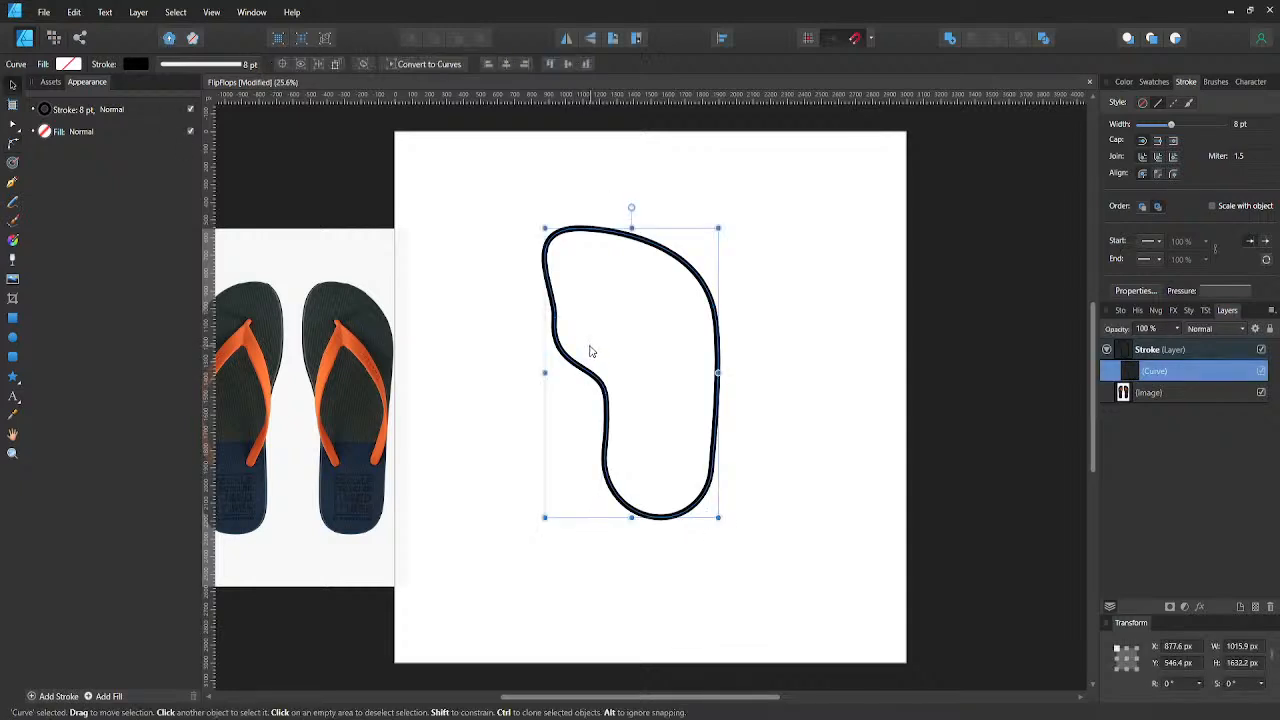
{"action": "left_click_drag", "start_coordinate": [622, 232], "coordinate": [629, 148]}
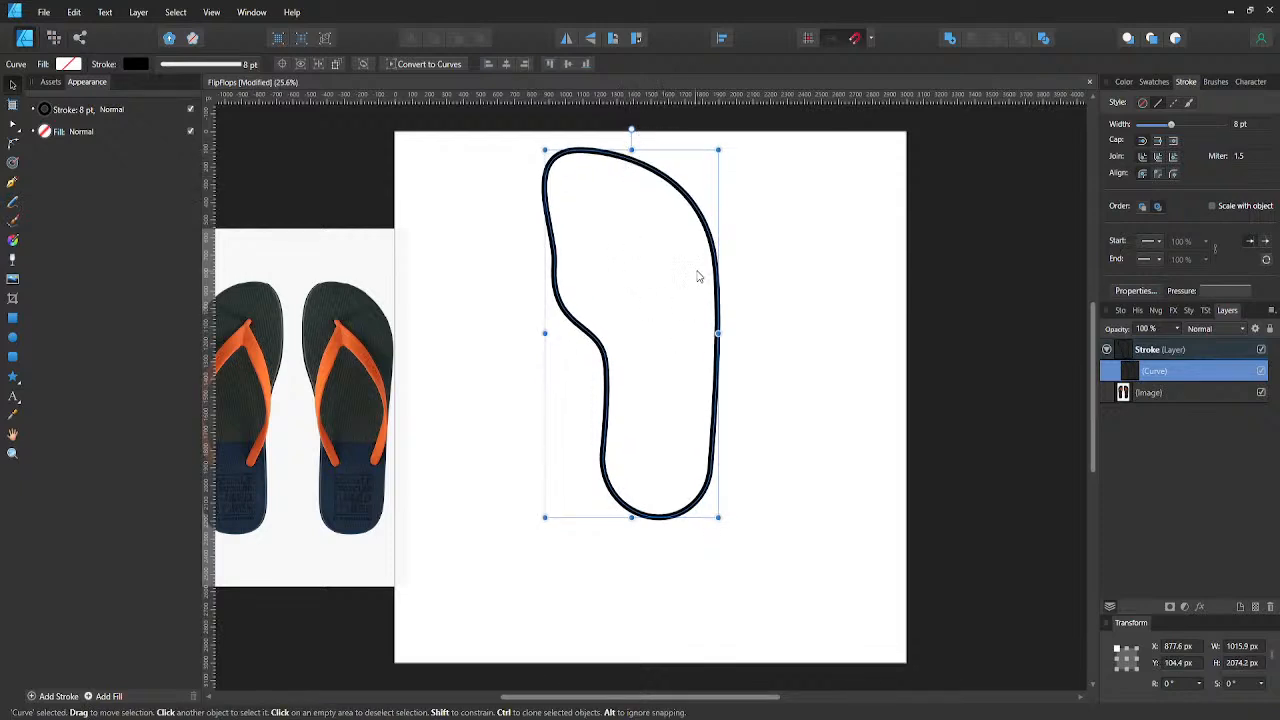
- Center the outline horizontally and vertically on the artboard and duplicate it
{"action": "left_click", "coordinate": [521, 65]}
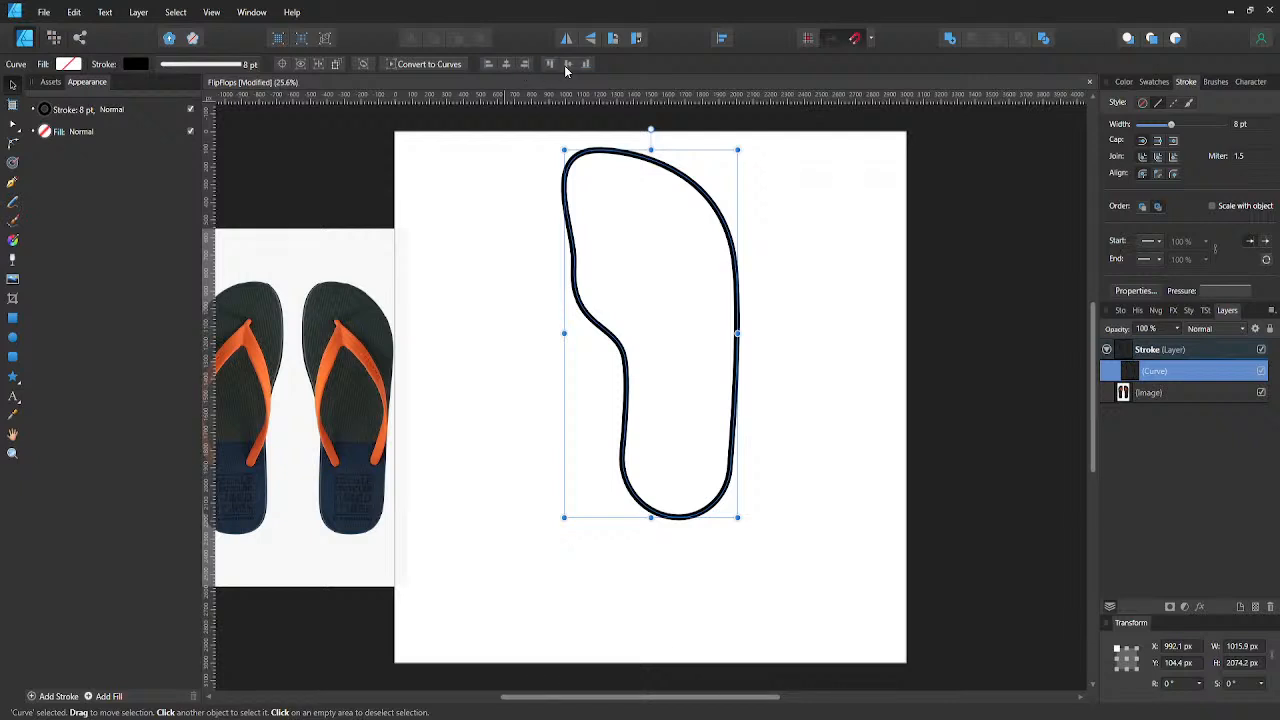
{"action": "left_click", "coordinate": [567, 64]}
{"action": "key", "text": "ctrl+j"}
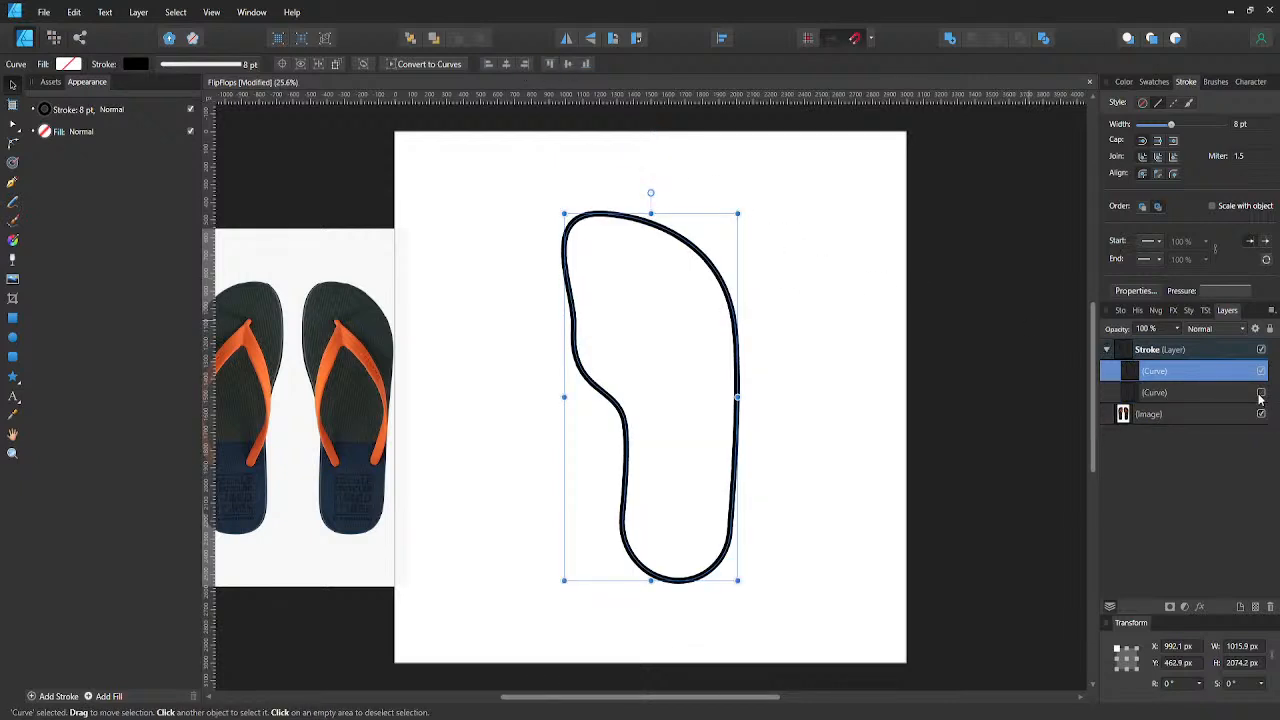
- Move the top node of the visible outline slightly right to about X 1284 px, Y 461 px
{"action": "left_click", "coordinate": [756, 434]}
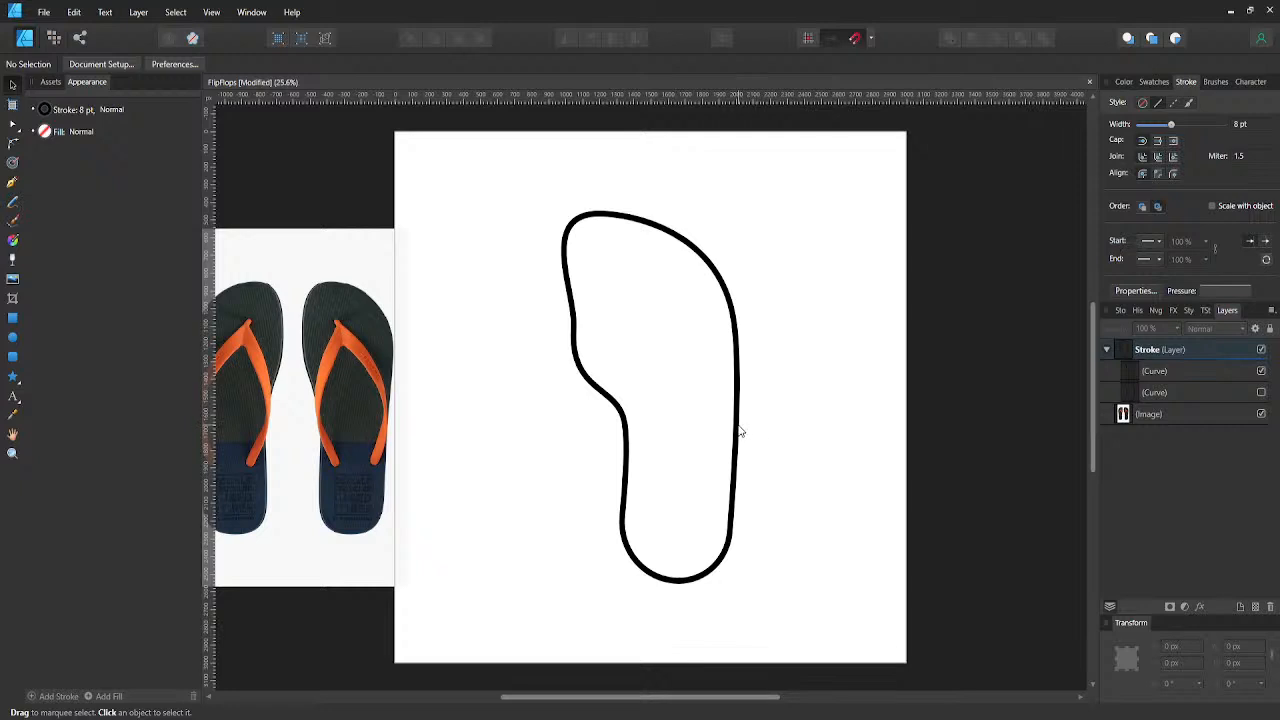
{"action": "left_click", "coordinate": [737, 430]}
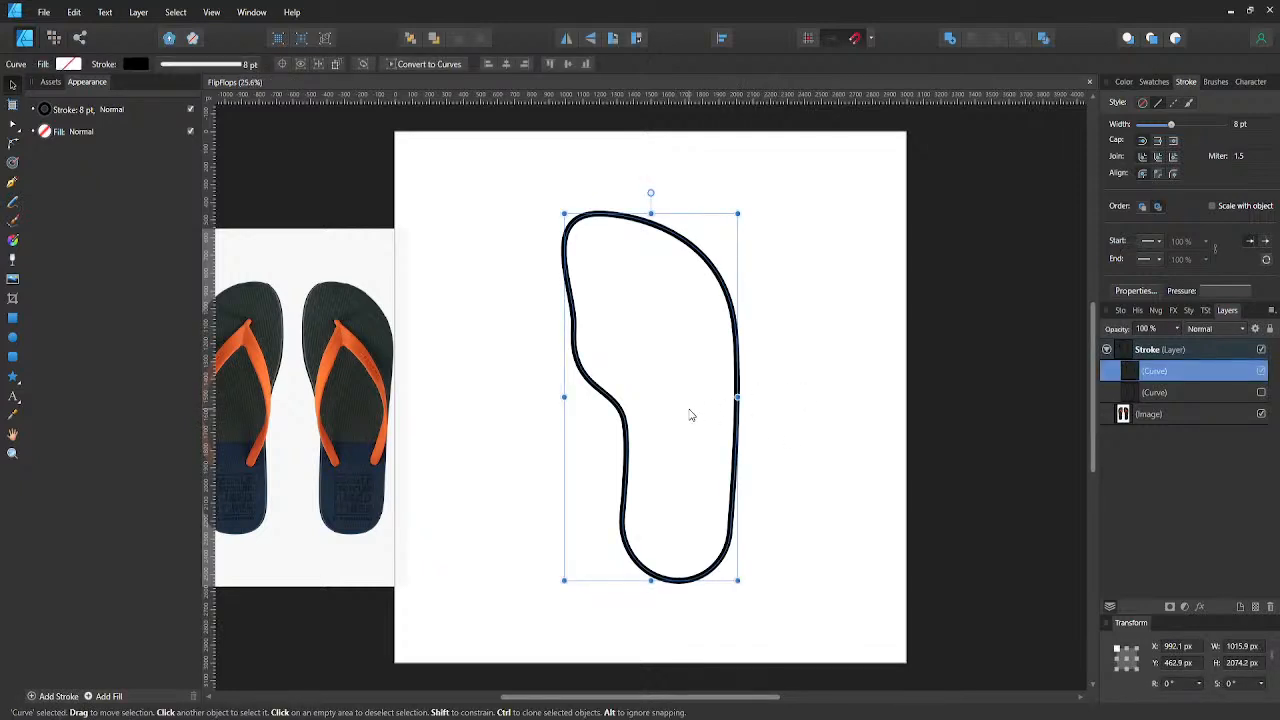
{"action": "double_click", "coordinate": [568, 228]}
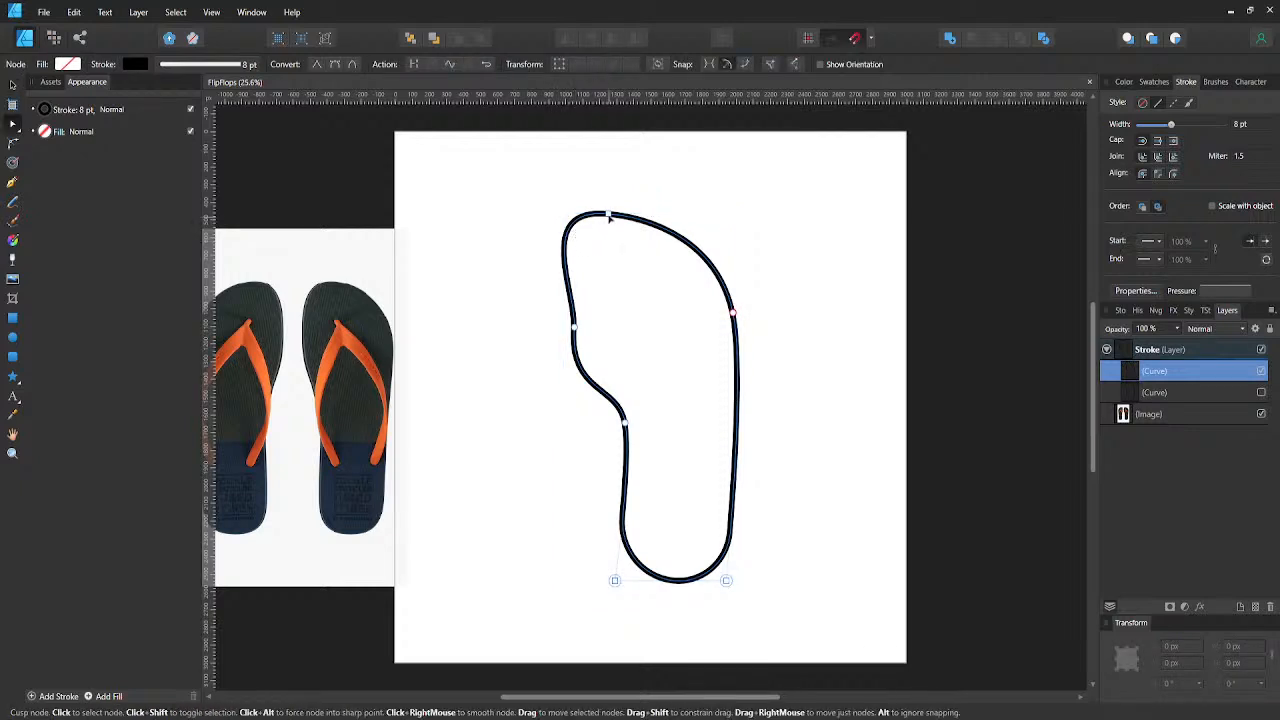
{"action": "left_click", "coordinate": [610, 214]}
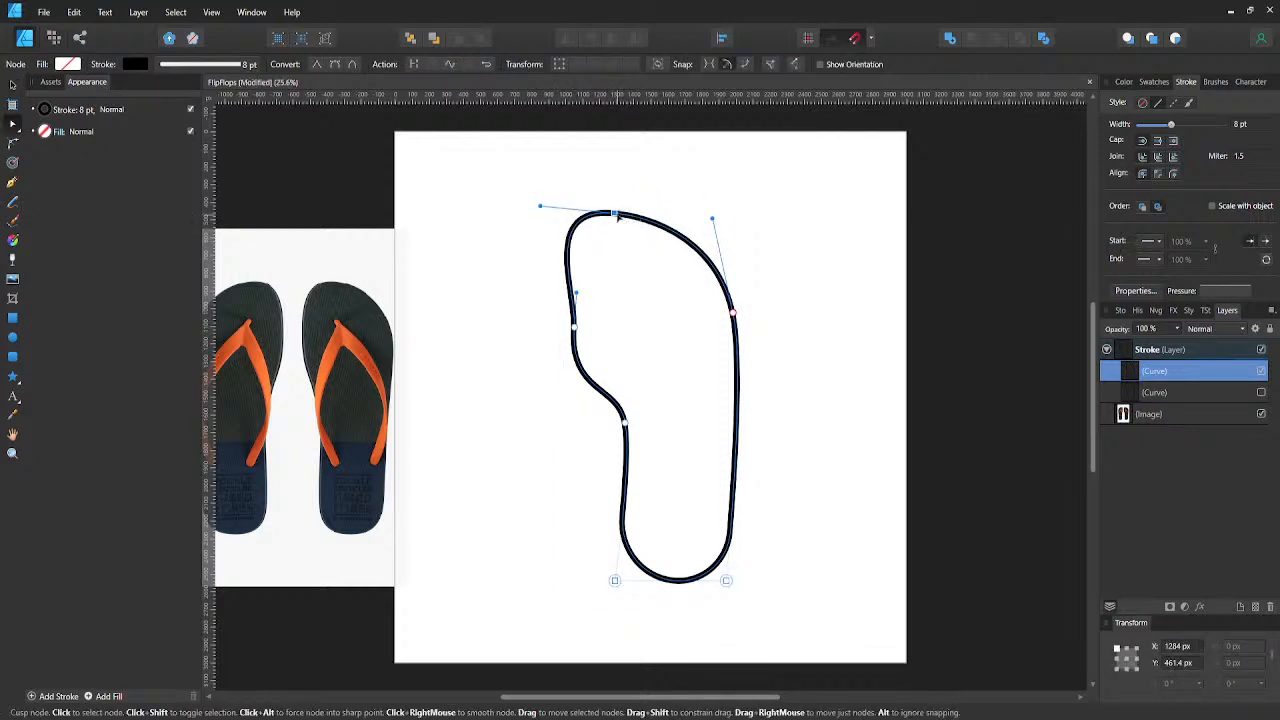
{"action": "left_click_drag", "start_coordinate": [617, 215], "coordinate": [644, 215]}
{"action": "left_click_drag", "start_coordinate": [646, 213], "coordinate": [614, 213]}
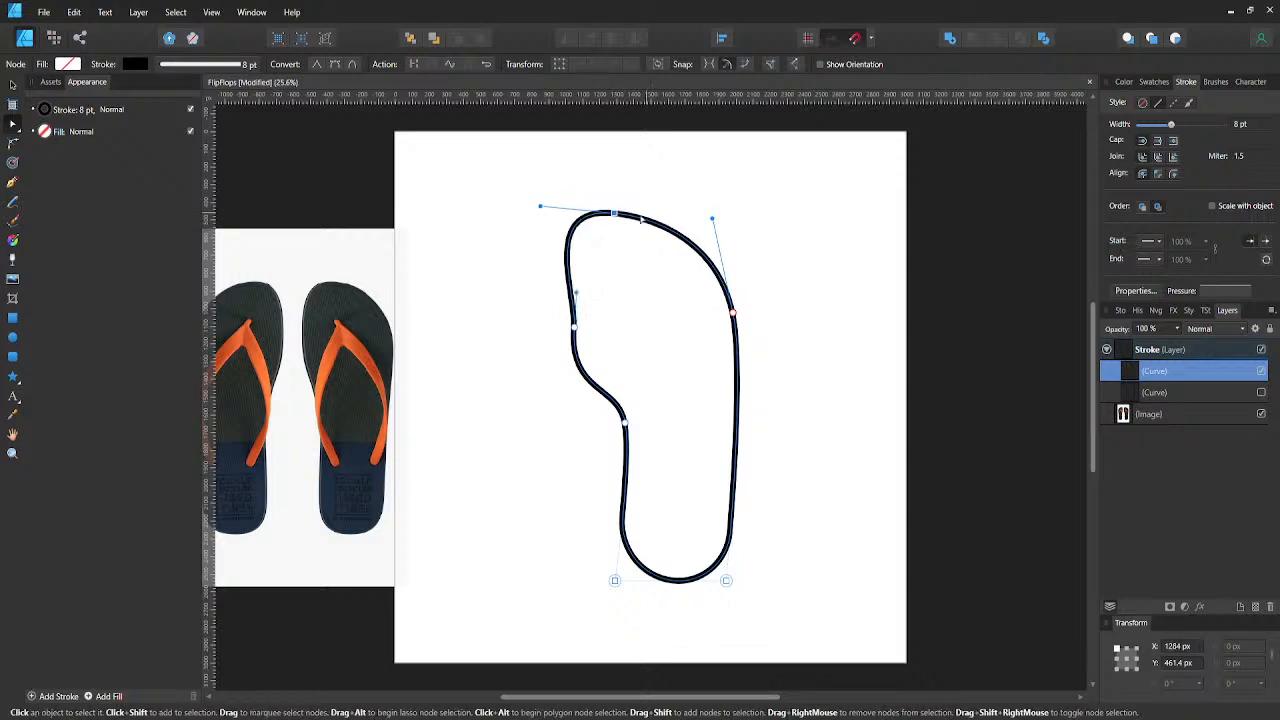
{"action": "left_click", "coordinate": [574, 328]}
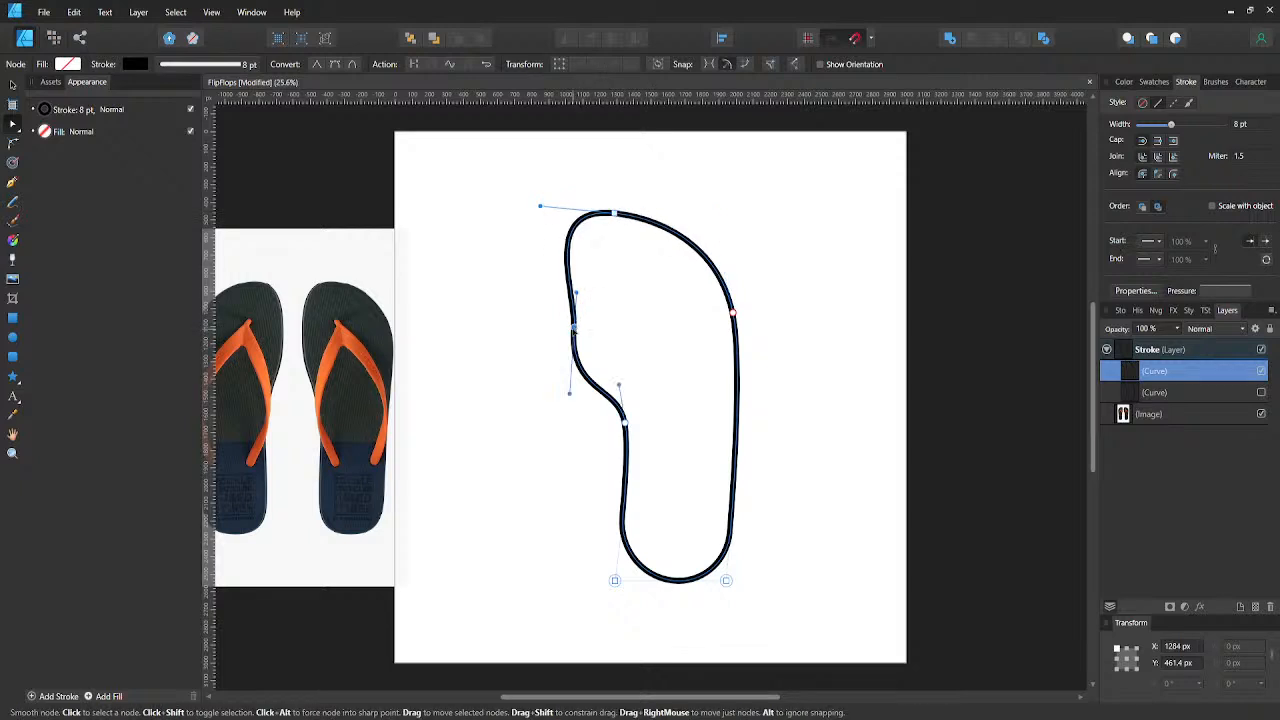
{"action": "key", "text": "shift+Right"}
{"action": "key", "text": "shift+Right"}
{"action": "key", "text": "shift+Right"}
{"action": "key", "text": "shift+Right"}
{"action": "key", "text": "shift+Right"}
{"action": "key", "text": "shift+Right"}
{"action": "key", "text": "shift+Right"}
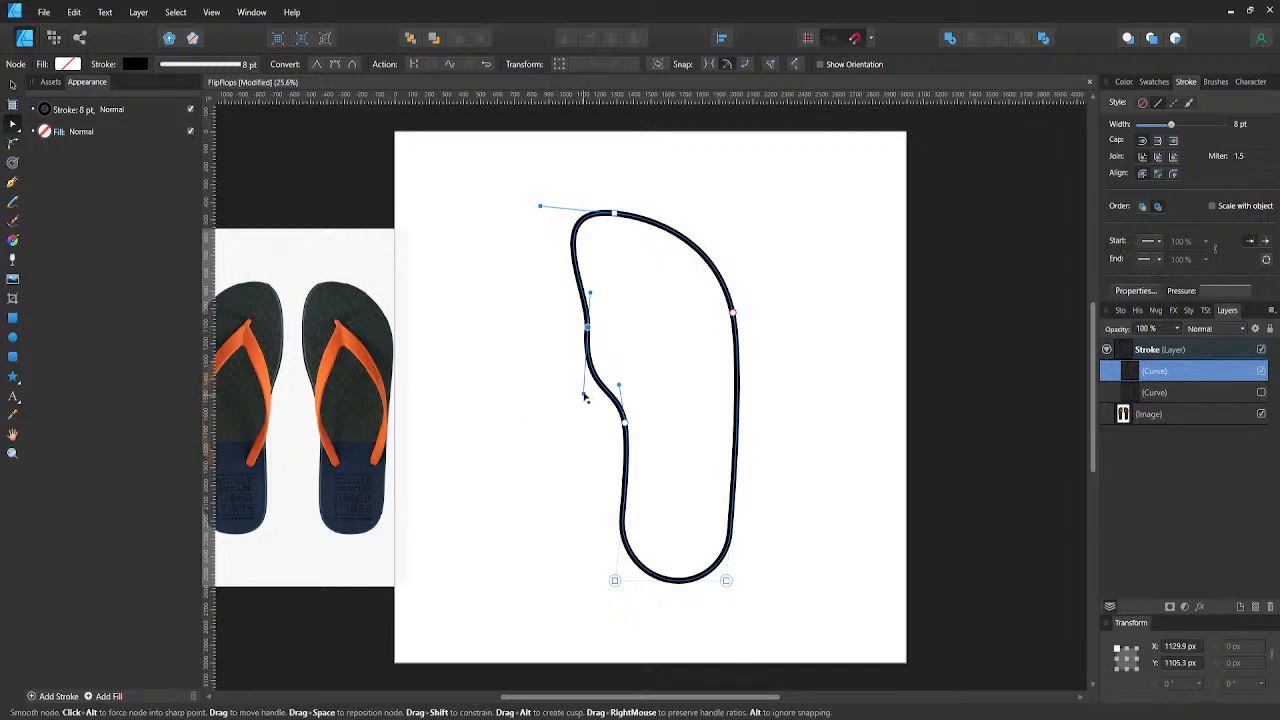
{"action": "left_click_drag", "start_coordinate": [584, 394], "coordinate": [606, 384]}
{"action": "key", "text": "ctrl+z"}
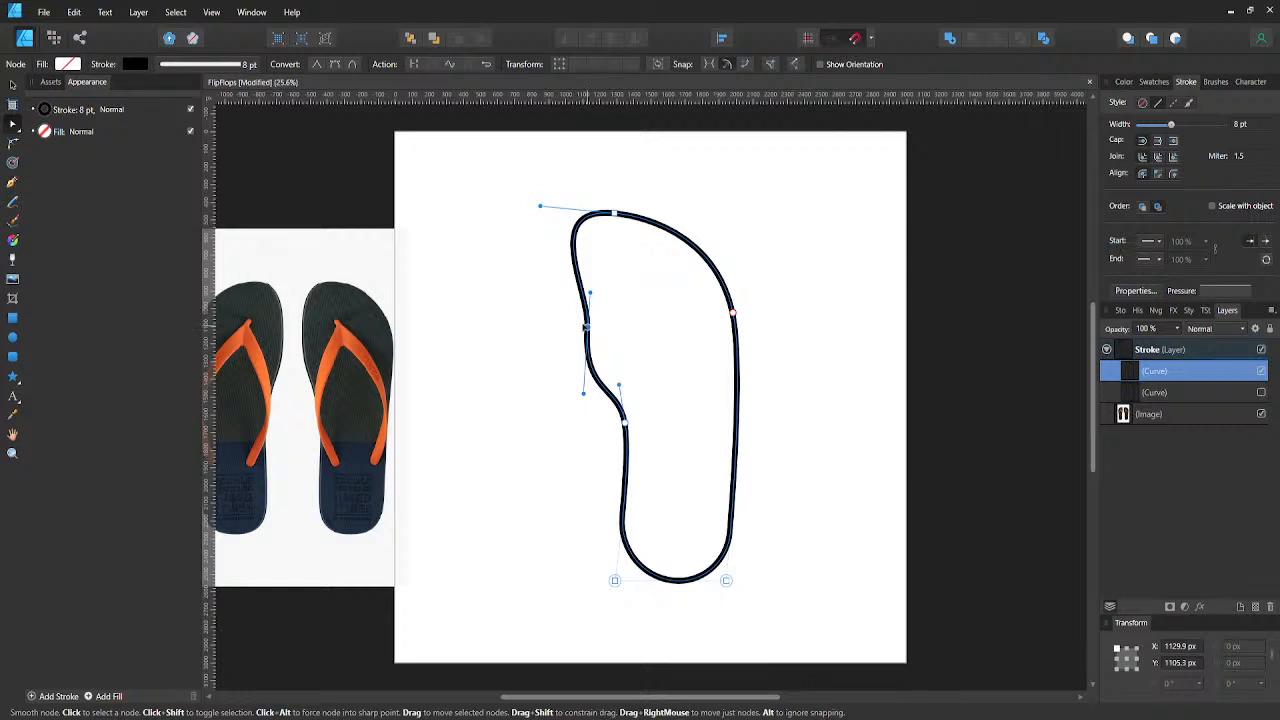
- Tilt the upper left-side node's handles to slant the inner edge, and slightly lengthen the top node's left handle
{"action": "left_click_drag", "start_coordinate": [586, 326], "coordinate": [562, 289]}
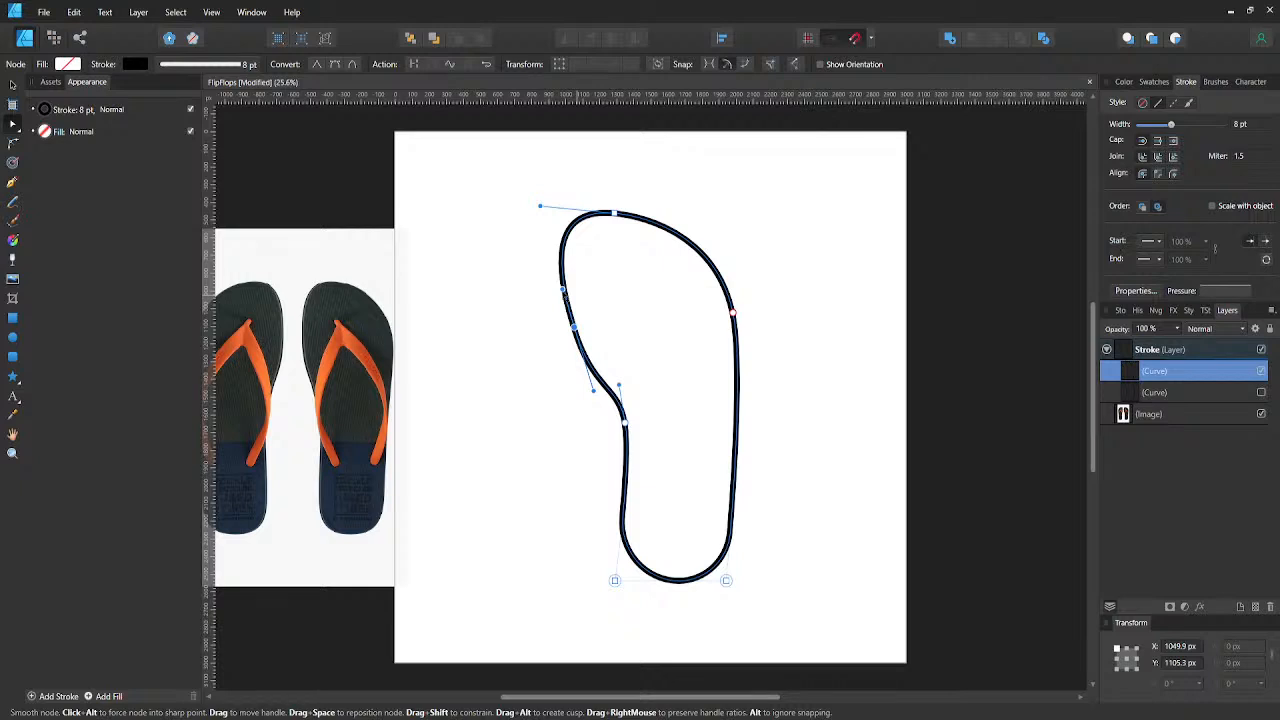
{"action": "mouse_move", "coordinate": [540, 207]}
{"action": "left_mouse_down"}
{"action": "mouse_move", "coordinate": [517, 203]}
{"action": "mouse_move", "coordinate": [539, 210]}
{"action": "left_mouse_up"}
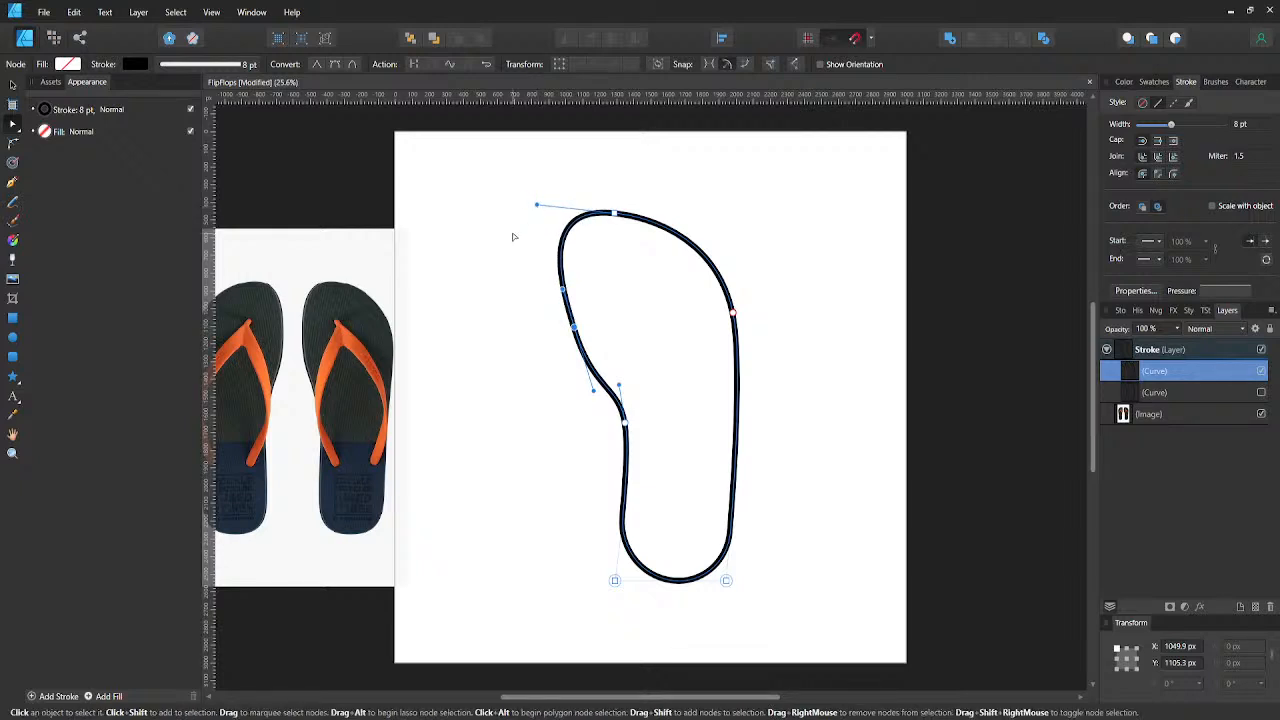
{"action": "left_click", "coordinate": [513, 235]}
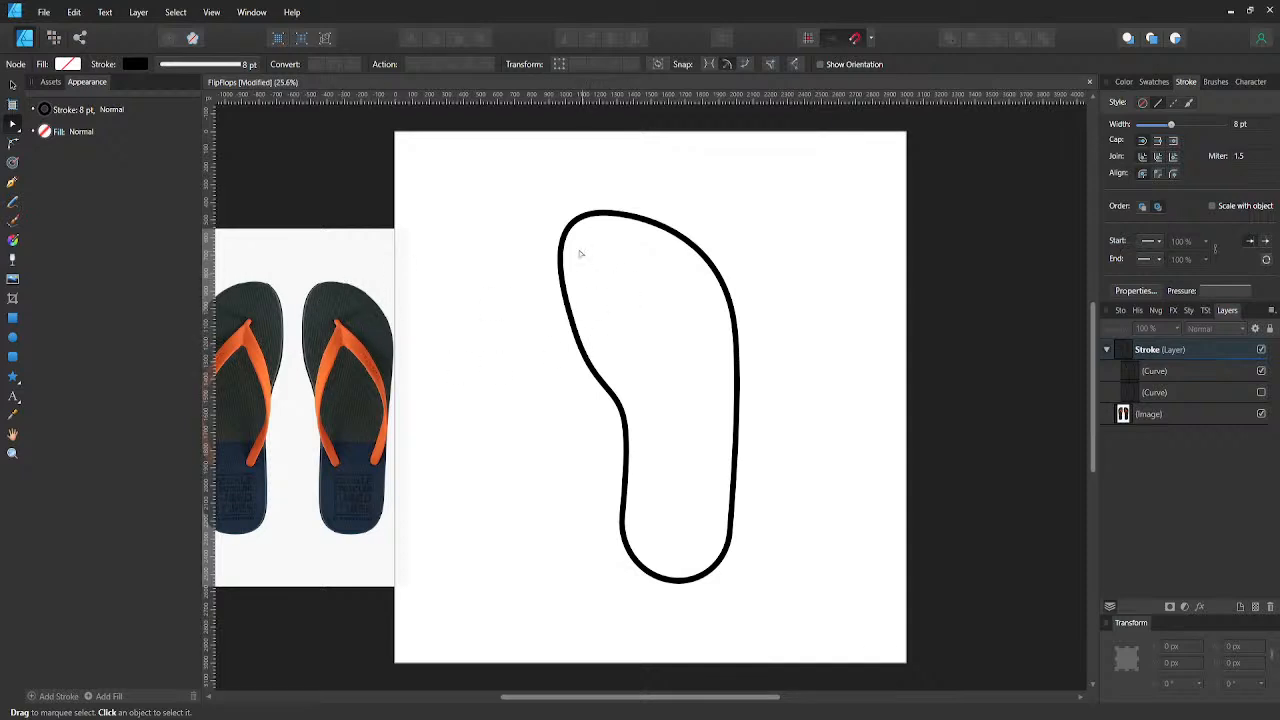
{"action": "left_click", "coordinate": [571, 300]}
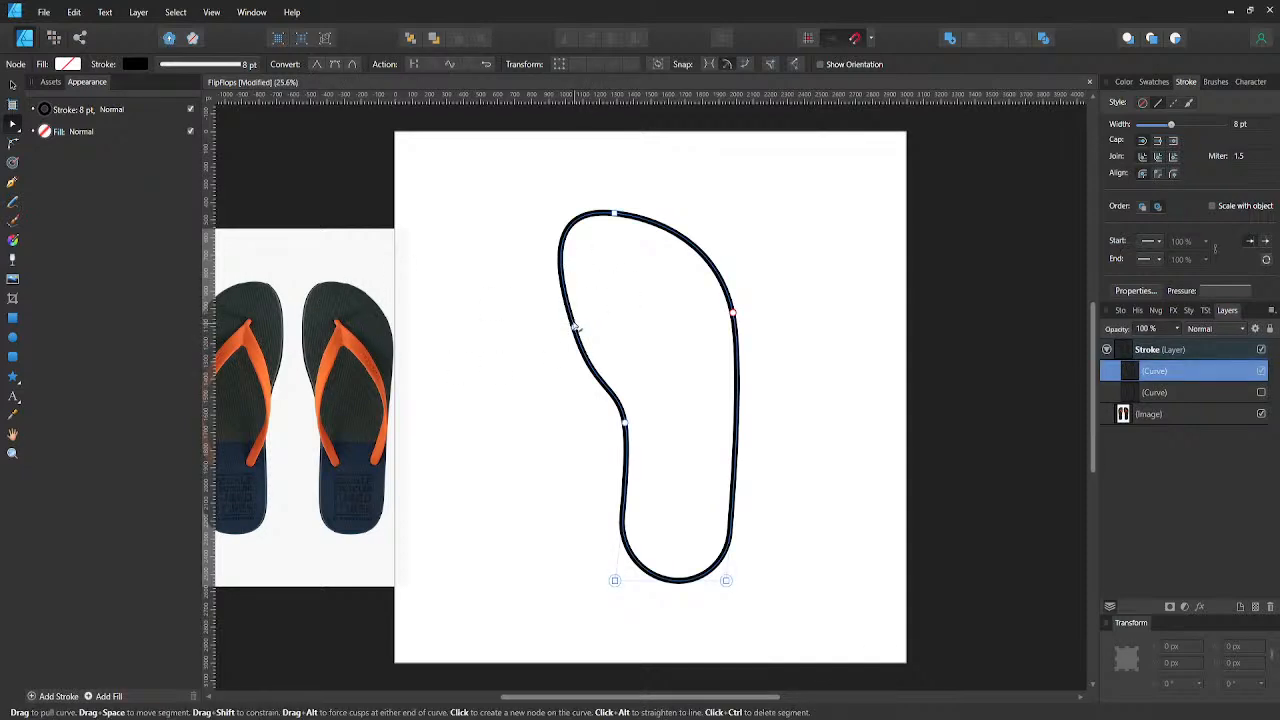
{"action": "left_click", "coordinate": [566, 302]}
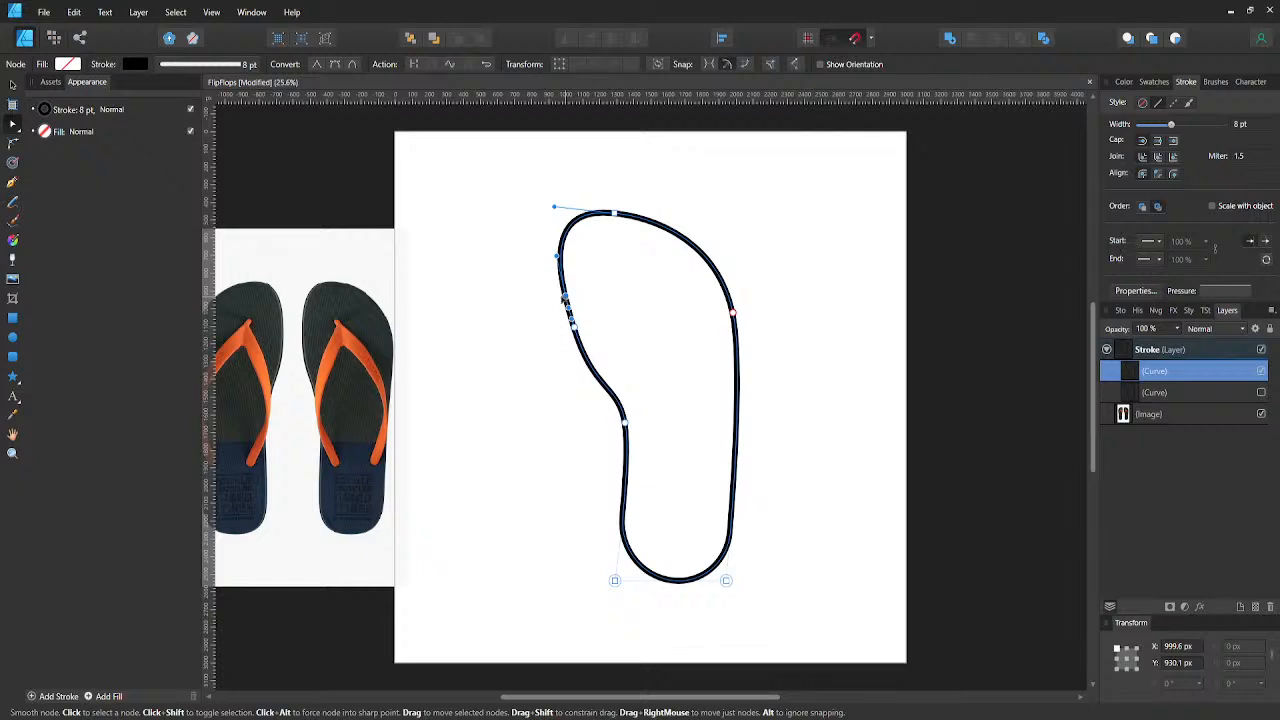
{"action": "left_click_drag", "start_coordinate": [562, 298], "coordinate": [556, 297]}
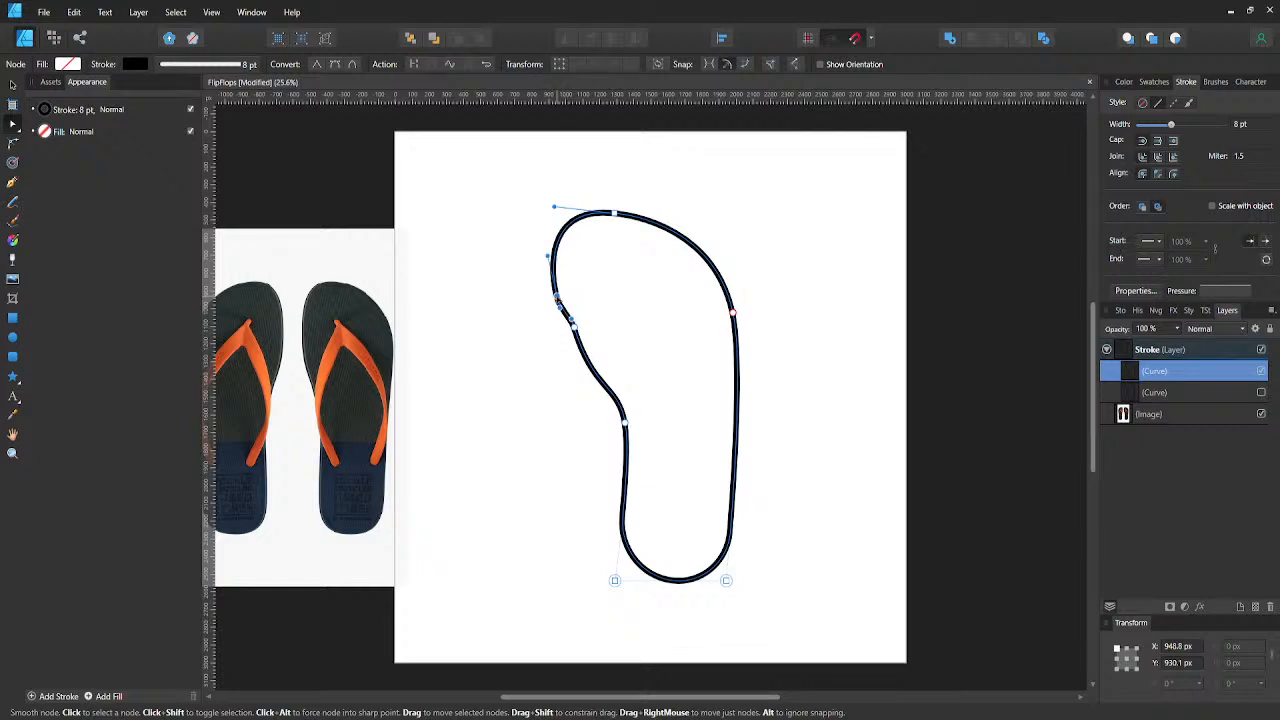
{"action": "key", "text": "Delete"}
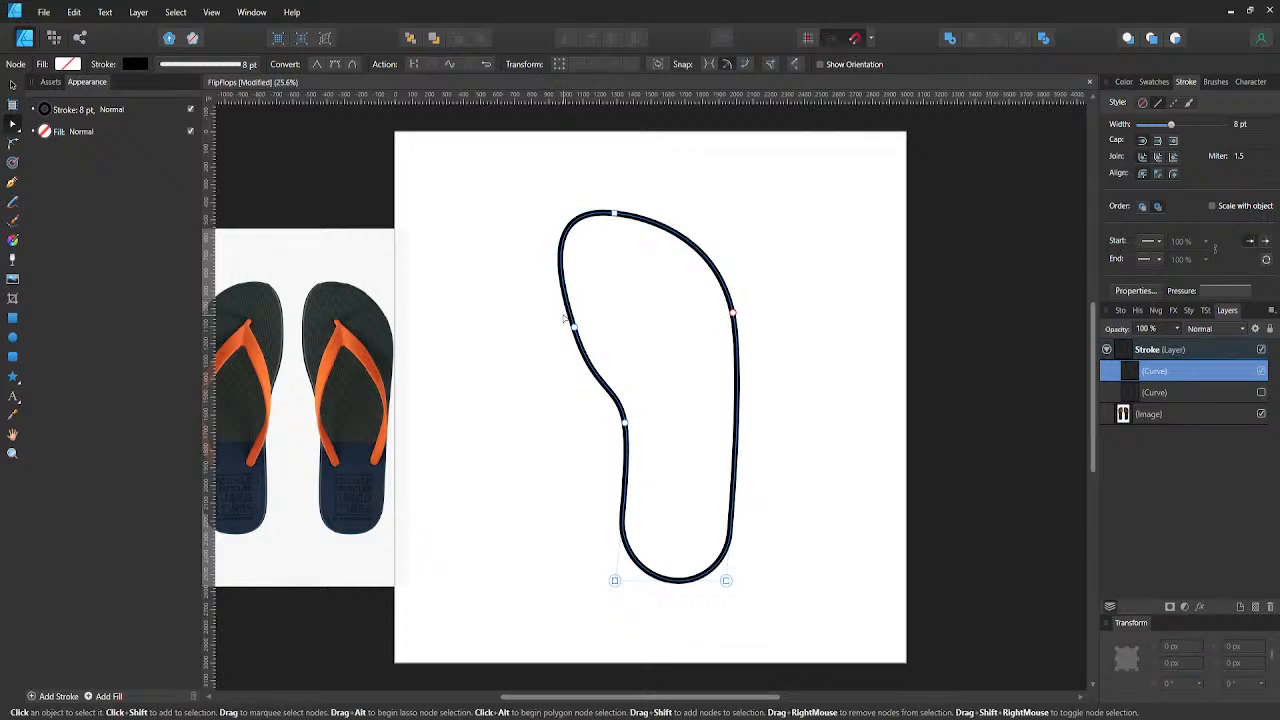
- Extend the top node's left handle further outward and slightly down to broaden the toe's left corner
{"action": "left_click", "coordinate": [614, 213]}
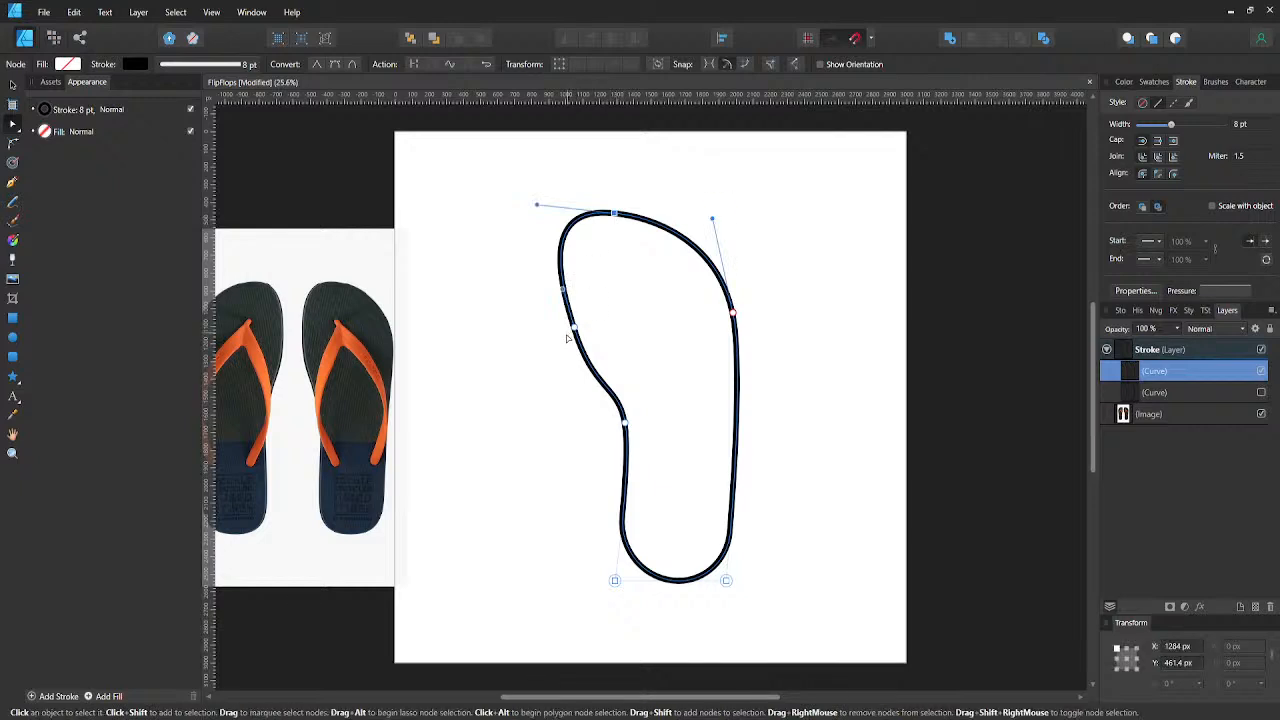
{"action": "left_click_drag", "start_coordinate": [558, 291], "coordinate": [543, 286]}
{"action": "key", "text": "ctrl+z"}
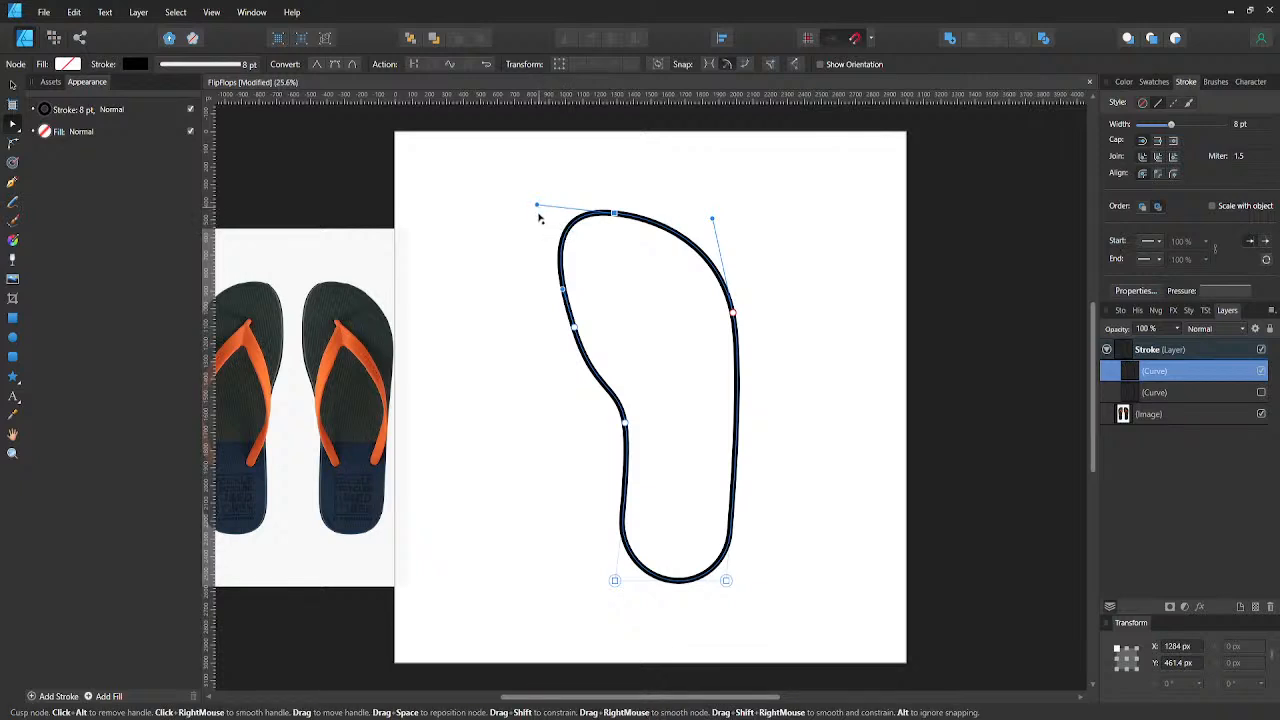
{"action": "left_click_drag", "start_coordinate": [539, 216], "coordinate": [515, 219]}
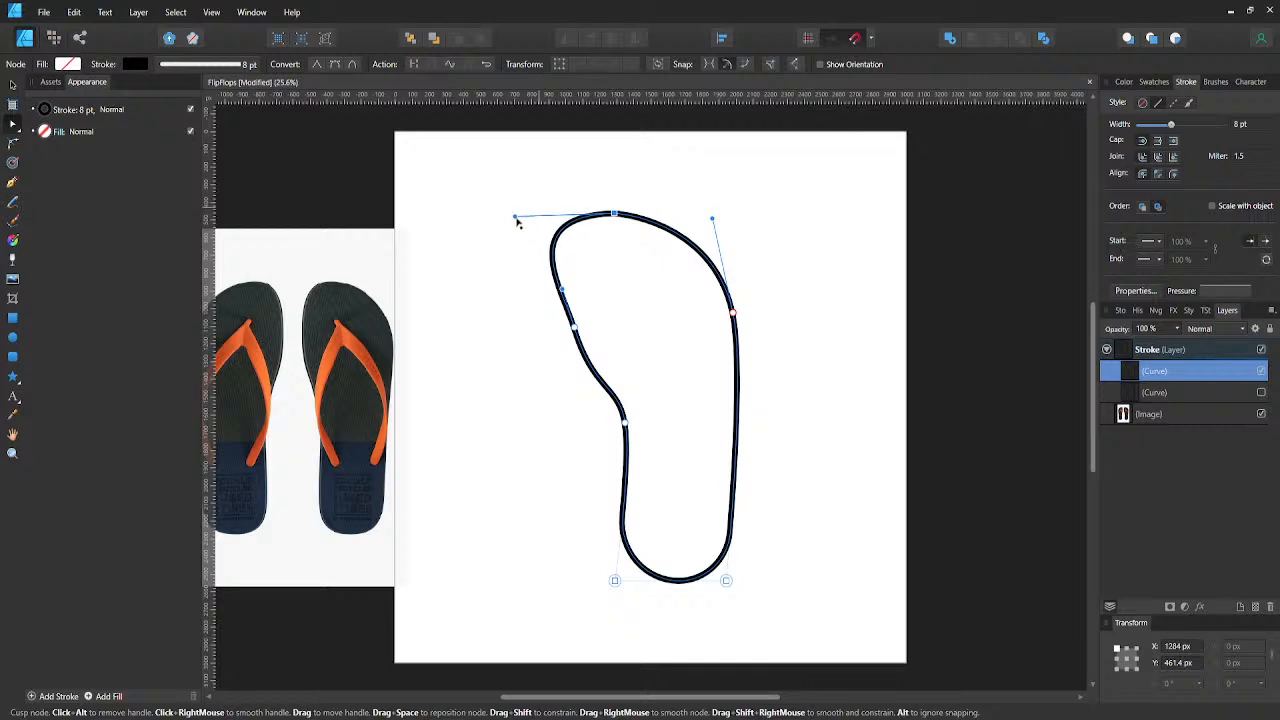
{"action": "left_click", "coordinate": [495, 231]}
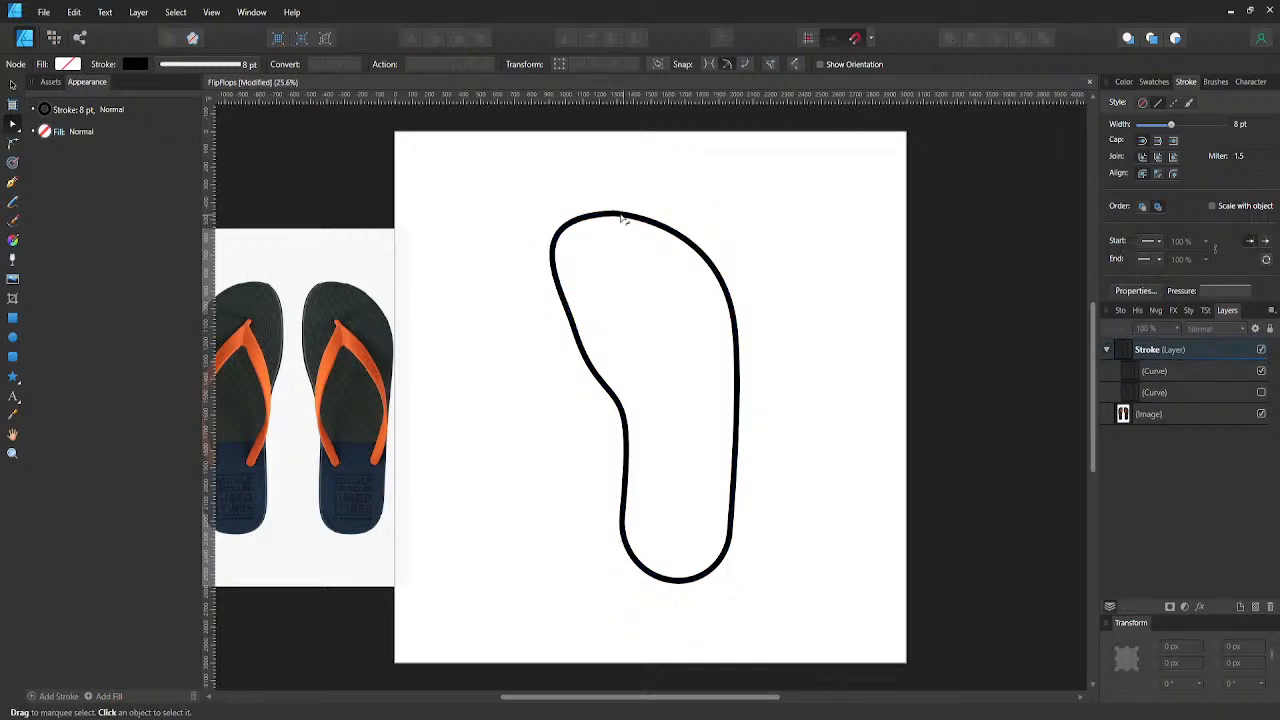
- Round the sharp point at the outline's top node with the Corner tool and save the document
{"action": "left_click", "coordinate": [622, 216]}
{"action": "key", "text": "c"}
{"action": "left_click_drag", "start_coordinate": [617, 217], "coordinate": [660, 270]}
{"action": "left_click", "coordinate": [682, 207]}
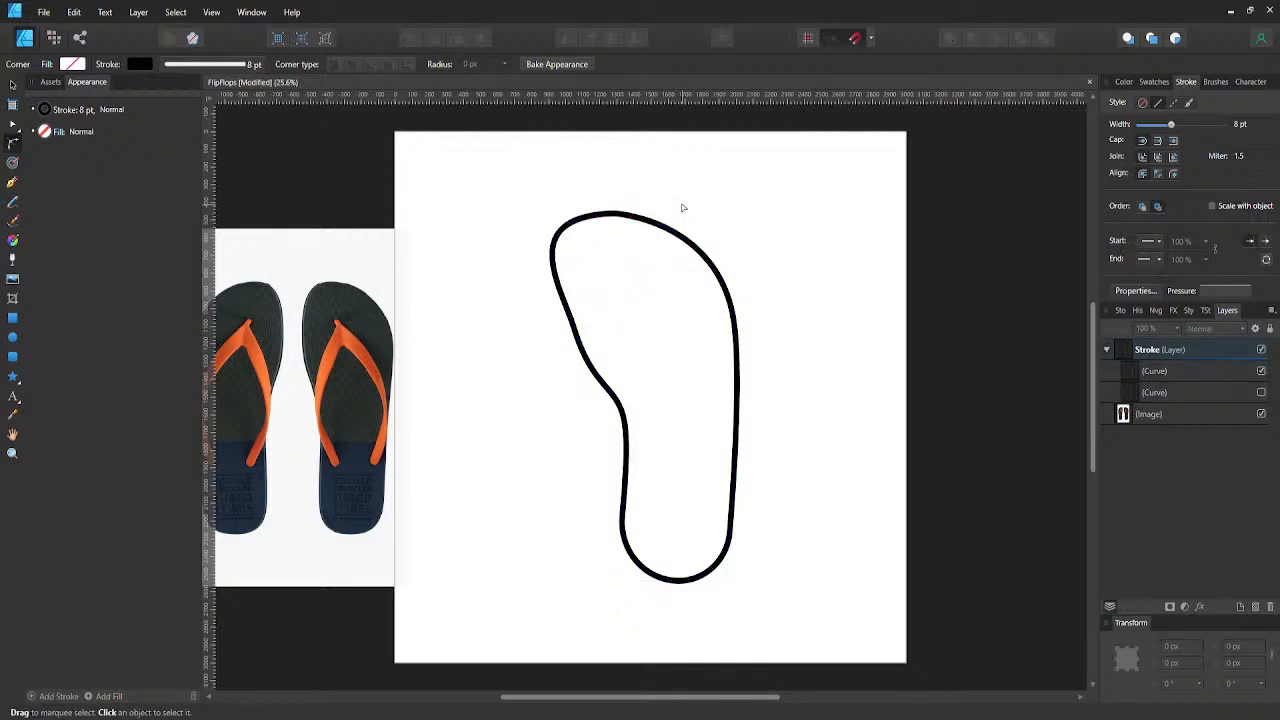
{"action": "key", "text": "ctrl+s"}
- Swing the lower handle of the upper left-side node inward to straighten the inner edge above the arch
{"action": "left_click", "coordinate": [589, 361]}
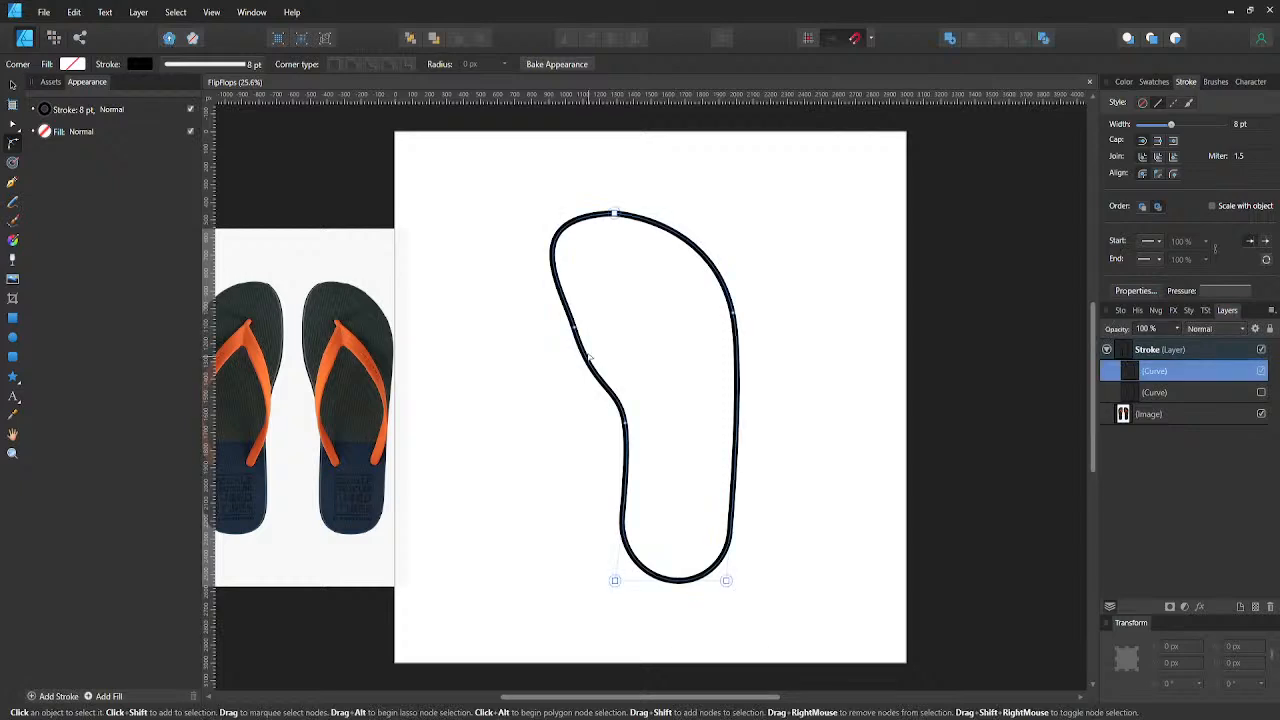
{"action": "key", "text": "a"}
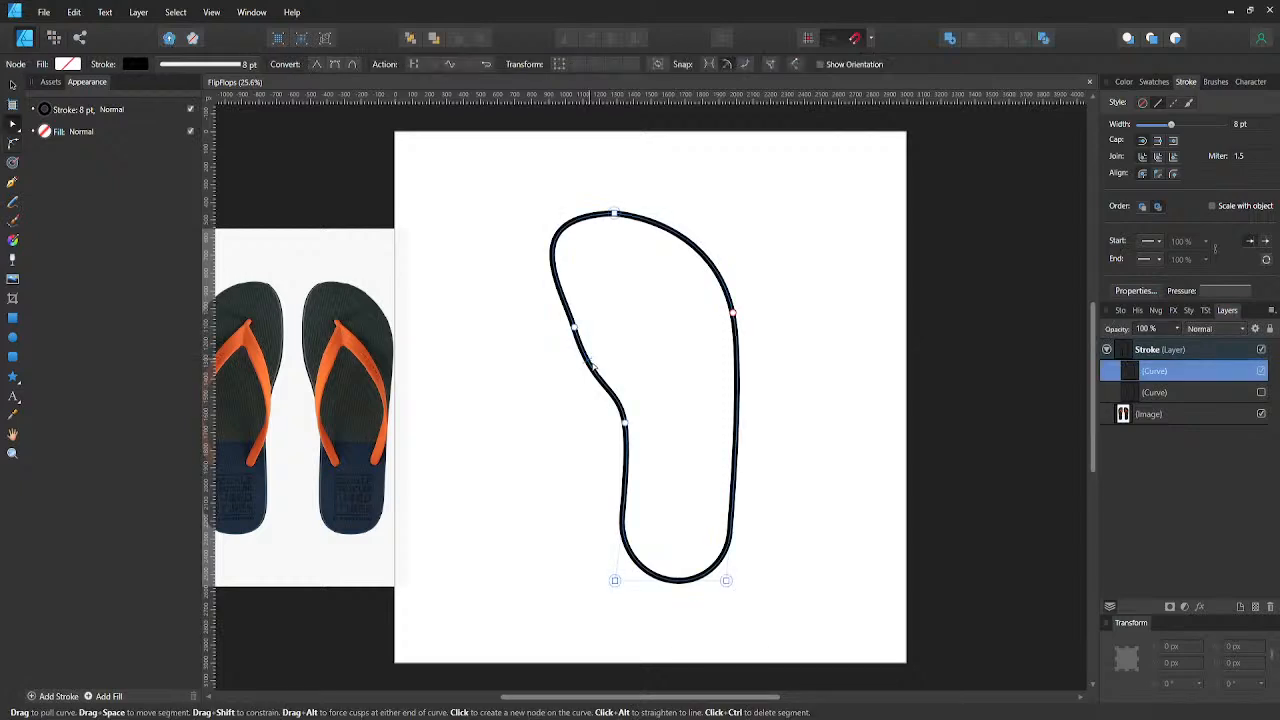
{"action": "left_click", "coordinate": [625, 421]}
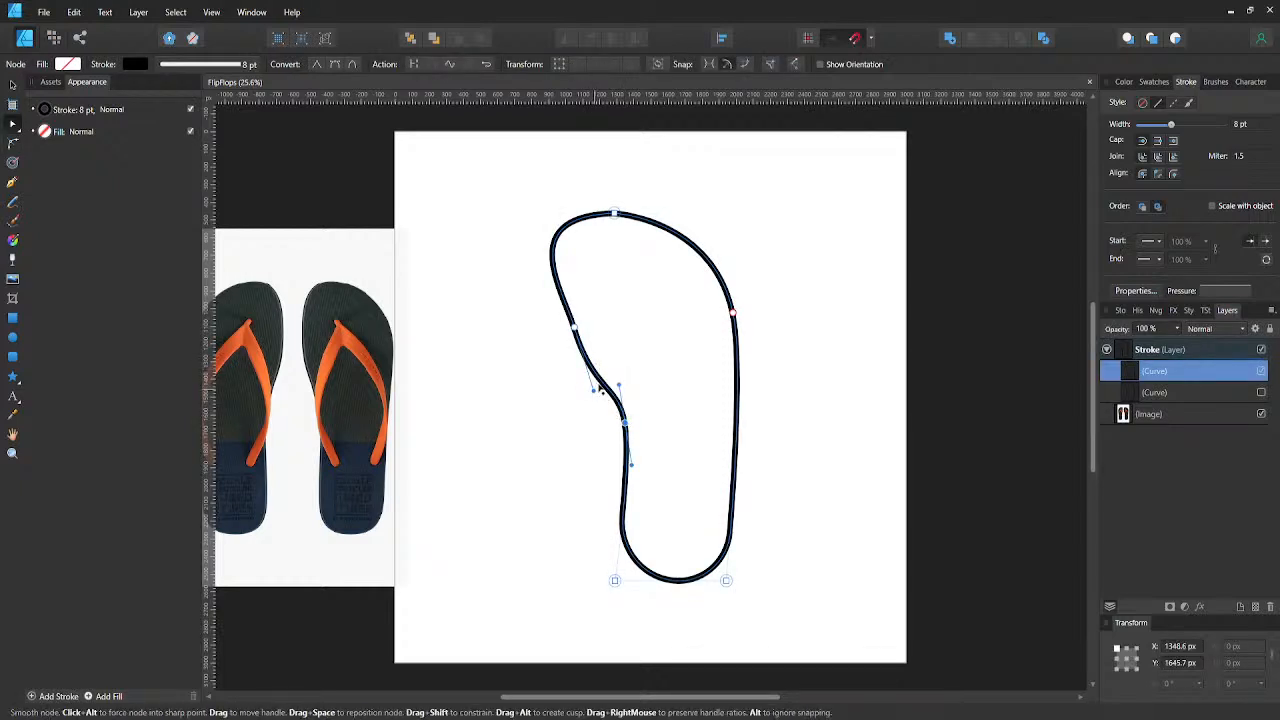
{"action": "left_click_drag", "start_coordinate": [594, 390], "coordinate": [568, 303]}
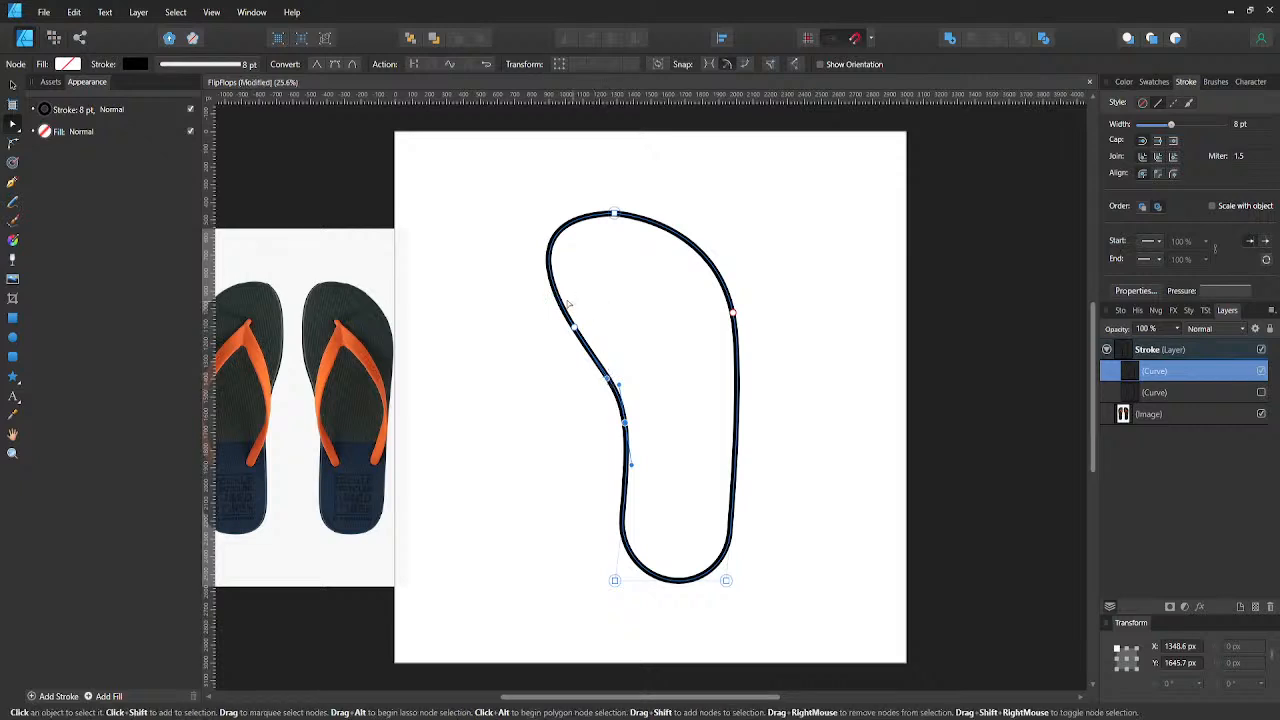
{"action": "left_click", "coordinate": [519, 324]}
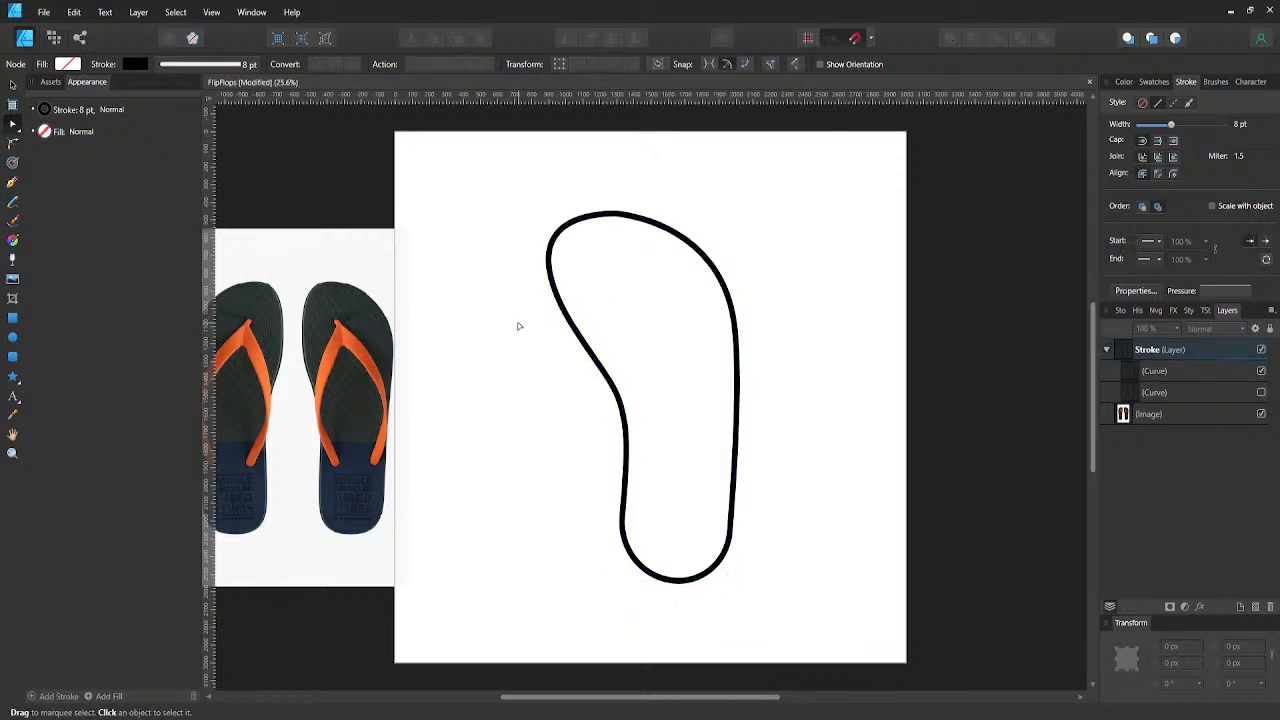
- Move the lower left-side node left to about X 1289 px to soften the arch
{"action": "left_click", "coordinate": [625, 424]}
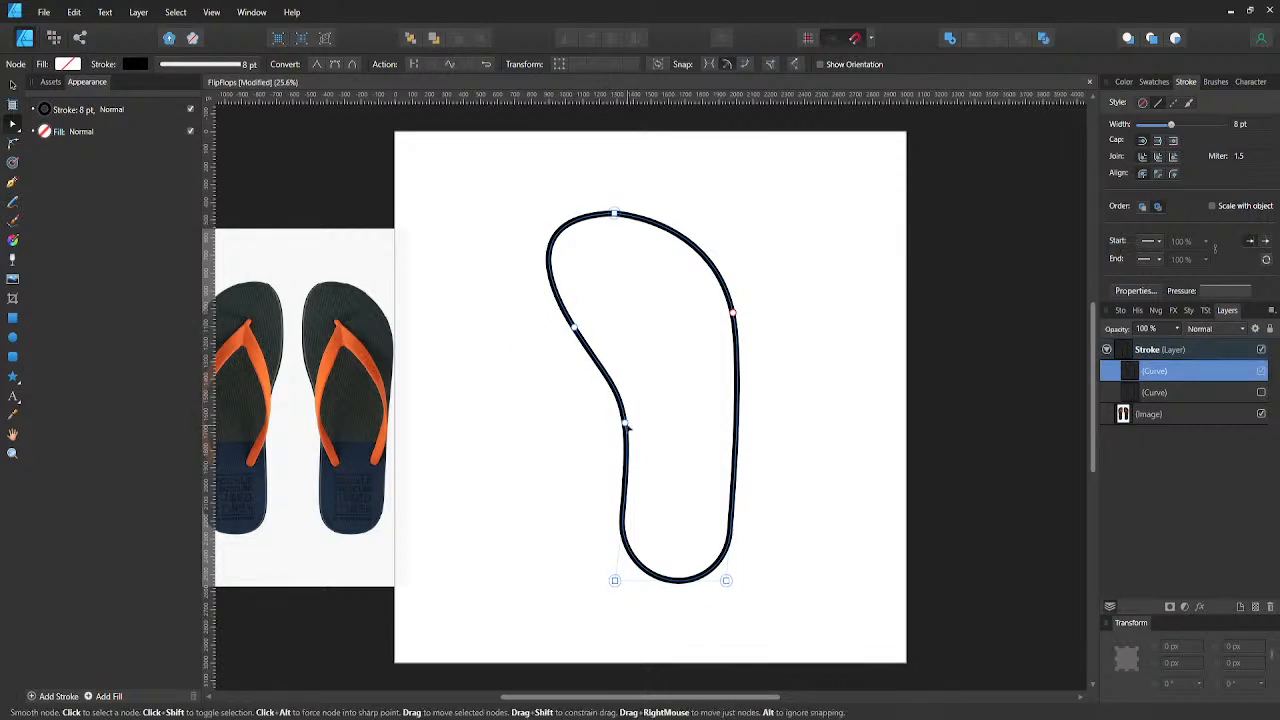
{"action": "left_click", "coordinate": [625, 424]}
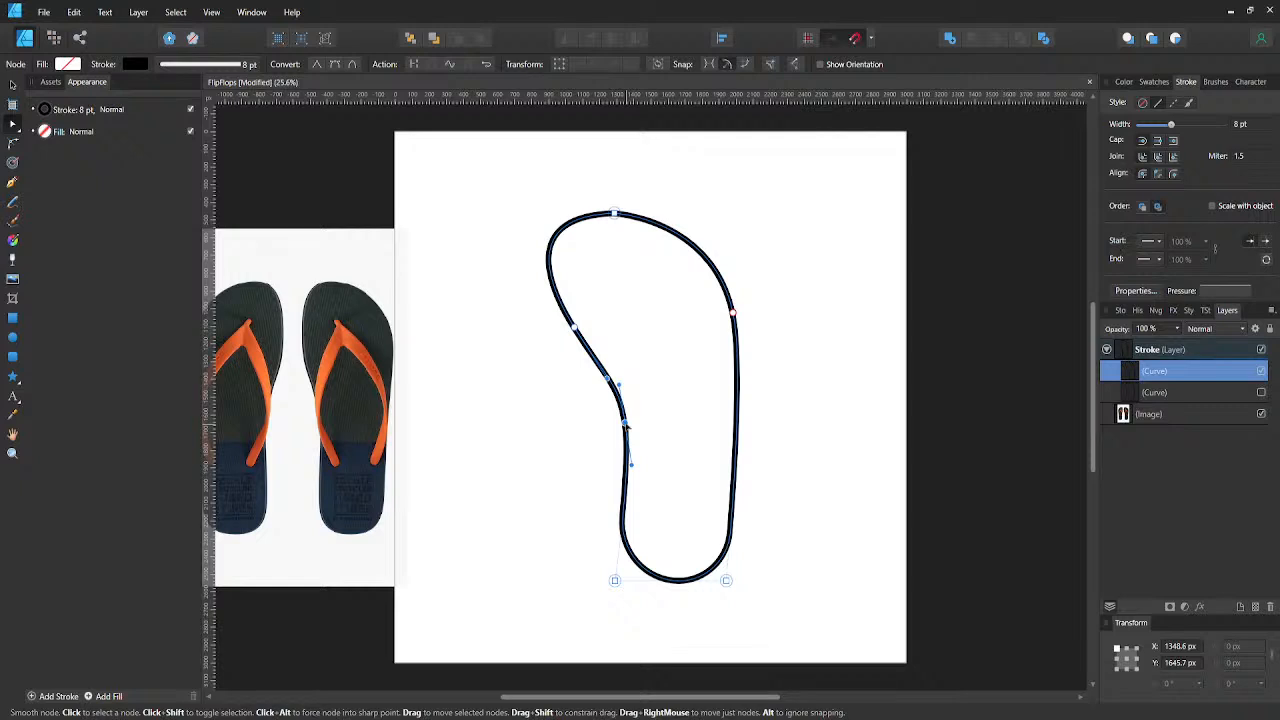
{"action": "key", "text": "shift+Left"}
{"action": "key", "text": "shift+Left"}
{"action": "key", "text": "shift+Left"}
{"action": "key", "text": "shift+Left"}
{"action": "key", "text": "shift+Left"}
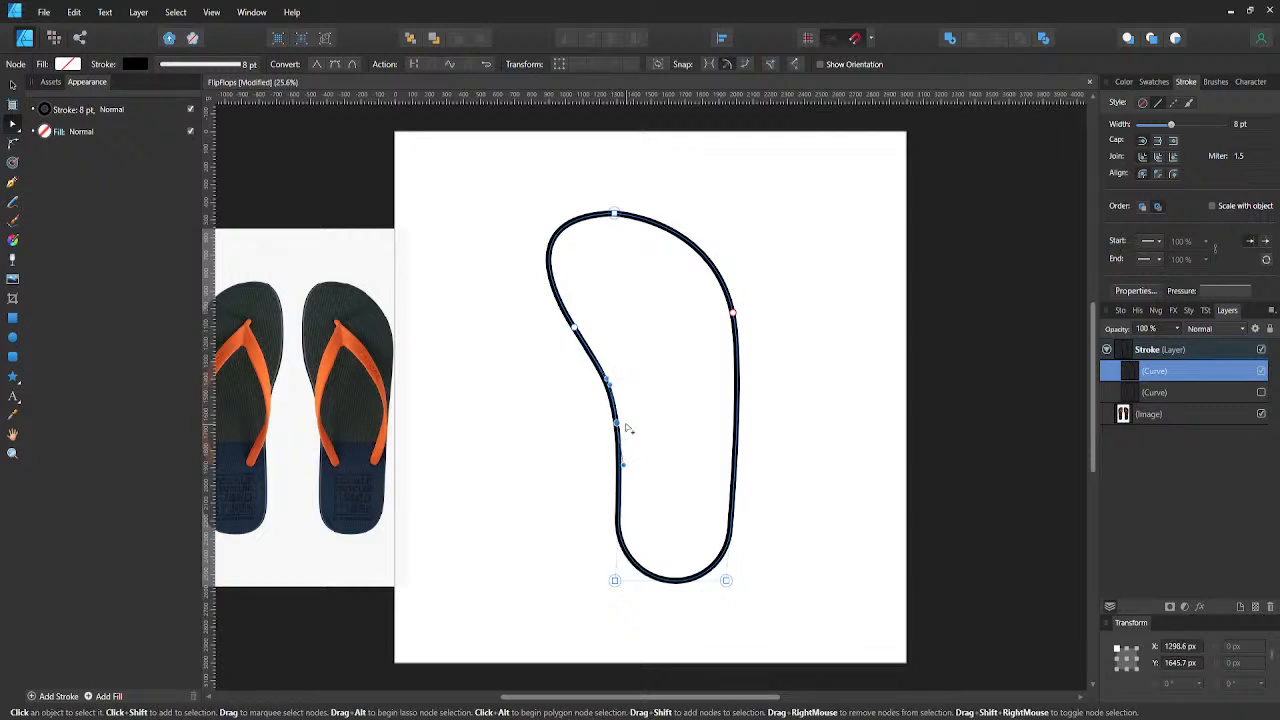
{"action": "key", "text": "shift+Left"}
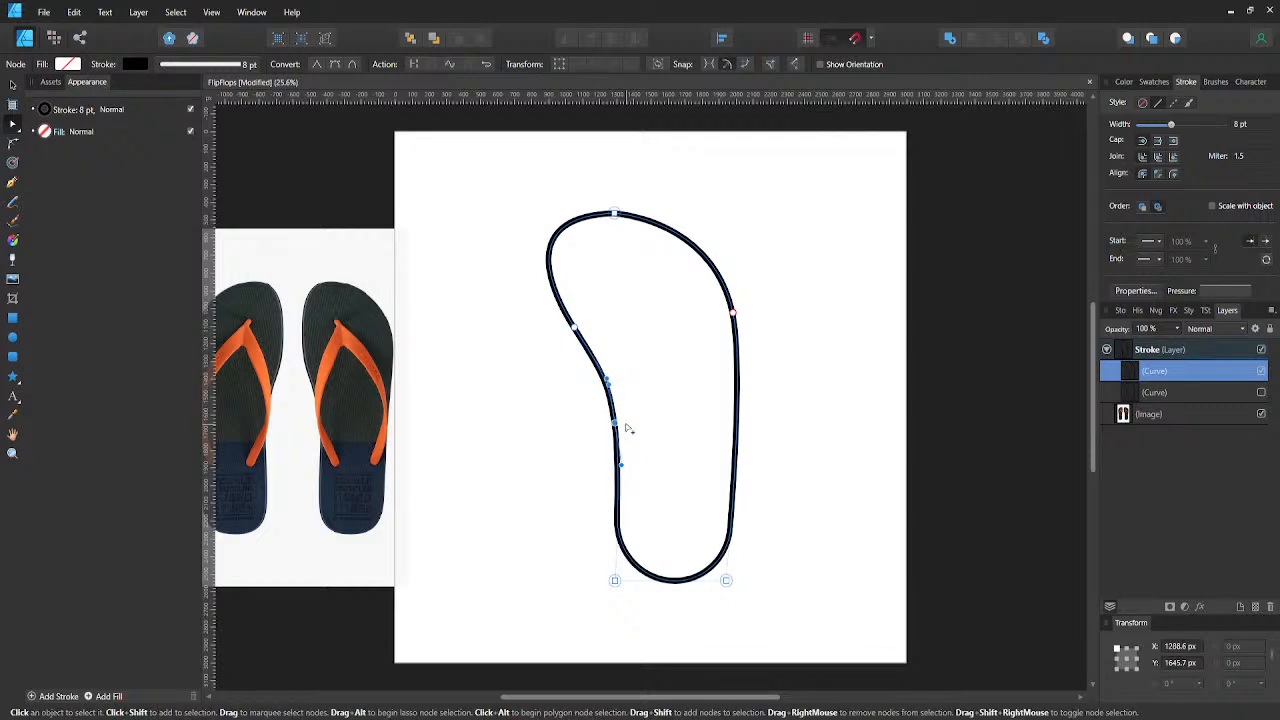
{"action": "left_click", "coordinate": [572, 434]}
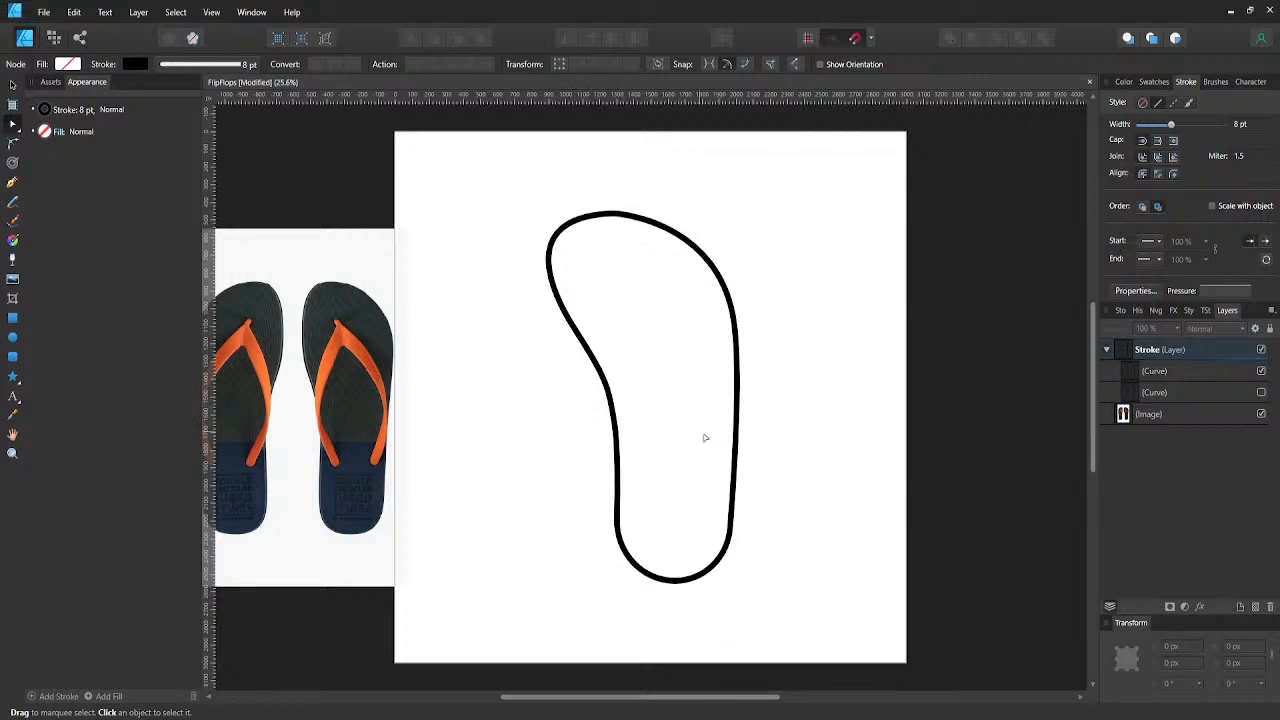
- Add a node midway along the outline's right edge and move it left to about X 1922 px
{"action": "left_click", "coordinate": [736, 439]}
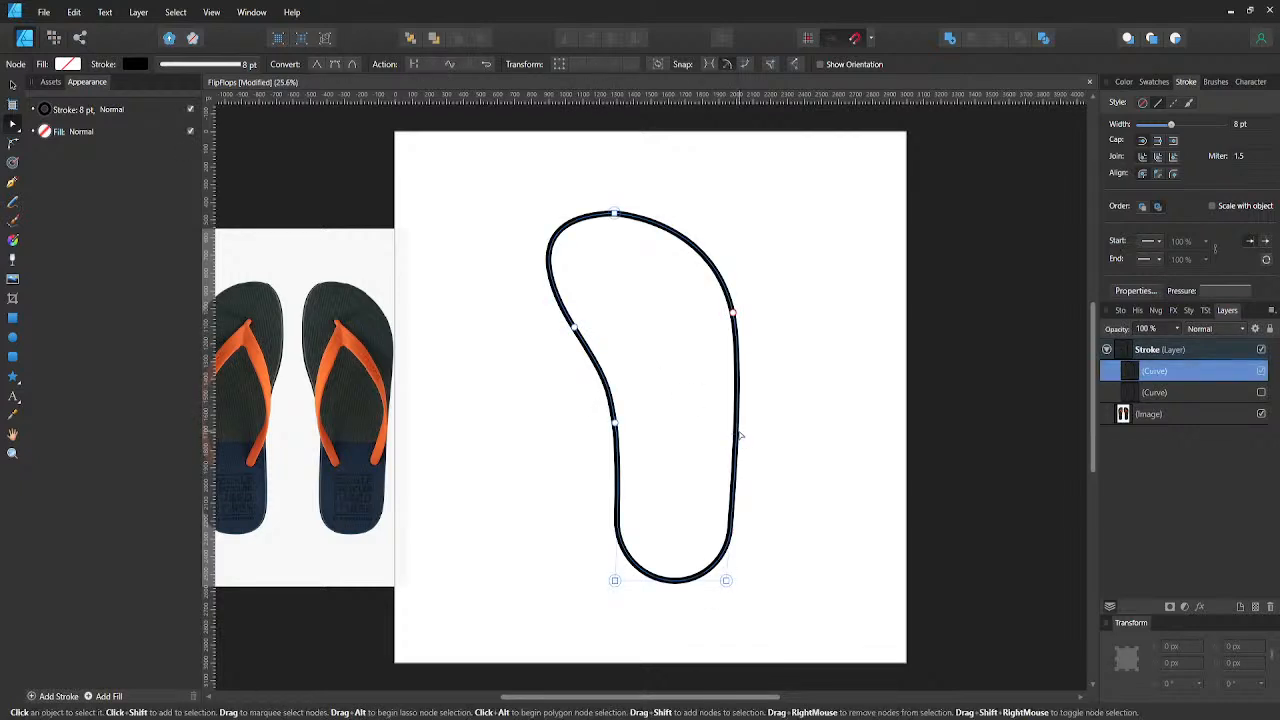
{"action": "left_click", "coordinate": [736, 443], "text": "alt"}
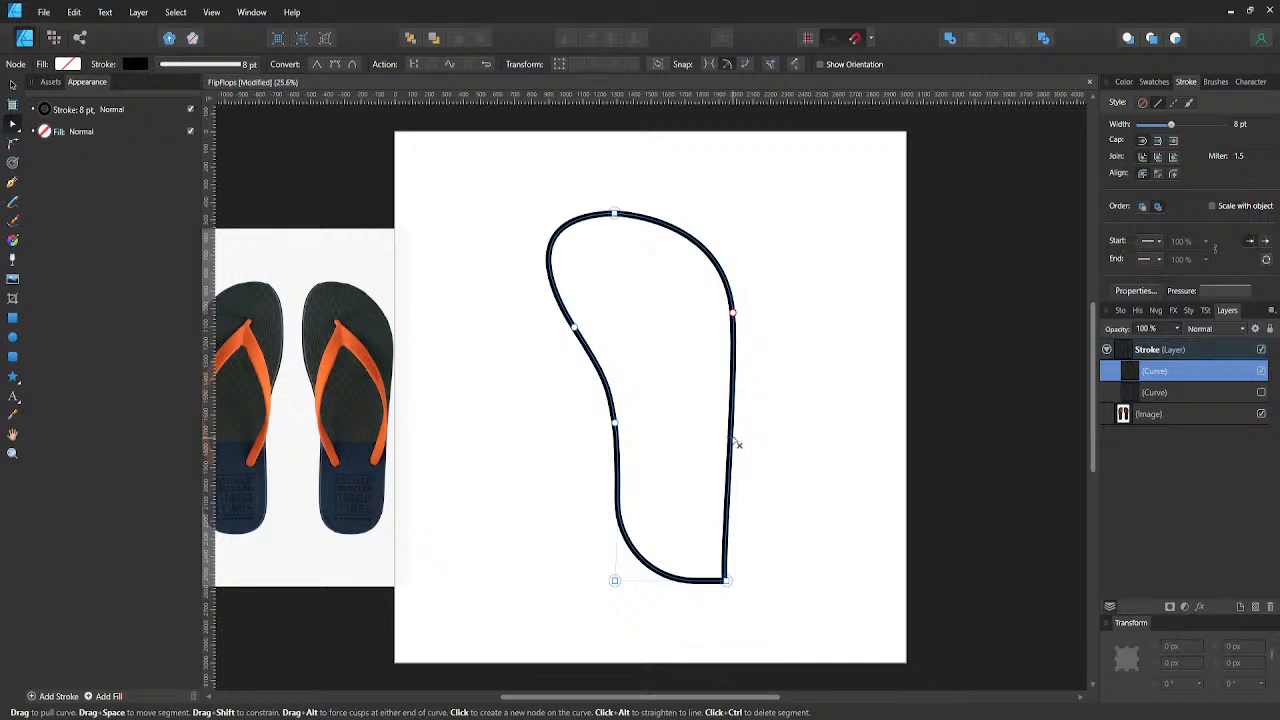
{"action": "key", "text": "ctrl+z"}
{"action": "left_click", "coordinate": [737, 430]}
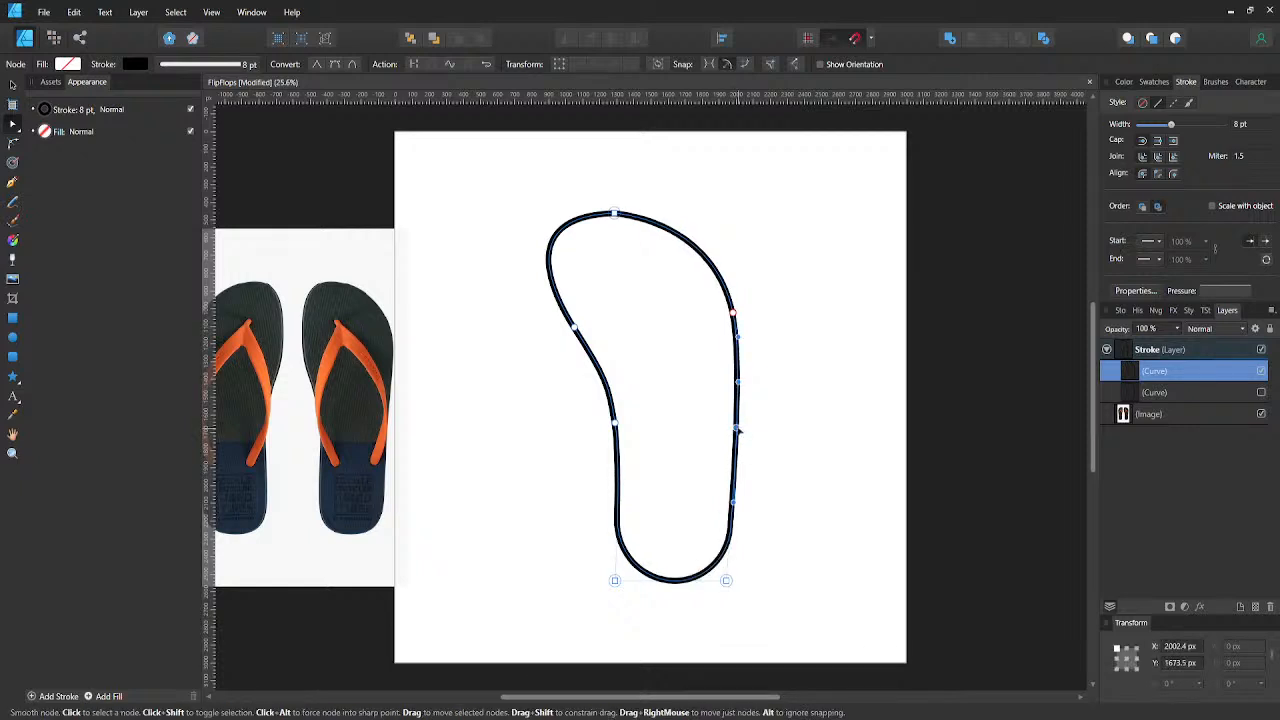
{"action": "key", "text": "shift+Left"}
{"action": "key", "text": "shift+Left"}
{"action": "key", "text": "shift+Left"}
{"action": "key", "text": "shift+Left"}
{"action": "key", "text": "shift+Left"}
{"action": "key", "text": "shift+Left"}
{"action": "key", "text": "shift+Left"}
{"action": "key", "text": "shift+Left"}
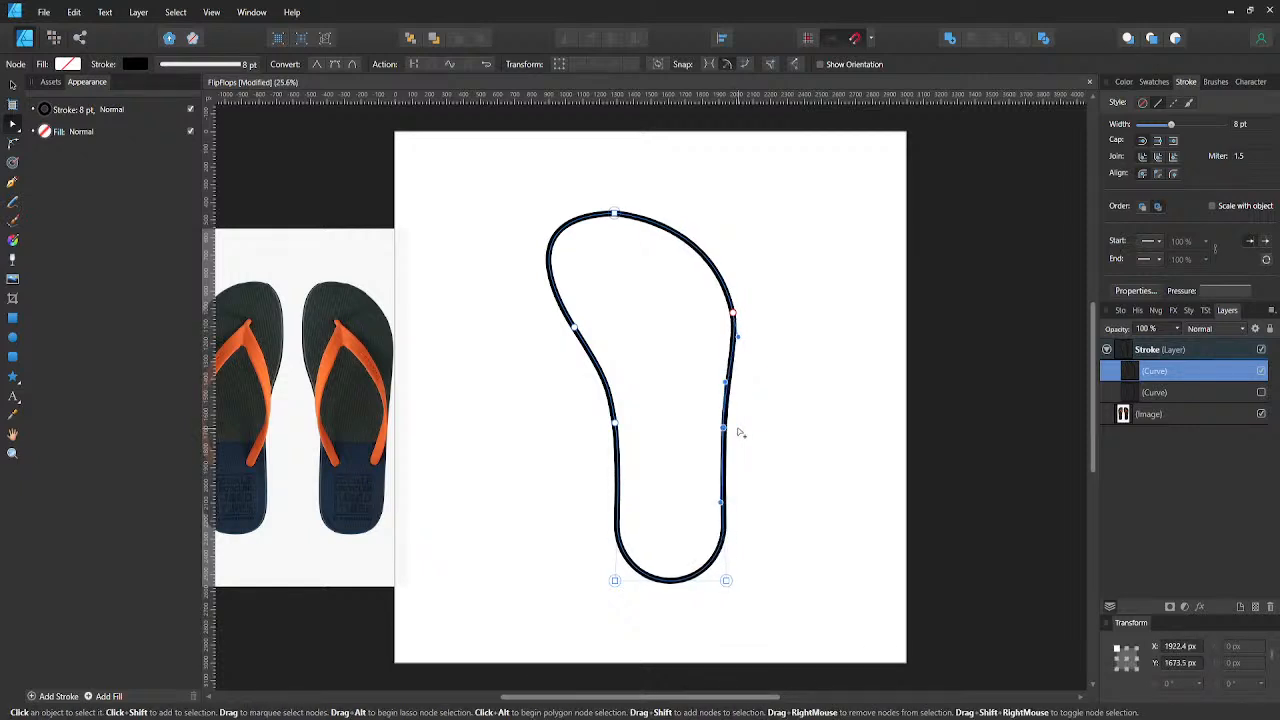
- Widen the heel by moving its lower right node to about X 1990 px and its lower left node to about X 1239 px
{"action": "left_click", "coordinate": [726, 581]}
{"action": "key", "text": "shift+Right"}
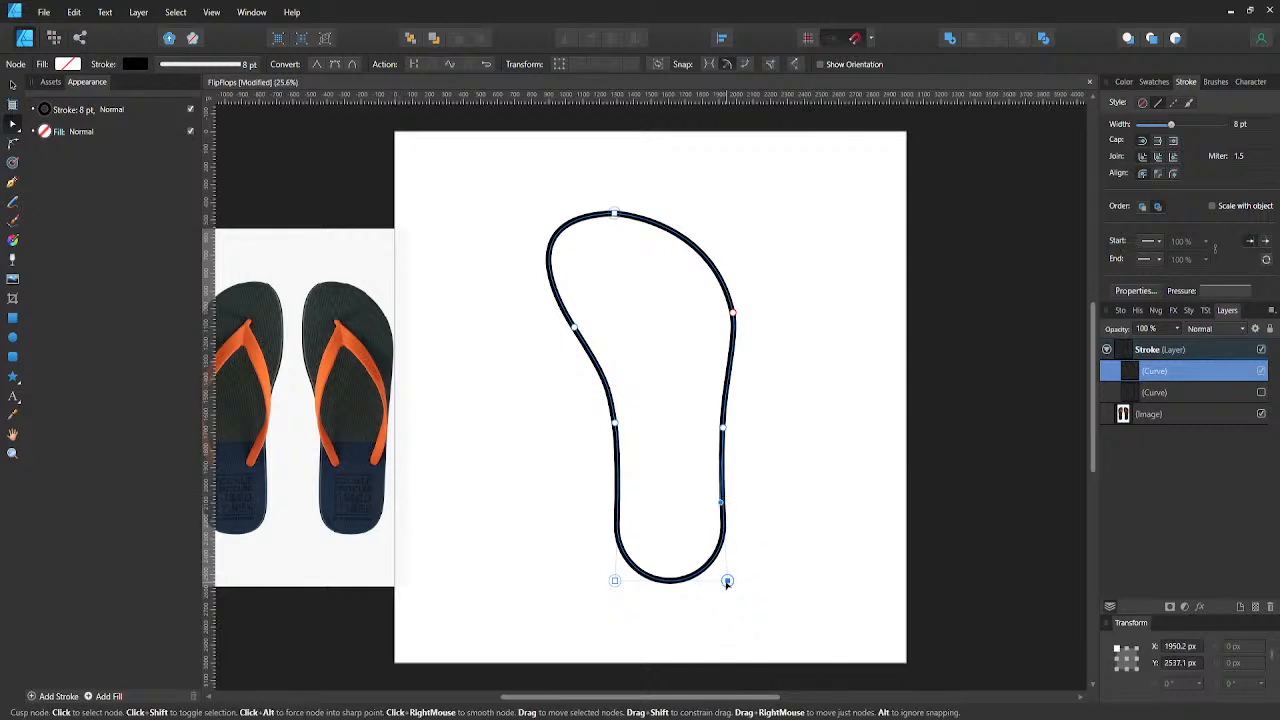
{"action": "key", "text": "shift+Right"}
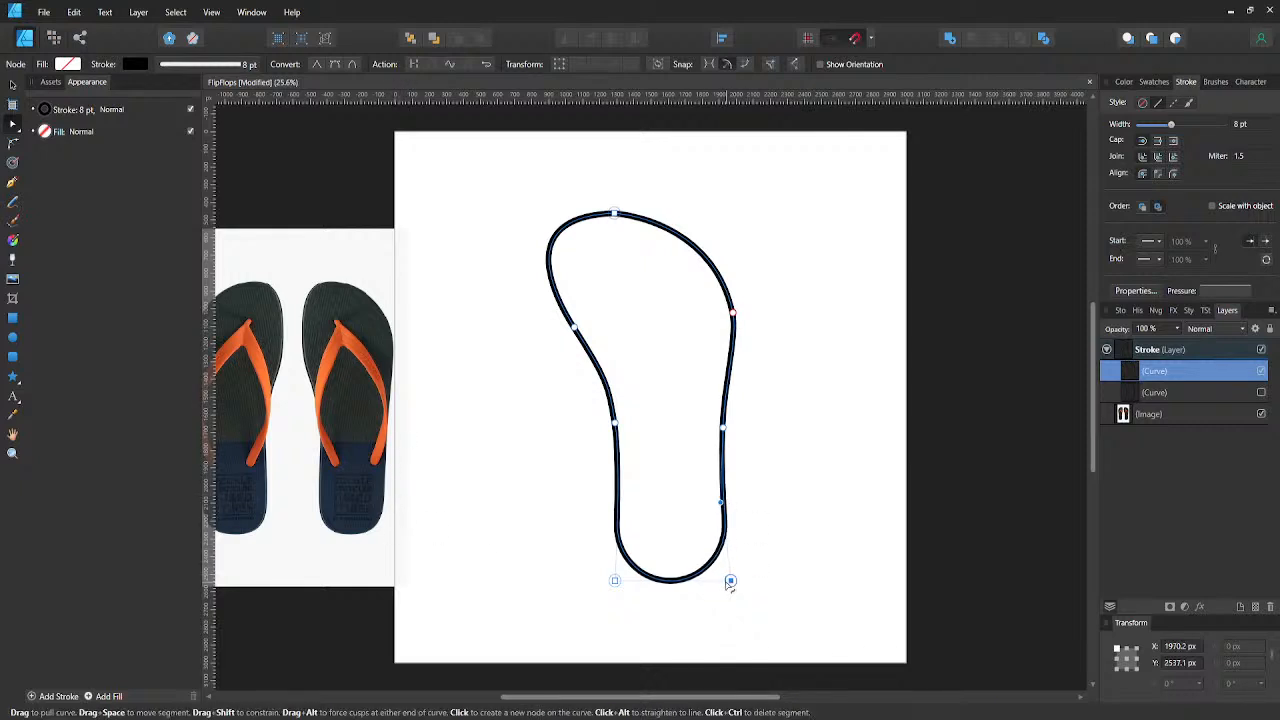
{"action": "left_click", "coordinate": [613, 581]}
{"action": "key", "text": "shift+Left"}
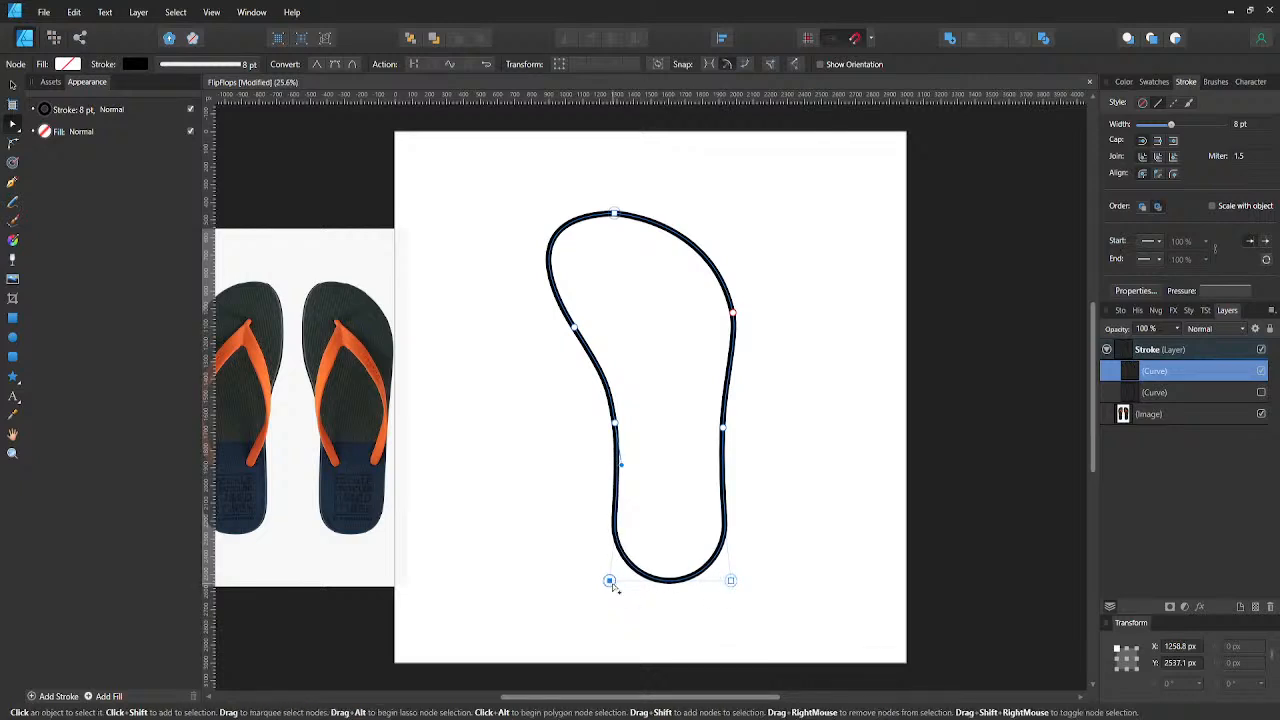
{"action": "left_click", "coordinate": [731, 581]}
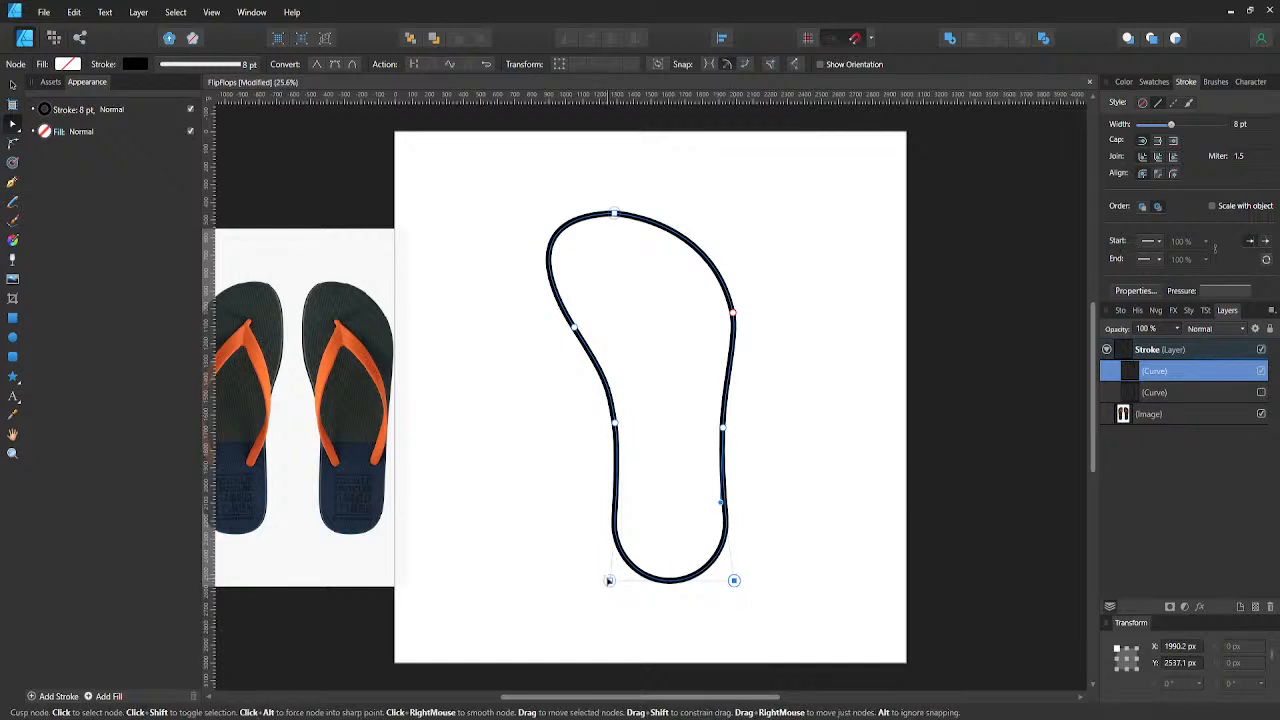
{"action": "left_click", "coordinate": [609, 581]}
{"action": "key", "text": "shift+Left"}
{"action": "key", "text": "shift+Left"}
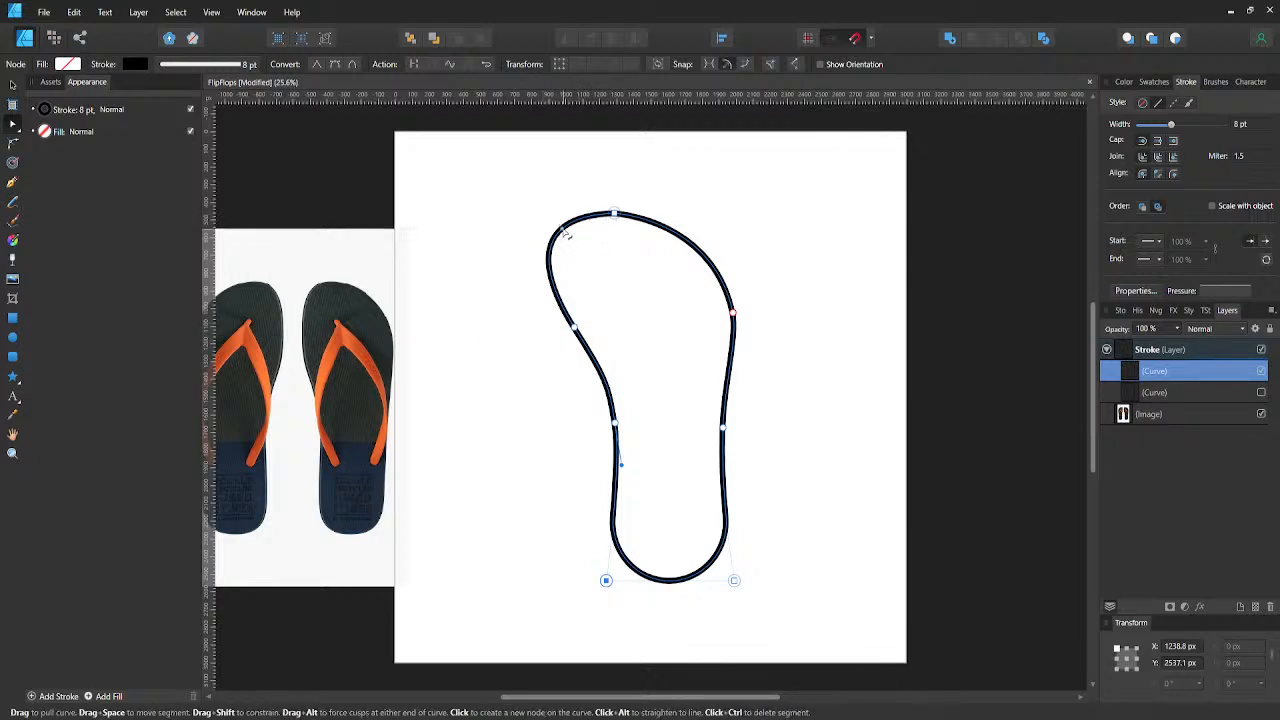
- Shorten and level the left handle of the outline's top node to pull in the bulge at the toe
{"action": "left_click", "coordinate": [562, 229]}
{"action": "key", "text": "ctrl+z"}
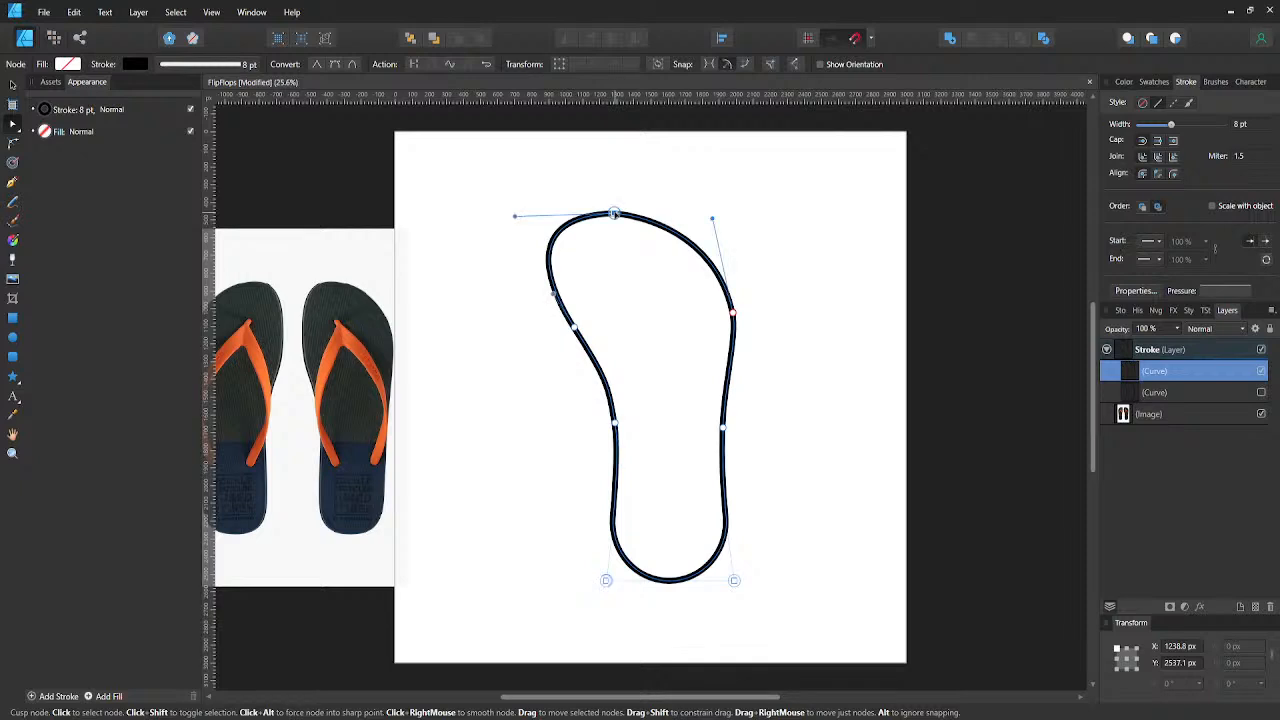
{"action": "left_click", "coordinate": [614, 213]}
{"action": "left_click_drag", "start_coordinate": [515, 216], "coordinate": [541, 216]}
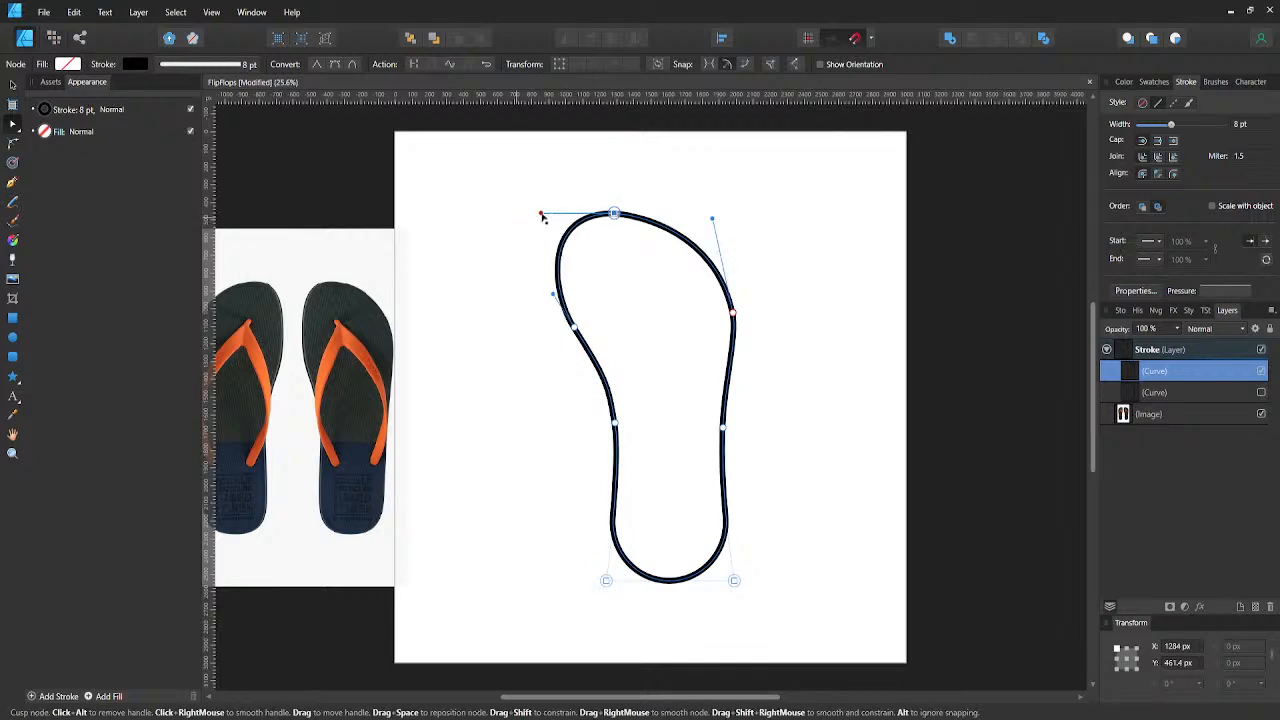
- Move the upper right-side node left to about X 1950 px to slim the outer edge of the forefoot
{"action": "left_click", "coordinate": [735, 315]}
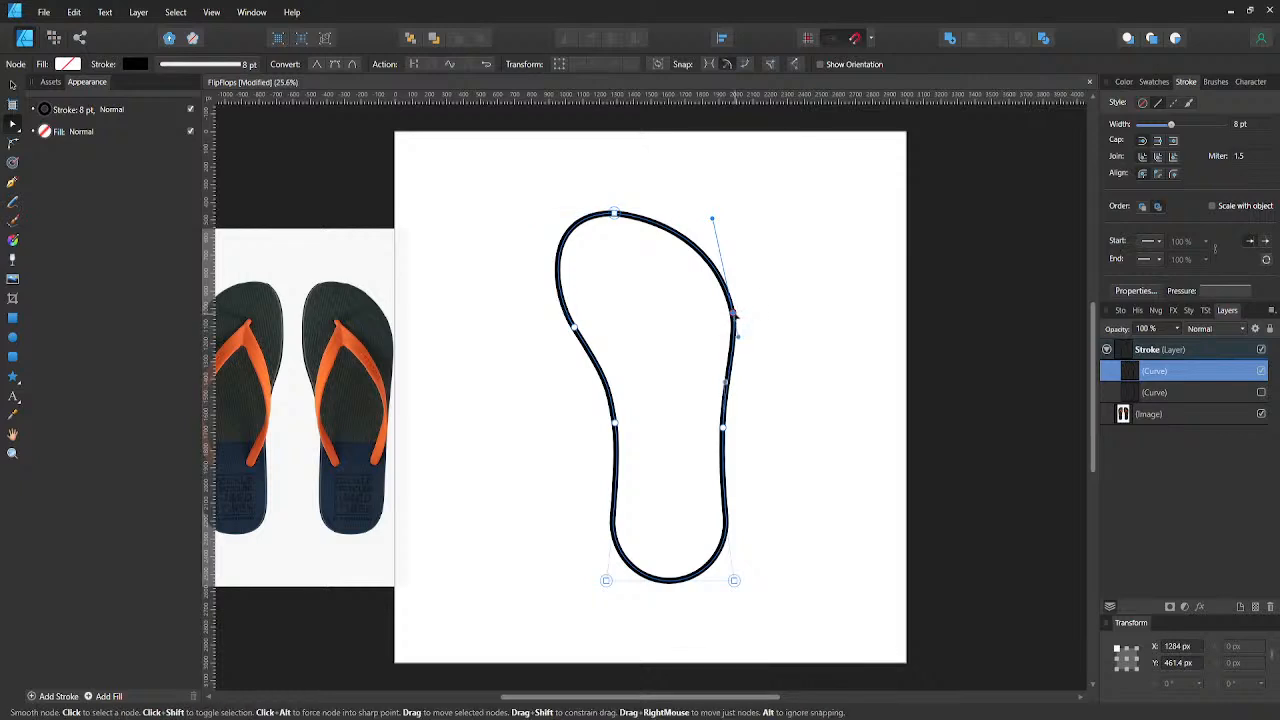
{"action": "key", "text": "shift+Left"}
{"action": "key", "text": "shift+Left"}
{"action": "key", "text": "shift+Left"}
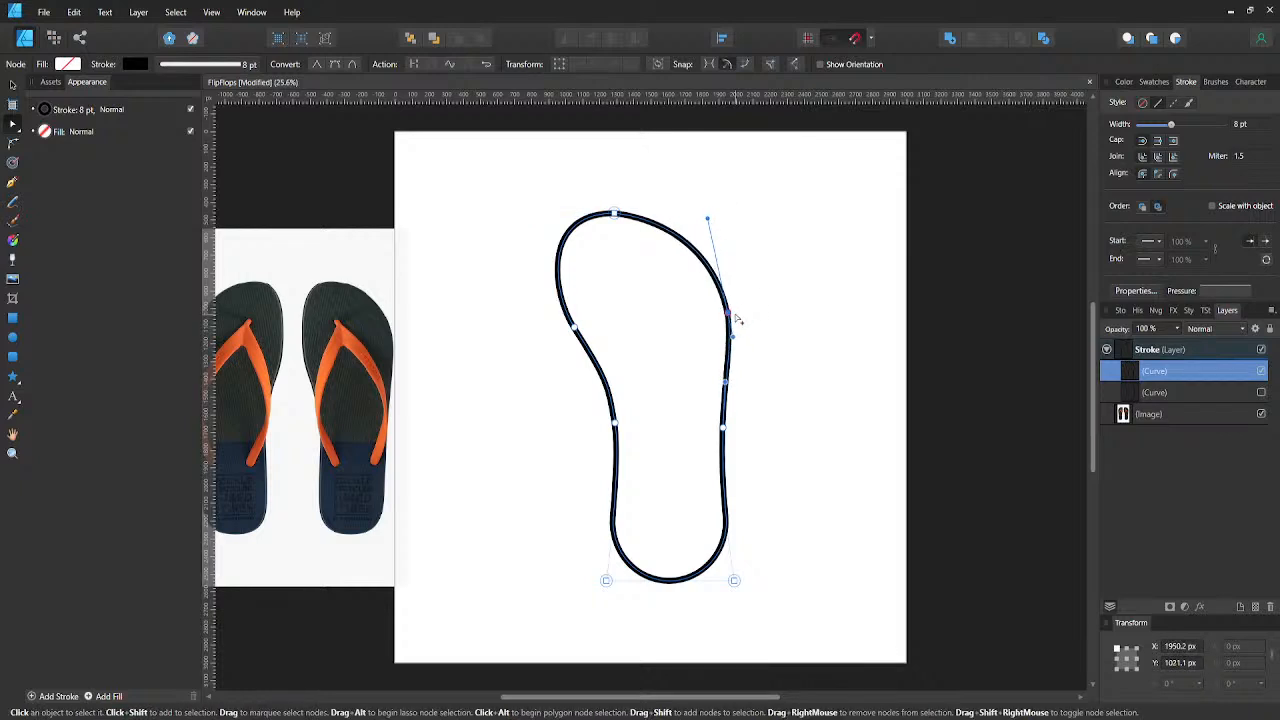
{"action": "left_click", "coordinate": [738, 317]}
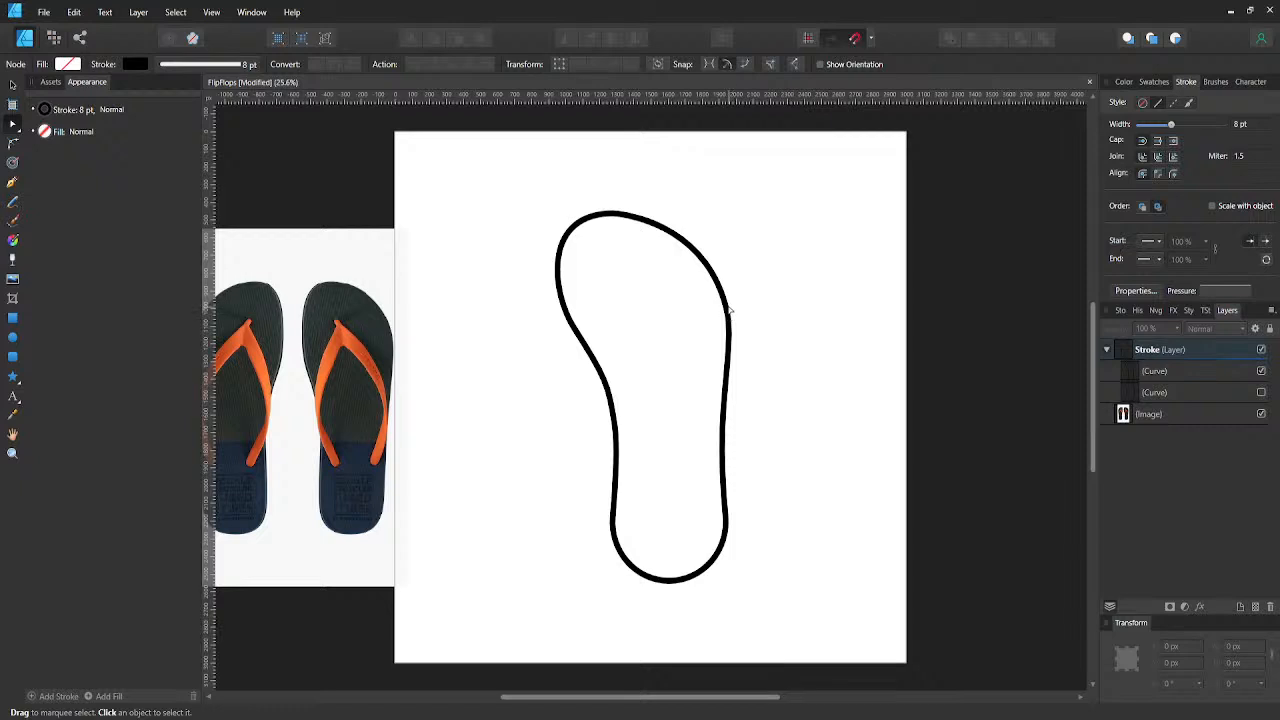
{"action": "left_click", "coordinate": [729, 315]}
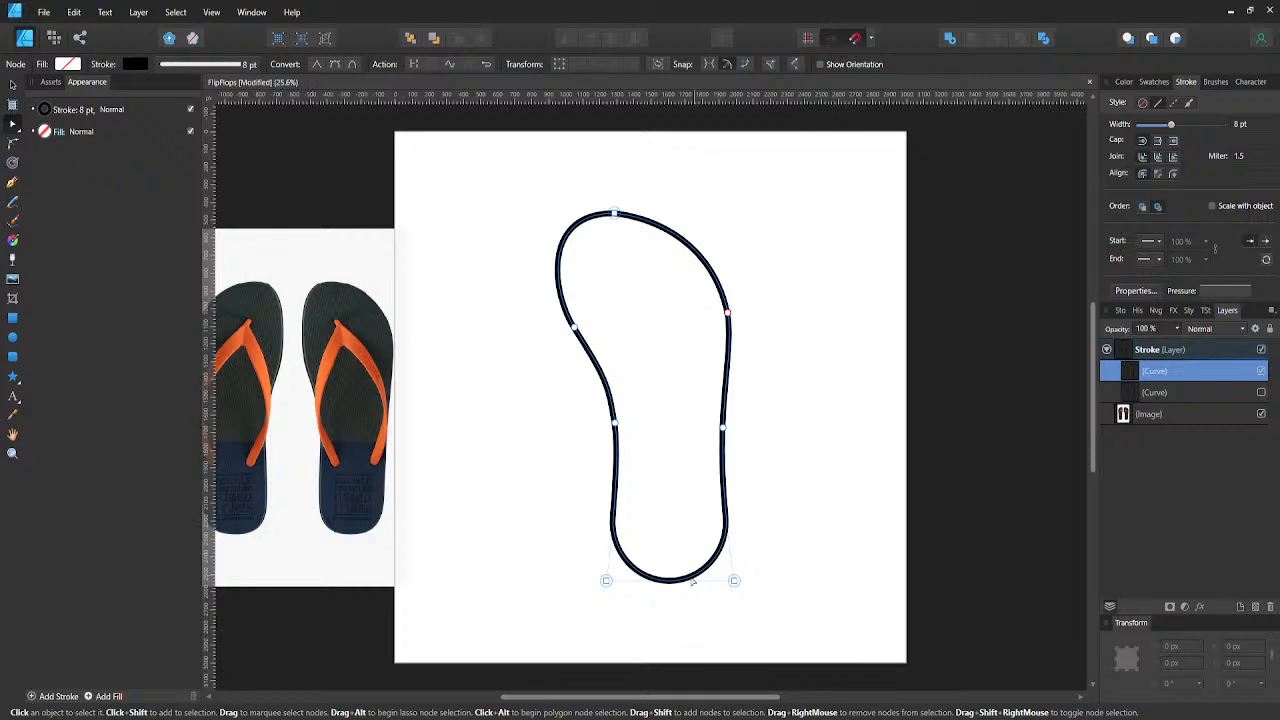
- Round both heel nodes together with the Corner tool to a radius of about 280 px and save the document
{"action": "left_click", "coordinate": [606, 581]}
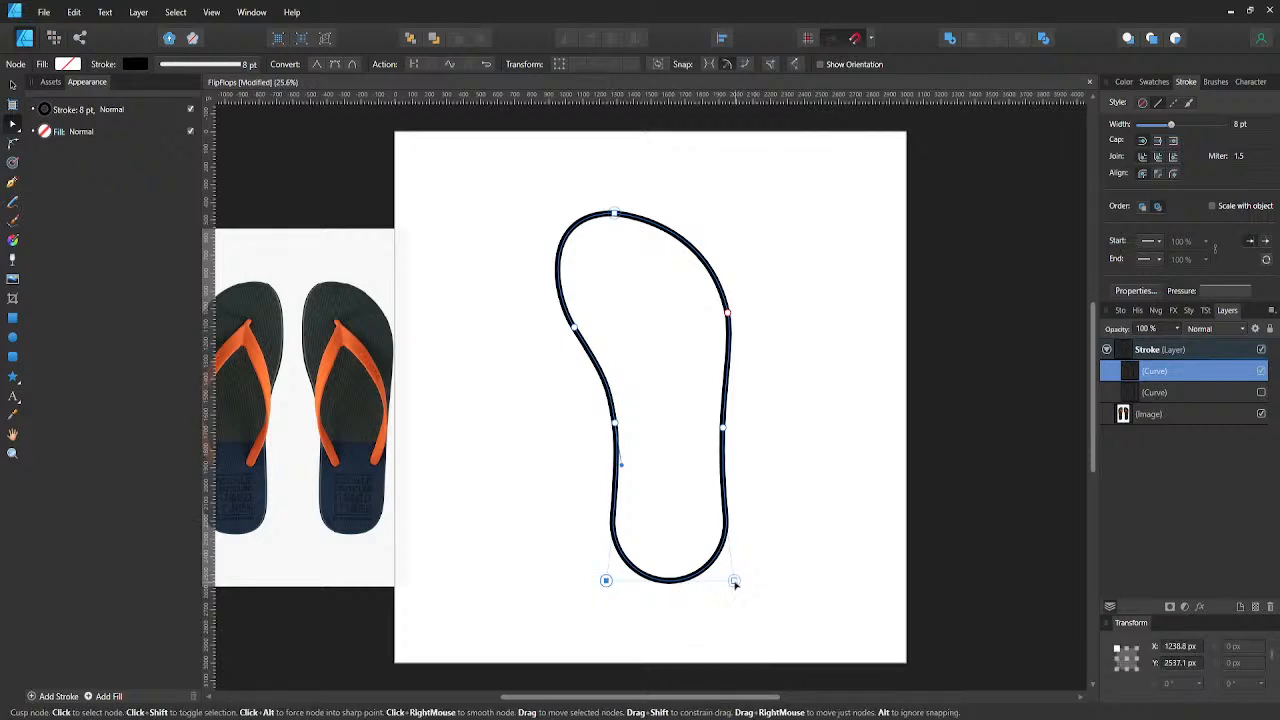
{"action": "left_click", "coordinate": [734, 582], "text": "shift"}
{"action": "key", "text": "c"}
{"action": "left_click_drag", "start_coordinate": [734, 582], "coordinate": [692, 518]}
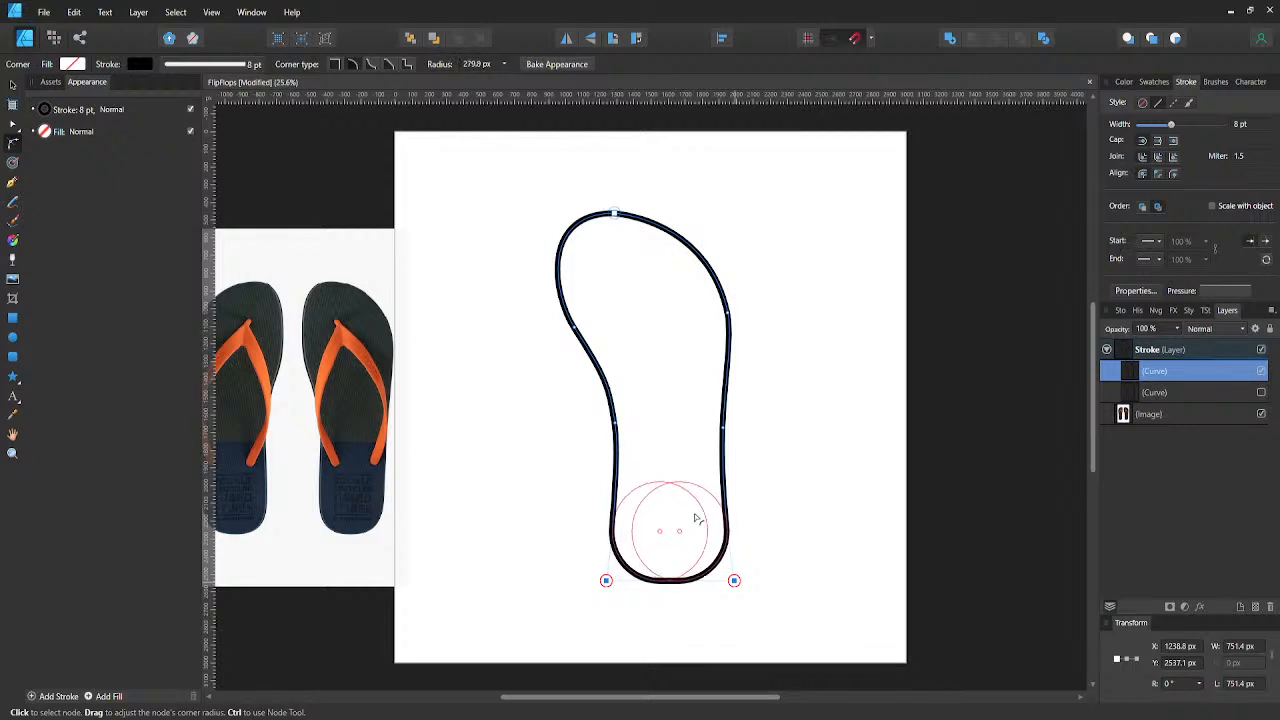
{"action": "left_click", "coordinate": [772, 502]}
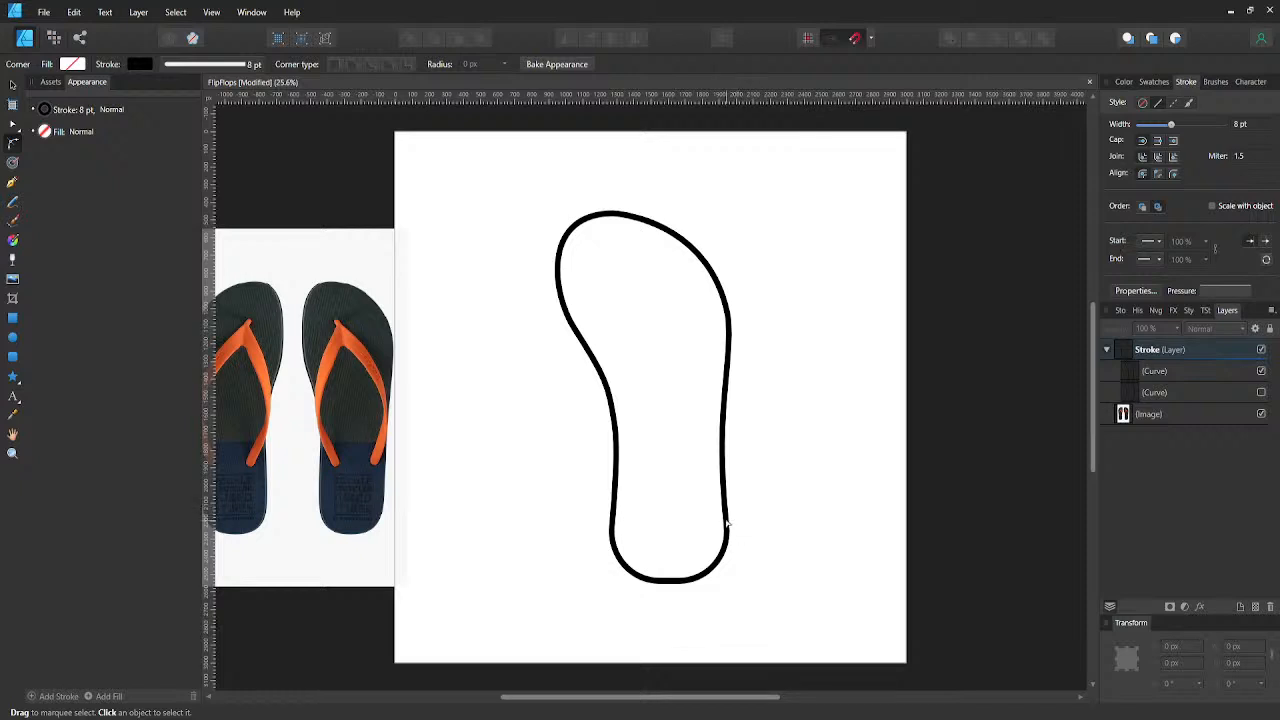
{"action": "key", "text": "ctrl+s"}
- Duplicate the flip-flop outline and hide the original curve beneath the copy
{"action": "left_click", "coordinate": [1142, 372]}
{"action": "key", "text": "ctrl+j"}
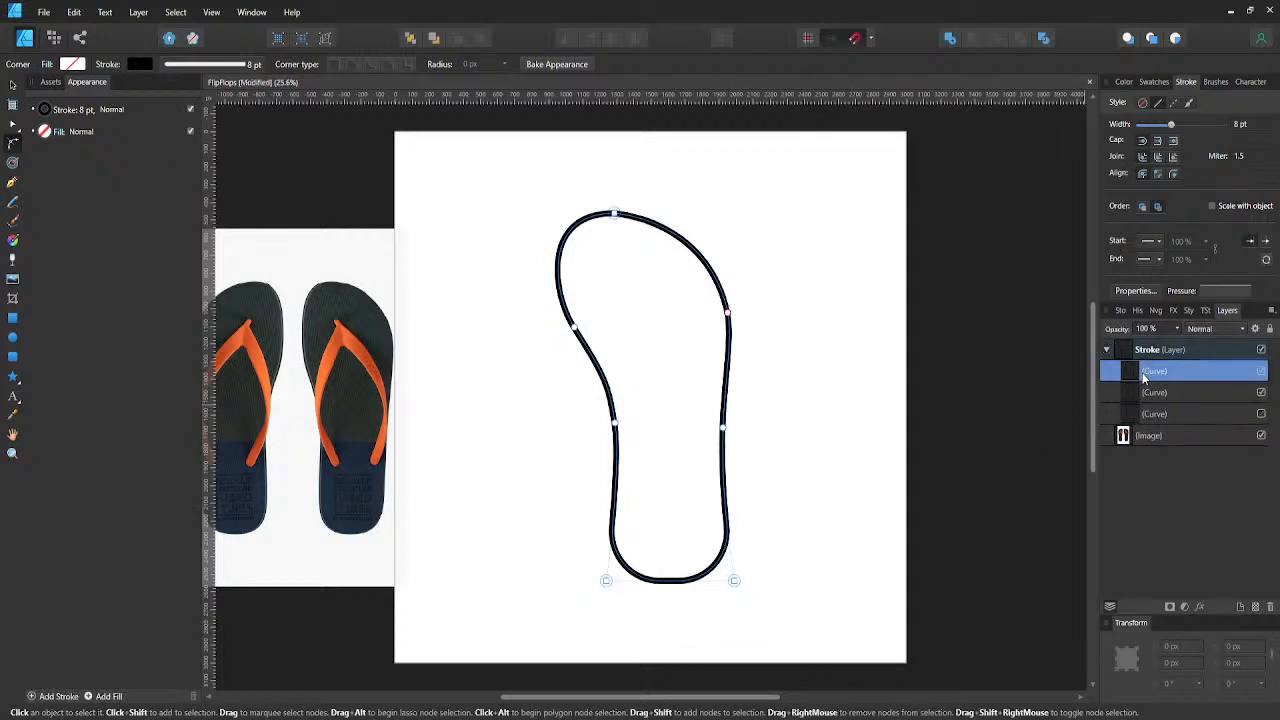
{"action": "left_click", "coordinate": [1261, 393]}
{"action": "key", "text": "a"}
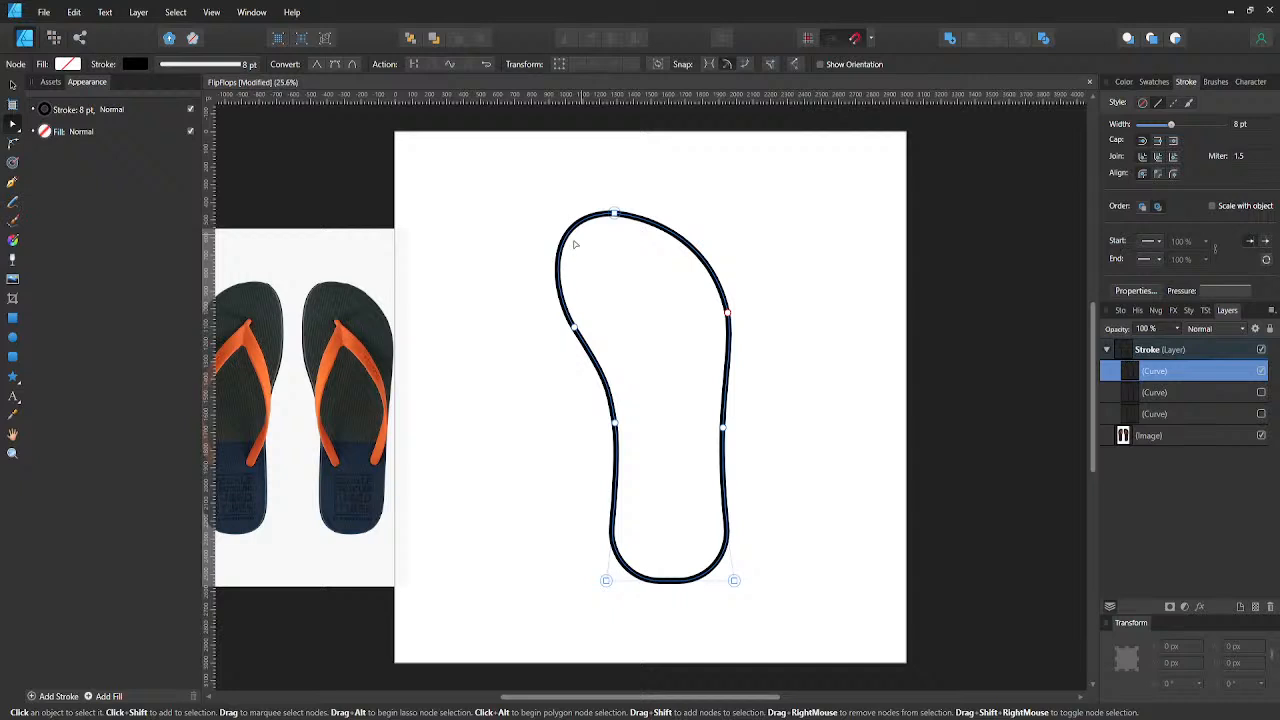
- Convert the upper left-side node of the duplicated outline to a sharp node
{"action": "left_click", "coordinate": [575, 327]}
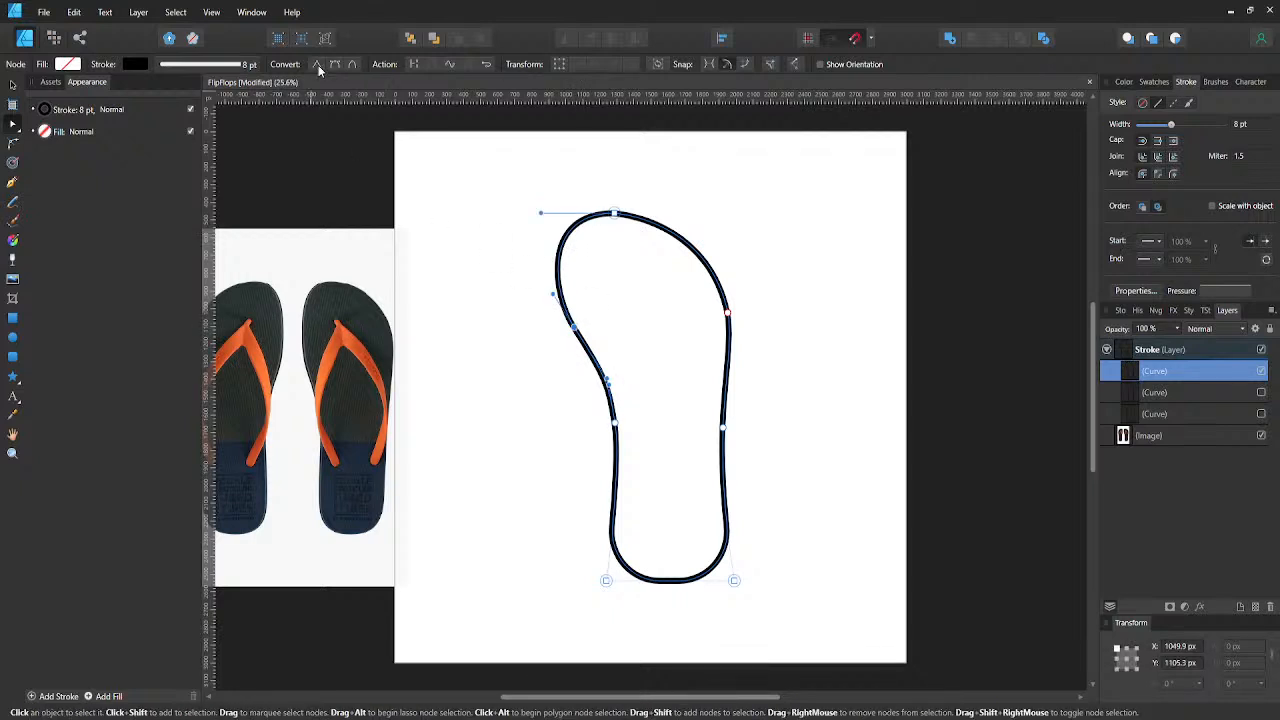
{"action": "left_click", "coordinate": [317, 65]}
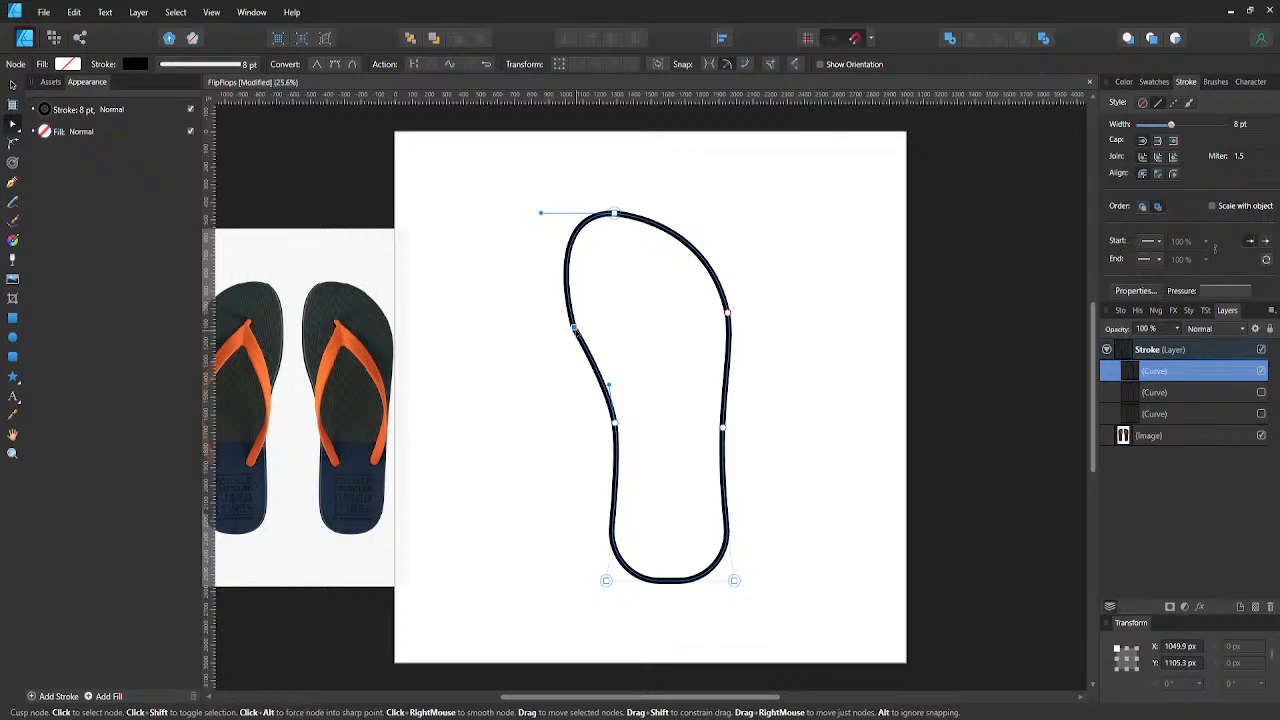
{"action": "left_click", "coordinate": [562, 340]}
{"action": "left_click", "coordinate": [581, 335]}
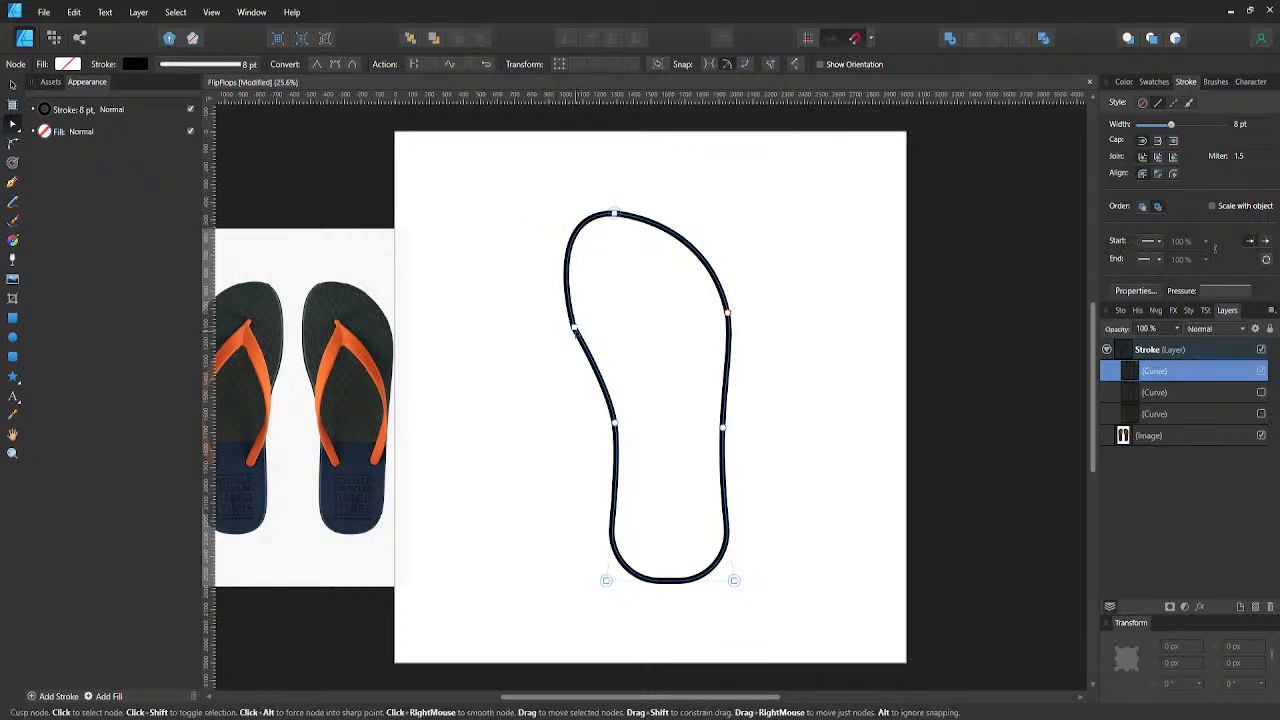
- Round the sharp upper left-side node with the Corner tool to a radius of about 508 px and deselect the outline
{"action": "key", "text": "c"}
{"action": "left_click_drag", "start_coordinate": [575, 329], "coordinate": [657, 277]}
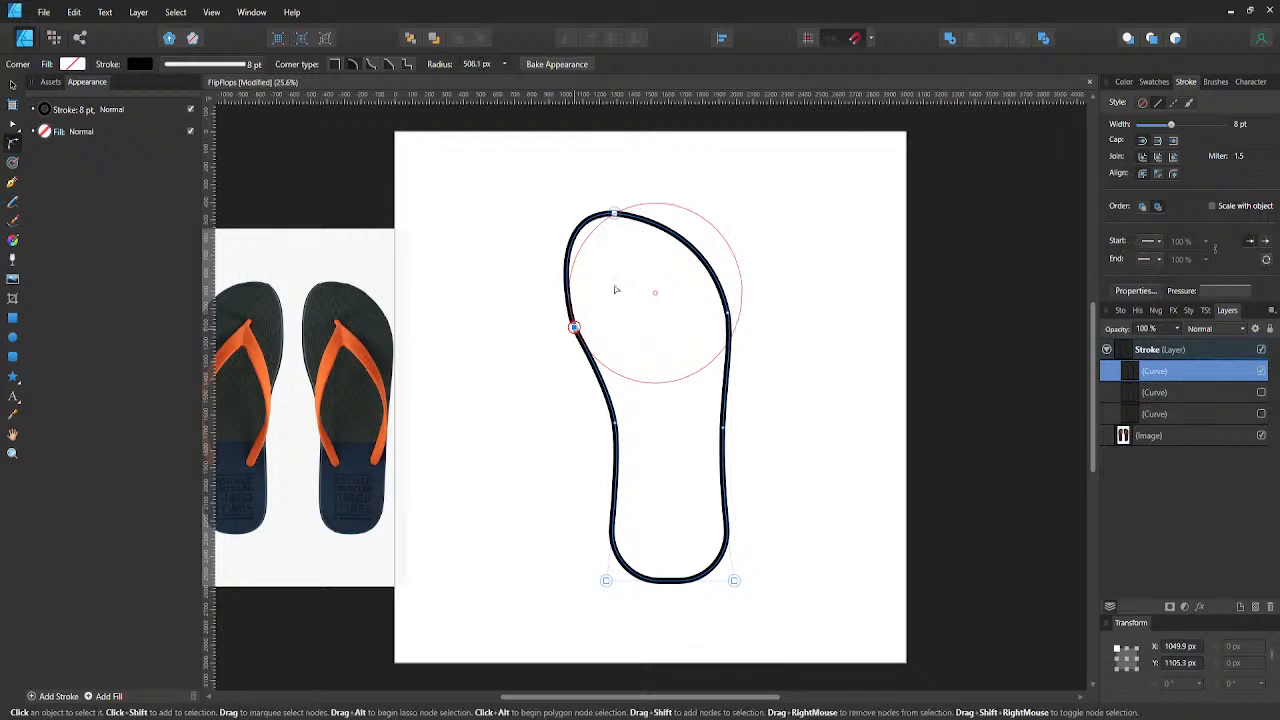
{"action": "left_click", "coordinate": [557, 300]}
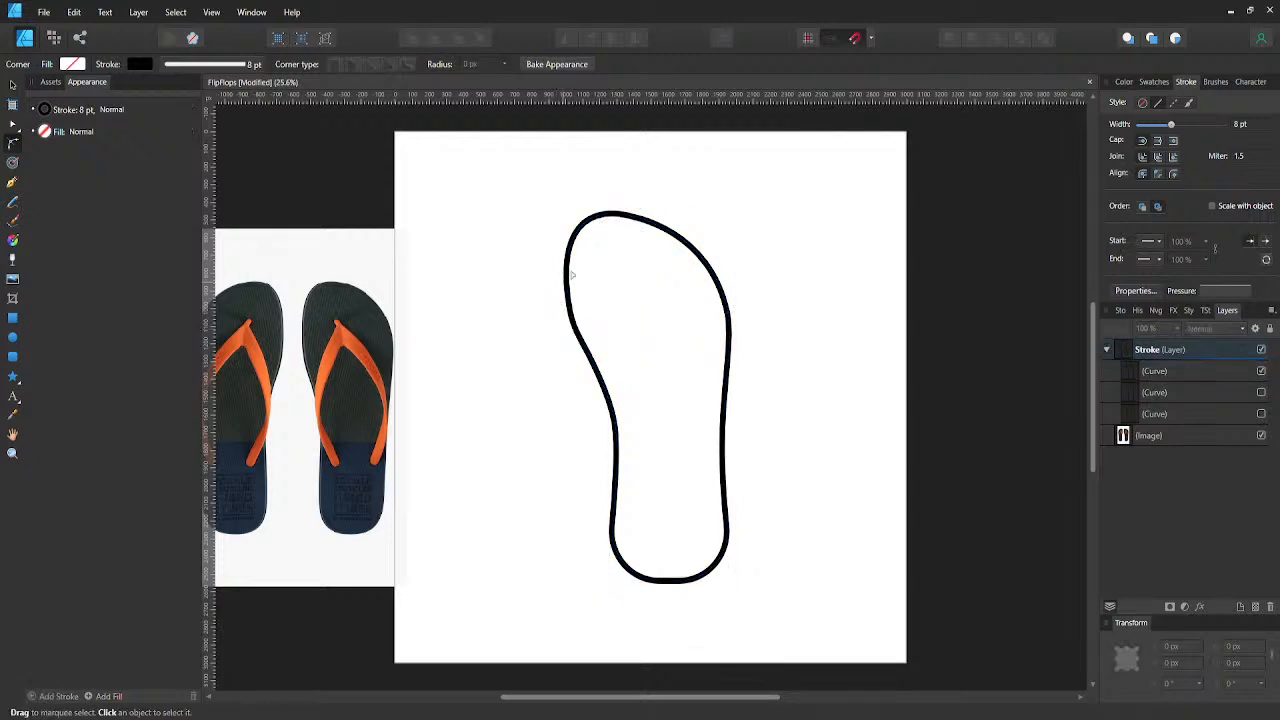
{"action": "left_click", "coordinate": [600, 223]}
{"action": "left_click", "coordinate": [557, 227]}
{"action": "key", "text": "v"}
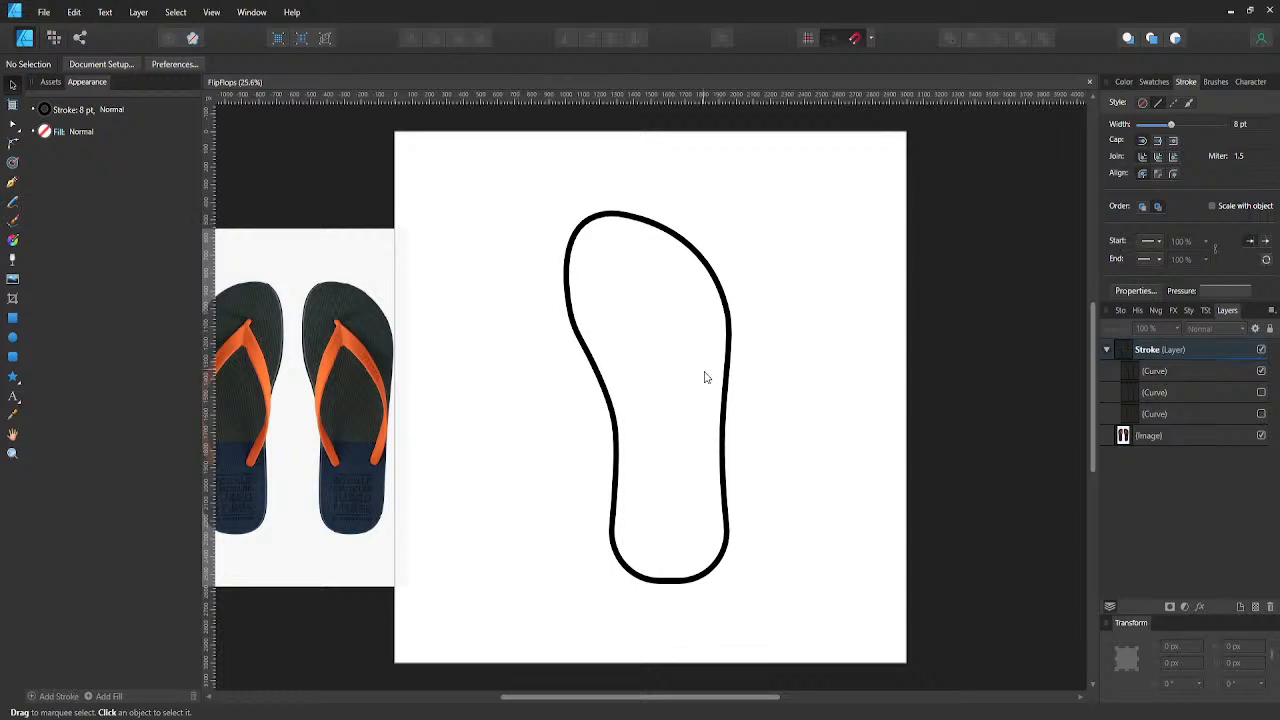
- Move the middle node of the right edge up and inward to about X 1882 px, Y 1644 px
{"action": "left_click", "coordinate": [726, 432]}
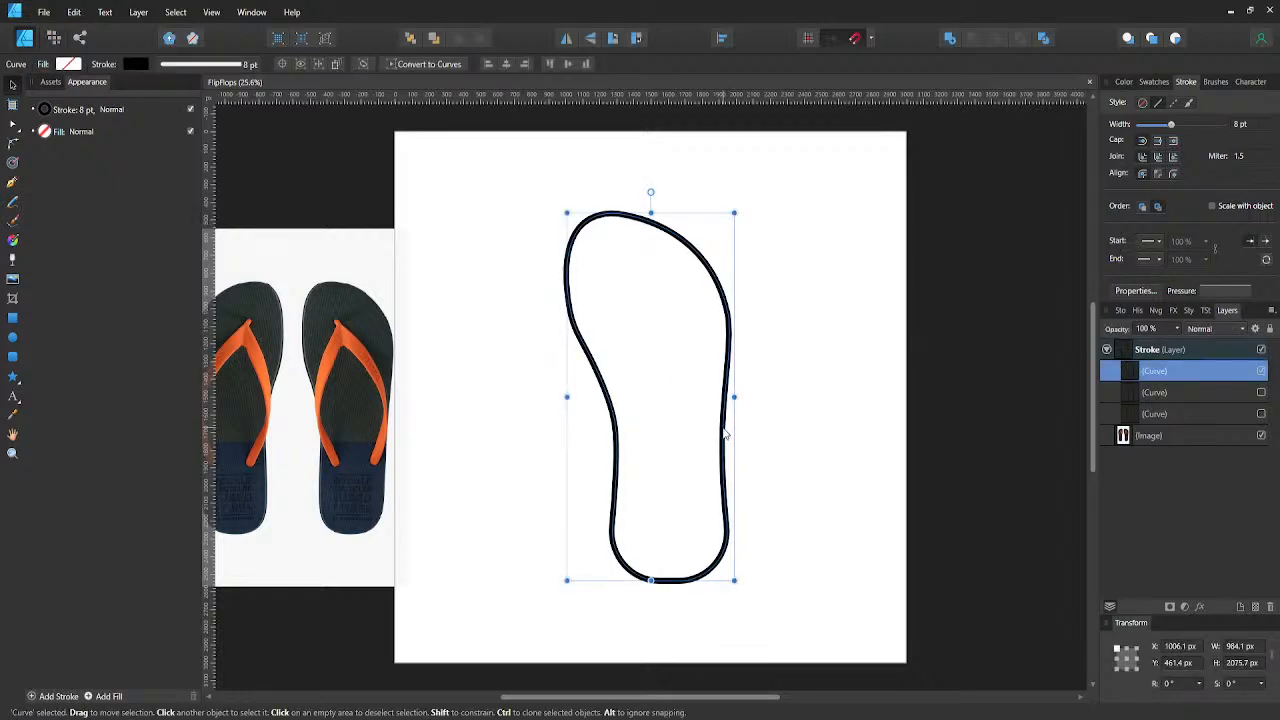
{"action": "key", "text": "a"}
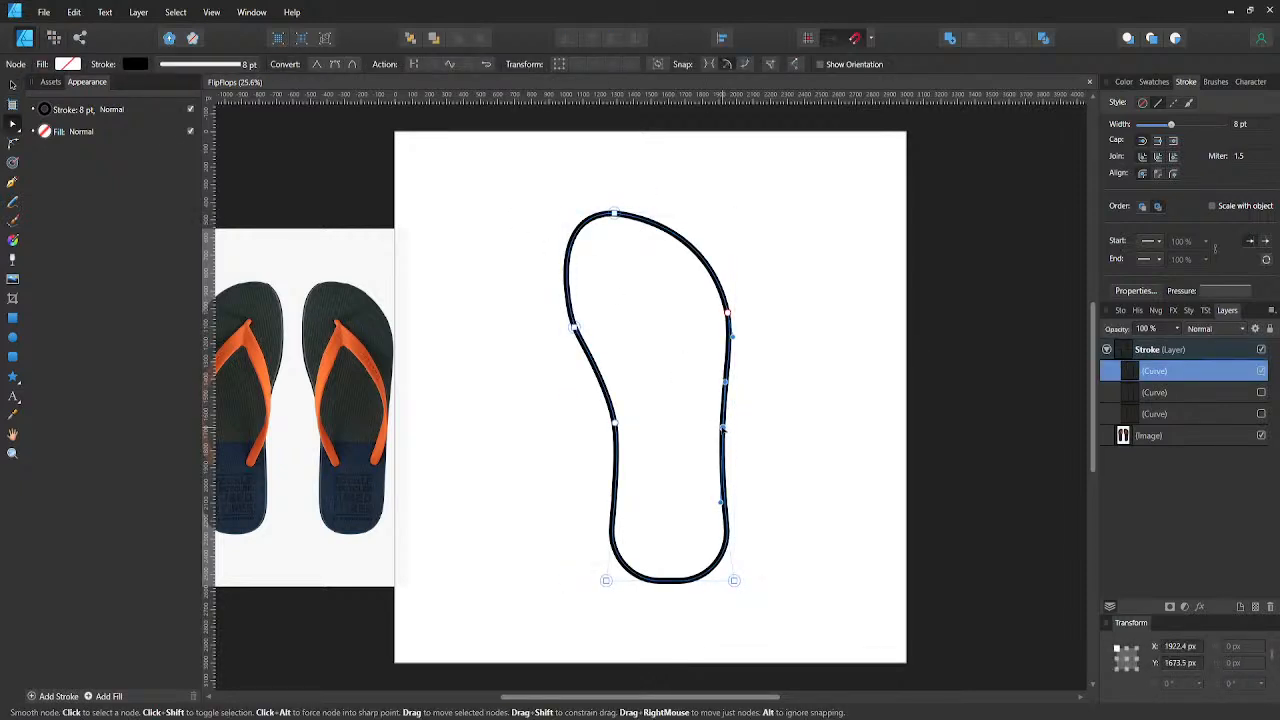
{"action": "key", "text": "shift+Up"}
{"action": "key", "text": "shift+Up"}
{"action": "key", "text": "shift+Up"}
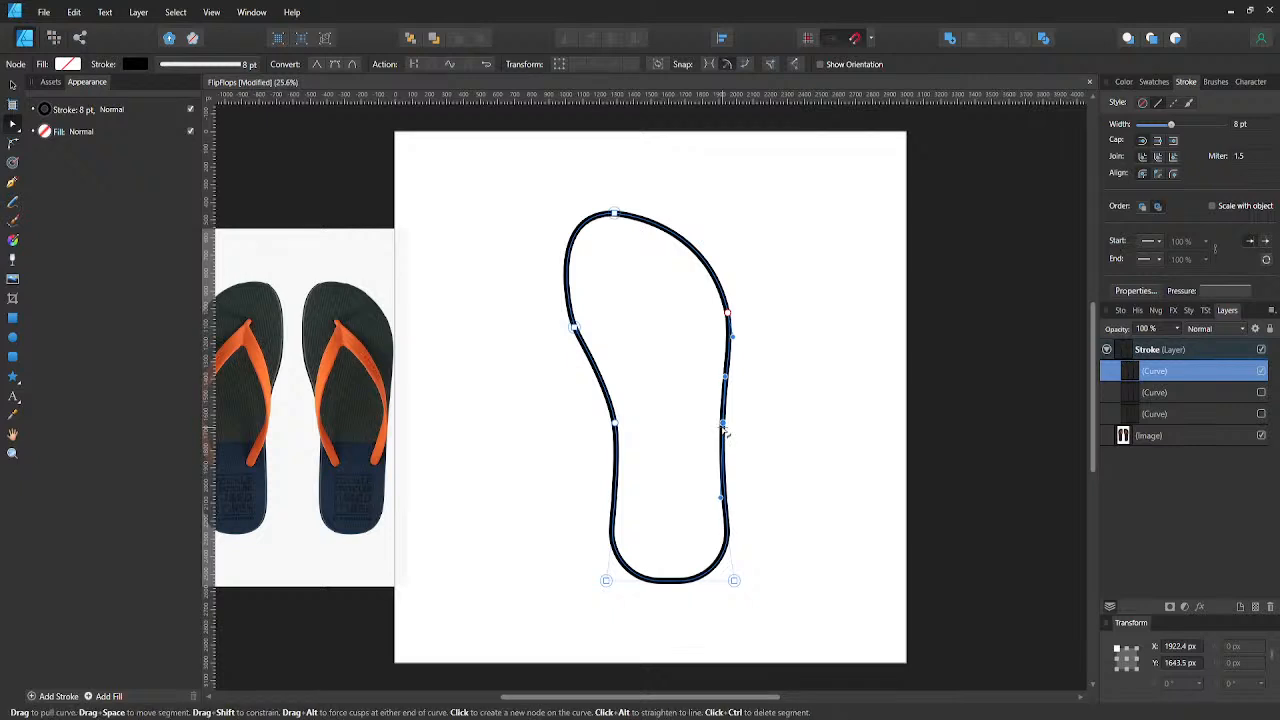
{"action": "key", "text": "shift+Left"}
{"action": "key", "text": "shift+Left"}
{"action": "key", "text": "shift+Left"}
{"action": "key", "text": "shift+Left"}
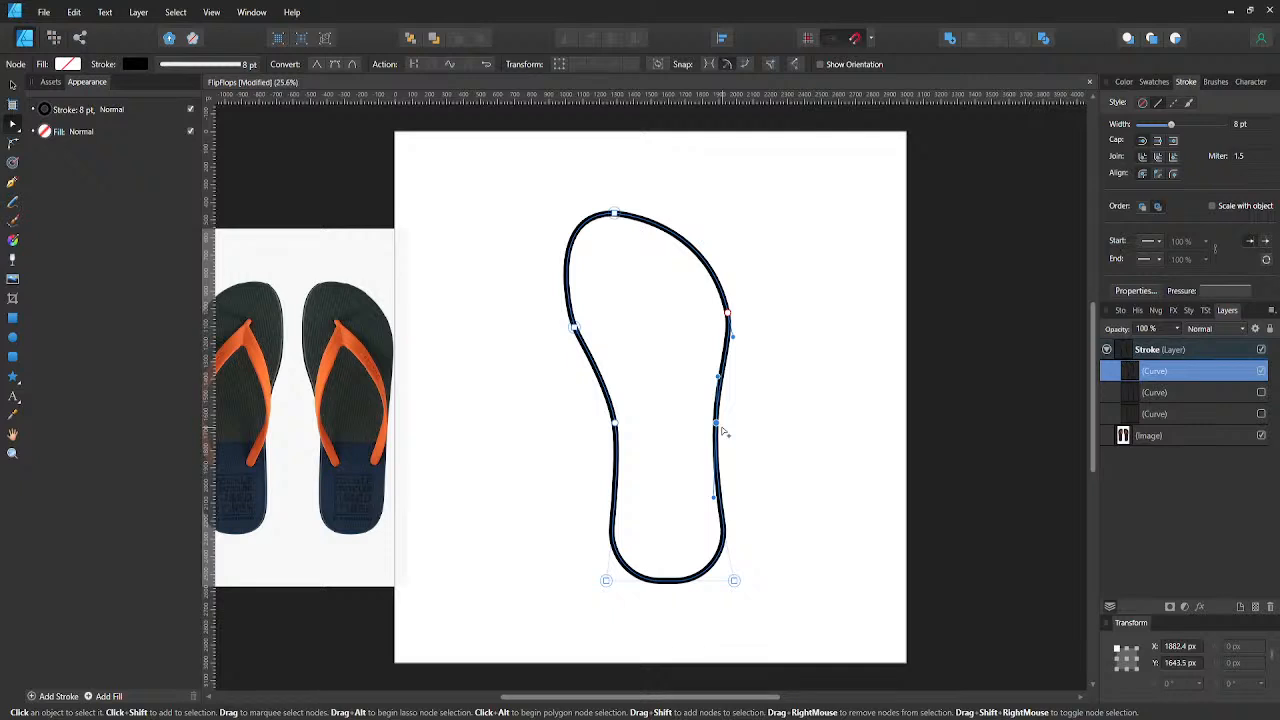
- Move the lower left-side node to about X 1269 px and the right edge's middle node to about X 1892 px
{"action": "left_click", "coordinate": [615, 426]}
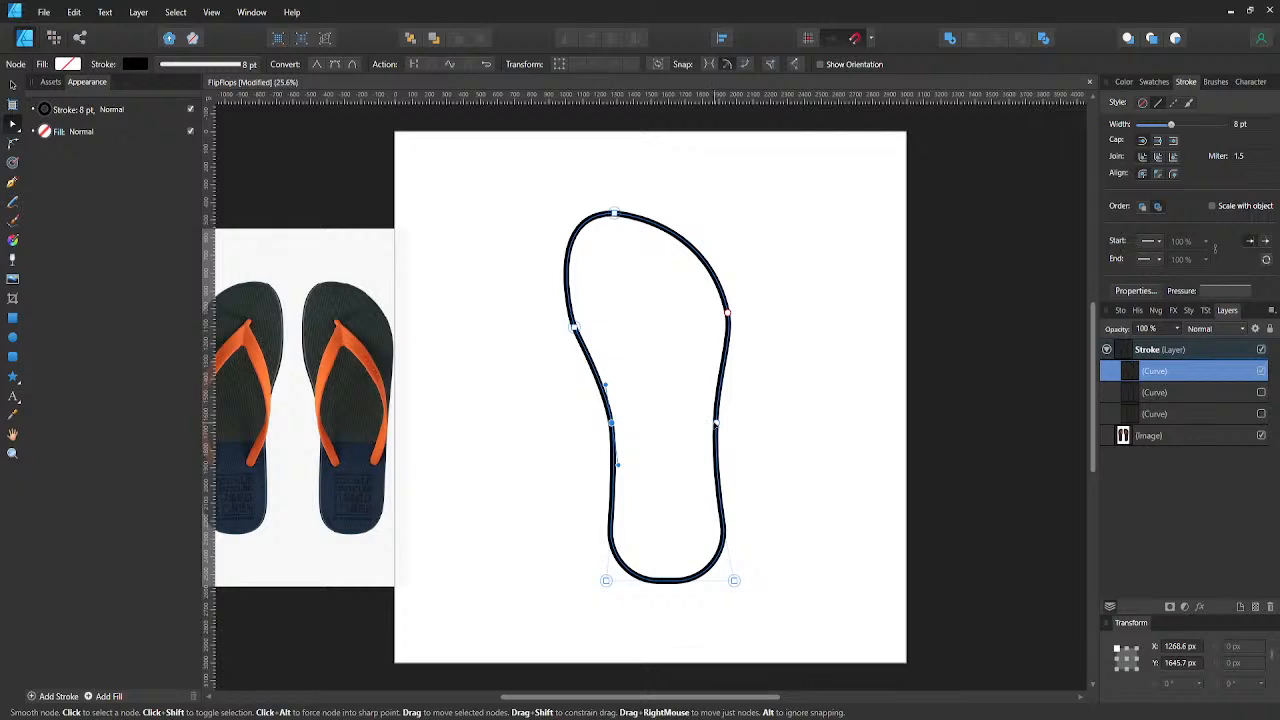
{"action": "left_click", "coordinate": [716, 424]}
{"action": "key", "text": "shift+Right"}
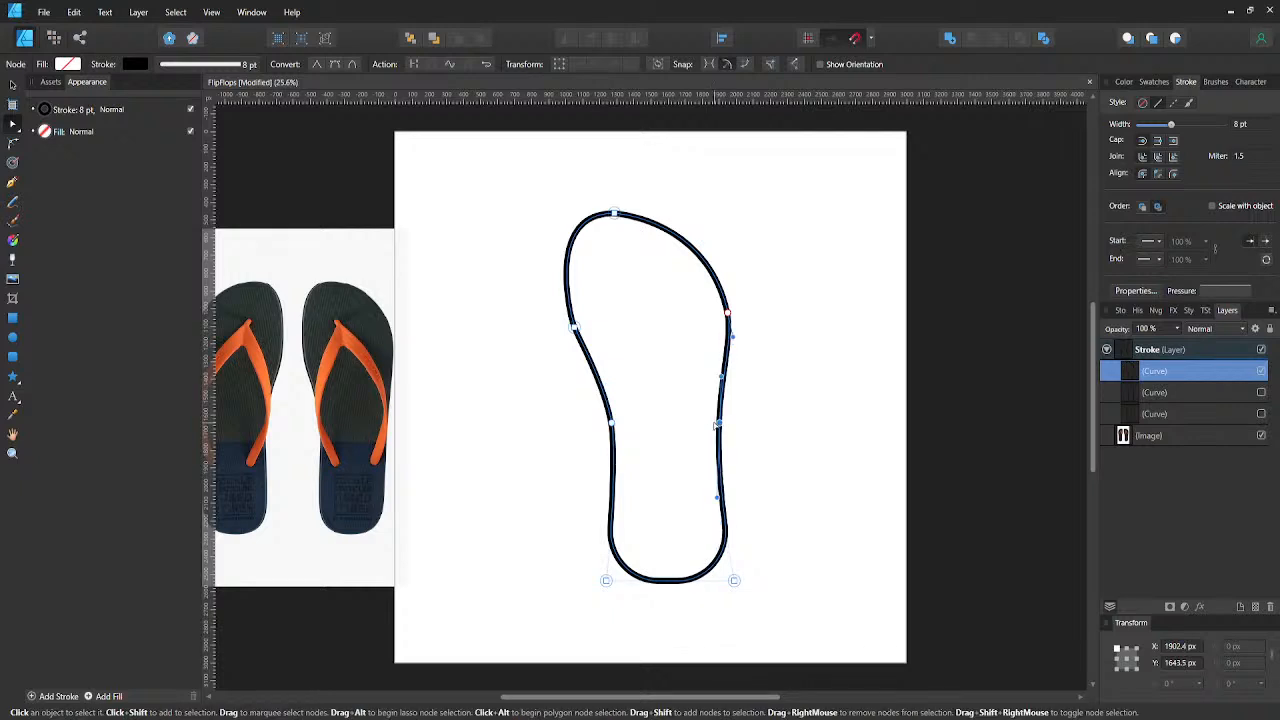
{"action": "key", "text": "shift+Left"}
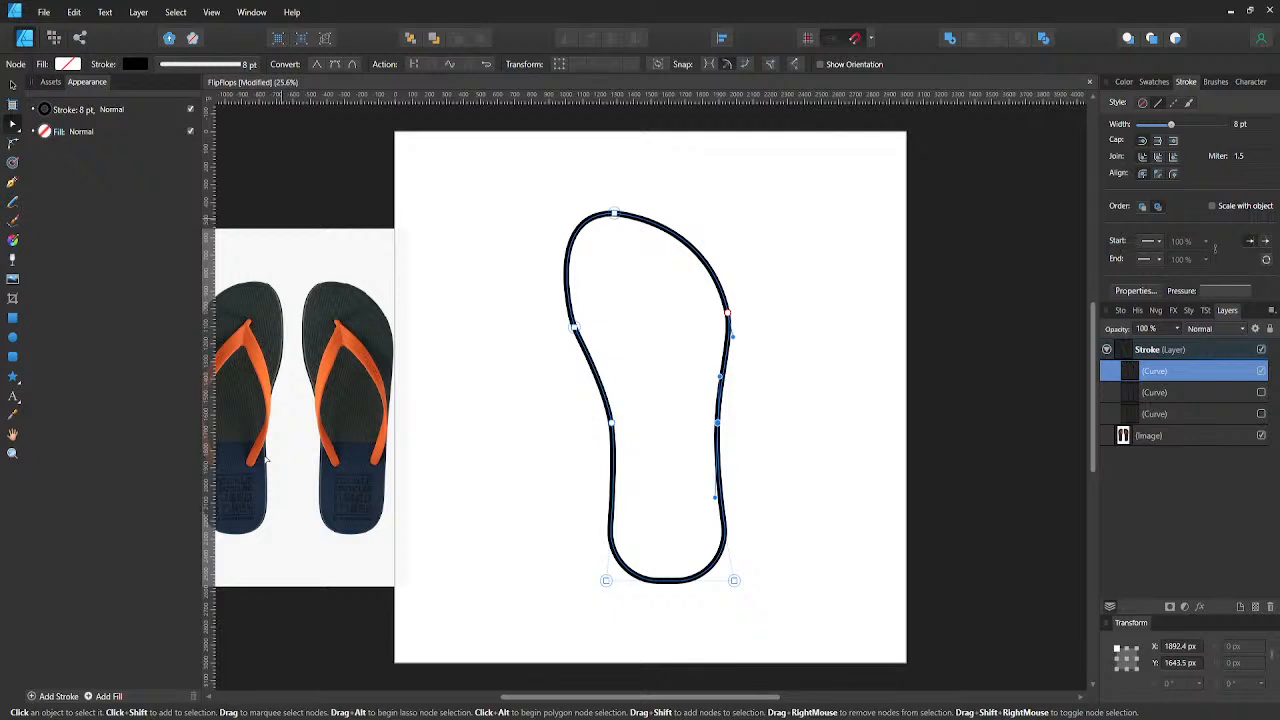
- Deselect the finished outline and save the document
{"action": "left_click", "coordinate": [793, 373]}
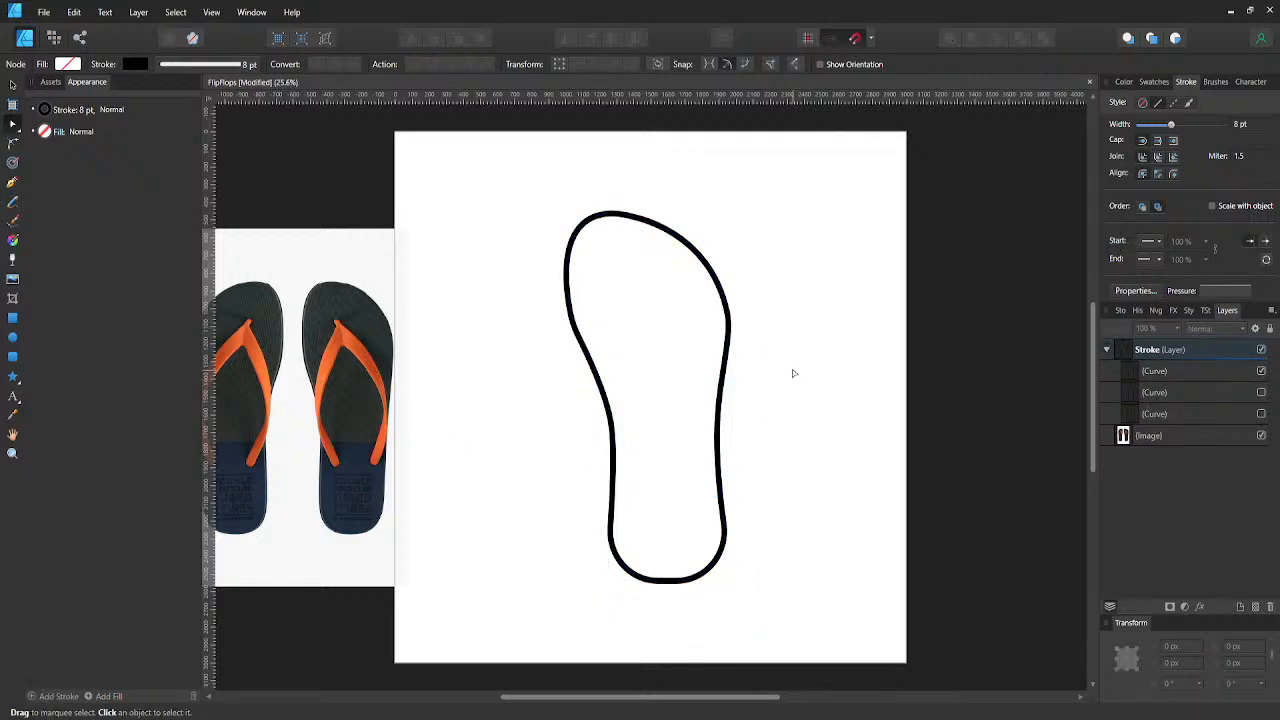
{"action": "key", "text": "v"}
{"action": "key", "text": "ctrl+s"}
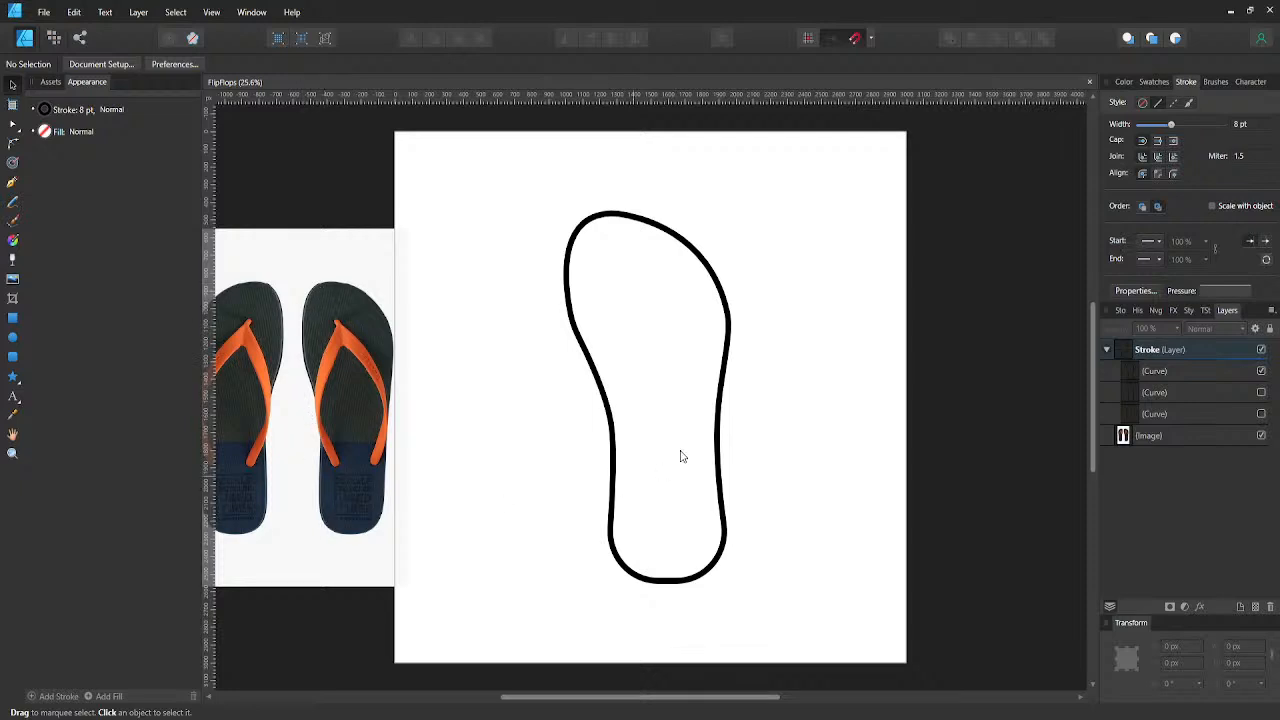
- Duplicate the outline, shift the copy about 55 px to the right, and duplicate it once more with the same offset
{"action": "left_click", "coordinate": [595, 372]}
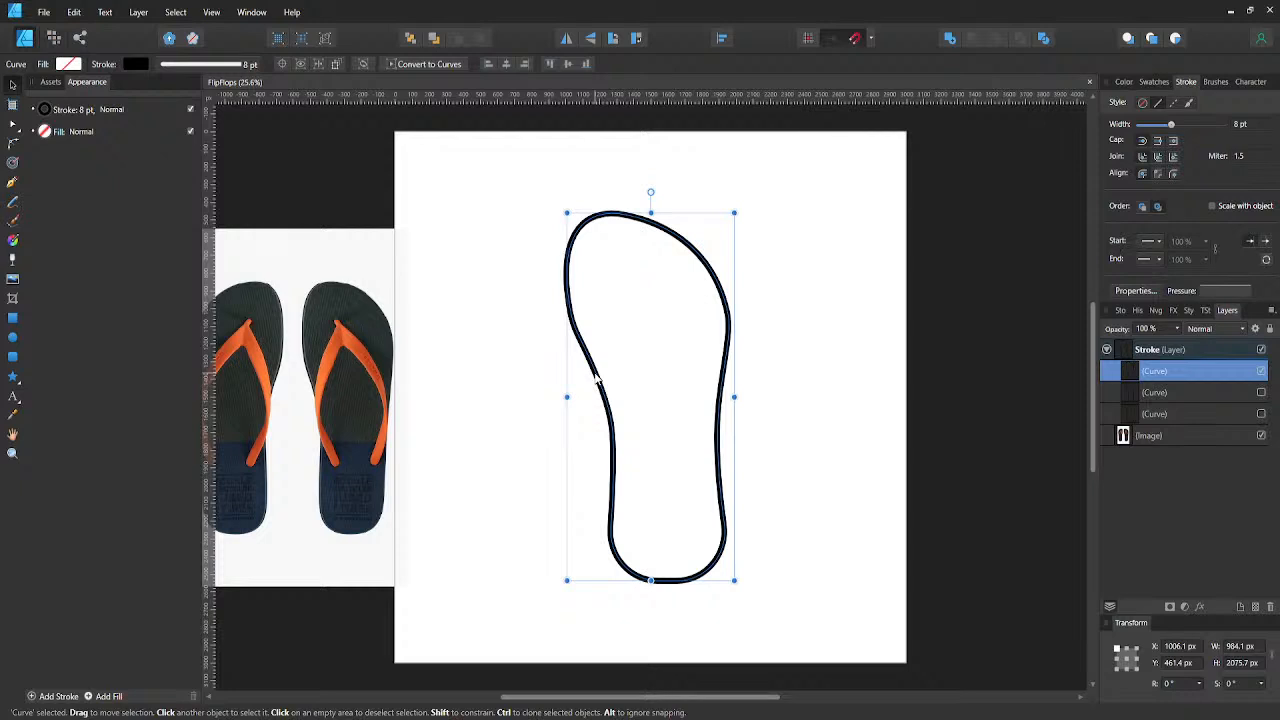
{"action": "key", "text": "ctrl+j"}
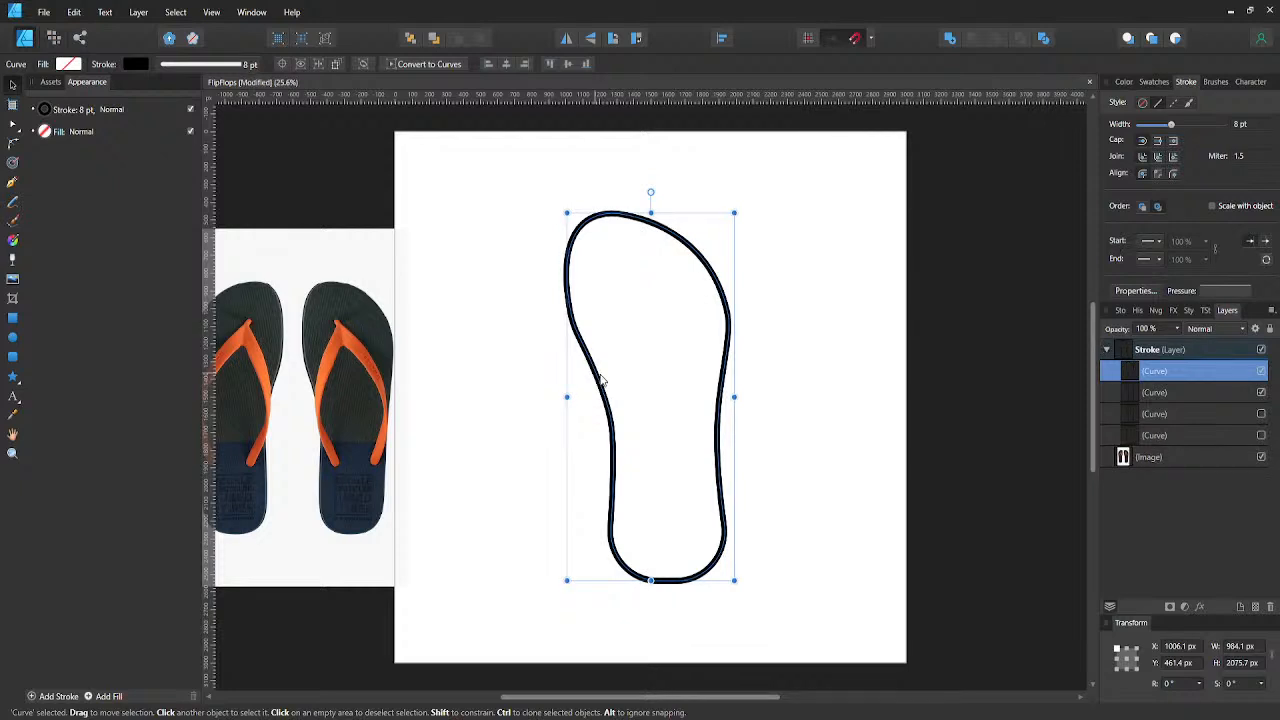
{"action": "left_click_drag", "start_coordinate": [595, 378], "coordinate": [604, 380]}
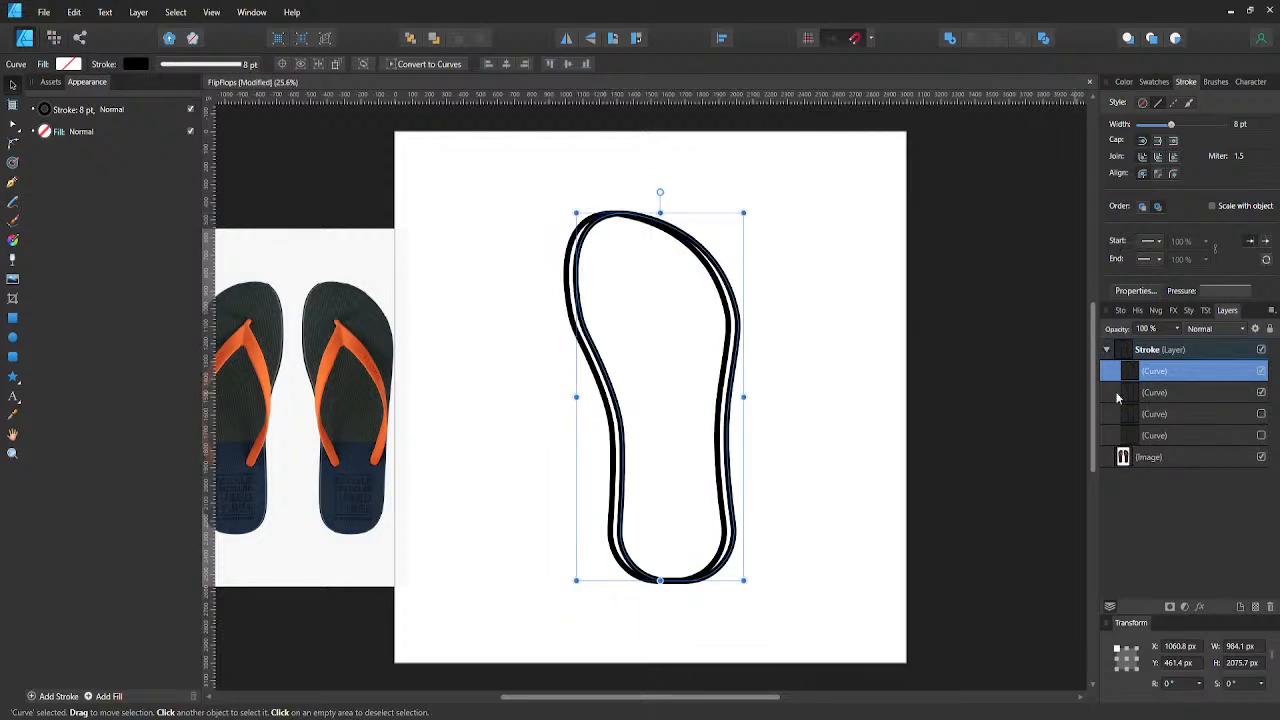
{"action": "key", "text": "ctrl+j"}
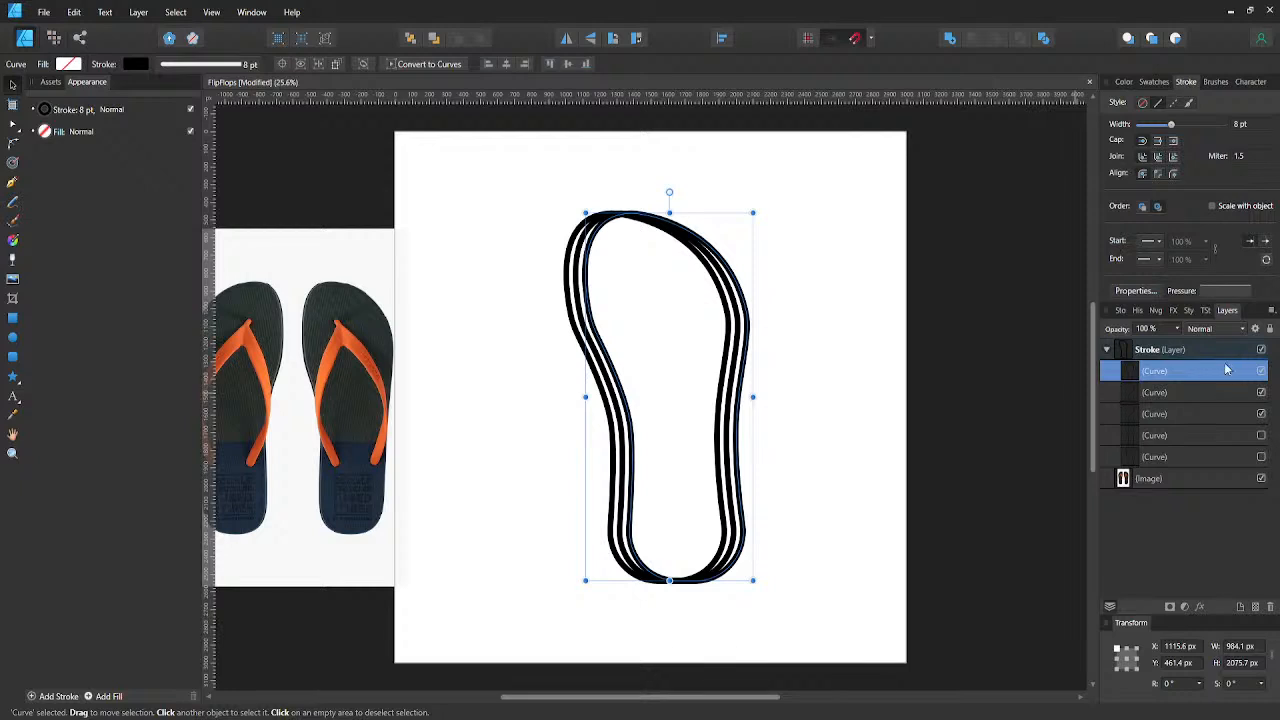
- Hide the leftmost outline and subtract the rightmost outline copy from the middle one to leave a crescent
{"action": "left_click", "coordinate": [1261, 414]}
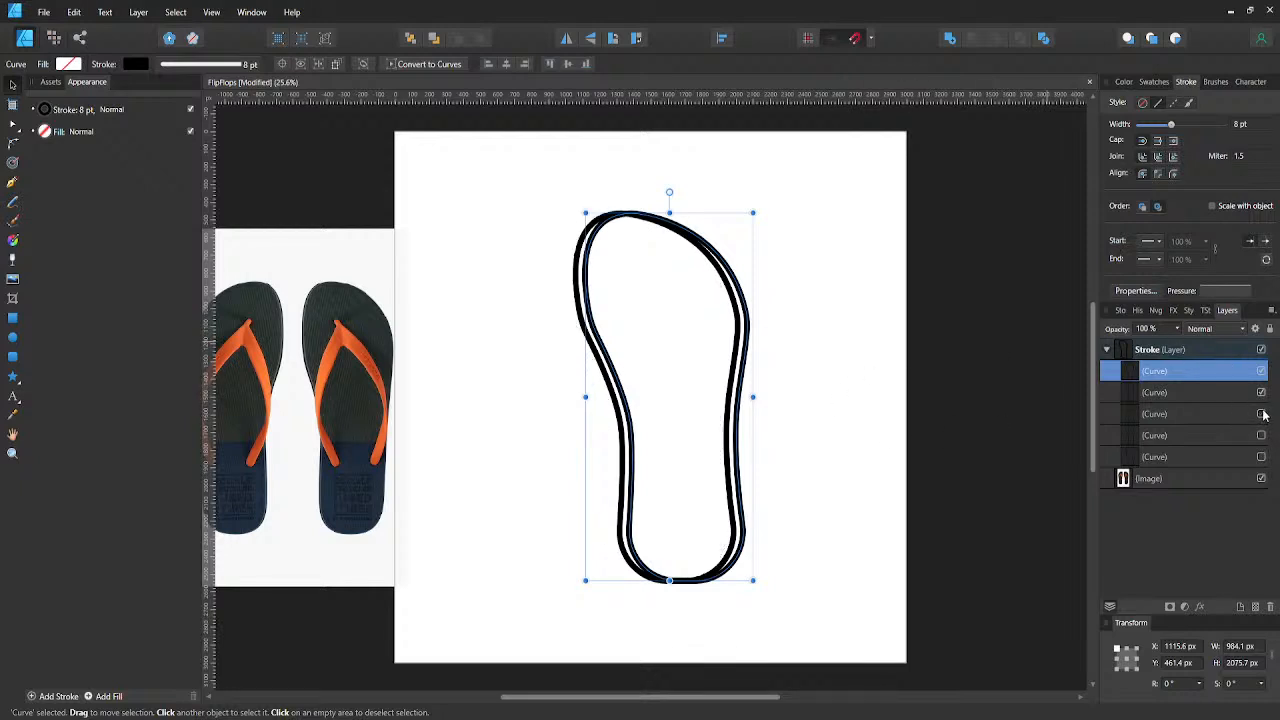
{"action": "left_click", "coordinate": [737, 343], "text": "shift"}
{"action": "left_click", "coordinate": [972, 38]}
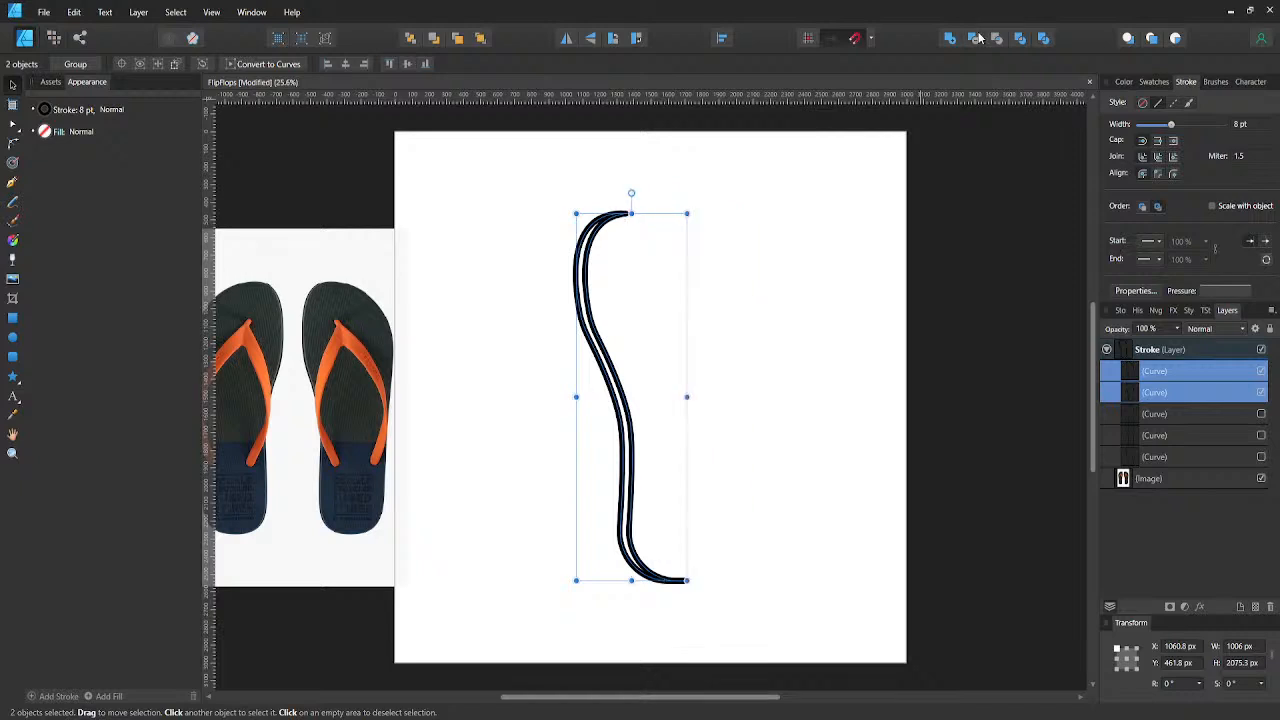
- Show the leftmost full outline again and move it above the crescent in the layer order
{"action": "left_click", "coordinate": [1261, 393]}
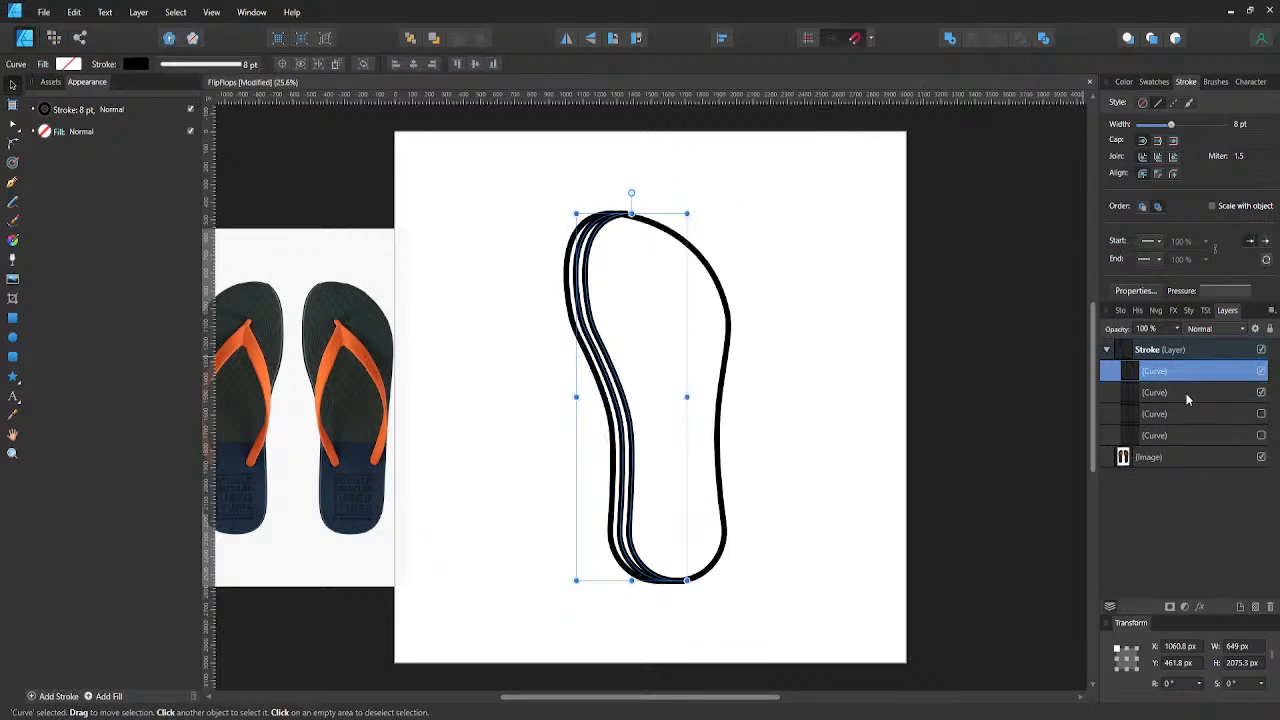
{"action": "left_click", "coordinate": [1173, 395]}
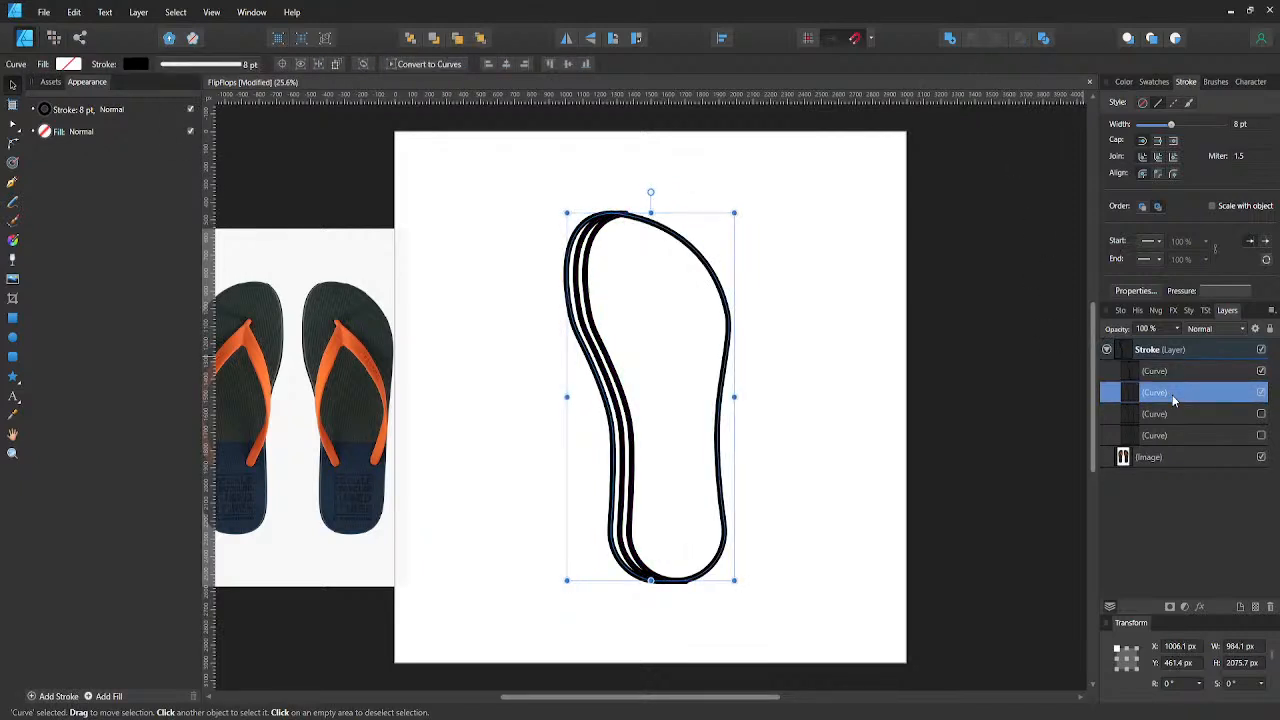
{"action": "left_click", "coordinate": [1146, 375]}
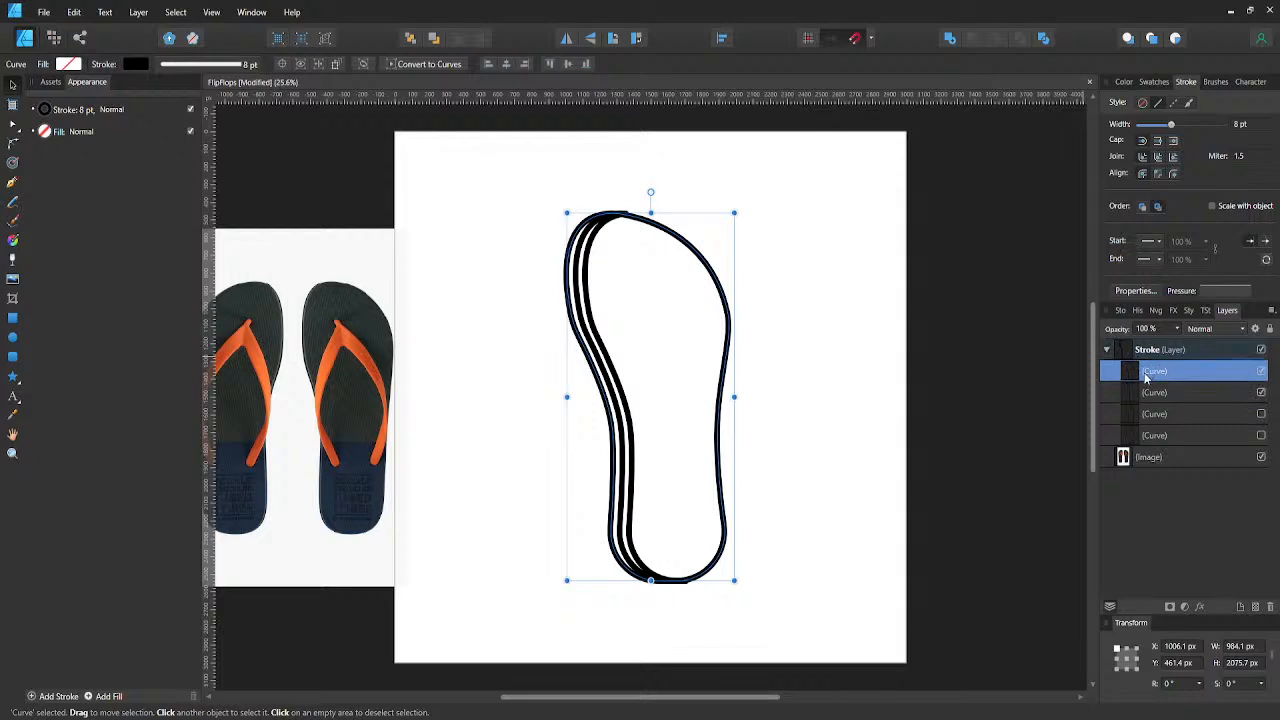
- Move the crescent left to about X 1006 px so it lines up with the full outline's left edge
{"action": "left_click", "coordinate": [1150, 393]}
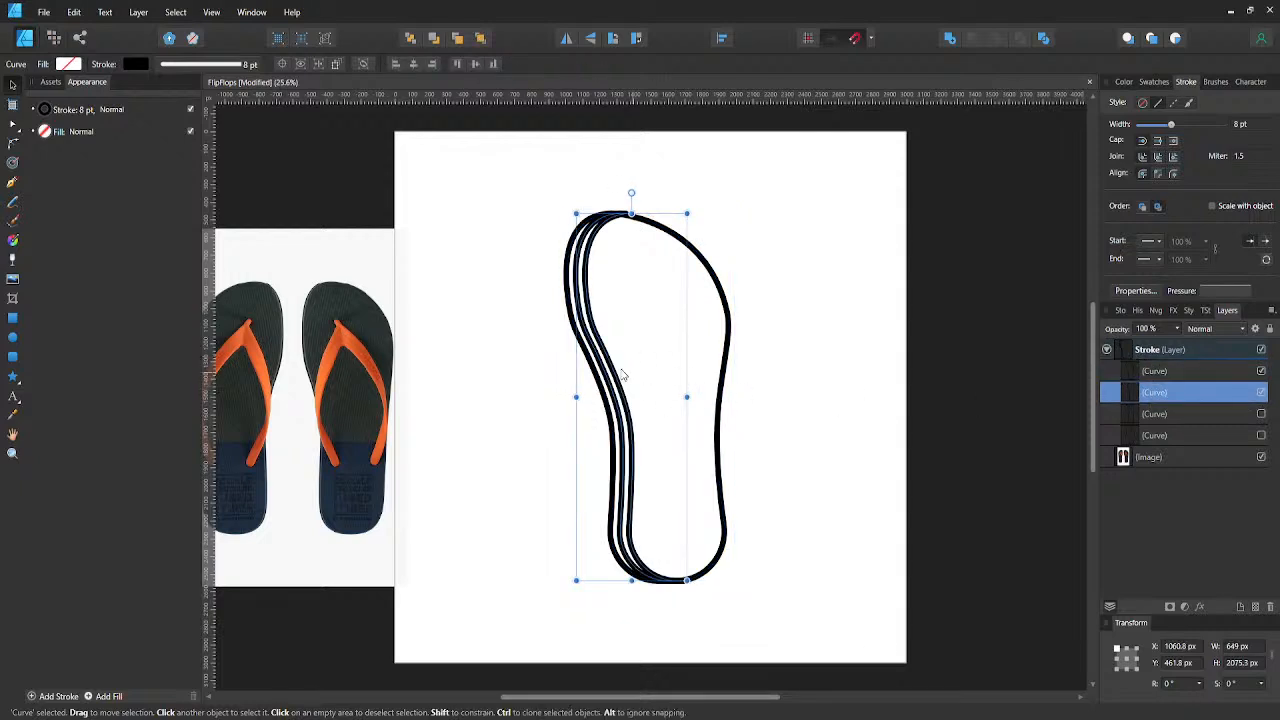
{"action": "mouse_move", "coordinate": [621, 375]}
{"action": "left_mouse_down"}
{"action": "mouse_move", "coordinate": [637, 369]}
{"action": "mouse_move", "coordinate": [598, 365]}
{"action": "left_mouse_up"}
{"action": "left_click", "coordinate": [509, 357]}
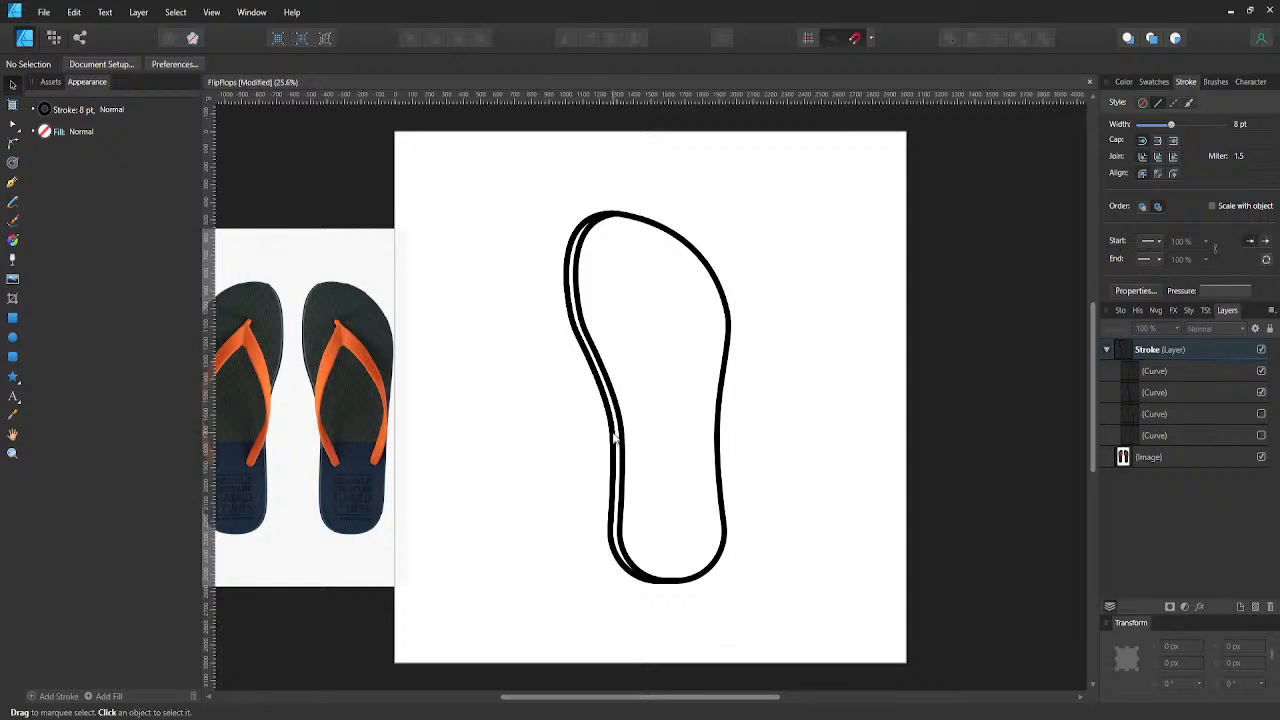
- Set the crescent's stroke width to 6 pt while the full outline keeps its thicker stroke
{"action": "left_click", "coordinate": [1146, 393]}
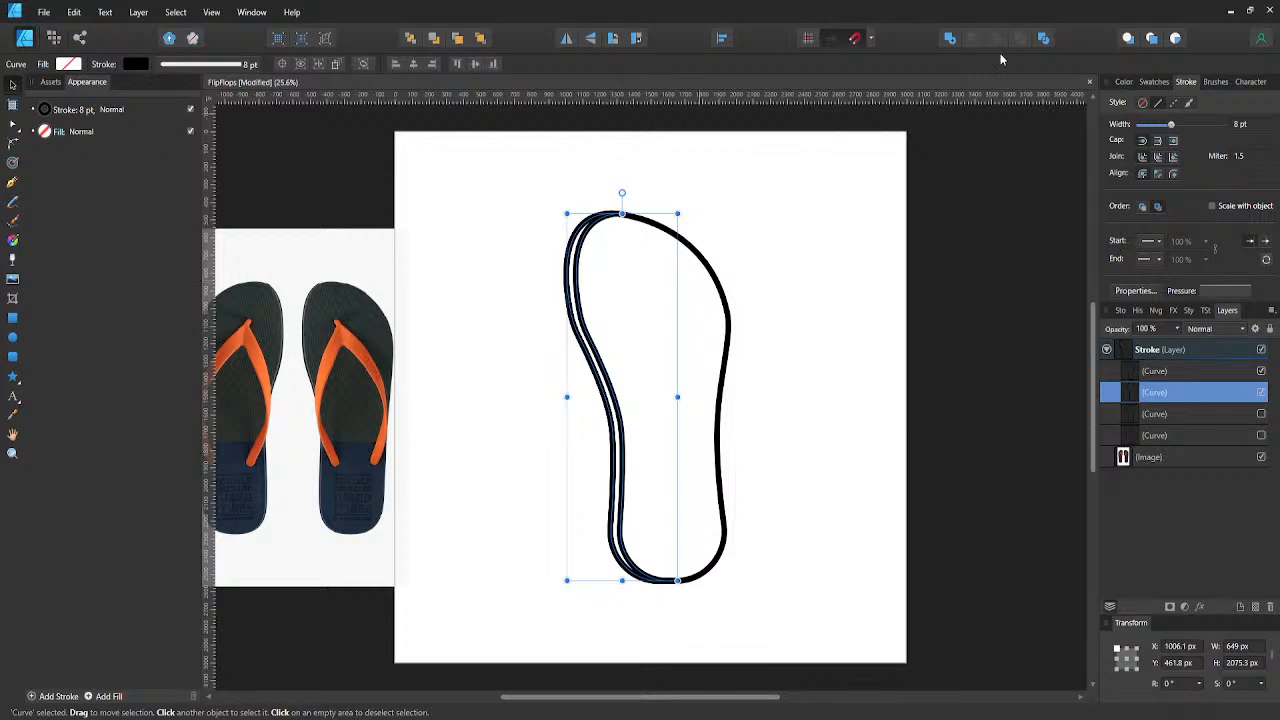
{"action": "left_click", "coordinate": [1261, 371]}
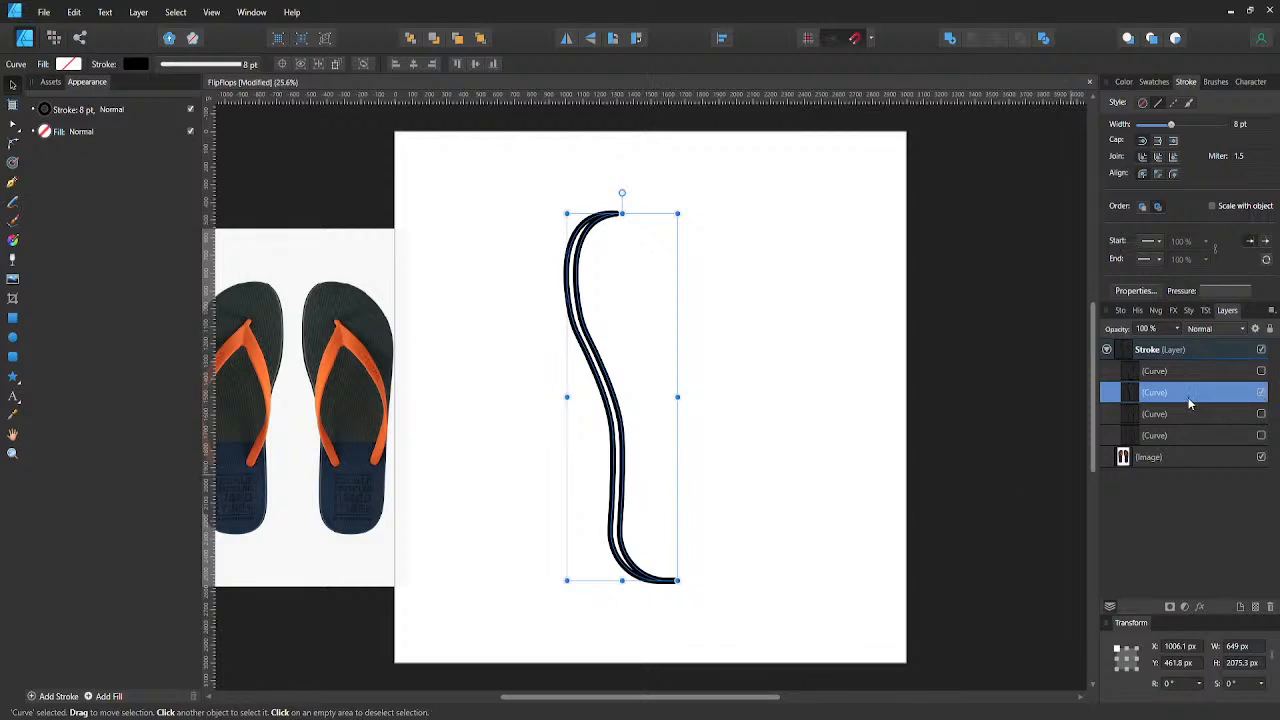
{"action": "left_click", "coordinate": [1261, 373]}
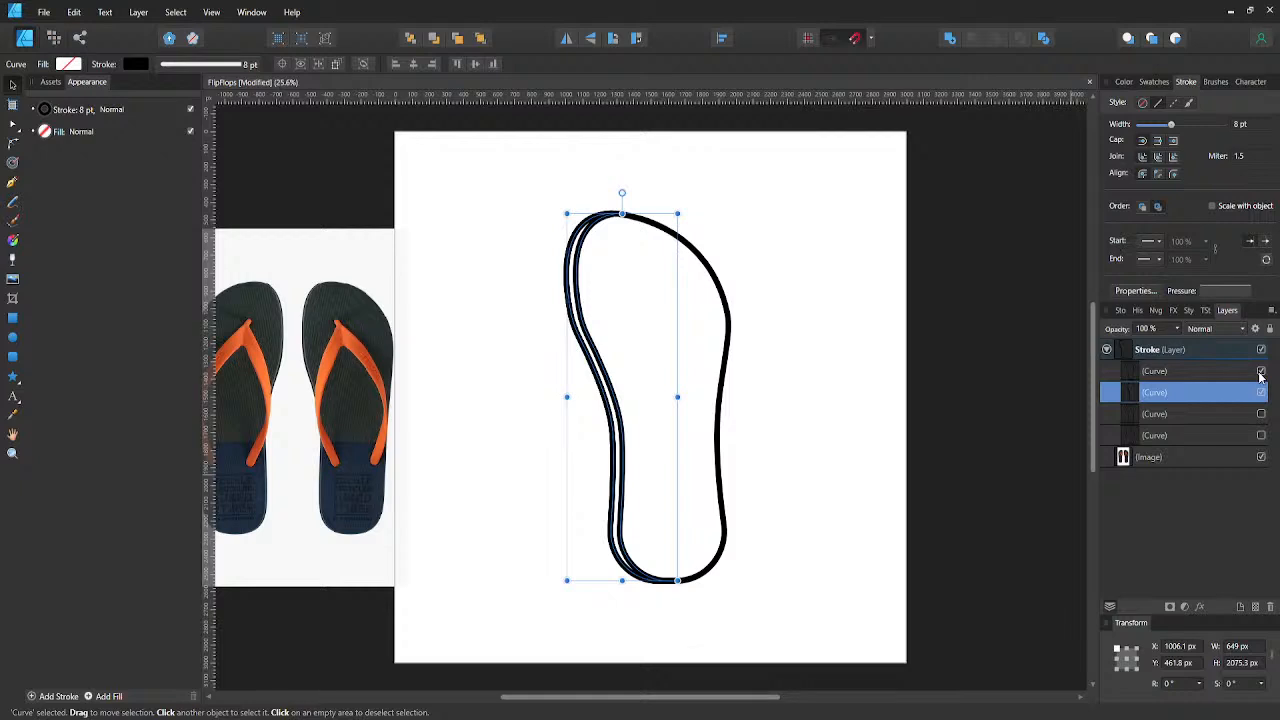
{"action": "left_click", "coordinate": [254, 66]}
{"action": "left_click", "coordinate": [252, 114]}
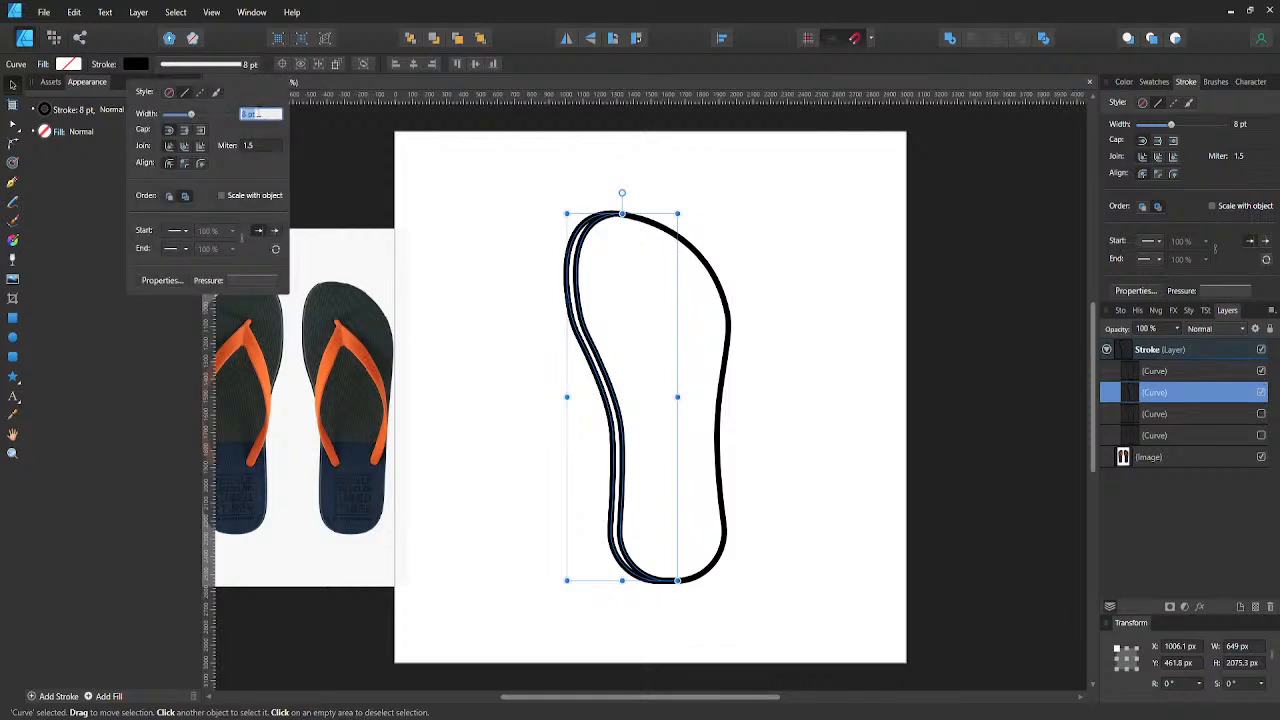
{"action": "type", "text": "6"}
{"action": "key", "text": "Return"}
{"action": "left_click", "coordinate": [482, 288]}
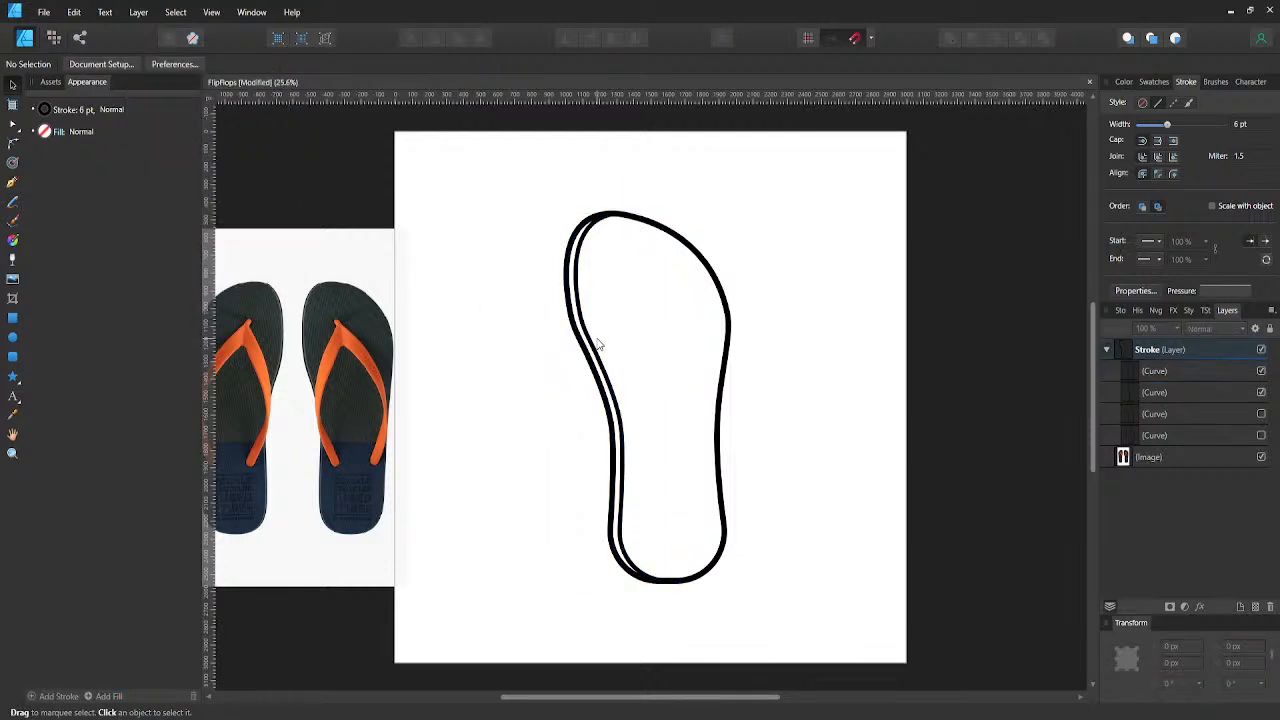
- Compare the crescent with the full outline hidden and shown, and undo the crescent's stroke width change
{"action": "left_click", "coordinate": [1261, 371]}
{"action": "left_click", "coordinate": [1261, 371]}
{"action": "left_click", "coordinate": [1261, 371]}
{"action": "left_click", "coordinate": [1261, 371]}
{"action": "left_click", "coordinate": [1261, 371]}
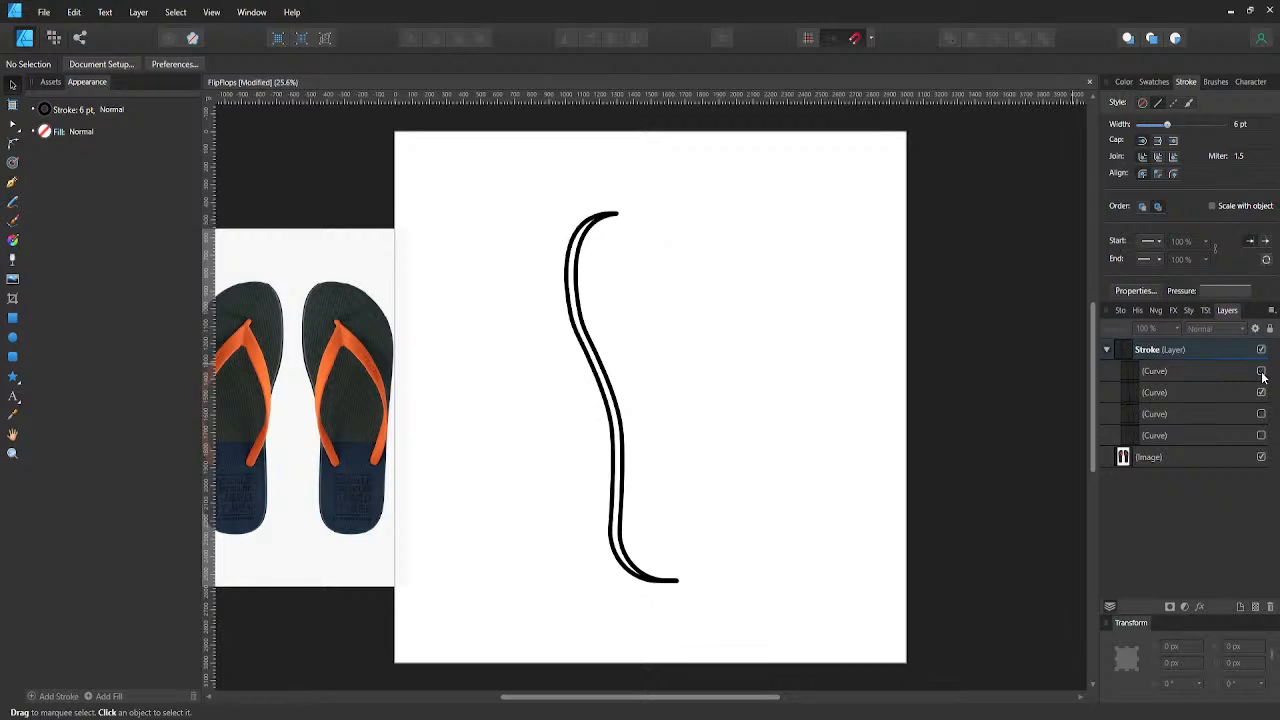
{"action": "left_click", "coordinate": [1261, 371]}
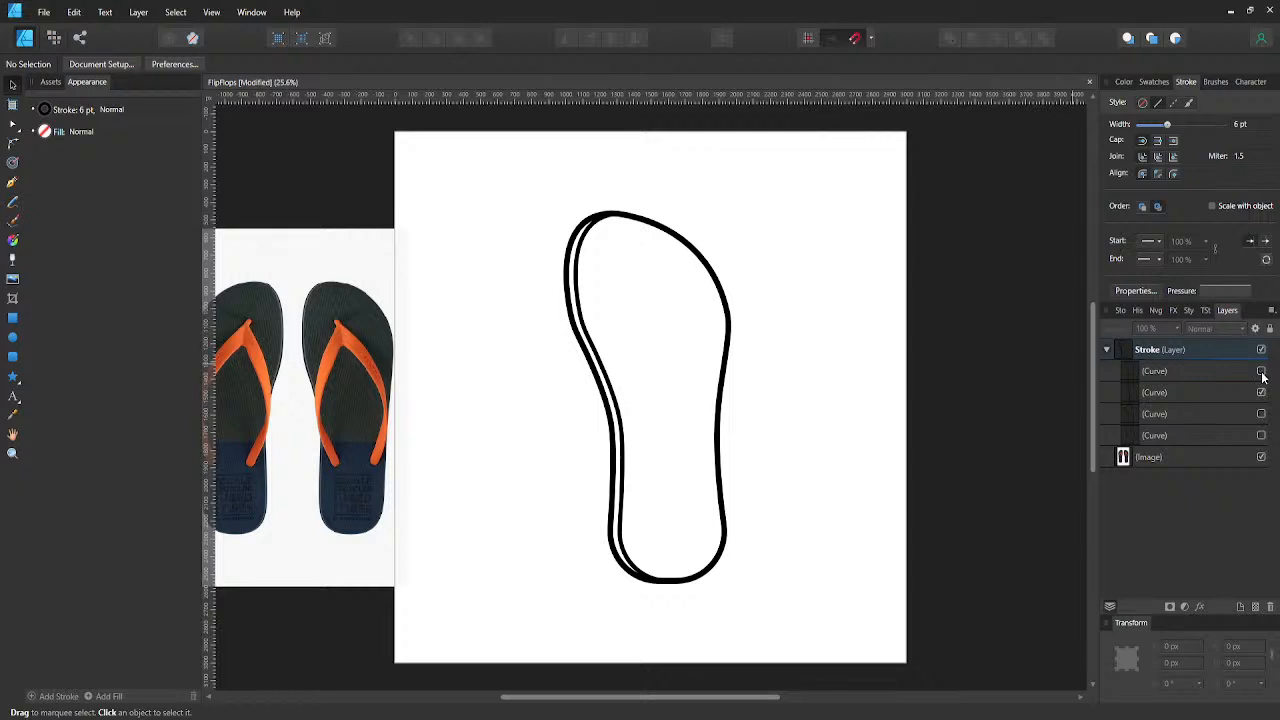
{"action": "left_click", "coordinate": [1261, 371]}
{"action": "left_click", "coordinate": [1261, 371]}
{"action": "key", "text": "ctrl+z"}
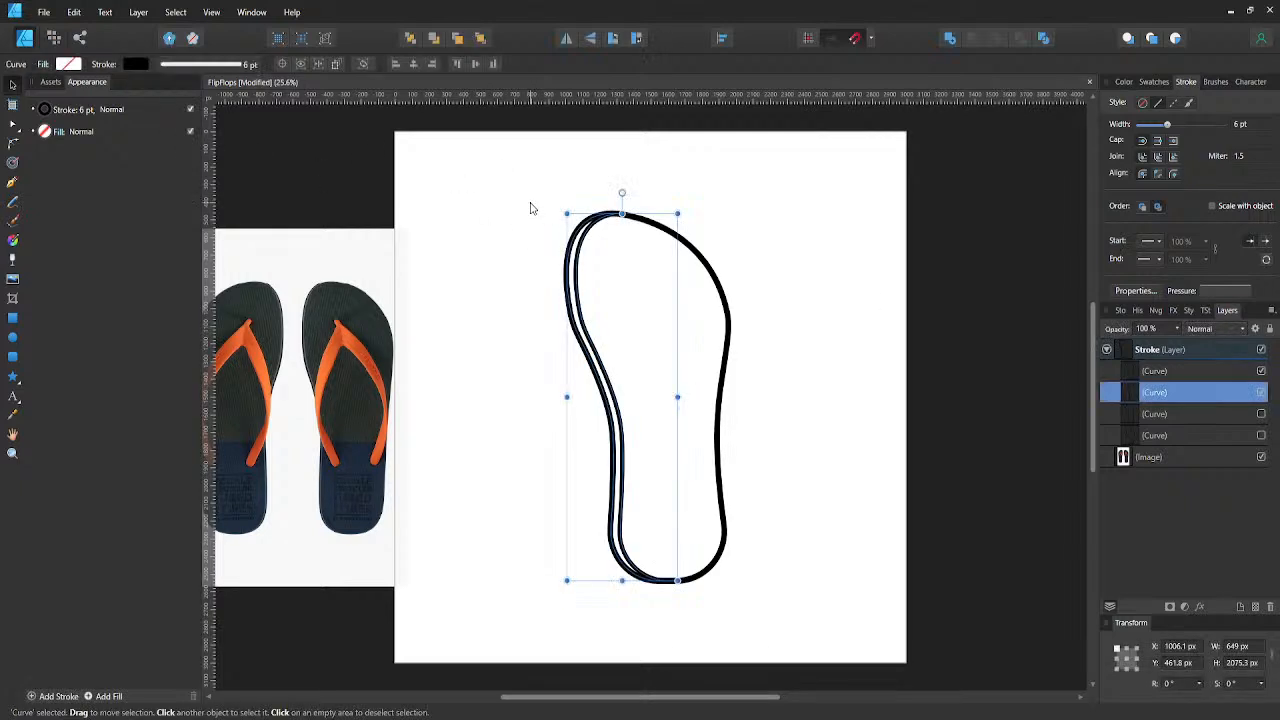
{"action": "left_click", "coordinate": [531, 210]}
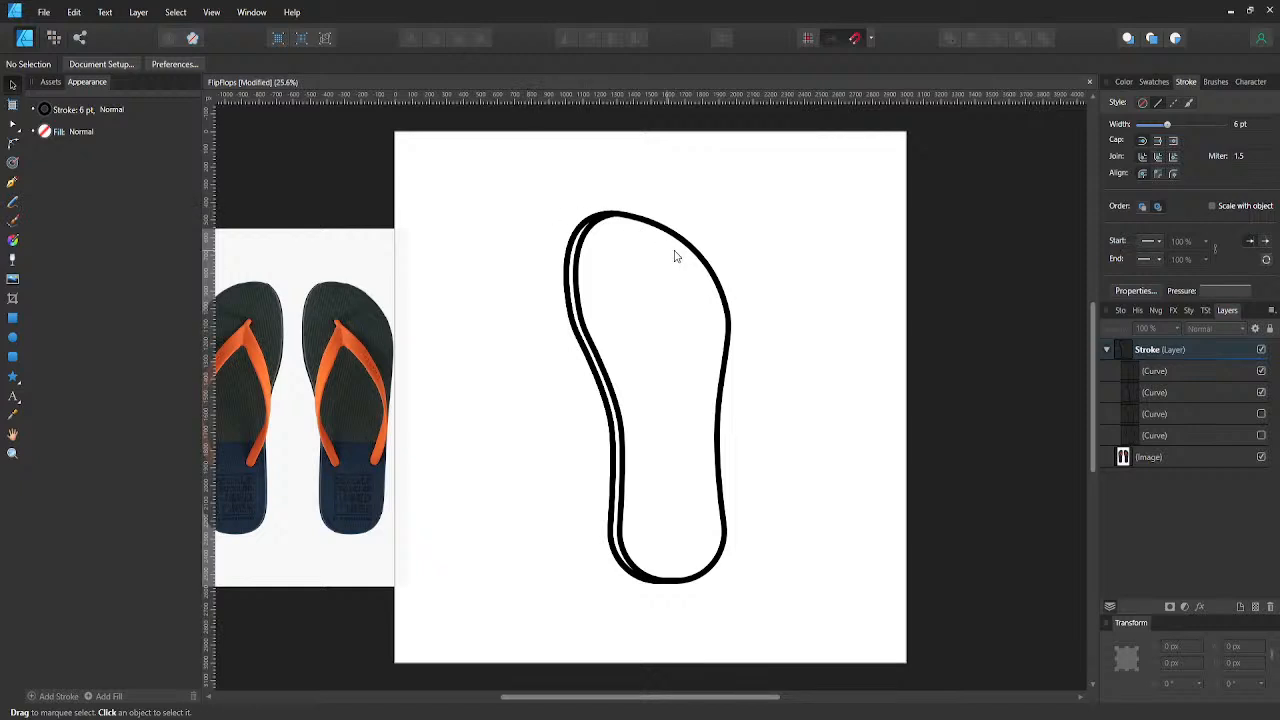
- Move the crescent left to about X 936 px so it sits outside the full outline's left edge
{"action": "left_click", "coordinate": [588, 329]}
{"action": "left_click", "coordinate": [587, 328]}
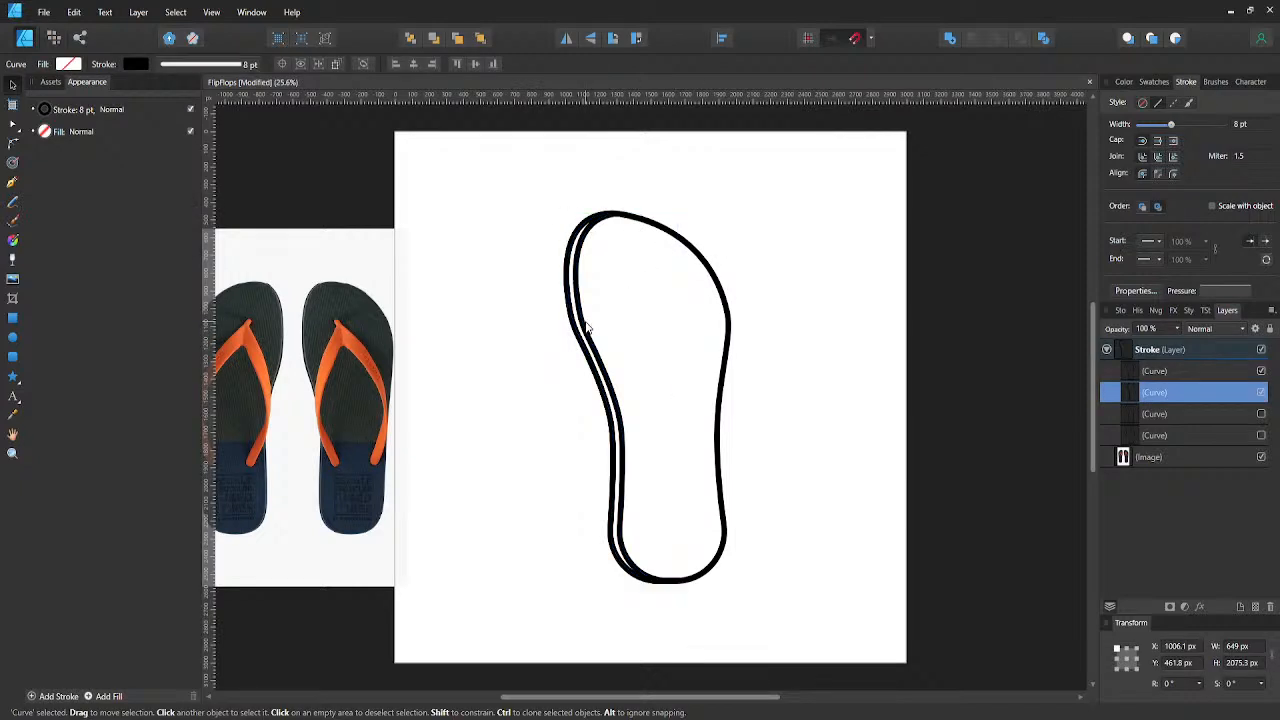
{"action": "left_click", "coordinate": [585, 326]}
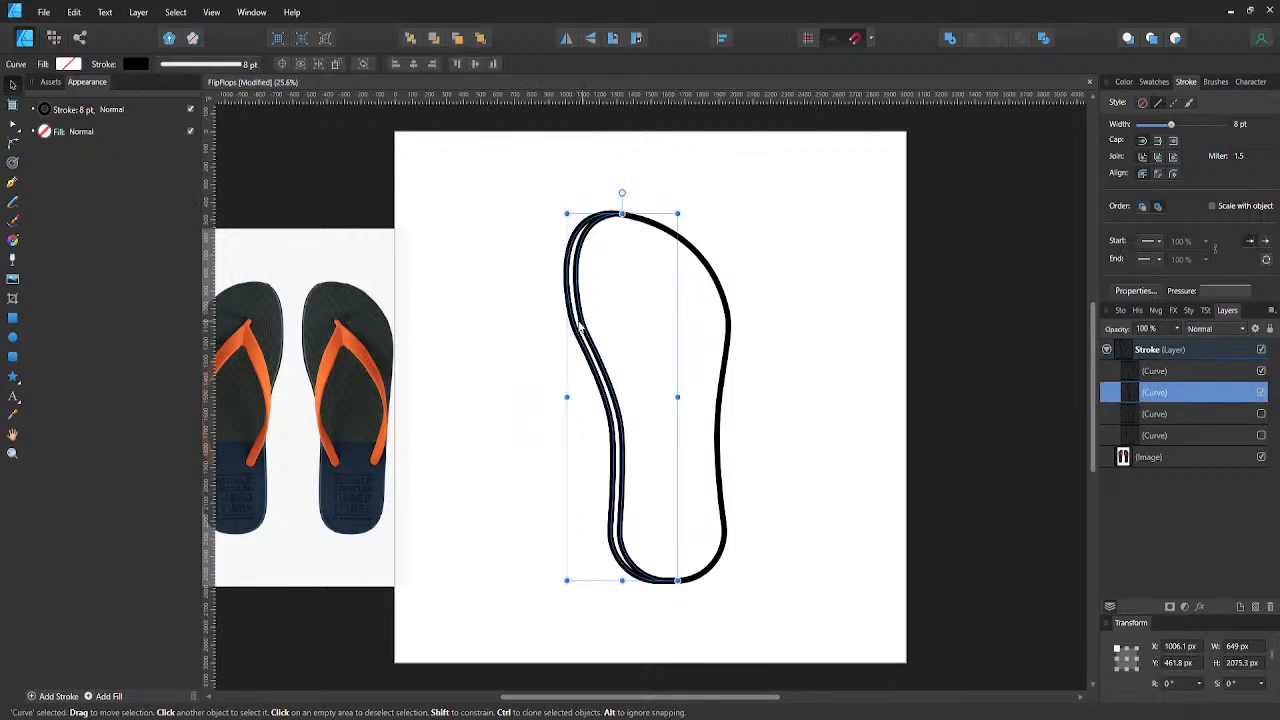
{"action": "left_click_drag", "start_coordinate": [583, 328], "coordinate": [572, 330]}
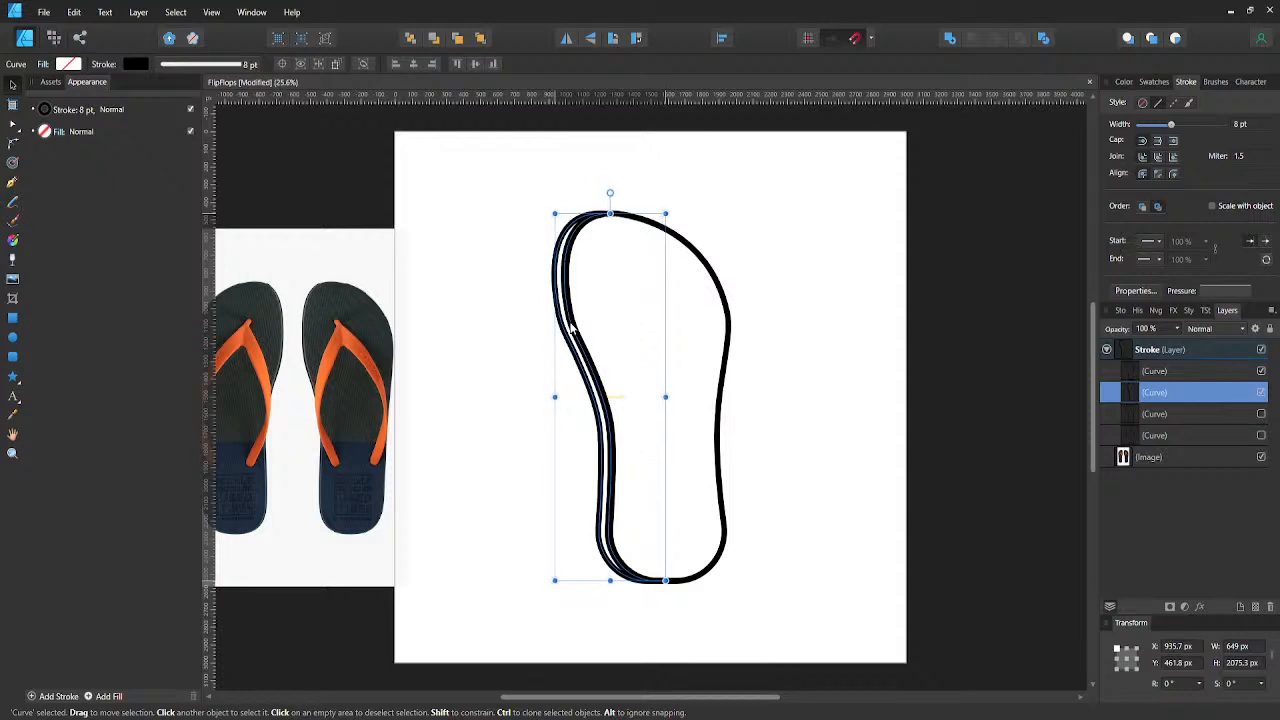
{"action": "left_click", "coordinate": [500, 329]}
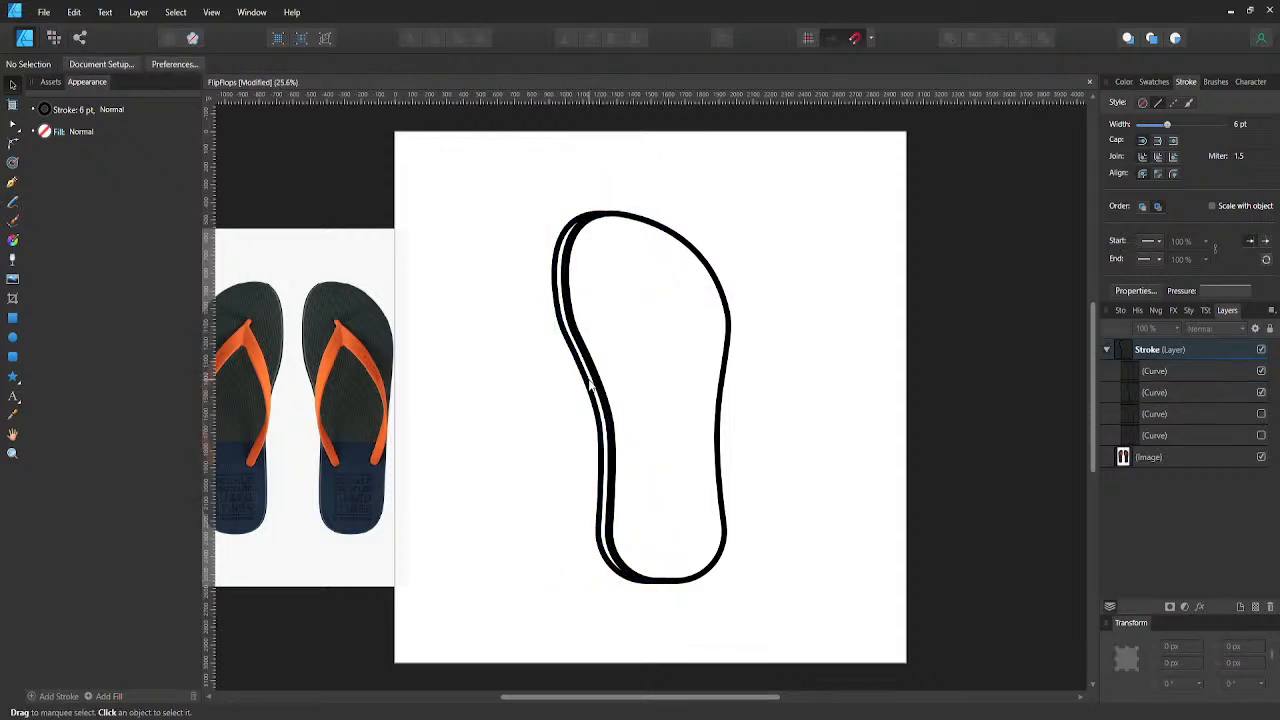
- Set the offset crescent's stroke width to 6 pt and deselect it
{"action": "left_click", "coordinate": [588, 390]}
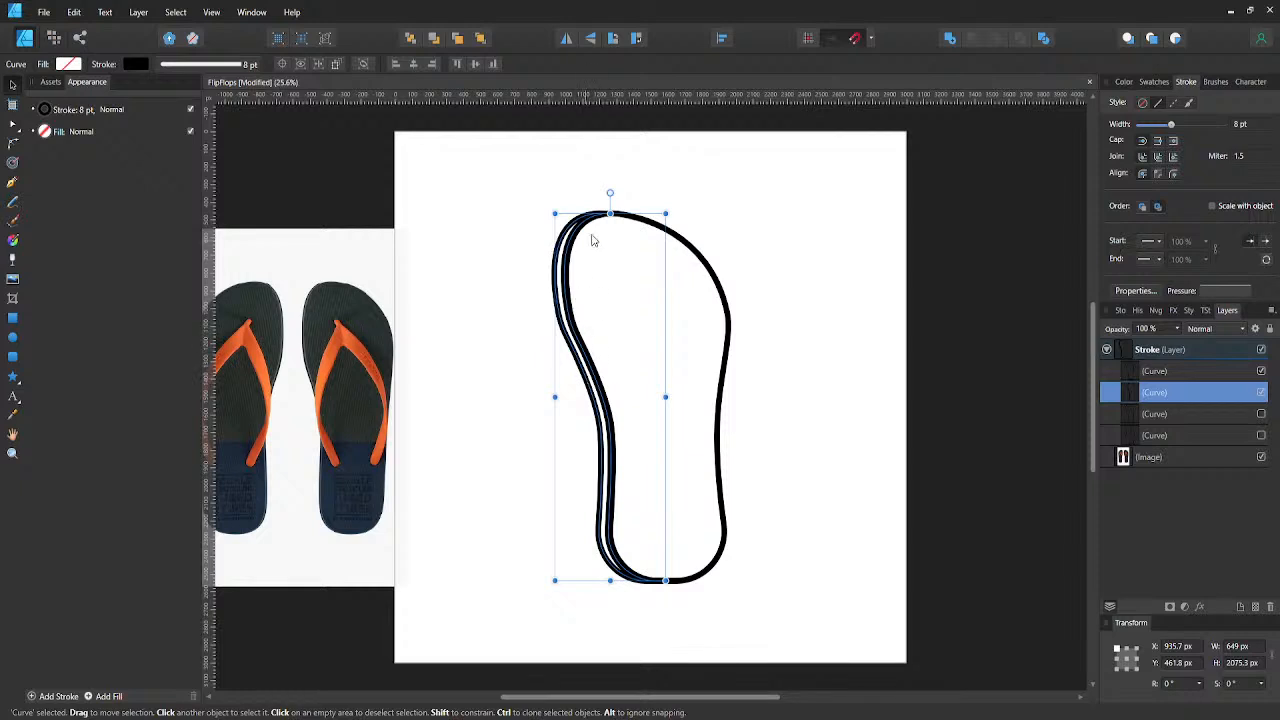
{"action": "left_click", "coordinate": [219, 64]}
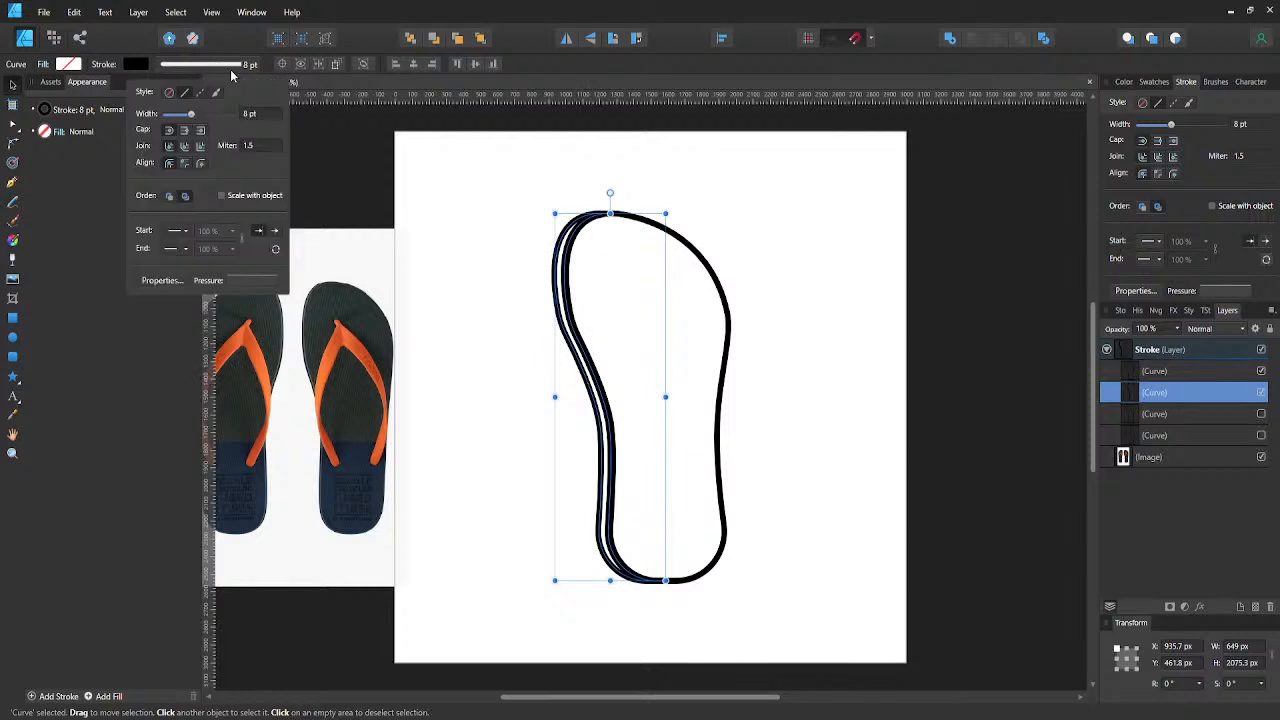
{"action": "left_click", "coordinate": [262, 113]}
{"action": "type", "text": "6"}
{"action": "key", "text": "Return"}
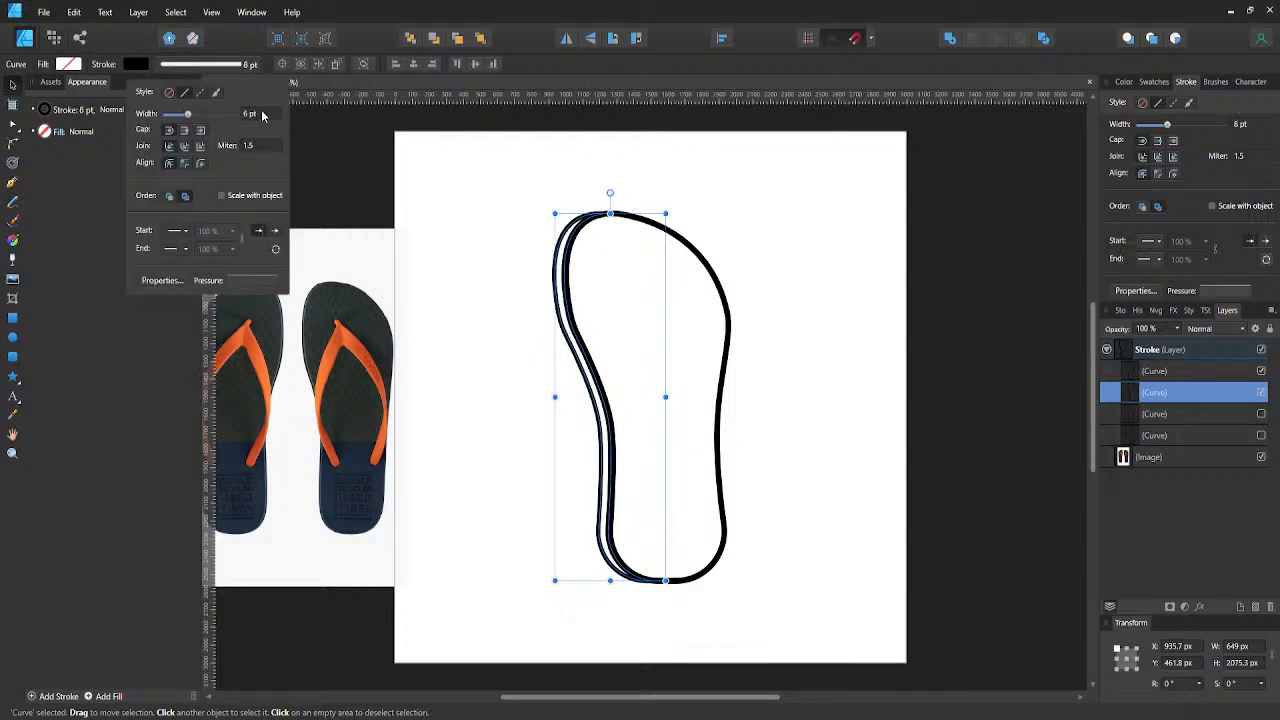
{"action": "left_click", "coordinate": [452, 282]}
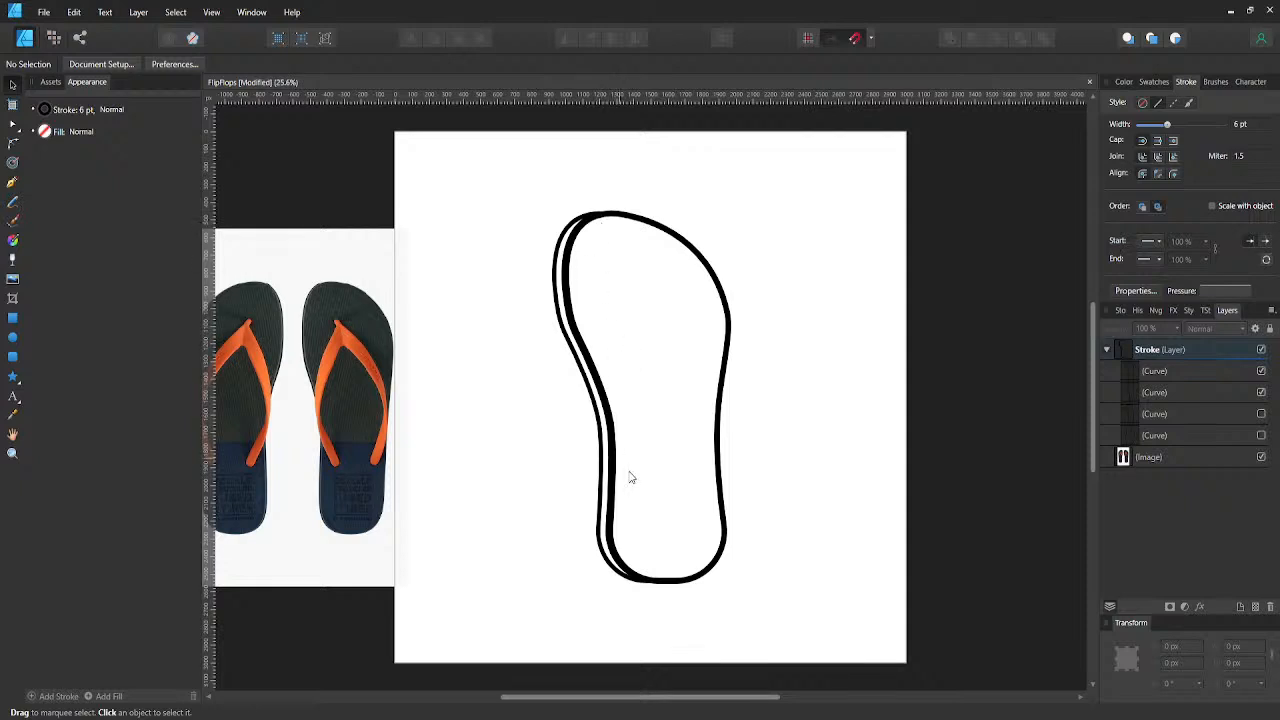
- Move the crescent further left to about X 833 px, clear of the full outline
{"action": "left_click", "coordinate": [600, 492]}
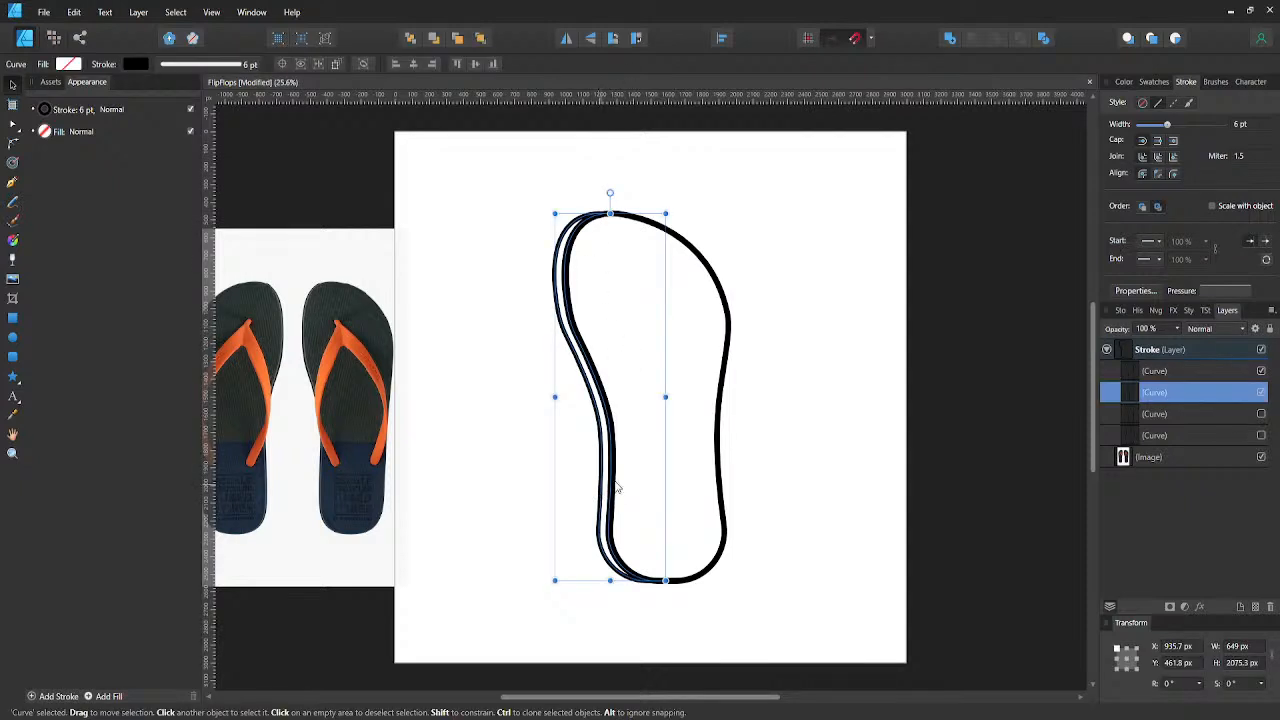
{"action": "left_click_drag", "start_coordinate": [592, 394], "coordinate": [574, 394]}
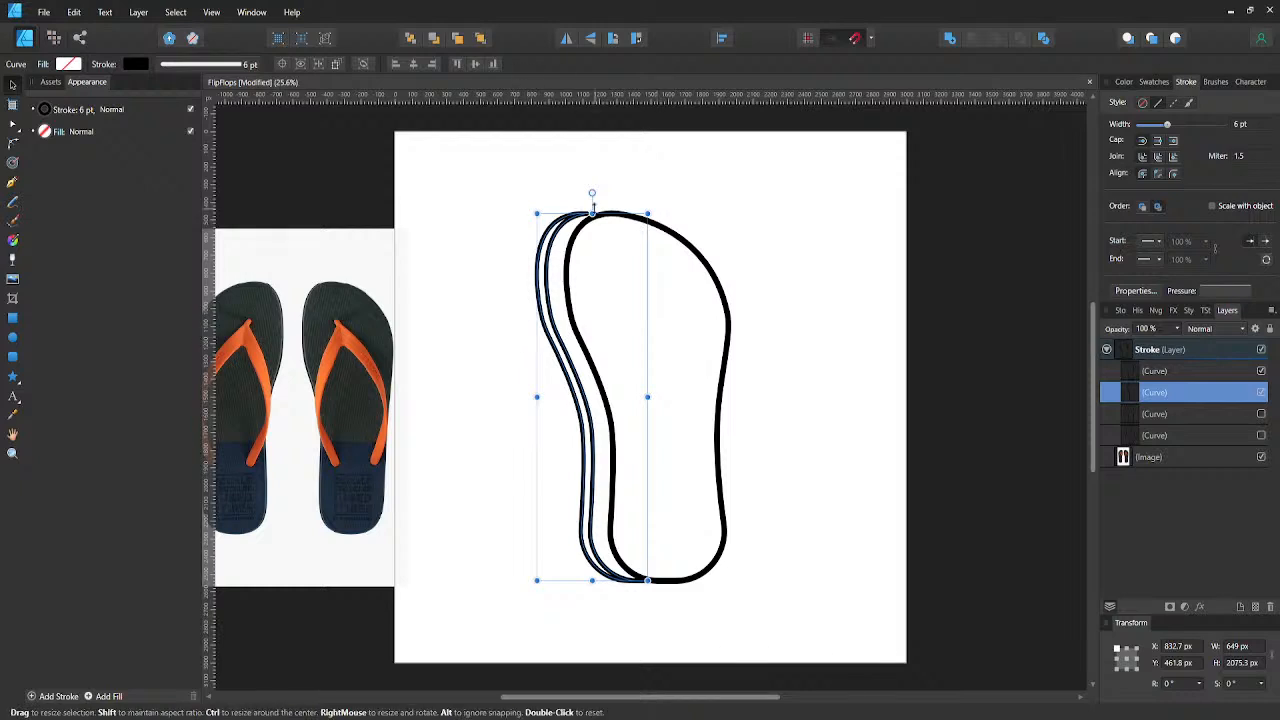
- Break the crescent's curve at the inner edge's node near its upper tip
{"action": "key", "text": "a"}
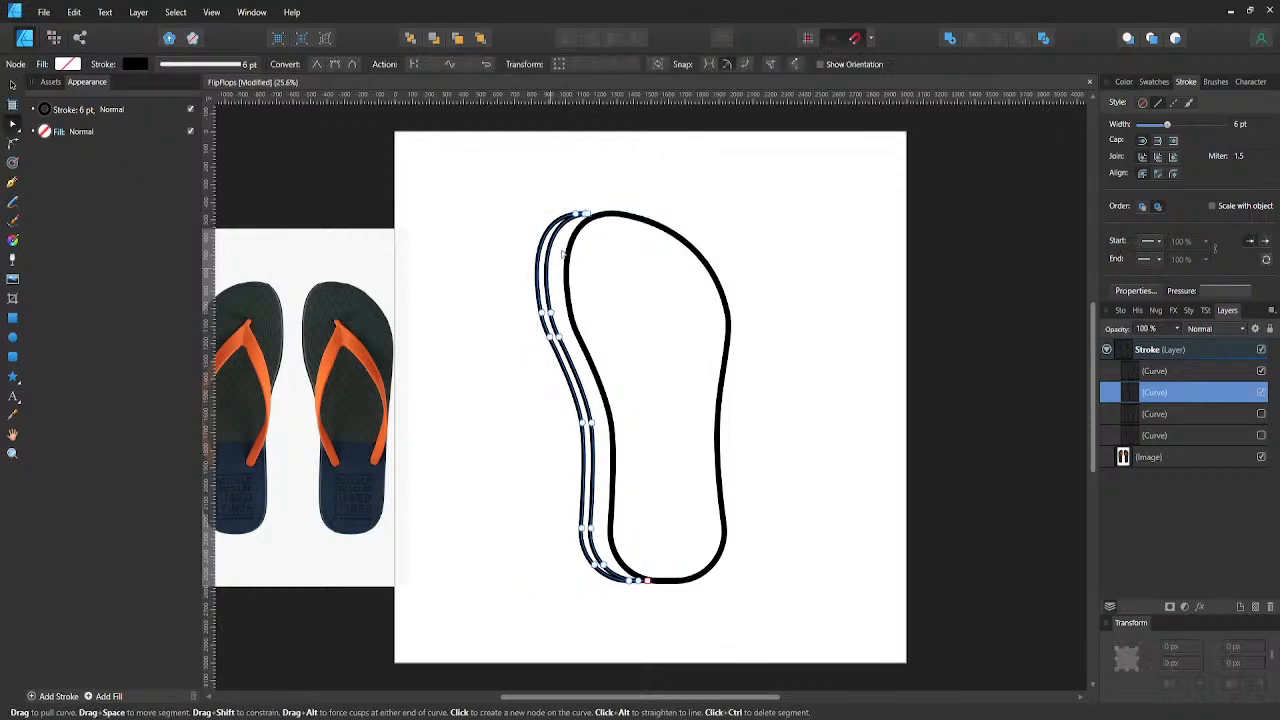
{"action": "scroll", "coordinate": [576, 222], "scroll_direction": "up", "scroll_amount": 2, "text": "ctrl"}
{"action": "scroll", "coordinate": [585, 217], "scroll_direction": "up", "scroll_amount": 1}
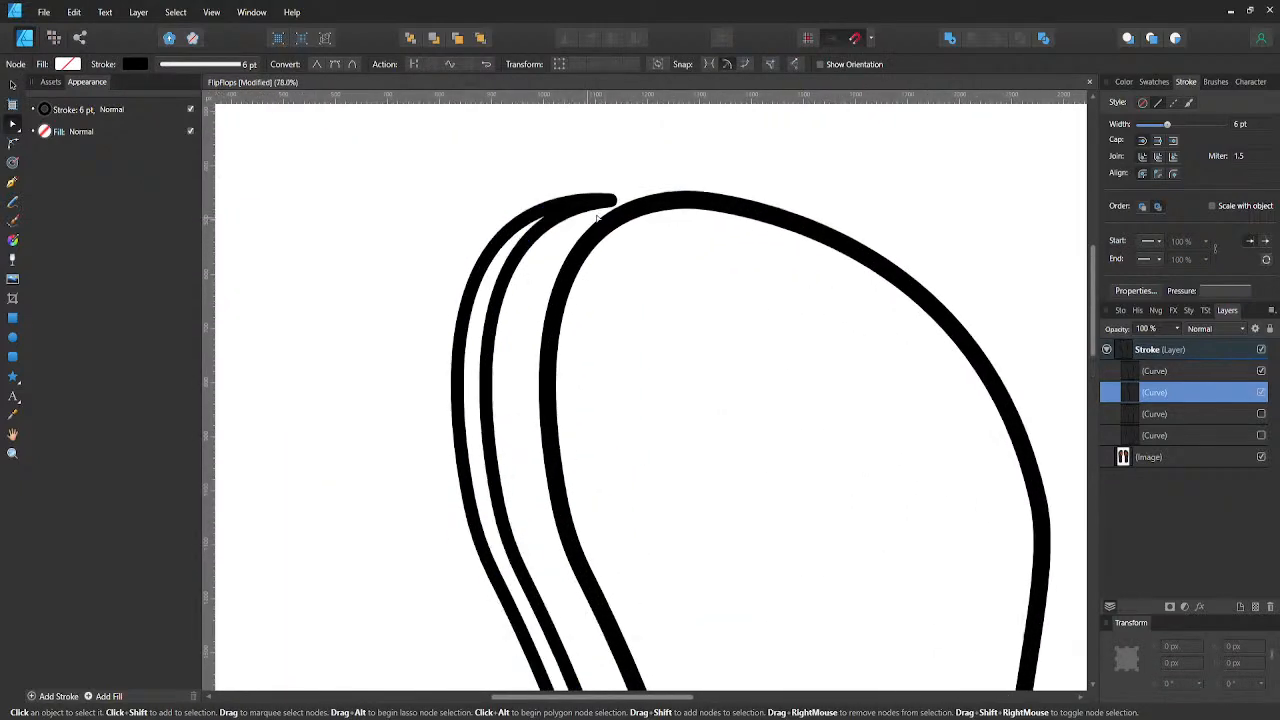
{"action": "left_click", "coordinate": [601, 205]}
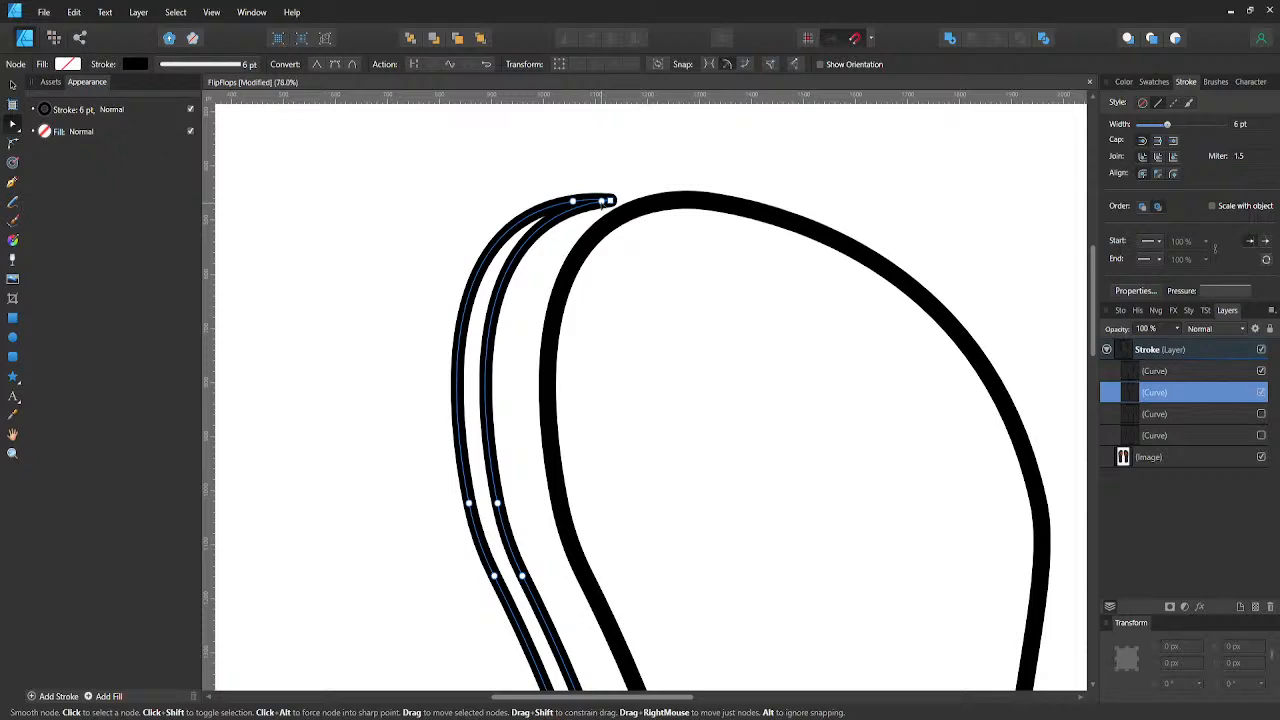
{"action": "left_click", "coordinate": [603, 201]}
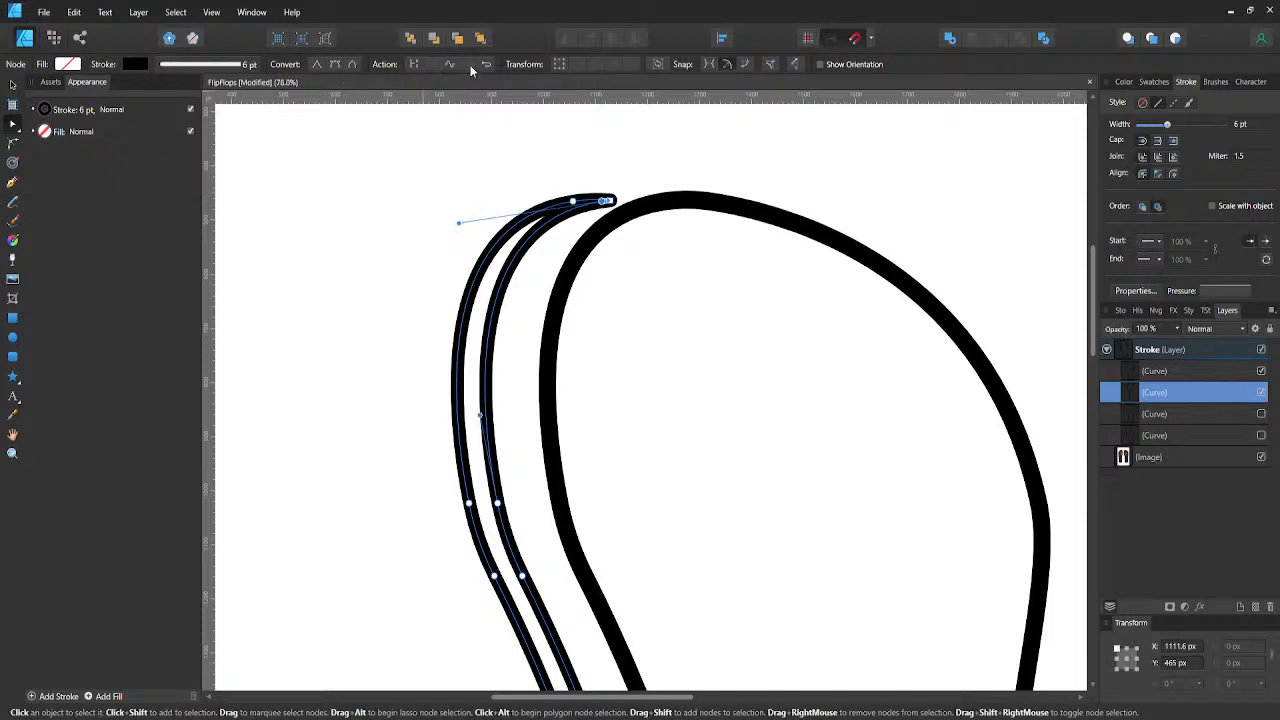
{"action": "scroll", "coordinate": [586, 214], "scroll_direction": "down", "scroll_amount": 5}
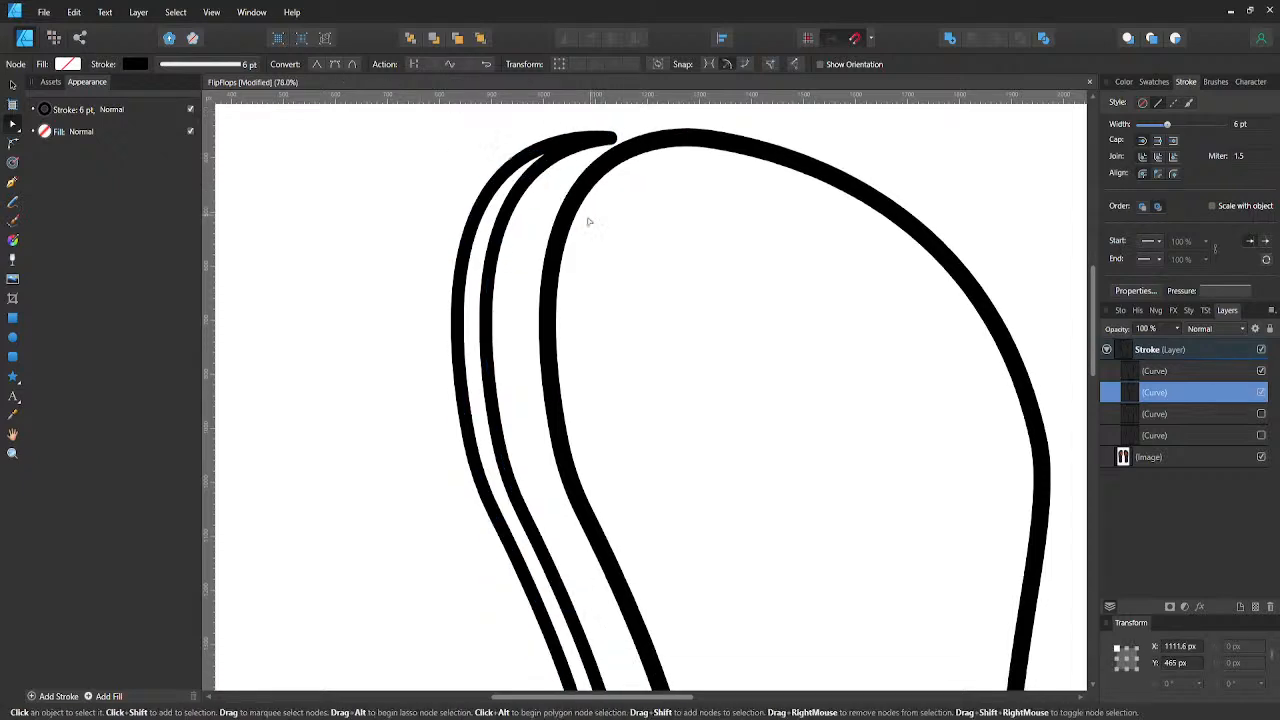
- Break the crescent's inner edge at its waist node and delete the inner line's nodes from there down around the heel
{"action": "scroll", "coordinate": [581, 241], "scroll_direction": "down", "scroll_amount": 3}
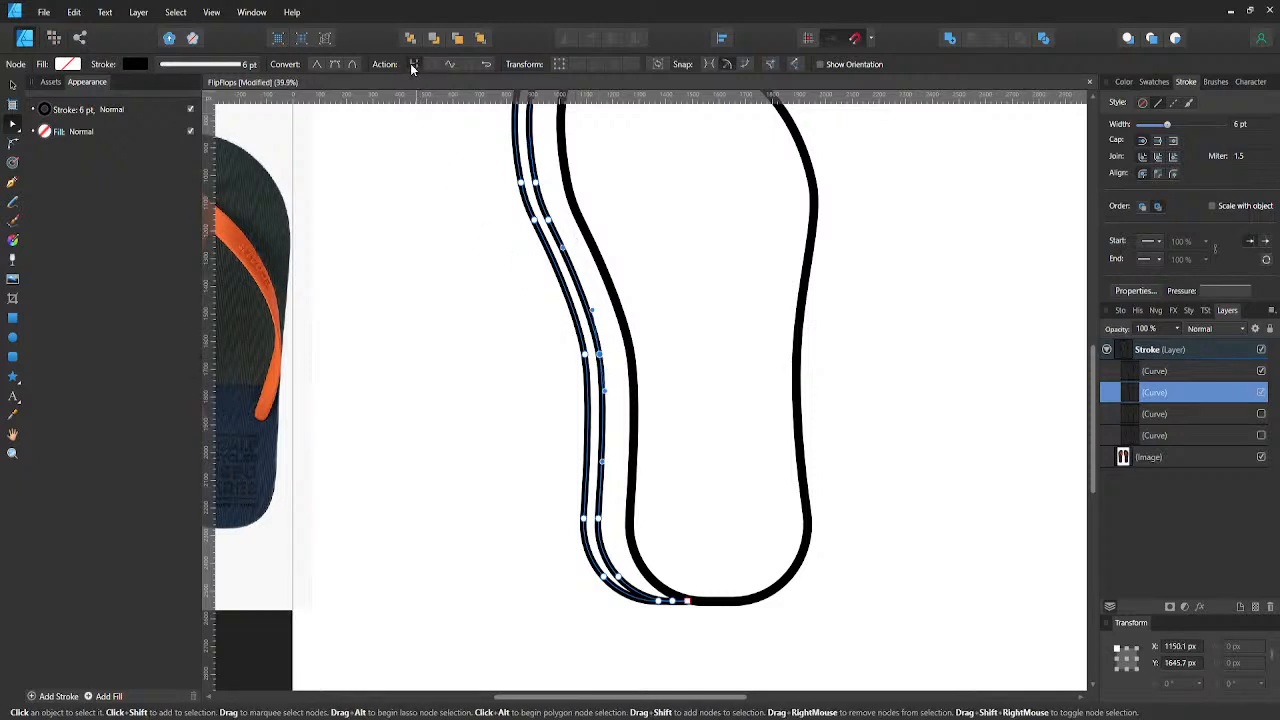
{"action": "left_click", "coordinate": [650, 347]}
{"action": "left_click", "coordinate": [602, 380]}
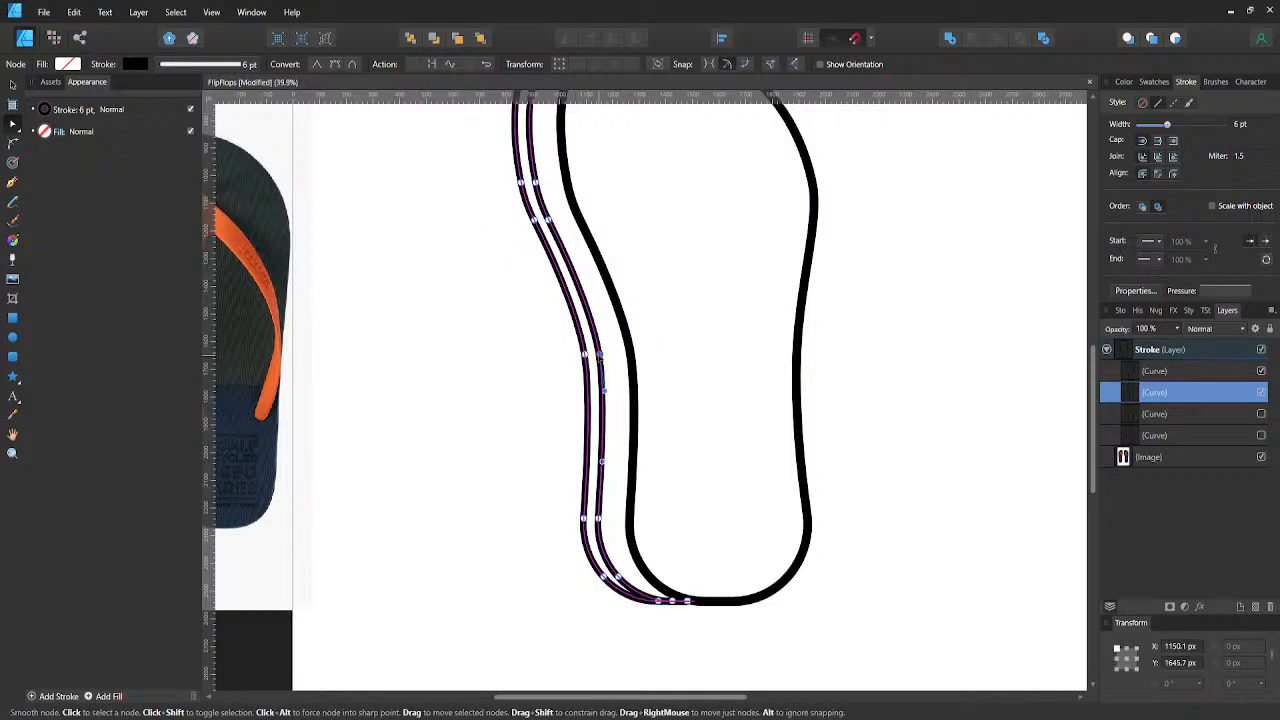
{"action": "key", "text": "Delete"}
{"action": "left_click", "coordinate": [598, 518]}
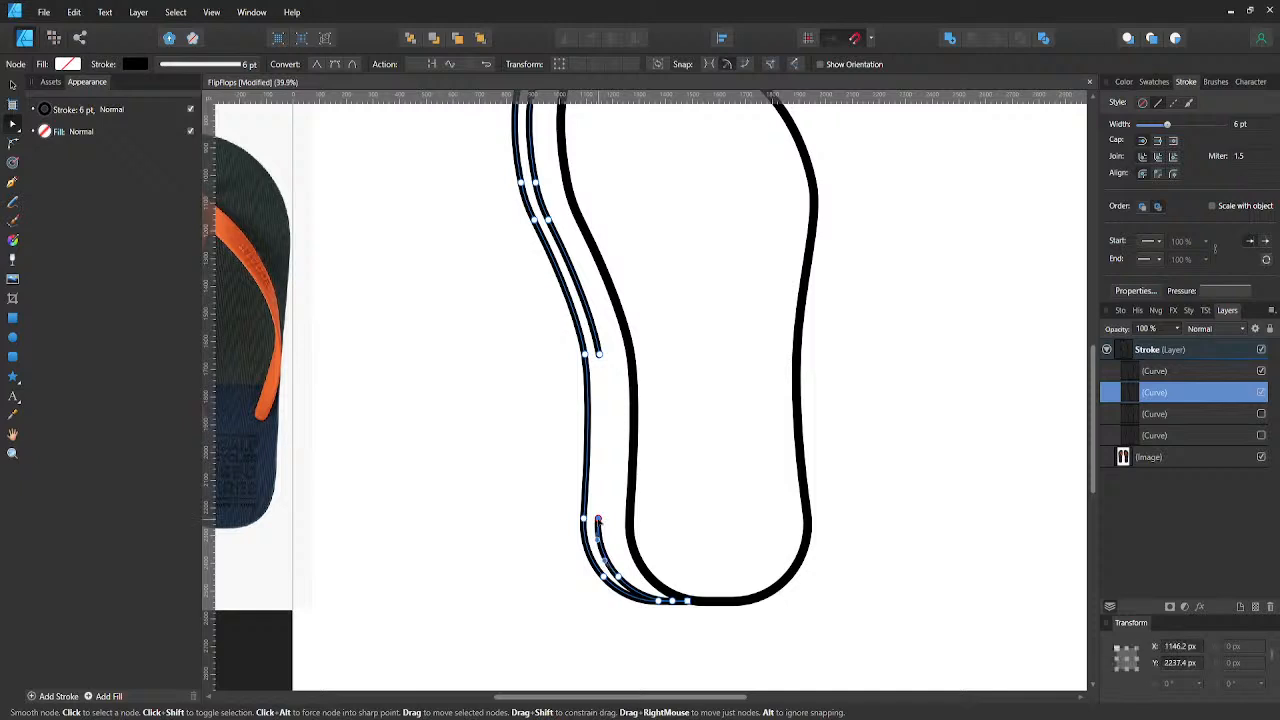
{"action": "key", "text": "Delete"}
{"action": "left_click", "coordinate": [616, 577]}
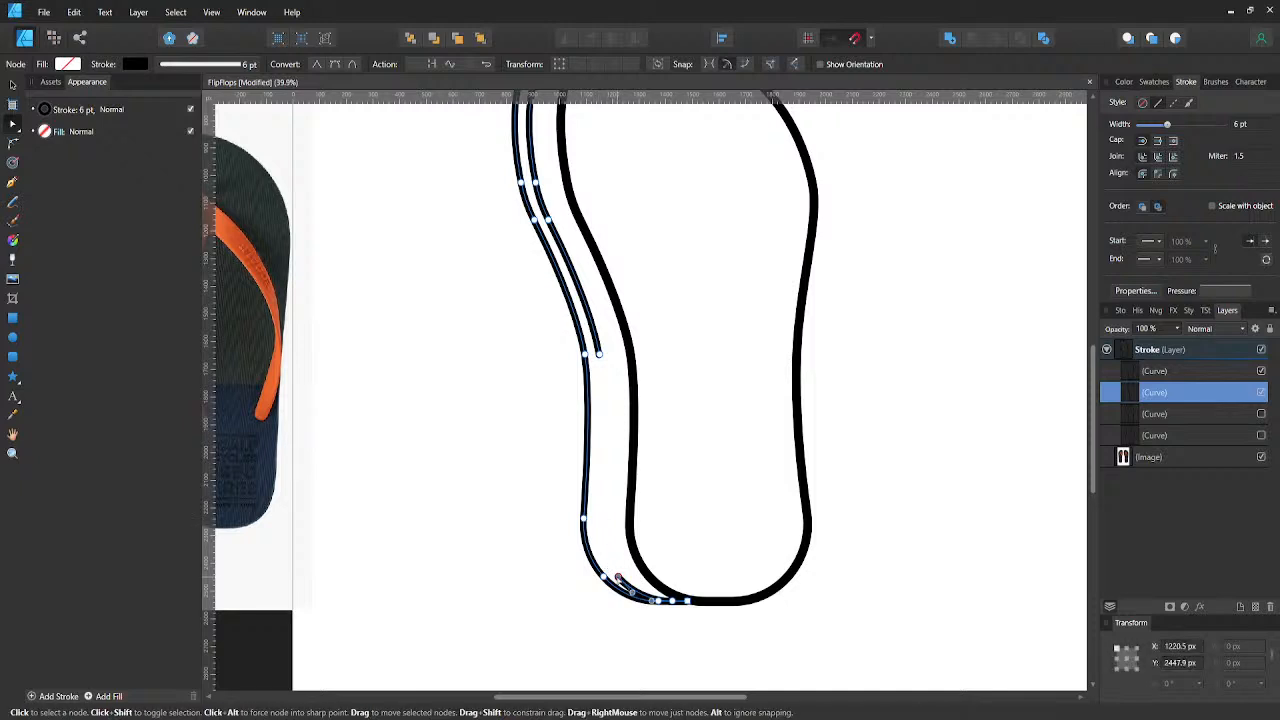
{"action": "key", "text": "Delete"}
- Delete the rest of the crescent's inner line up to the toe, keeping only the outer line
{"action": "scroll", "coordinate": [613, 509], "scroll_direction": "up", "scroll_amount": 3}
{"action": "left_click", "coordinate": [600, 417]}
{"action": "key", "text": "Delete"}
{"action": "scroll", "coordinate": [600, 420], "scroll_direction": "up", "scroll_amount": 3}
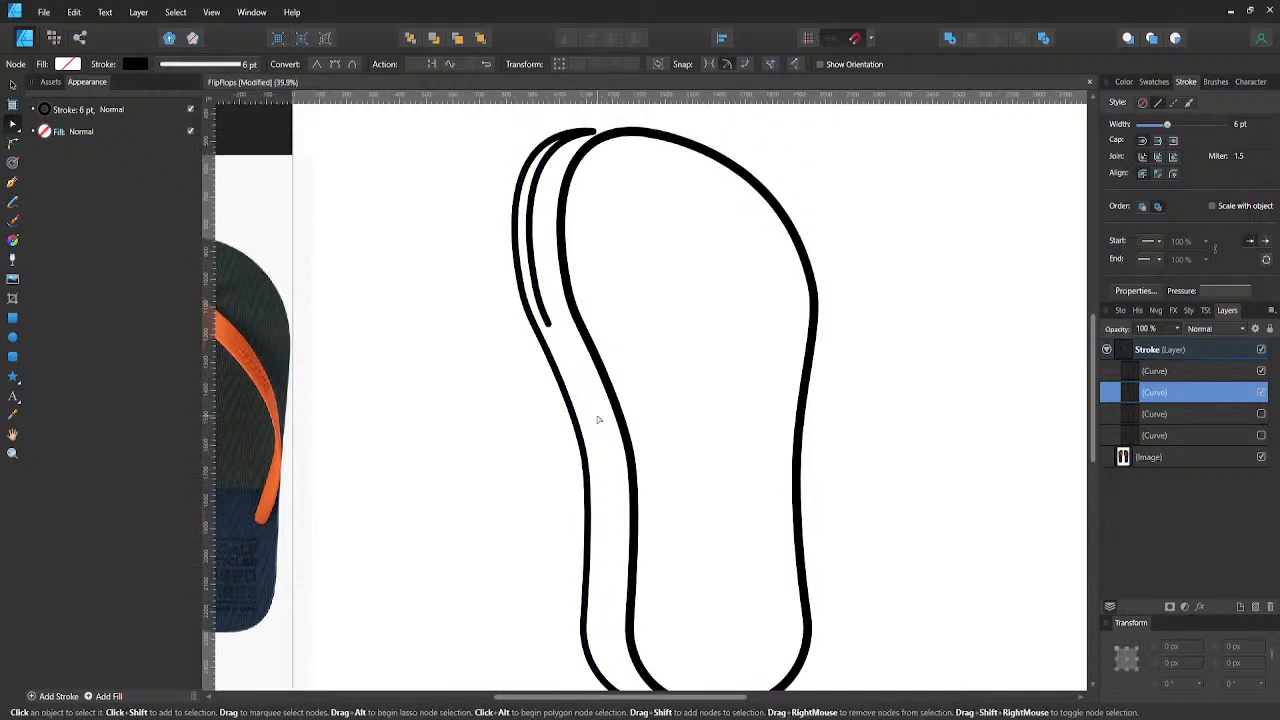
{"action": "left_click", "coordinate": [547, 346]}
{"action": "key", "text": "Delete"}
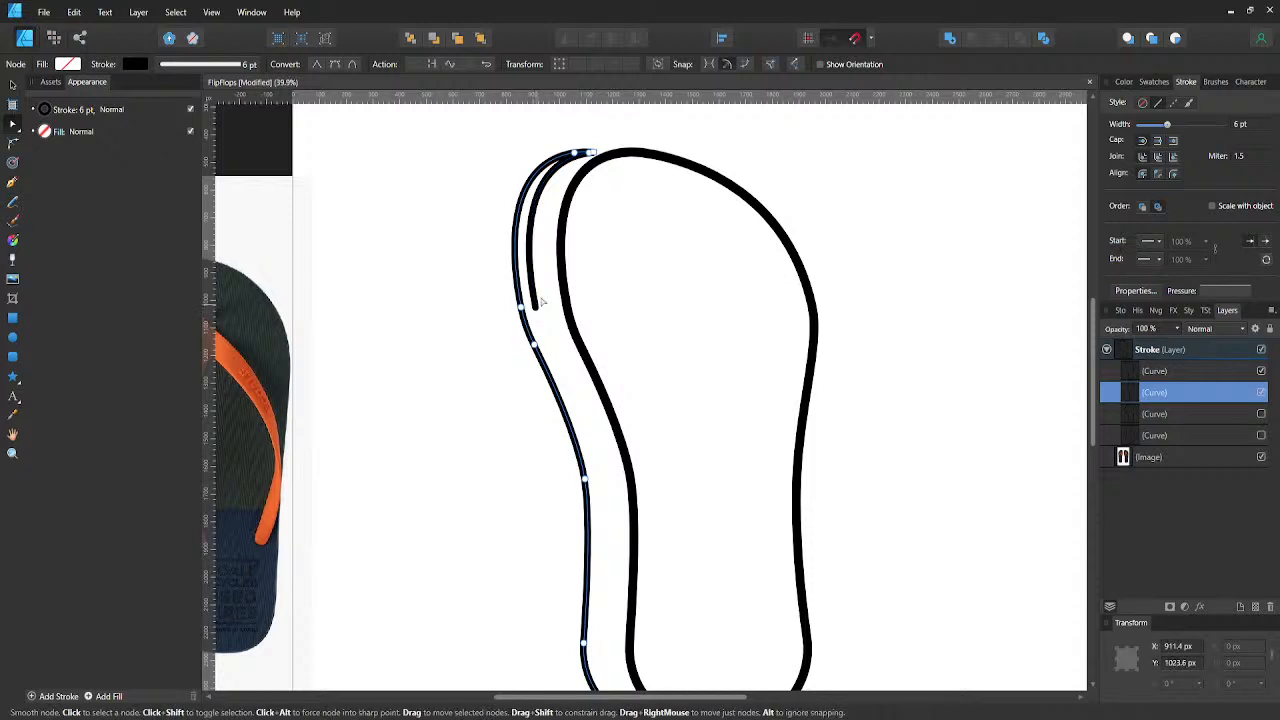
- Move the remaining outer line right to about X 961 px, just outside the full outline's left edge, and save the document
{"action": "key", "text": "v"}
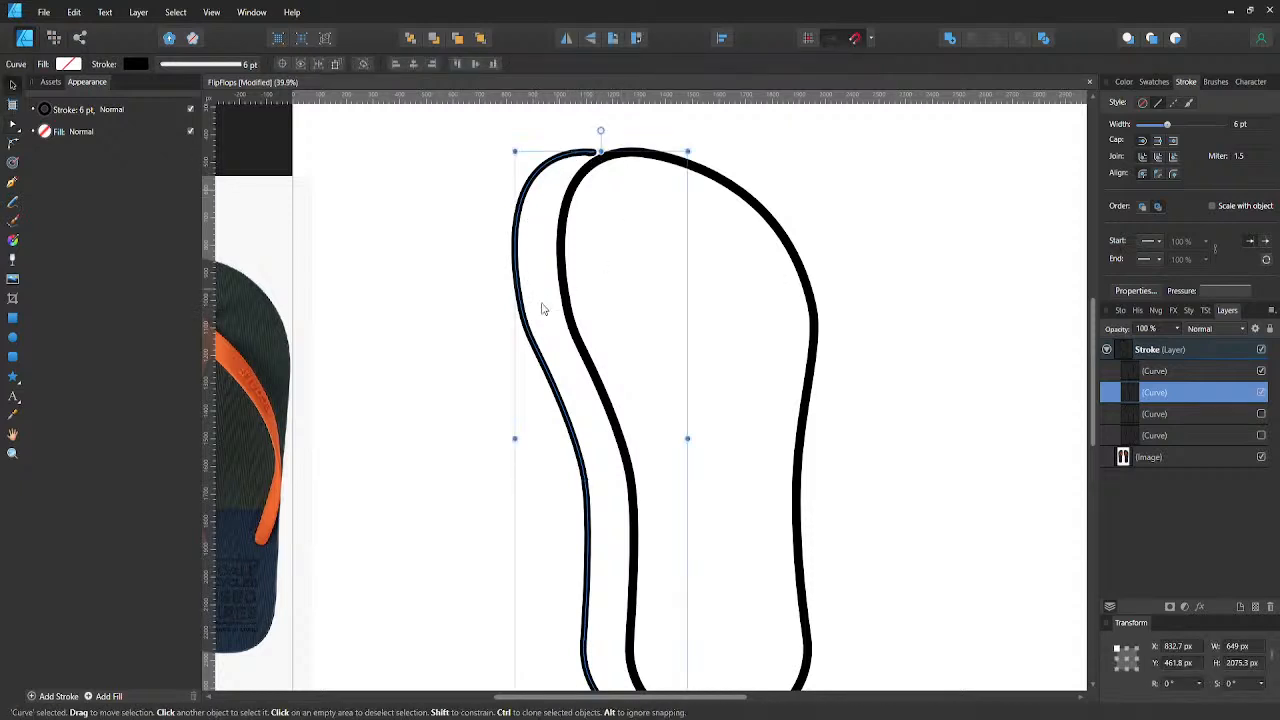
{"action": "left_click_drag", "start_coordinate": [540, 357], "coordinate": [575, 349]}
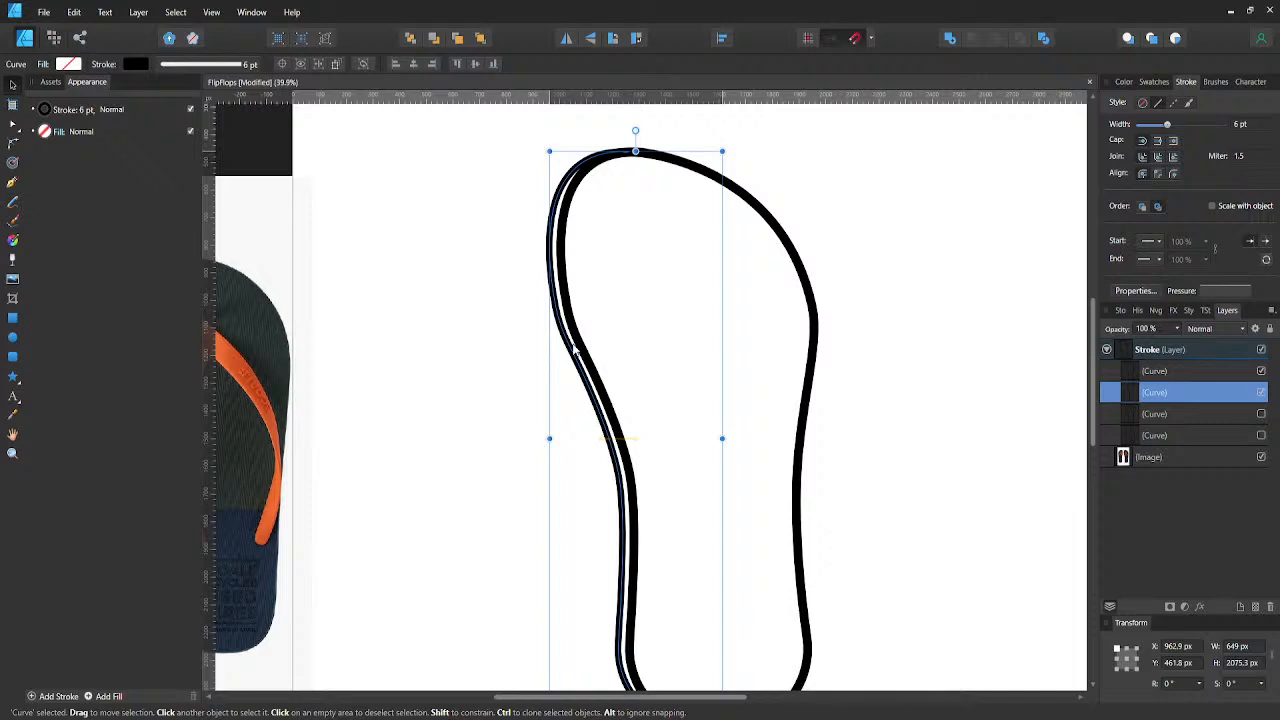
{"action": "left_click", "coordinate": [520, 366]}
{"action": "scroll", "coordinate": [592, 346], "scroll_direction": "down", "scroll_amount": 1}
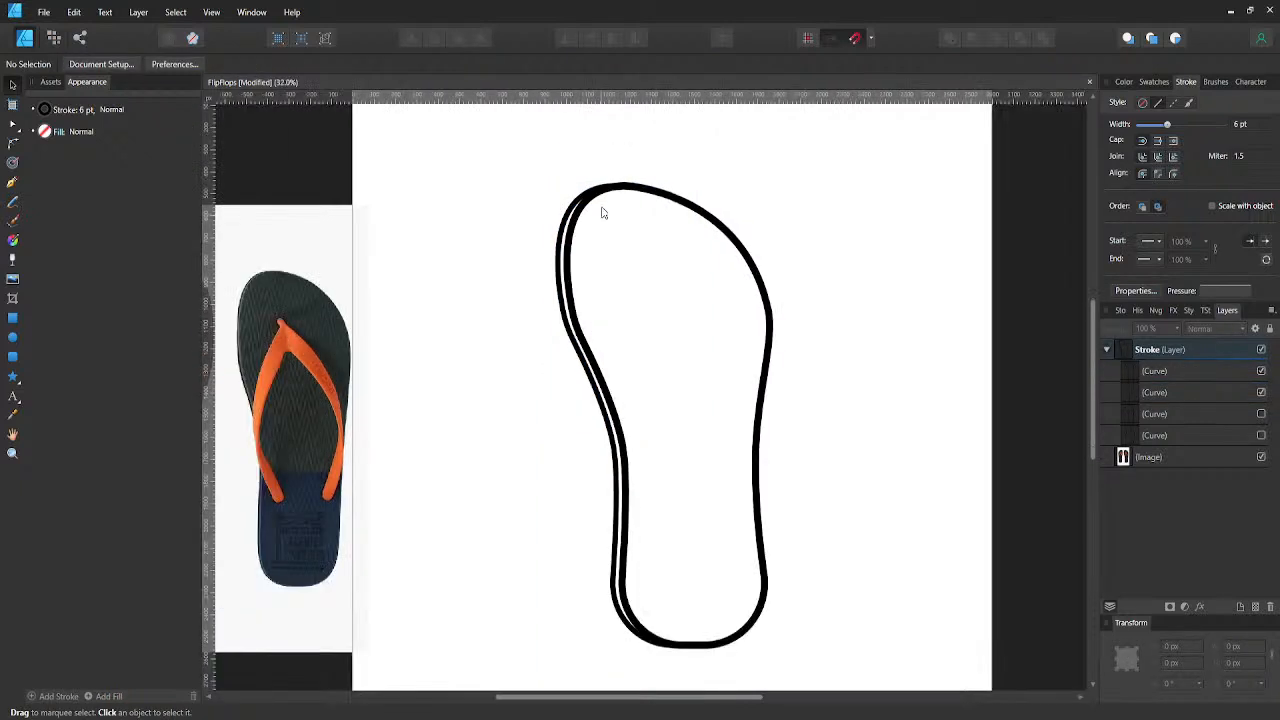
{"action": "left_click", "coordinate": [612, 445]}
{"action": "left_click_drag", "start_coordinate": [612, 445], "coordinate": [611, 446]}
{"action": "left_click", "coordinate": [522, 435]}
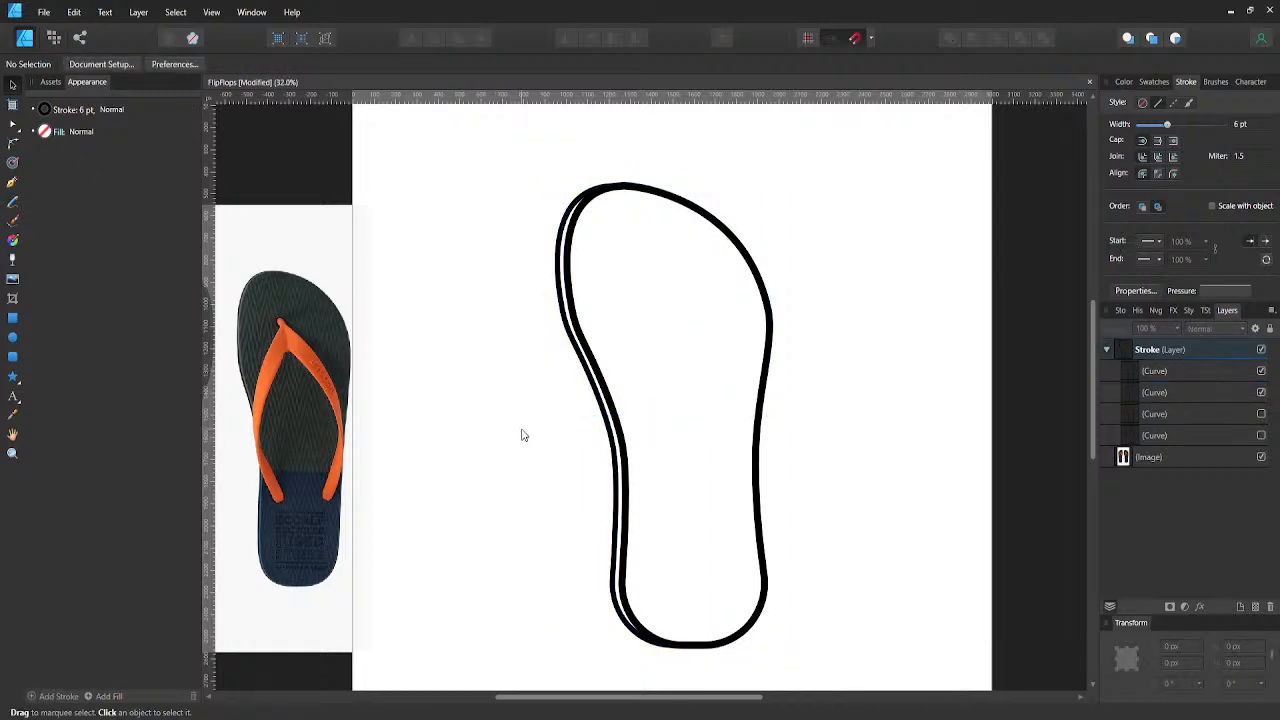
{"action": "scroll", "coordinate": [522, 435], "scroll_direction": "down", "scroll_amount": 1}
{"action": "scroll", "coordinate": [519, 410], "scroll_direction": "down", "scroll_amount": 1}
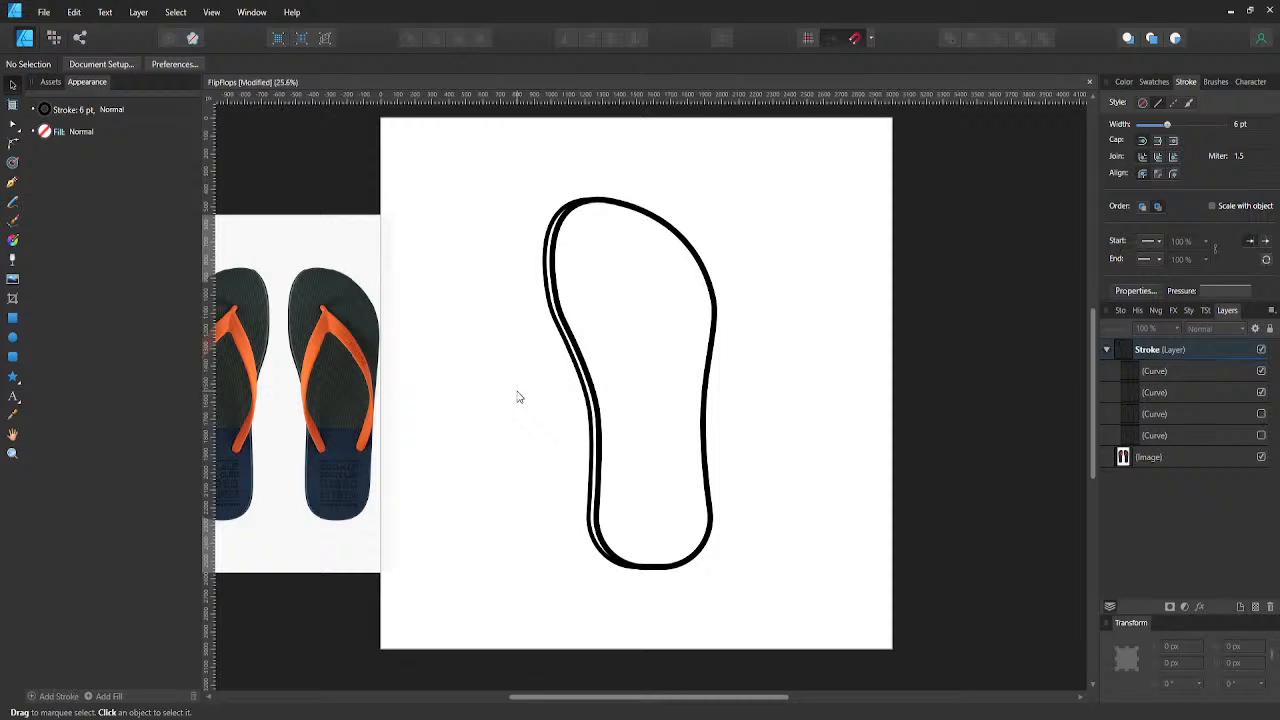
{"action": "key", "text": "ctrl+s"}
- Add a midpoint to the full outline's stroke pressure curve, try lowering both ends, and undo that lowering
{"action": "left_click", "coordinate": [1152, 371]}
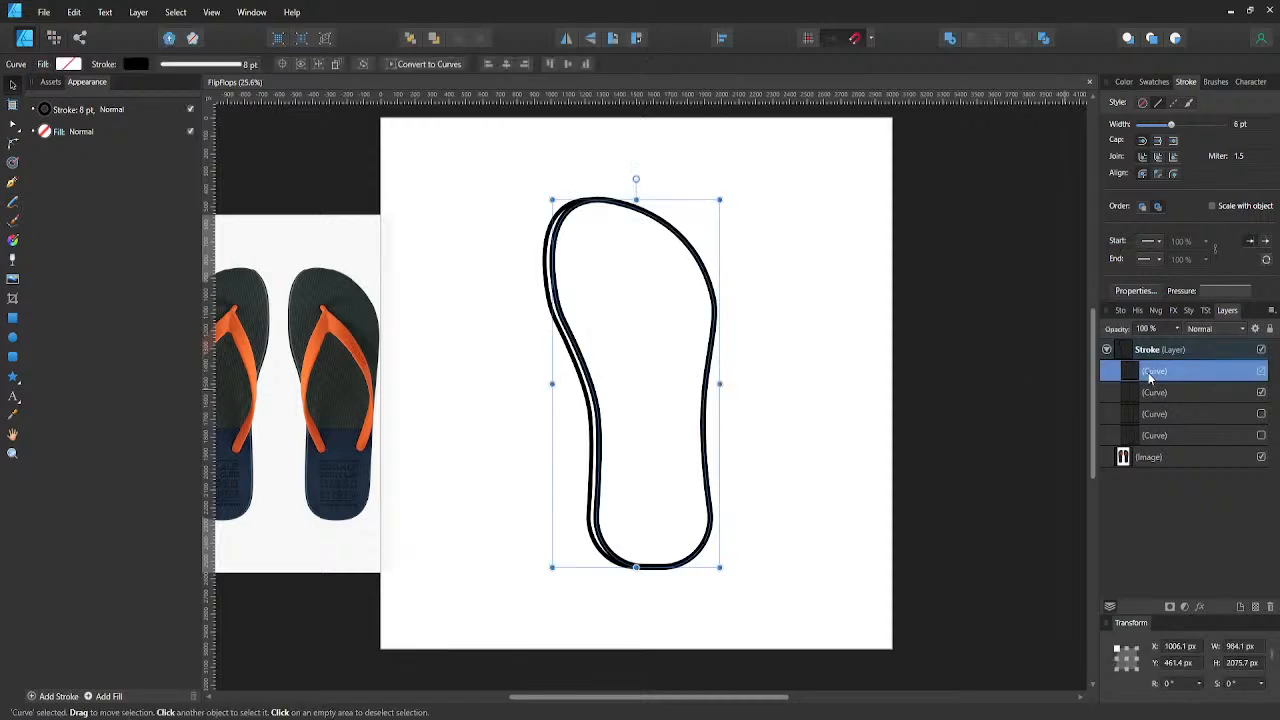
{"action": "left_click", "coordinate": [1220, 291]}
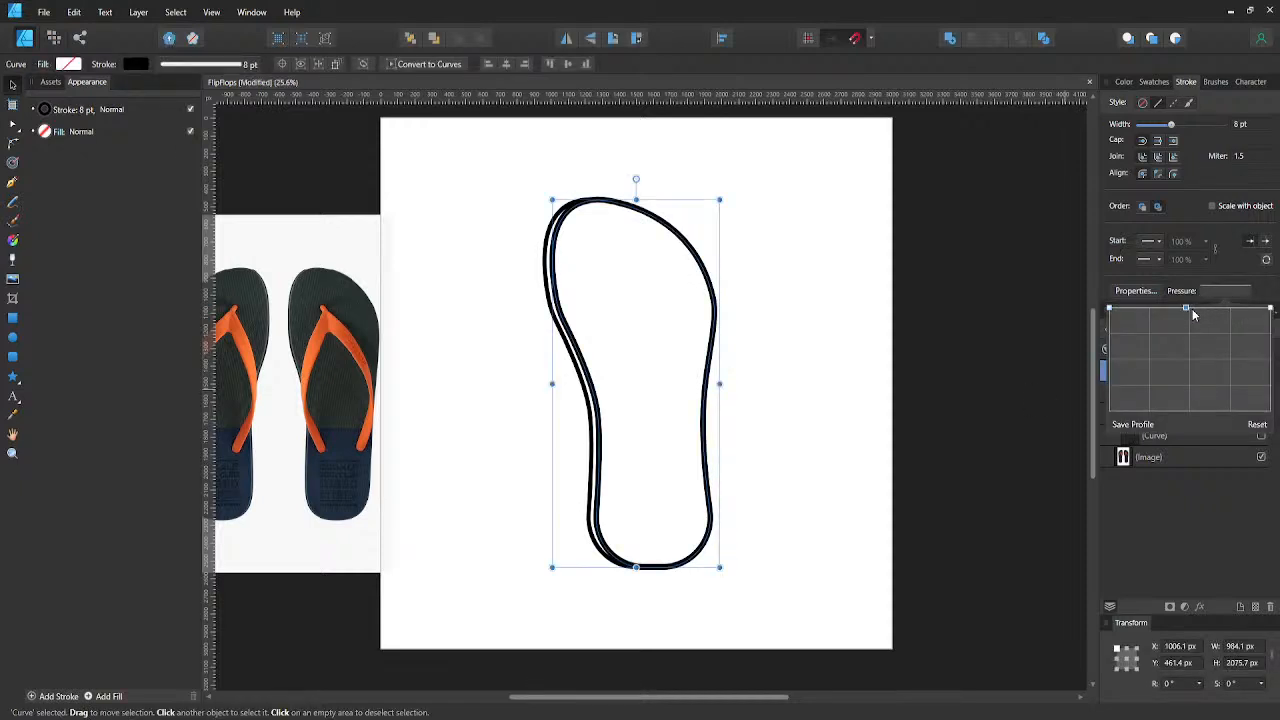
{"action": "left_click", "coordinate": [1191, 309]}
{"action": "mouse_move", "coordinate": [1191, 309]}
{"action": "left_mouse_down"}
{"action": "mouse_move", "coordinate": [1188, 335]}
{"action": "mouse_move", "coordinate": [1192, 308]}
{"action": "left_mouse_up"}
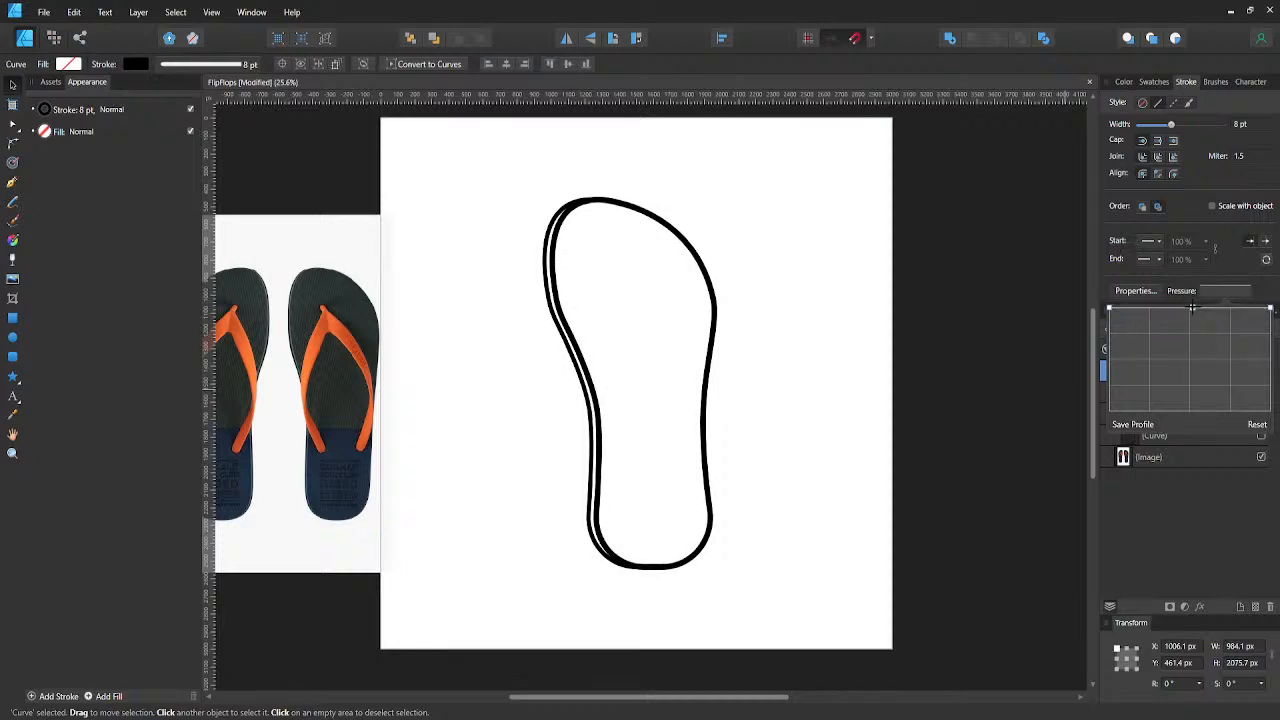
{"action": "mouse_move", "coordinate": [1110, 316]}
{"action": "left_mouse_down"}
{"action": "mouse_move", "coordinate": [1122, 344]}
{"action": "mouse_move", "coordinate": [1110, 356]}
{"action": "mouse_move", "coordinate": [1127, 360]}
{"action": "left_mouse_up"}
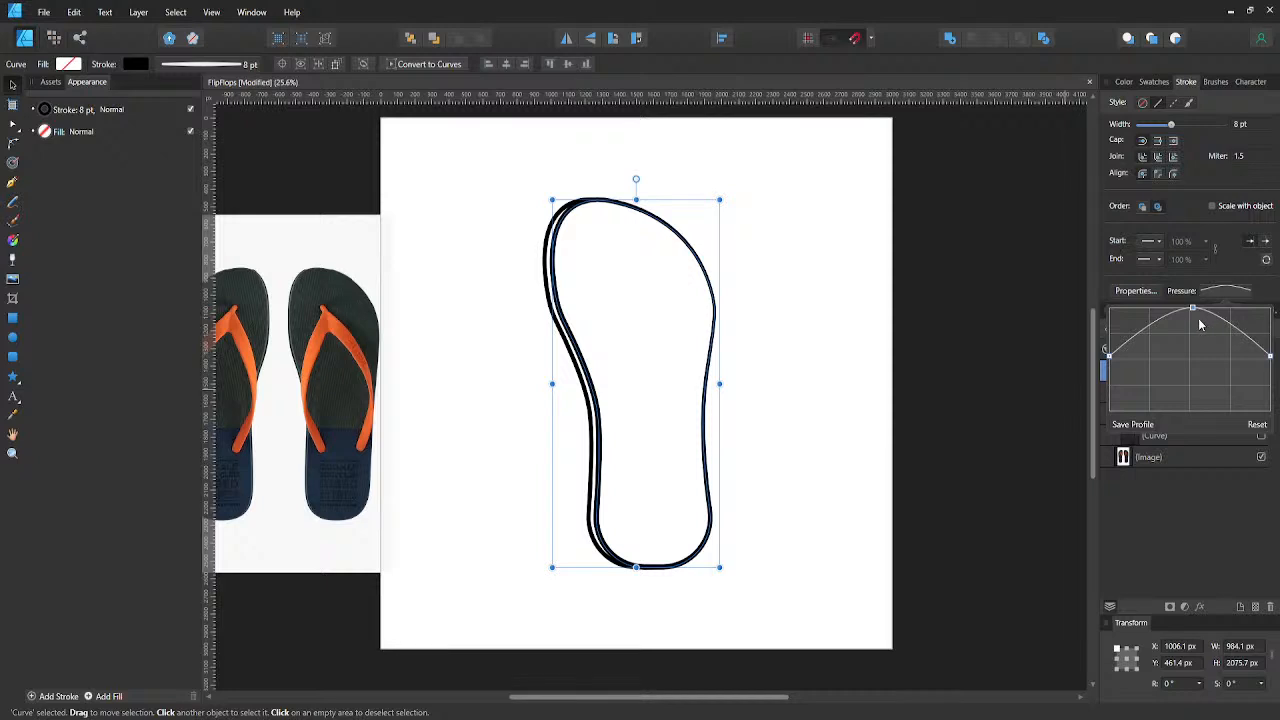
{"action": "key", "text": "ctrl+z"}
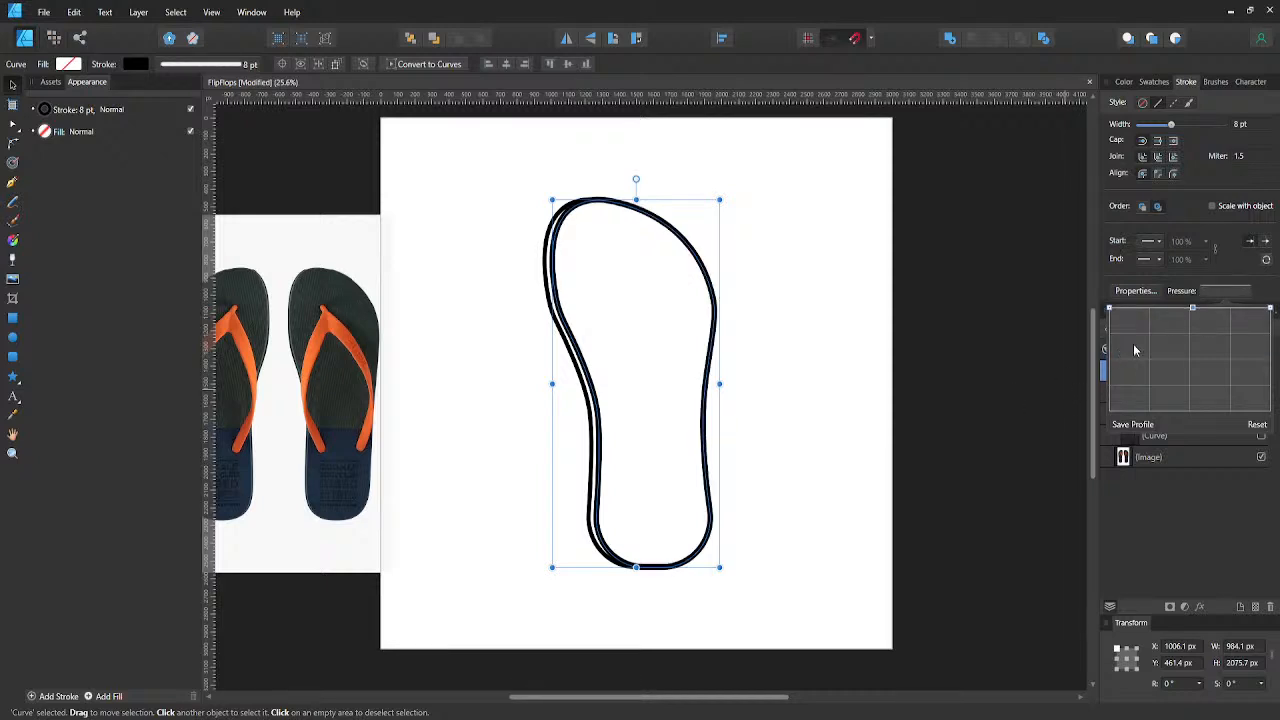
- Add a point about three quarters along the full outline's pressure curve and hide the side-edge line
{"action": "left_click_drag", "start_coordinate": [1233, 315], "coordinate": [1237, 364]}
{"action": "left_click", "coordinate": [893, 402]}
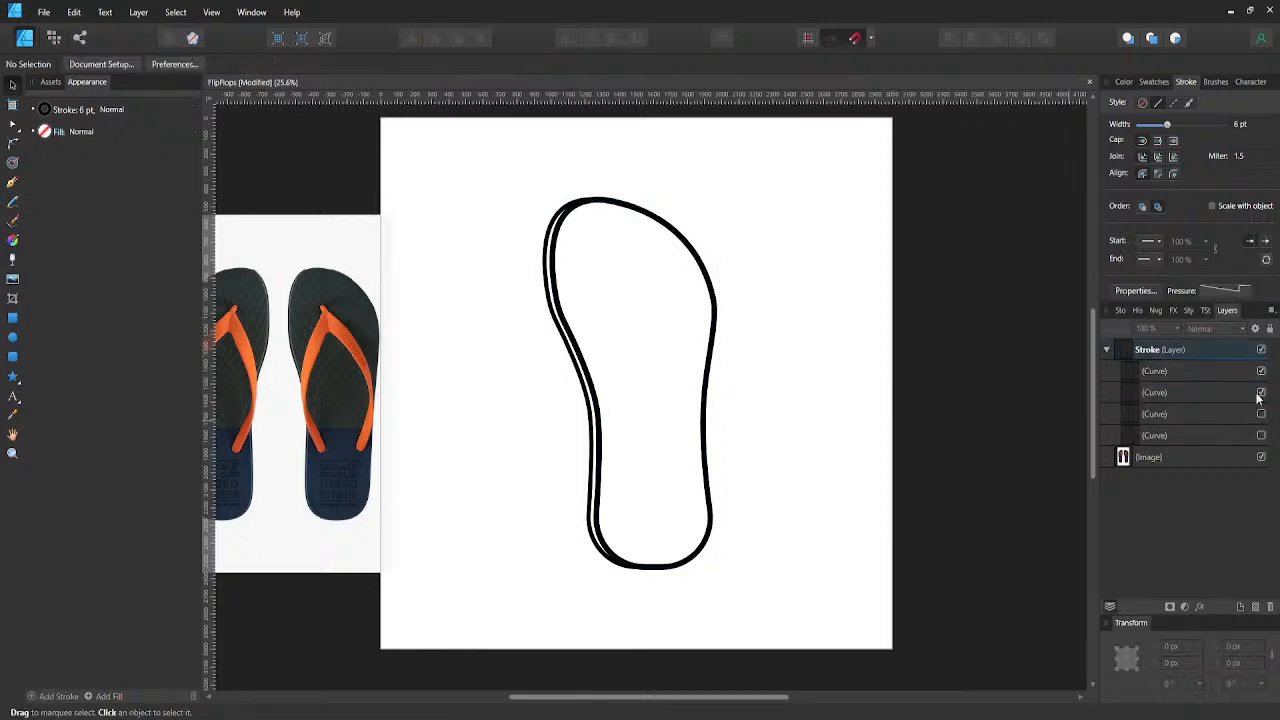
{"action": "left_click", "coordinate": [1260, 393]}
{"action": "left_click", "coordinate": [1225, 291]}
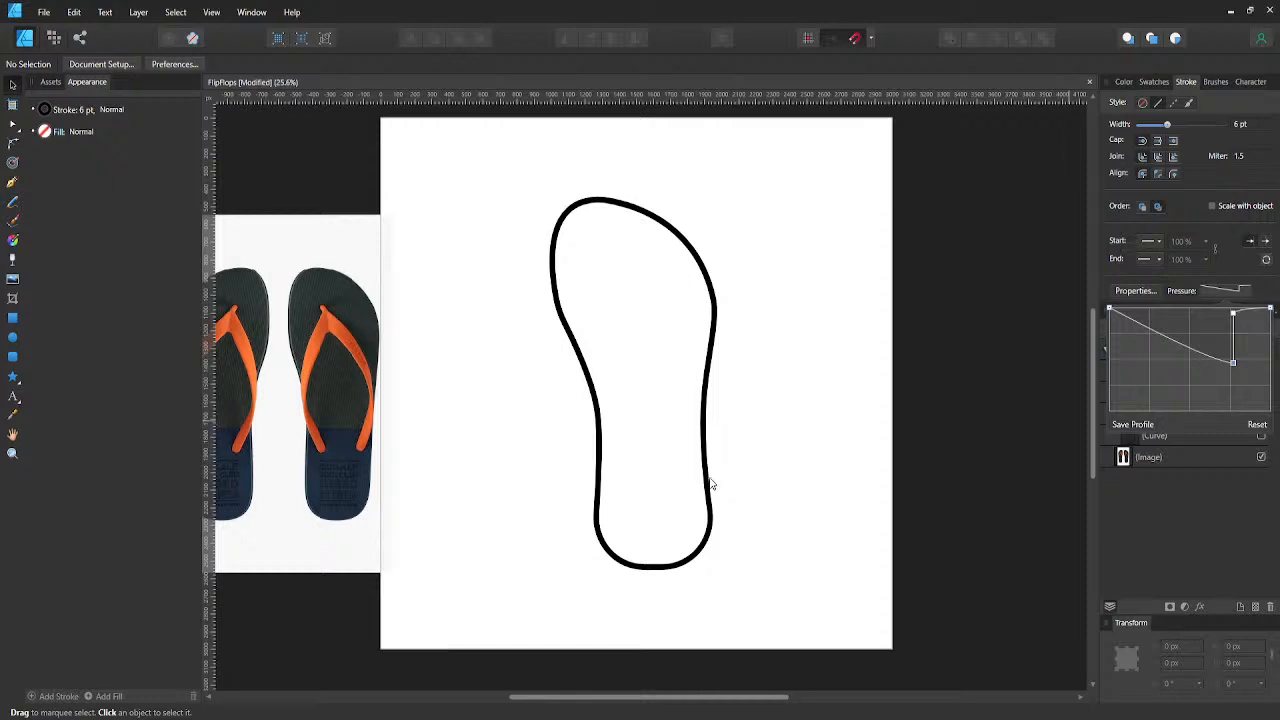
{"action": "left_click", "coordinate": [712, 484]}
{"action": "left_click", "coordinate": [1228, 290]}
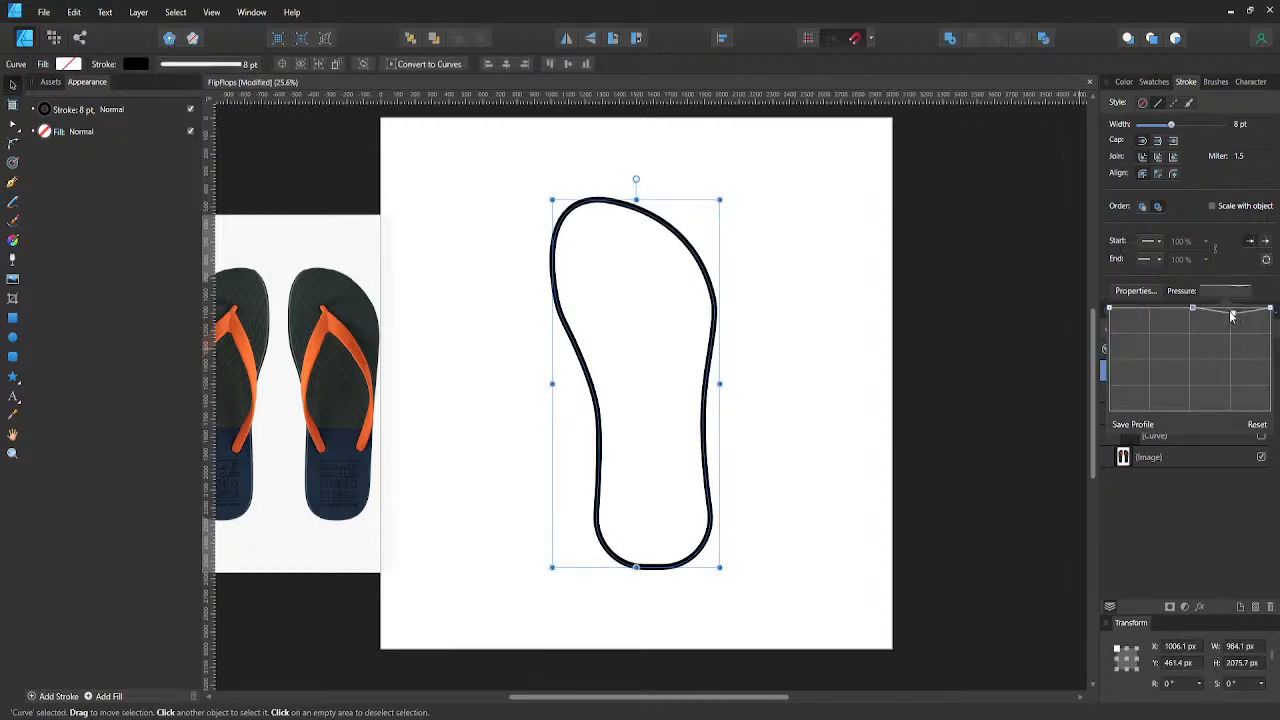
- Dip the full outline's pressure curve past its midpoint to thin the heel, saving it as a profile before softening the dip
{"action": "mouse_move", "coordinate": [1232, 316]}
{"action": "left_mouse_down"}
{"action": "mouse_move", "coordinate": [1234, 375]}
{"action": "mouse_move", "coordinate": [1220, 375]}
{"action": "mouse_move", "coordinate": [1187, 340]}
{"action": "mouse_move", "coordinate": [1190, 314]}
{"action": "left_mouse_up"}
{"action": "left_click", "coordinate": [1186, 353]}
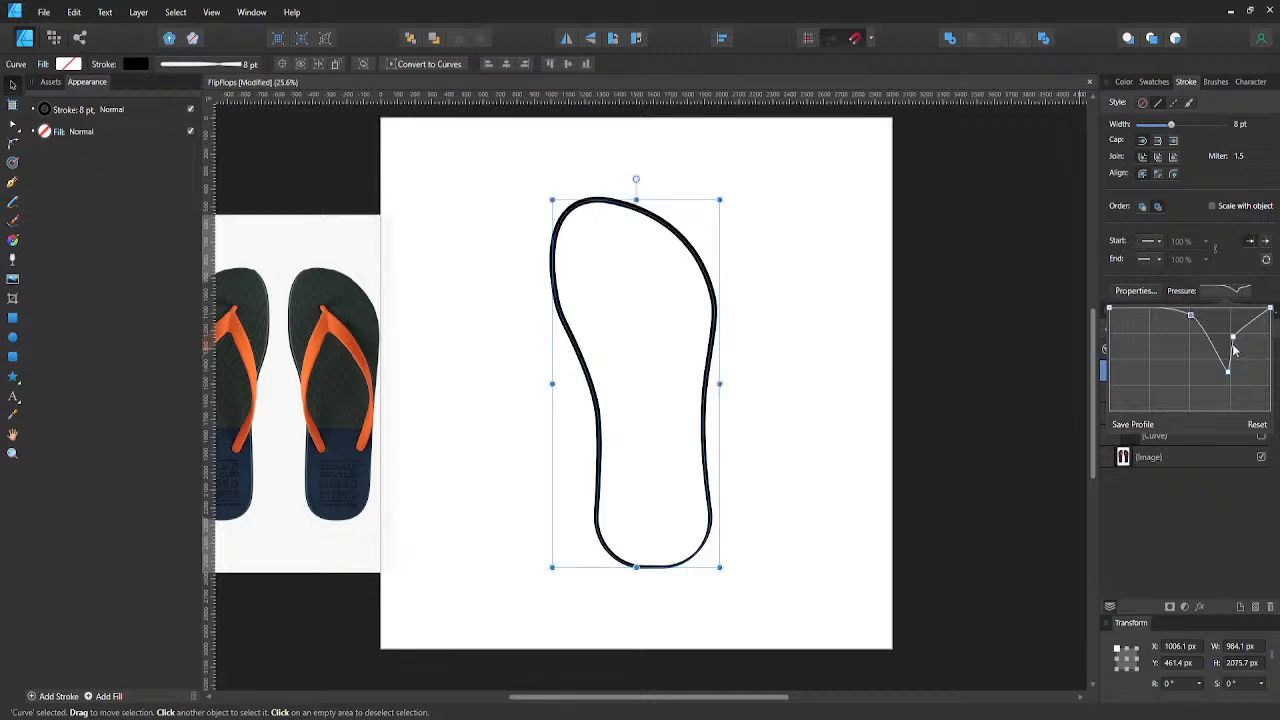
{"action": "mouse_move", "coordinate": [1227, 371]}
{"action": "left_mouse_down"}
{"action": "mouse_move", "coordinate": [1217, 374]}
{"action": "mouse_move", "coordinate": [1236, 340]}
{"action": "mouse_move", "coordinate": [1189, 320]}
{"action": "mouse_move", "coordinate": [1184, 334]}
{"action": "left_mouse_up"}
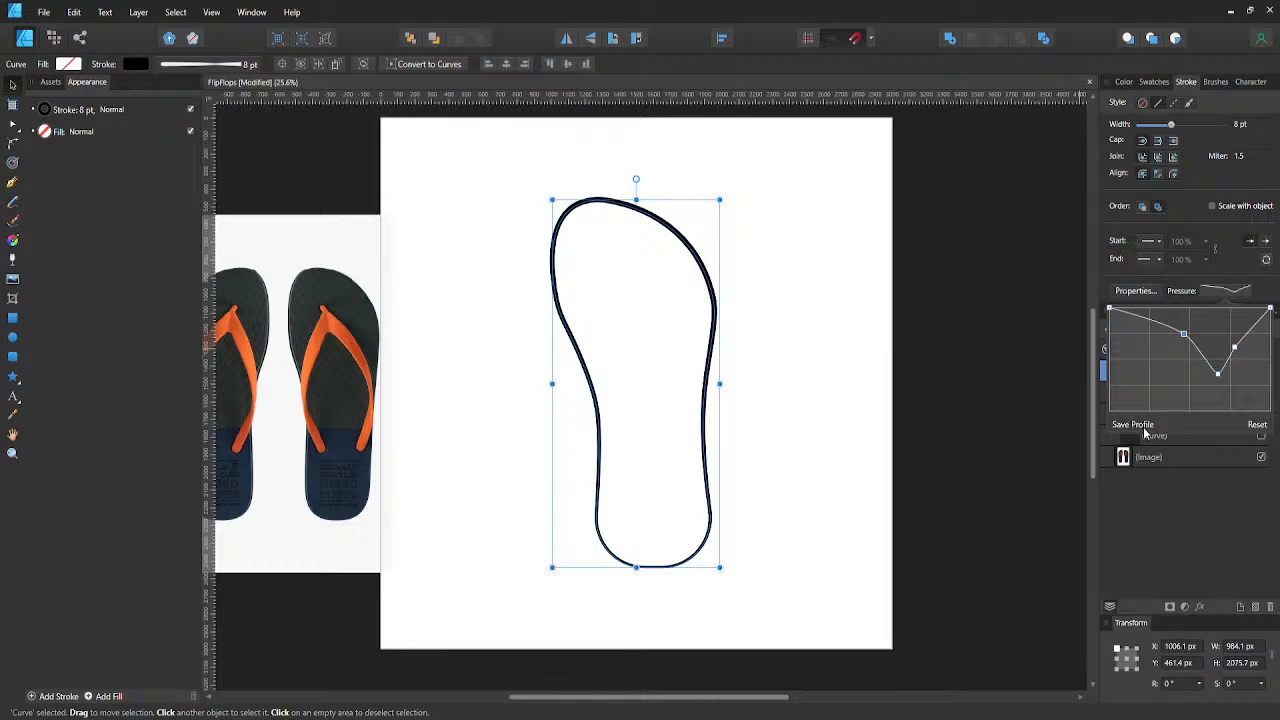
{"action": "left_click", "coordinate": [1145, 428]}
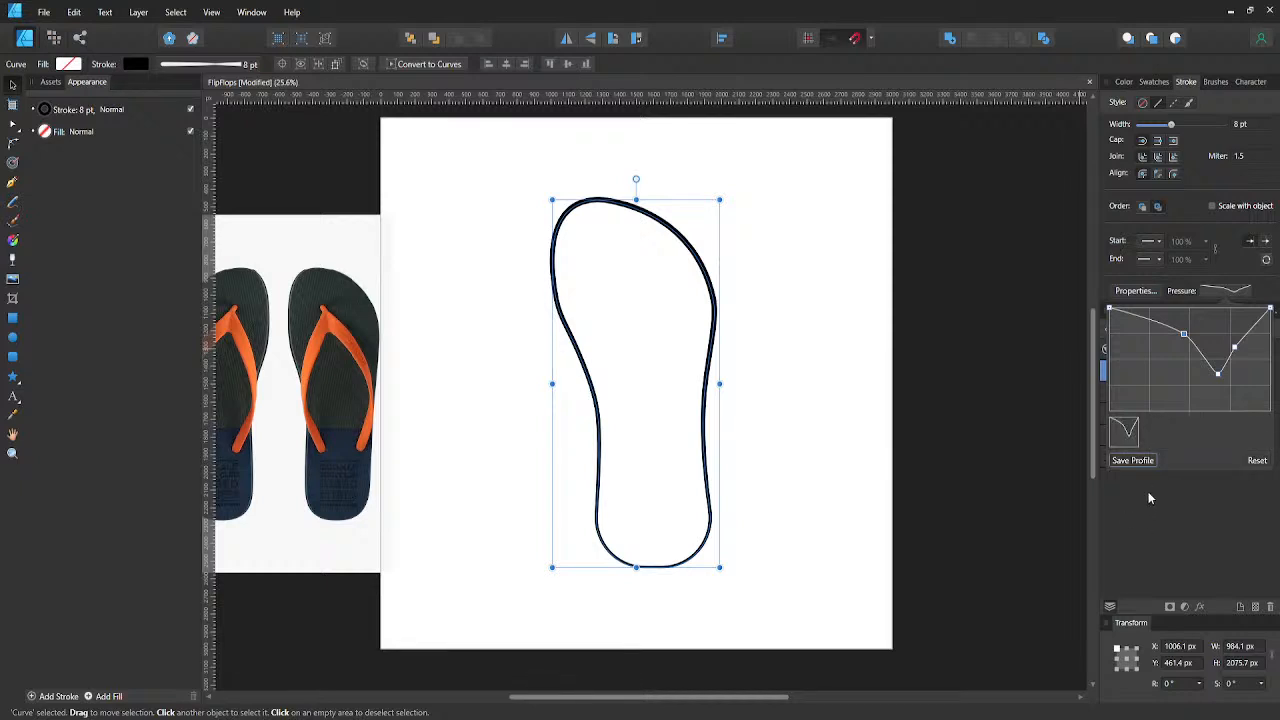
{"action": "left_click_drag", "start_coordinate": [1216, 371], "coordinate": [1209, 353]}
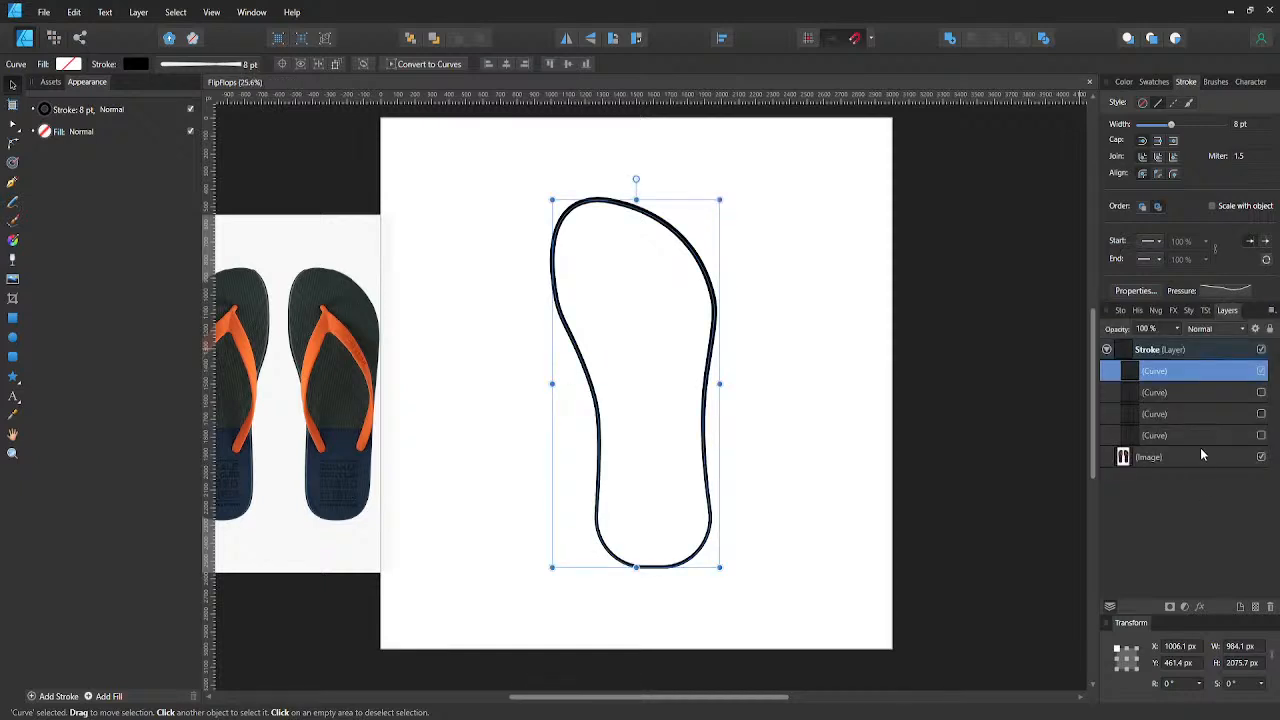
- Show the side-edge line again and lower the end of its pressure curve, adding a high point about three quarters along
{"action": "left_click", "coordinate": [1263, 394]}
{"action": "left_click", "coordinate": [1262, 393]}
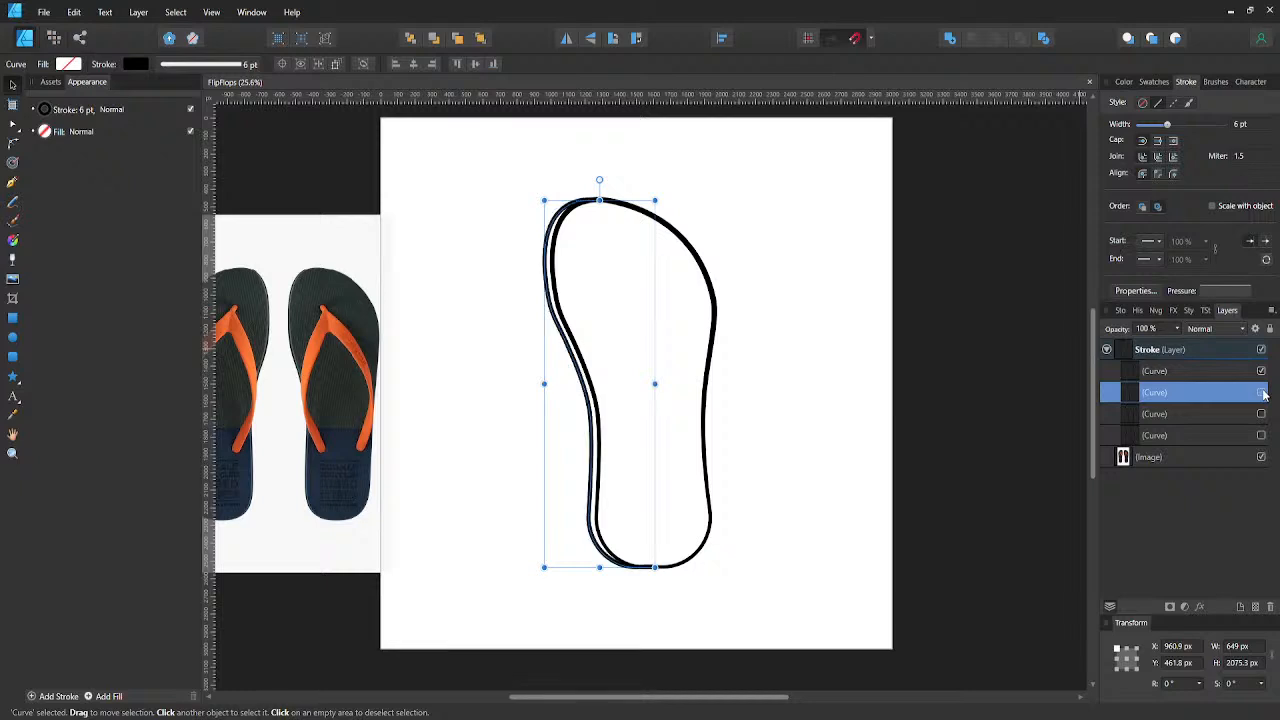
{"action": "left_click", "coordinate": [1235, 291]}
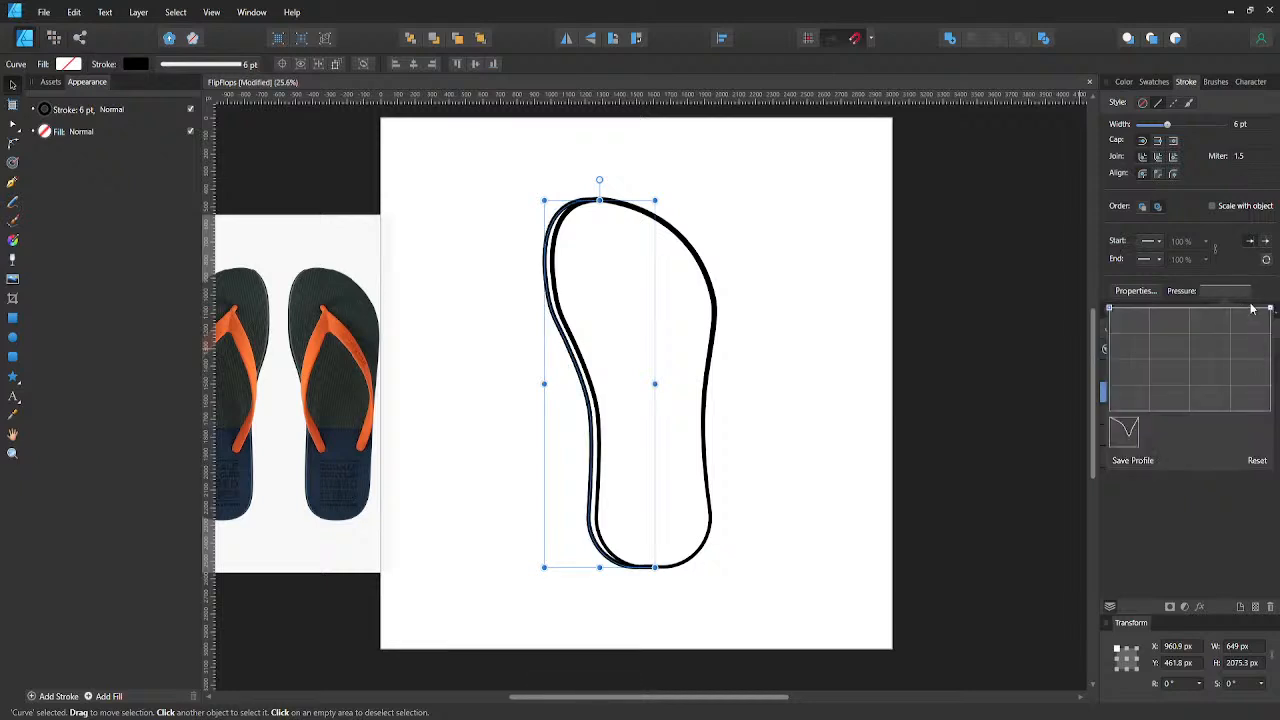
{"action": "left_click_drag", "start_coordinate": [1270, 307], "coordinate": [1278, 352]}
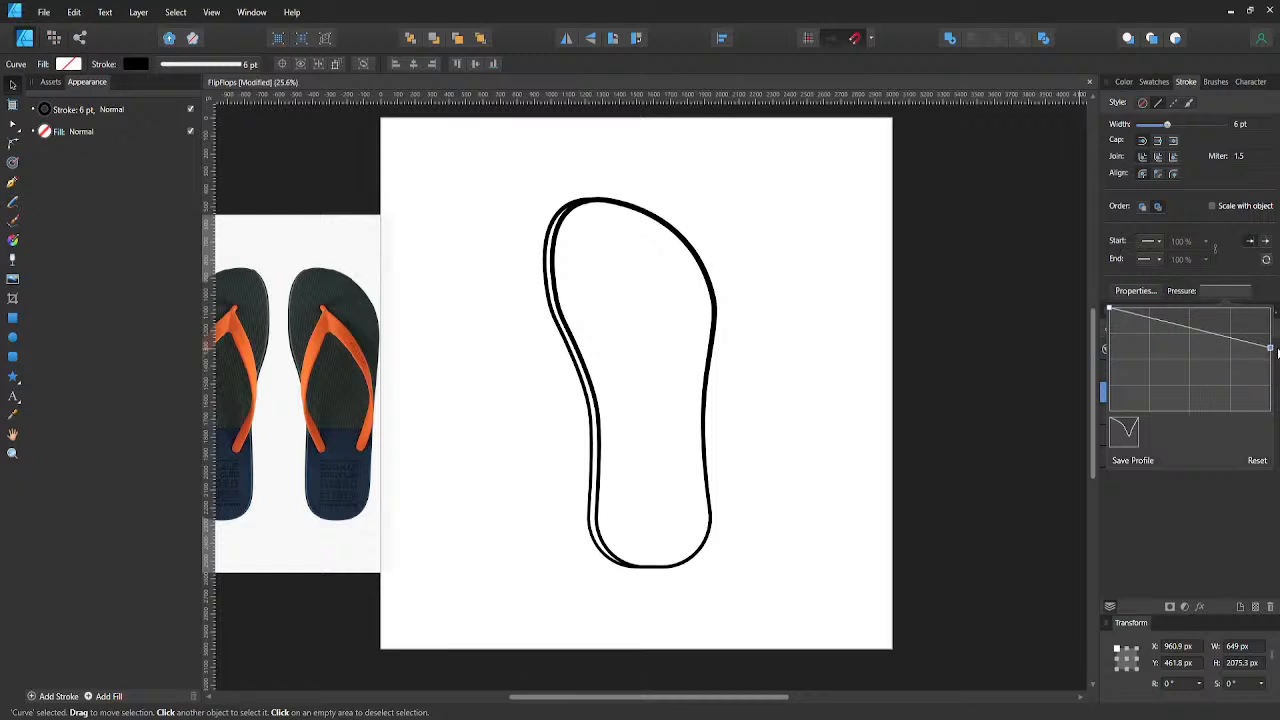
{"action": "left_click_drag", "start_coordinate": [1277, 352], "coordinate": [1229, 316]}
{"action": "left_click", "coordinate": [1231, 340]}
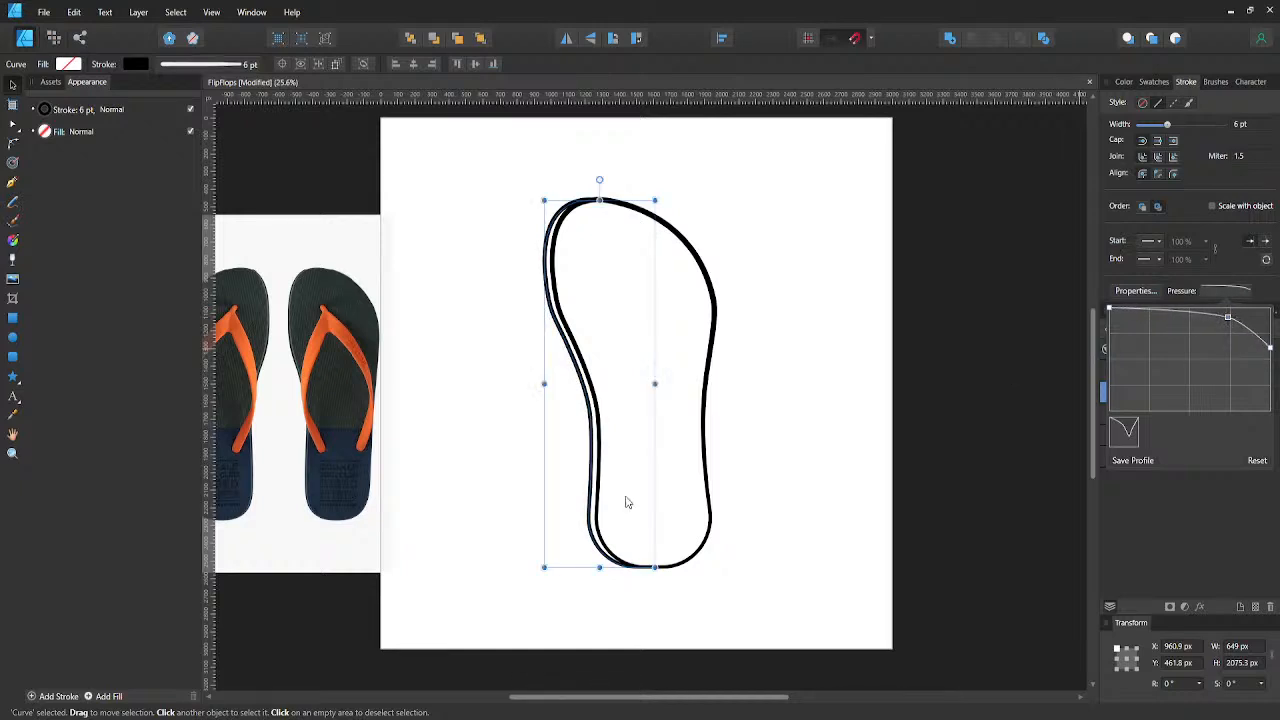
{"action": "left_click", "coordinate": [1147, 517]}
- Hide the full outline and lower the end of the side-edge line's stroke pressure curve further to thin its heel end
{"action": "left_click", "coordinate": [1261, 371]}
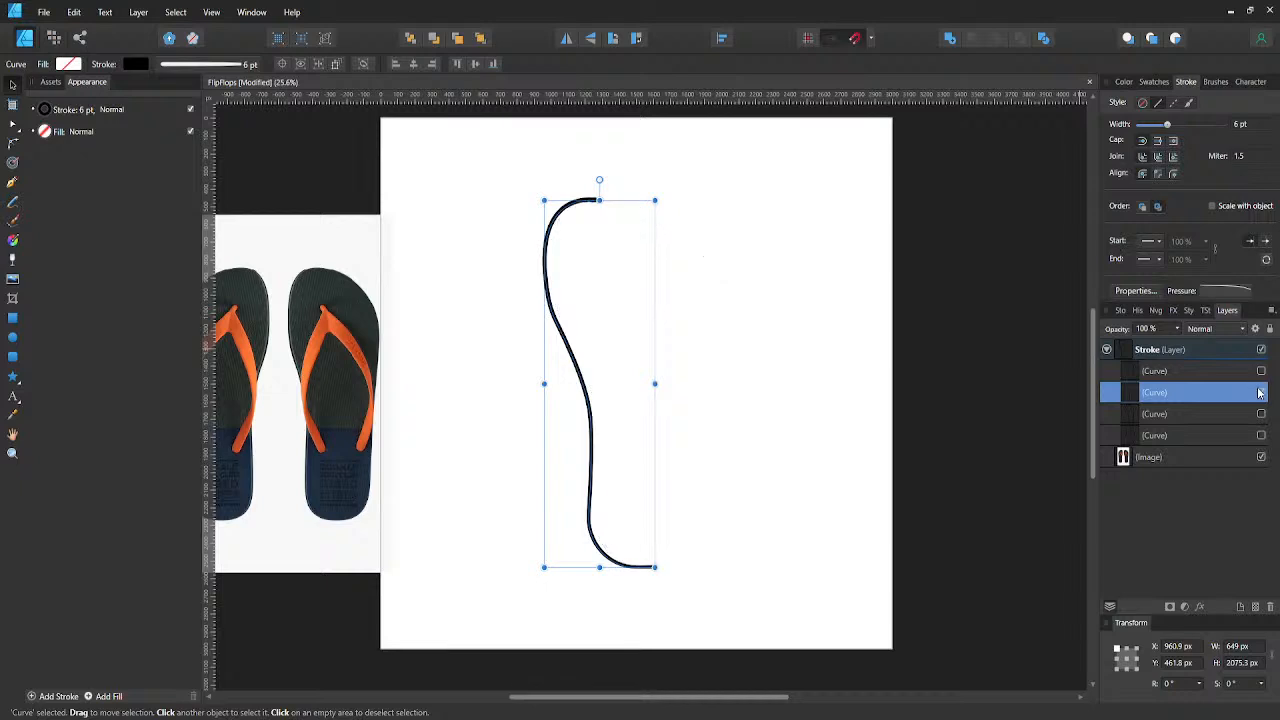
{"action": "left_click", "coordinate": [652, 584]}
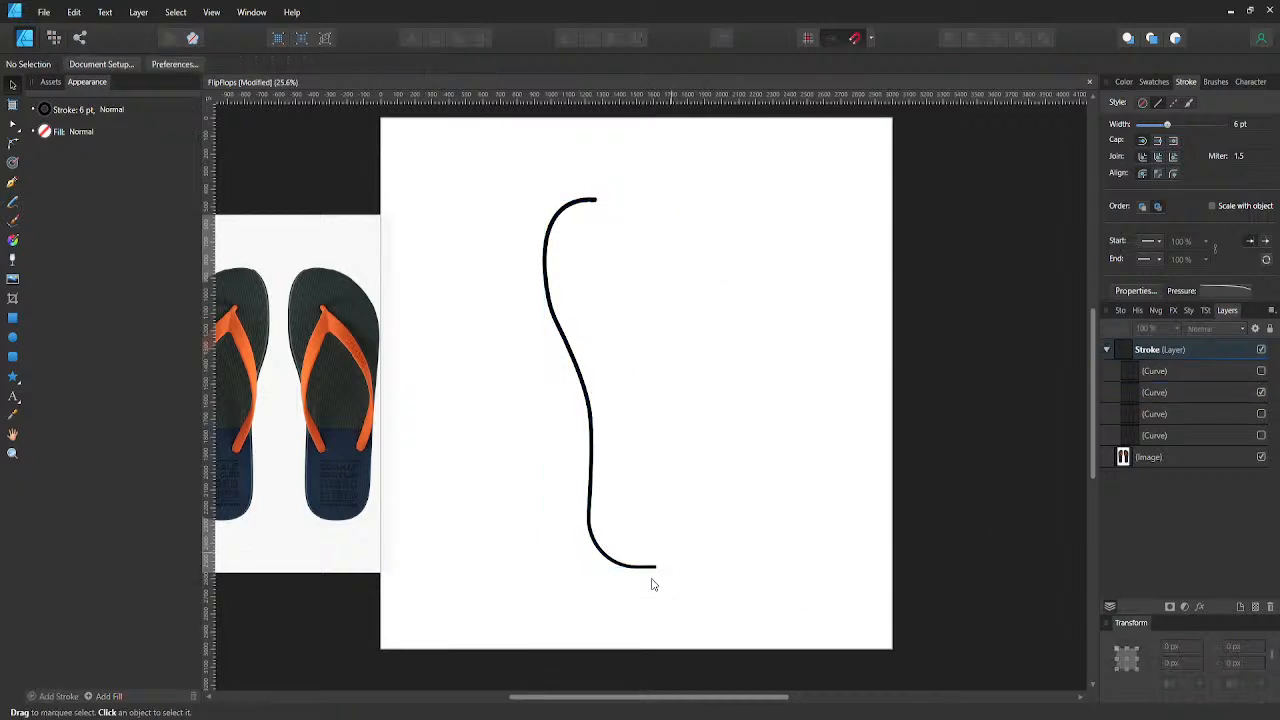
{"action": "left_click", "coordinate": [653, 569]}
{"action": "left_click", "coordinate": [1229, 293]}
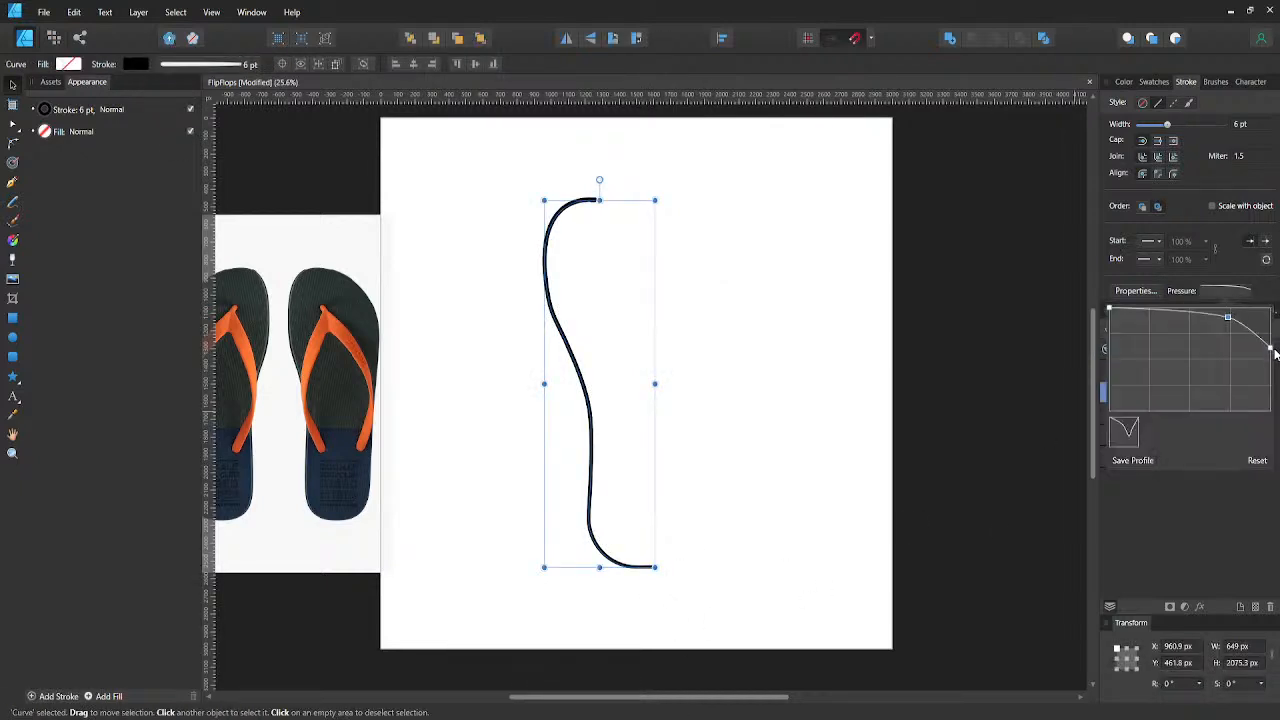
{"action": "left_click_drag", "start_coordinate": [1269, 346], "coordinate": [1270, 376]}
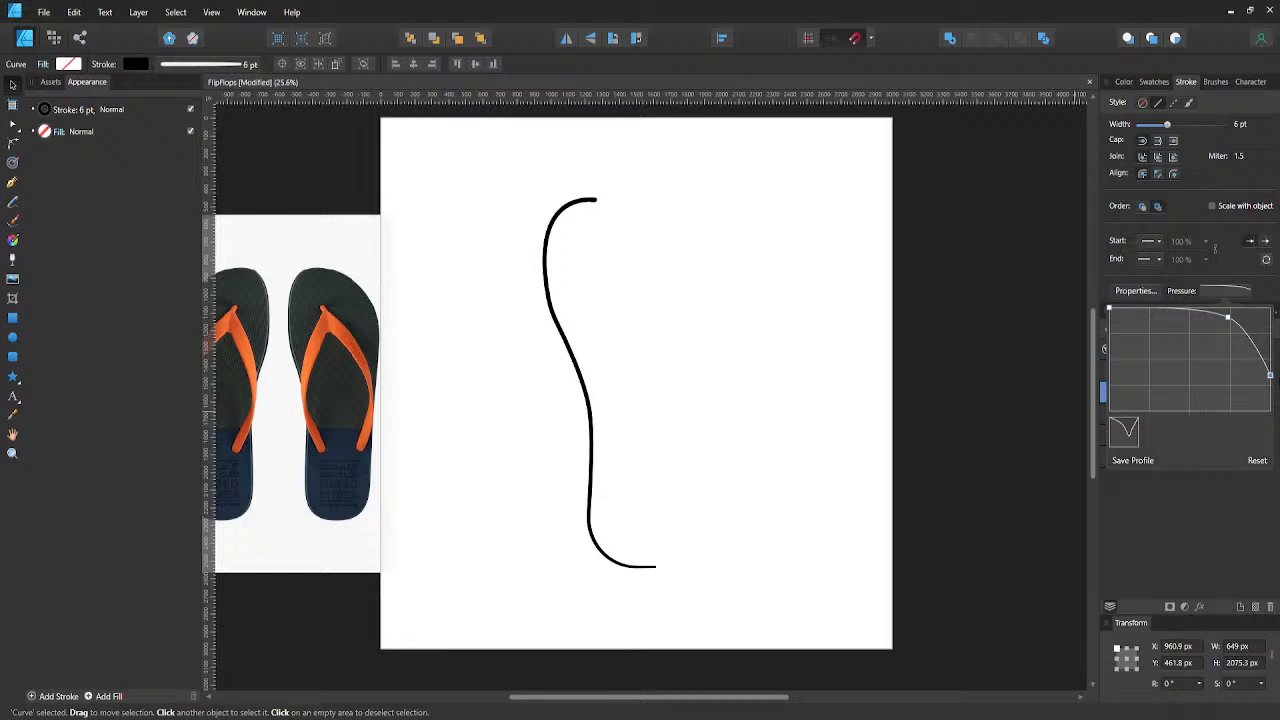
- Lower the start of the side-edge line's pressure curve with a high point just after it, save the profile and show the full outline
{"action": "left_click", "coordinate": [1109, 309]}
{"action": "mouse_move", "coordinate": [1109, 309]}
{"action": "left_mouse_down"}
{"action": "mouse_move", "coordinate": [1116, 353]}
{"action": "mouse_move", "coordinate": [1131, 343]}
{"action": "mouse_move", "coordinate": [1125, 311]}
{"action": "mouse_move", "coordinate": [1115, 371]}
{"action": "left_mouse_up"}
{"action": "left_click", "coordinate": [1132, 343]}
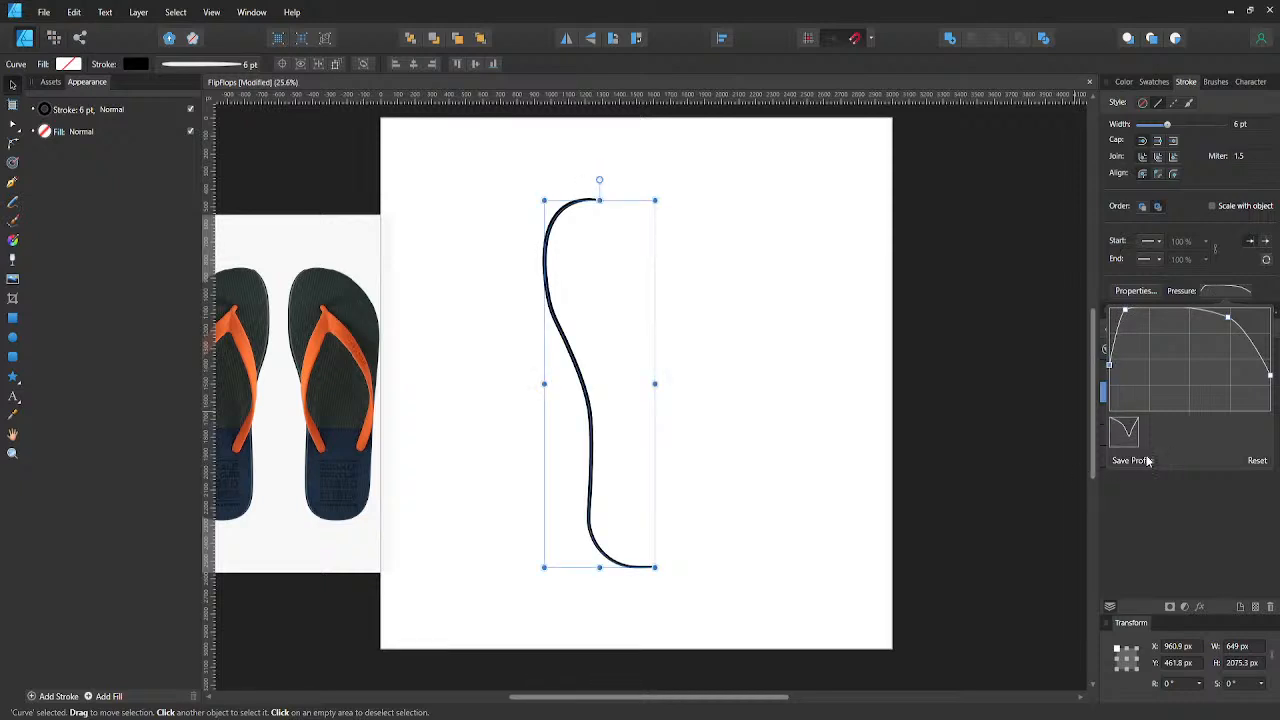
{"action": "left_click", "coordinate": [1072, 475]}
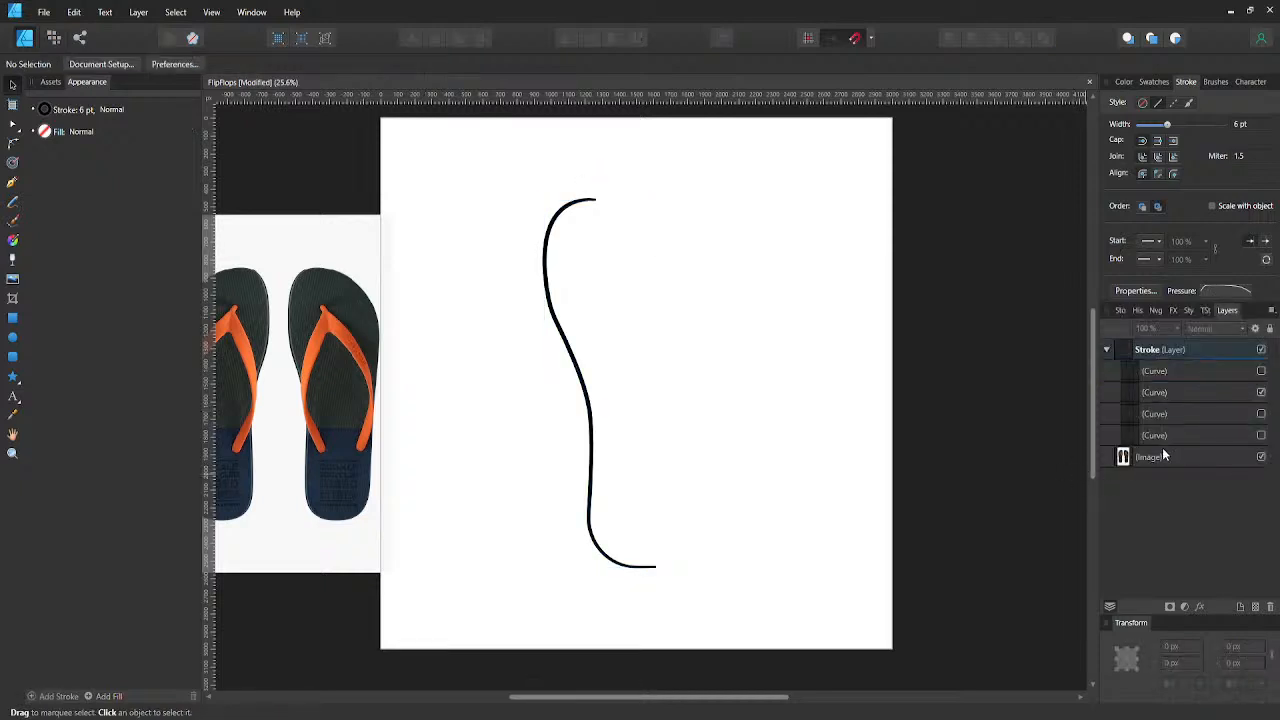
{"action": "left_click", "coordinate": [1261, 371]}
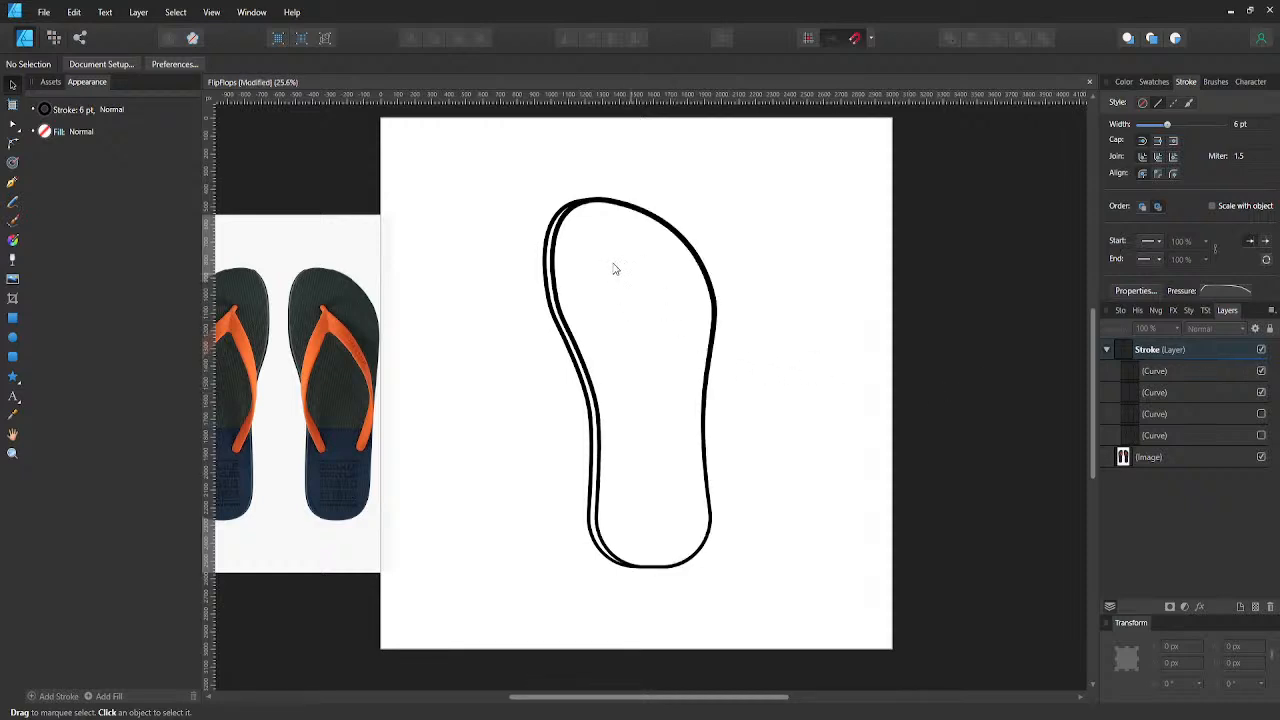
- Try nudging the nodes at the toe end of the side-edge line up 10 px, and undo the nudge
{"action": "left_click", "coordinate": [563, 211]}
{"action": "double_click", "coordinate": [566, 211]}
{"action": "scroll", "coordinate": [594, 208], "scroll_direction": "up", "scroll_amount": 1}
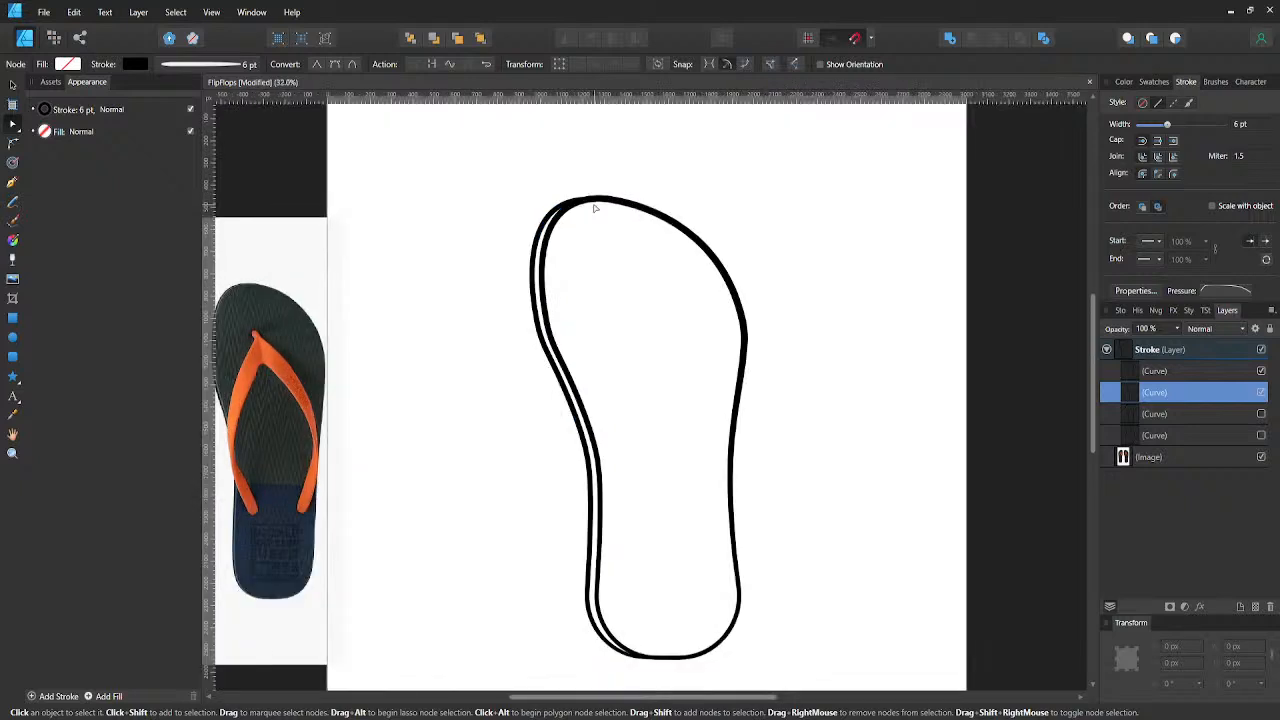
{"action": "scroll", "coordinate": [595, 208], "scroll_direction": "up", "scroll_amount": 1}
{"action": "left_click_drag", "start_coordinate": [586, 189], "coordinate": [616, 210]}
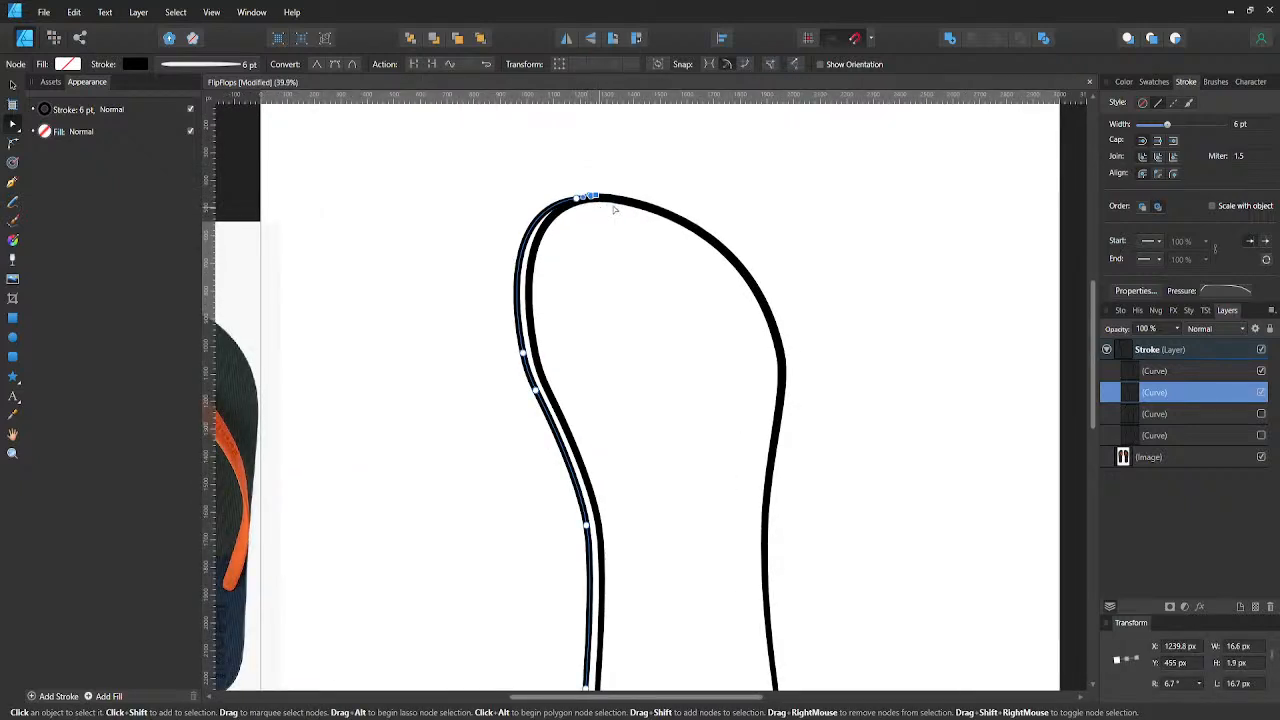
{"action": "left_click", "coordinate": [664, 188]}
{"action": "key", "text": "ctrl+z"}
{"action": "left_click", "coordinate": [1214, 289]}
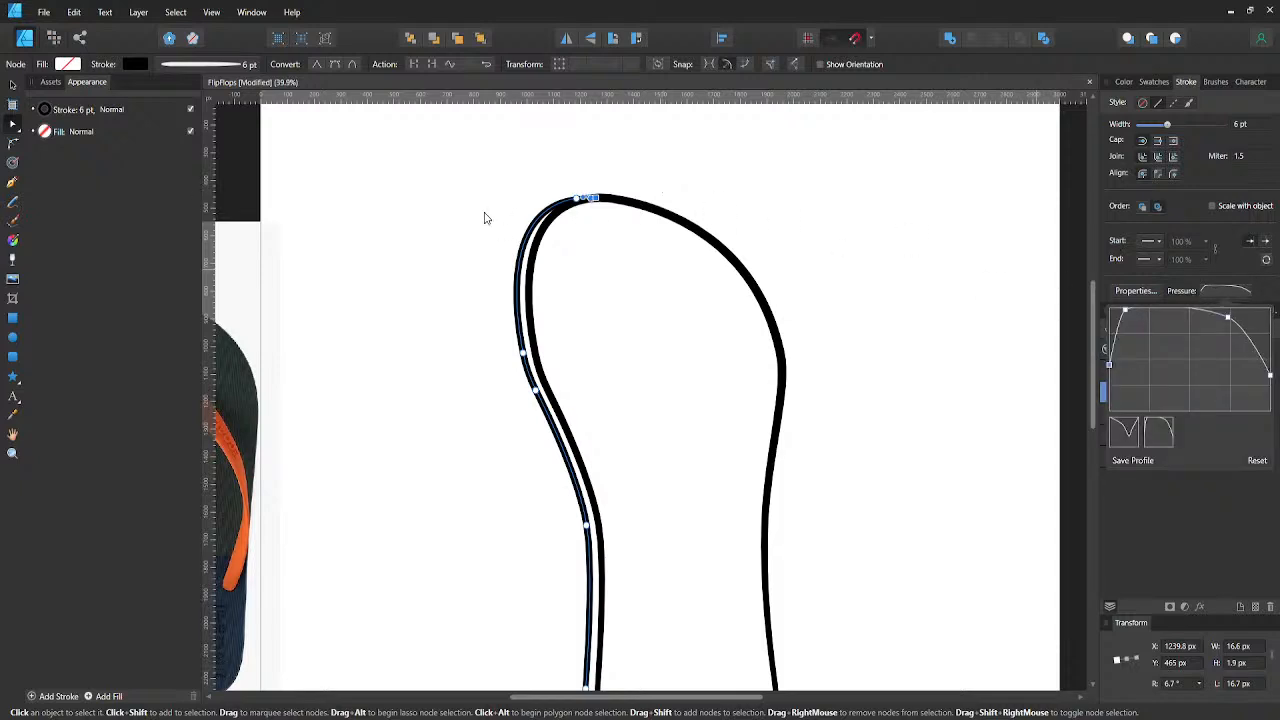
{"action": "key", "text": "v"}
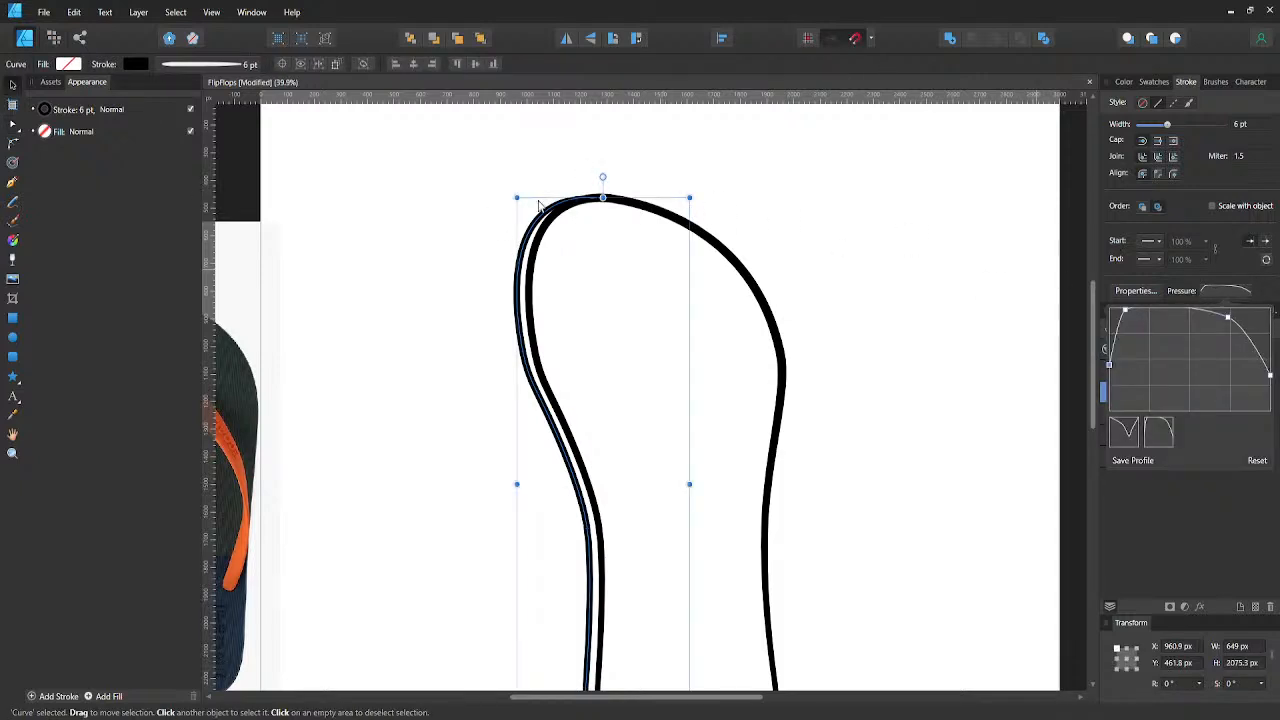
- Try shifting the whole side-edge line 10 px right and 10 px up, and undo the shift
{"action": "left_click", "coordinate": [524, 228]}
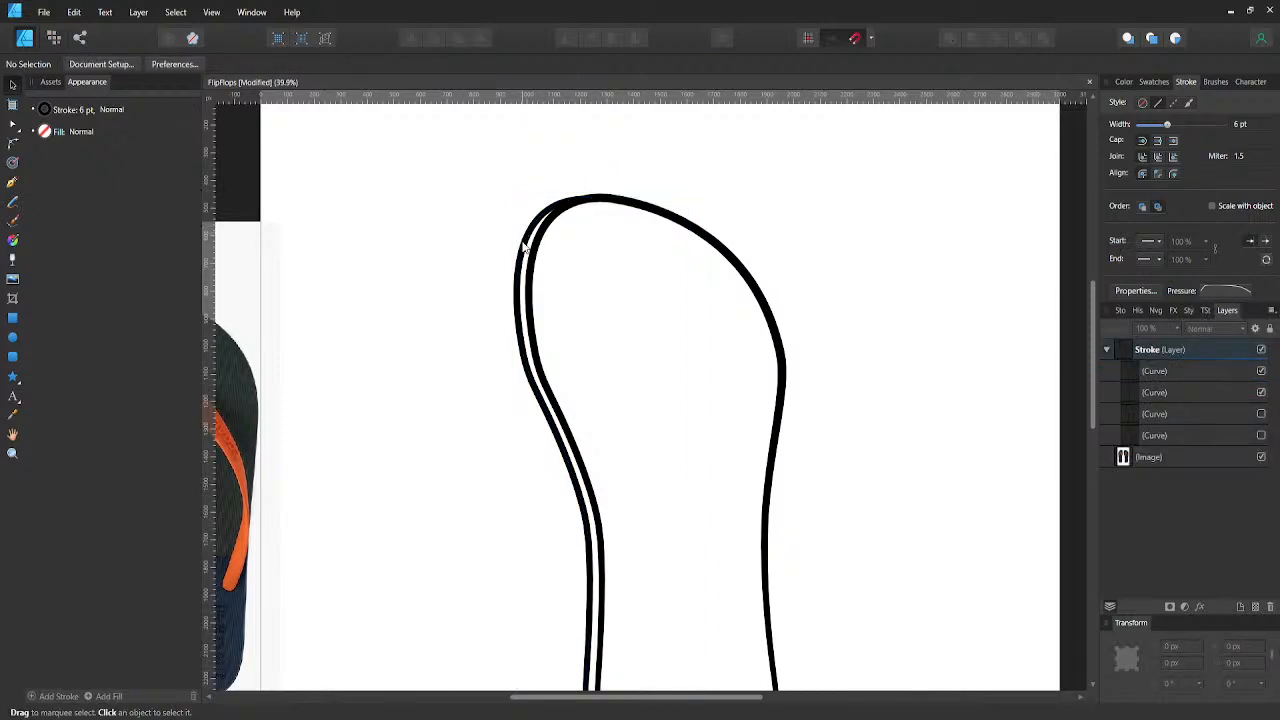
{"action": "left_click", "coordinate": [524, 248]}
{"action": "left_click_drag", "start_coordinate": [524, 248], "coordinate": [525, 245]}
{"action": "left_click", "coordinate": [474, 246]}
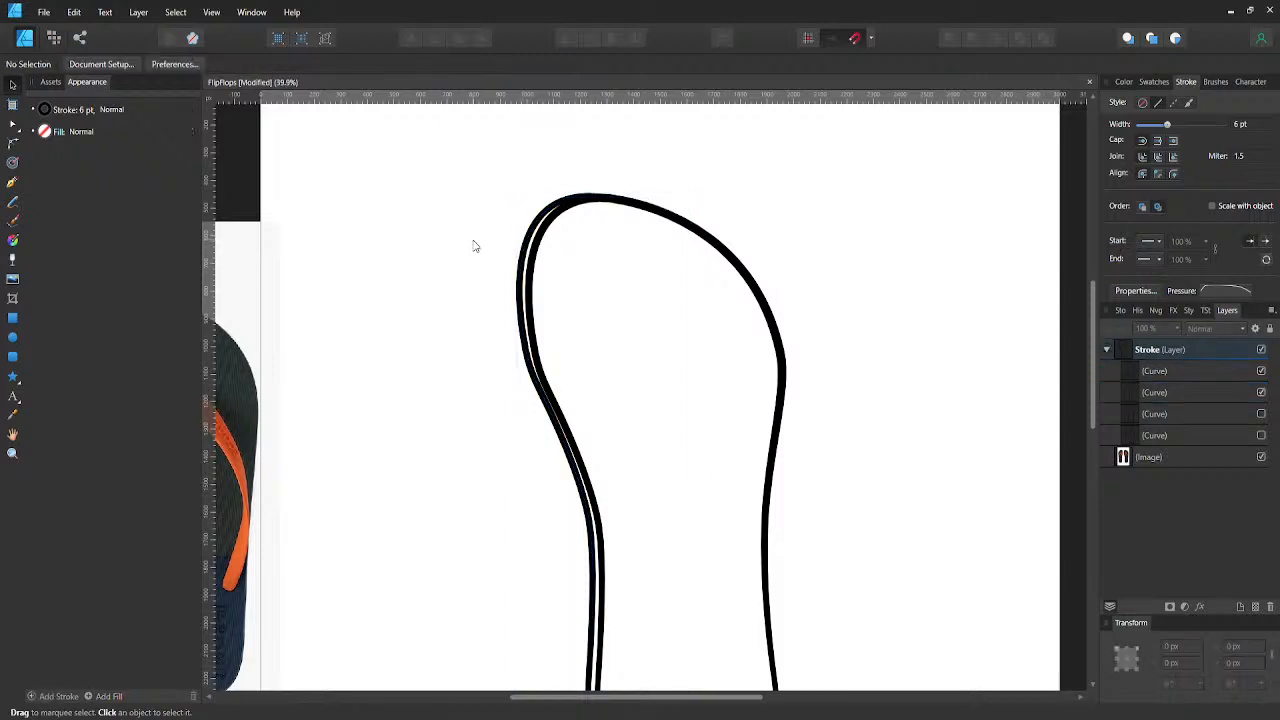
{"action": "scroll", "coordinate": [475, 250], "scroll_direction": "down", "scroll_amount": 3}
{"action": "left_click", "coordinate": [520, 338]}
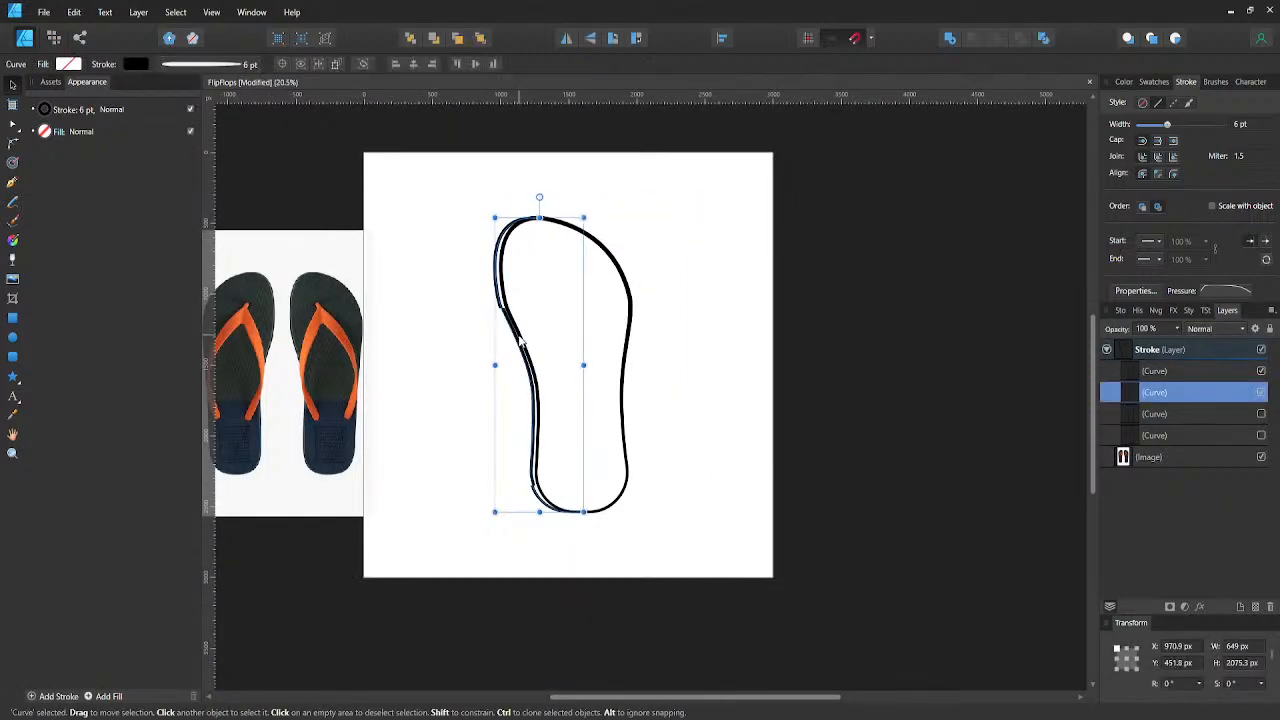
{"action": "left_click", "coordinate": [426, 320]}
{"action": "scroll", "coordinate": [505, 295], "scroll_direction": "up", "scroll_amount": 3}
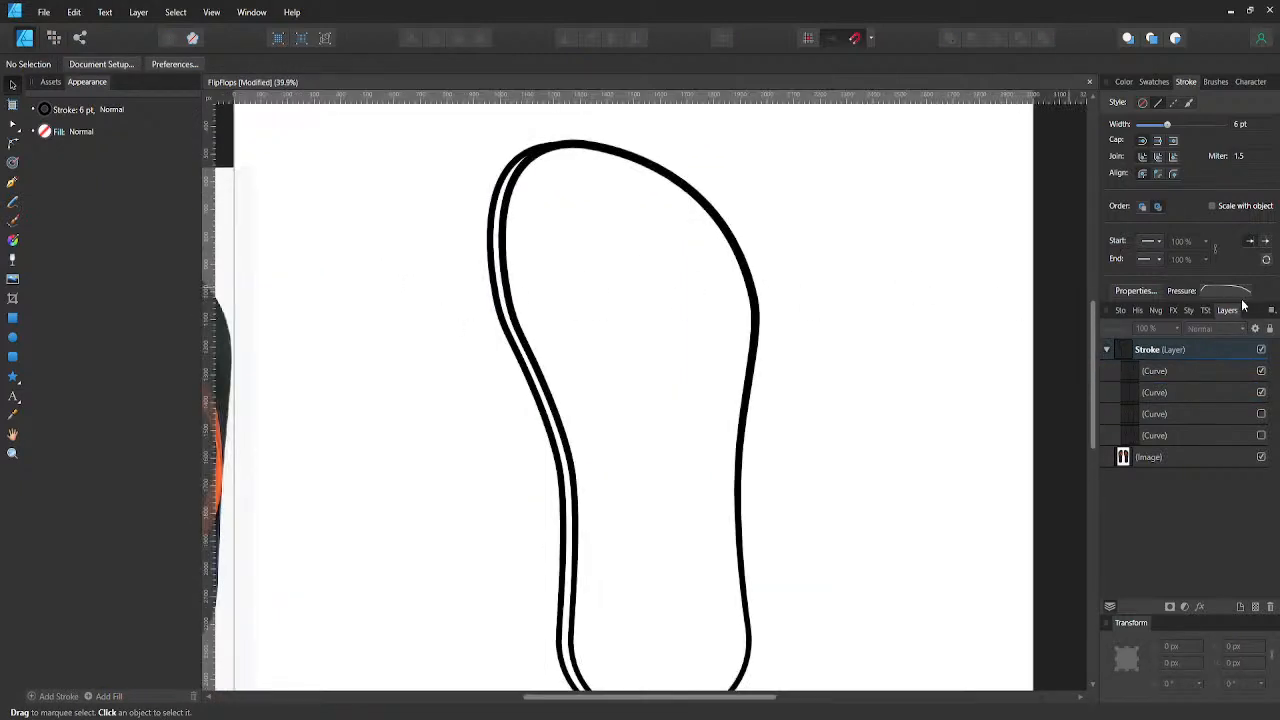
- Raise the start of the side-edge line's pressure curve to full thickness, level with the point just after it
{"action": "left_click", "coordinate": [1218, 291]}
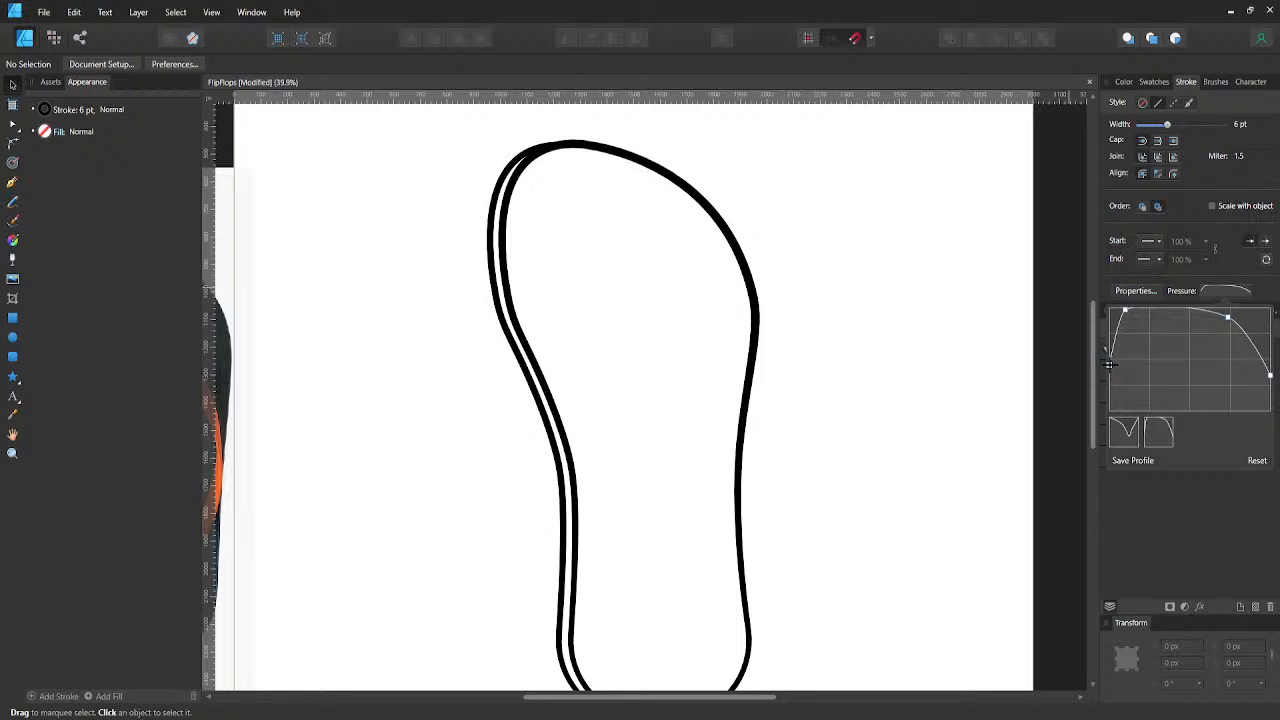
{"action": "left_click_drag", "start_coordinate": [1108, 365], "coordinate": [1103, 303]}
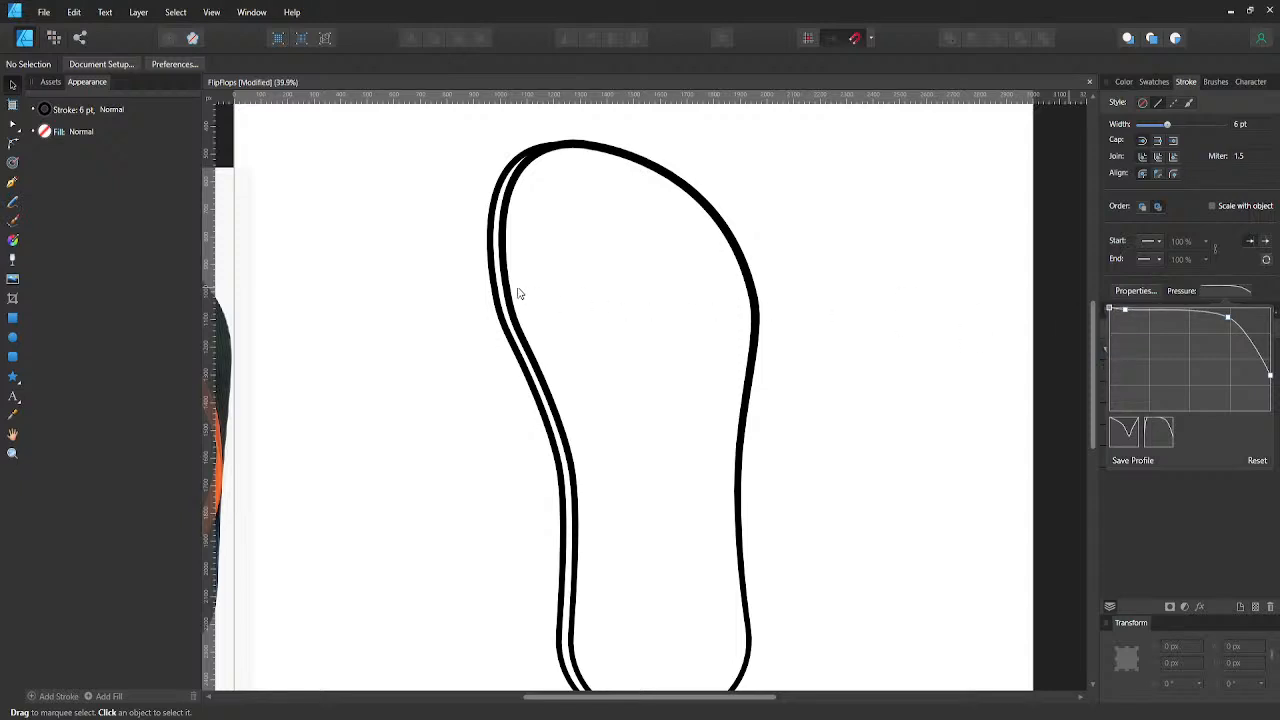
{"action": "left_click", "coordinate": [488, 252]}
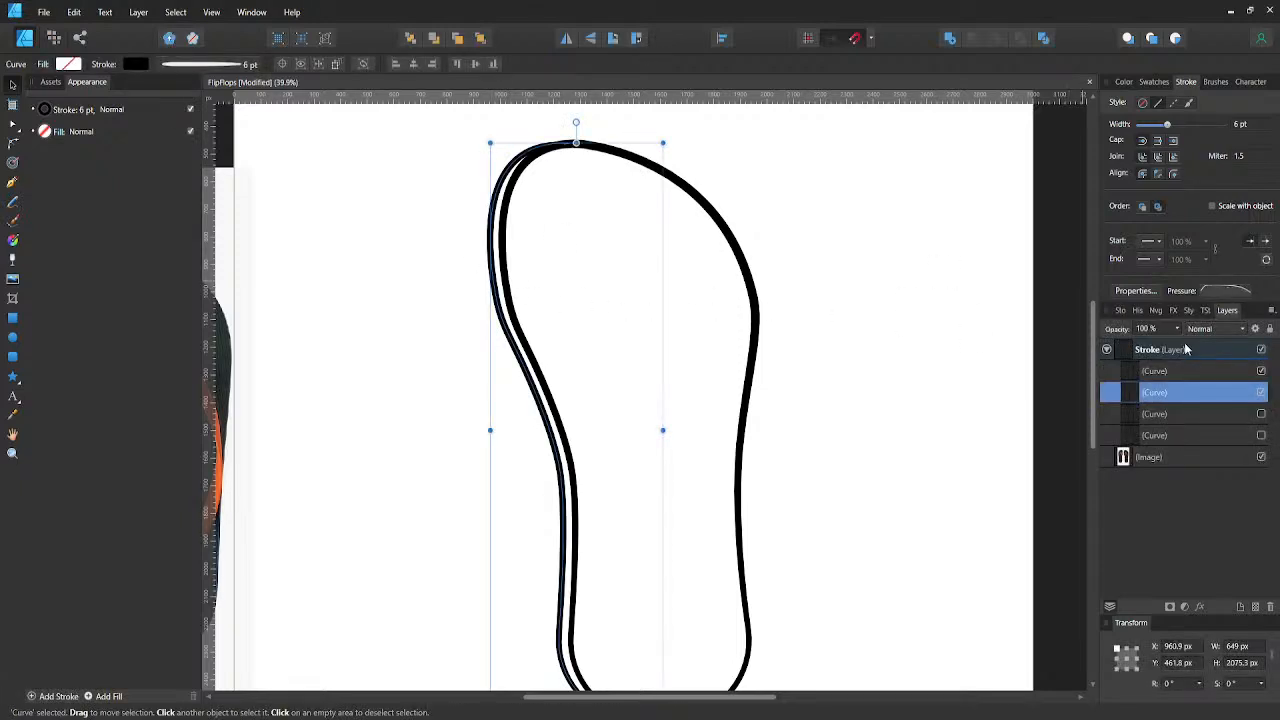
{"action": "left_click", "coordinate": [1205, 289]}
{"action": "mouse_move", "coordinate": [1108, 366]}
{"action": "left_mouse_down"}
{"action": "mouse_move", "coordinate": [1107, 279]}
{"action": "mouse_move", "coordinate": [1126, 308]}
{"action": "left_mouse_up"}
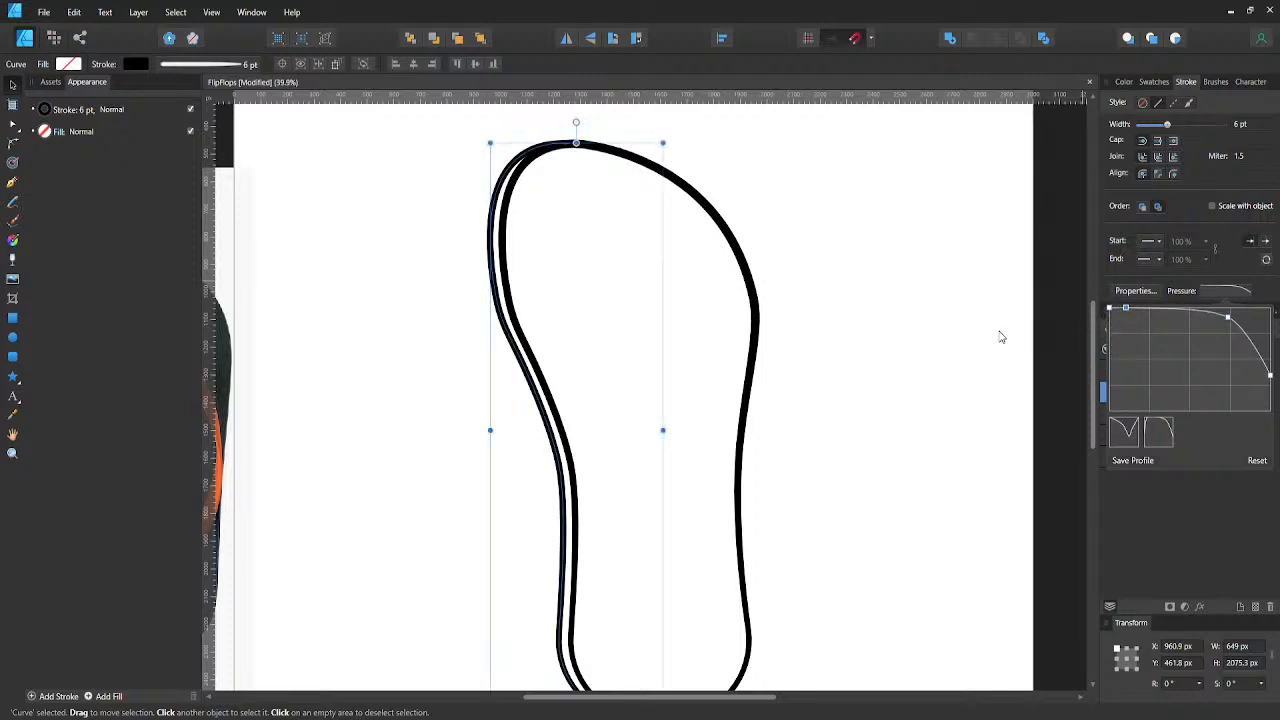
{"action": "key", "text": "Delete"}
{"action": "left_click", "coordinate": [832, 320]}
{"action": "left_click", "coordinate": [831, 320]}
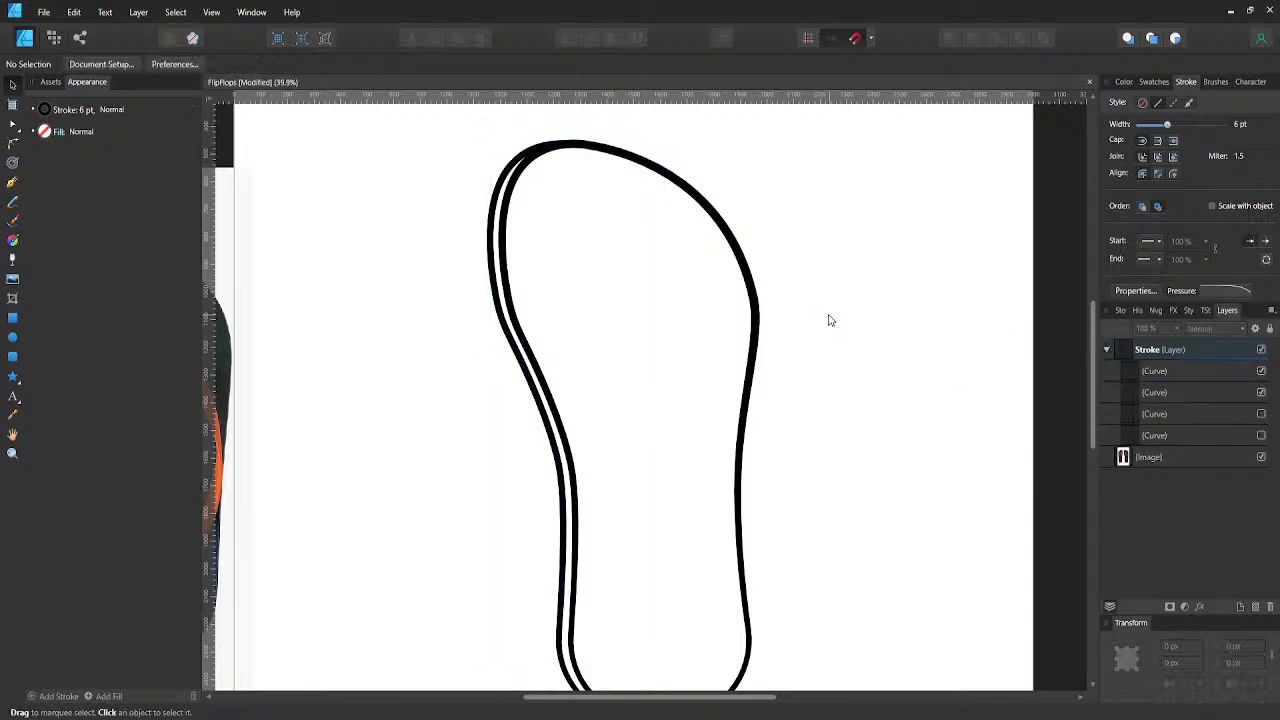
- Nudge the group of nodes at the side-edge line's toe end slightly up and 10 px to the right
{"action": "scroll", "coordinate": [824, 310], "scroll_direction": "down", "scroll_amount": 2}
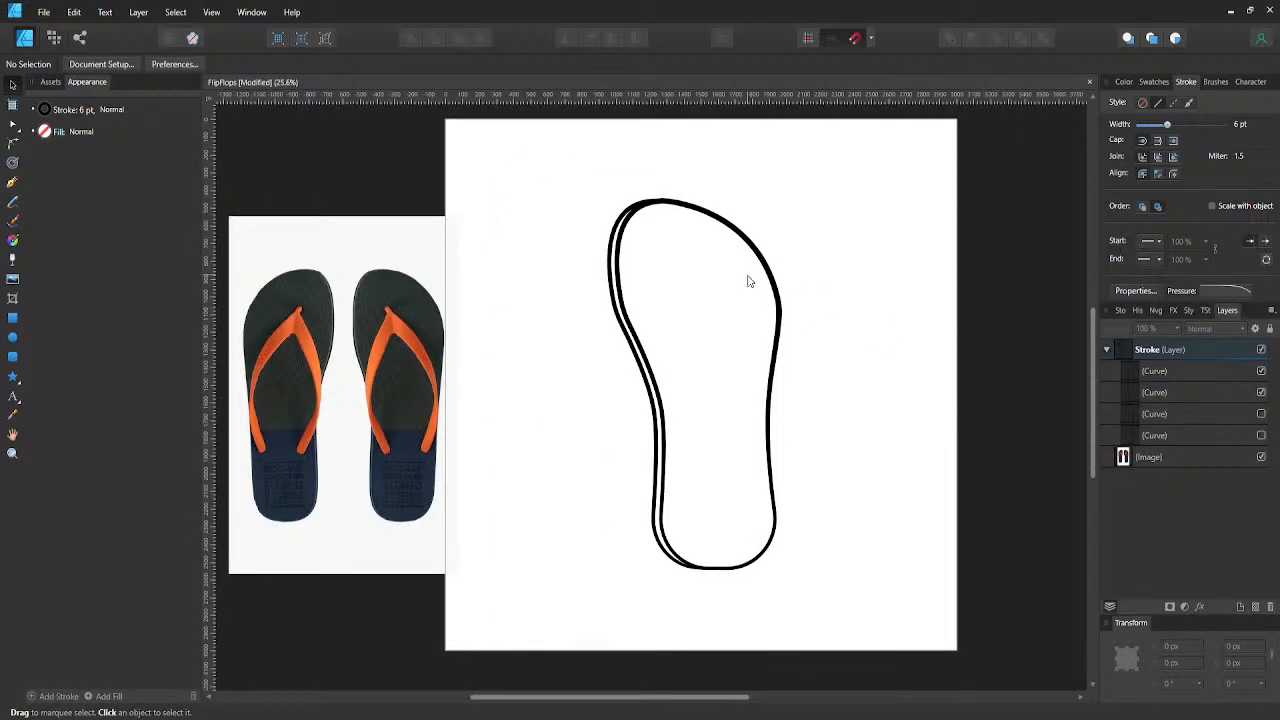
{"action": "scroll", "coordinate": [677, 241], "scroll_direction": "up", "scroll_amount": 1}
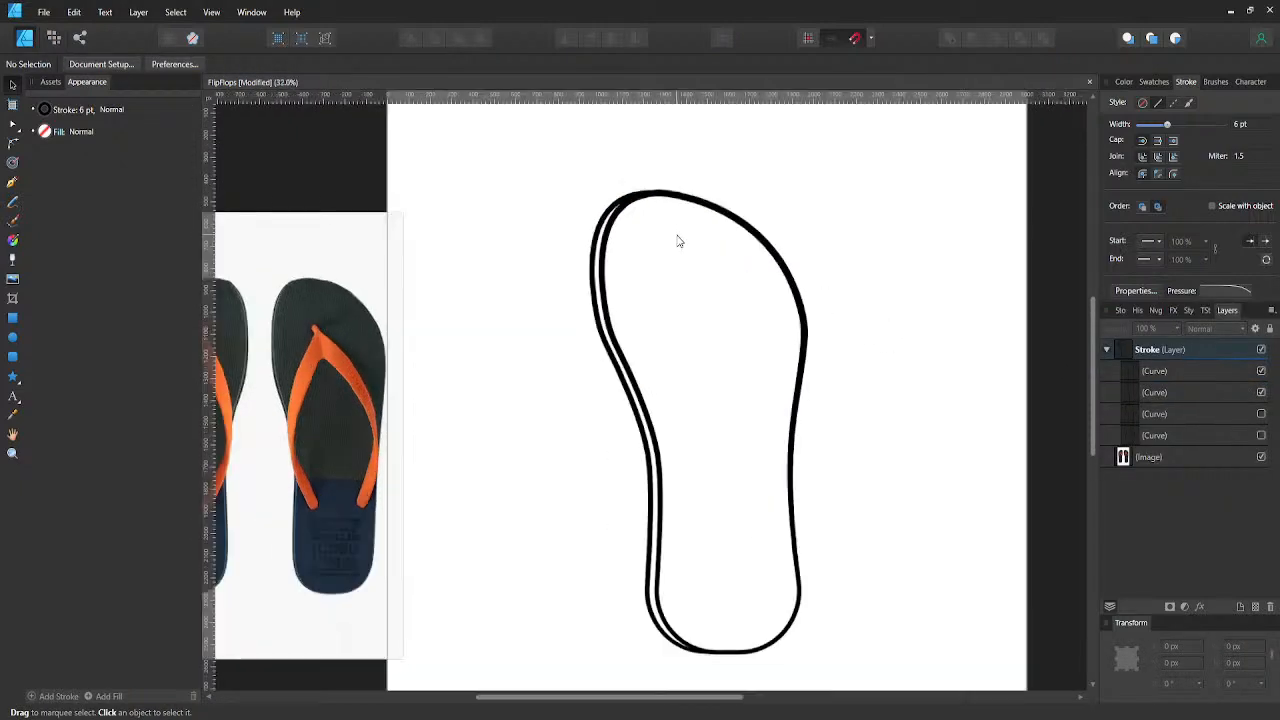
{"action": "left_click", "coordinate": [630, 199]}
{"action": "key", "text": "a"}
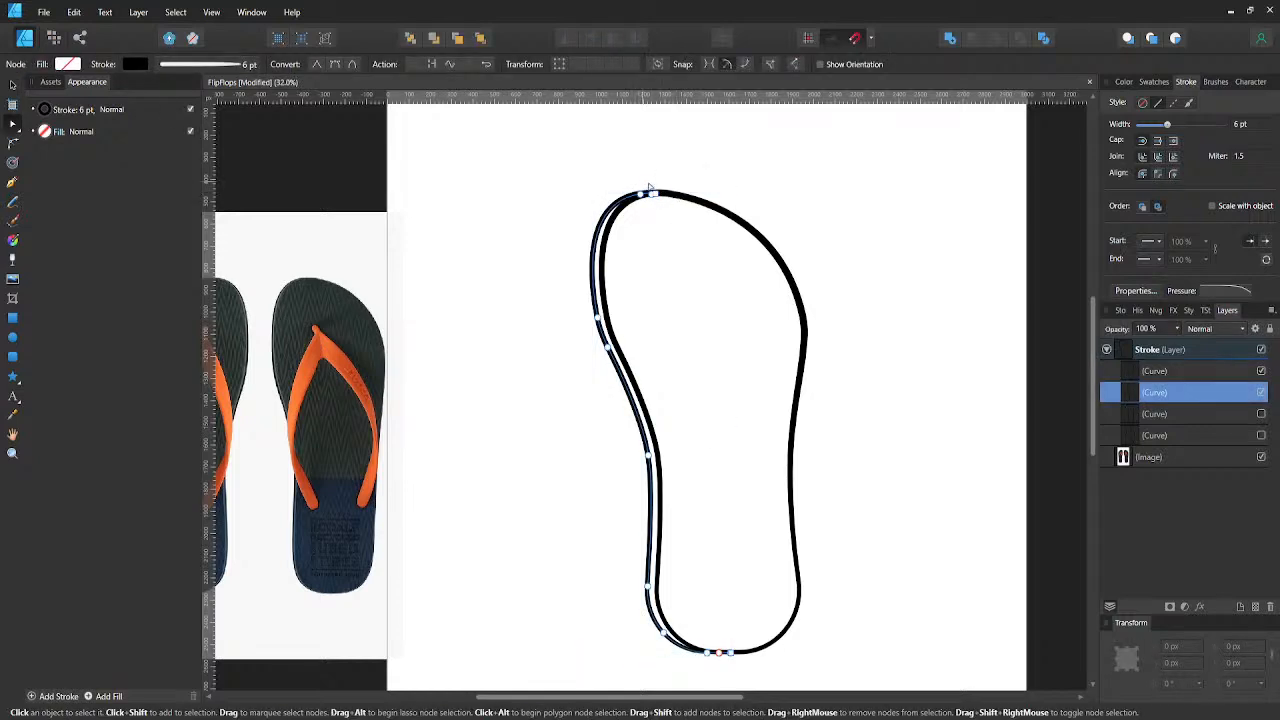
{"action": "left_click_drag", "start_coordinate": [634, 182], "coordinate": [669, 215]}
{"action": "key", "text": "Right"}
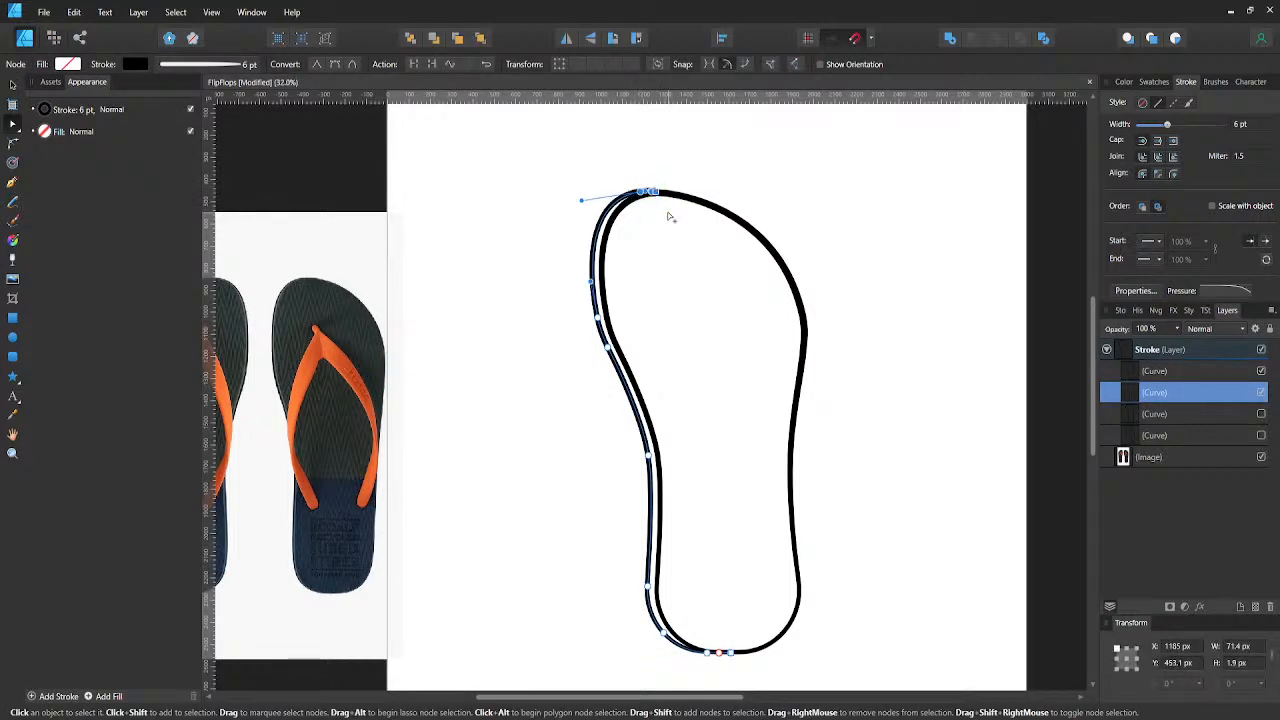
{"action": "key", "text": "Up"}
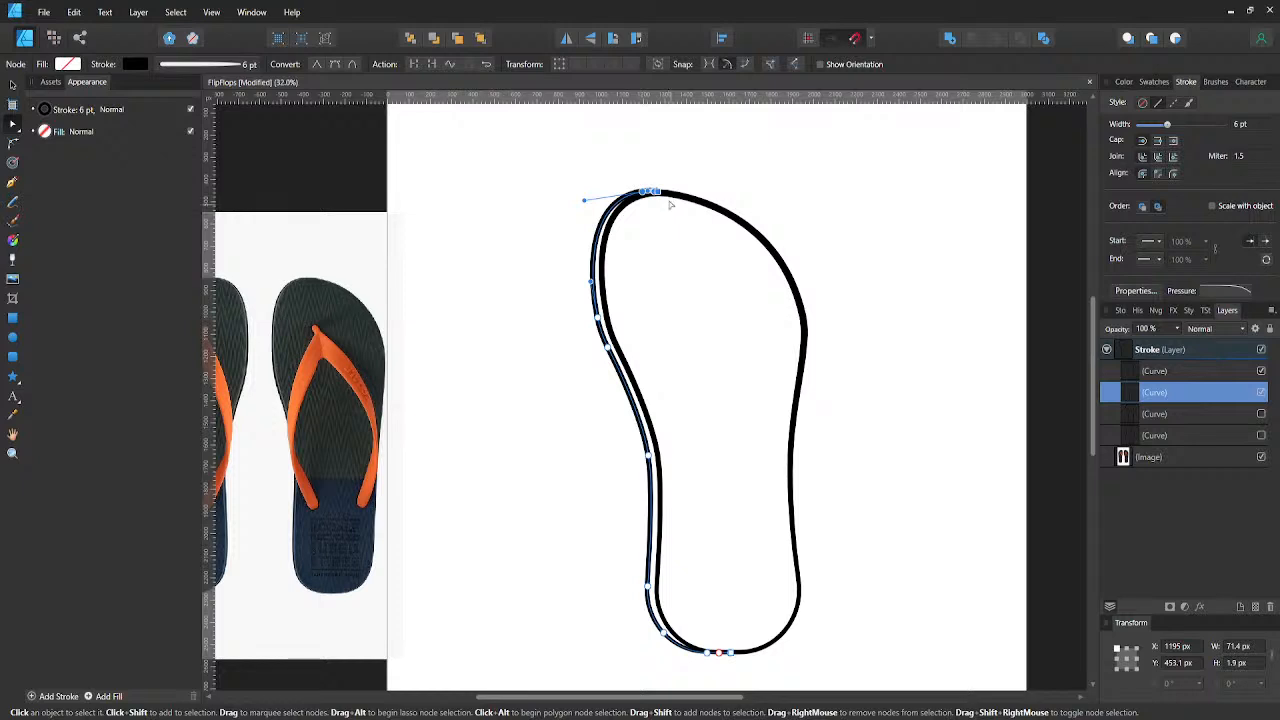
- Pull the curve handle at the side-edge line's toe end slightly outward, compare it using undo and redo, and save the document
{"action": "left_click_drag", "start_coordinate": [585, 203], "coordinate": [579, 204]}
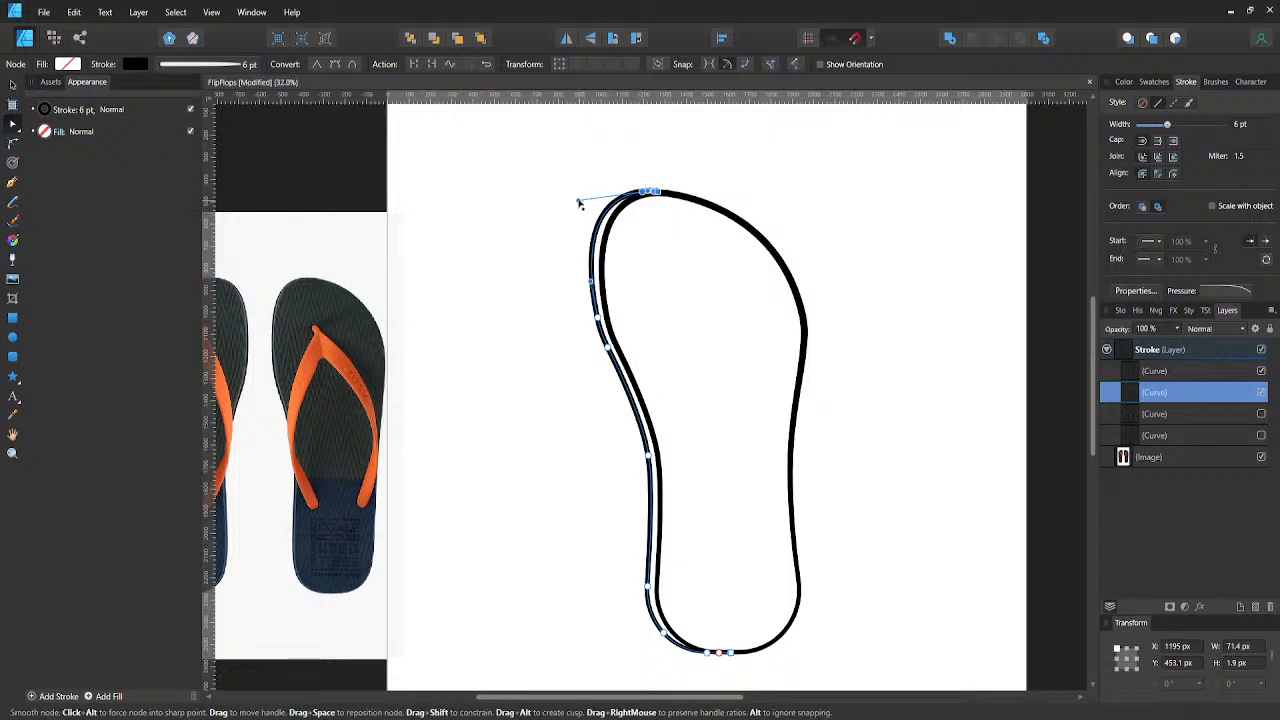
{"action": "left_click", "coordinate": [530, 287]}
{"action": "key", "text": "ctrl+z"}
{"action": "key", "text": "ctrl+z"}
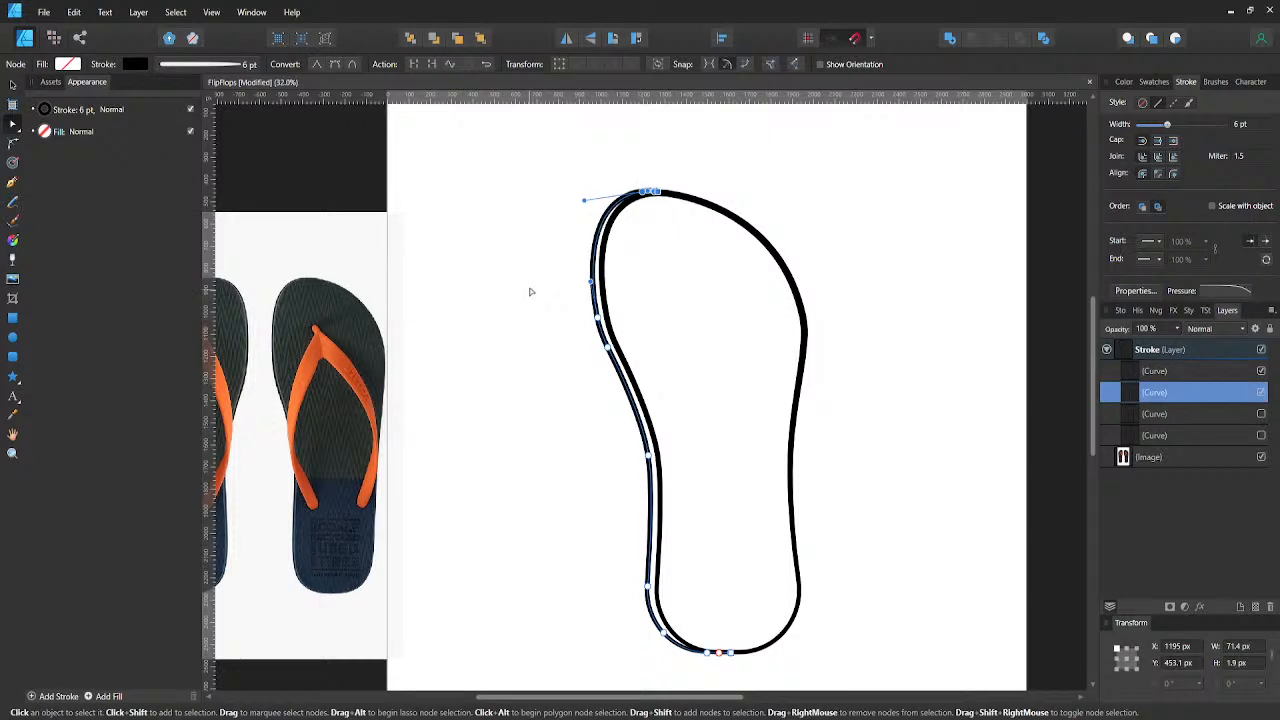
{"action": "key", "text": "ctrl+shift+z"}
{"action": "left_click", "coordinate": [531, 286]}
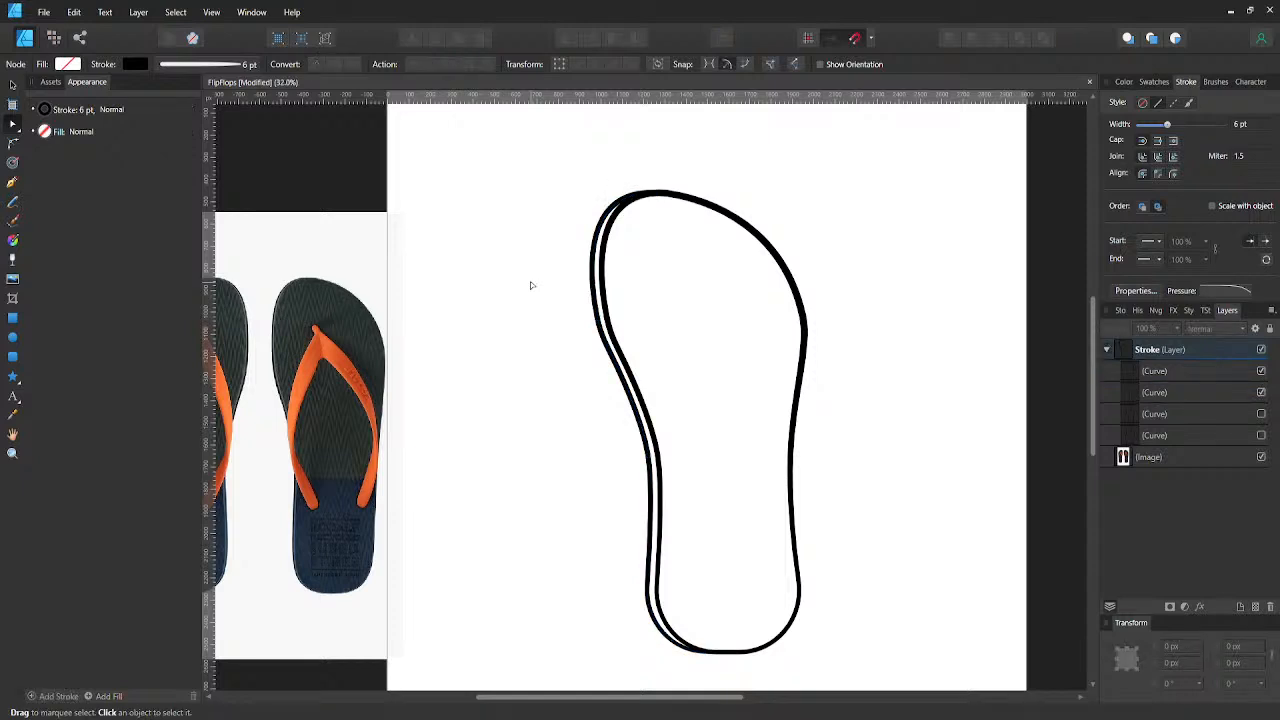
{"action": "scroll", "coordinate": [531, 286], "scroll_direction": "down", "scroll_amount": 3}
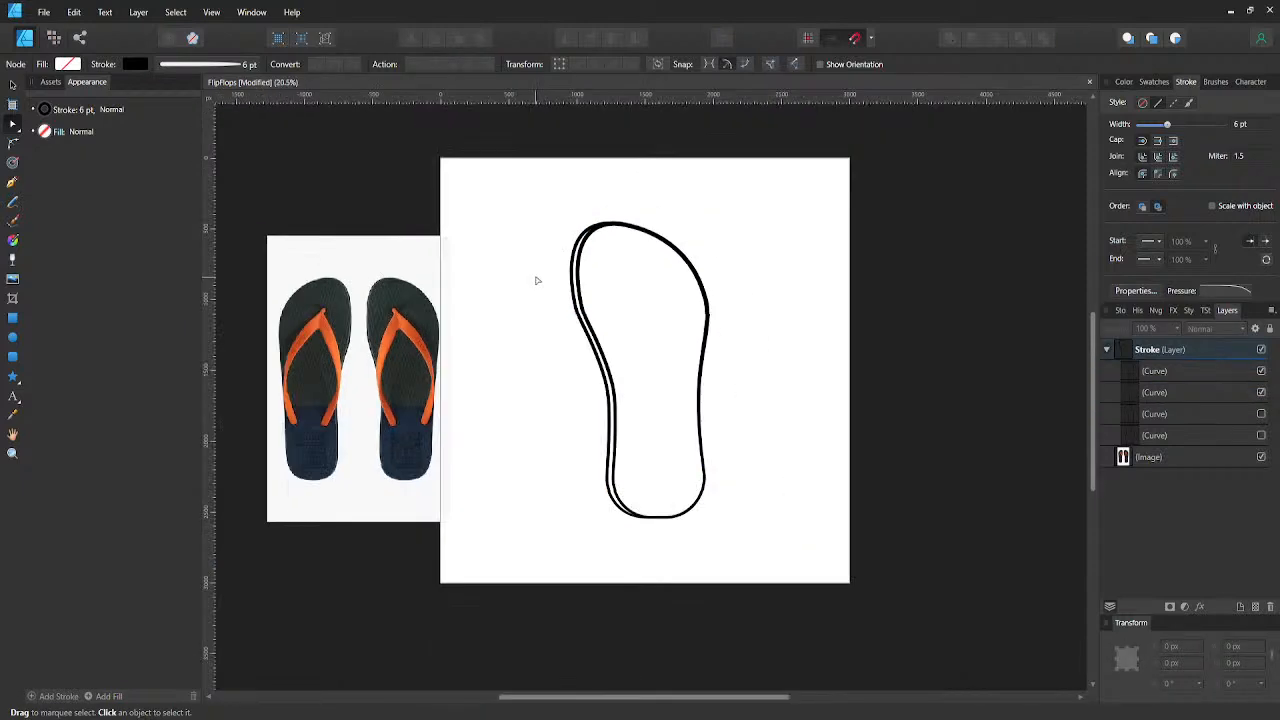
{"action": "key", "text": "ctrl+s"}
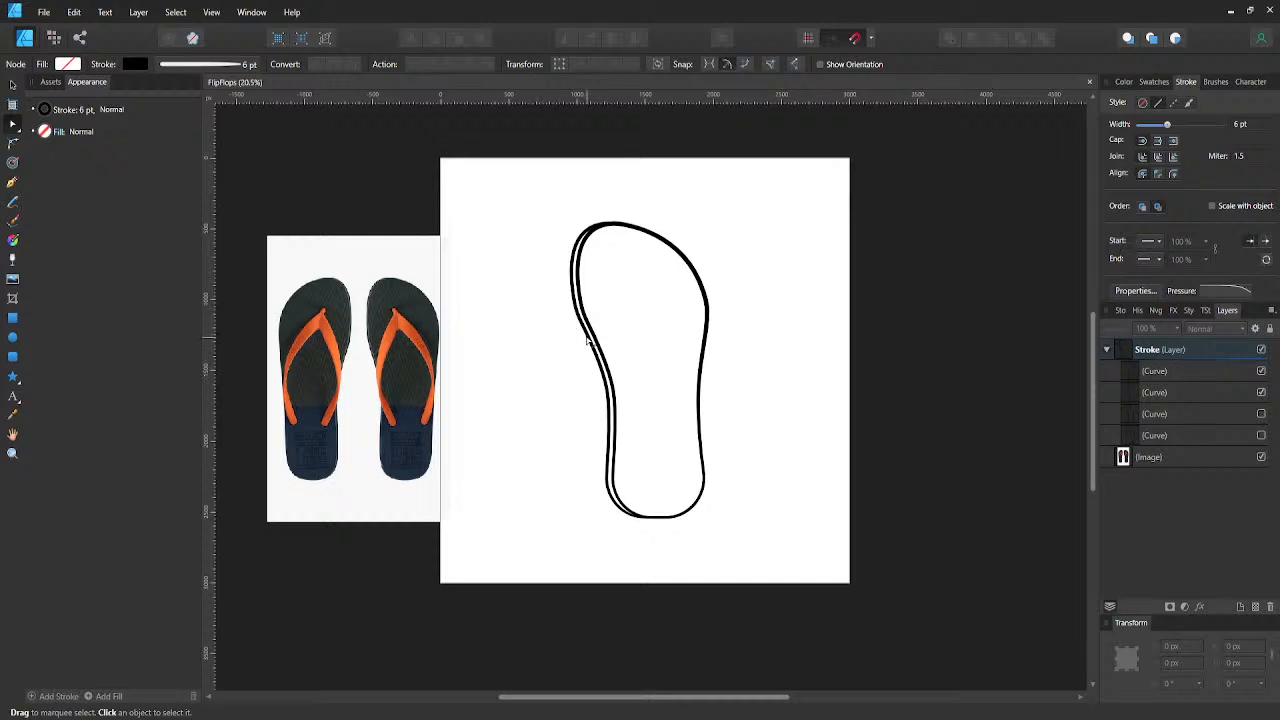
- Set the side-edge line's stroke width to 5 pt and save the document
{"action": "left_click", "coordinate": [586, 334]}
{"action": "left_click", "coordinate": [135, 64]}
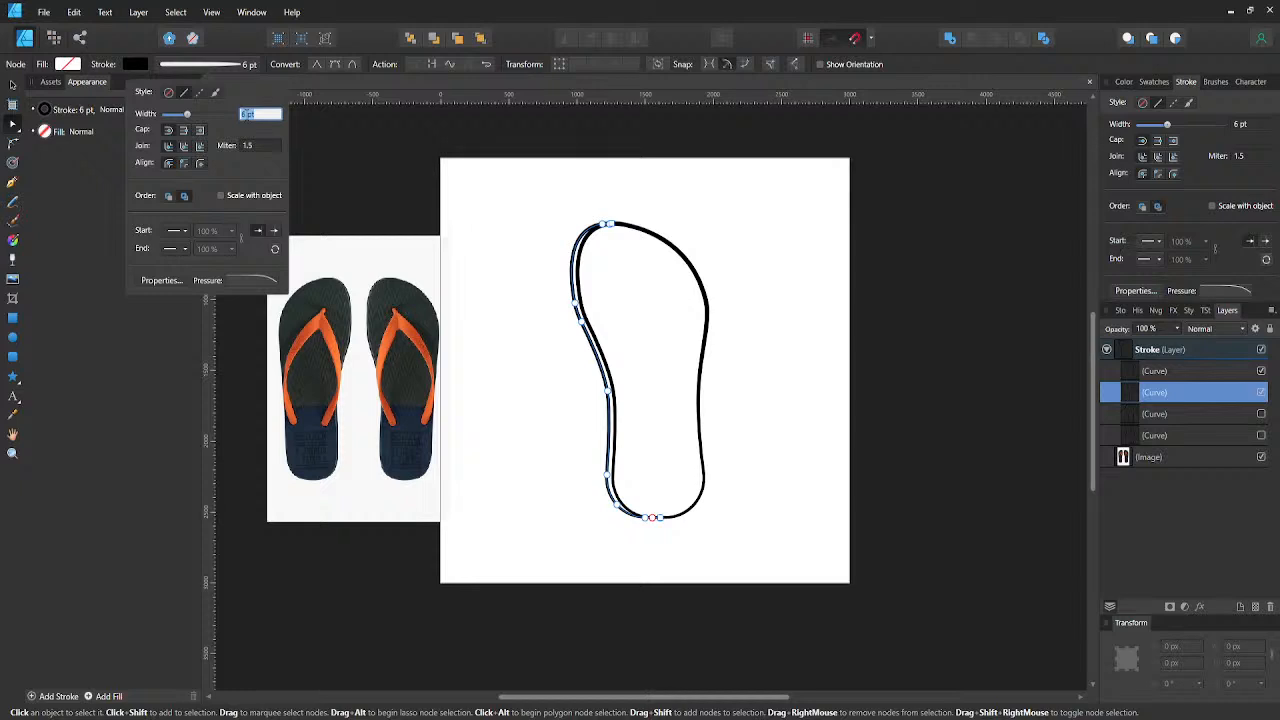
{"action": "type", "text": "5"}
{"action": "key", "text": "Return"}
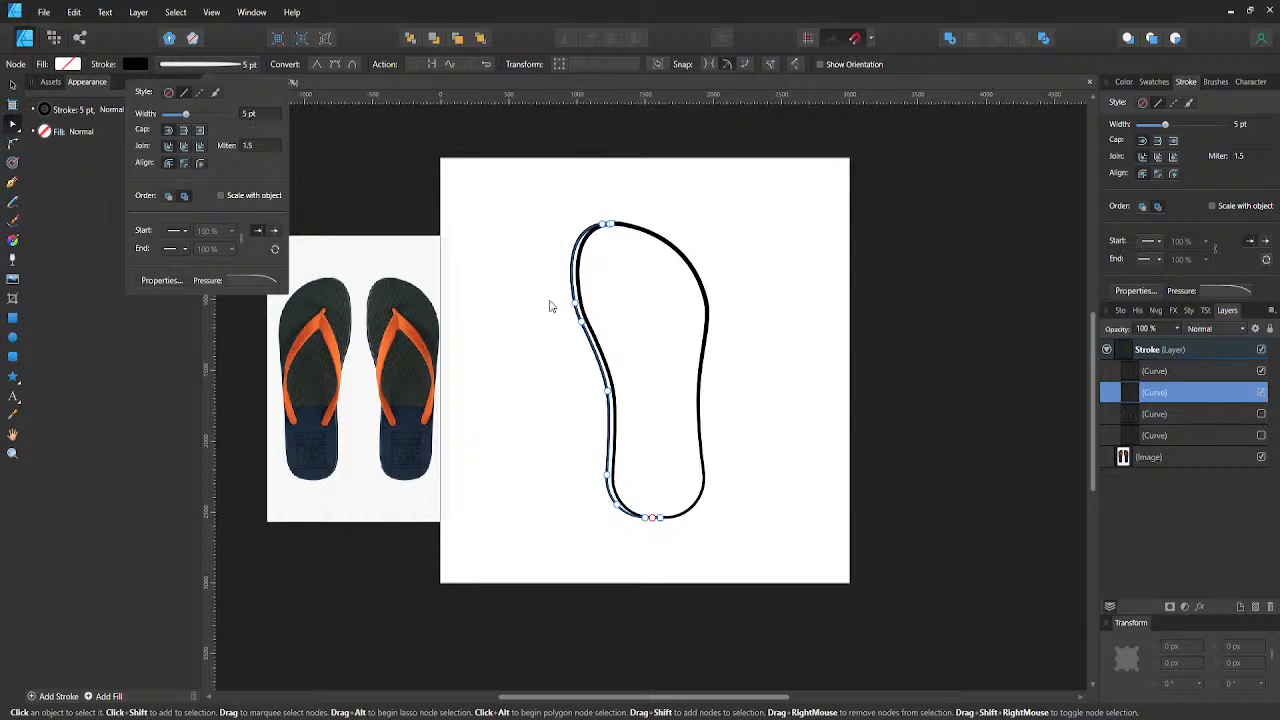
{"action": "left_click", "coordinate": [549, 303]}
{"action": "scroll", "coordinate": [592, 251], "scroll_direction": "up", "scroll_amount": 3}
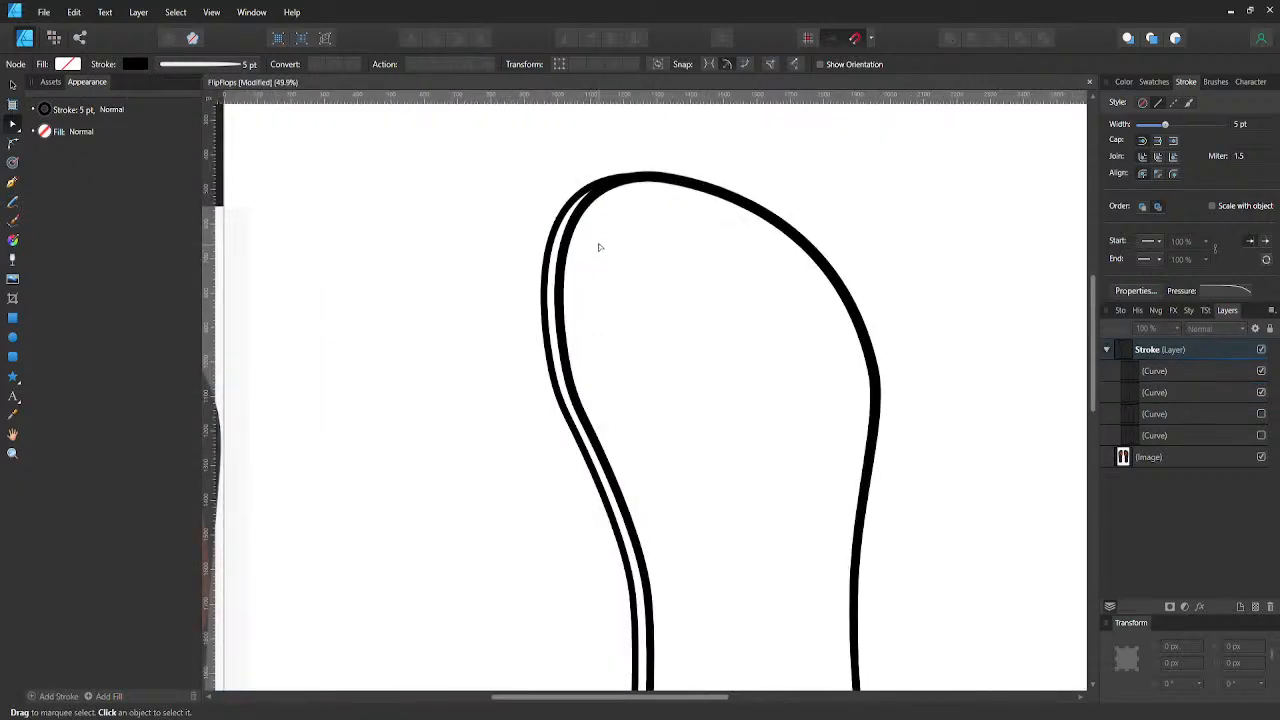
{"action": "scroll", "coordinate": [600, 243], "scroll_direction": "down", "scroll_amount": 1}
{"action": "scroll", "coordinate": [600, 243], "scroll_direction": "down", "scroll_amount": 2}
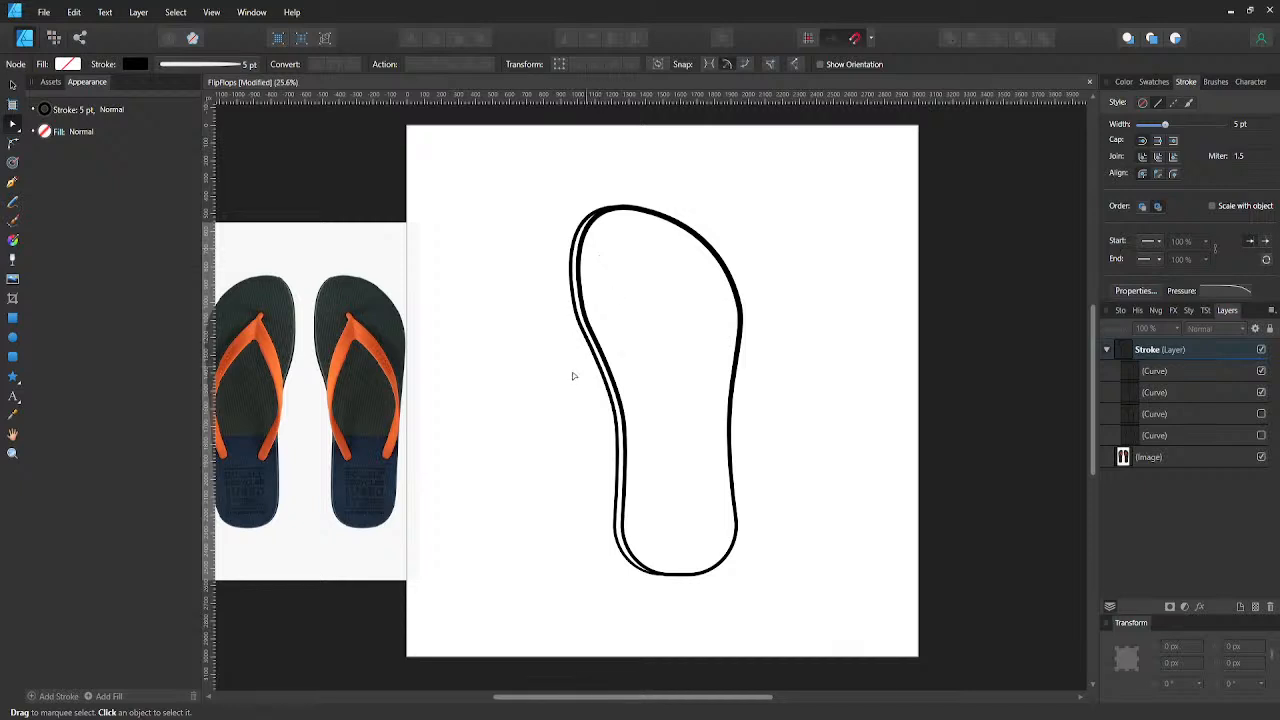
{"action": "scroll", "coordinate": [573, 371], "scroll_direction": "down", "scroll_amount": 1}
{"action": "key", "text": "v"}
{"action": "key", "text": "ctrl+s"}
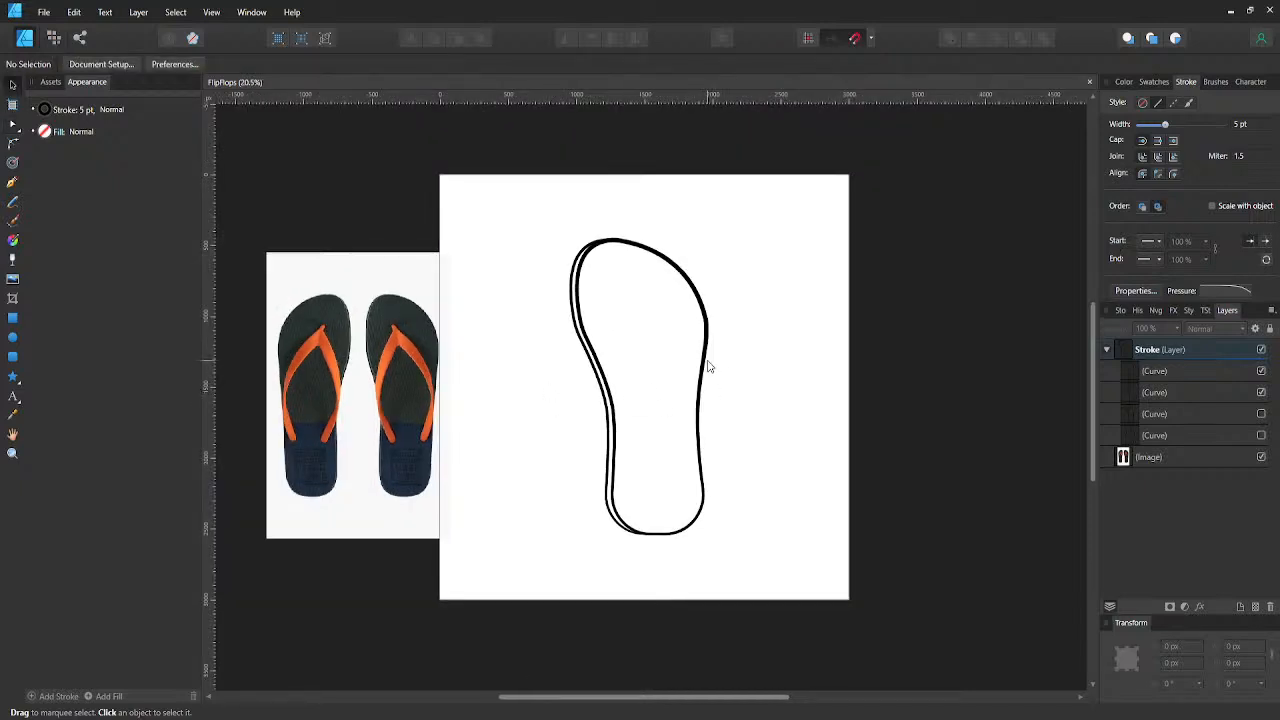
- Set the full outline's stroke width to 9 pt and save the document
{"action": "left_click", "coordinate": [707, 367]}
{"action": "left_click", "coordinate": [251, 63]}
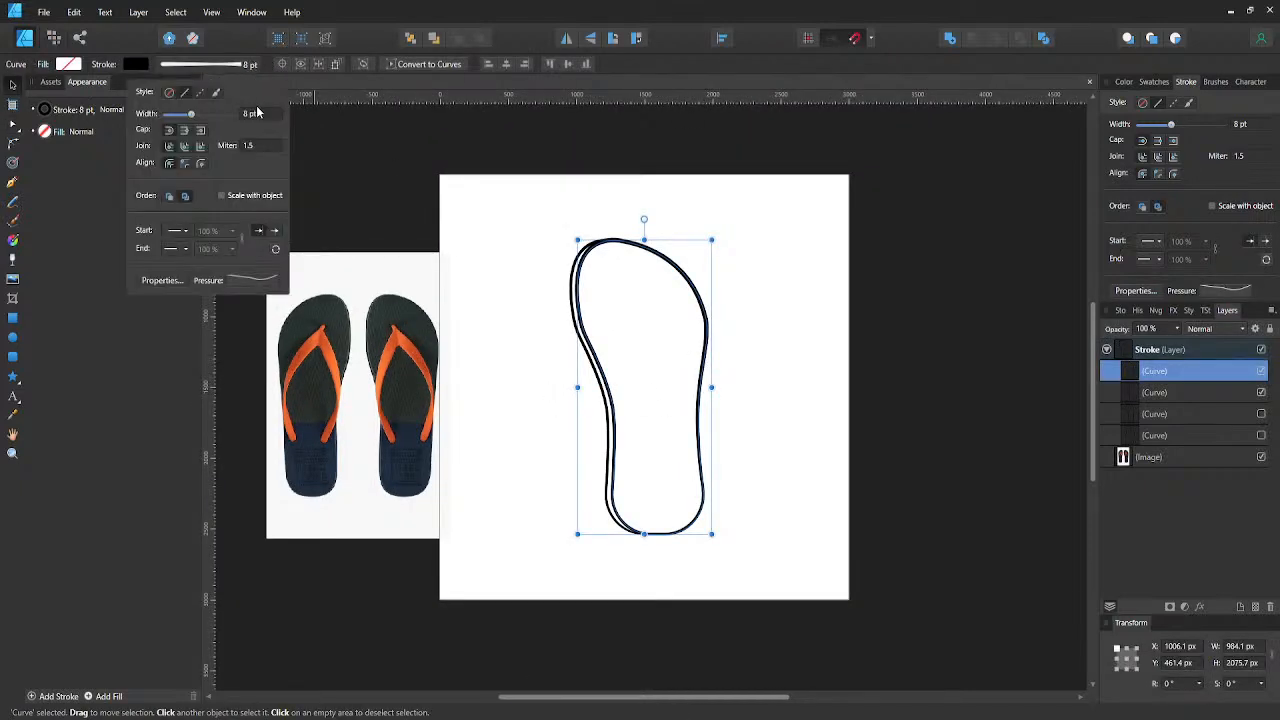
{"action": "left_click", "coordinate": [261, 114]}
{"action": "type", "text": "9"}
{"action": "key", "text": "Return"}
{"action": "left_click", "coordinate": [772, 258]}
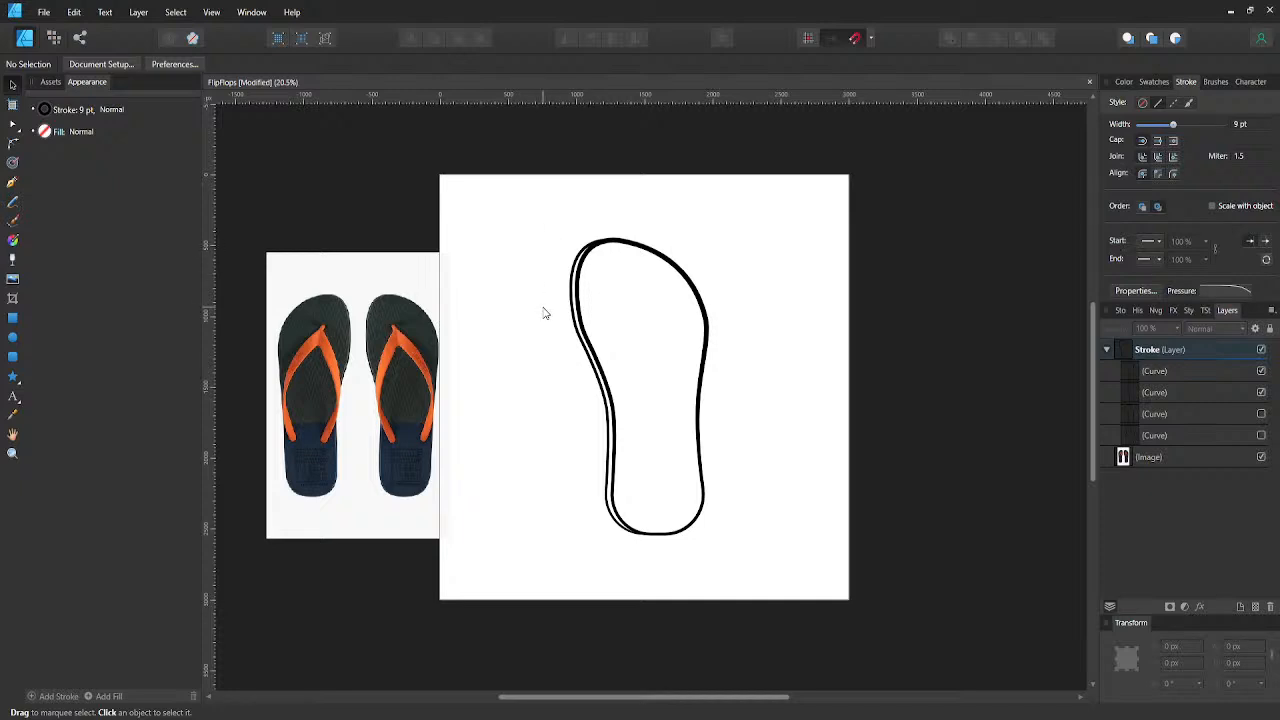
{"action": "key", "text": "ctrl+s"}
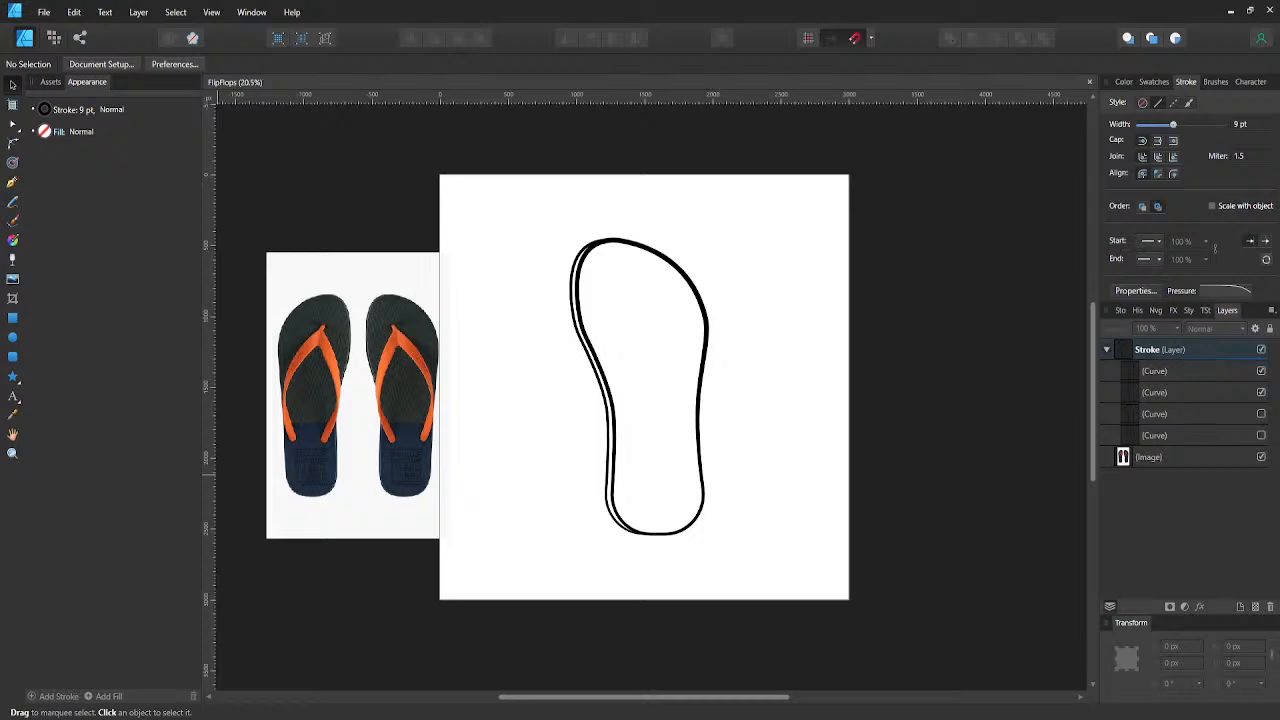
- Nudge the full outline's node at the sole's right-hand waist 20 px to the right and save the document
{"action": "left_click", "coordinate": [697, 450]}
{"action": "left_click_drag", "start_coordinate": [697, 450], "coordinate": [695, 447]}
{"action": "key", "text": "ctrl+z"}
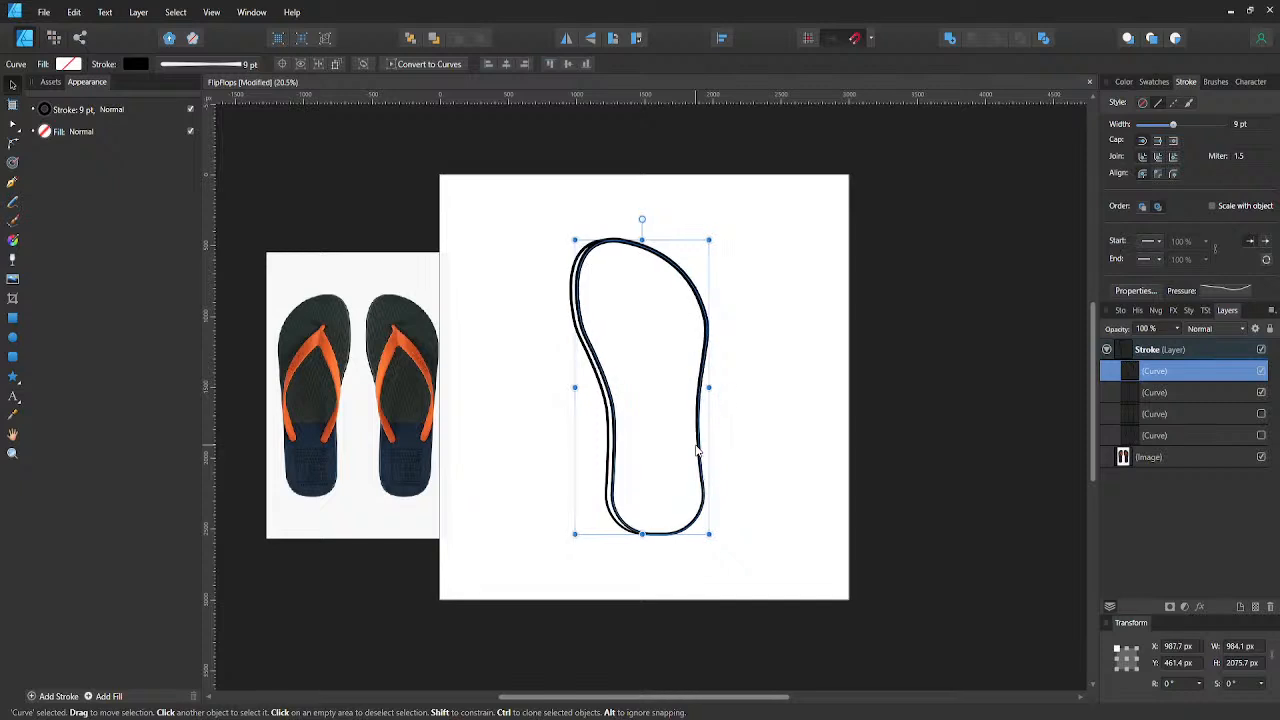
{"action": "key", "text": "a"}
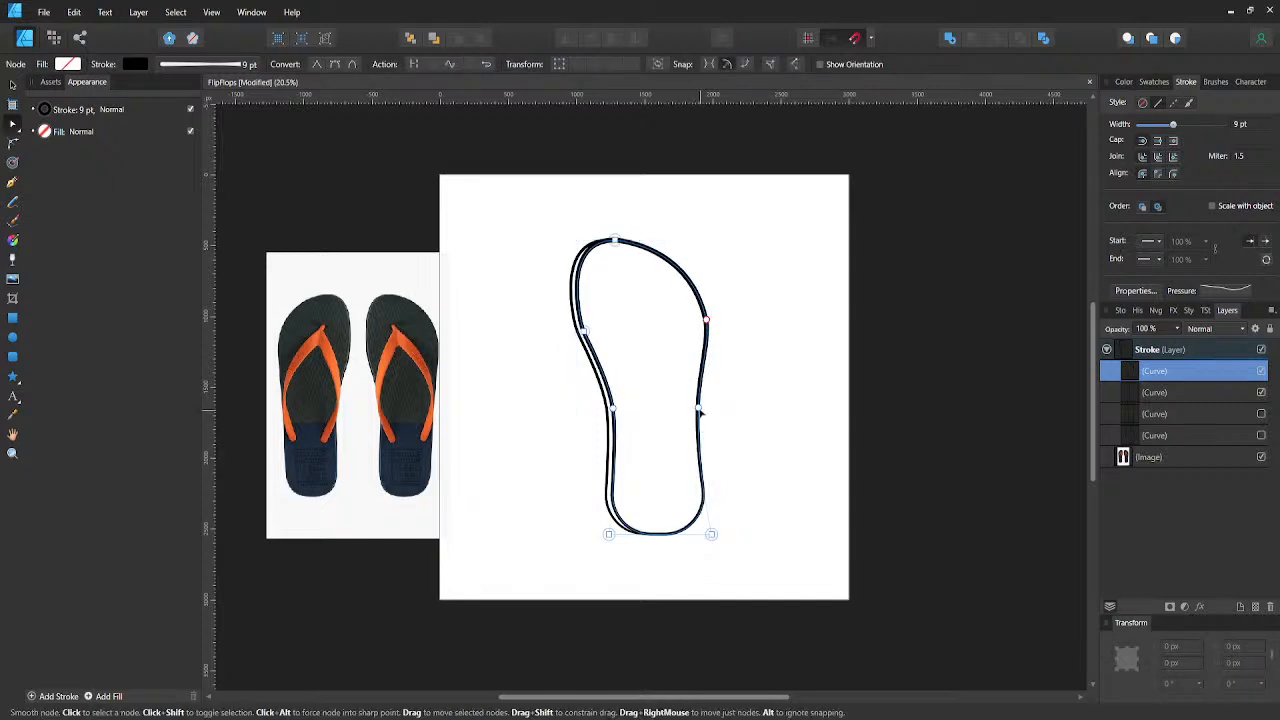
{"action": "left_click", "coordinate": [700, 411]}
{"action": "key", "text": "shift+Right"}
{"action": "key", "text": "shift+Right"}
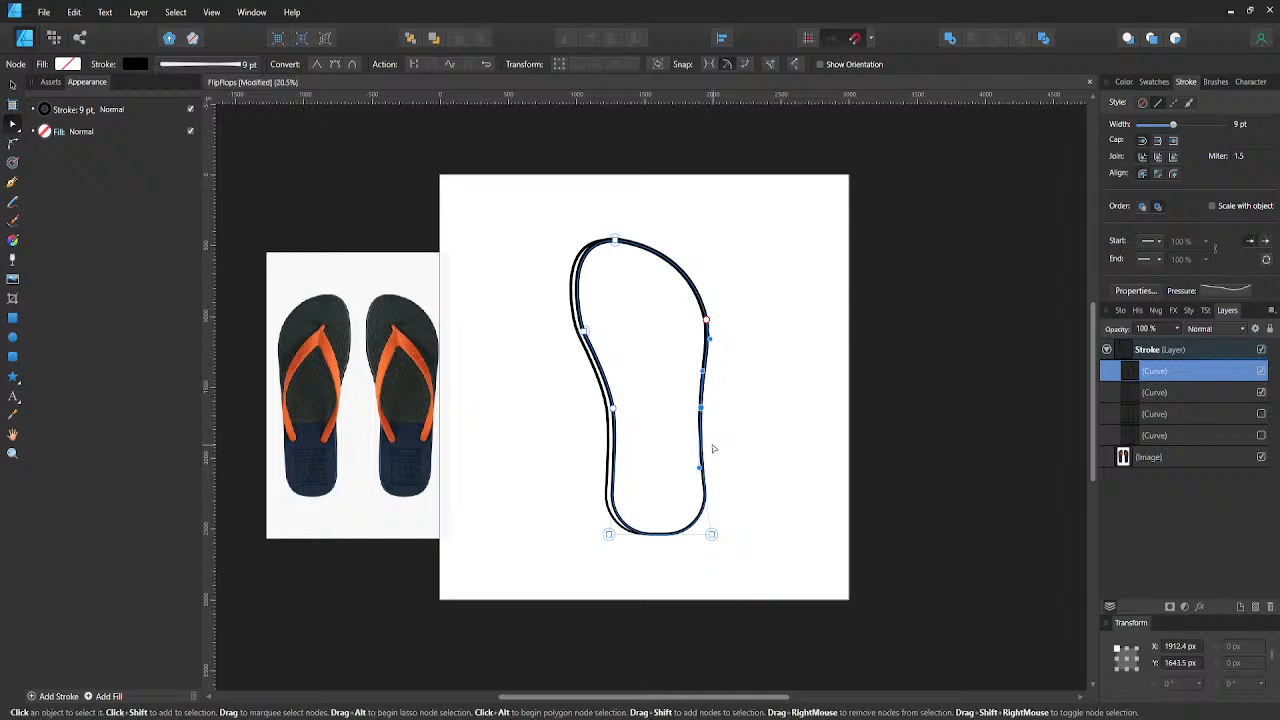
{"action": "left_click", "coordinate": [716, 454]}
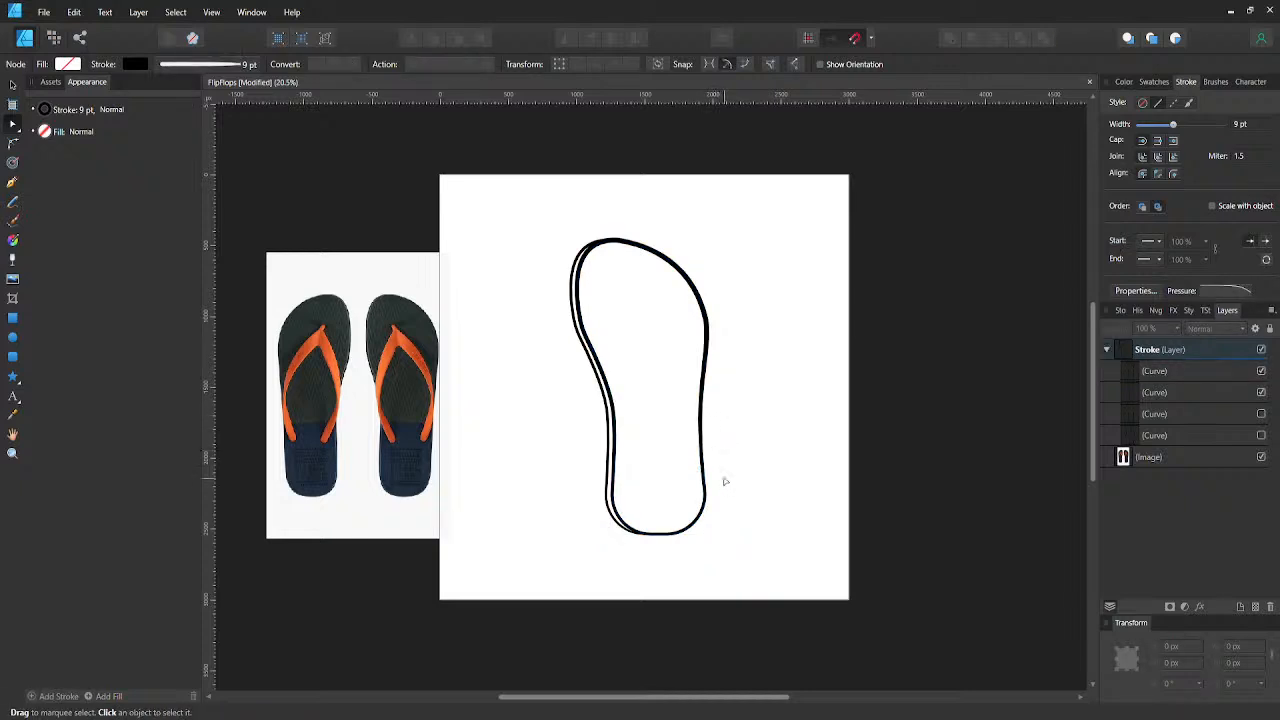
{"action": "key", "text": "ctrl+s"}
- Group the two visible sole curves, duplicate the group, and hide the lower copy as a backup
{"action": "key", "text": "v"}
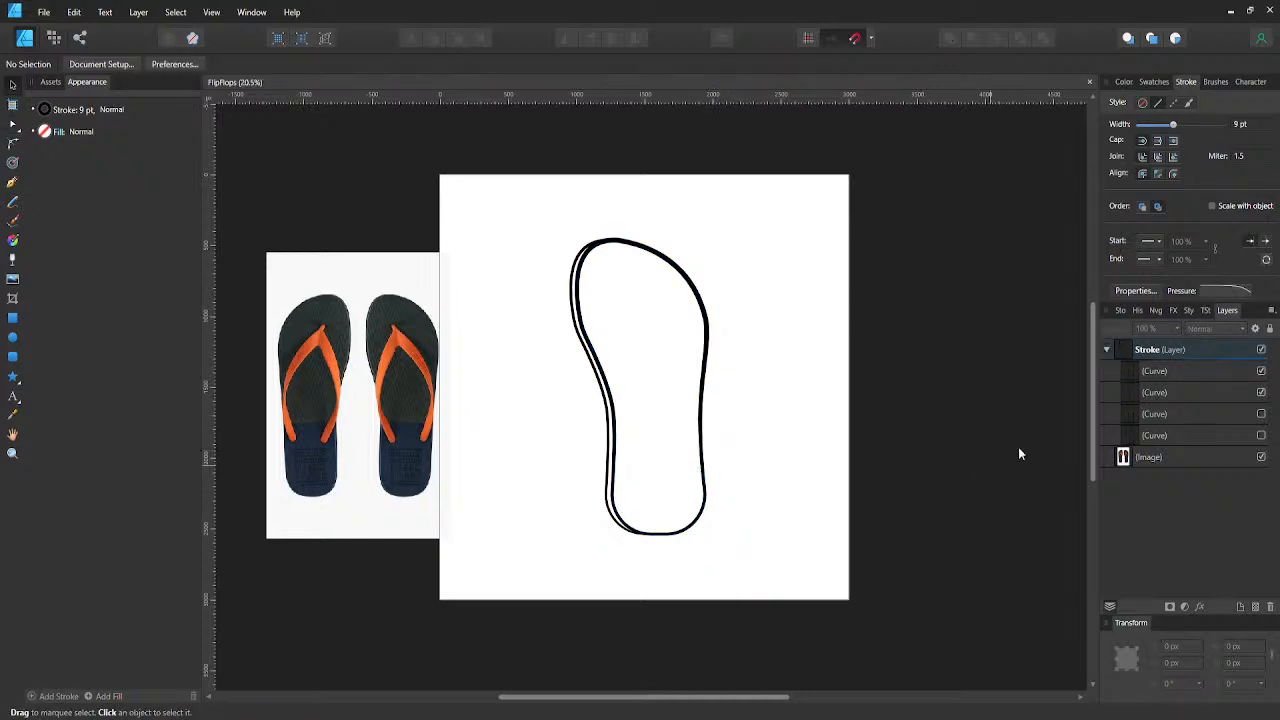
{"action": "left_click_drag", "start_coordinate": [1132, 378], "coordinate": [1137, 388]}
{"action": "left_click", "coordinate": [1130, 376], "text": "shift"}
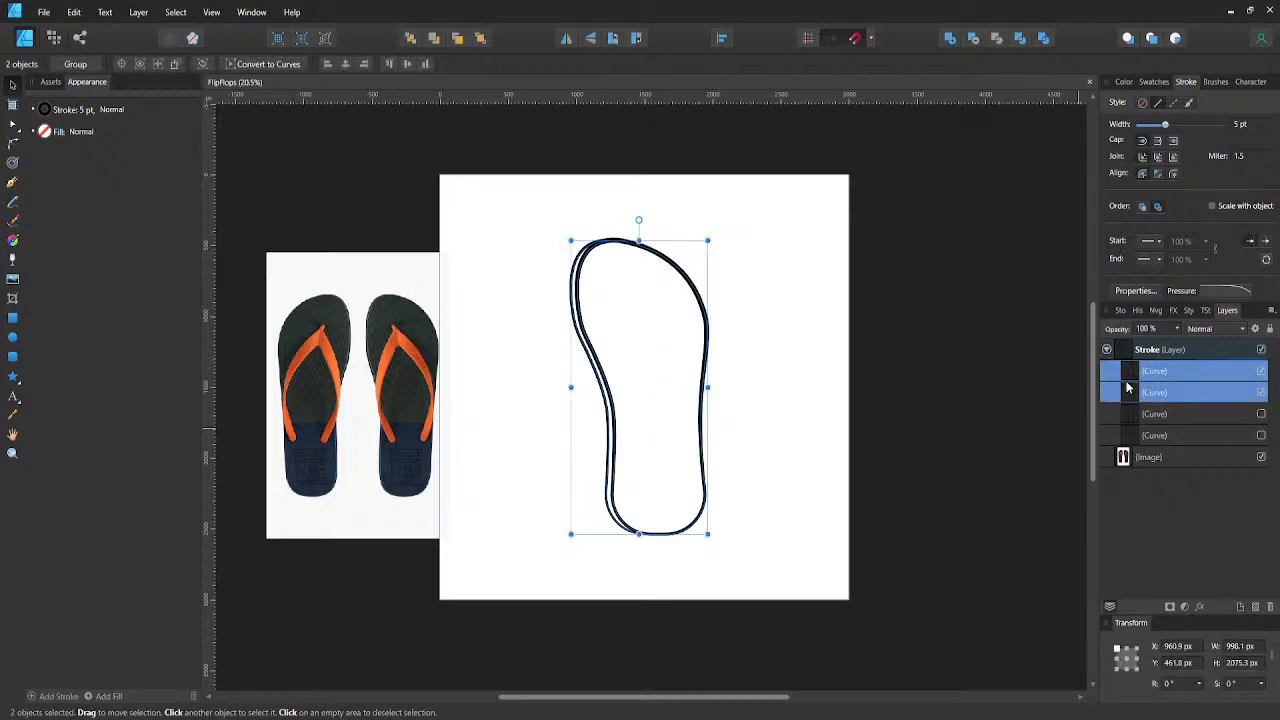
{"action": "key", "text": "ctrl+g"}
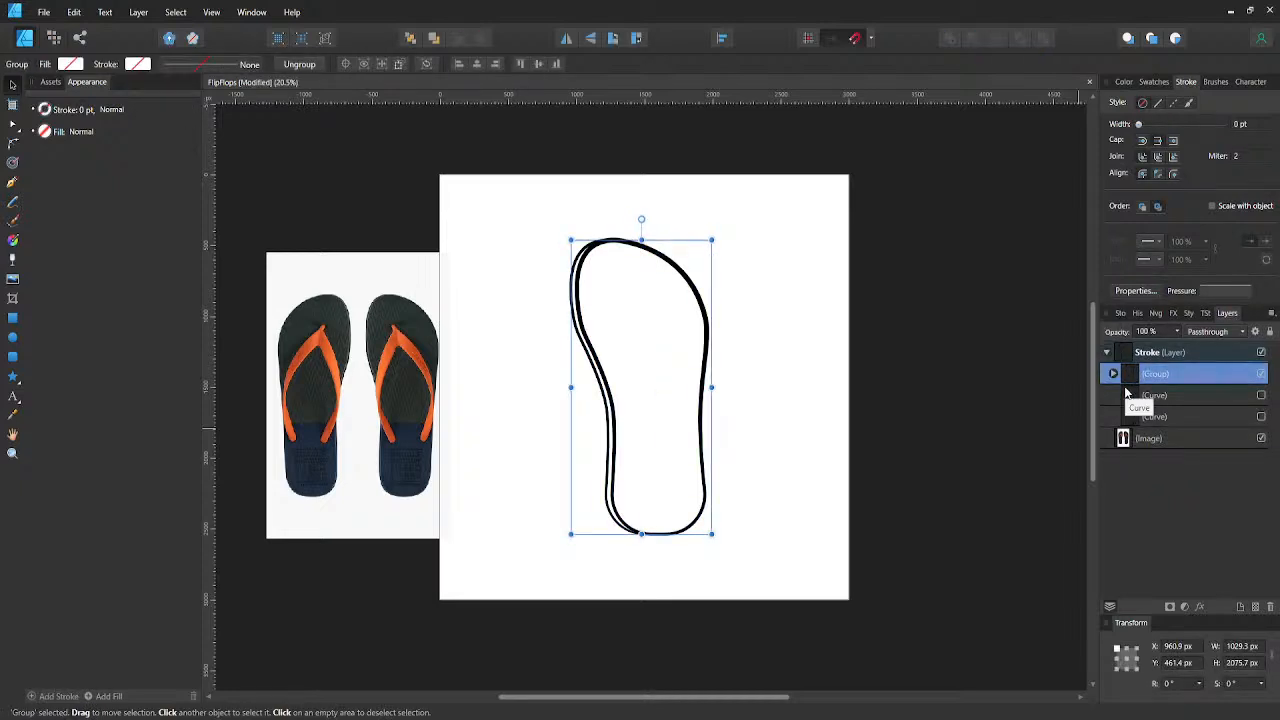
{"action": "key", "text": "ctrl+j"}
{"action": "left_click", "coordinate": [1261, 396]}
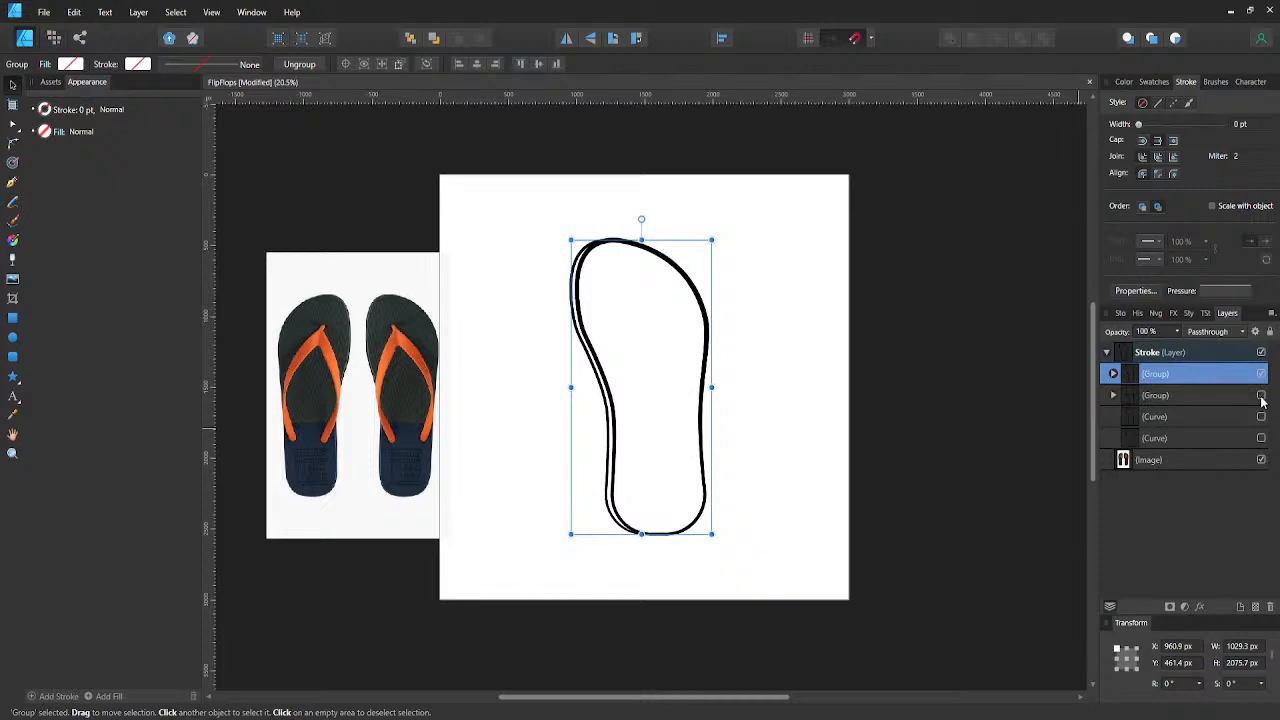
{"action": "left_click", "coordinate": [770, 390]}
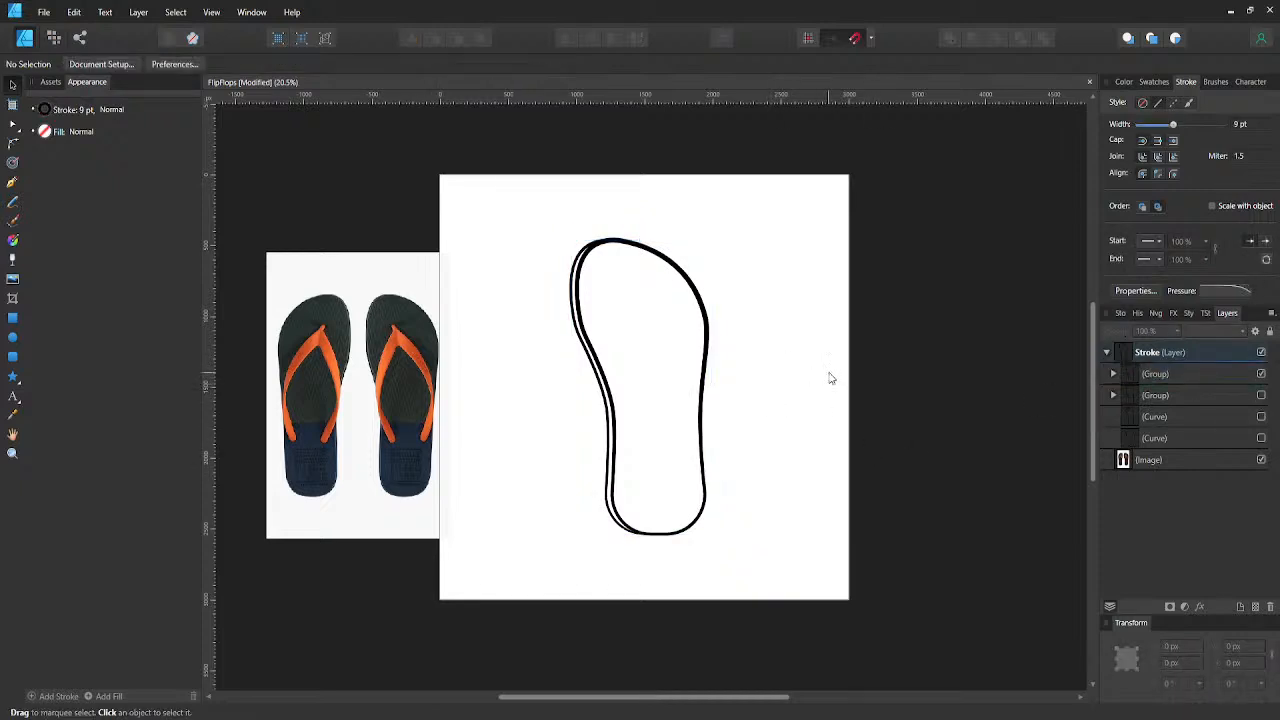
- Align the visible sole group to the horizontal and vertical centre of the page
{"action": "left_click_drag", "start_coordinate": [1140, 393], "coordinate": [1143, 416]}
{"action": "left_click", "coordinate": [1146, 374]}
{"action": "key", "text": "p"}
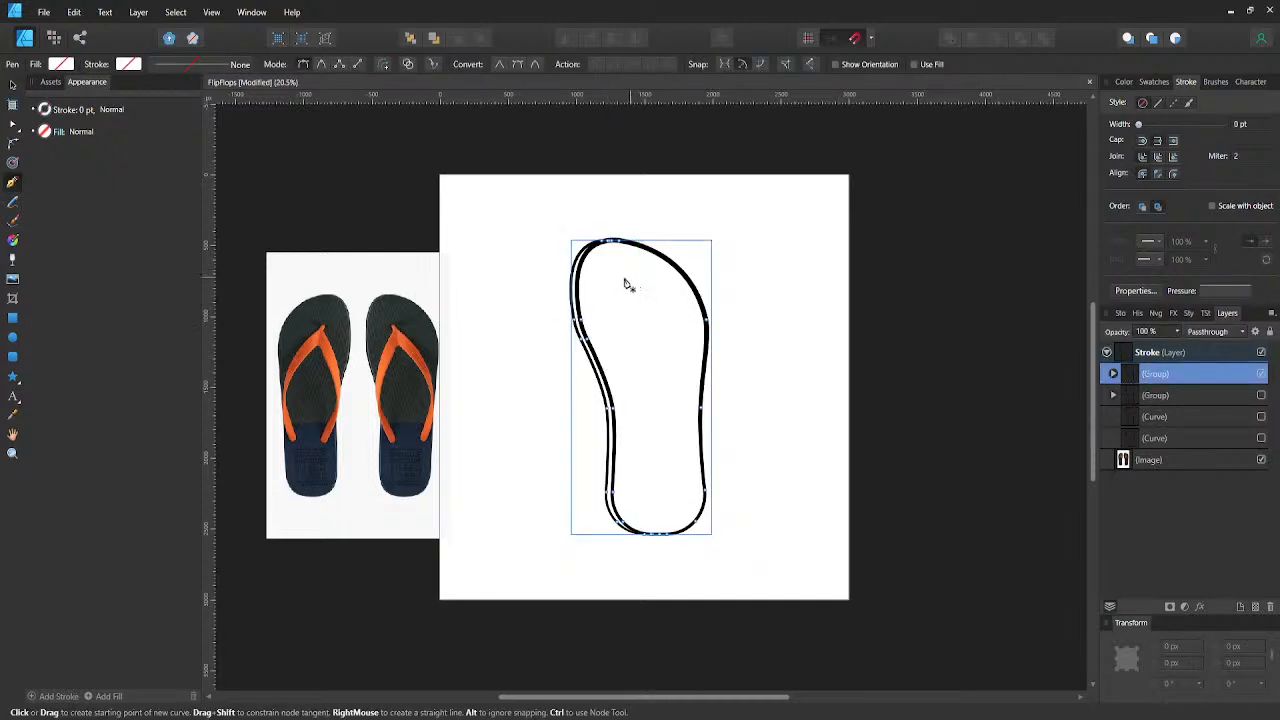
{"action": "key", "text": "v"}
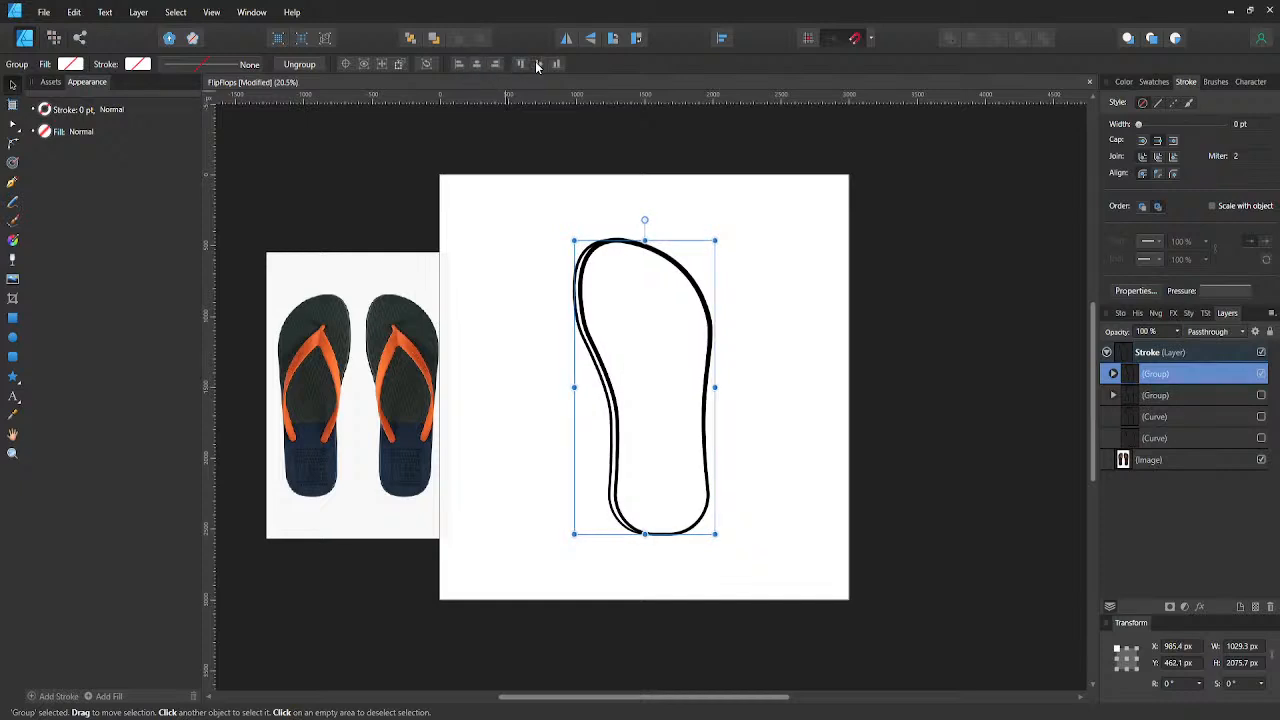
- Draw the right strap's outer edge with straight Pen segments from the toe area past the sole's edge, and shorten its end to about Y 1997 px
{"action": "key", "text": "p"}
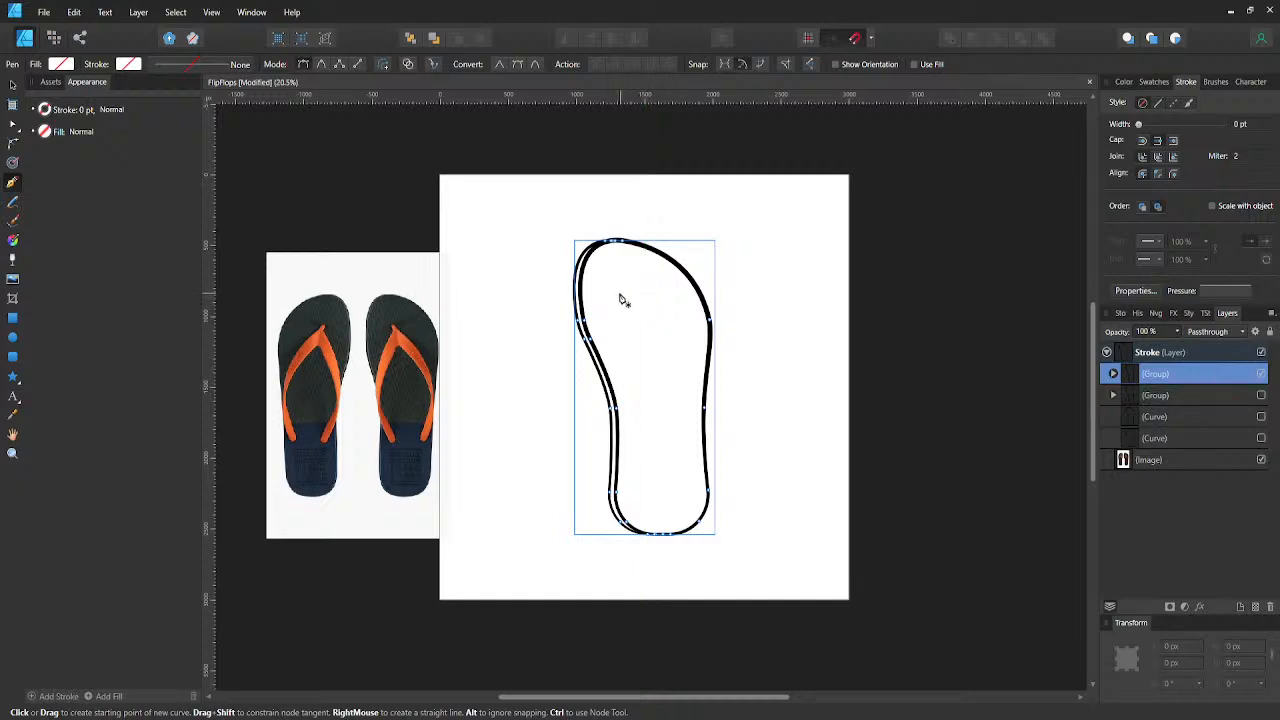
{"action": "left_click", "coordinate": [620, 291]}
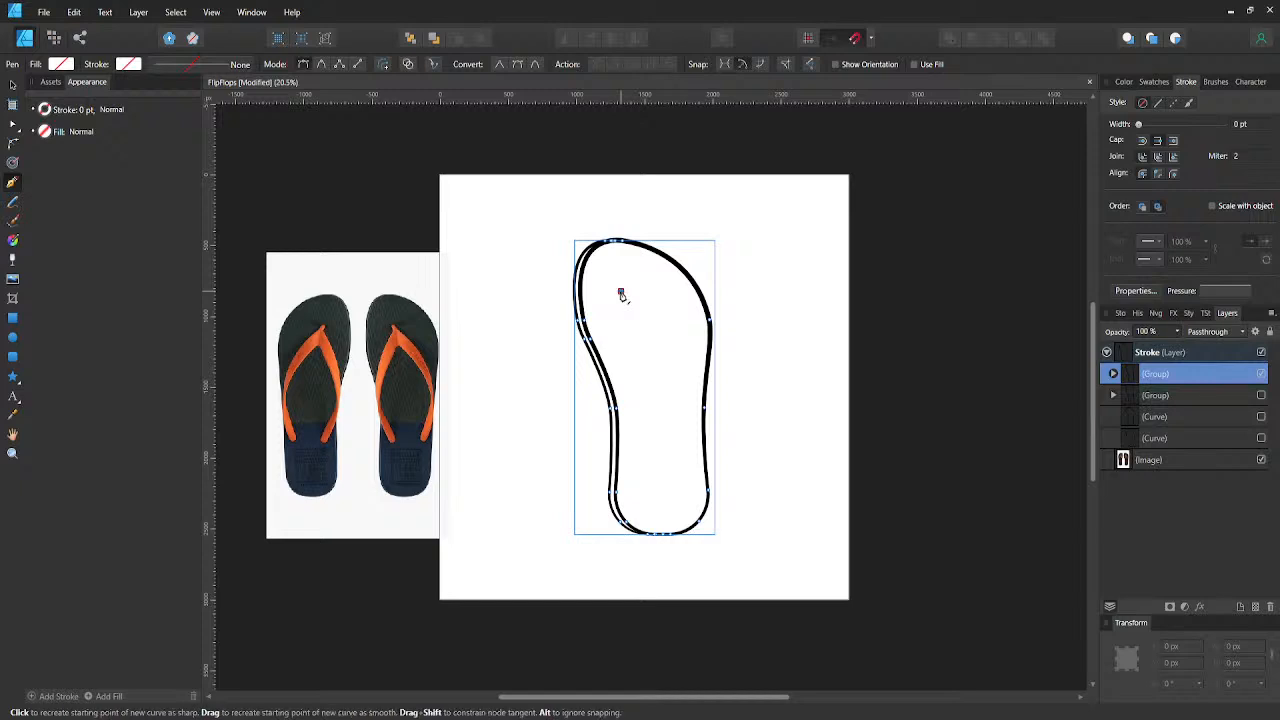
{"action": "left_click", "coordinate": [726, 374]}
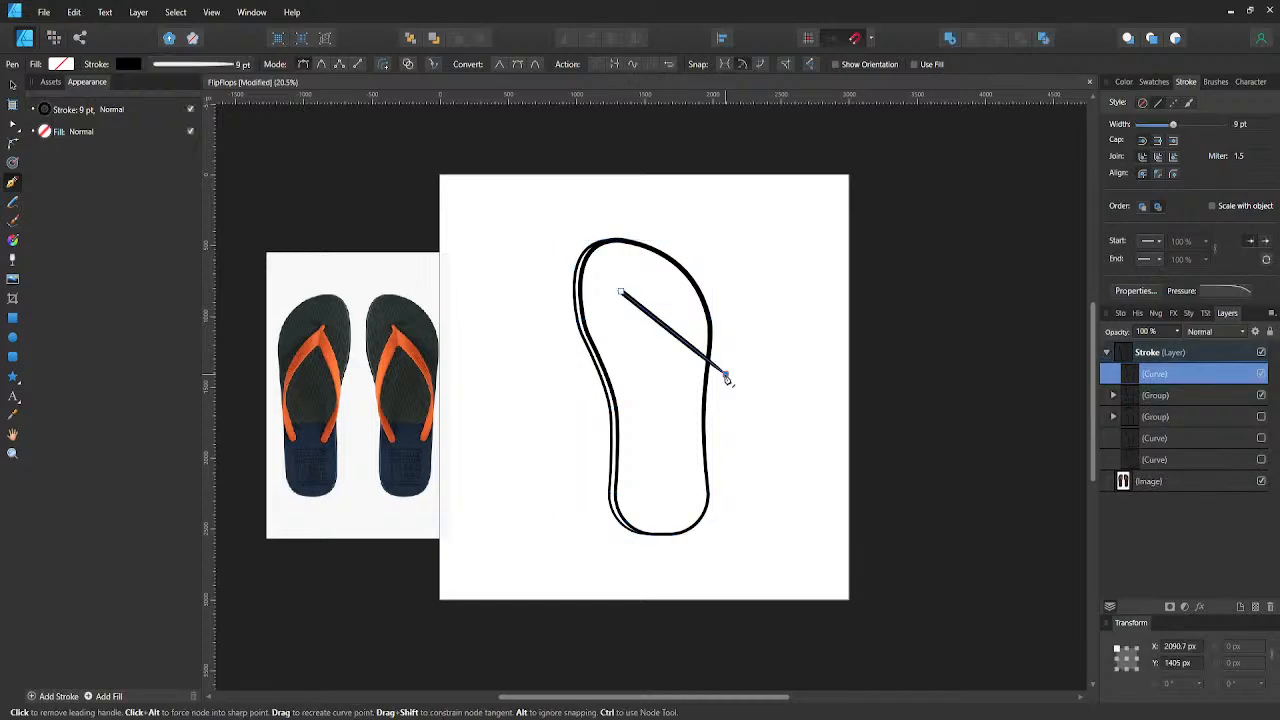
{"action": "left_click", "coordinate": [693, 496]}
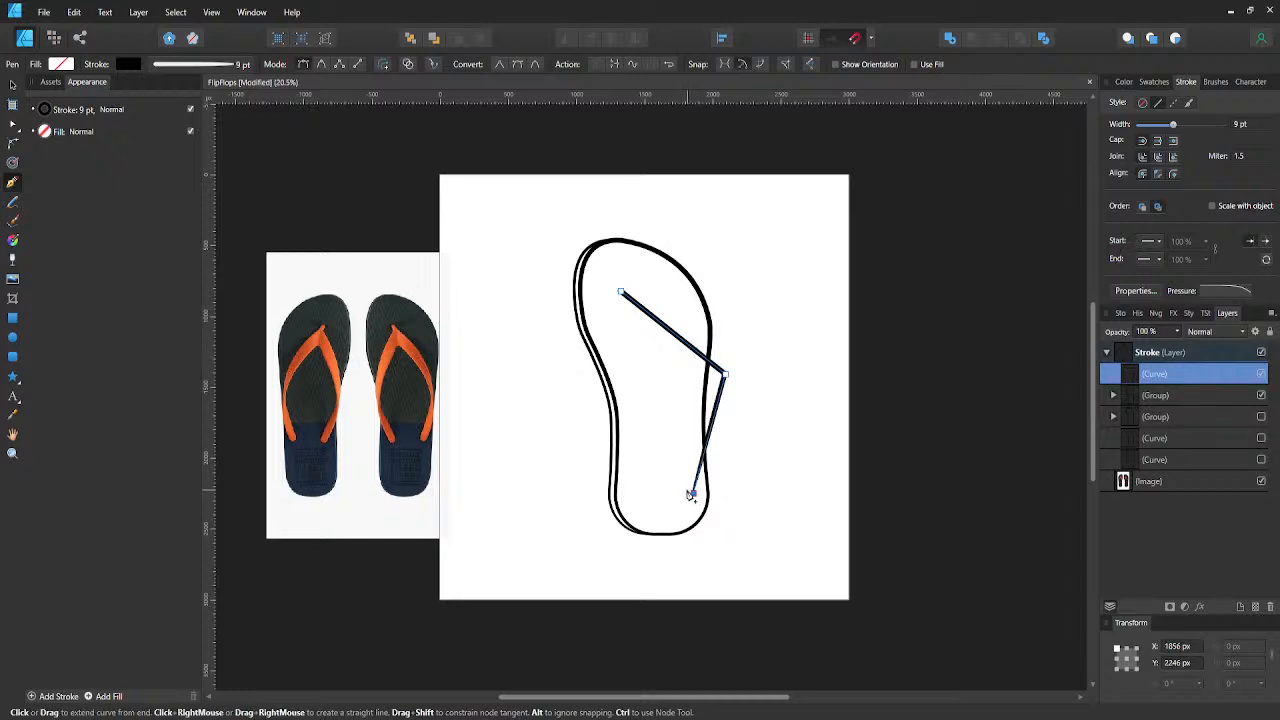
{"action": "key", "text": "a"}
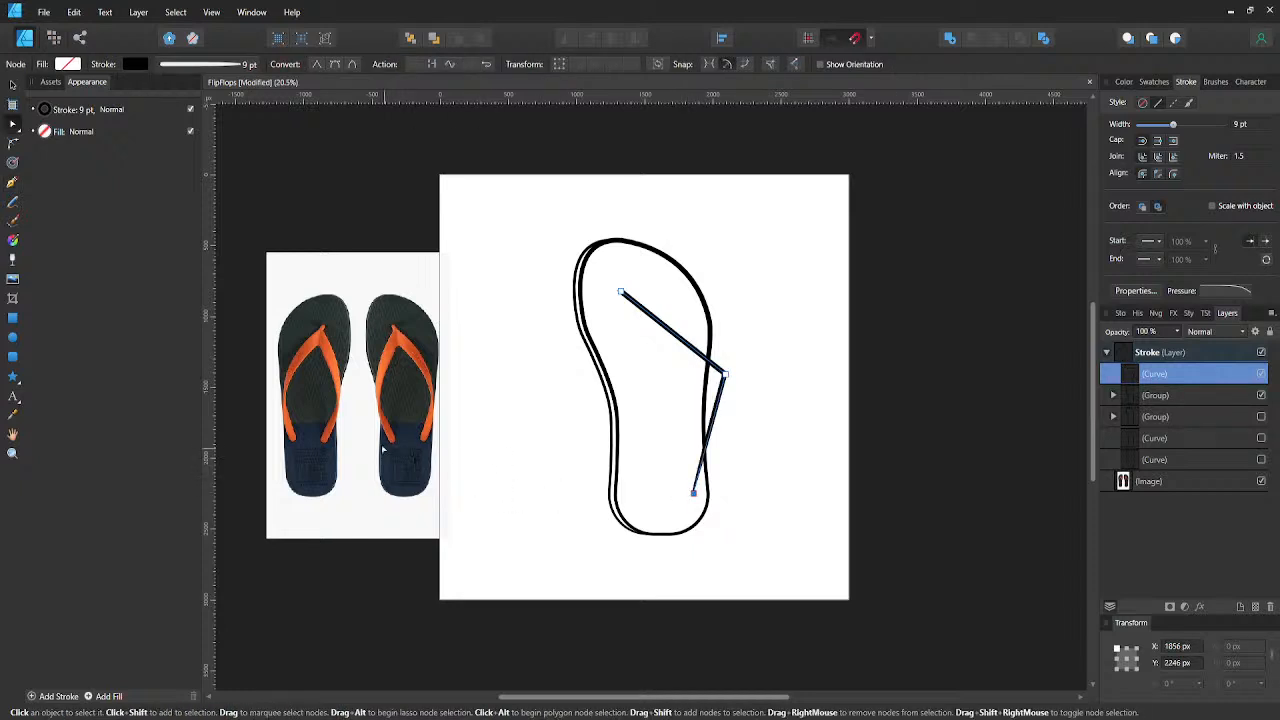
{"action": "left_click_drag", "start_coordinate": [693, 492], "coordinate": [690, 460]}
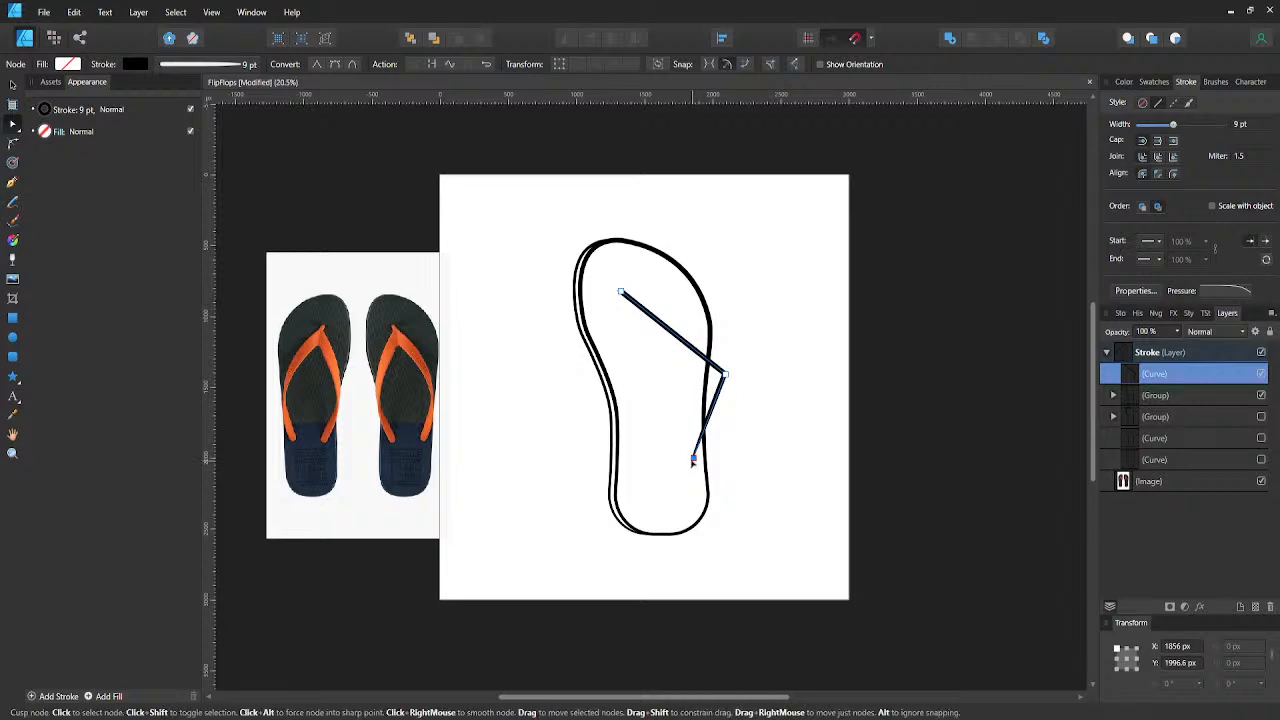
- Continue the strap path across the right strap's end and along its inner edge back to a point just below the toe post
{"action": "key", "text": "p"}
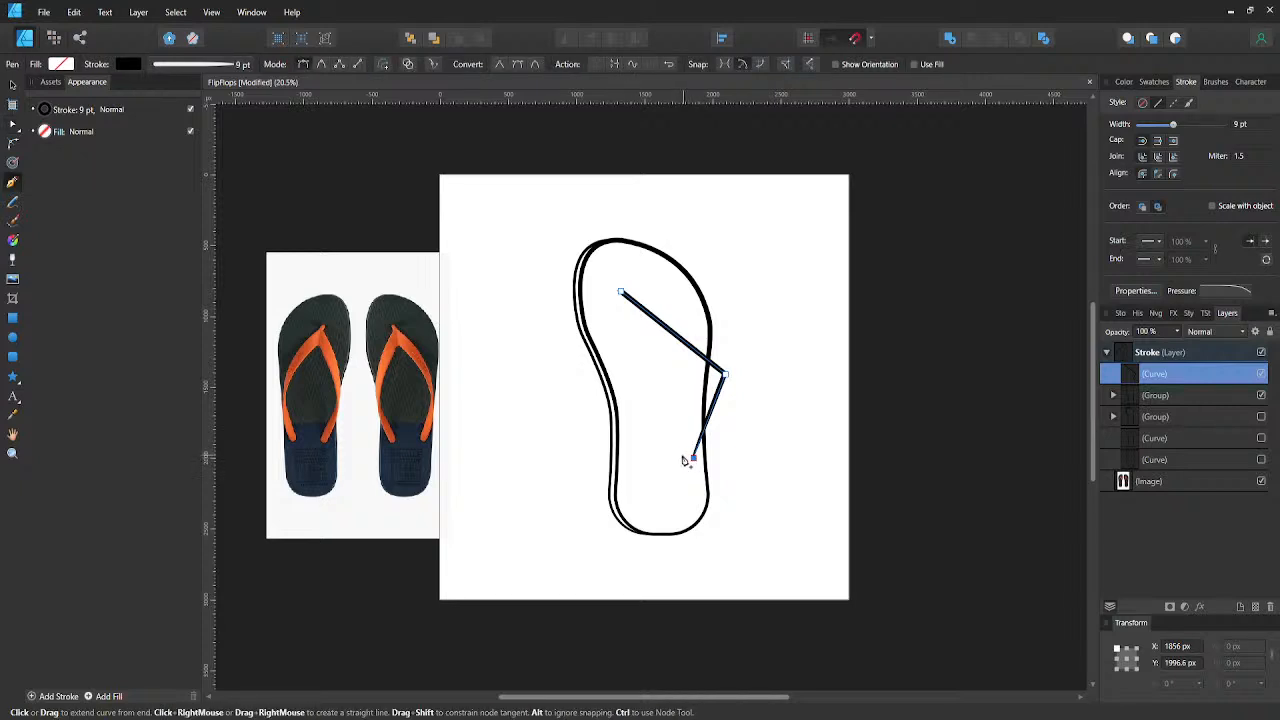
{"action": "left_click", "coordinate": [681, 461]}
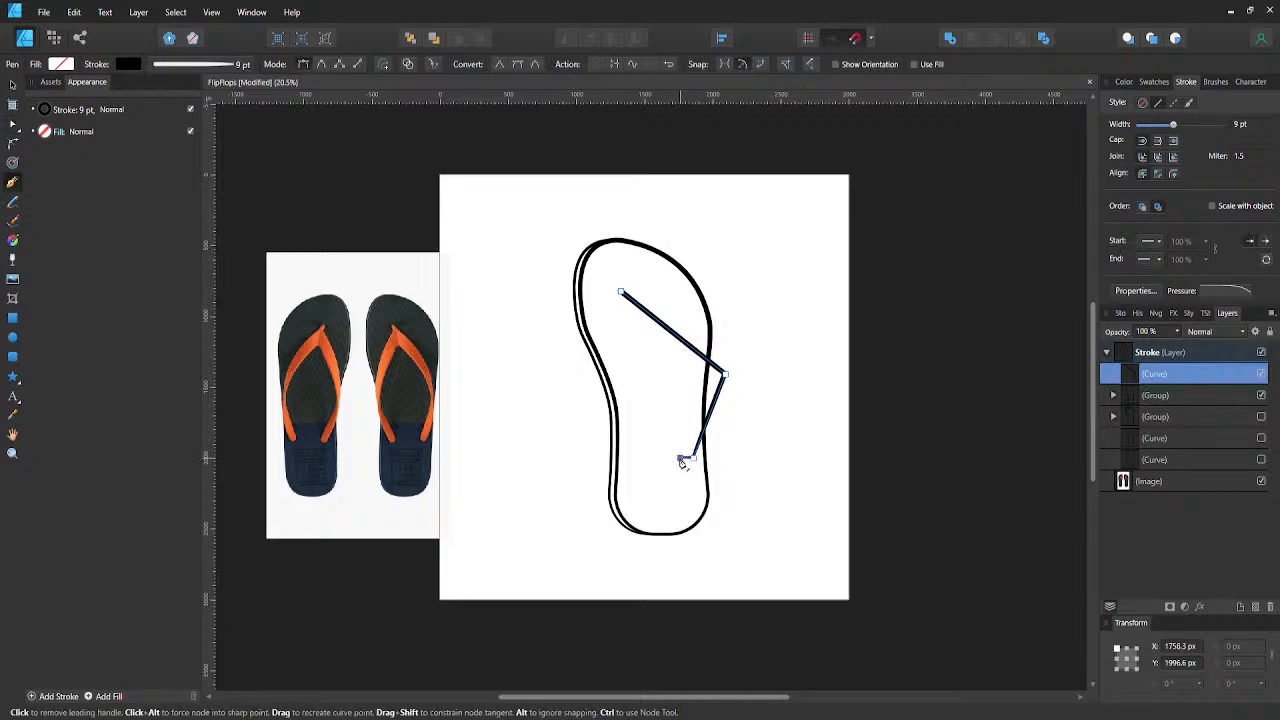
{"action": "left_click", "coordinate": [704, 383]}
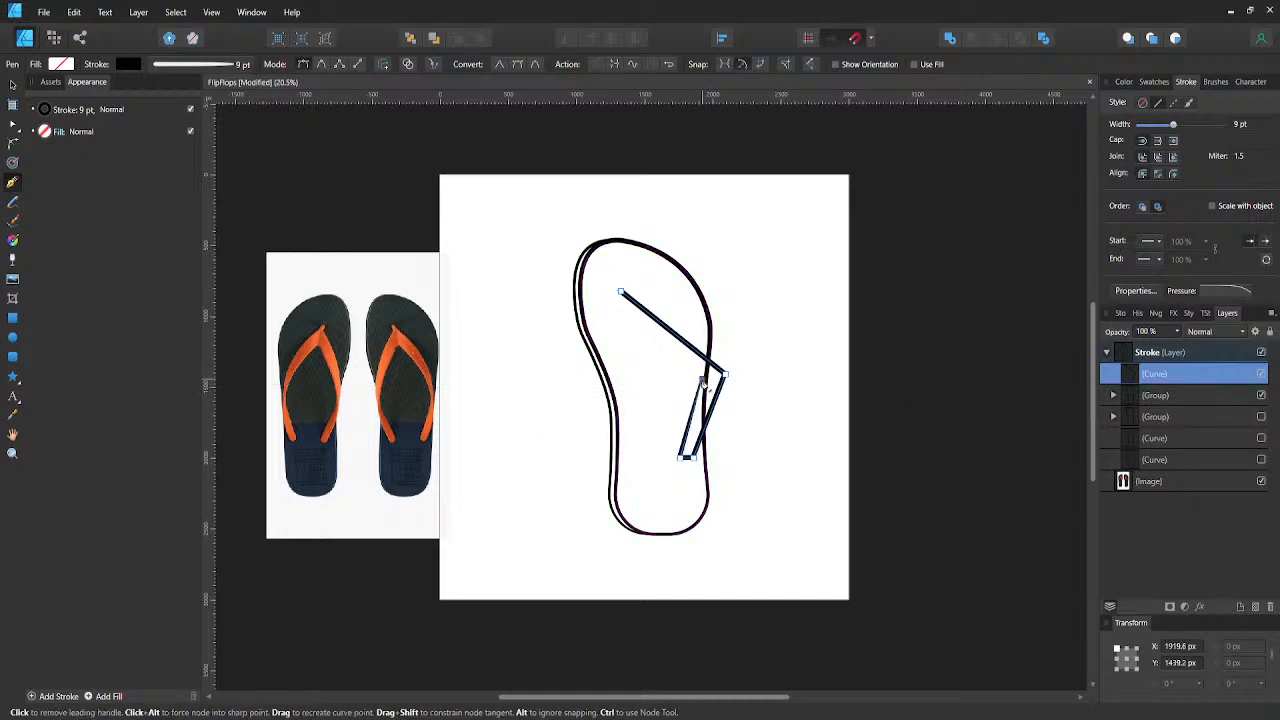
{"action": "left_click", "coordinate": [620, 298]}
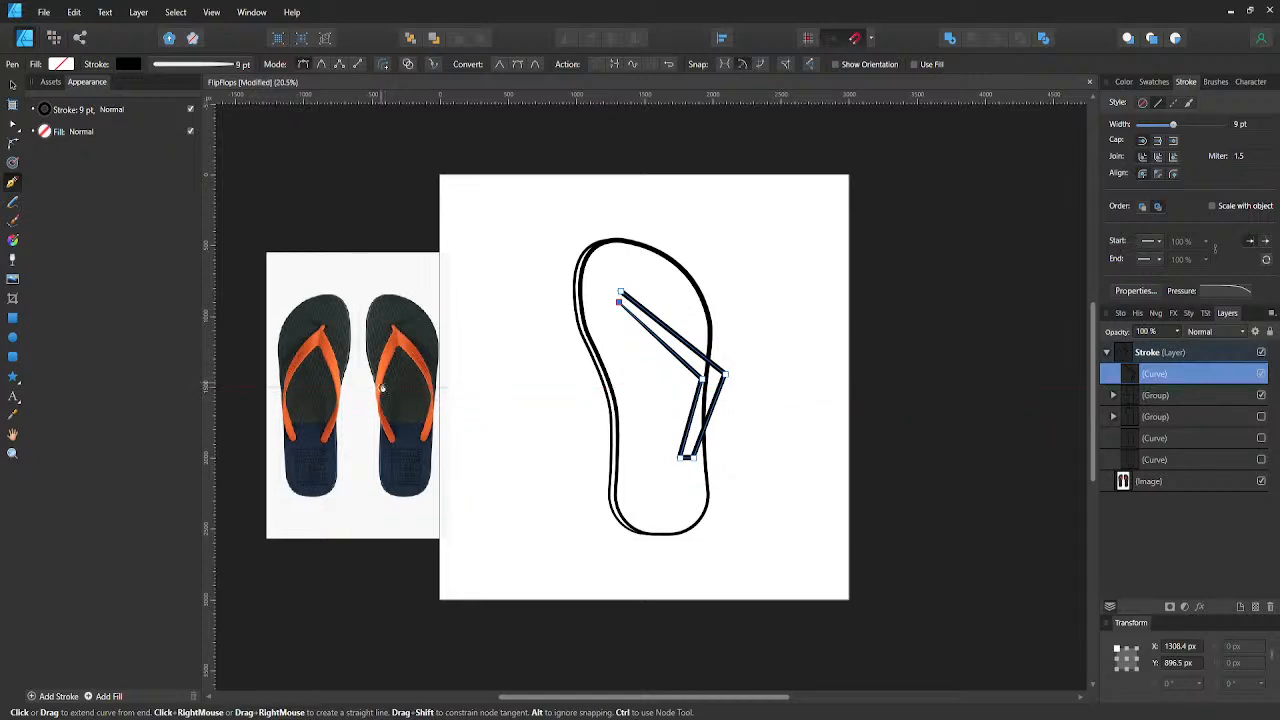
- Draw the left strap's inner edge, short end and outer edge with straight segments, closing the path at the toe point
{"action": "left_click", "coordinate": [617, 405]}
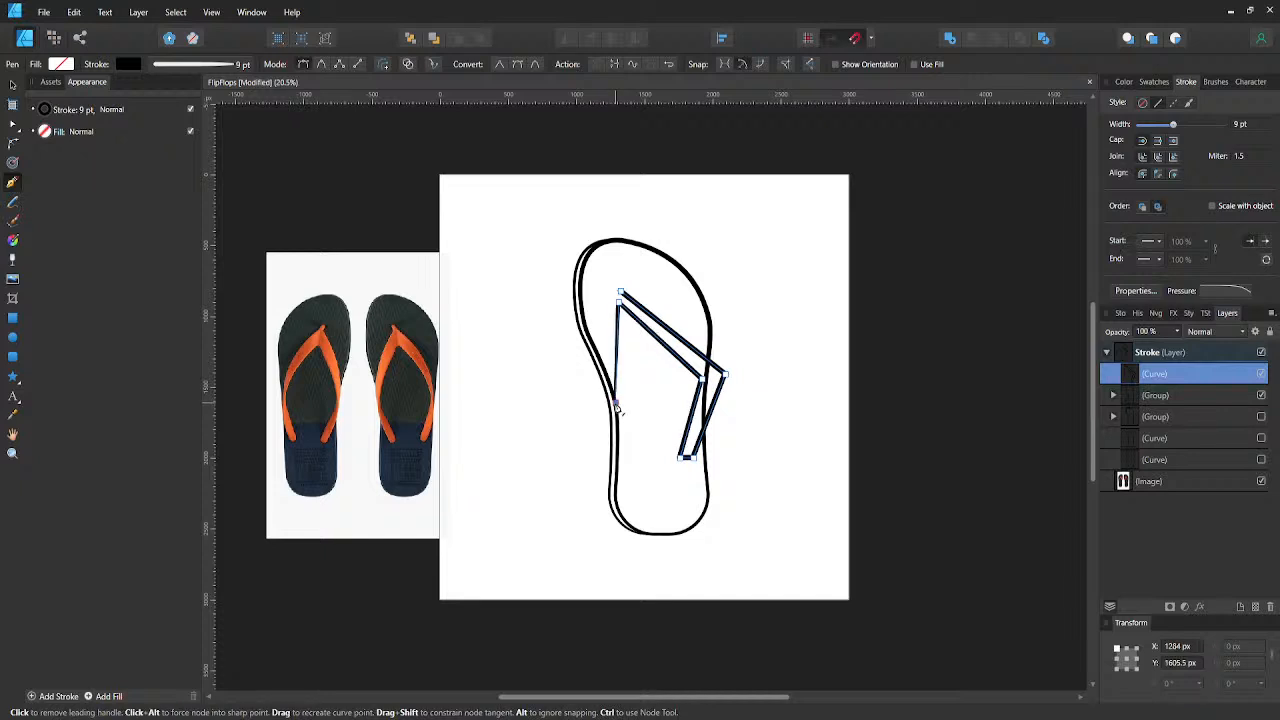
{"action": "left_click", "coordinate": [637, 465]}
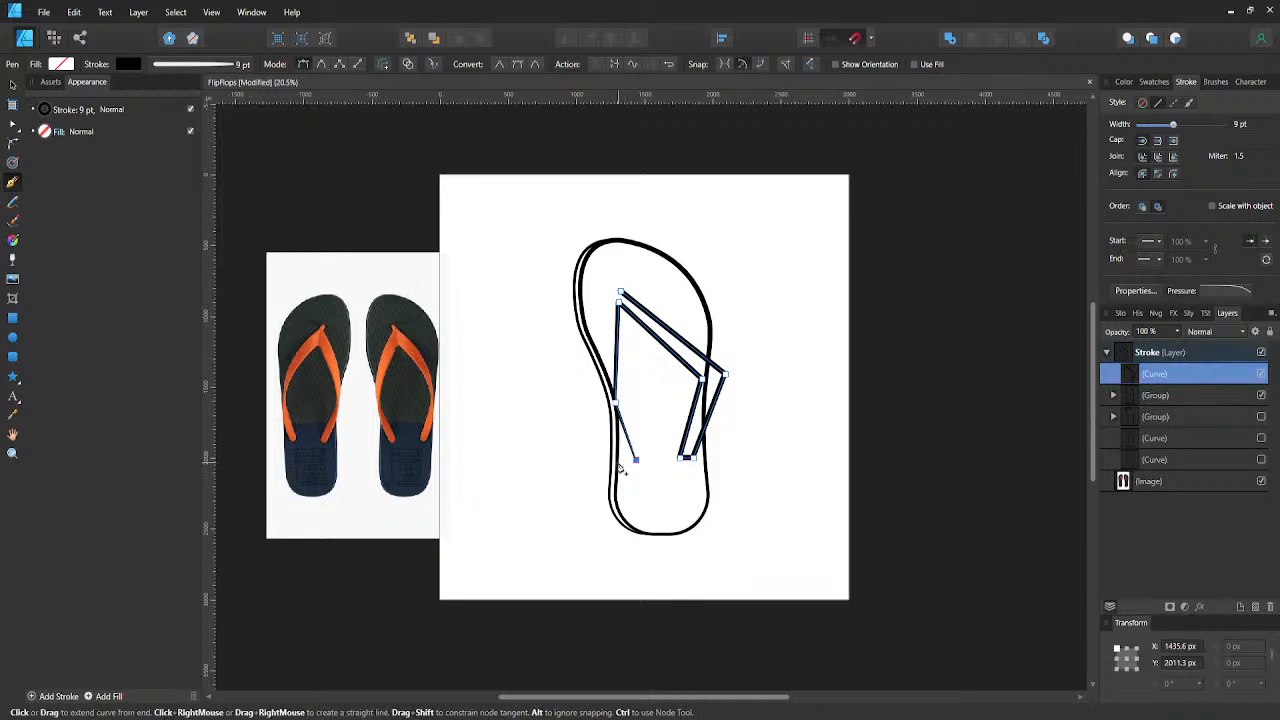
{"action": "left_click", "coordinate": [620, 467]}
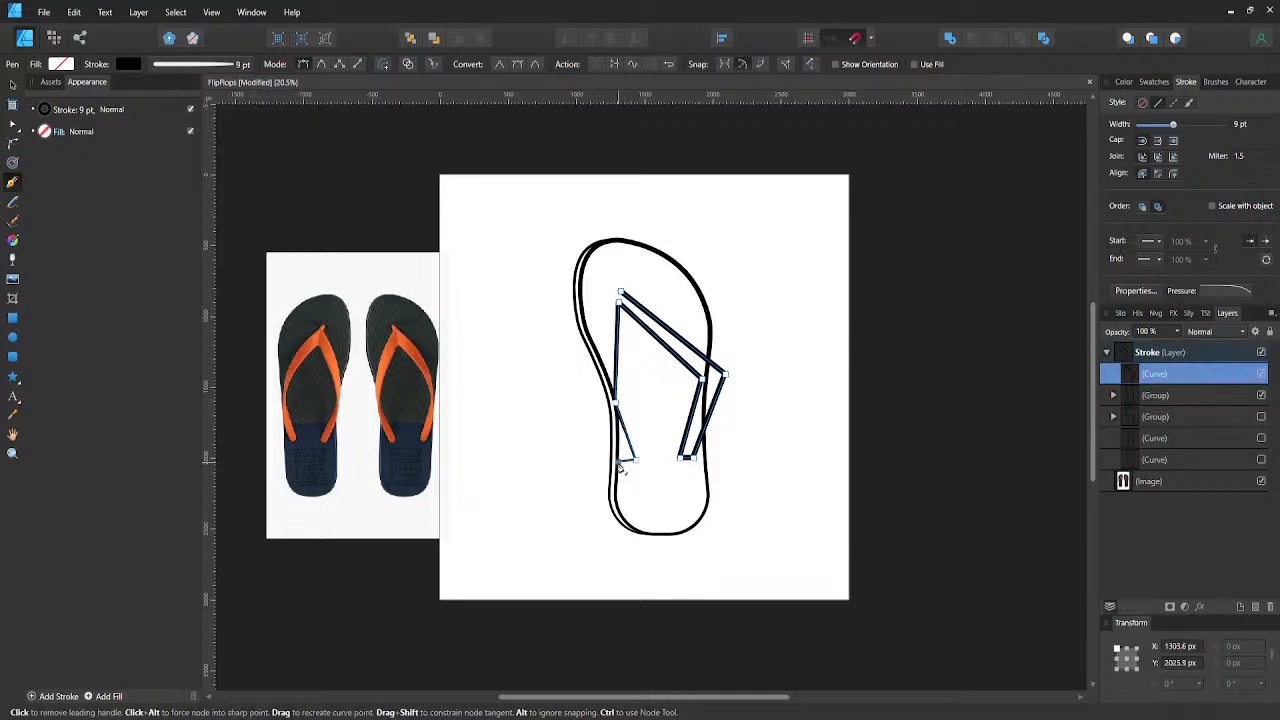
{"action": "left_click", "coordinate": [601, 400]}
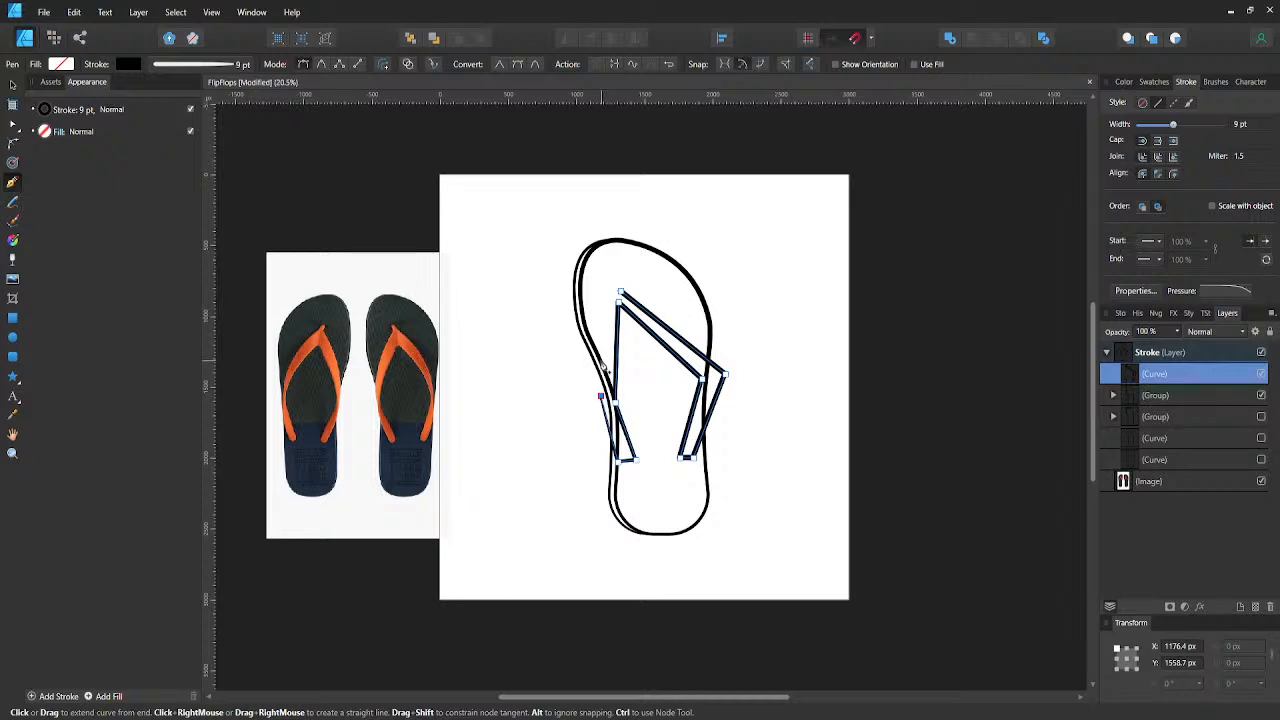
{"action": "left_click", "coordinate": [620, 293]}
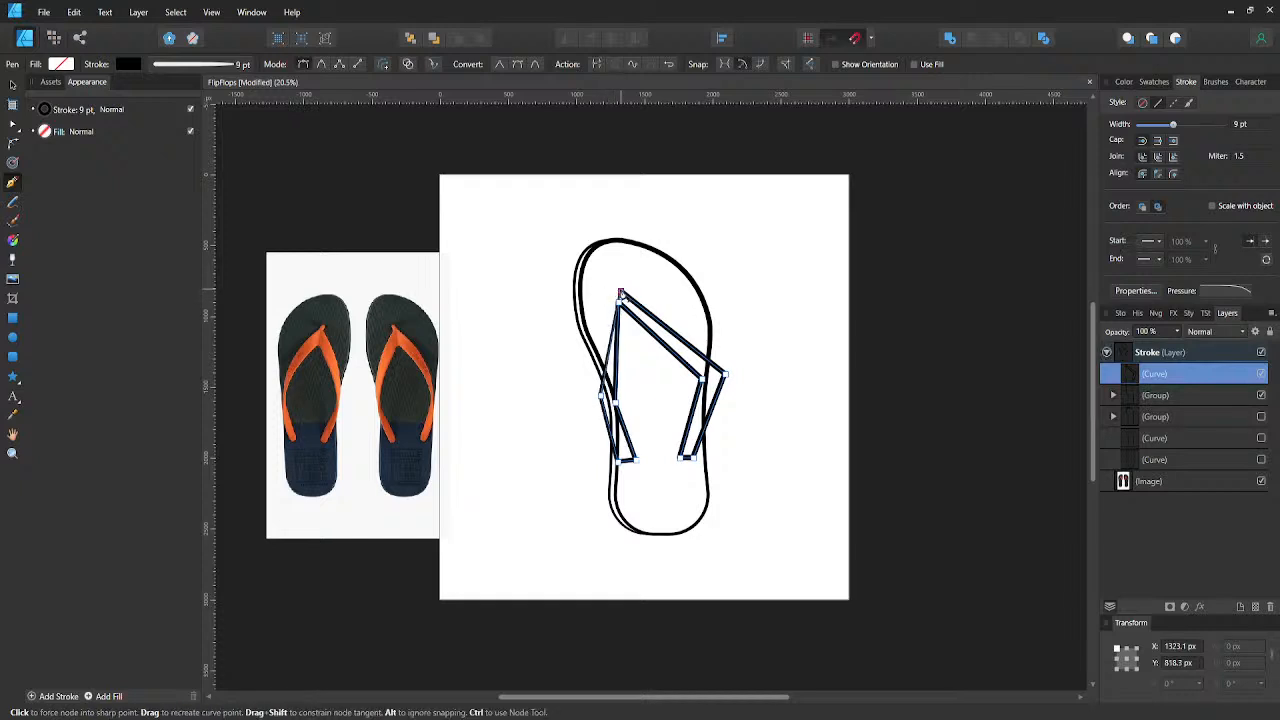
- Separate the strap's outer toe node from the inner one, and nudge both toe nodes right and down to start at about X 1329 px, Y 809 px
{"action": "key", "text": "a"}
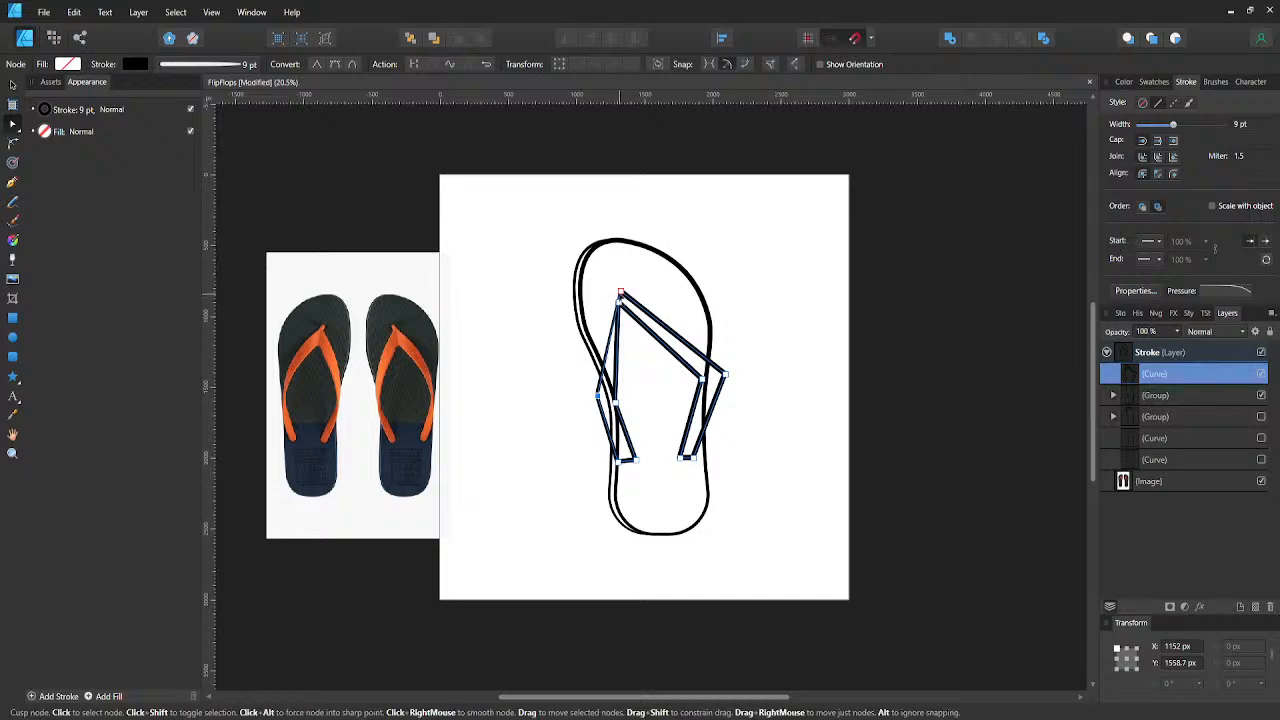
{"action": "left_click_drag", "start_coordinate": [620, 293], "coordinate": [614, 285]}
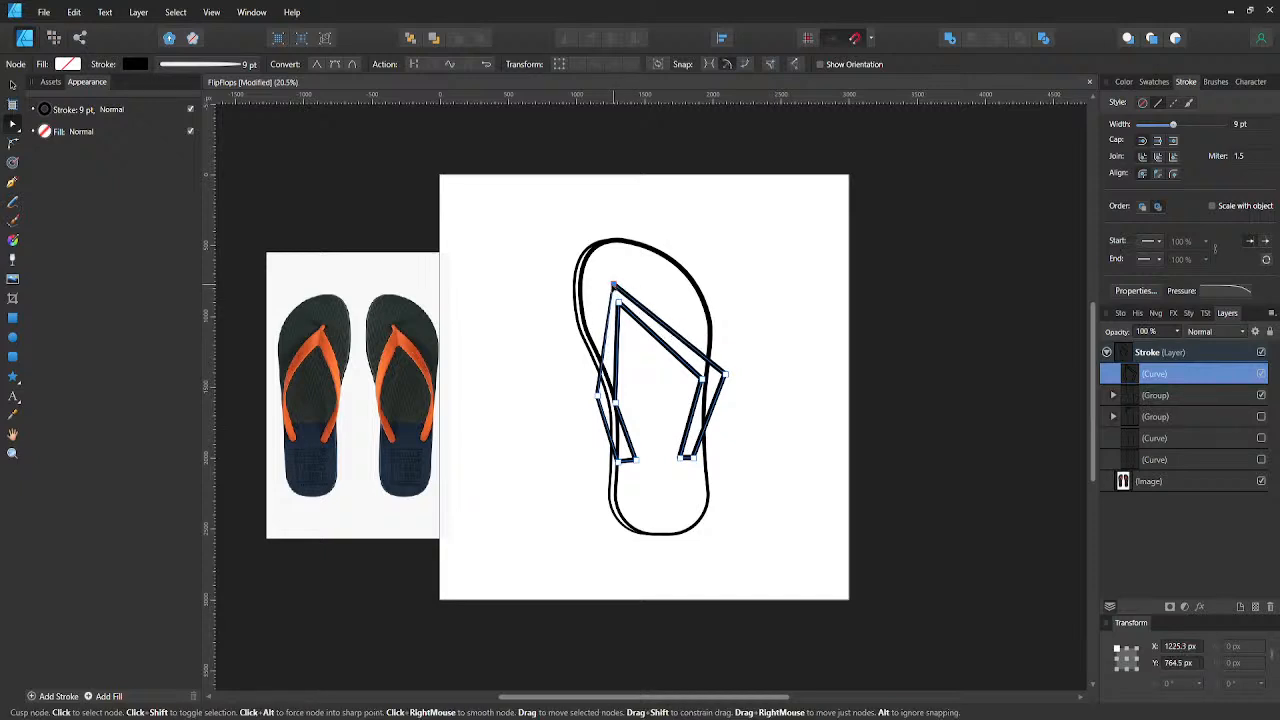
{"action": "left_click", "coordinate": [619, 303], "text": "shift"}
{"action": "key", "text": "shift+Right"}
{"action": "key", "text": "shift+Right"}
{"action": "key", "text": "shift+Right"}
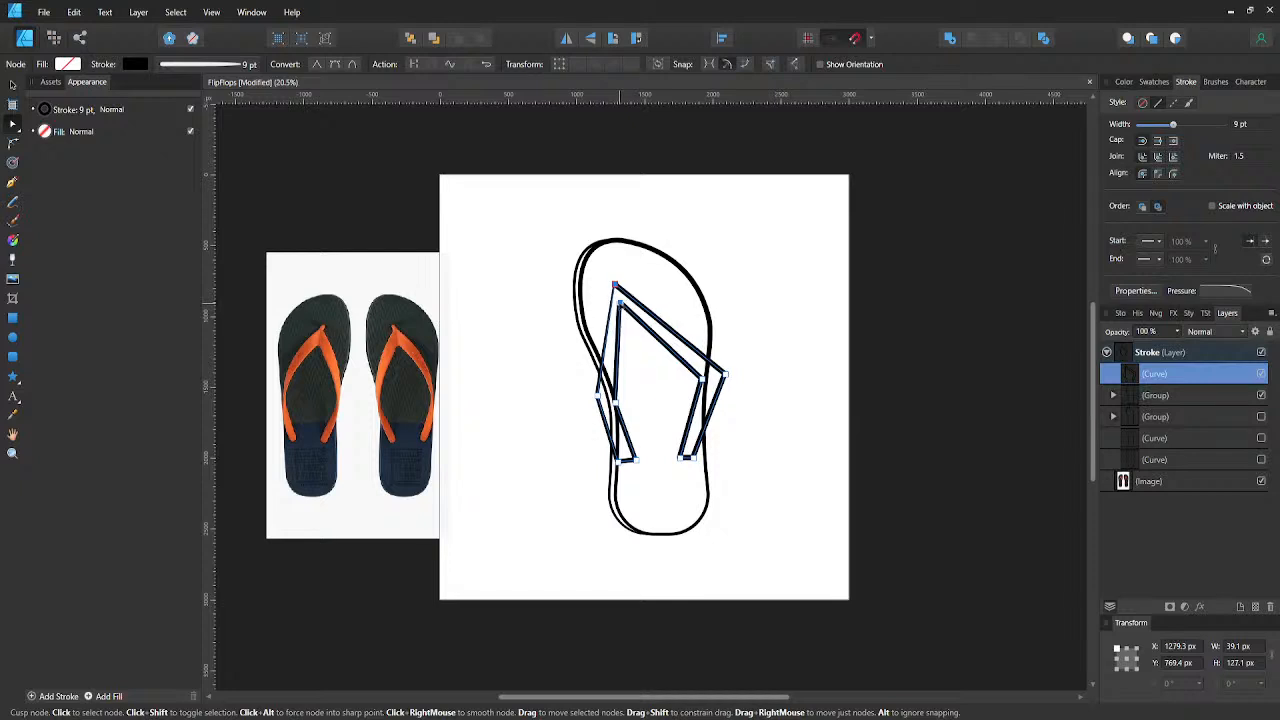
{"action": "key", "text": "shift+Right"}
{"action": "key", "text": "shift+Down"}
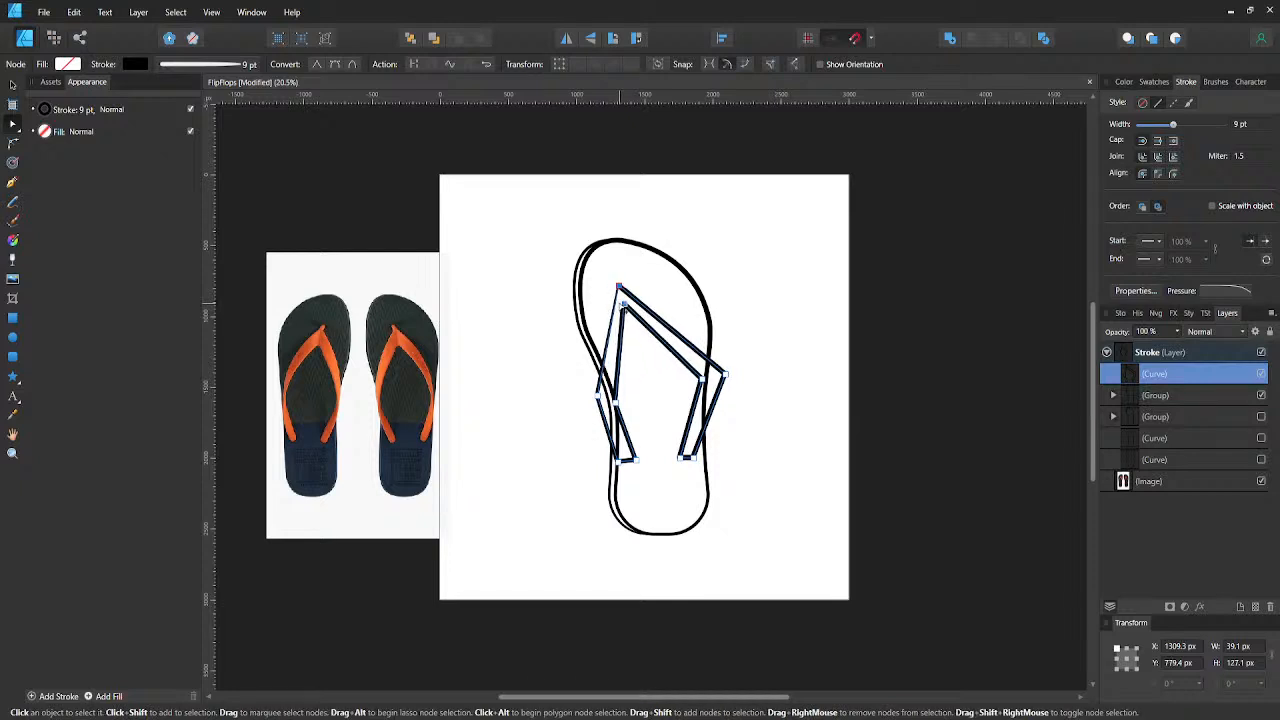
{"action": "key", "text": "shift+Right"}
{"action": "key", "text": "shift+Down"}
{"action": "key", "text": "shift+Down"}
{"action": "key", "text": "shift+Down"}
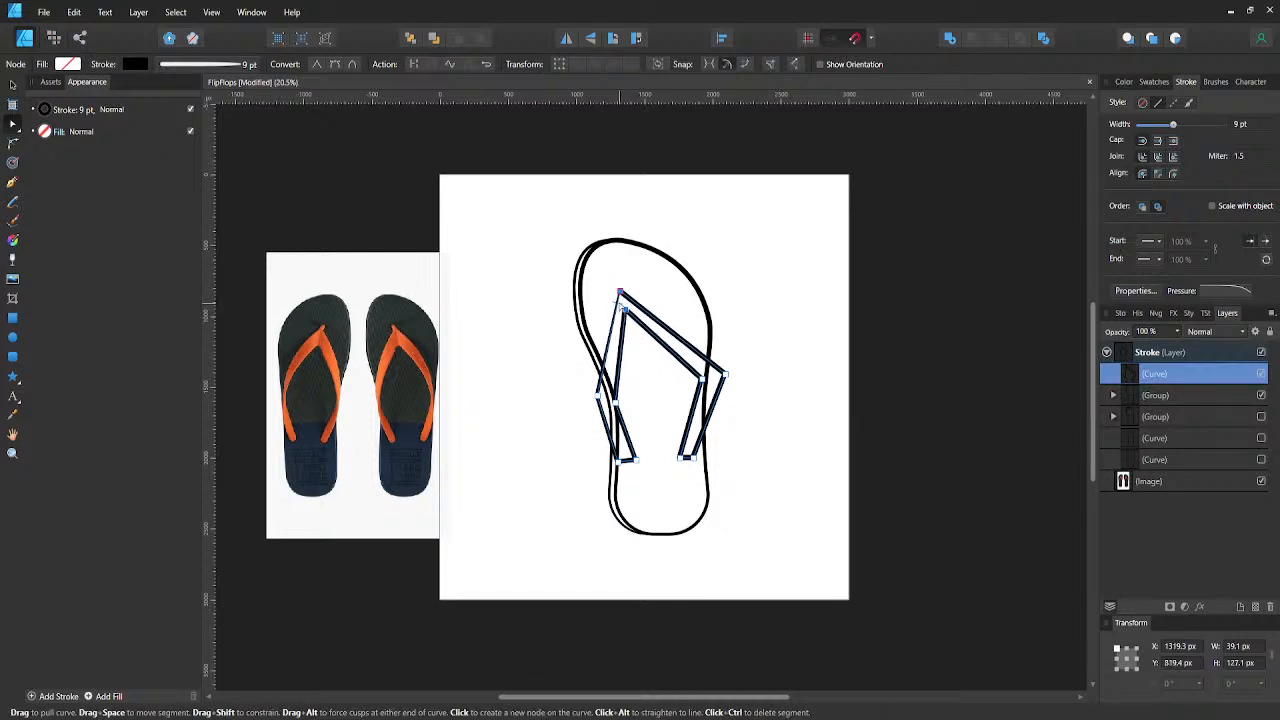
{"action": "key", "text": "shift+Right"}
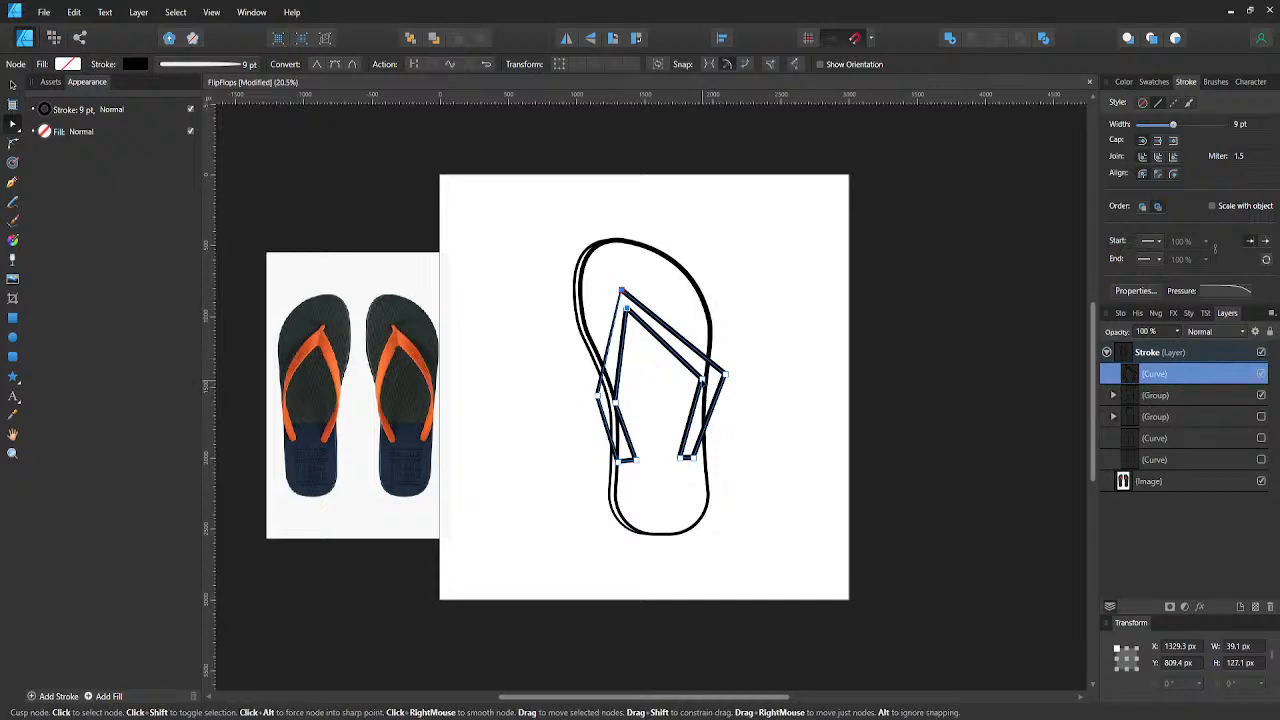
- Narrow the straps by moving both inner bend nodes outward and the inner toe node to about X 1373 px, Y 961 px
{"action": "left_click_drag", "start_coordinate": [702, 379], "coordinate": [711, 380]}
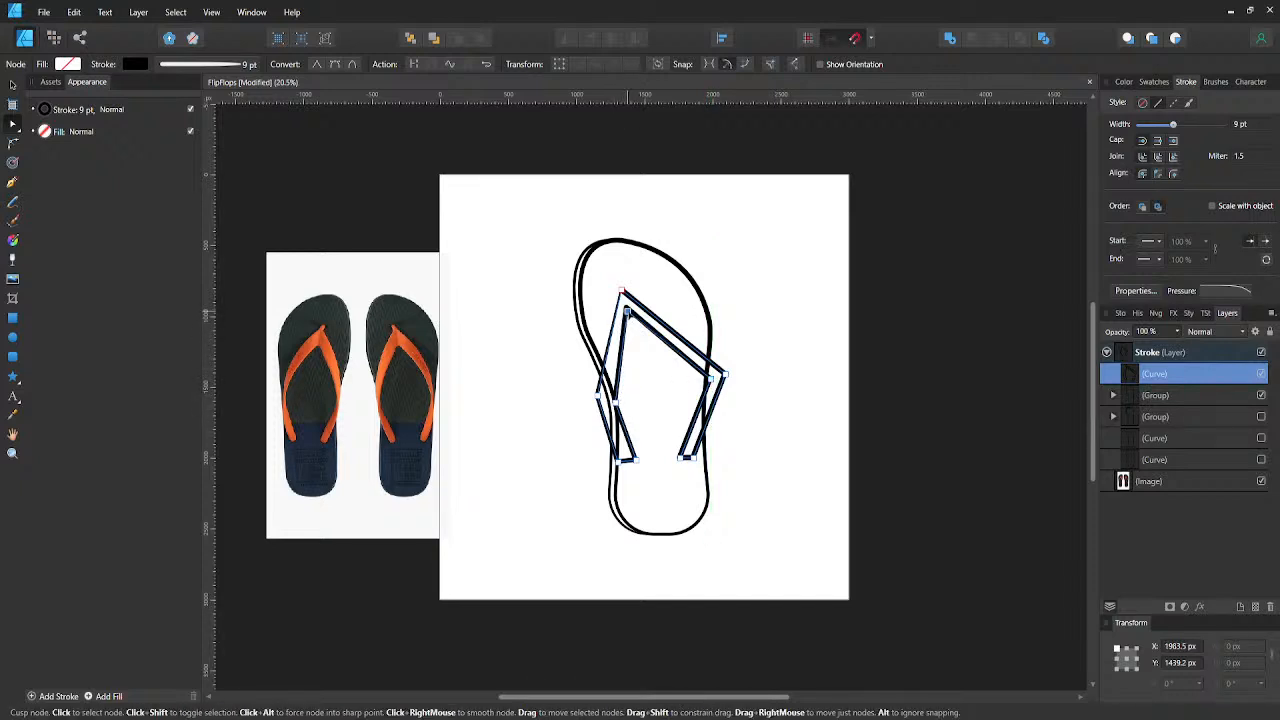
{"action": "left_click", "coordinate": [628, 313]}
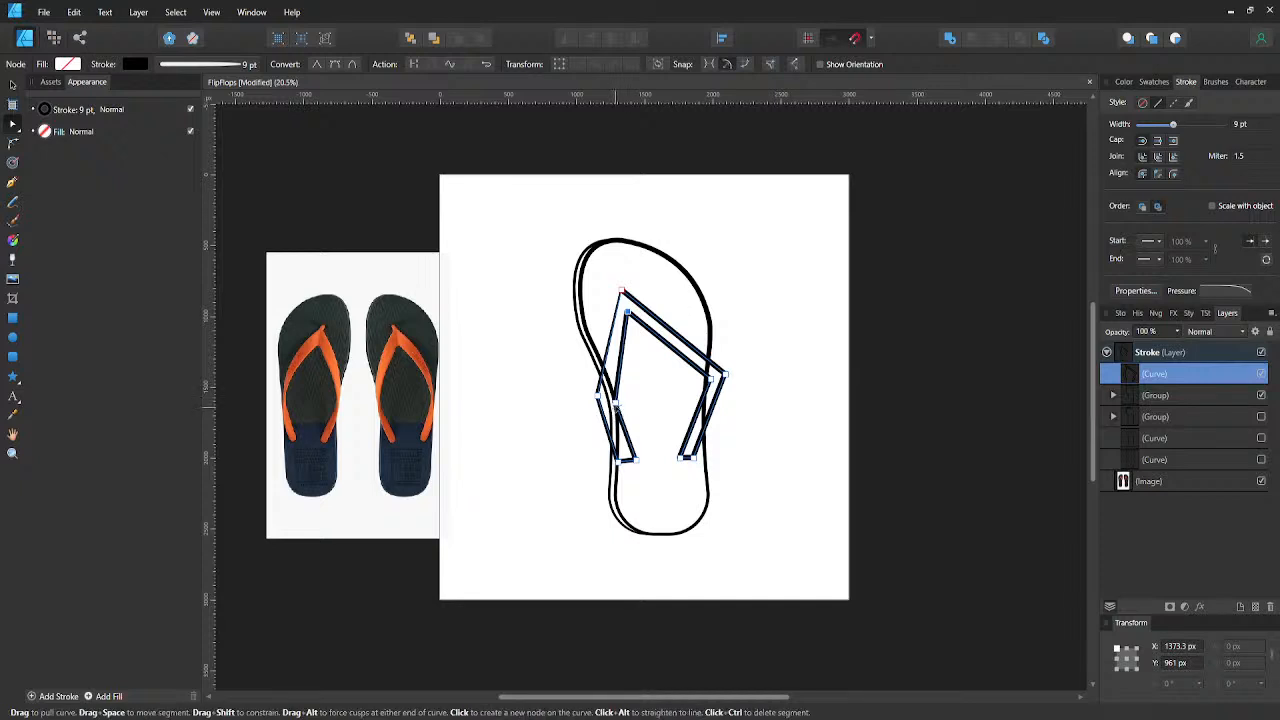
{"action": "left_click_drag", "start_coordinate": [615, 403], "coordinate": [610, 396]}
- Nudge the inner node of the left strap's end slightly to the left, and select the inner toe node
{"action": "left_click", "coordinate": [636, 460]}
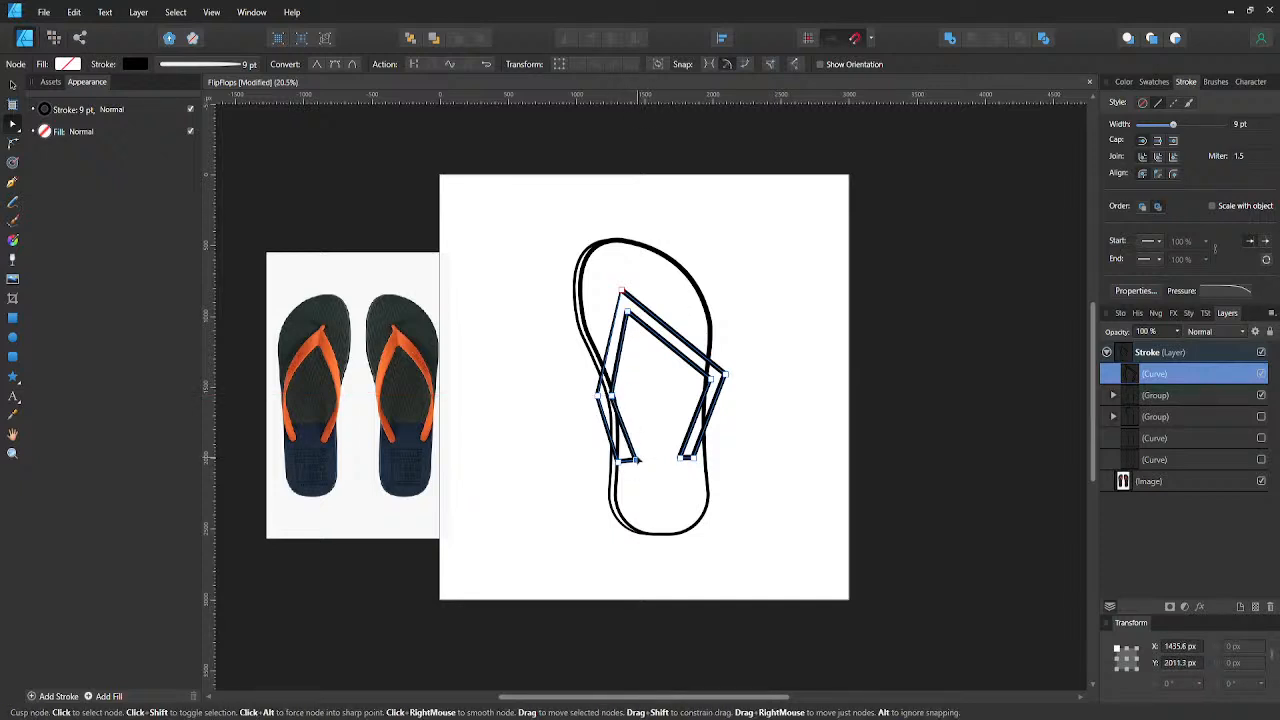
{"action": "key", "text": "shift+Left"}
{"action": "key", "text": "shift+Left"}
{"action": "key", "text": "shift+Left"}
{"action": "left_click", "coordinate": [626, 308]}
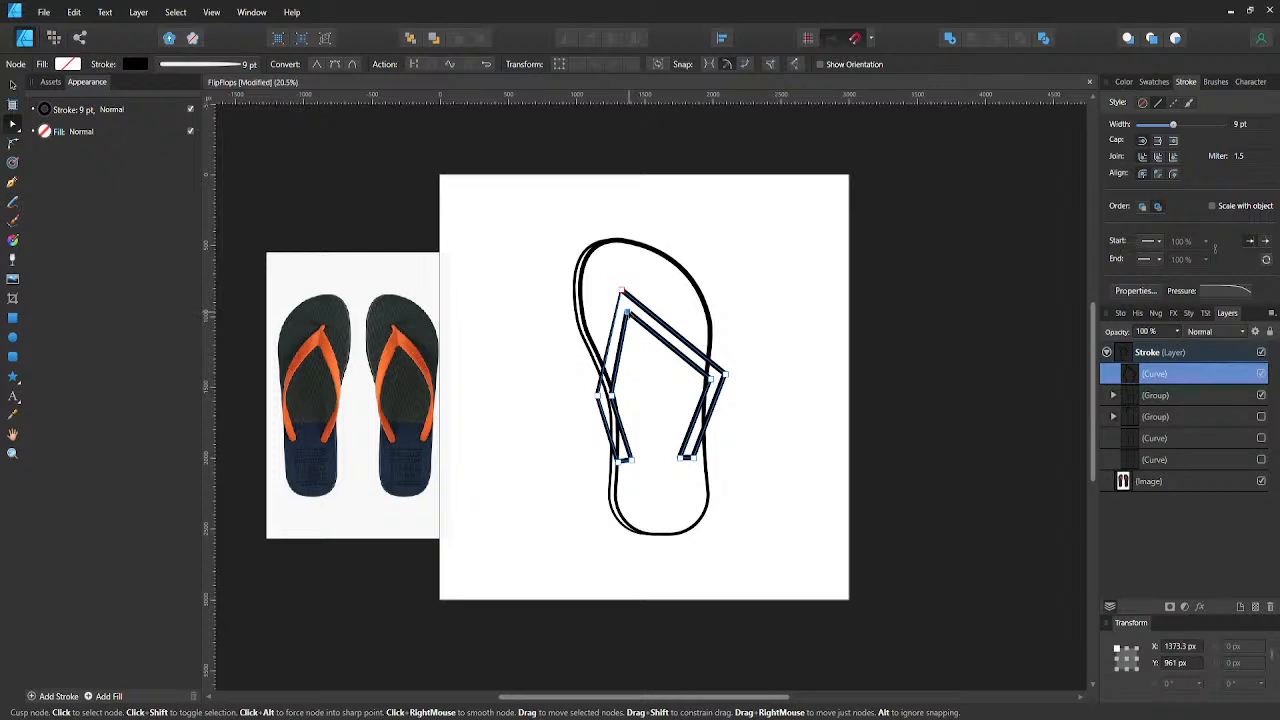
- Try rounding the strap's inner toe corner by about 116 px after nudging its node to about X 1383 px, Y 981 px
{"action": "key", "text": "shift+Down"}
{"action": "key", "text": "shift+Down"}
{"action": "key", "text": "shift+Right"}
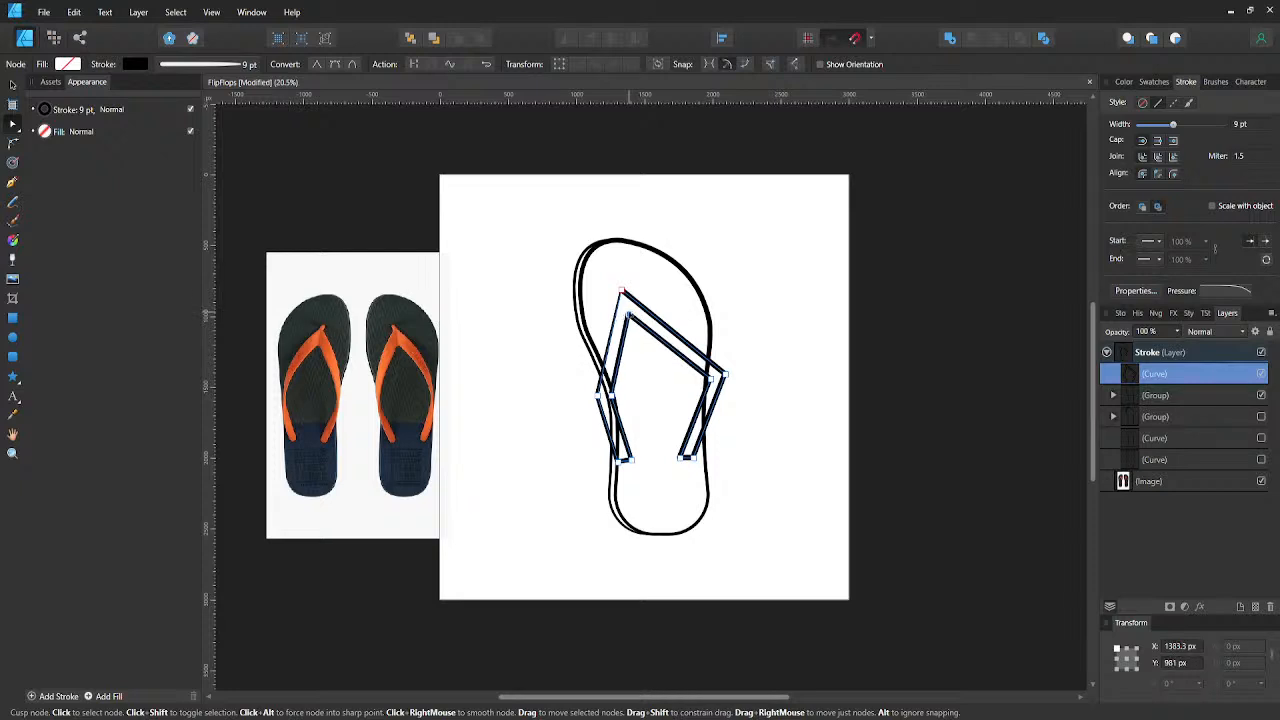
{"action": "key", "text": "c"}
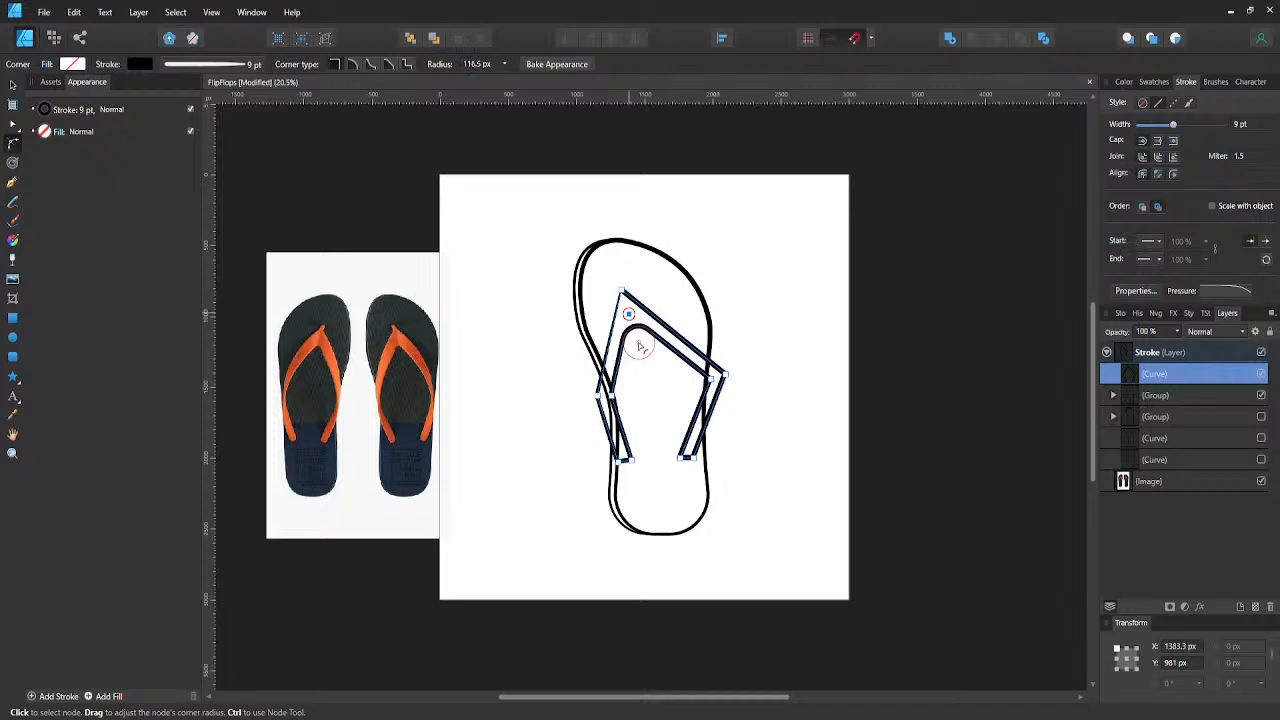
{"action": "left_click_drag", "start_coordinate": [640, 346], "coordinate": [640, 345]}
{"action": "key", "text": "ctrl+z"}
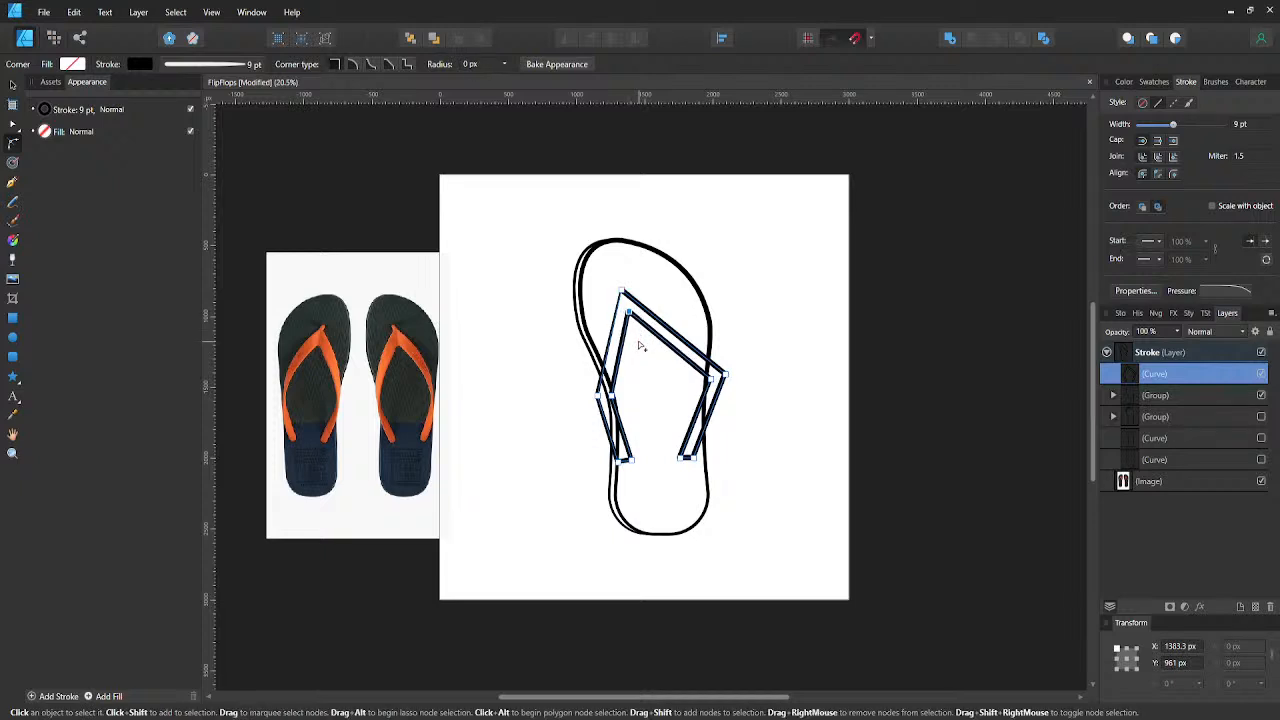
- Move the strap's inner toe node to about X 1363 px, Y 921 px and round its corner by about 78 px
{"action": "key", "text": "shift+Up"}
{"action": "key", "text": "shift+Up"}
{"action": "key", "text": "a"}
{"action": "left_click_drag", "start_coordinate": [624, 306], "coordinate": [637, 330]}
{"action": "key", "text": "ctrl+z"}
{"action": "key", "text": "c"}
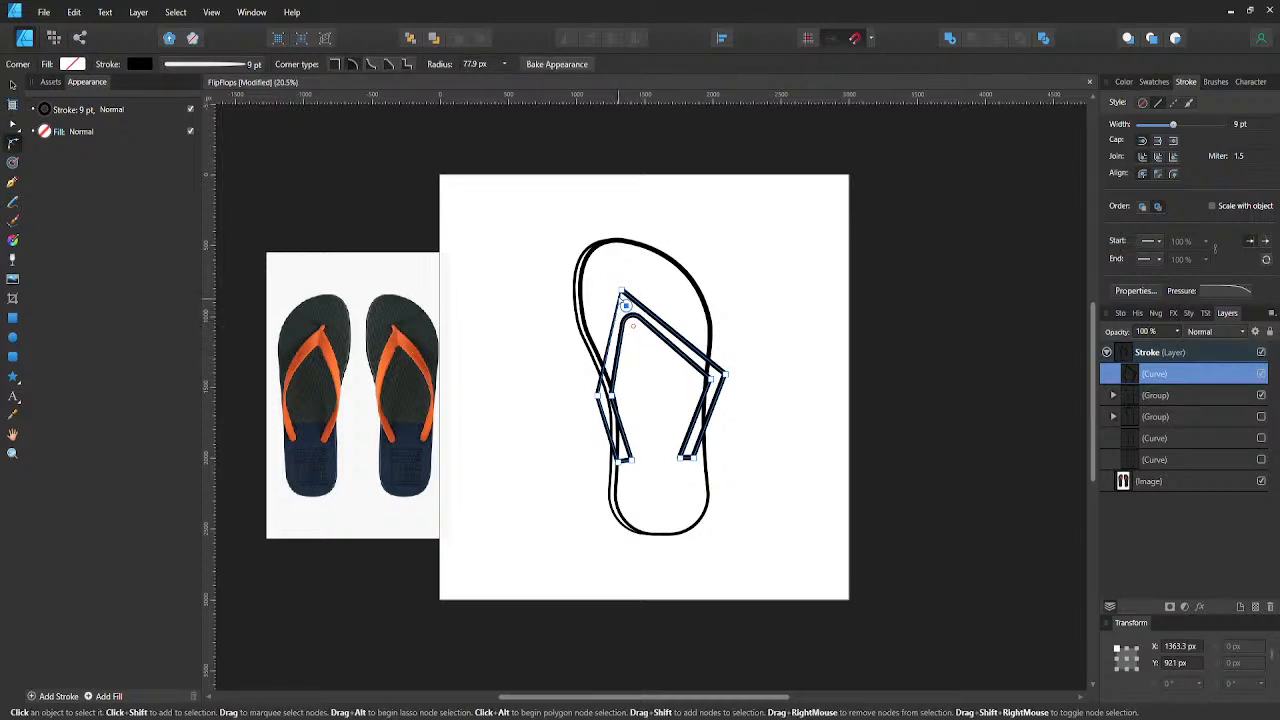
- Round the strap's outer toe corner by about 67 px and nudge its node up to about X 1329 px, Y 769 px
{"action": "left_click", "coordinate": [621, 290]}
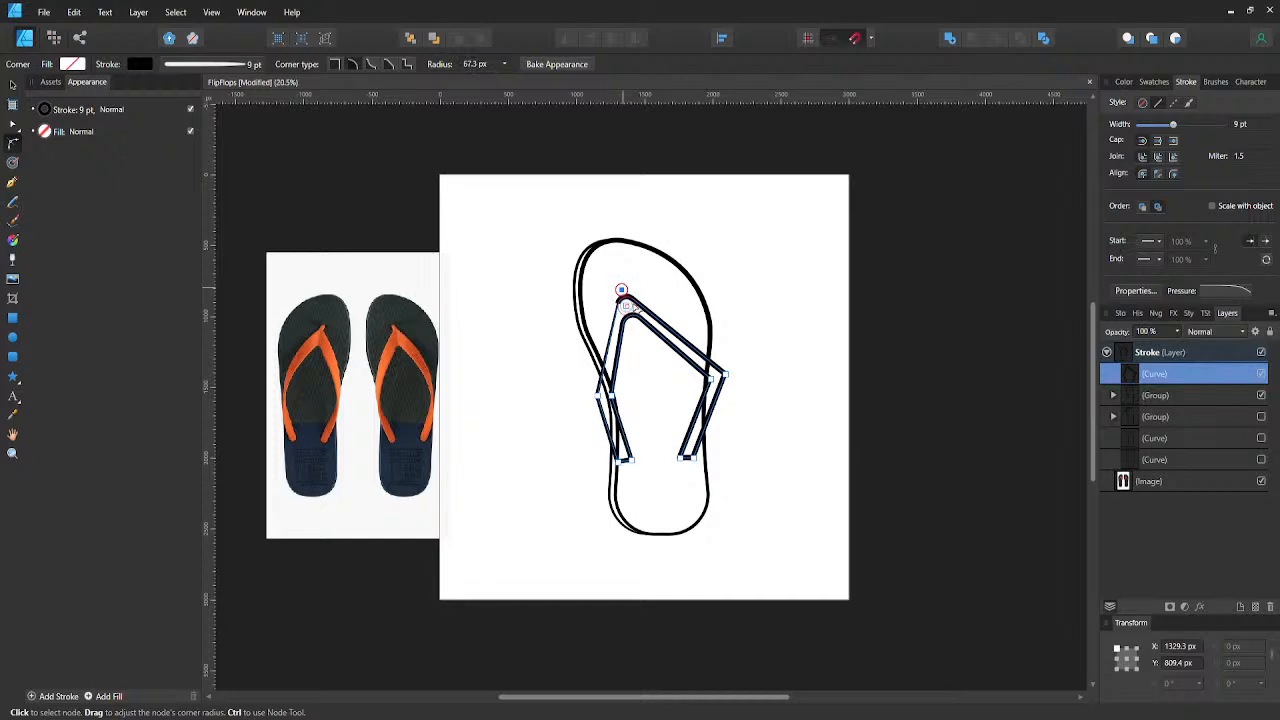
{"action": "key", "text": "shift+Up"}
{"action": "key", "text": "shift+Up"}
{"action": "key", "text": "shift+Up"}
{"action": "key", "text": "shift+Up"}
{"action": "key", "text": "shift+Left"}
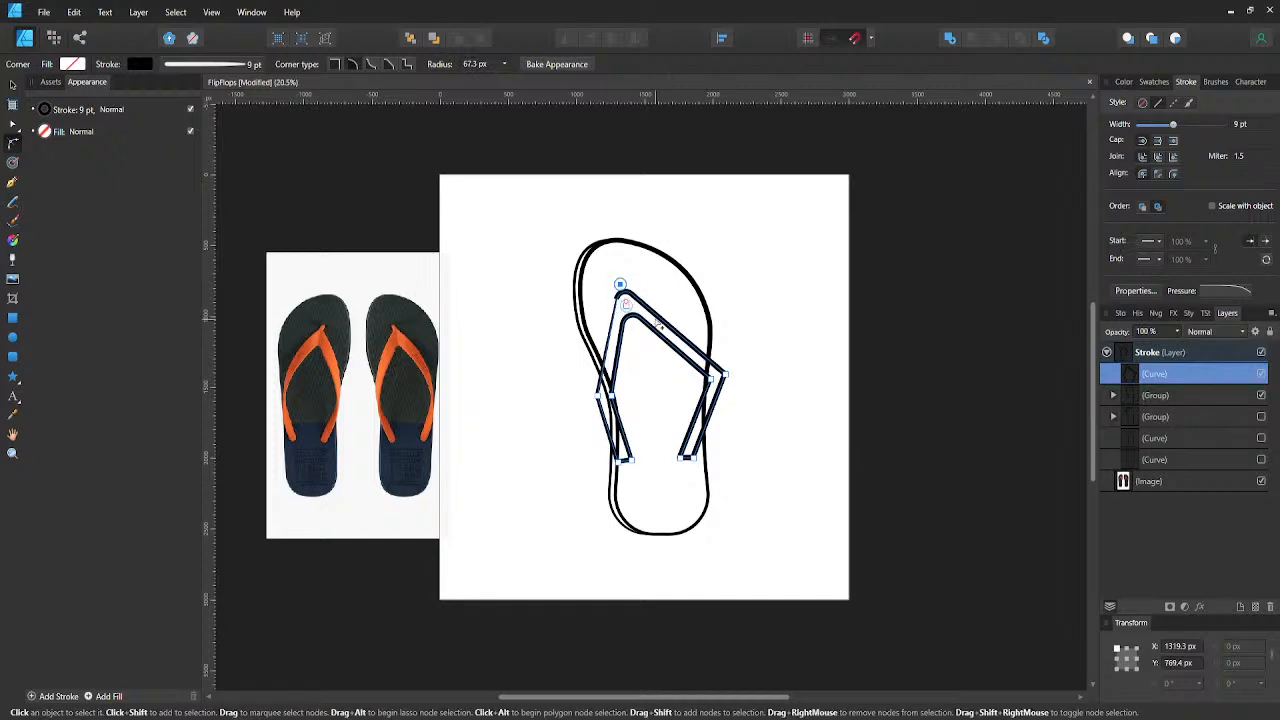
{"action": "key", "text": "shift+Right"}
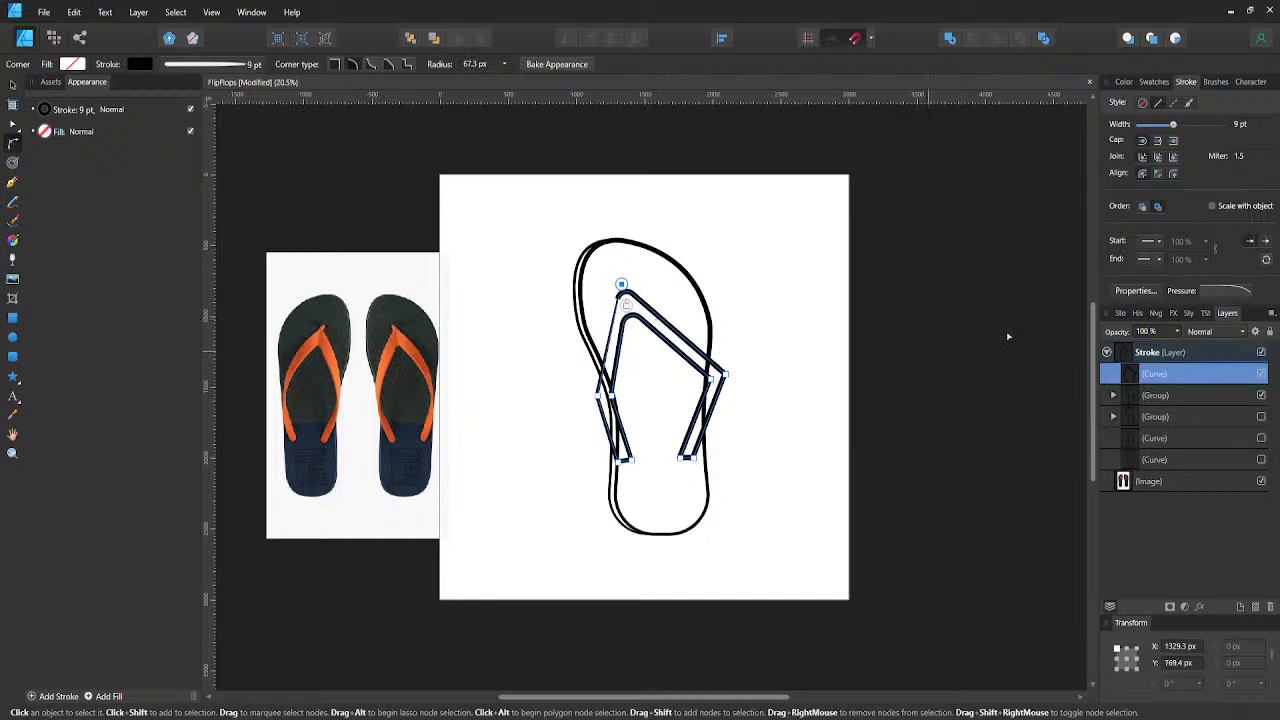
- Reset the strap's stroke pressure profile and round the four corners at both strap ends by about 66 px
{"action": "left_click", "coordinate": [1210, 291]}
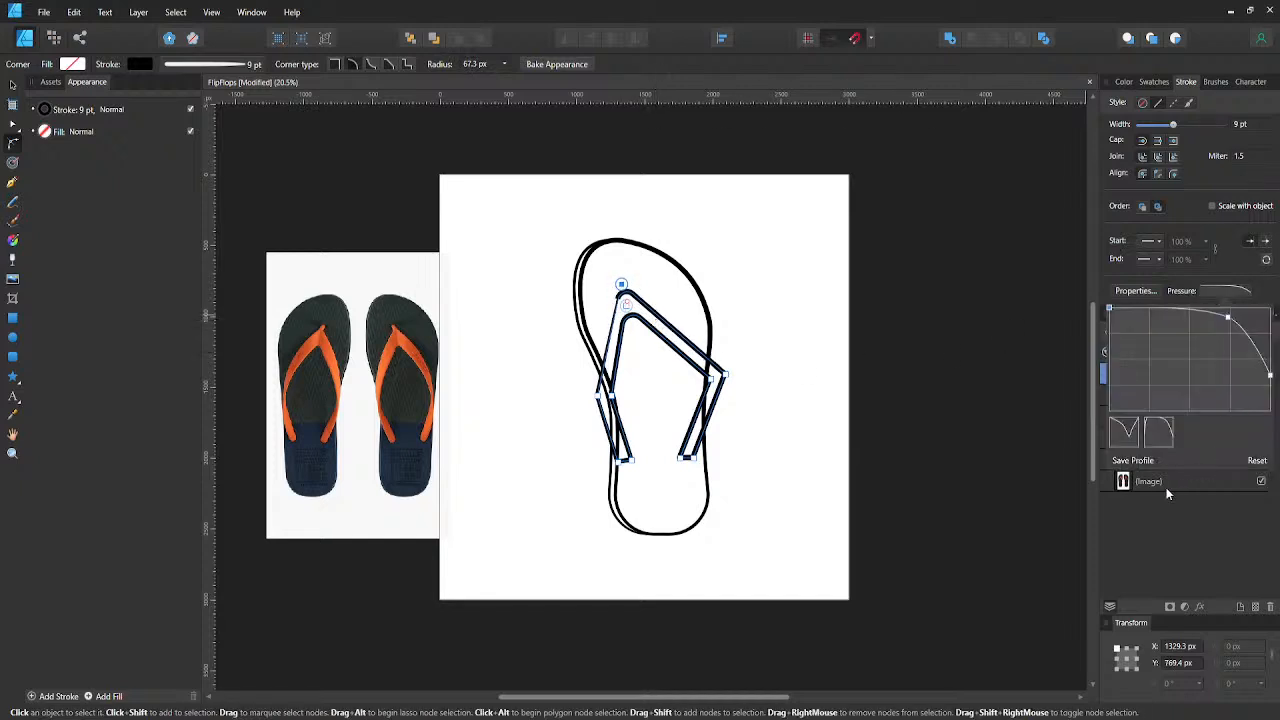
{"action": "left_click", "coordinate": [1257, 460]}
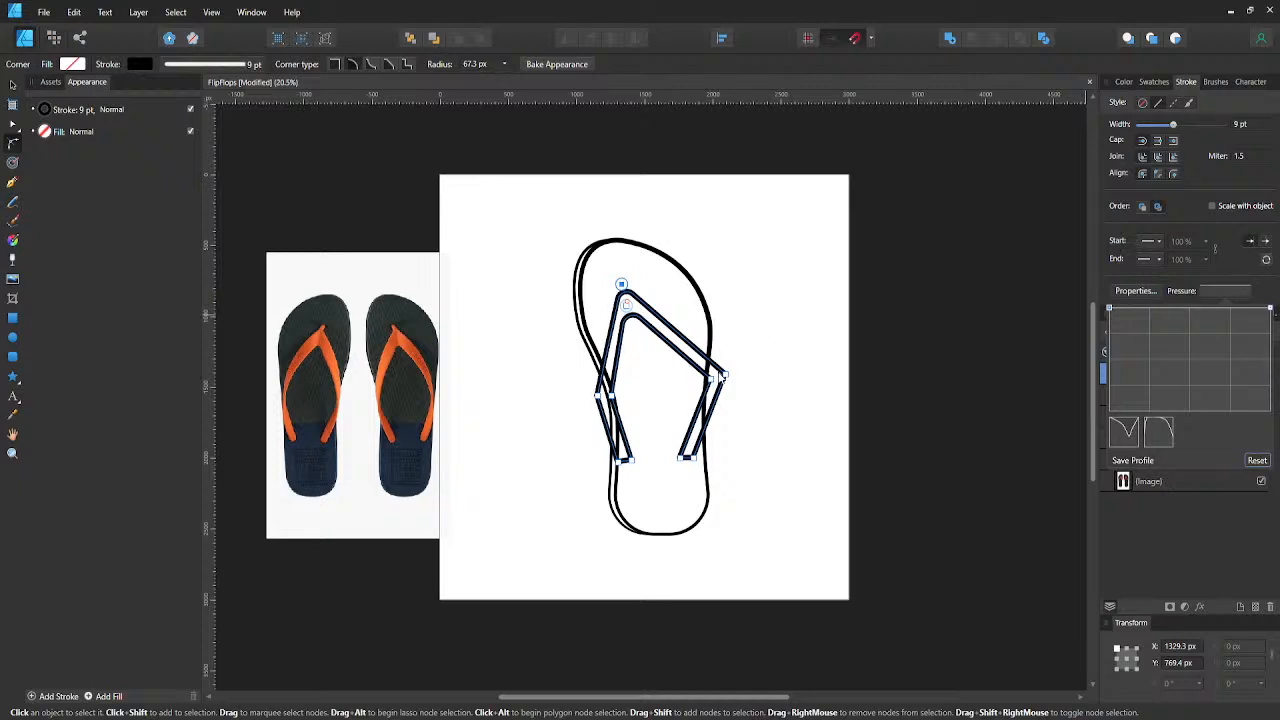
{"action": "left_click", "coordinate": [681, 459]}
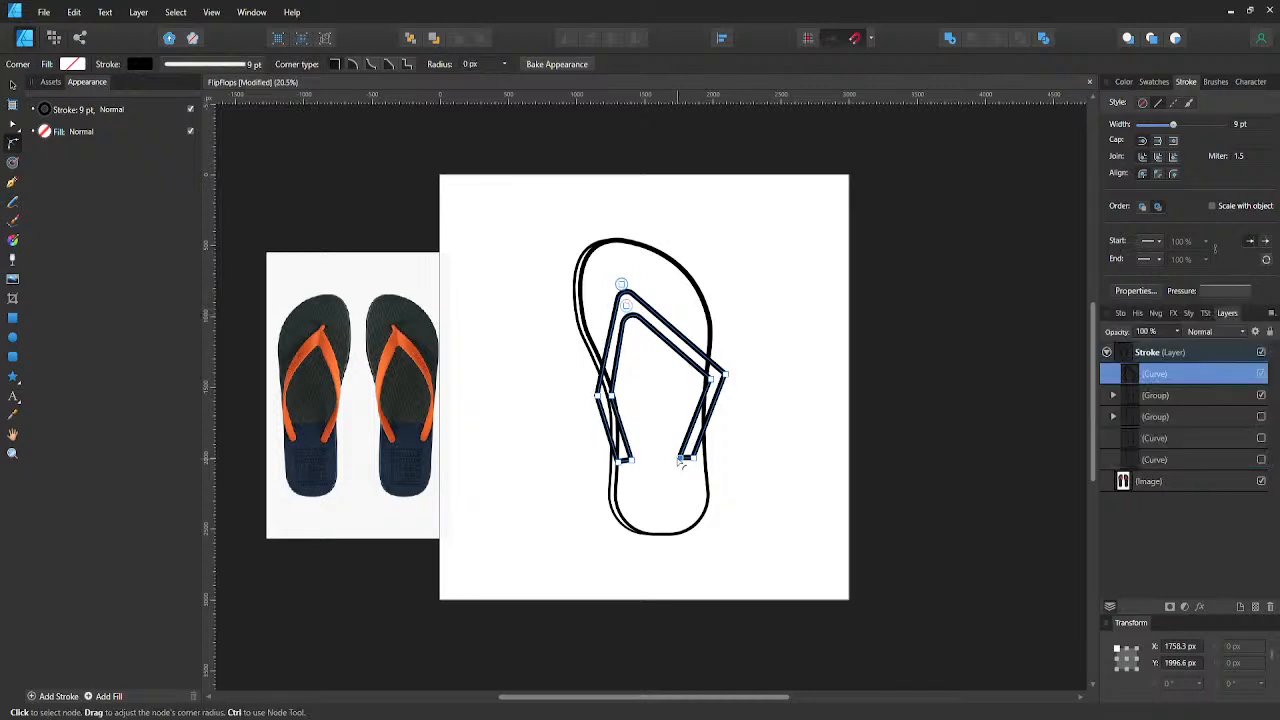
{"action": "mouse_move", "coordinate": [657, 452]}
{"action": "left_mouse_down"}
{"action": "mouse_move", "coordinate": [613, 463]}
{"action": "mouse_move", "coordinate": [746, 472]}
{"action": "mouse_move", "coordinate": [701, 472]}
{"action": "mouse_move", "coordinate": [758, 539]}
{"action": "left_mouse_up"}
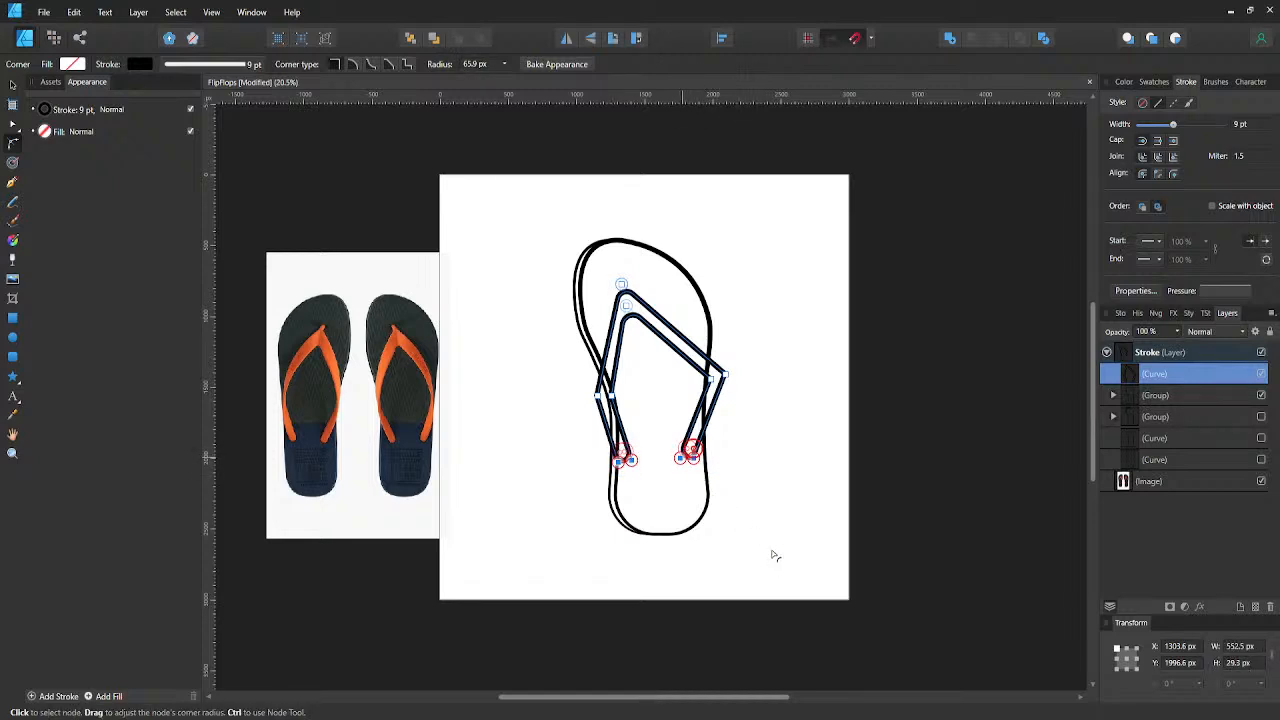
{"action": "left_click", "coordinate": [746, 493]}
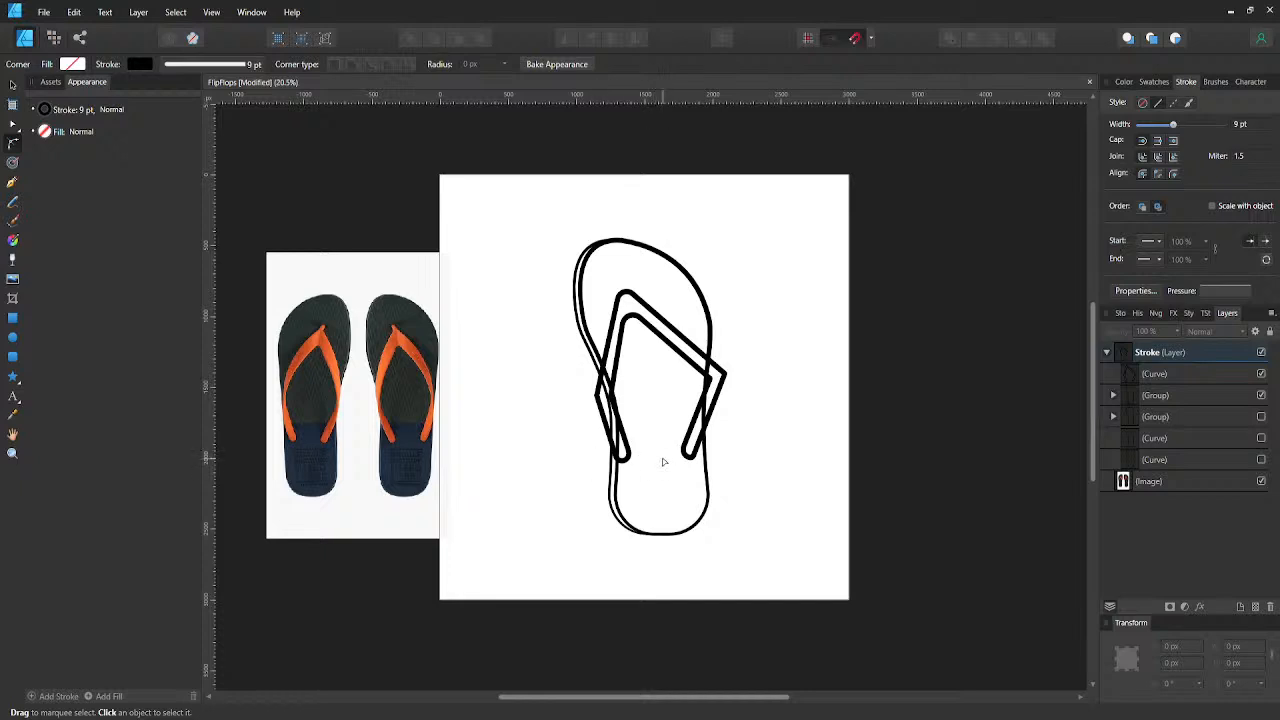
- Nudge both nodes of the left strap's end to the right until the inner one sits at about X 1486 px
{"action": "left_click", "coordinate": [630, 460]}
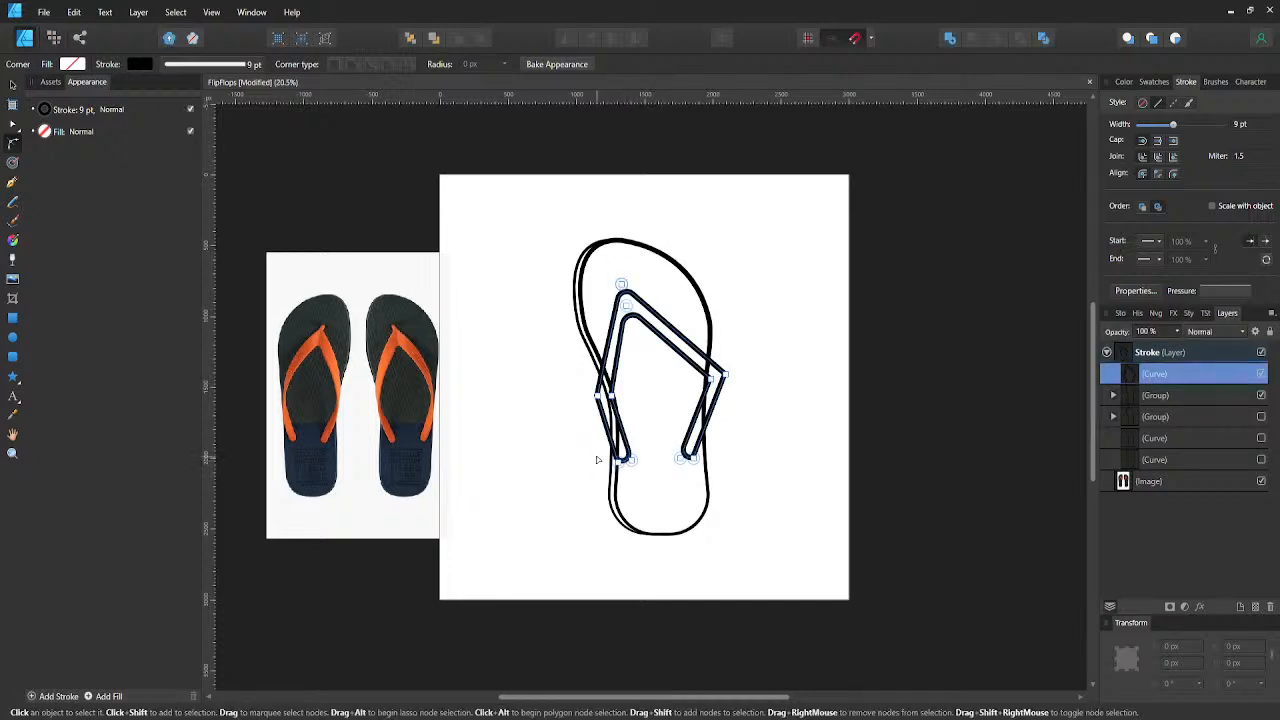
{"action": "left_click_drag", "start_coordinate": [596, 449], "coordinate": [663, 478]}
{"action": "key", "text": "a"}
{"action": "key", "text": "shift+Right"}
{"action": "key", "text": "shift+Right"}
{"action": "key", "text": "shift+Right"}
{"action": "key", "text": "shift+Right"}
{"action": "key", "text": "shift+Right"}
{"action": "key", "text": "shift+Right"}
{"action": "key", "text": "shift+Right"}
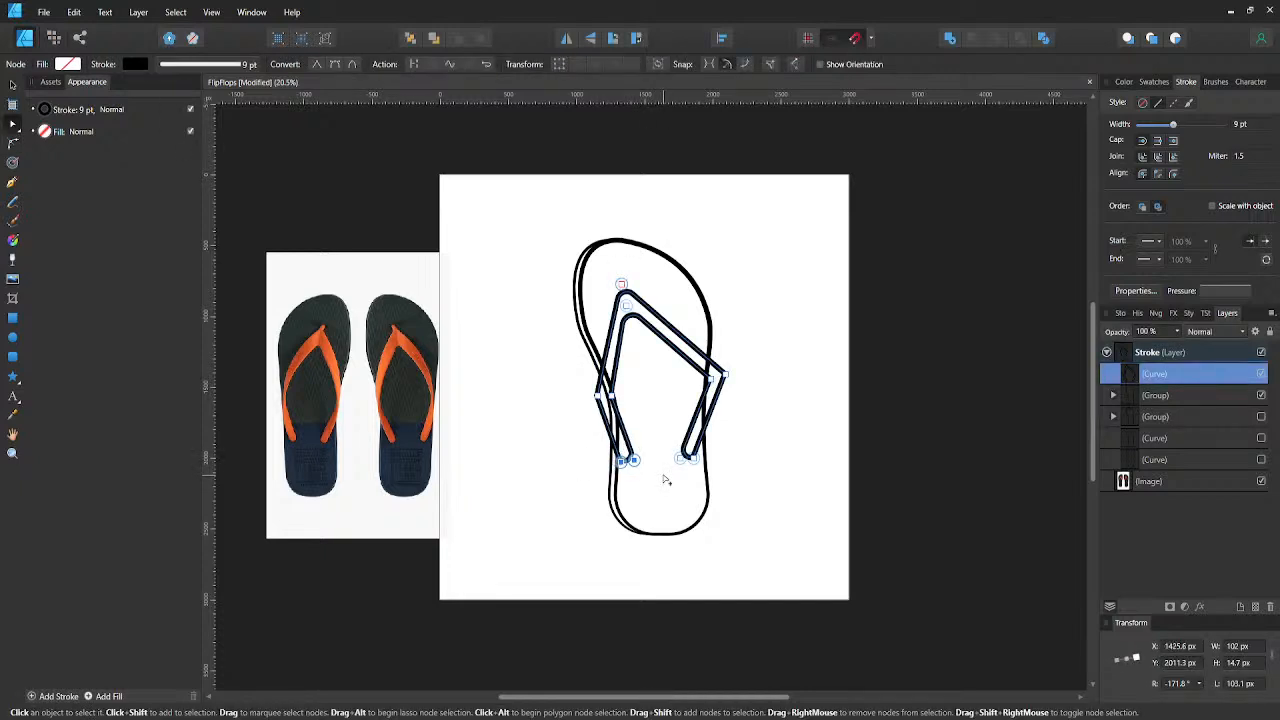
{"action": "key", "text": "shift+Right"}
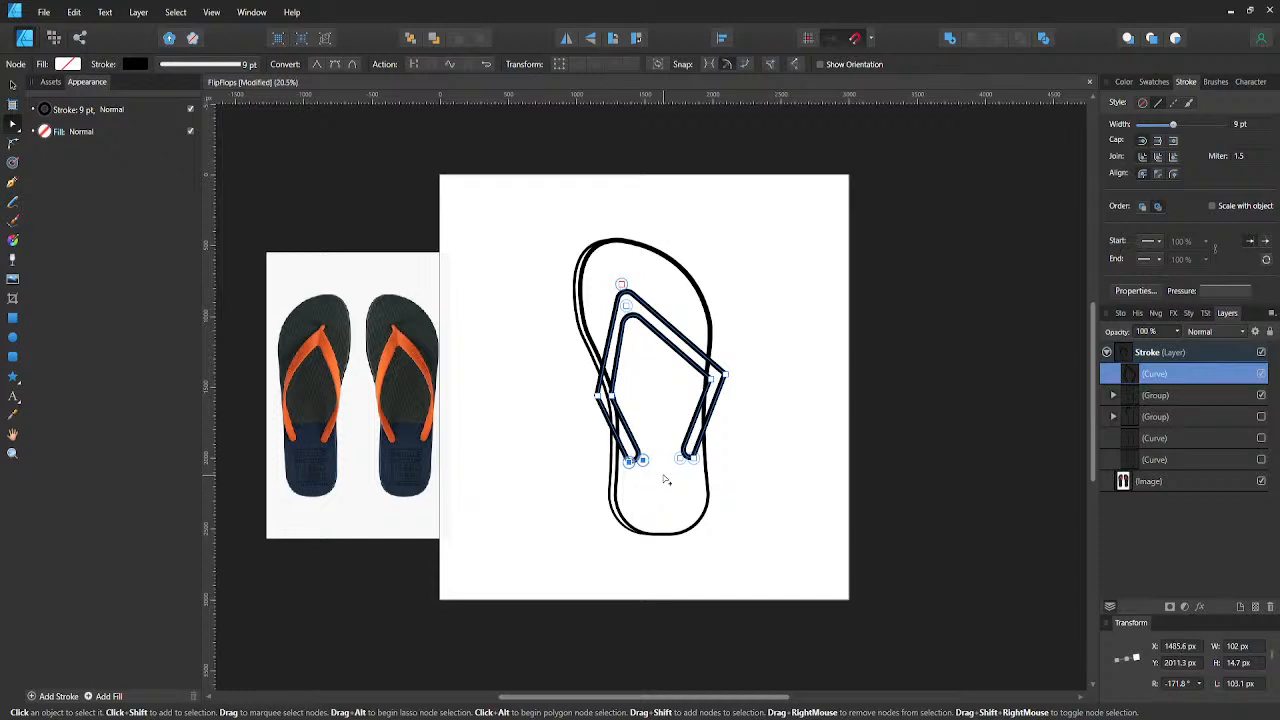
- Try enlarging the corner radius of the outer node at the right strap's end
{"action": "left_click", "coordinate": [692, 460]}
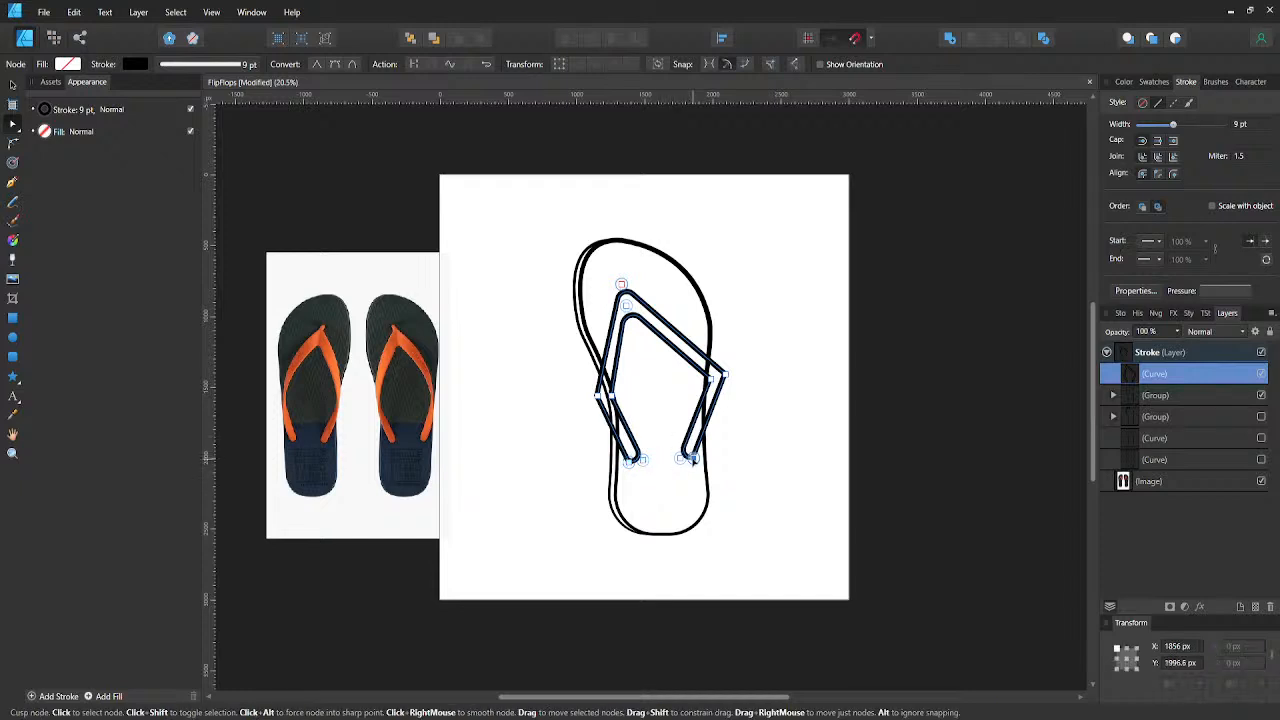
{"action": "key", "text": "c"}
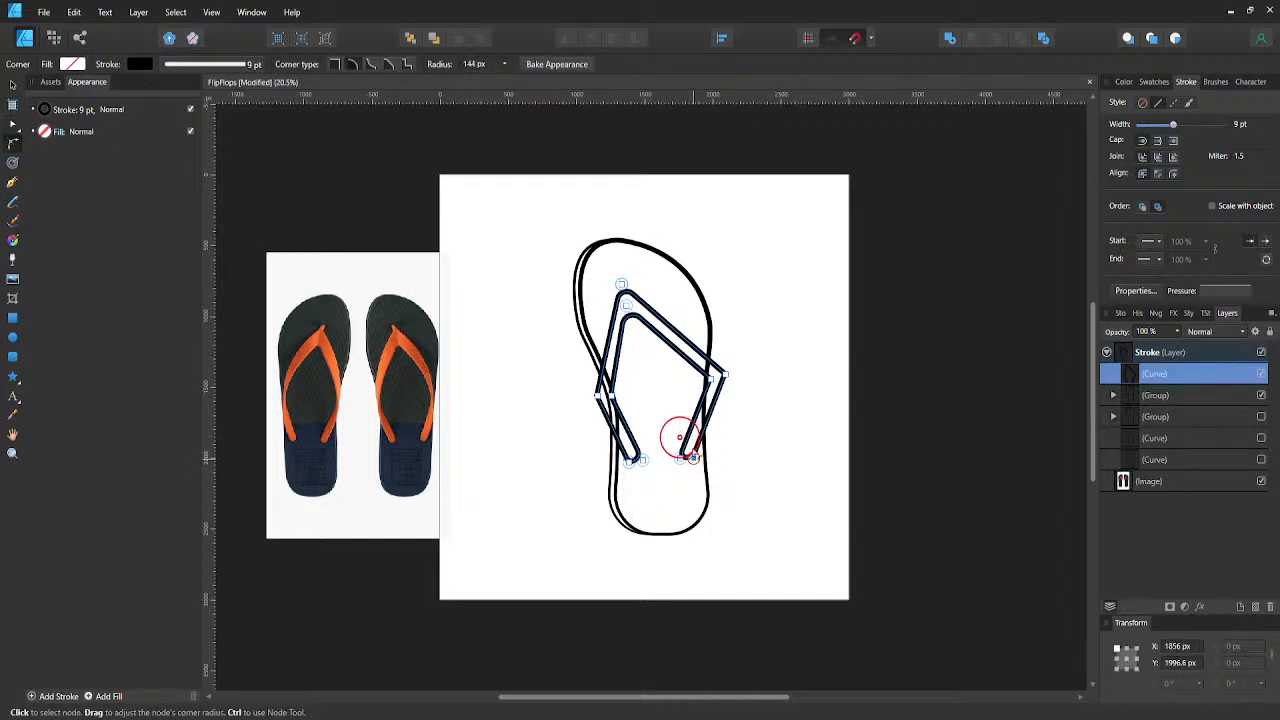
{"action": "left_click_drag", "start_coordinate": [692, 458], "coordinate": [670, 448]}
{"action": "key", "text": "a"}
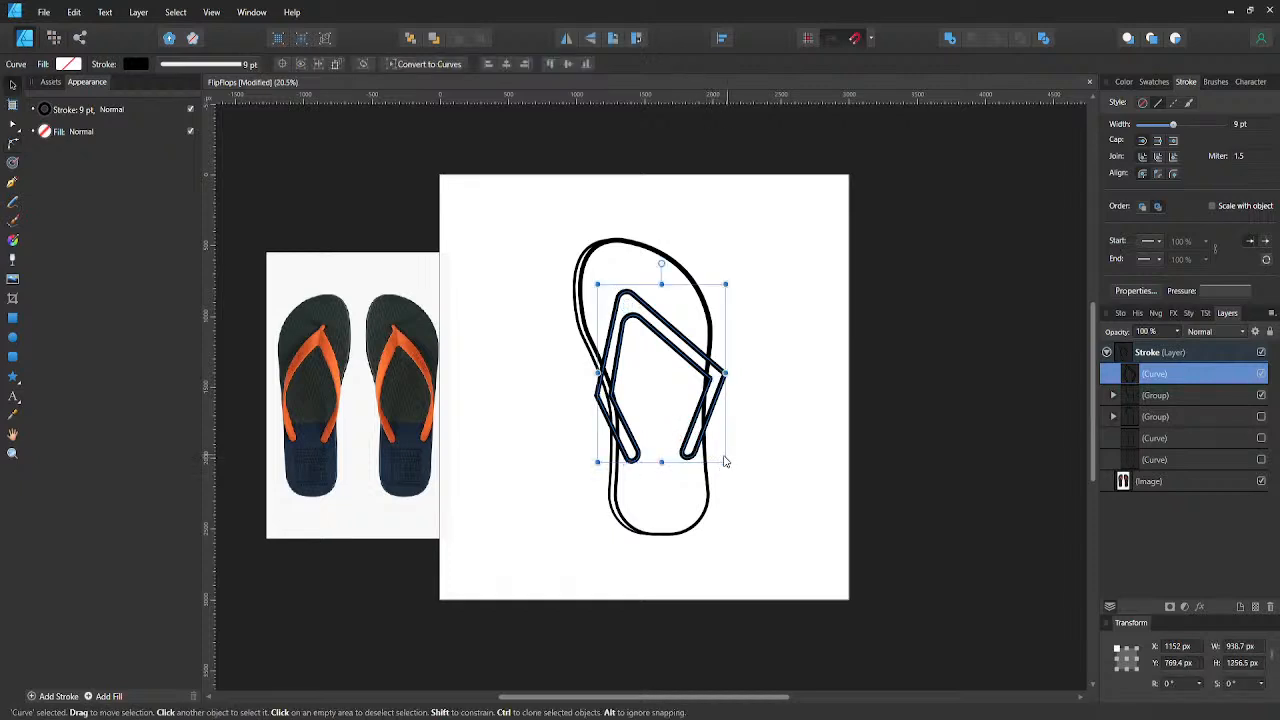
- Nudge both nodes of the right strap's end down to about Y 2017 px, keeping the outer one at X 1856 px
{"action": "left_click_drag", "start_coordinate": [668, 447], "coordinate": [705, 483]}
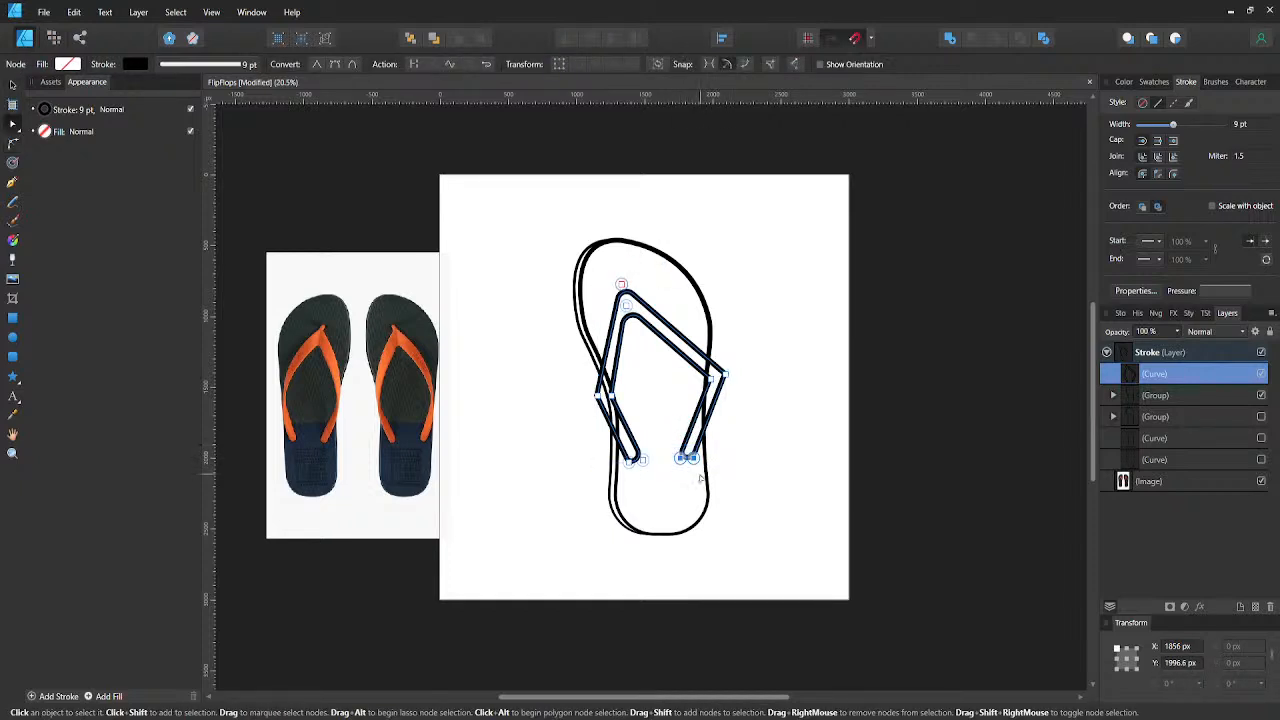
{"action": "key", "text": "shift+Left"}
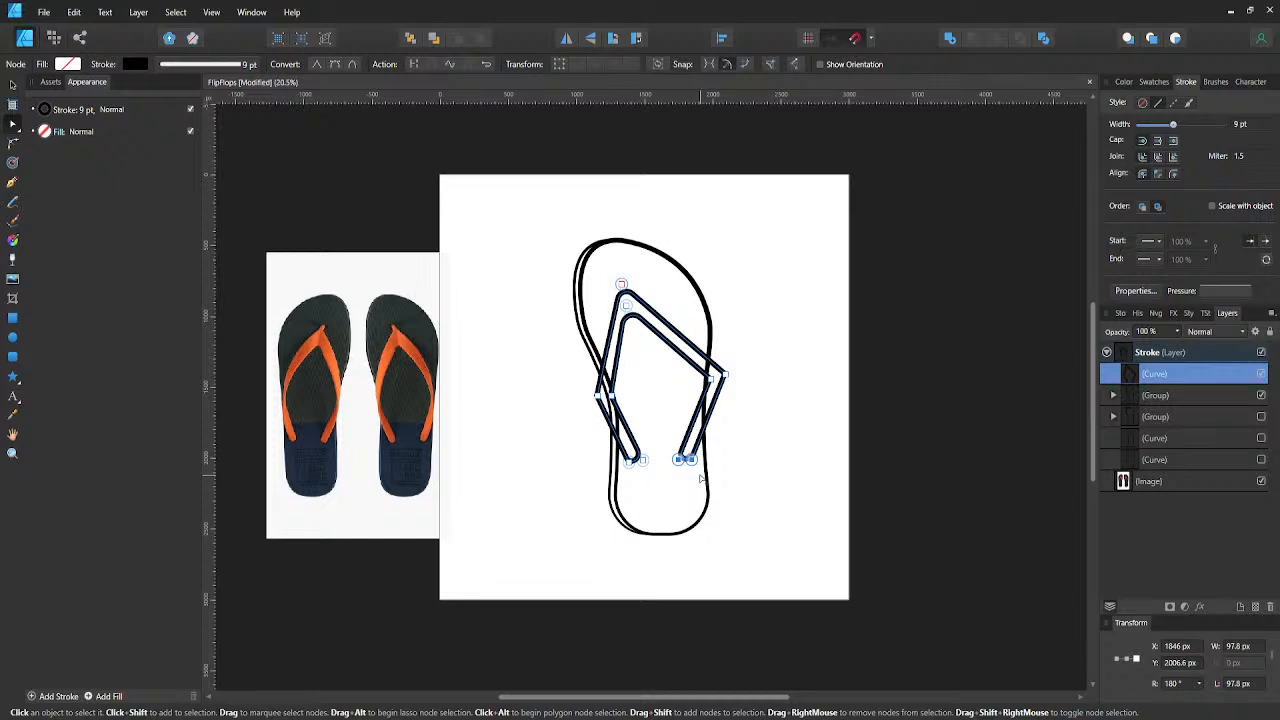
{"action": "key", "text": "shift+Right"}
{"action": "key", "text": "shift+Down"}
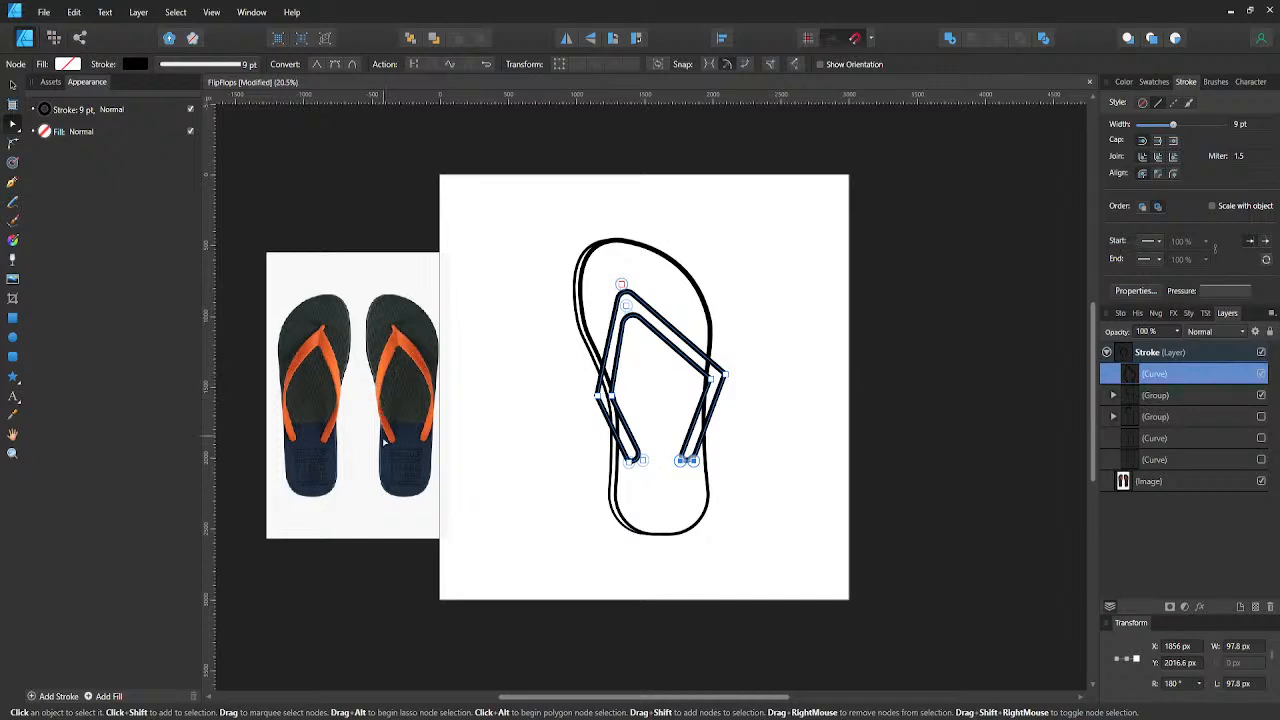
- Move the left strap's two bend nodes down to about Y 1579 px and convert them to smooth nodes
{"action": "left_click", "coordinate": [598, 396]}
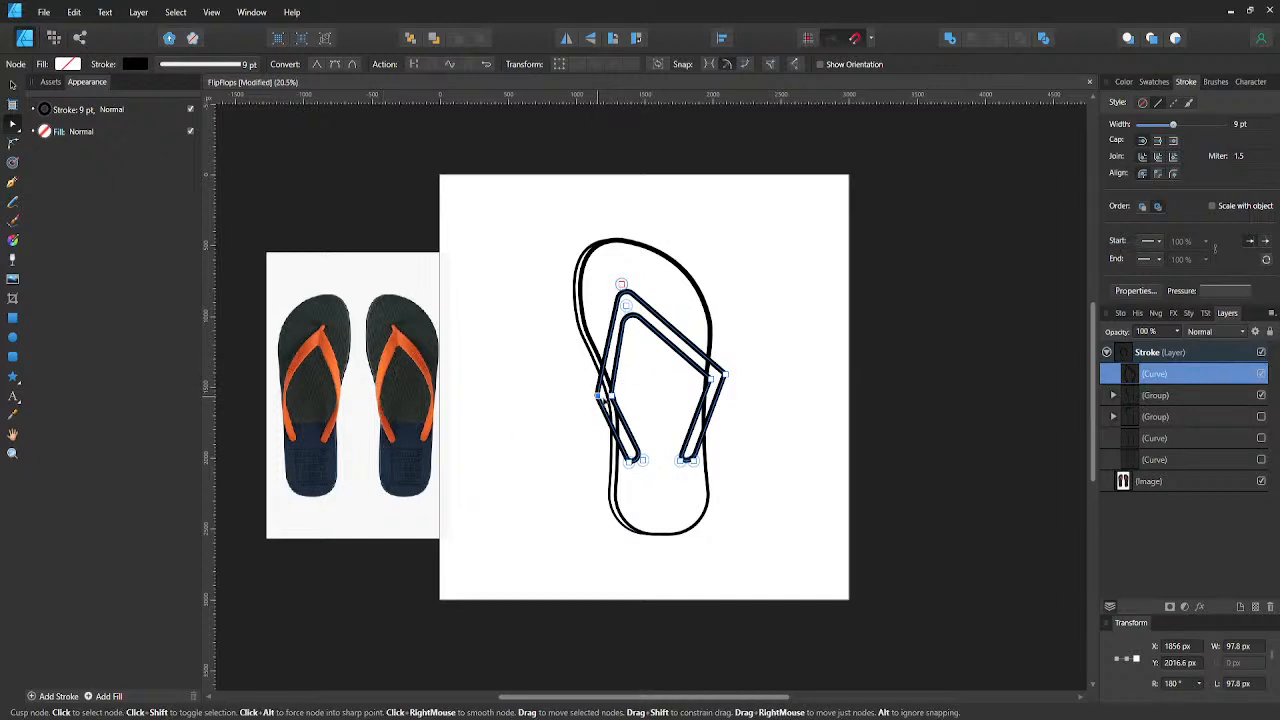
{"action": "left_click", "coordinate": [612, 396], "text": "shift"}
{"action": "left_click_drag", "start_coordinate": [612, 396], "coordinate": [615, 398]}
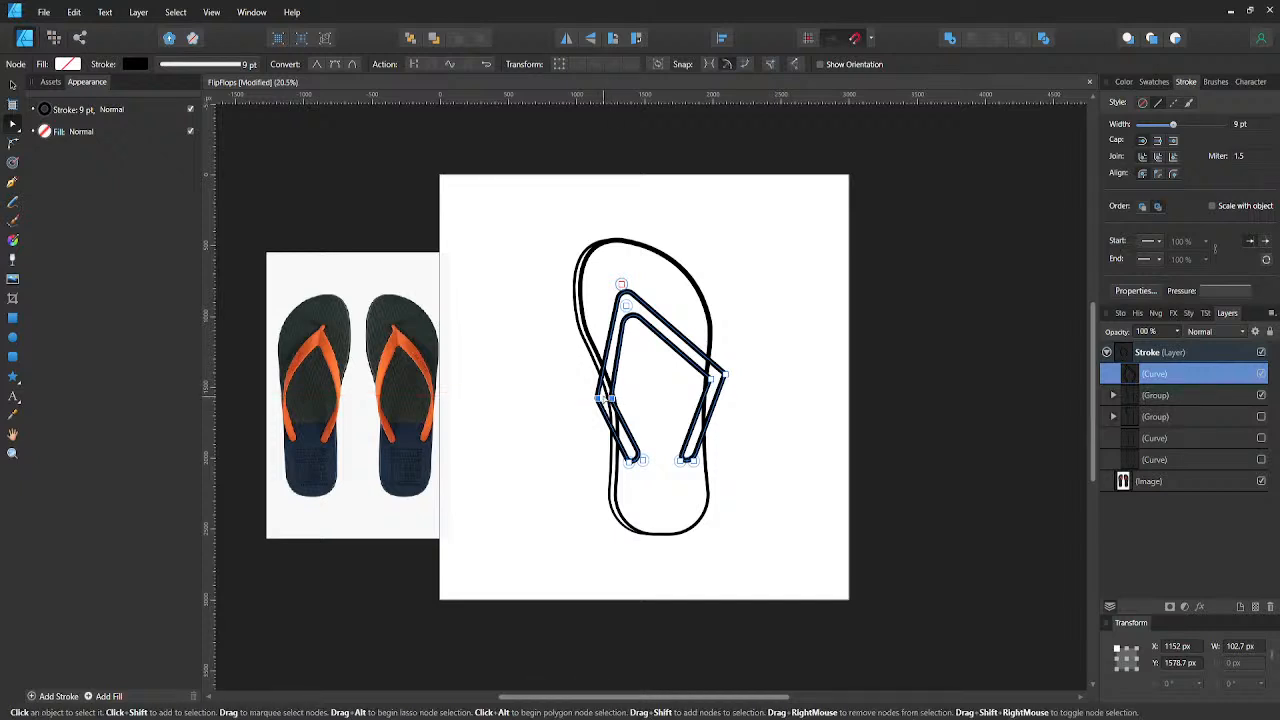
{"action": "left_click", "coordinate": [336, 64]}
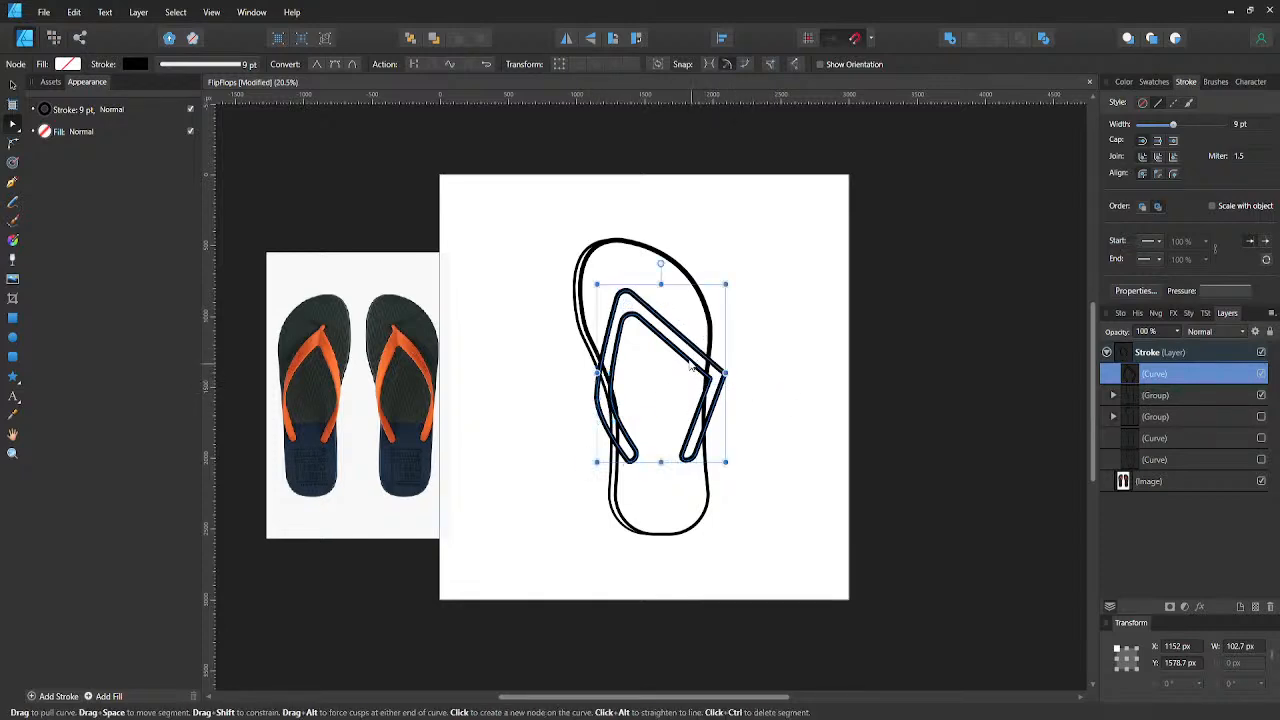
- Select the right strap's two bend nodes and convert them to smooth nodes
{"action": "left_click_drag", "start_coordinate": [722, 376], "coordinate": [766, 413]}
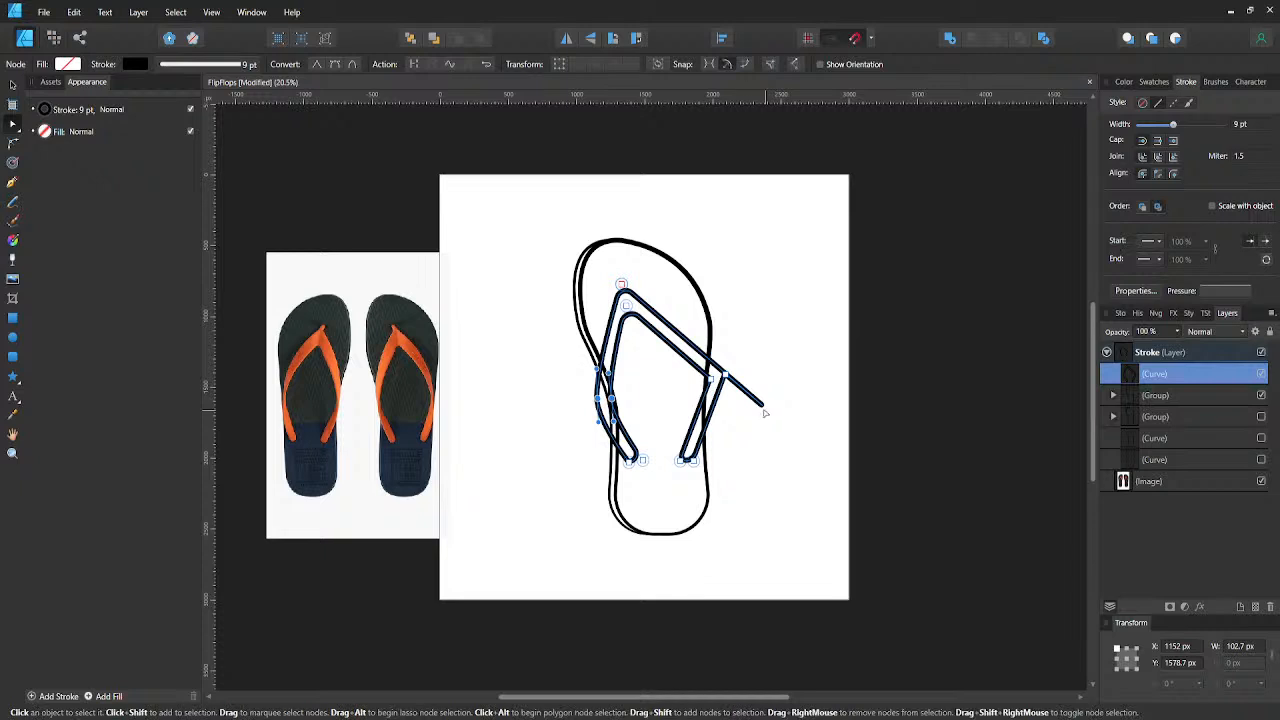
{"action": "key", "text": "ctrl+z"}
{"action": "key", "text": "v"}
{"action": "key", "text": "a"}
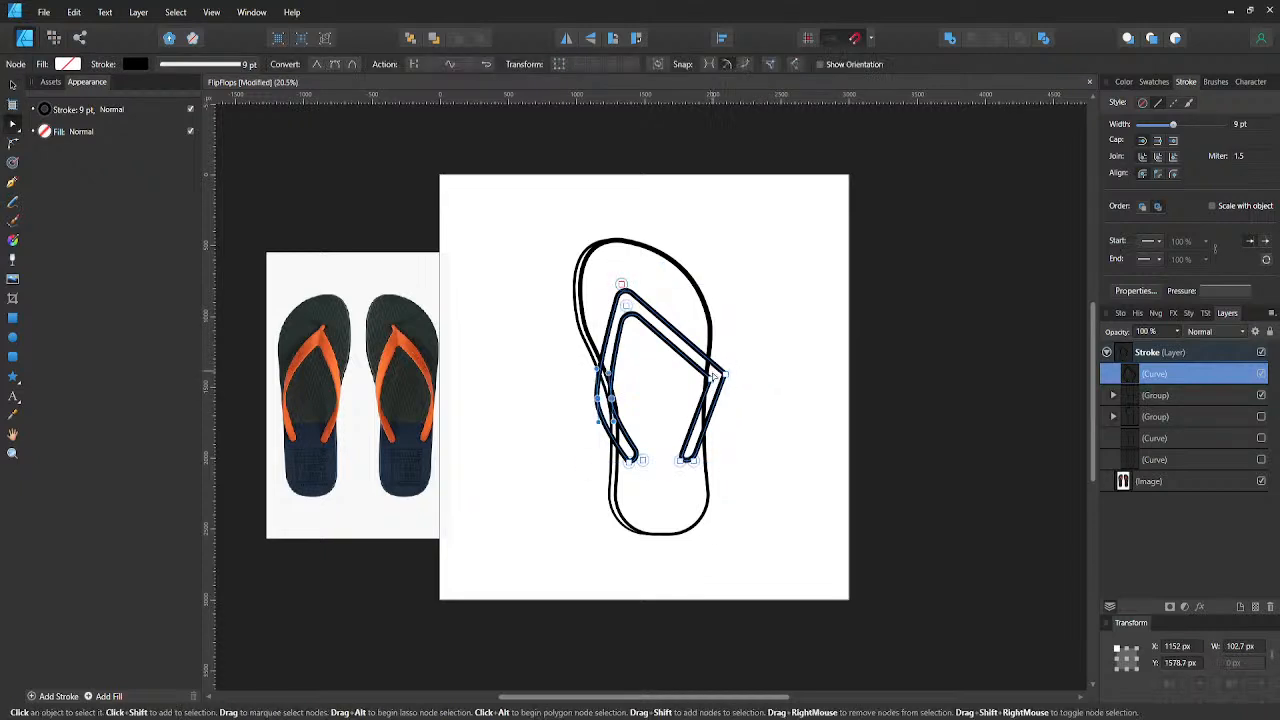
{"action": "left_click", "coordinate": [338, 64]}
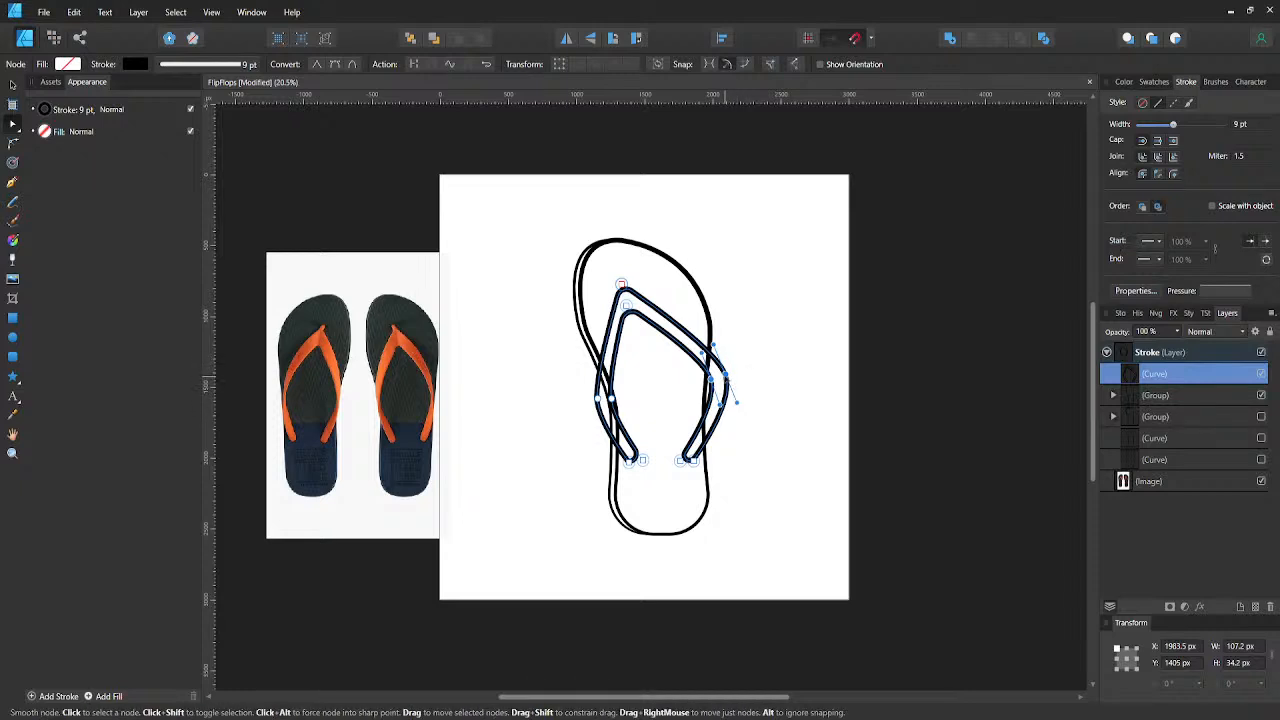
- Nudge the right strap's two bend nodes left and slightly down to start at about X 1843 px, Y 1415 px
{"action": "key", "text": "shift+Left"}
{"action": "key", "text": "shift+Left"}
{"action": "key", "text": "shift+Left"}
{"action": "key", "text": "shift+Left"}
{"action": "key", "text": "shift+Left"}
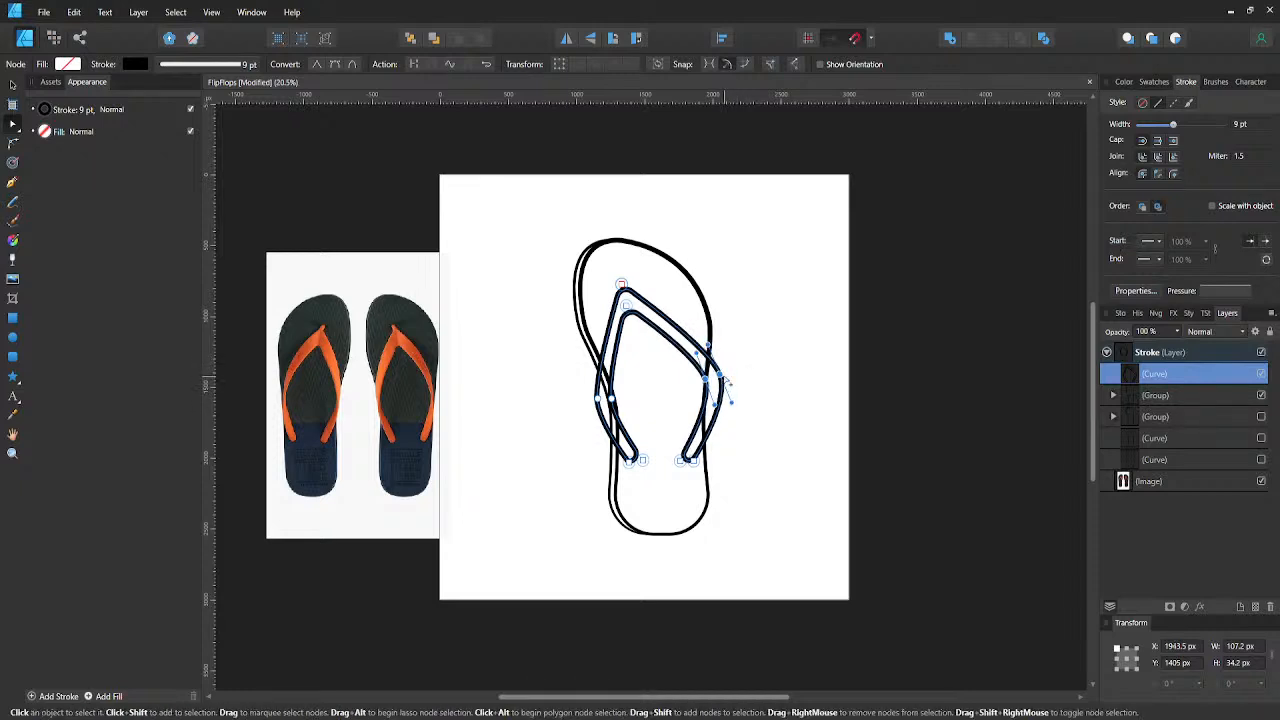
{"action": "key", "text": "shift+Left"}
{"action": "key", "text": "shift+Left"}
{"action": "key", "text": "shift+Left"}
{"action": "key", "text": "shift+Left"}
{"action": "key", "text": "shift+Left"}
{"action": "key", "text": "shift+Left"}
{"action": "key", "text": "shift+Left"}
{"action": "key", "text": "shift+Left"}
{"action": "key", "text": "shift+Down"}
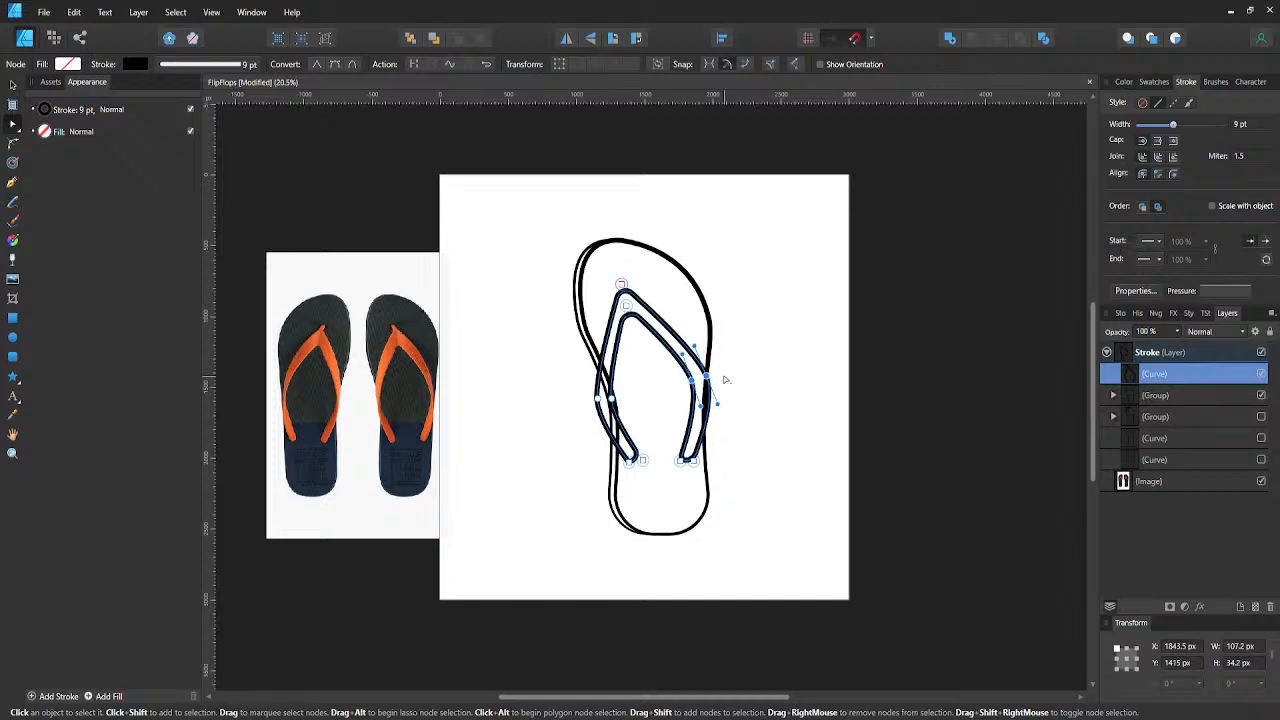
- Nudge the inner node of the right strap's end to about X 1778 px and turn the outer bend node's handles vertical
{"action": "left_click", "coordinate": [680, 462]}
{"action": "key", "text": "shift+Right"}
{"action": "key", "text": "shift+Right"}
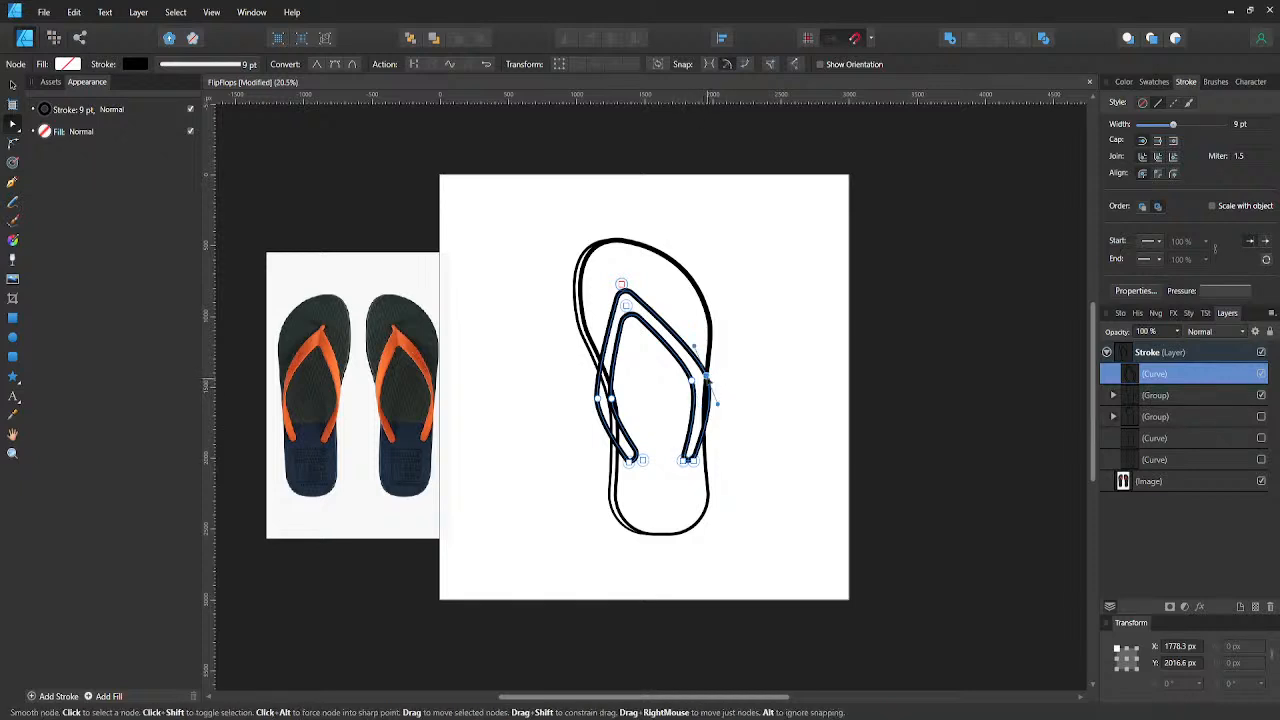
{"action": "left_click", "coordinate": [706, 377]}
{"action": "left_click_drag", "start_coordinate": [715, 405], "coordinate": [706, 432]}
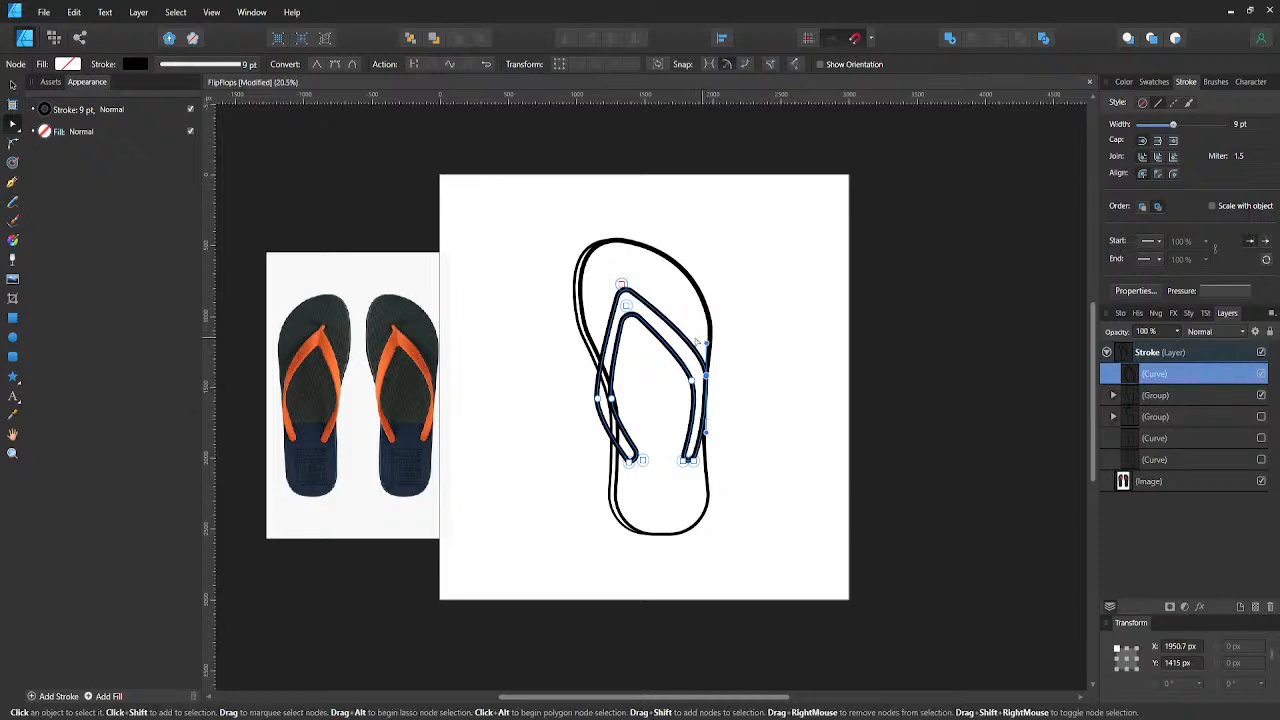
- Adjust the curve handles of the left strap's outer and inner bend nodes, and select the inner toe node
{"action": "left_click", "coordinate": [598, 399]}
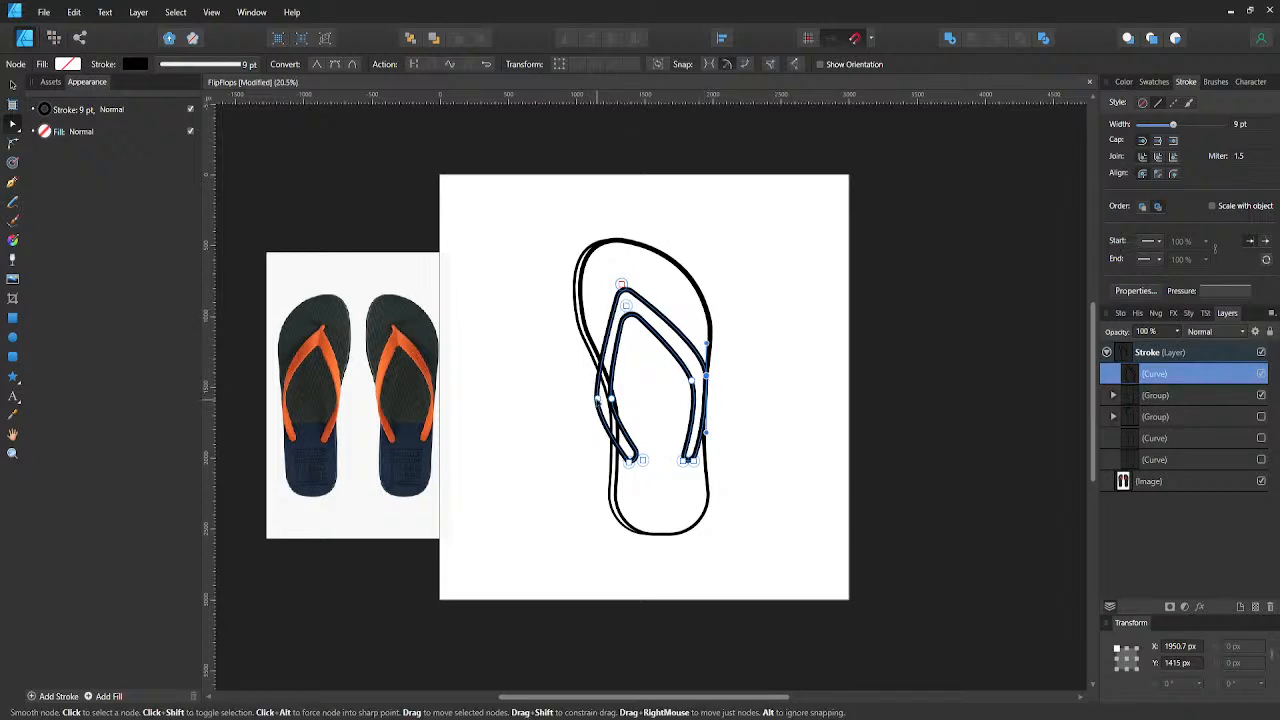
{"action": "mouse_move", "coordinate": [598, 371]}
{"action": "left_mouse_down"}
{"action": "mouse_move", "coordinate": [596, 357]}
{"action": "mouse_move", "coordinate": [581, 359]}
{"action": "left_mouse_up"}
{"action": "key", "text": "ctrl+z"}
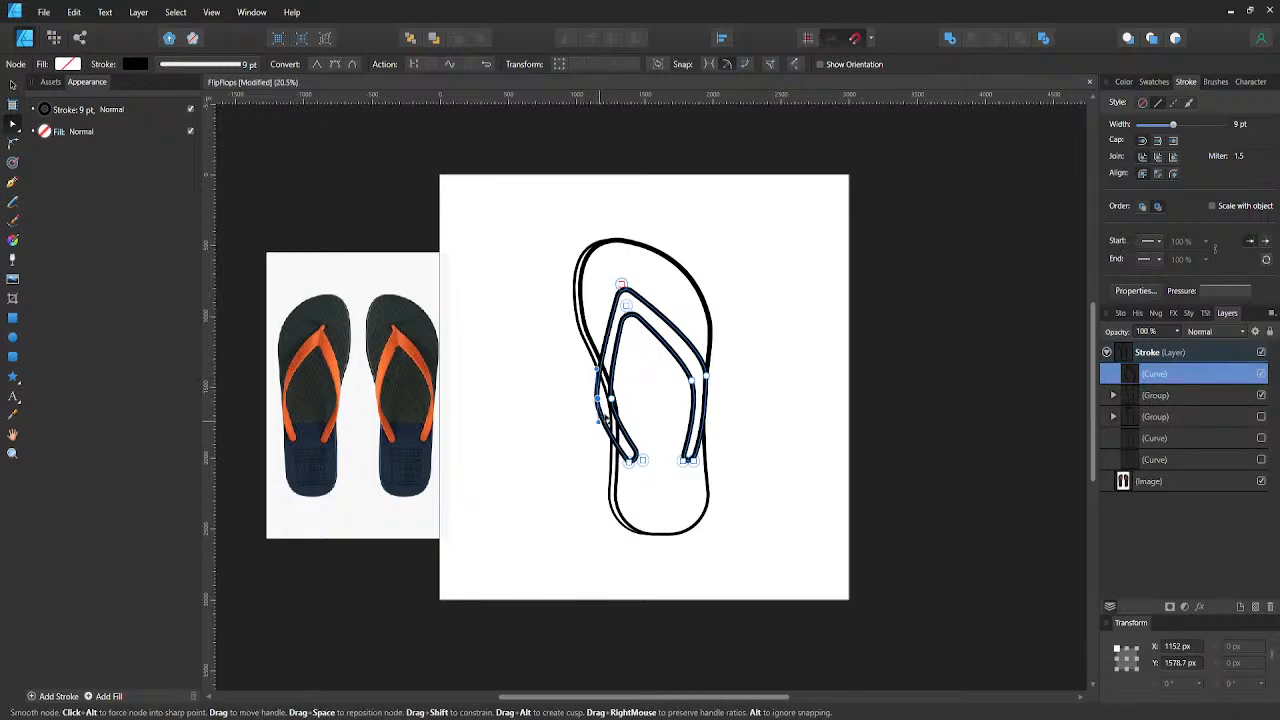
{"action": "left_click_drag", "start_coordinate": [597, 369], "coordinate": [587, 371]}
{"action": "left_click", "coordinate": [612, 399]}
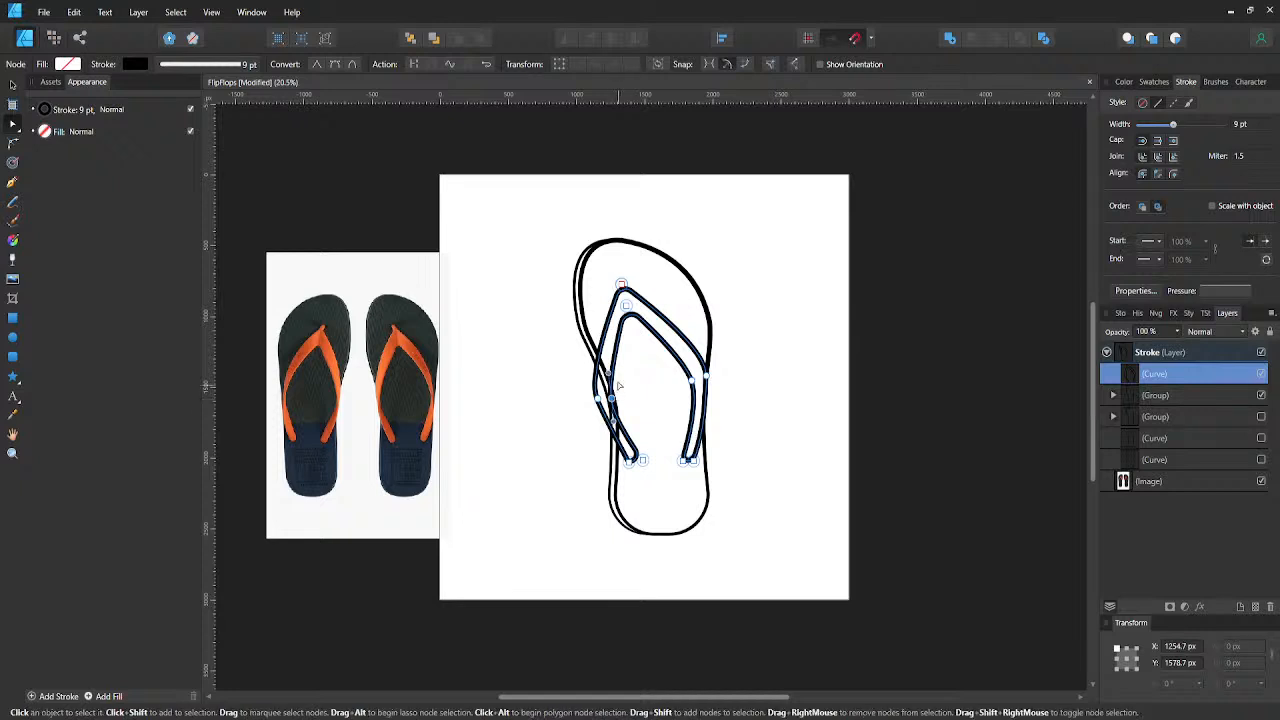
{"action": "mouse_move", "coordinate": [617, 377]}
{"action": "left_mouse_down"}
{"action": "mouse_move", "coordinate": [604, 358]}
{"action": "mouse_move", "coordinate": [637, 348]}
{"action": "mouse_move", "coordinate": [612, 328]}
{"action": "mouse_move", "coordinate": [608, 373]}
{"action": "left_mouse_up"}
{"action": "left_click", "coordinate": [626, 305]}
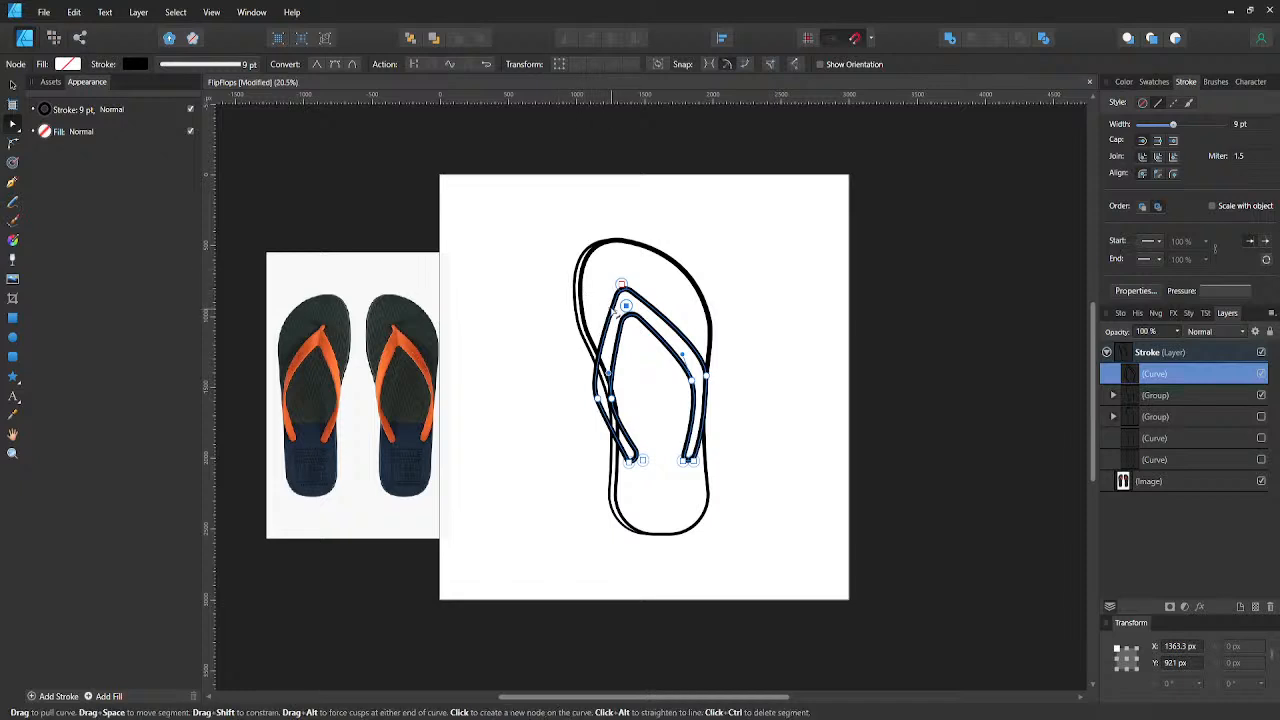
- Convert the strap's inner toe node to a smooth node
{"action": "key", "text": "c"}
{"action": "left_click_drag", "start_coordinate": [652, 375], "coordinate": [622, 271]}
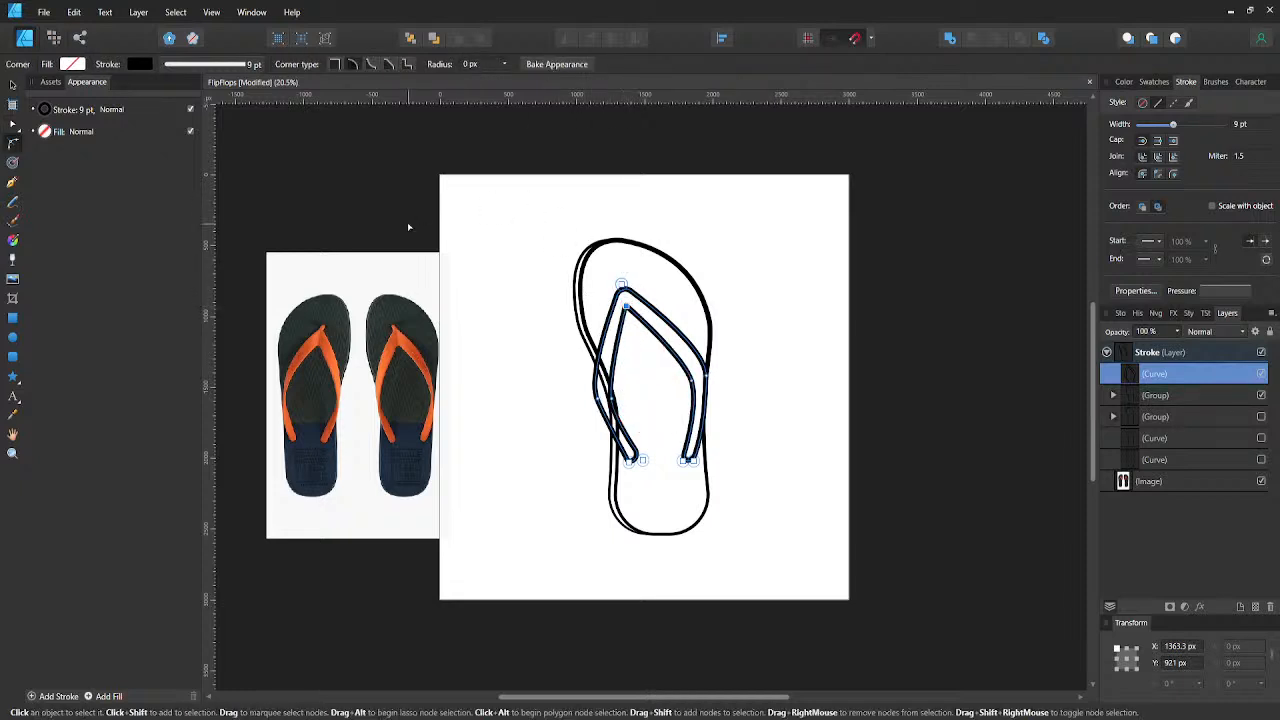
{"action": "key", "text": "a"}
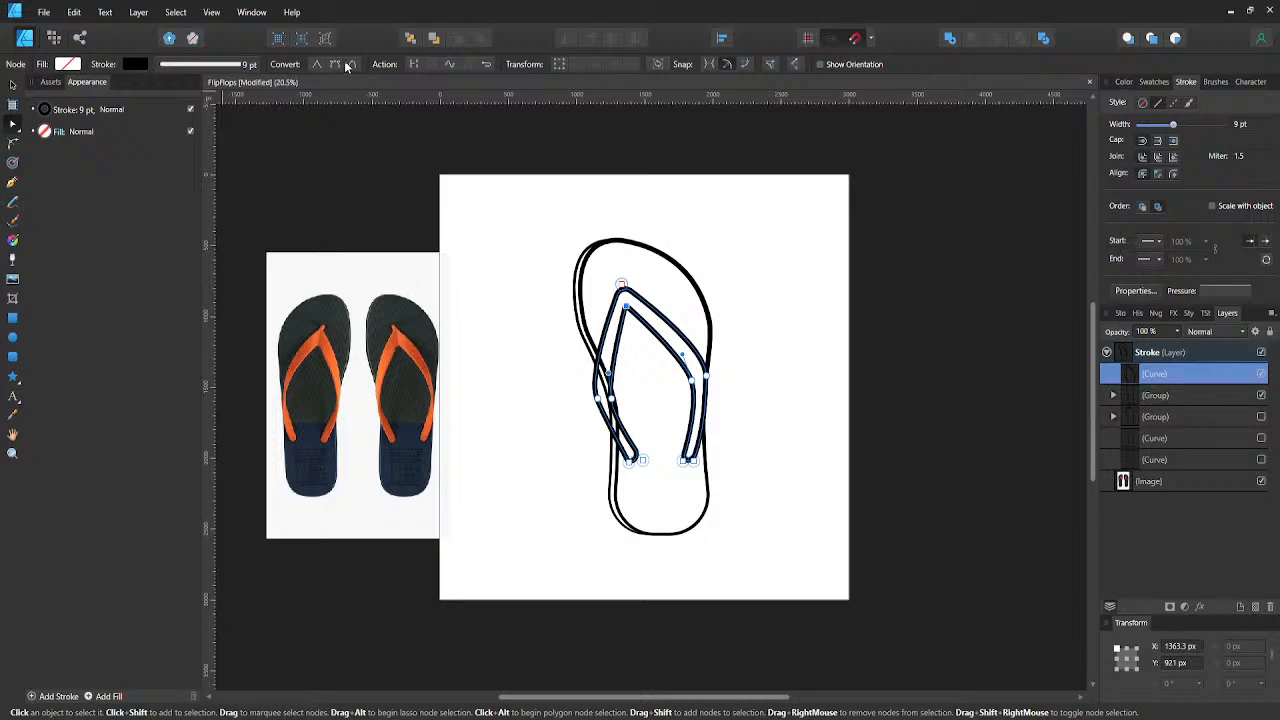
{"action": "left_click", "coordinate": [335, 64]}
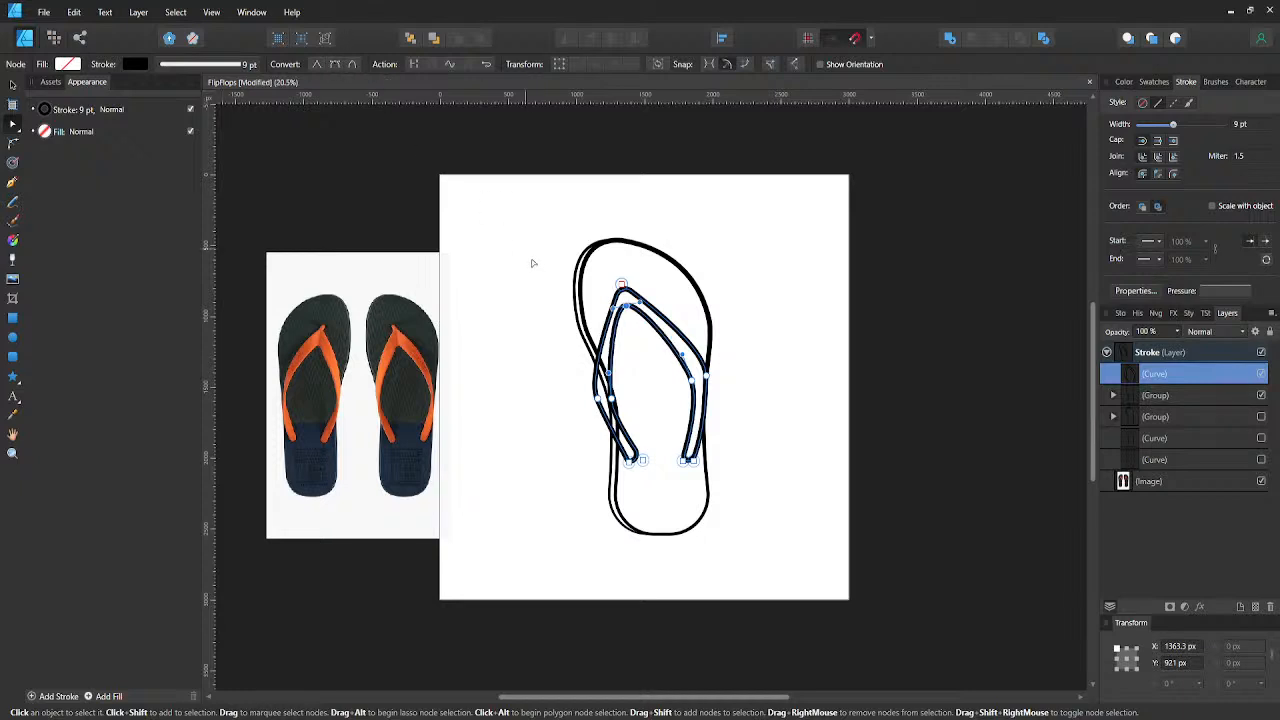
- Nudge the strap's inner toe node down and slightly right to X 1383.3 px, Y 971 px, and deselect the curve
{"action": "key", "text": "shift+Down"}
{"action": "key", "text": "shift+Down"}
{"action": "key", "text": "shift+Down"}
{"action": "key", "text": "shift+Down"}
{"action": "key", "text": "shift+Down"}
{"action": "key", "text": "shift+Right"}
{"action": "key", "text": "shift+Right"}
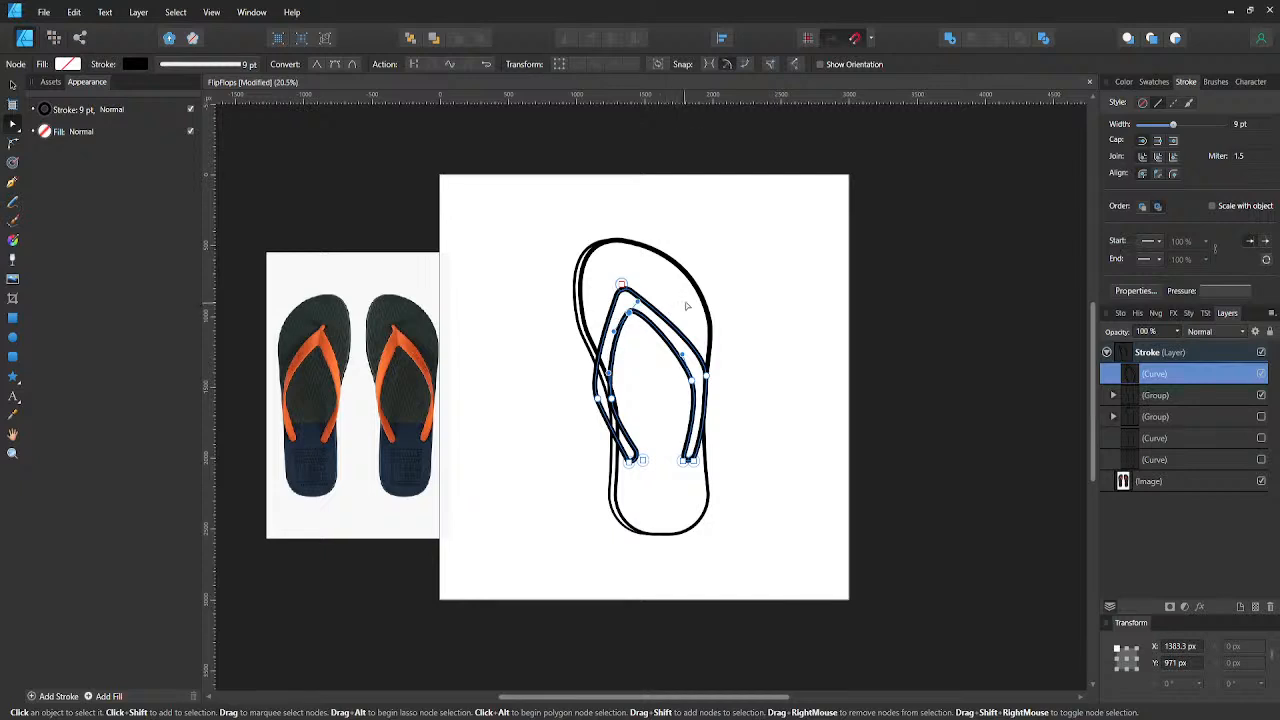
{"action": "left_click", "coordinate": [745, 305]}
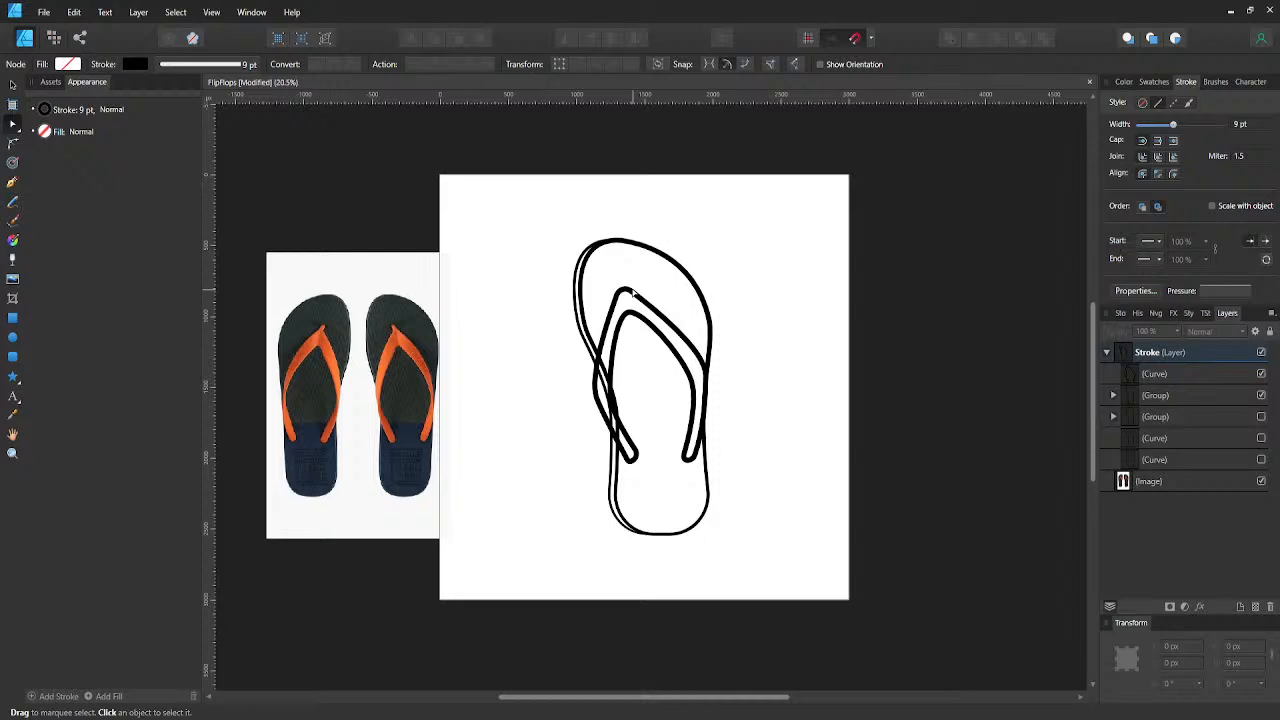
- Move the right strap's outer bend node to about X 1930.7 px, Y 1415 px and nudge its inner bend node up to Y 1419.2 px
{"action": "left_click", "coordinate": [632, 292]}
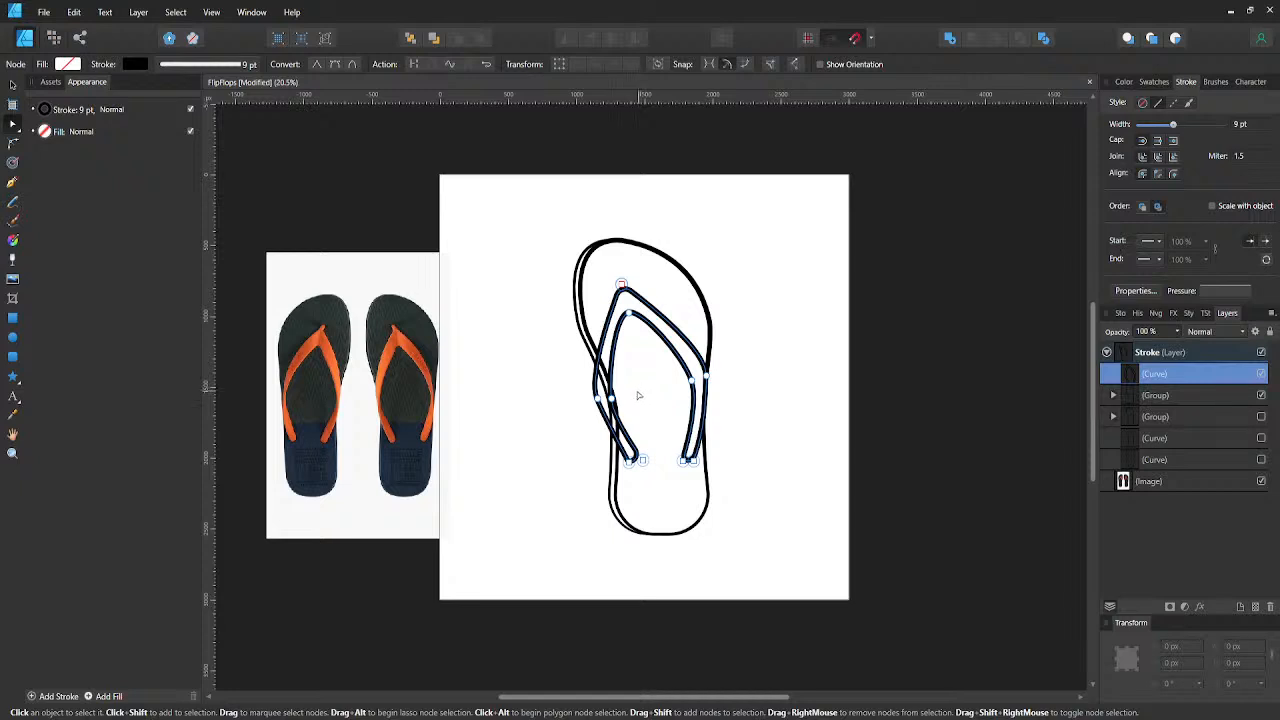
{"action": "left_click", "coordinate": [692, 377]}
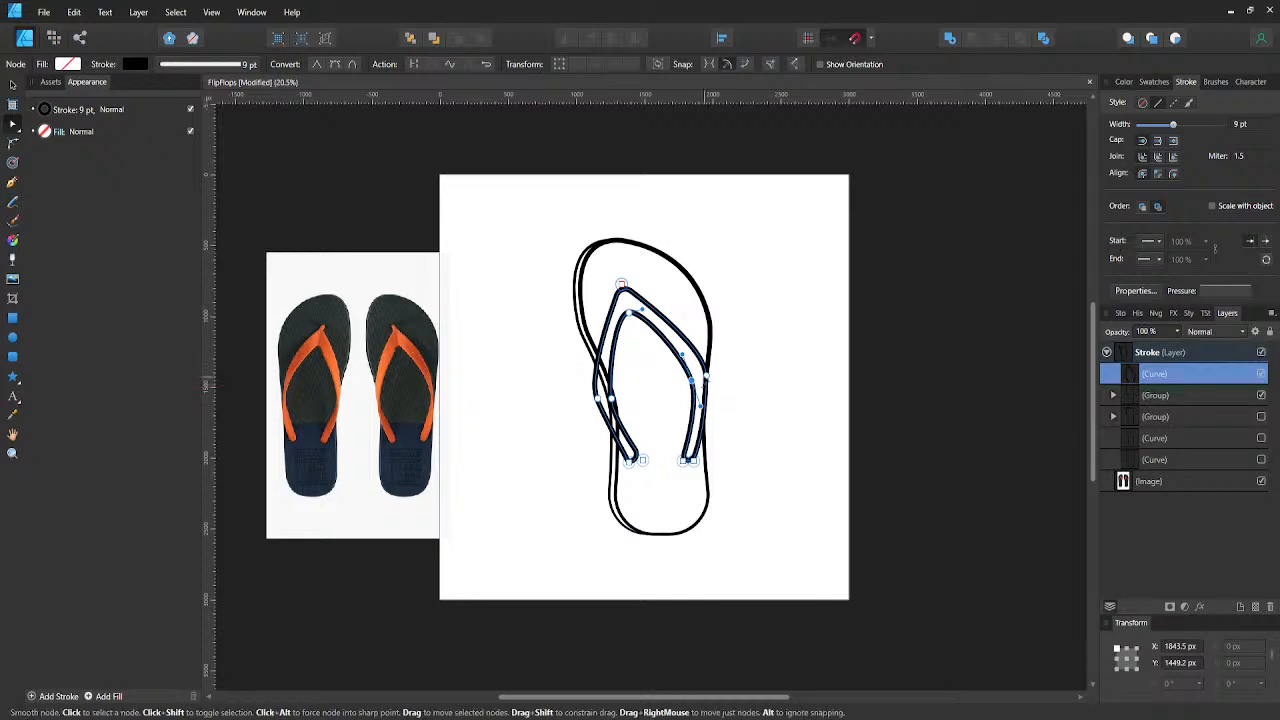
{"action": "left_click_drag", "start_coordinate": [692, 377], "coordinate": [703, 373]}
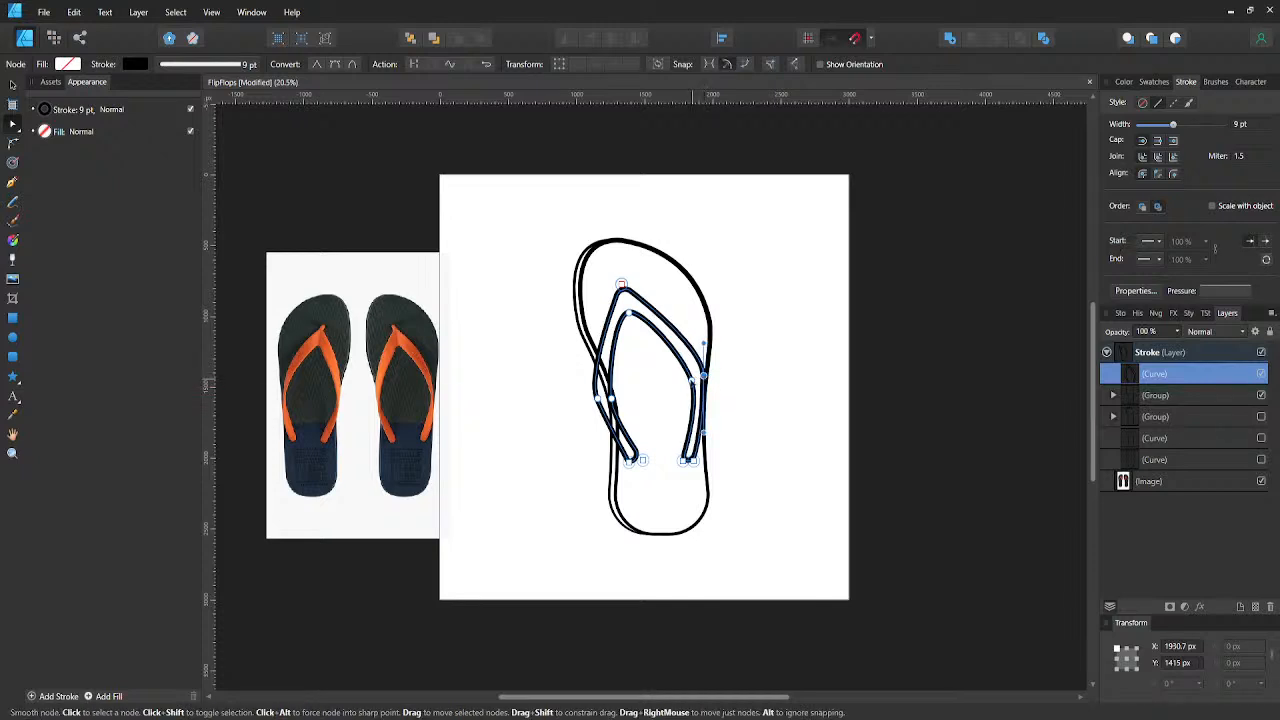
{"action": "left_click", "coordinate": [692, 381]}
{"action": "key", "text": "shift+Up"}
{"action": "key", "text": "shift+Up"}
{"action": "key", "text": "shift+Up"}
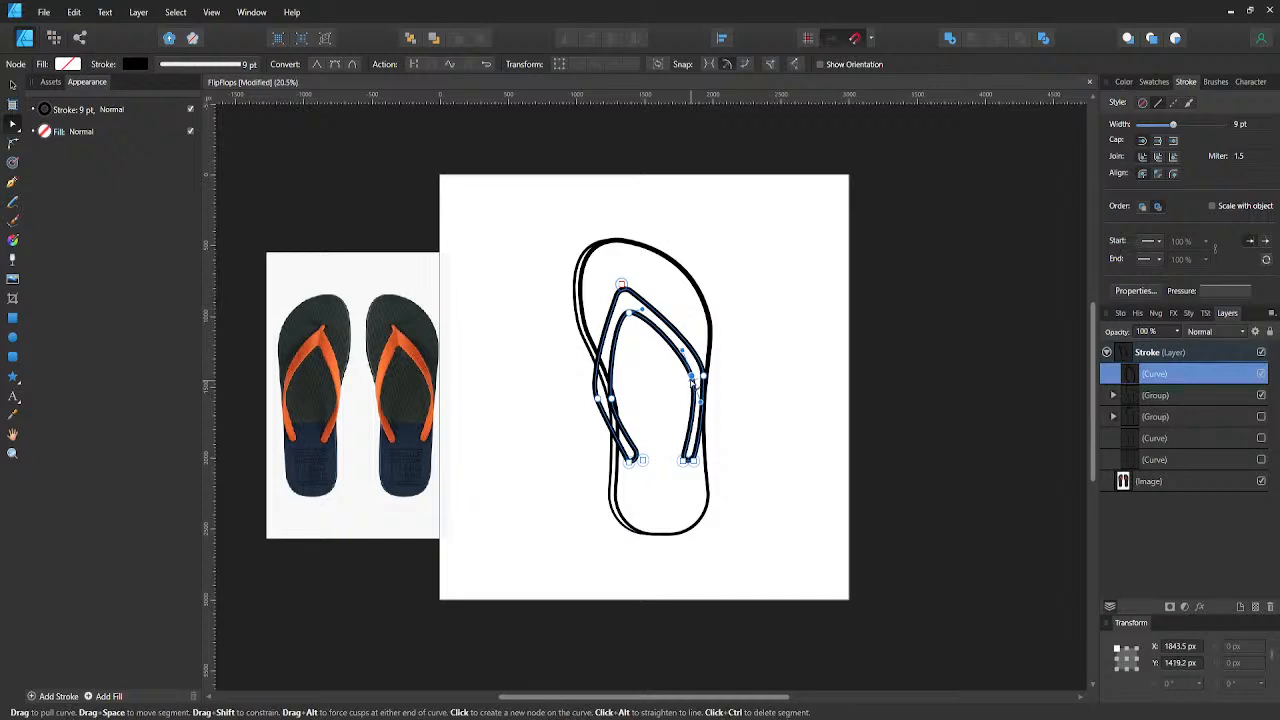
- Nudge the left strap's outer bend node right and up to X 1172 px, Y 1538.7 px, and deselect the curve
{"action": "left_click", "coordinate": [597, 396]}
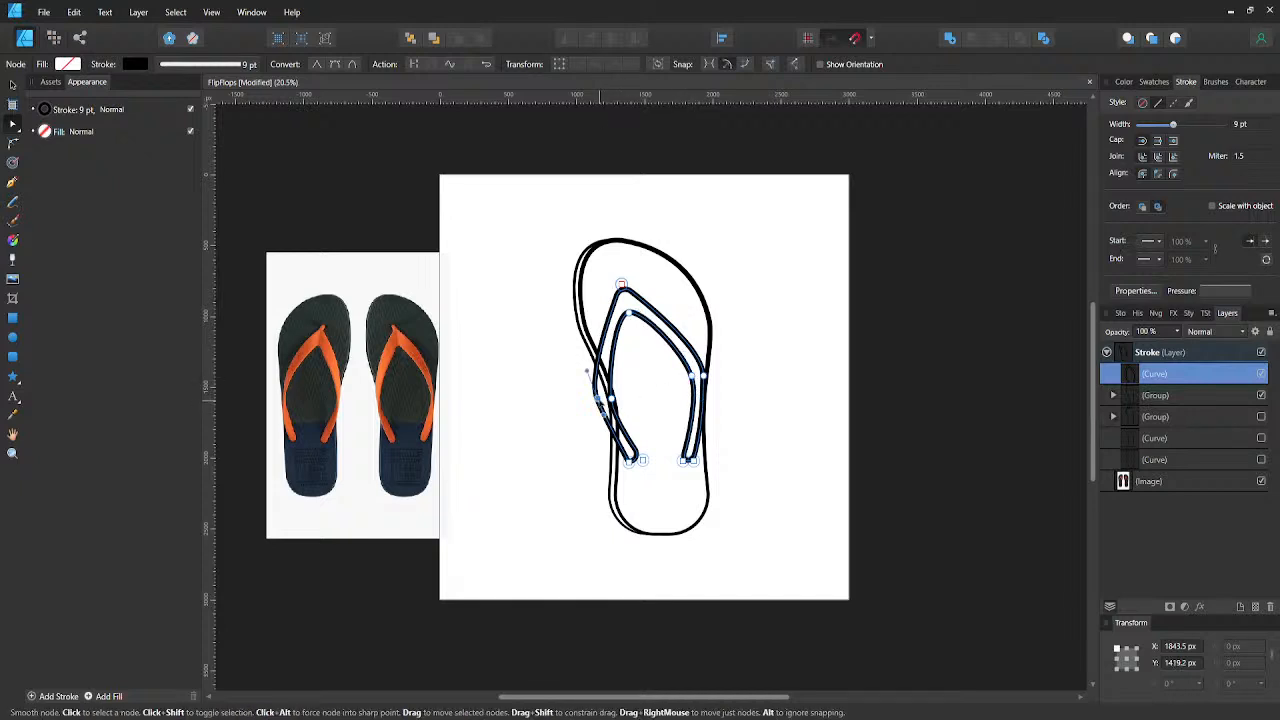
{"action": "key", "text": "shift+Right"}
{"action": "key", "text": "shift+Right"}
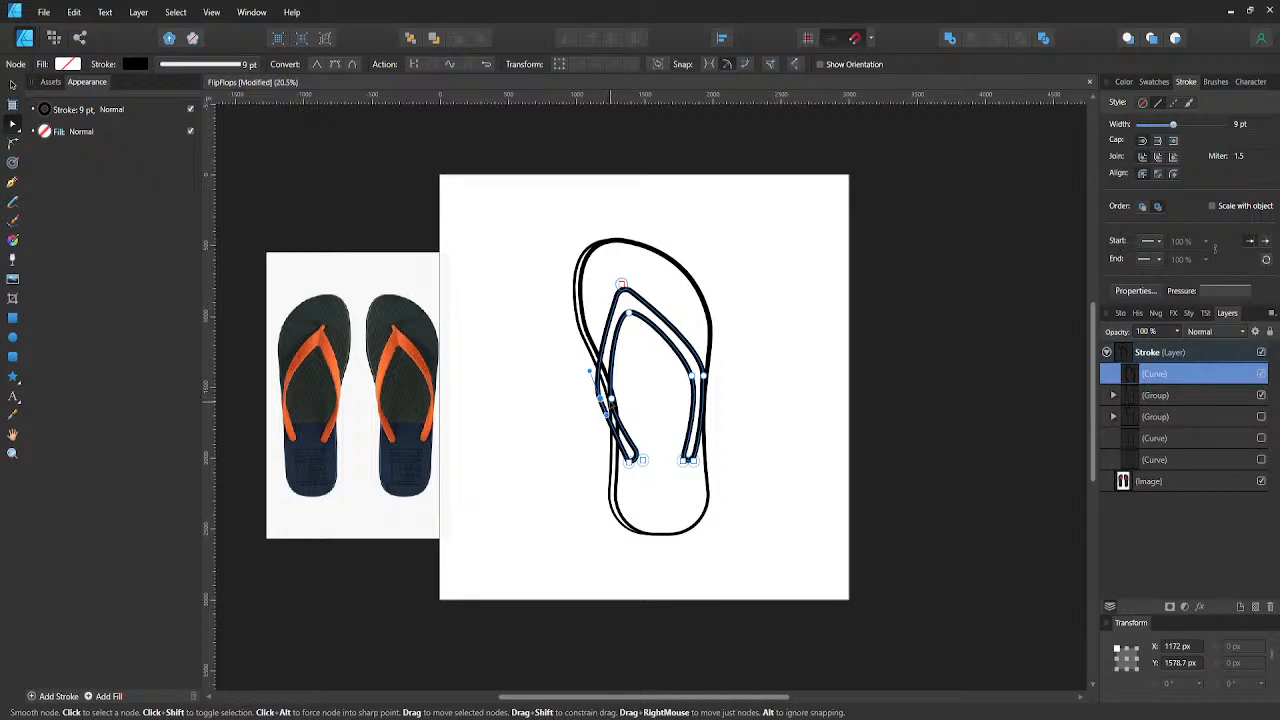
{"action": "key", "text": "shift+Up"}
{"action": "key", "text": "shift+Up"}
{"action": "key", "text": "shift+Up"}
{"action": "key", "text": "shift+Up"}
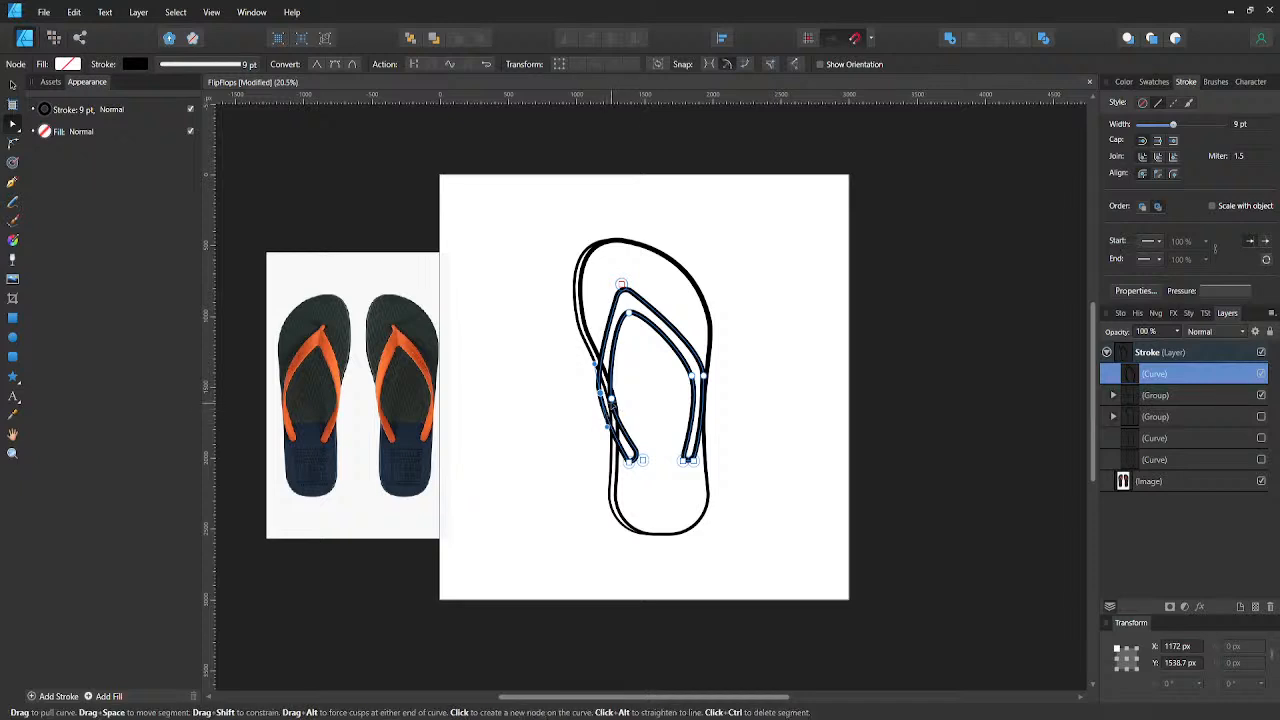
{"action": "left_click", "coordinate": [549, 408]}
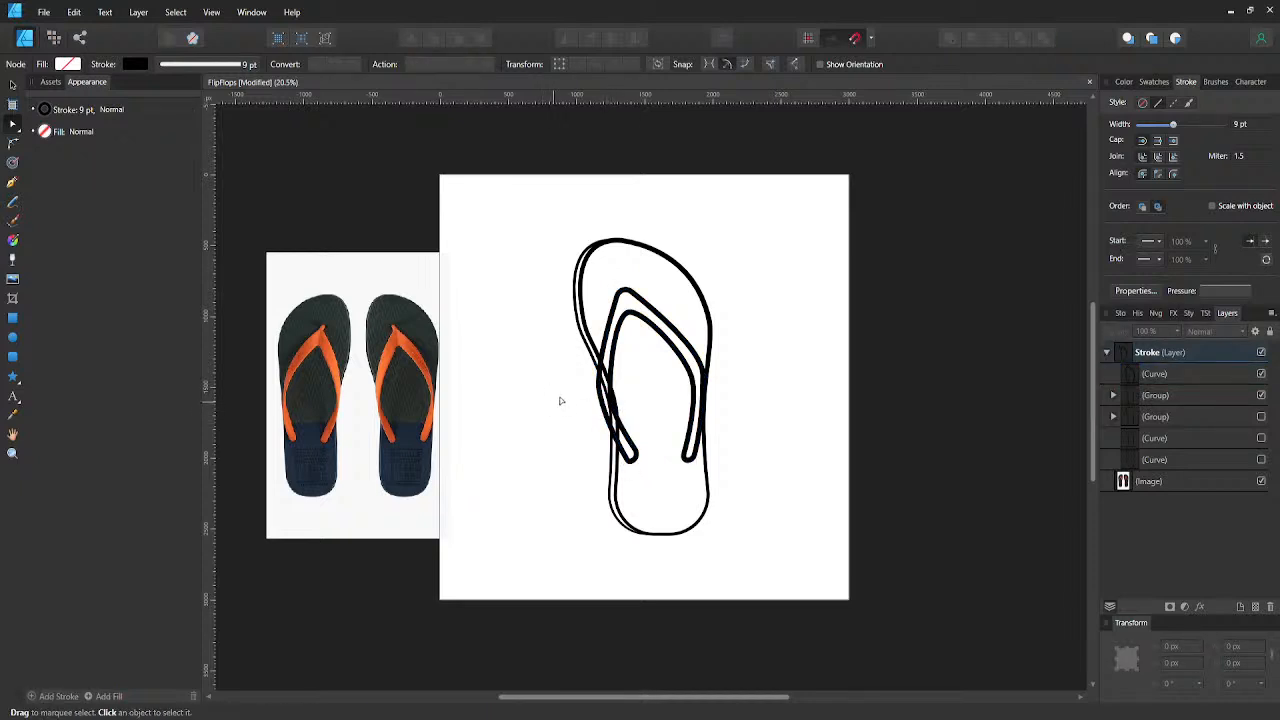
- Round the left strap's two end corners to a radius of about 61.9 px and save the document
{"action": "left_click", "coordinate": [640, 465]}
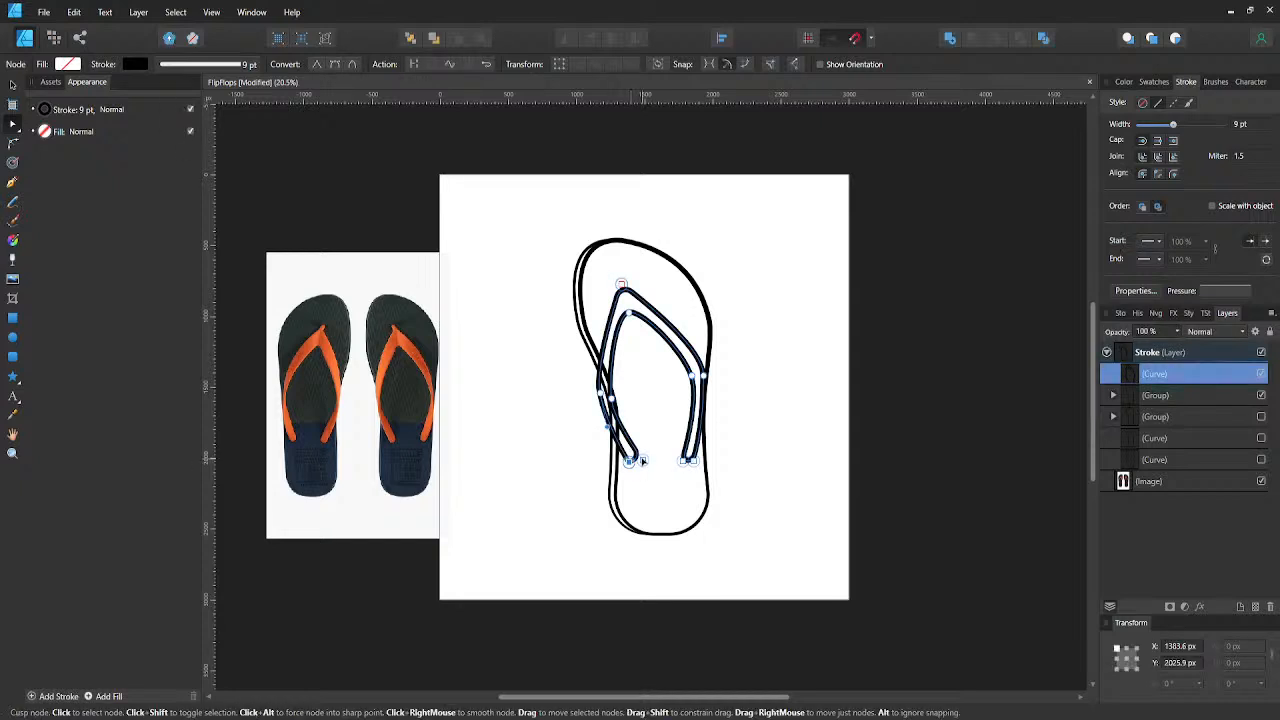
{"action": "left_click", "coordinate": [643, 461], "text": "shift"}
{"action": "key", "text": "c"}
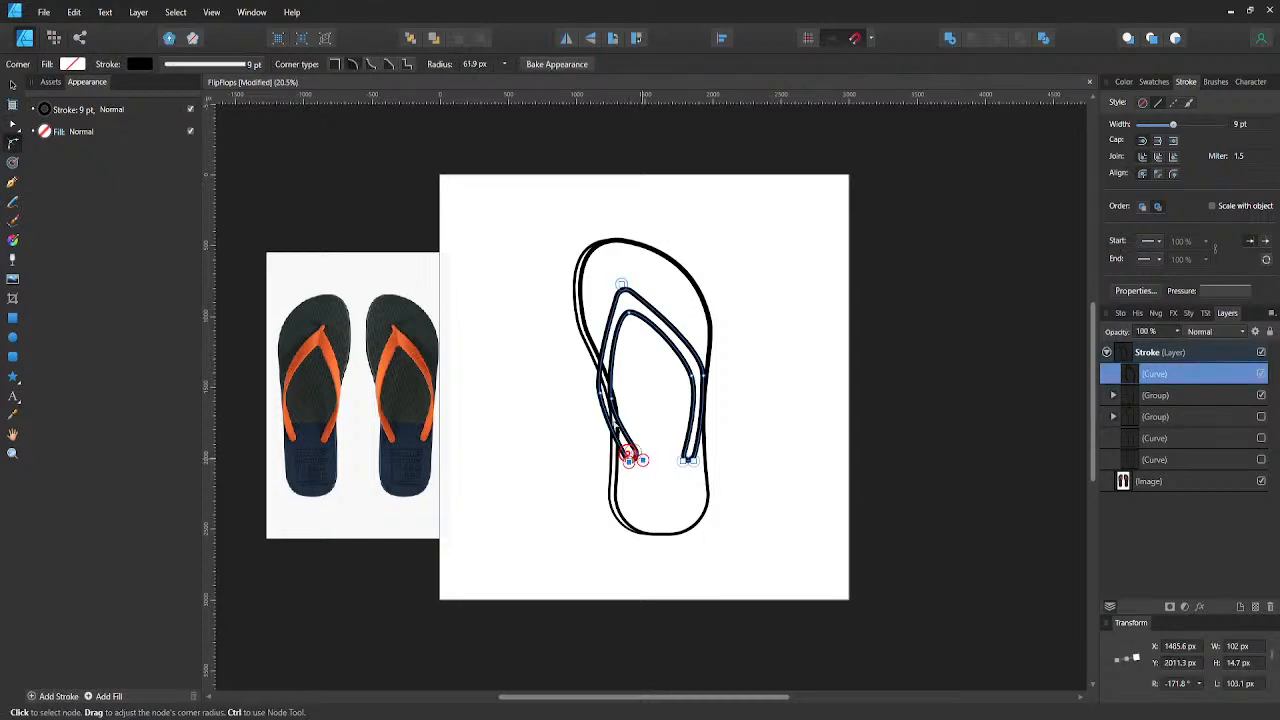
{"action": "left_click", "coordinate": [552, 400]}
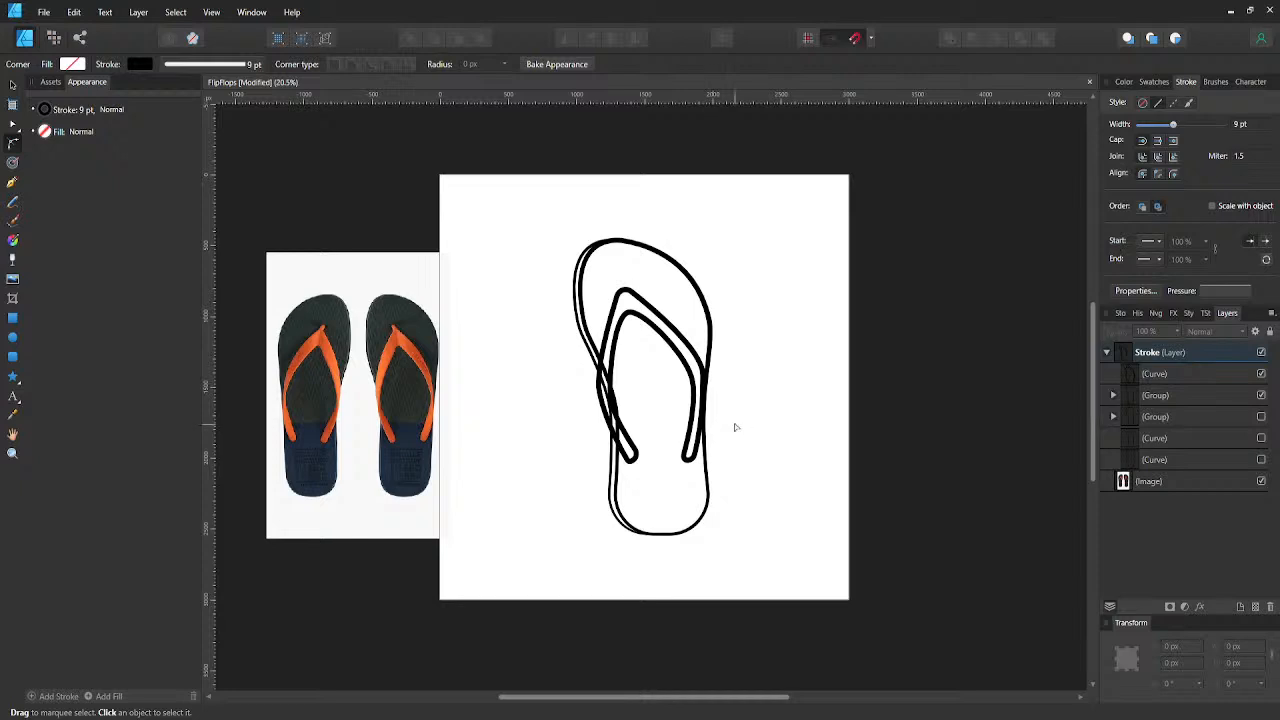
{"action": "key", "text": "ctrl+s"}
- Duplicate the strap curve and hide the lower copy as a backup
{"action": "left_click", "coordinate": [681, 352]}
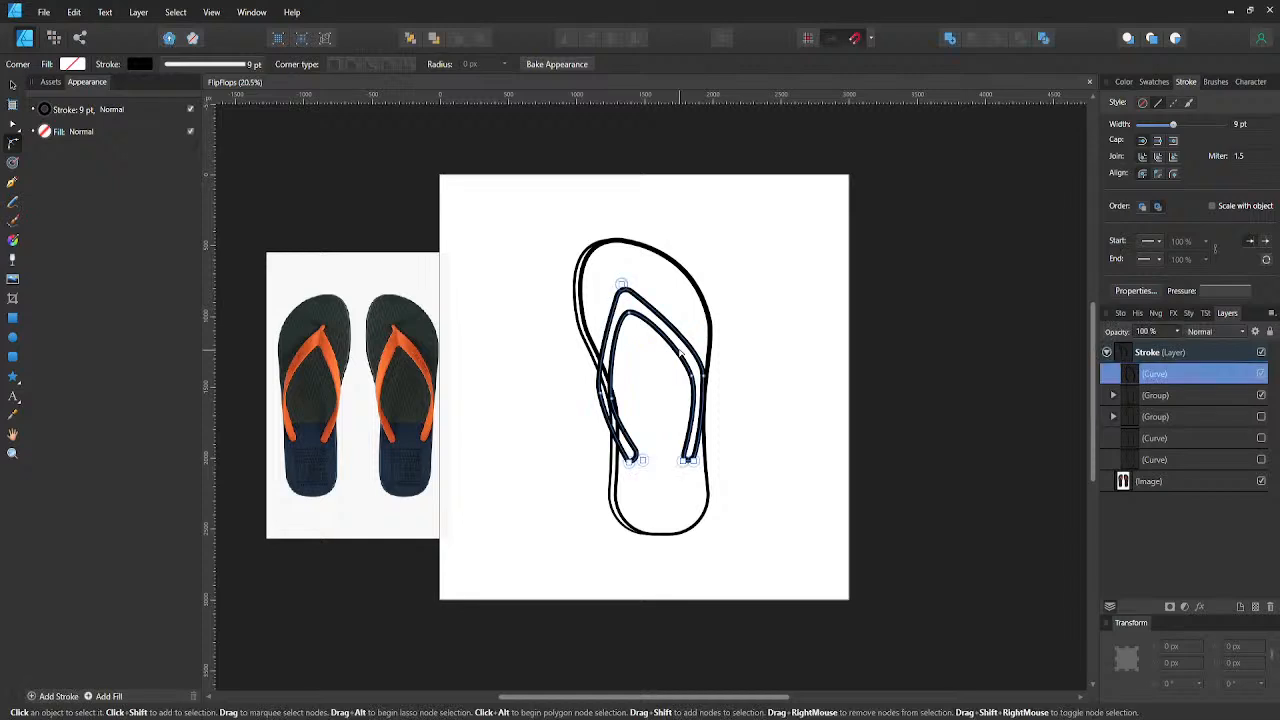
{"action": "key", "text": "v"}
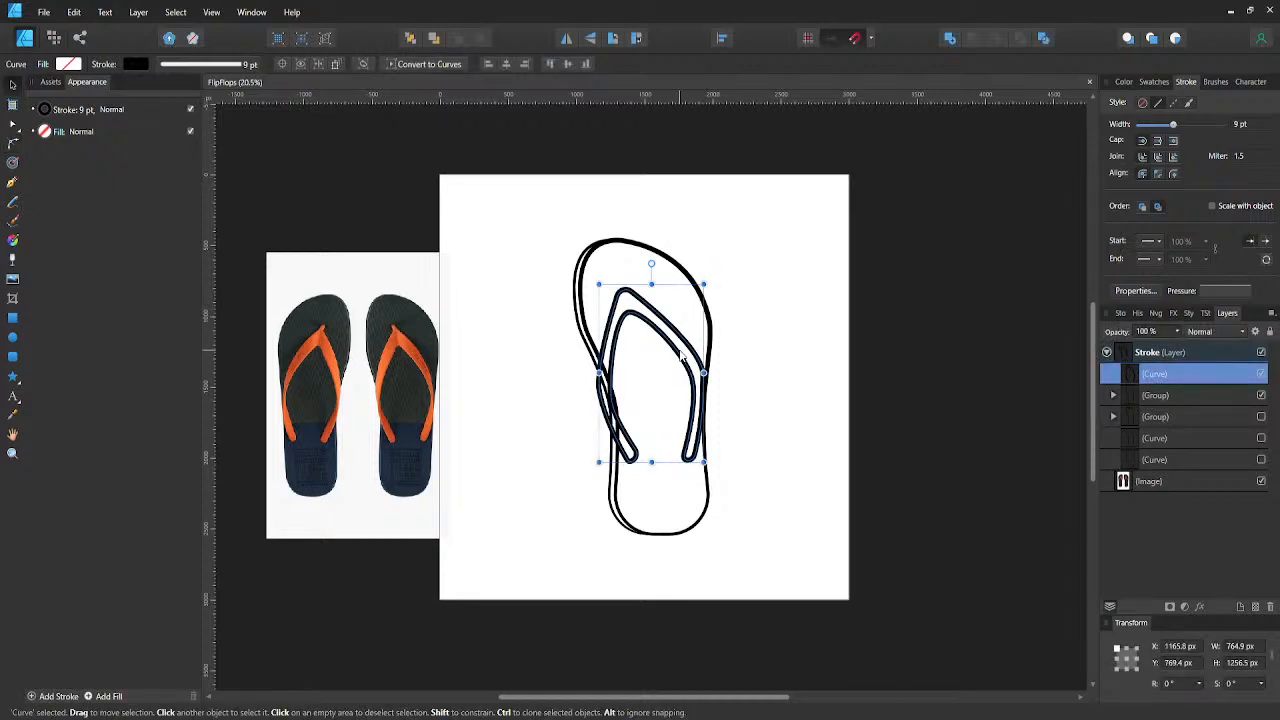
{"action": "key", "text": "ctrl+j"}
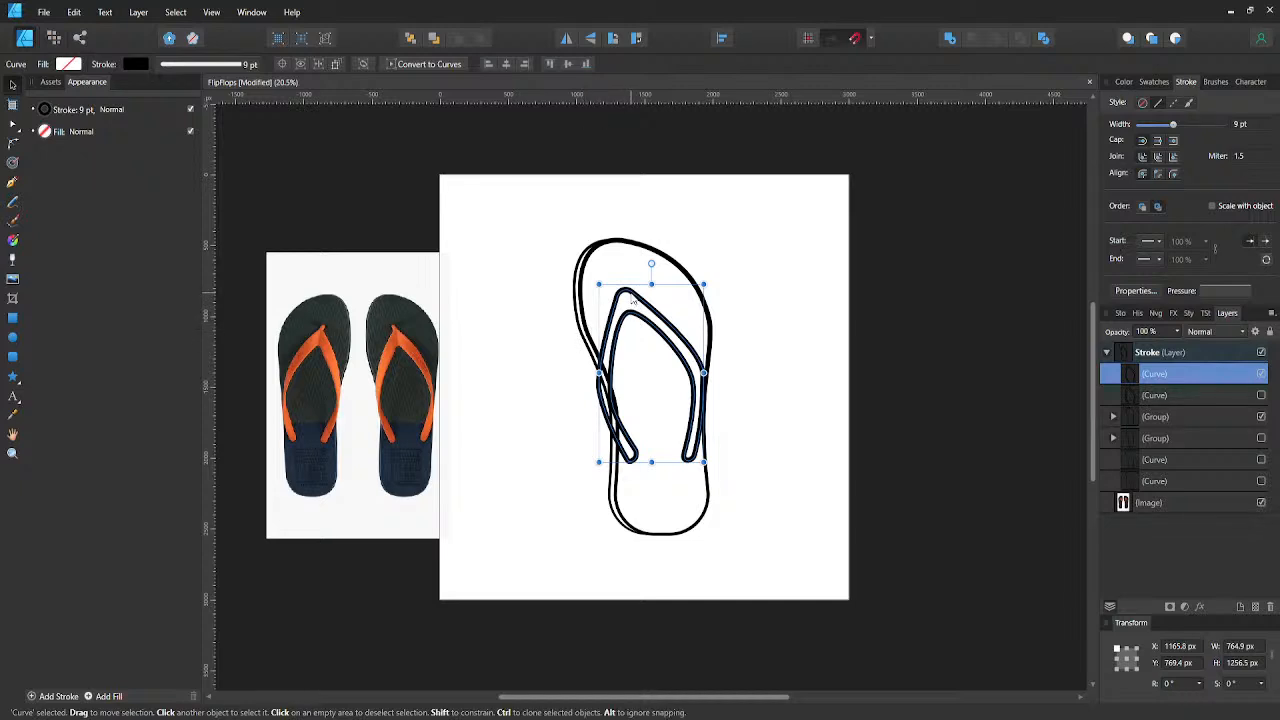
- Draw a small closed four-sided toe post, about 136 by 120 px, at the strap's tip with the Pen tool
{"action": "key", "text": "p"}
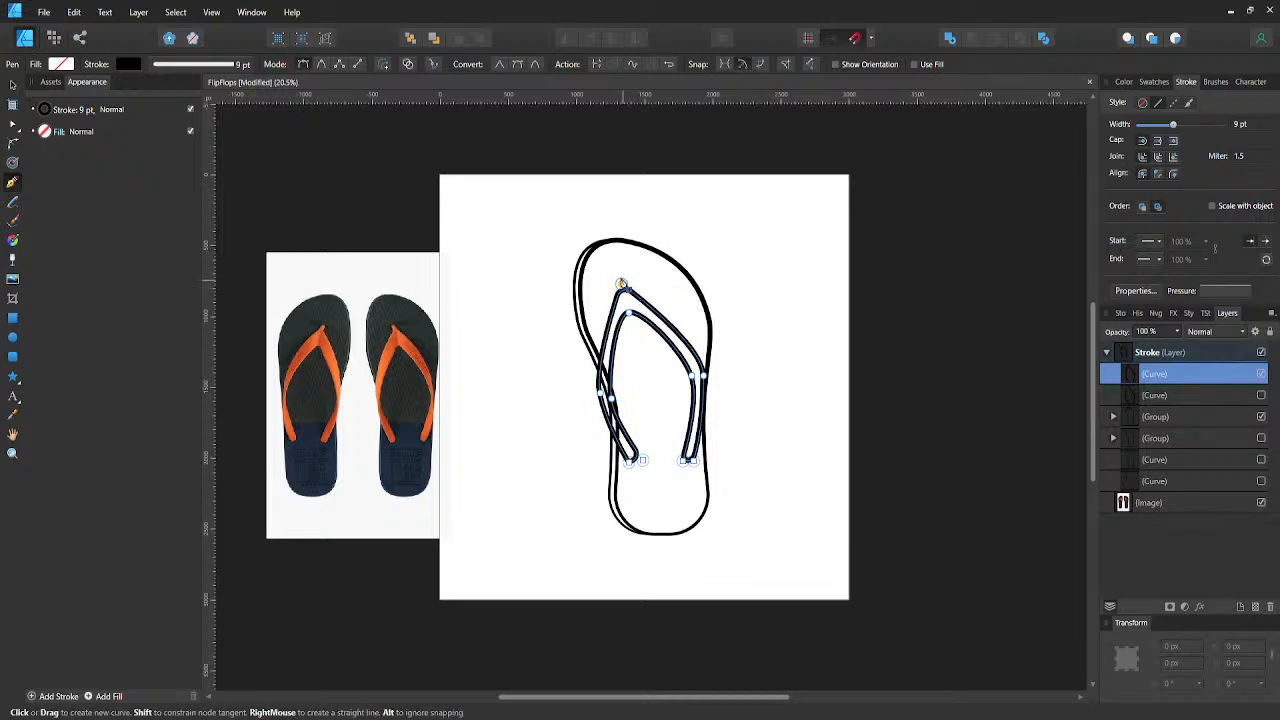
{"action": "left_click", "coordinate": [619, 278]}
{"action": "left_click", "coordinate": [612, 280]}
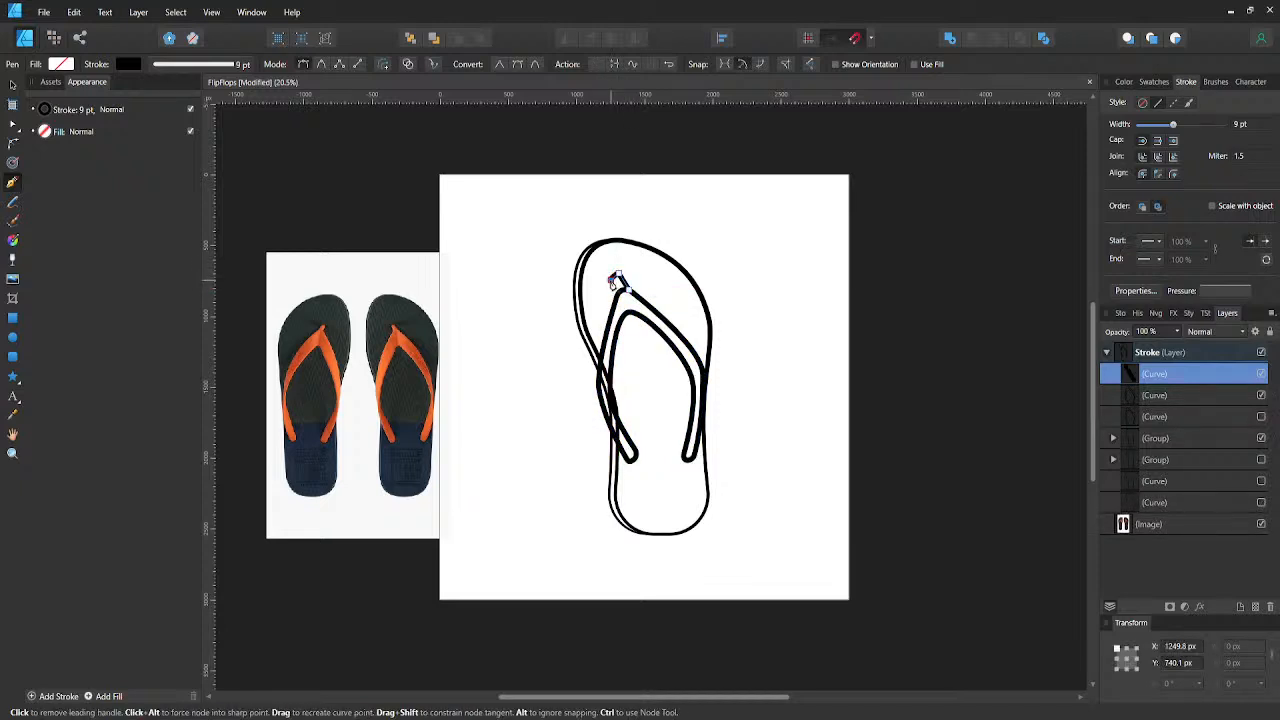
{"action": "left_click", "coordinate": [619, 290]}
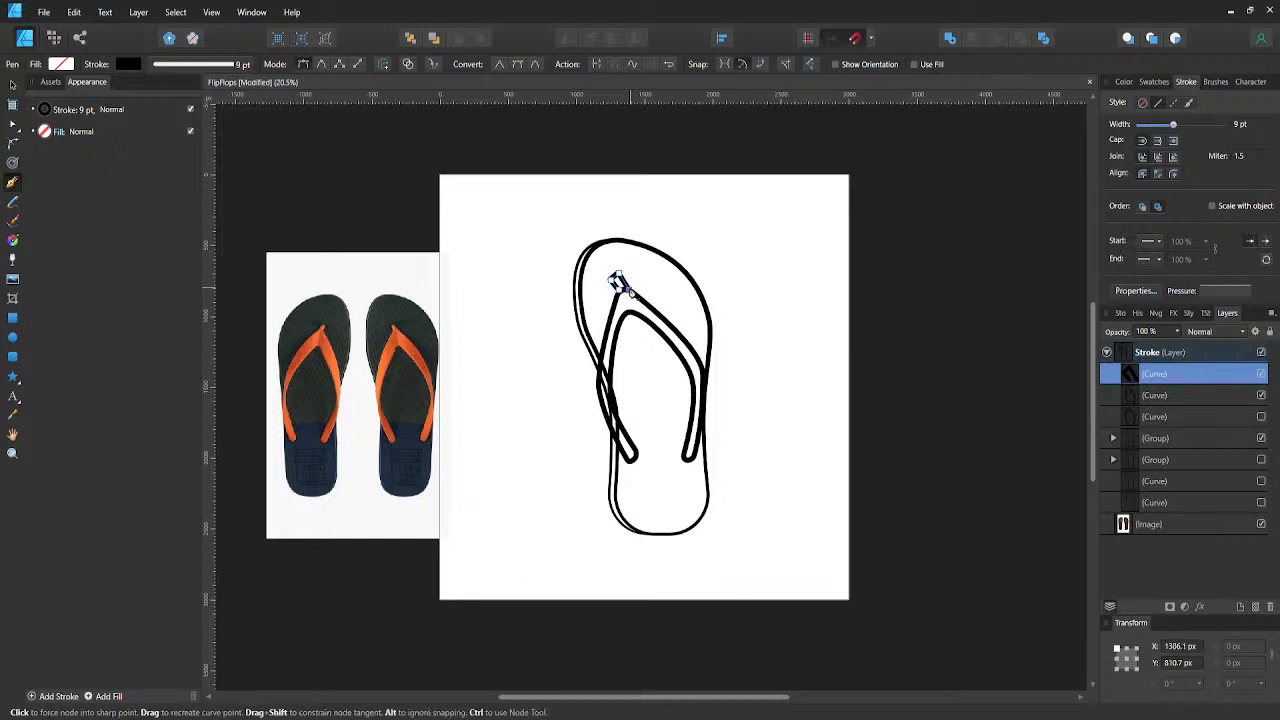
{"action": "key", "text": "v"}
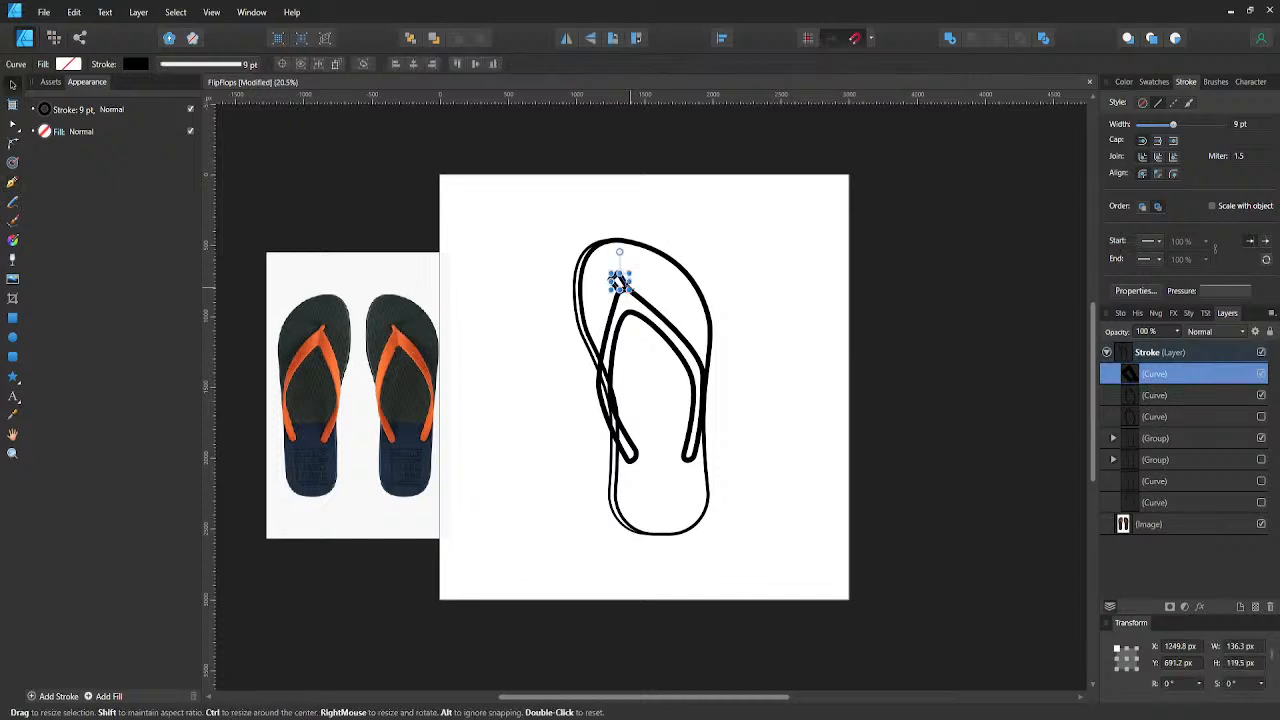
- Try to merge the toe post and the strap into one shape, and undo the merge
{"action": "left_click", "coordinate": [643, 305], "text": "shift"}
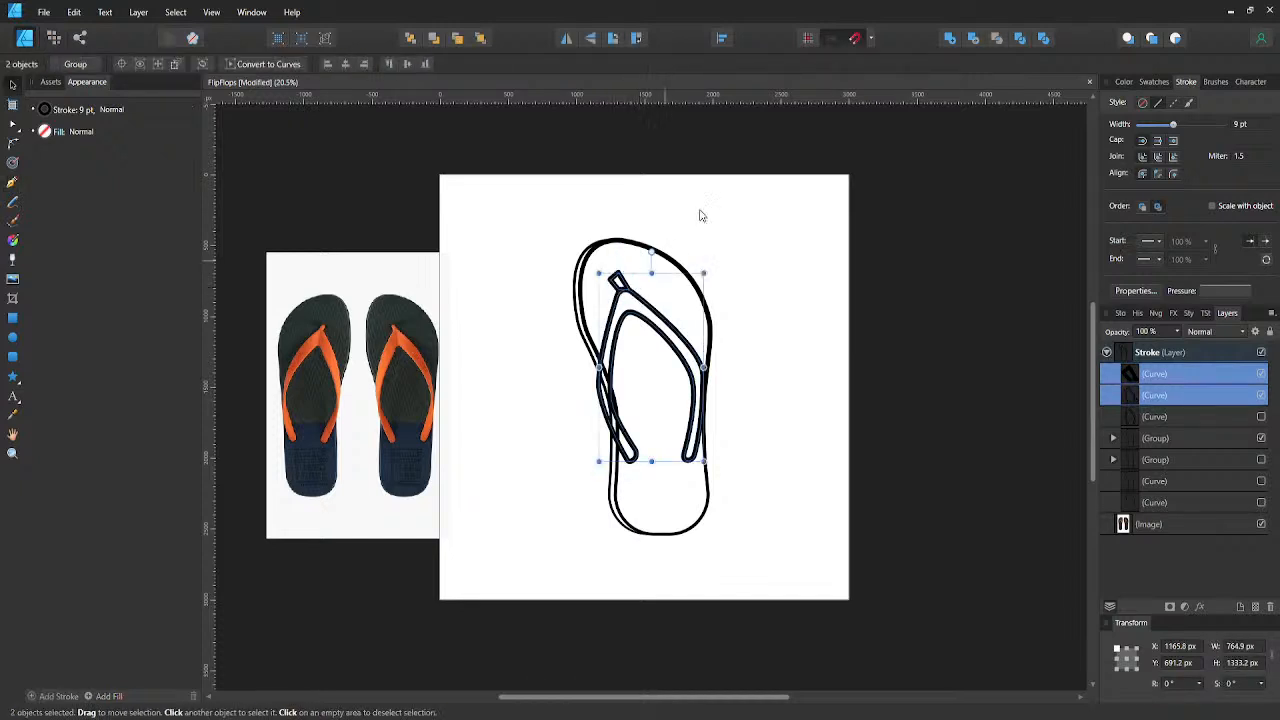
{"action": "left_click", "coordinate": [949, 40]}
{"action": "key", "text": "ctrl+z"}
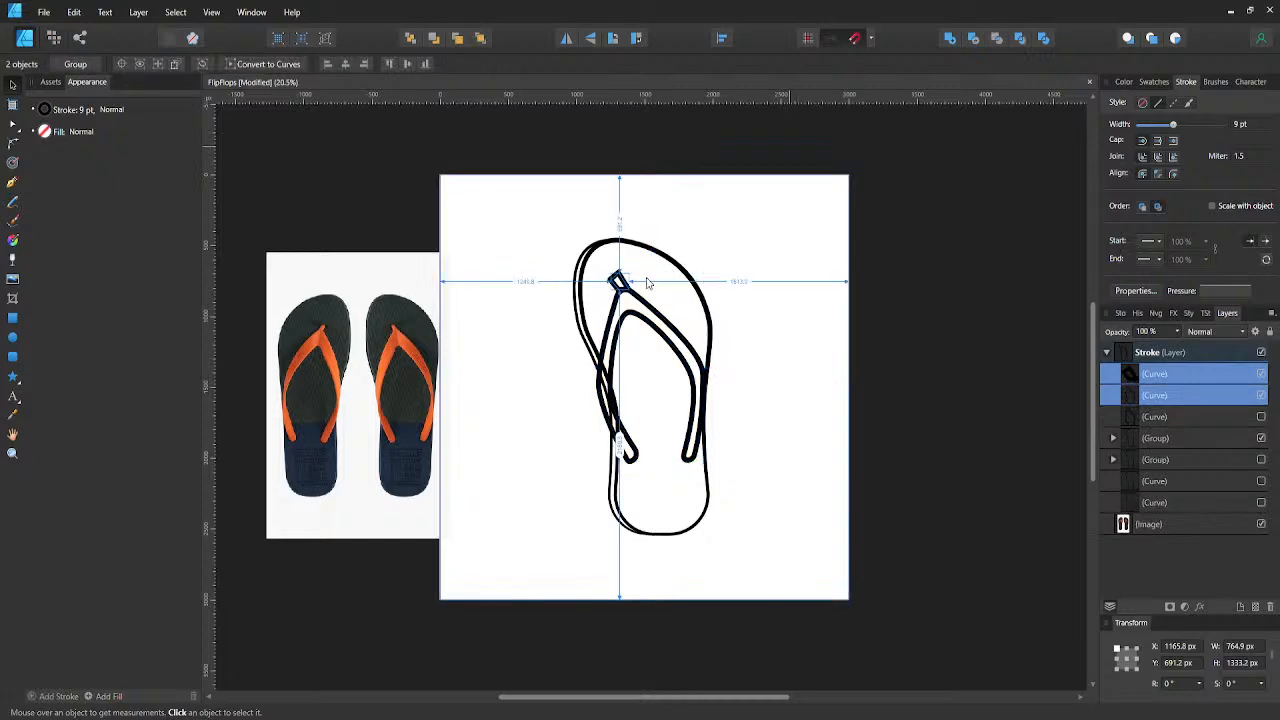
- Move the toe post down and right to X 1259.8 px, Y 711.2 px so it overlaps the strap, and merge both into one curve
{"action": "left_click", "coordinate": [620, 281]}
{"action": "left_click_drag", "start_coordinate": [620, 281], "coordinate": [620, 285]}
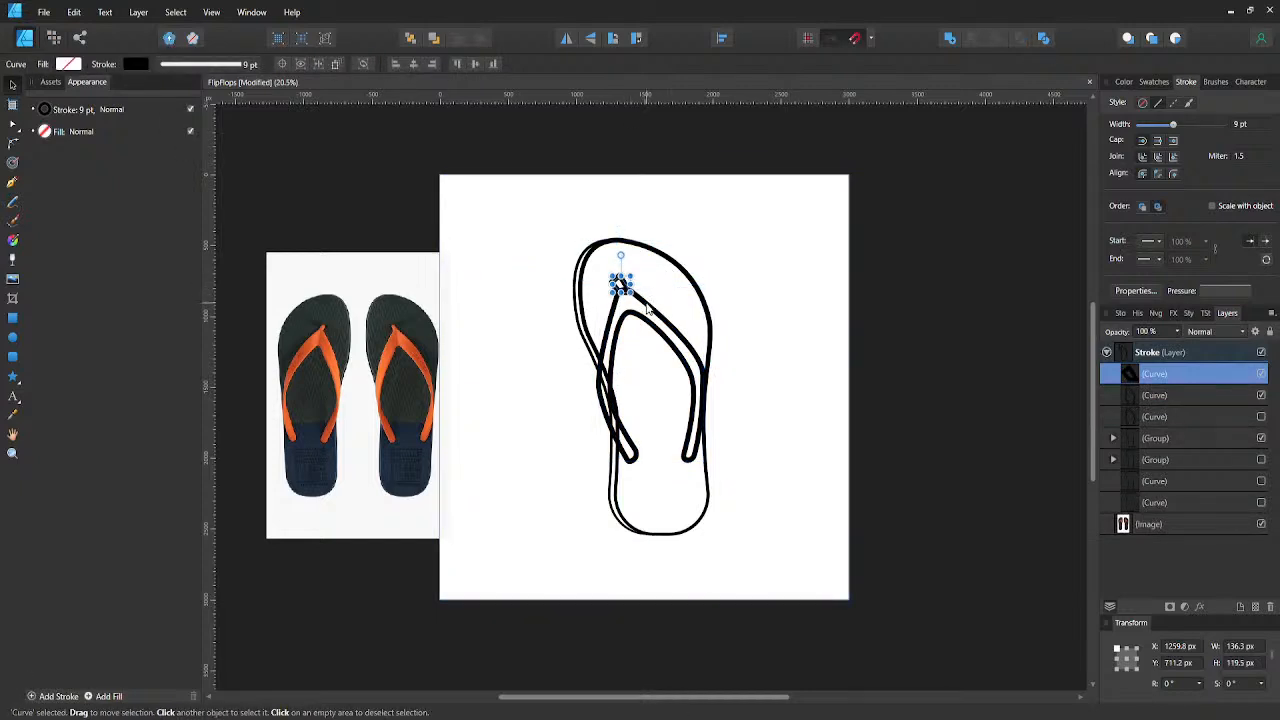
{"action": "left_click", "coordinate": [648, 311], "text": "shift"}
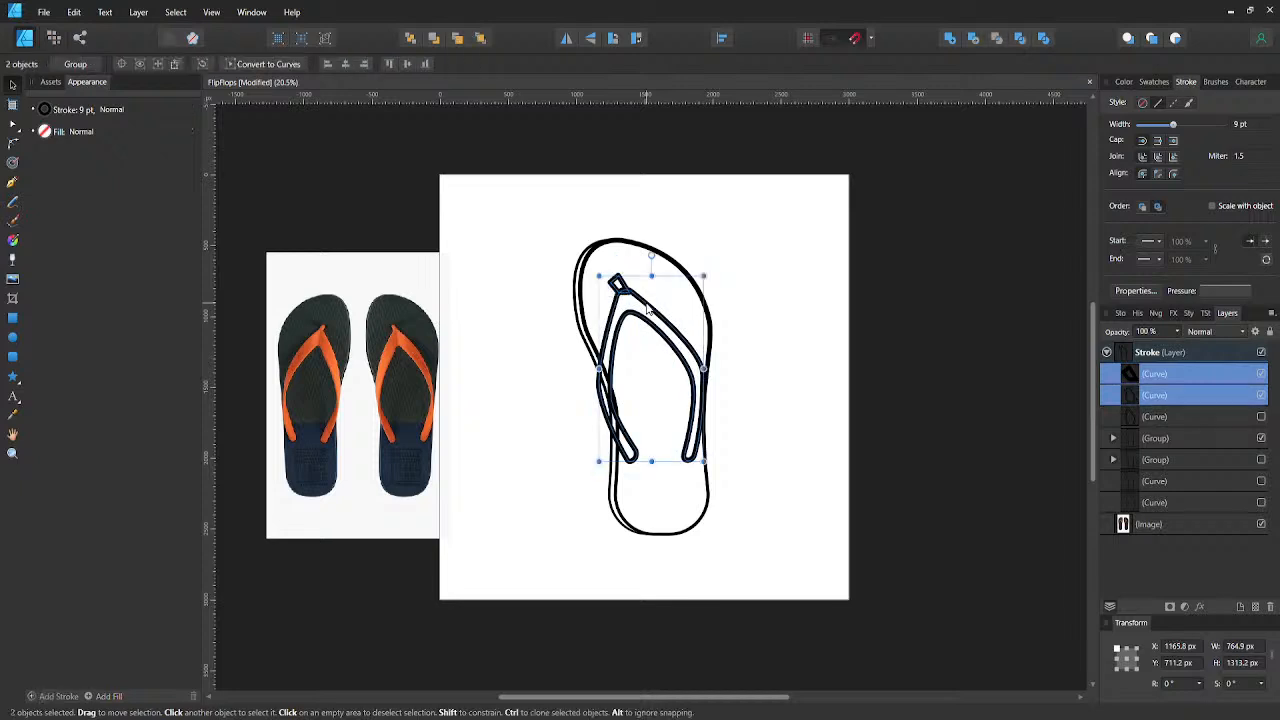
{"action": "left_click", "coordinate": [950, 40]}
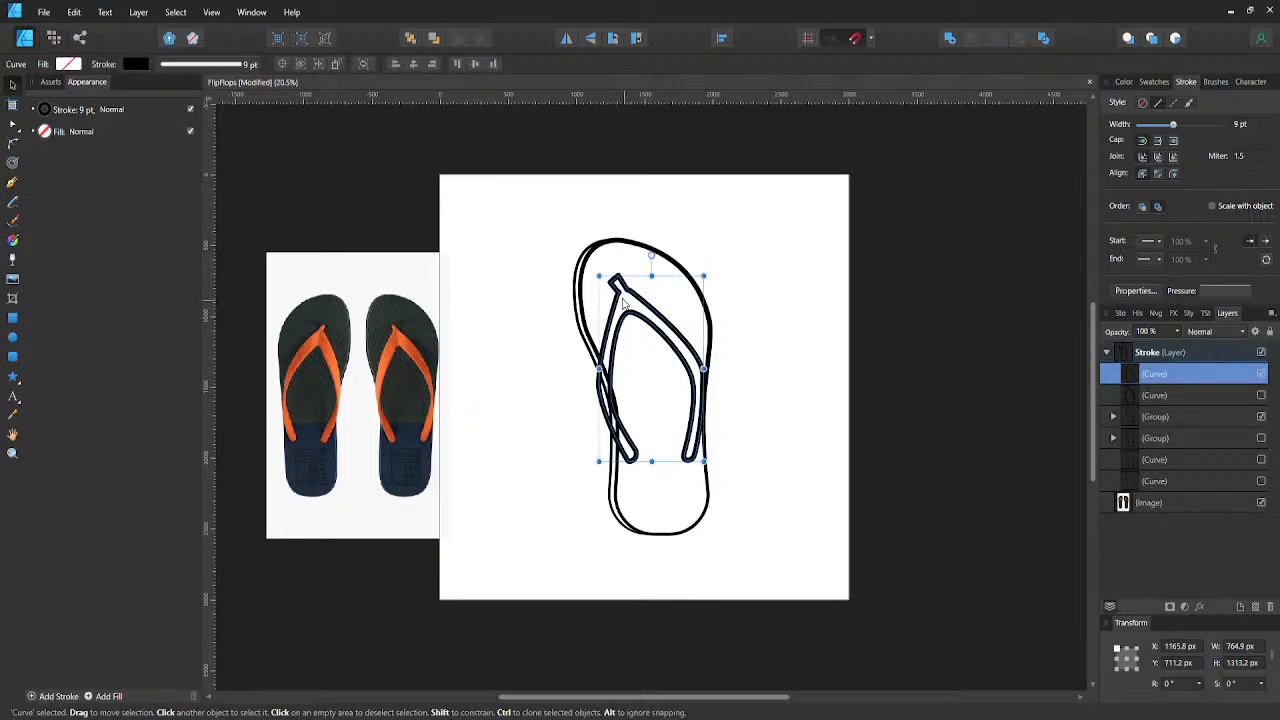
- Round the two outer corners of the toe post on the merged strap curve
{"action": "scroll", "coordinate": [625, 298], "scroll_direction": "up", "scroll_amount": 1}
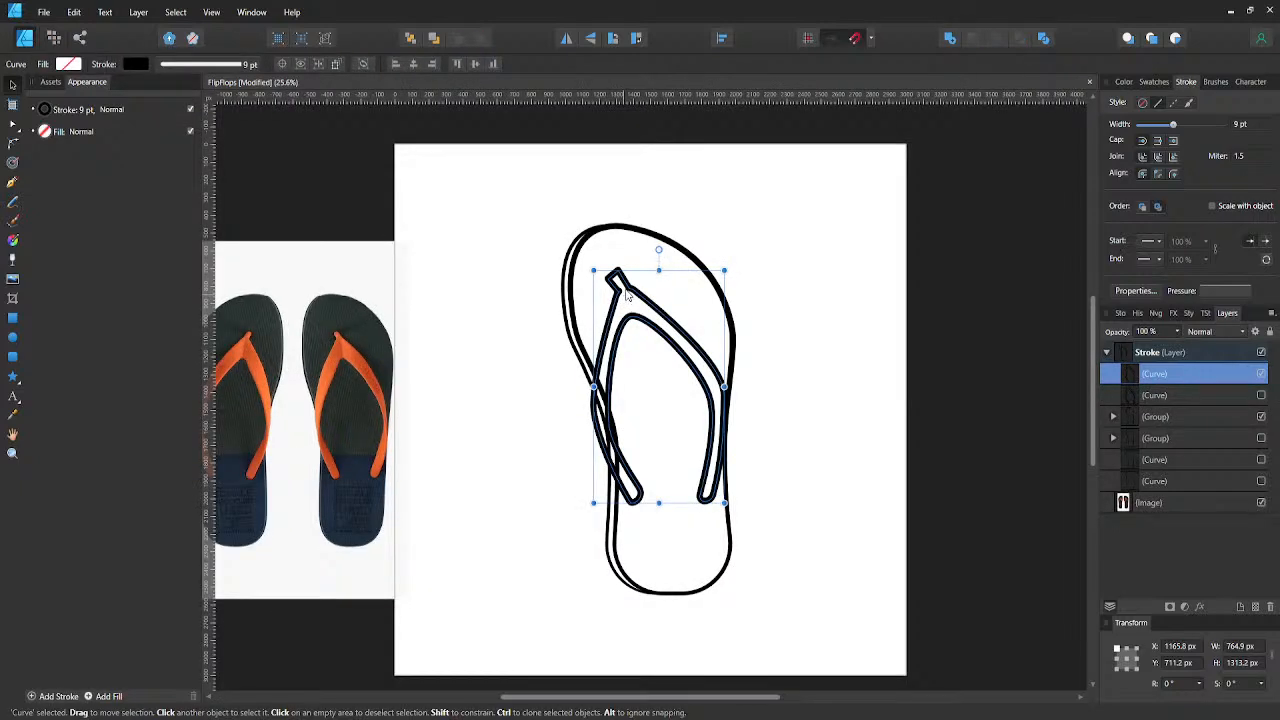
{"action": "key", "text": "a"}
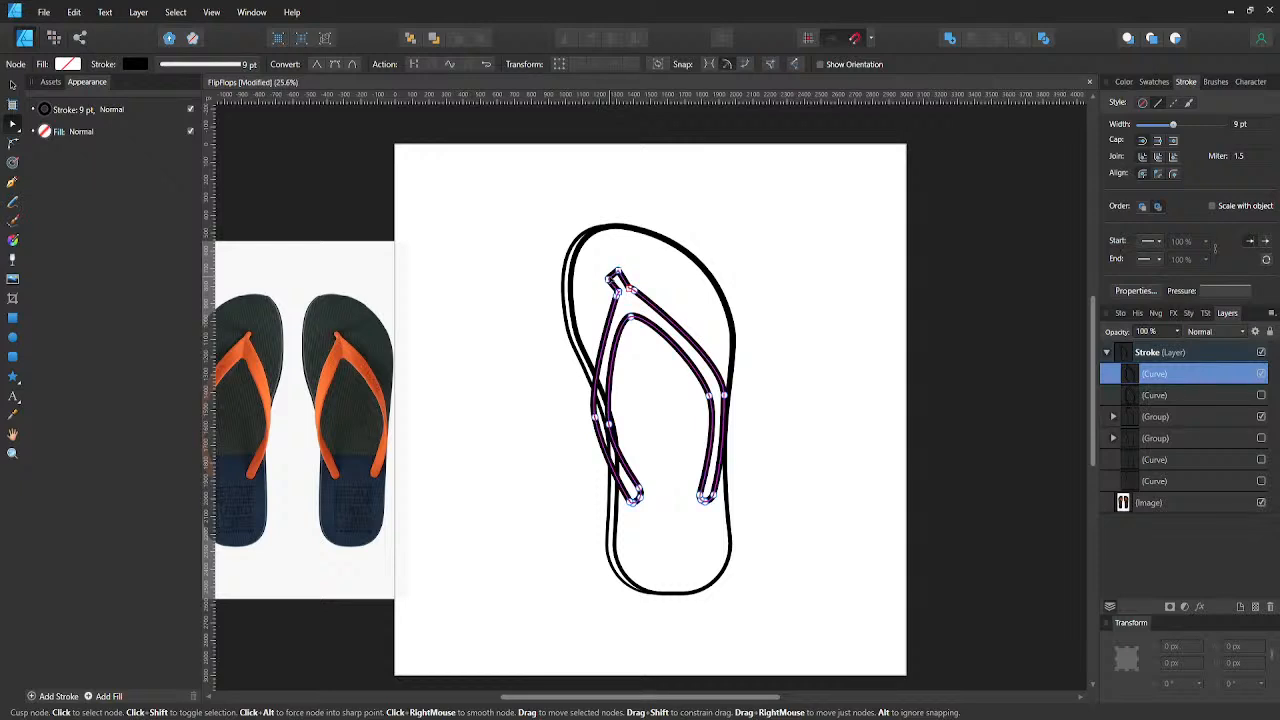
{"action": "key", "text": "c"}
{"action": "left_click", "coordinate": [617, 280]}
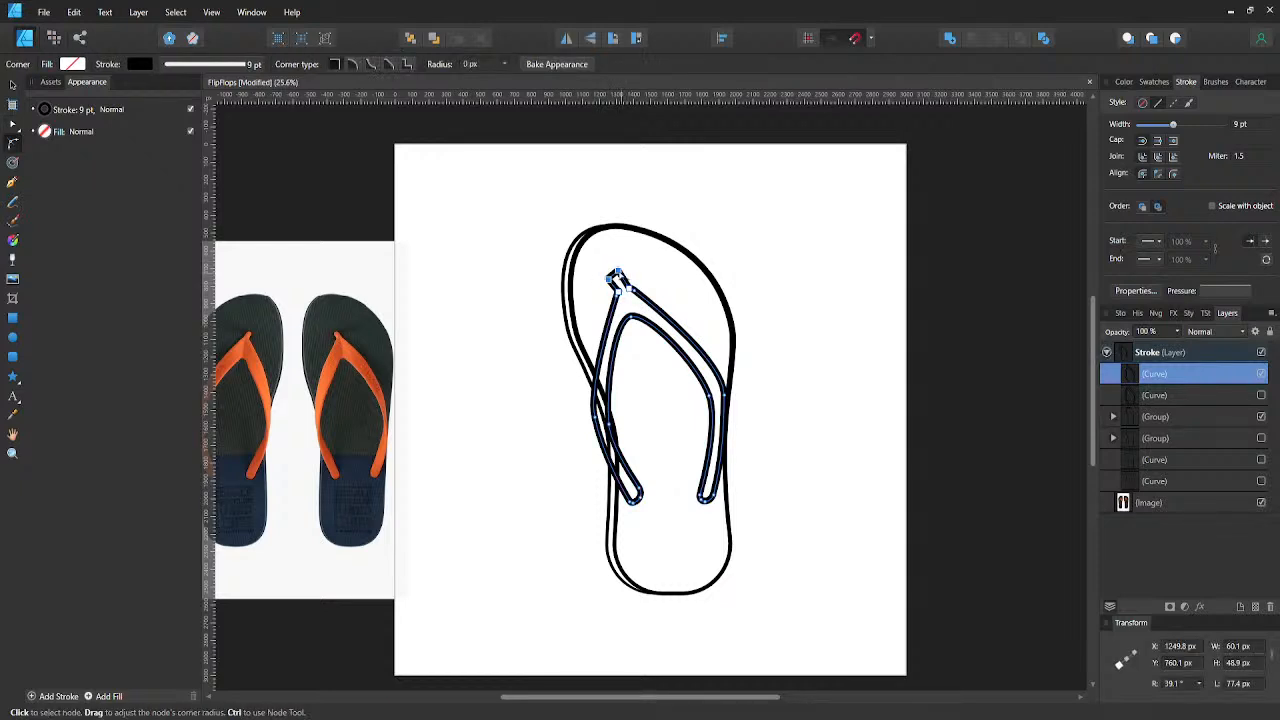
{"action": "left_click", "coordinate": [660, 288]}
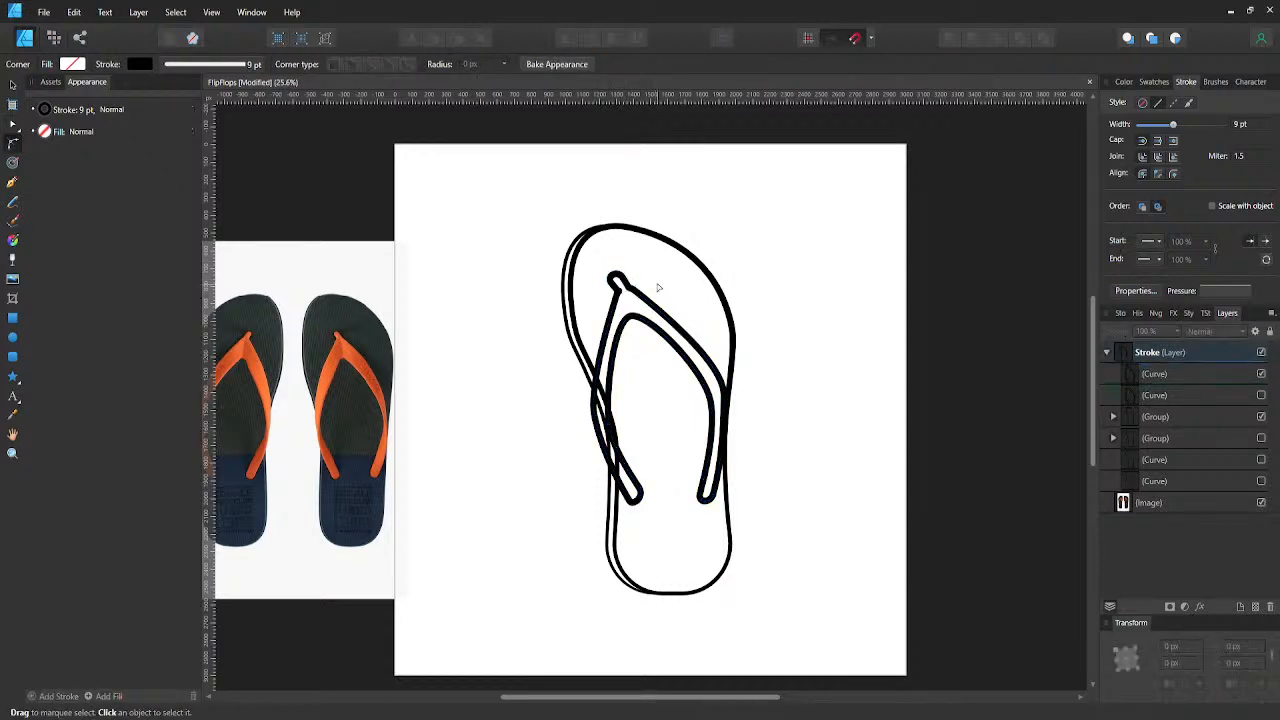
- Delete the two surplus nodes where the toe post's sides meet the strap, leaving one node on each side
{"action": "scroll", "coordinate": [641, 286], "scroll_direction": "up", "scroll_amount": 3}
{"action": "left_click", "coordinate": [620, 290]}
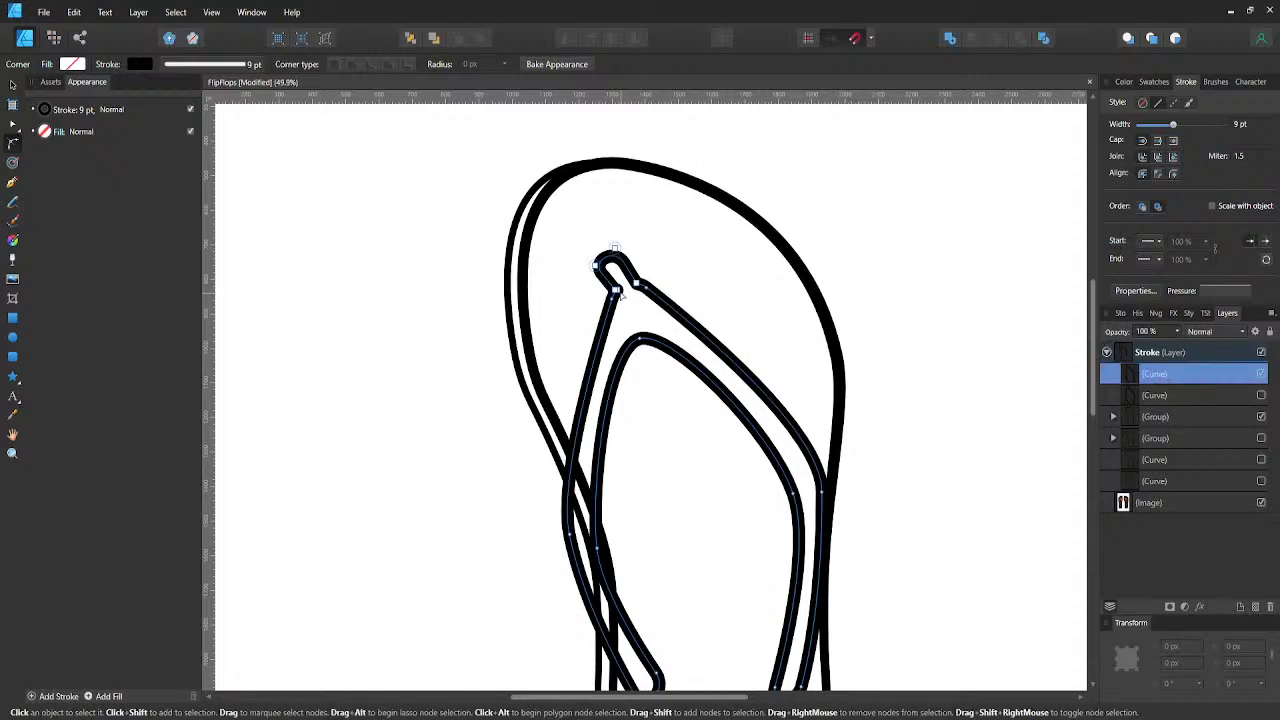
{"action": "key", "text": "a"}
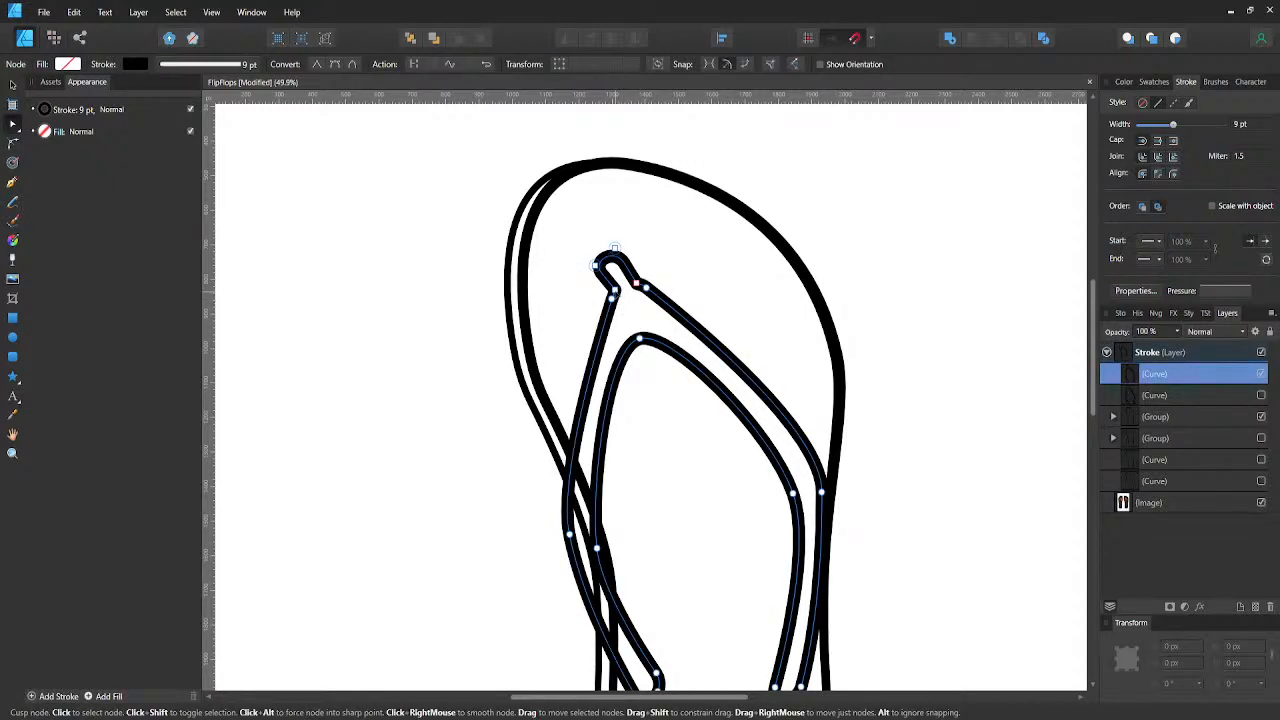
{"action": "left_click", "coordinate": [637, 284]}
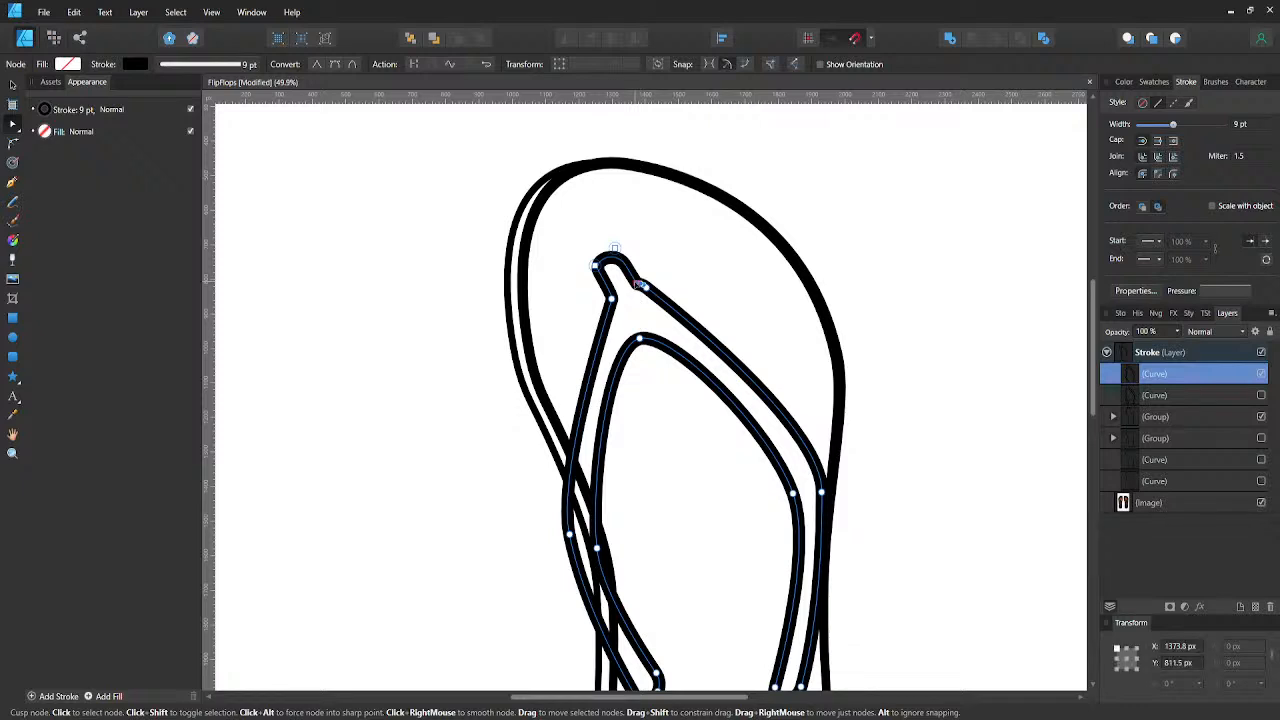
{"action": "left_click", "coordinate": [626, 293]}
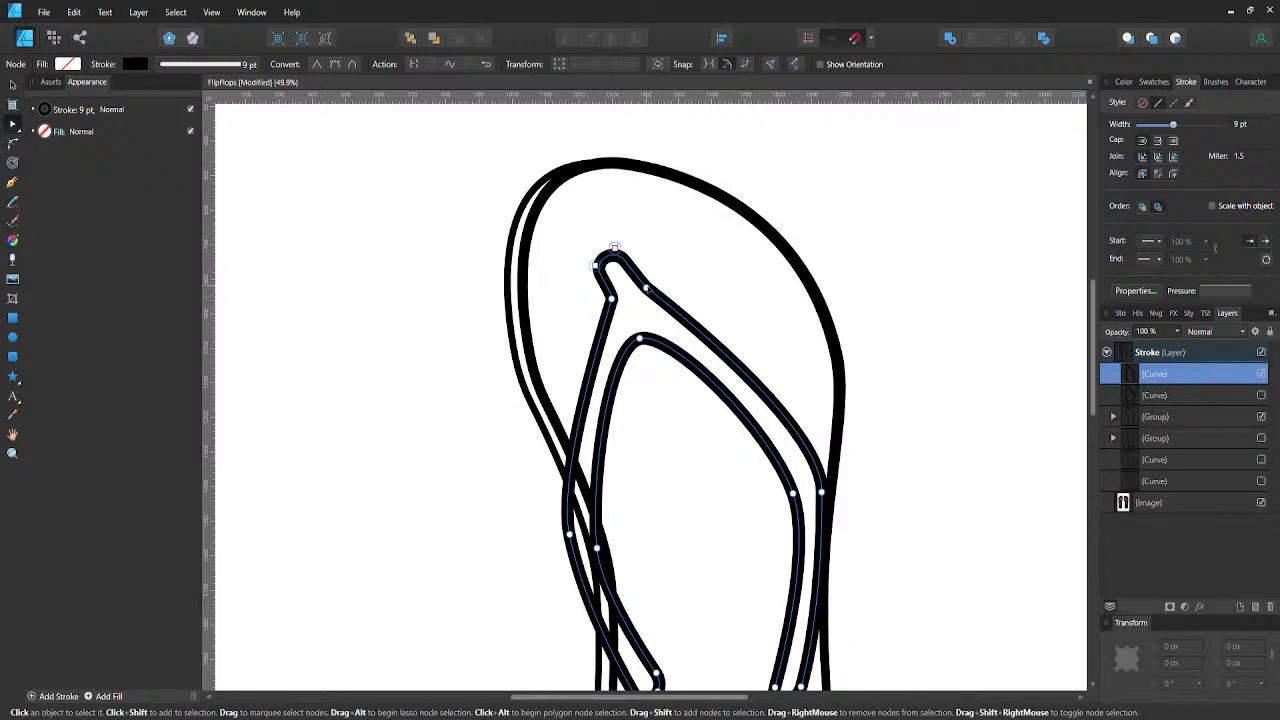
- Smooth the node joining the toe post to the strap's right arm and move it left to X 1374 px
{"action": "left_click", "coordinate": [645, 287]}
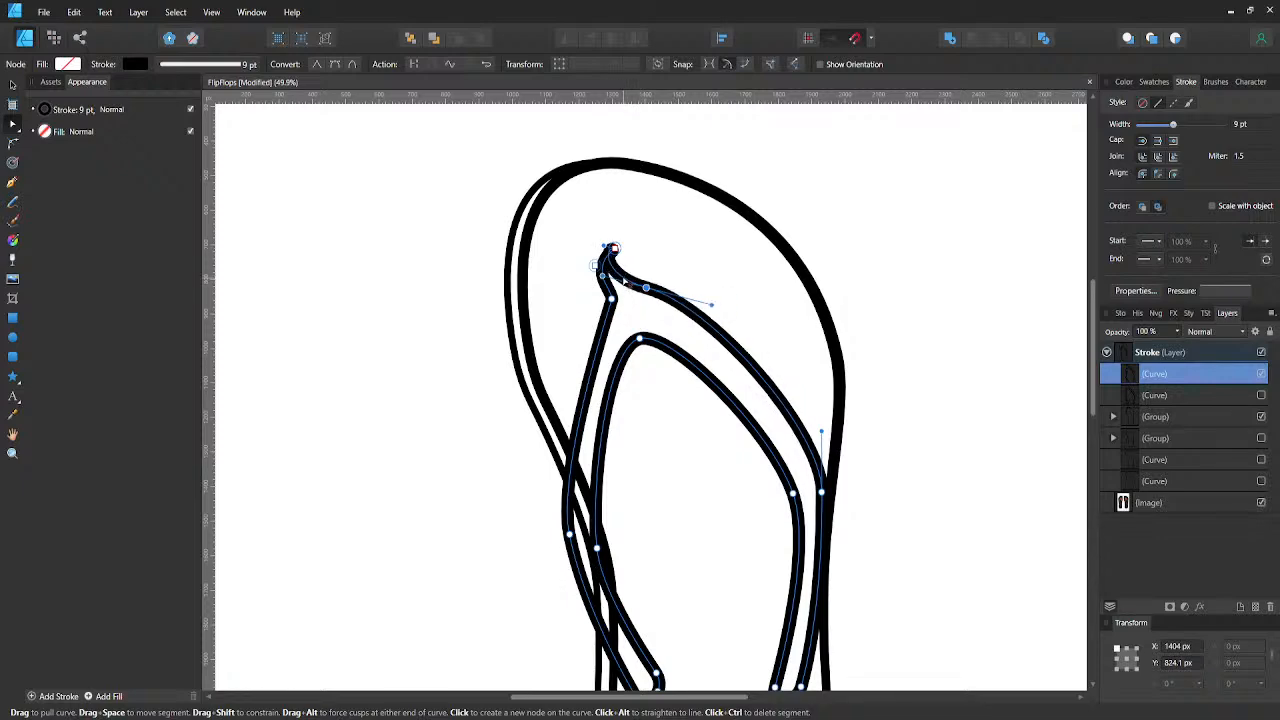
{"action": "scroll", "coordinate": [639, 271], "scroll_direction": "down", "scroll_amount": 5}
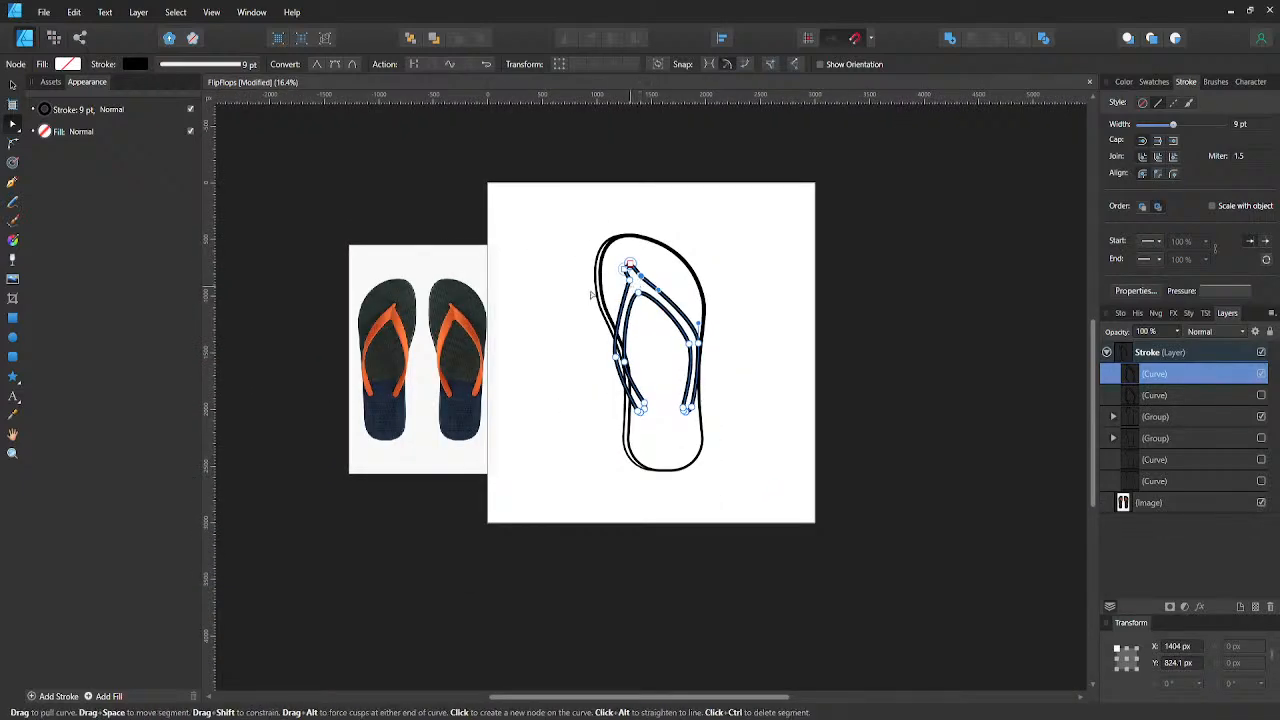
{"action": "left_click", "coordinate": [562, 296]}
{"action": "scroll", "coordinate": [600, 275], "scroll_direction": "up", "scroll_amount": 3}
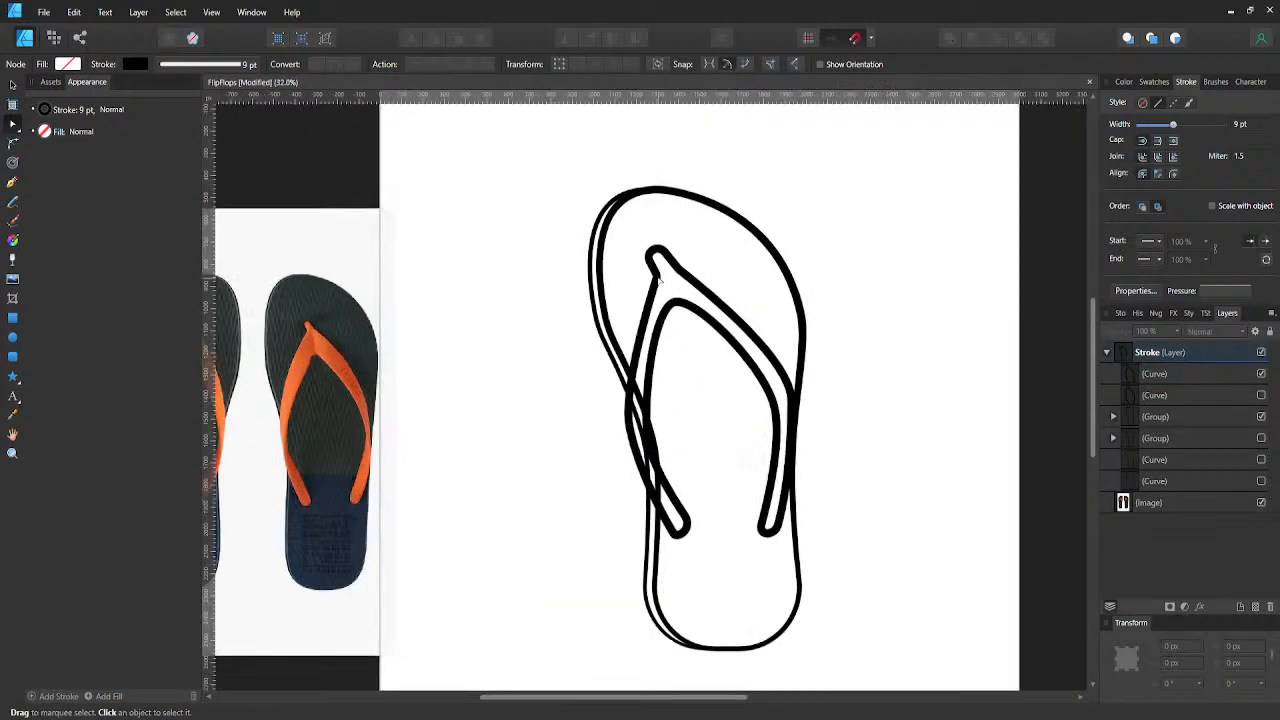
{"action": "left_click", "coordinate": [657, 246]}
{"action": "left_click", "coordinate": [680, 270]}
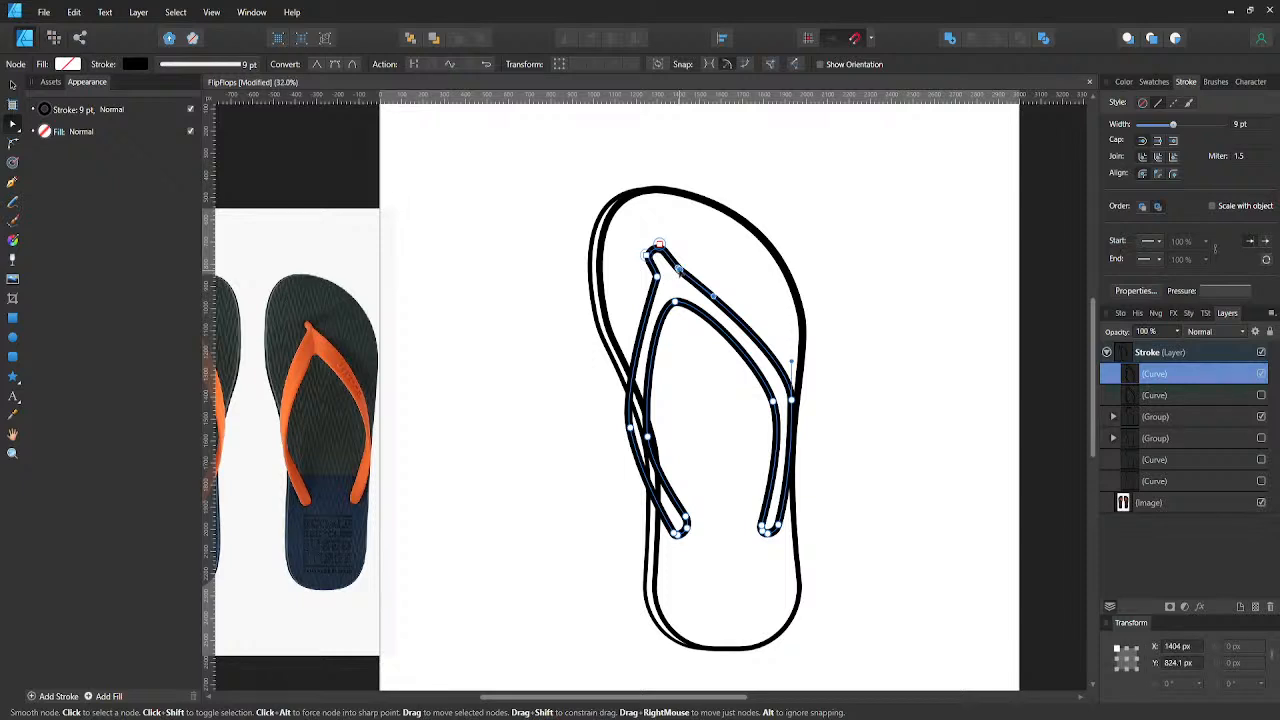
{"action": "left_click_drag", "start_coordinate": [678, 268], "coordinate": [672, 270]}
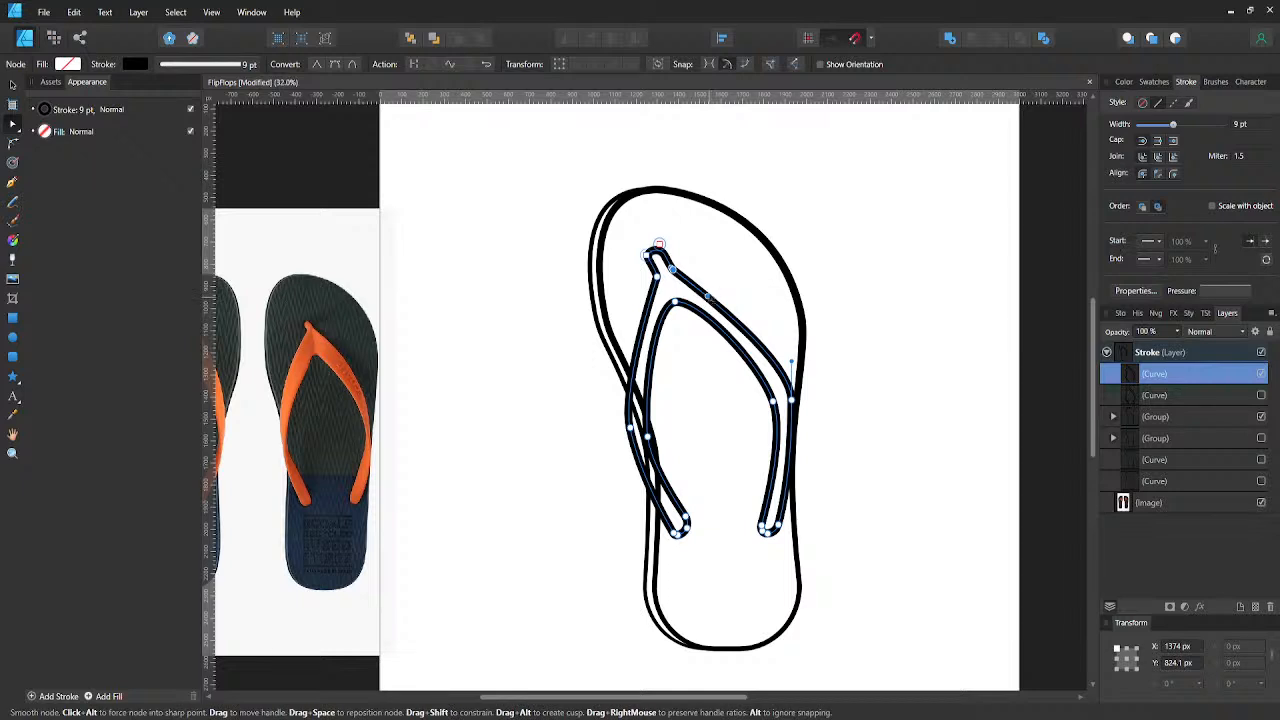
{"action": "left_click", "coordinate": [741, 272]}
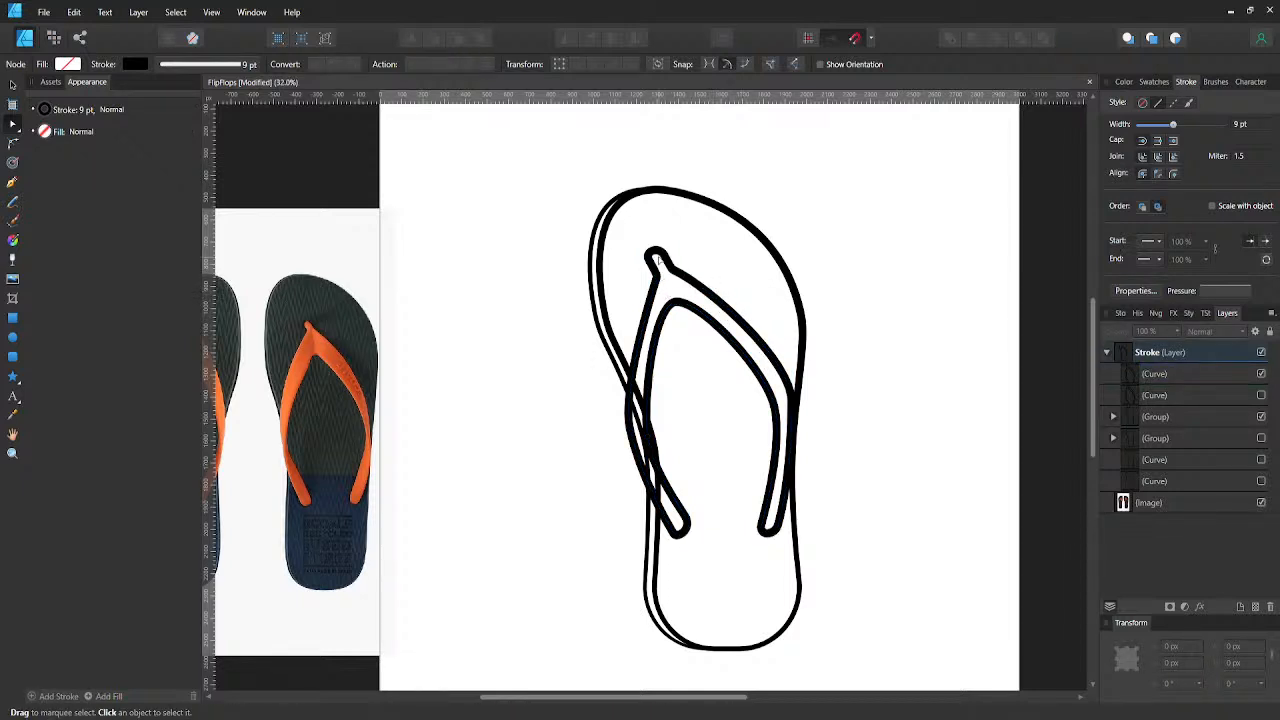
- Nudge the toe post's upper-left node slightly right and down
{"action": "left_click", "coordinate": [664, 284]}
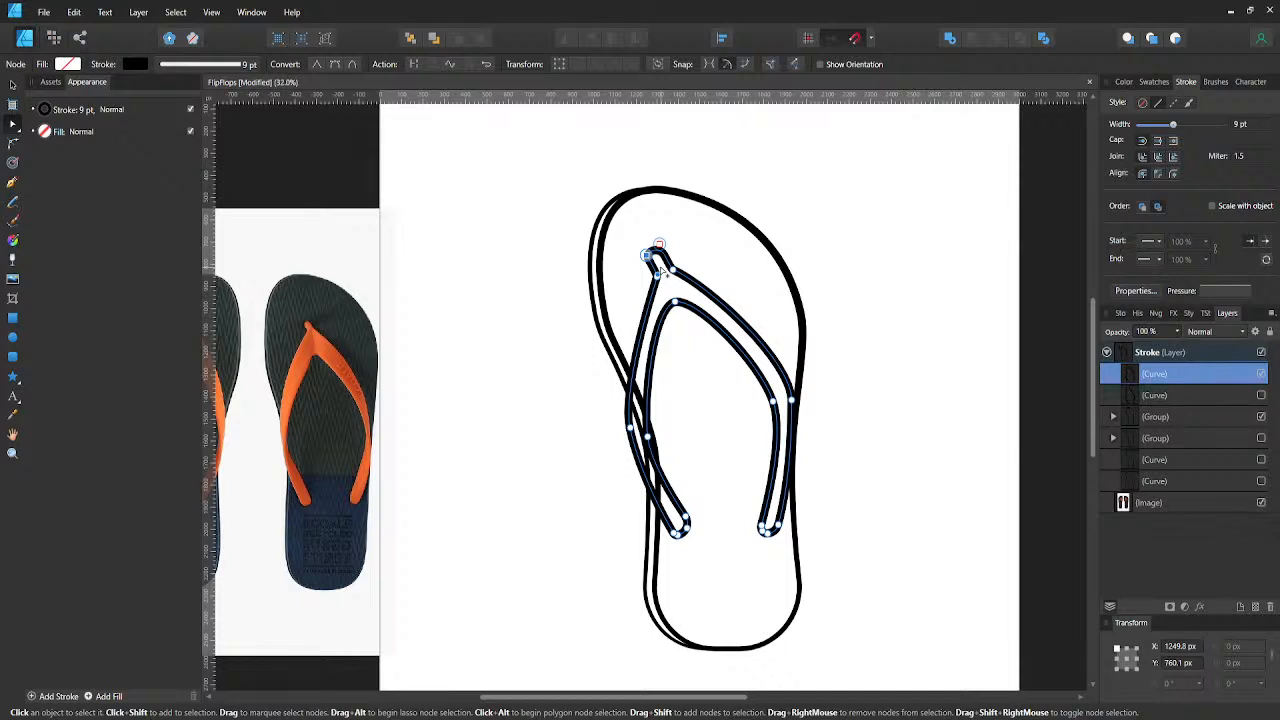
{"action": "key", "text": "shift+Right"}
{"action": "key", "text": "shift+Down"}
{"action": "left_click", "coordinate": [577, 267]}
{"action": "scroll", "coordinate": [575, 265], "scroll_direction": "down", "scroll_amount": 4}
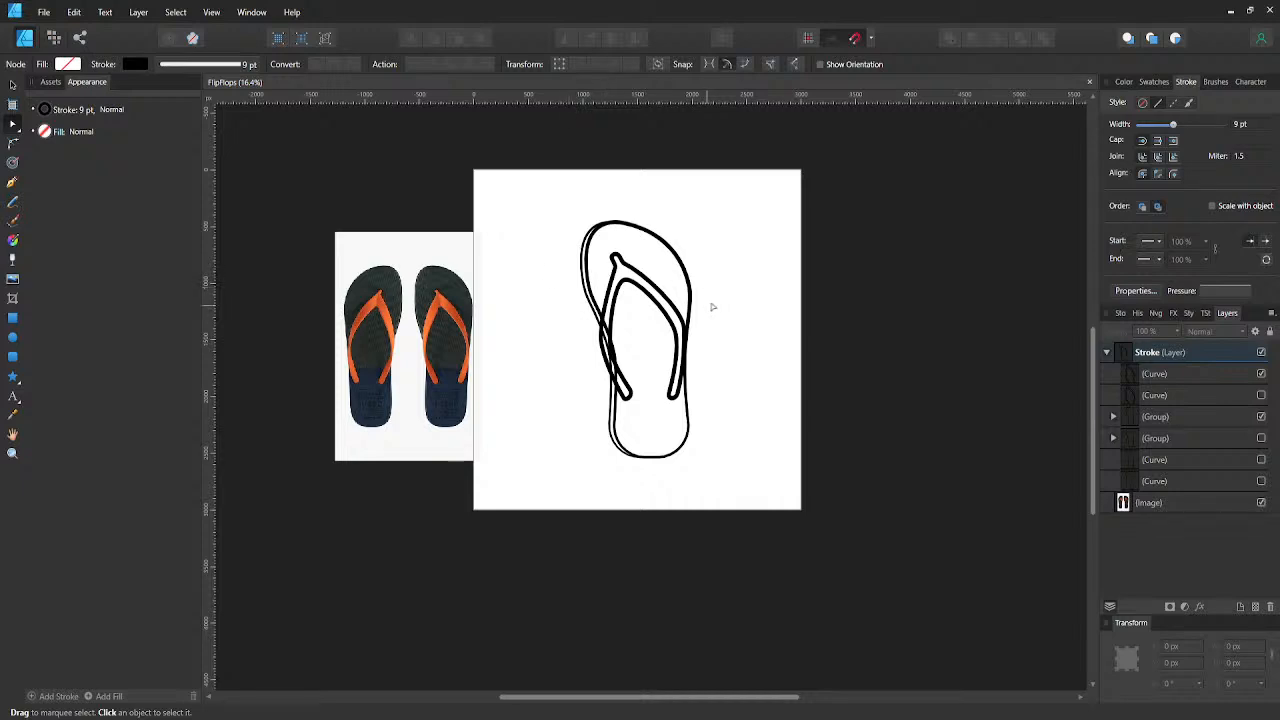
- Move the whole strap right to X 1205.8 px and stretch its height to 1408.7 px
{"action": "left_click", "coordinate": [661, 295]}
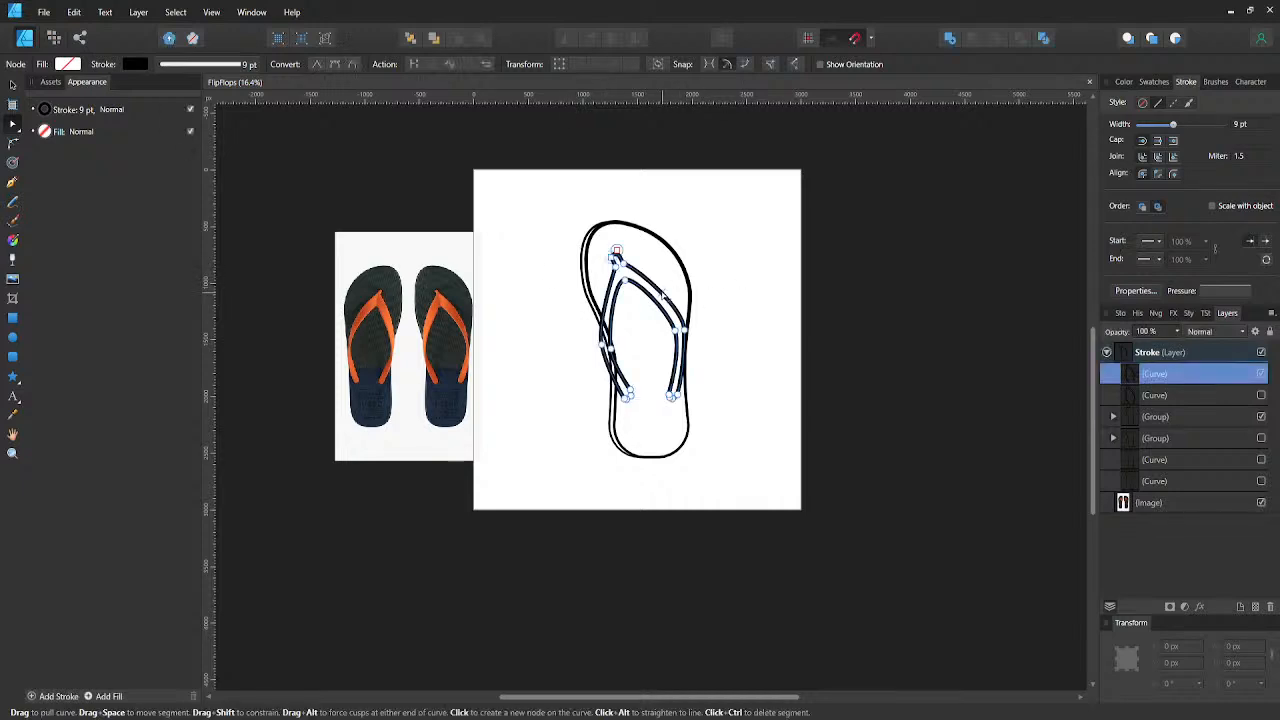
{"action": "scroll", "coordinate": [677, 296], "scroll_direction": "down", "scroll_amount": 3}
{"action": "scroll", "coordinate": [683, 300], "scroll_direction": "up", "scroll_amount": 1}
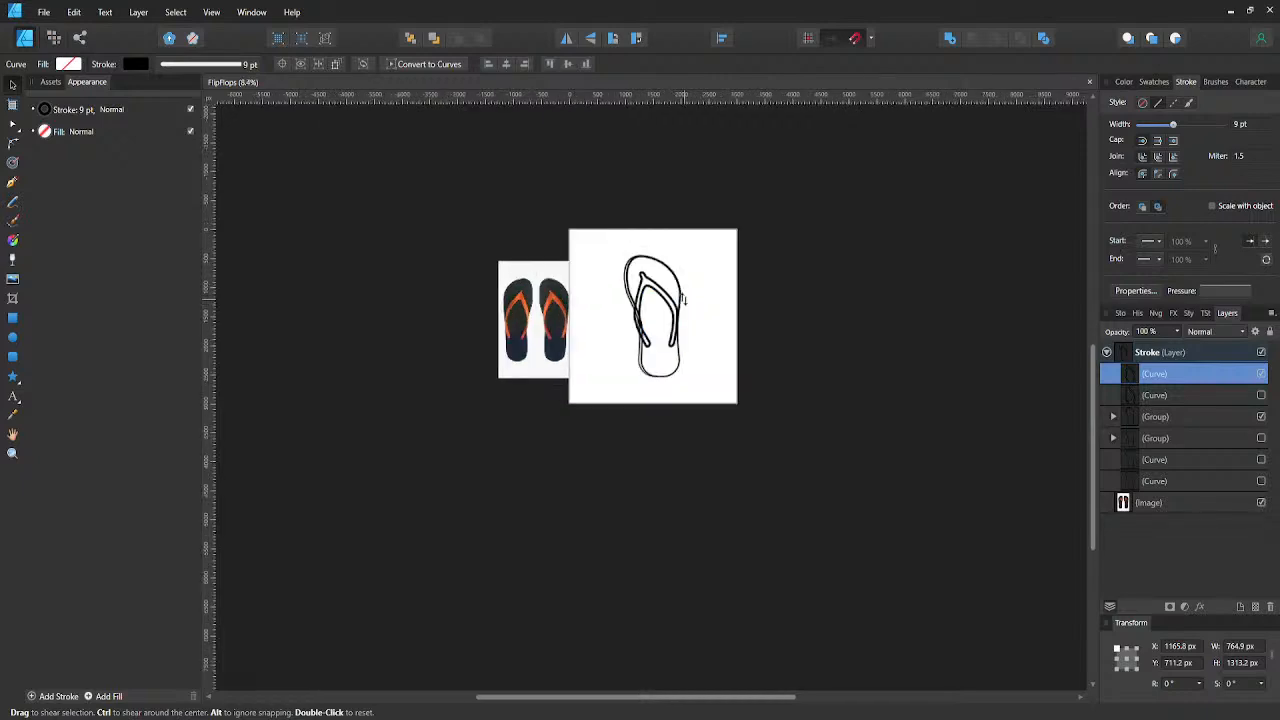
{"action": "left_click_drag", "start_coordinate": [683, 307], "coordinate": [686, 307]}
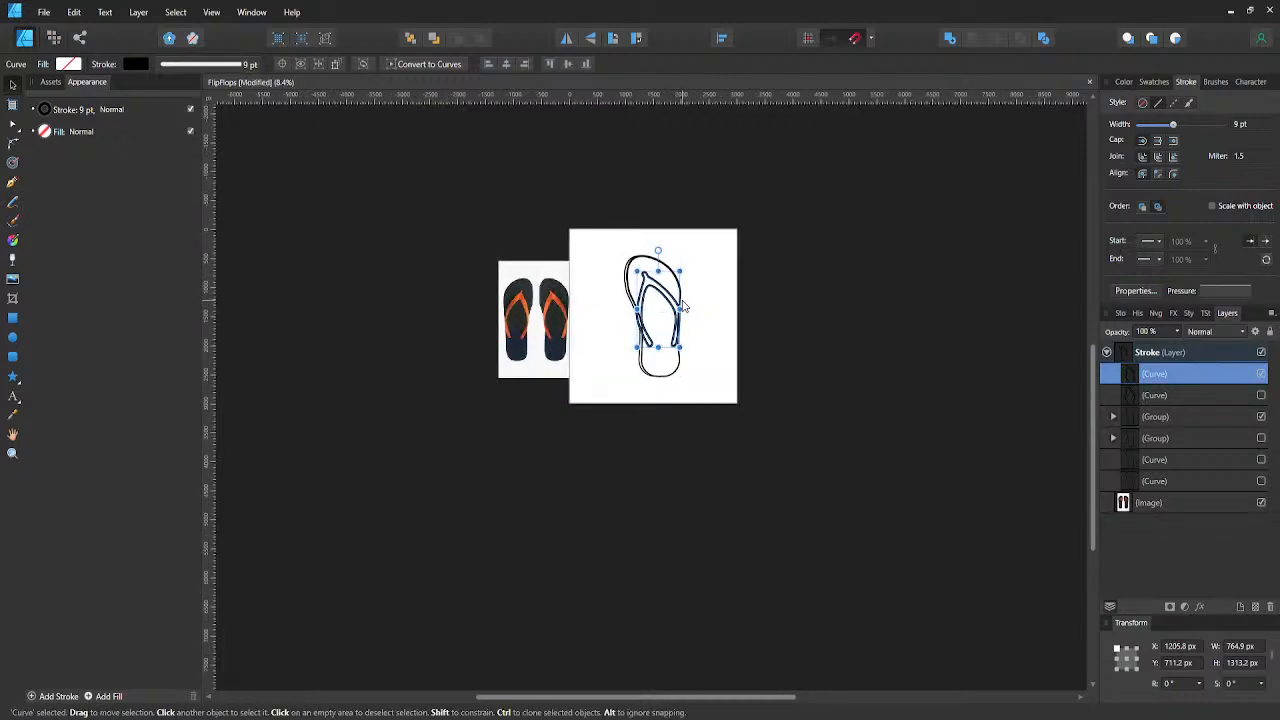
{"action": "left_click", "coordinate": [594, 309]}
{"action": "scroll", "coordinate": [637, 290], "scroll_direction": "up", "scroll_amount": 1}
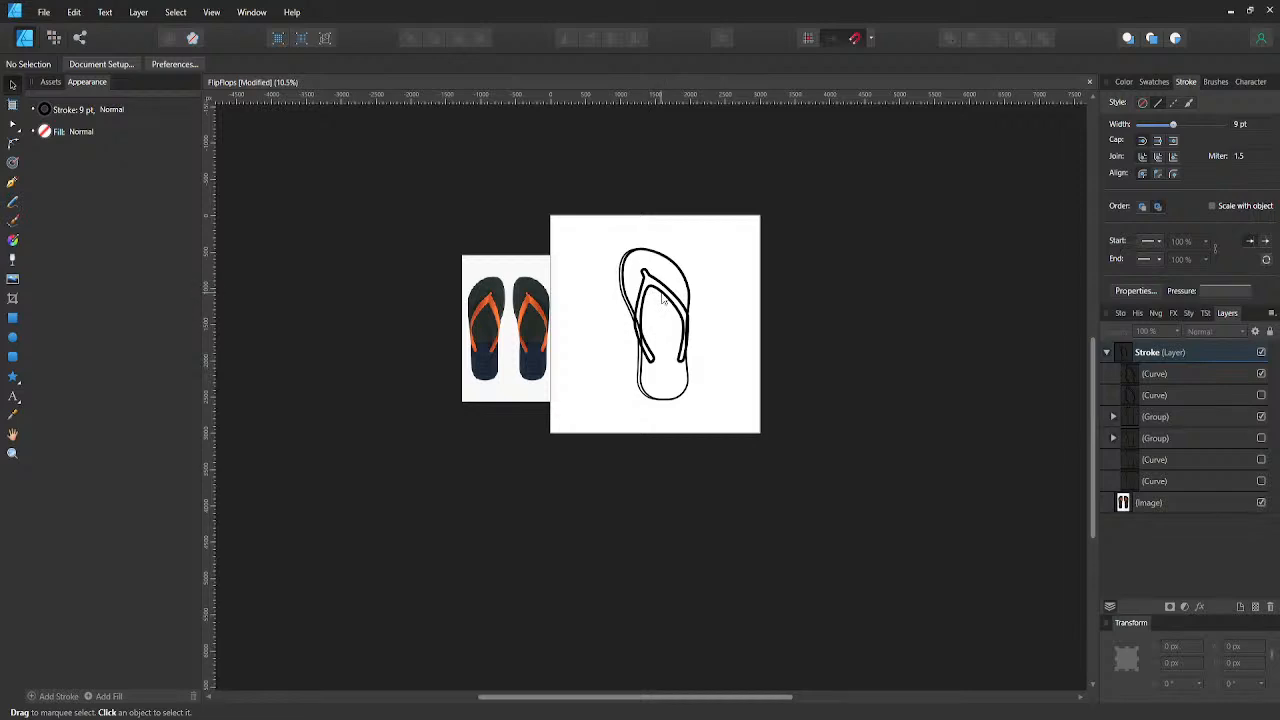
{"action": "left_click", "coordinate": [665, 298]}
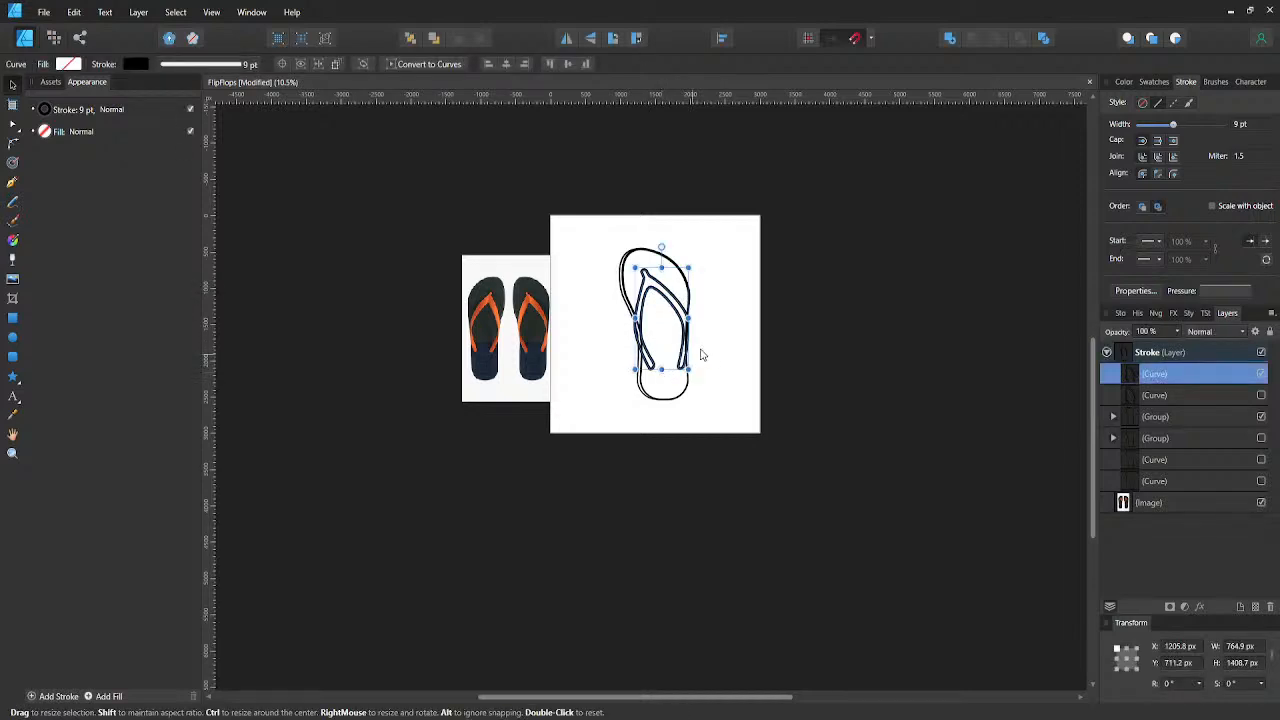
{"action": "left_click", "coordinate": [700, 354]}
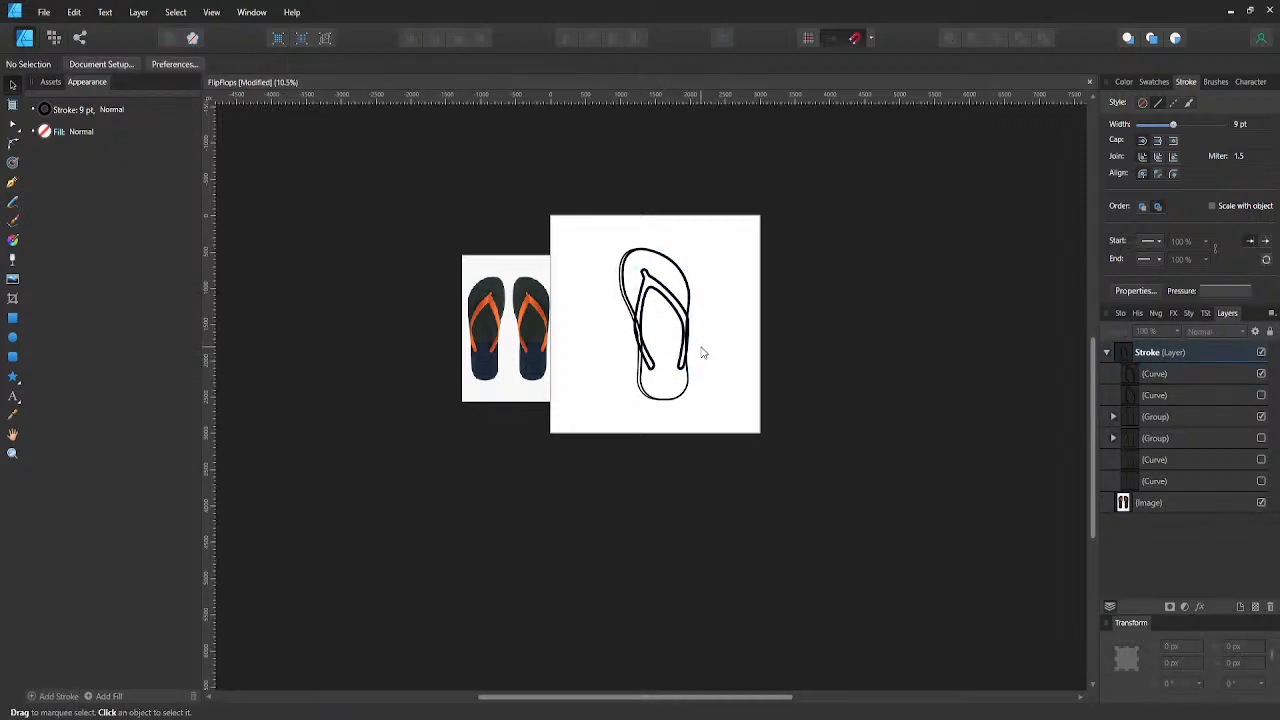
- Shift the strap left to X 1195.8 px so it sits within the sole's right edge
{"action": "scroll", "coordinate": [704, 346], "scroll_direction": "up", "scroll_amount": 1}
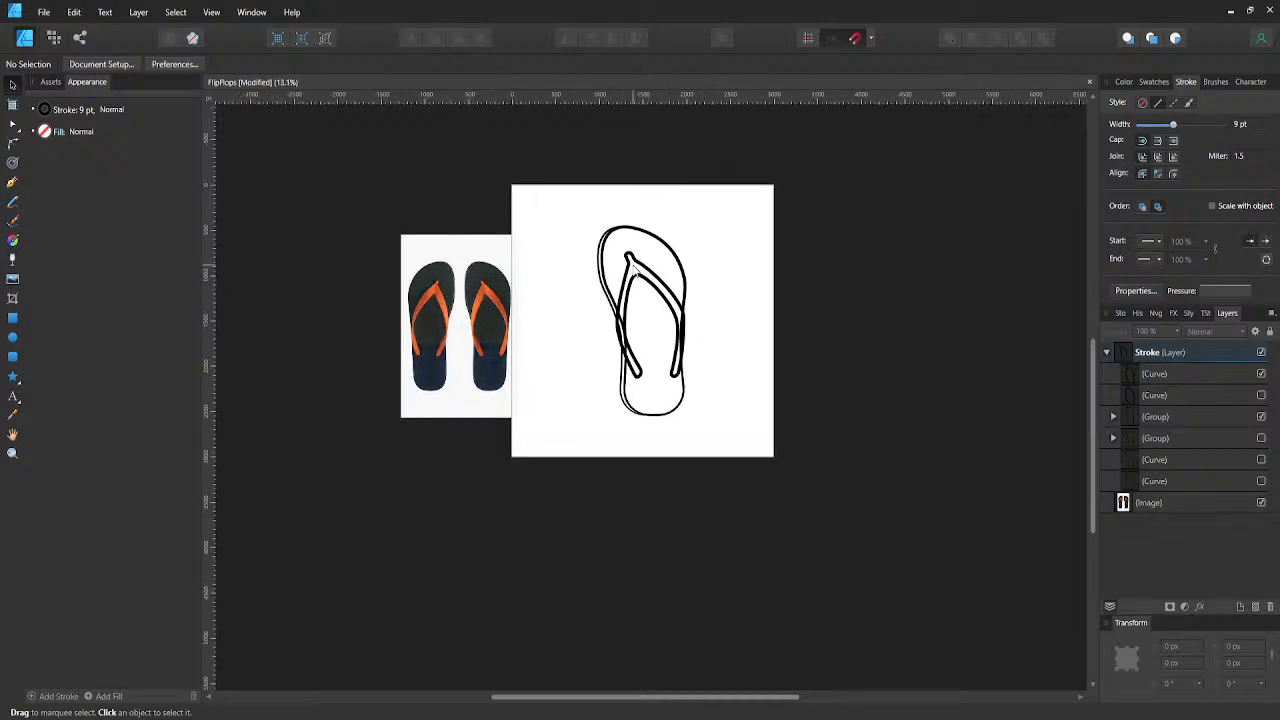
{"action": "left_click", "coordinate": [644, 268]}
{"action": "left_click_drag", "start_coordinate": [642, 270], "coordinate": [641, 270]}
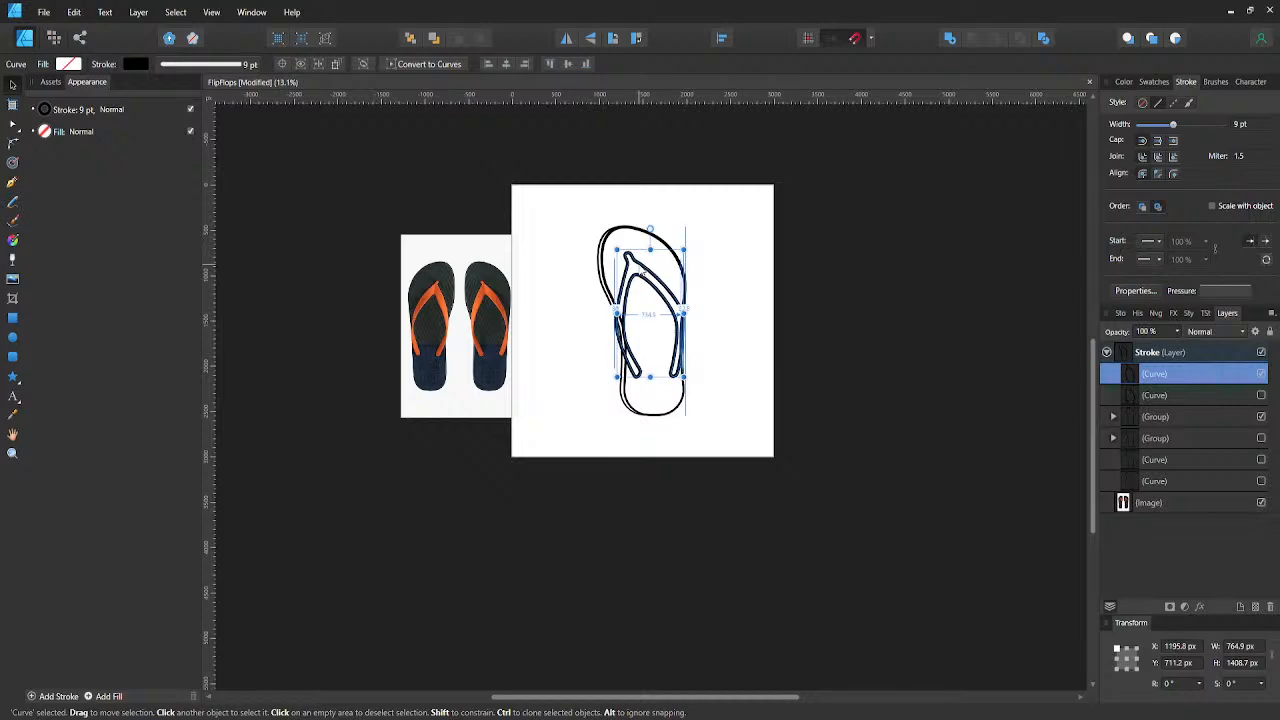
{"action": "left_click", "coordinate": [692, 303]}
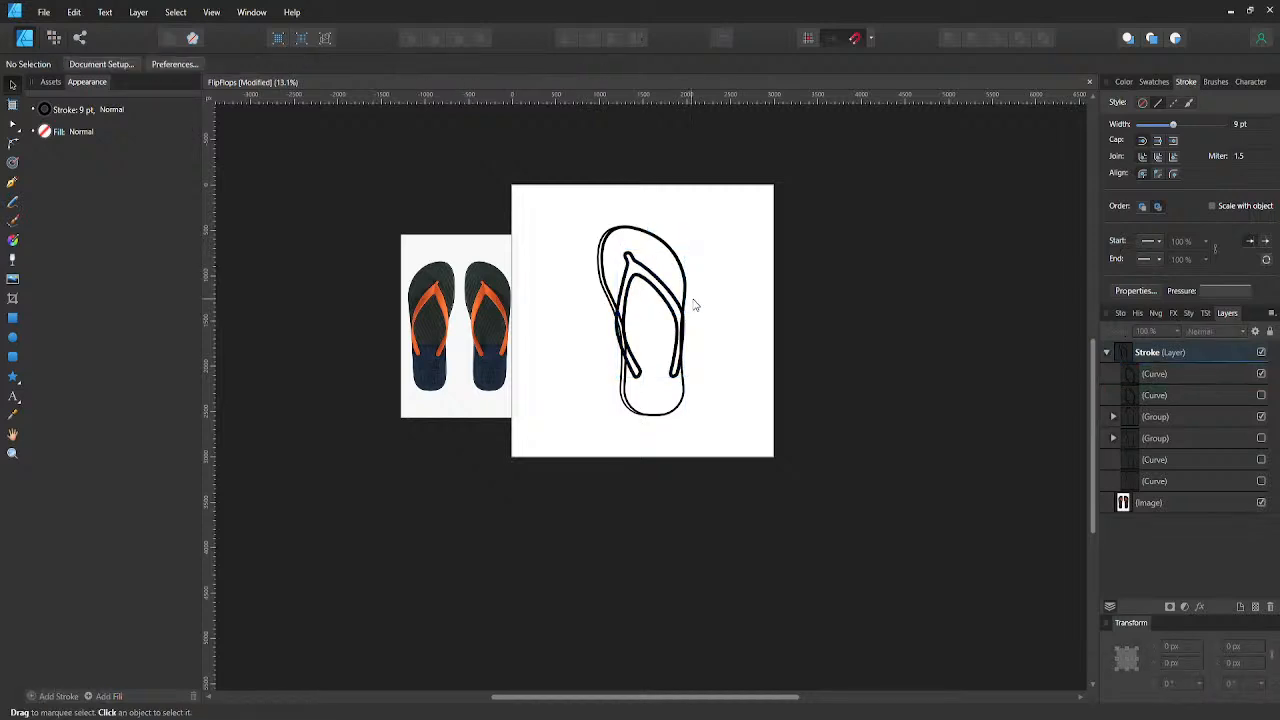
{"action": "scroll", "coordinate": [703, 303], "scroll_direction": "up", "scroll_amount": 2}
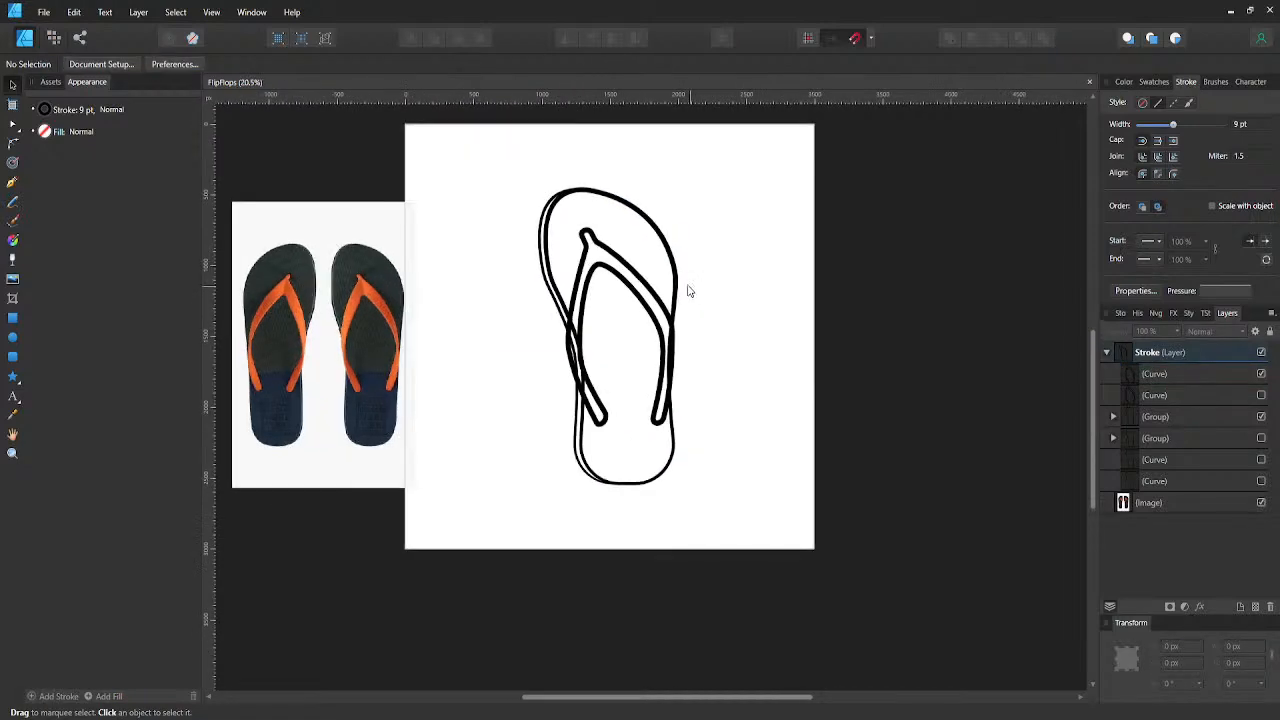
- Duplicate the strap curve and the visible sole group, keeping one hidden backup copy of each
{"action": "left_click", "coordinate": [1122, 374]}
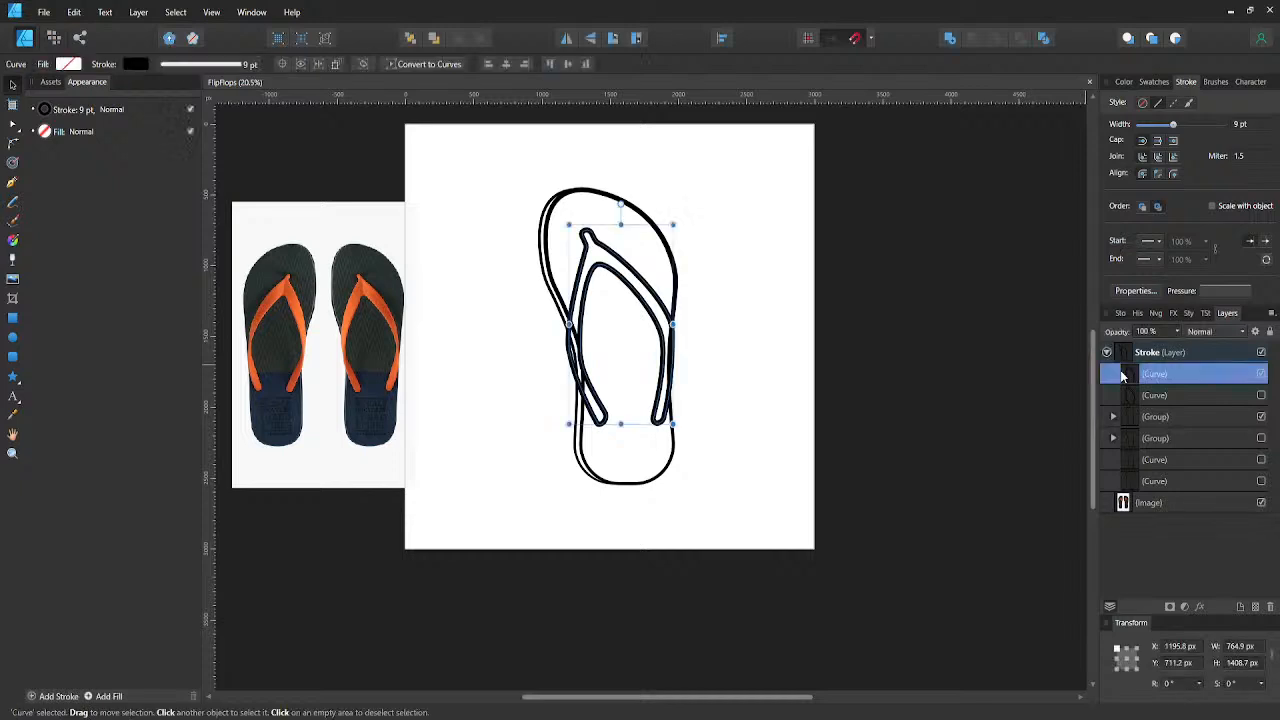
{"action": "key", "text": "ctrl+j"}
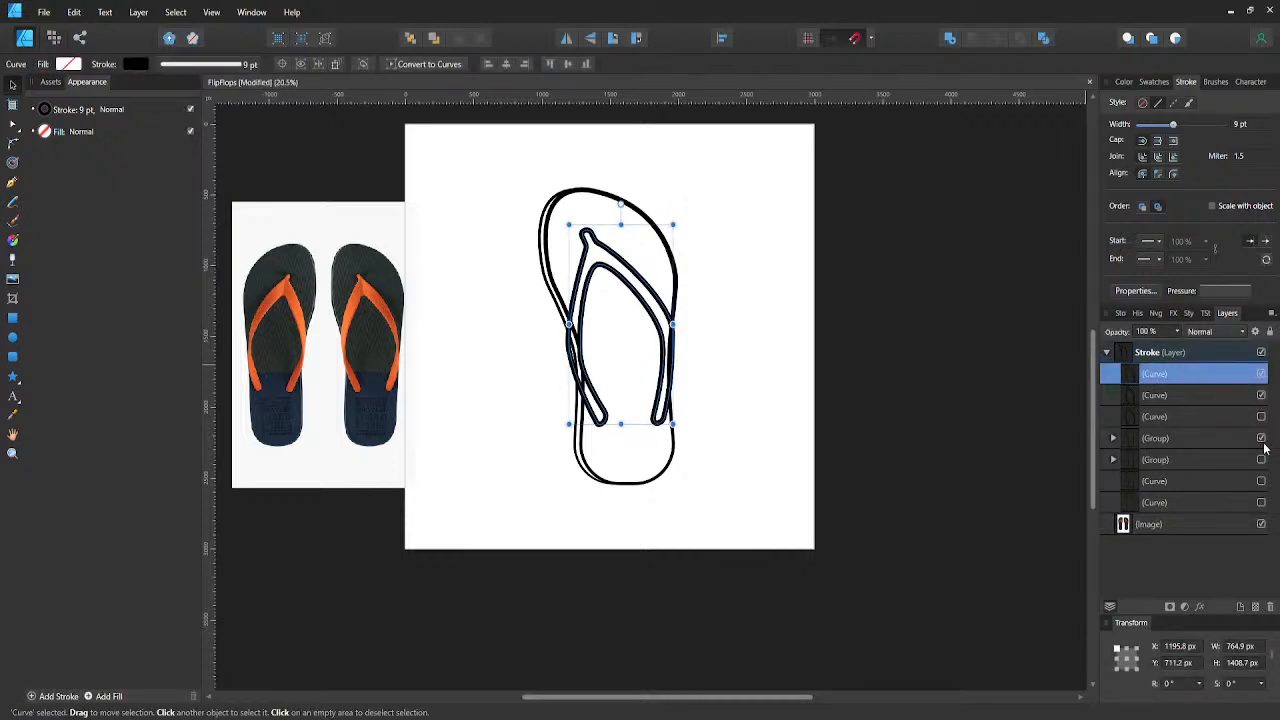
{"action": "left_click", "coordinate": [1194, 444]}
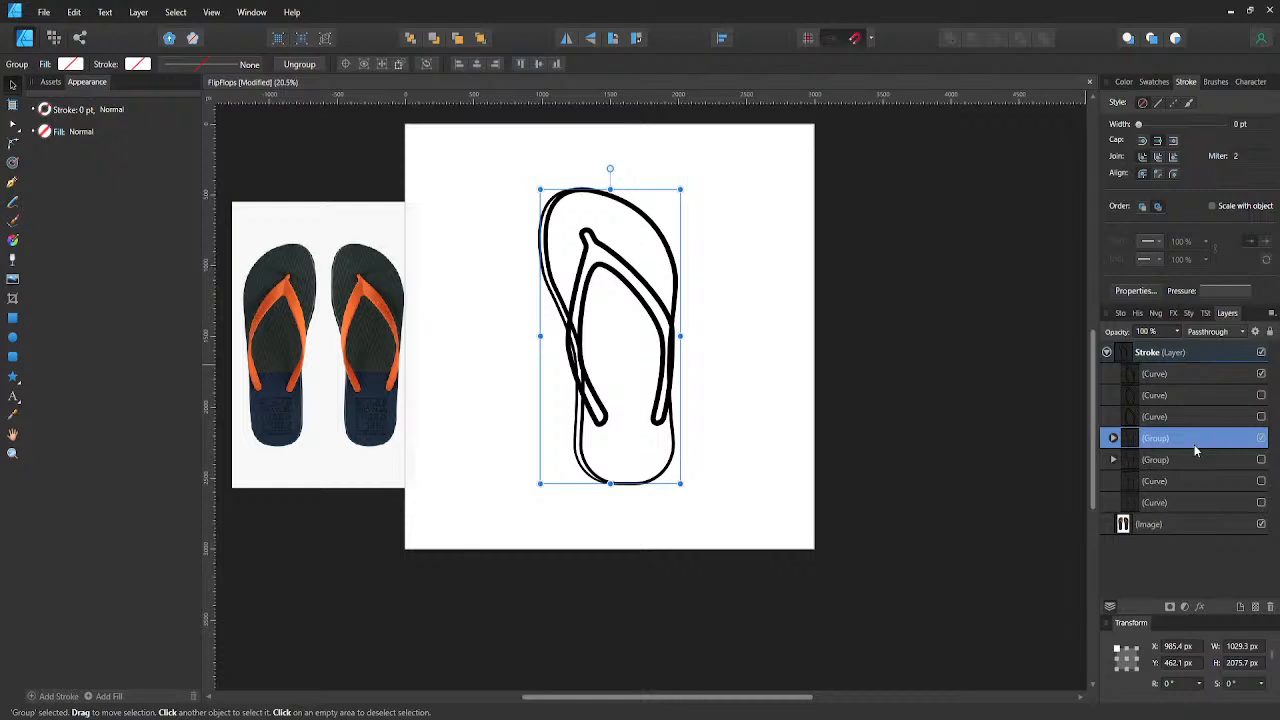
{"action": "key", "text": "ctrl+j"}
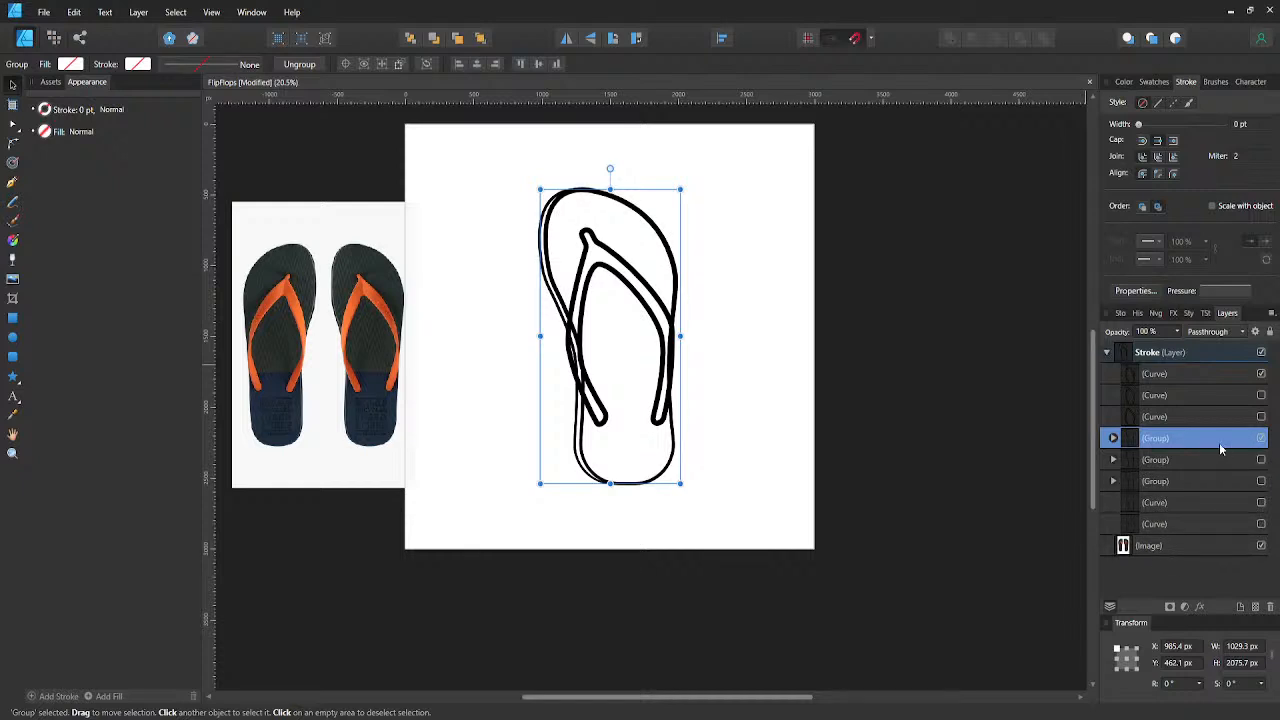
- Move the visible sole group directly below the strap curve in the layer order and ungroup it
{"action": "double_click", "coordinate": [1211, 436]}
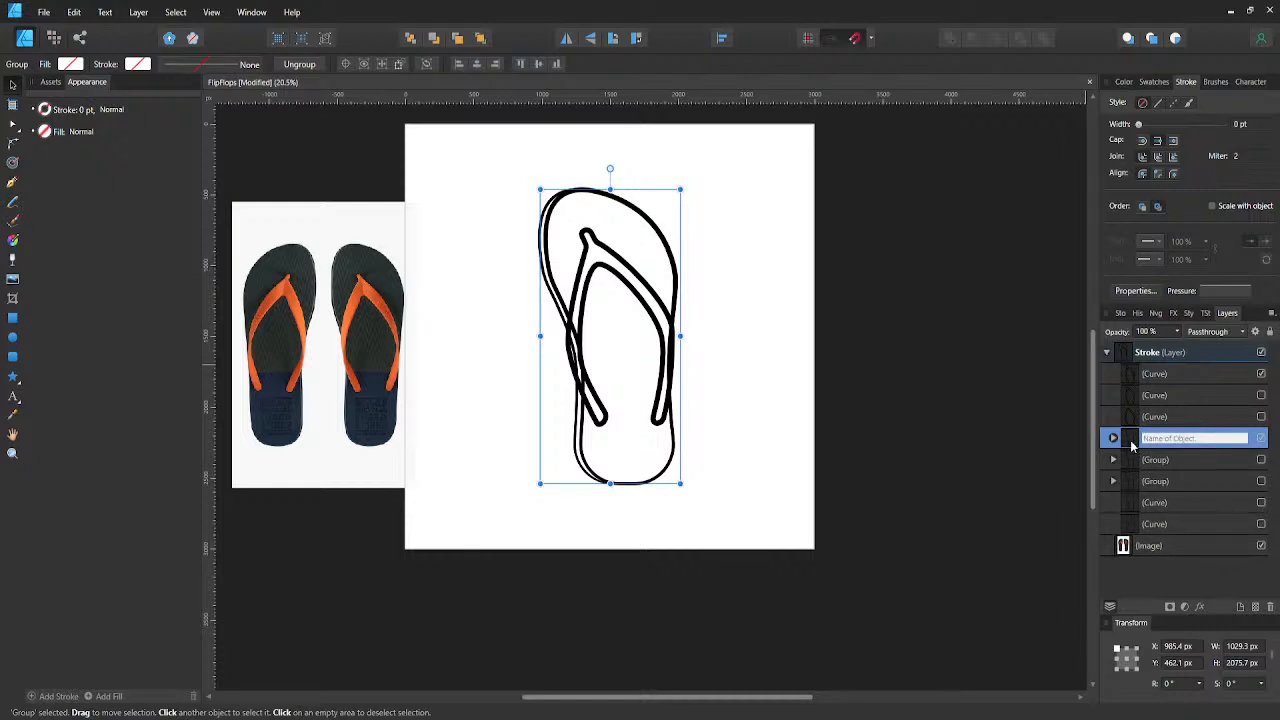
{"action": "mouse_move", "coordinate": [1131, 446]}
{"action": "left_mouse_down"}
{"action": "mouse_move", "coordinate": [1145, 444]}
{"action": "mouse_move", "coordinate": [1157, 396]}
{"action": "left_mouse_up"}
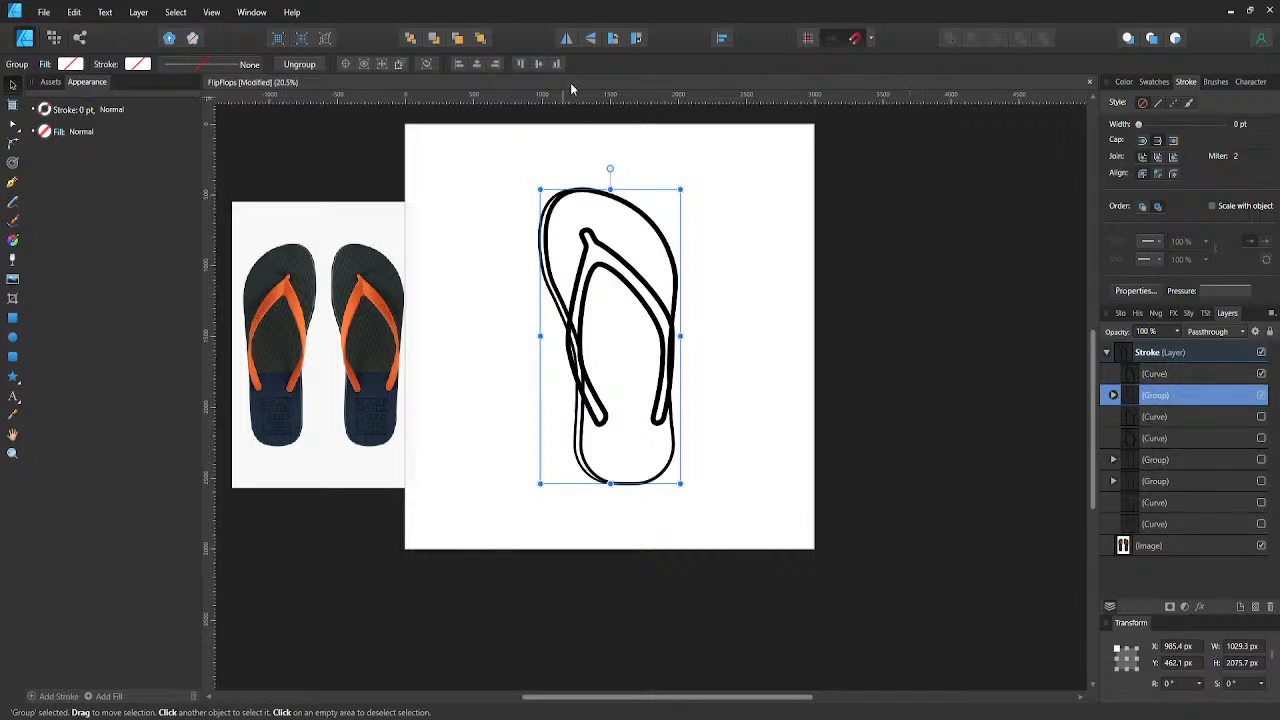
{"action": "double_click", "coordinate": [1147, 396]}
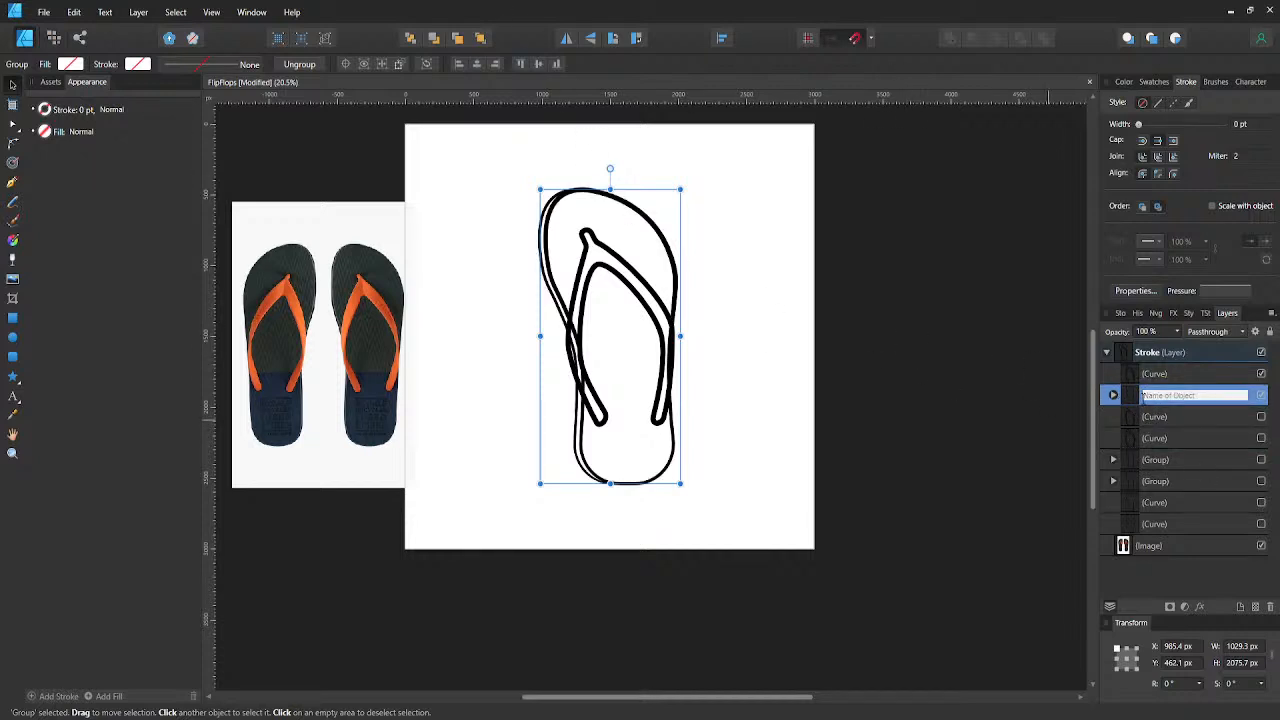
{"action": "key", "text": "Escape"}
{"action": "key", "text": "ctrl+shift+g"}
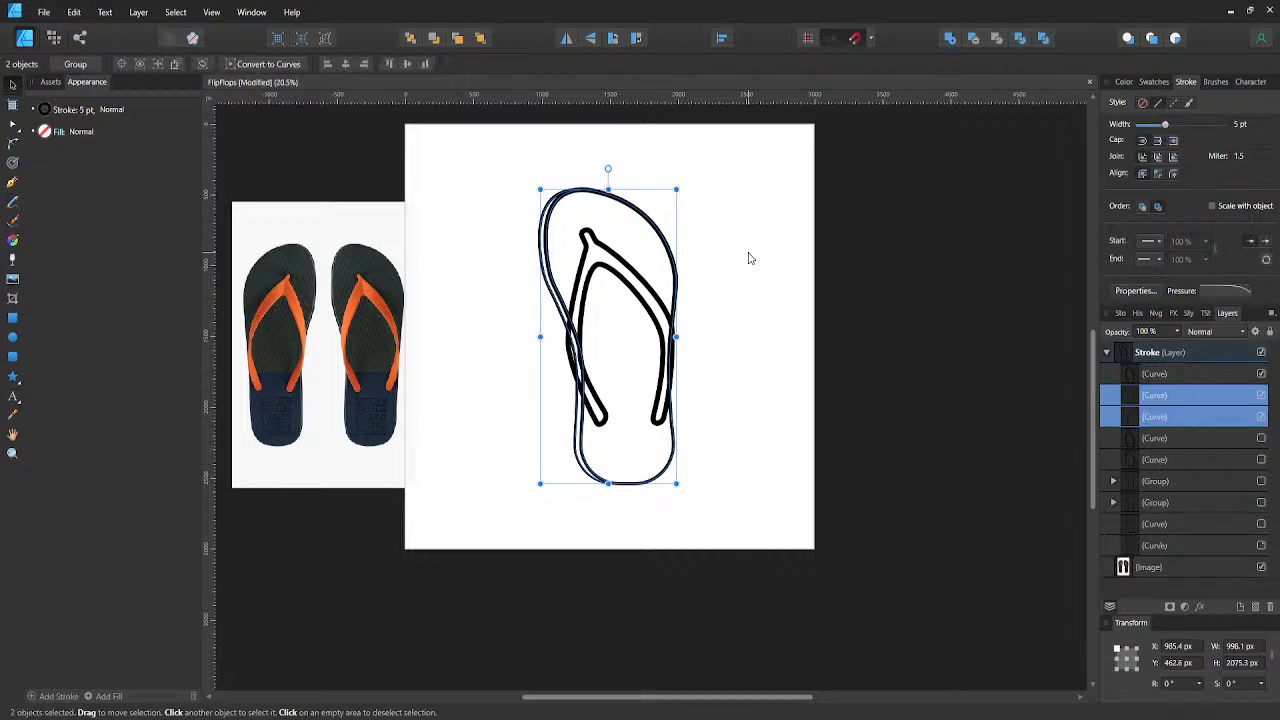
- Hide the sole's offset outline that forms its thickness, and select the strap together with the remaining sole outline
{"action": "left_click", "coordinate": [1143, 375]}
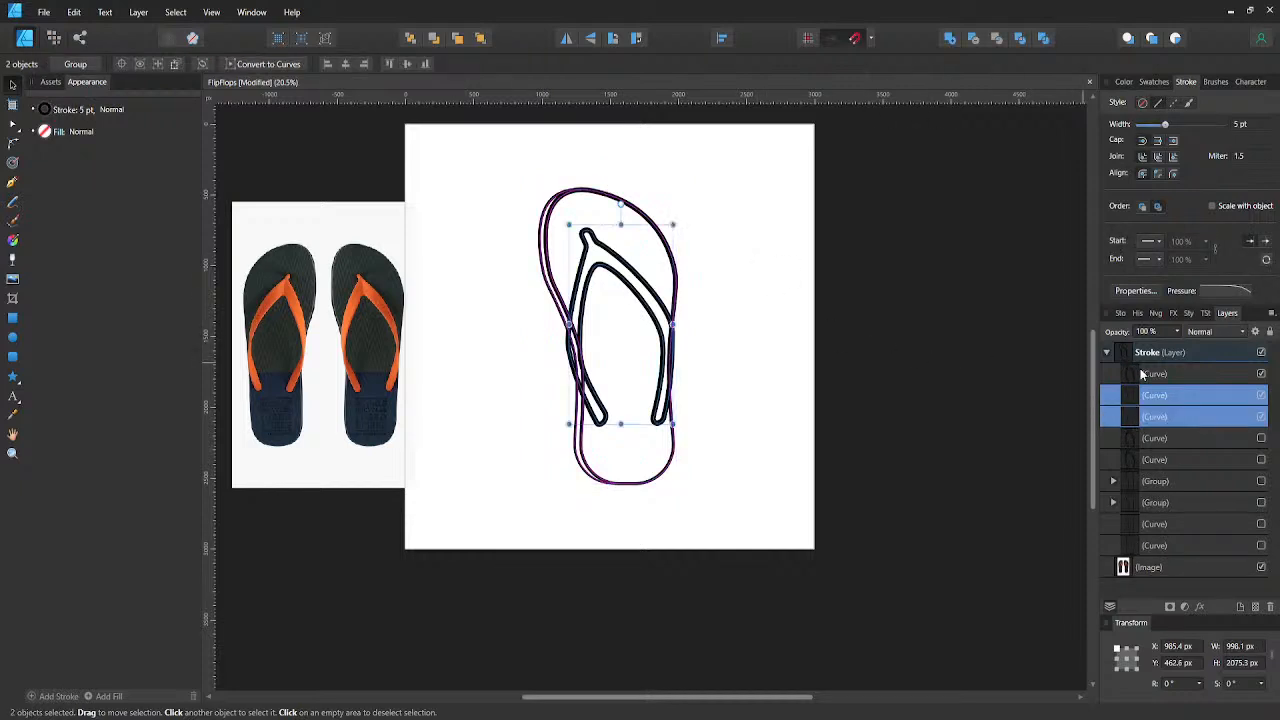
{"action": "left_click", "coordinate": [1262, 417]}
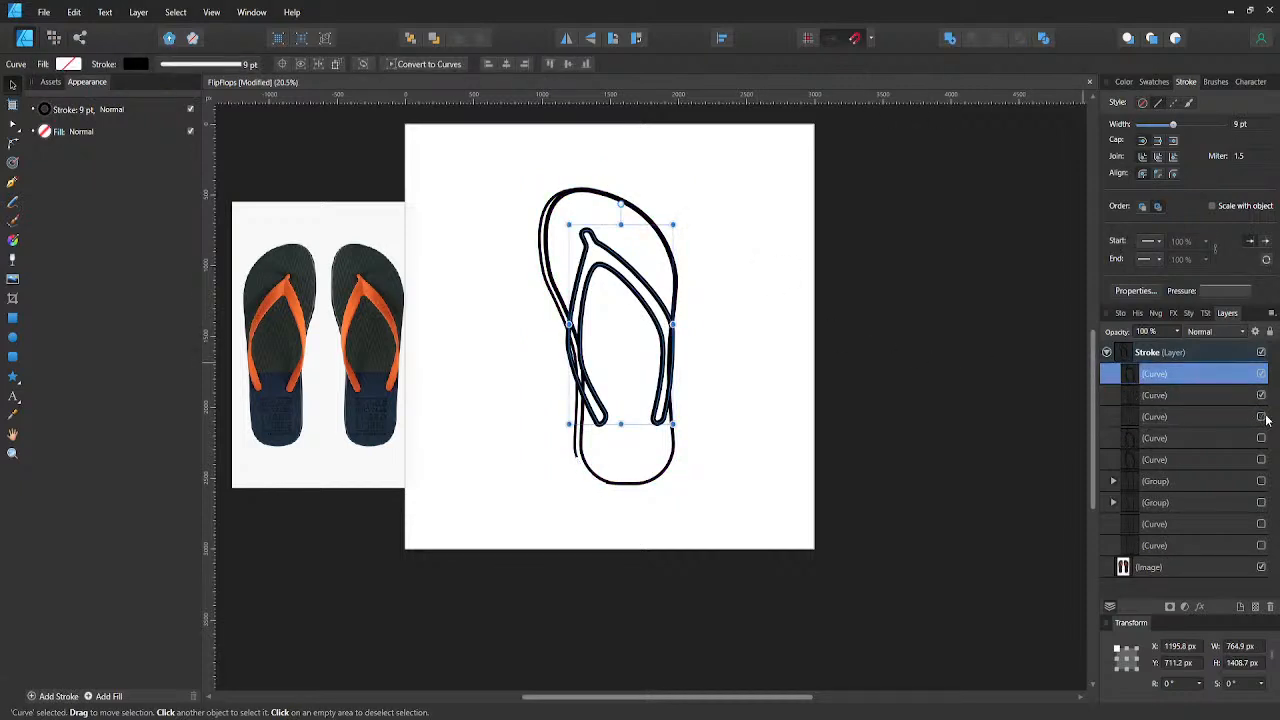
{"action": "left_click", "coordinate": [1145, 397], "text": "shift"}
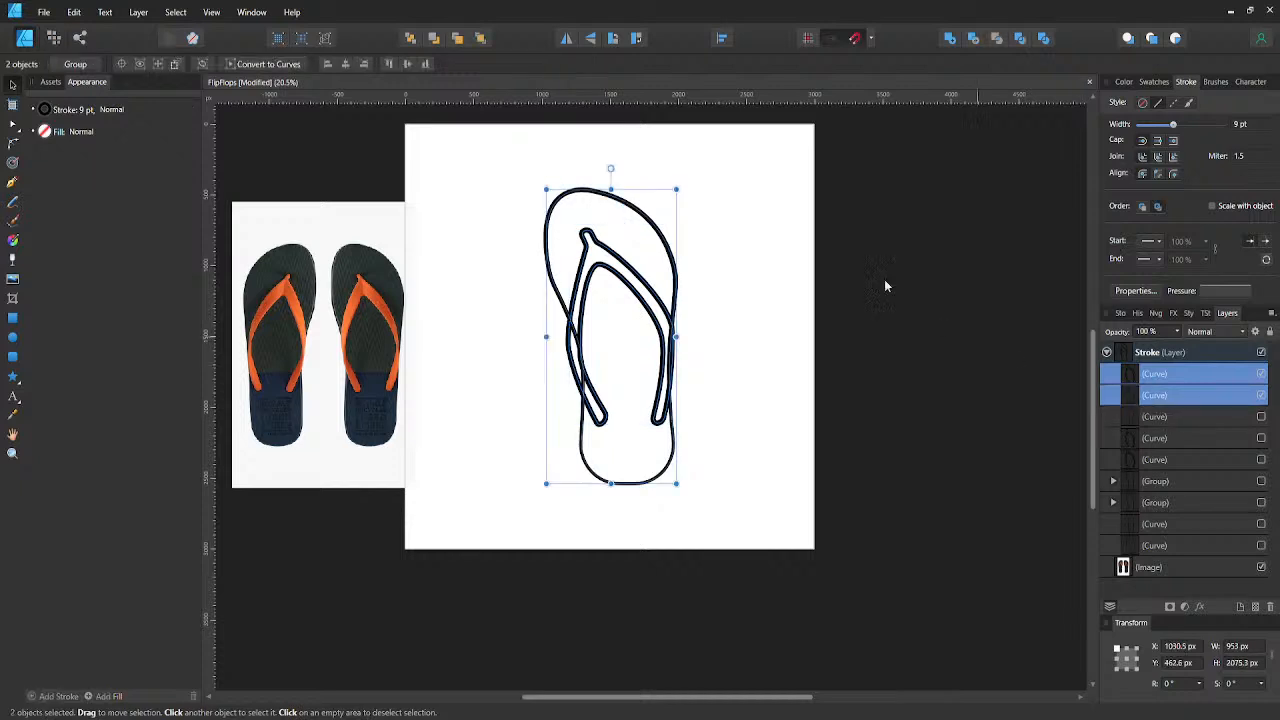
- Try to combine the strap and the sole outline with the Xor operation, and undo it
{"action": "left_click", "coordinate": [1020, 39]}
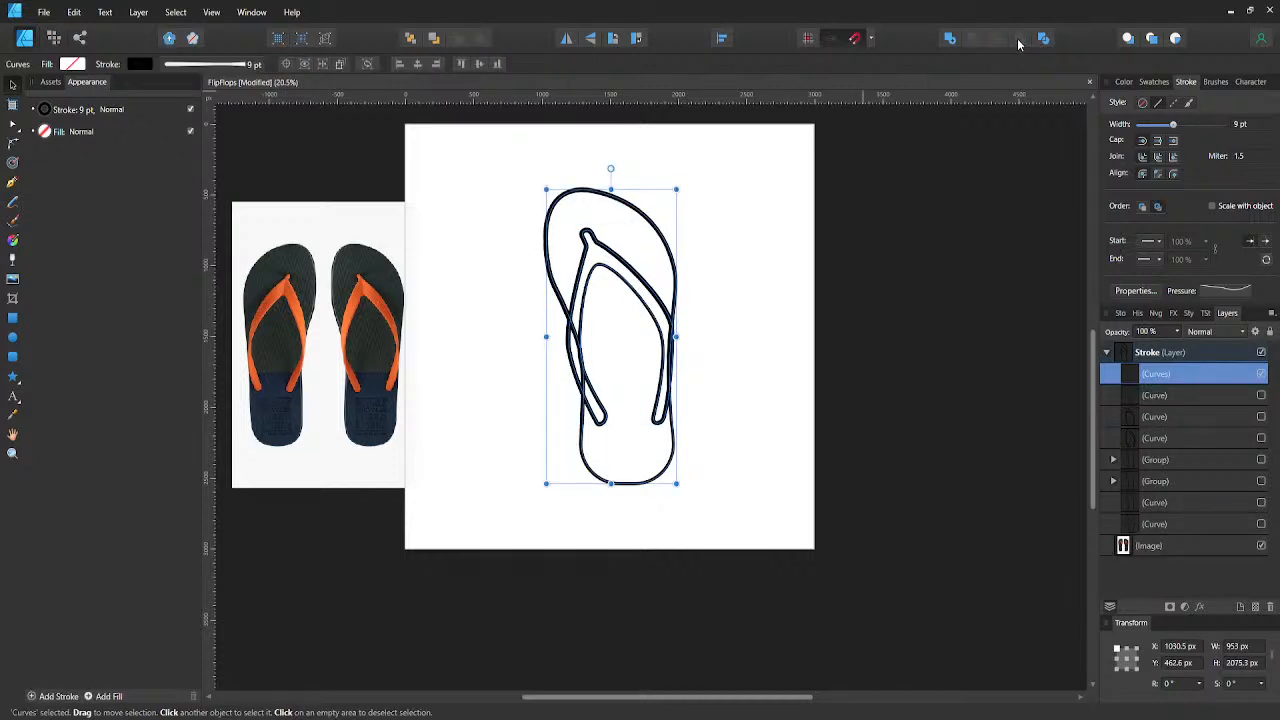
{"action": "key", "text": "ctrl+z"}
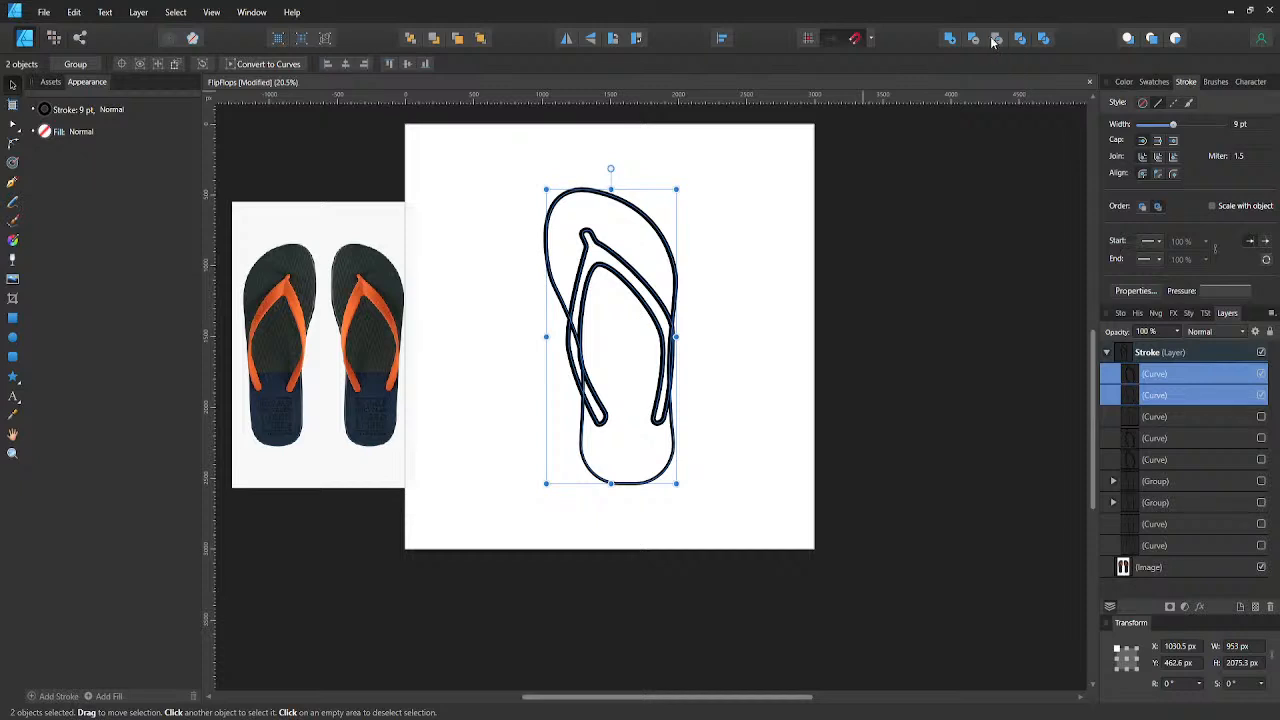
- Try to intersect the strap with the sole outline and place a copy of the backup sole outline below the result
{"action": "left_click", "coordinate": [998, 39]}
{"action": "left_click", "coordinate": [999, 41]}
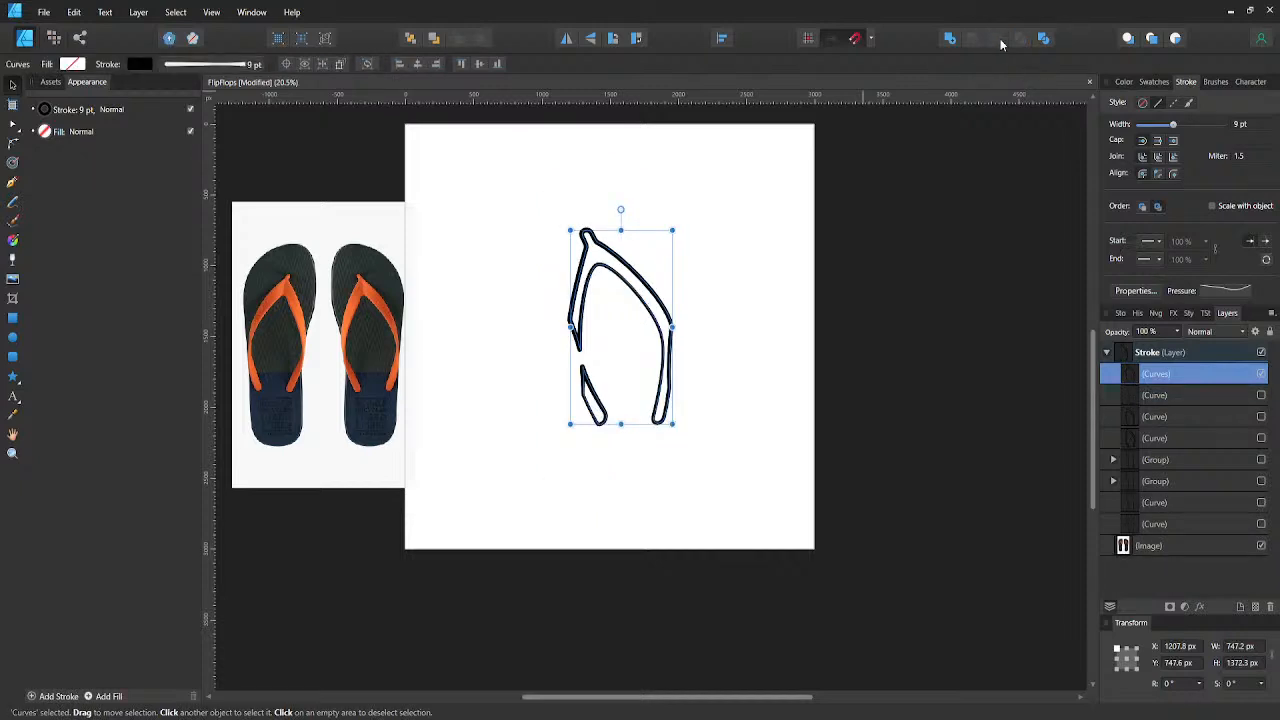
{"action": "left_click", "coordinate": [1113, 460]}
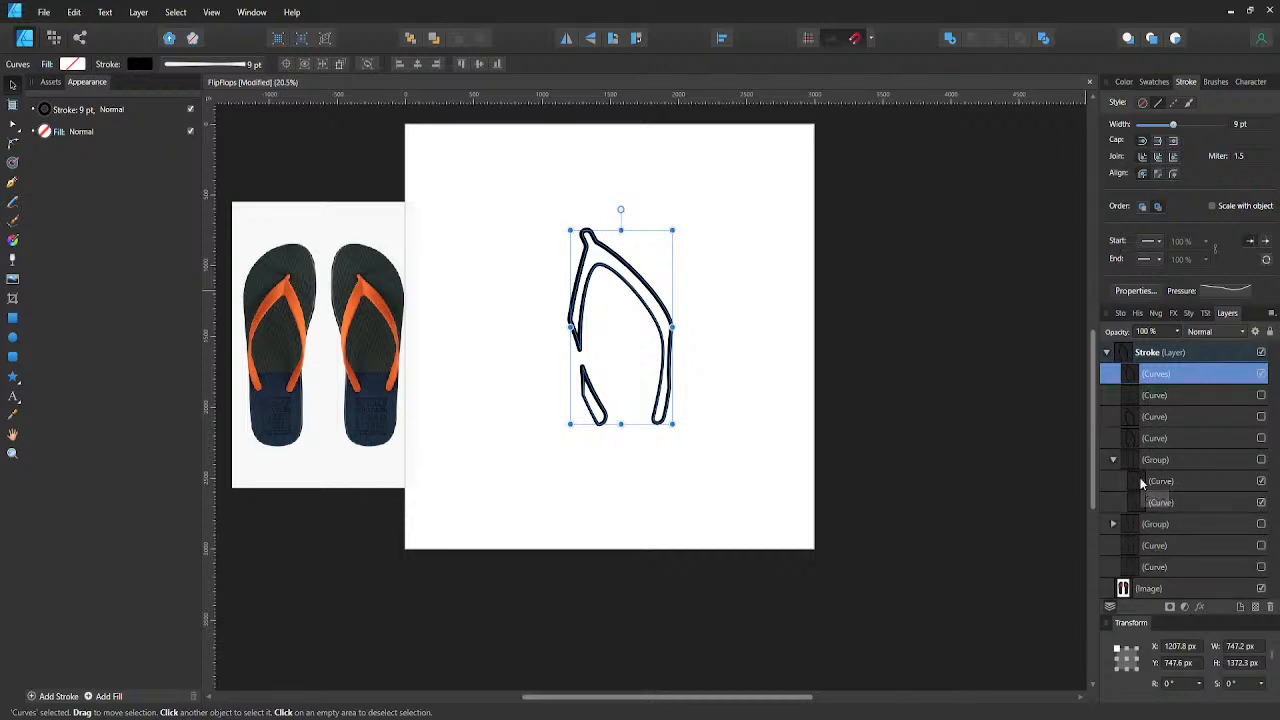
{"action": "left_click", "coordinate": [1140, 481]}
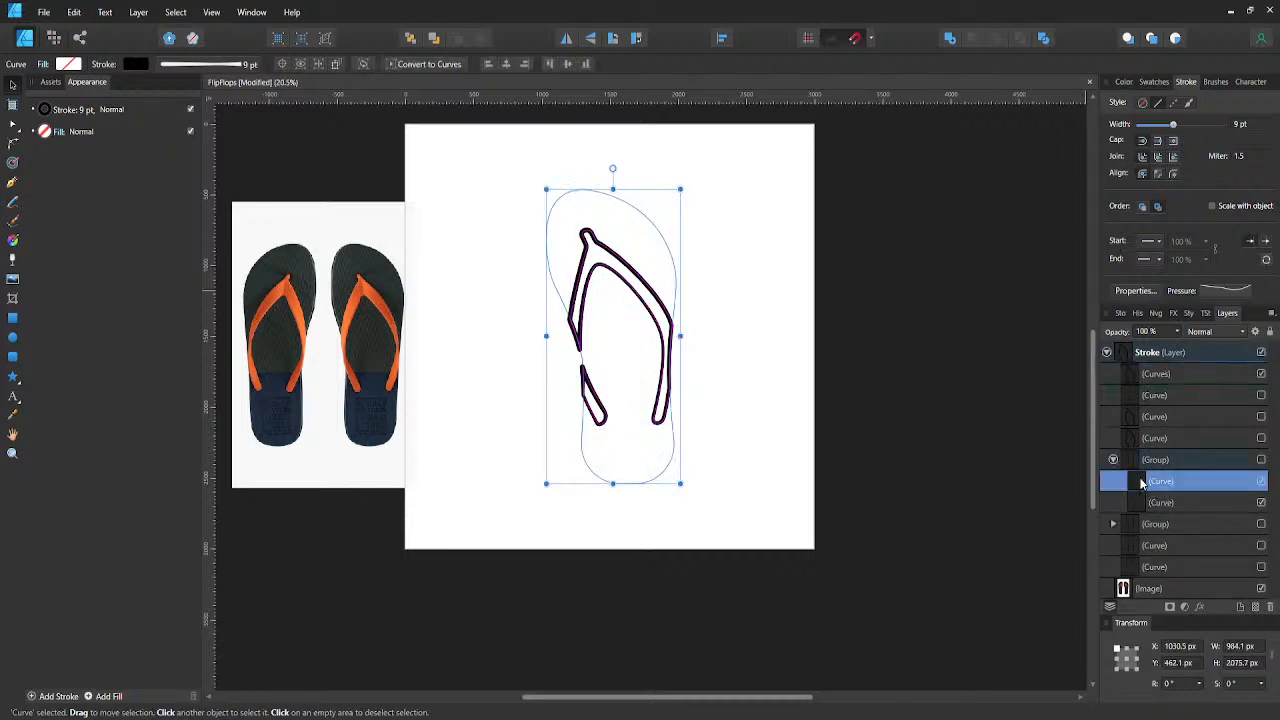
{"action": "left_click", "coordinate": [1147, 396]}
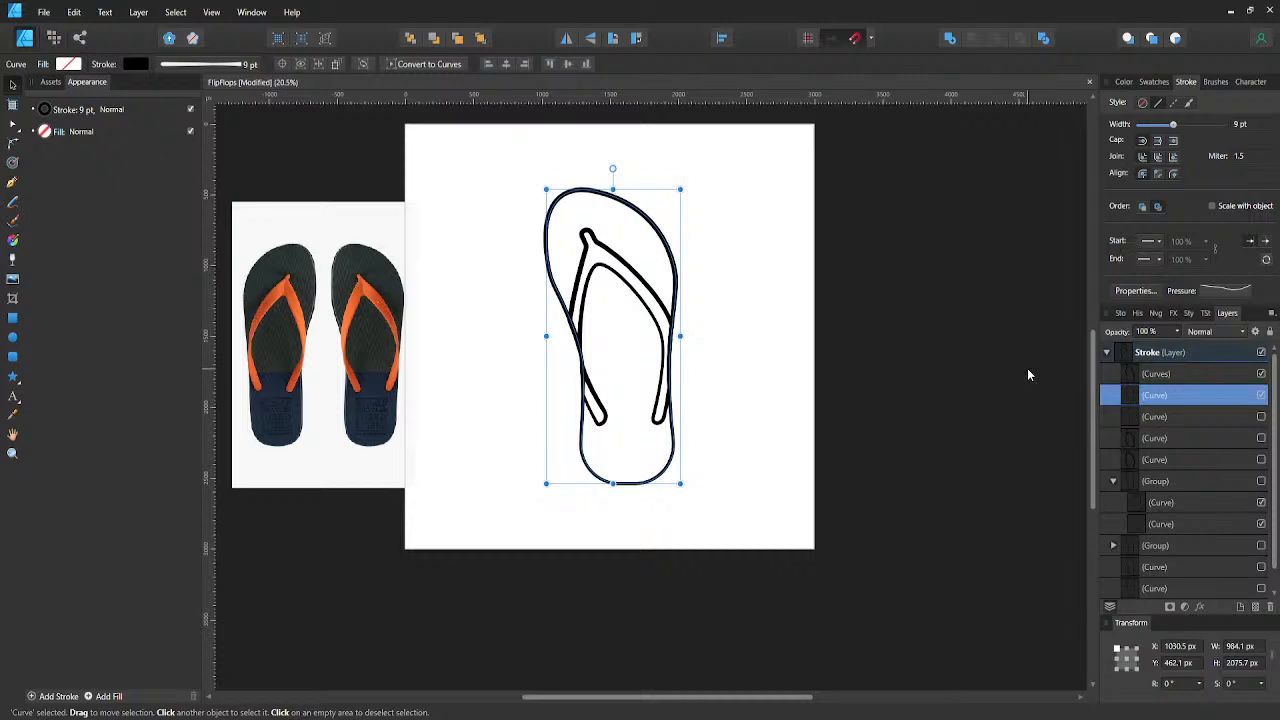
{"action": "left_click", "coordinate": [1136, 374]}
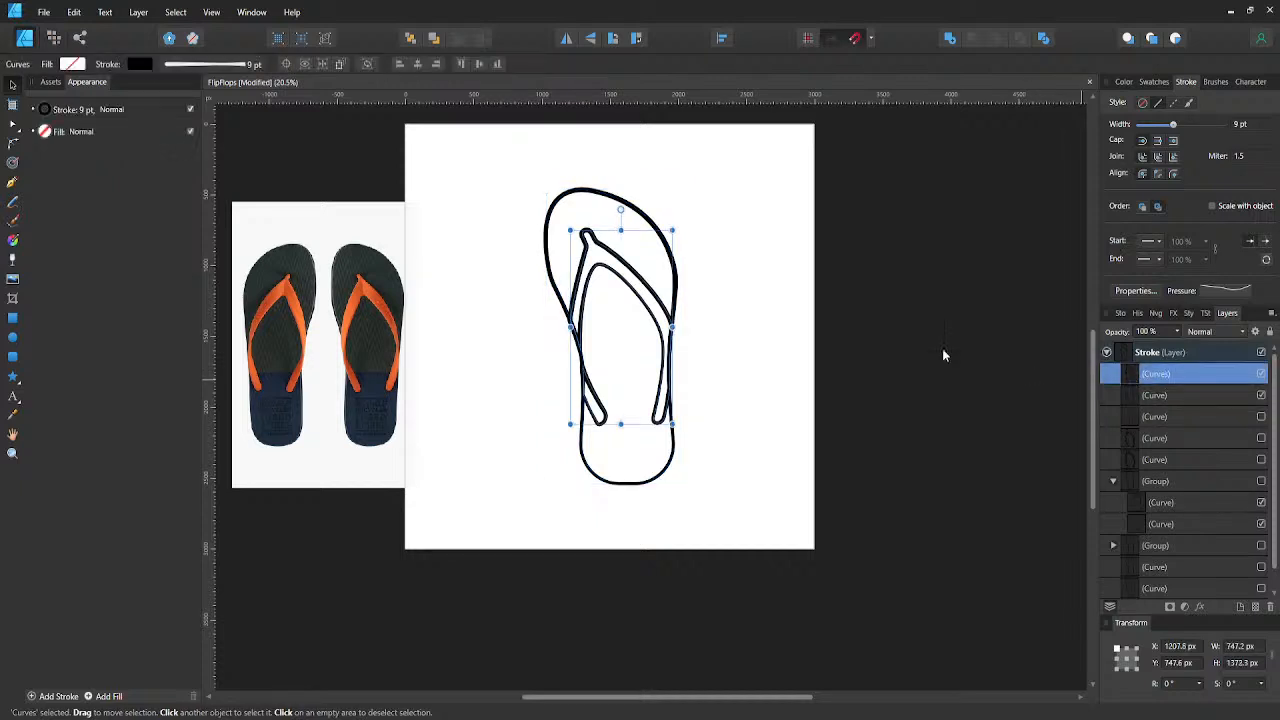
- Undo the copied sole outline and the intersection of the strap and sole
{"action": "scroll", "coordinate": [649, 288], "scroll_direction": "up", "scroll_amount": 3}
{"action": "left_click", "coordinate": [658, 294]}
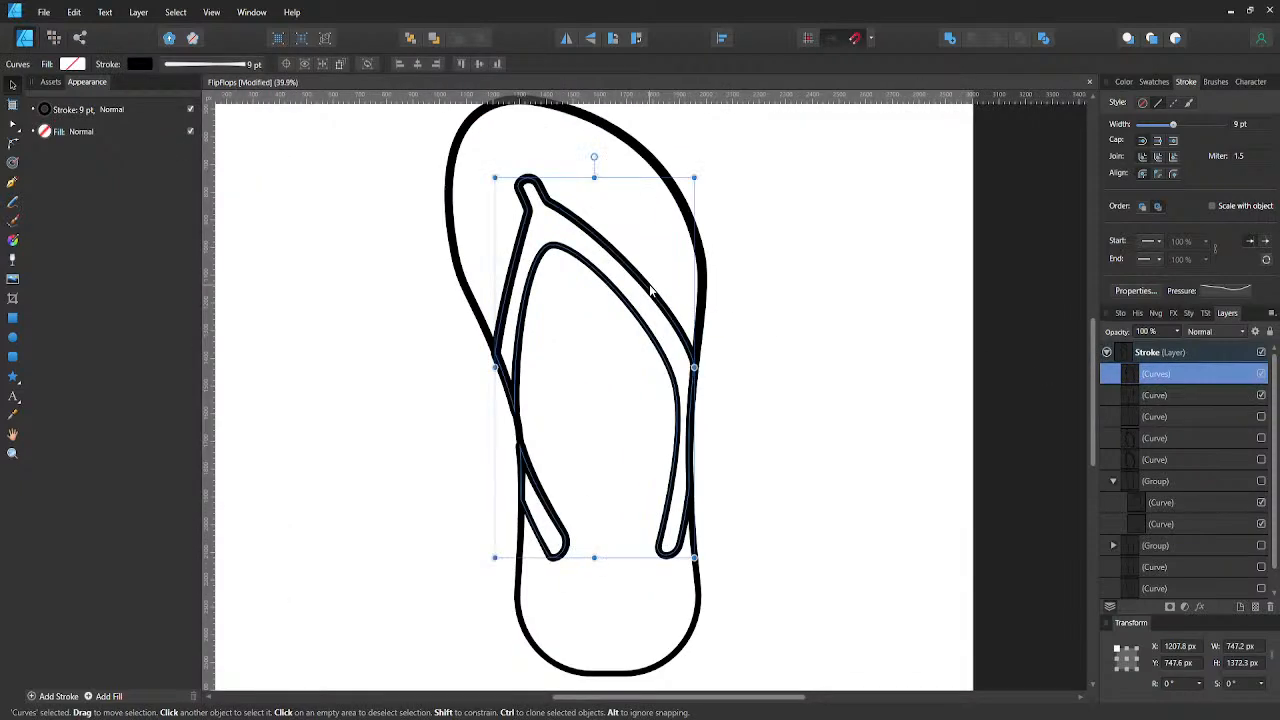
{"action": "key", "text": "Delete"}
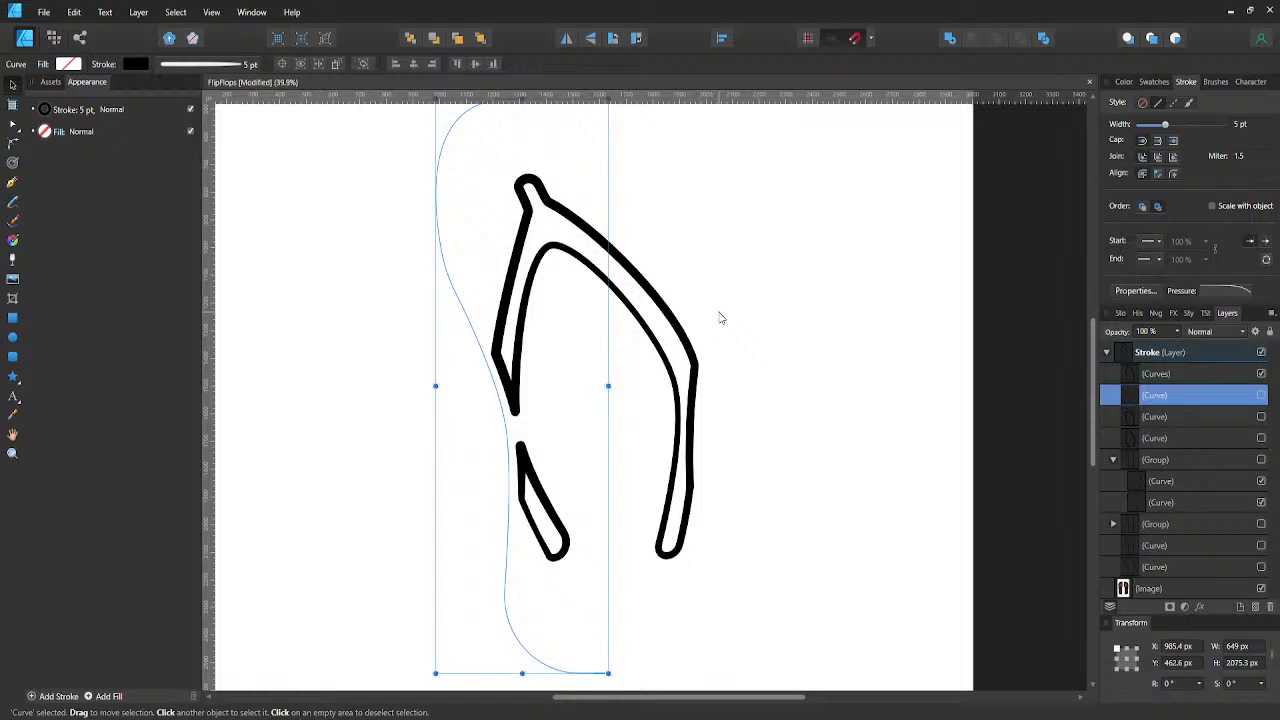
{"action": "key", "text": "ctrl+z"}
{"action": "key", "text": "ctrl+z"}
{"action": "scroll", "coordinate": [720, 318], "scroll_direction": "down", "scroll_amount": 2}
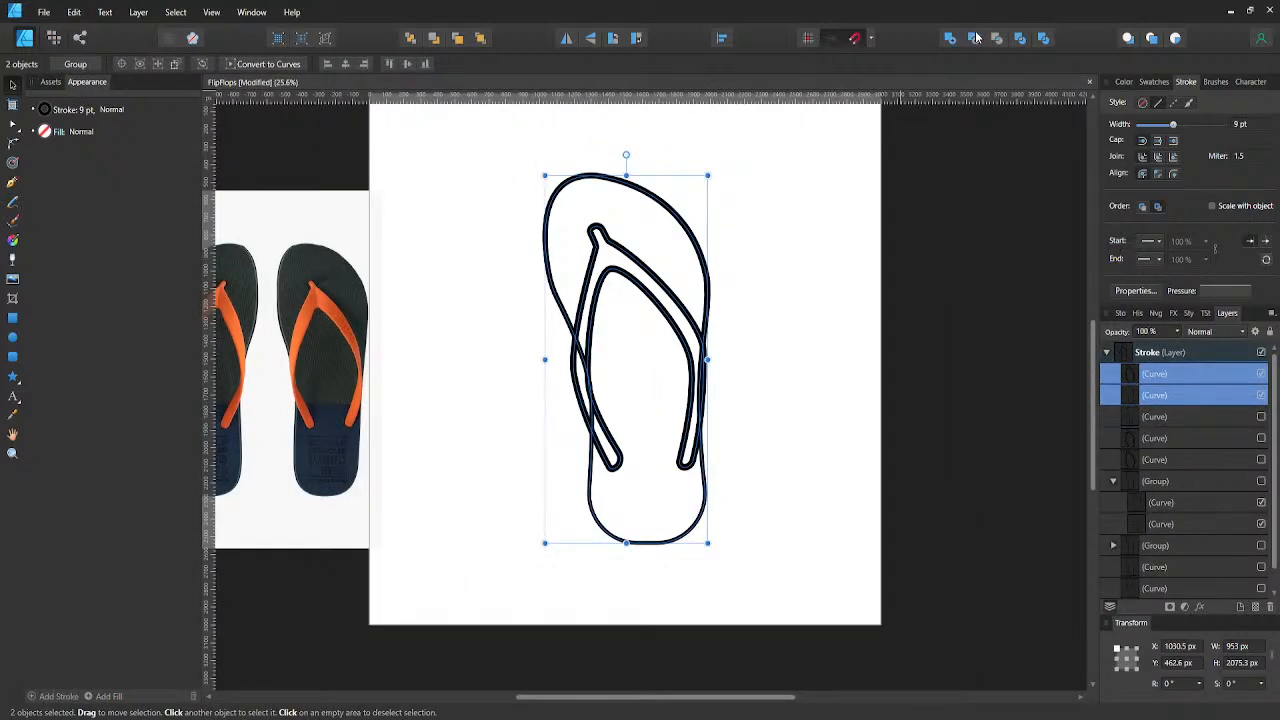
- Split the strap and the sole outline into separate closed curves with the Divide operation
{"action": "left_click", "coordinate": [1043, 38]}
{"action": "key", "text": "a"}
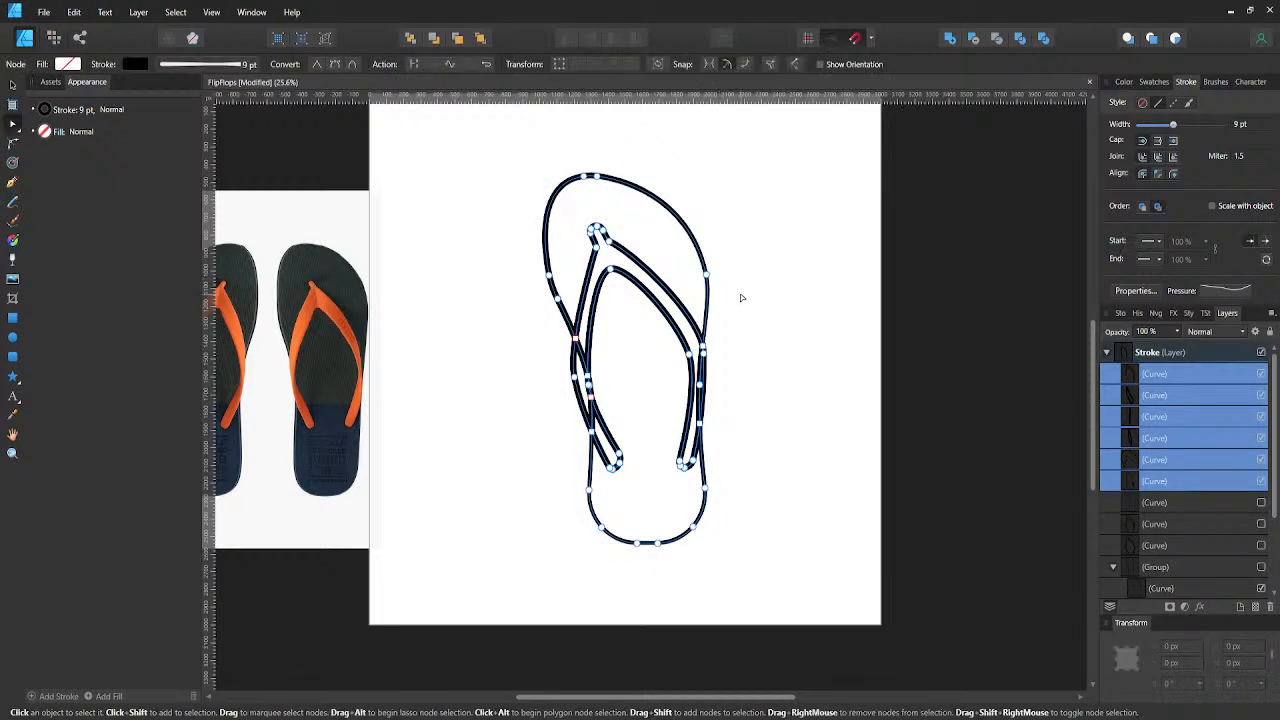
{"action": "left_click", "coordinate": [741, 297]}
- Try to delete the upper sole piece's node where it meets the strap's right arm, and undo the changes
{"action": "left_click", "coordinate": [707, 310]}
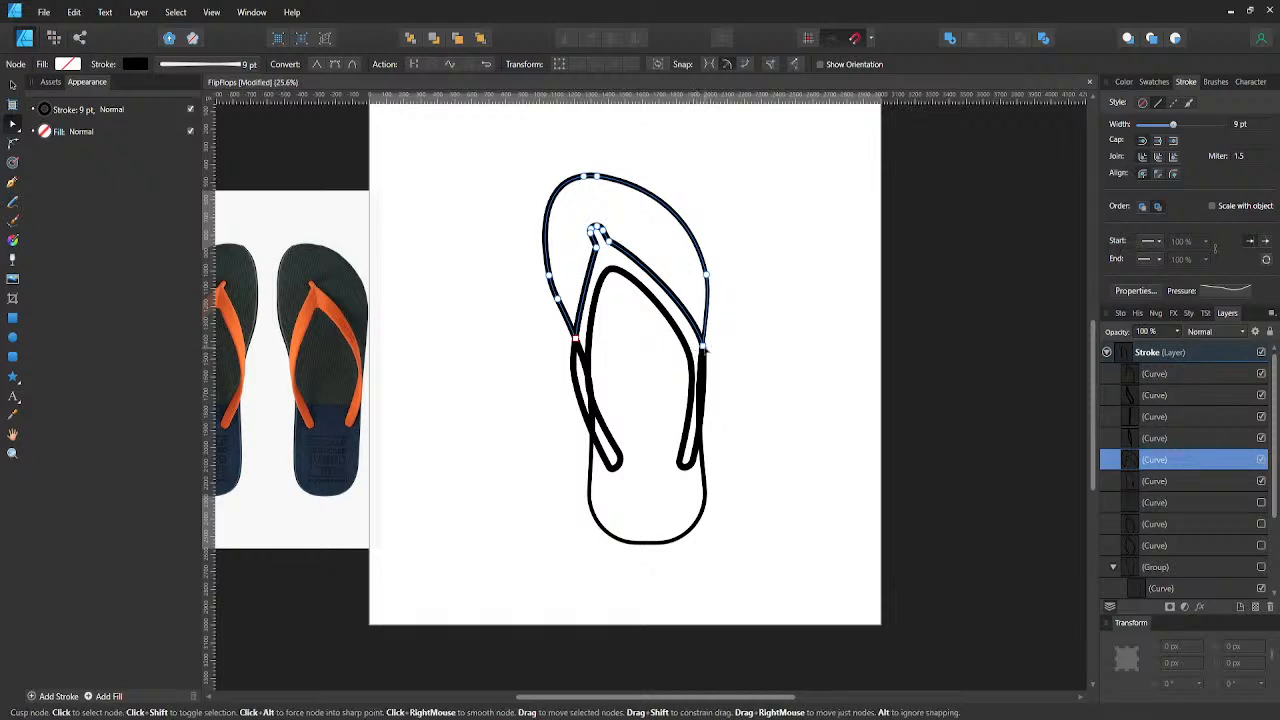
{"action": "left_click", "coordinate": [702, 347]}
{"action": "key", "text": "Delete"}
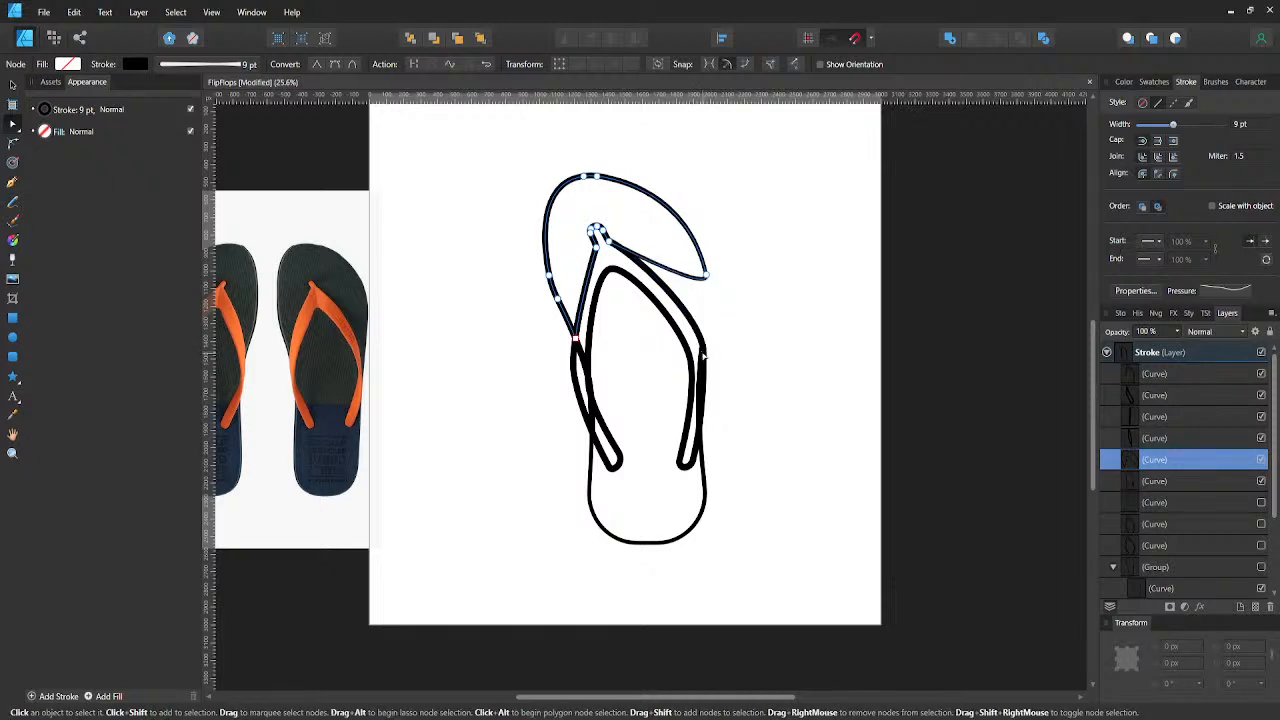
{"action": "left_click", "coordinate": [699, 374]}
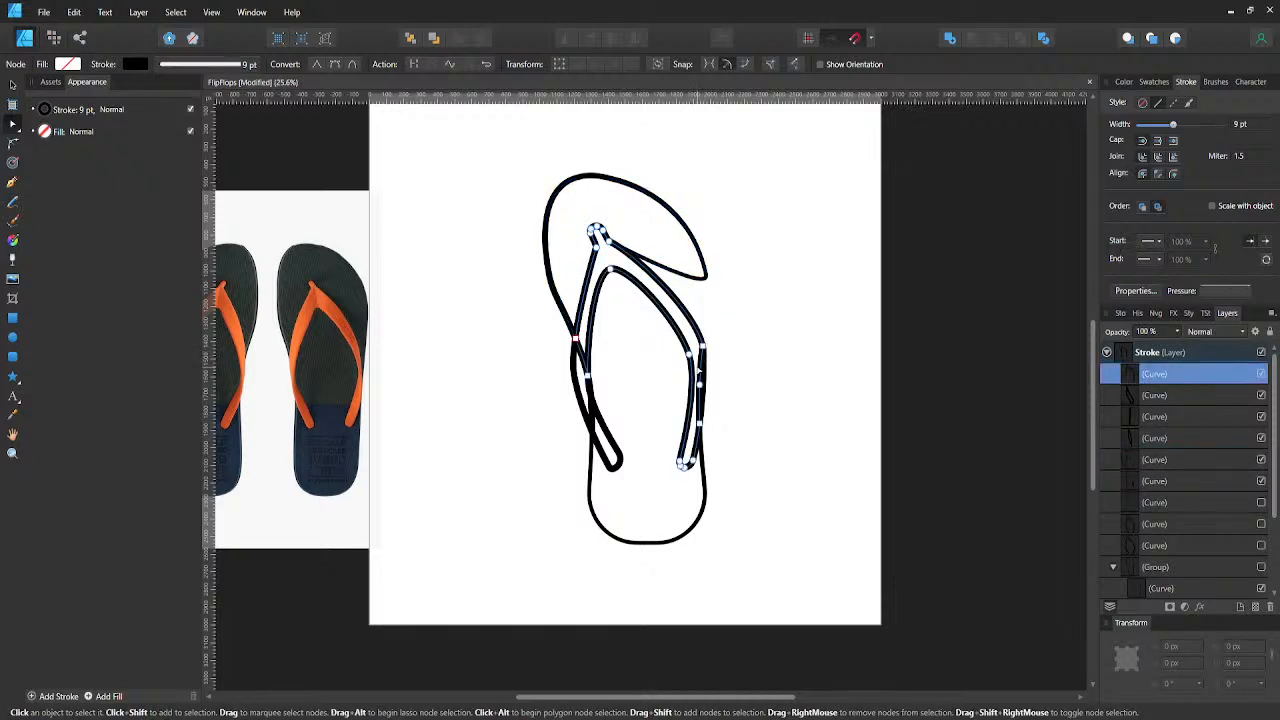
{"action": "left_click", "coordinate": [701, 385]}
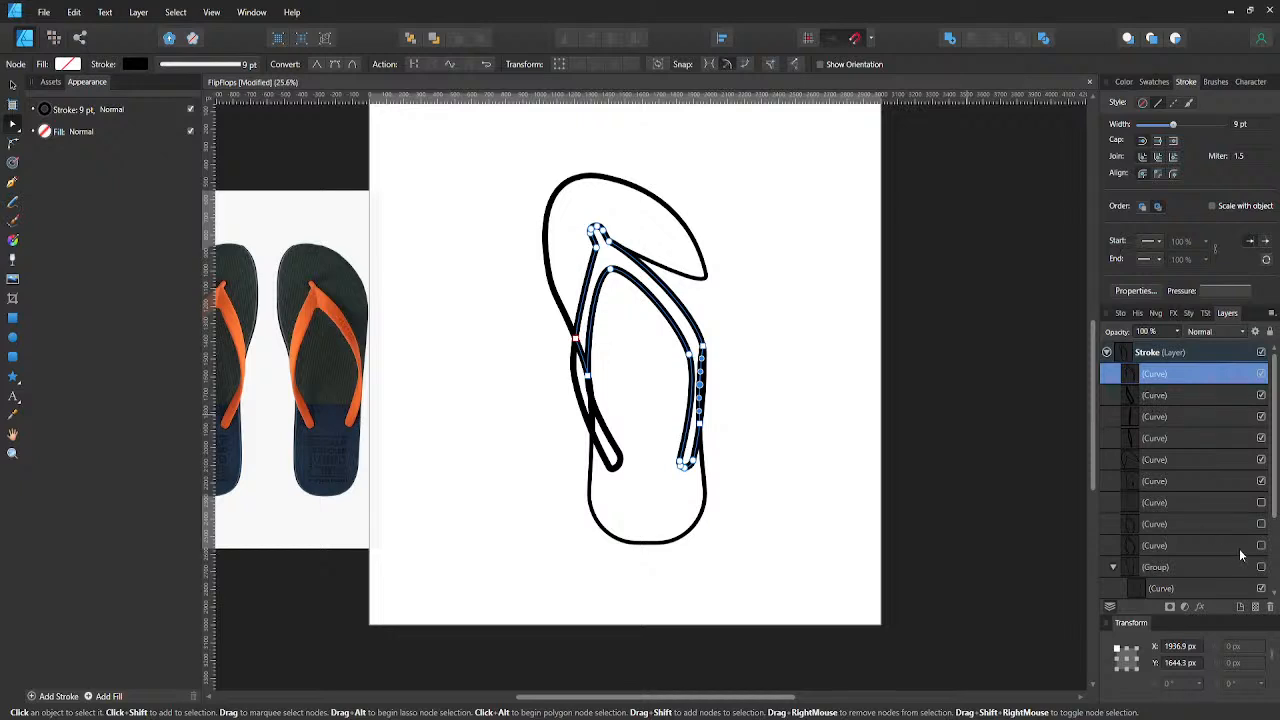
{"action": "left_click", "coordinate": [1260, 482]}
{"action": "key", "text": "ctrl+z"}
{"action": "key", "text": "ctrl+z"}
- Delete the thin sliver along the sole's right edge and the strap fragment outside its left edge, and check the remaining pieces
{"action": "left_click", "coordinate": [1135, 417]}
{"action": "key", "text": "Delete"}
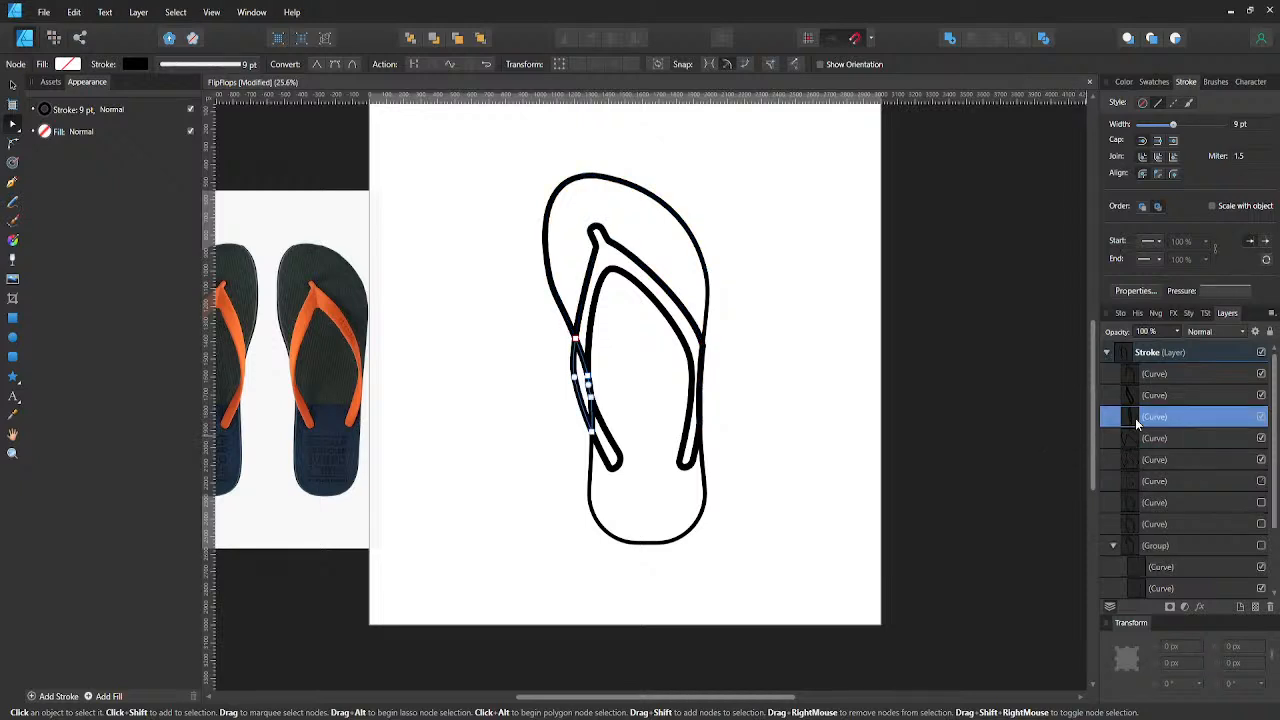
{"action": "left_click", "coordinate": [1132, 395]}
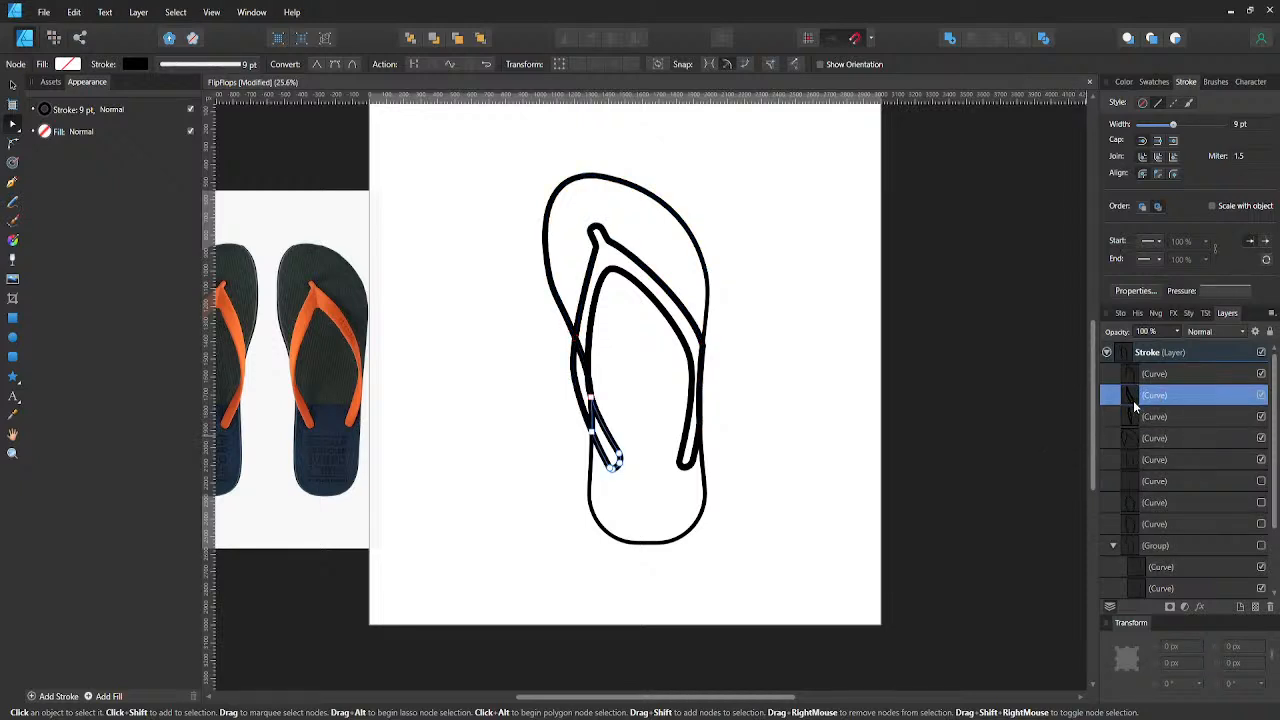
{"action": "left_click", "coordinate": [1132, 411]}
{"action": "key", "text": "Delete"}
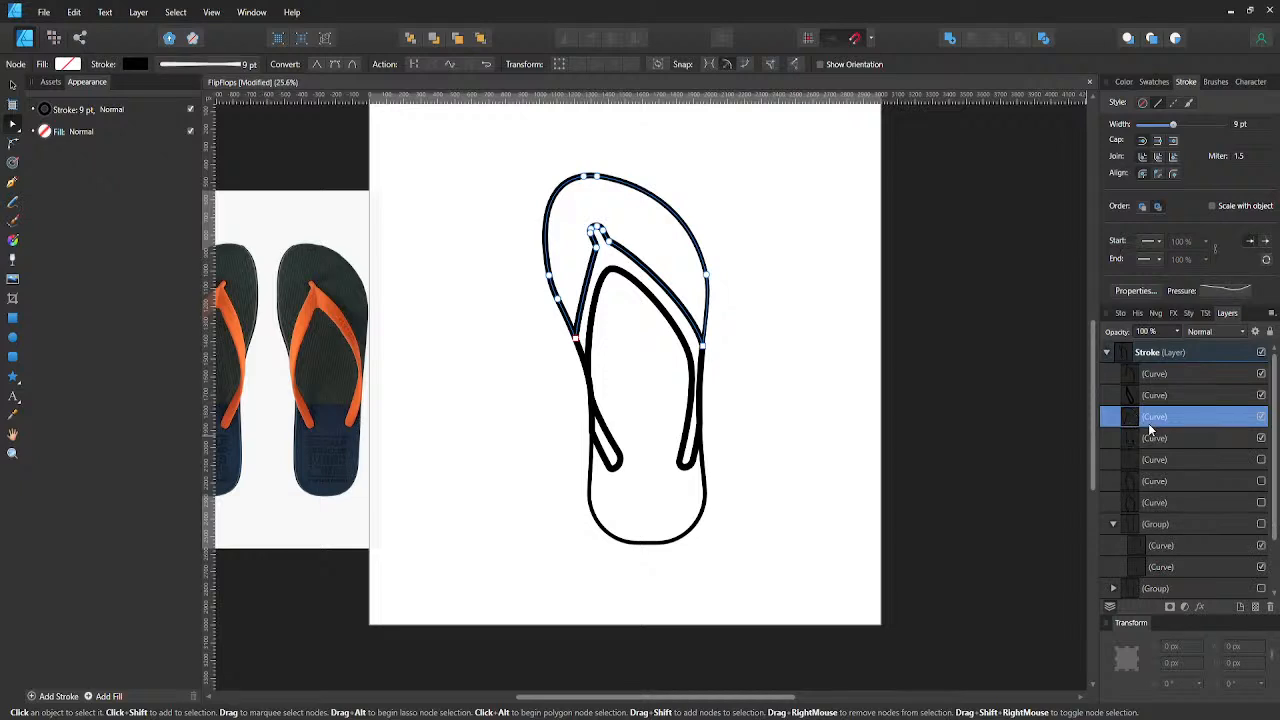
{"action": "left_click", "coordinate": [1141, 441]}
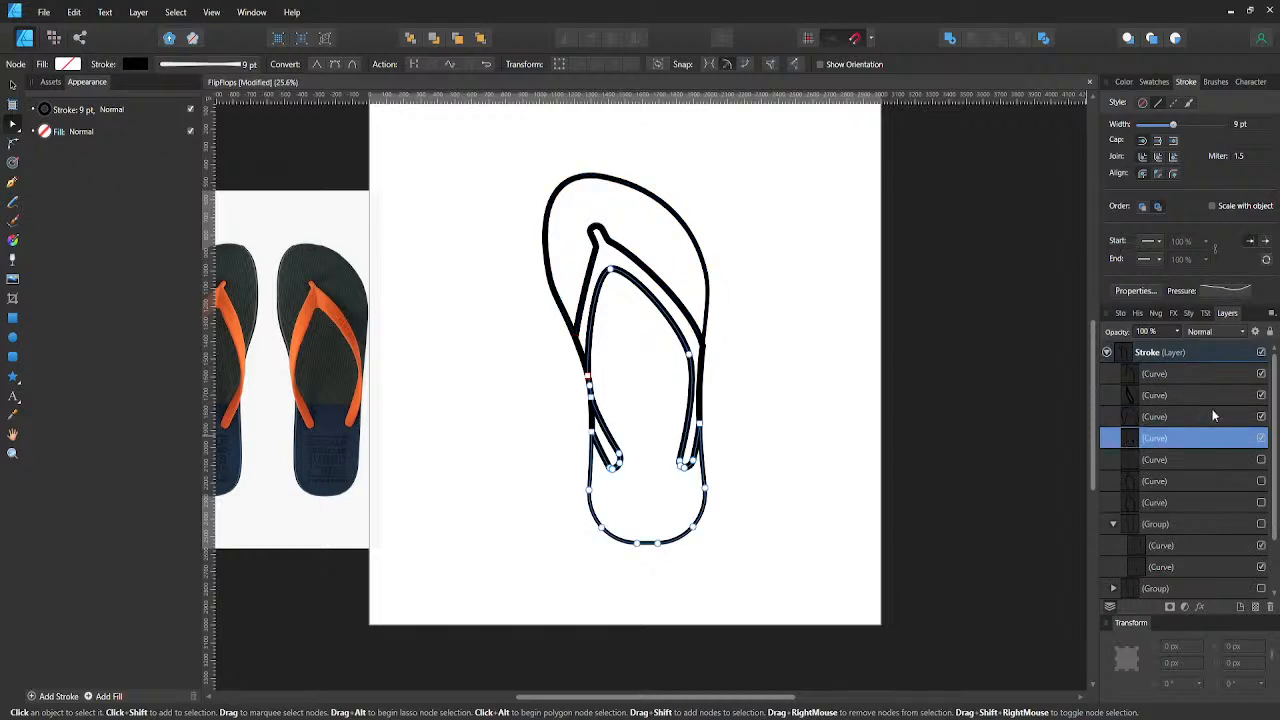
{"action": "left_click", "coordinate": [1261, 375]}
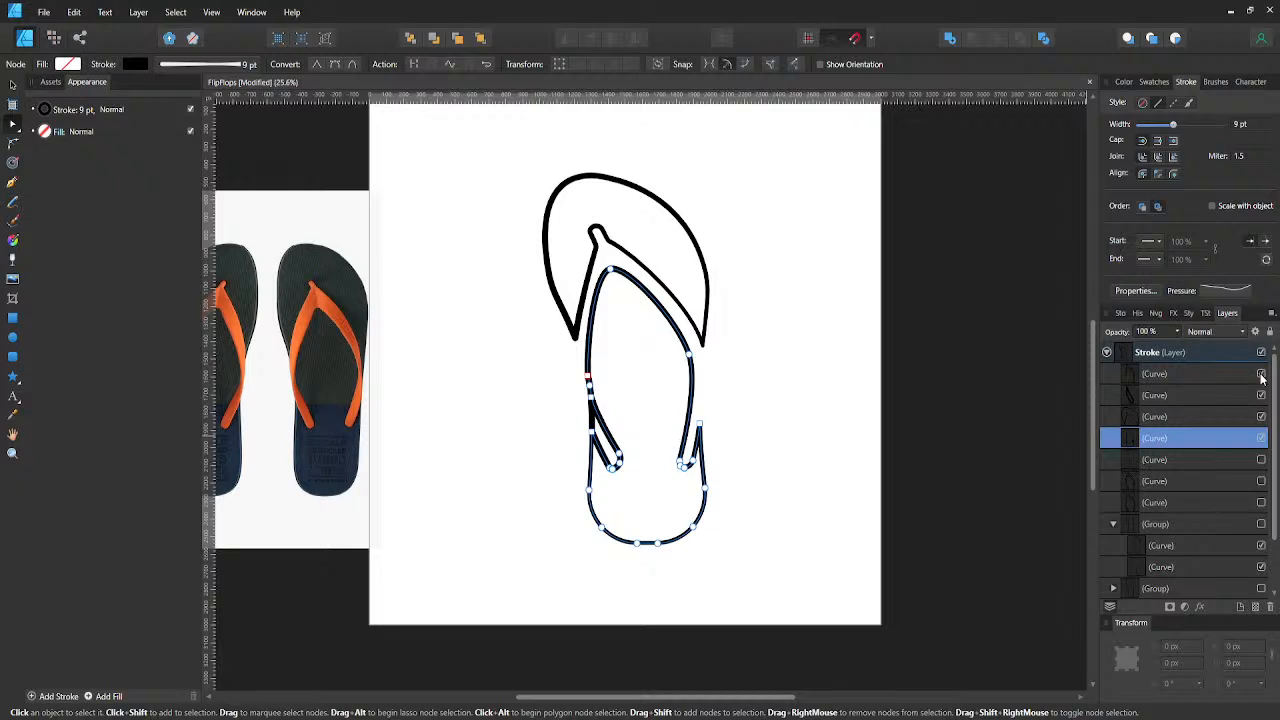
{"action": "left_click", "coordinate": [1261, 375]}
{"action": "left_click", "coordinate": [1261, 439]}
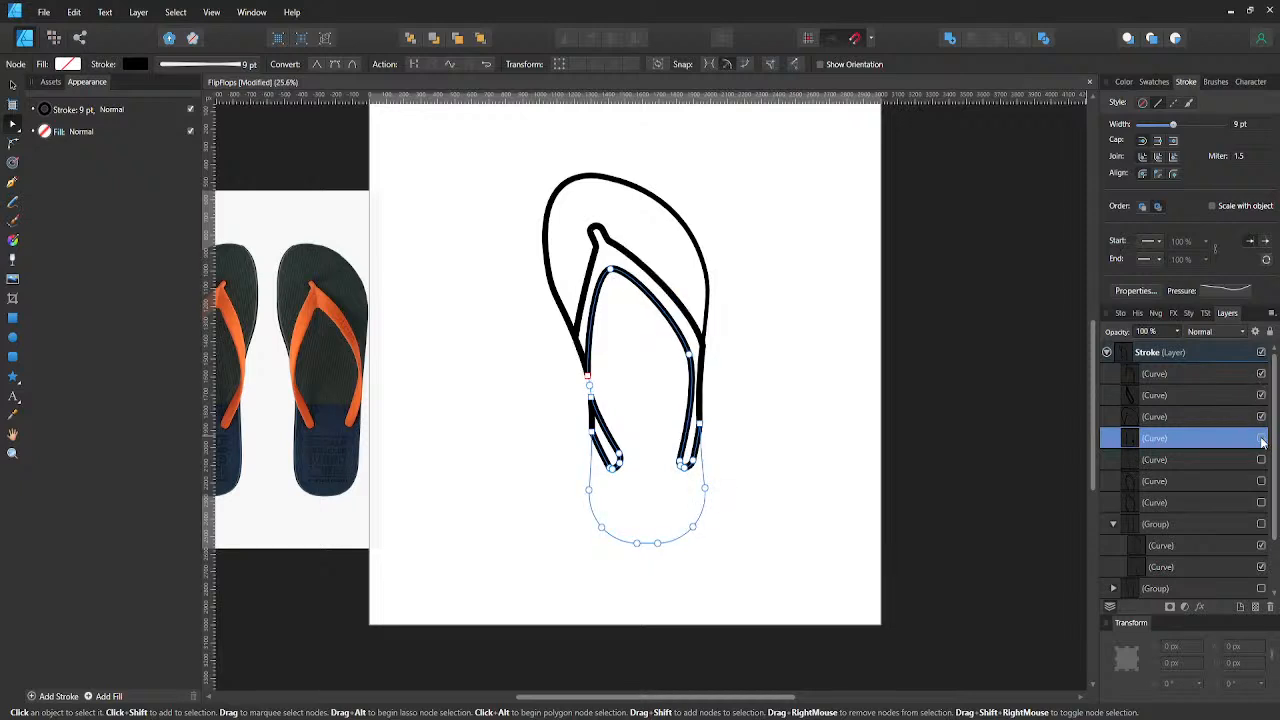
{"action": "left_click", "coordinate": [1261, 439]}
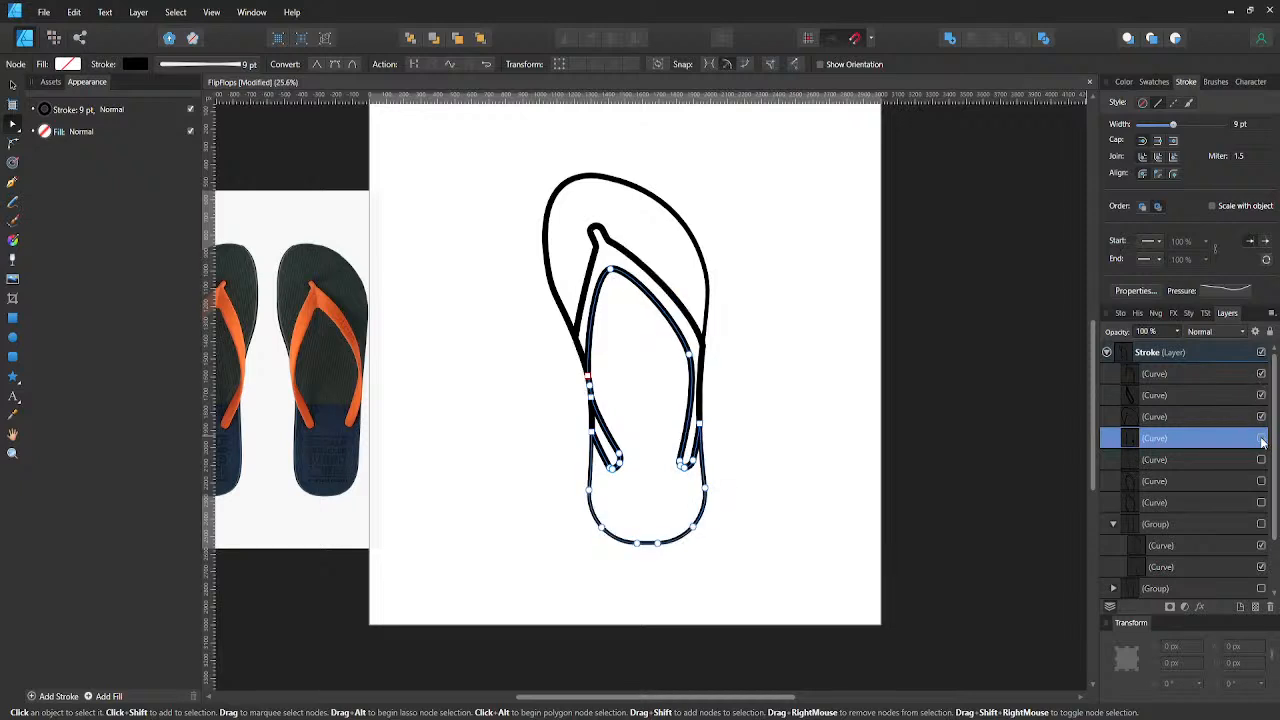
- Copy the hidden full strap curve, paste it above all the divided pieces, and make the copy visible
{"action": "left_click", "coordinate": [1134, 485]}
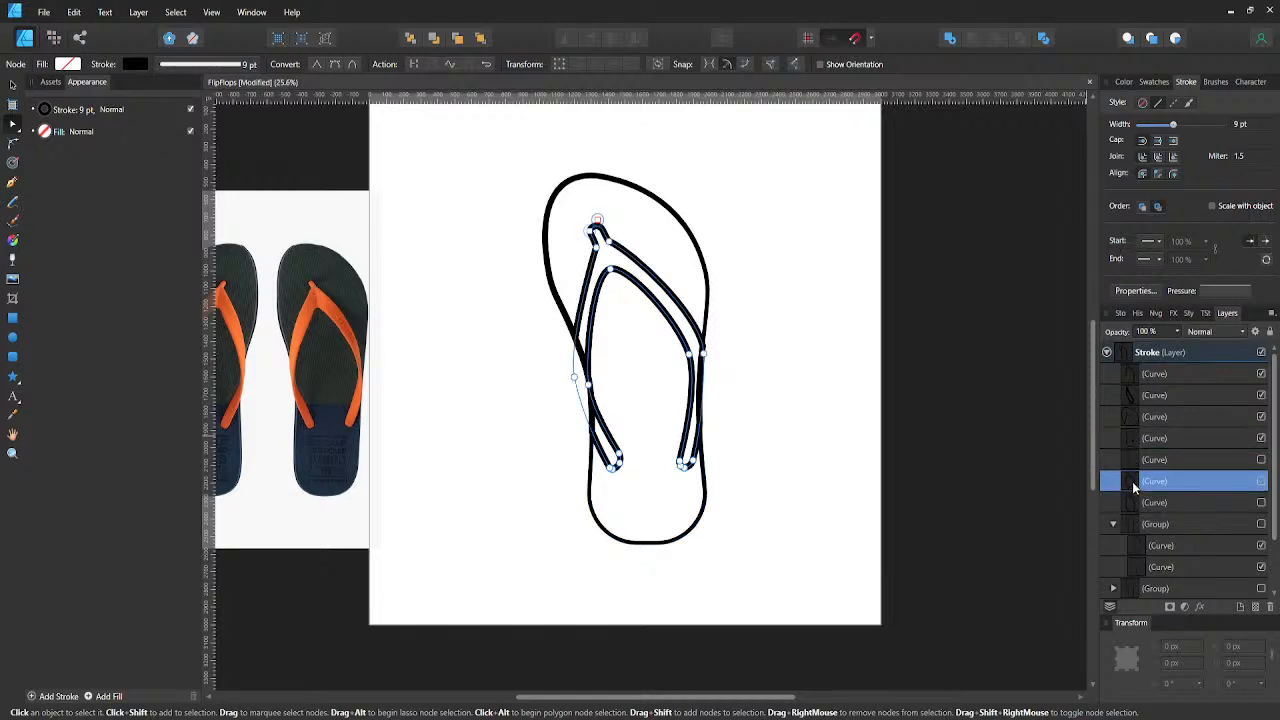
{"action": "key", "text": "v"}
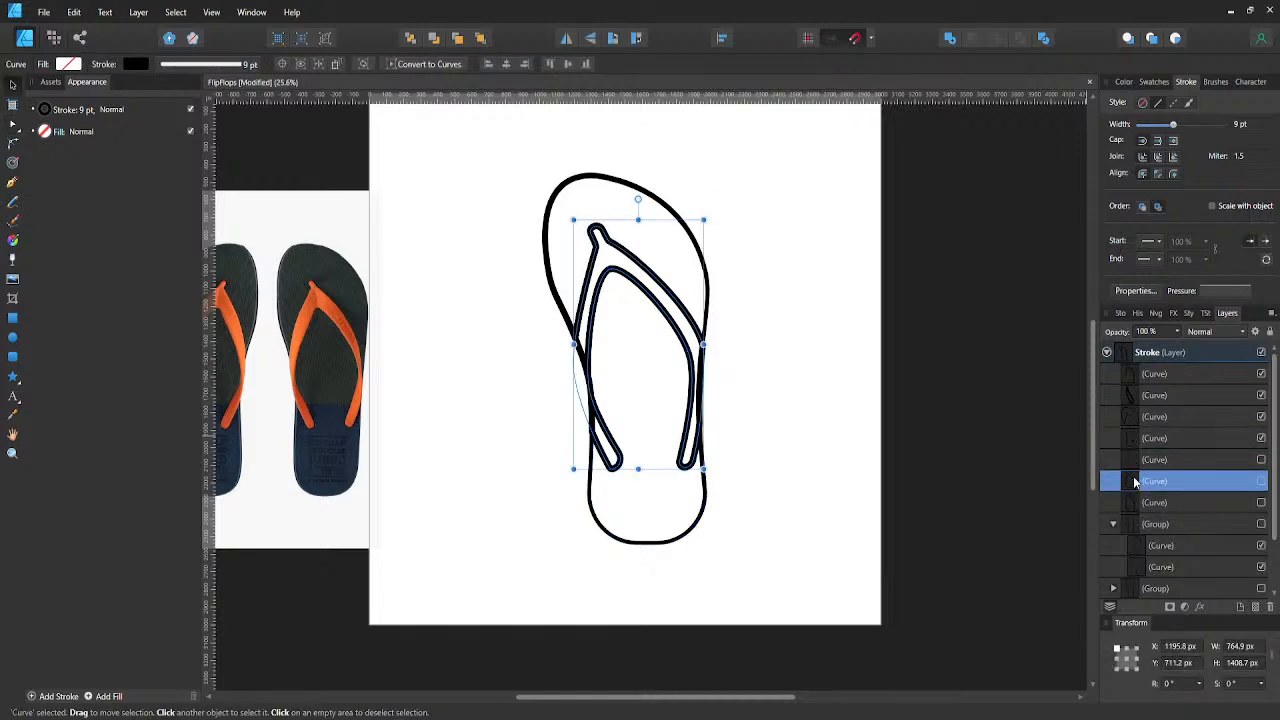
{"action": "left_click", "coordinate": [1148, 376]}
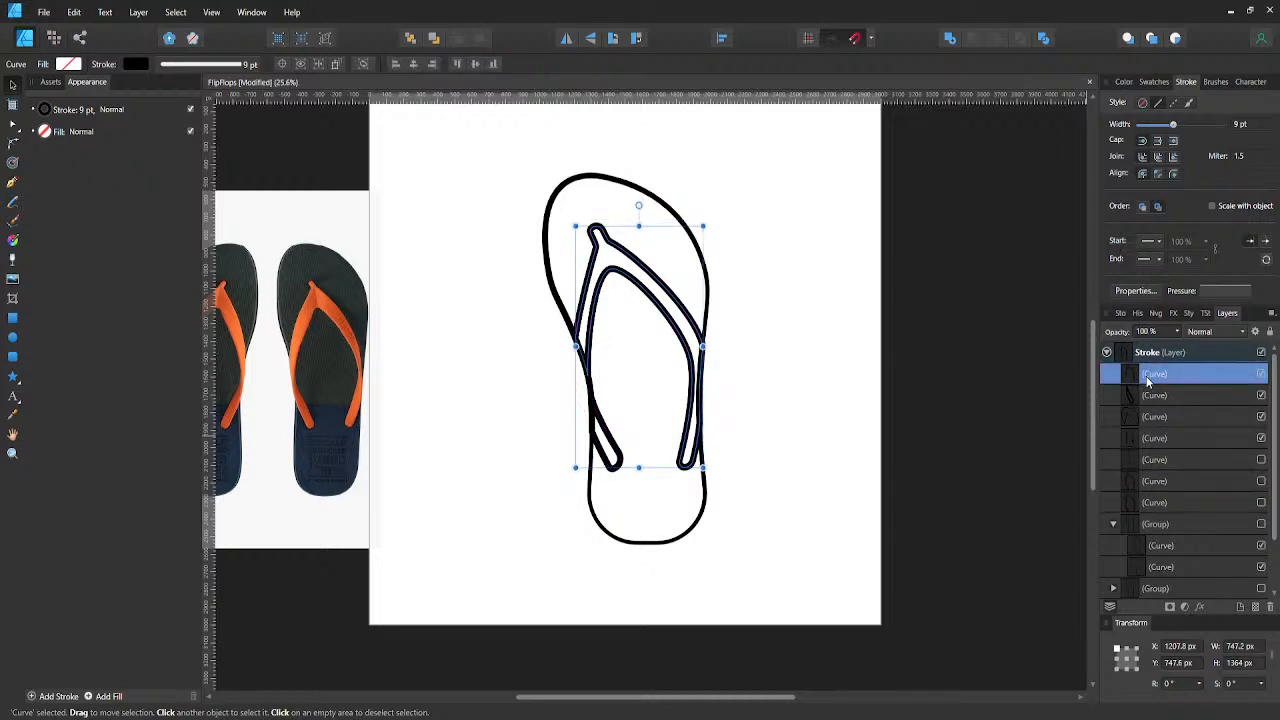
{"action": "key", "text": "ctrl+v"}
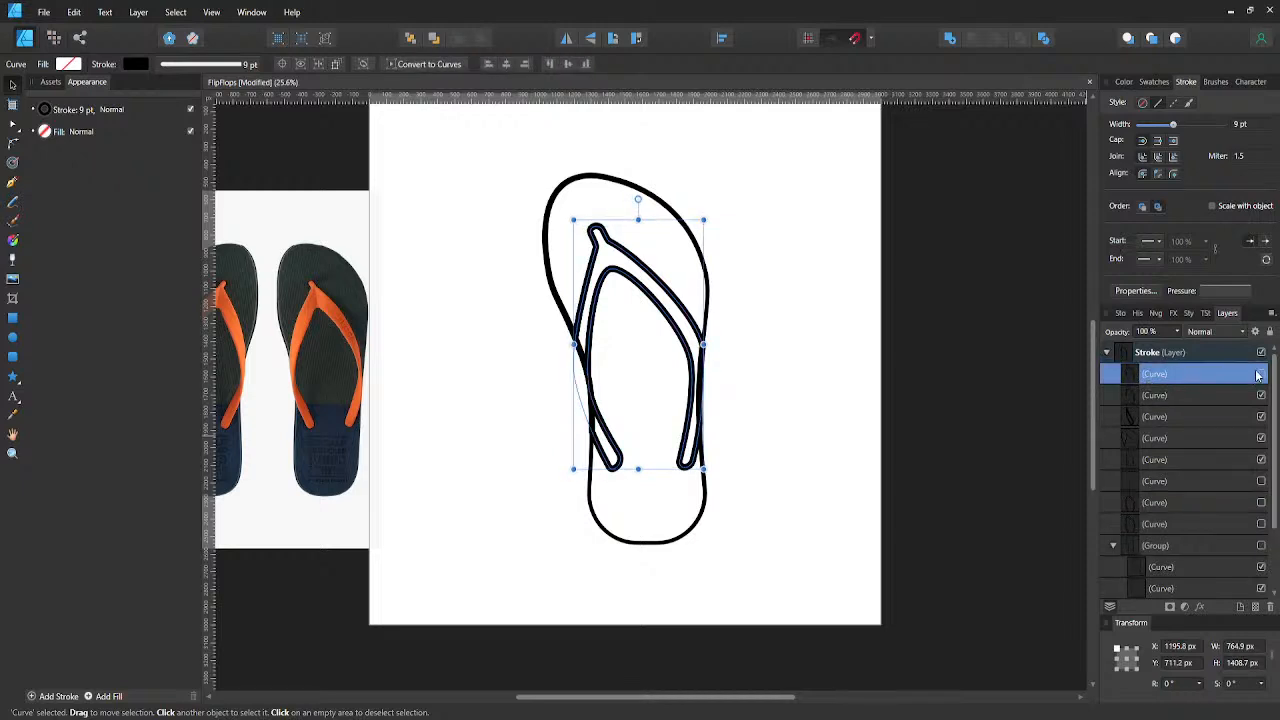
{"action": "left_click", "coordinate": [793, 376]}
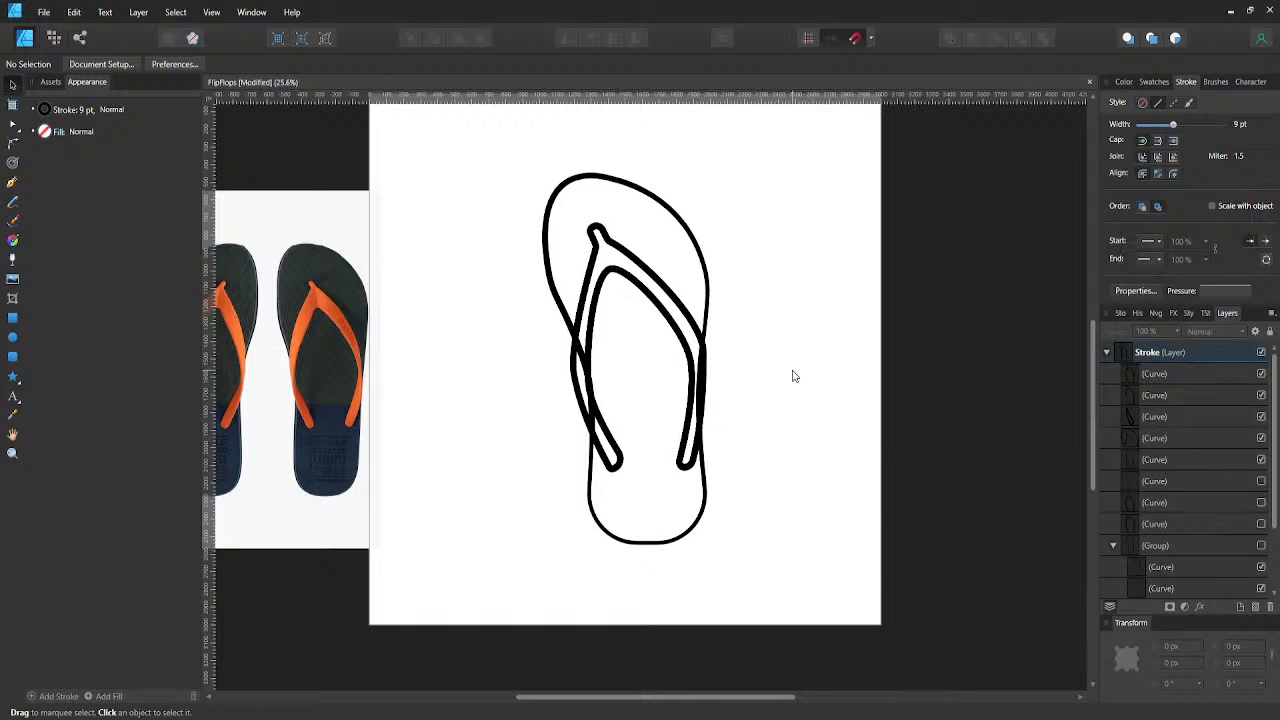
- Hide the divided strap piece and the left strap-end fragment beneath the full strap copy
{"action": "left_click", "coordinate": [697, 392]}
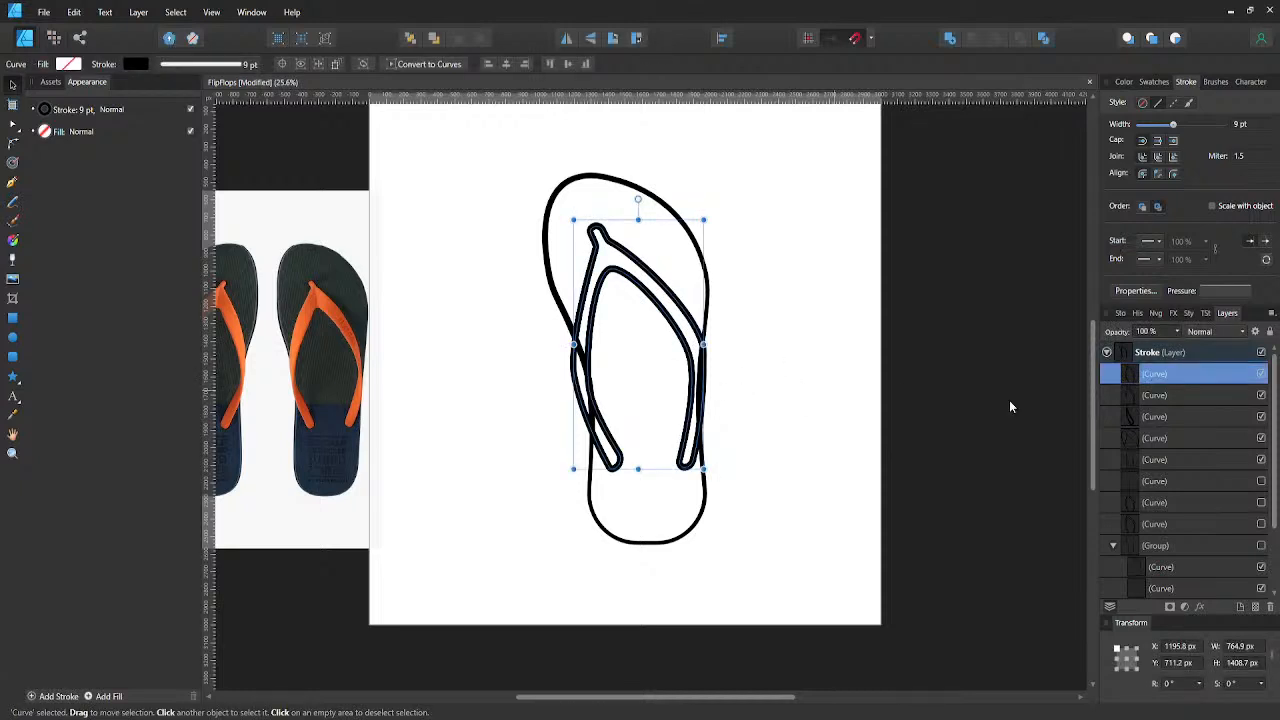
{"action": "left_click", "coordinate": [1261, 374]}
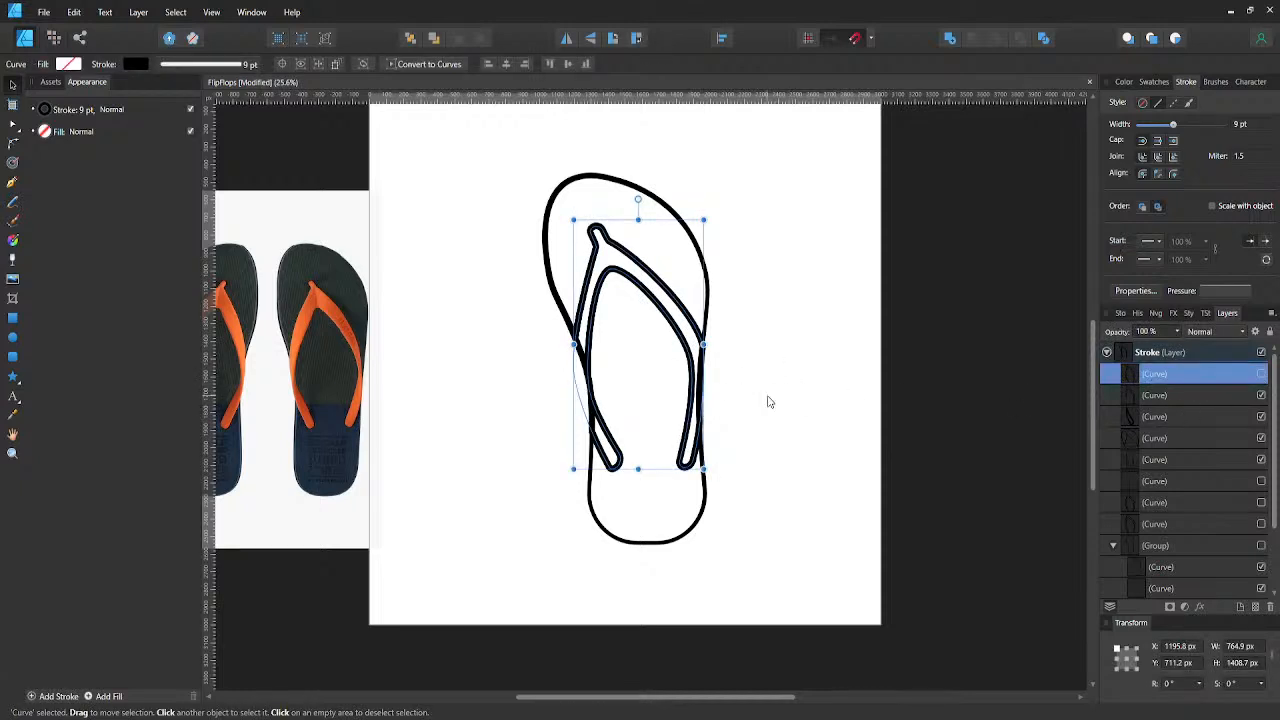
{"action": "left_click", "coordinate": [1261, 374]}
{"action": "left_click", "coordinate": [806, 409]}
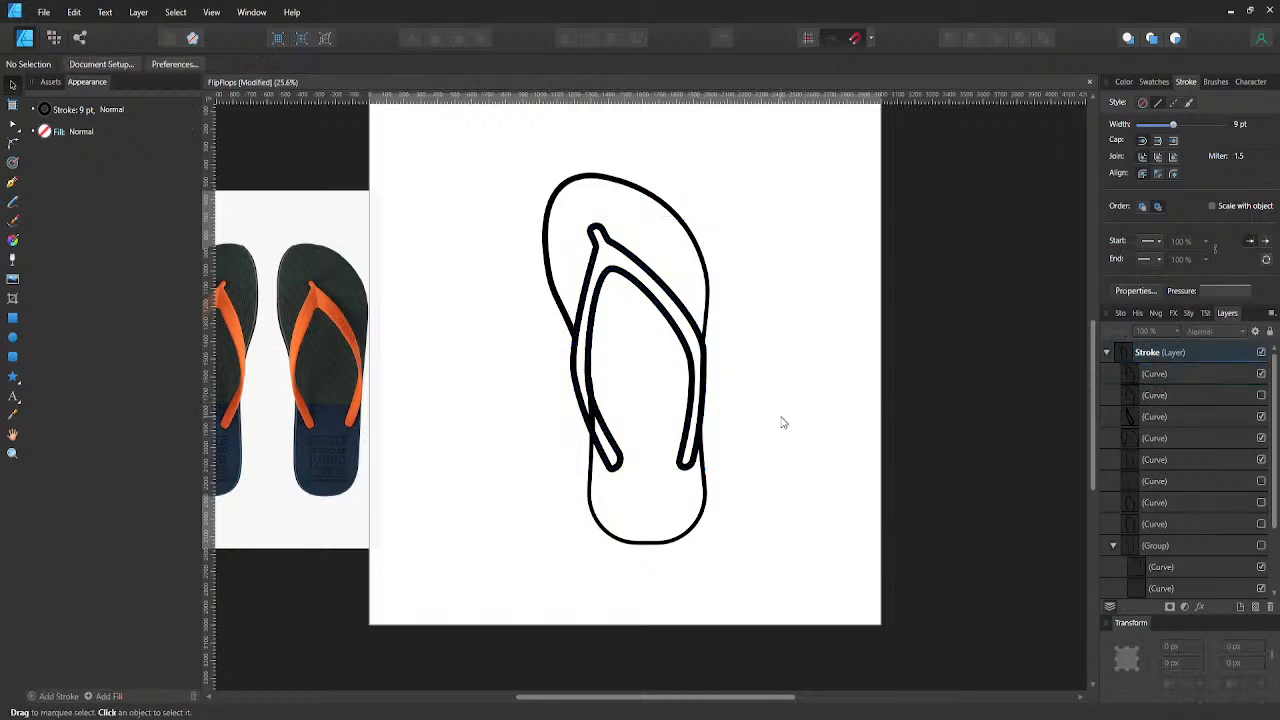
{"action": "left_click", "coordinate": [686, 316]}
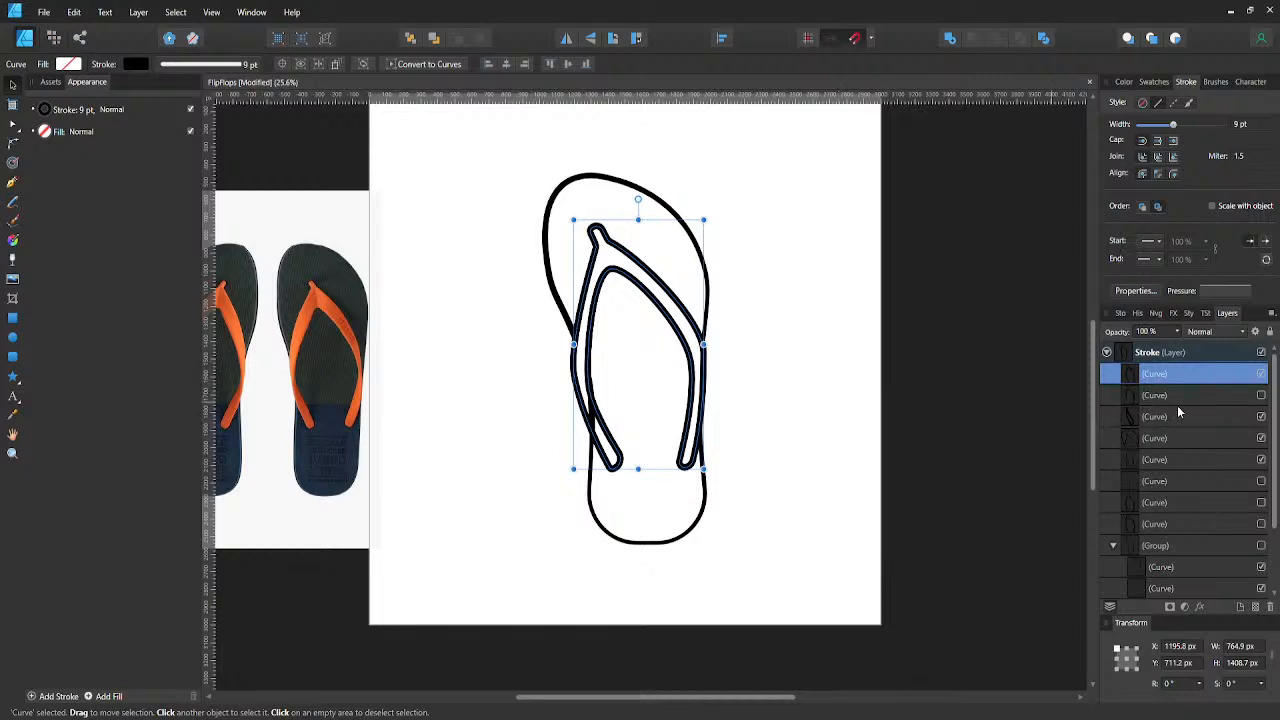
{"action": "left_click", "coordinate": [1262, 417]}
{"action": "left_click", "coordinate": [1263, 416]}
- Check which parts the upper and lower sole pieces cover by hiding and showing each one
{"action": "left_click", "coordinate": [1262, 439]}
{"action": "left_click", "coordinate": [1262, 439]}
{"action": "left_click", "coordinate": [1262, 439]}
{"action": "left_click", "coordinate": [1262, 460]}
{"action": "left_click", "coordinate": [1262, 460]}
{"action": "left_click", "coordinate": [1262, 460]}
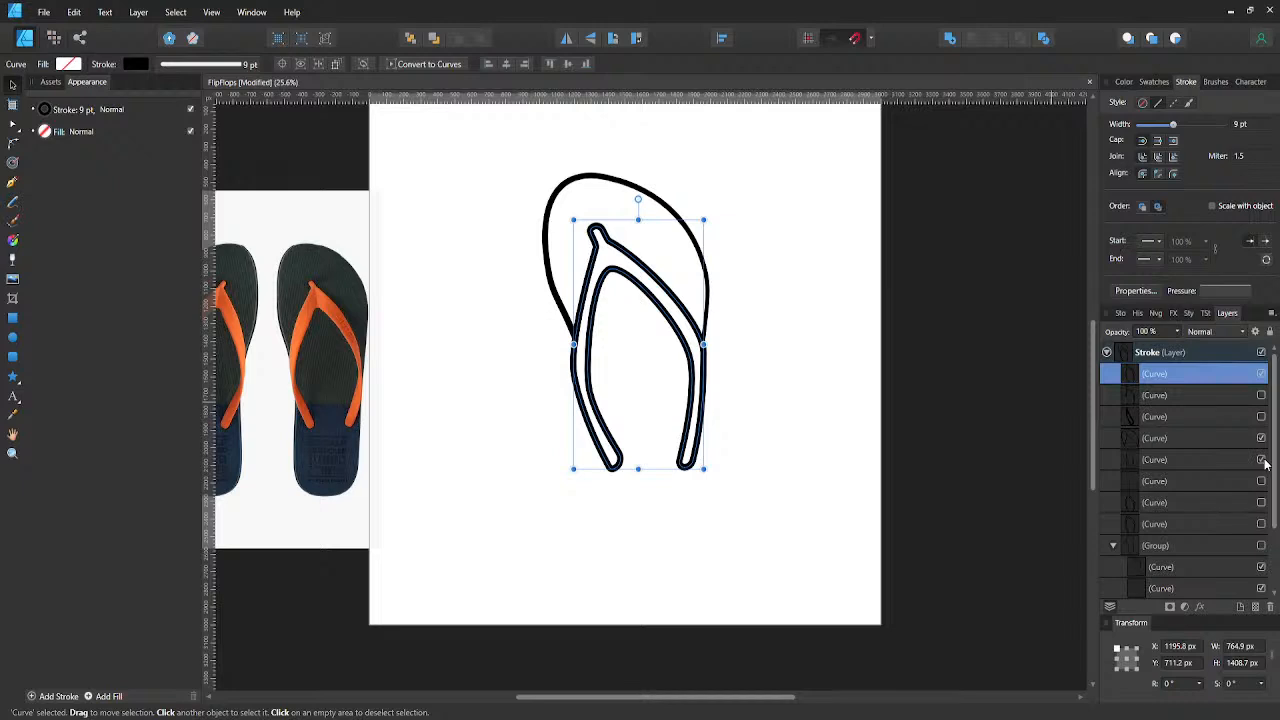
{"action": "left_click", "coordinate": [1262, 460]}
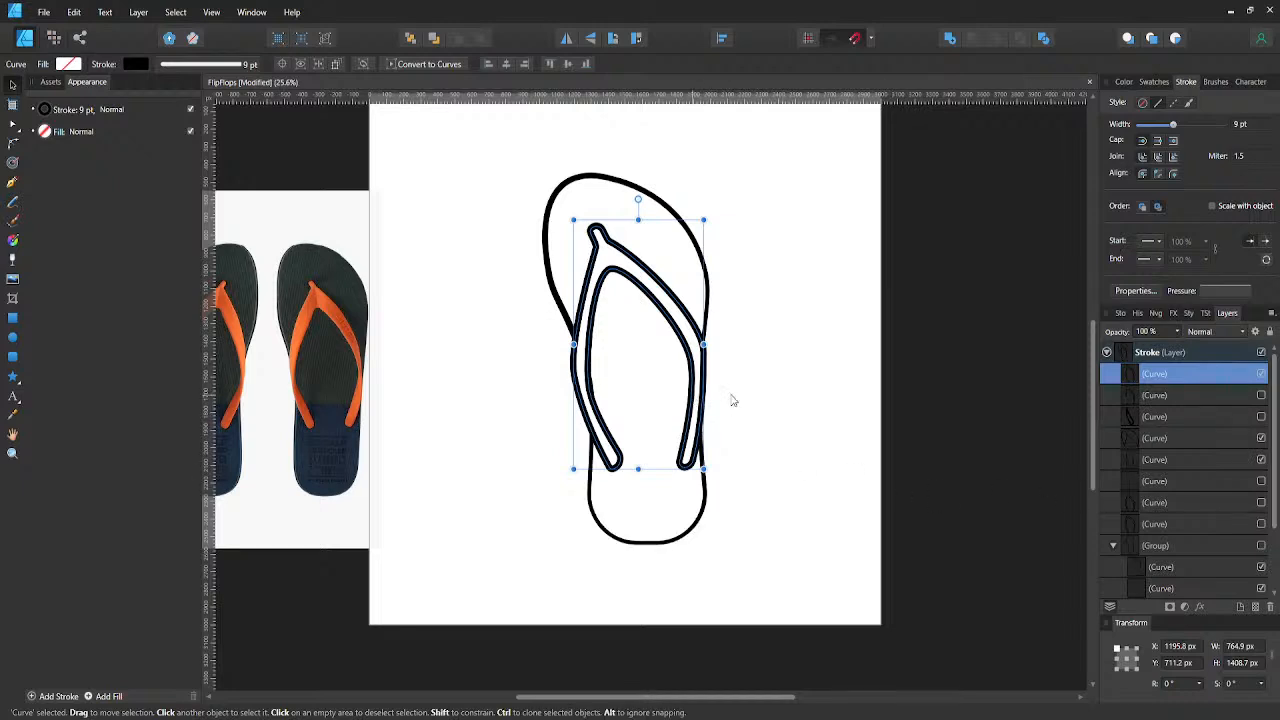
- Reshape the outer edge of the strap's right arm slightly, just below its widest node
{"action": "key", "text": "a"}
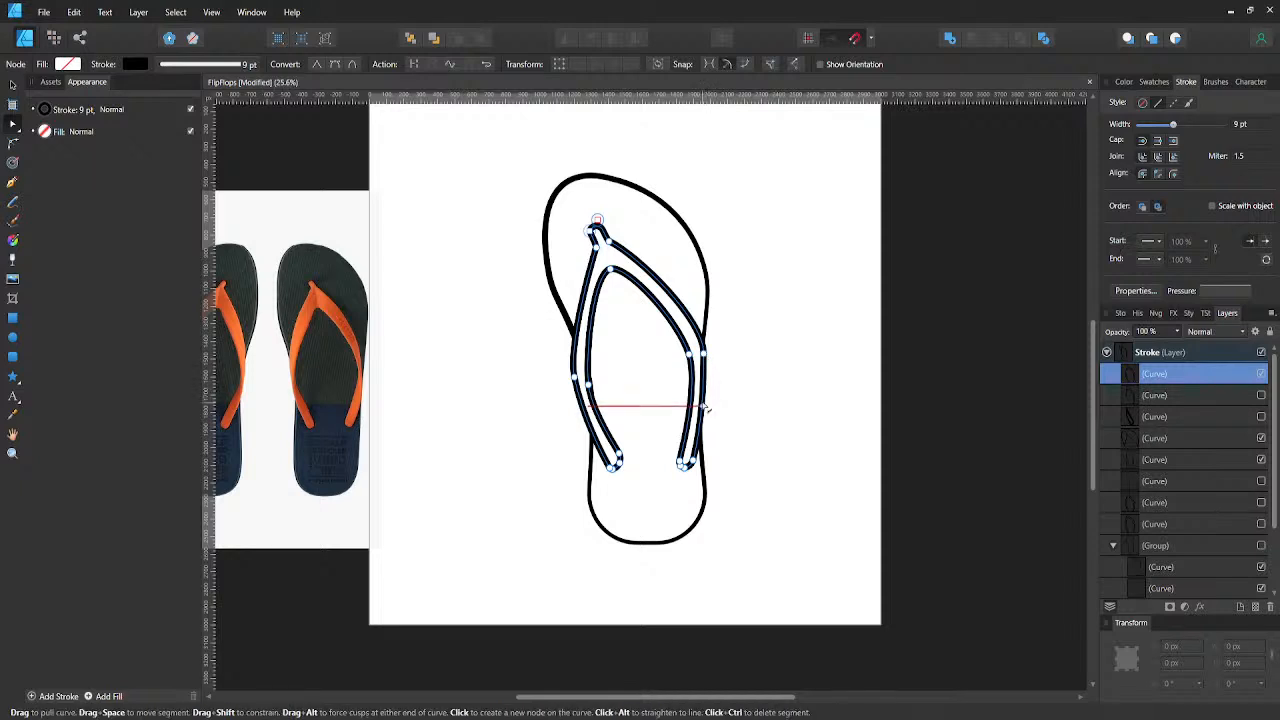
{"action": "left_click_drag", "start_coordinate": [704, 403], "coordinate": [705, 407]}
{"action": "left_click", "coordinate": [726, 399]}
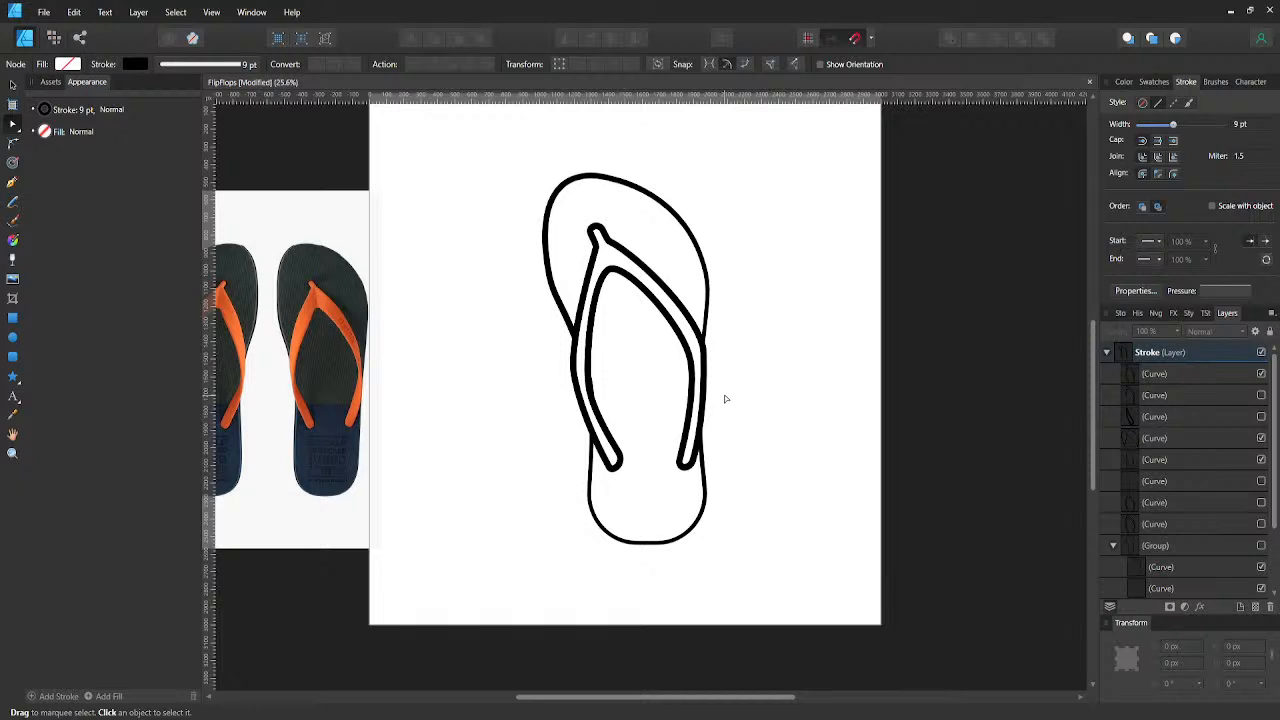
{"action": "left_click", "coordinate": [724, 398]}
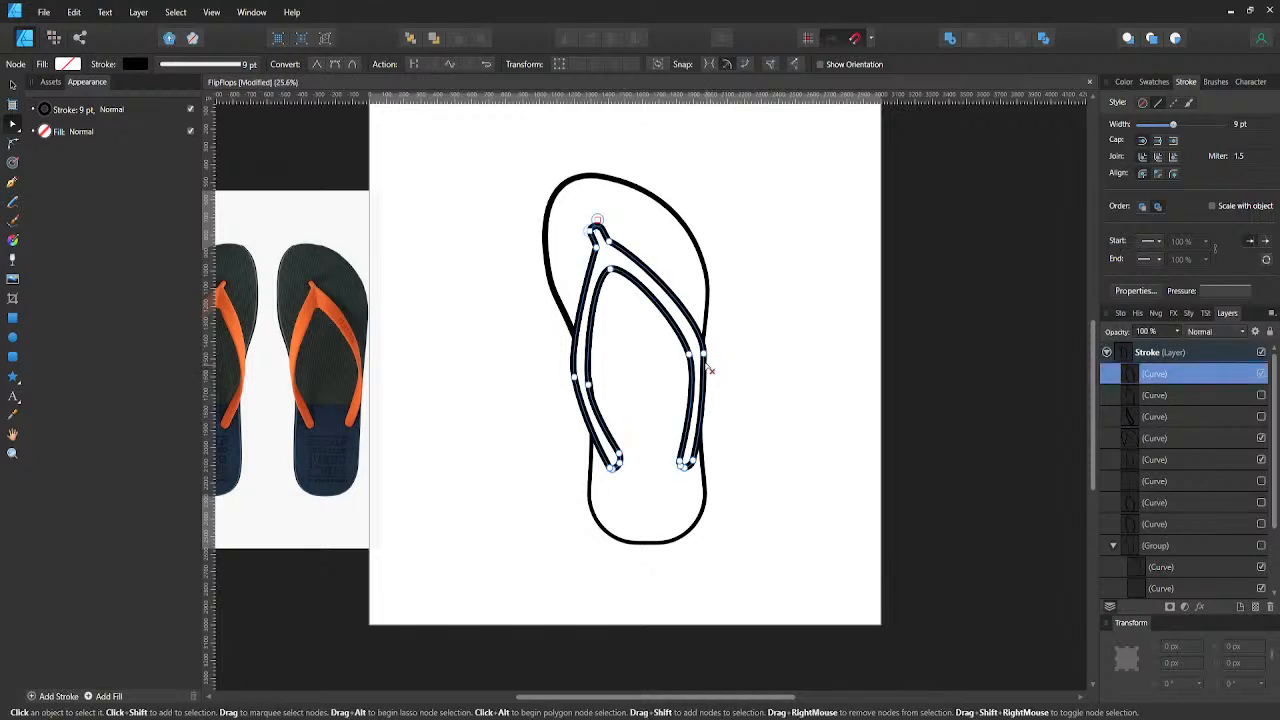
- Try shifting the widest node on the strap's outer right edge 10 px outward, and move it back
{"action": "left_click", "coordinate": [703, 353]}
{"action": "key", "text": "shift+Right"}
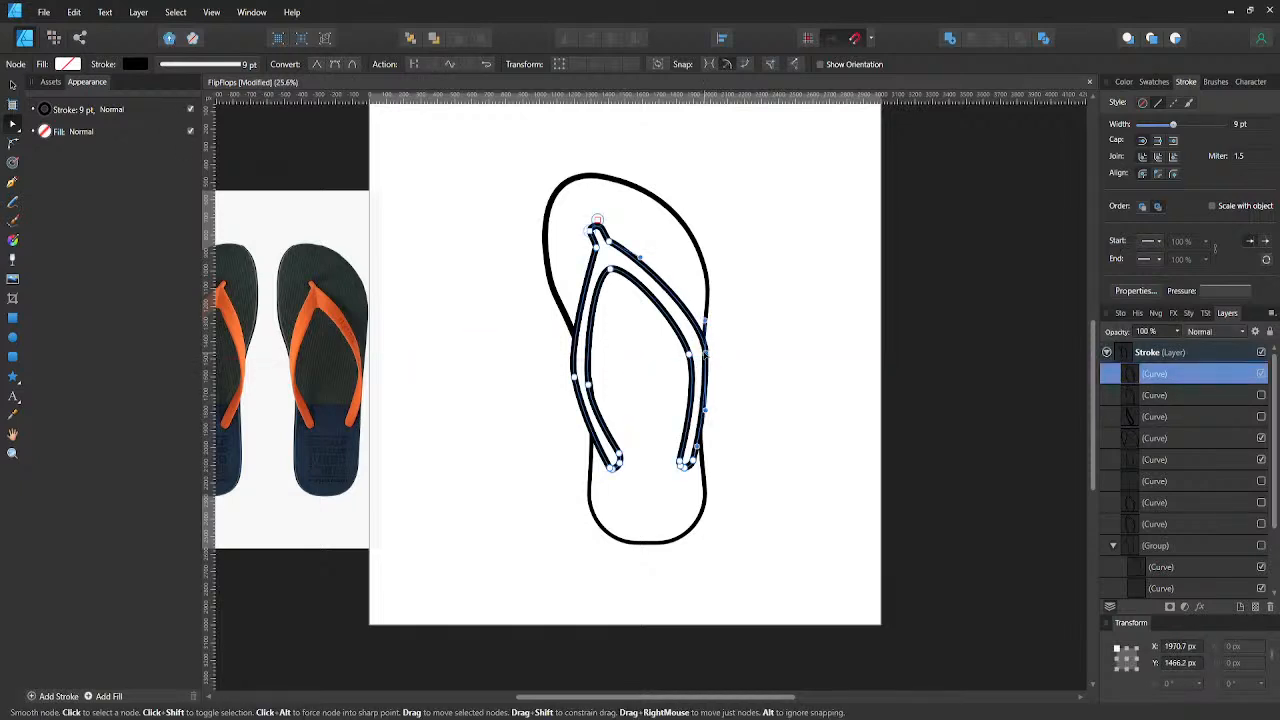
{"action": "key", "text": "shift+Left"}
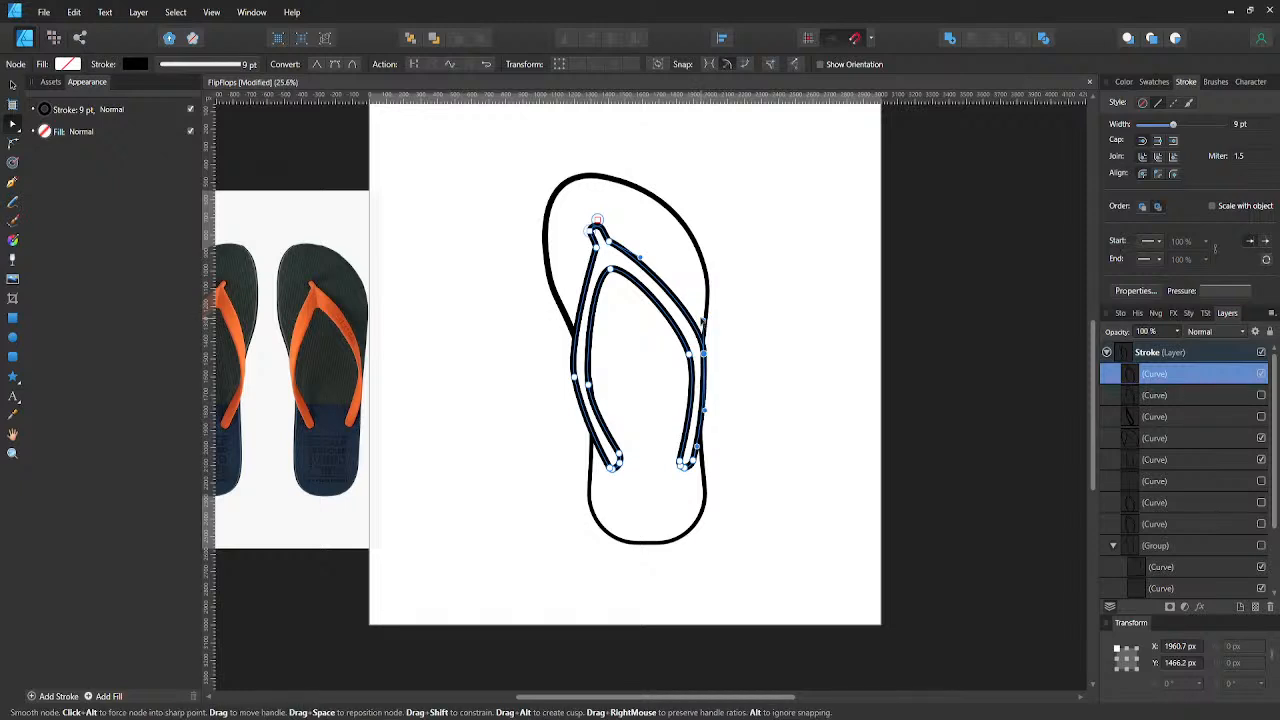
{"action": "left_click", "coordinate": [716, 343]}
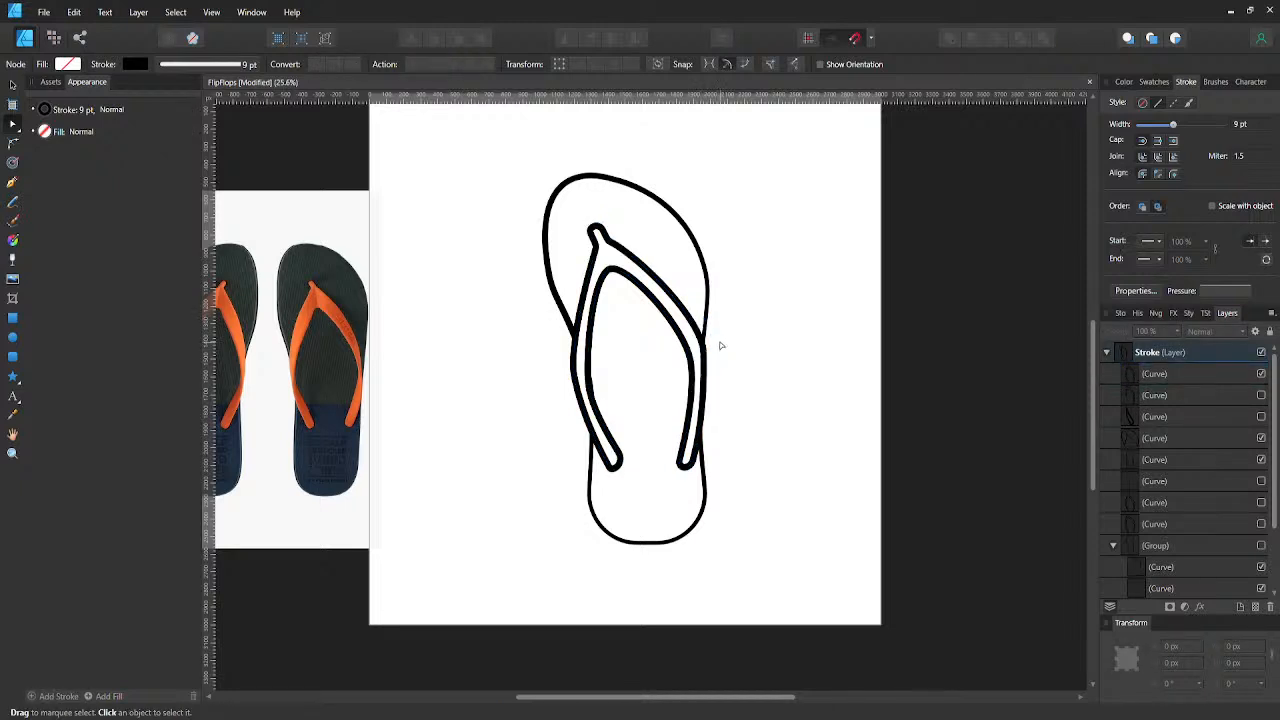
{"action": "key", "text": "v"}
{"action": "double_click", "coordinate": [706, 387]}
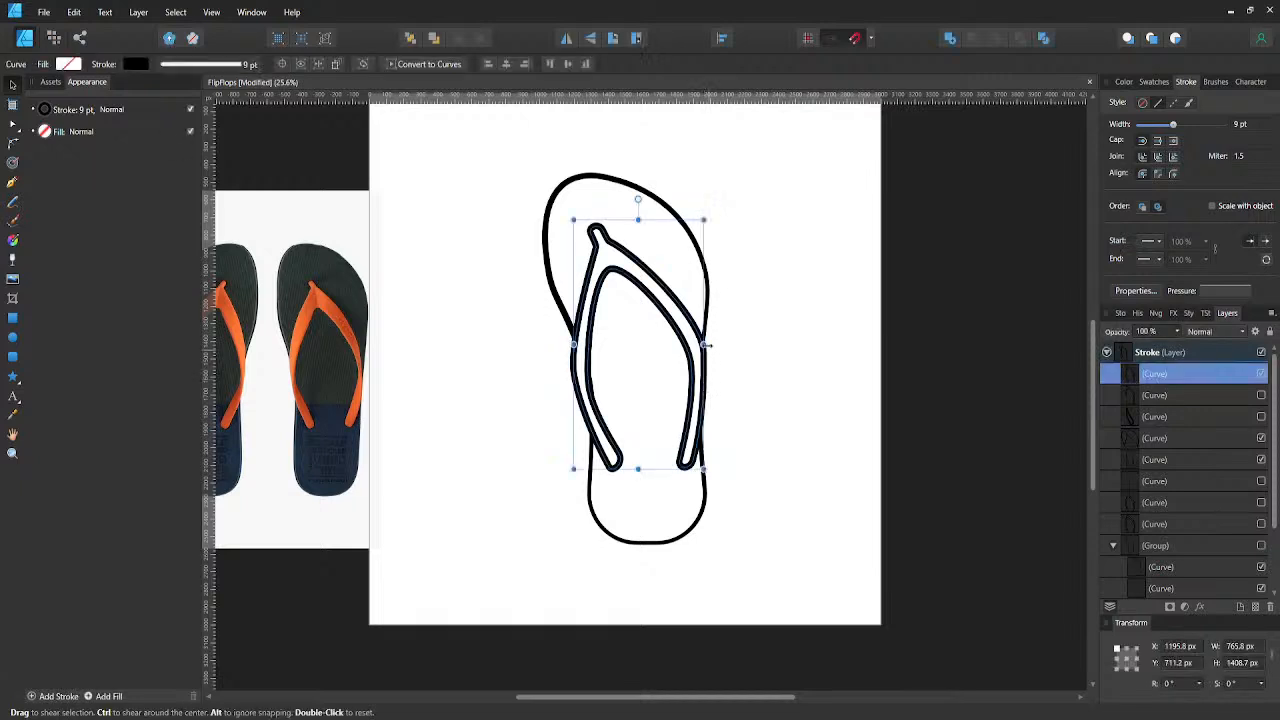
- Try moving the strap's outer right node 10 px up and adjusting its handles to bulge the edge outward
{"action": "left_click", "coordinate": [705, 354]}
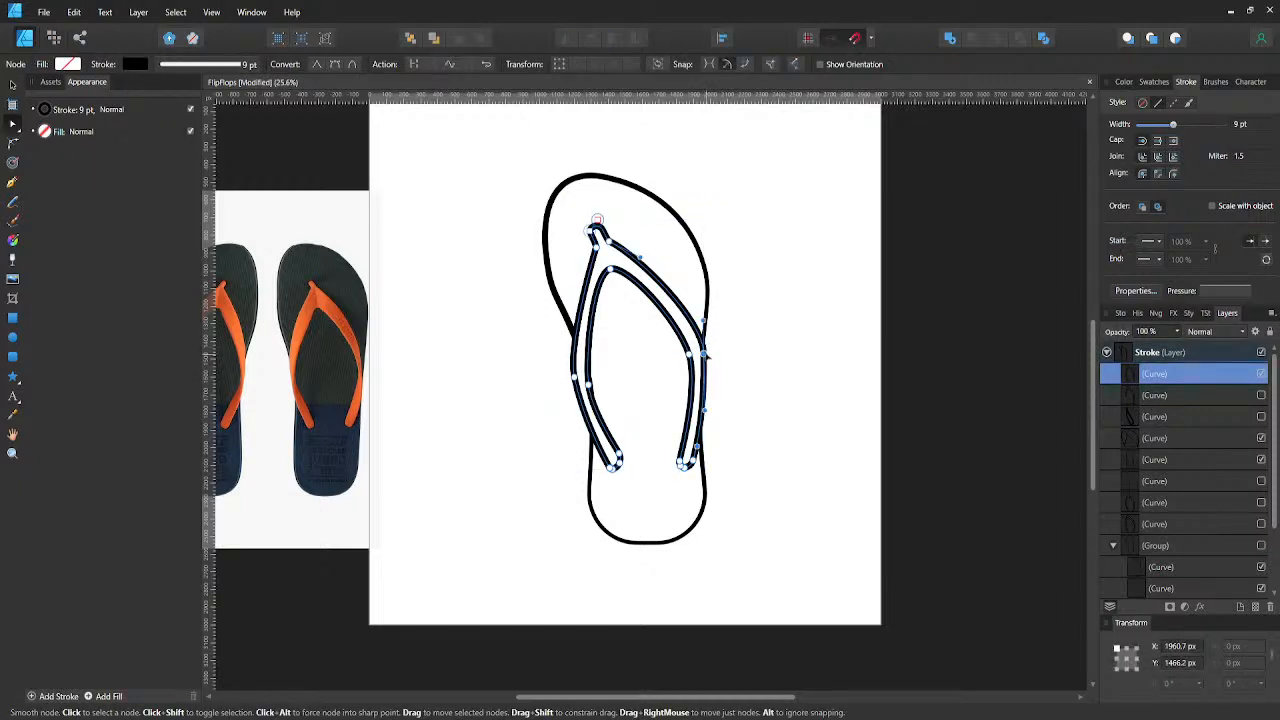
{"action": "key", "text": "shift+Up"}
{"action": "left_click_drag", "start_coordinate": [701, 322], "coordinate": [700, 321]}
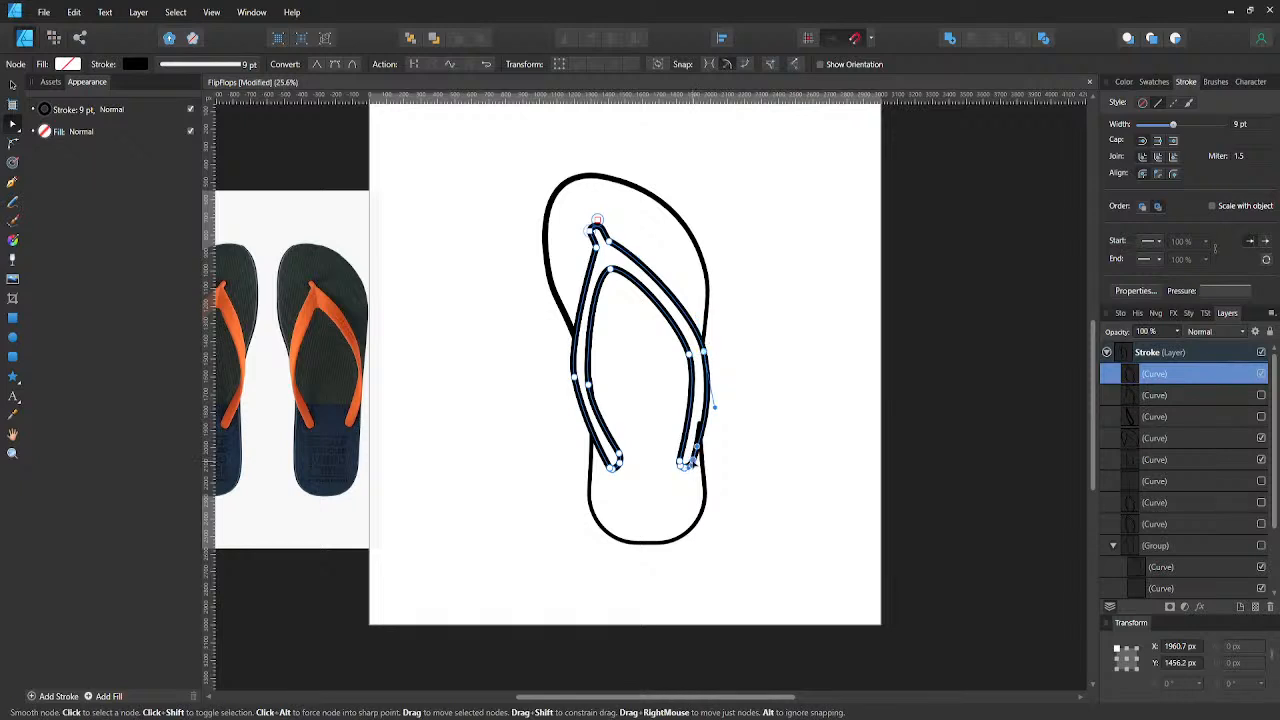
{"action": "left_click", "coordinate": [693, 461]}
{"action": "left_click", "coordinate": [716, 449]}
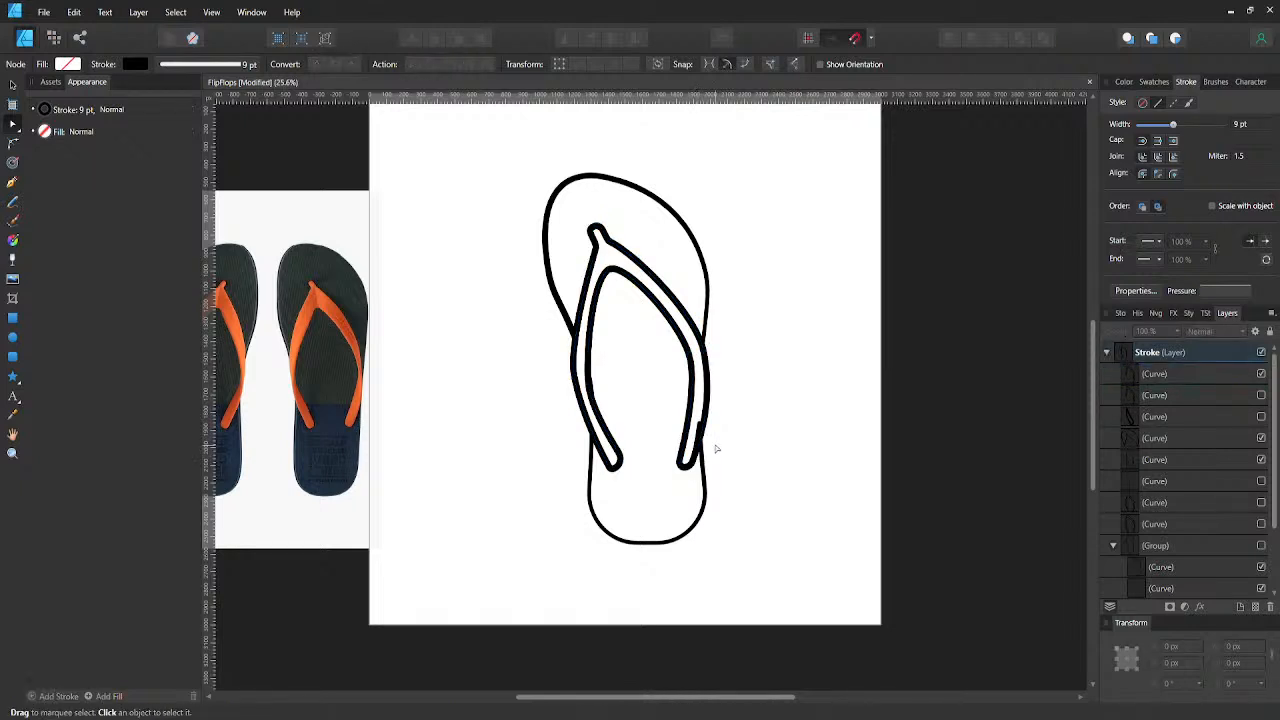
{"action": "left_click", "coordinate": [721, 457]}
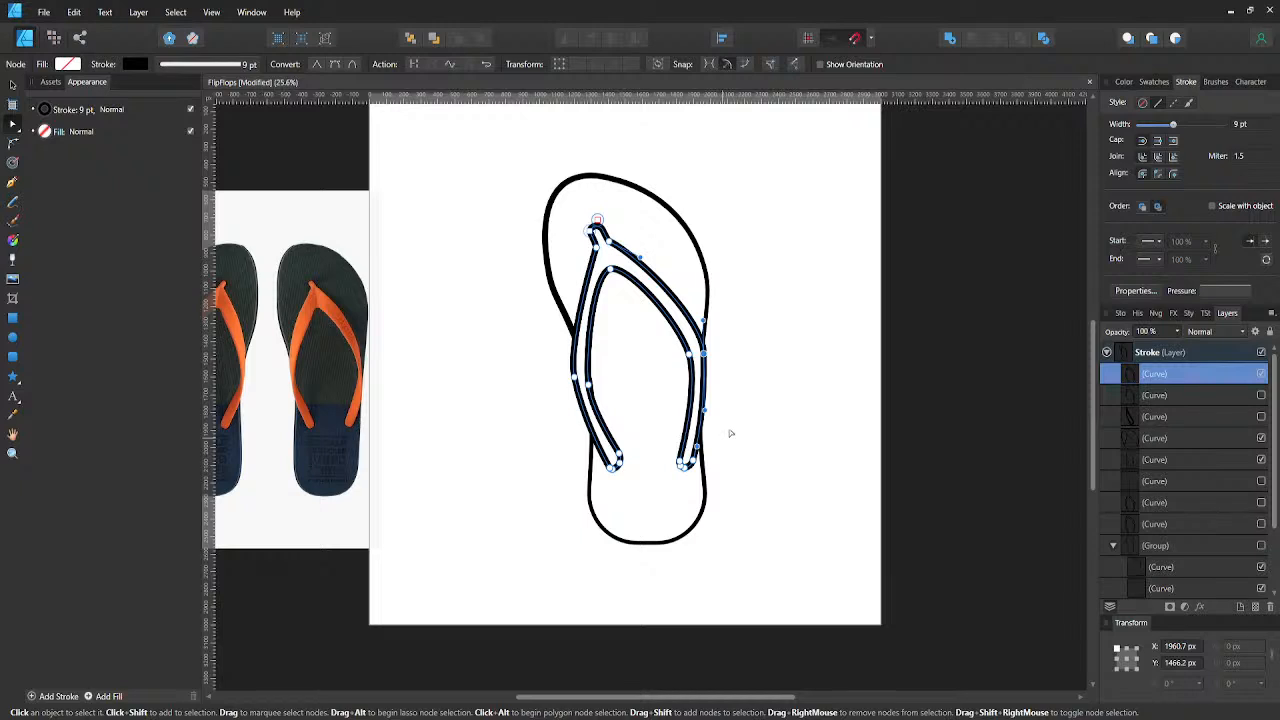
- Save the document, and delete the two hidden divided strap pieces below the full strap curve
{"action": "left_click", "coordinate": [733, 430]}
{"action": "key", "text": "ctrl+s"}
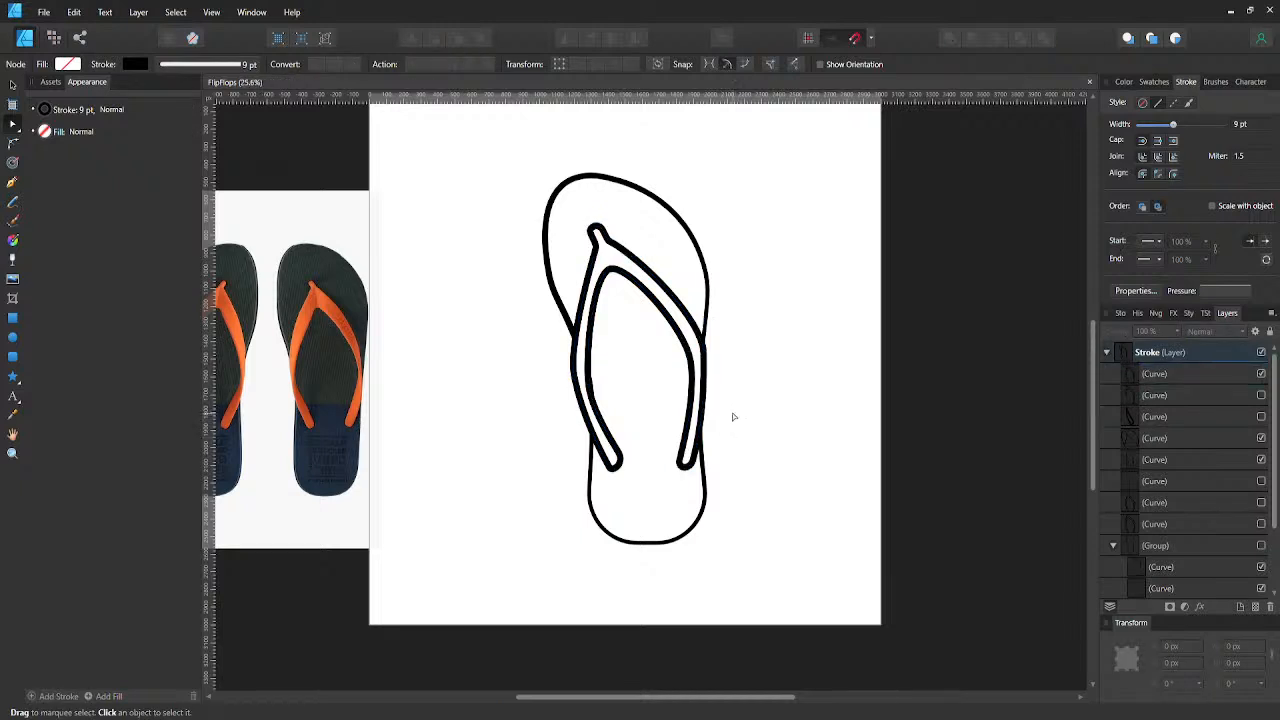
{"action": "left_click", "coordinate": [1190, 393]}
{"action": "left_click", "coordinate": [1177, 416], "text": "shift"}
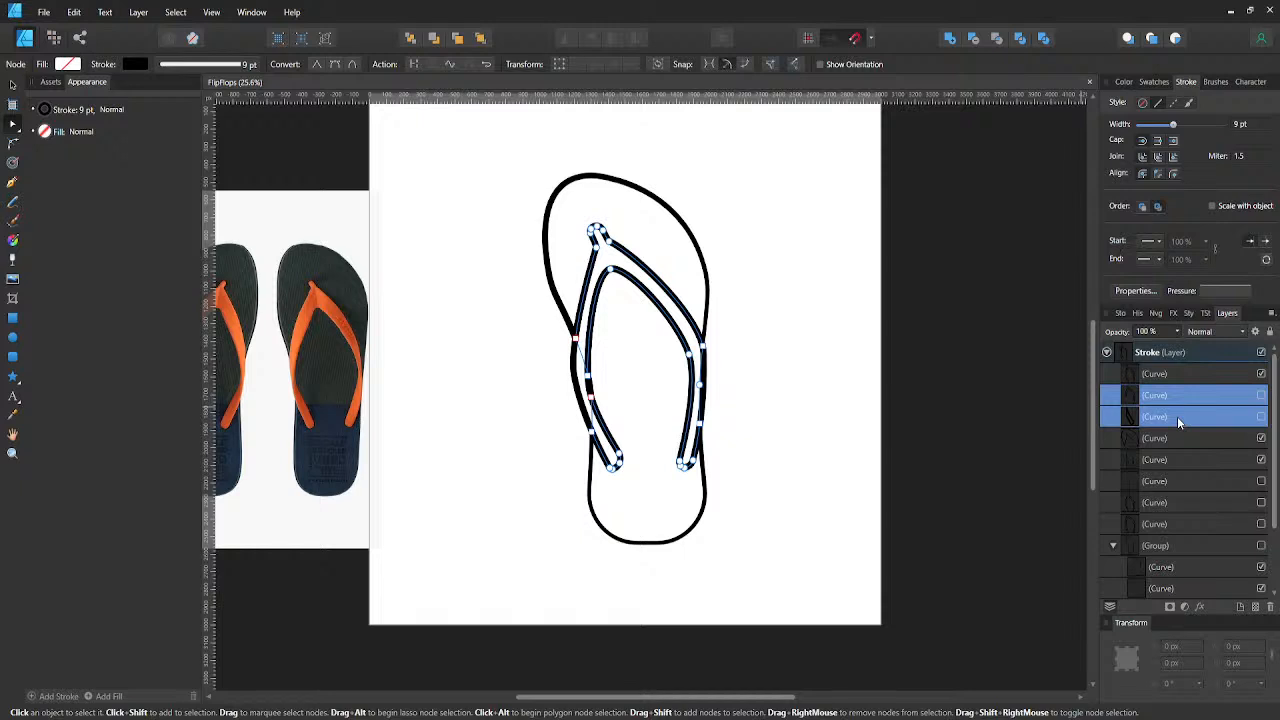
{"action": "key", "text": "Delete"}
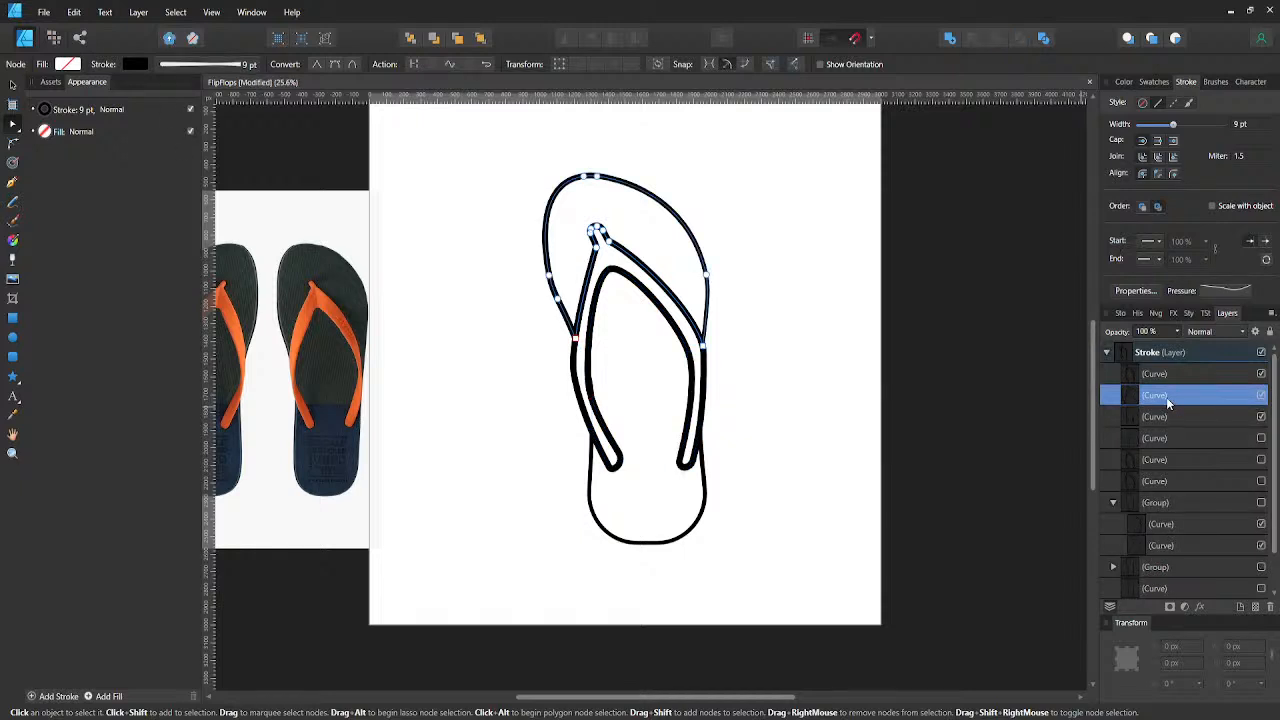
{"action": "left_click", "coordinate": [1029, 402]}
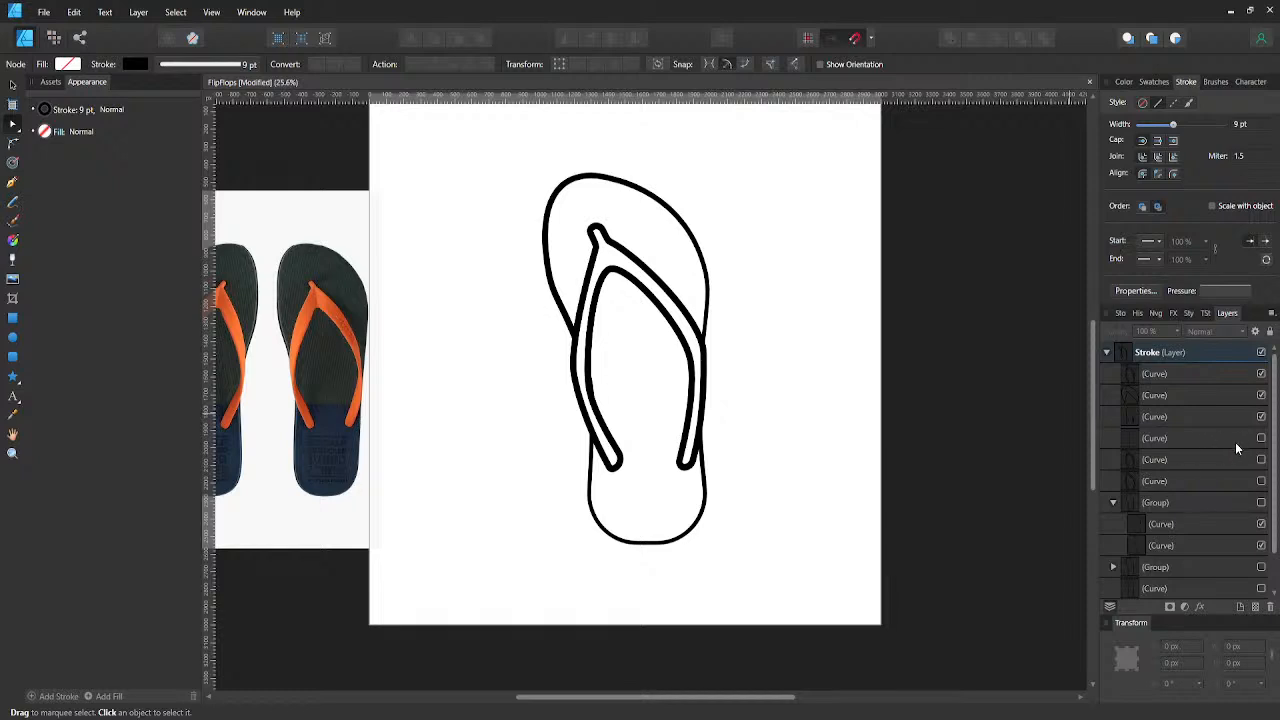
- Make the curve for the sole's left side edge visible, duplicate it, and keep the lower copy hidden
{"action": "left_click", "coordinate": [1260, 439]}
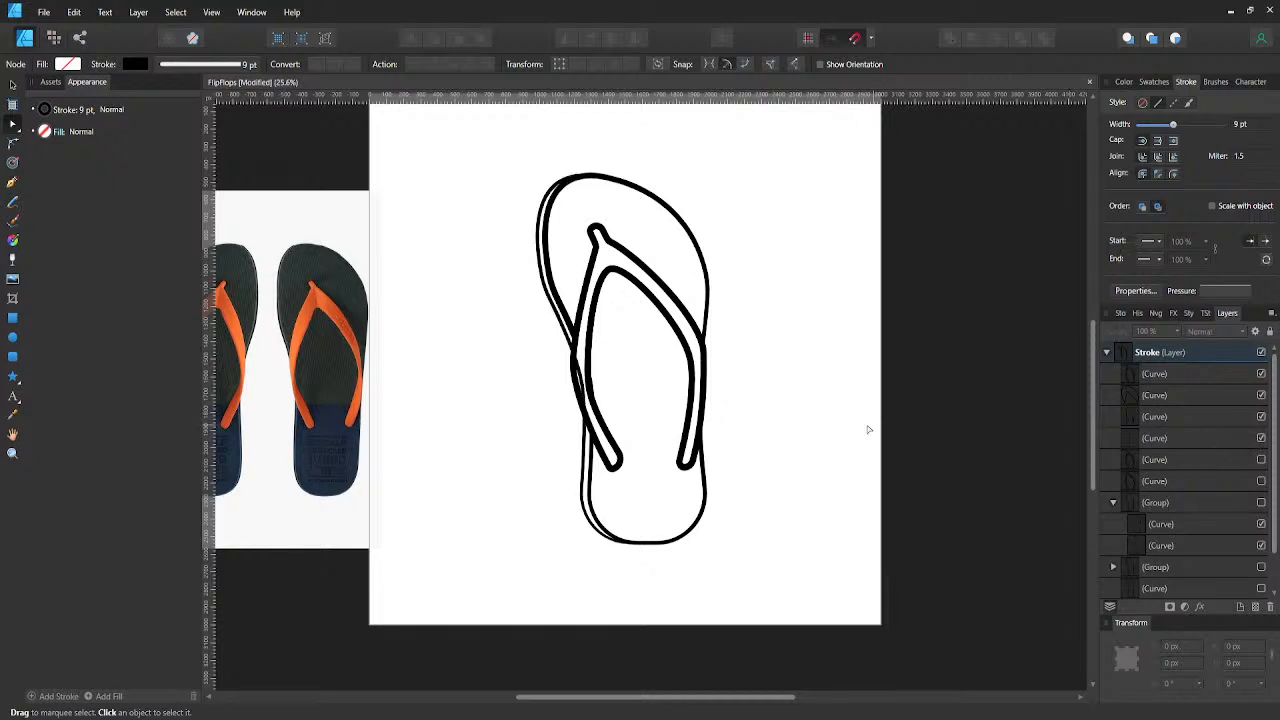
{"action": "left_click", "coordinate": [1260, 439]}
{"action": "left_click", "coordinate": [1260, 439]}
{"action": "left_click", "coordinate": [1151, 441]}
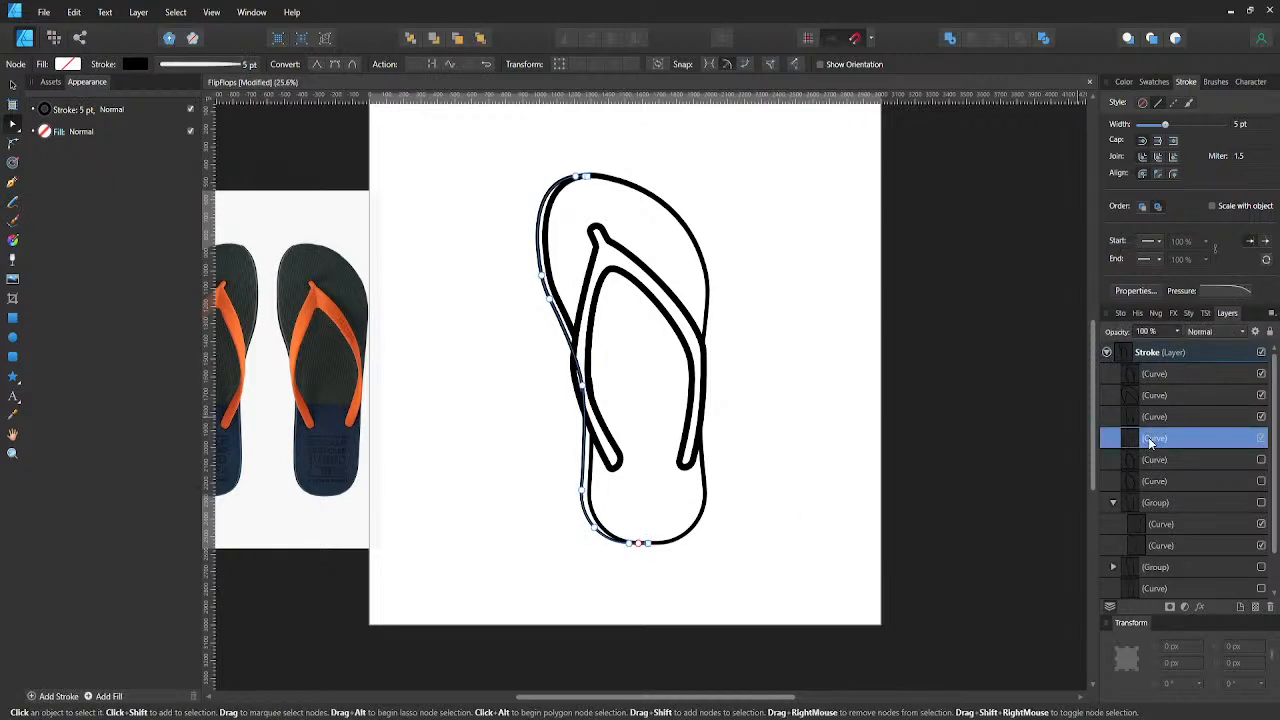
{"action": "key", "text": "ctrl+j"}
{"action": "left_click", "coordinate": [1261, 460]}
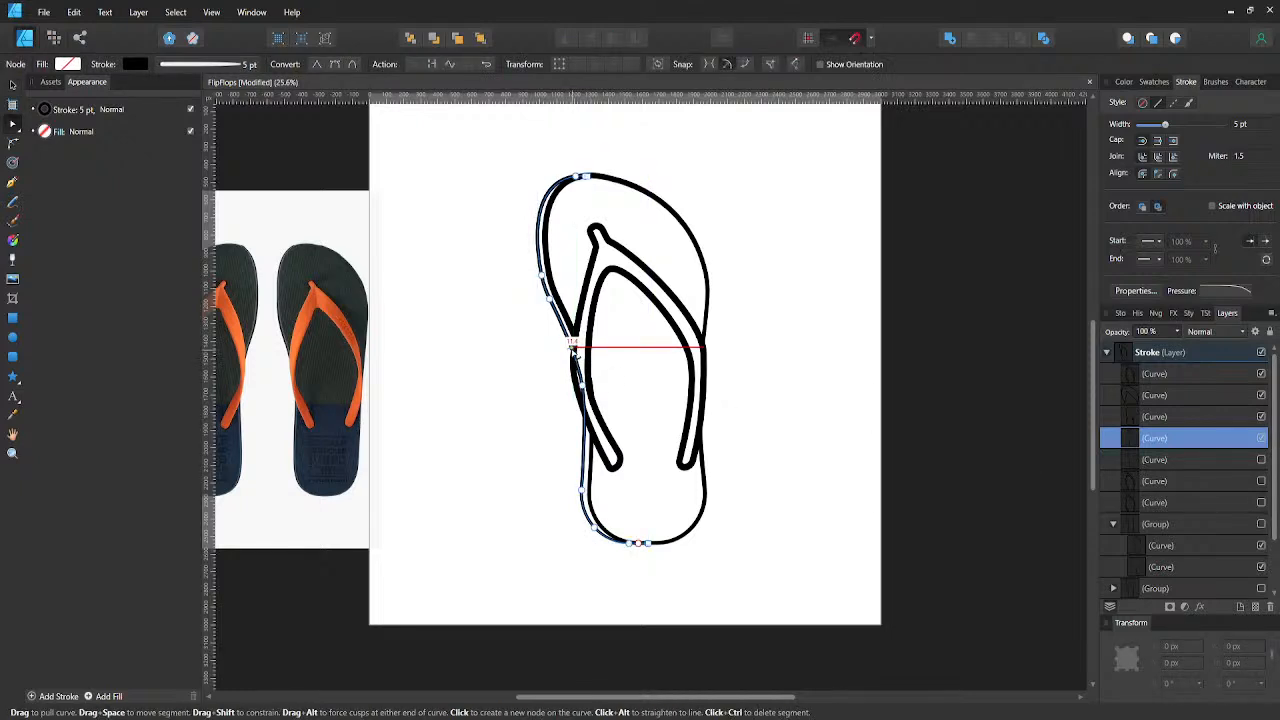
- Split the left side-edge curve at nodes where it crosses the strap's left arm, and delete the section across the strap
{"action": "scroll", "coordinate": [570, 345], "scroll_direction": "up", "scroll_amount": 4}
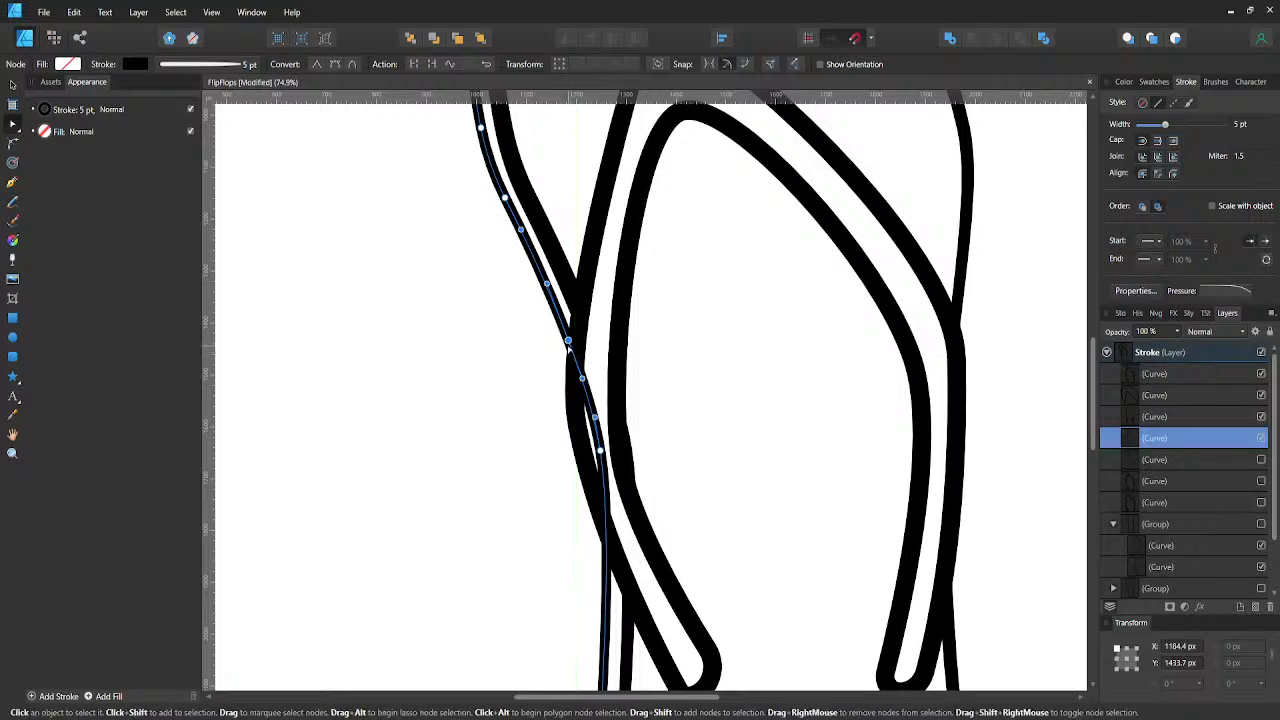
{"action": "key", "text": "ctrl+z"}
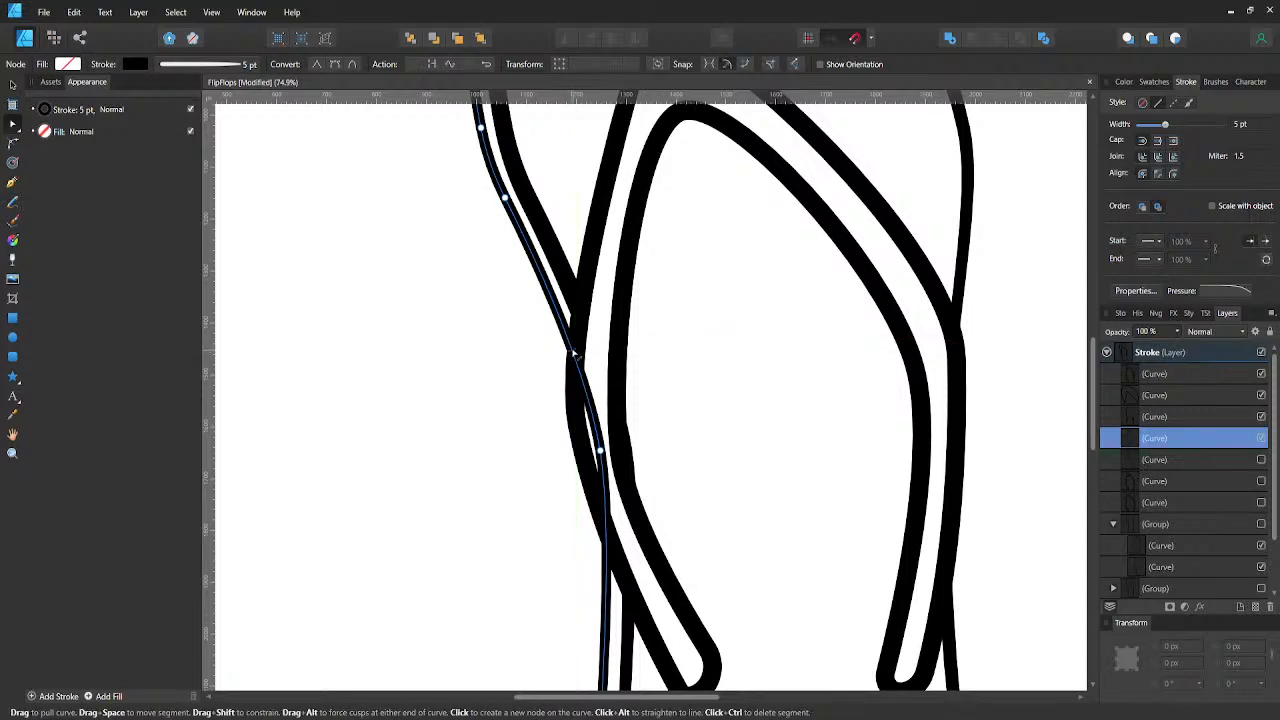
{"action": "left_click", "coordinate": [573, 352]}
{"action": "scroll", "coordinate": [573, 353], "scroll_direction": "down", "scroll_amount": 1}
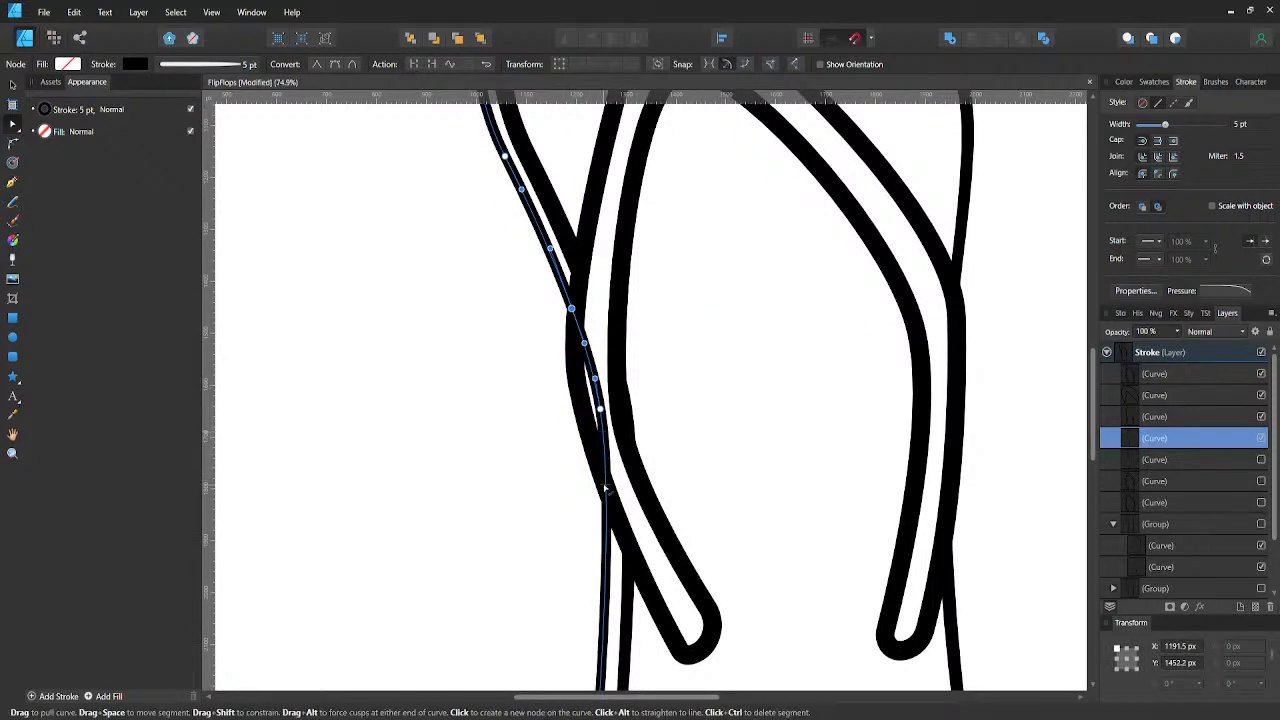
{"action": "left_click", "coordinate": [604, 455]}
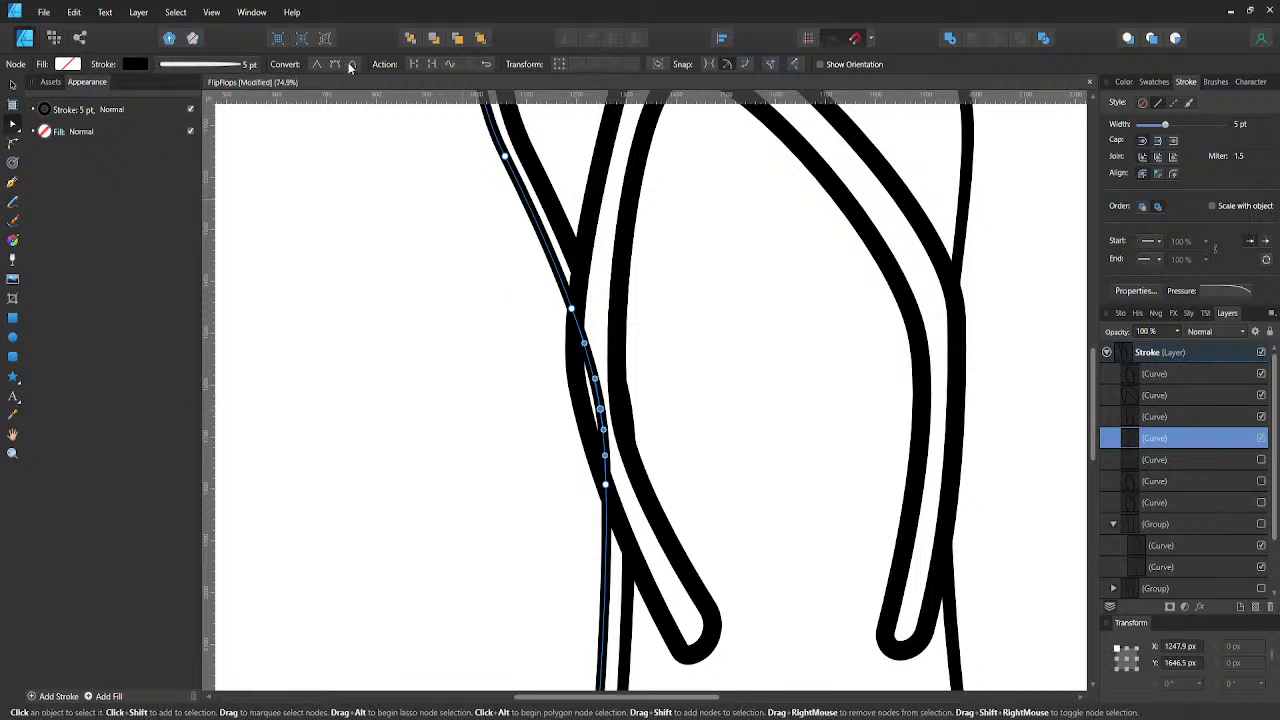
{"action": "left_click", "coordinate": [420, 64]}
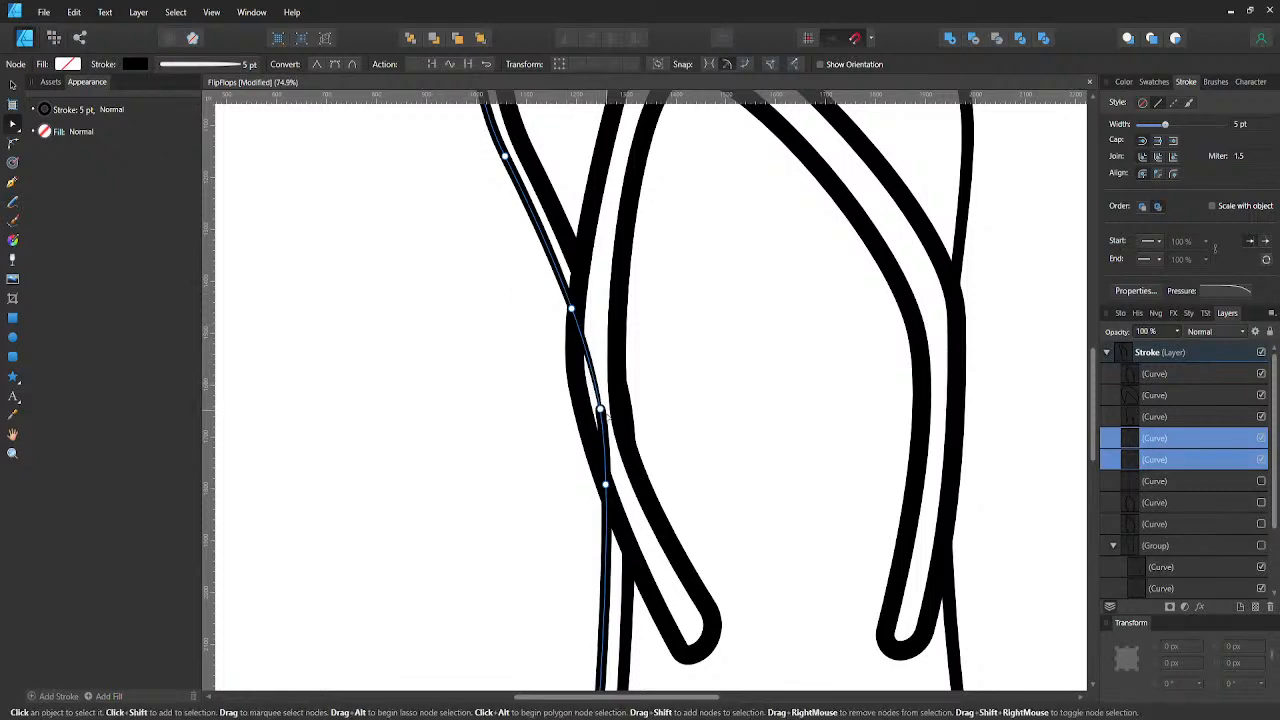
{"action": "key", "text": "Delete"}
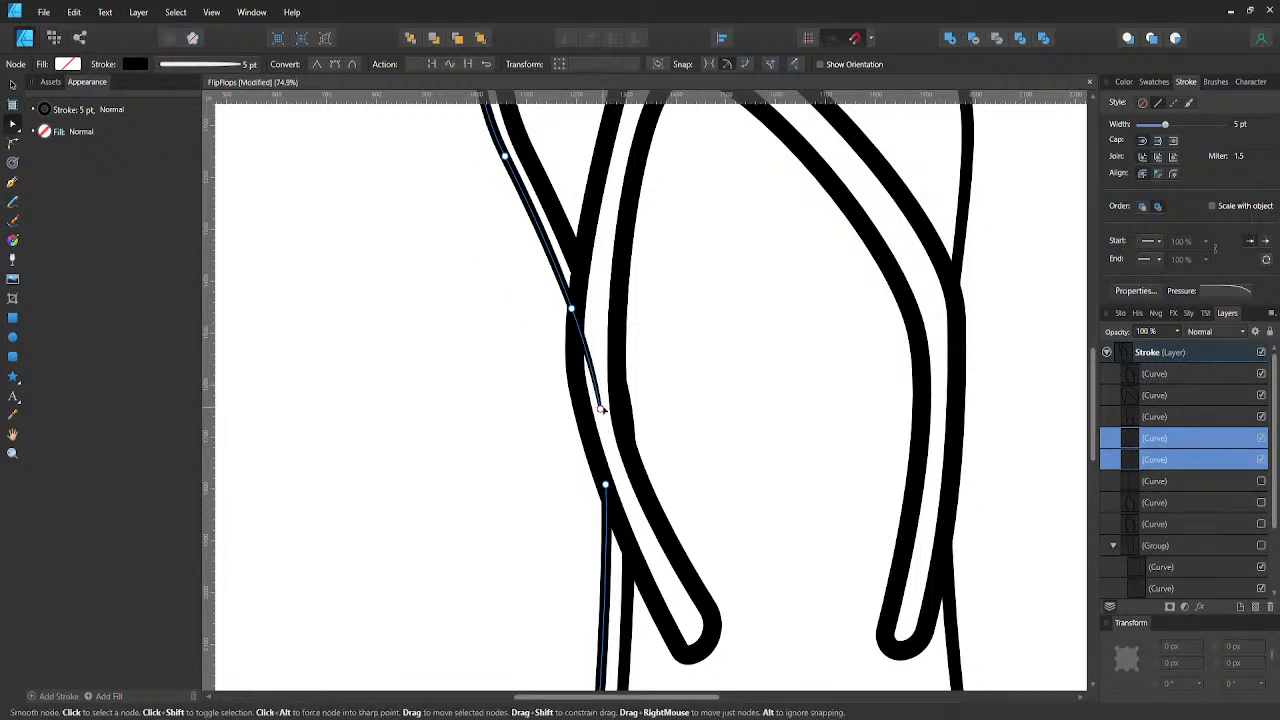
{"action": "scroll", "coordinate": [560, 350], "scroll_direction": "down", "scroll_amount": 5}
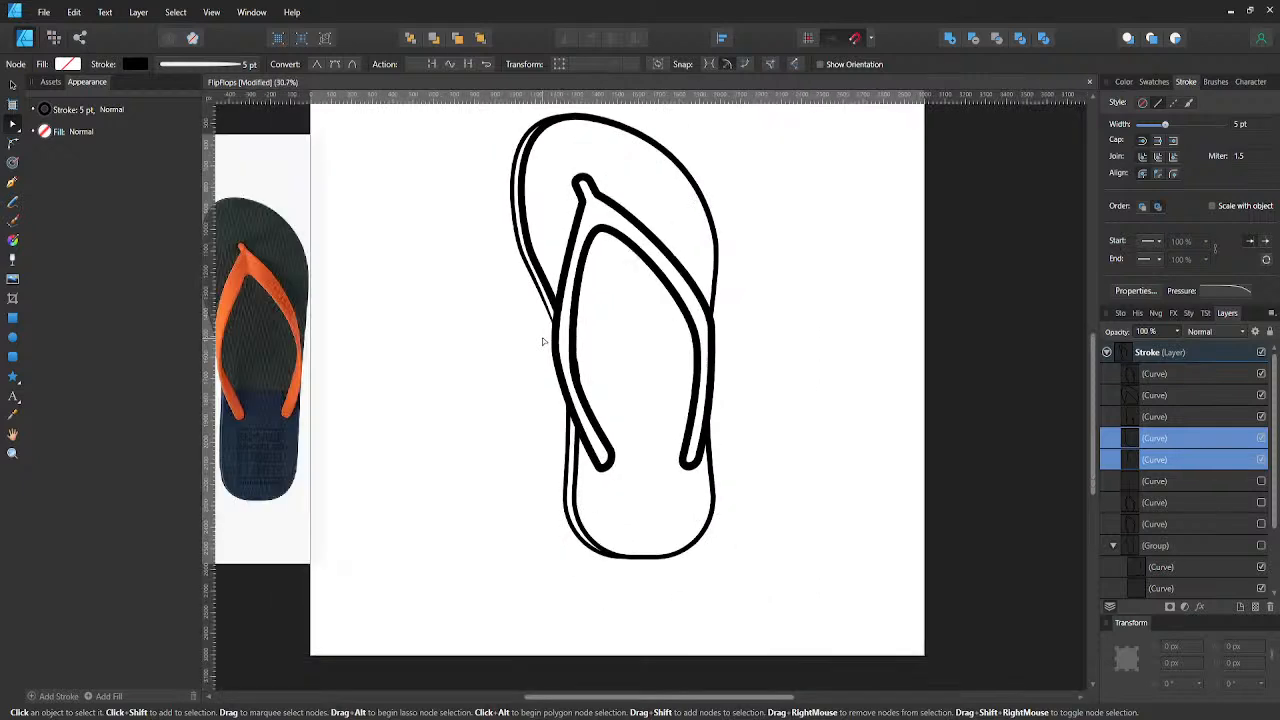
{"action": "key", "text": "v"}
{"action": "left_click", "coordinate": [513, 362]}
- Reset the stroke pressure profile of the upper segment of the sole's left side edge to a uniform width
{"action": "scroll", "coordinate": [518, 372], "scroll_direction": "up", "scroll_amount": 2}
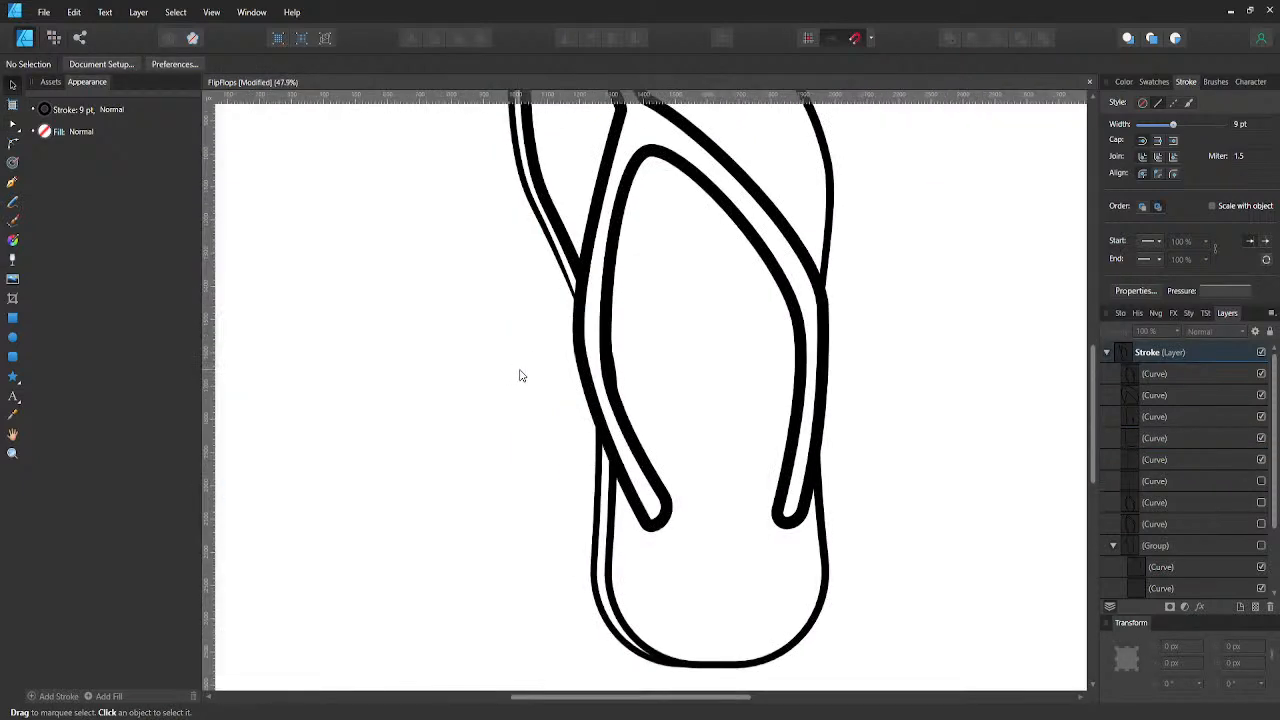
{"action": "scroll", "coordinate": [520, 375], "scroll_direction": "down", "scroll_amount": 2}
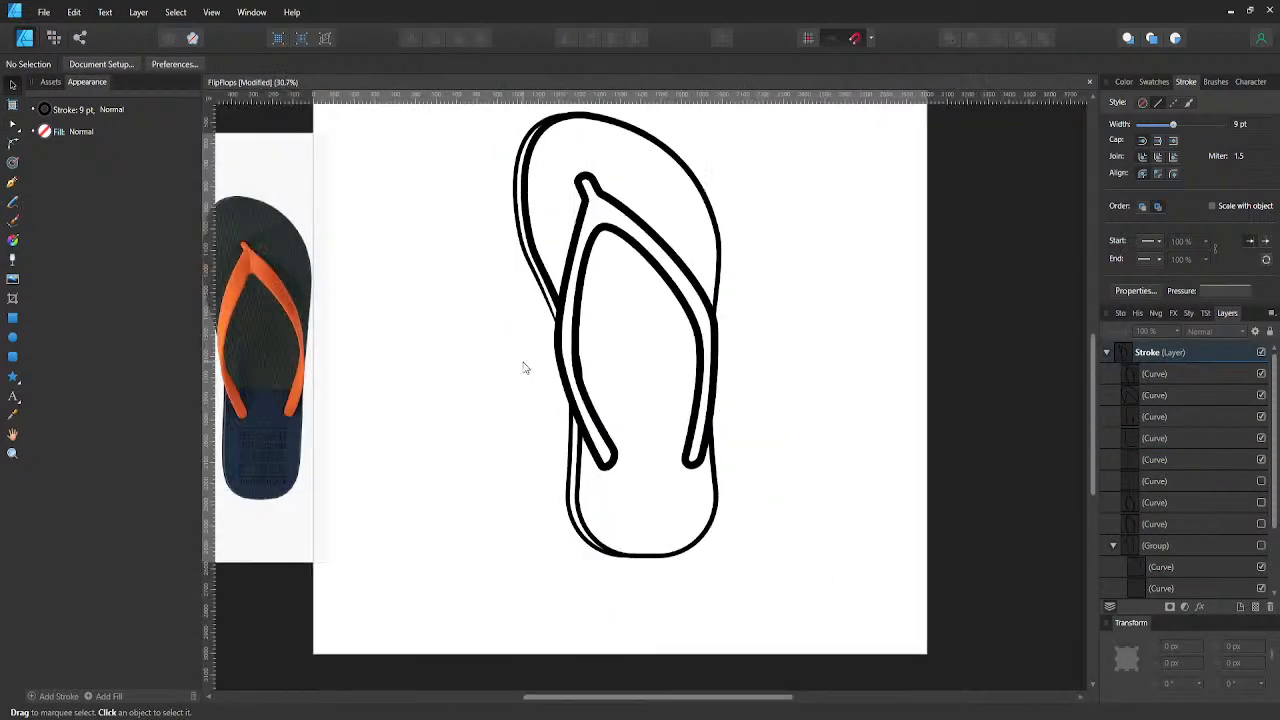
{"action": "left_click", "coordinate": [546, 305]}
{"action": "left_click", "coordinate": [1225, 291]}
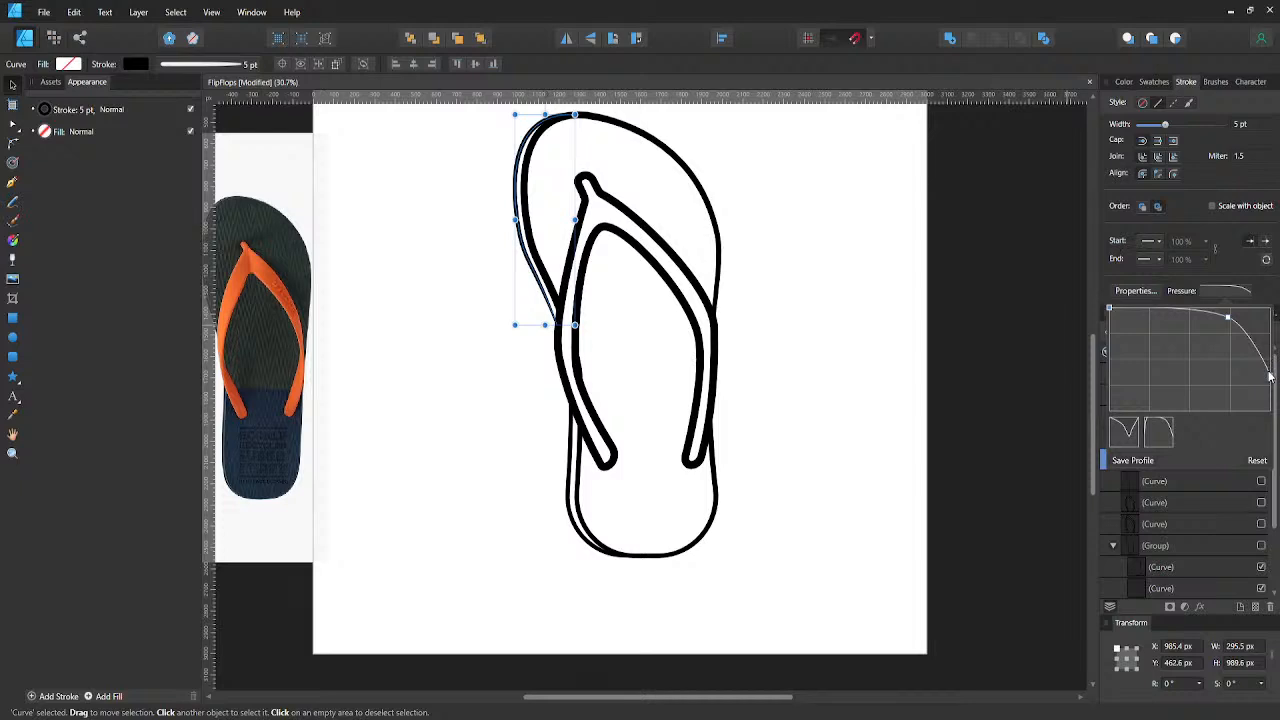
{"action": "left_click_drag", "start_coordinate": [1270, 376], "coordinate": [1270, 318]}
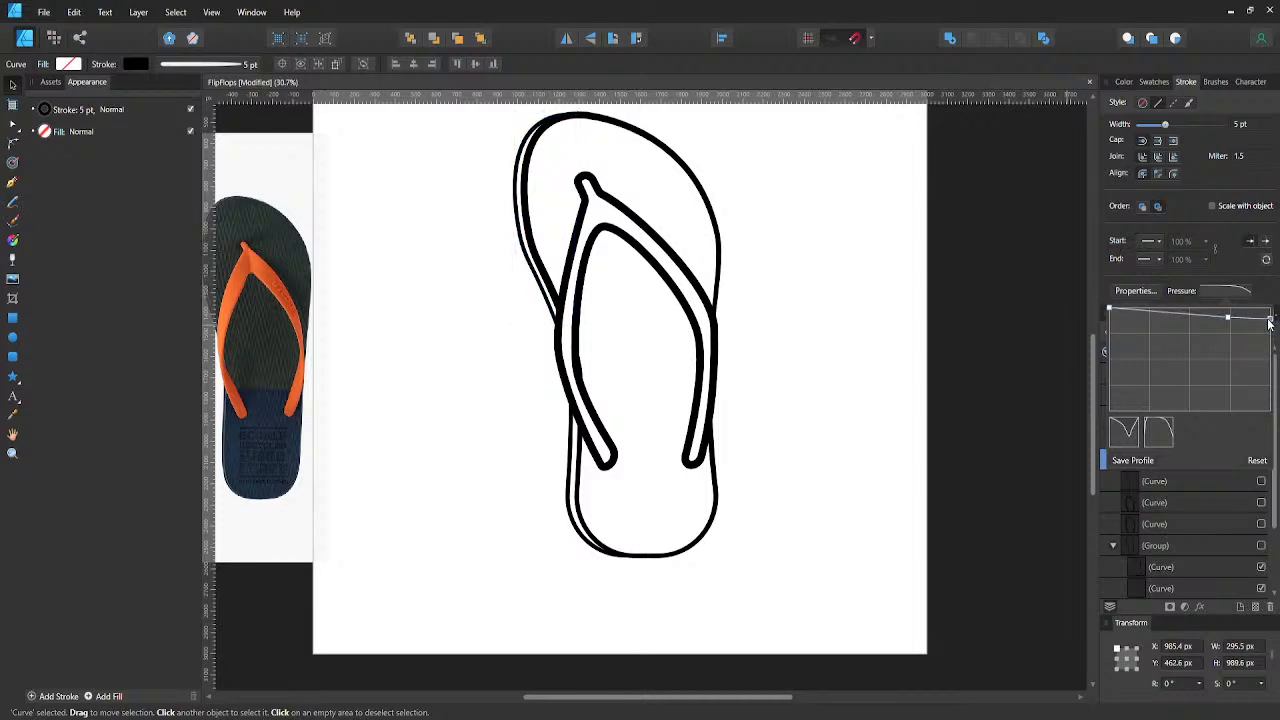
{"action": "left_click", "coordinate": [1257, 461]}
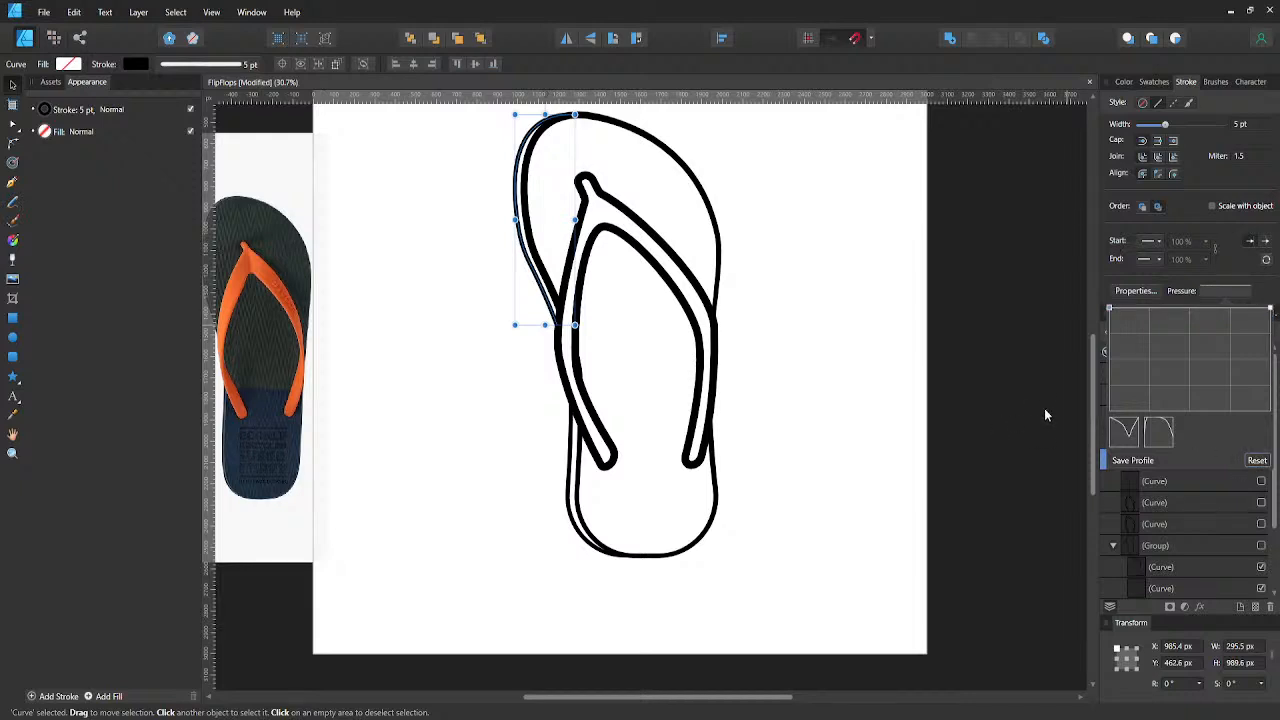
{"action": "left_click", "coordinate": [877, 371]}
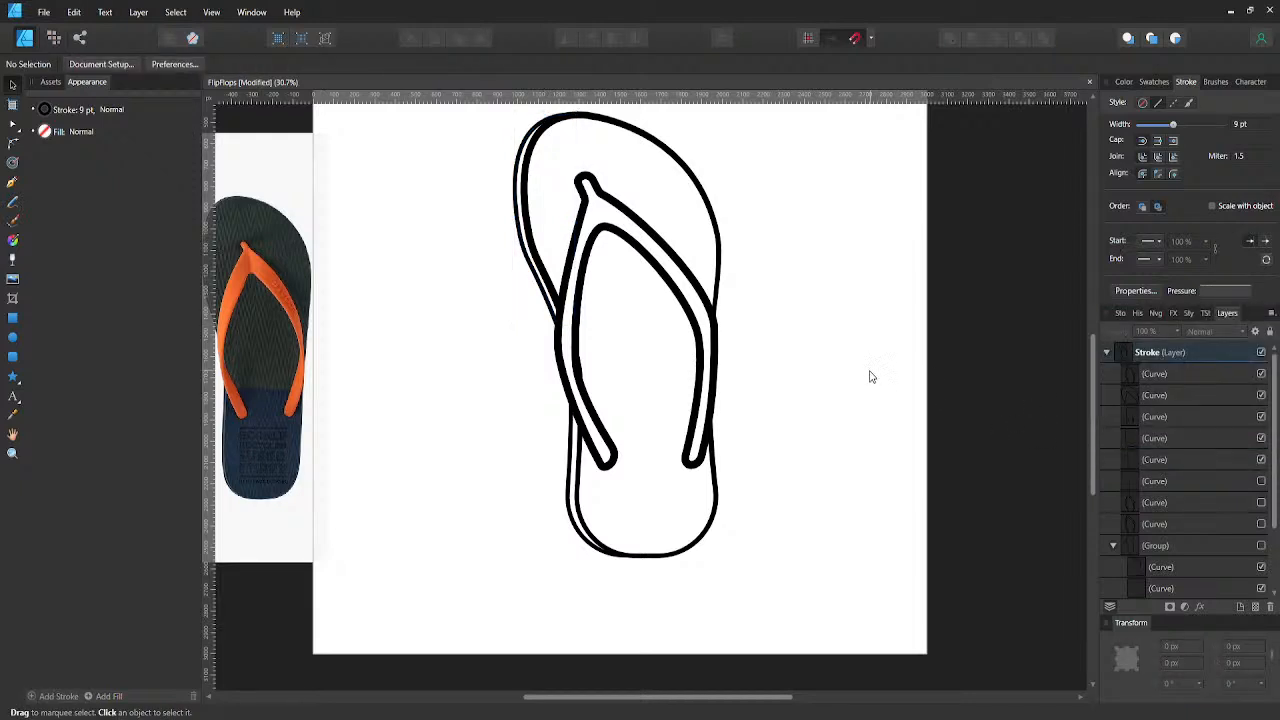
- Collapse the Stroke layer's contents and select the whole layer
{"action": "scroll", "coordinate": [831, 360], "scroll_direction": "down", "scroll_amount": 2}
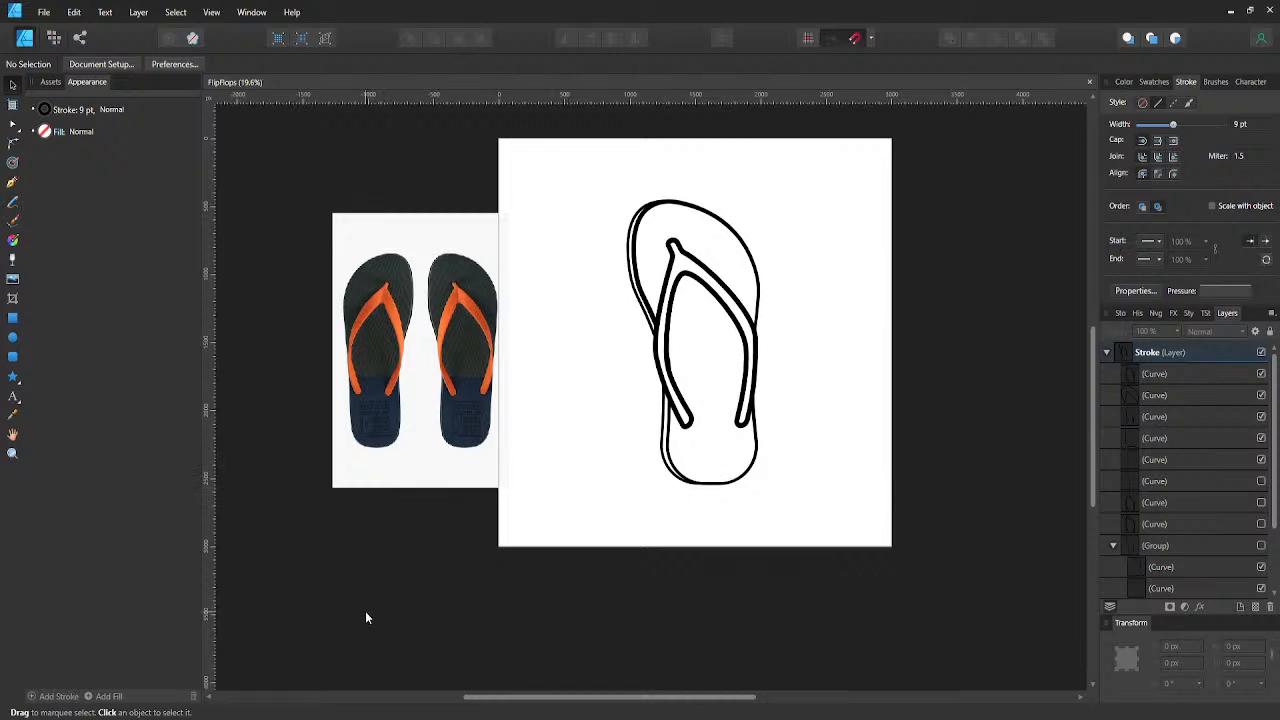
{"action": "left_click", "coordinate": [508, 399]}
{"action": "left_click", "coordinate": [573, 388]}
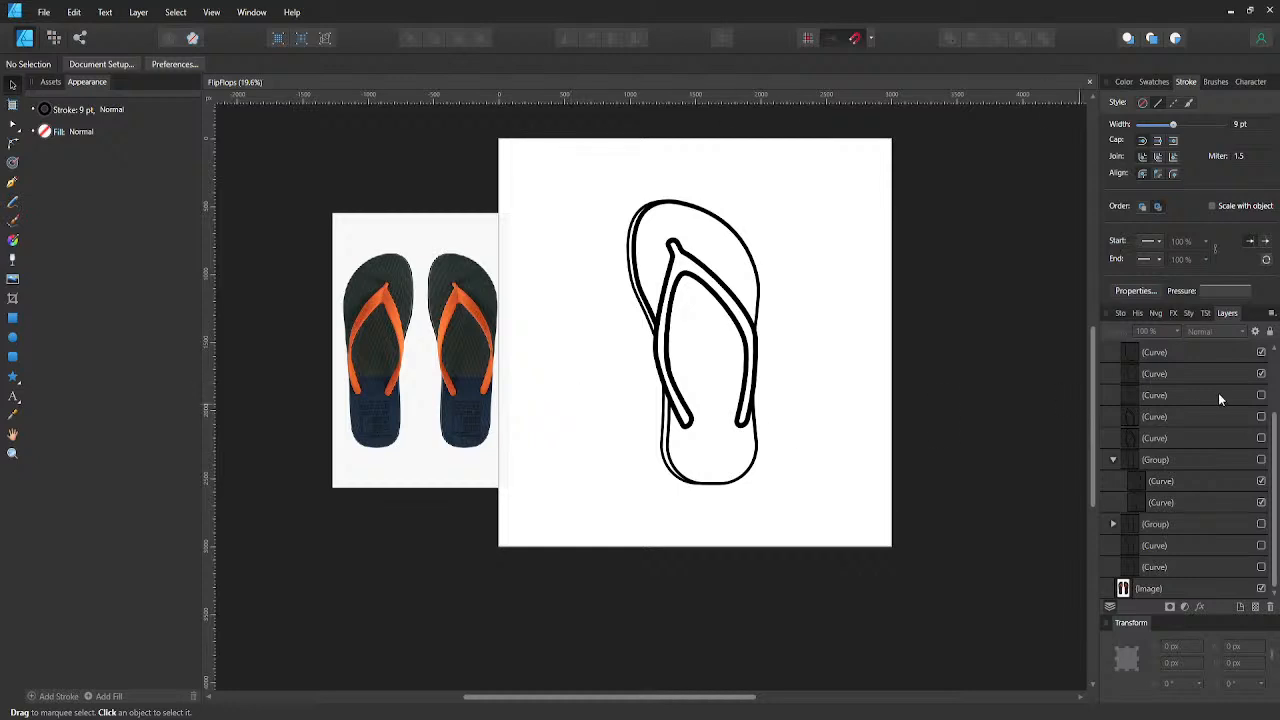
{"action": "scroll", "coordinate": [1220, 395], "scroll_direction": "up", "scroll_amount": 2}
{"action": "left_click", "coordinate": [1107, 353]}
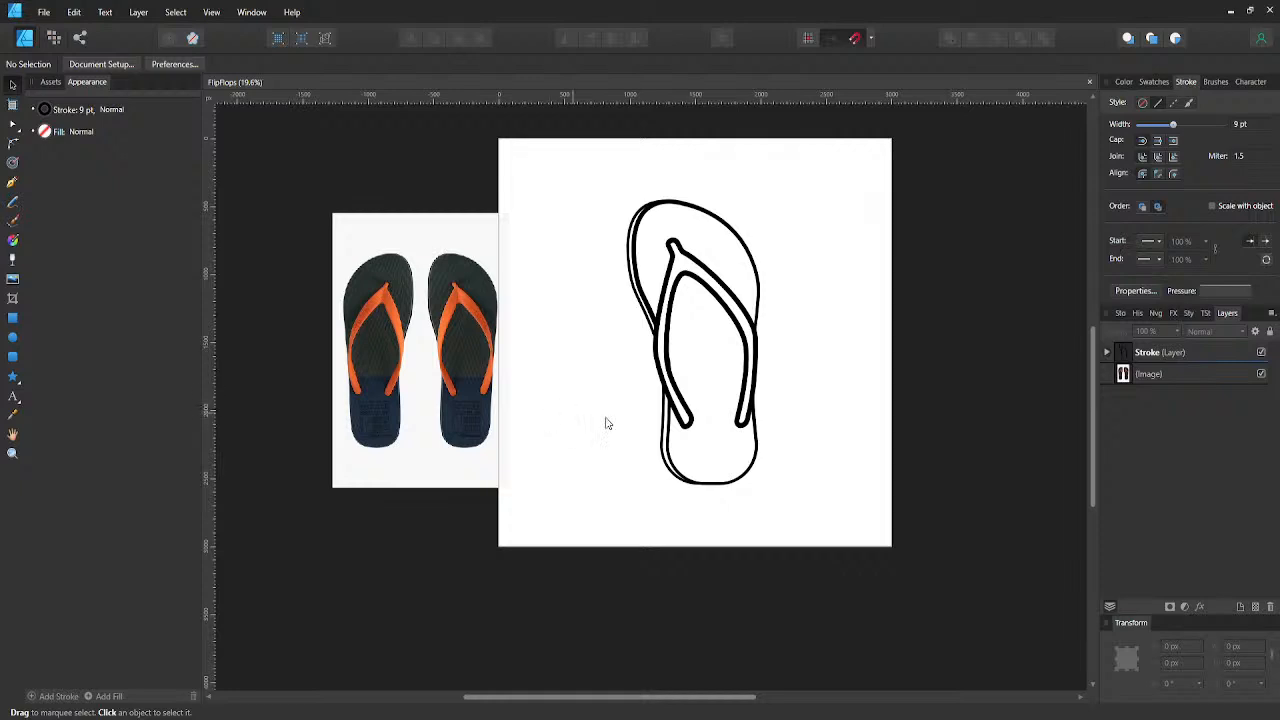
{"action": "left_click", "coordinate": [1118, 352]}
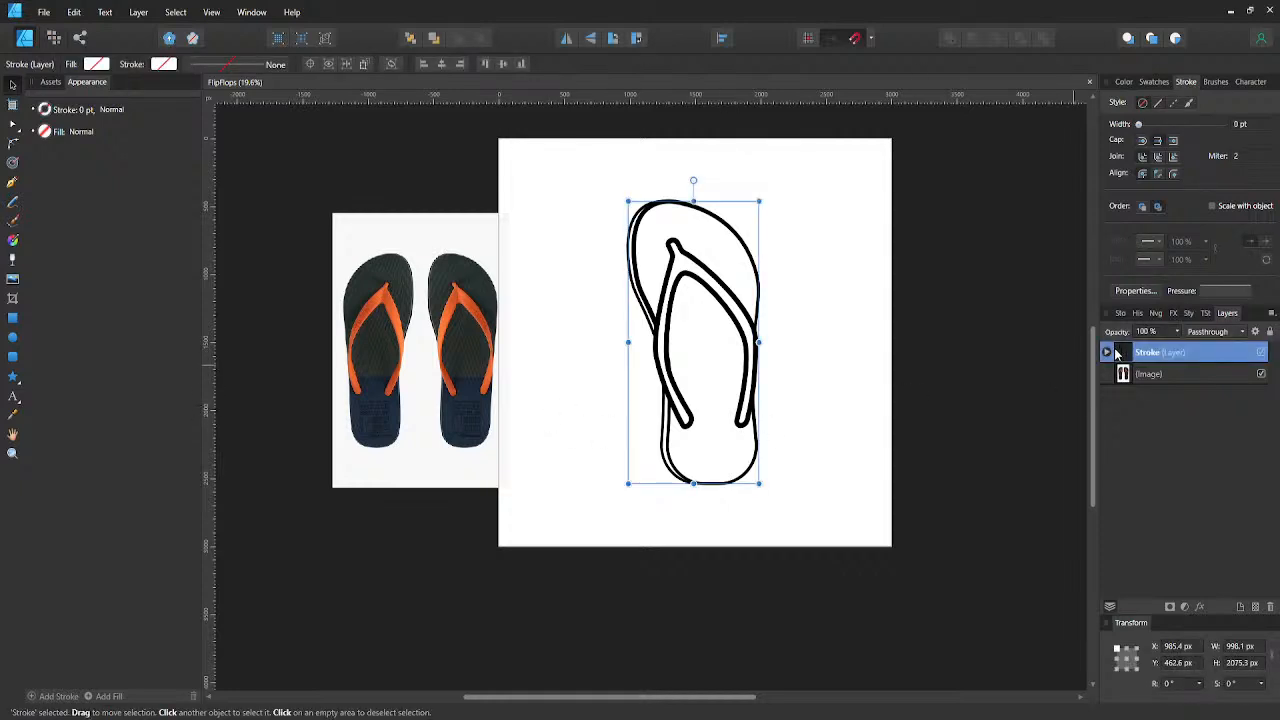
- Duplicate the flip-flop's Stroke layer, mirror the copy horizontally beside the original, and move the pair onto the middle of the artboard
{"action": "key", "text": "ctrl+j"}
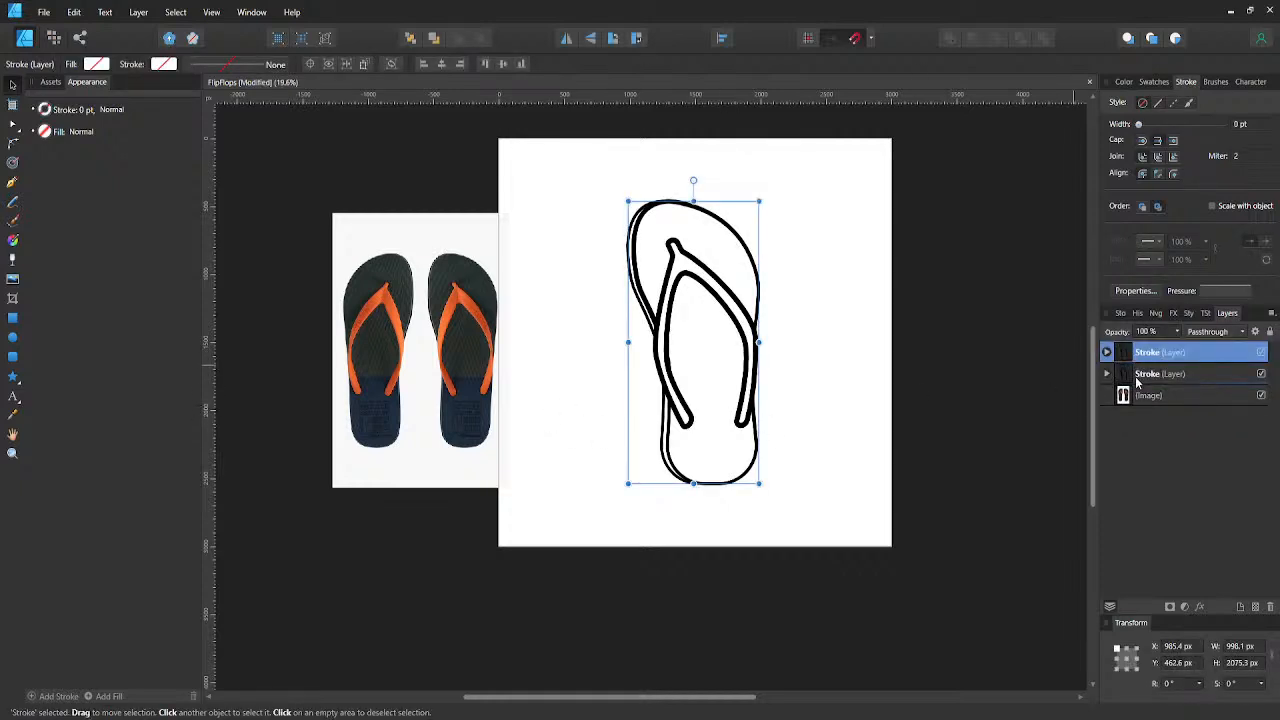
{"action": "left_click", "coordinate": [566, 38]}
{"action": "left_click_drag", "start_coordinate": [725, 344], "coordinate": [589, 344]}
{"action": "left_click", "coordinate": [660, 330], "text": "shift"}
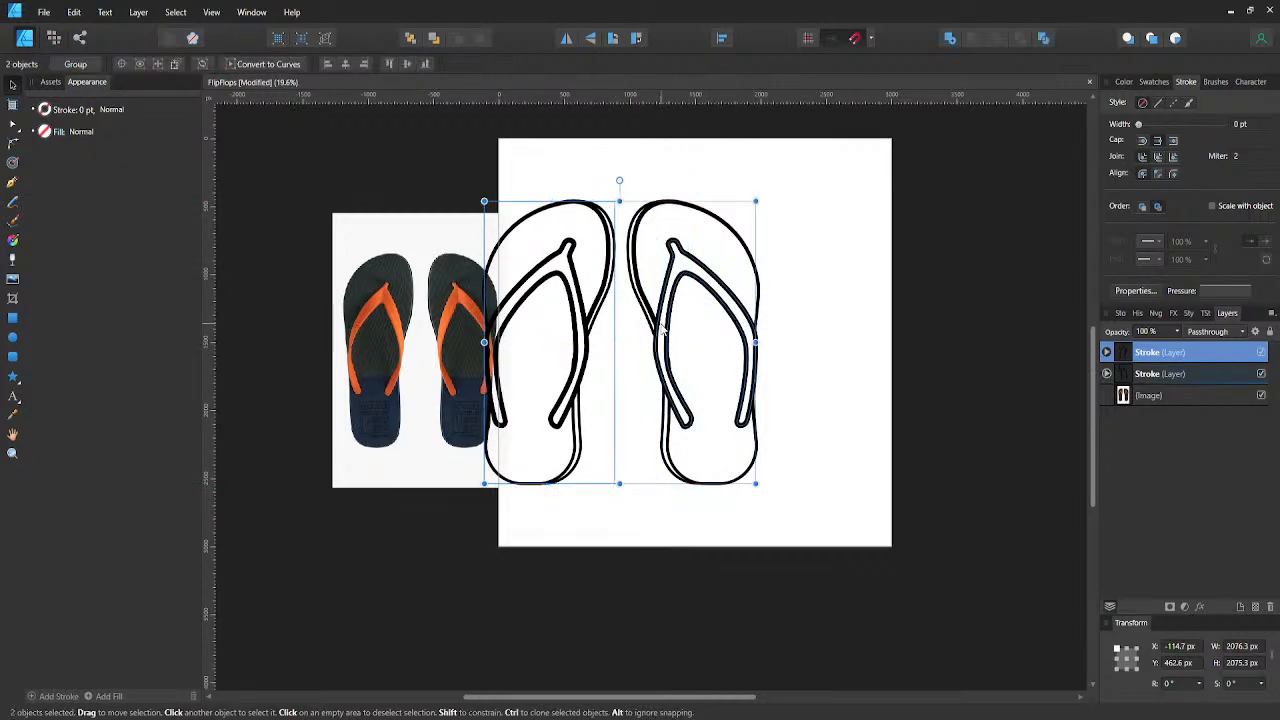
{"action": "left_click_drag", "start_coordinate": [701, 326], "coordinate": [749, 321]}
{"action": "key", "text": "ctrl+z"}
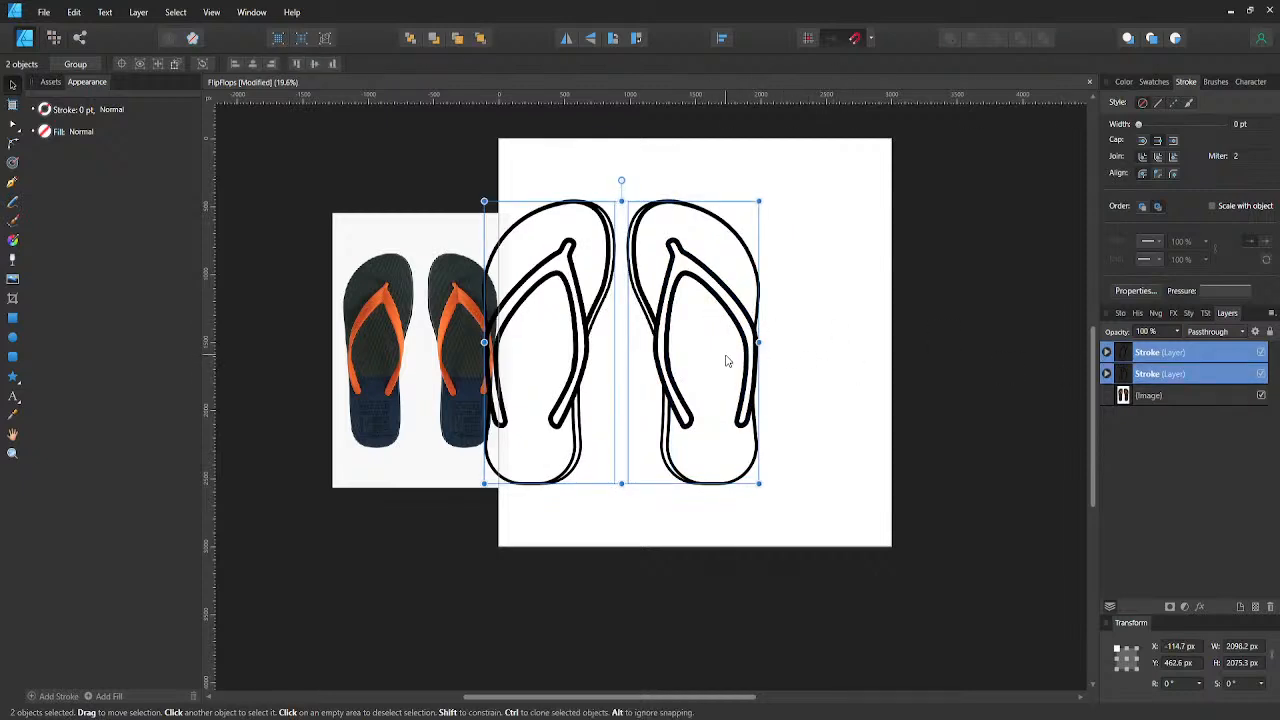
{"action": "left_click_drag", "start_coordinate": [724, 372], "coordinate": [797, 373]}
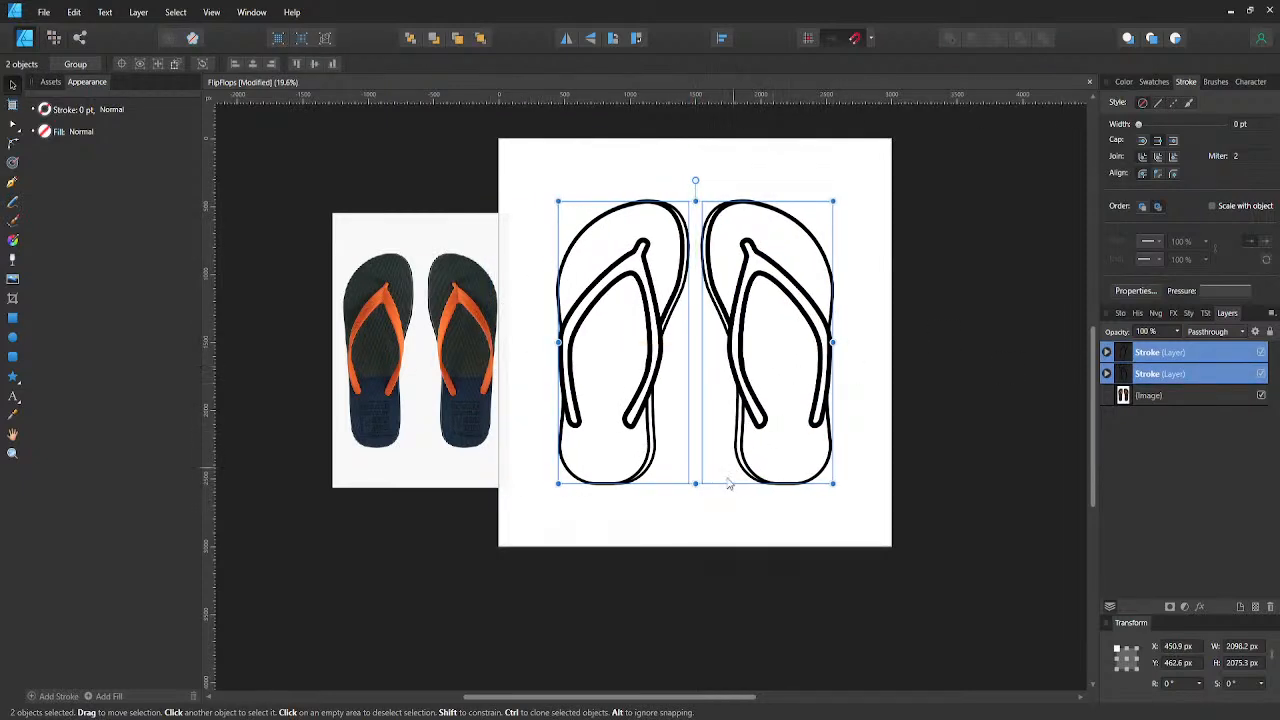
{"action": "left_click", "coordinate": [706, 516]}
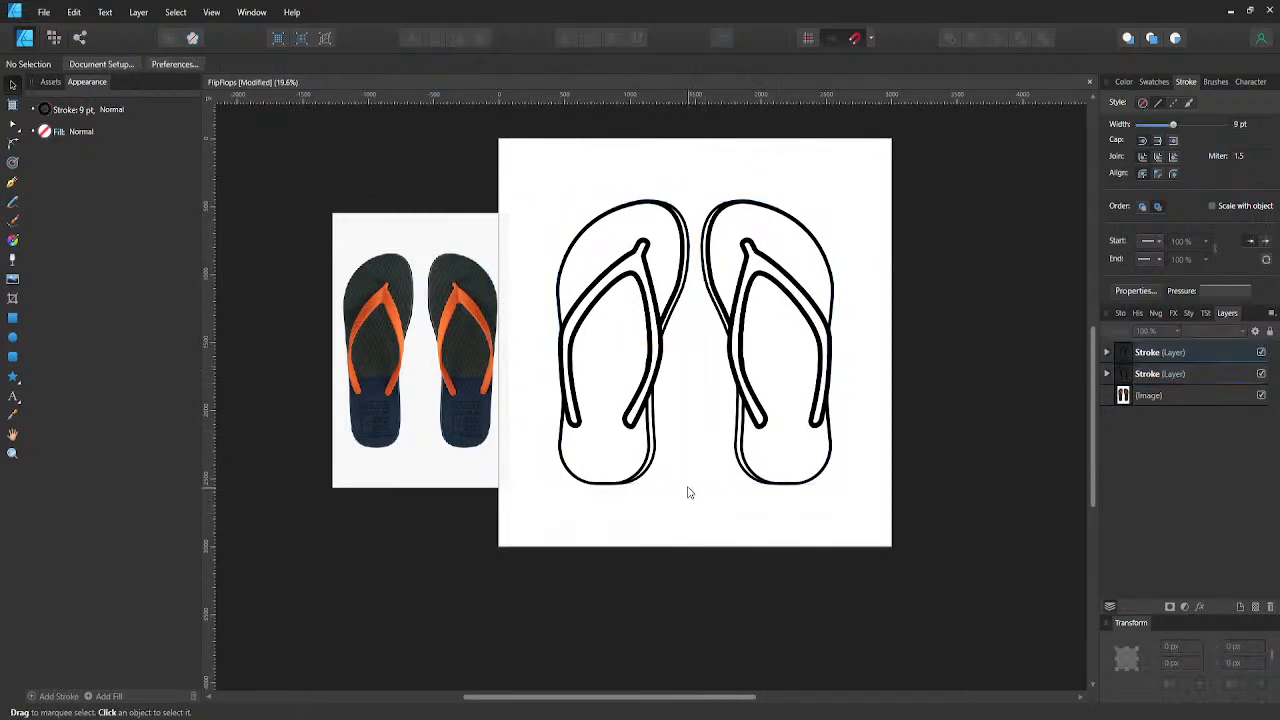
- Rotate the right flip-flop layer to -15° and the mirrored left flip-flop layer to 15°
{"action": "left_click", "coordinate": [659, 391]}
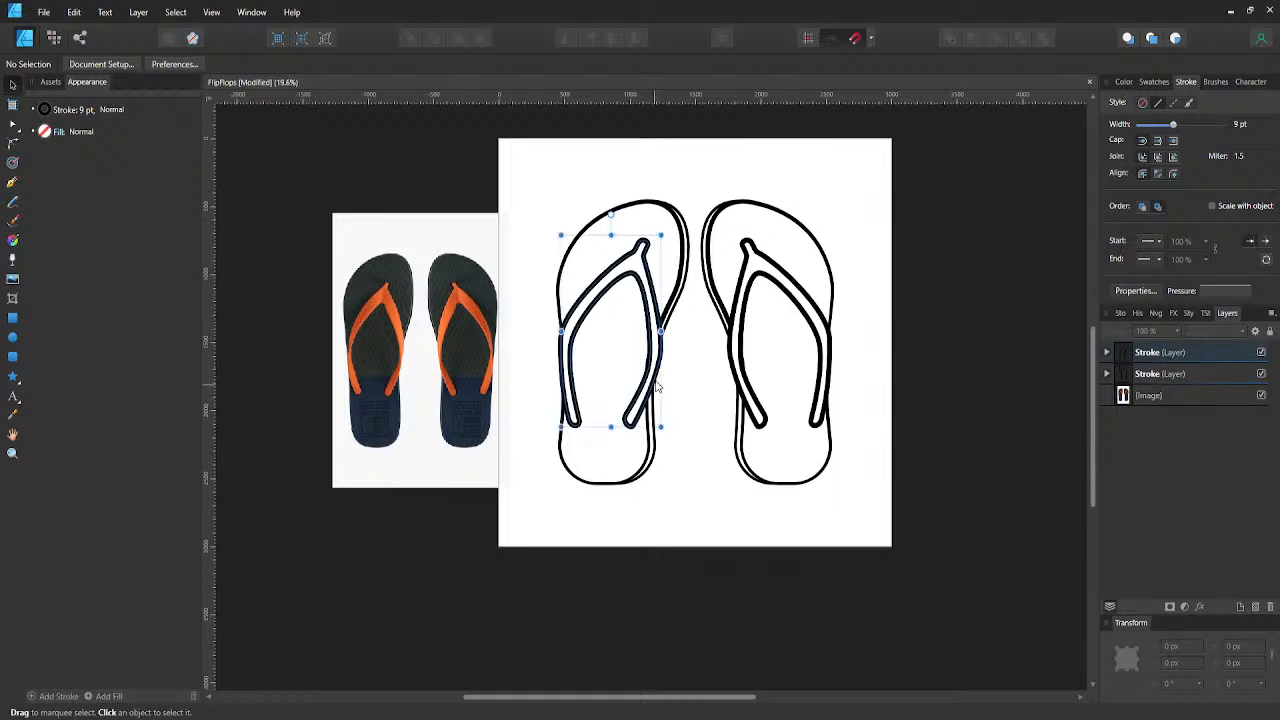
{"action": "left_click", "coordinate": [1106, 355]}
{"action": "left_click", "coordinate": [1120, 370]}
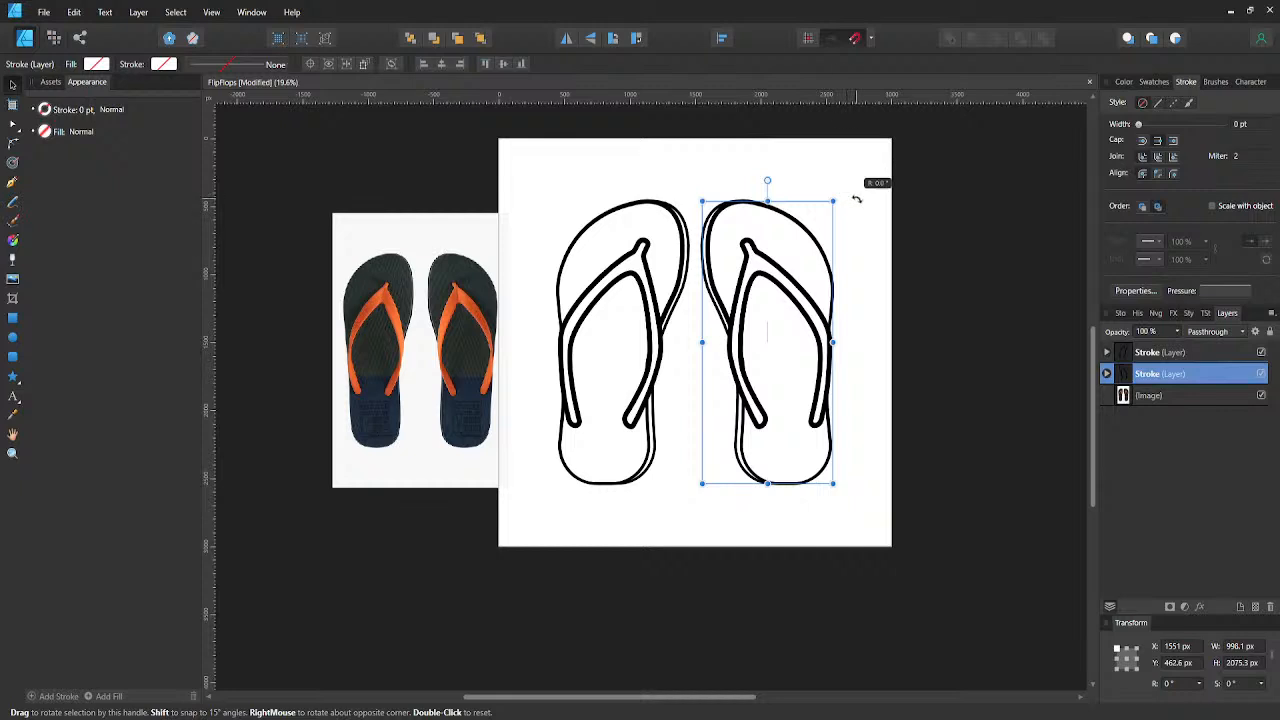
{"action": "left_click_drag", "start_coordinate": [856, 199], "coordinate": [878, 192]}
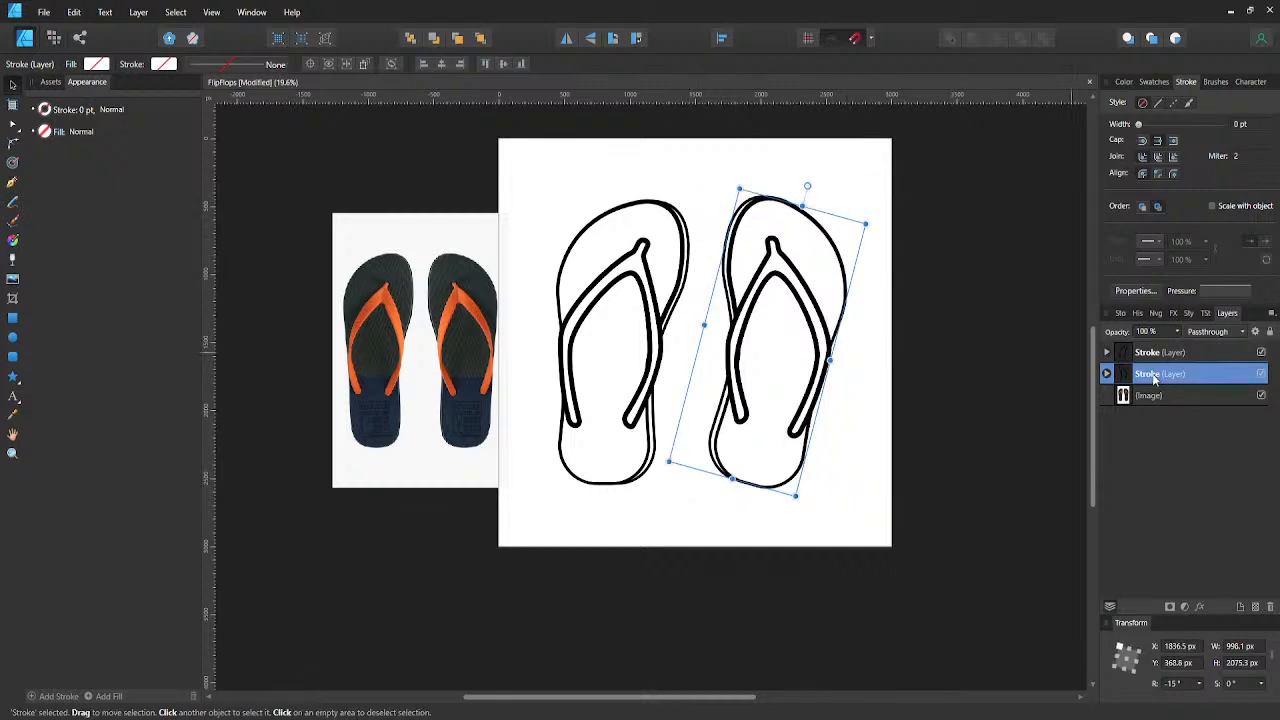
{"action": "left_click", "coordinate": [1115, 355]}
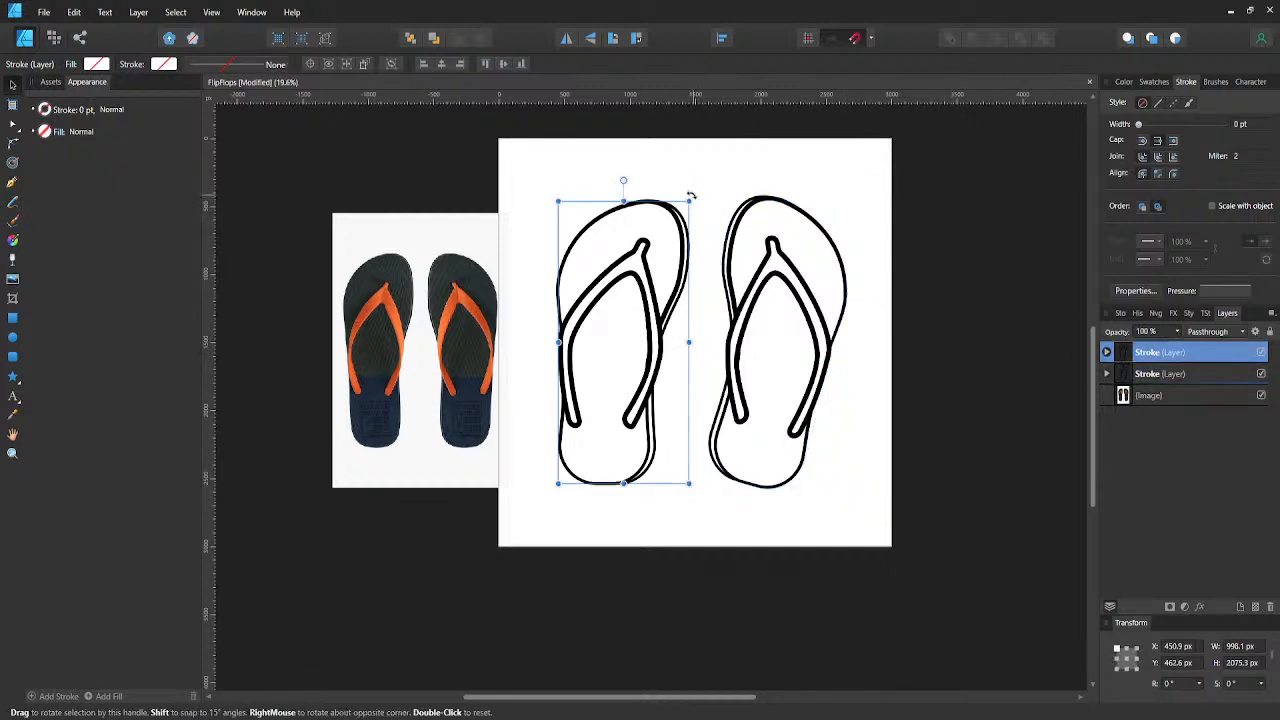
{"action": "mouse_move", "coordinate": [677, 189]}
{"action": "left_mouse_down"}
{"action": "mouse_move", "coordinate": [686, 180]}
{"action": "mouse_move", "coordinate": [688, 196]}
{"action": "left_mouse_up"}
{"action": "left_click", "coordinate": [689, 196]}
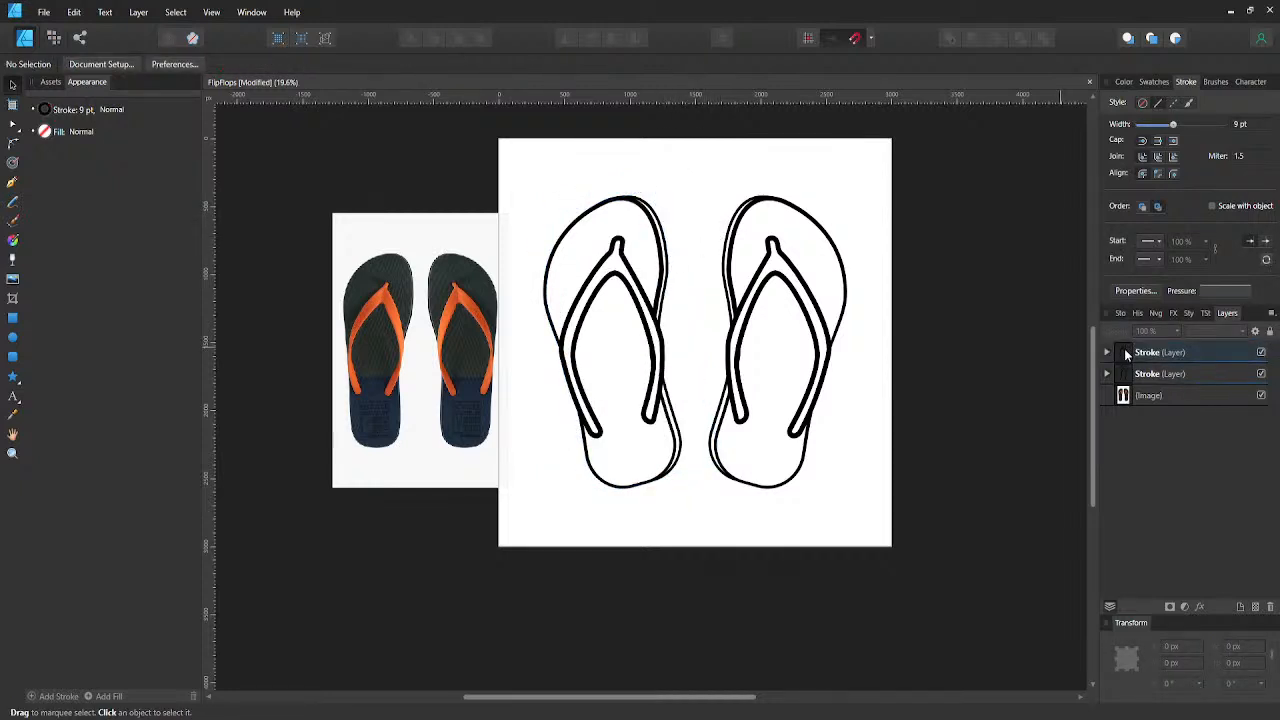
- Undo the rotations of both flip-flops
{"action": "key", "text": "ctrl+z"}
{"action": "key", "text": "ctrl+z"}
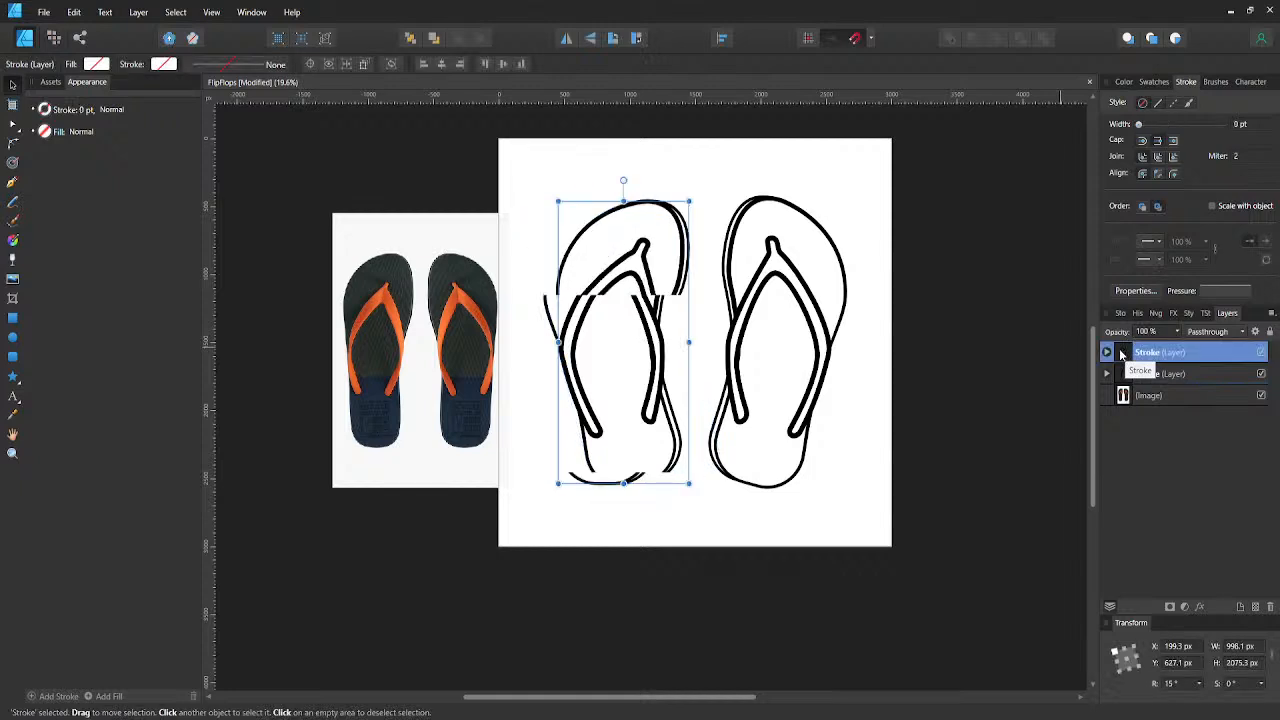
{"action": "key", "text": "ctrl+z"}
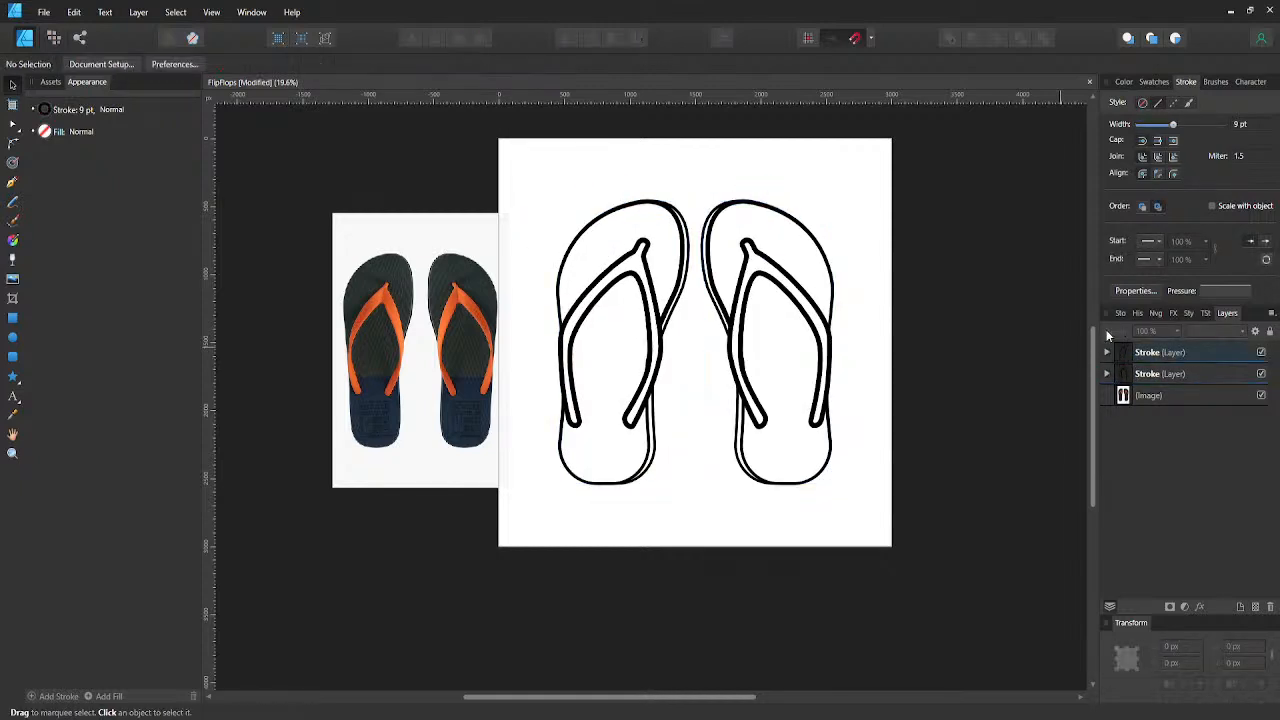
- Hide the mirrored flip-flop's layer and centre the original flip-flop on the artboard
{"action": "left_click", "coordinate": [1260, 374]}
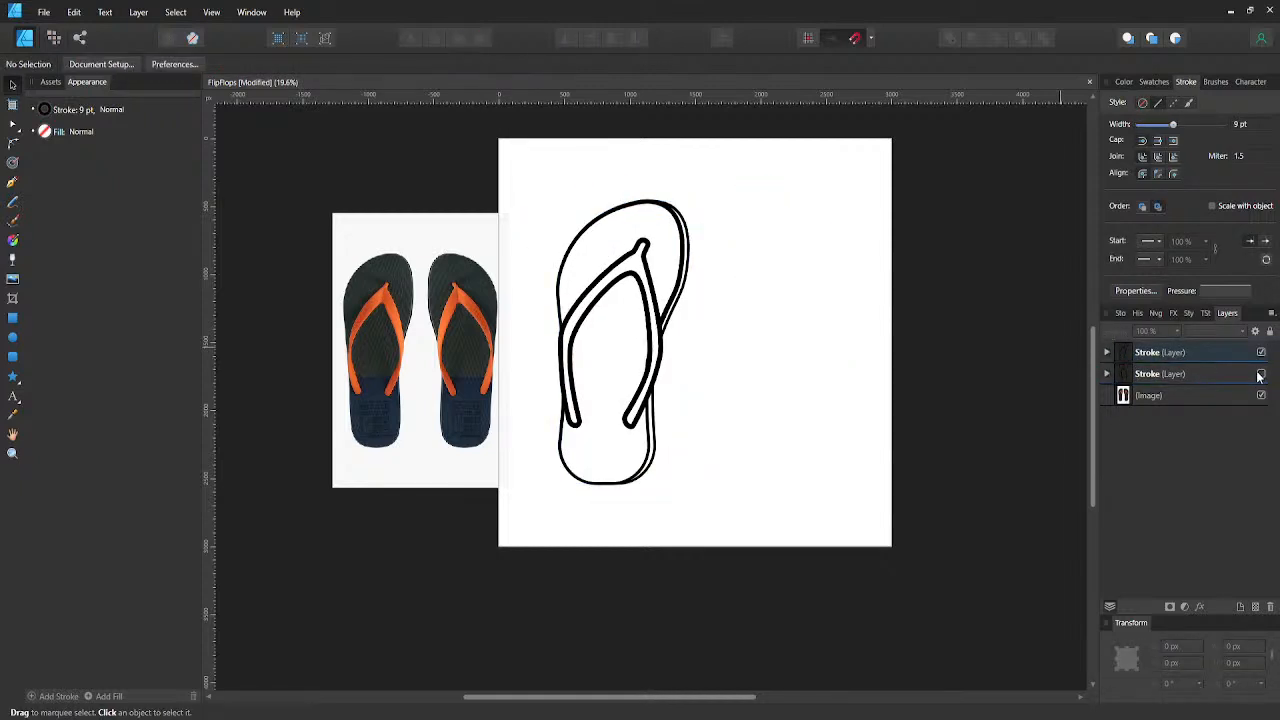
{"action": "left_click", "coordinate": [1260, 374]}
{"action": "left_click", "coordinate": [1261, 353]}
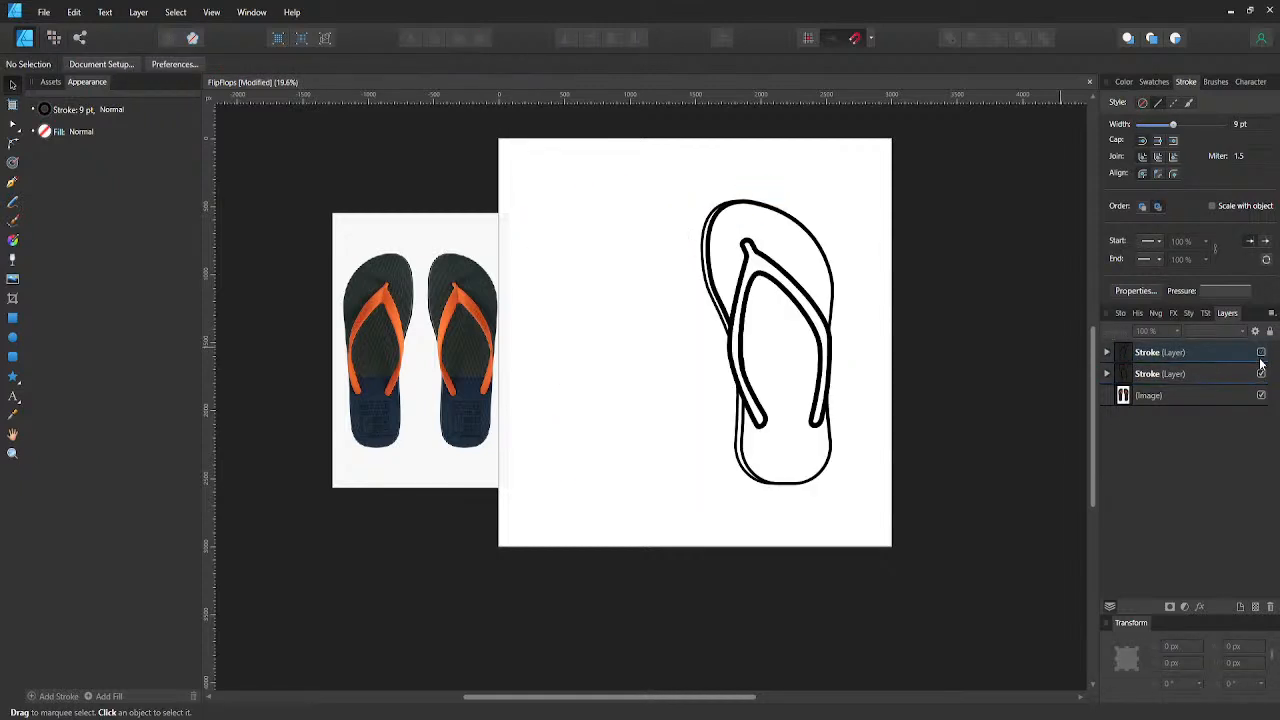
{"action": "left_click", "coordinate": [1159, 351]}
{"action": "left_click", "coordinate": [443, 65]}
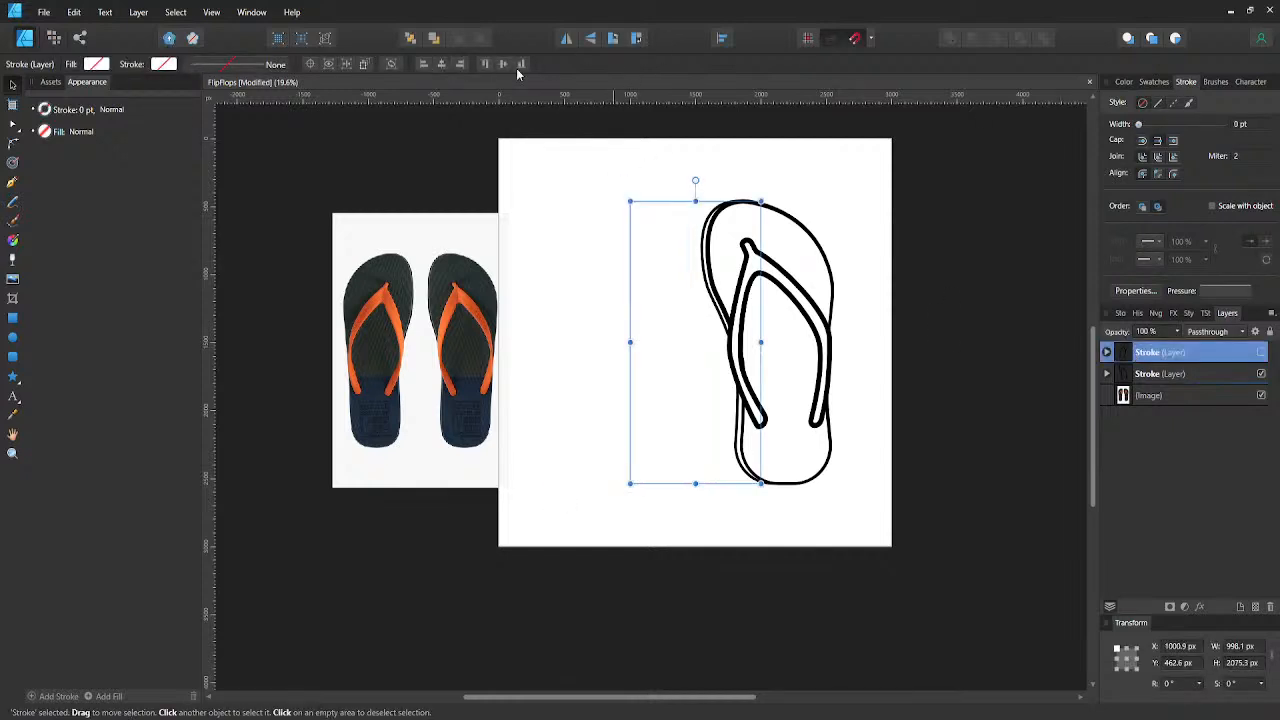
{"action": "key", "text": "ctrl+z"}
{"action": "left_click", "coordinate": [1202, 372]}
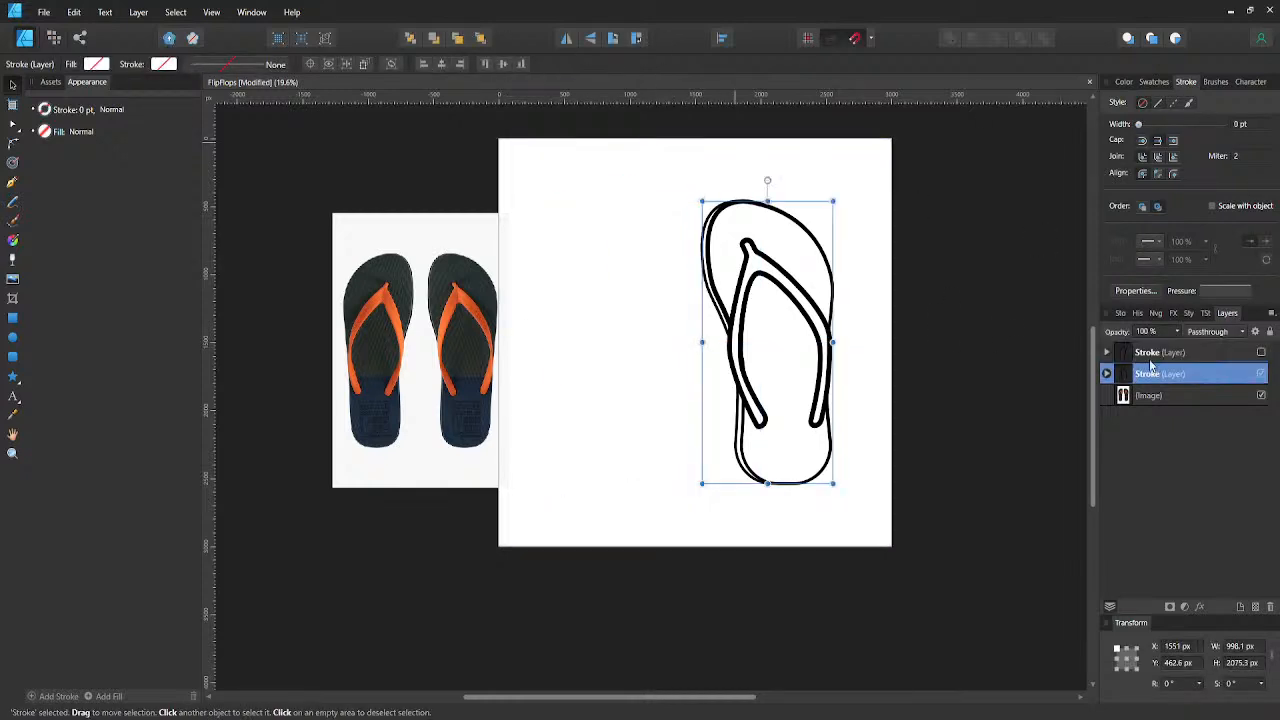
{"action": "left_click", "coordinate": [443, 65]}
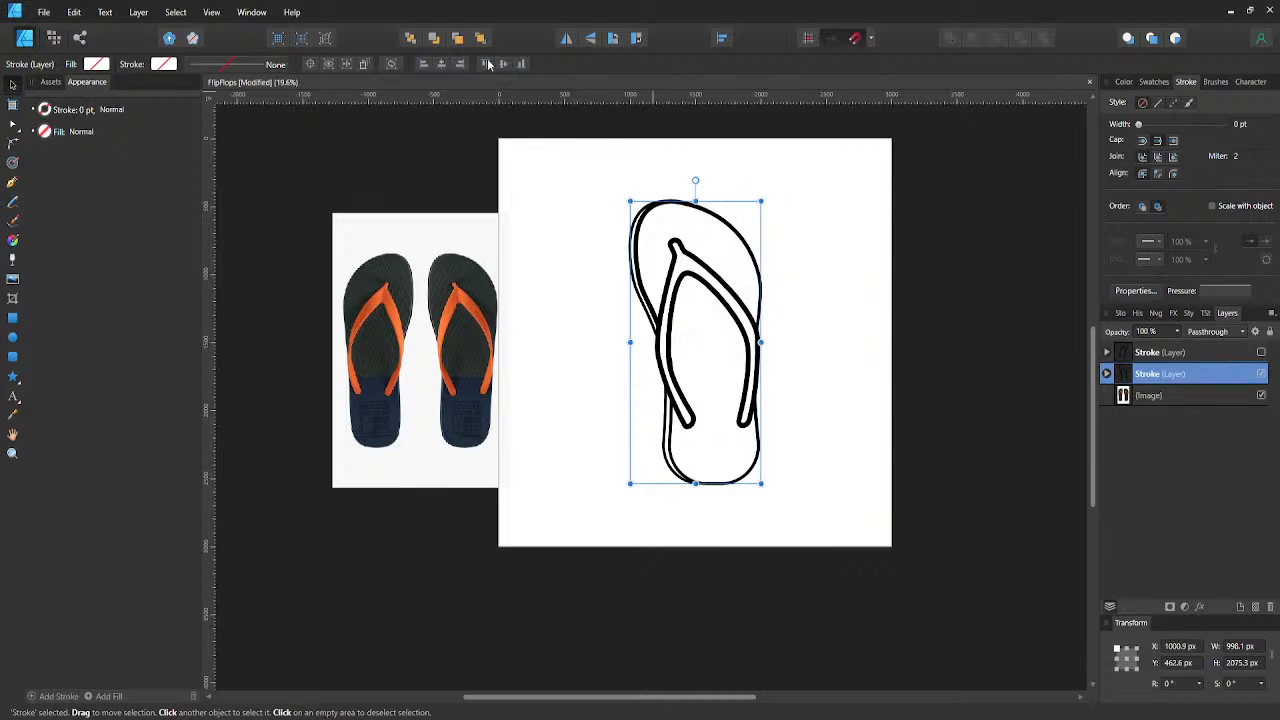
- Make the visible flip-flop's Stroke layer the top layer and expand its contents
{"action": "left_click", "coordinate": [1106, 353]}
{"action": "left_click", "coordinate": [1133, 375]}
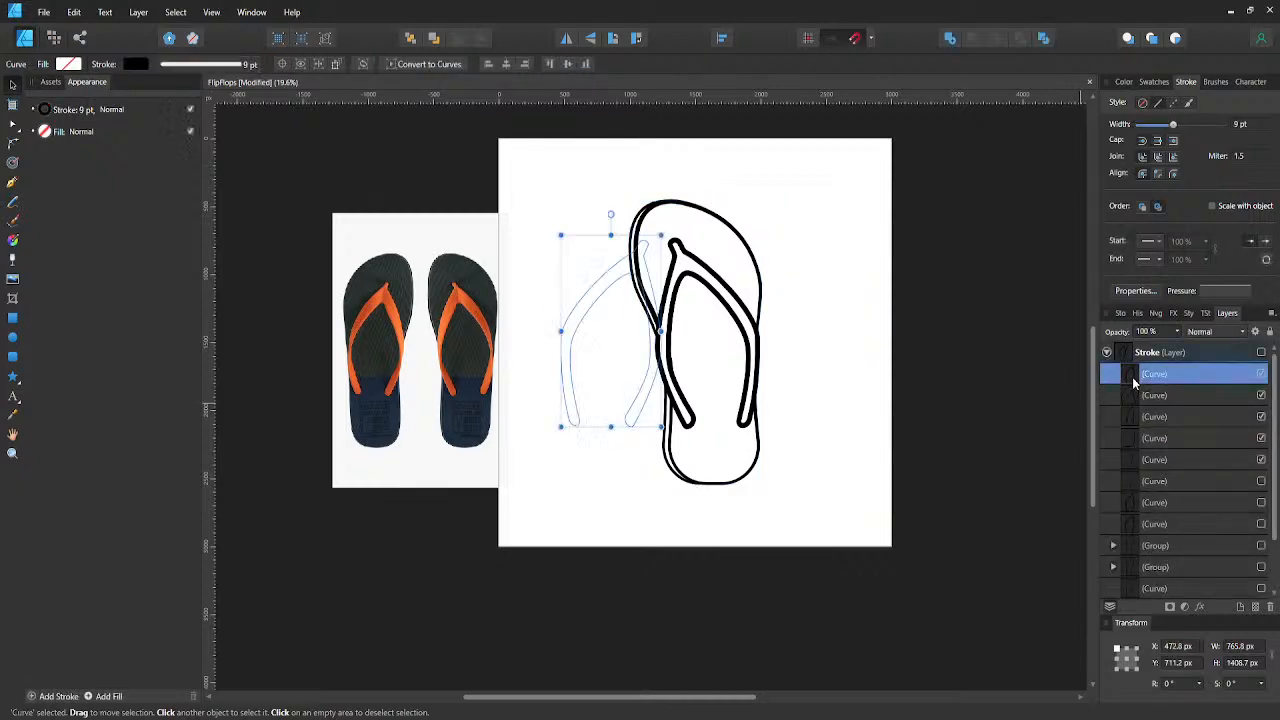
{"action": "left_click", "coordinate": [1106, 352]}
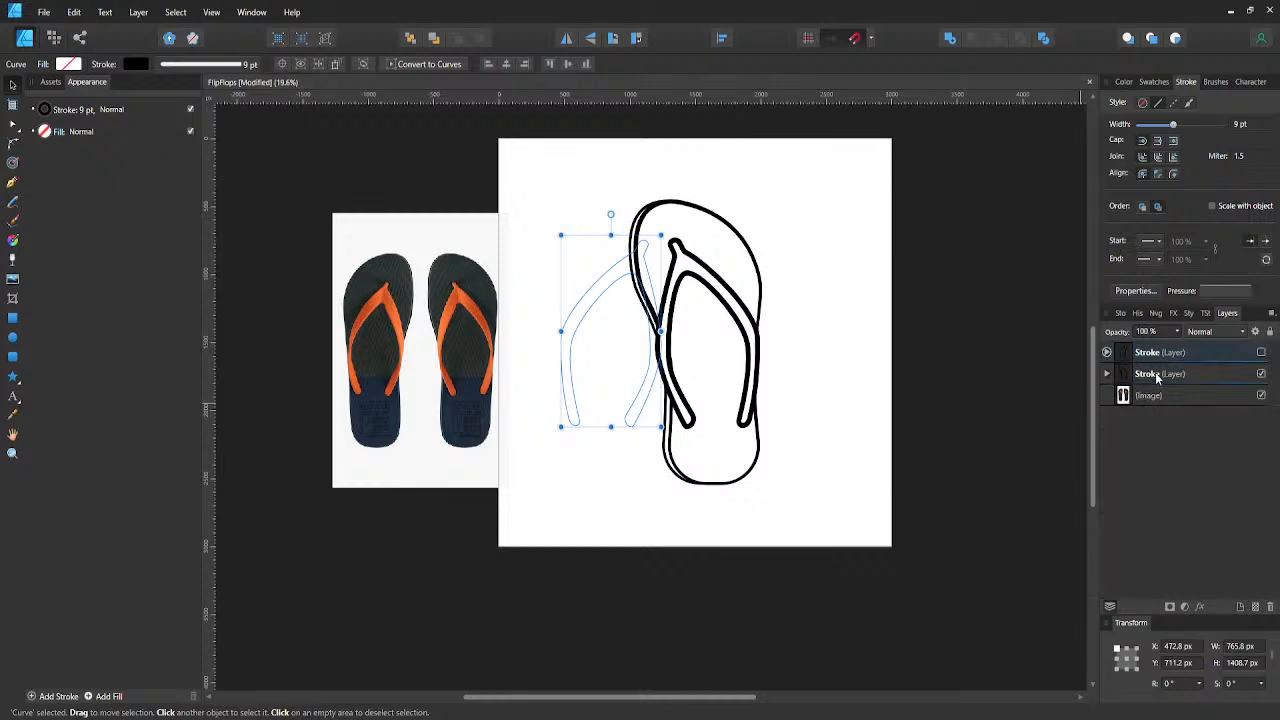
{"action": "left_click", "coordinate": [1157, 377]}
{"action": "mouse_move", "coordinate": [1157, 377]}
{"action": "left_mouse_down"}
{"action": "mouse_move", "coordinate": [1140, 348]}
{"action": "mouse_move", "coordinate": [1127, 366]}
{"action": "left_mouse_up"}
{"action": "left_click", "coordinate": [1107, 352]}
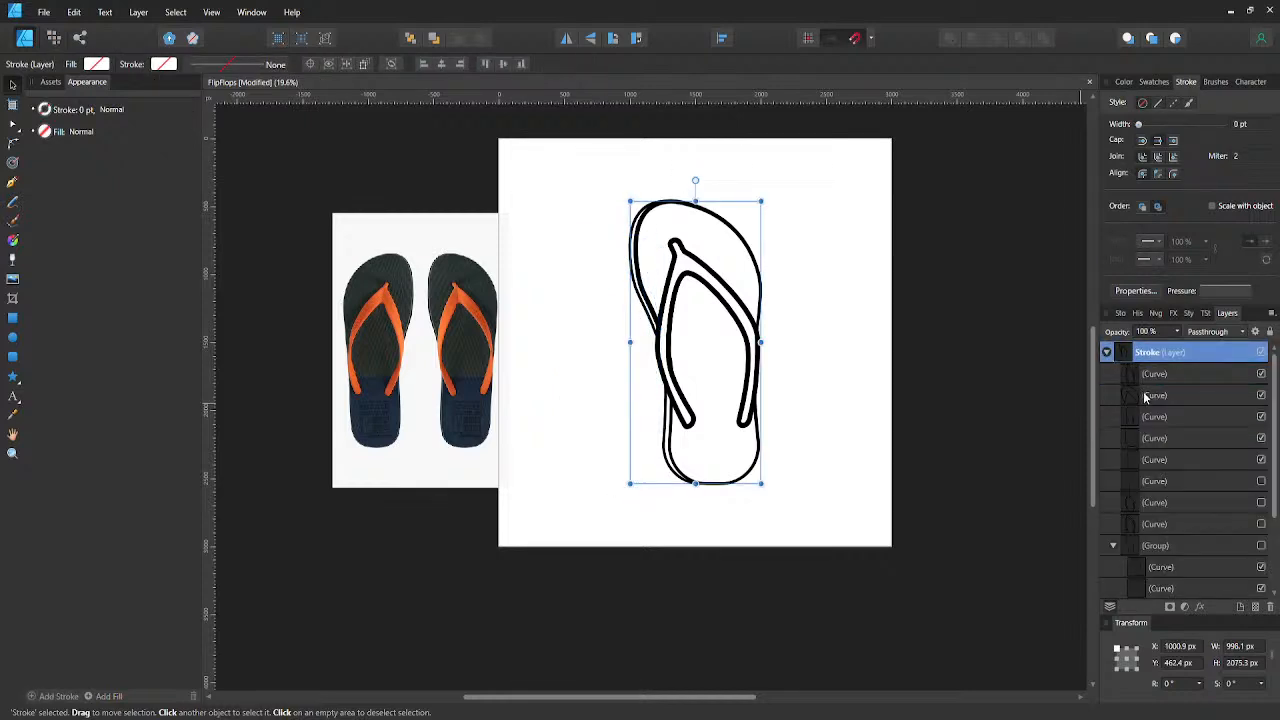
- Edit the strap outline's stroke pressure profile so it thins at the midpoint, with an added point kept high in the first half
{"action": "left_click", "coordinate": [1150, 376]}
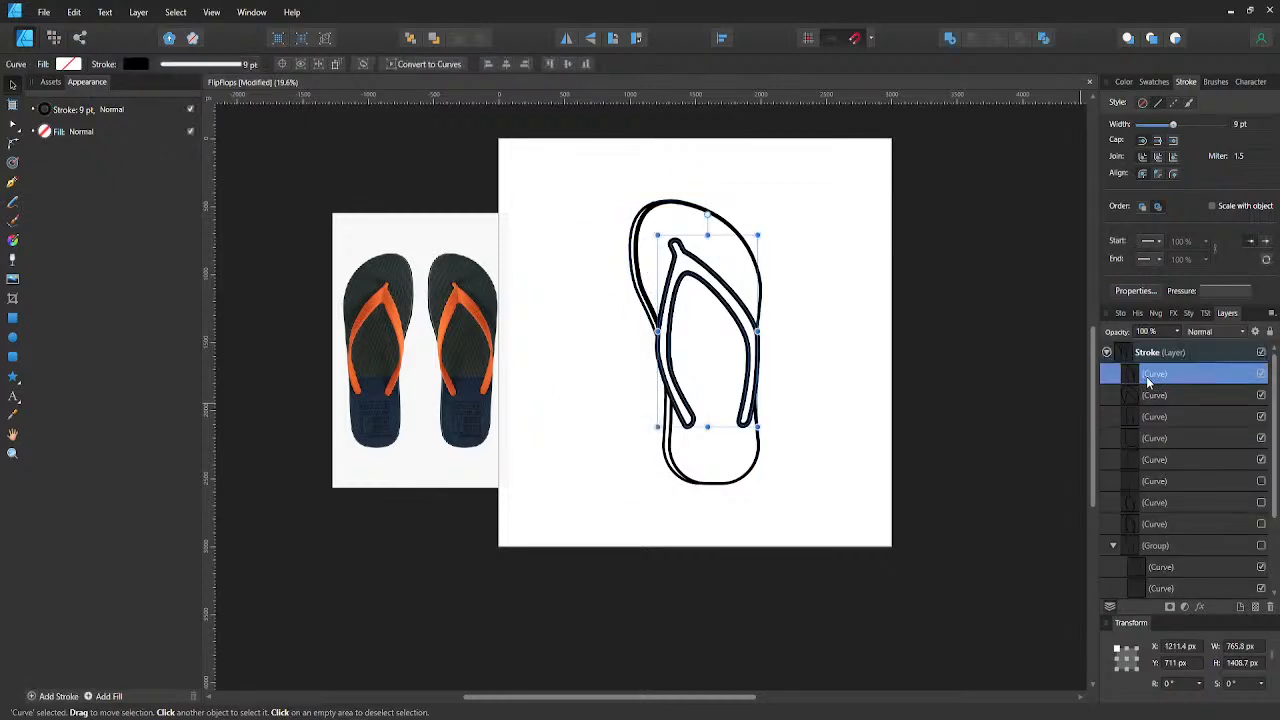
{"action": "left_click", "coordinate": [1243, 290]}
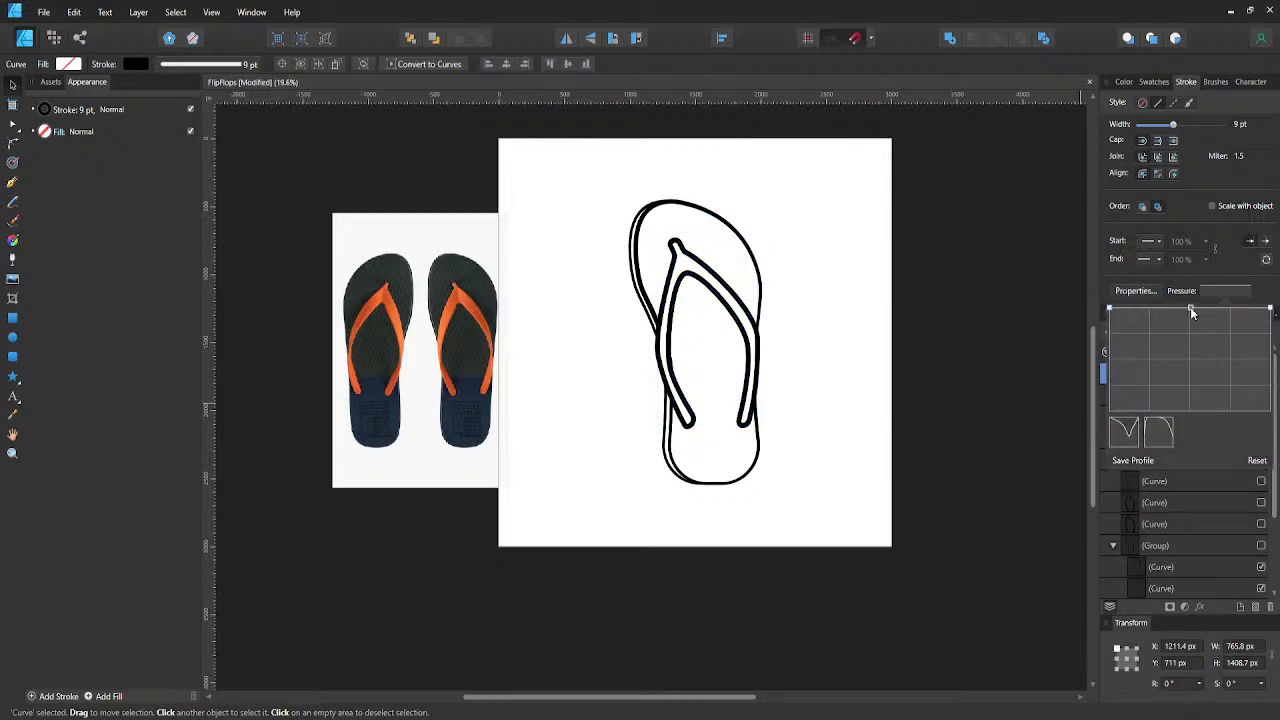
{"action": "left_click_drag", "start_coordinate": [1190, 309], "coordinate": [1189, 374]}
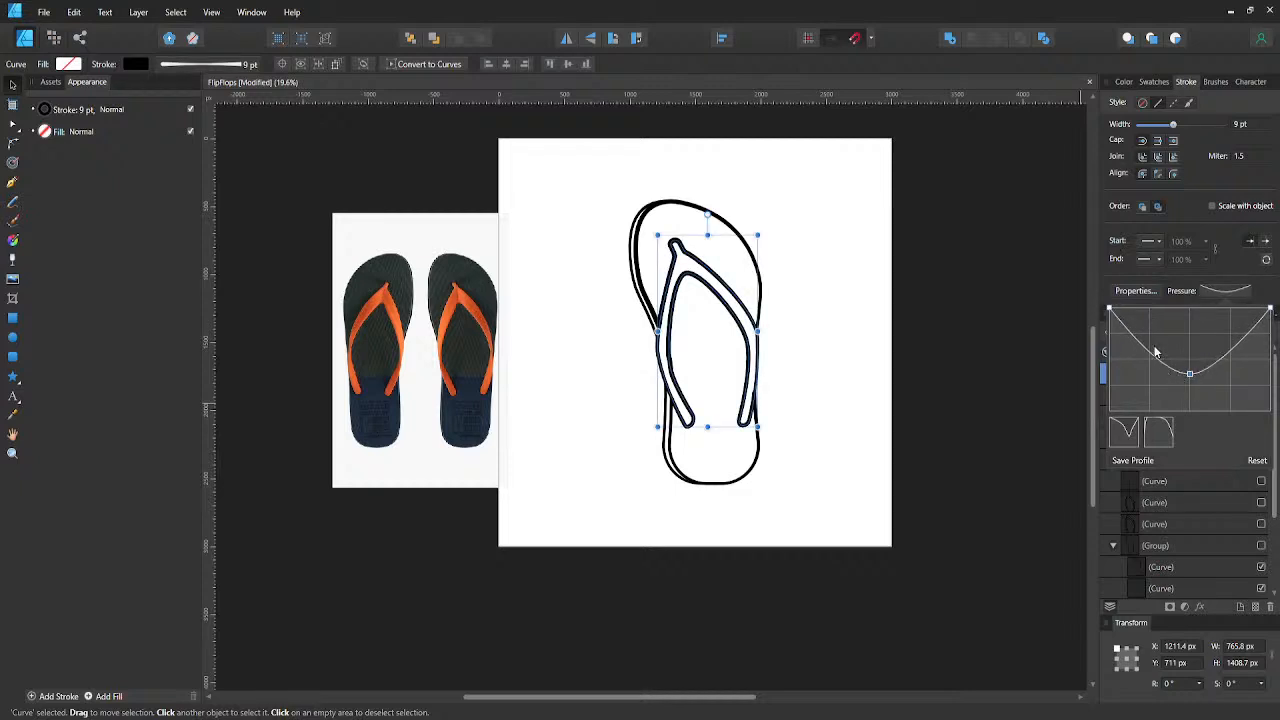
{"action": "left_click", "coordinate": [1149, 351]}
{"action": "left_click_drag", "start_coordinate": [1149, 351], "coordinate": [1157, 317]}
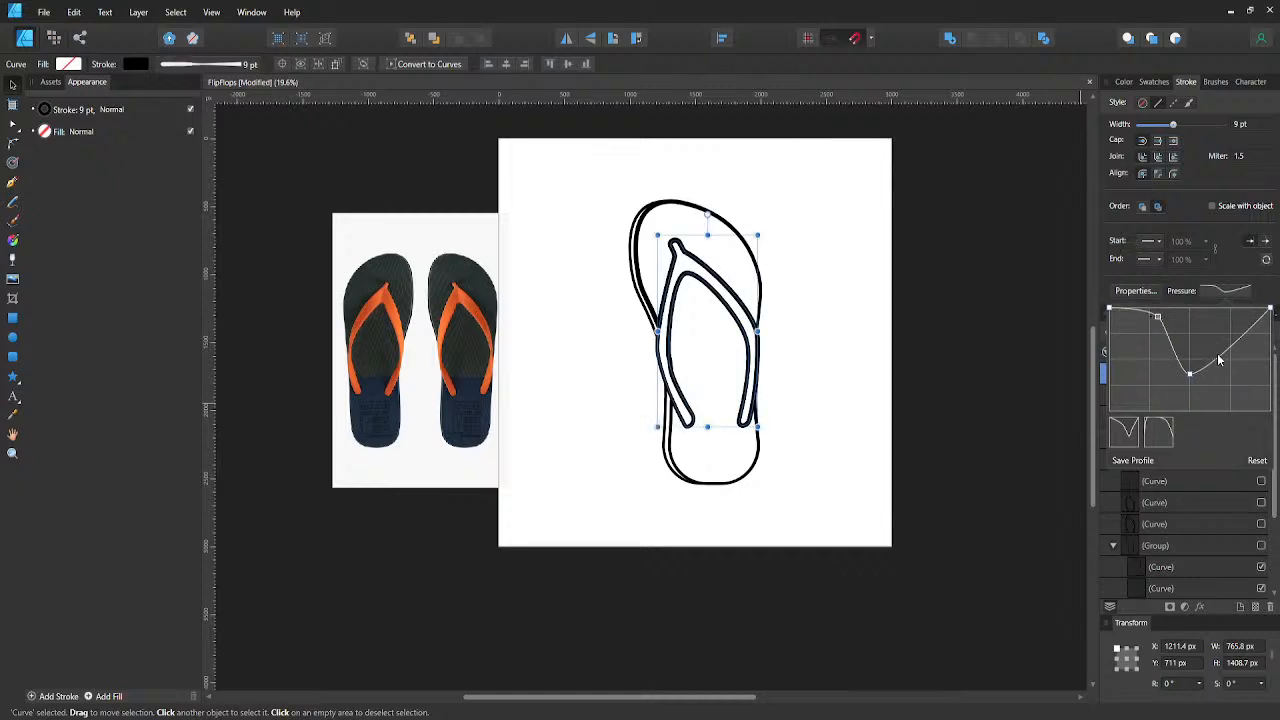
- Add points on both sides of the dip in the strap outline's pressure profile to shape the taper, and deselect the curve
{"action": "mouse_move", "coordinate": [1267, 313]}
{"action": "left_mouse_down"}
{"action": "mouse_move", "coordinate": [1277, 390]}
{"action": "mouse_move", "coordinate": [1270, 309]}
{"action": "left_mouse_up"}
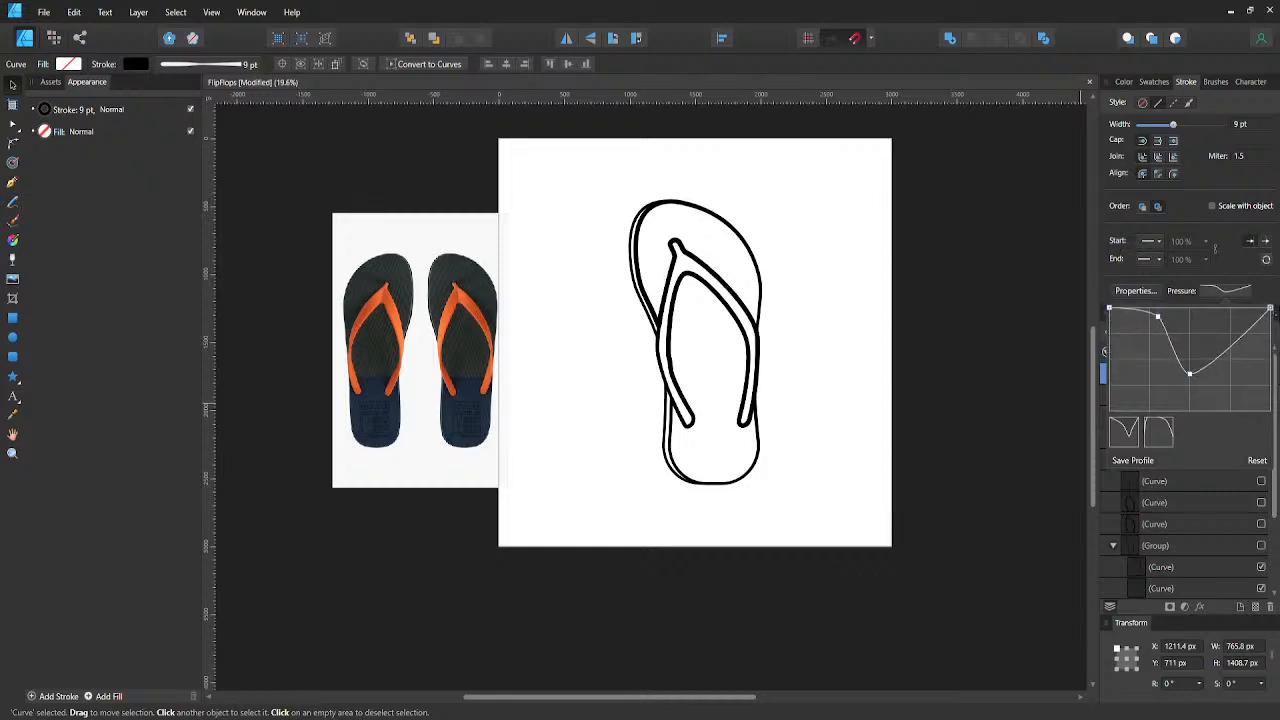
{"action": "left_click", "coordinate": [1231, 347]}
{"action": "mouse_move", "coordinate": [1231, 348]}
{"action": "left_mouse_down"}
{"action": "mouse_move", "coordinate": [1235, 392]}
{"action": "mouse_move", "coordinate": [1234, 333]}
{"action": "left_mouse_up"}
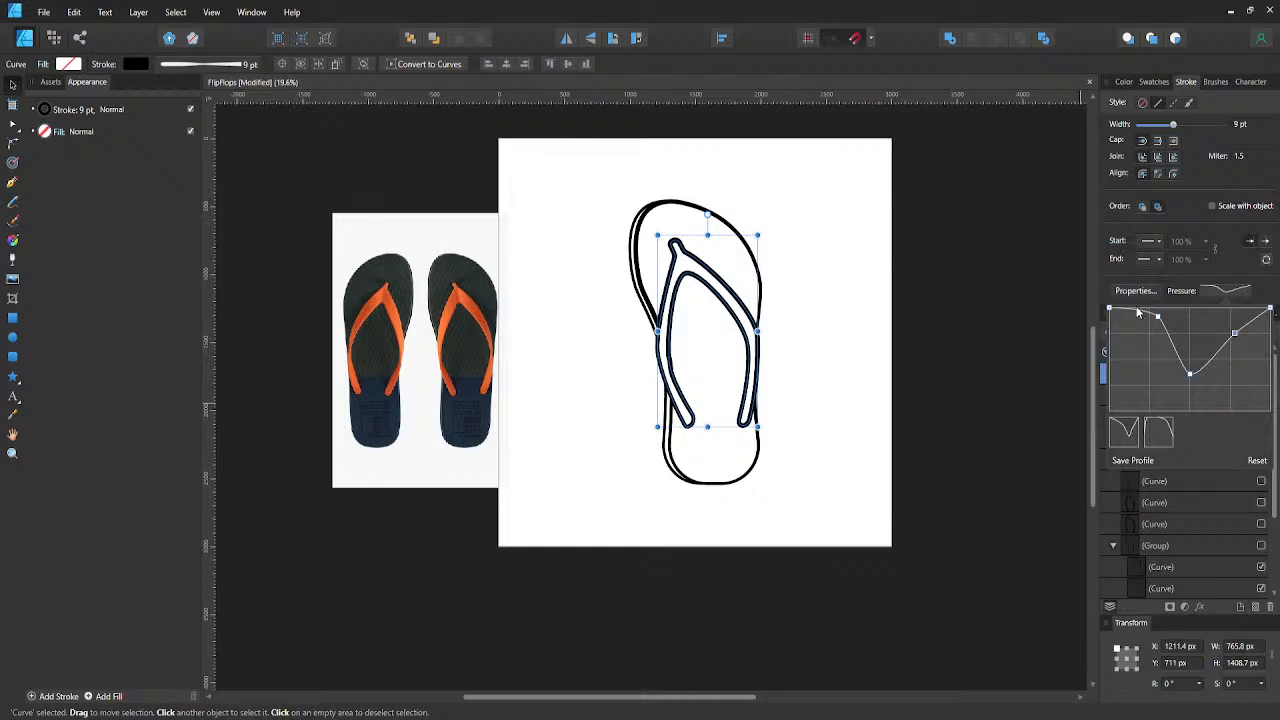
{"action": "mouse_move", "coordinate": [1137, 313]}
{"action": "left_mouse_down"}
{"action": "mouse_move", "coordinate": [1138, 336]}
{"action": "mouse_move", "coordinate": [1131, 310]}
{"action": "mouse_move", "coordinate": [1156, 326]}
{"action": "mouse_move", "coordinate": [1153, 340]}
{"action": "left_mouse_up"}
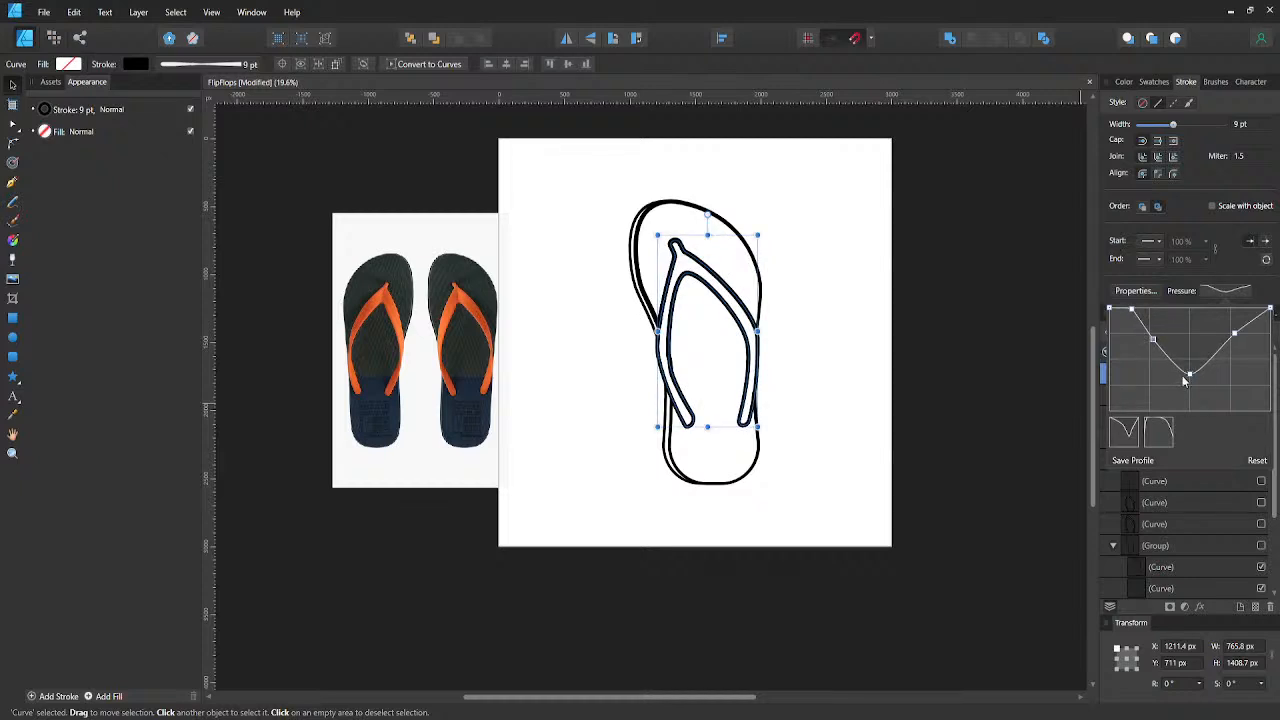
{"action": "mouse_move", "coordinate": [1188, 378]}
{"action": "left_mouse_down"}
{"action": "mouse_move", "coordinate": [1191, 410]}
{"action": "mouse_move", "coordinate": [1123, 403]}
{"action": "mouse_move", "coordinate": [1252, 407]}
{"action": "mouse_move", "coordinate": [1196, 400]}
{"action": "mouse_move", "coordinate": [1204, 310]}
{"action": "mouse_move", "coordinate": [1187, 375]}
{"action": "left_mouse_up"}
{"action": "mouse_move", "coordinate": [1270, 310]}
{"action": "left_mouse_down"}
{"action": "mouse_move", "coordinate": [1270, 362]}
{"action": "mouse_move", "coordinate": [1267, 309]}
{"action": "left_mouse_up"}
{"action": "left_click", "coordinate": [1033, 366]}
- Inspect the strap outline up close, switching its curve's visibility off and on to compare it with the lines beneath
{"action": "scroll", "coordinate": [757, 330], "scroll_direction": "up", "scroll_amount": 1}
{"action": "scroll", "coordinate": [740, 336], "scroll_direction": "up", "scroll_amount": 1}
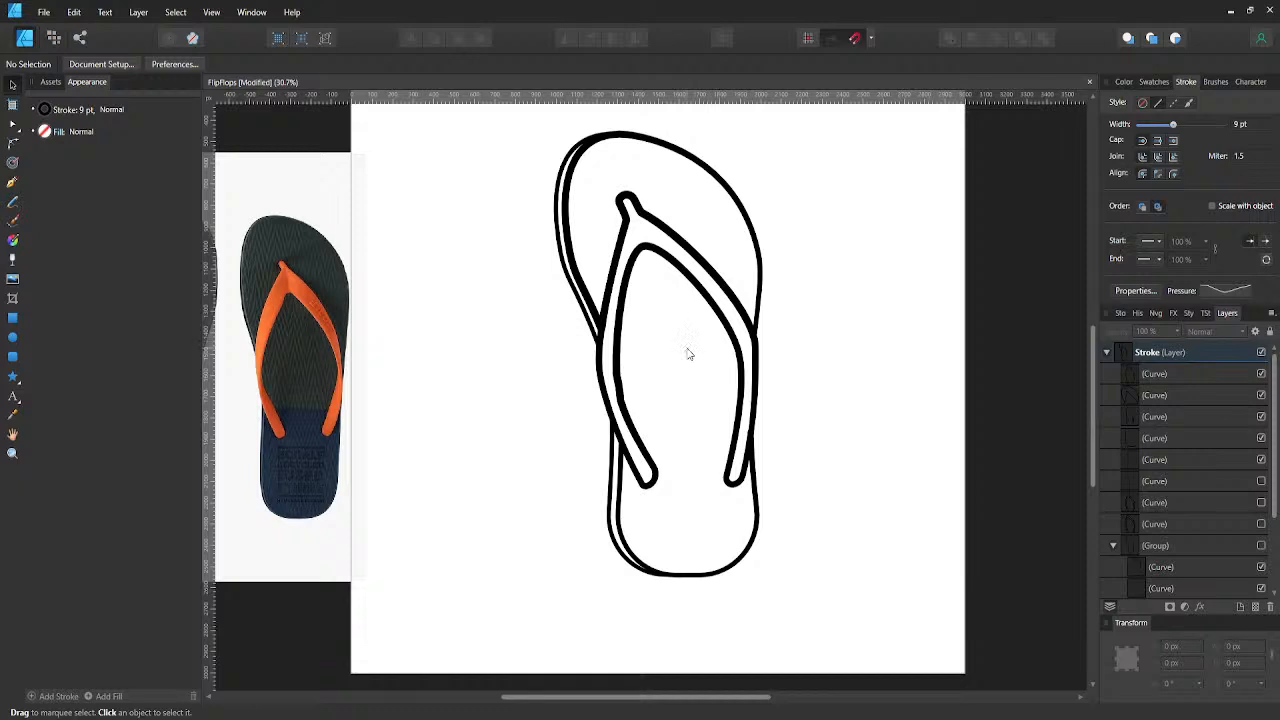
{"action": "scroll", "coordinate": [615, 340], "scroll_direction": "up", "scroll_amount": 1}
{"action": "scroll", "coordinate": [615, 340], "scroll_direction": "up", "scroll_amount": 1}
{"action": "scroll", "coordinate": [614, 341], "scroll_direction": "up", "scroll_amount": 1}
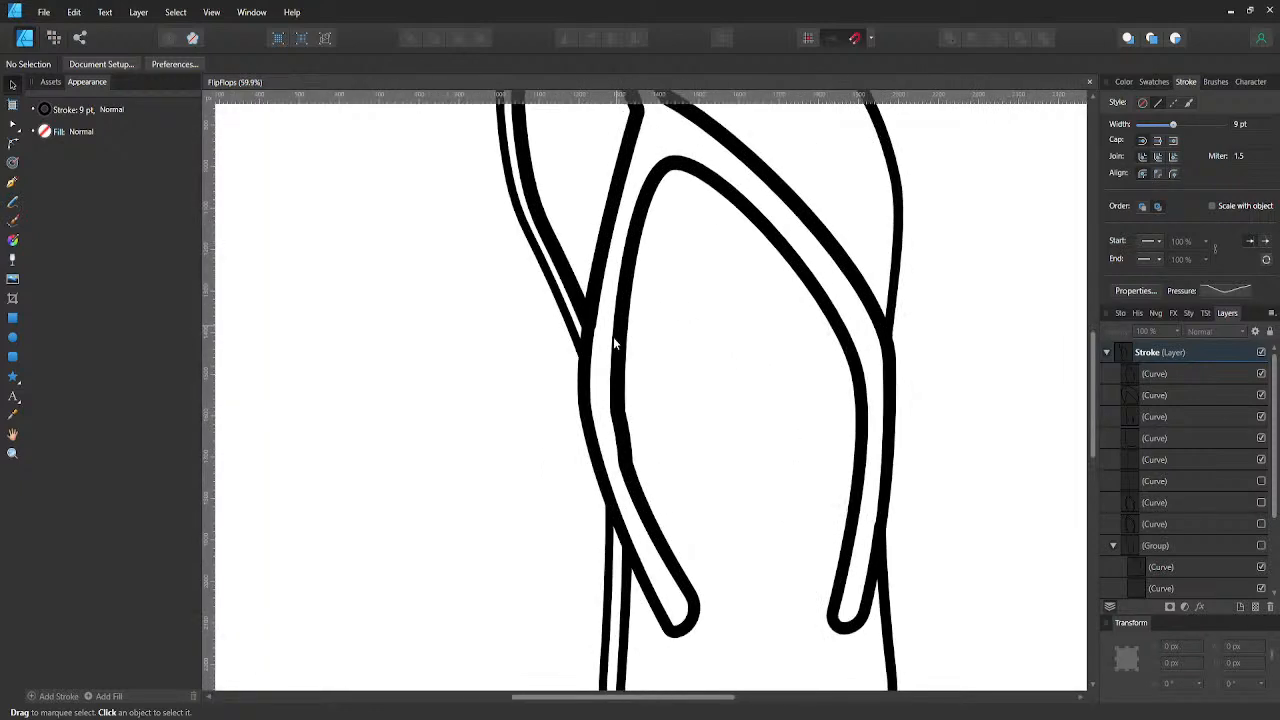
{"action": "left_click", "coordinate": [617, 337]}
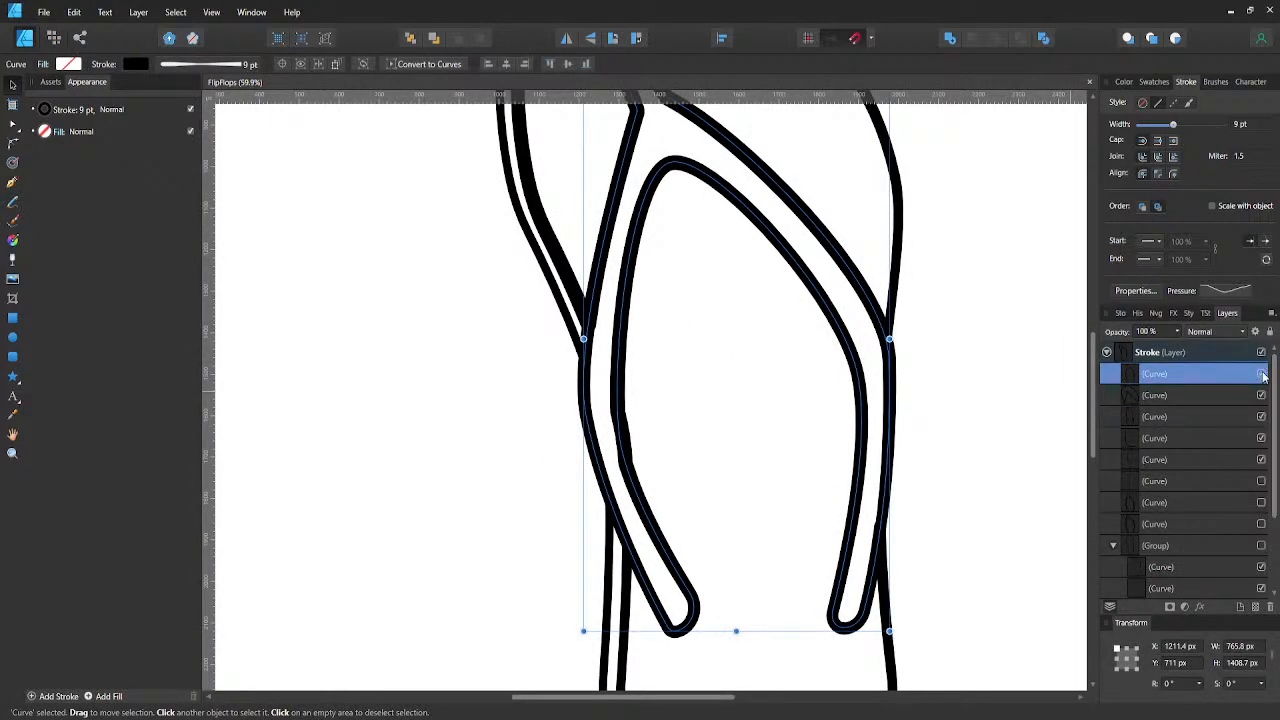
{"action": "left_click", "coordinate": [1261, 374]}
{"action": "left_click", "coordinate": [1262, 374]}
{"action": "left_click", "coordinate": [778, 449]}
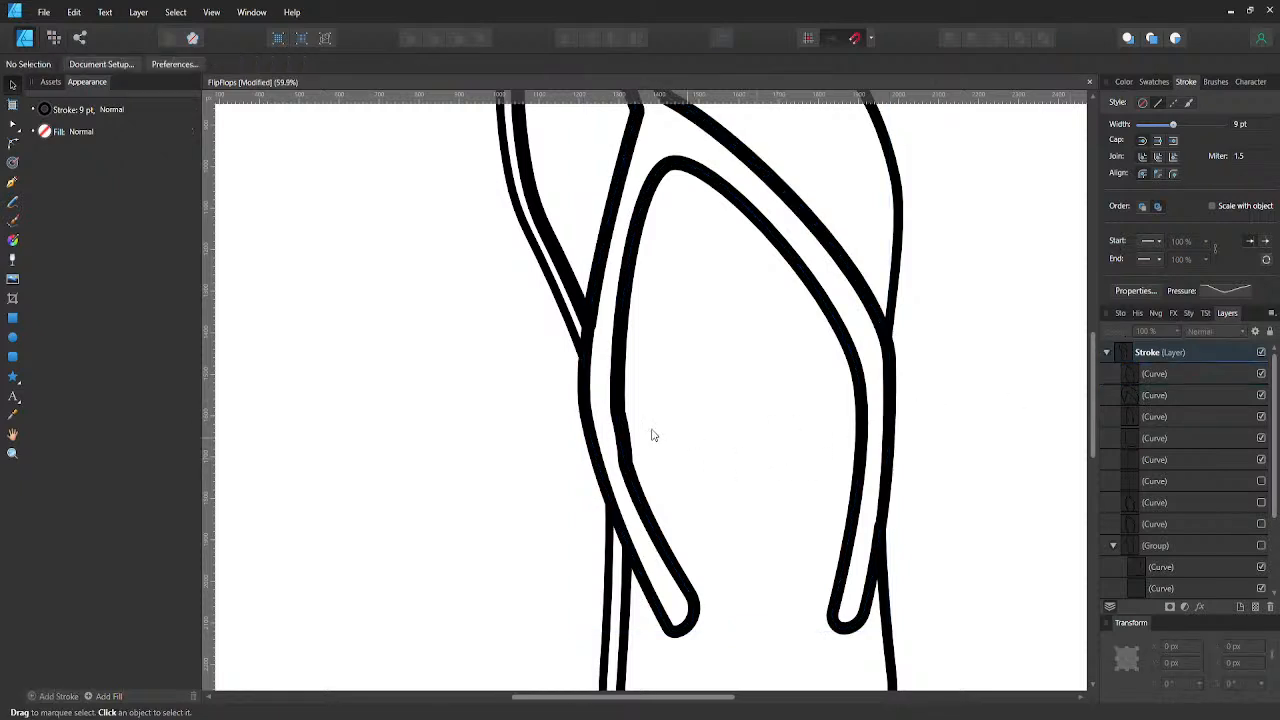
- Try to remove the kink in the lower sole outline beside the strap's inner edge by deleting part of it, and deselect
{"action": "left_click", "coordinate": [573, 289]}
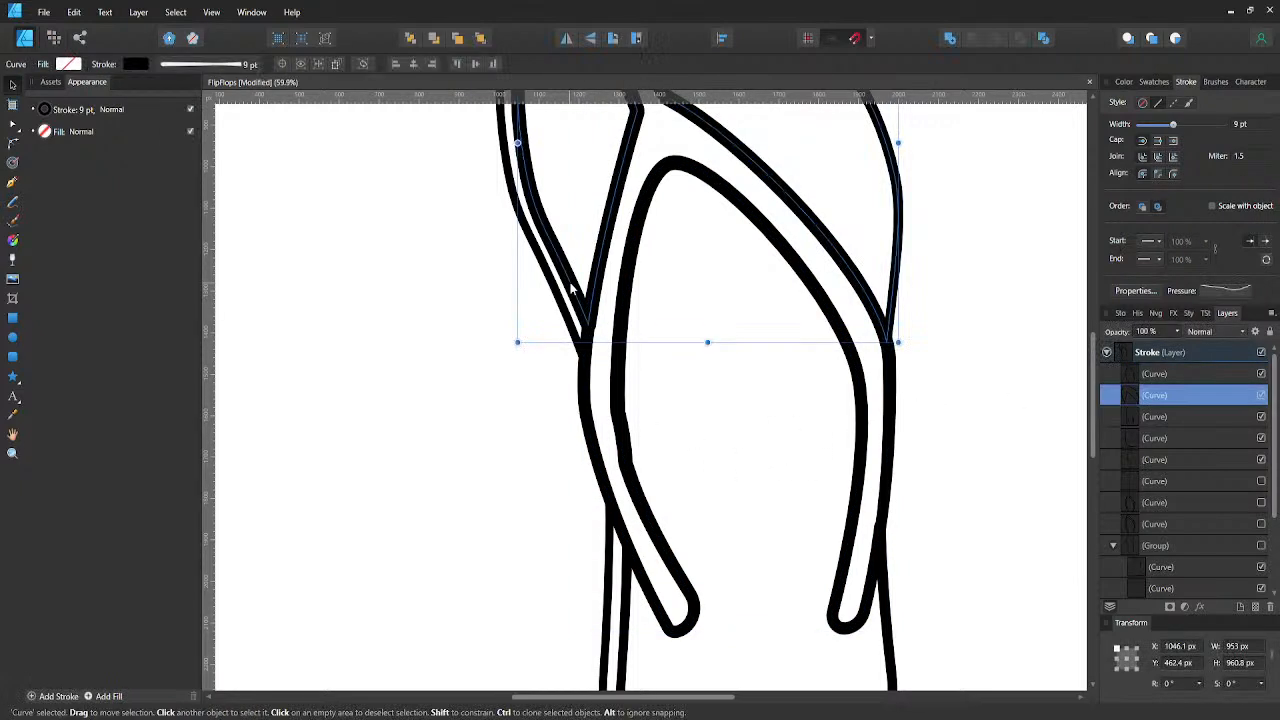
{"action": "left_click", "coordinate": [627, 556]}
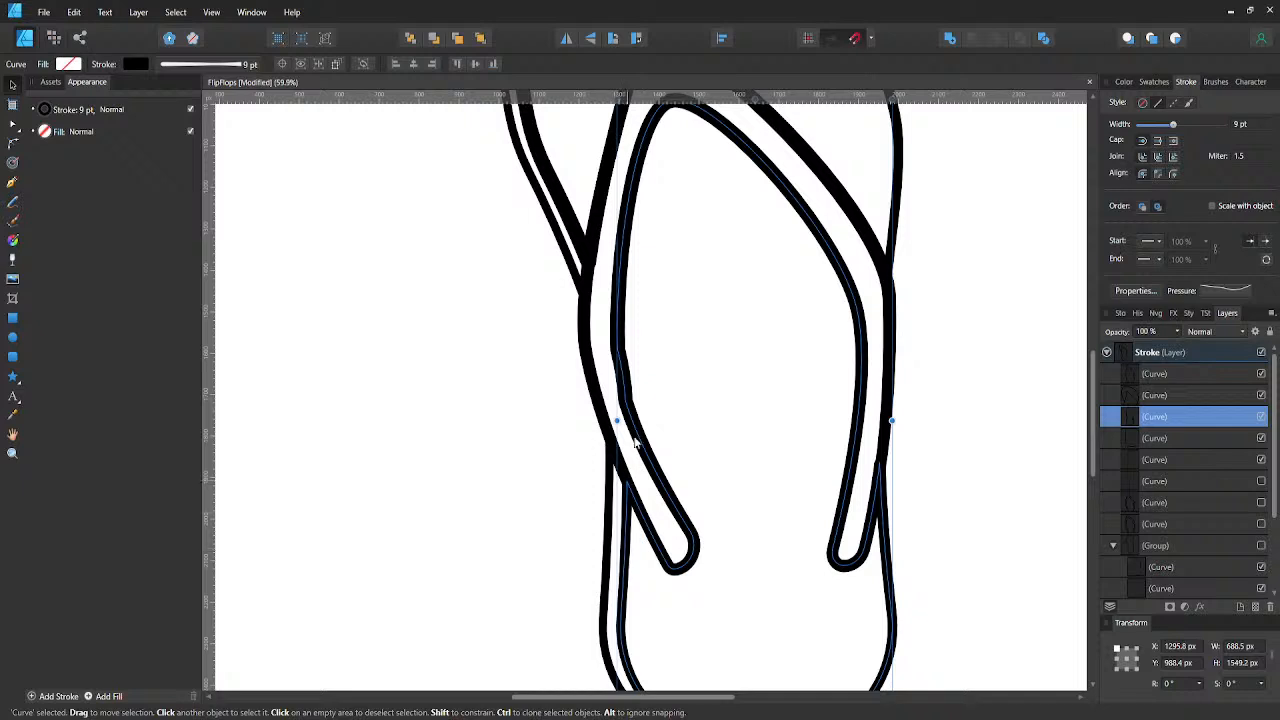
{"action": "key", "text": "a"}
{"action": "left_click", "coordinate": [621, 372]}
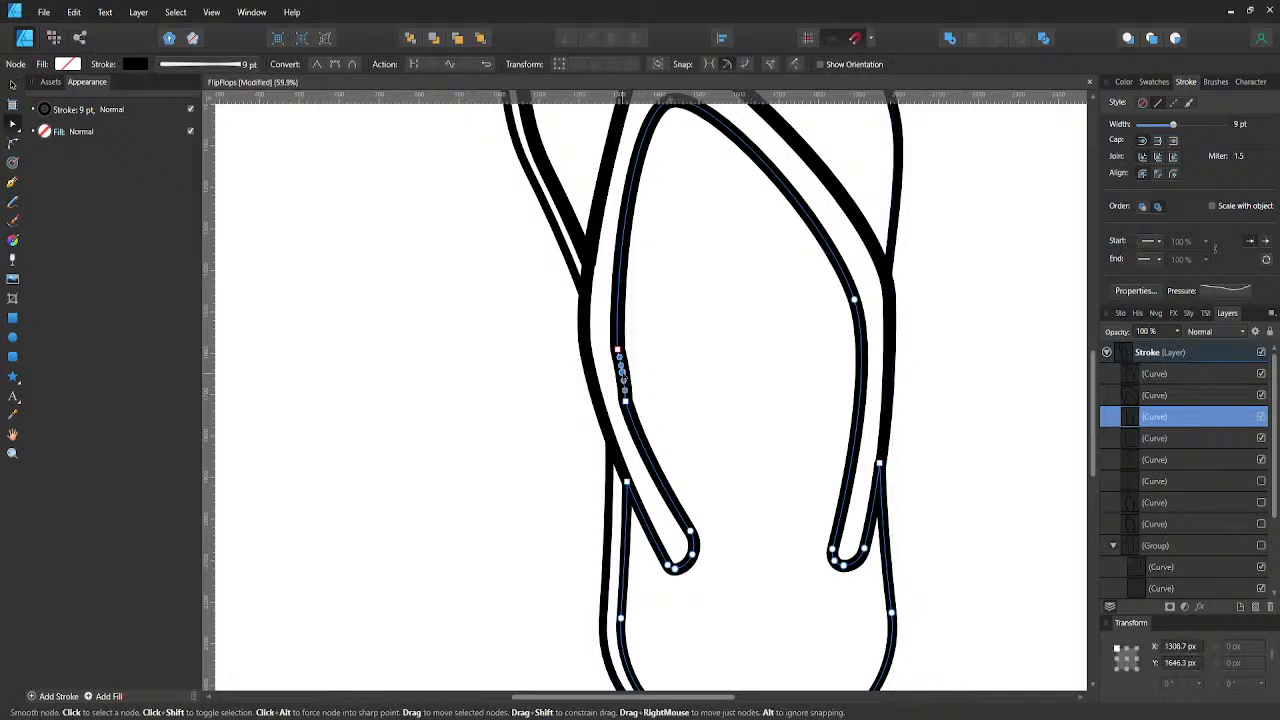
{"action": "key", "text": "Delete"}
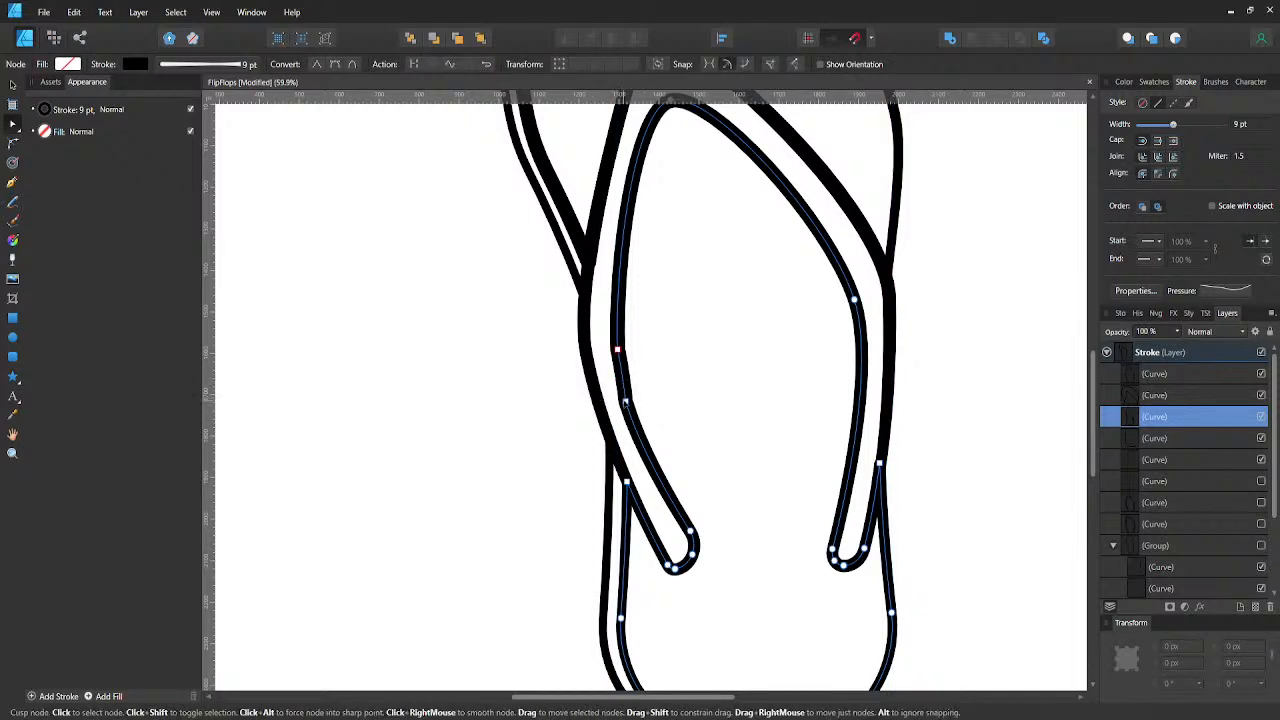
{"action": "left_click", "coordinate": [624, 401]}
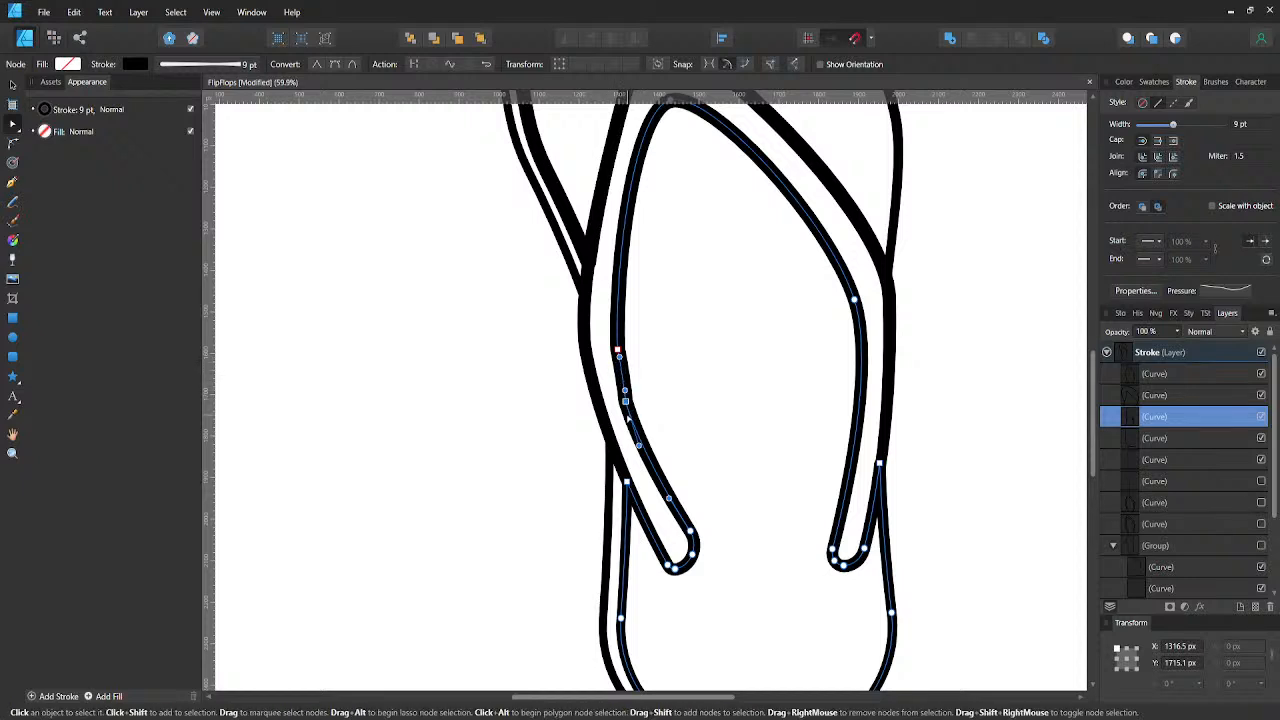
{"action": "key", "text": "v"}
{"action": "left_click", "coordinate": [493, 401]}
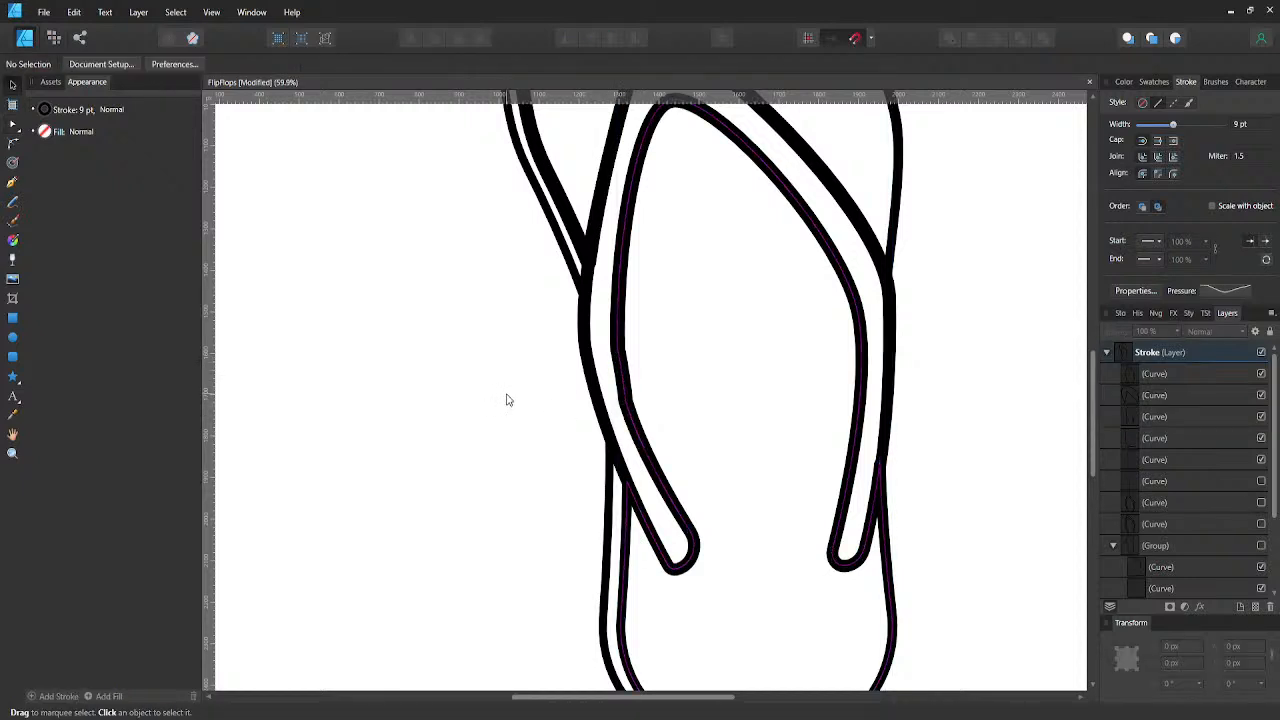
{"action": "scroll", "coordinate": [530, 390], "scroll_direction": "down", "scroll_amount": 3}
{"action": "left_click", "coordinate": [631, 404]}
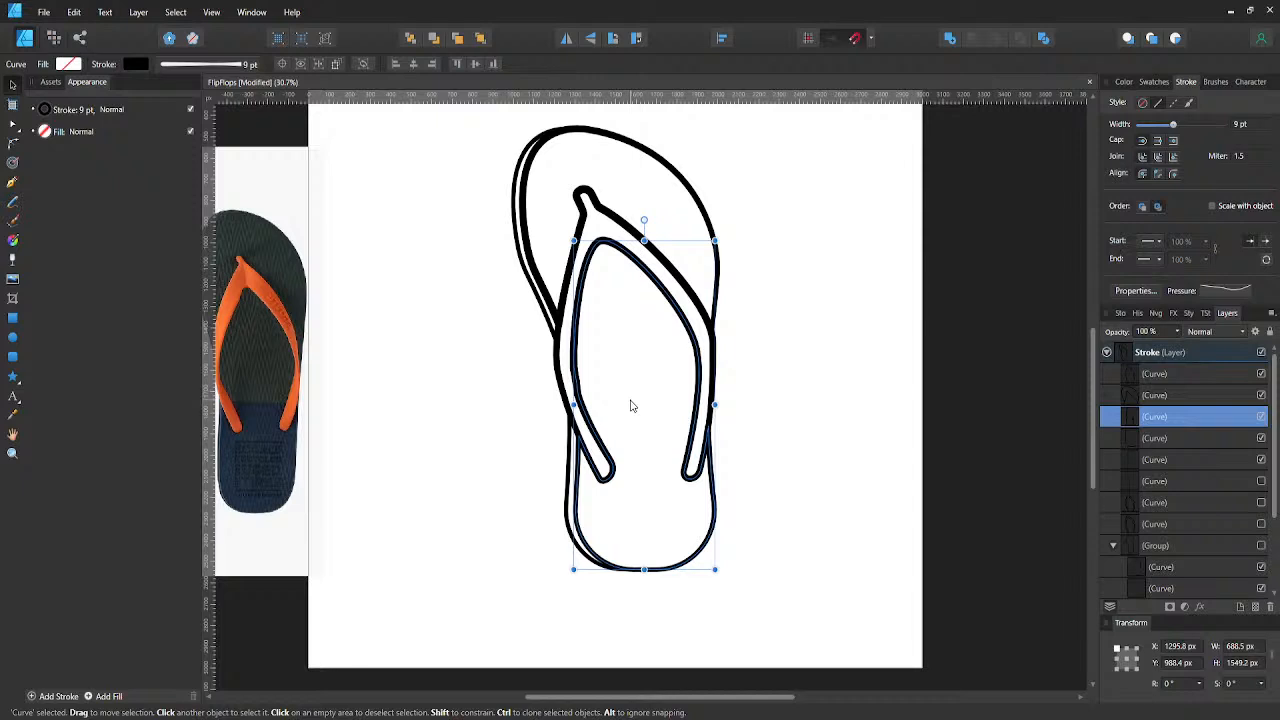
{"action": "left_click", "coordinate": [520, 403]}
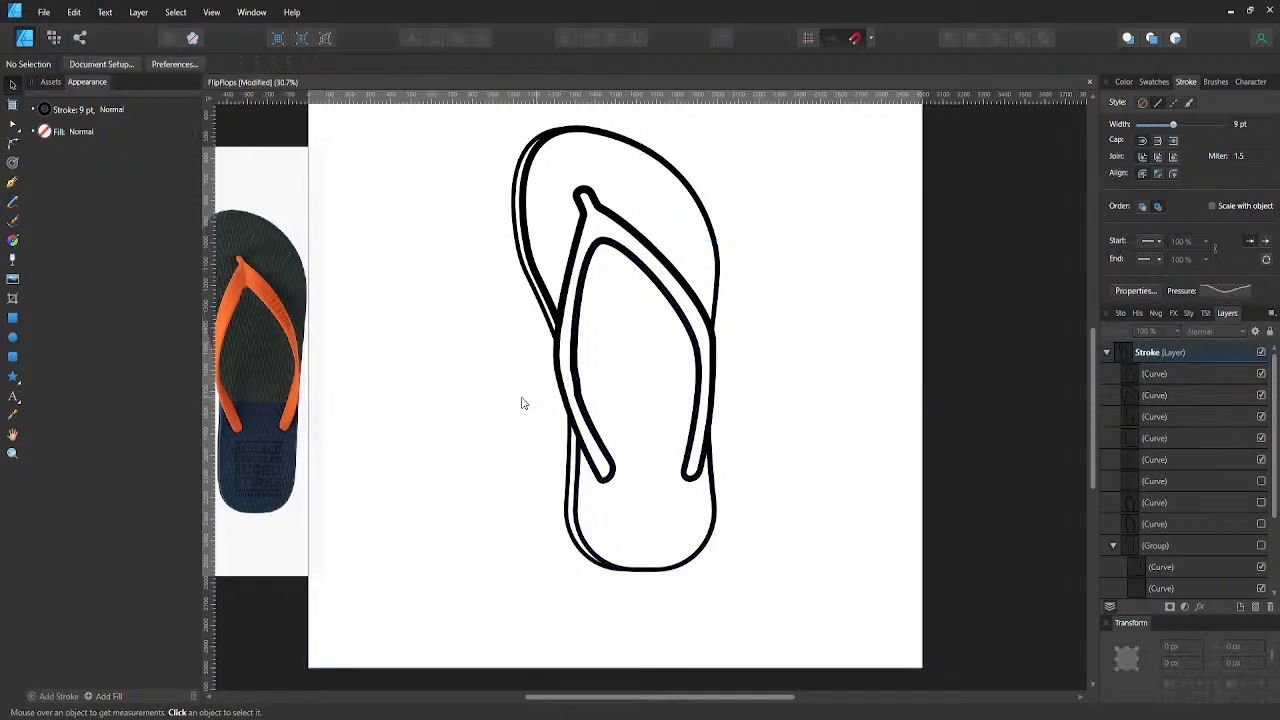
- Save the strap outline's pressure curve as a profile, reset the pressure, and reapply the saved profile
{"action": "scroll", "coordinate": [560, 390], "scroll_direction": "up", "scroll_amount": 2}
{"action": "left_click", "coordinate": [594, 349]}
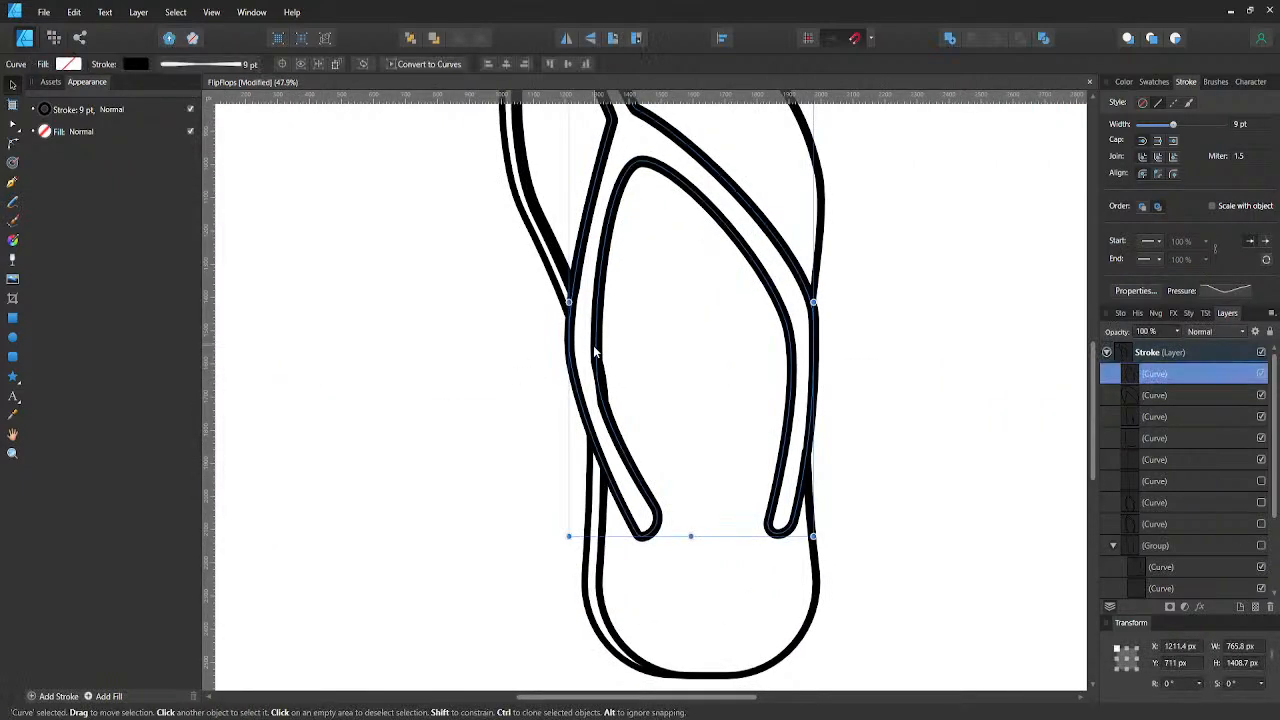
{"action": "left_click", "coordinate": [1226, 295]}
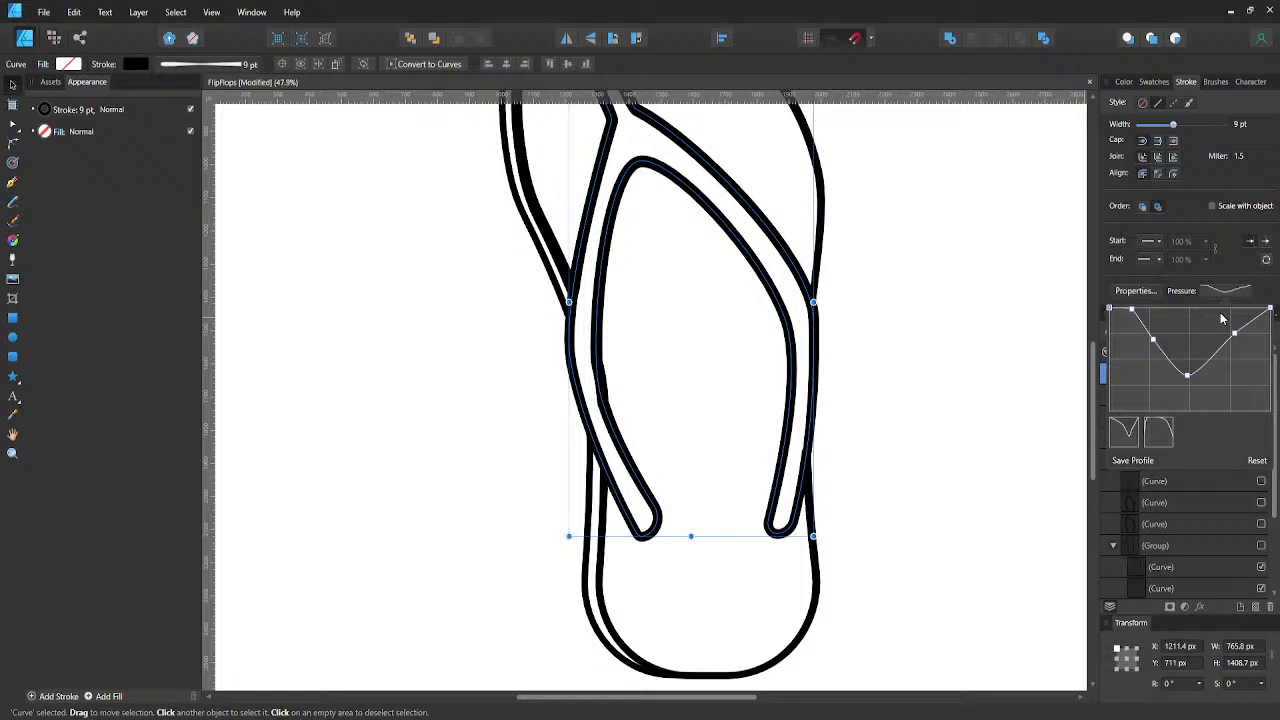
{"action": "left_click", "coordinate": [1133, 460]}
{"action": "left_click", "coordinate": [1256, 462]}
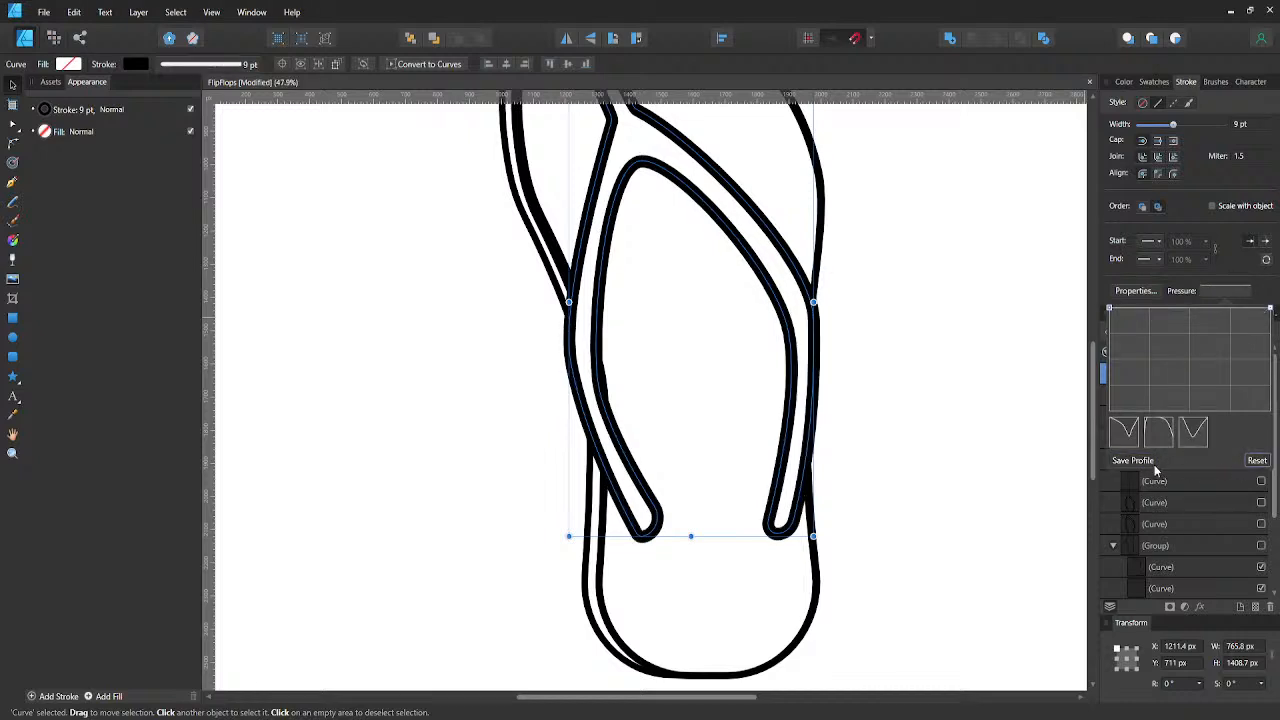
{"action": "left_click", "coordinate": [1192, 432]}
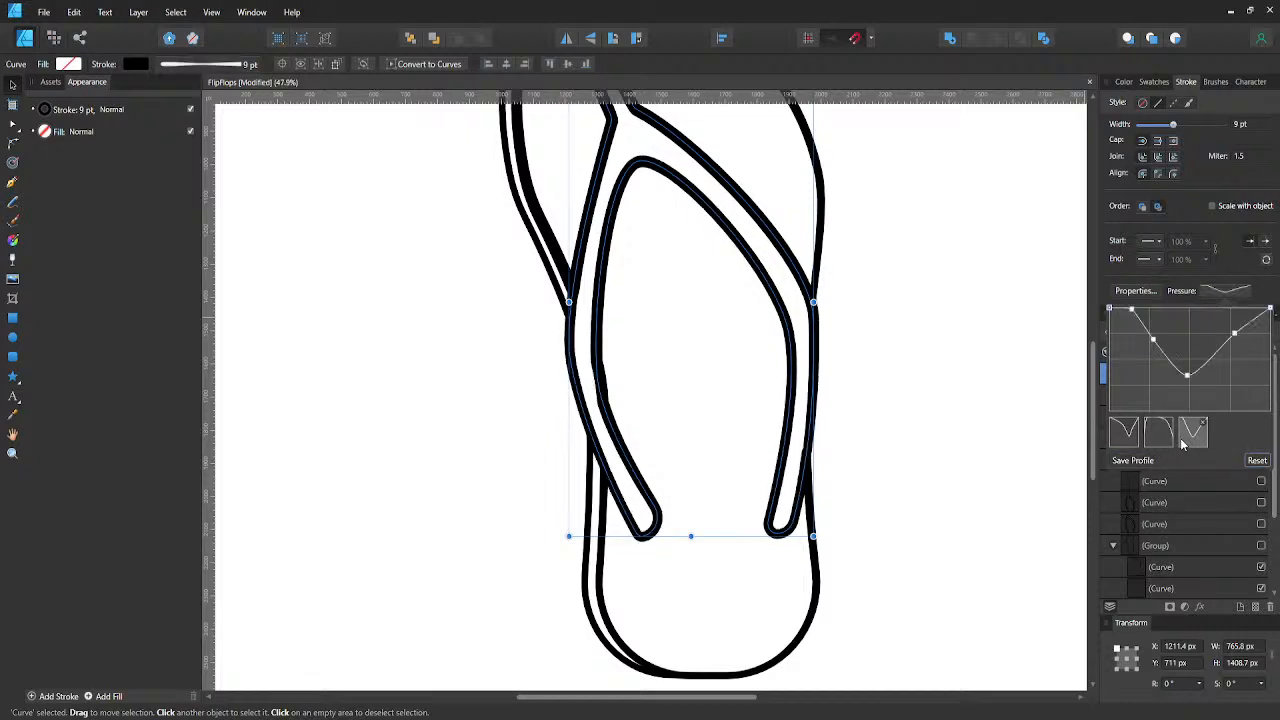
- Compare the whole strap outline with uniform pressure and with the saved profile, leaving the profile applied and the curve deselected
{"action": "key", "text": "ctrl+0"}
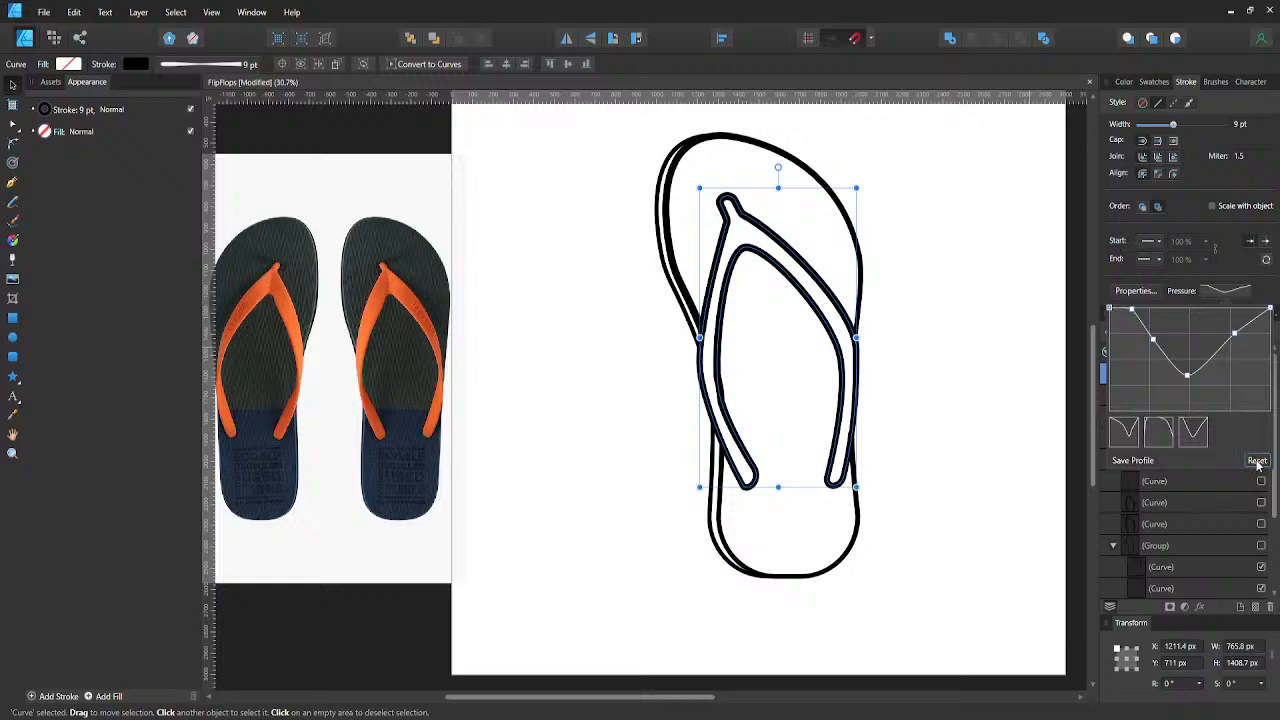
{"action": "left_click", "coordinate": [1257, 461]}
{"action": "left_click", "coordinate": [1192, 432]}
{"action": "left_click", "coordinate": [982, 426]}
{"action": "left_click_drag", "start_coordinate": [964, 416], "coordinate": [912, 408]}
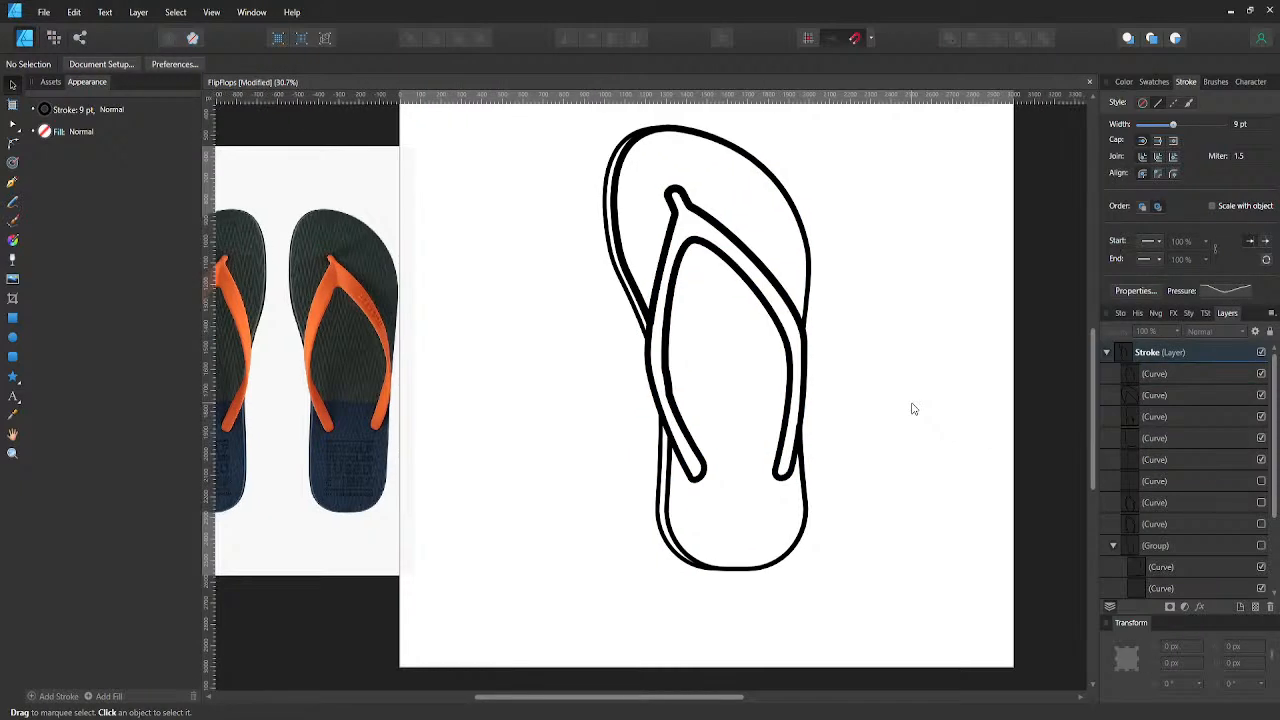
- Set the strap outline's stroke width to 8 pt
{"action": "left_click", "coordinate": [777, 285]}
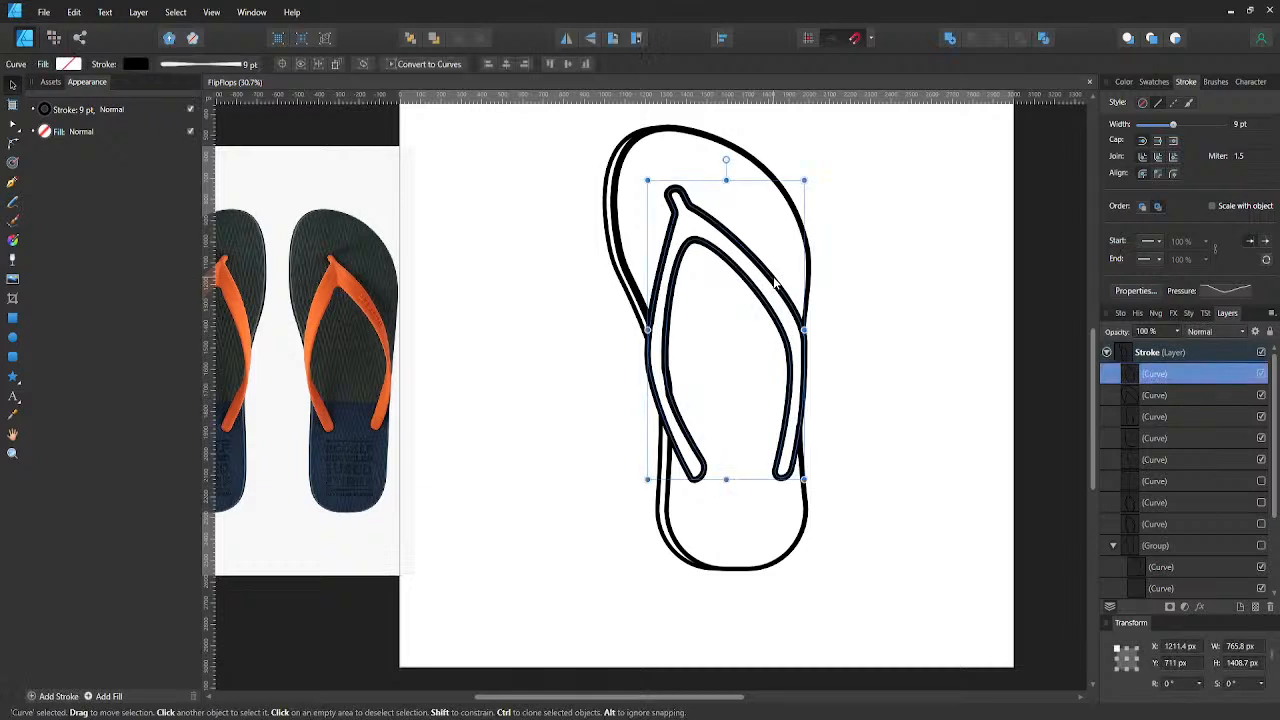
{"action": "left_click", "coordinate": [247, 65]}
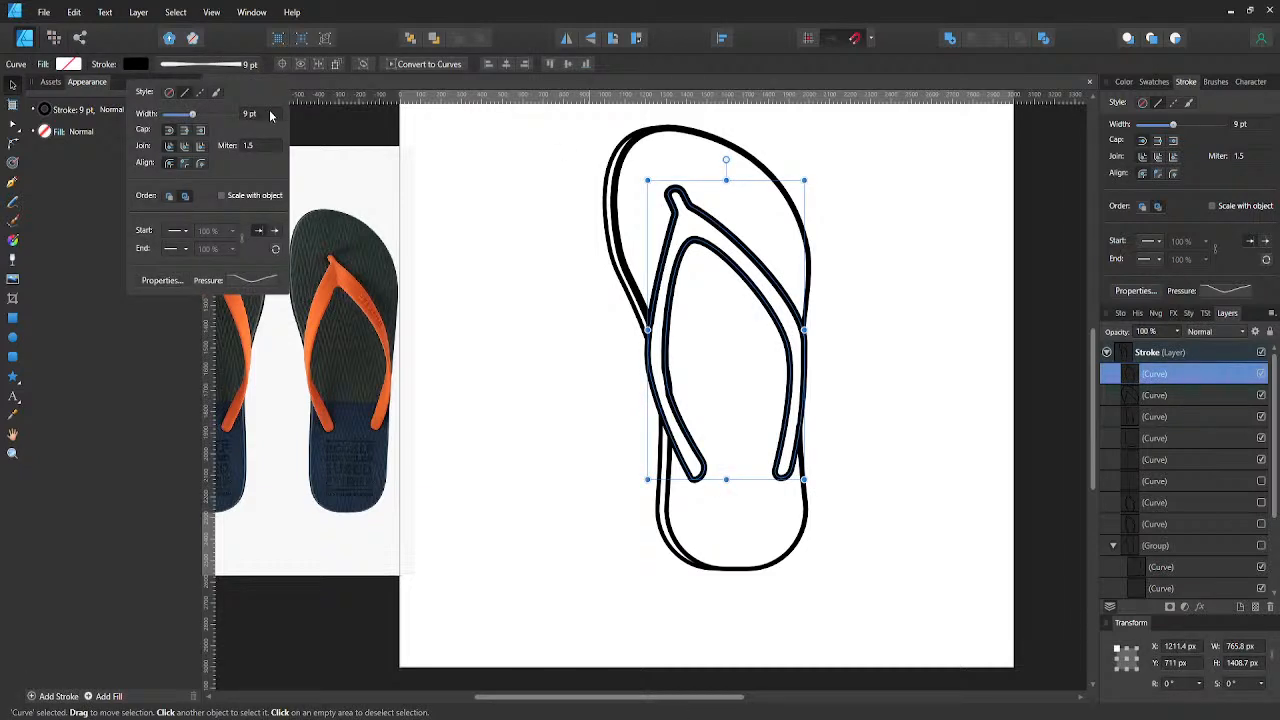
{"action": "left_click", "coordinate": [266, 114]}
{"action": "type", "text": "8"}
{"action": "key", "text": "Return"}
{"action": "left_click", "coordinate": [422, 295]}
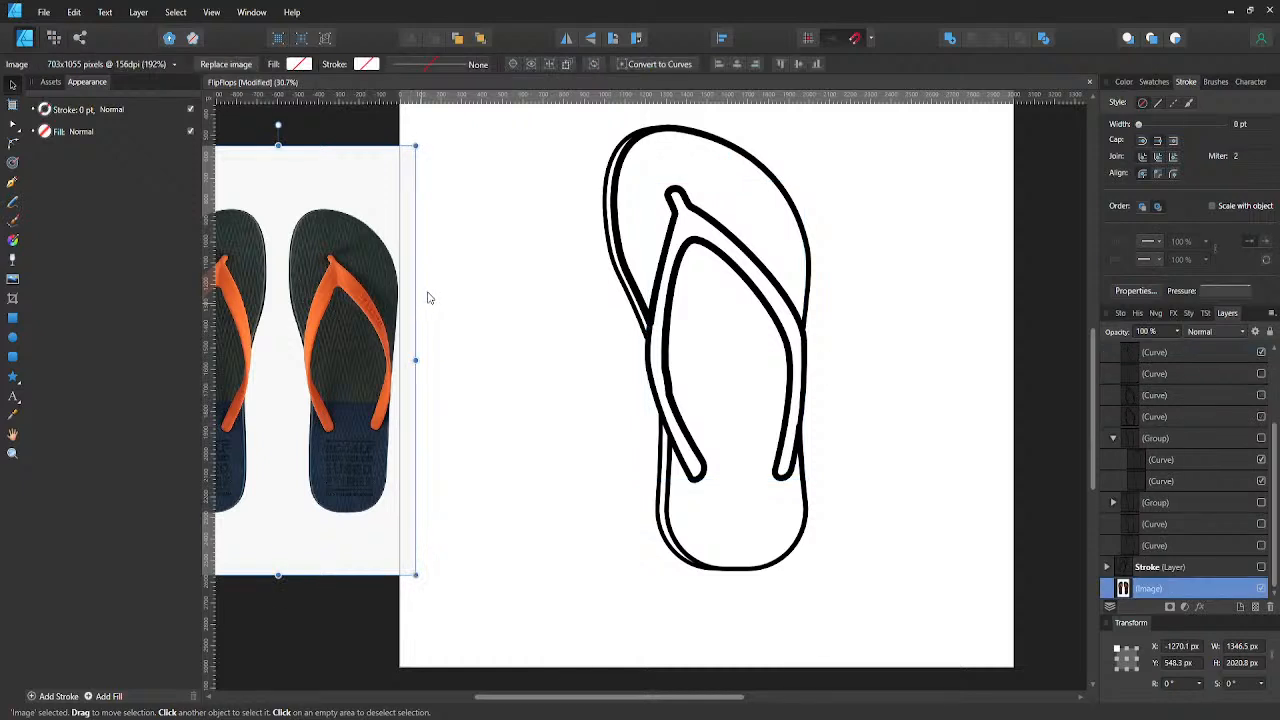
- Lower the start and end points of the upper sole outline's pressure profile to thin its line ends, and save the document
{"action": "scroll", "coordinate": [615, 285], "scroll_direction": "up", "scroll_amount": 2}
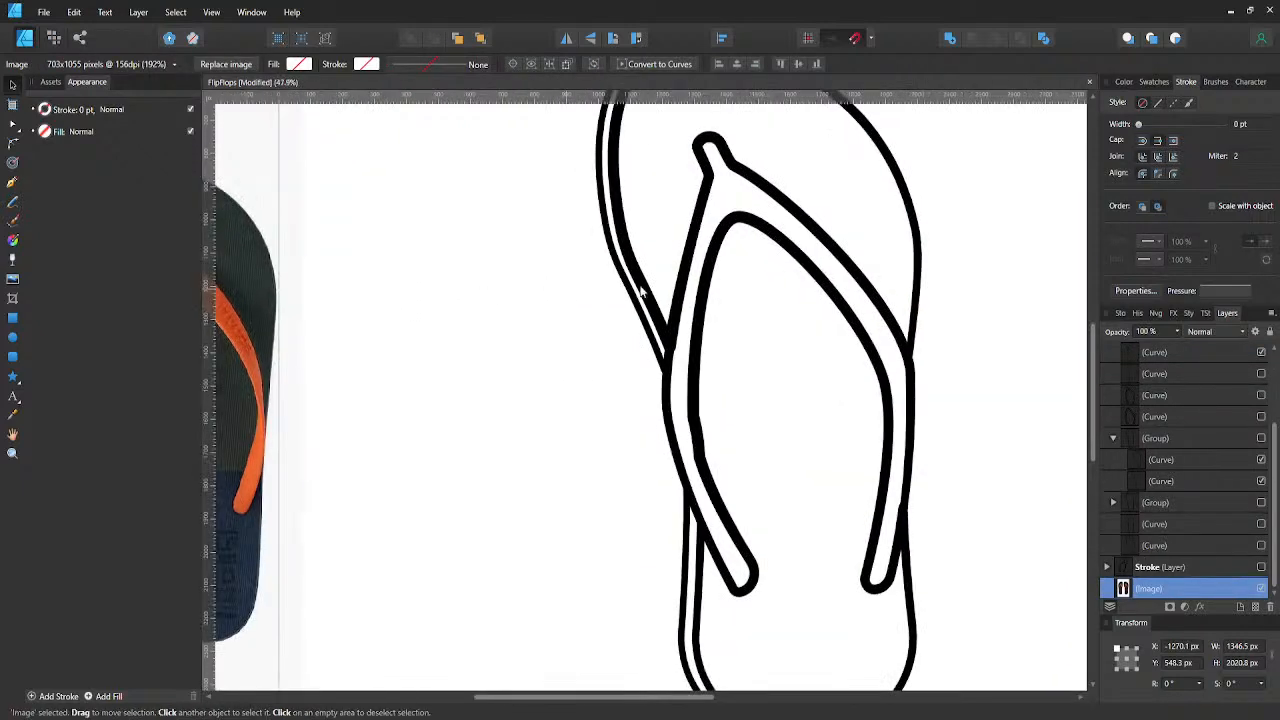
{"action": "left_click", "coordinate": [660, 305]}
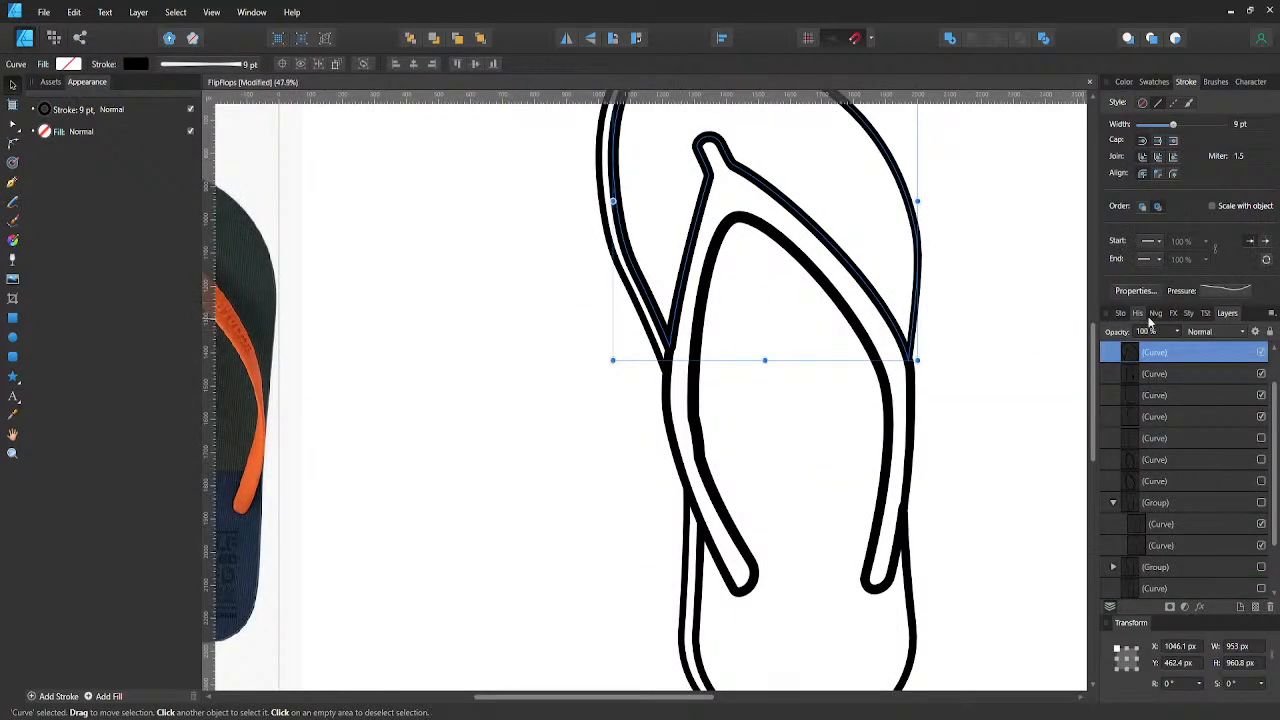
{"action": "left_click", "coordinate": [1244, 296]}
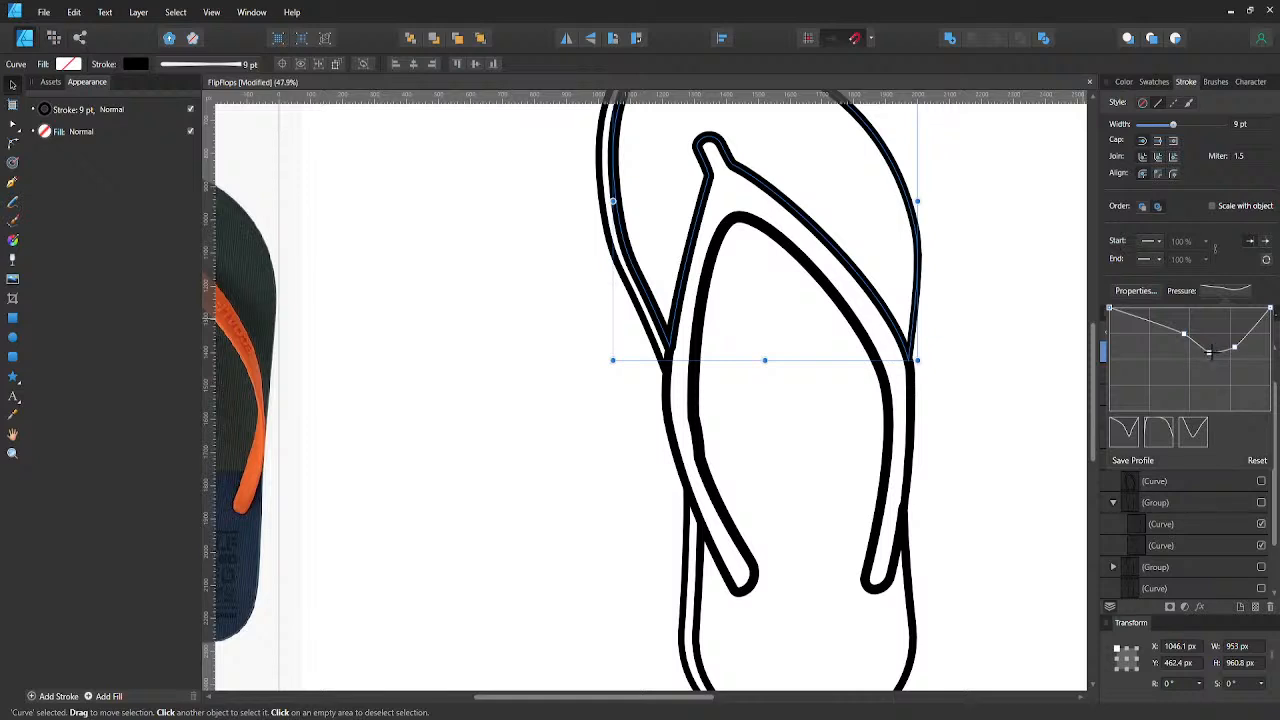
{"action": "mouse_move", "coordinate": [1211, 354]}
{"action": "left_mouse_down"}
{"action": "mouse_move", "coordinate": [1214, 364]}
{"action": "mouse_move", "coordinate": [1223, 309]}
{"action": "mouse_move", "coordinate": [1271, 325]}
{"action": "mouse_move", "coordinate": [1275, 343]}
{"action": "left_mouse_up"}
{"action": "key", "text": "ctrl+z"}
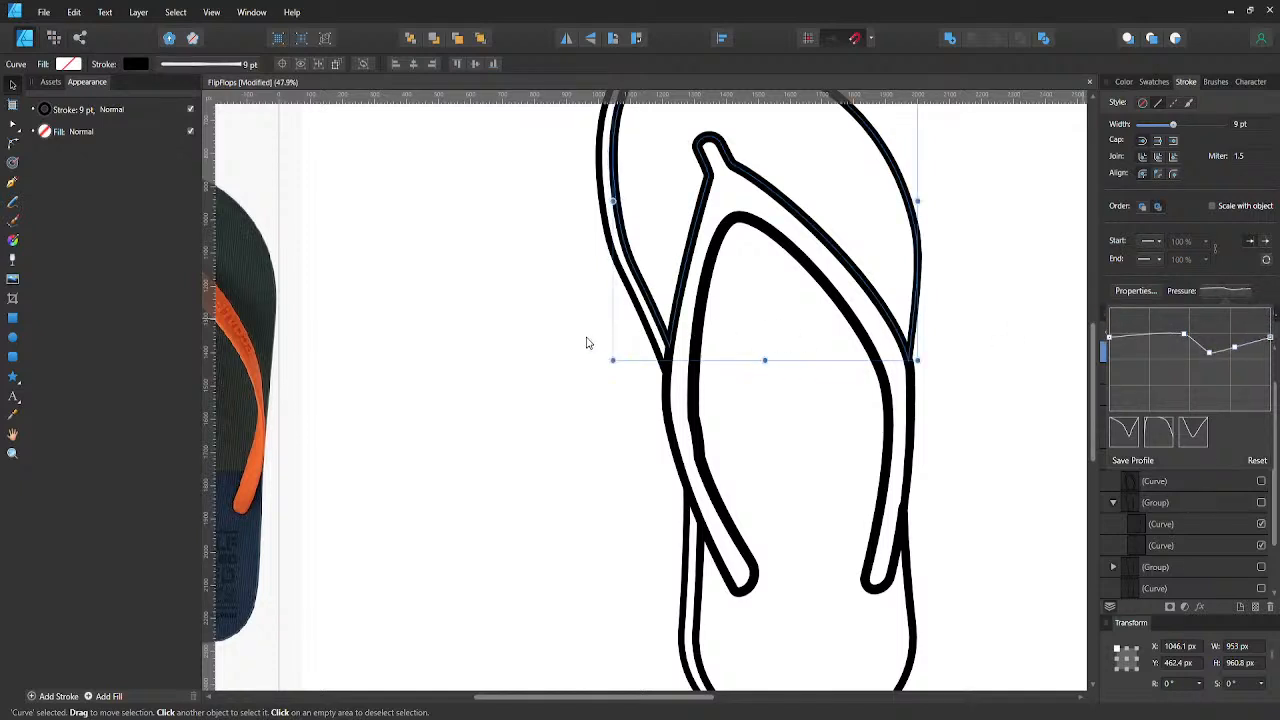
{"action": "left_click", "coordinate": [586, 343]}
{"action": "scroll", "coordinate": [585, 300], "scroll_direction": "down", "scroll_amount": 3}
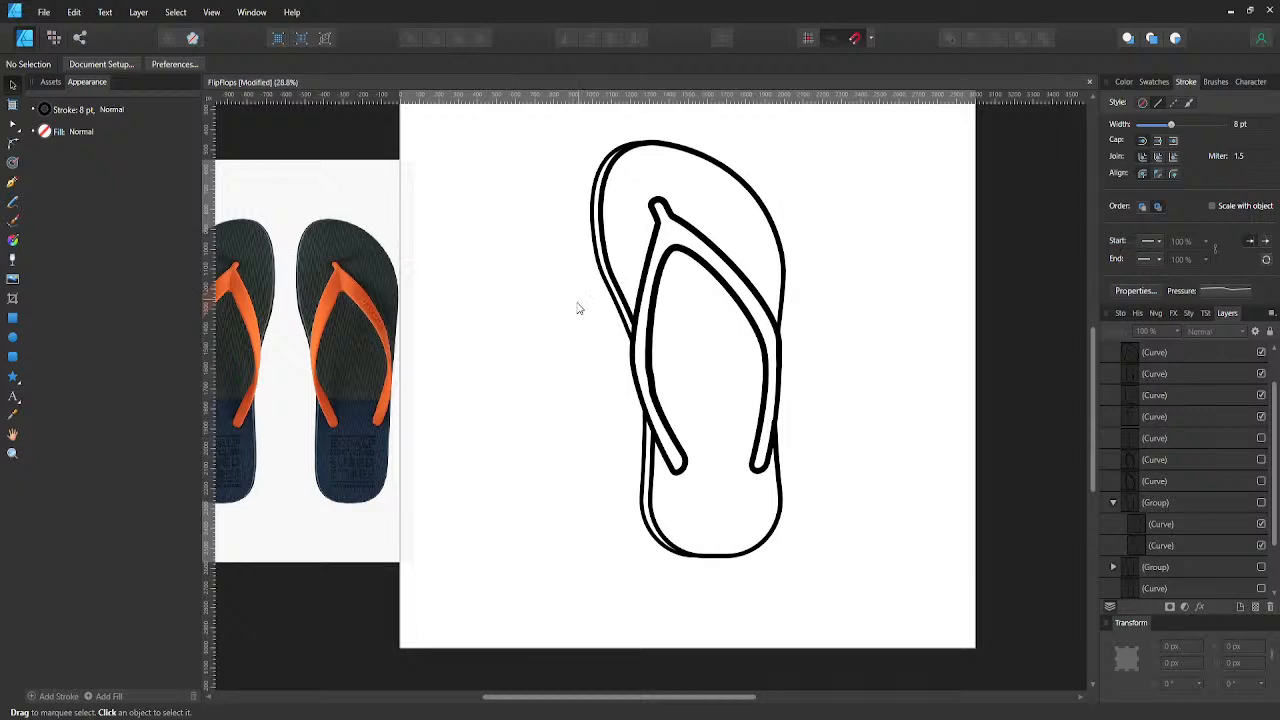
{"action": "key", "text": "ctrl+s"}
{"action": "scroll", "coordinate": [544, 329], "scroll_direction": "down", "scroll_amount": 1}
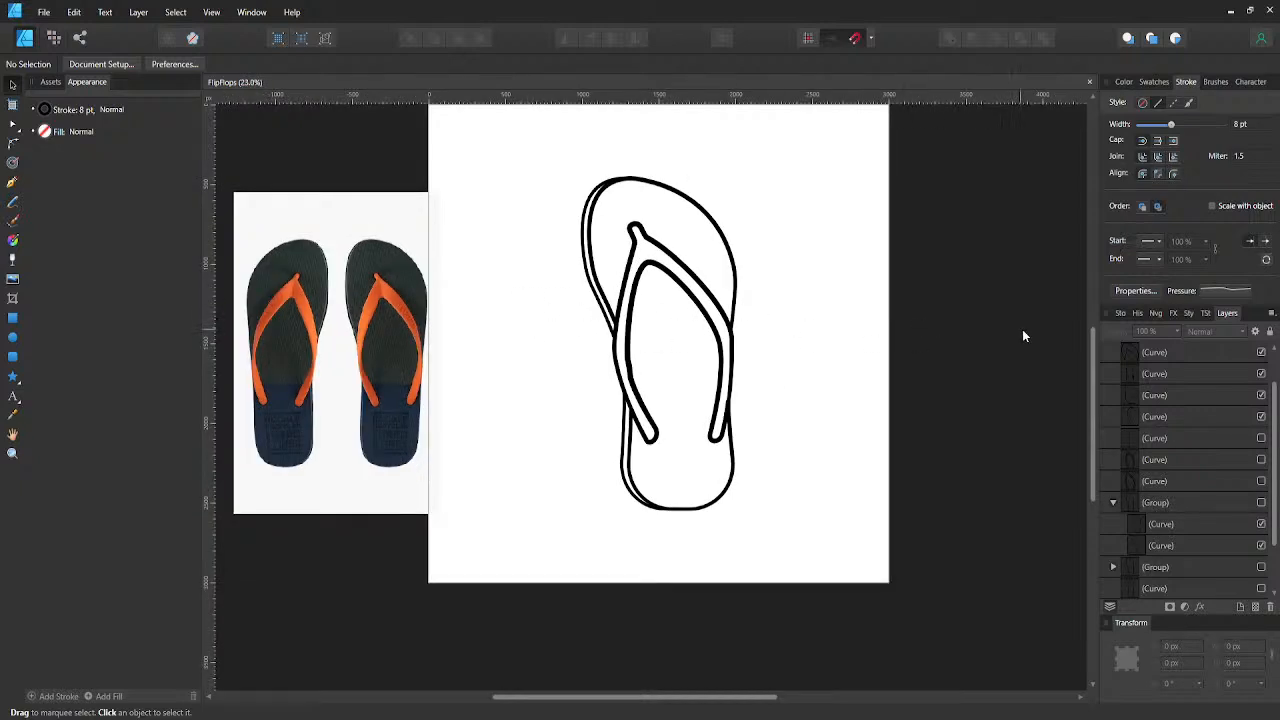
- Duplicate the visible Stroke layer and rename the lower of the two visible layers as color
{"action": "scroll", "coordinate": [1184, 364], "scroll_direction": "up", "scroll_amount": 1}
{"action": "left_click", "coordinate": [1106, 353]}
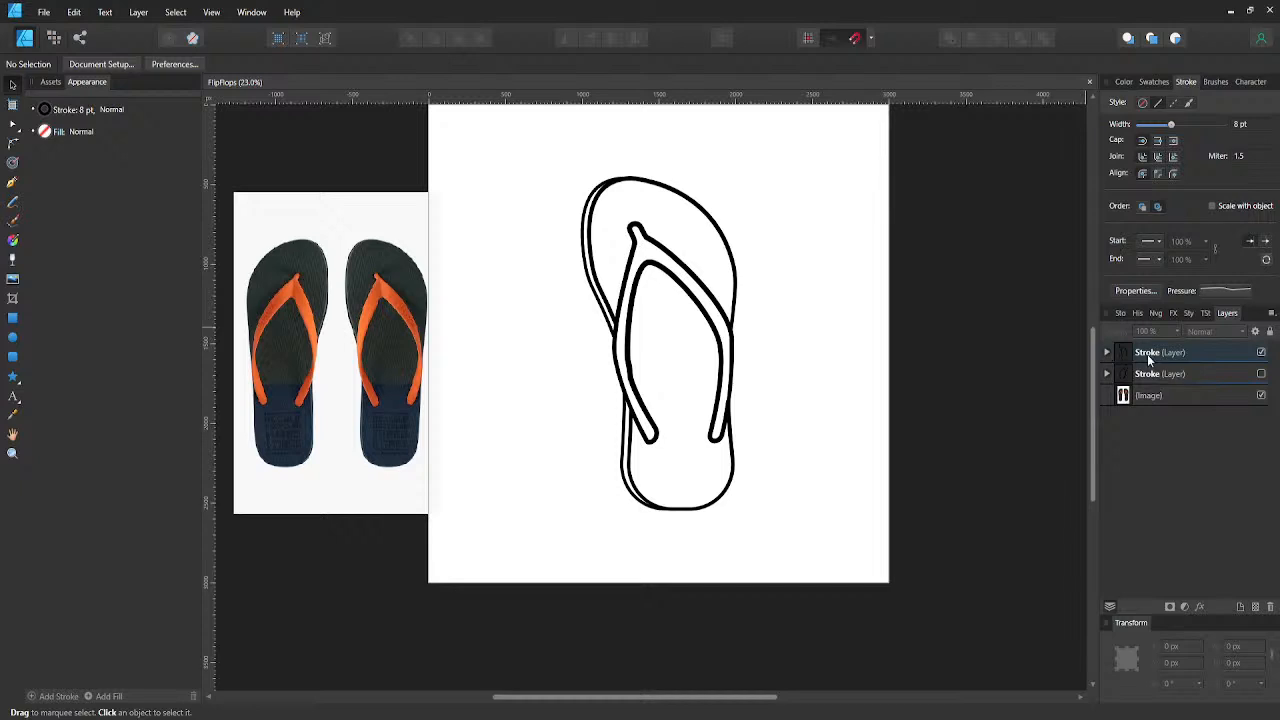
{"action": "left_click", "coordinate": [1121, 352]}
{"action": "key", "text": "ctrl+j"}
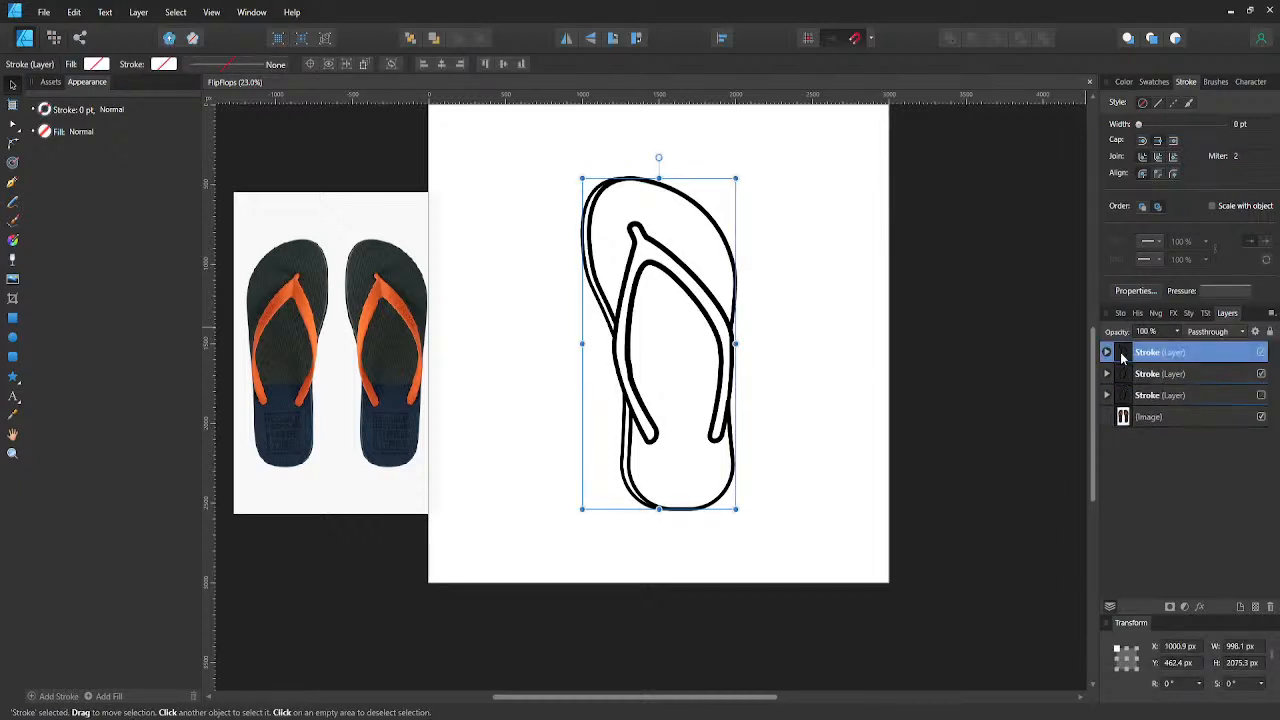
{"action": "double_click", "coordinate": [1158, 352]}
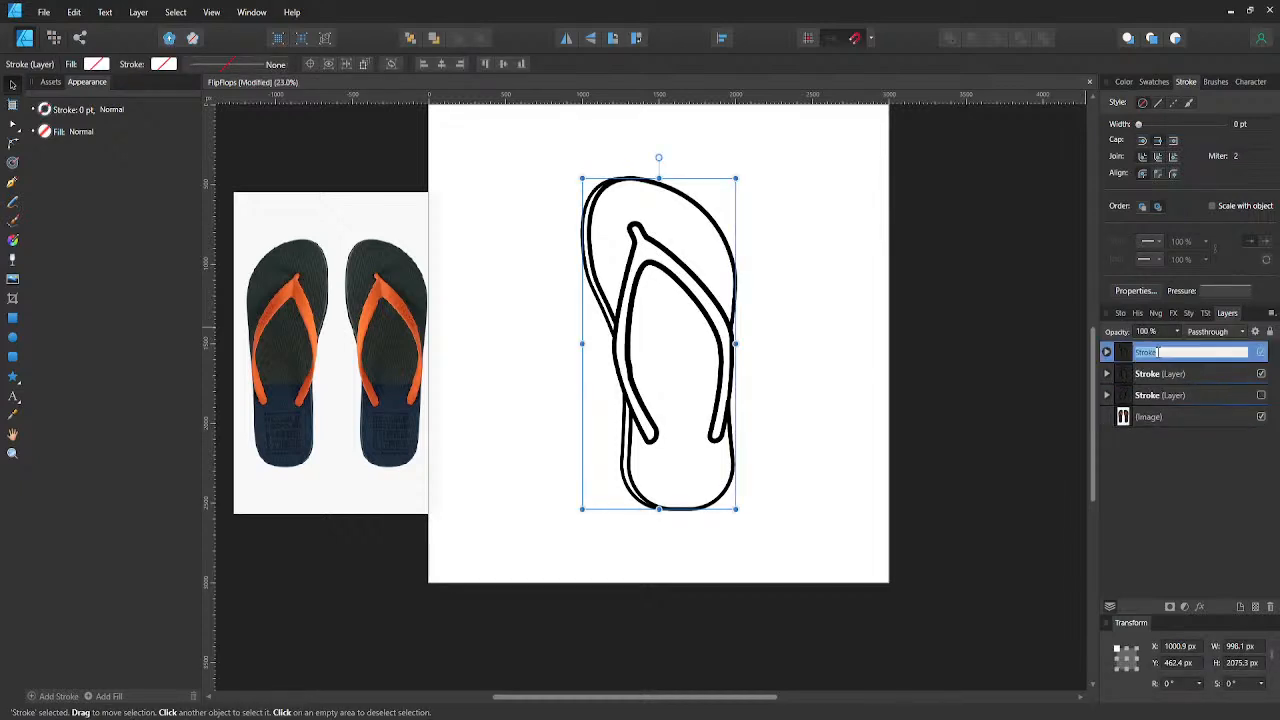
{"action": "left_click", "coordinate": [1151, 387]}
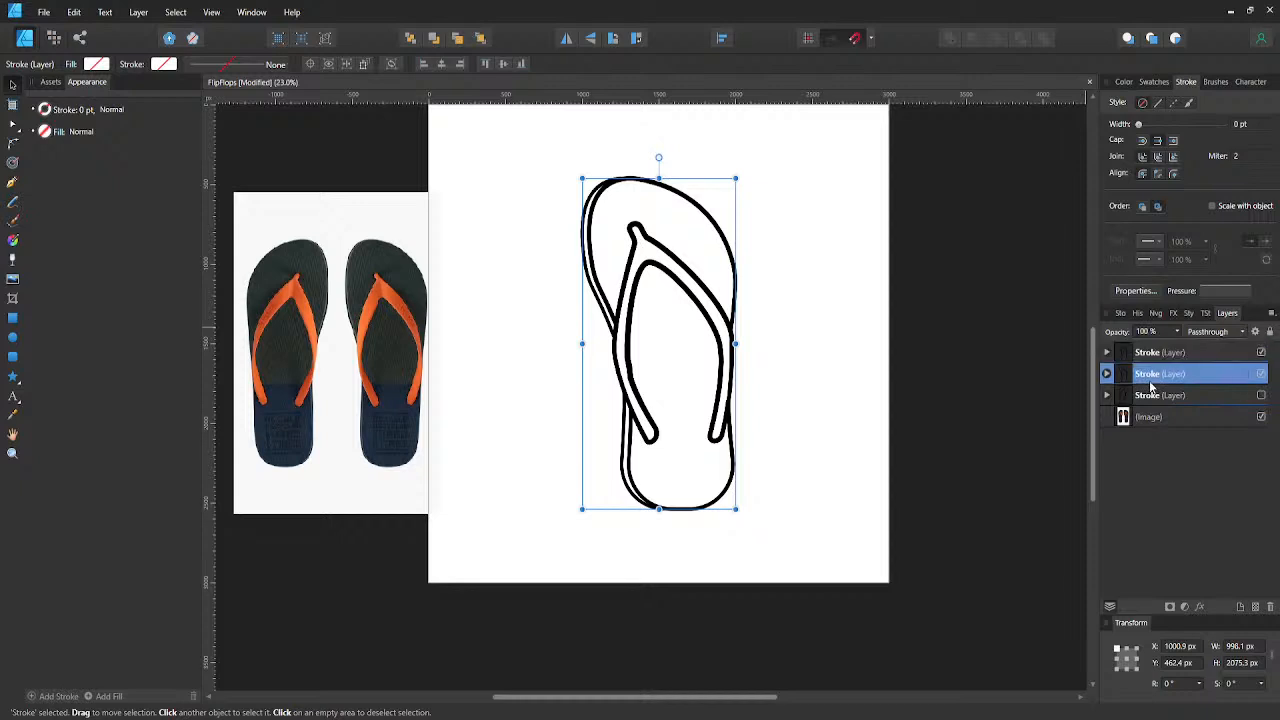
{"action": "double_click", "coordinate": [1151, 378]}
{"action": "type", "text": "color"}
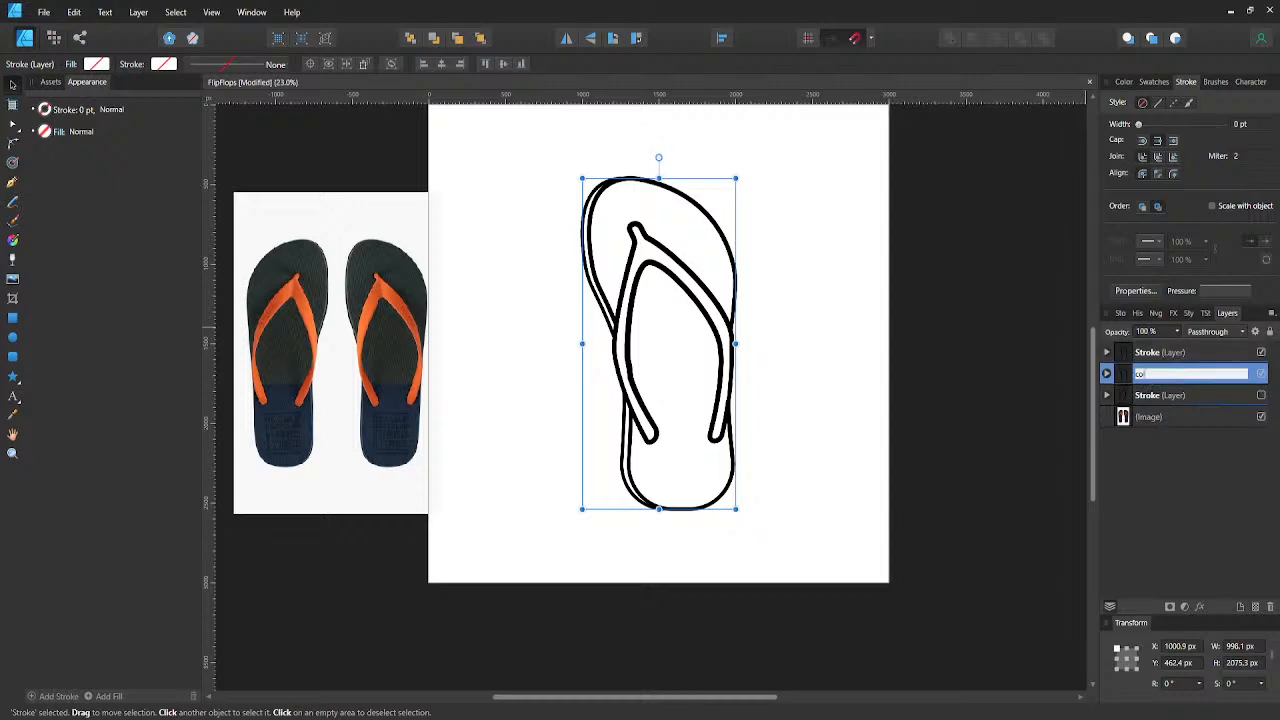
{"action": "key", "text": "Return"}
- Duplicate the top Stroke layer as a backup, hide the copy, and lock the Stroke layer beneath it
{"action": "left_click", "coordinate": [1160, 352]}
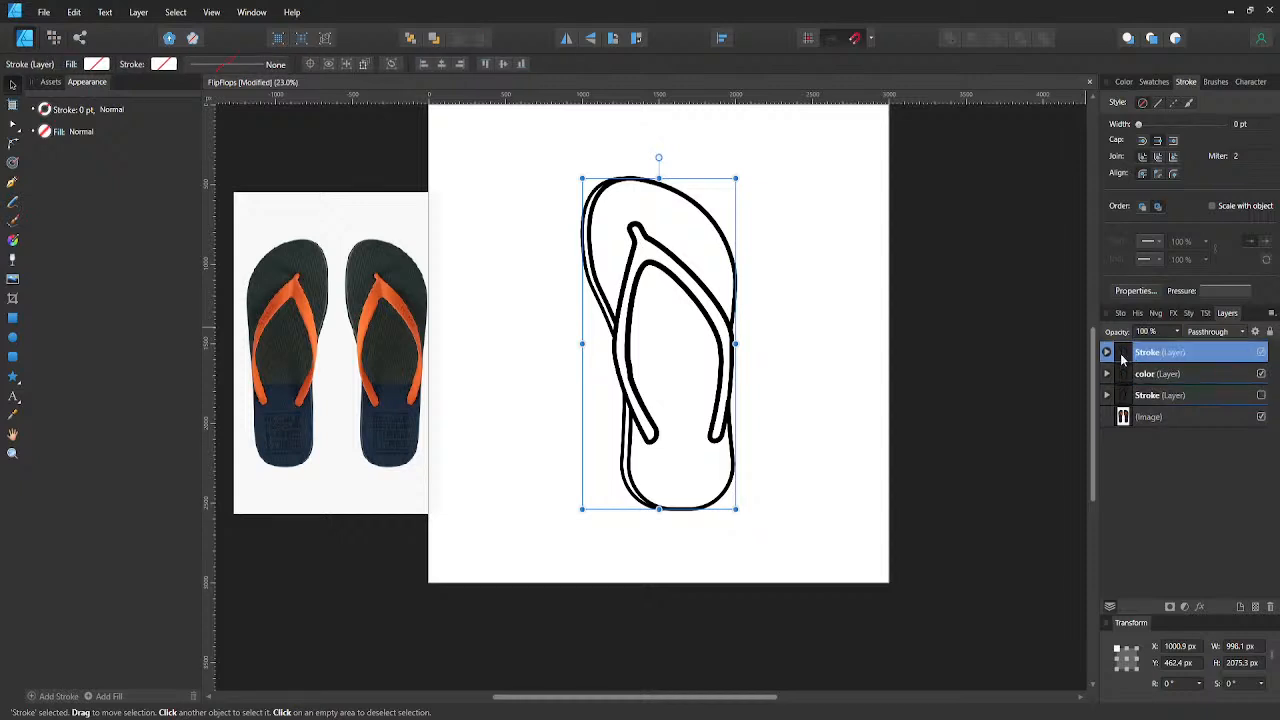
{"action": "left_click", "coordinate": [1107, 354]}
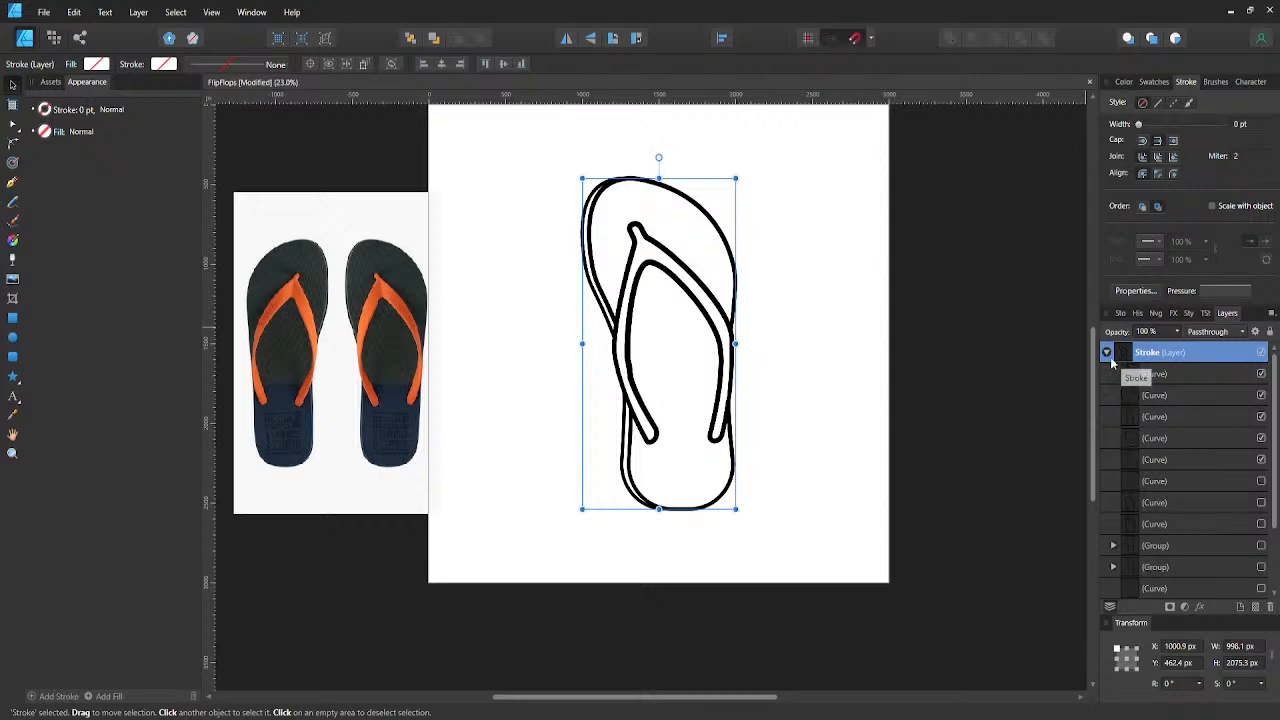
{"action": "left_click", "coordinate": [1106, 353]}
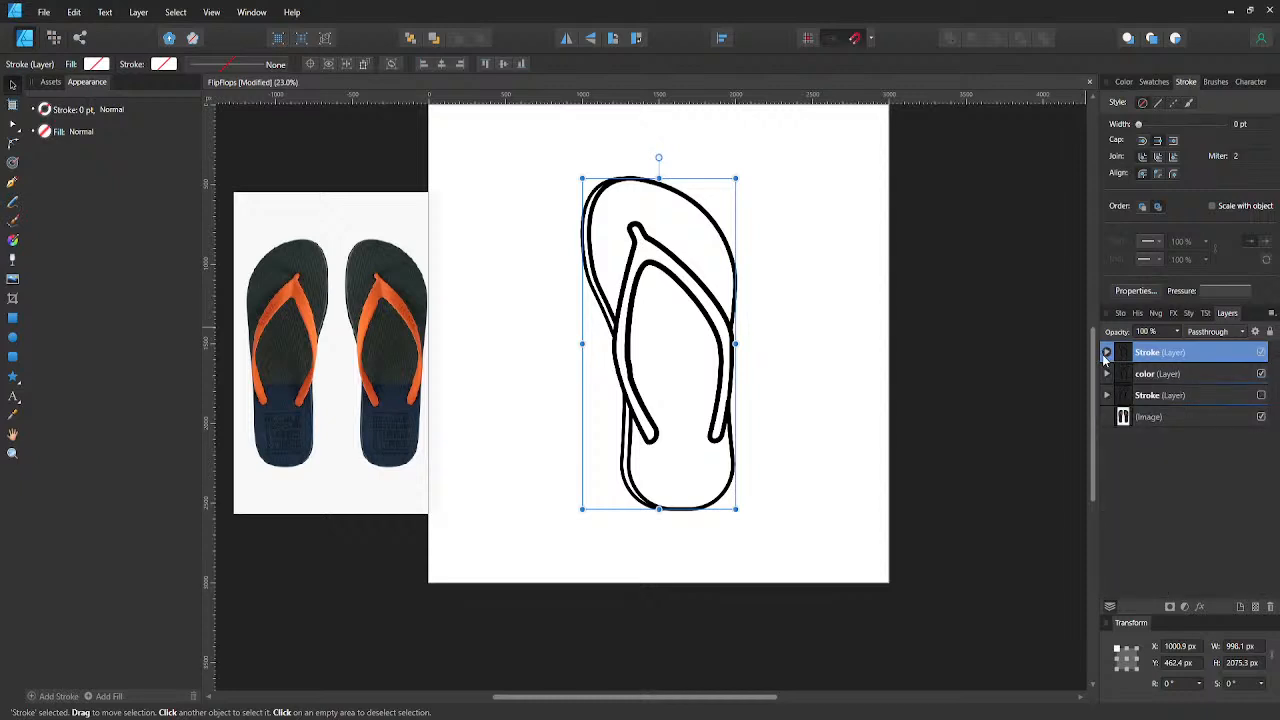
{"action": "key", "text": "ctrl+j"}
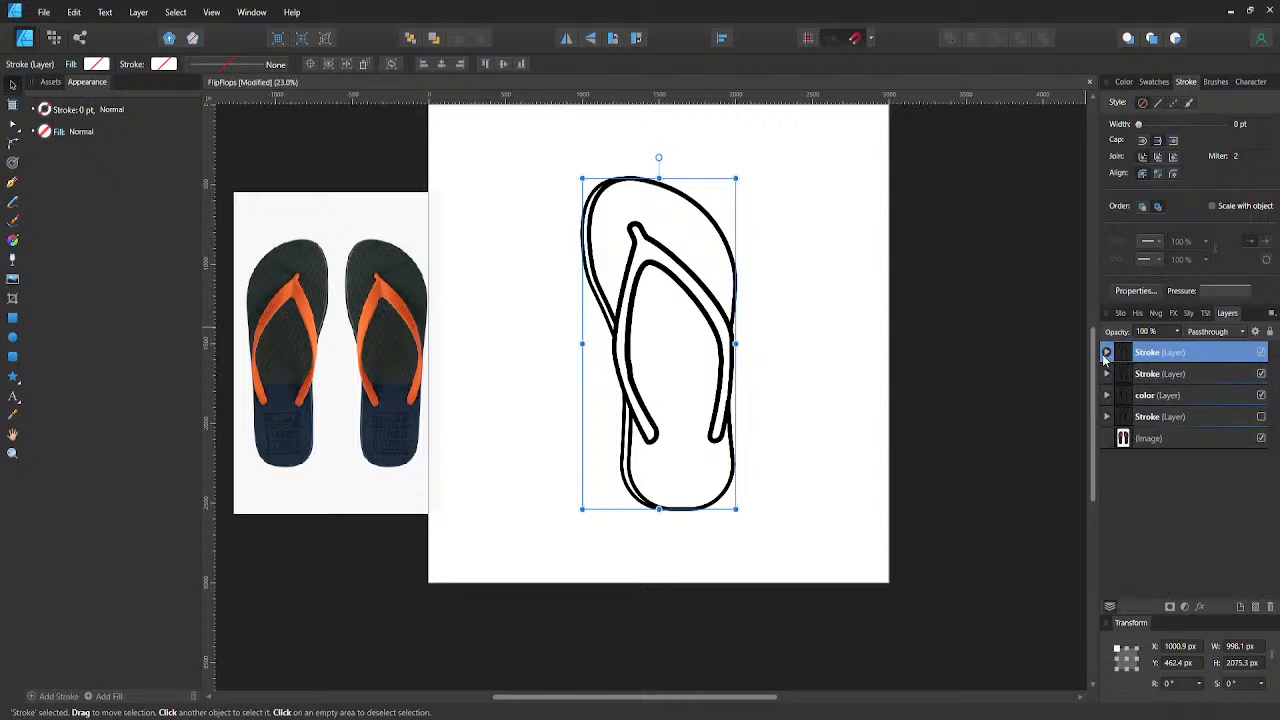
{"action": "left_click", "coordinate": [1261, 352]}
{"action": "left_click", "coordinate": [1240, 374]}
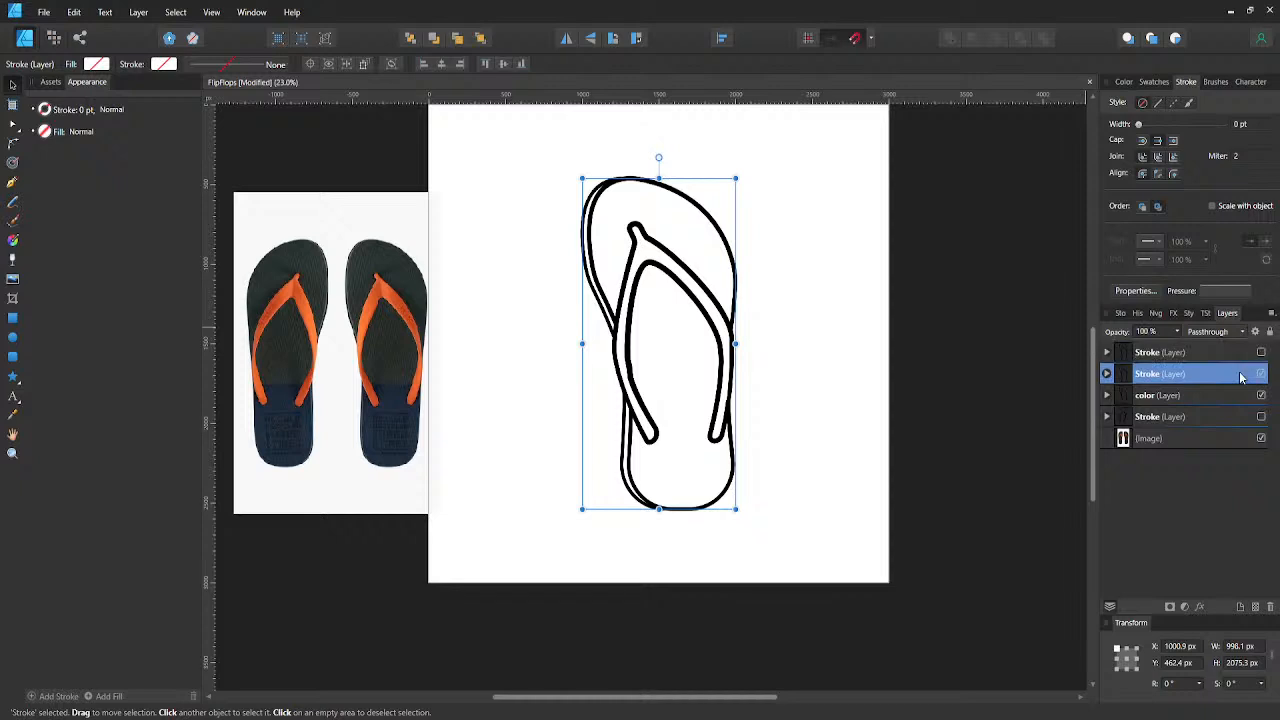
- Examine the curves and groups inside the locked Stroke layer, including the curve for the lower side edge of the sole
{"action": "left_click", "coordinate": [1152, 396]}
{"action": "left_click", "coordinate": [1106, 374]}
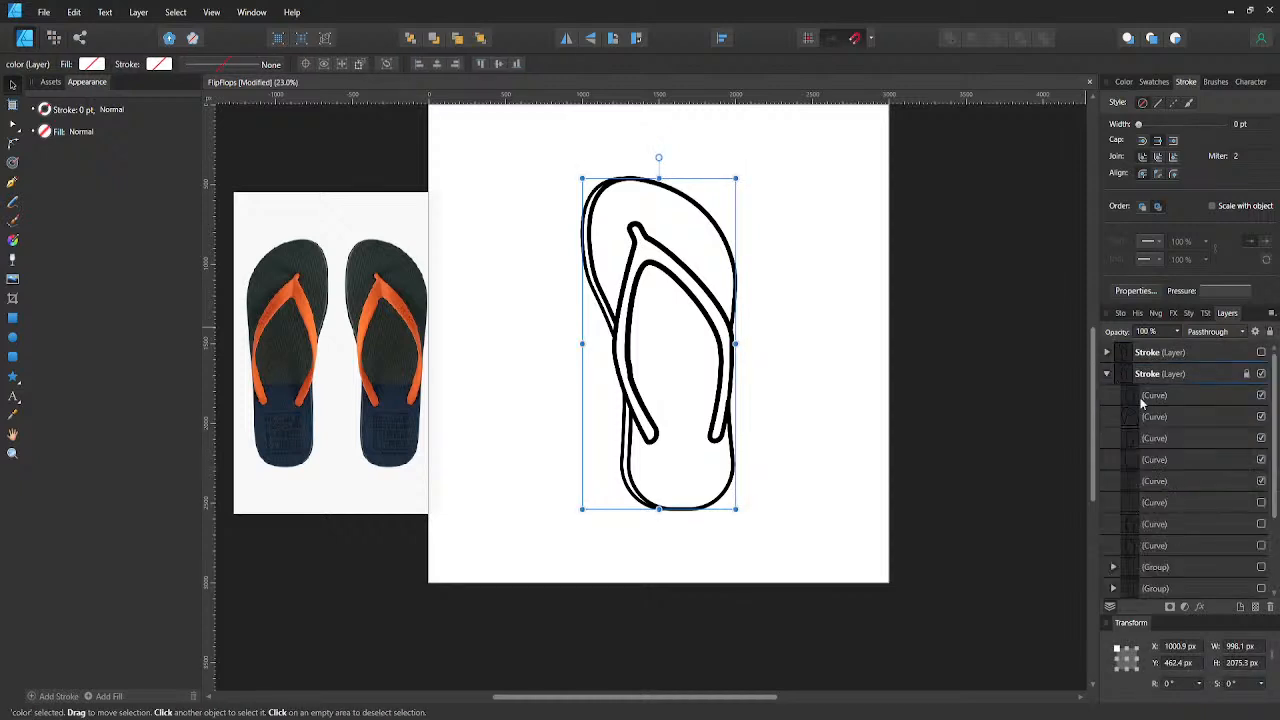
{"action": "scroll", "coordinate": [1150, 416], "scroll_direction": "down", "scroll_amount": 3}
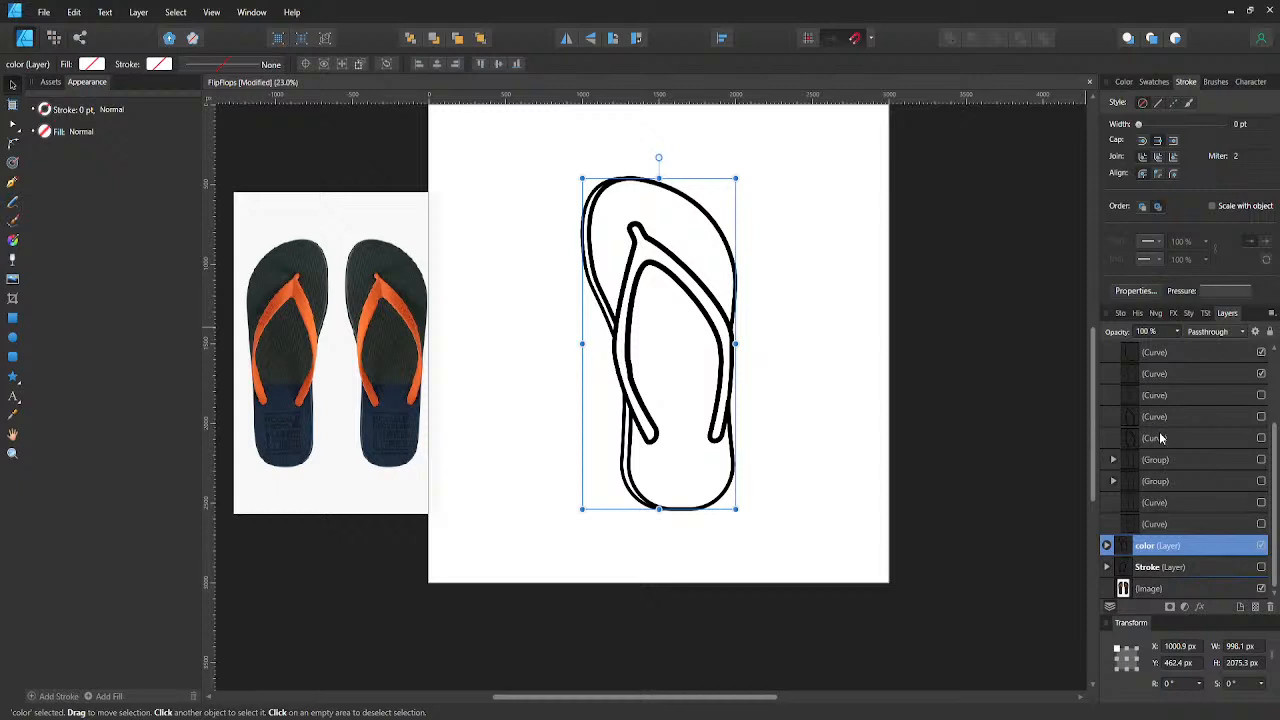
{"action": "scroll", "coordinate": [1160, 438], "scroll_direction": "up", "scroll_amount": 3}
{"action": "scroll", "coordinate": [1160, 438], "scroll_direction": "down", "scroll_amount": 2}
{"action": "scroll", "coordinate": [1160, 438], "scroll_direction": "up", "scroll_amount": 2}
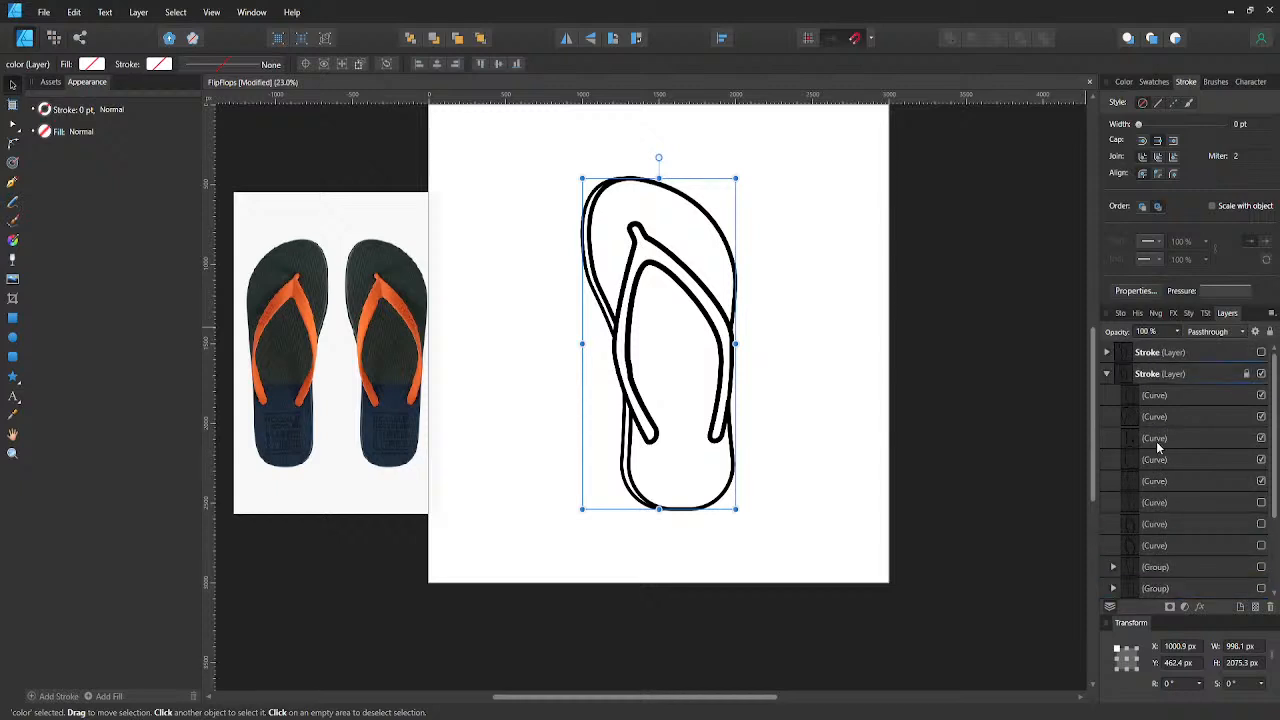
{"action": "left_click", "coordinate": [1152, 460]}
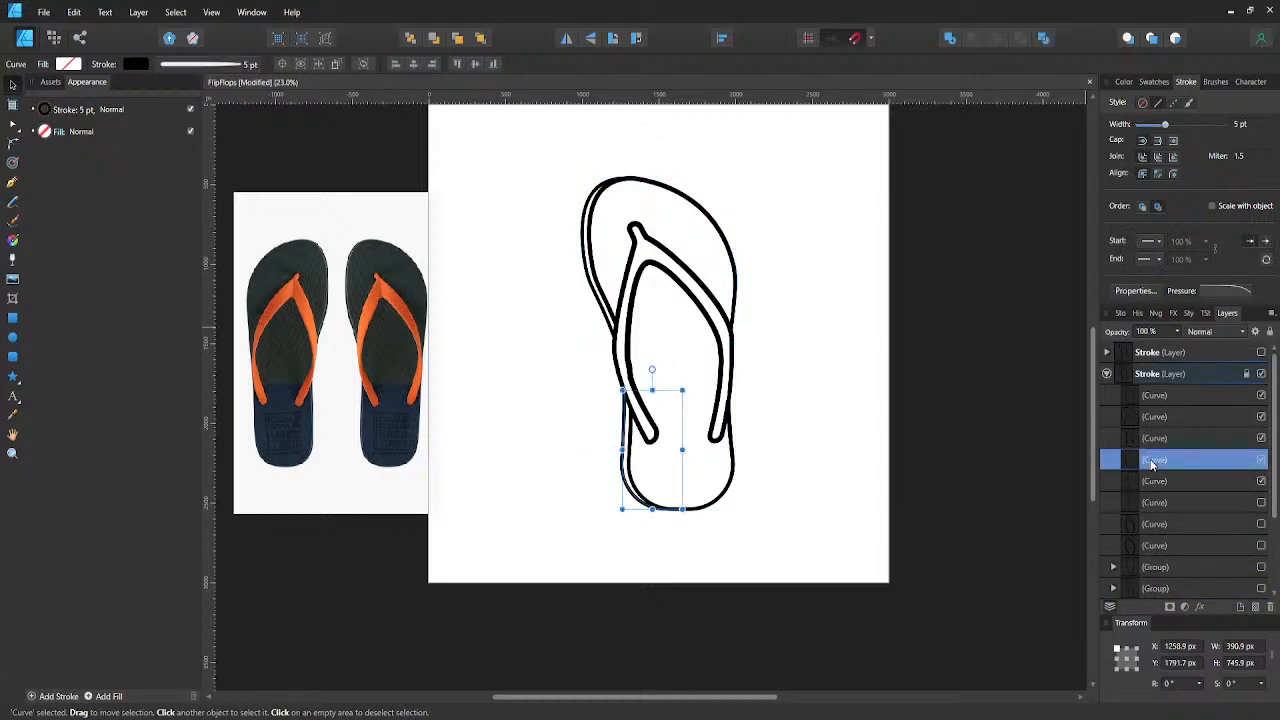
{"action": "left_click", "coordinate": [1262, 460]}
{"action": "left_click", "coordinate": [1107, 374]}
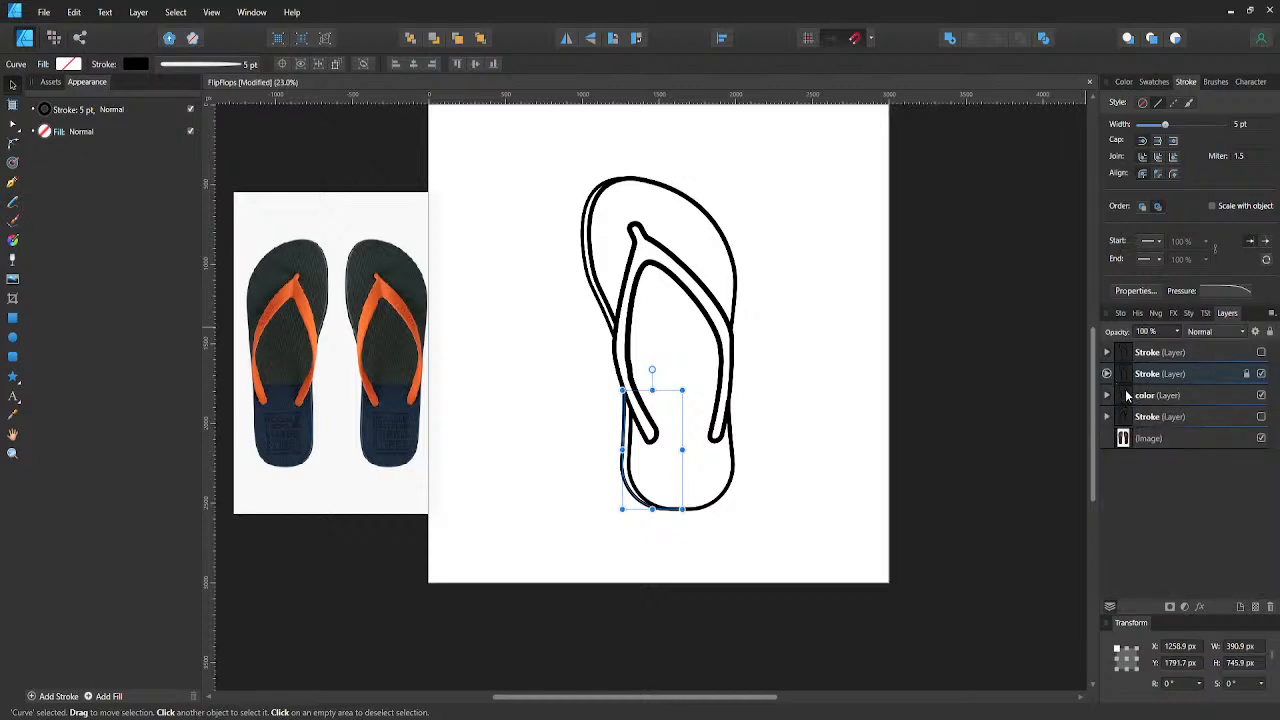
- Select all the hidden curves and groups at the end of the locked Stroke layer's contents, leaving its visible curves out
{"action": "left_click", "coordinate": [1107, 374]}
{"action": "scroll", "coordinate": [1144, 428], "scroll_direction": "down", "scroll_amount": 2}
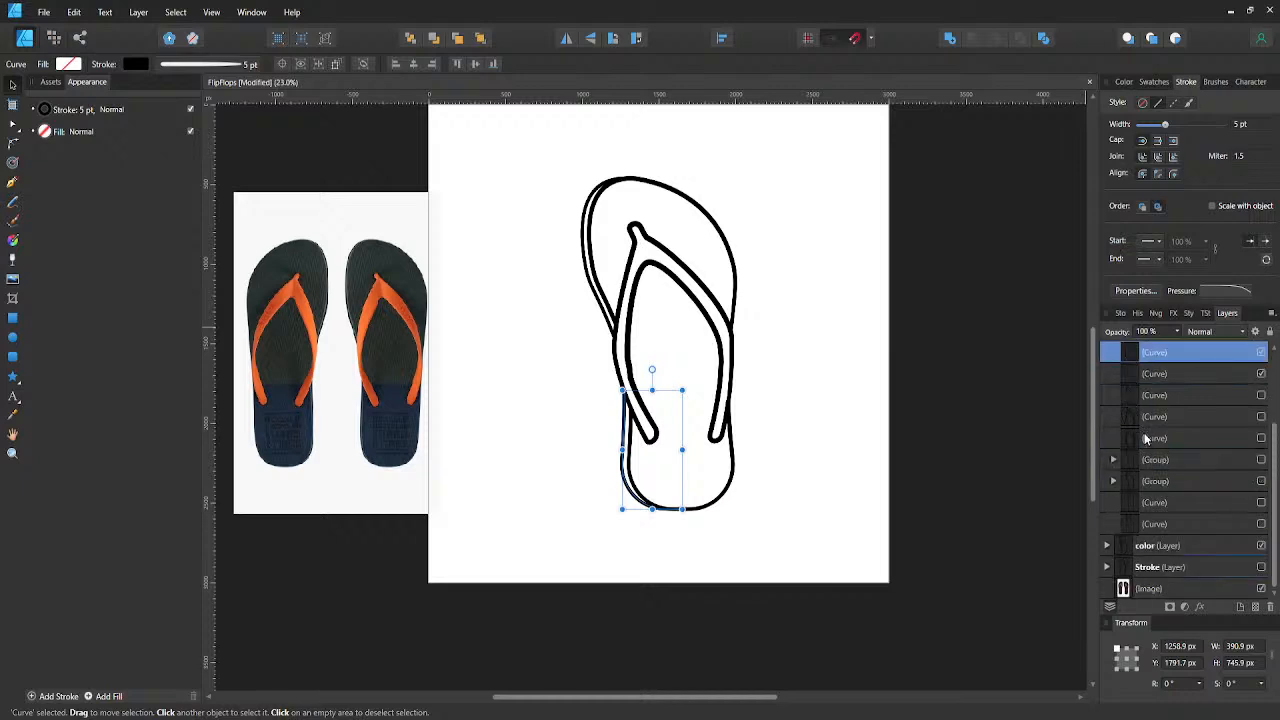
{"action": "left_click", "coordinate": [1165, 523]}
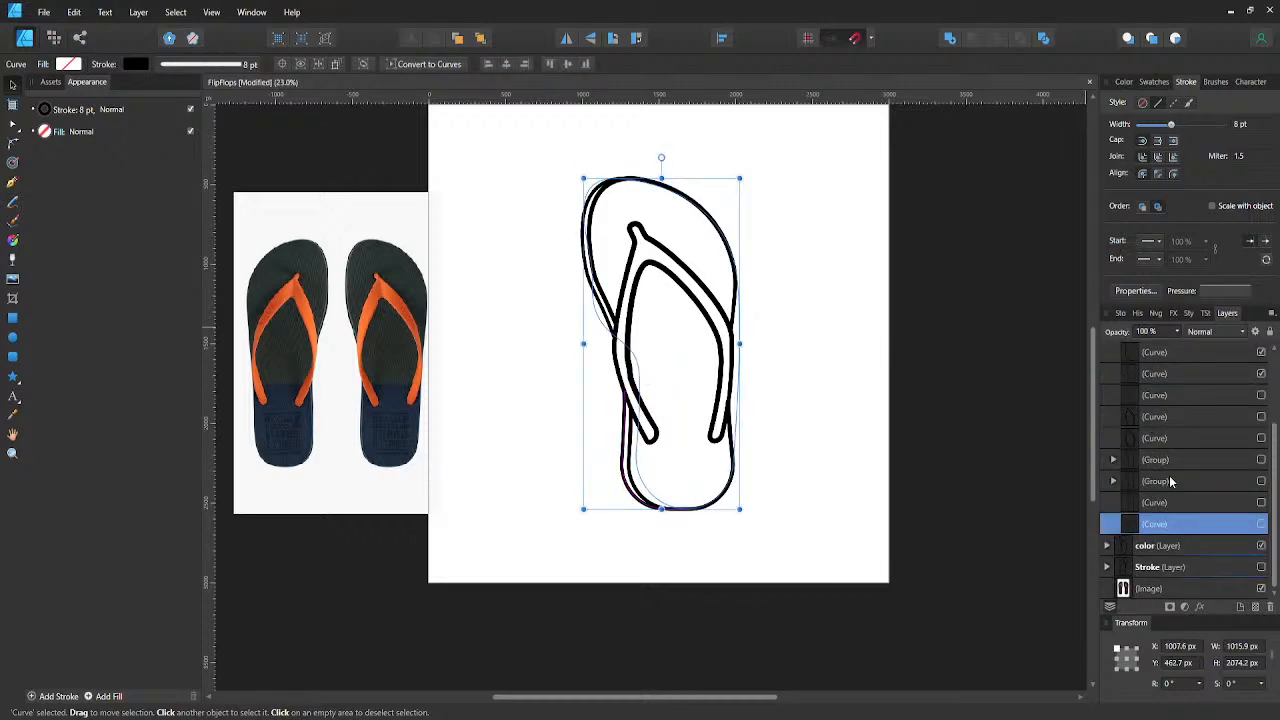
{"action": "left_click", "coordinate": [1174, 397], "text": "shift"}
{"action": "left_click", "coordinate": [1169, 397]}
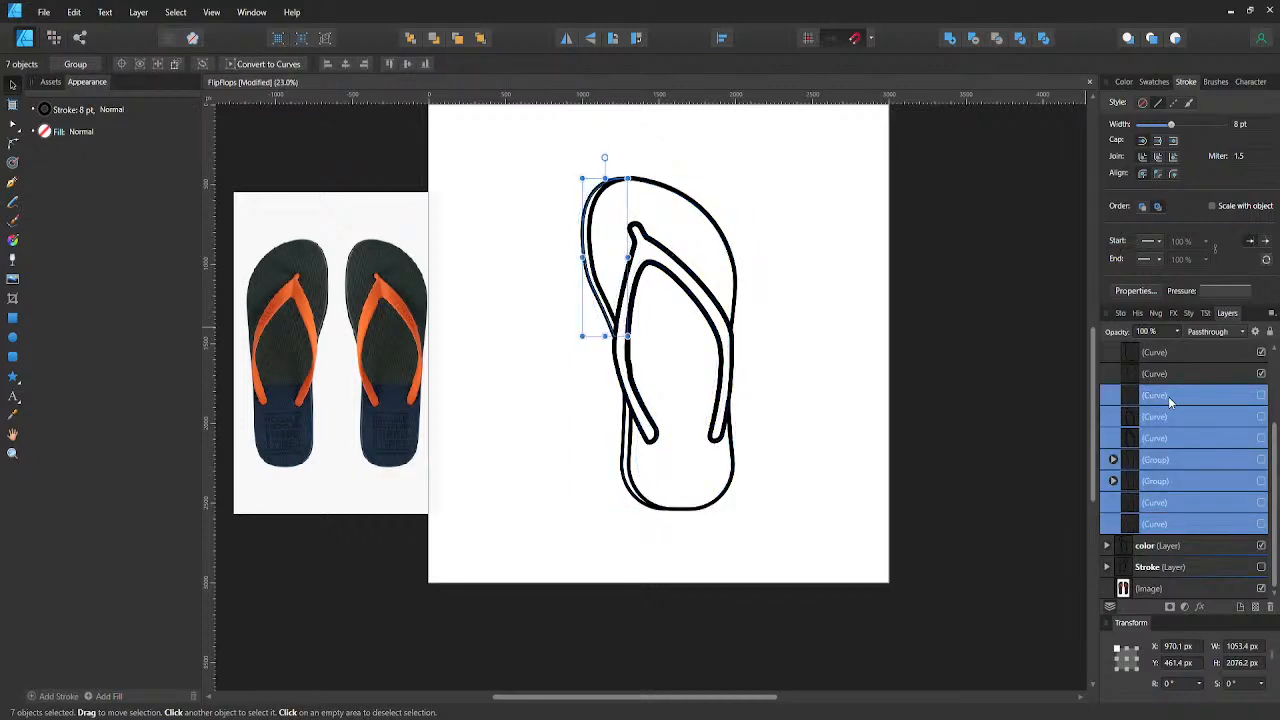
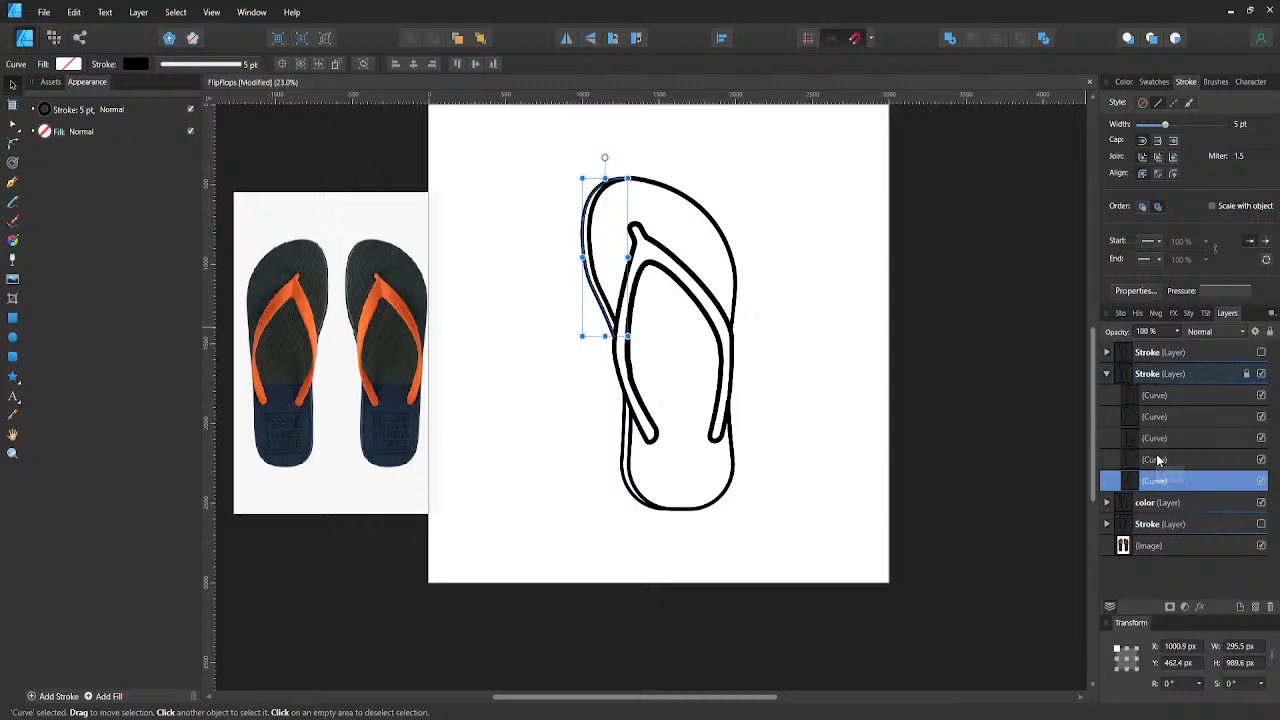
- Check each of the five remaining curves in the locked Stroke layer, from the side edges to the strap, and collapse the layer
{"action": "left_click", "coordinate": [1157, 459]}
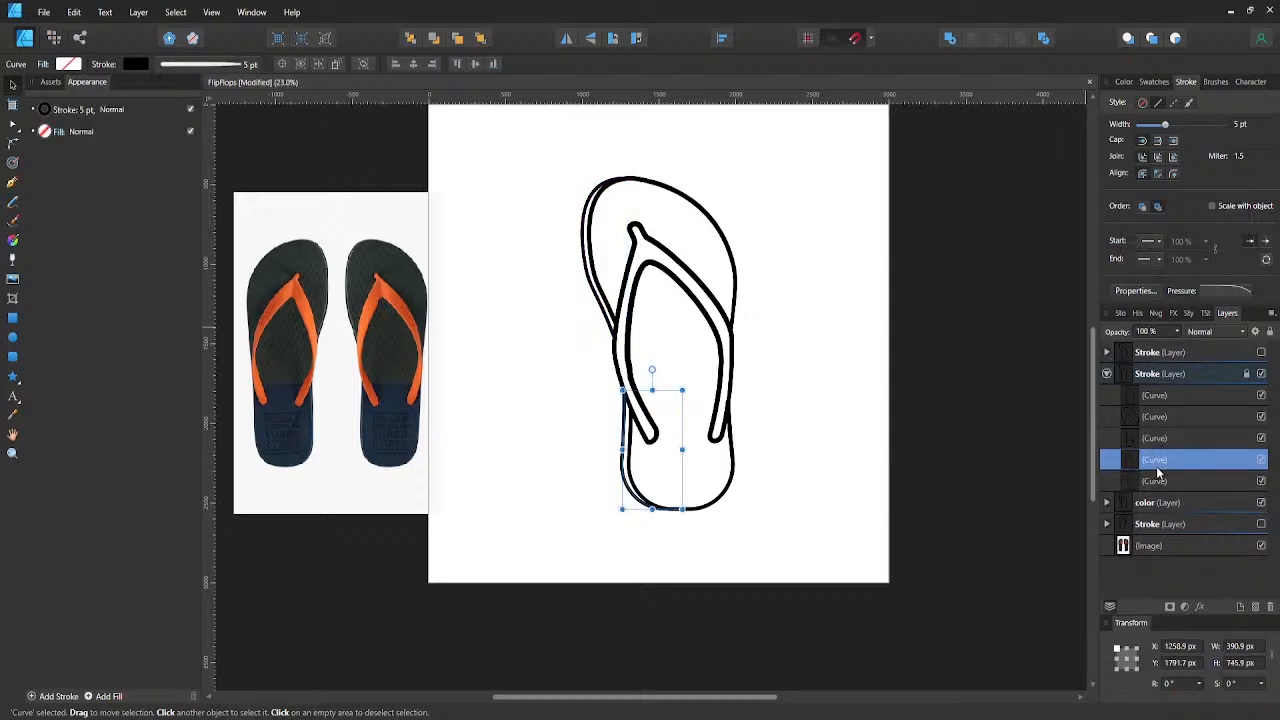
{"action": "left_click", "coordinate": [1155, 441]}
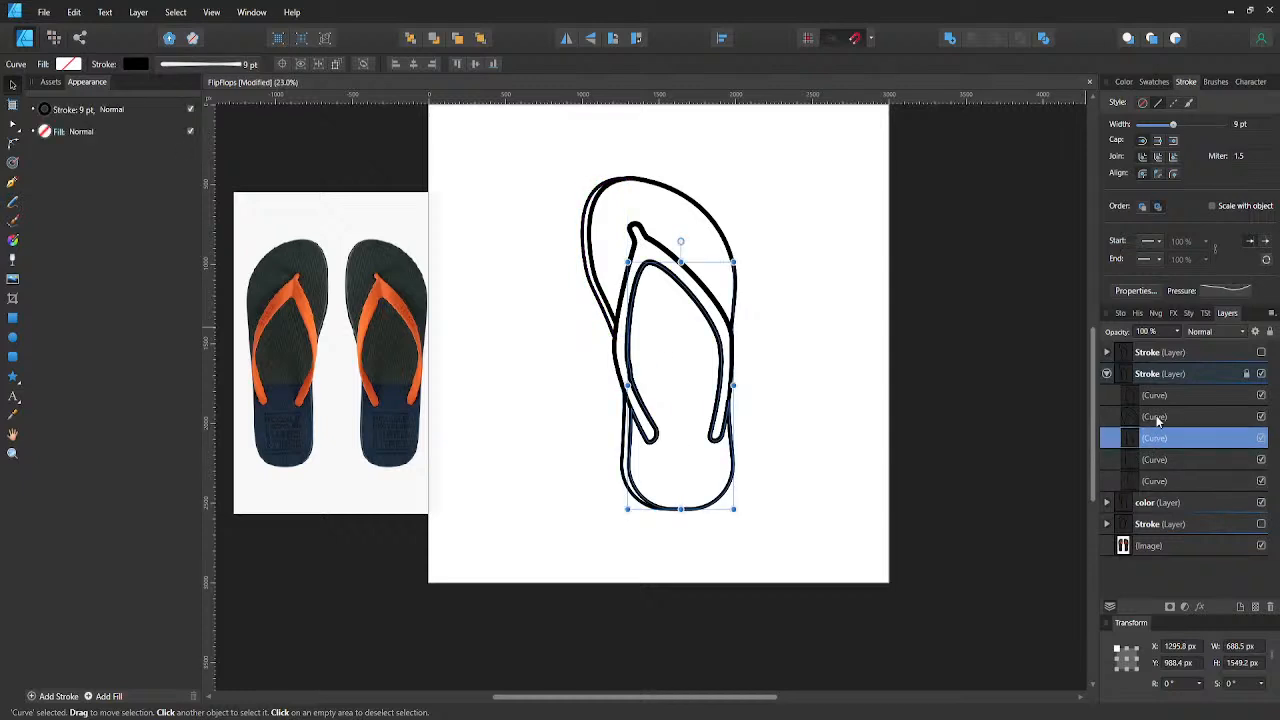
{"action": "left_click", "coordinate": [1158, 418]}
{"action": "left_click", "coordinate": [1138, 396]}
{"action": "left_click", "coordinate": [1107, 374]}
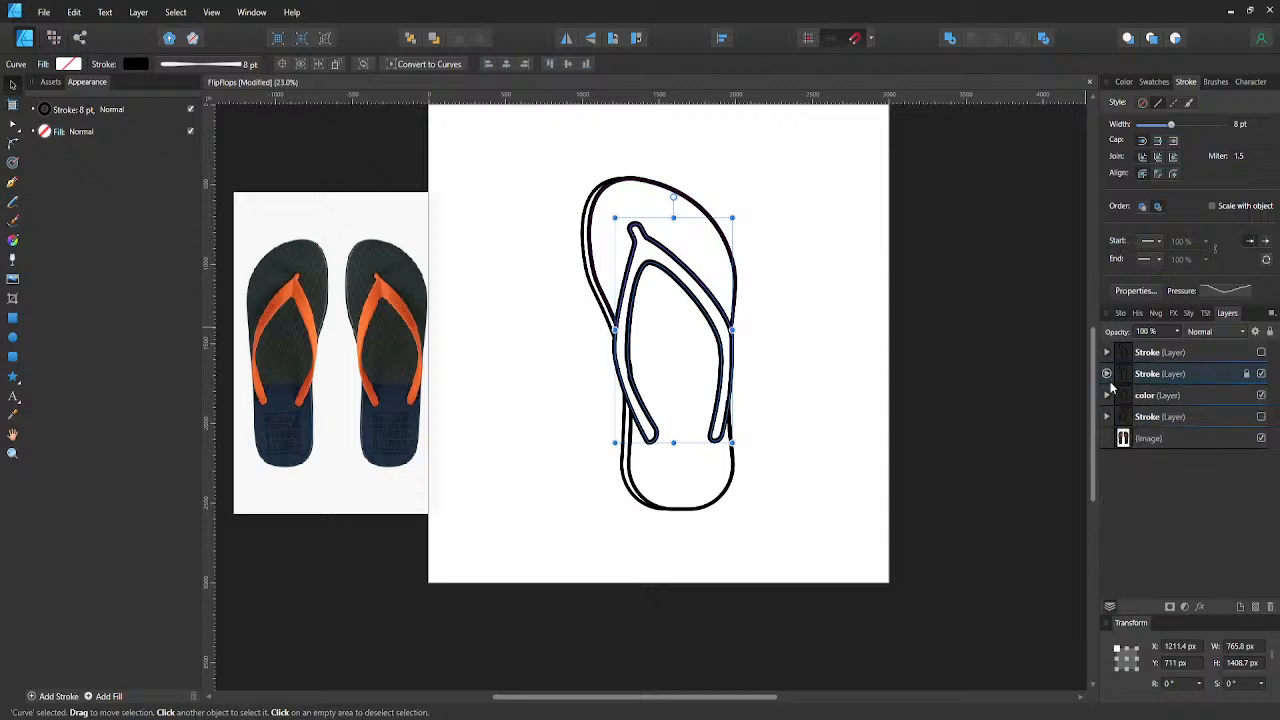
- Delete all hidden curves and groups from the color layer, keeping its five visible curves, and save the document
{"action": "left_click", "coordinate": [1131, 400]}
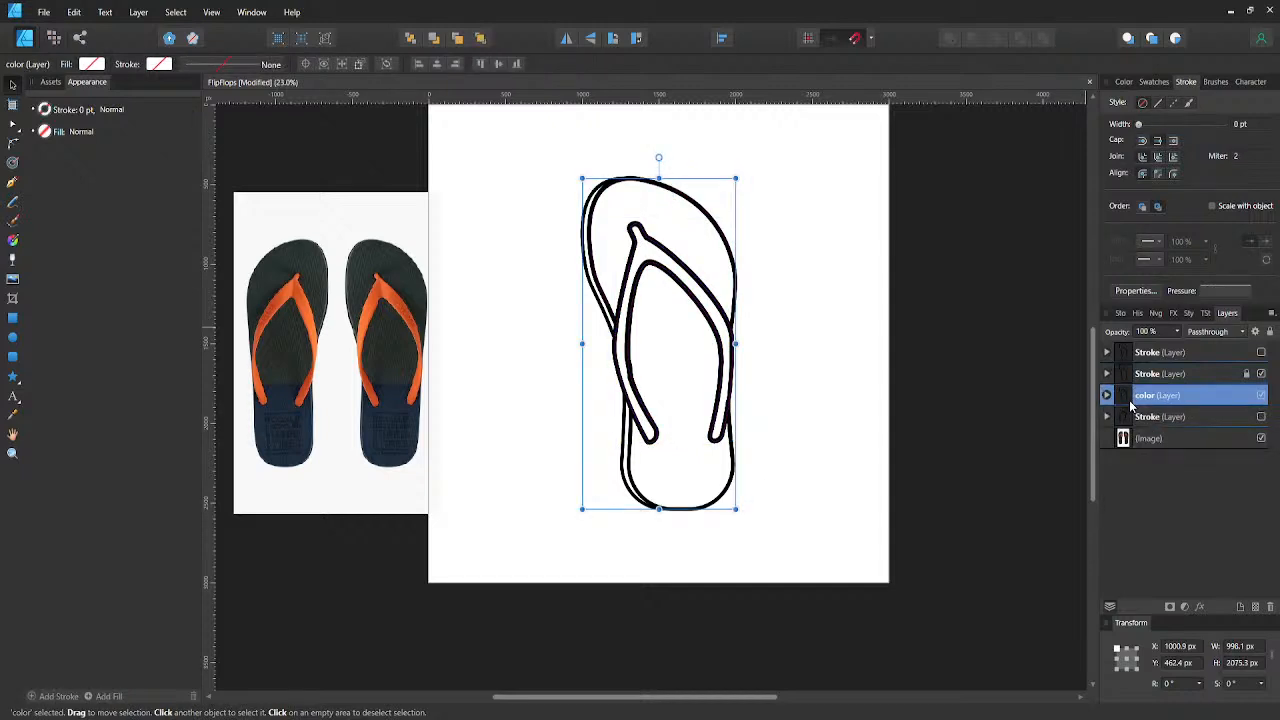
{"action": "left_click", "coordinate": [1107, 395]}
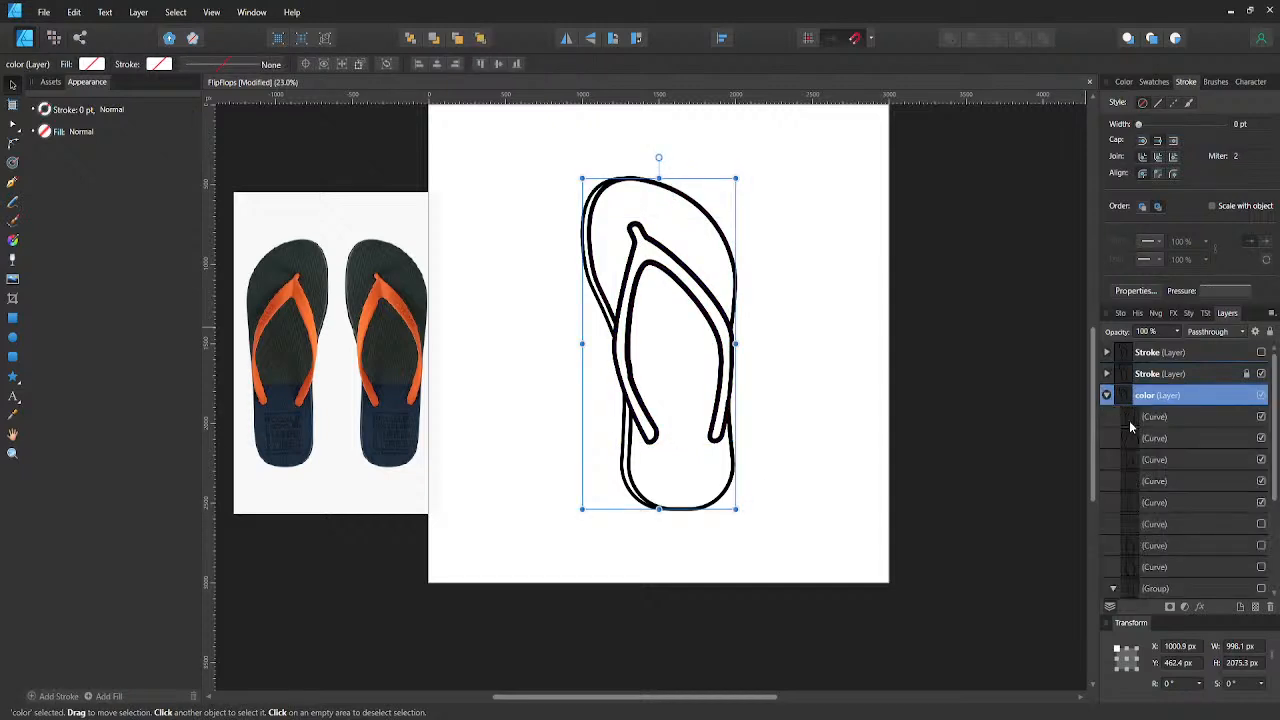
{"action": "scroll", "coordinate": [1164, 460], "scroll_direction": "down", "scroll_amount": 3}
{"action": "left_click", "coordinate": [1160, 460]}
{"action": "scroll", "coordinate": [1172, 468], "scroll_direction": "down", "scroll_amount": 1}
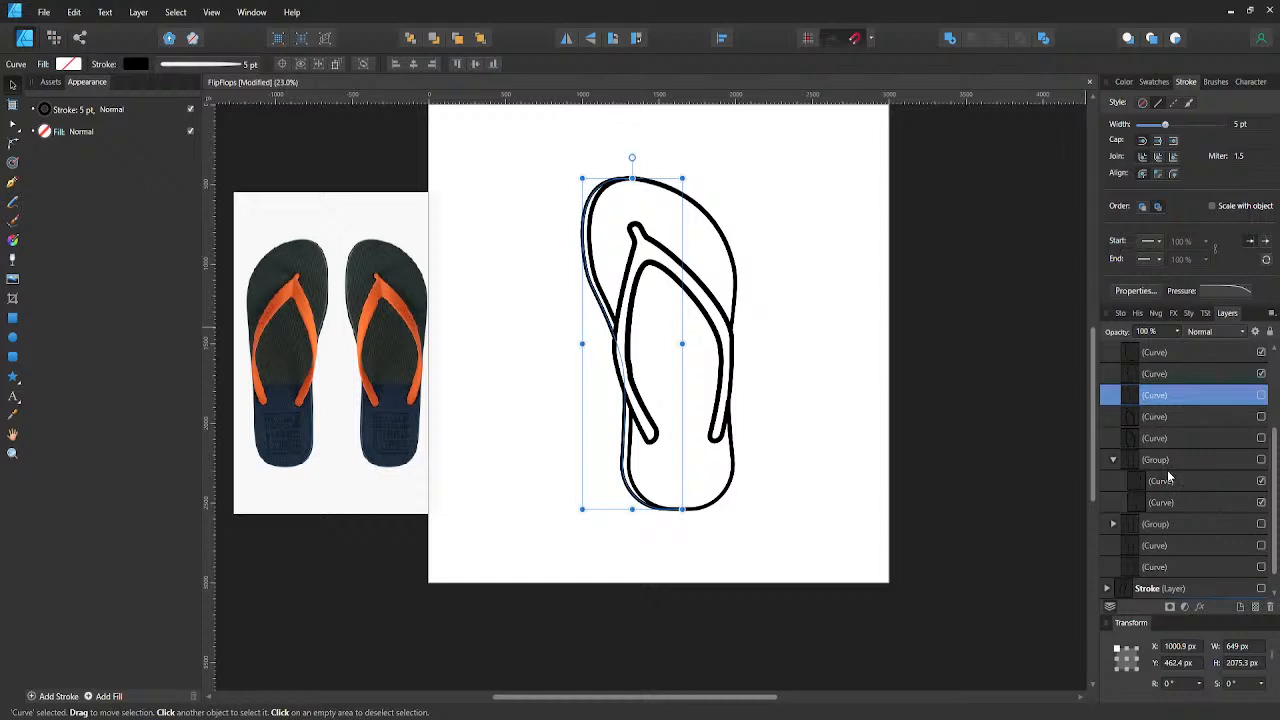
{"action": "left_click", "coordinate": [1167, 460], "text": "shift"}
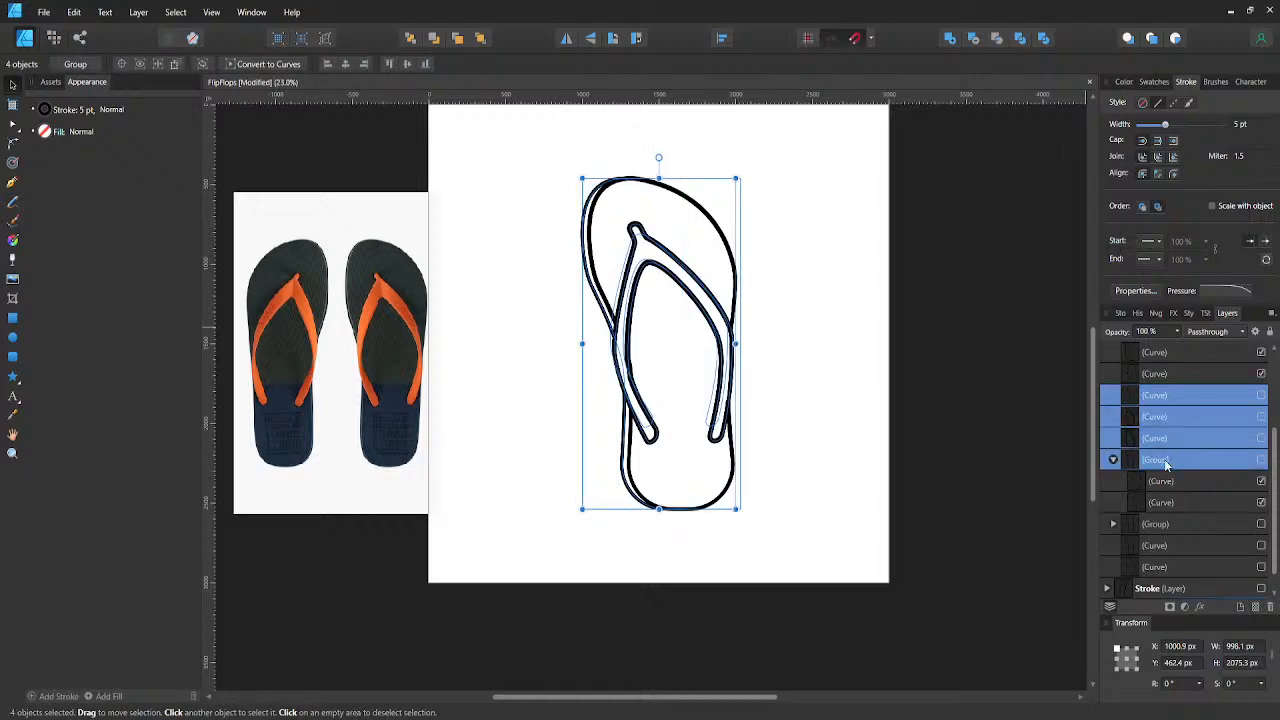
{"action": "key", "text": "ctrl+g"}
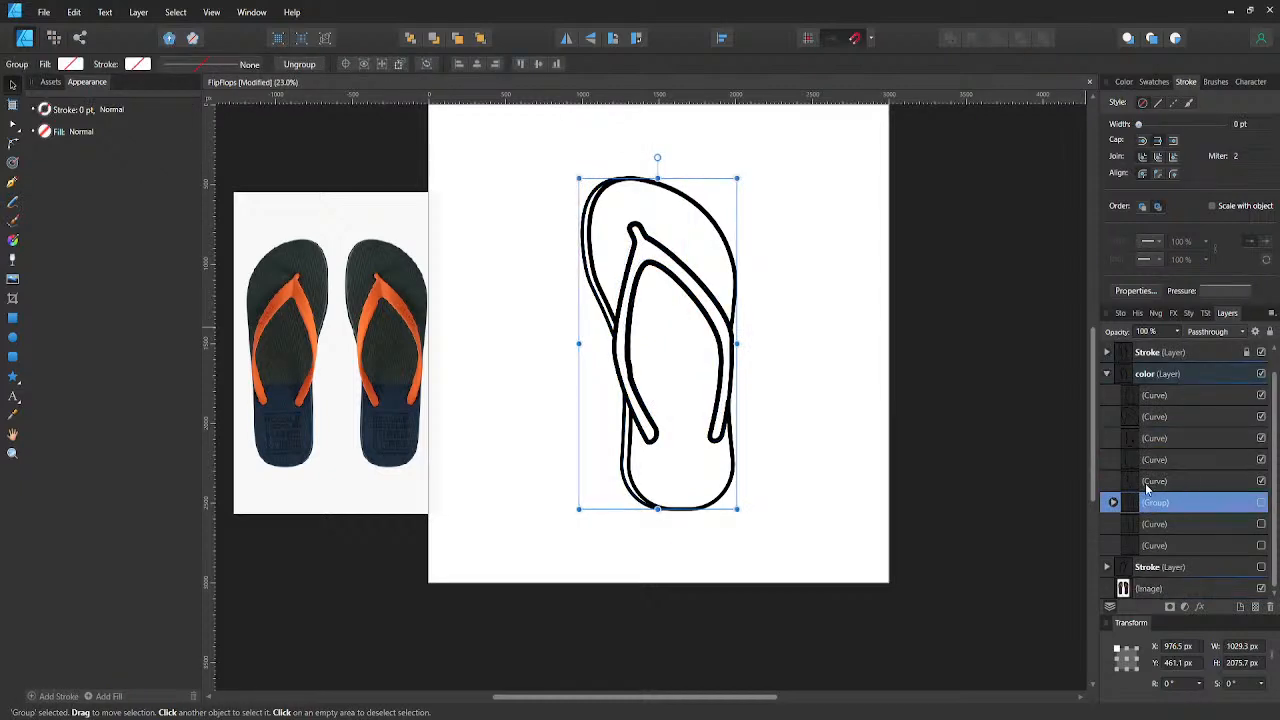
{"action": "key", "text": "Delete"}
{"action": "key", "text": "Delete"}
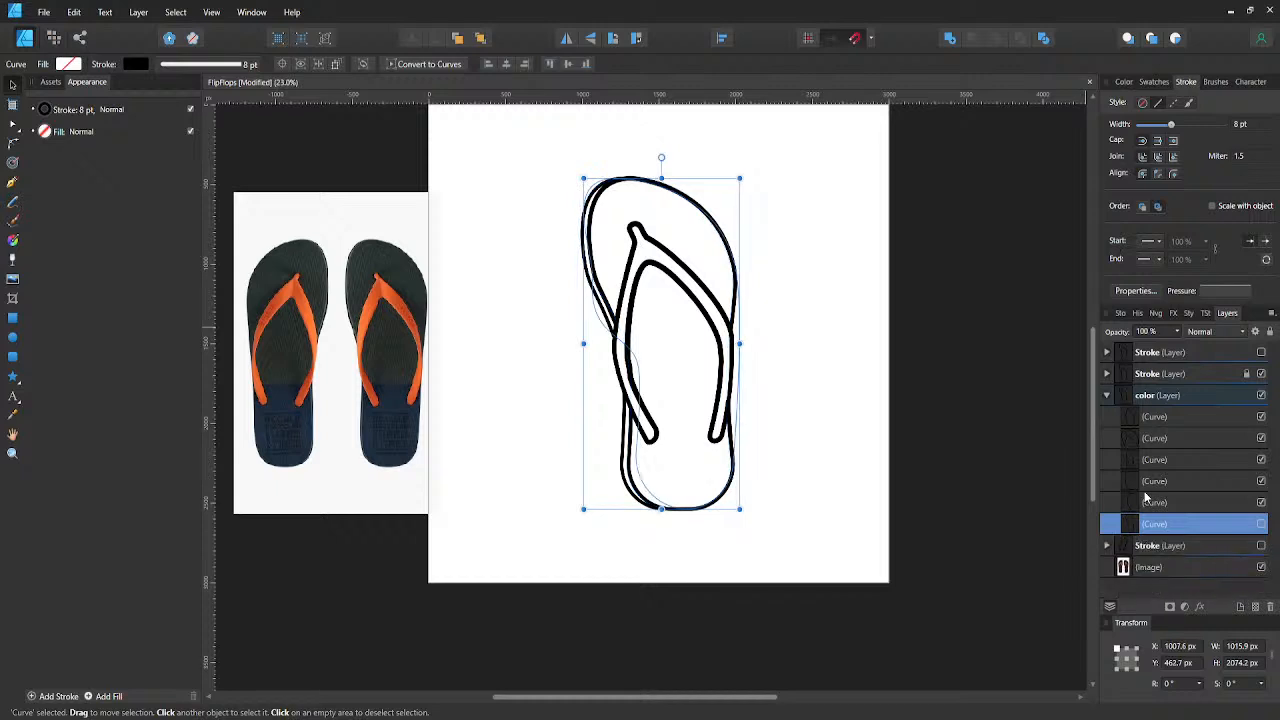
{"action": "key", "text": "Delete"}
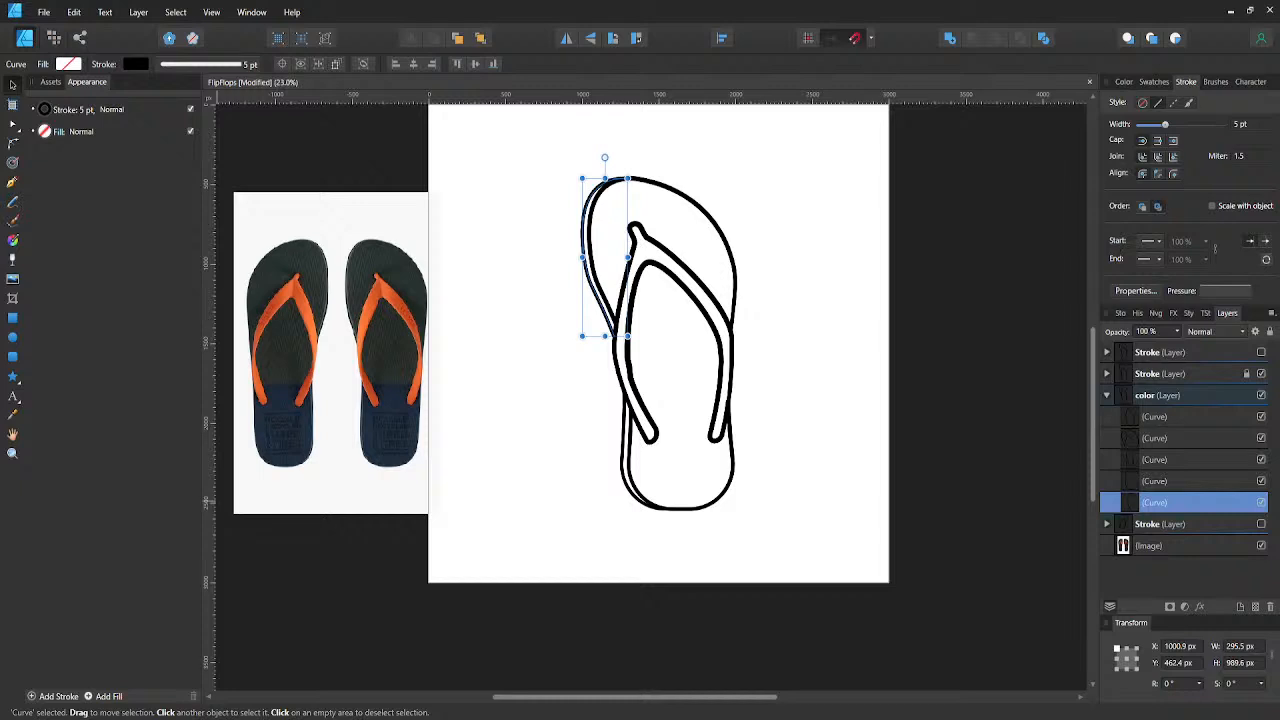
{"action": "left_click", "coordinate": [826, 461]}
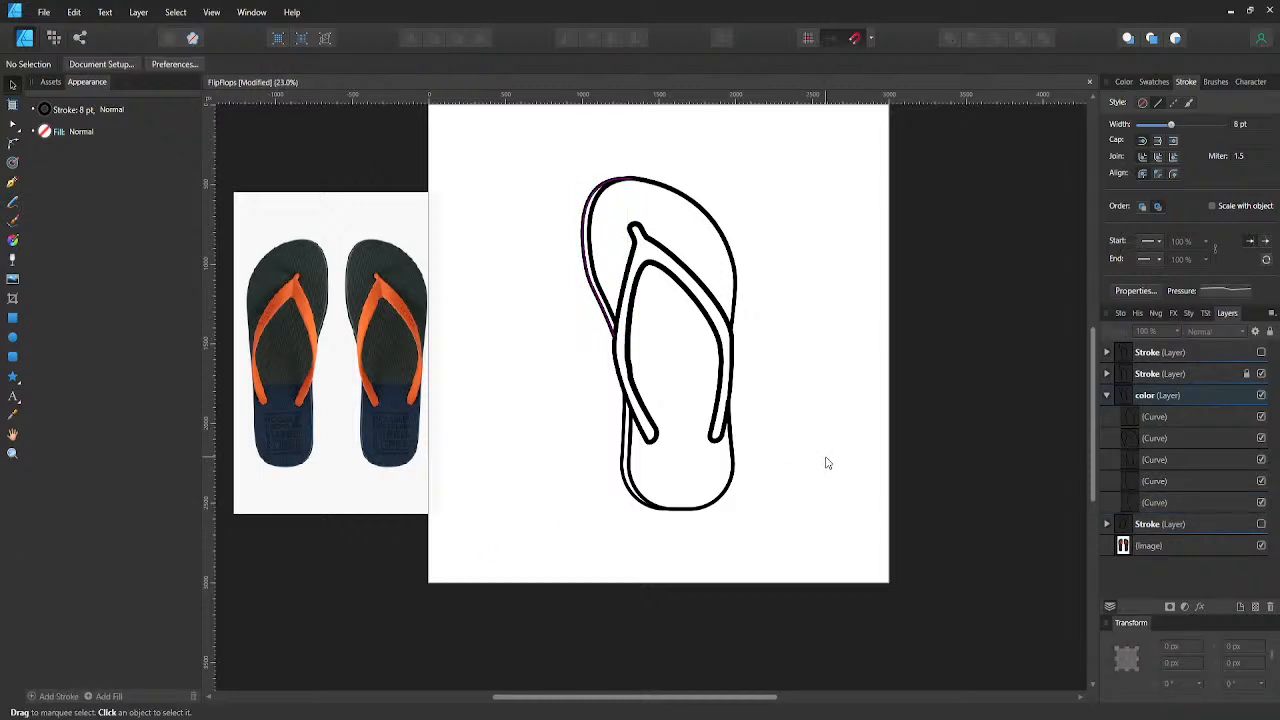
{"action": "key", "text": "ctrl+s"}
- Try to remove the stroke from all five curves of the color layer at once
{"action": "left_click", "coordinate": [1147, 425]}
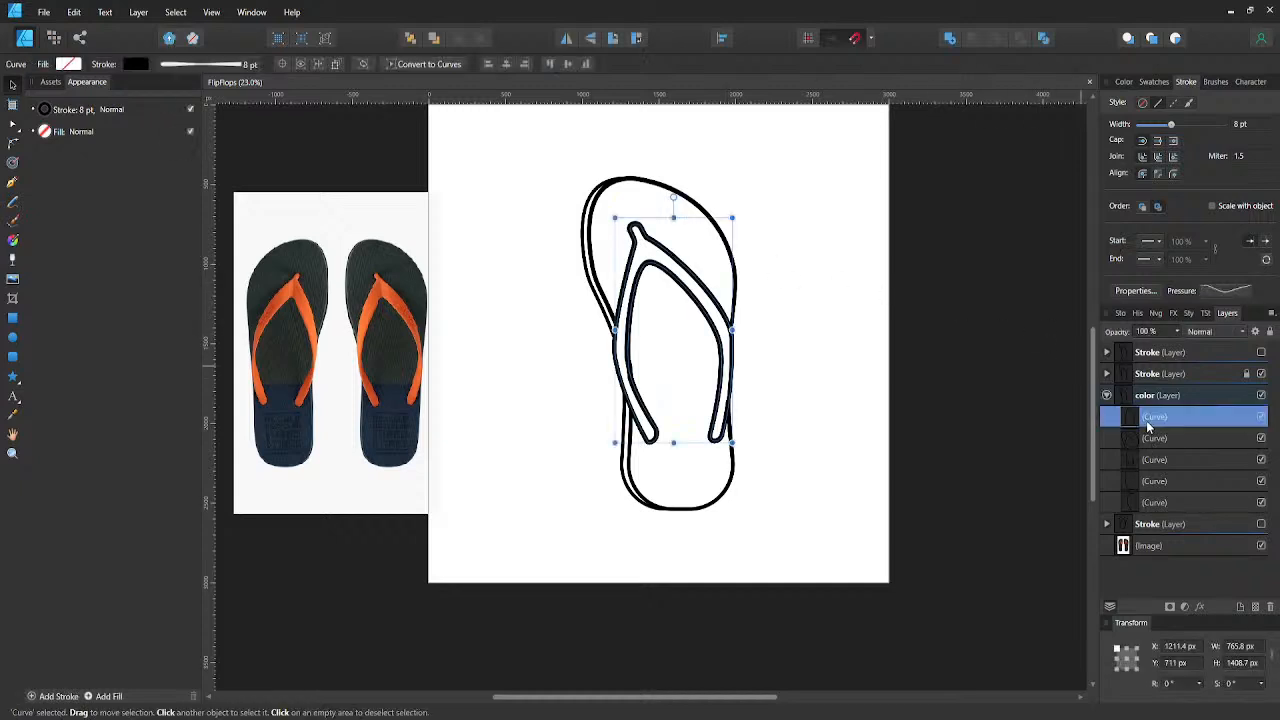
{"action": "left_click", "coordinate": [1150, 504], "text": "shift"}
{"action": "left_click", "coordinate": [50, 112]}
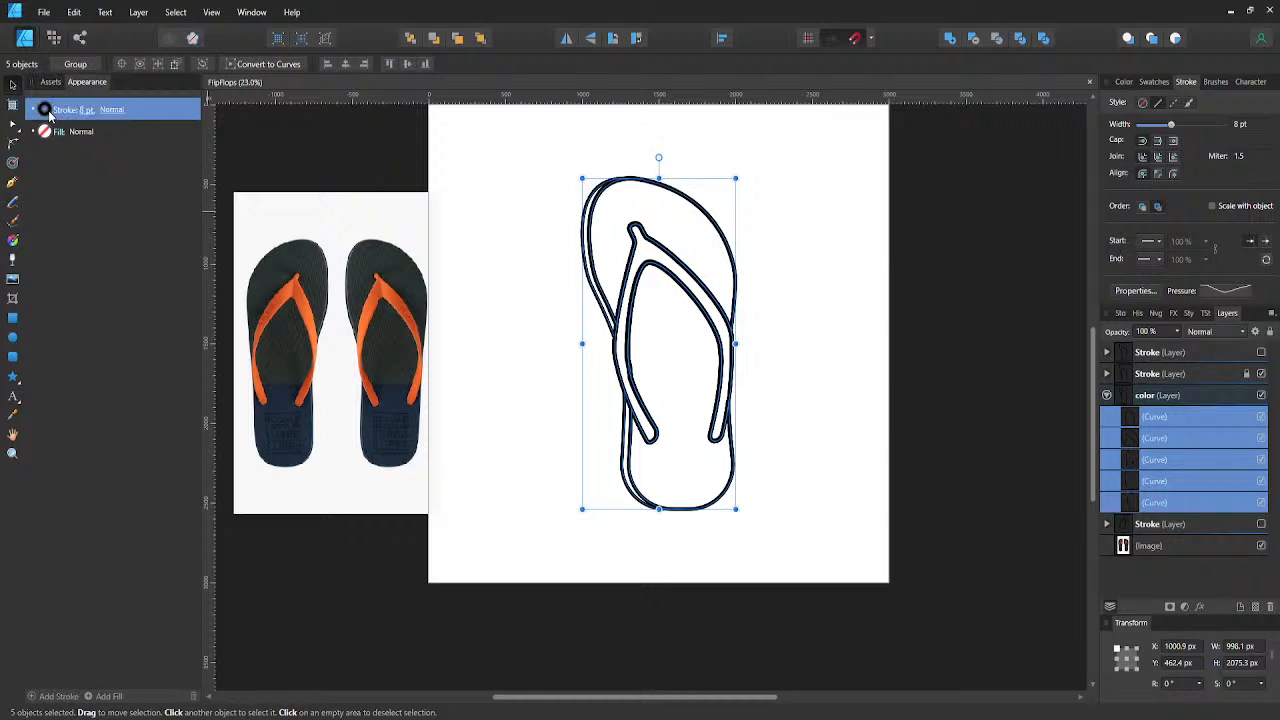
{"action": "left_click", "coordinate": [45, 112]}
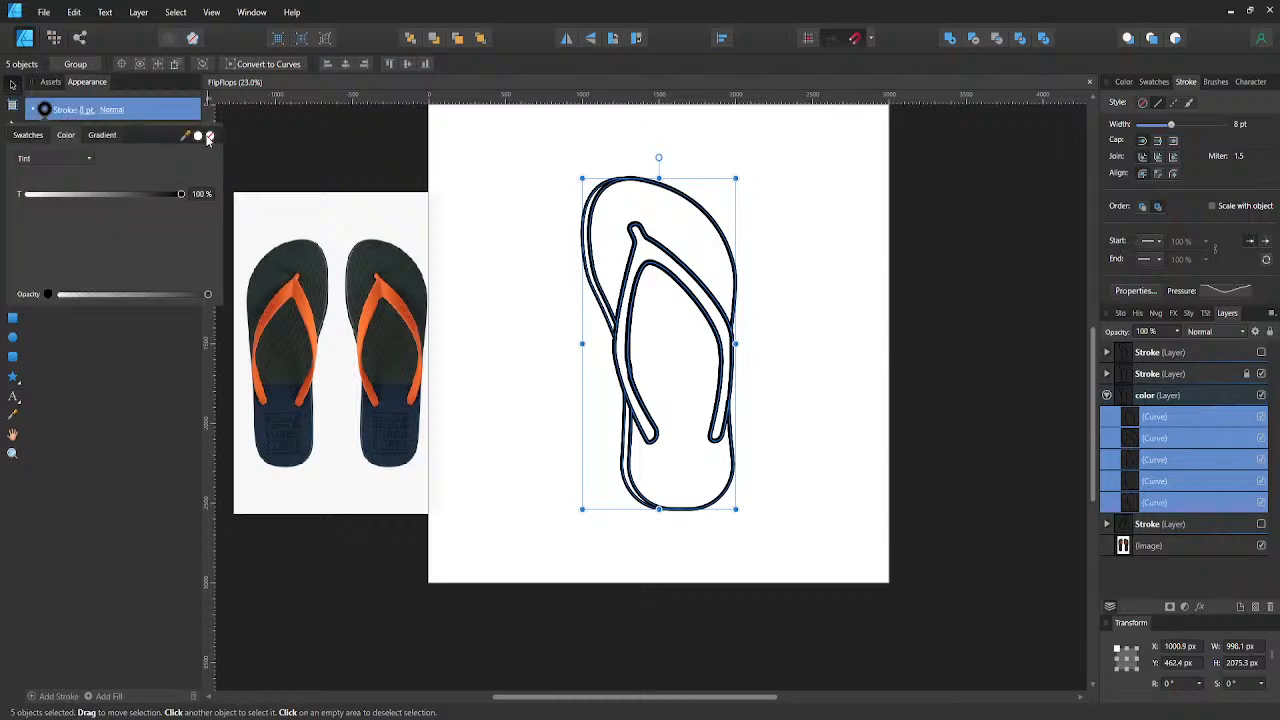
{"action": "left_click", "coordinate": [503, 178]}
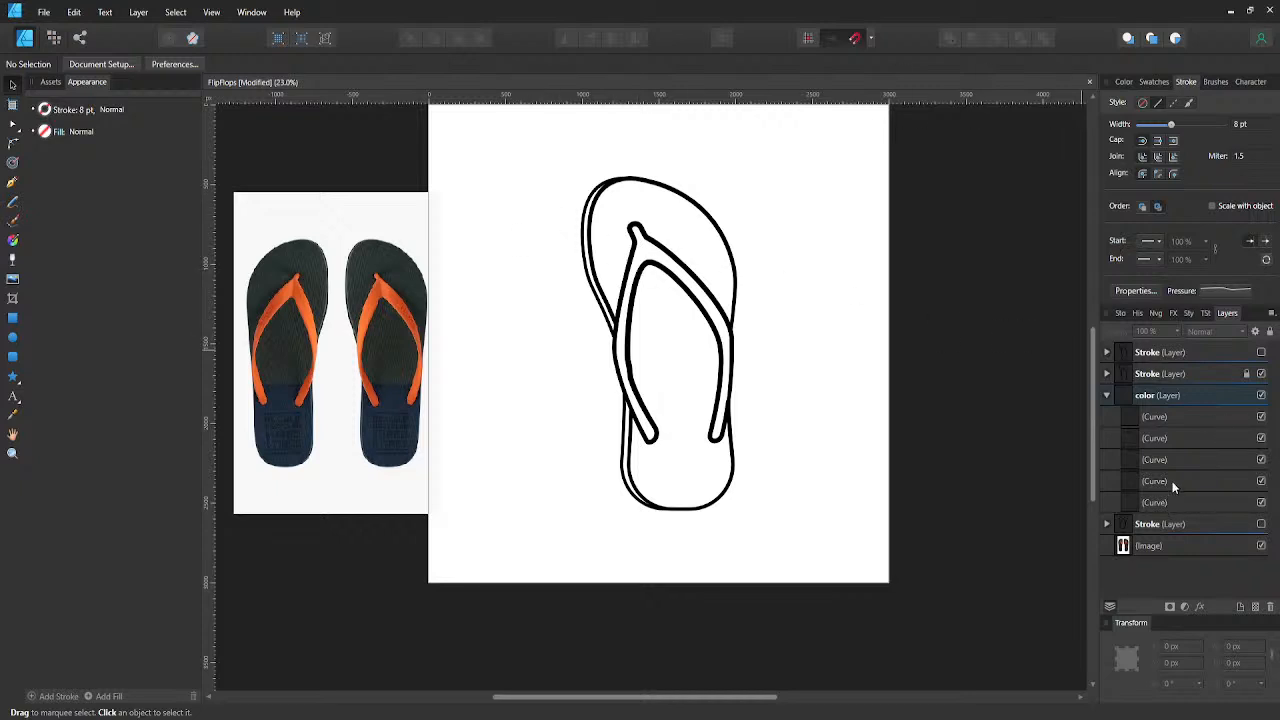
{"action": "key", "text": "ctrl+a"}
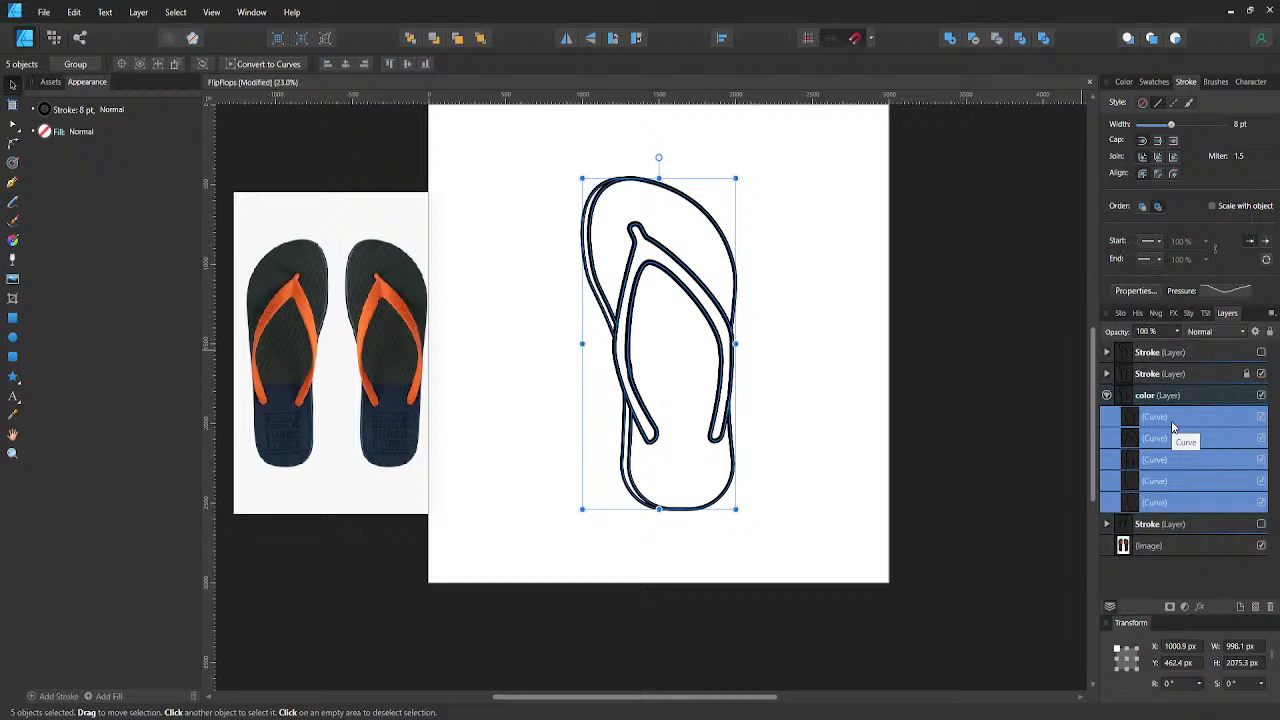
{"action": "left_click", "coordinate": [1078, 412]}
- Remove the strap curve's stroke in the color layer and fill it with the dark blue sampled from the photographed flip-flop
{"action": "left_click", "coordinate": [1134, 418]}
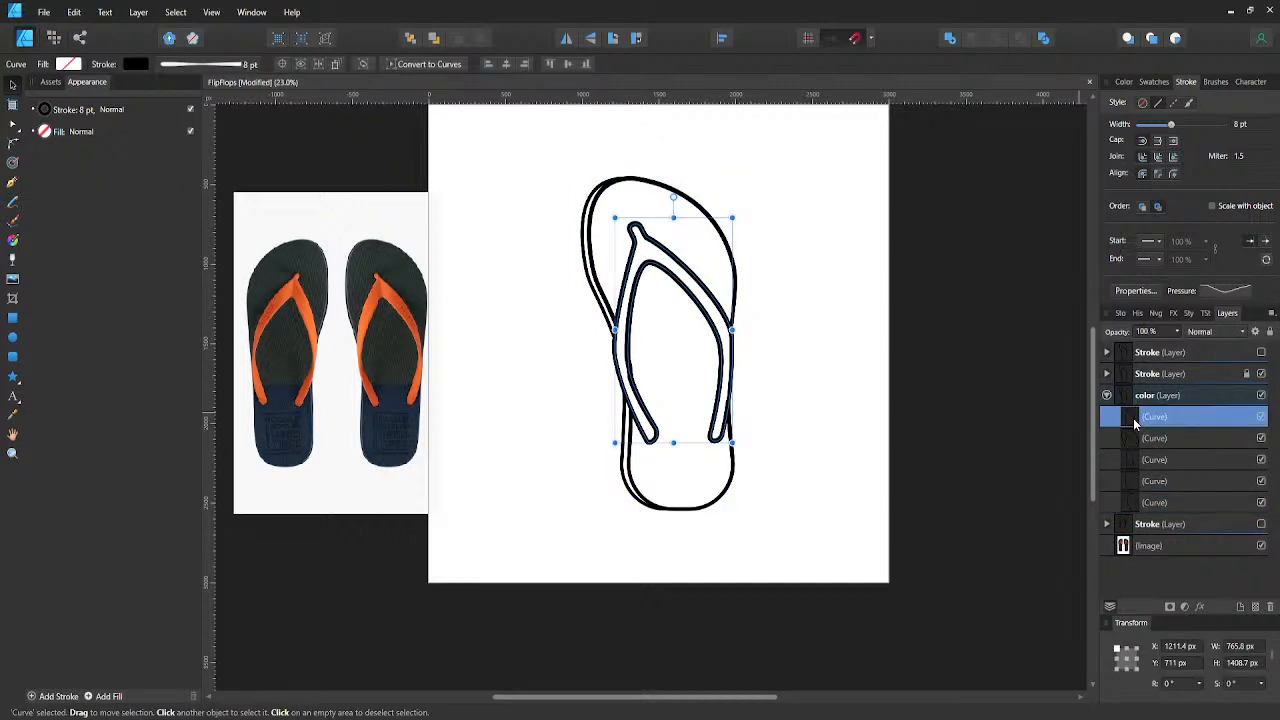
{"action": "left_click", "coordinate": [137, 64]}
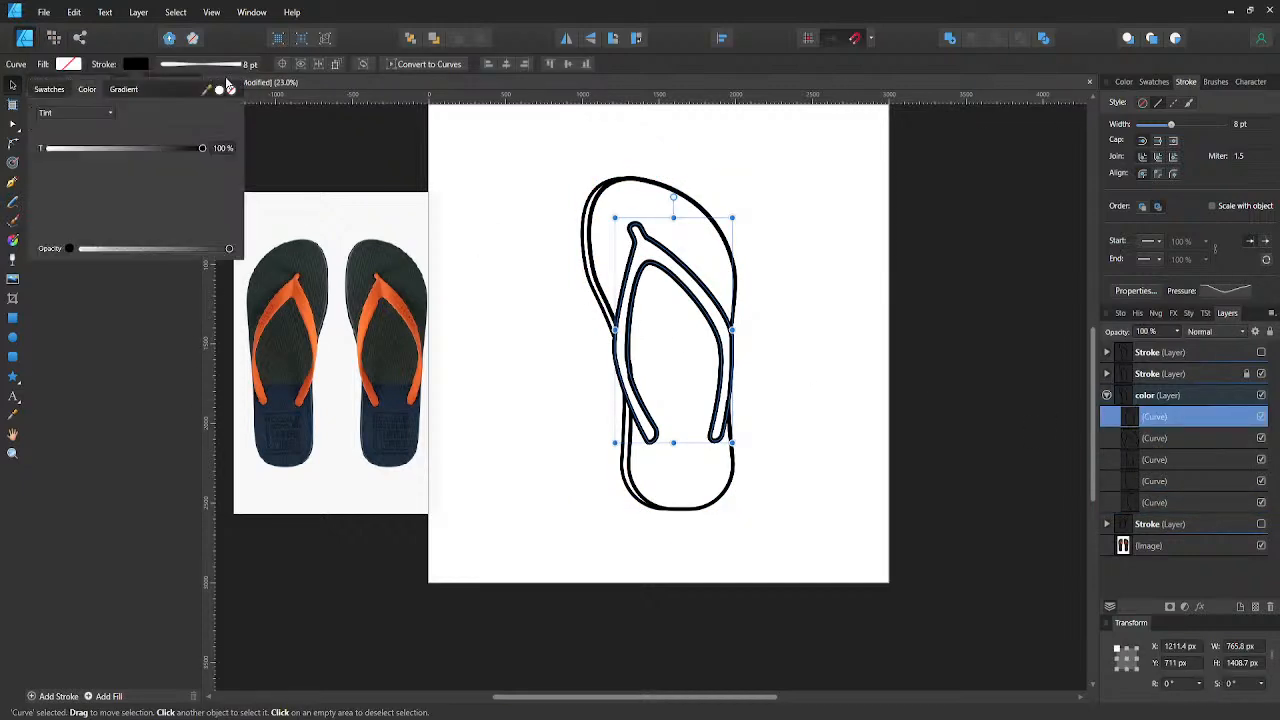
{"action": "left_click", "coordinate": [231, 90]}
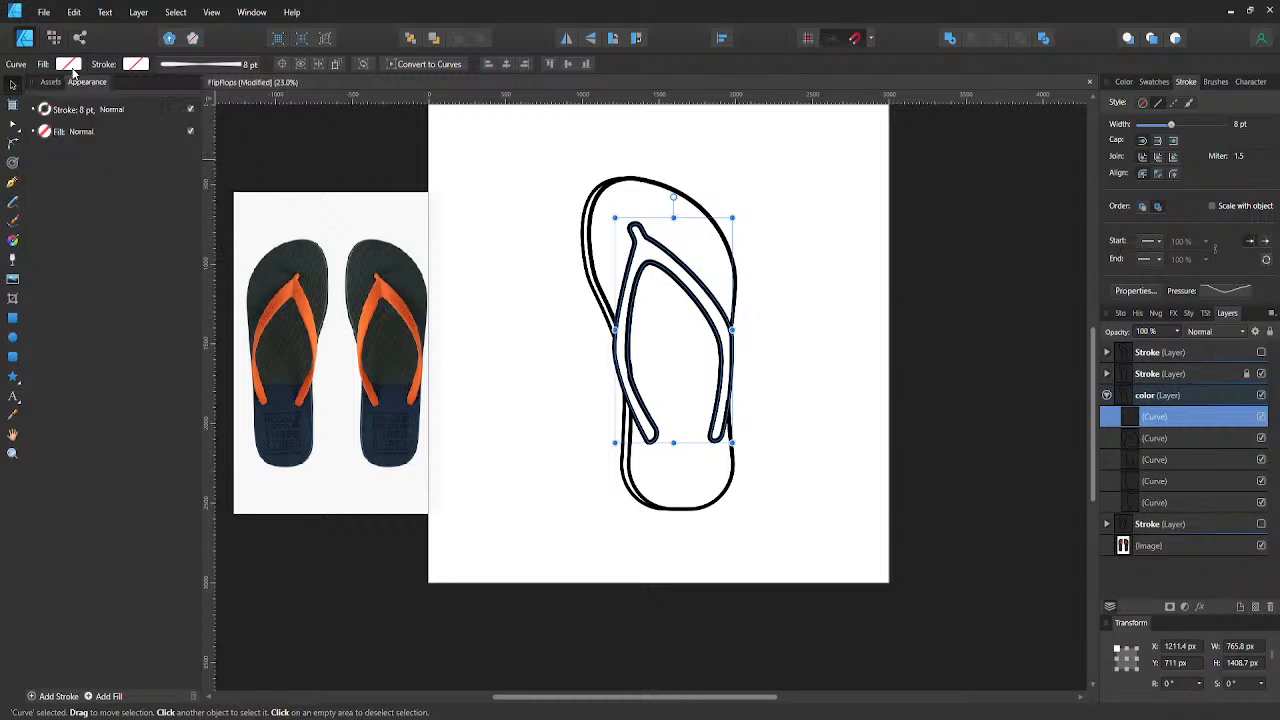
{"action": "left_click", "coordinate": [70, 66]}
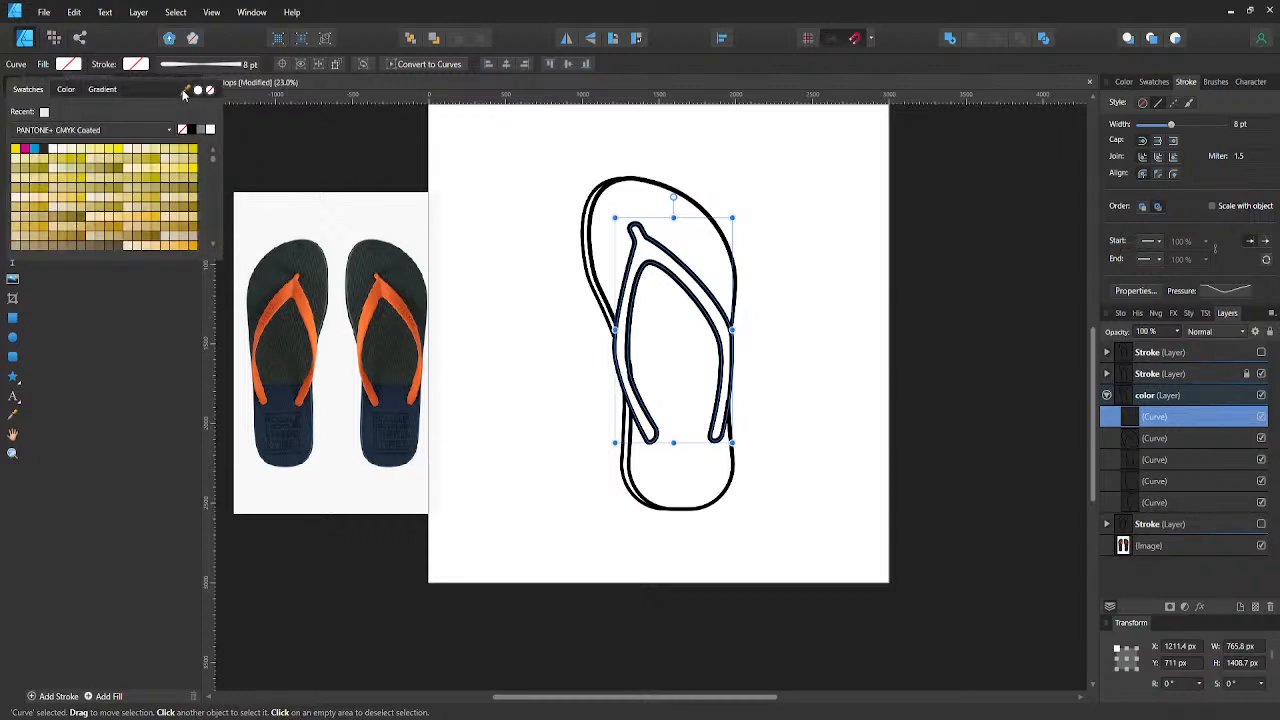
{"action": "left_click_drag", "start_coordinate": [184, 90], "coordinate": [290, 400]}
{"action": "left_click", "coordinate": [196, 93]}
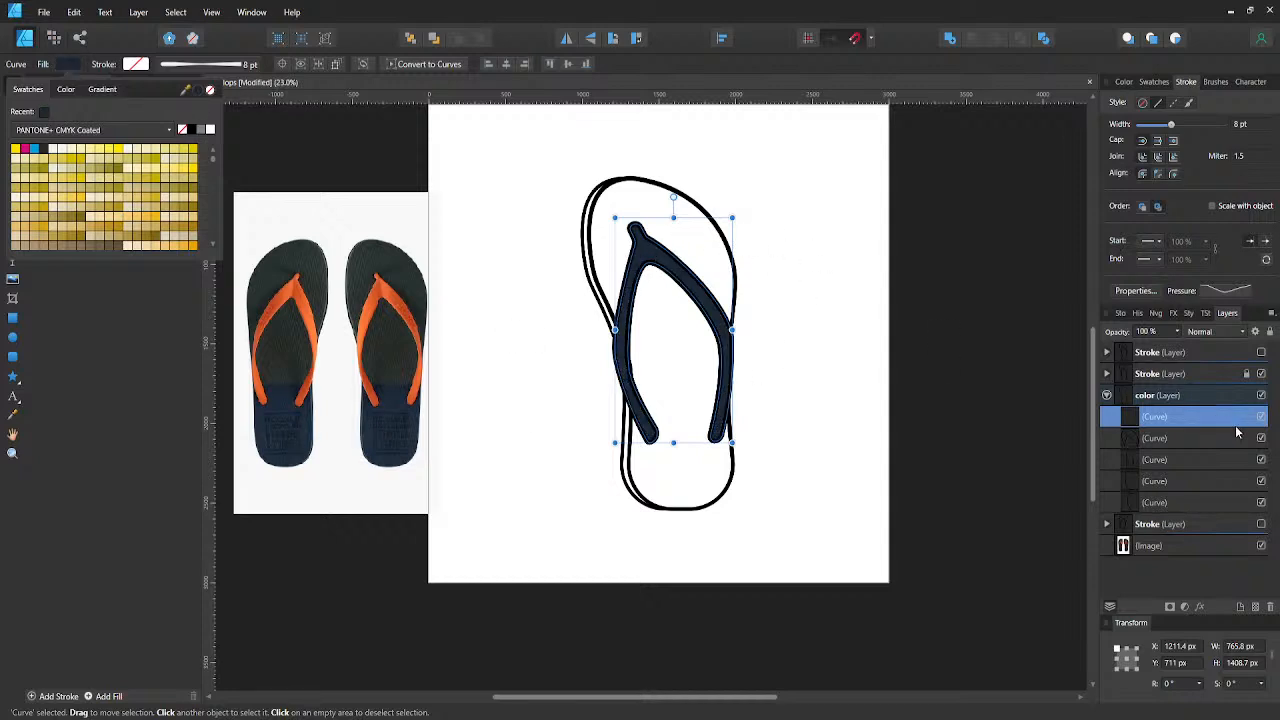
{"action": "left_click", "coordinate": [1155, 445]}
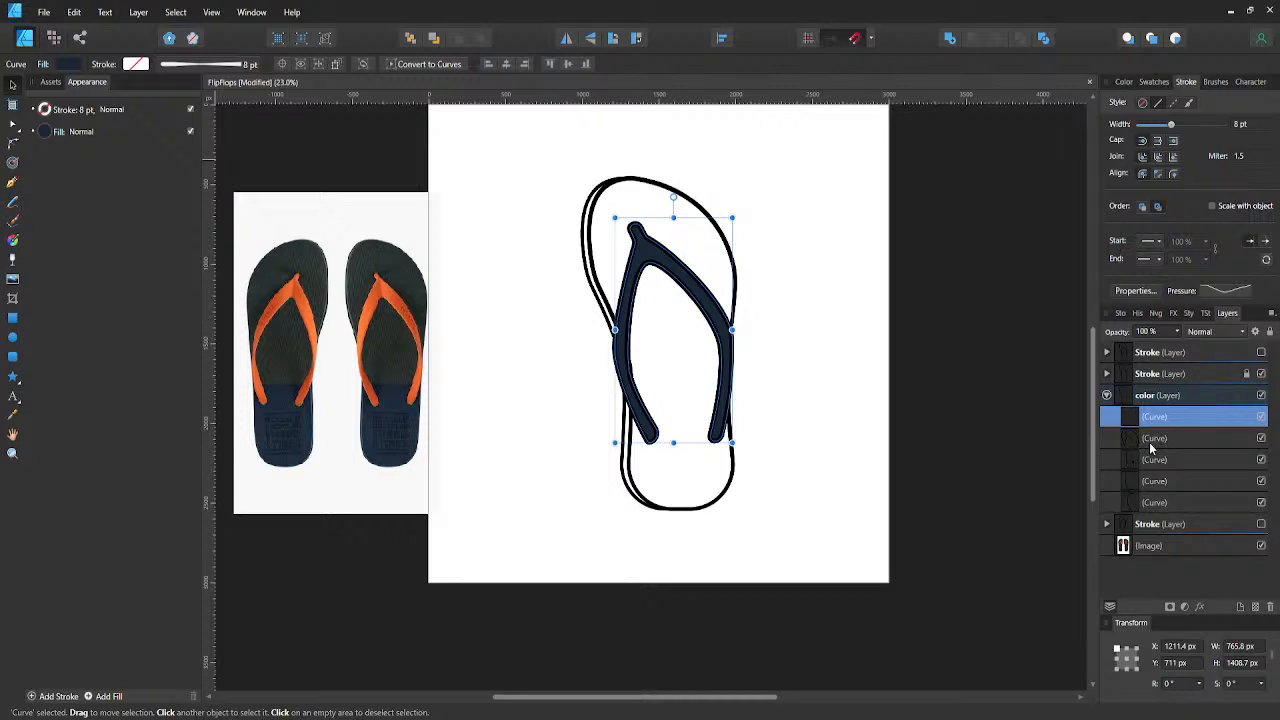
- Remove the stroke from the front and rear sole curves in the color layer
{"action": "left_click", "coordinate": [1152, 442]}
{"action": "left_click", "coordinate": [1135, 462], "text": "shift"}
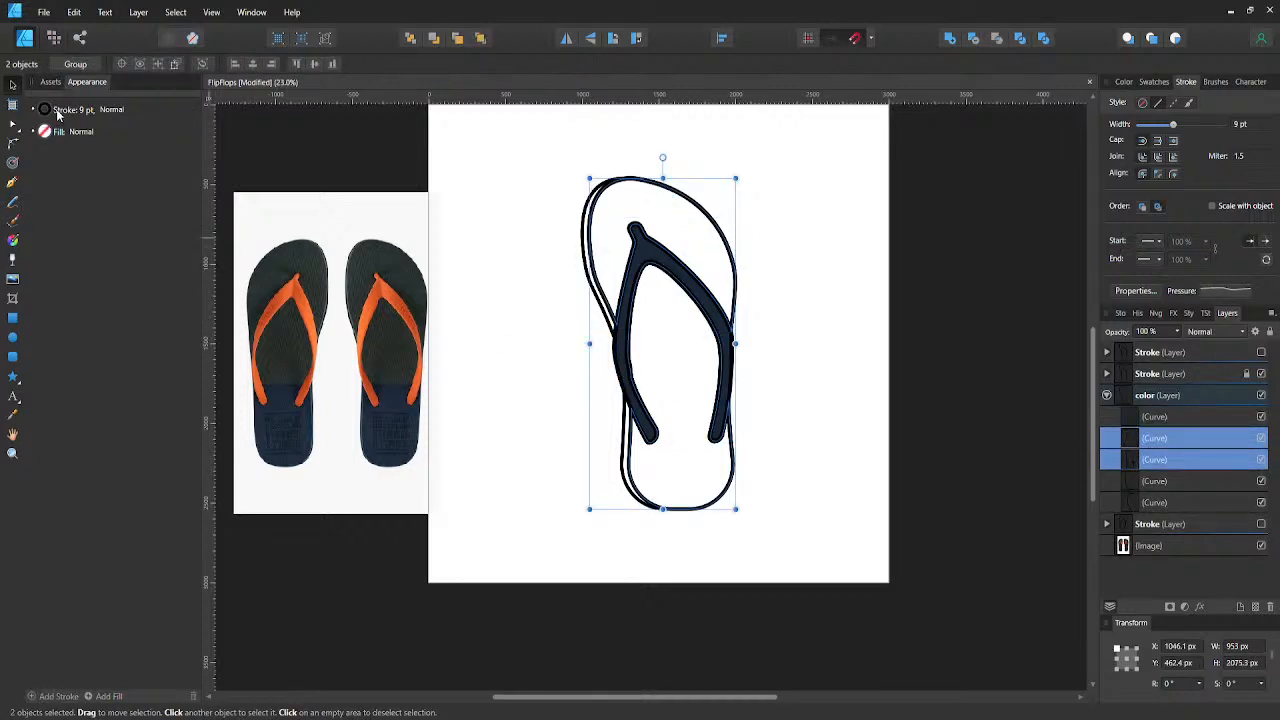
{"action": "left_click", "coordinate": [61, 116]}
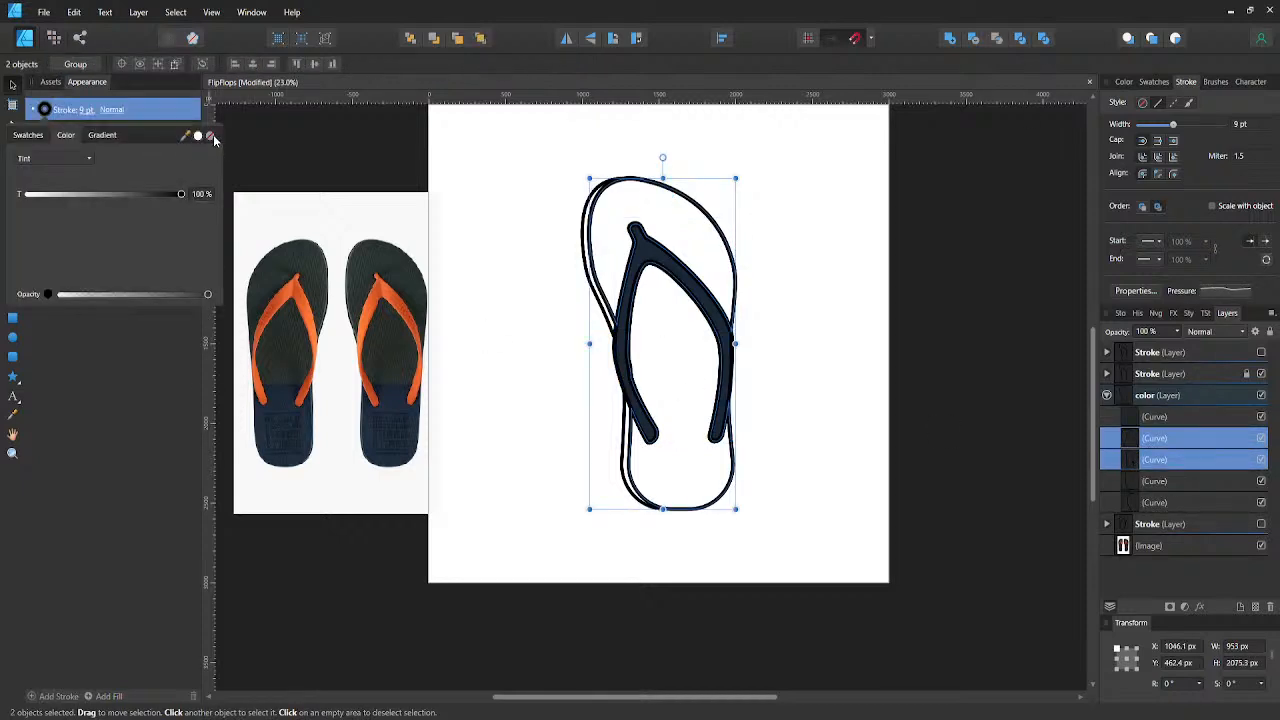
{"action": "left_click_drag", "start_coordinate": [186, 140], "coordinate": [303, 314]}
- Fill the front and rear sole curves in the color layer with the orange sampled from the photographed strap
{"action": "left_click", "coordinate": [45, 135]}
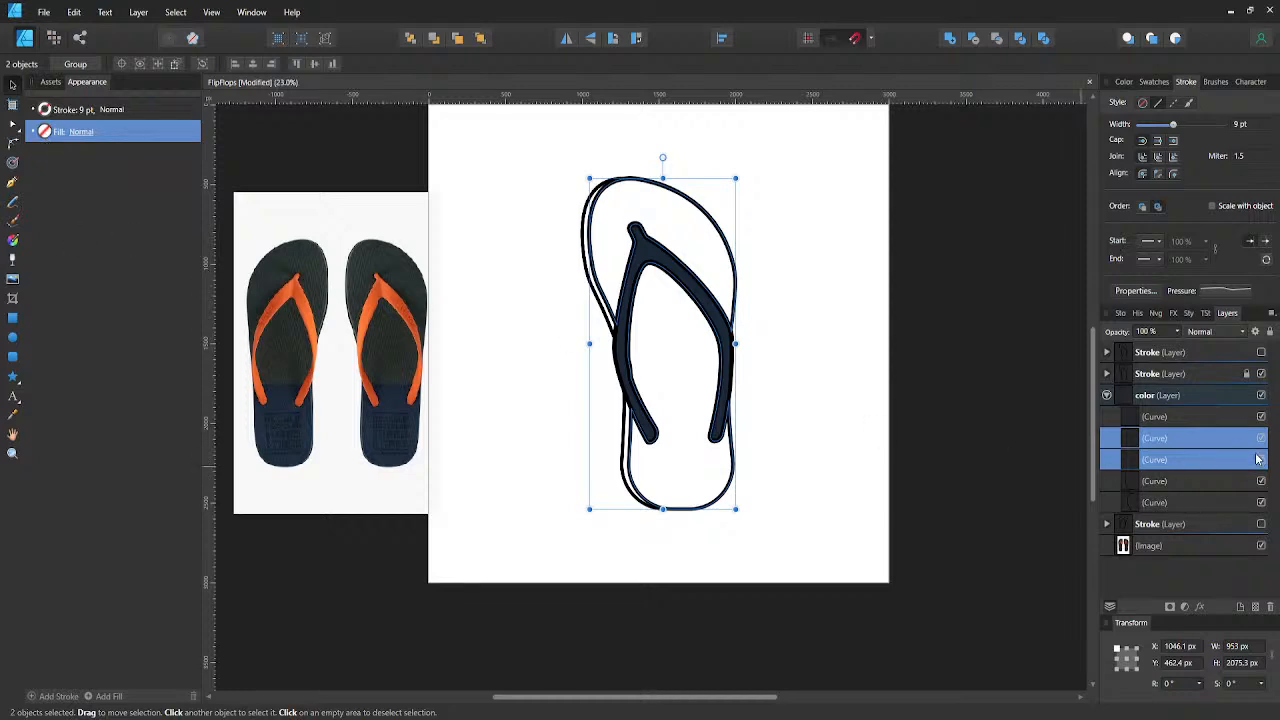
{"action": "left_click", "coordinate": [1188, 441]}
{"action": "left_click", "coordinate": [1153, 459], "text": "shift"}
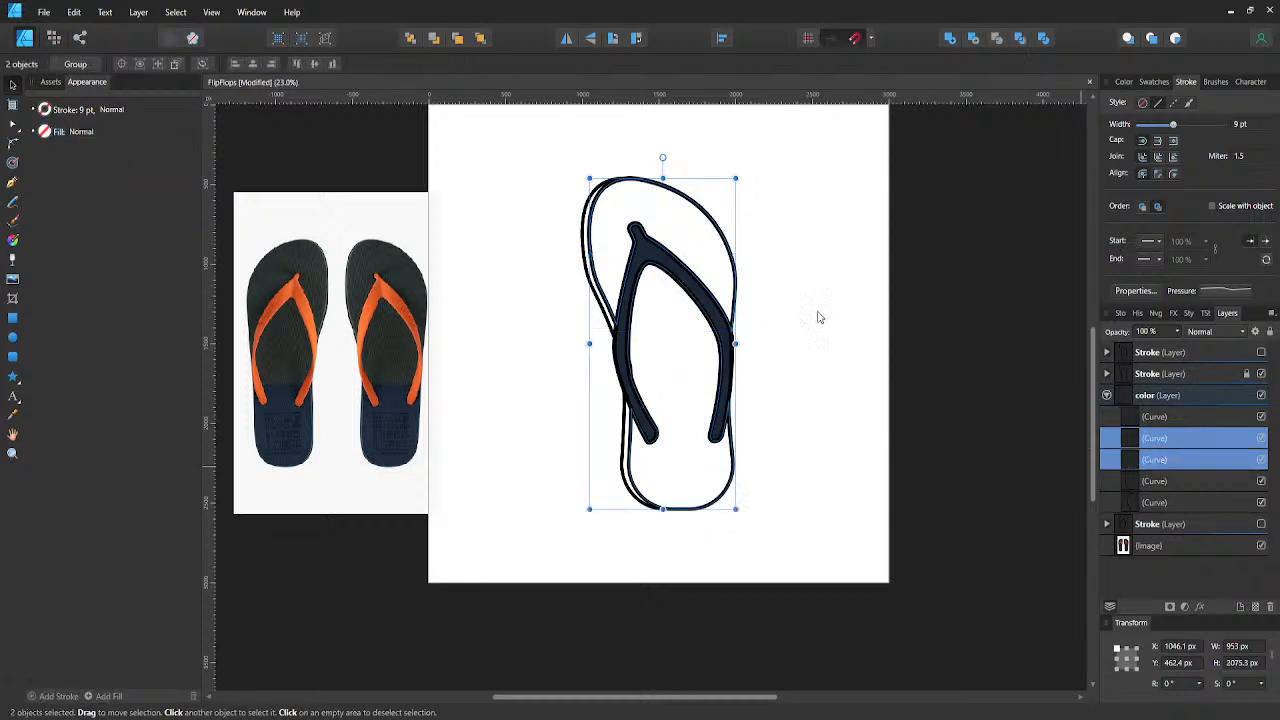
{"action": "left_click", "coordinate": [48, 139]}
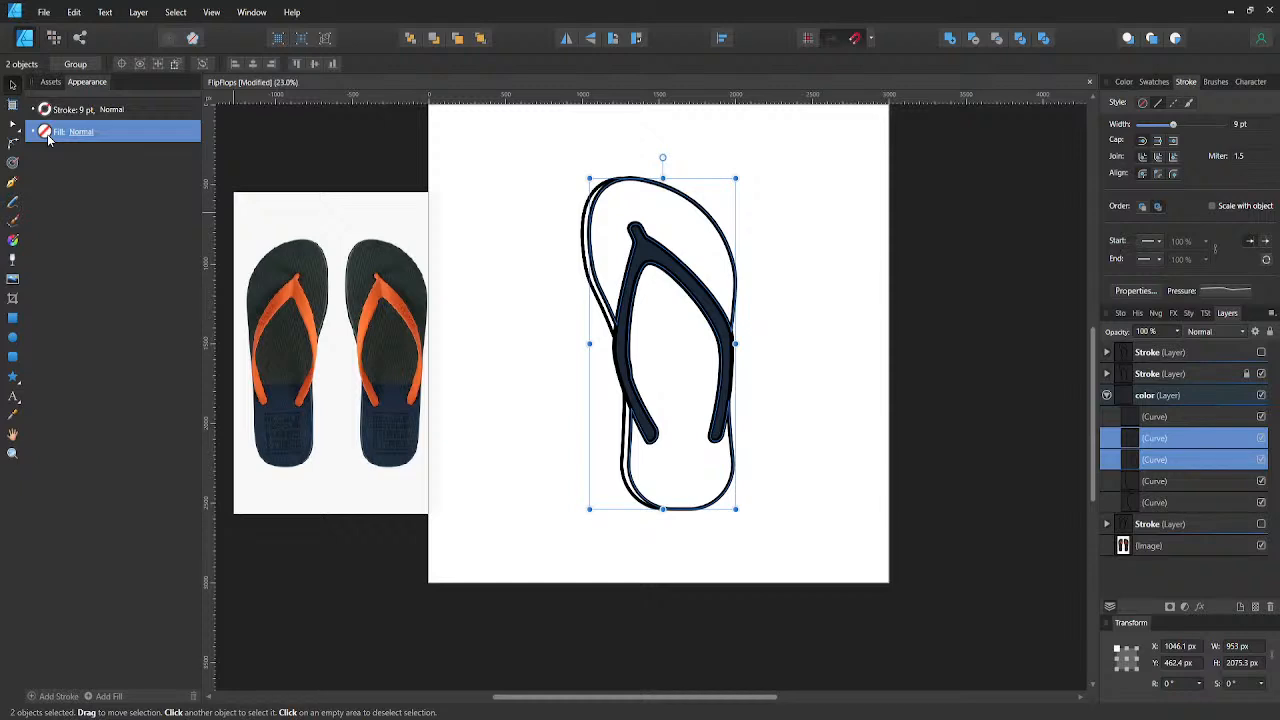
{"action": "left_click", "coordinate": [47, 135]}
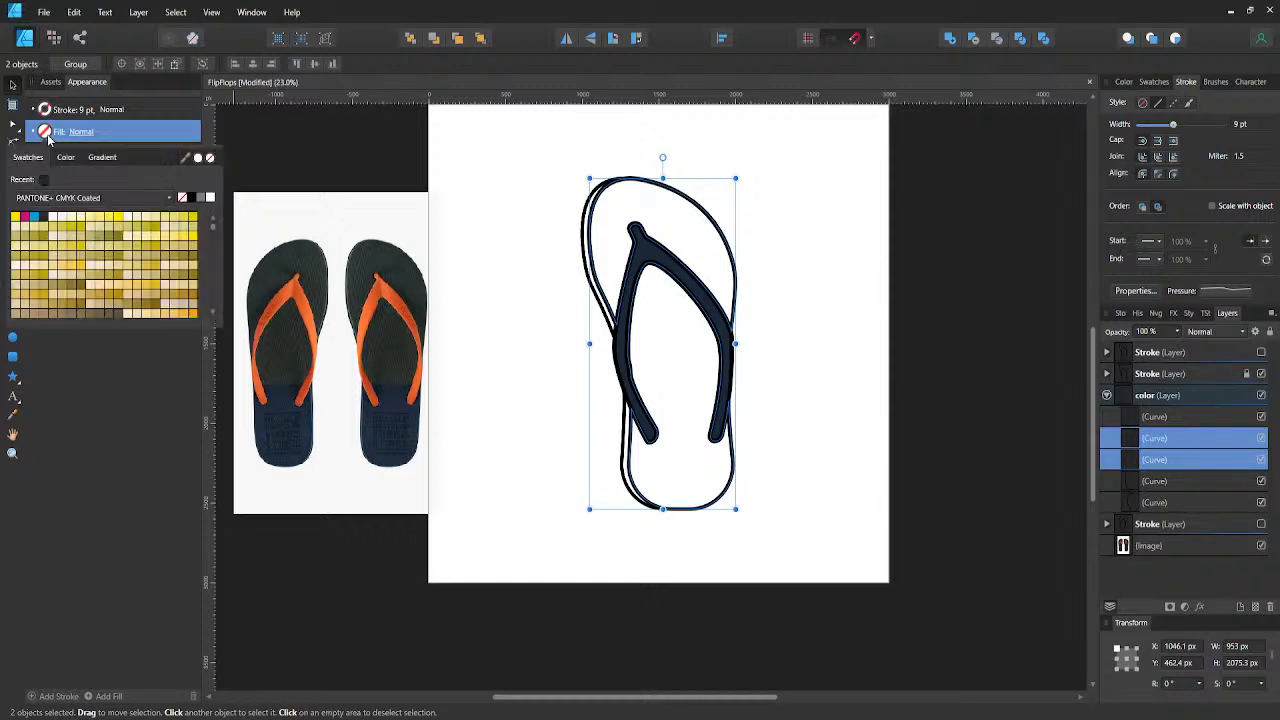
{"action": "left_click_drag", "start_coordinate": [183, 160], "coordinate": [302, 302]}
{"action": "left_click", "coordinate": [197, 158]}
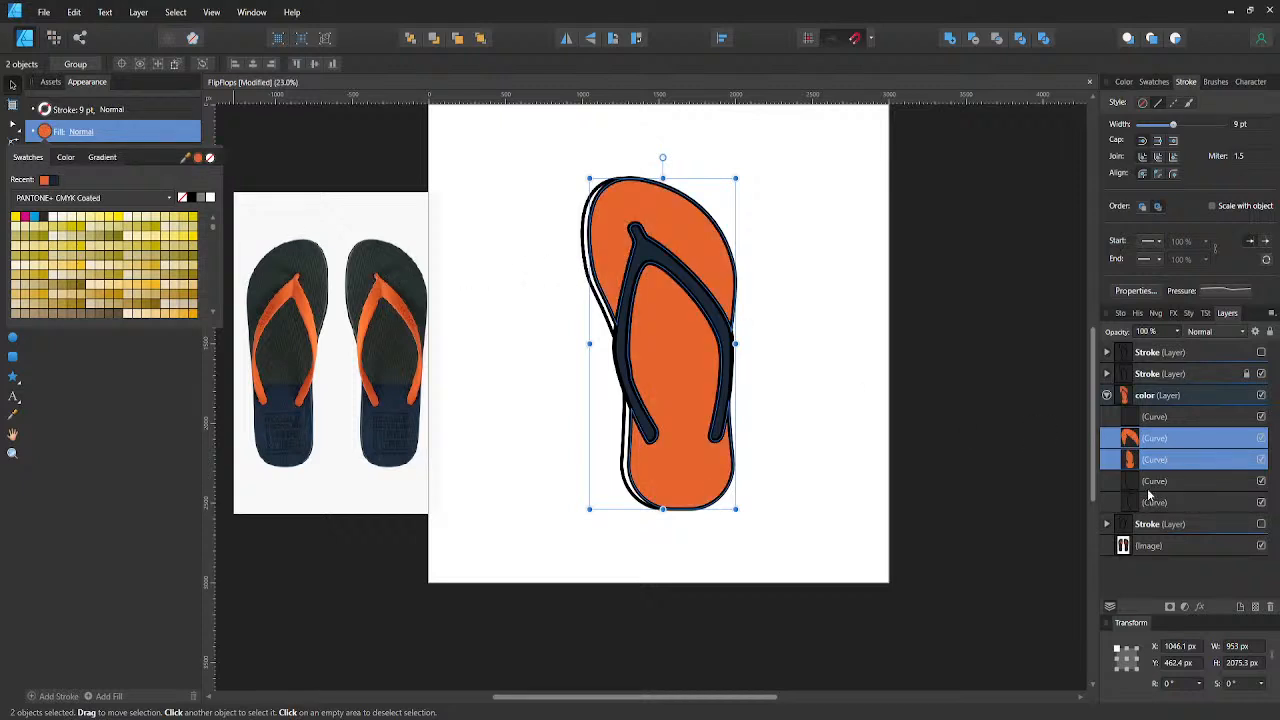
{"action": "left_click", "coordinate": [1147, 485]}
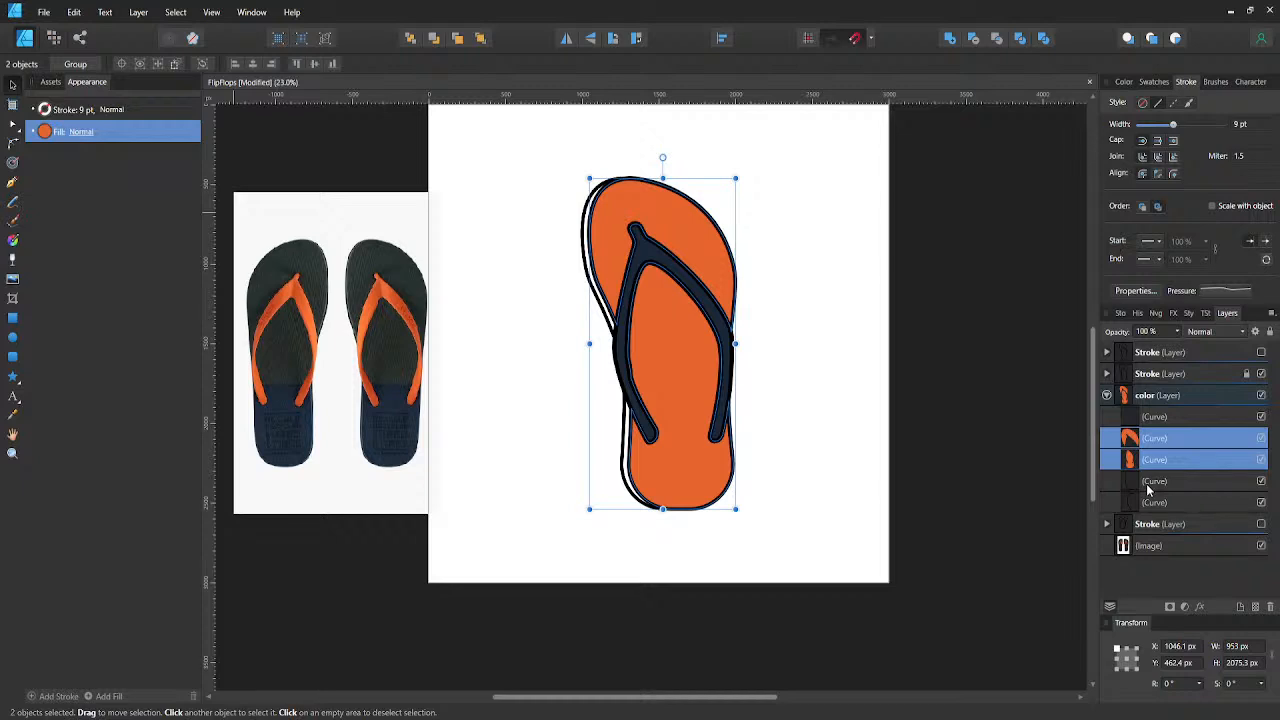
- Delete the two sole side-edge curves from the color layer
{"action": "left_click", "coordinate": [1147, 487]}
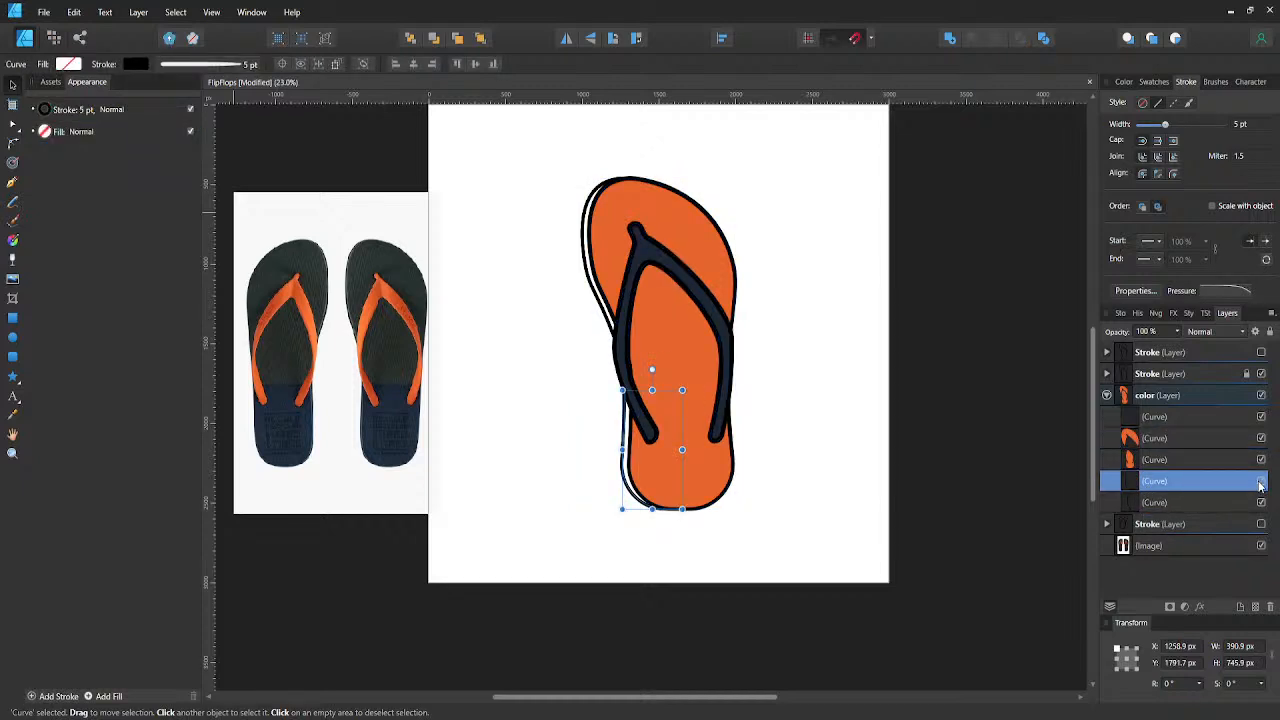
{"action": "left_click", "coordinate": [1154, 503], "text": "shift"}
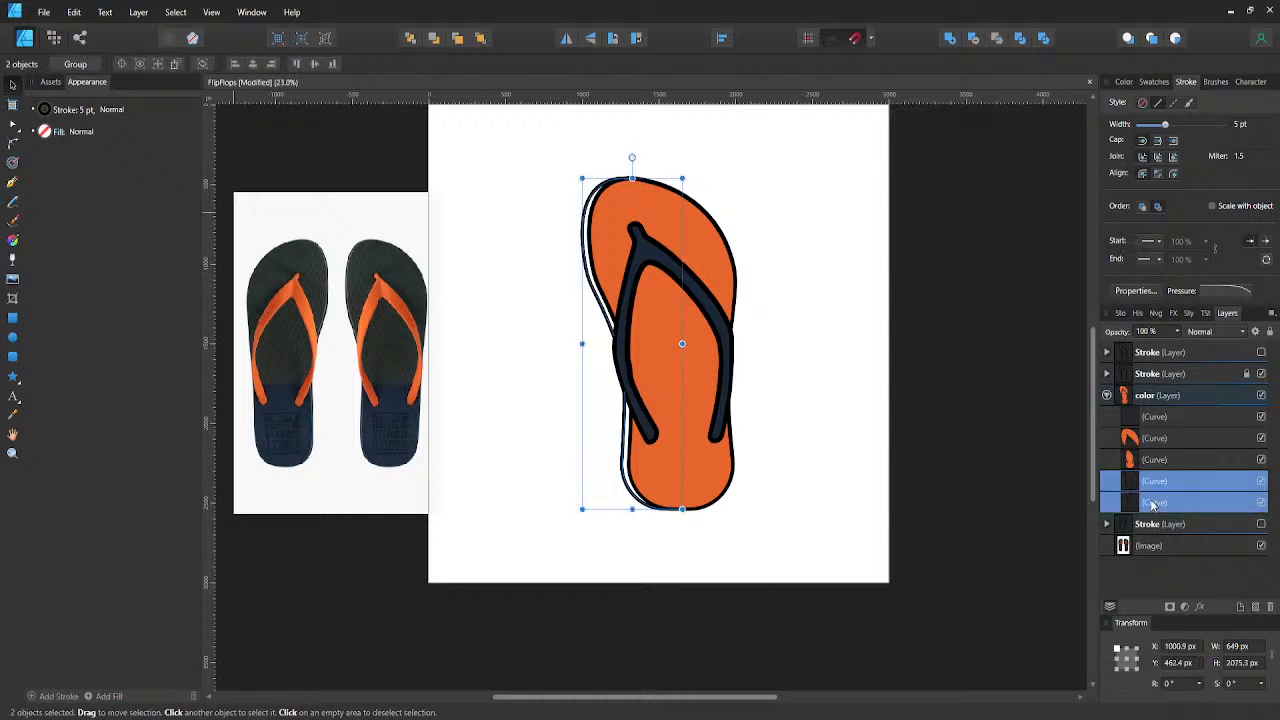
{"action": "key", "text": "Delete"}
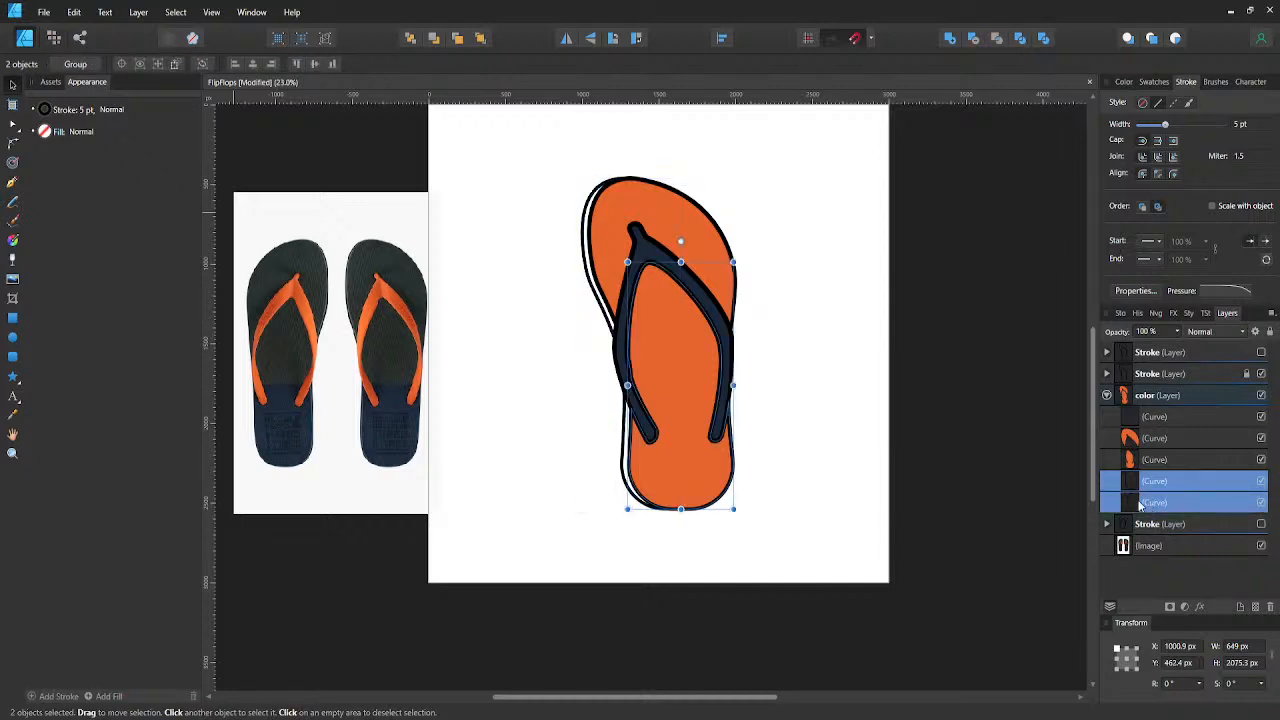
- Try moving the front and rear sole curves of the color layer aside and deleting them
{"action": "left_click", "coordinate": [1148, 440], "text": "shift"}
{"action": "left_click", "coordinate": [1148, 444]}
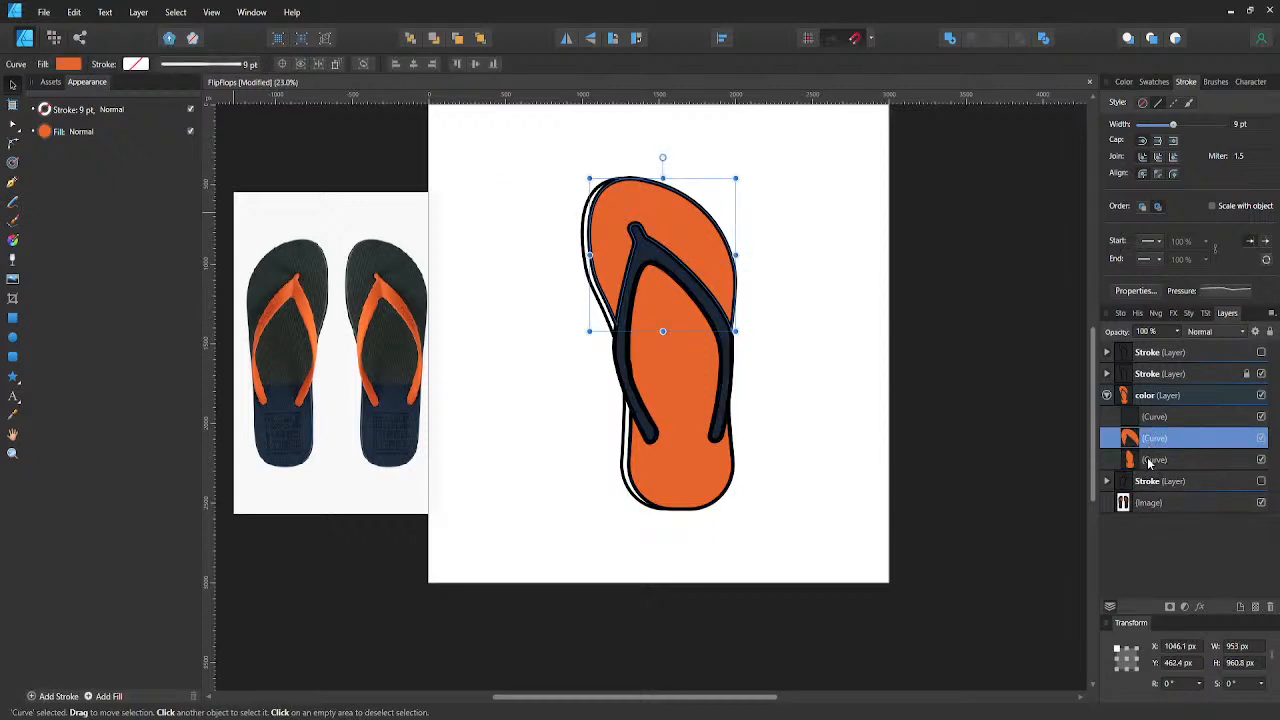
{"action": "left_click", "coordinate": [1150, 460], "text": "shift"}
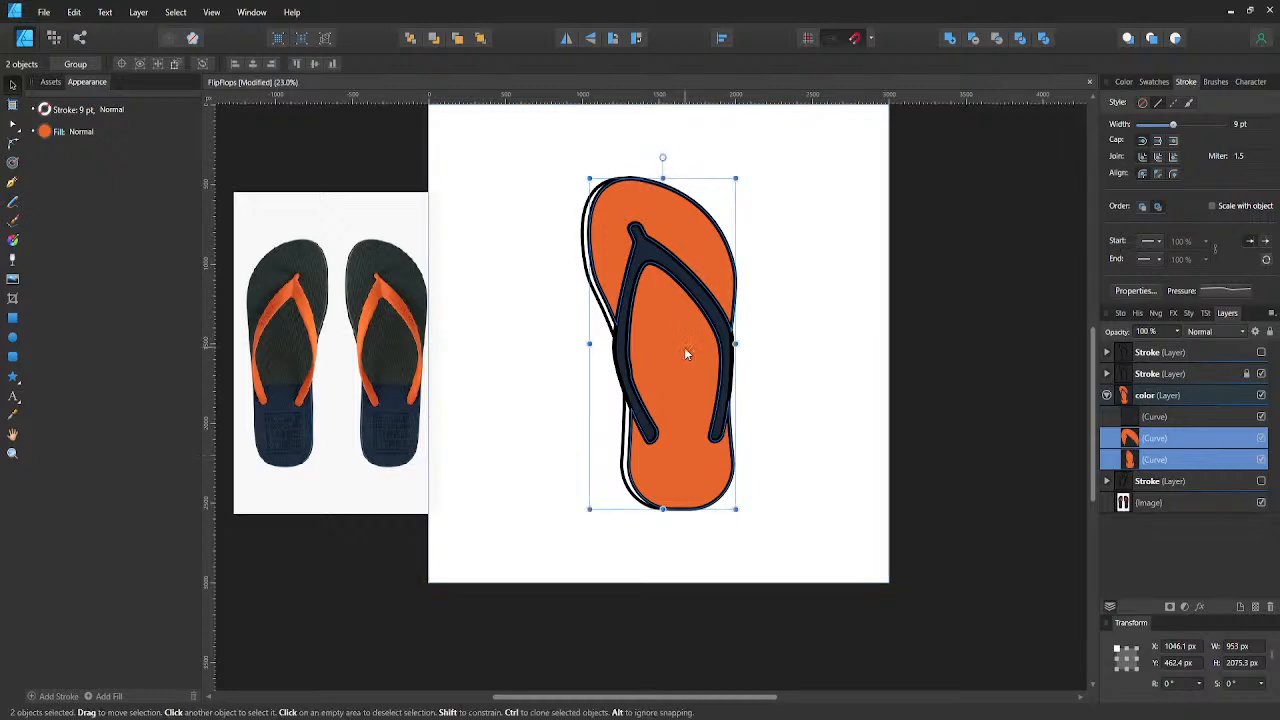
{"action": "left_click_drag", "start_coordinate": [684, 347], "coordinate": [522, 345]}
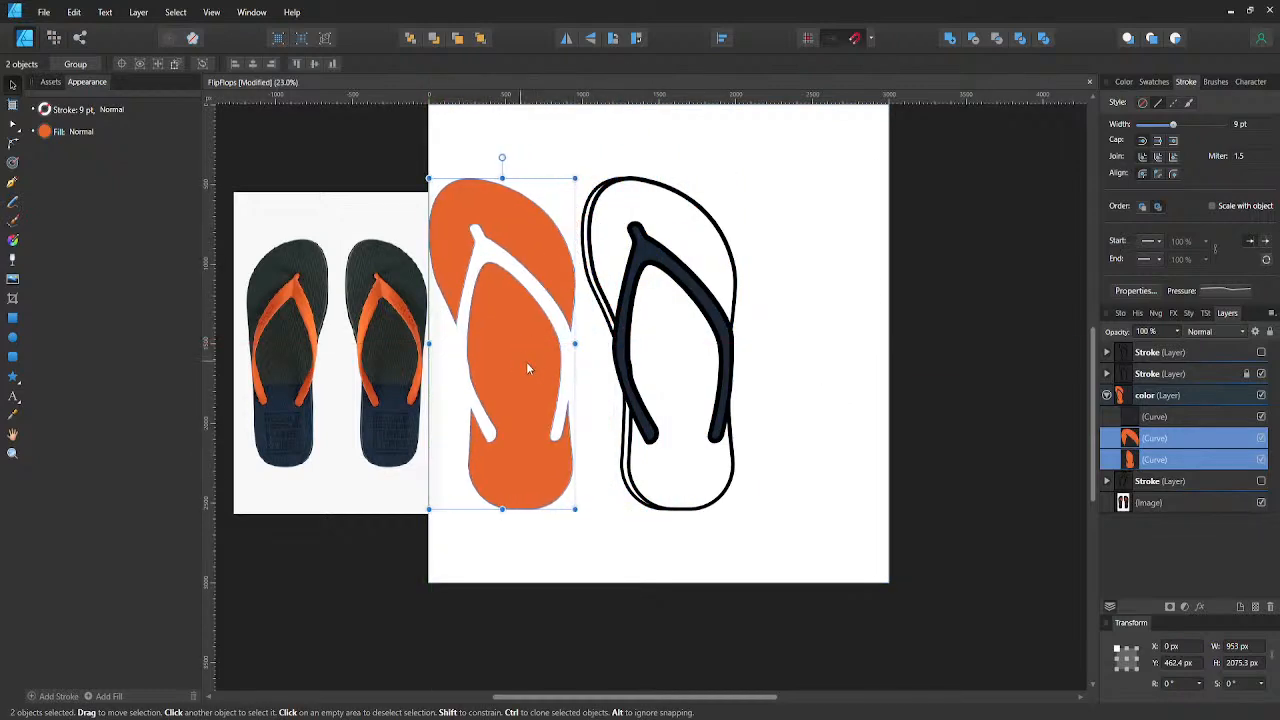
{"action": "key", "text": "Delete"}
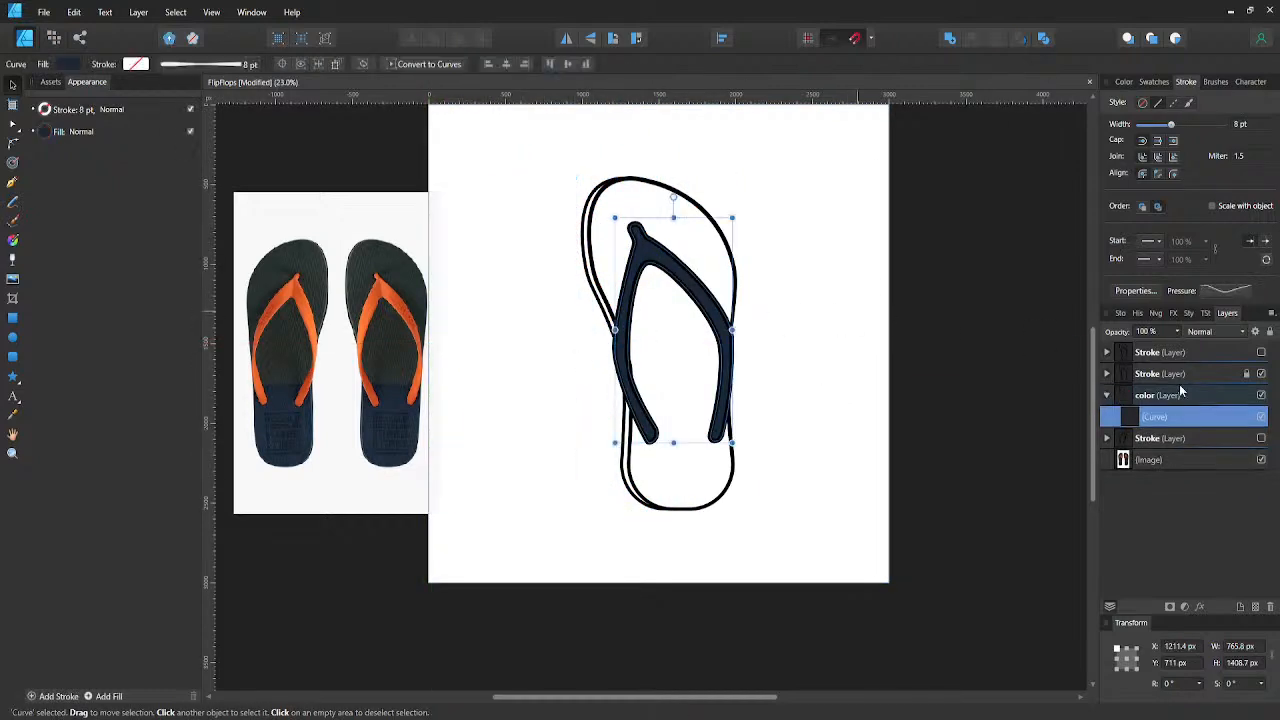
- Copy the full sole outline curve from the first group inside the hidden uppermost Stroke layer
{"action": "left_click", "coordinate": [1106, 352]}
{"action": "scroll", "coordinate": [1180, 428], "scroll_direction": "down", "scroll_amount": 2}
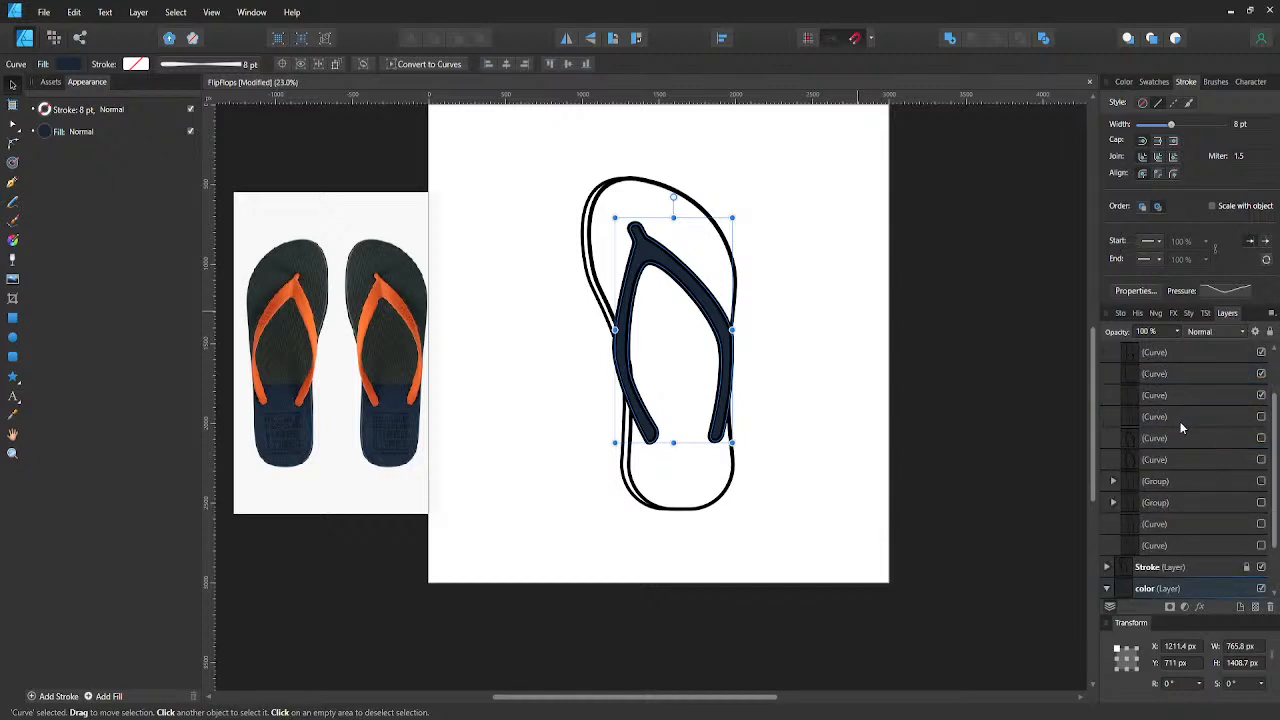
{"action": "left_click", "coordinate": [1113, 481]}
{"action": "left_click", "coordinate": [1150, 506]}
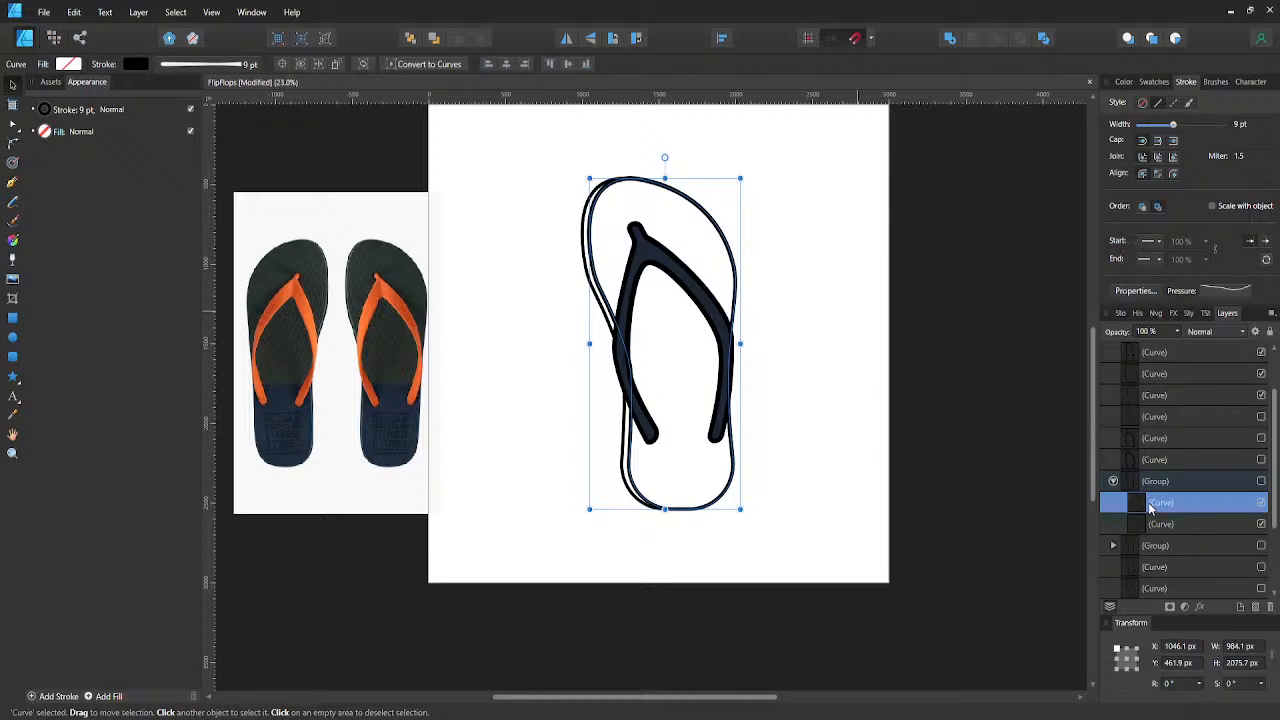
{"action": "scroll", "coordinate": [1148, 495], "scroll_direction": "up", "scroll_amount": 2}
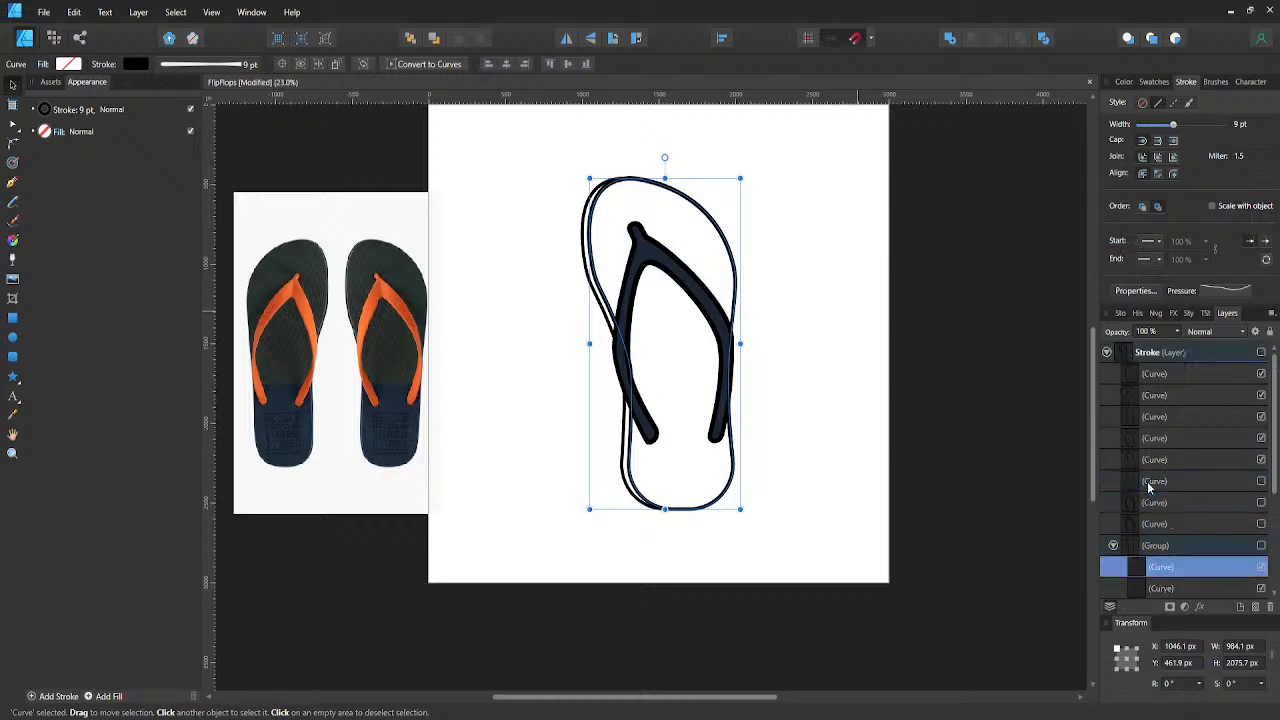
{"action": "left_click", "coordinate": [1107, 354]}
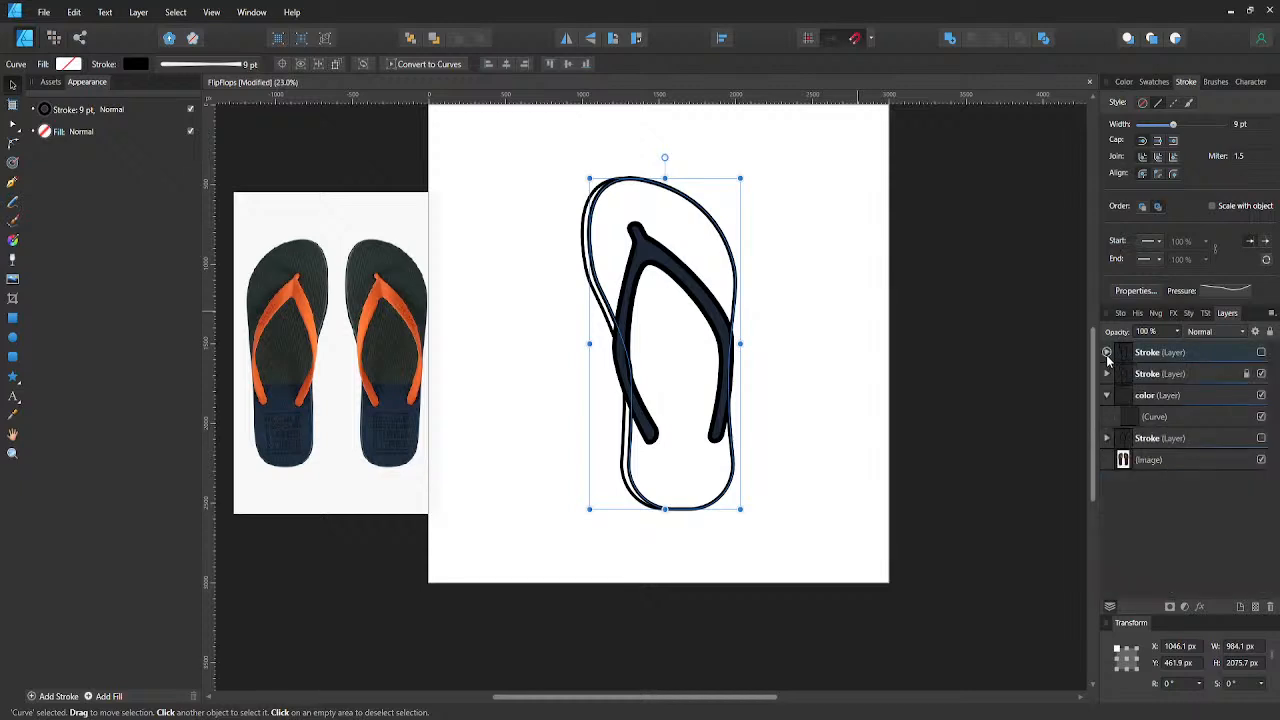
- Try pasting the full sole outline above the strap curve in the color layer, without stroke and filled with the sampled orange
{"action": "left_click", "coordinate": [1134, 418]}
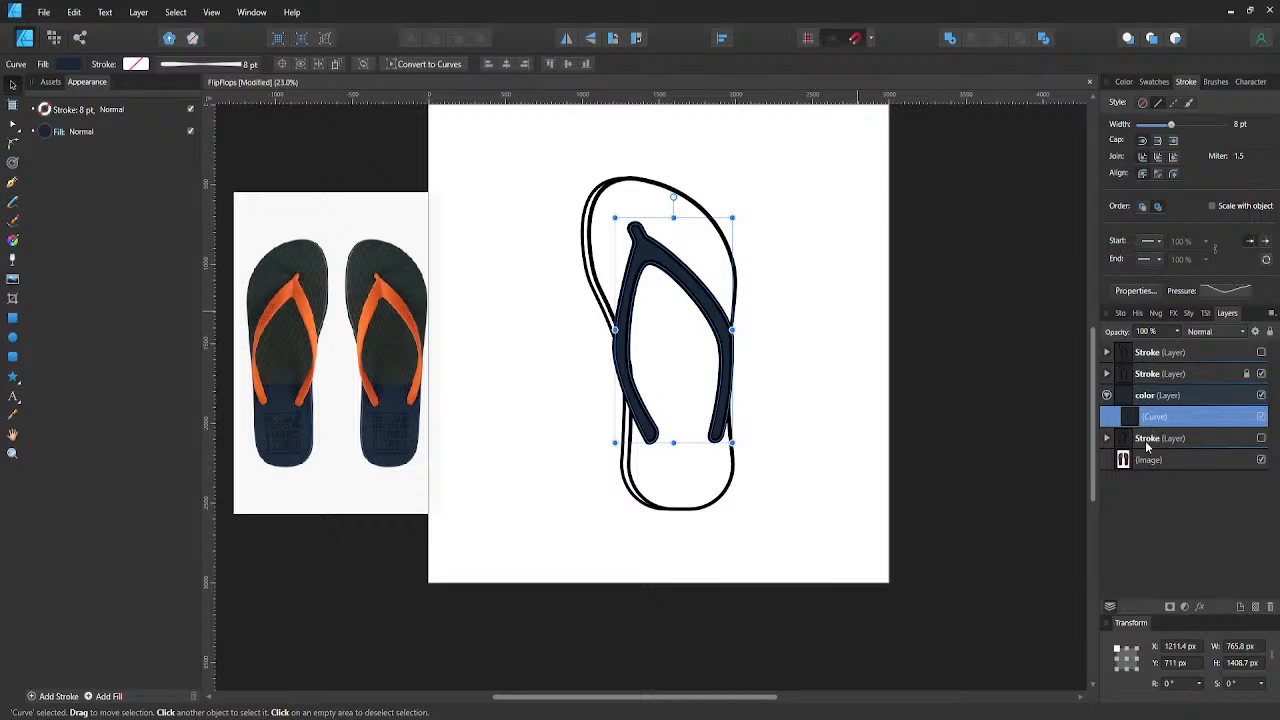
{"action": "key", "text": "ctrl+v"}
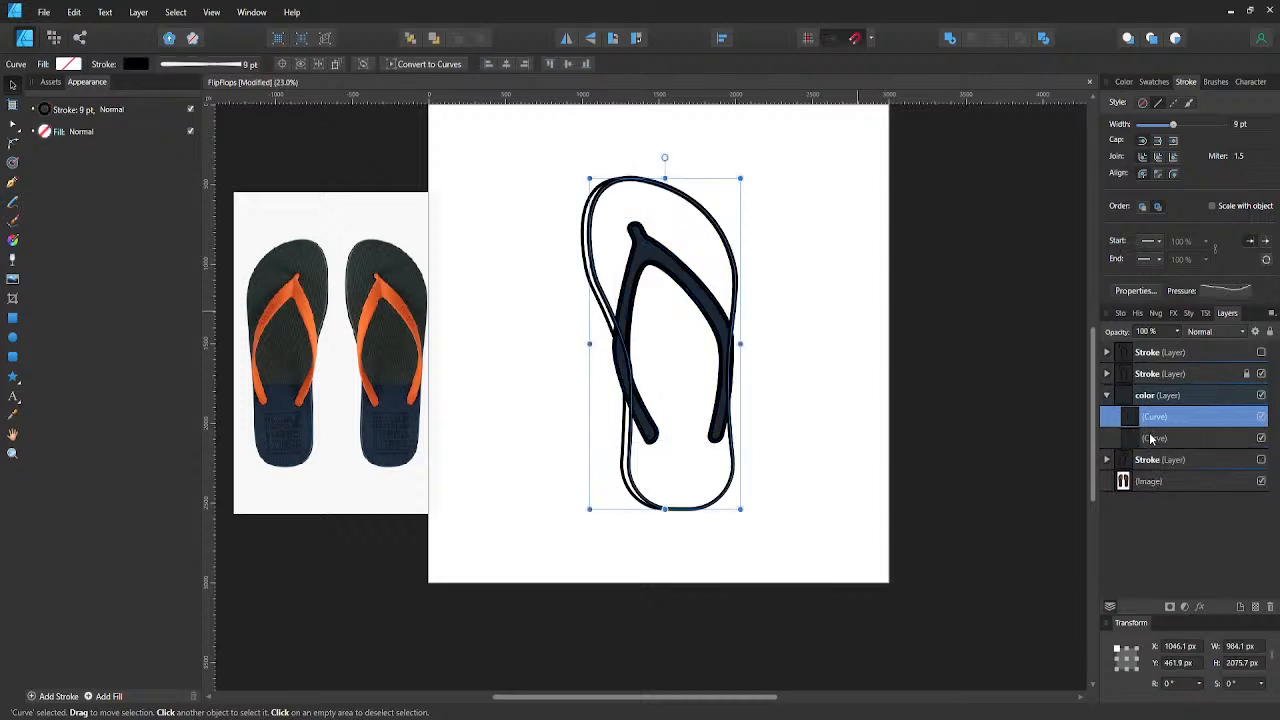
{"action": "left_click", "coordinate": [139, 68]}
{"action": "left_click", "coordinate": [229, 90]}
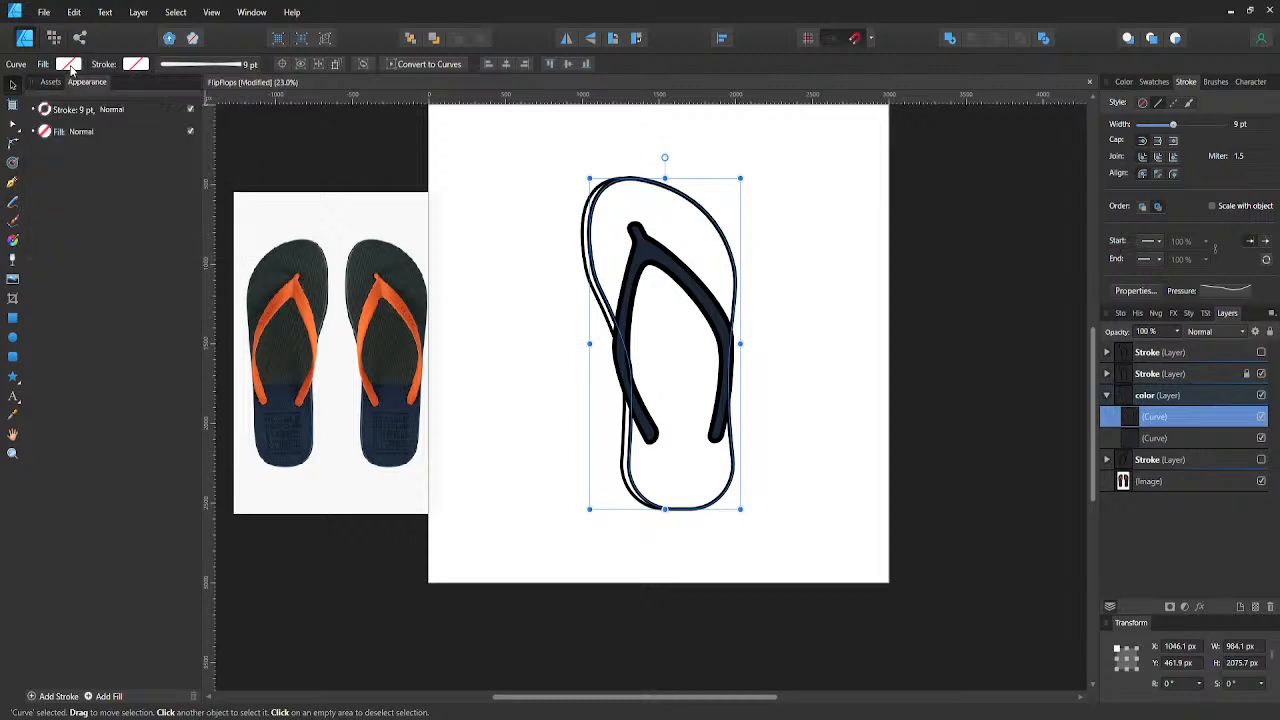
{"action": "left_click", "coordinate": [70, 66]}
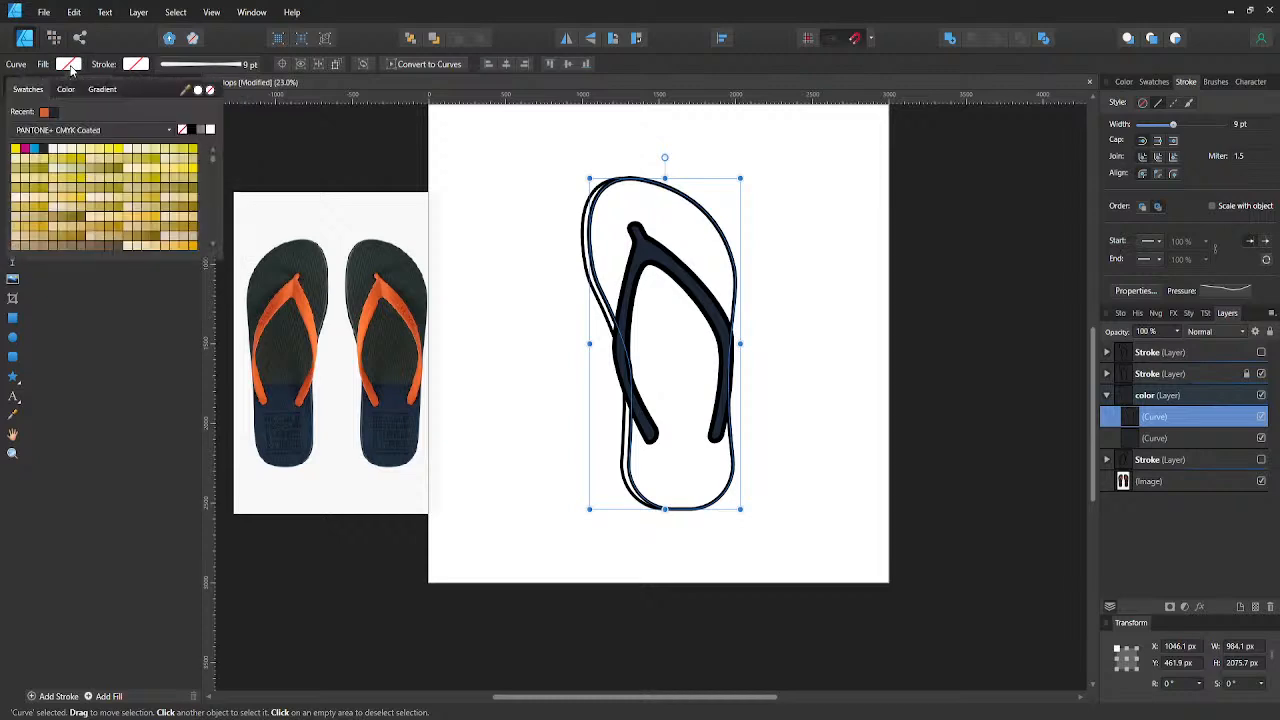
{"action": "left_click", "coordinate": [45, 113]}
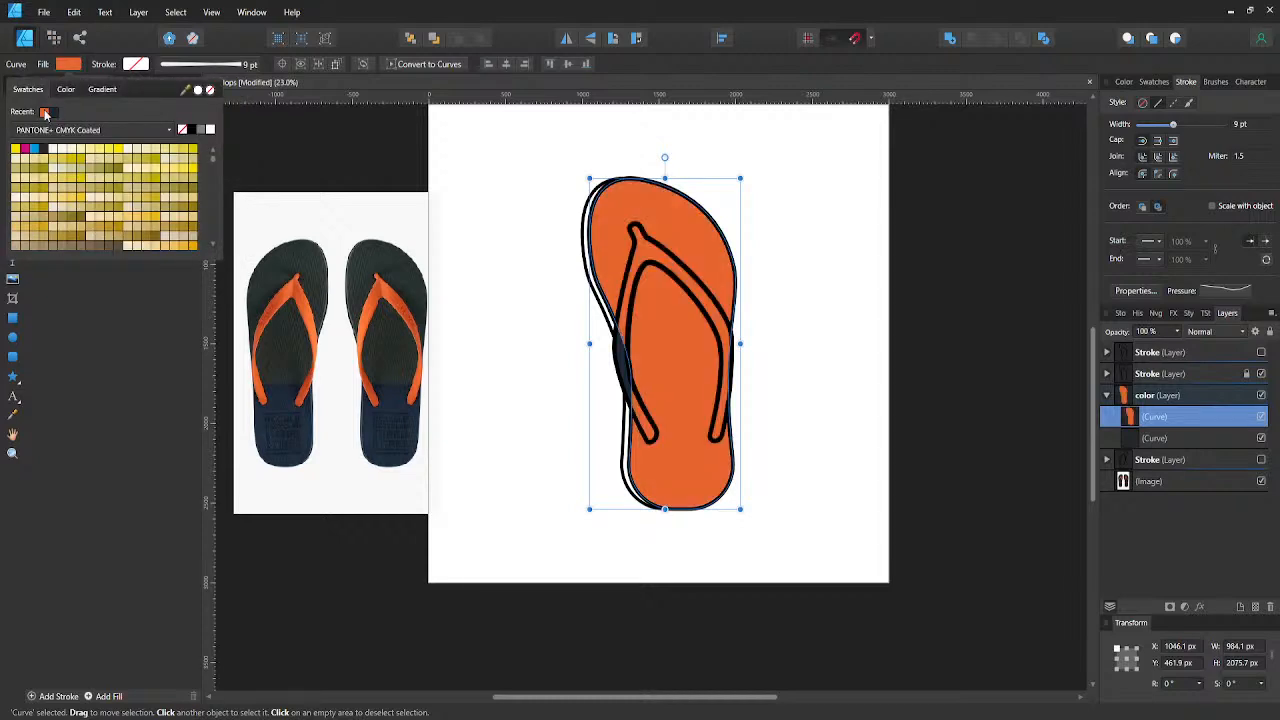
- Remove the pasted outline from the color layer and restore the deleted front and rear sole curves
{"action": "key", "text": "ctrl+z"}
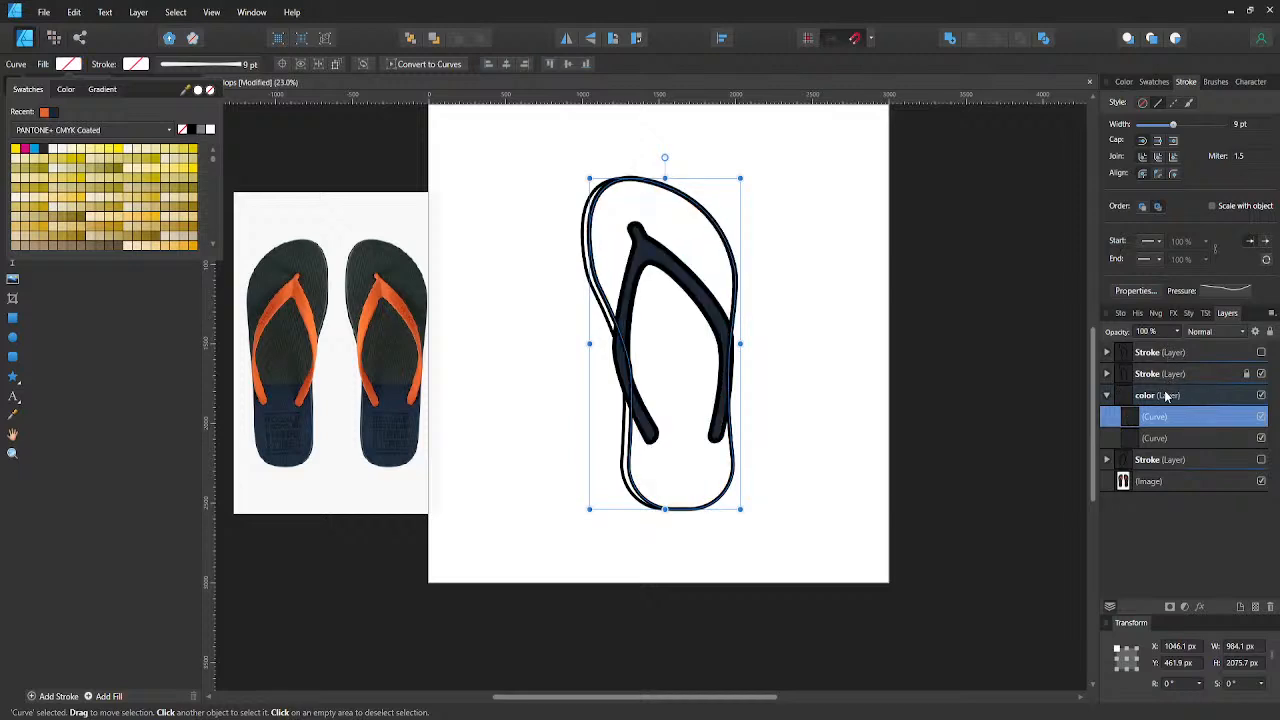
{"action": "key", "text": "Delete"}
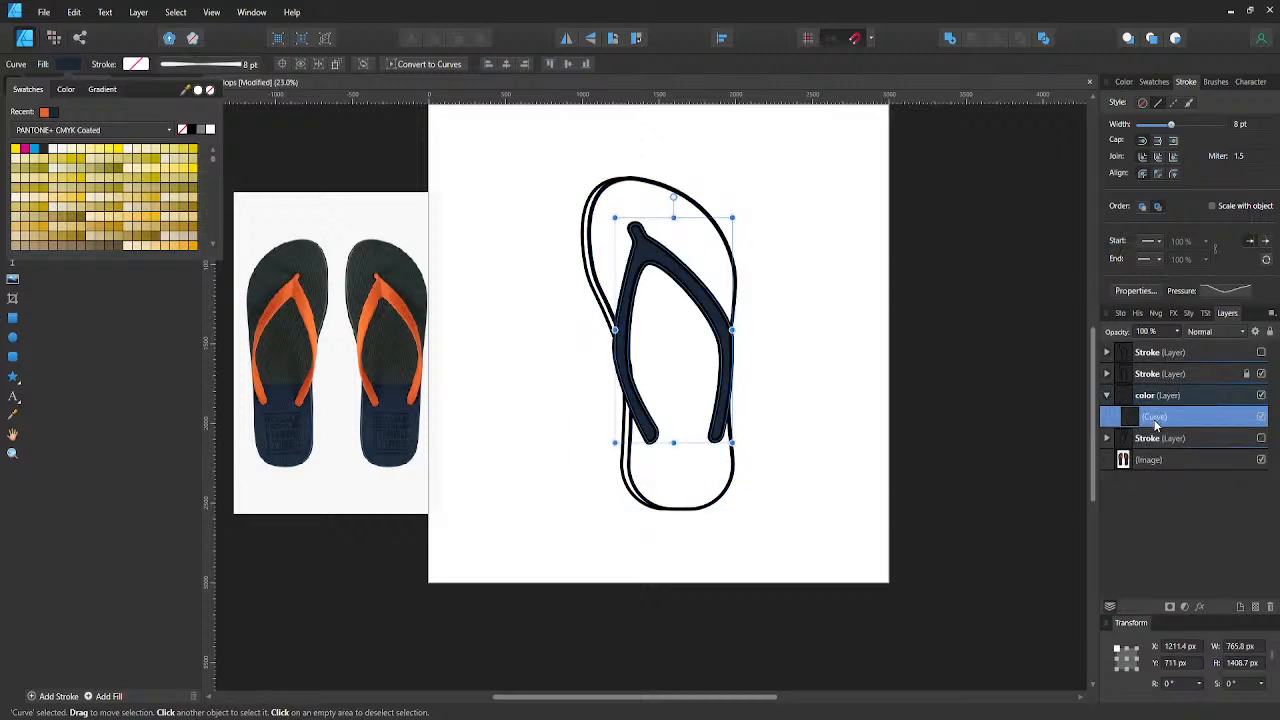
{"action": "key", "text": "ctrl+z"}
{"action": "key", "text": "ctrl+z"}
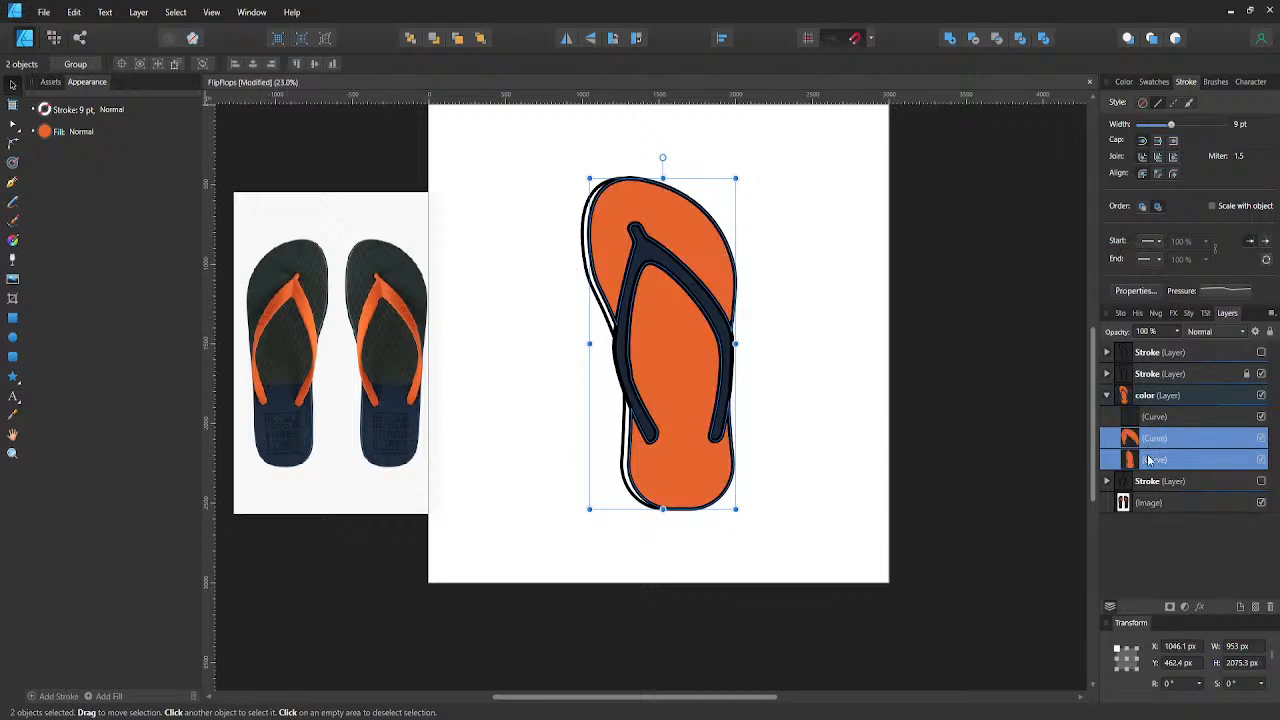
- Paste the full sole outline into the color layer and order it directly beneath the strap curve, above both orange sole curves
{"action": "left_click", "coordinate": [1148, 461]}
{"action": "double_click", "coordinate": [1148, 461]}
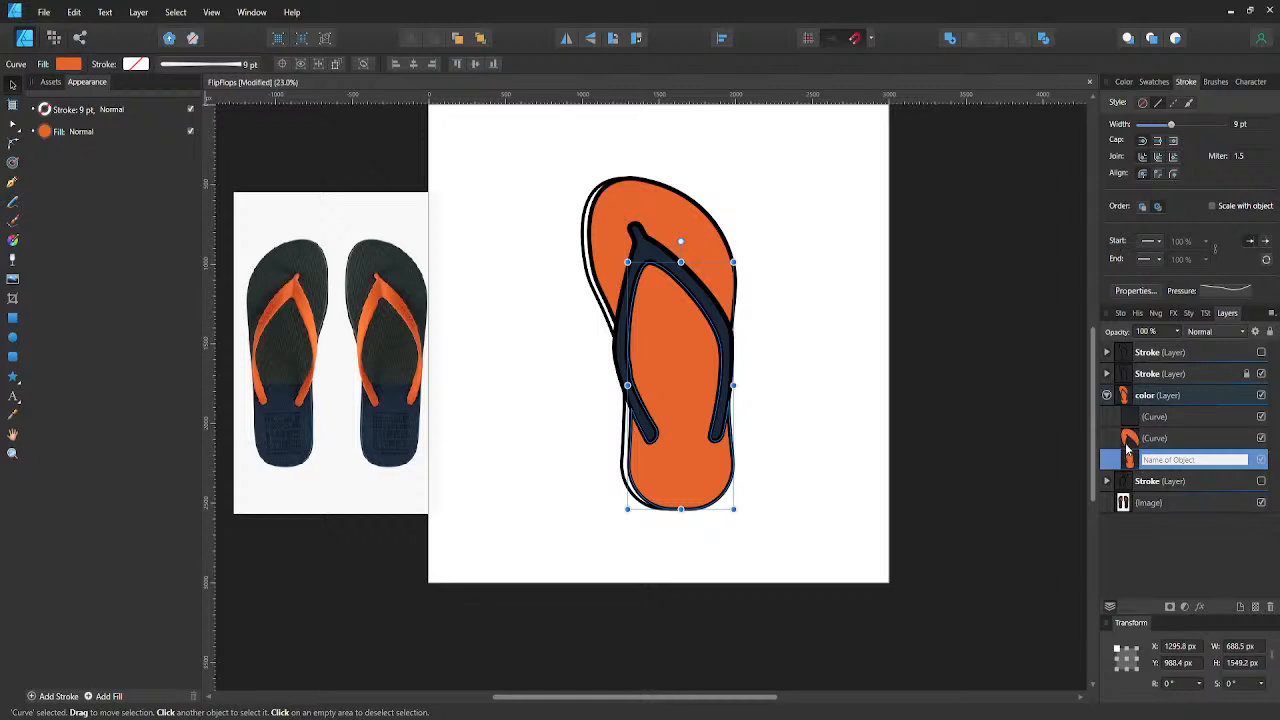
{"action": "left_click", "coordinate": [1129, 460]}
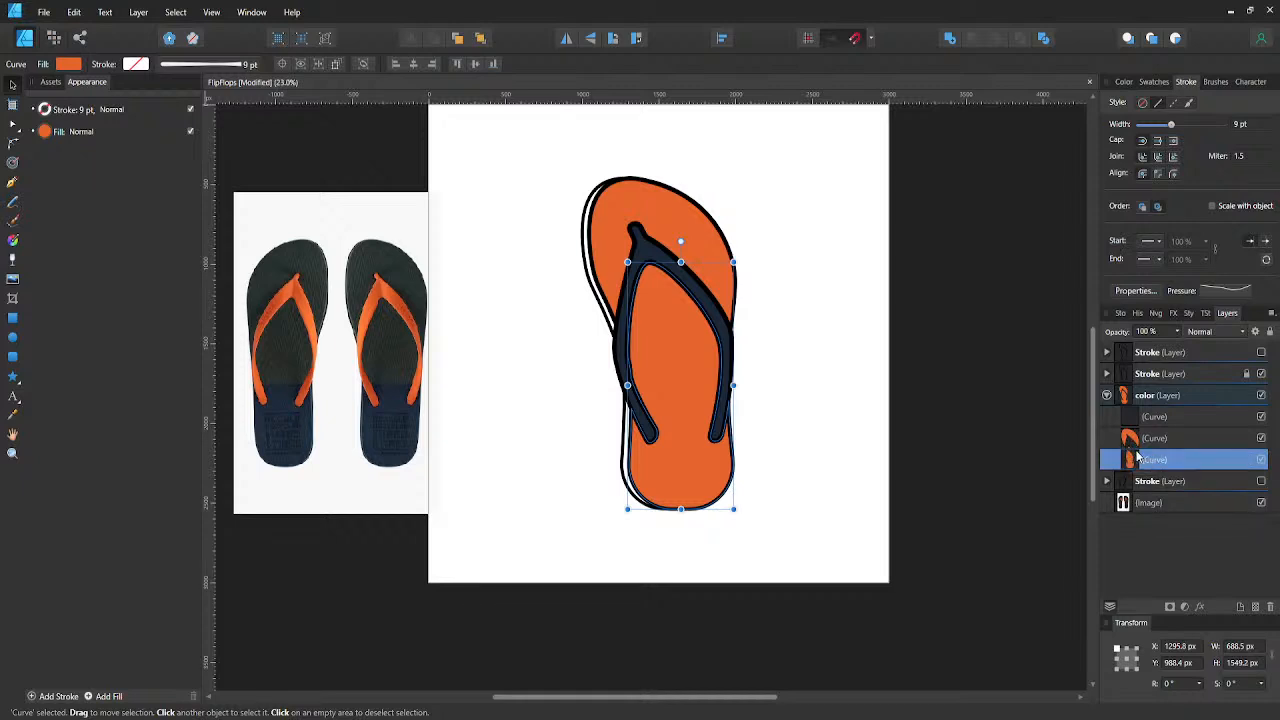
{"action": "key", "text": "ctrl+v"}
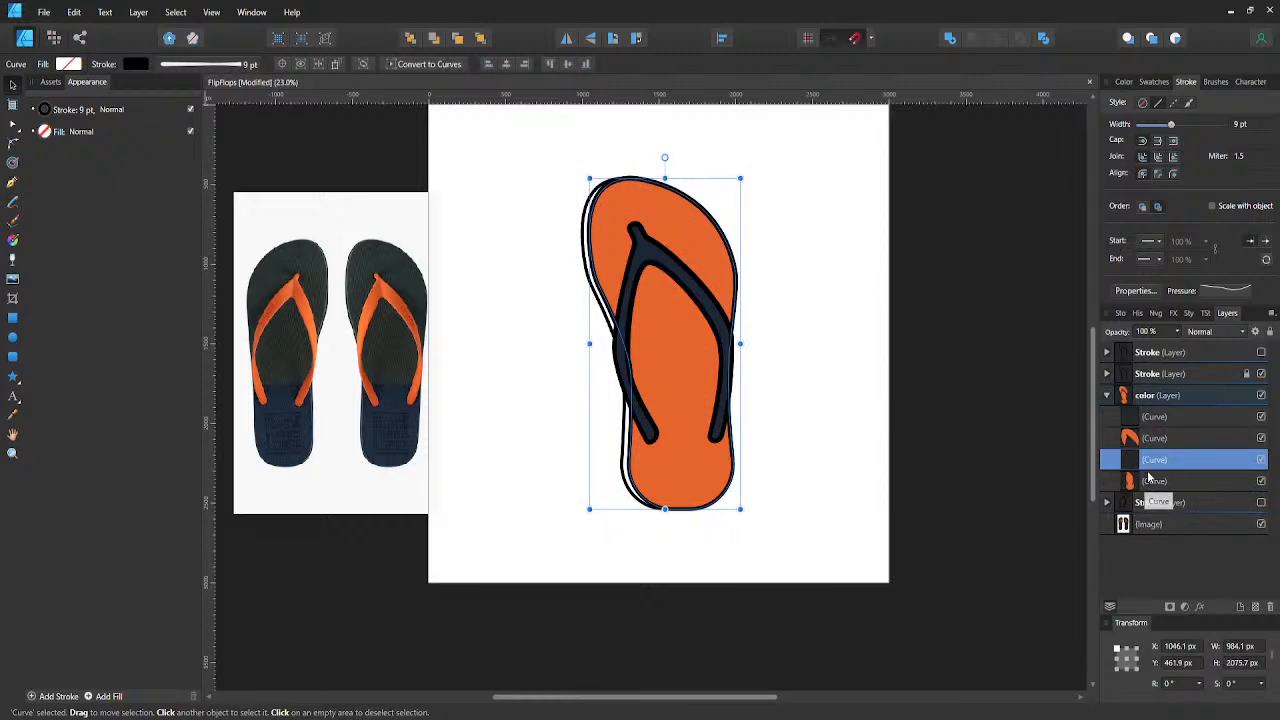
{"action": "left_click_drag", "start_coordinate": [1146, 487], "coordinate": [1155, 440]}
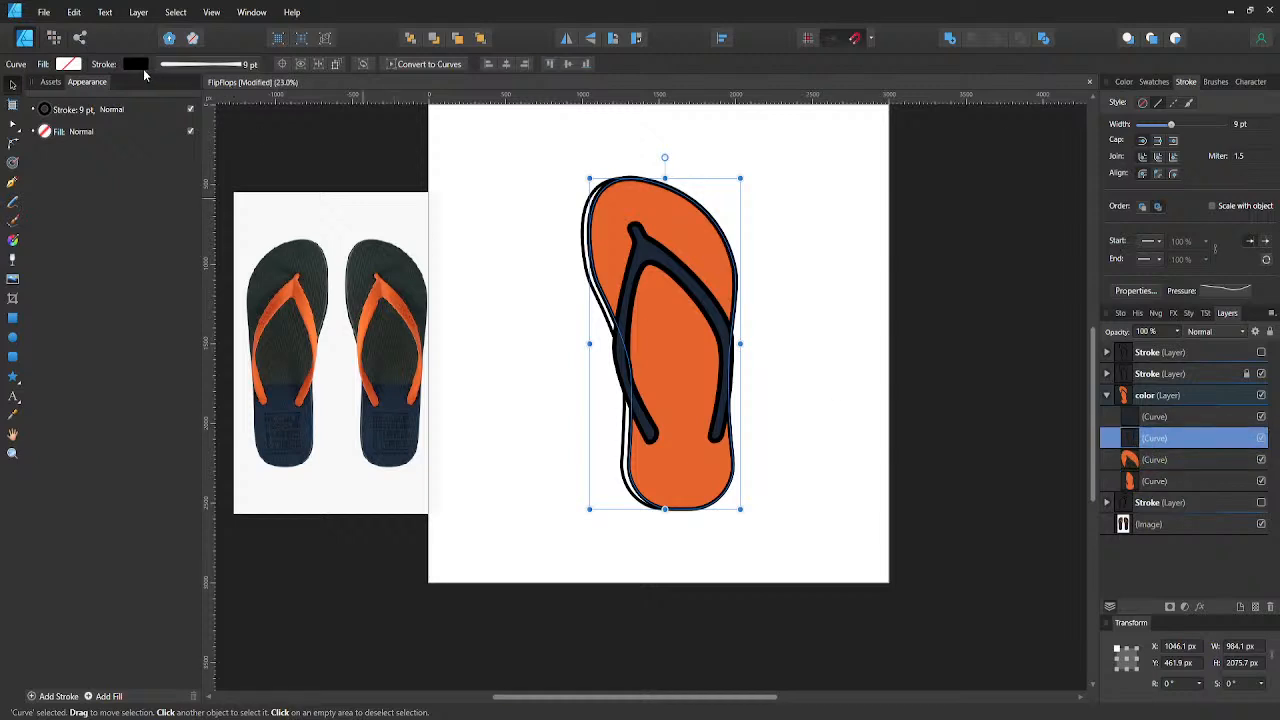
- Try shifting the sole outline slightly left, subtracting the strap curve from it and moving the result aside
{"action": "left_click_drag", "start_coordinate": [626, 344], "coordinate": [614, 345]}
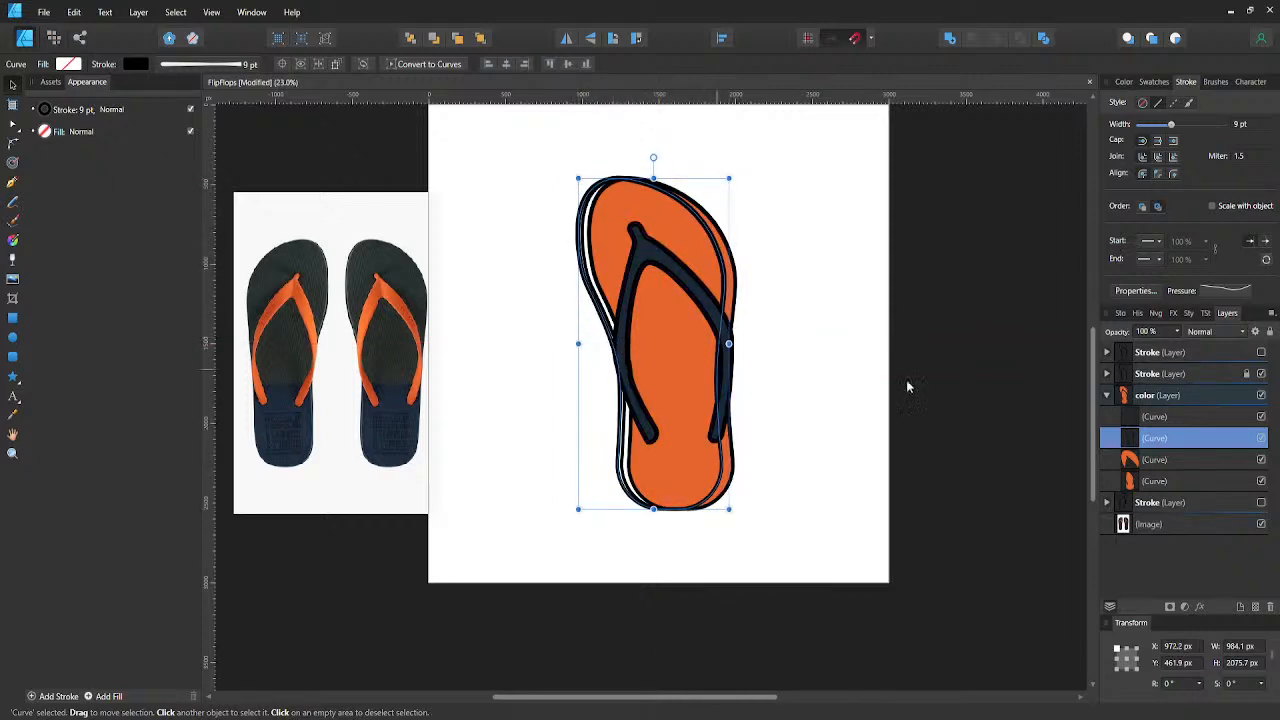
{"action": "left_click", "coordinate": [1155, 416], "text": "shift"}
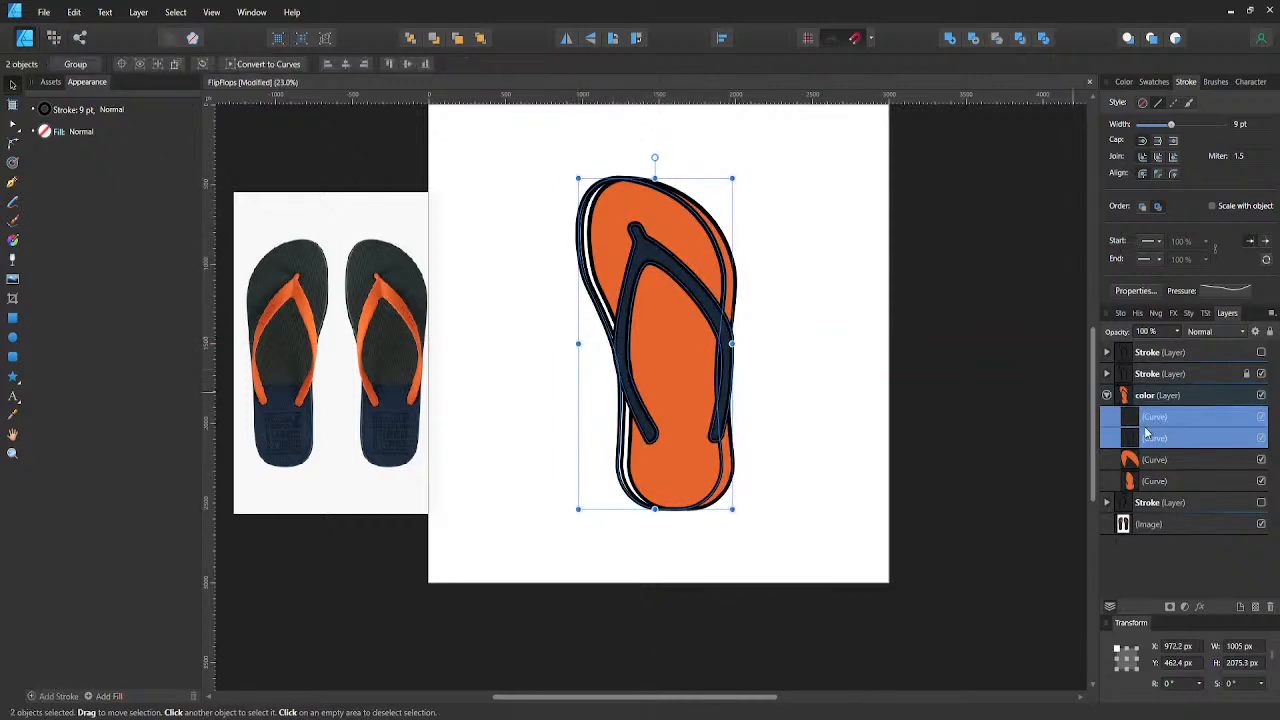
{"action": "left_click", "coordinate": [973, 38]}
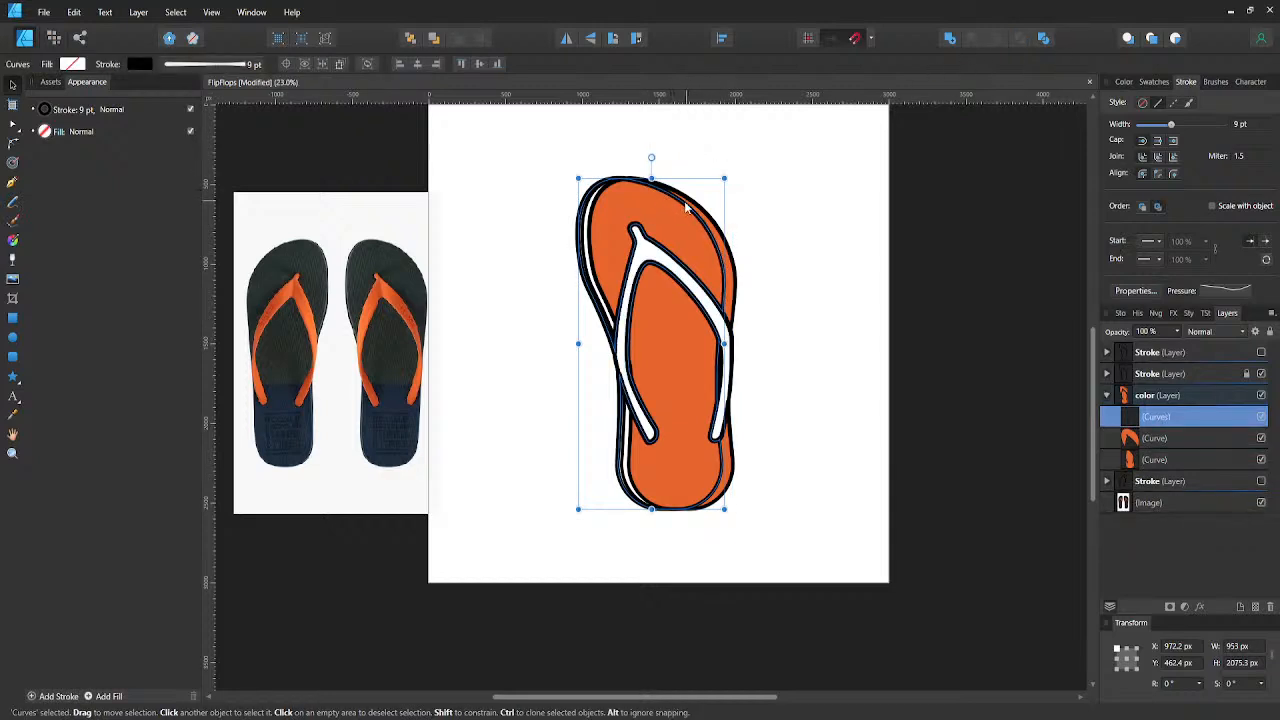
{"action": "left_click_drag", "start_coordinate": [663, 207], "coordinate": [550, 215]}
- Undo the strap subtraction and the sole outline's shift
{"action": "key", "text": "ctrl+z"}
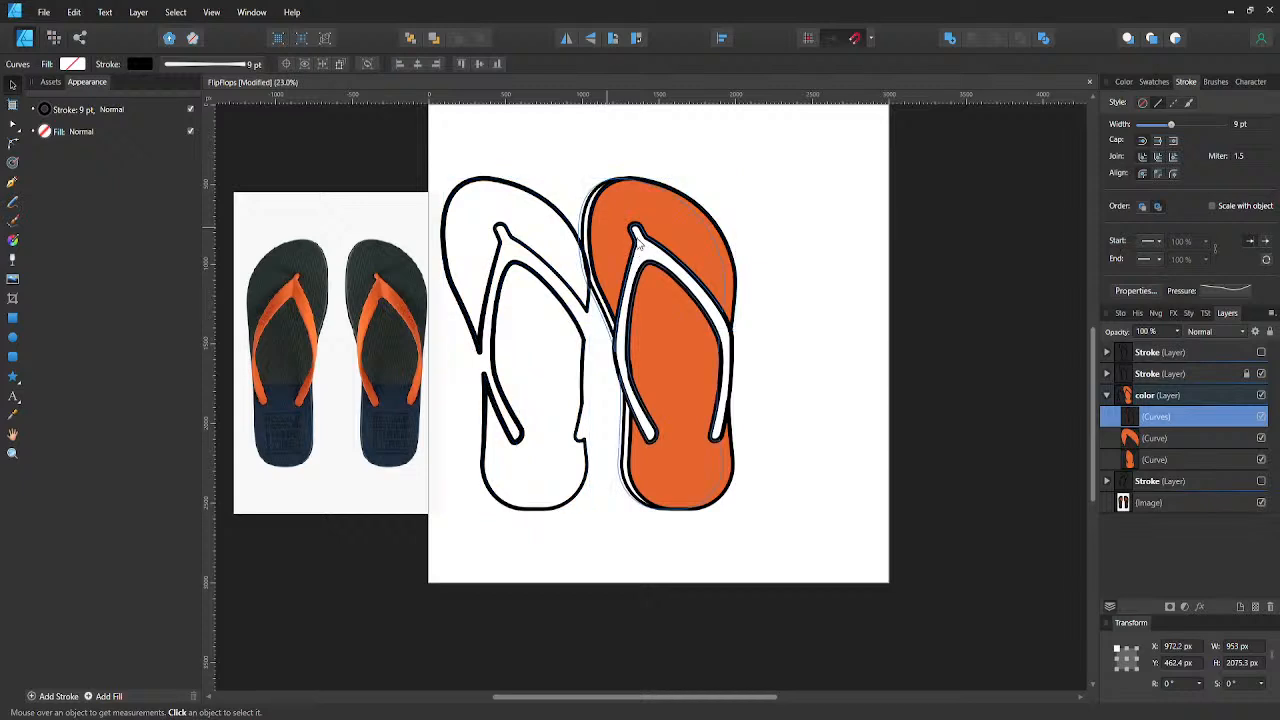
{"action": "key", "text": "ctrl+z"}
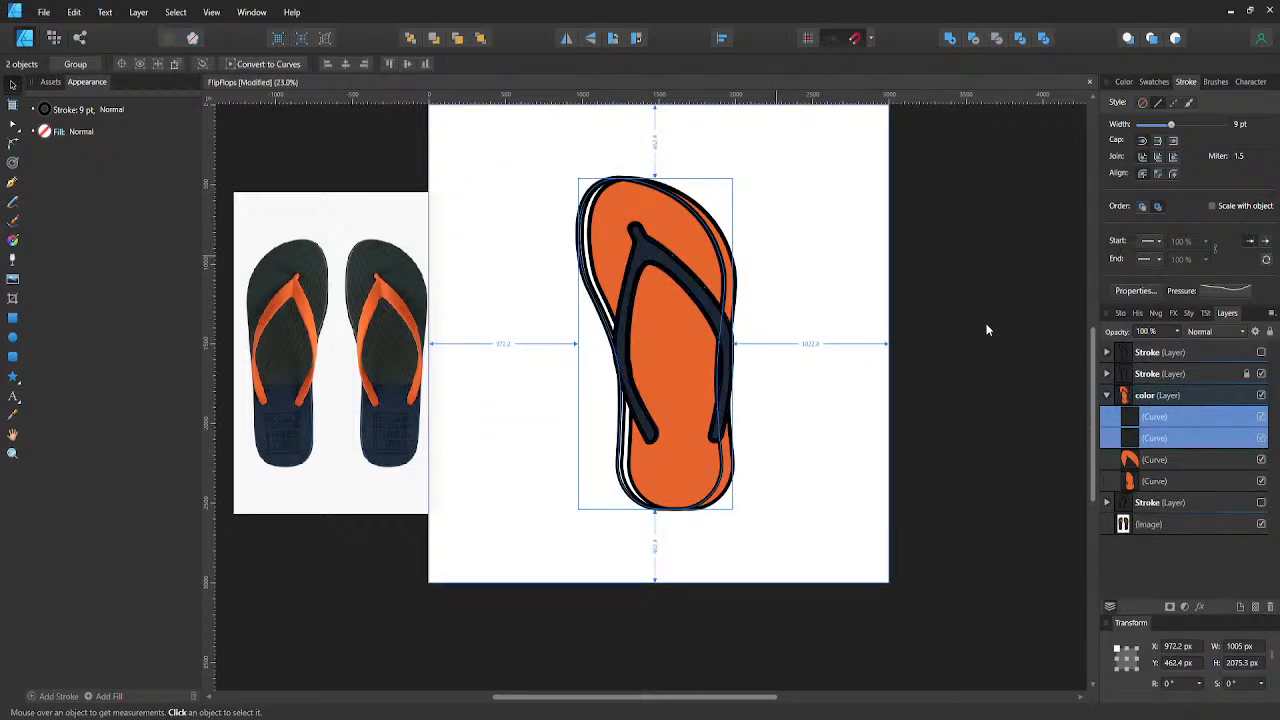
{"action": "left_click", "coordinate": [1147, 440]}
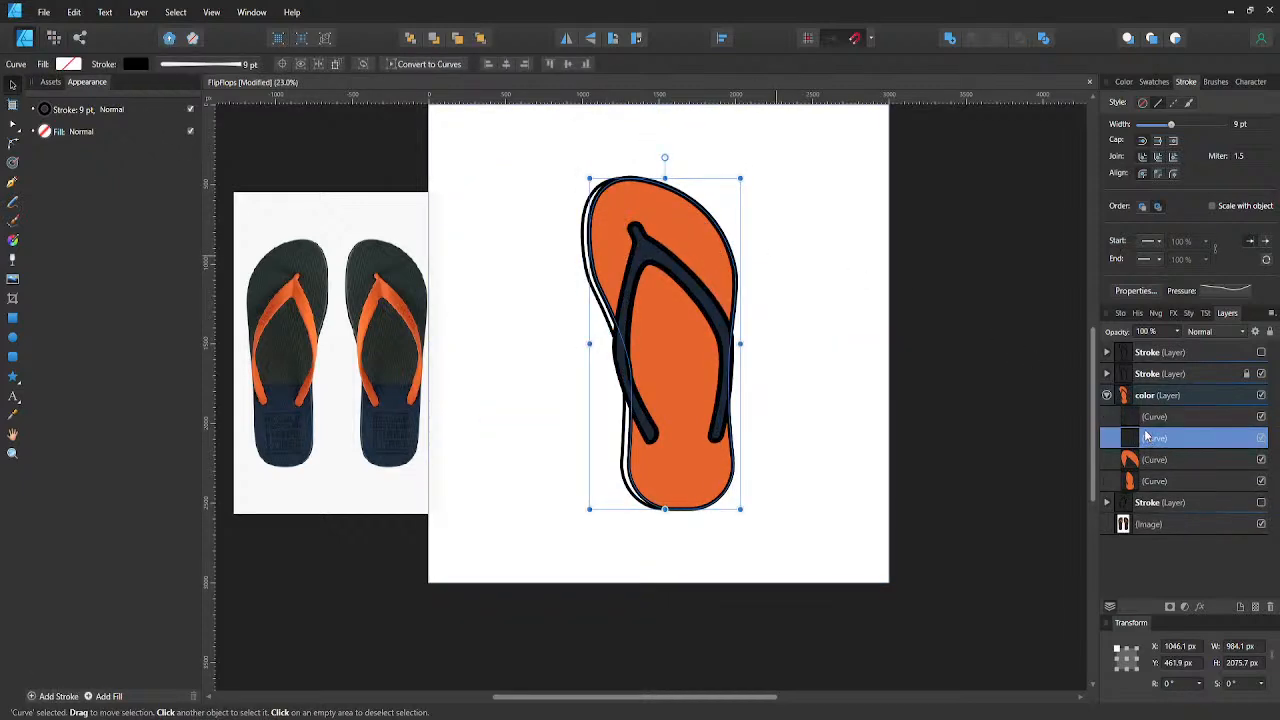
{"action": "key", "text": "ctrl+z"}
- Move the sole outline aside with a duplicate offset about 70 px horizontally, and subtract one from the other to leave a side-edge strip
{"action": "left_click_drag", "start_coordinate": [1144, 456], "coordinate": [1145, 437]}
{"action": "mouse_move", "coordinate": [644, 386]}
{"action": "left_mouse_down"}
{"action": "mouse_move", "coordinate": [498, 392]}
{"action": "mouse_move", "coordinate": [497, 404]}
{"action": "left_mouse_up"}
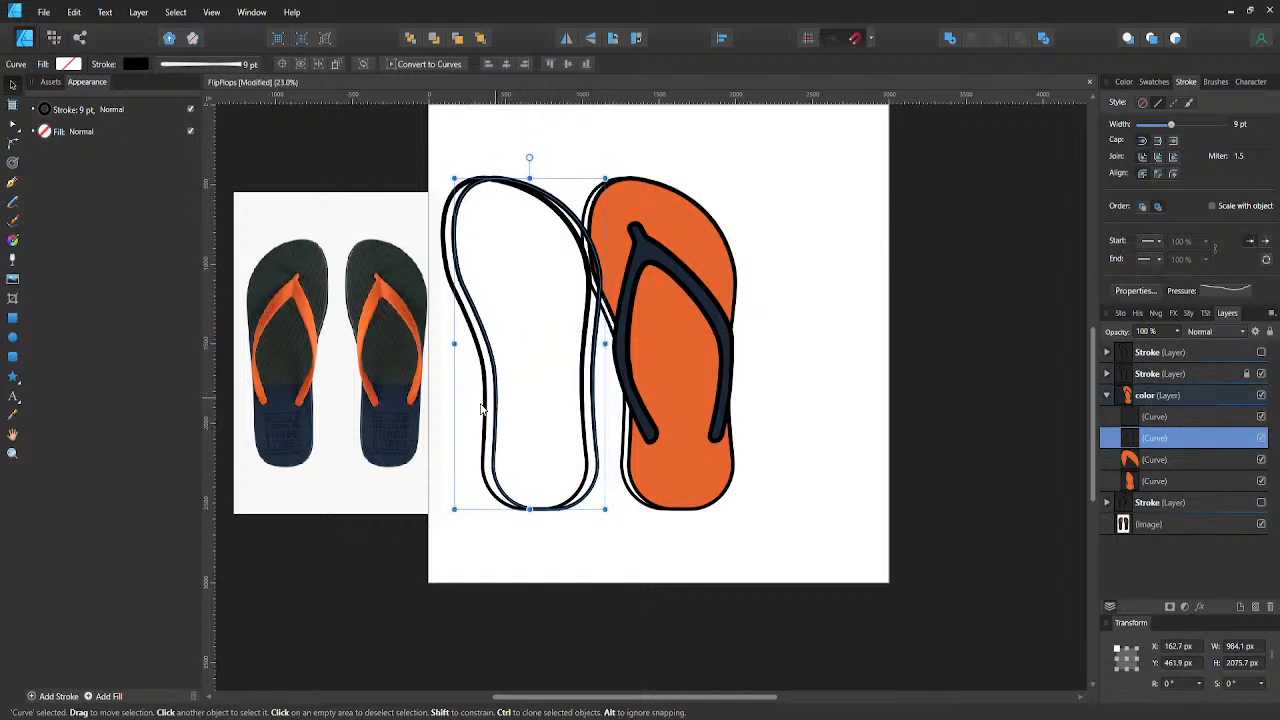
{"action": "left_click", "coordinate": [486, 403], "text": "shift"}
{"action": "left_click", "coordinate": [974, 40]}
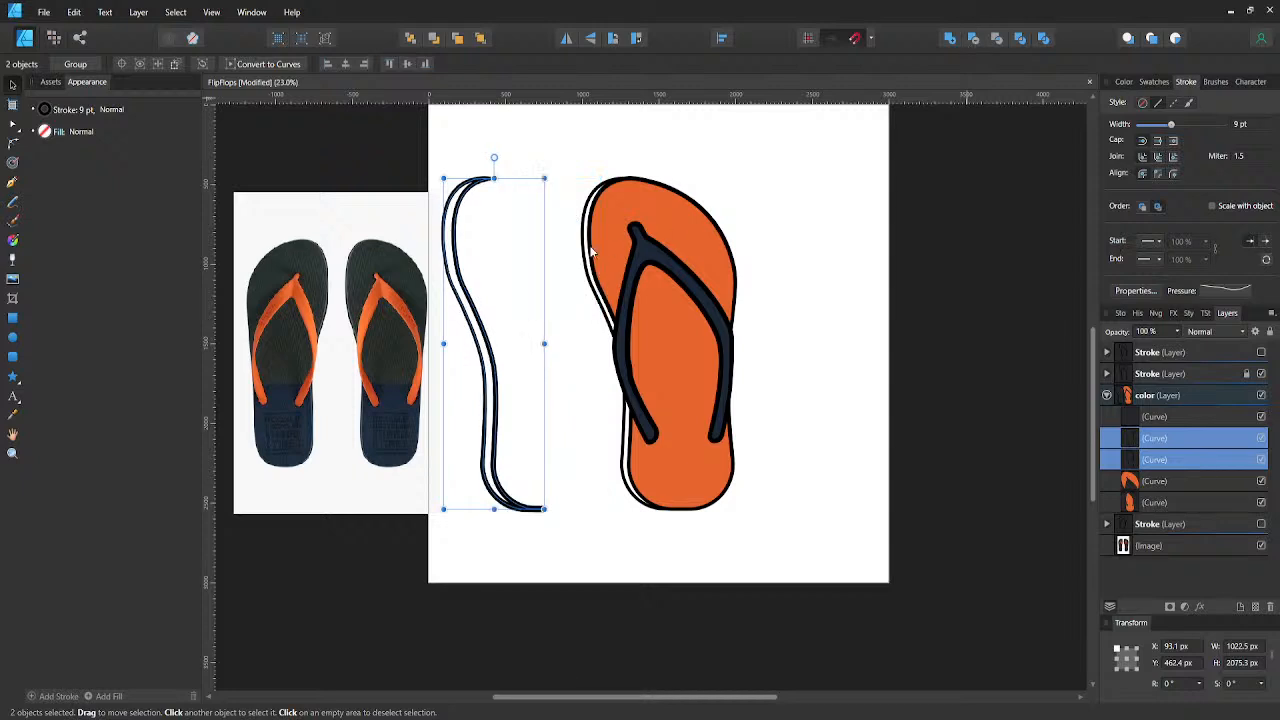
- Remove the side-edge strip's stroke and move it onto the gap along the flip-flop sole's left side
{"action": "left_click", "coordinate": [140, 68]}
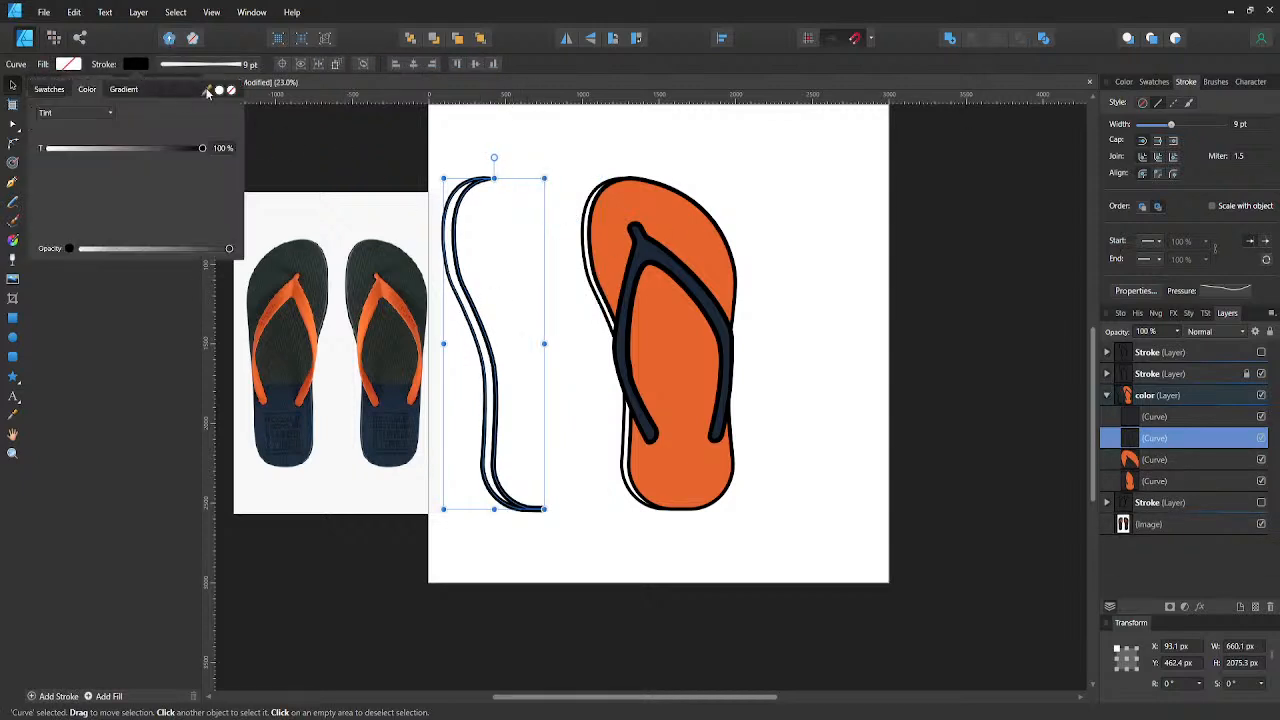
{"action": "left_click", "coordinate": [231, 92]}
{"action": "left_click_drag", "start_coordinate": [516, 265], "coordinate": [594, 259]}
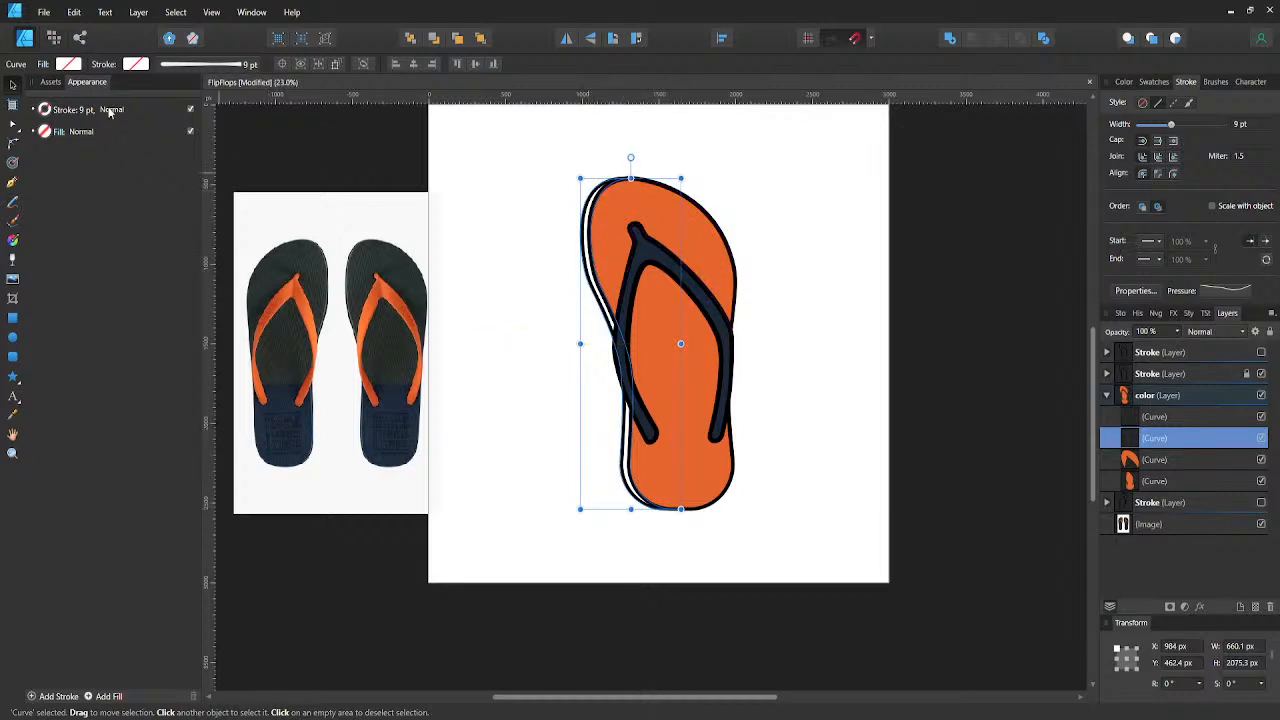
- Fill the side-edge strip with the recently used orange and darken it with a CMYK black value of 50
{"action": "left_click", "coordinate": [45, 131]}
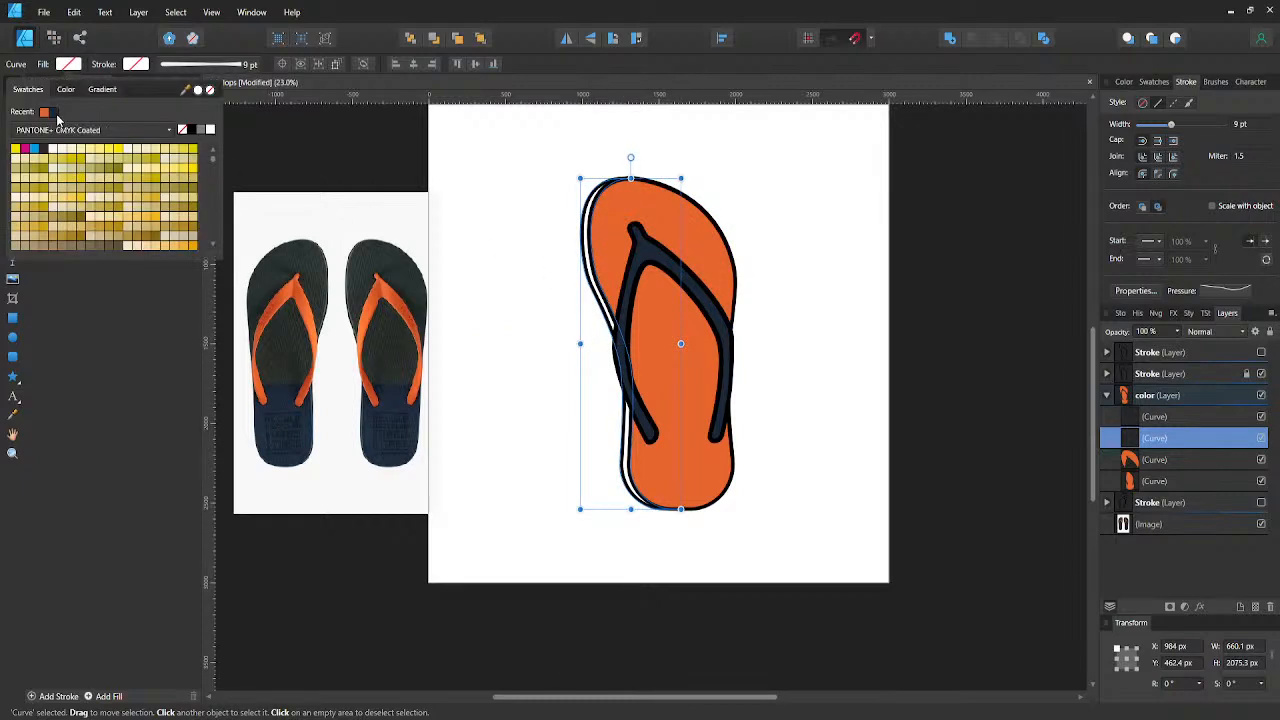
{"action": "left_click", "coordinate": [44, 111]}
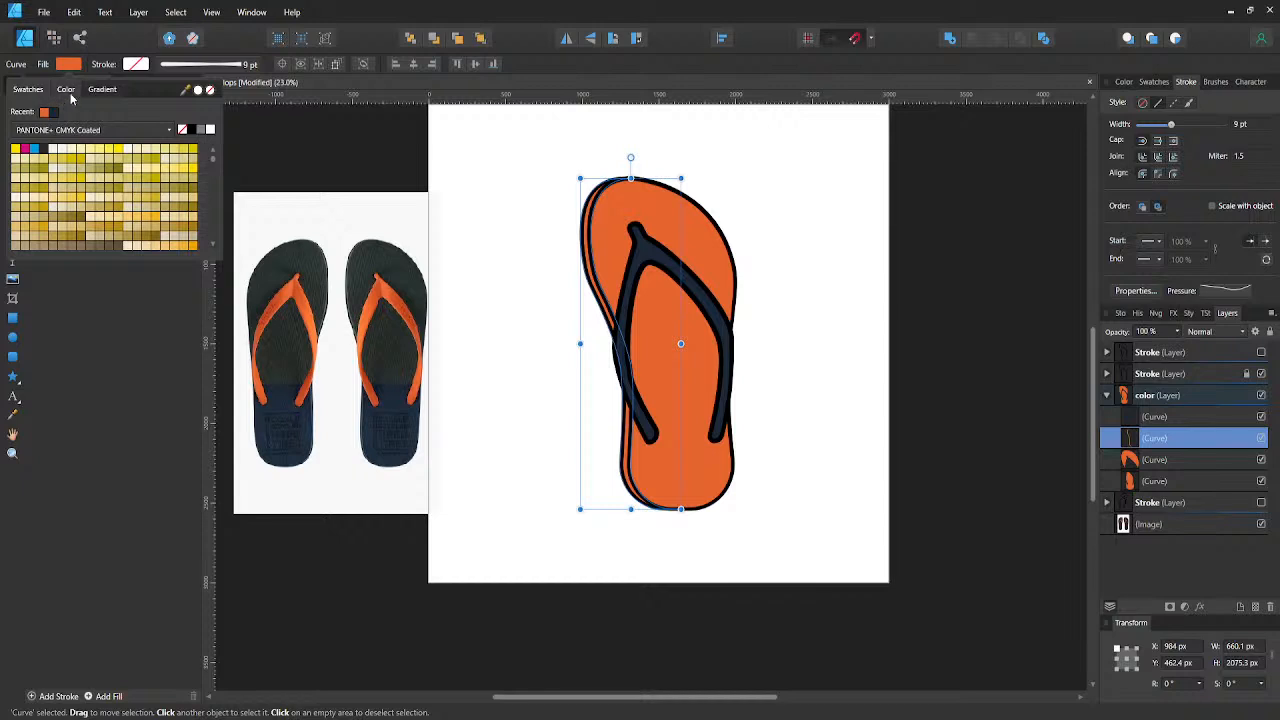
{"action": "left_click", "coordinate": [66, 89]}
{"action": "left_click", "coordinate": [53, 114]}
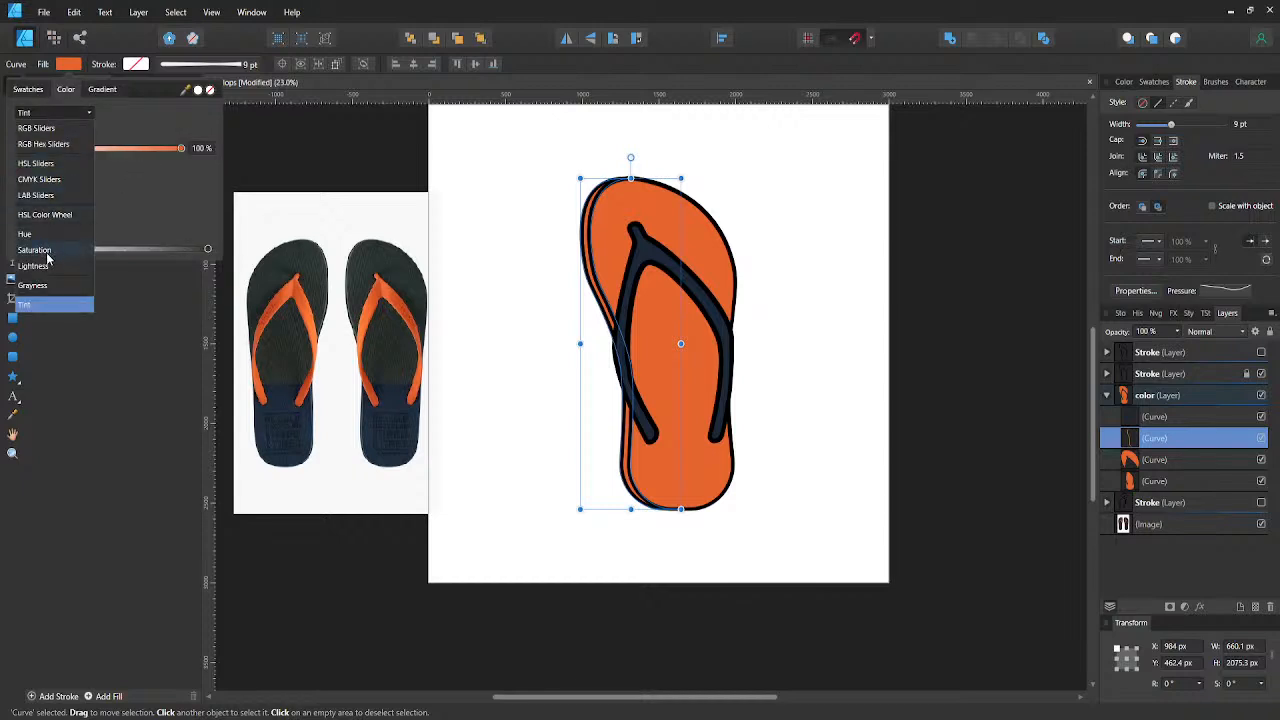
{"action": "left_click", "coordinate": [48, 258]}
{"action": "left_click", "coordinate": [83, 114]}
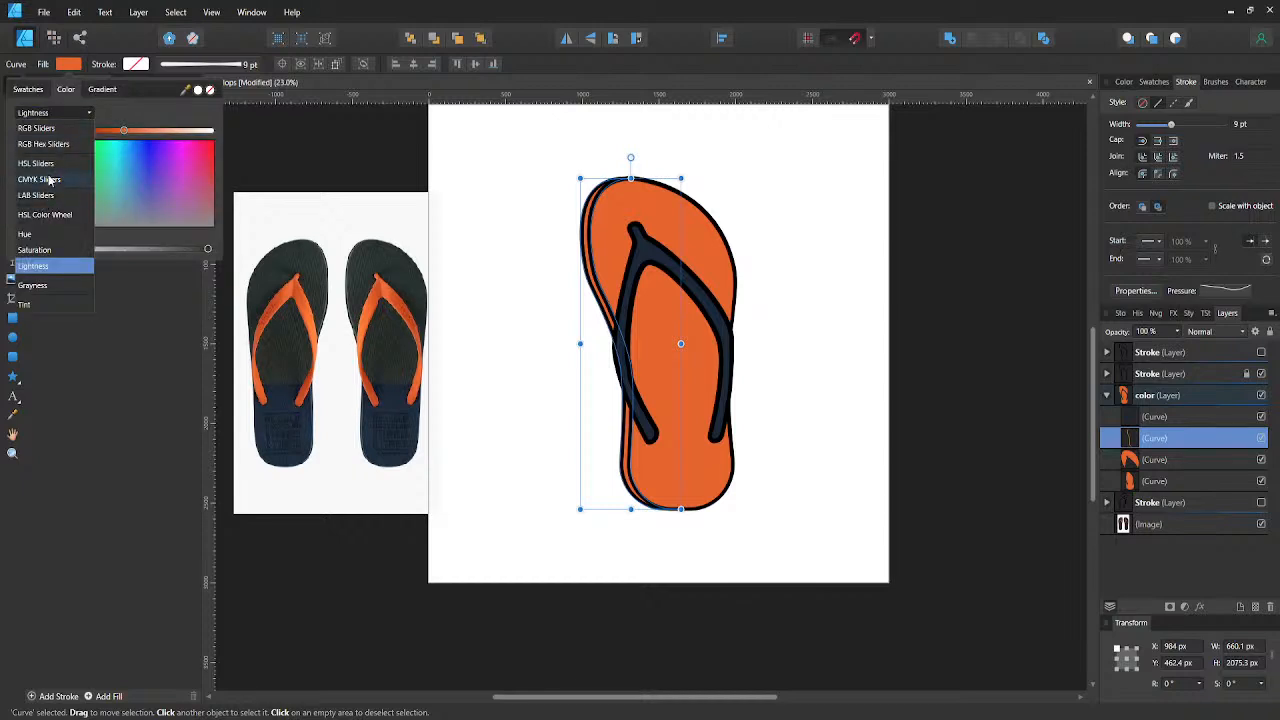
{"action": "left_click", "coordinate": [50, 180]}
{"action": "left_click", "coordinate": [195, 184]}
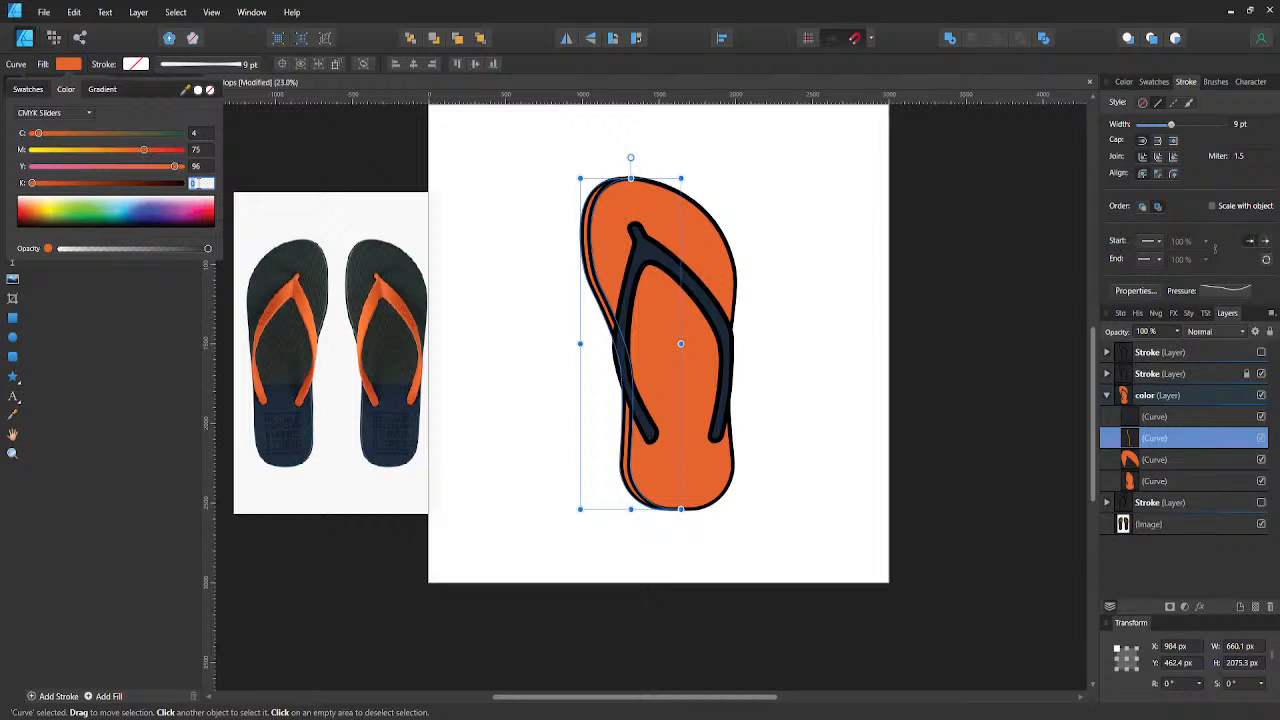
{"action": "type", "text": "50"}
{"action": "key", "text": "Return"}
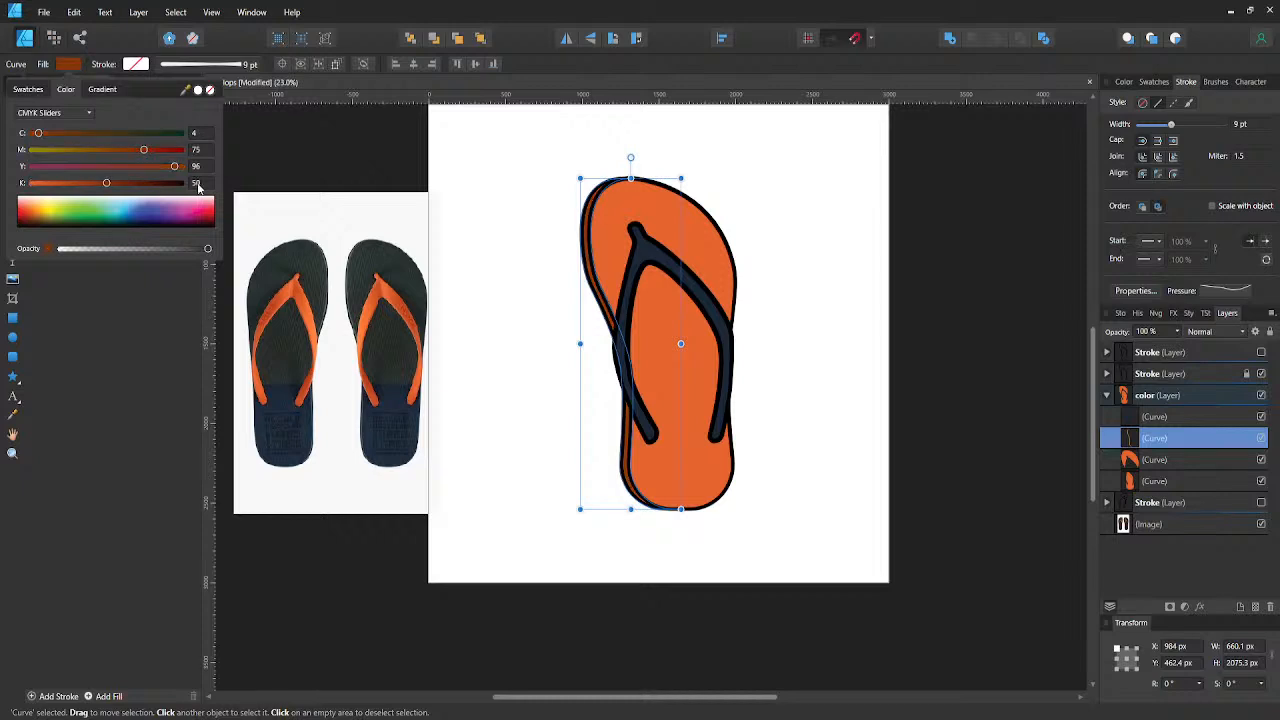
{"action": "left_click", "coordinate": [478, 387]}
{"action": "left_click", "coordinate": [478, 387]}
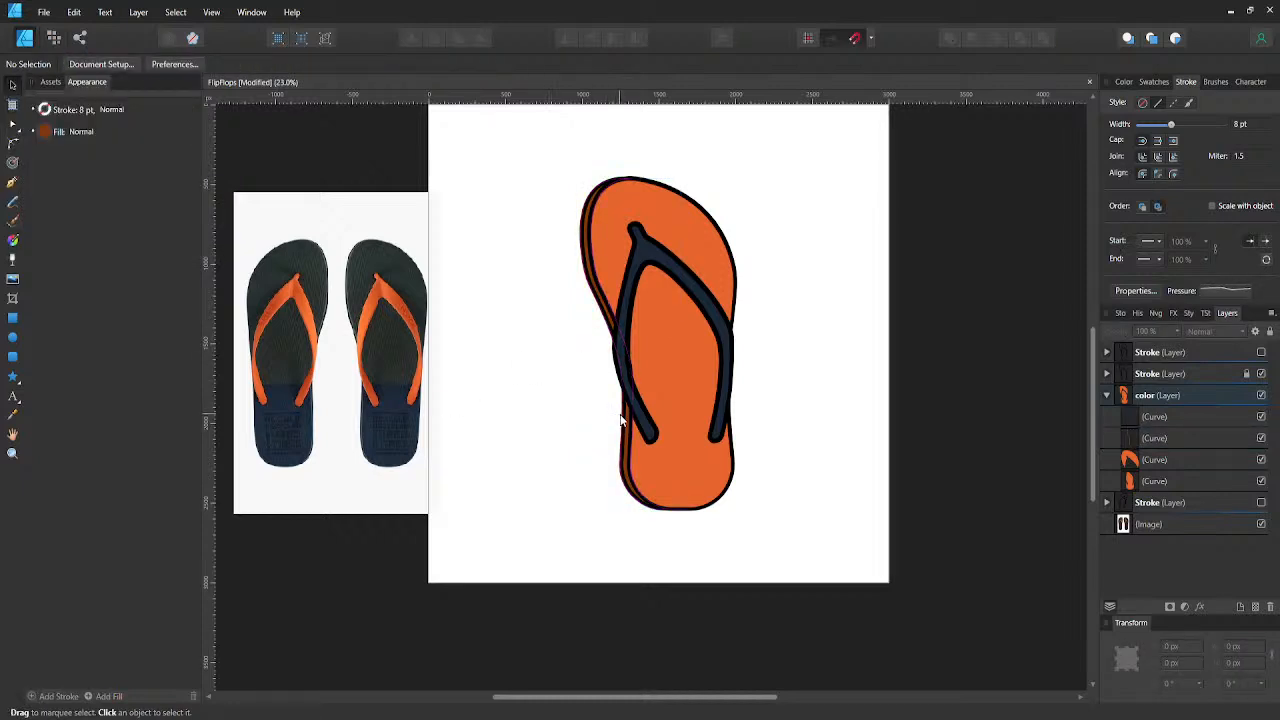
- Narrow the side-edge strip from both sides to about 620 px wide so its edges tuck under the black outline
{"action": "scroll", "coordinate": [626, 423], "scroll_direction": "up", "scroll_amount": 5}
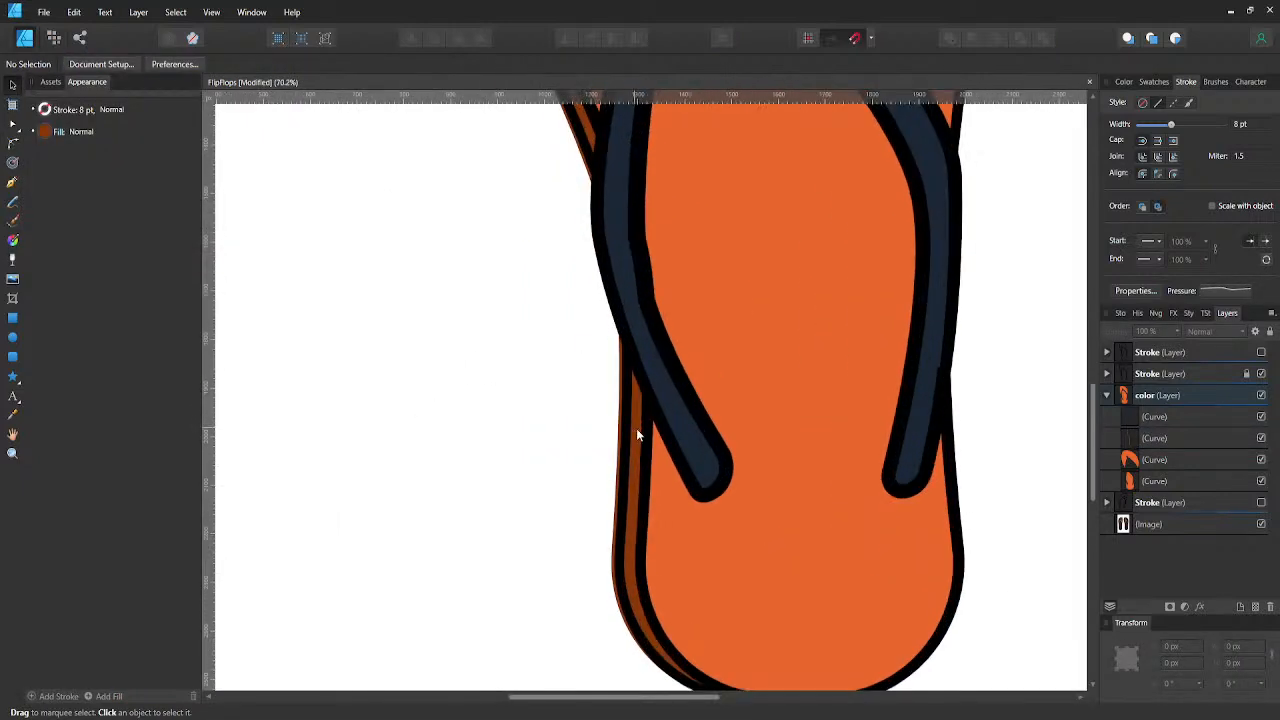
{"action": "left_click", "coordinate": [1150, 438]}
{"action": "scroll", "coordinate": [733, 460], "scroll_direction": "down", "scroll_amount": 3}
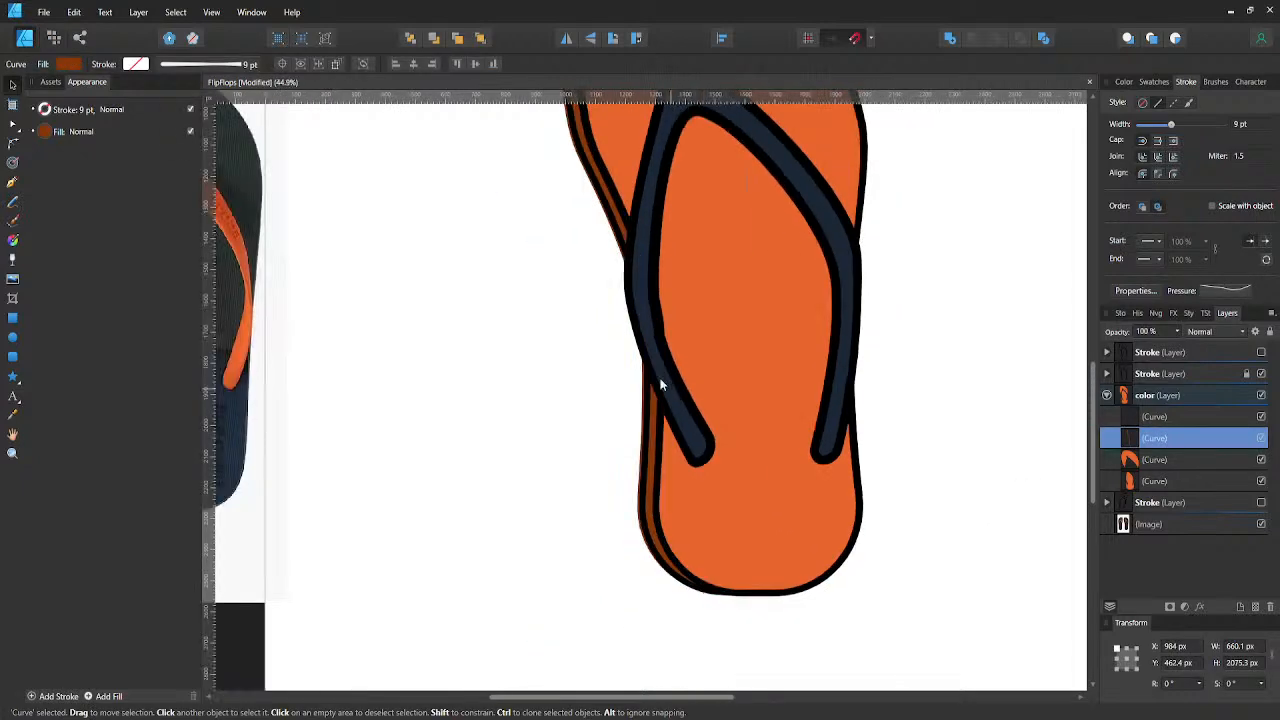
{"action": "left_click_drag", "start_coordinate": [558, 270], "coordinate": [563, 270]}
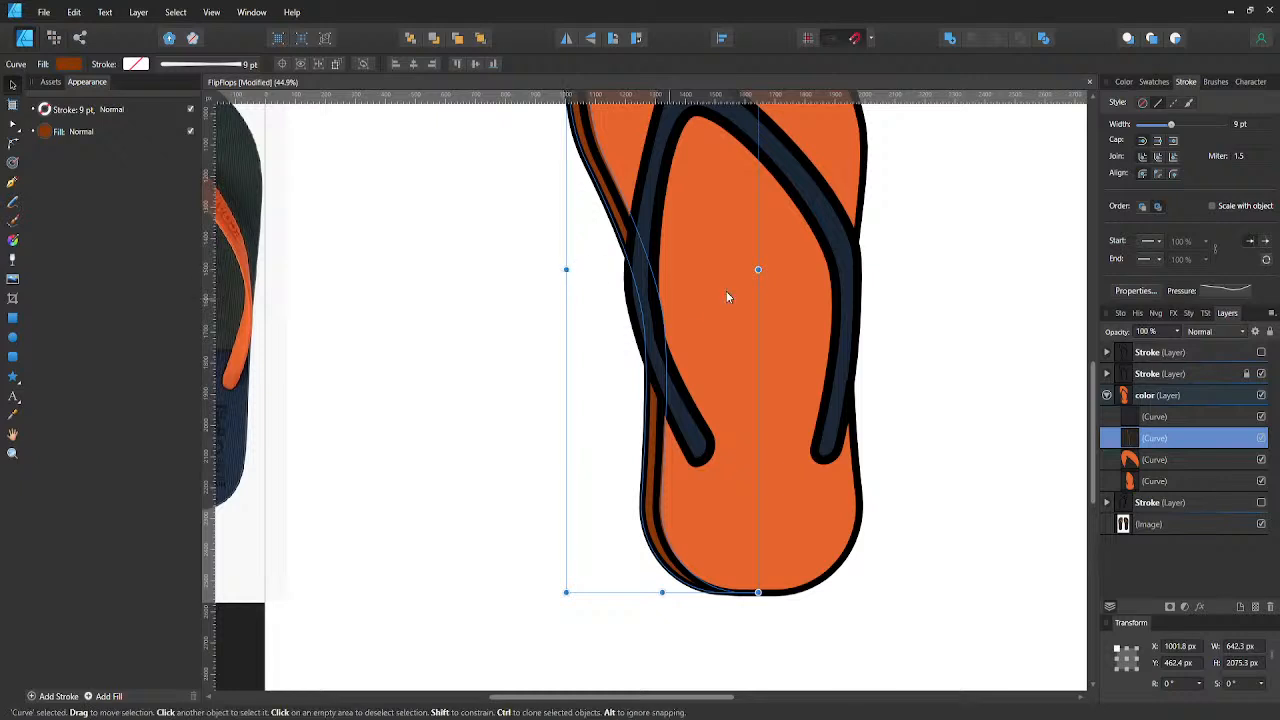
{"action": "left_click_drag", "start_coordinate": [757, 270], "coordinate": [747, 270]}
{"action": "scroll", "coordinate": [672, 491], "scroll_direction": "up", "scroll_amount": 2}
{"action": "scroll", "coordinate": [665, 500], "scroll_direction": "up", "scroll_amount": 2}
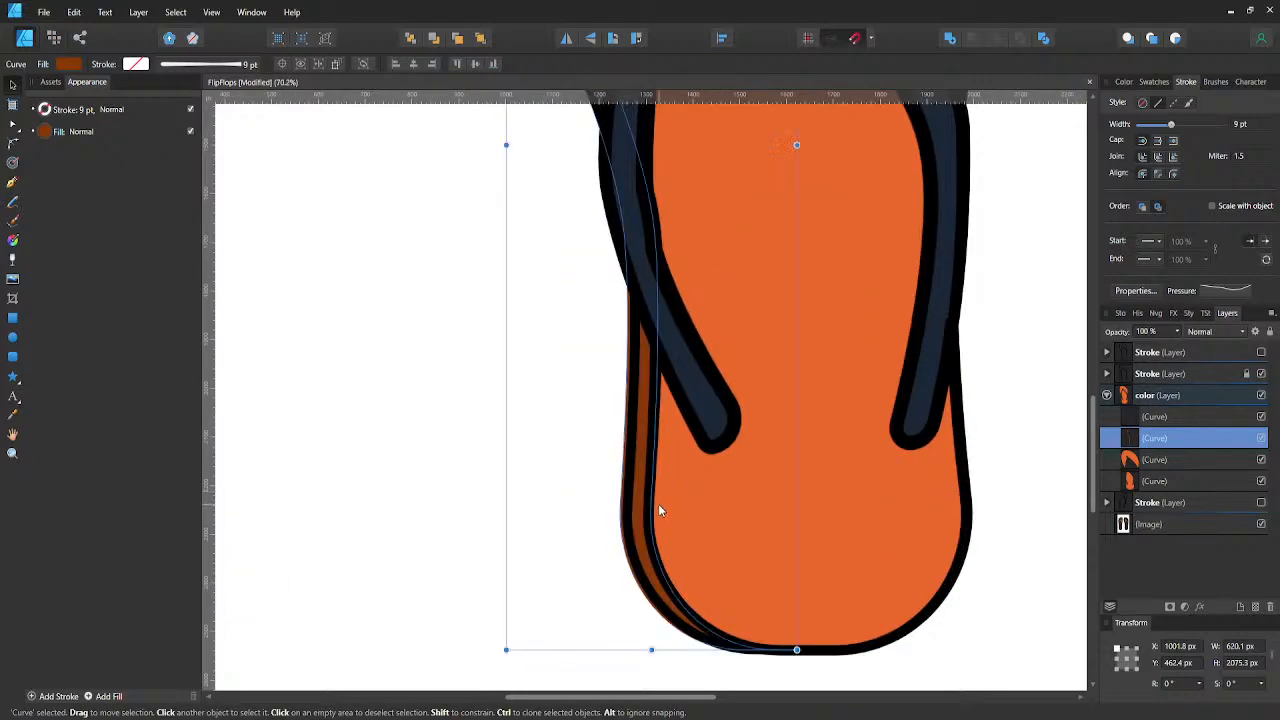
- Move the strip's two outer heel nodes about 15 px inward so the fill stays under the outline
{"action": "scroll", "coordinate": [650, 503], "scroll_direction": "down", "scroll_amount": 3}
{"action": "scroll", "coordinate": [655, 500], "scroll_direction": "down", "scroll_amount": 3}
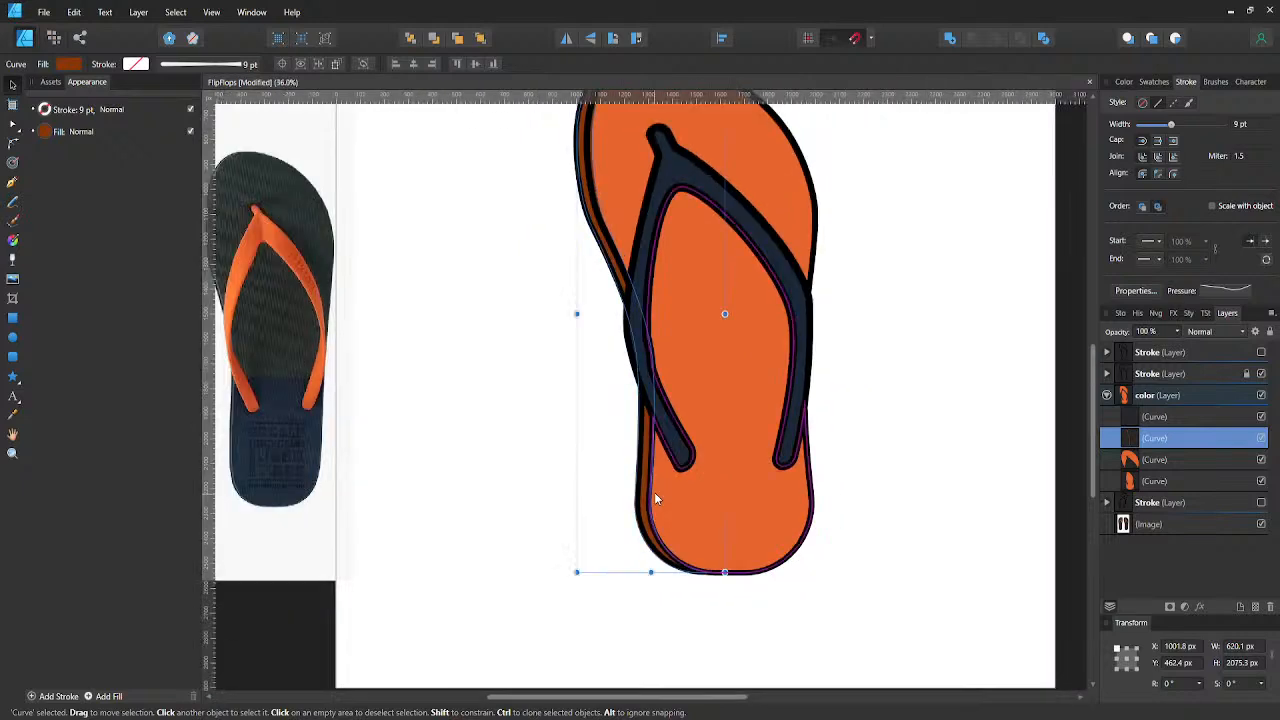
{"action": "scroll", "coordinate": [651, 505], "scroll_direction": "up", "scroll_amount": 3}
{"action": "key", "text": "a"}
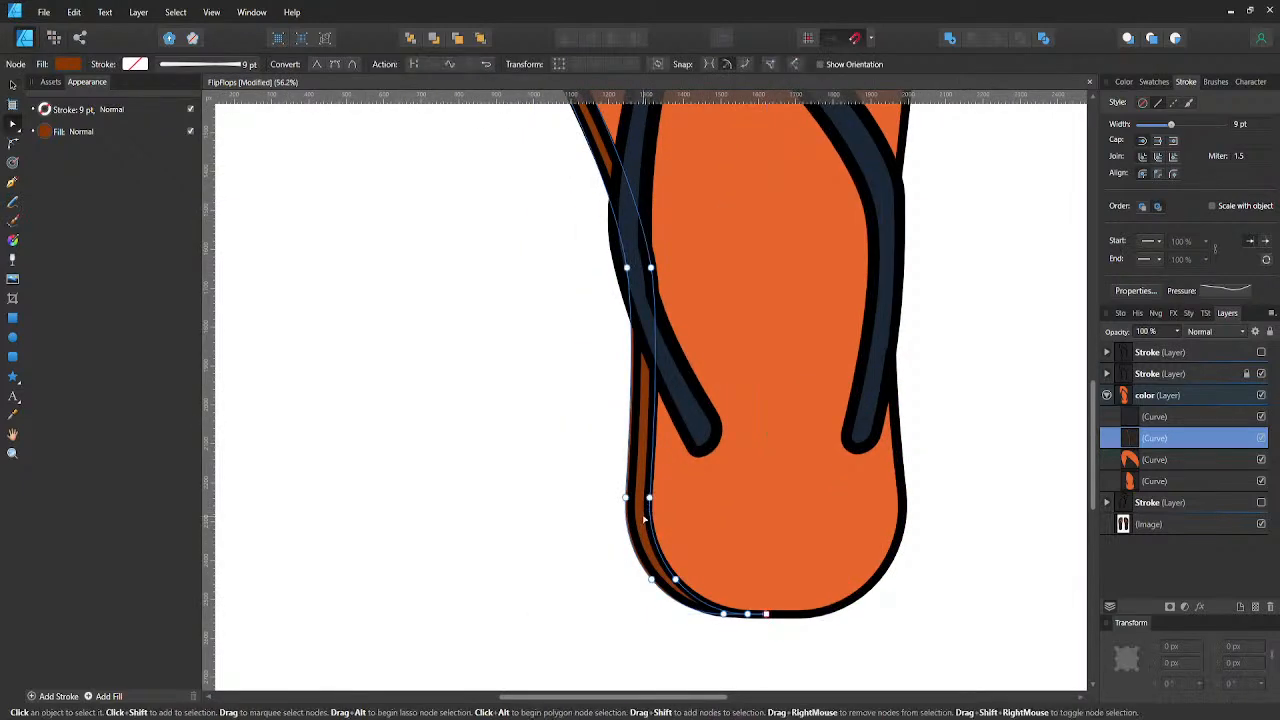
{"action": "scroll", "coordinate": [641, 522], "scroll_direction": "up", "scroll_amount": 2}
{"action": "left_click", "coordinate": [617, 487]}
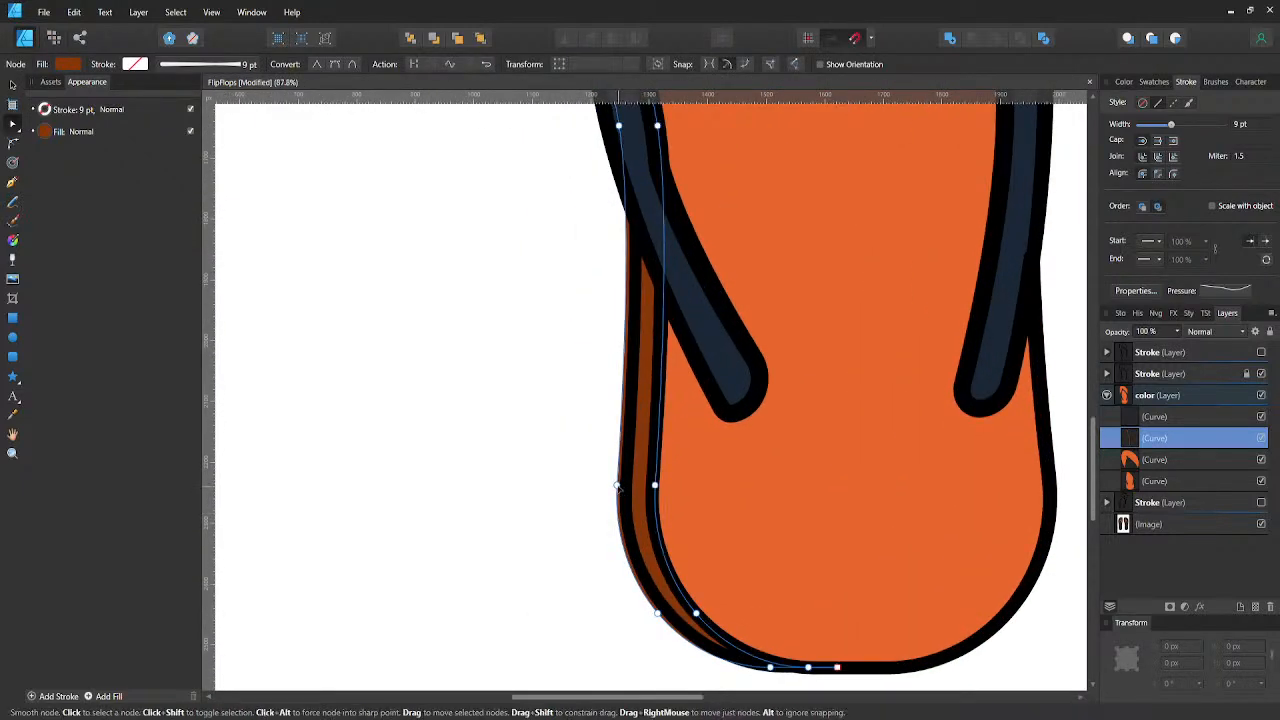
{"action": "key", "text": "Right"}
{"action": "key", "text": "Right"}
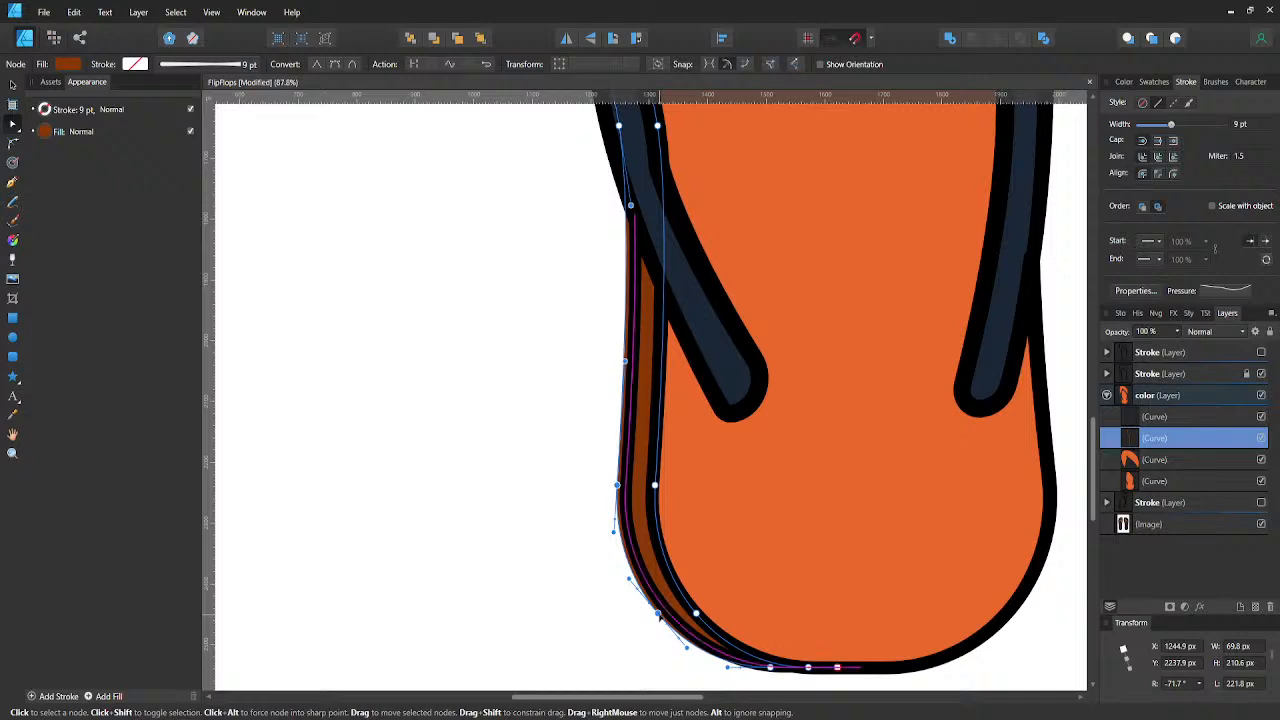
{"action": "key", "text": "shift+Right"}
{"action": "key", "text": "Right"}
{"action": "key", "text": "Right"}
{"action": "key", "text": "Right"}
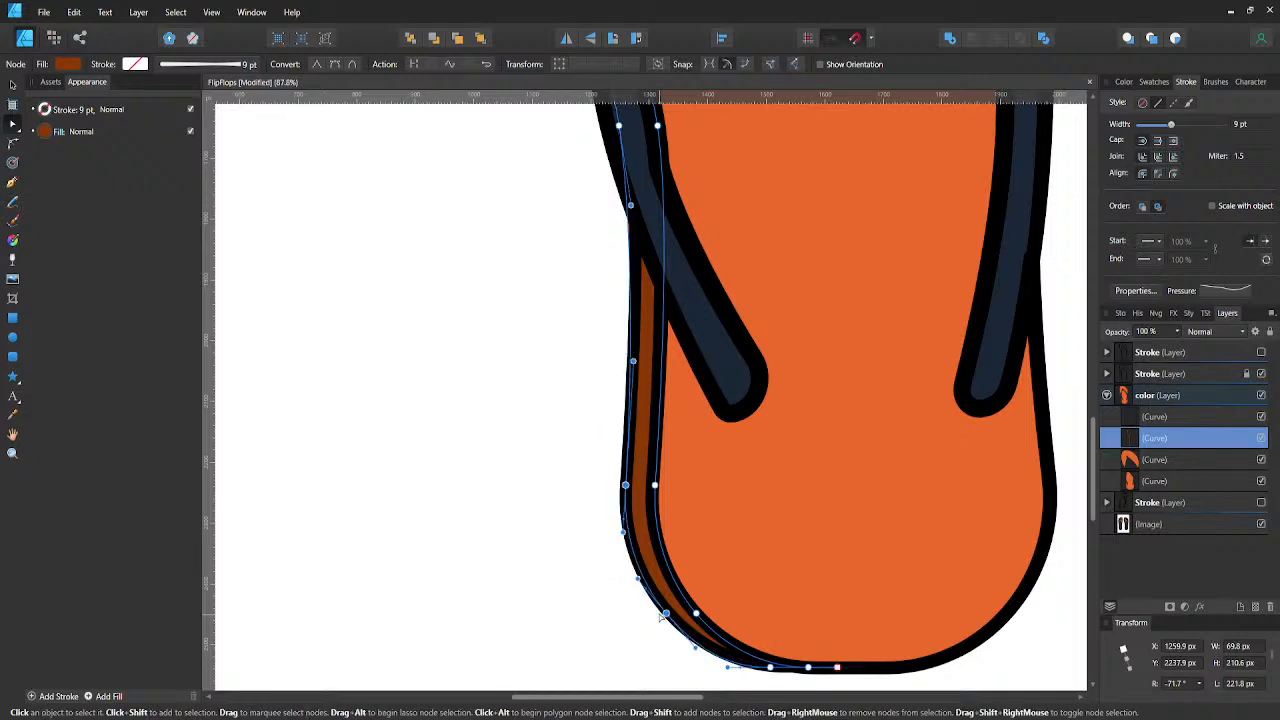
- Adjust the outer curve handle behind the lower strap and move the strip's outer node at the strap crossing 20 px right
{"action": "scroll", "coordinate": [643, 482], "scroll_direction": "down", "scroll_amount": 2}
{"action": "scroll", "coordinate": [632, 337], "scroll_direction": "up", "scroll_amount": 2}
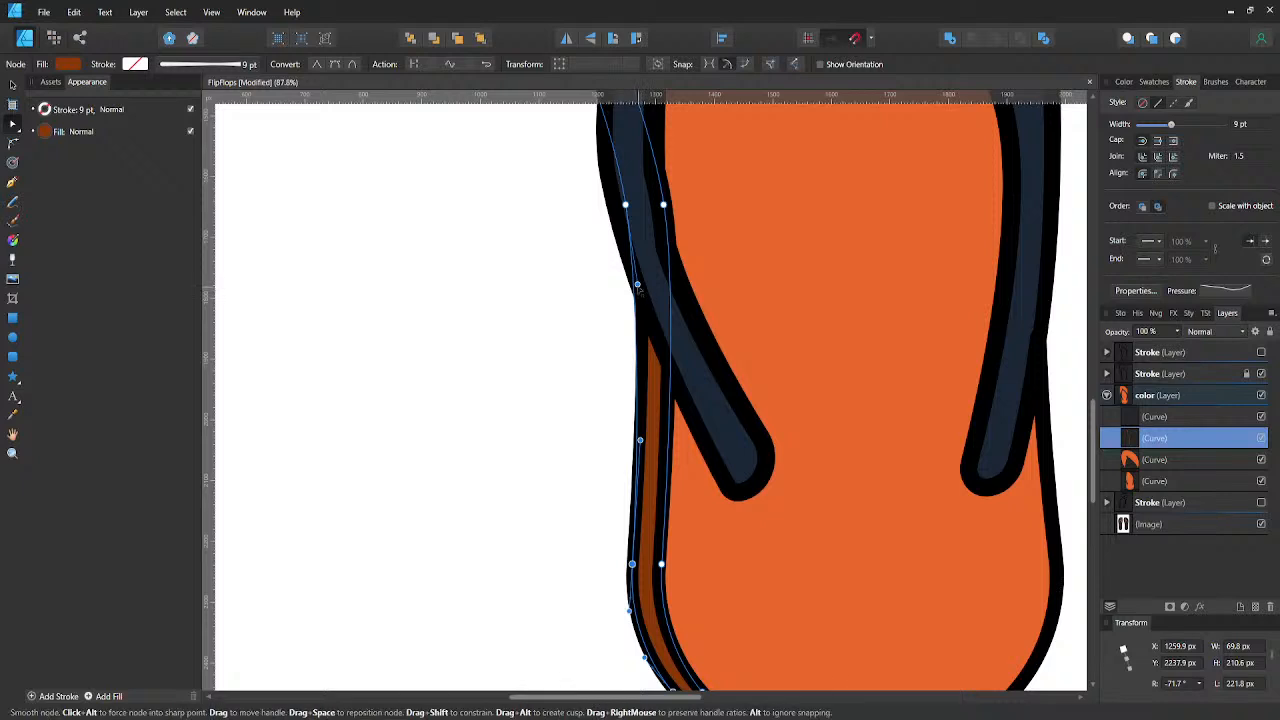
{"action": "left_click_drag", "start_coordinate": [641, 288], "coordinate": [647, 287]}
{"action": "scroll", "coordinate": [646, 283], "scroll_direction": "up", "scroll_amount": 4}
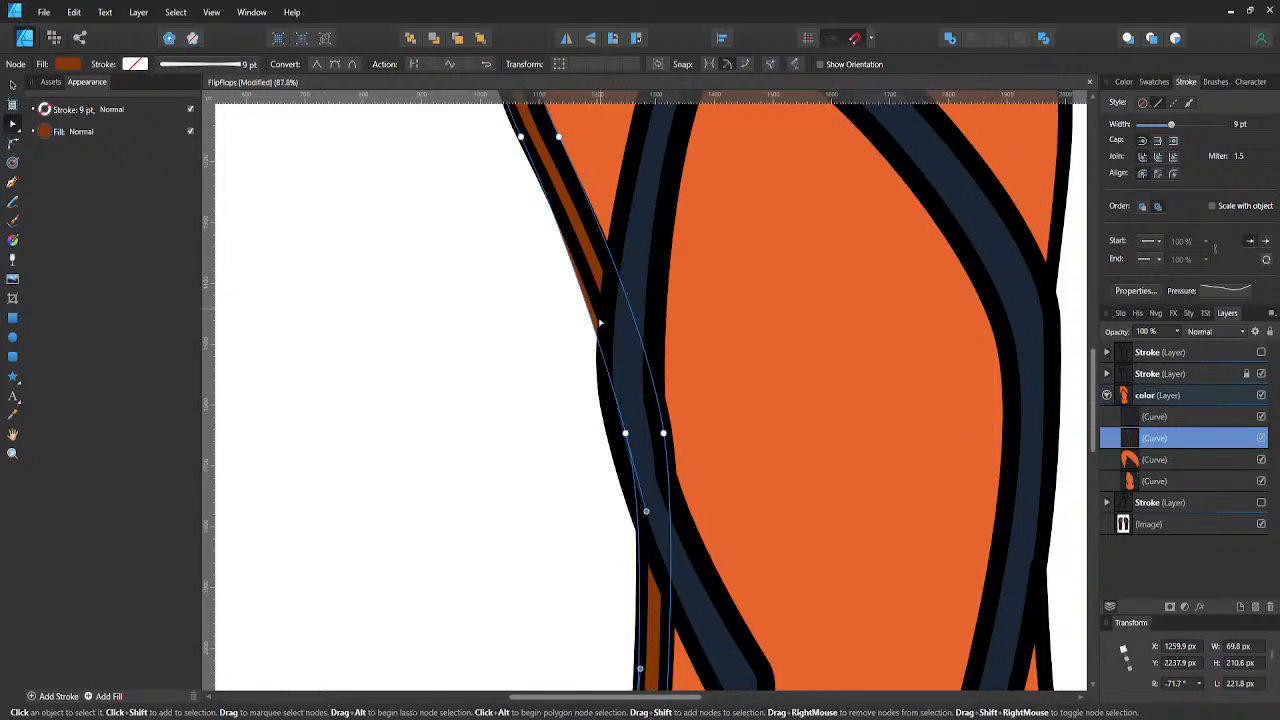
{"action": "left_click", "coordinate": [595, 331]}
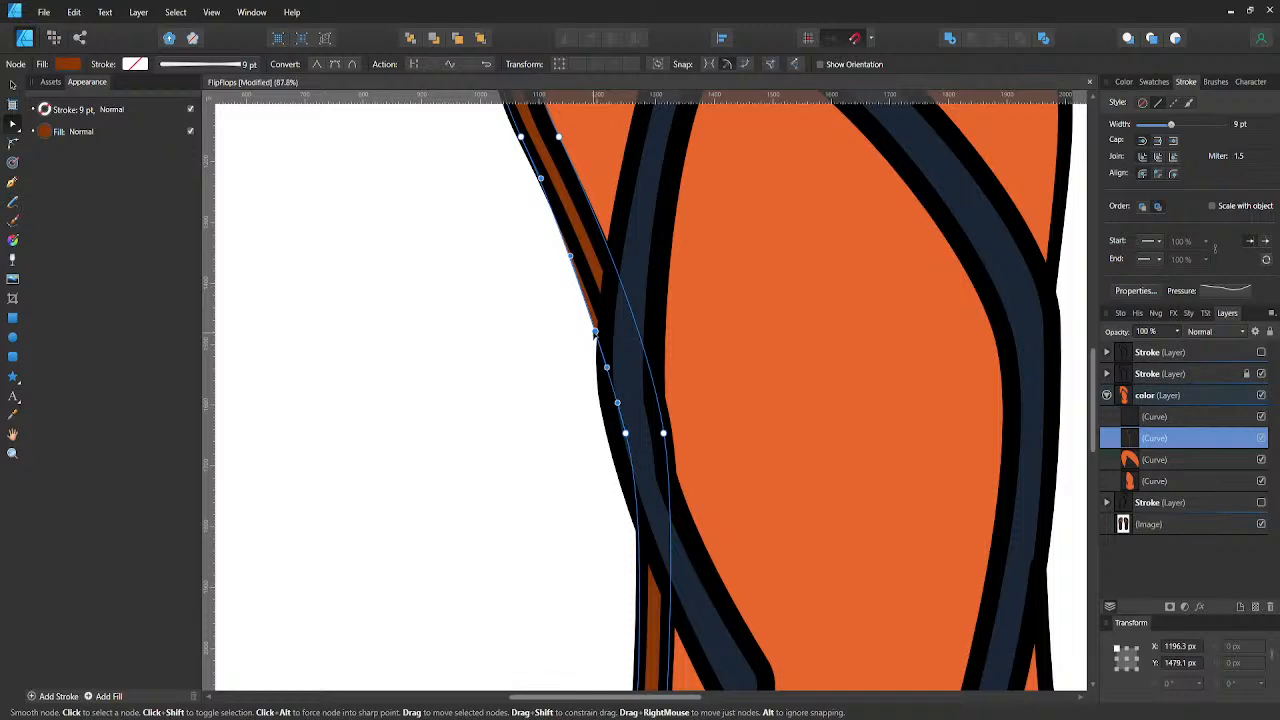
{"action": "key", "text": "shift+Right"}
{"action": "key", "text": "shift+Right"}
- Move the strip's inner node along the upper sole left to X 1069.7 px and extend its curve handle upward beneath the outline
{"action": "scroll", "coordinate": [596, 336], "scroll_direction": "down", "scroll_amount": 3}
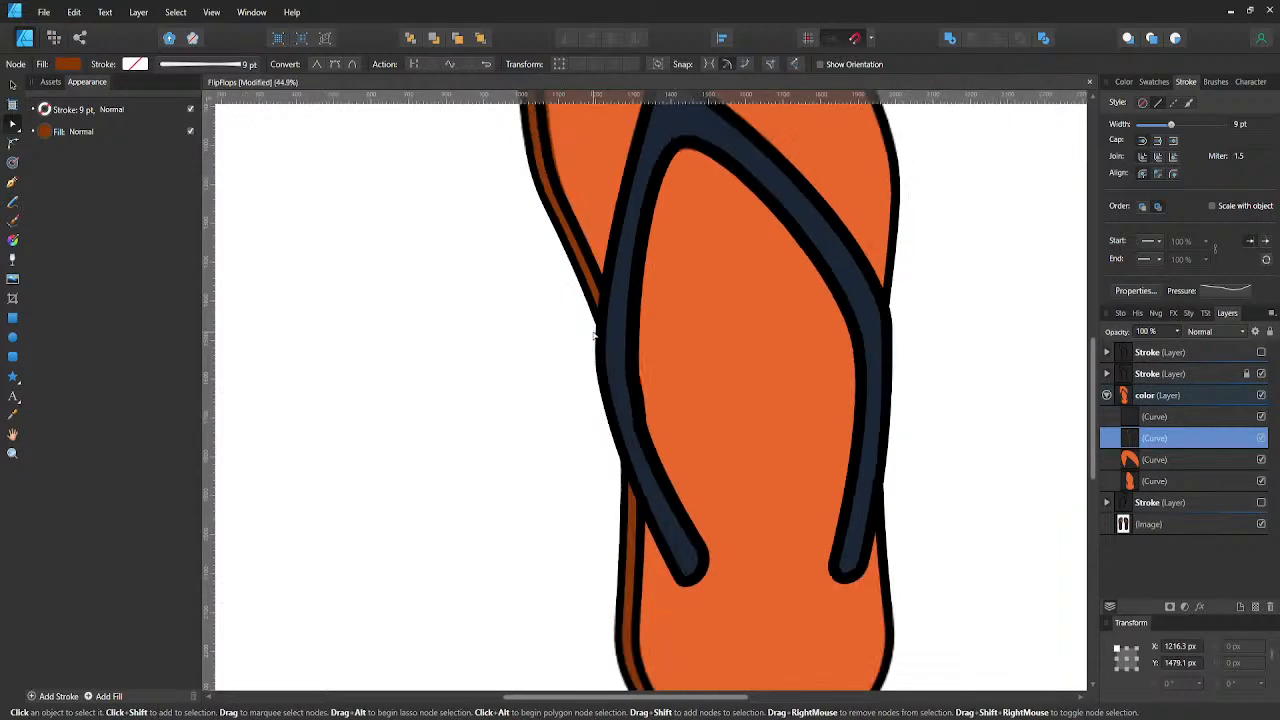
{"action": "scroll", "coordinate": [606, 209], "scroll_direction": "up", "scroll_amount": 3}
{"action": "scroll", "coordinate": [571, 244], "scroll_direction": "up", "scroll_amount": 4}
{"action": "scroll", "coordinate": [562, 252], "scroll_direction": "up", "scroll_amount": 5}
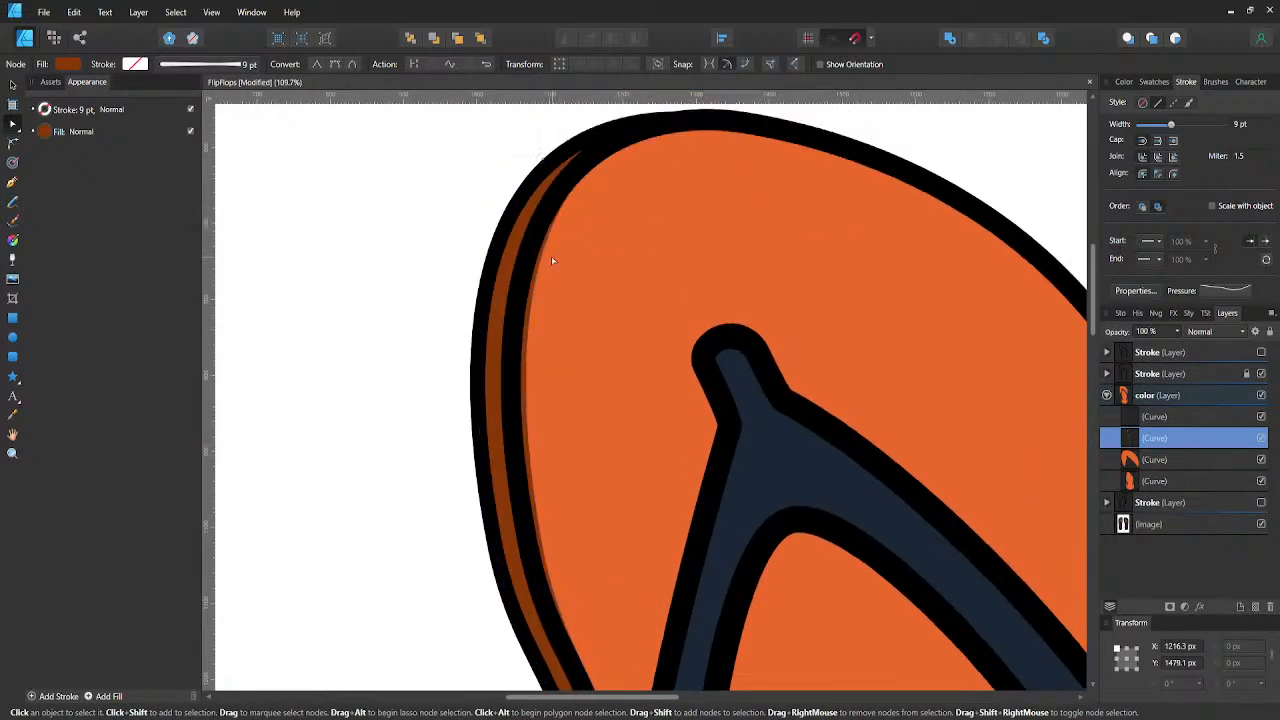
{"action": "scroll", "coordinate": [552, 262], "scroll_direction": "down", "scroll_amount": 4}
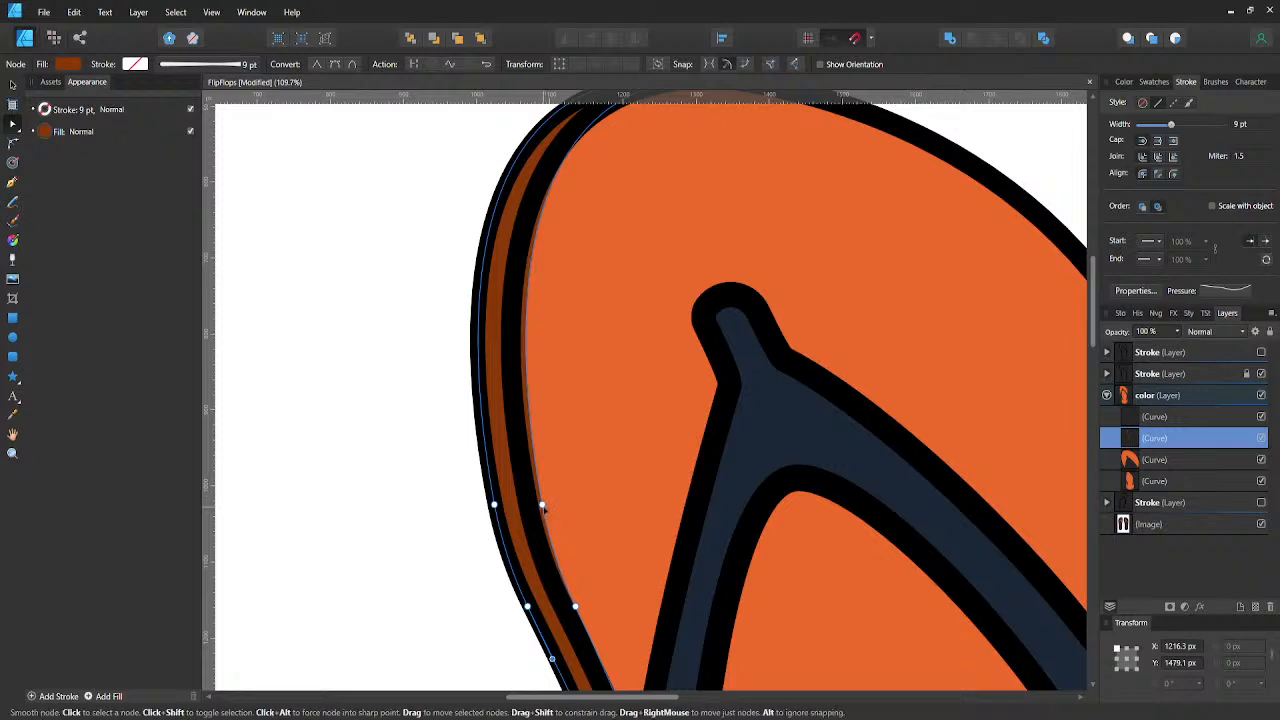
{"action": "left_click", "coordinate": [543, 505]}
{"action": "key", "text": "shift+Left"}
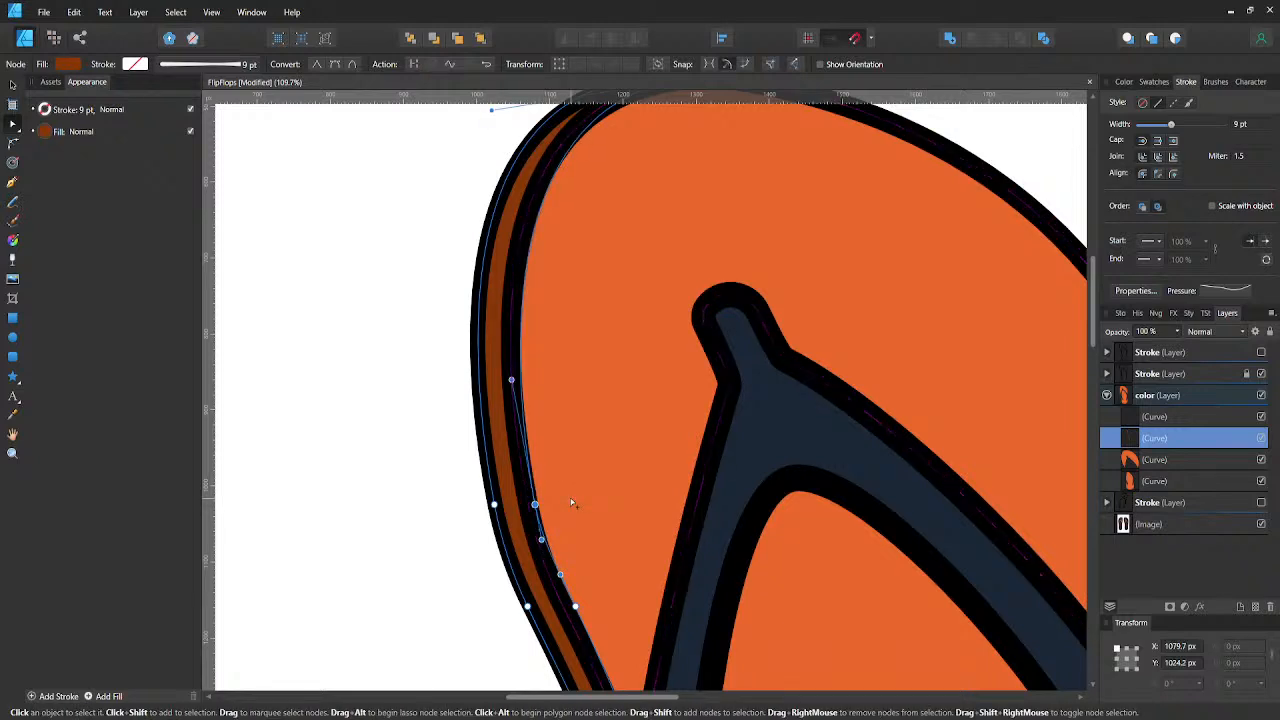
{"action": "key", "text": "shift+Left"}
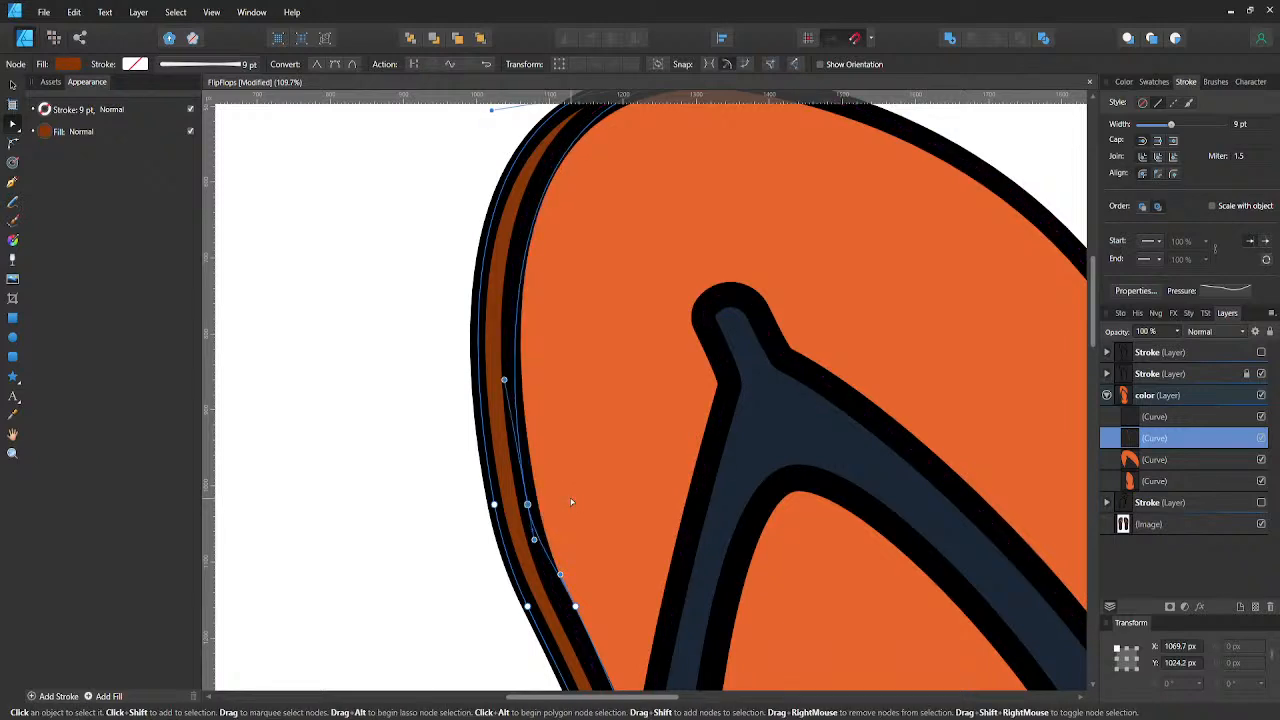
{"action": "scroll", "coordinate": [510, 420], "scroll_direction": "up", "scroll_amount": 2}
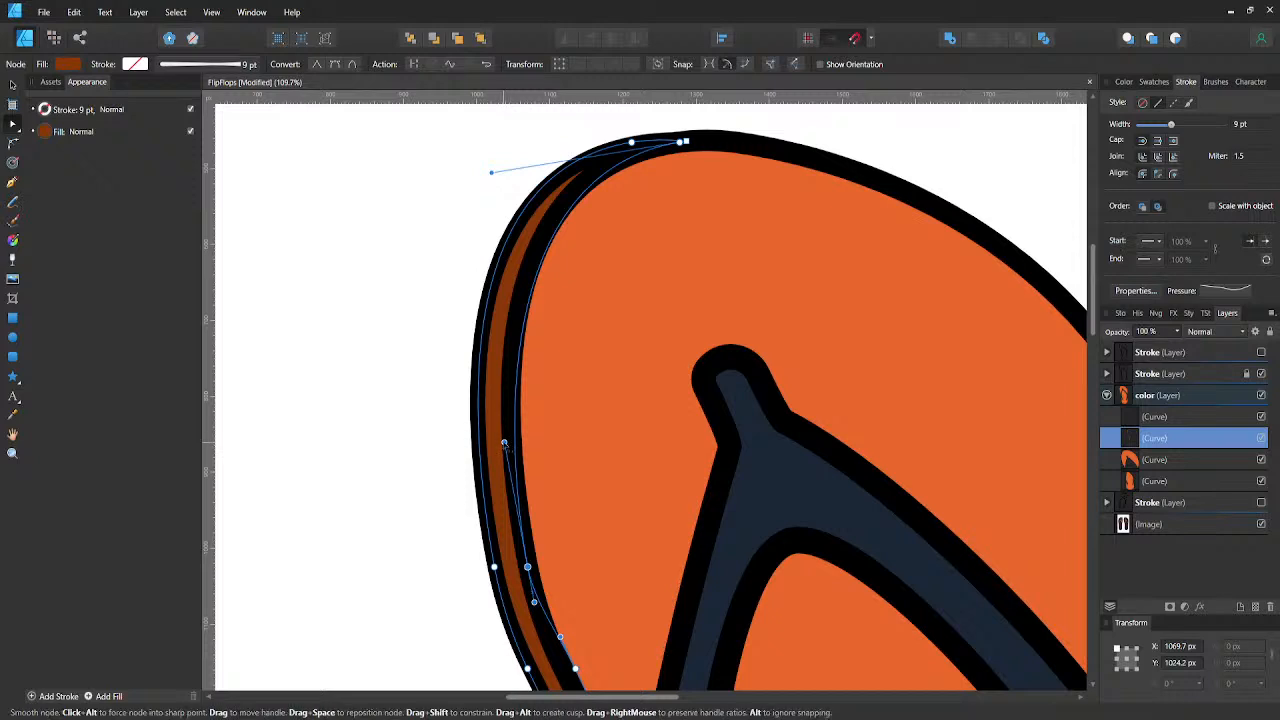
{"action": "left_click_drag", "start_coordinate": [504, 443], "coordinate": [505, 402]}
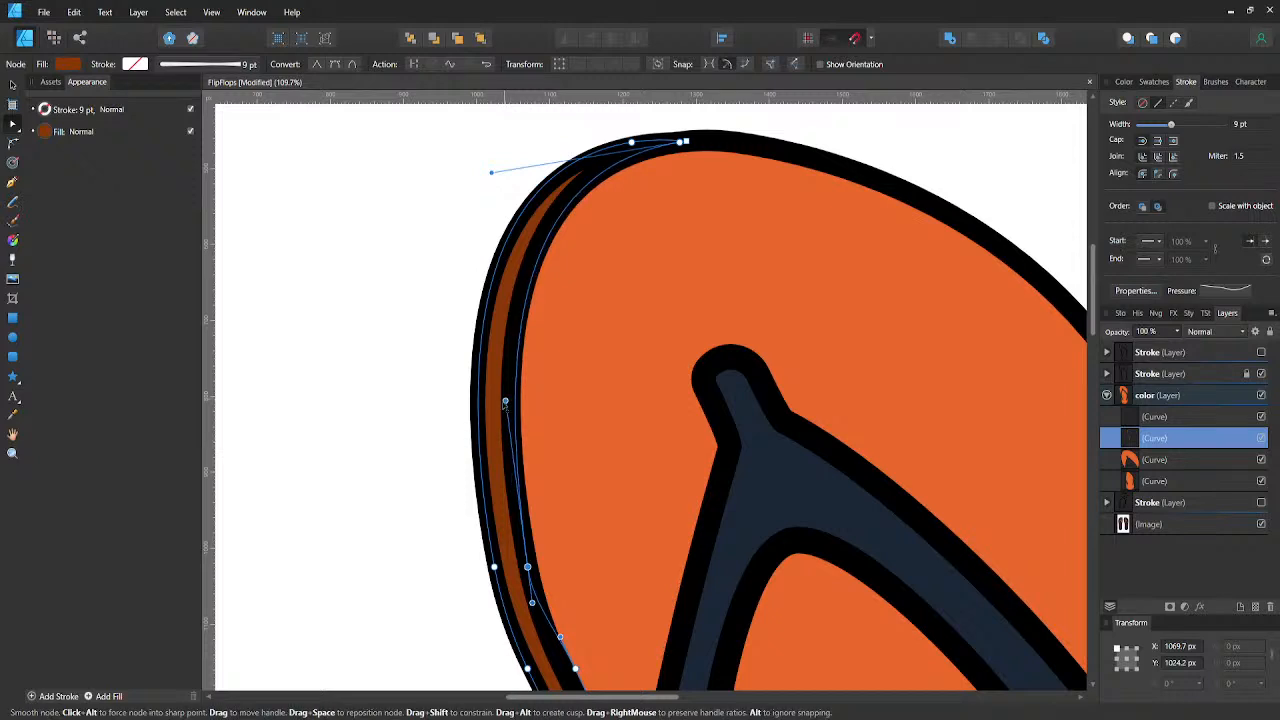
- Shift the strip's inner node just above the strap left to about X 1128 px and save the document
{"action": "scroll", "coordinate": [517, 420], "scroll_direction": "down", "scroll_amount": 7}
{"action": "scroll", "coordinate": [578, 464], "scroll_direction": "down", "scroll_amount": 4}
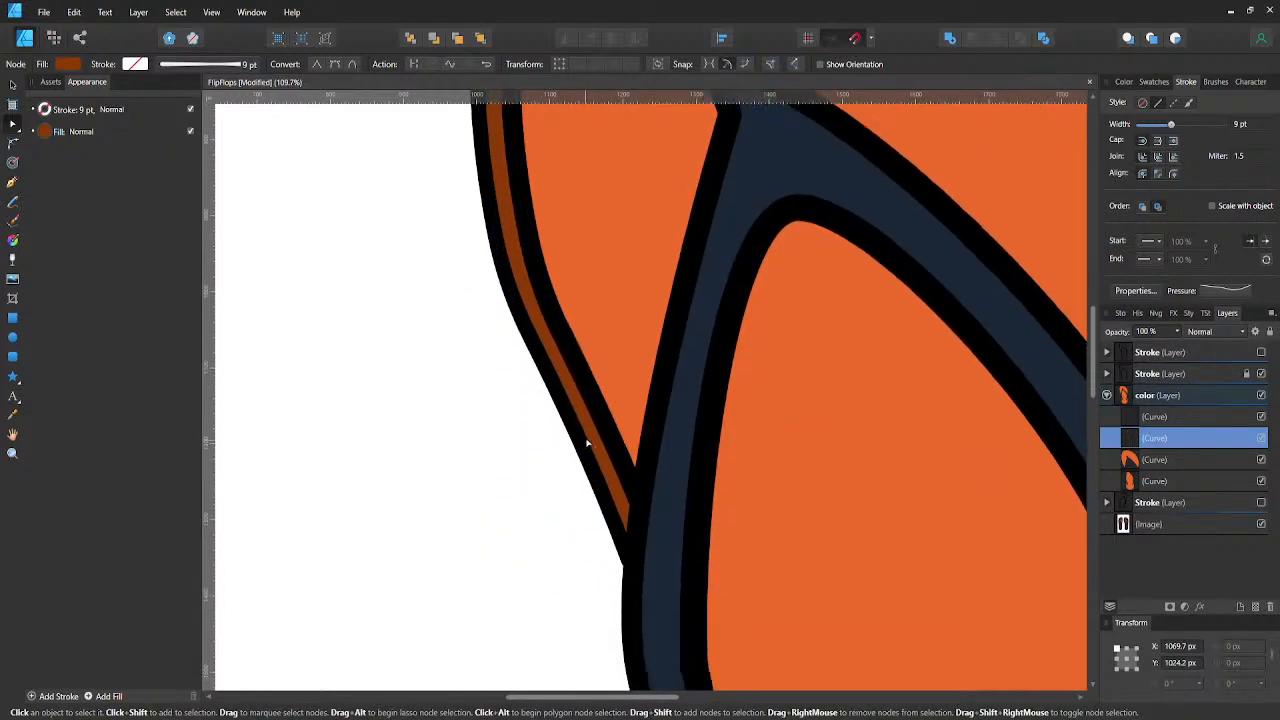
{"action": "left_click", "coordinate": [576, 316]}
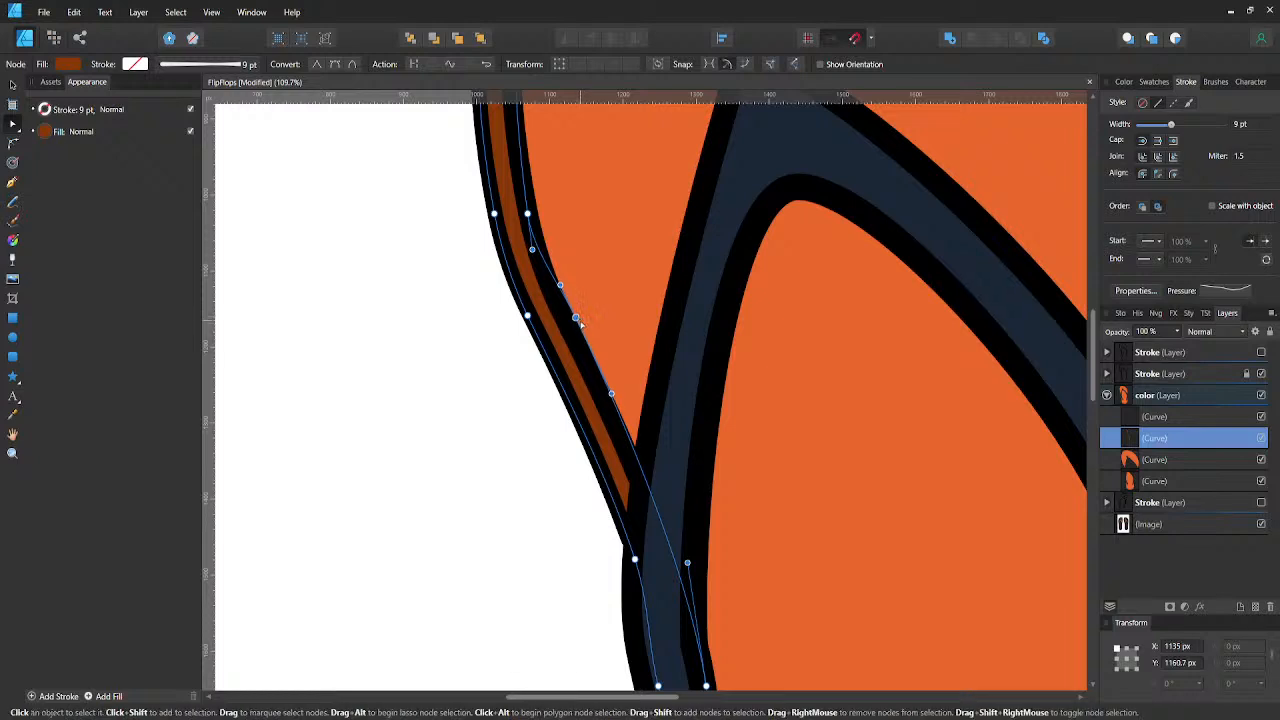
{"action": "left_click_drag", "start_coordinate": [576, 316], "coordinate": [571, 318]}
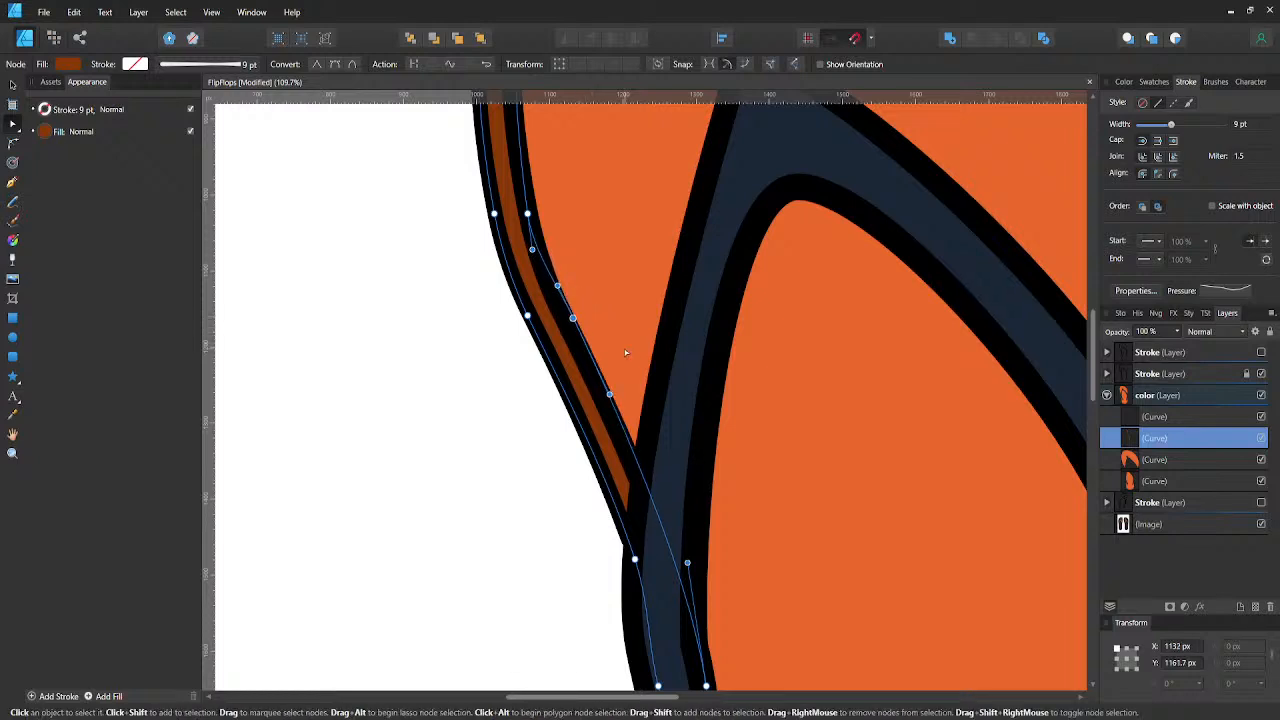
{"action": "left_click", "coordinate": [520, 430]}
{"action": "scroll", "coordinate": [526, 429], "scroll_direction": "down", "scroll_amount": 2}
{"action": "scroll", "coordinate": [526, 428], "scroll_direction": "down", "scroll_amount": 5}
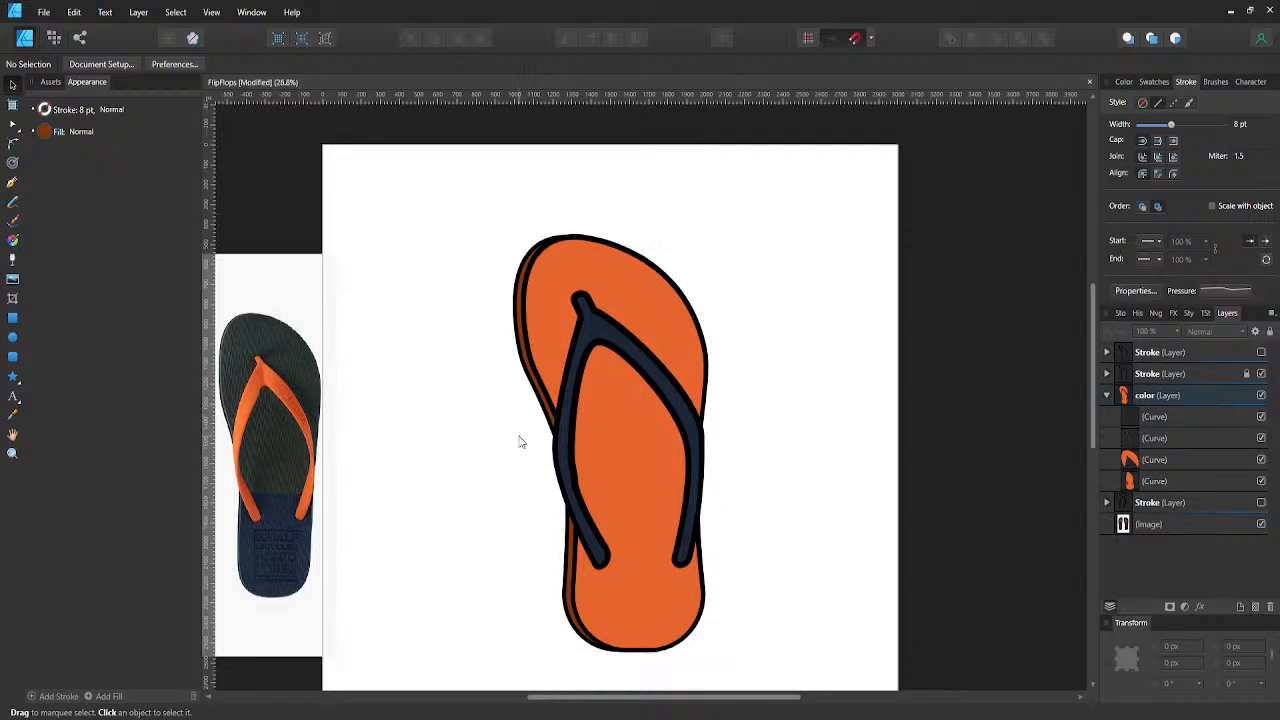
{"action": "scroll", "coordinate": [530, 432], "scroll_direction": "down", "scroll_amount": 2}
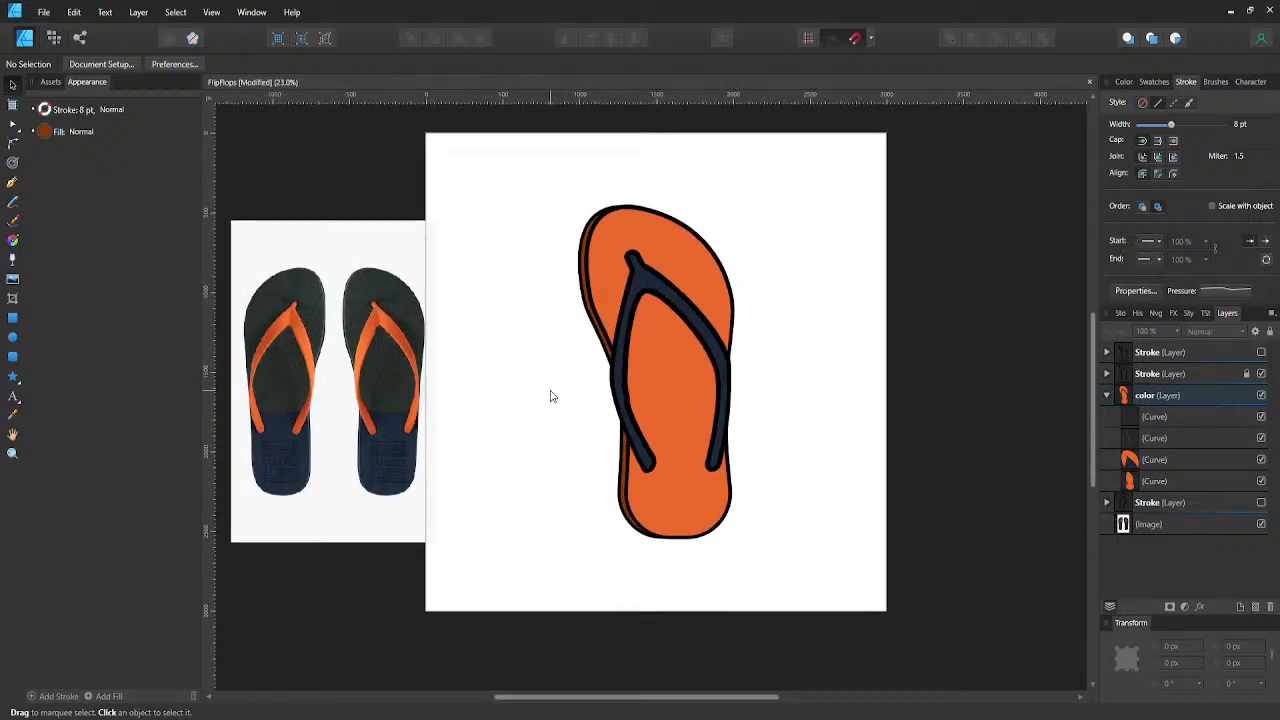
{"action": "key", "text": "ctrl+s"}
- Darken the side-edge strip's fill by setting its CMYK black value to 65
{"action": "left_click", "coordinate": [1141, 438]}
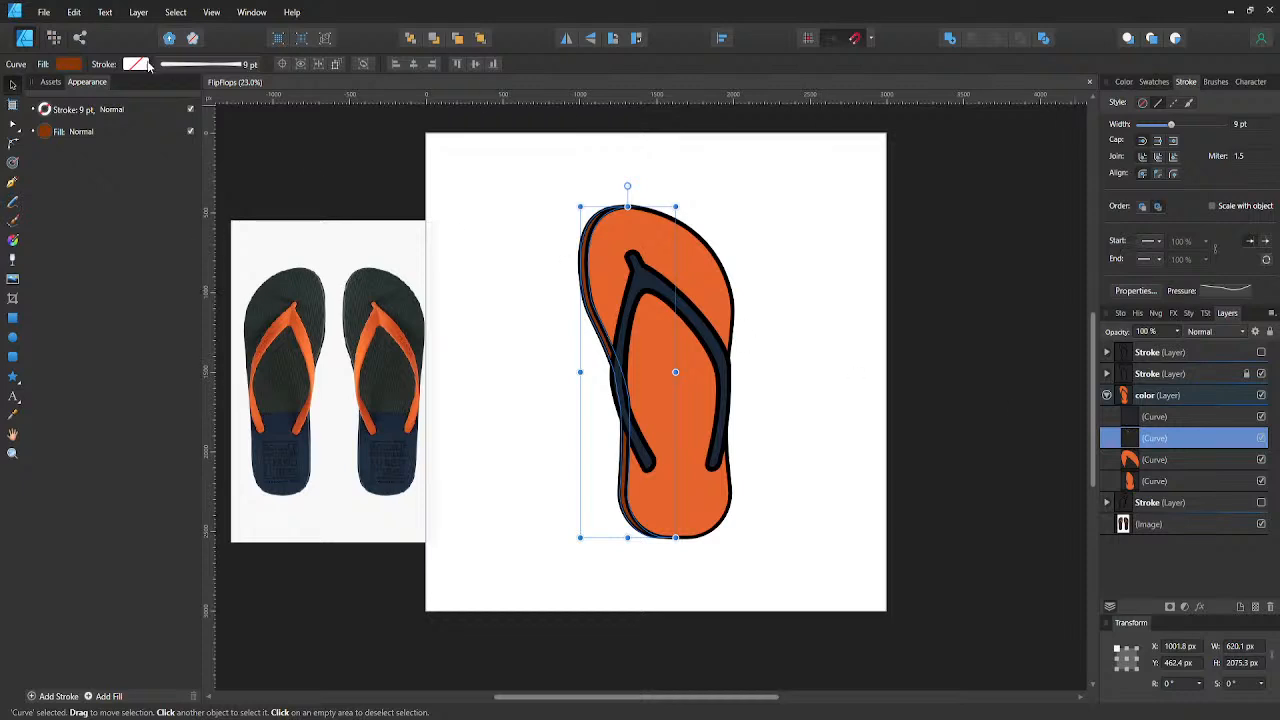
{"action": "left_click", "coordinate": [69, 64]}
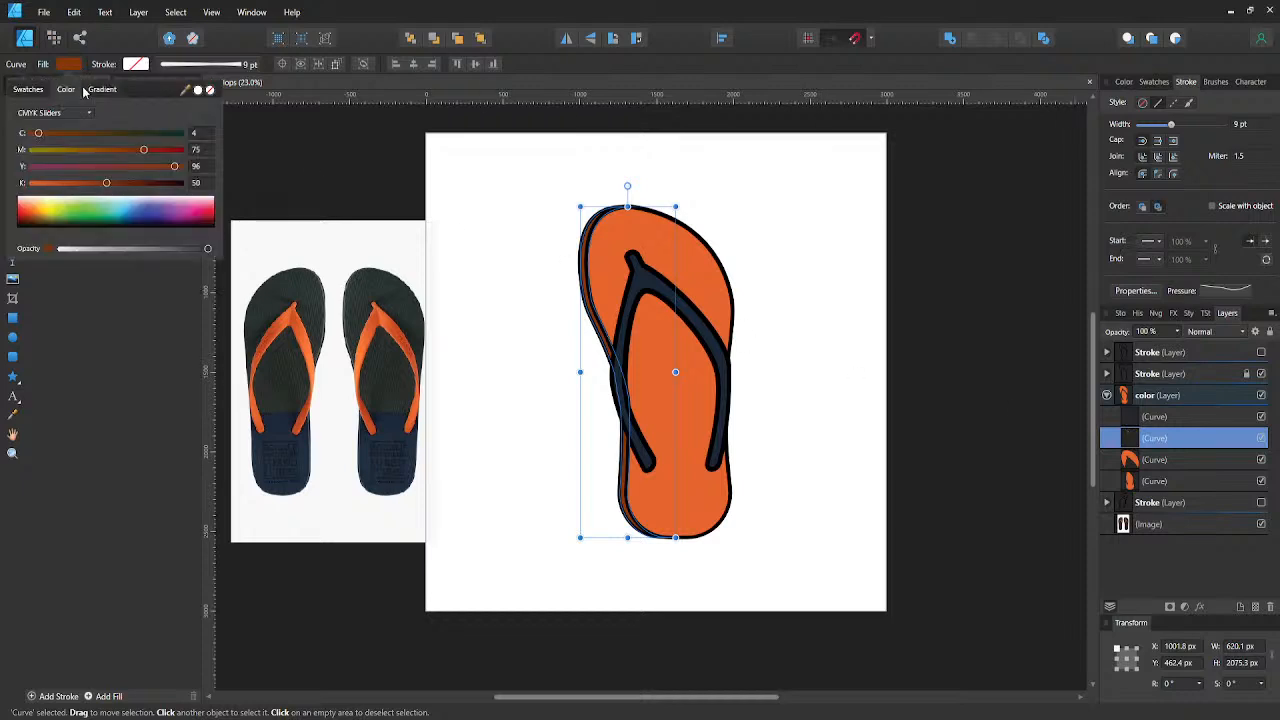
{"action": "left_click", "coordinate": [203, 183]}
{"action": "type", "text": "65"}
{"action": "key", "text": "Return"}
{"action": "left_click", "coordinate": [462, 332]}
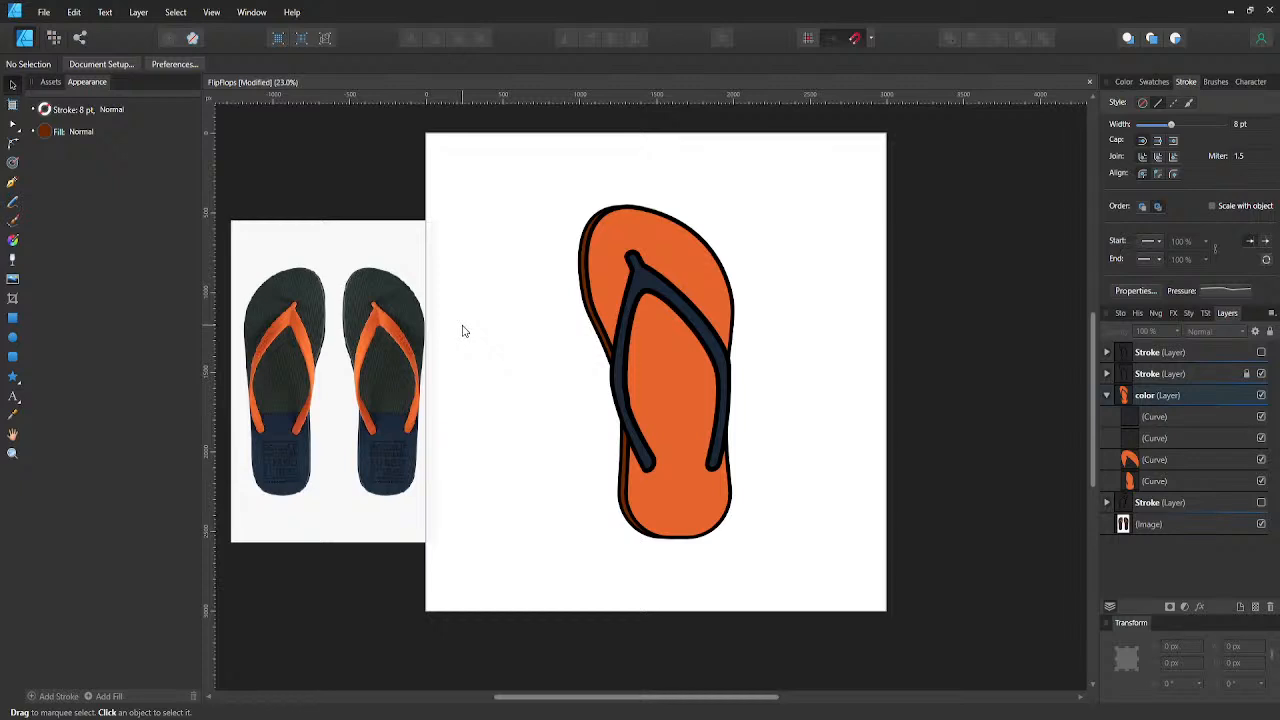
- Save the document and collapse the color layer
{"action": "key", "text": "ctrl+s"}
{"action": "left_click", "coordinate": [1106, 396]}
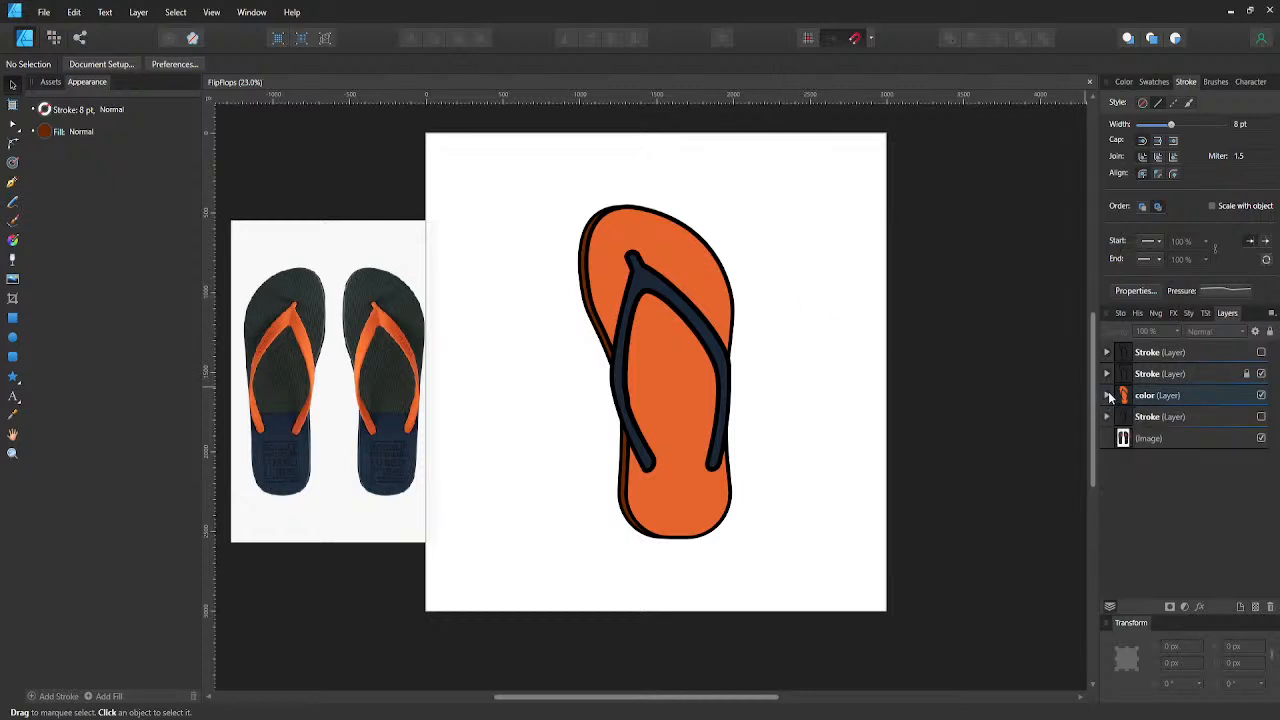
- Draw a short black crease line in the visible Stroke layer, from the strap's inner V up to X 1392.3, Y 880.9 px
{"action": "left_click", "coordinate": [1115, 397]}
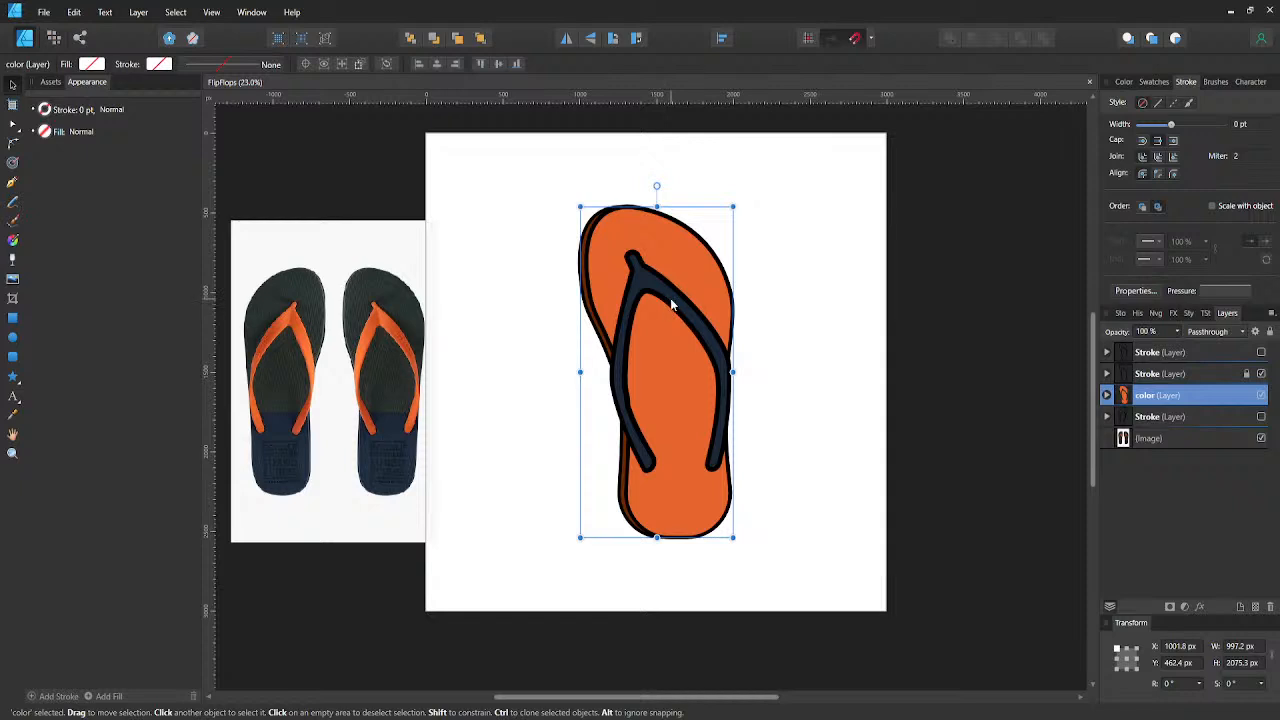
{"action": "left_click", "coordinate": [1107, 373]}
{"action": "left_click", "coordinate": [1136, 398]}
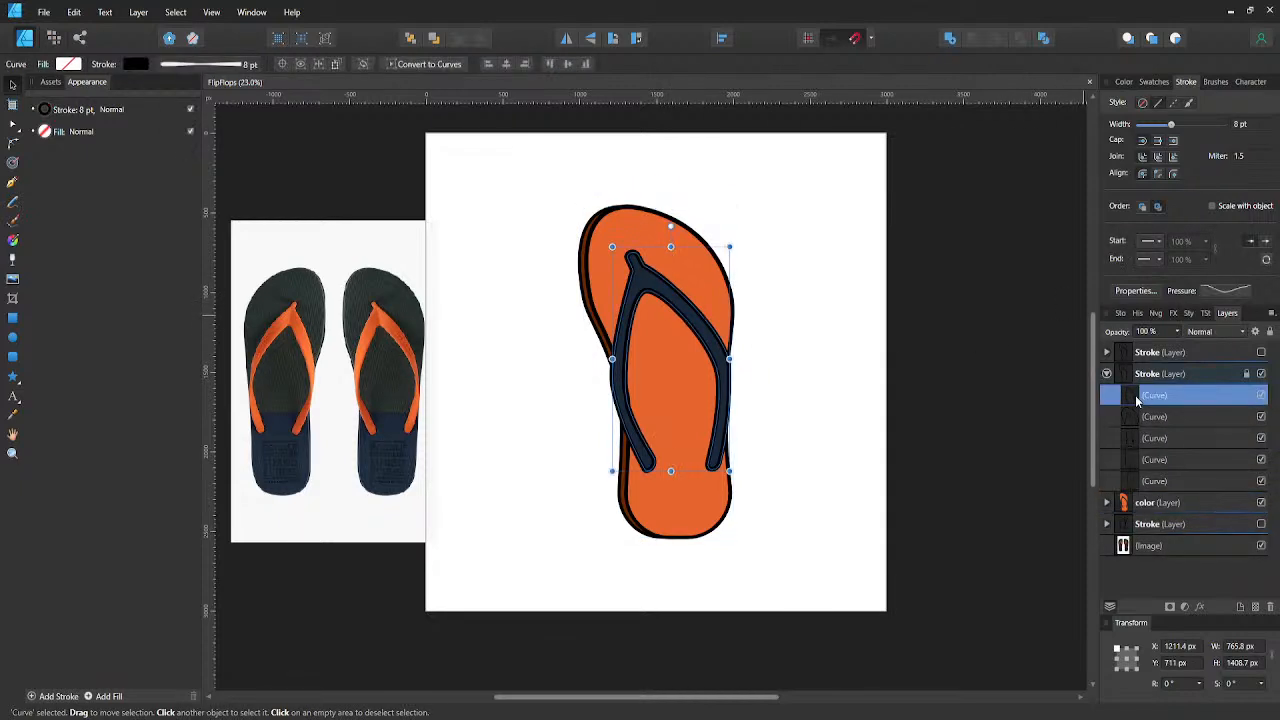
{"action": "left_click", "coordinate": [1137, 421]}
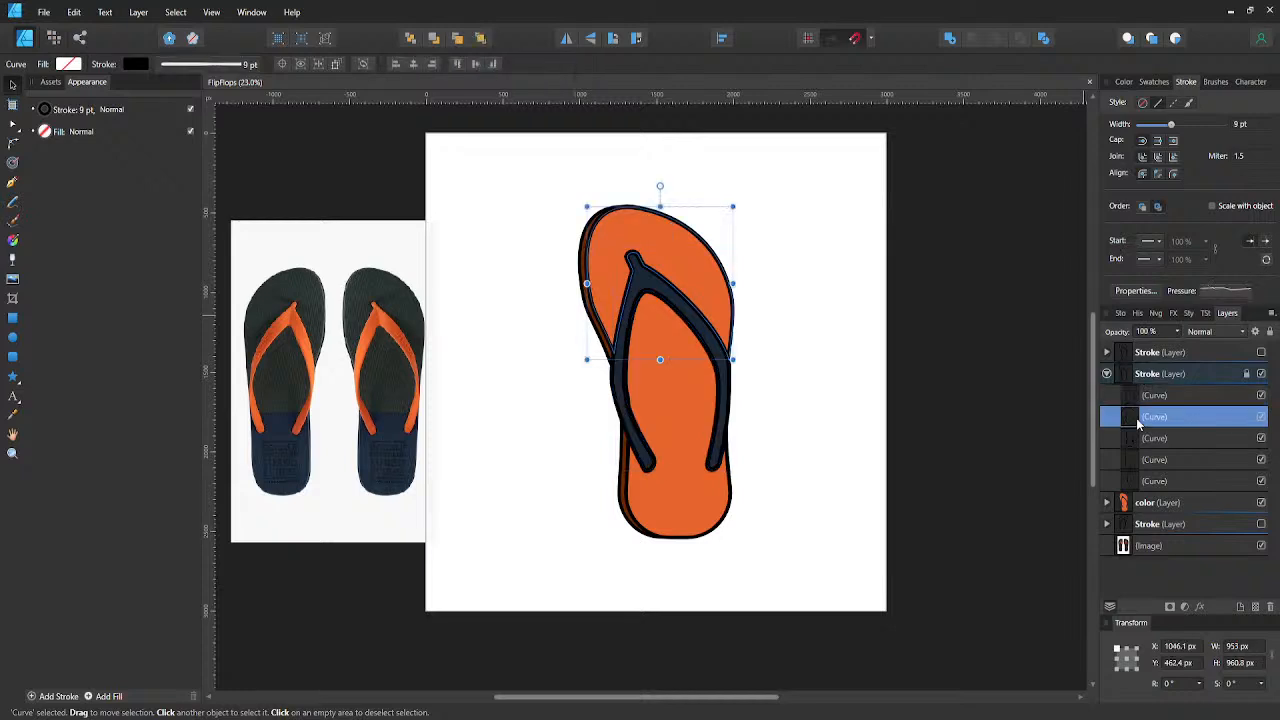
{"action": "key", "text": "p"}
{"action": "scroll", "coordinate": [643, 300], "scroll_direction": "up", "scroll_amount": 3}
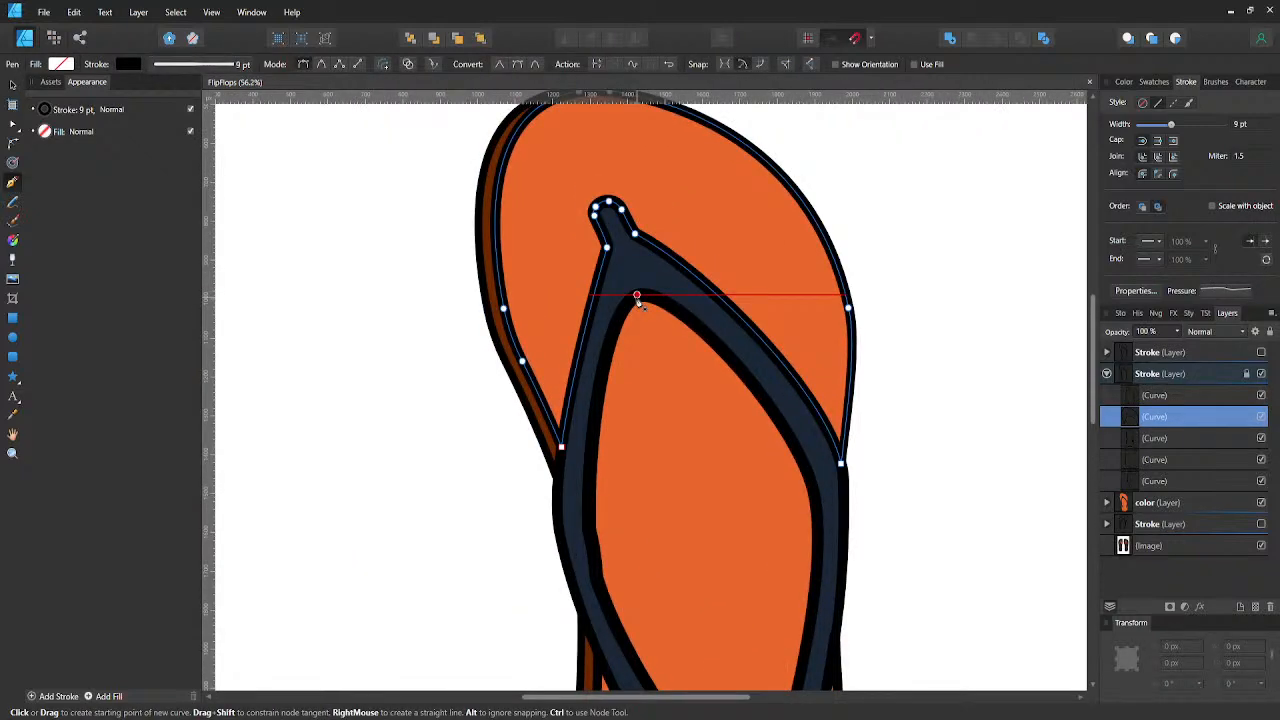
{"action": "left_click", "coordinate": [637, 296]}
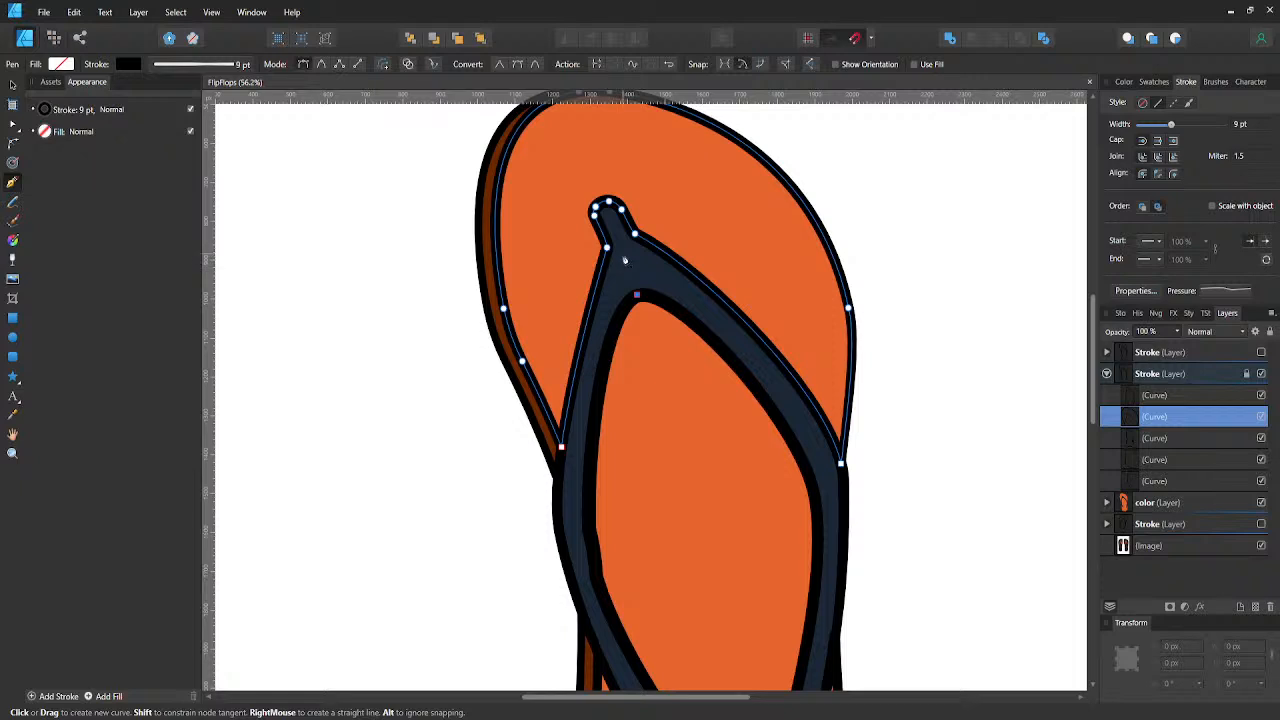
{"action": "left_click", "coordinate": [624, 253]}
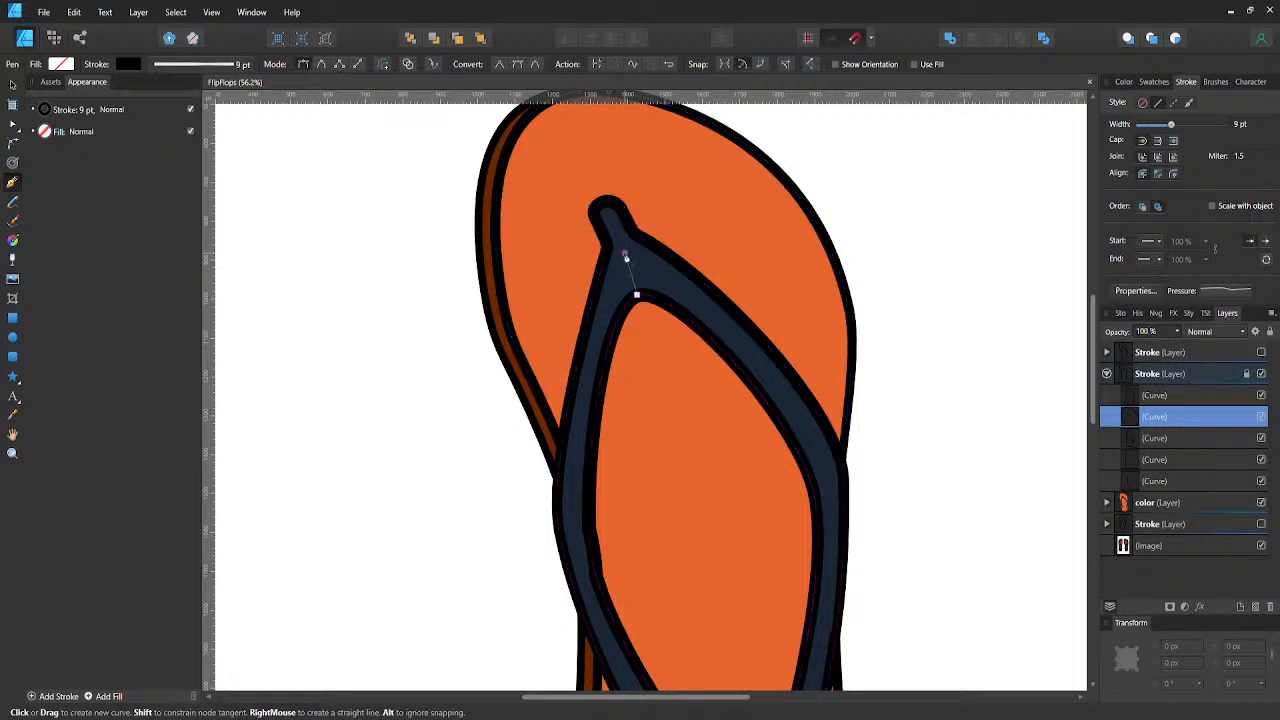
{"action": "left_click", "coordinate": [140, 64]}
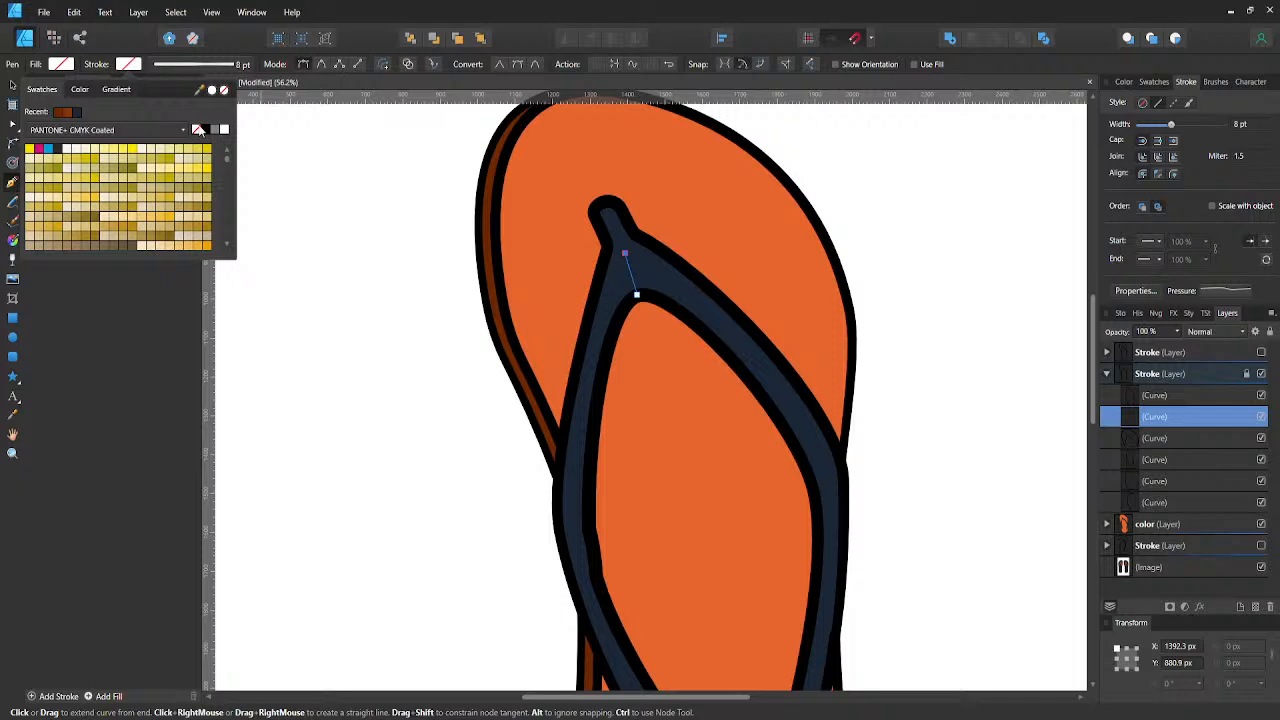
{"action": "left_click", "coordinate": [205, 131]}
- Reset the crease line's pressure profile and lower its end value so the stroke tapers toward the toe post
{"action": "left_click", "coordinate": [1221, 291]}
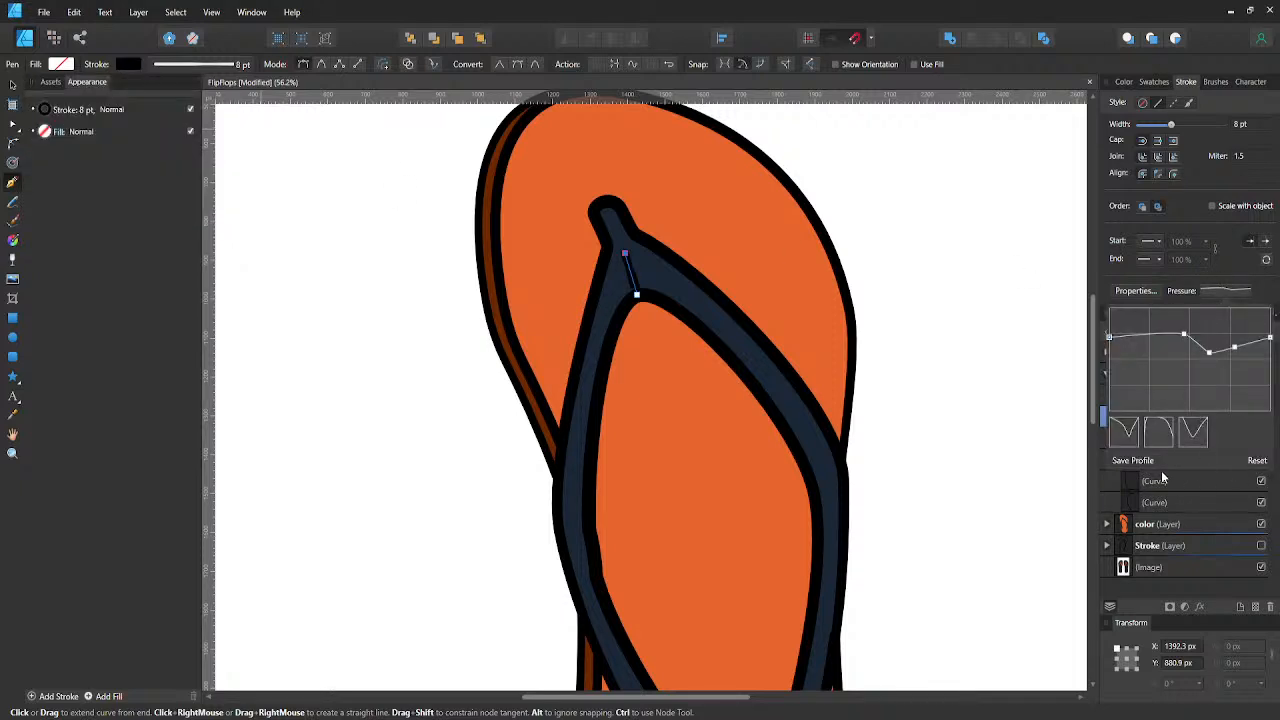
{"action": "left_click", "coordinate": [1260, 460]}
{"action": "left_click_drag", "start_coordinate": [1270, 308], "coordinate": [1270, 369]}
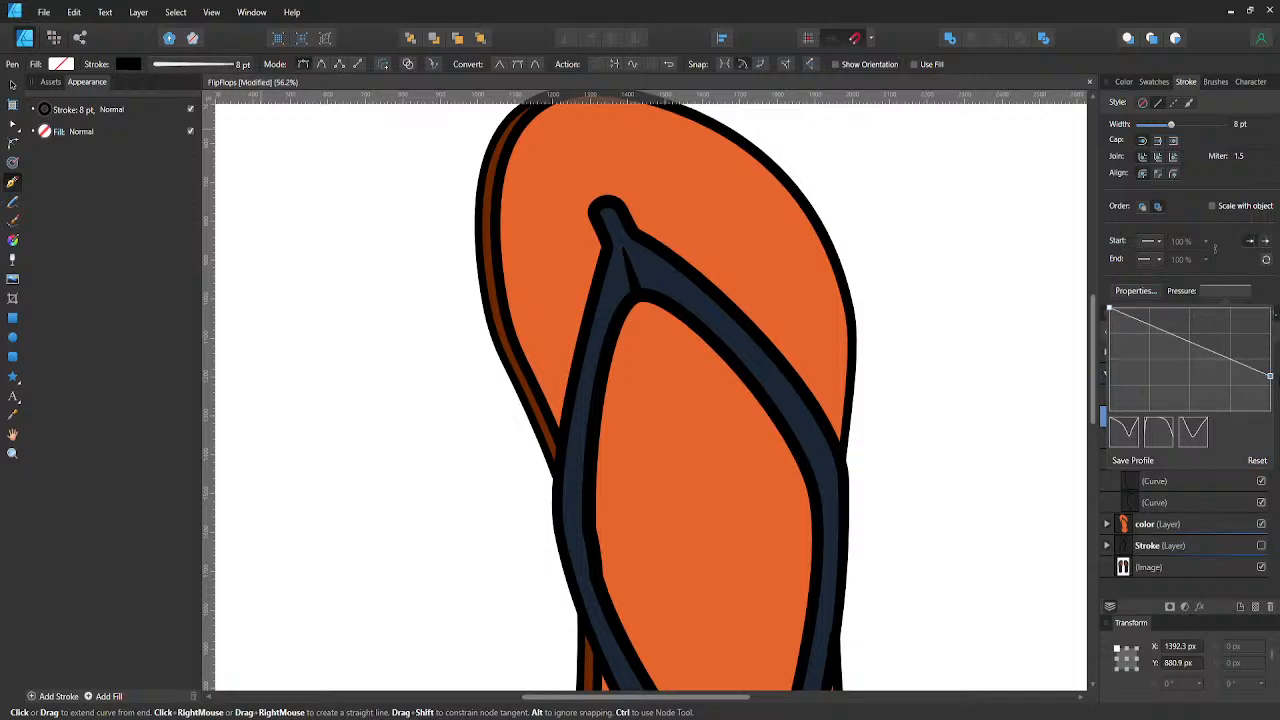
{"action": "left_click_drag", "start_coordinate": [1276, 377], "coordinate": [1271, 366]}
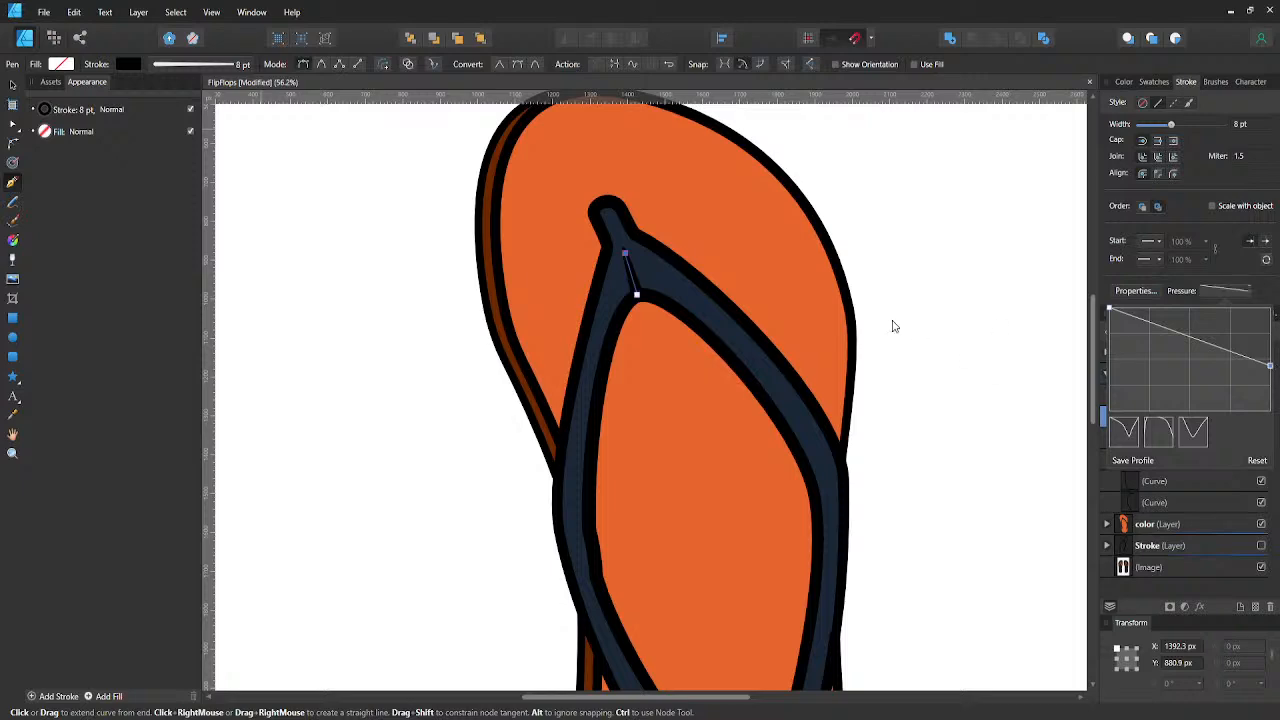
- Move the crease line's upper node to X 1383.7, Y 859.6 px, then reduce both pressure ends, thinning the tip most
{"action": "scroll", "coordinate": [590, 277], "scroll_direction": "down", "scroll_amount": 4}
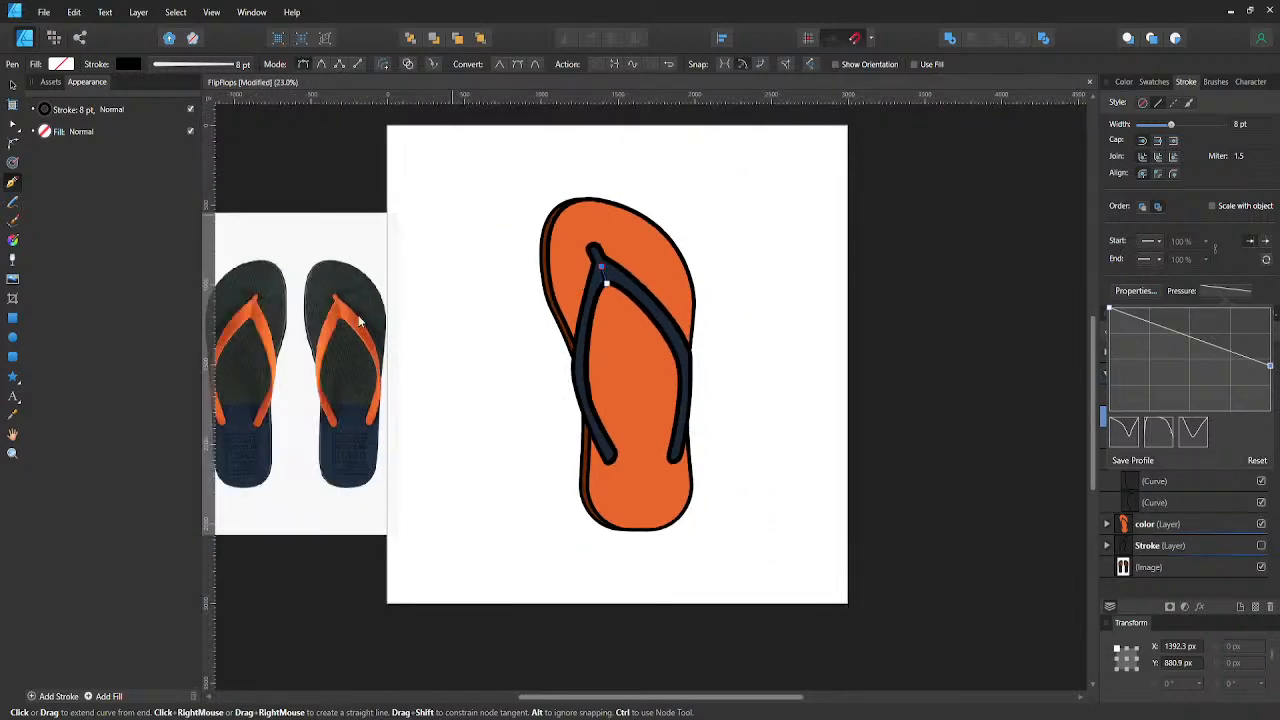
{"action": "scroll", "coordinate": [361, 319], "scroll_direction": "up", "scroll_amount": 2}
{"action": "scroll", "coordinate": [361, 319], "scroll_direction": "up", "scroll_amount": 3}
{"action": "left_click_drag", "start_coordinate": [968, 246], "coordinate": [684, 292]}
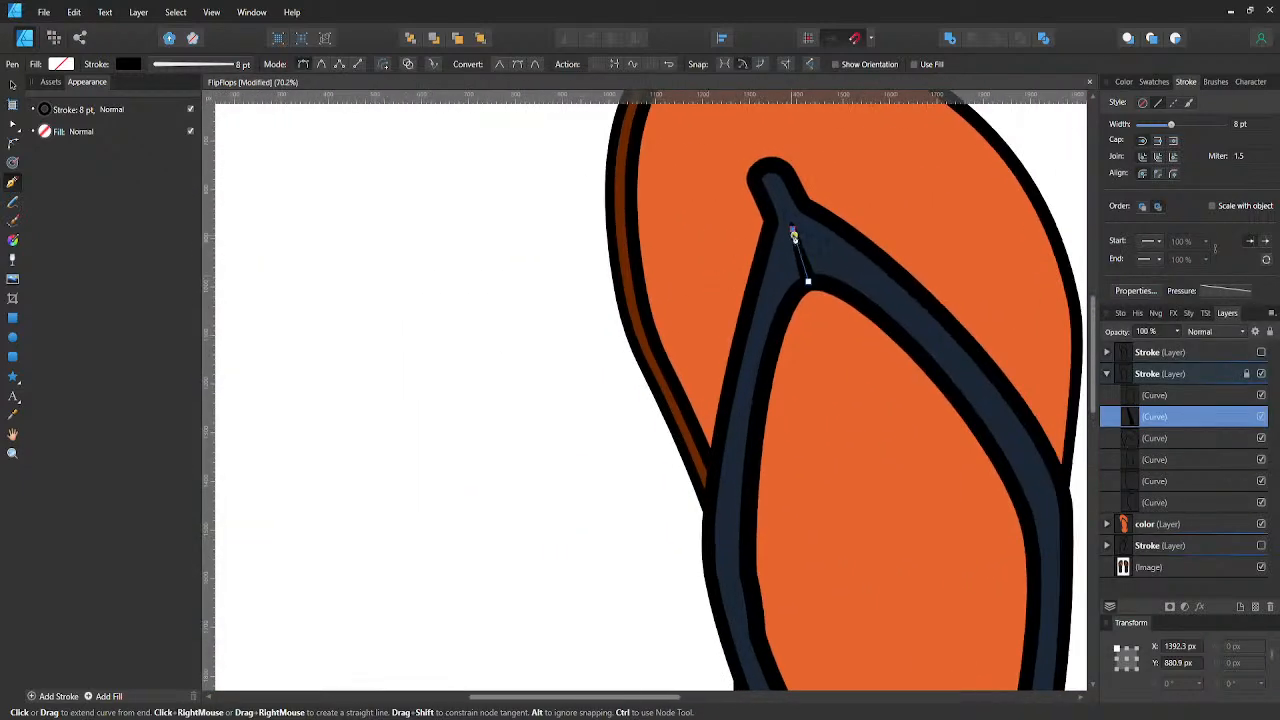
{"action": "key", "text": "a"}
{"action": "mouse_move", "coordinate": [792, 229]}
{"action": "left_mouse_down"}
{"action": "mouse_move", "coordinate": [785, 200]}
{"action": "mouse_move", "coordinate": [788, 219]}
{"action": "left_mouse_up"}
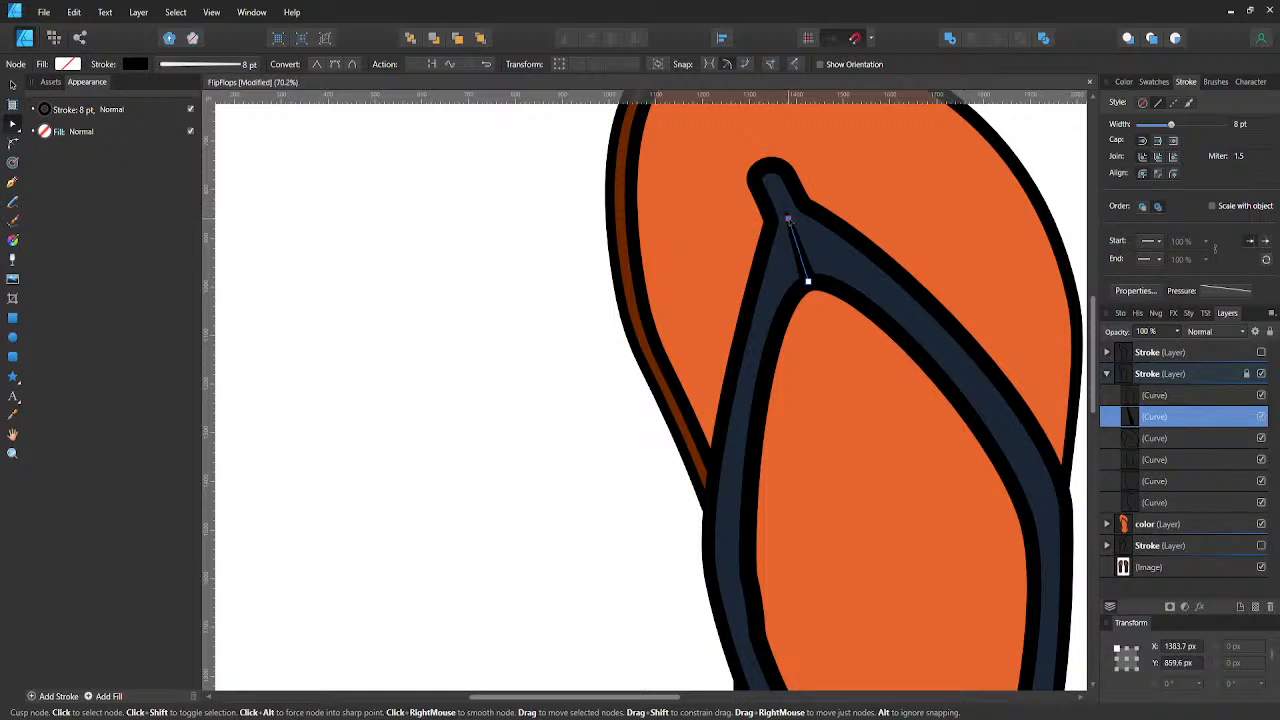
{"action": "left_click", "coordinate": [1206, 291]}
{"action": "left_click_drag", "start_coordinate": [1110, 309], "coordinate": [1109, 317]}
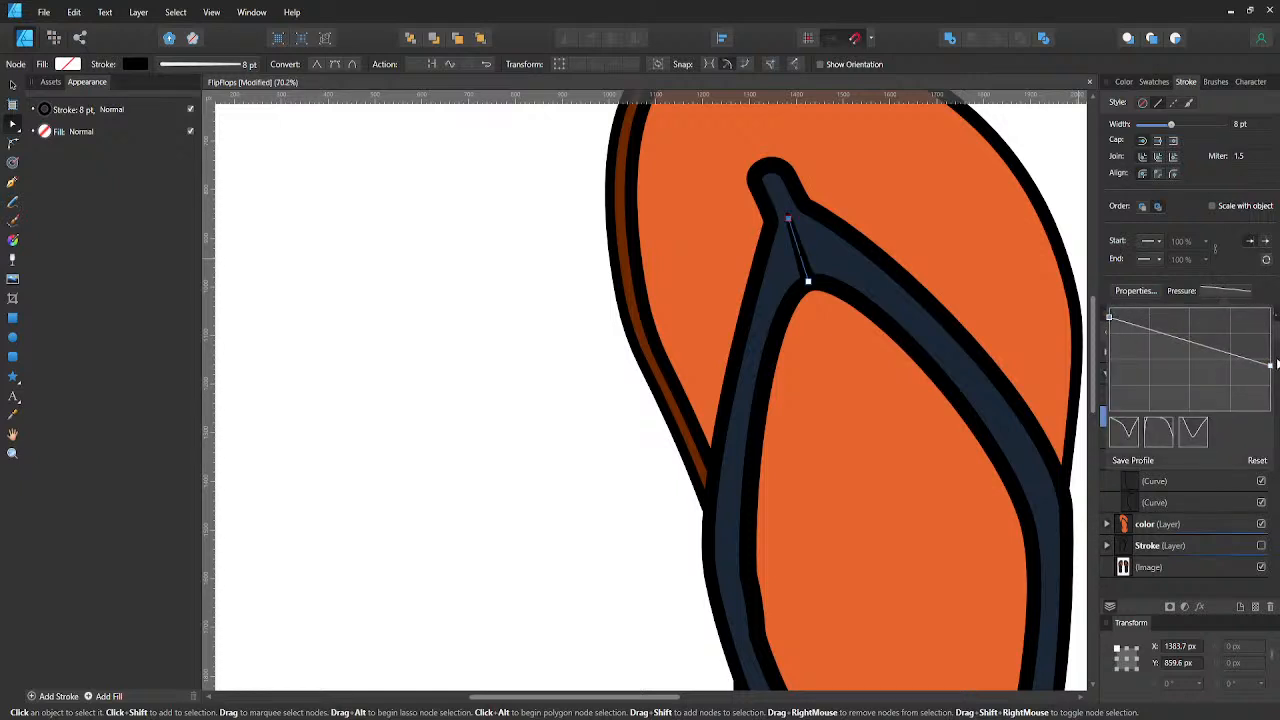
{"action": "left_click_drag", "start_coordinate": [1270, 366], "coordinate": [1274, 390]}
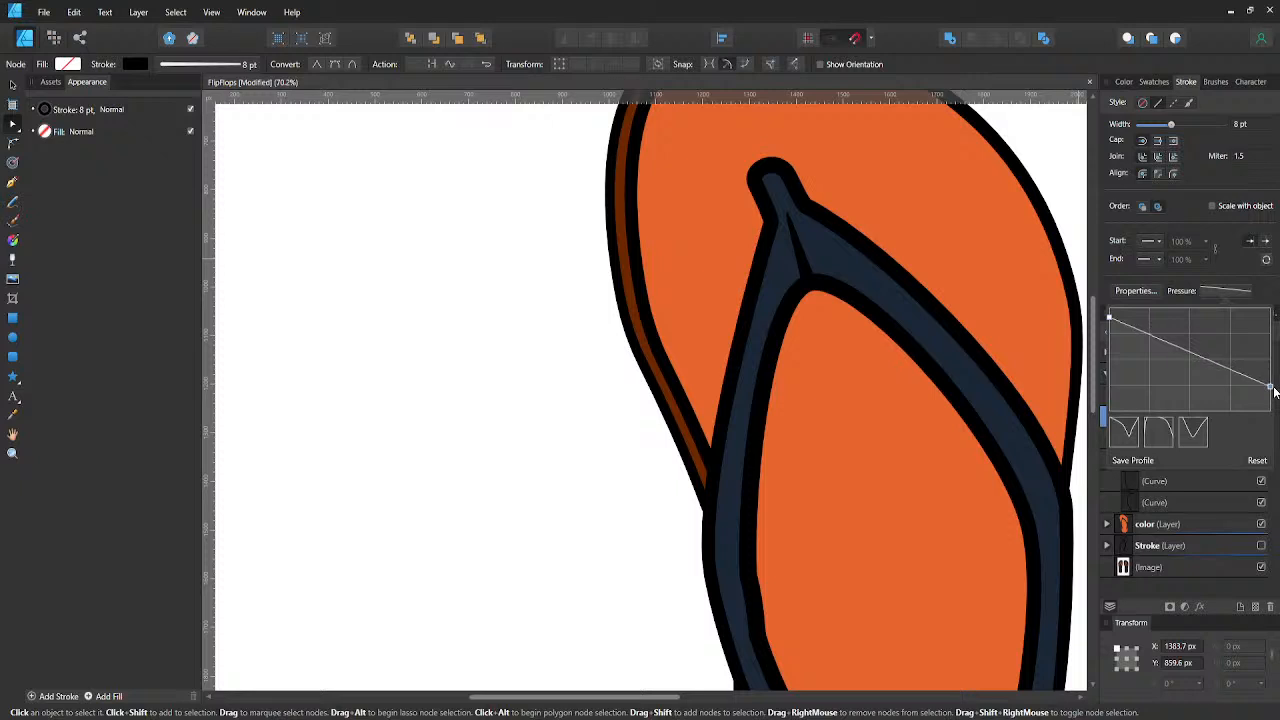
{"action": "left_click", "coordinate": [603, 449]}
{"action": "left_click", "coordinate": [604, 452]}
- Bend the crease line gently to the right, with its upper node at X 1383.7, Y 857.6 px and its upper handle shortened
{"action": "scroll", "coordinate": [604, 452], "scroll_direction": "down", "scroll_amount": 5}
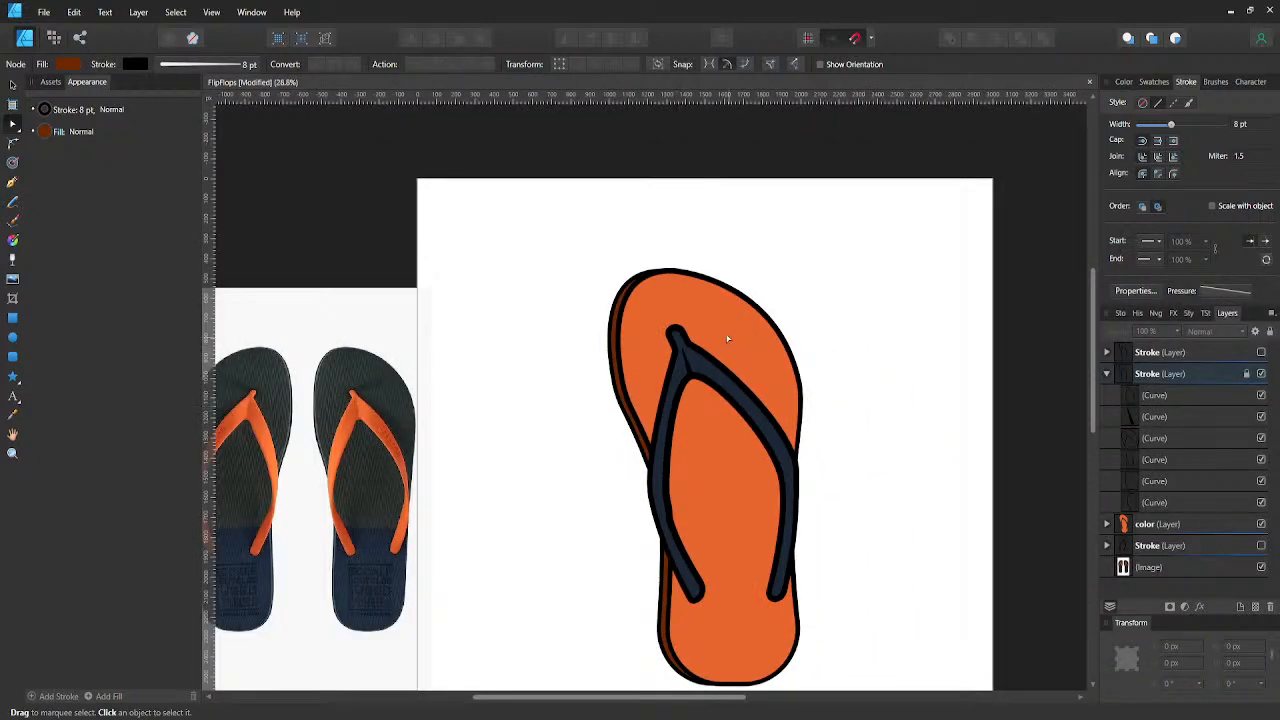
{"action": "scroll", "coordinate": [728, 340], "scroll_direction": "up", "scroll_amount": 5}
{"action": "left_click", "coordinate": [603, 417]}
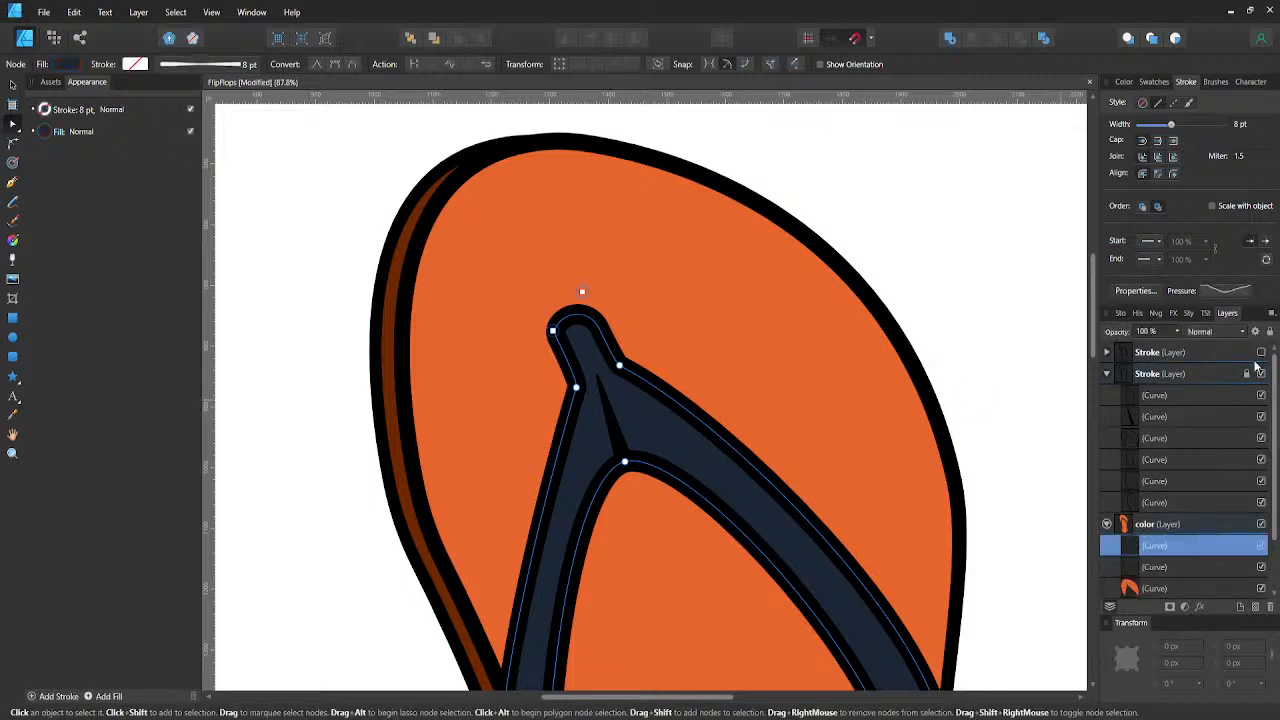
{"action": "left_click", "coordinate": [1143, 416]}
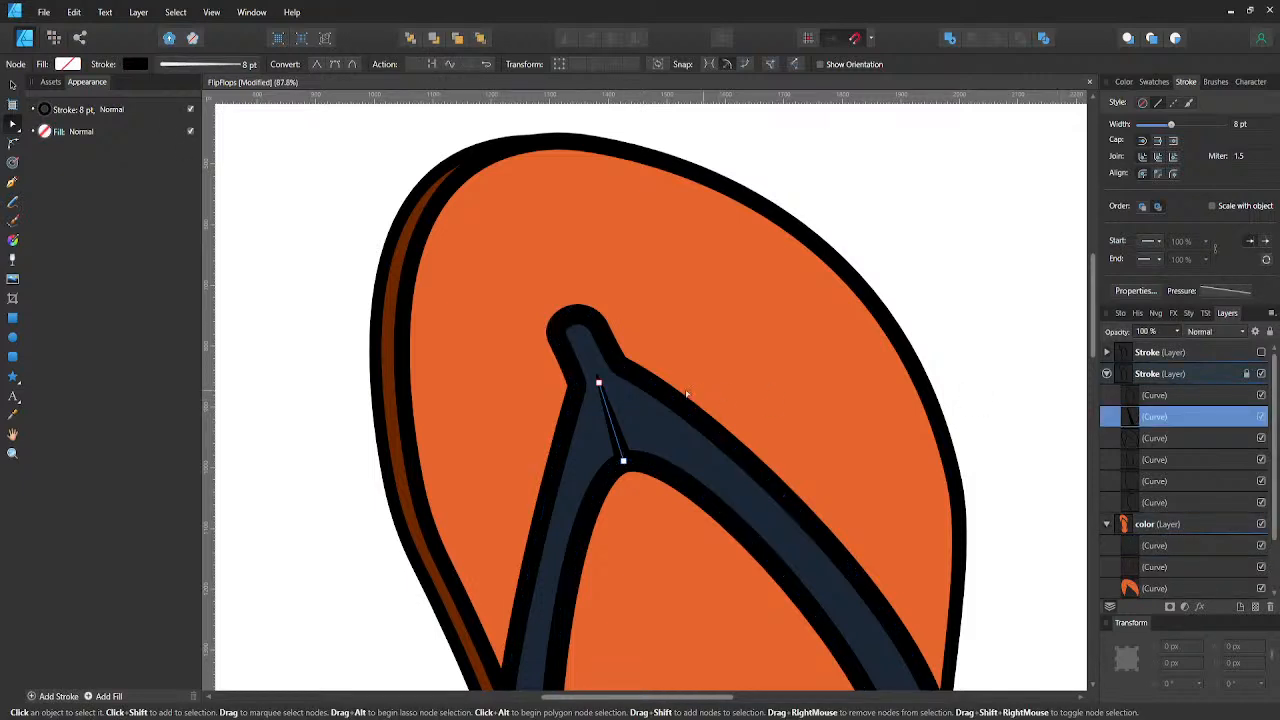
{"action": "left_click", "coordinate": [598, 383]}
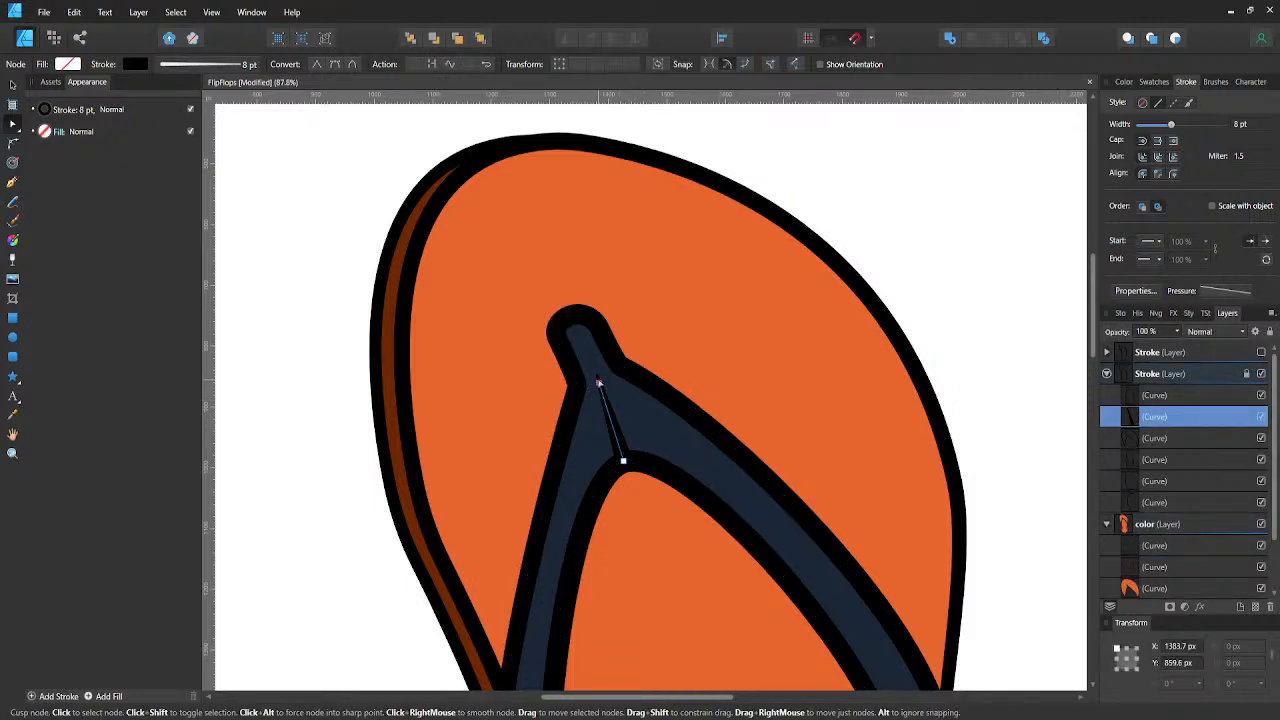
{"action": "key", "text": "shift+Left"}
{"action": "scroll", "coordinate": [598, 383], "scroll_direction": "up", "scroll_amount": 2}
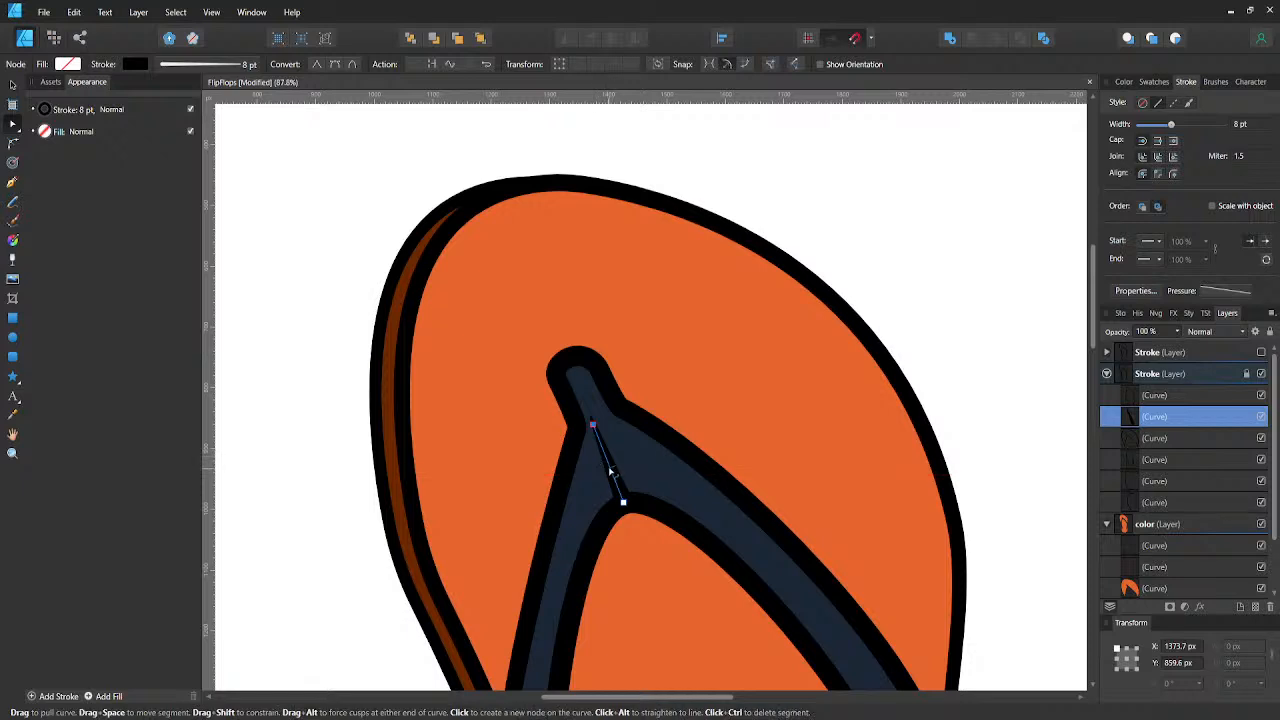
{"action": "left_click_drag", "start_coordinate": [611, 462], "coordinate": [618, 466]}
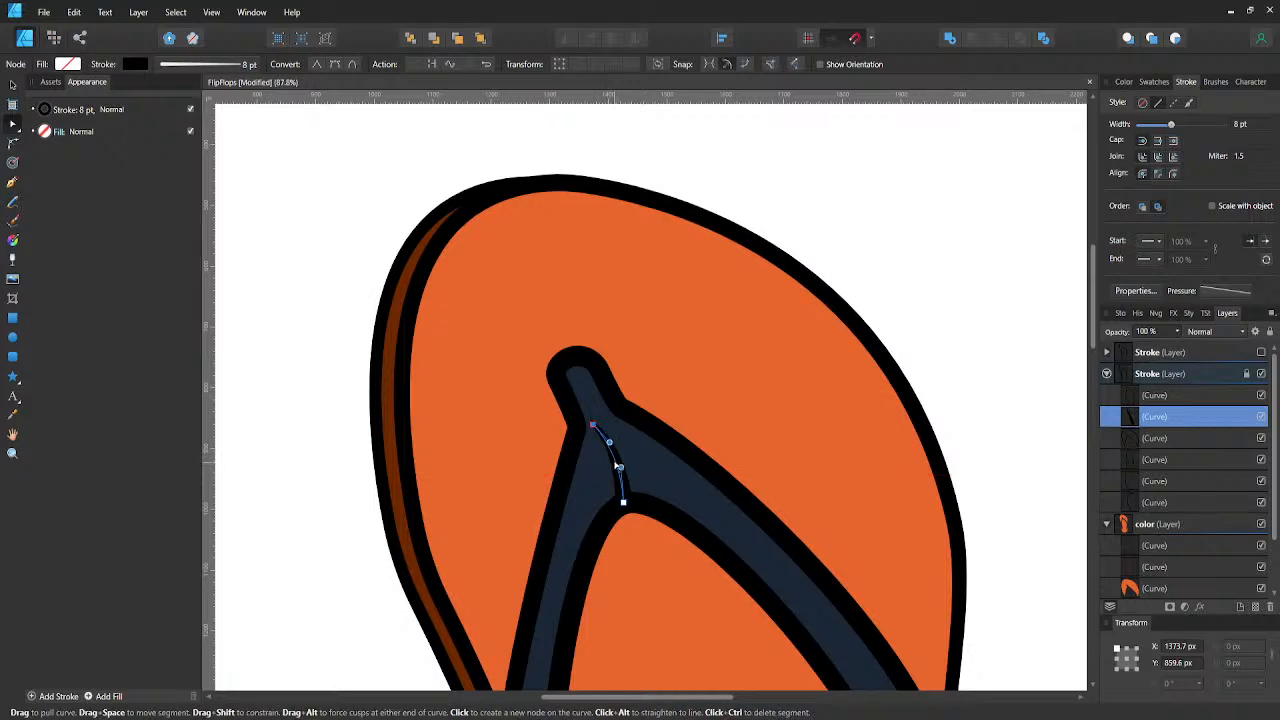
{"action": "key", "text": "shift+Right"}
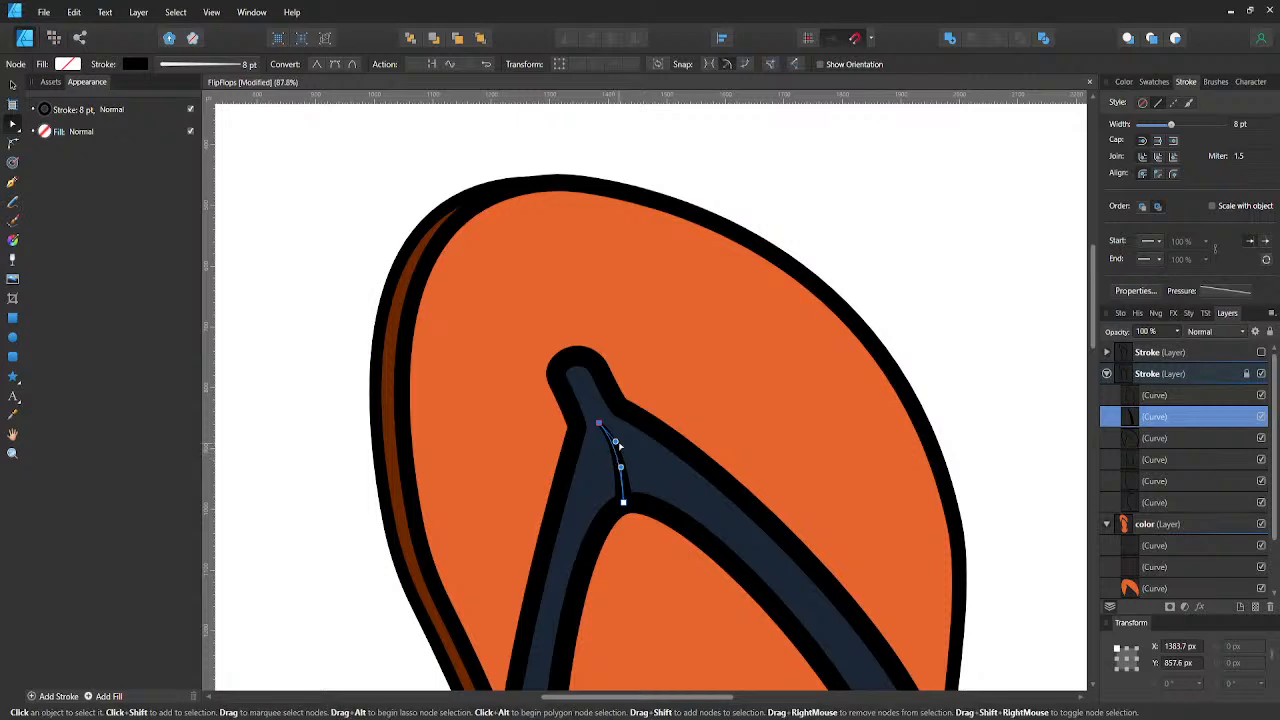
{"action": "left_click_drag", "start_coordinate": [615, 441], "coordinate": [613, 444]}
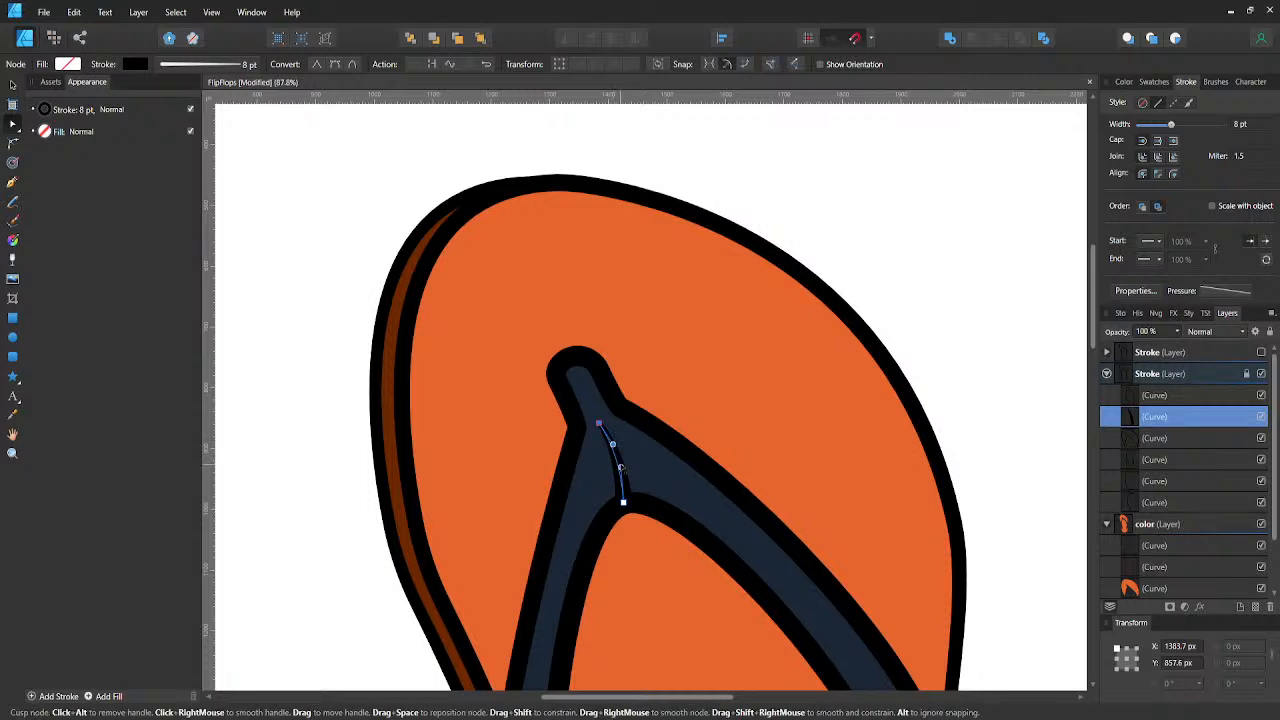
- Deselect the crease line and save the document
{"action": "key", "text": "v"}
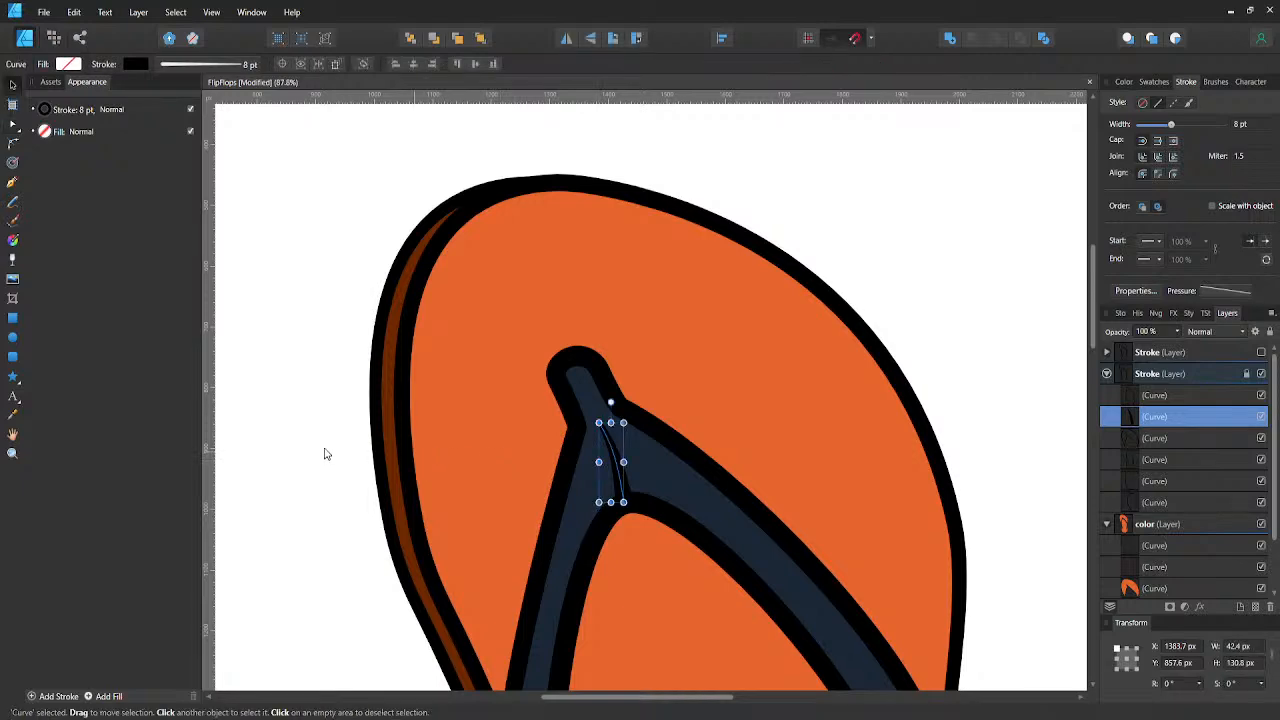
{"action": "left_click", "coordinate": [318, 441]}
{"action": "scroll", "coordinate": [316, 439], "scroll_direction": "down", "scroll_amount": 2}
{"action": "scroll", "coordinate": [316, 443], "scroll_direction": "down", "scroll_amount": 3}
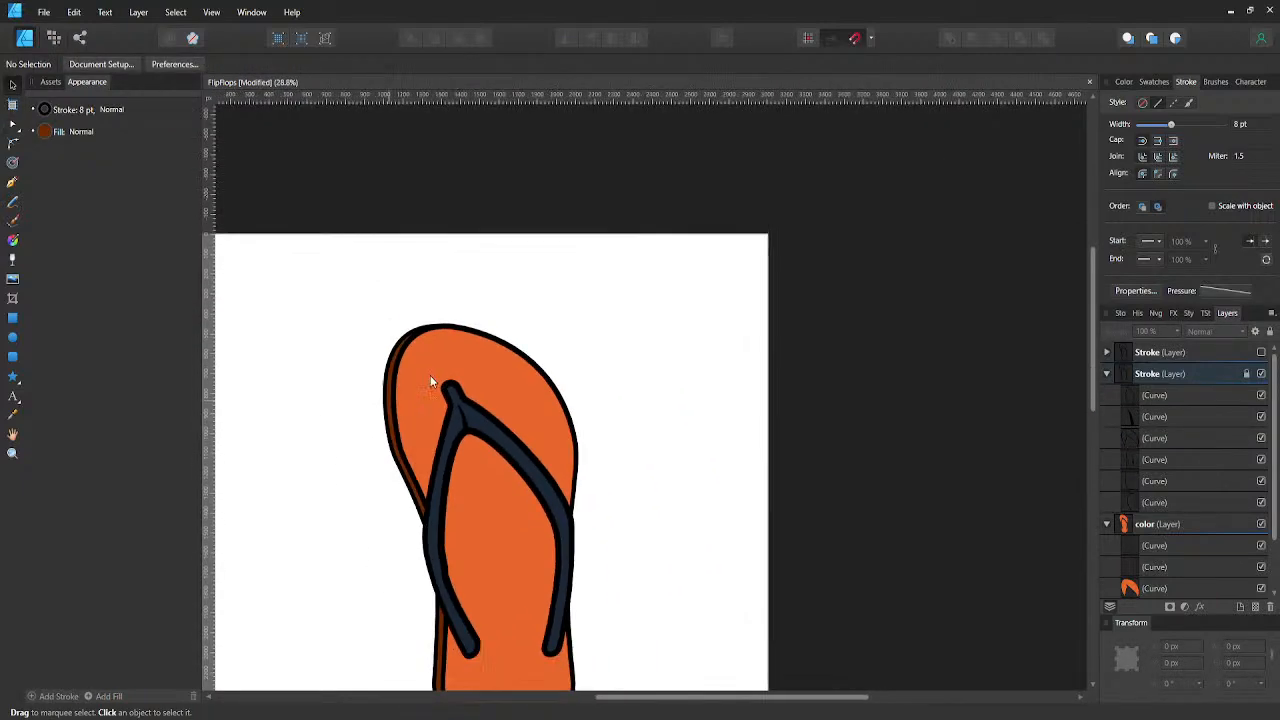
{"action": "scroll", "coordinate": [410, 420], "scroll_direction": "down", "scroll_amount": 3}
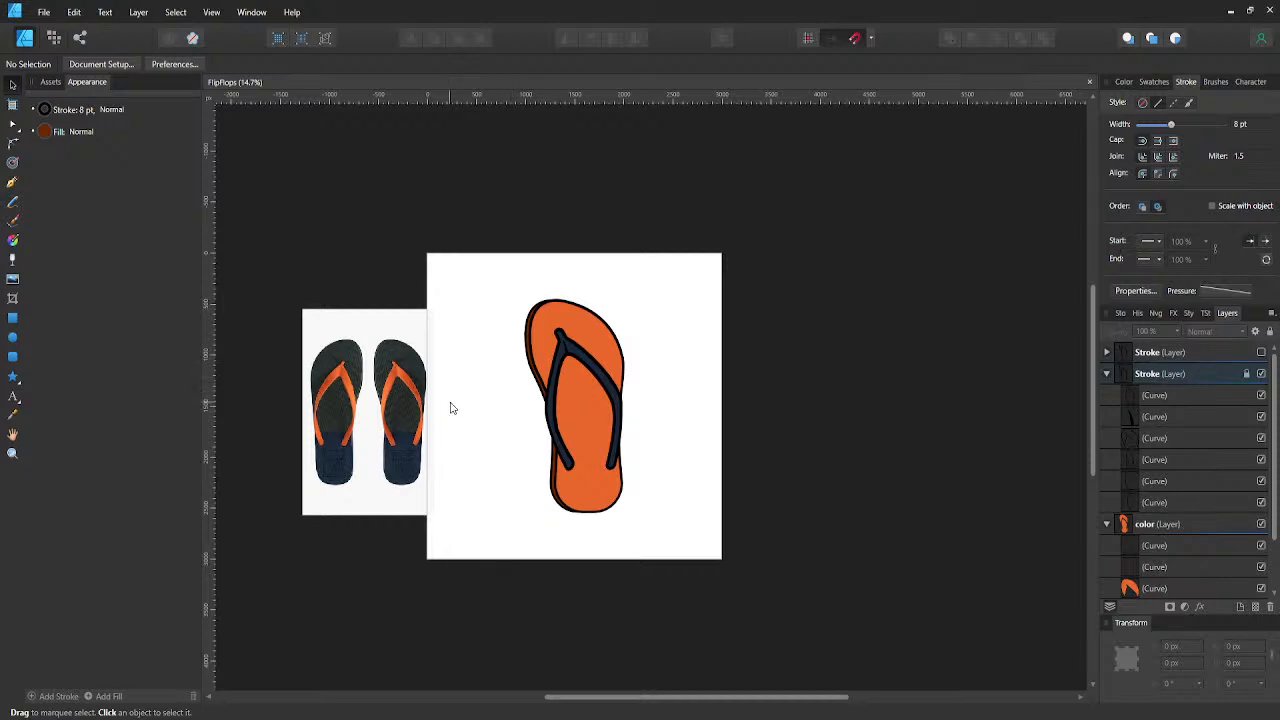
{"action": "scroll", "coordinate": [462, 392], "scroll_direction": "up", "scroll_amount": 3}
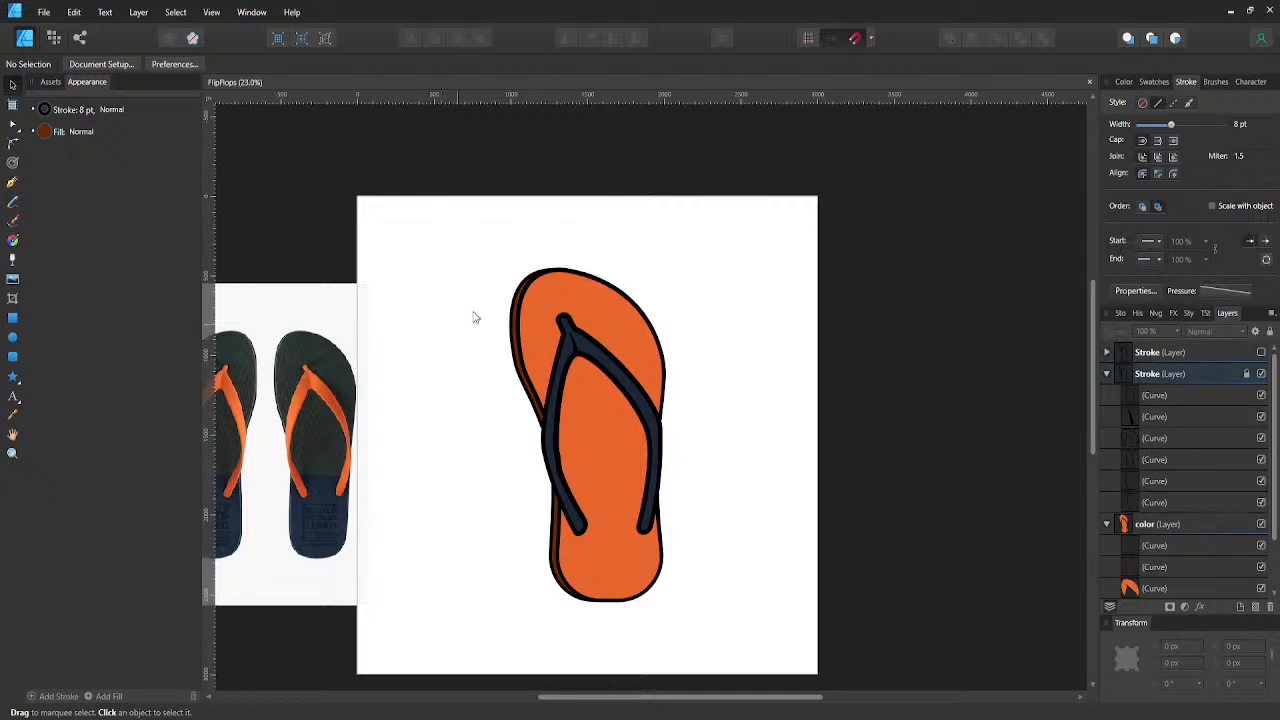
{"action": "left_click_drag", "start_coordinate": [473, 312], "coordinate": [483, 304]}
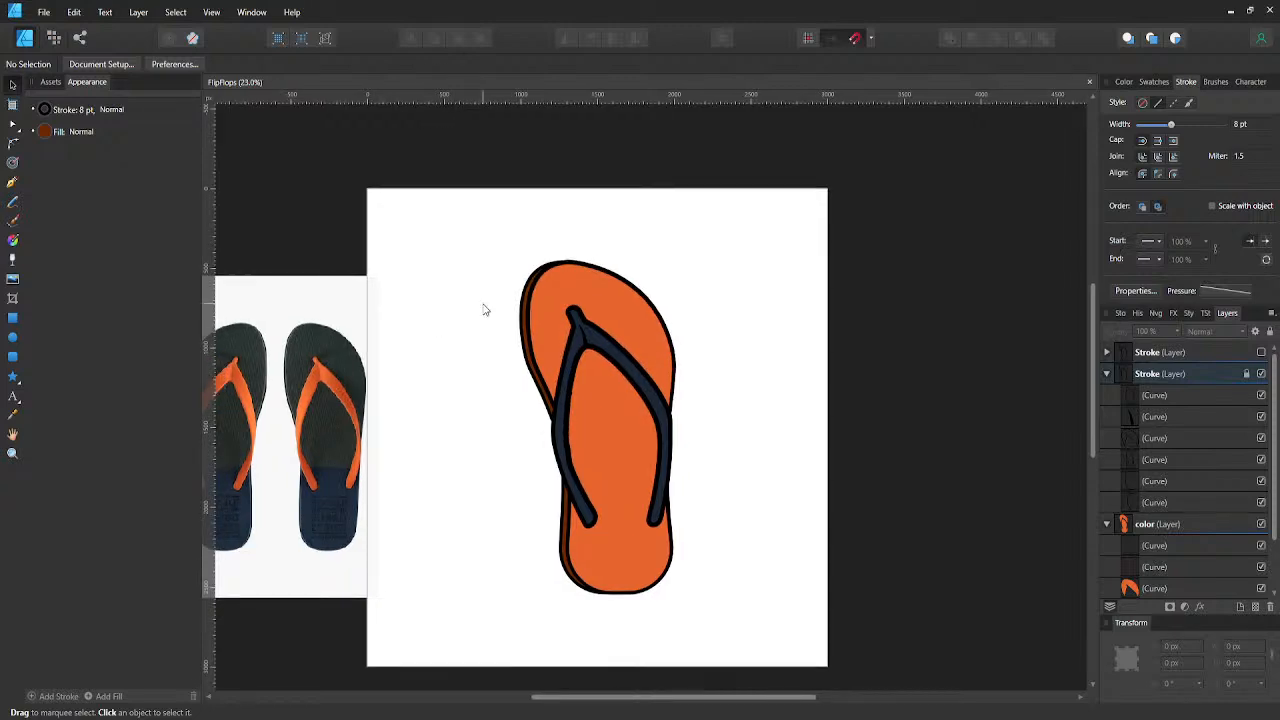
{"action": "left_click_drag", "start_coordinate": [503, 249], "coordinate": [541, 253]}
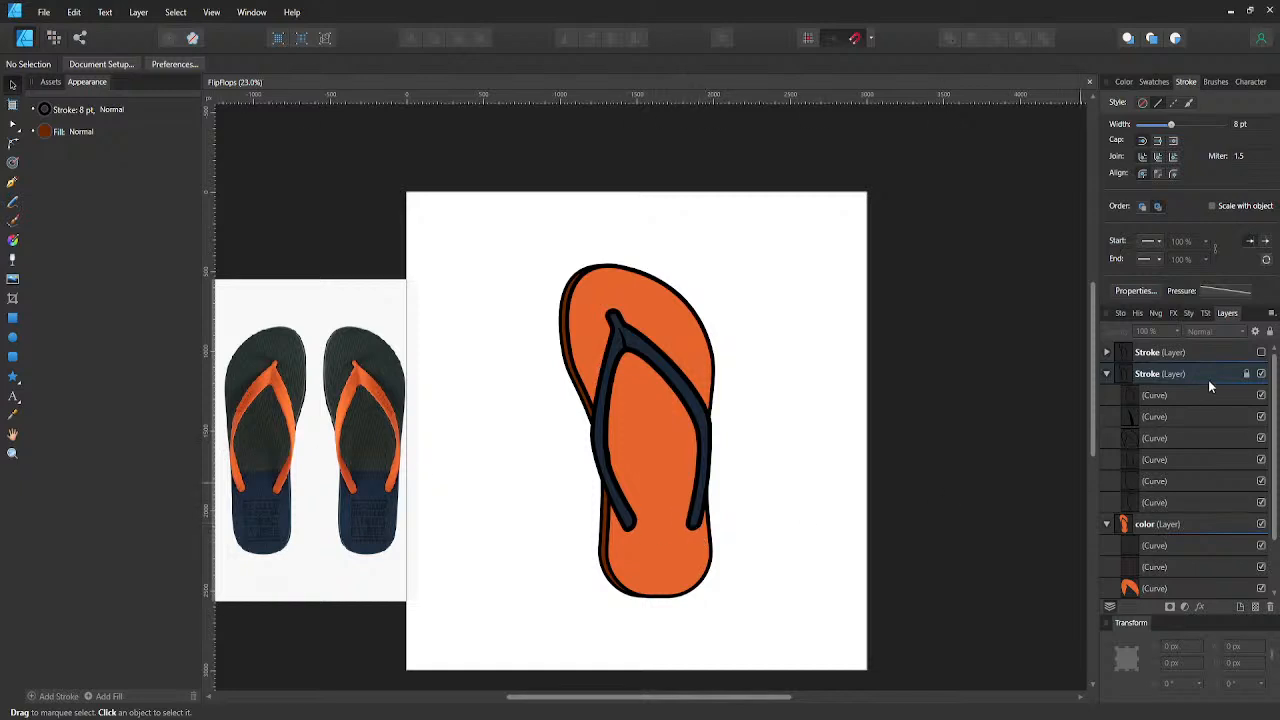
- Draw a curved line about 137 px wide and 69 px tall under the lower end of the right strap, above the crease line in the Stroke layer
{"action": "left_click", "coordinate": [1138, 402]}
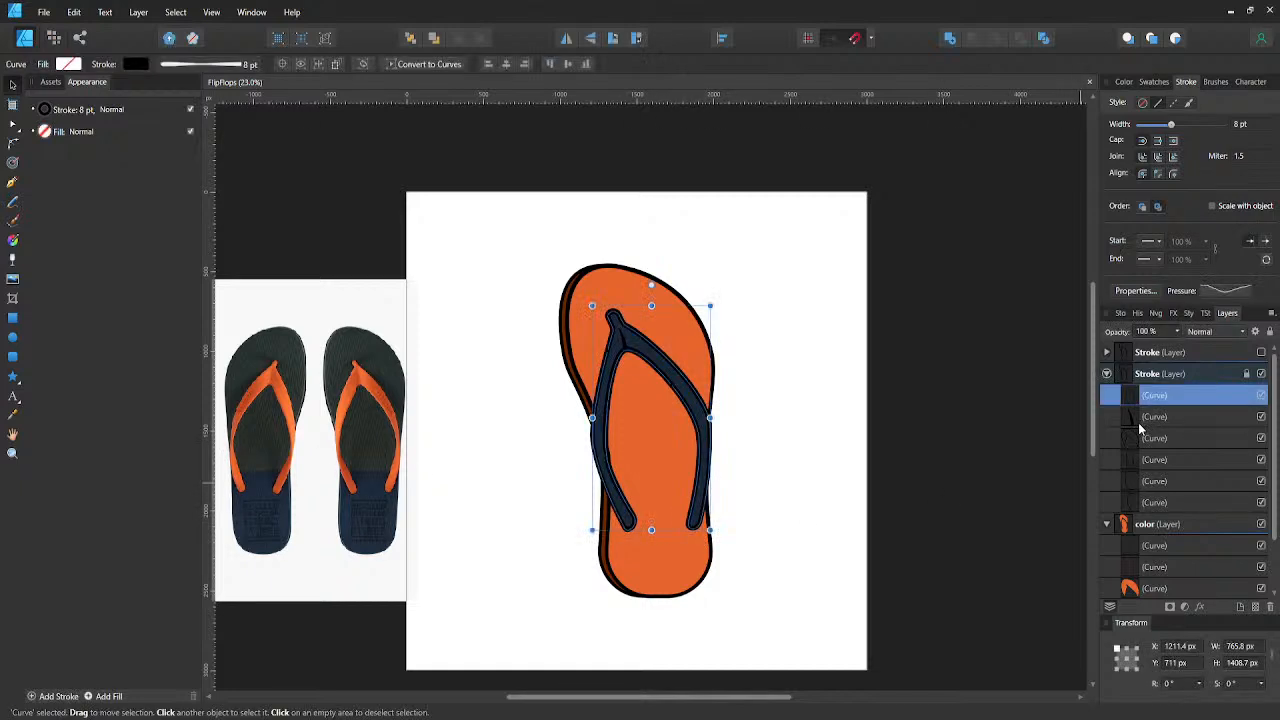
{"action": "left_click", "coordinate": [1138, 421]}
{"action": "key", "text": "p"}
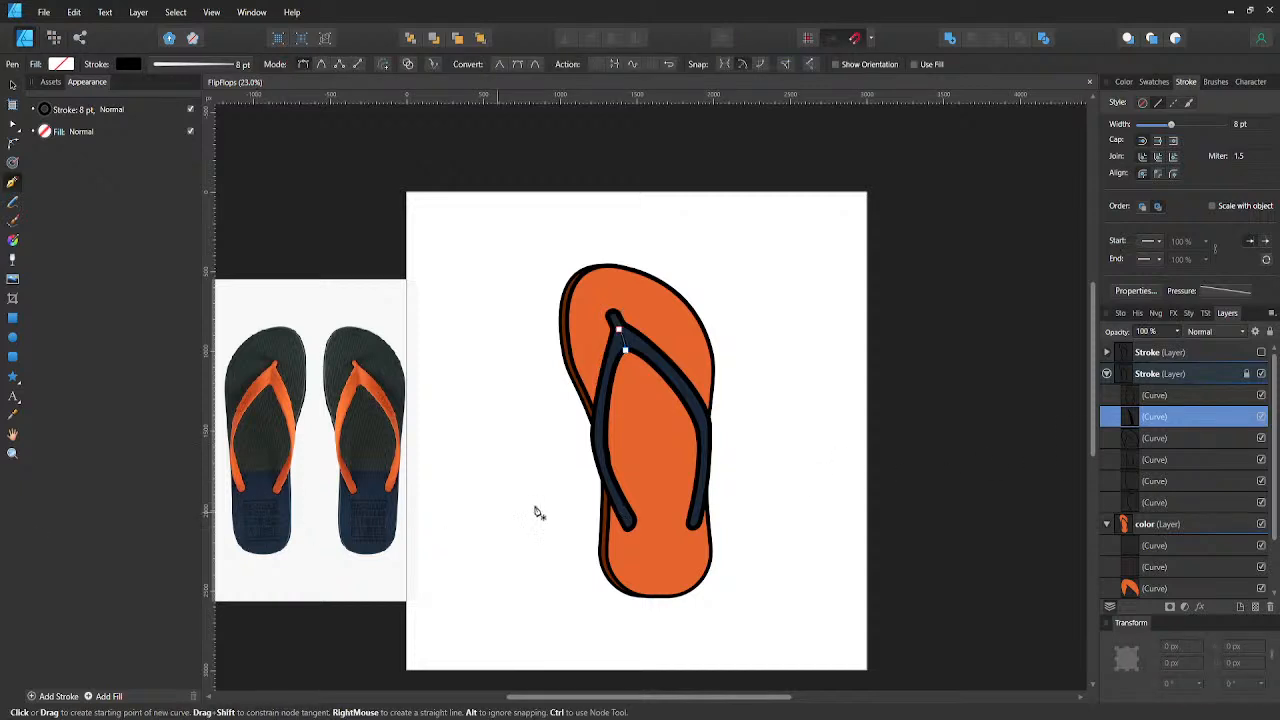
{"action": "scroll", "coordinate": [695, 545], "scroll_direction": "up", "scroll_amount": 7, "text": "ctrl"}
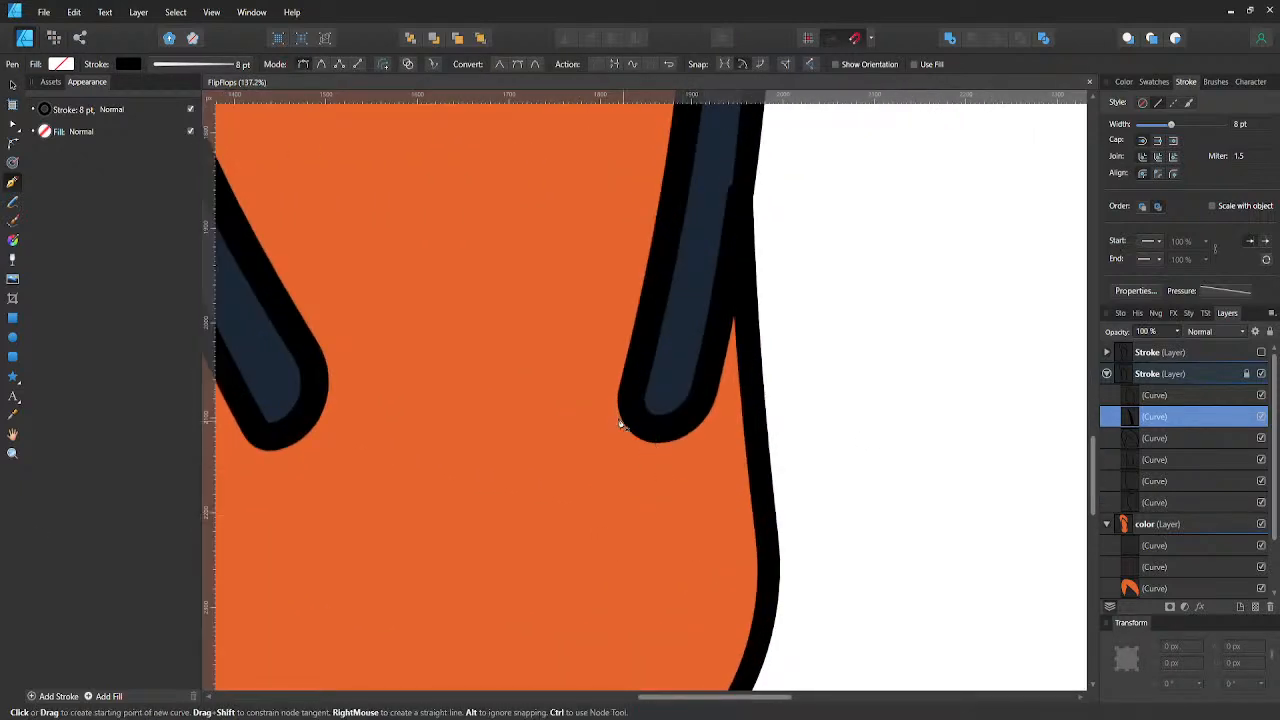
{"action": "left_click", "coordinate": [603, 379]}
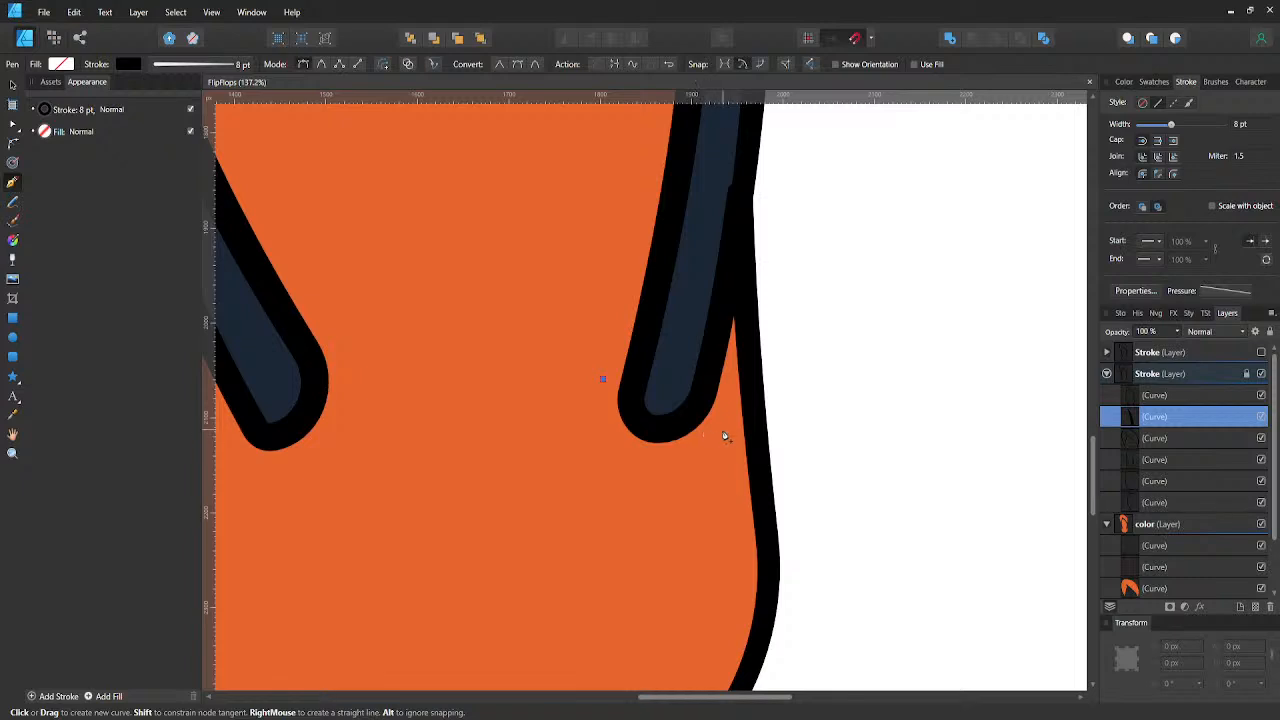
{"action": "mouse_move", "coordinate": [728, 430]}
{"action": "left_mouse_down"}
{"action": "mouse_move", "coordinate": [868, 386]}
{"action": "mouse_move", "coordinate": [840, 376]}
{"action": "left_mouse_up"}
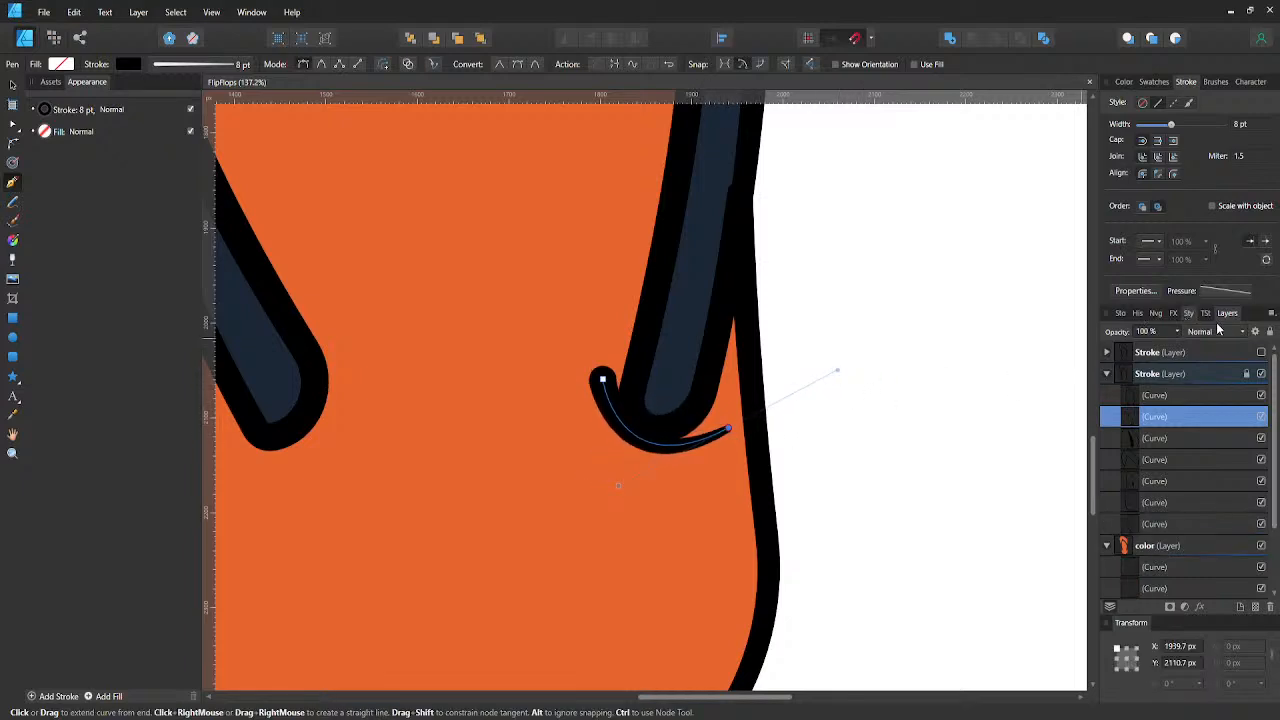
- Save the current pressure profile as a preset, then reset the new curve's profile and lower both ends so it tapers symmetrically
{"action": "left_click", "coordinate": [1216, 291]}
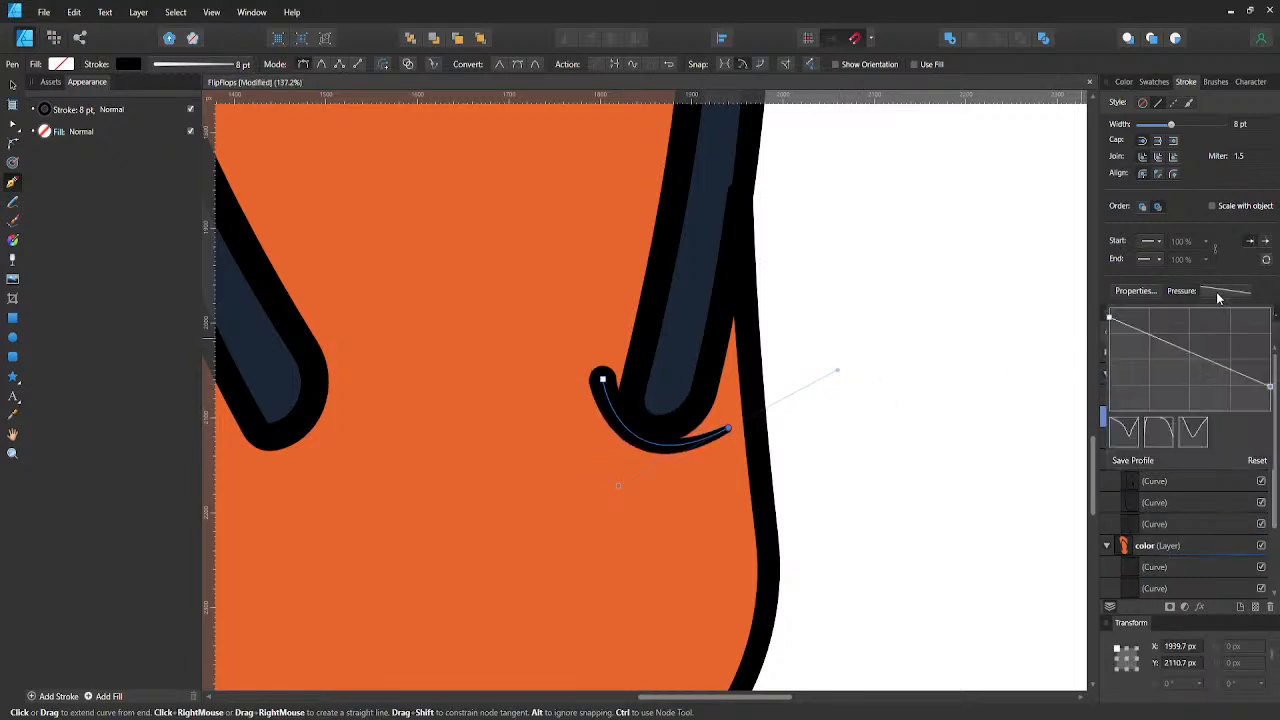
{"action": "left_click", "coordinate": [1136, 461]}
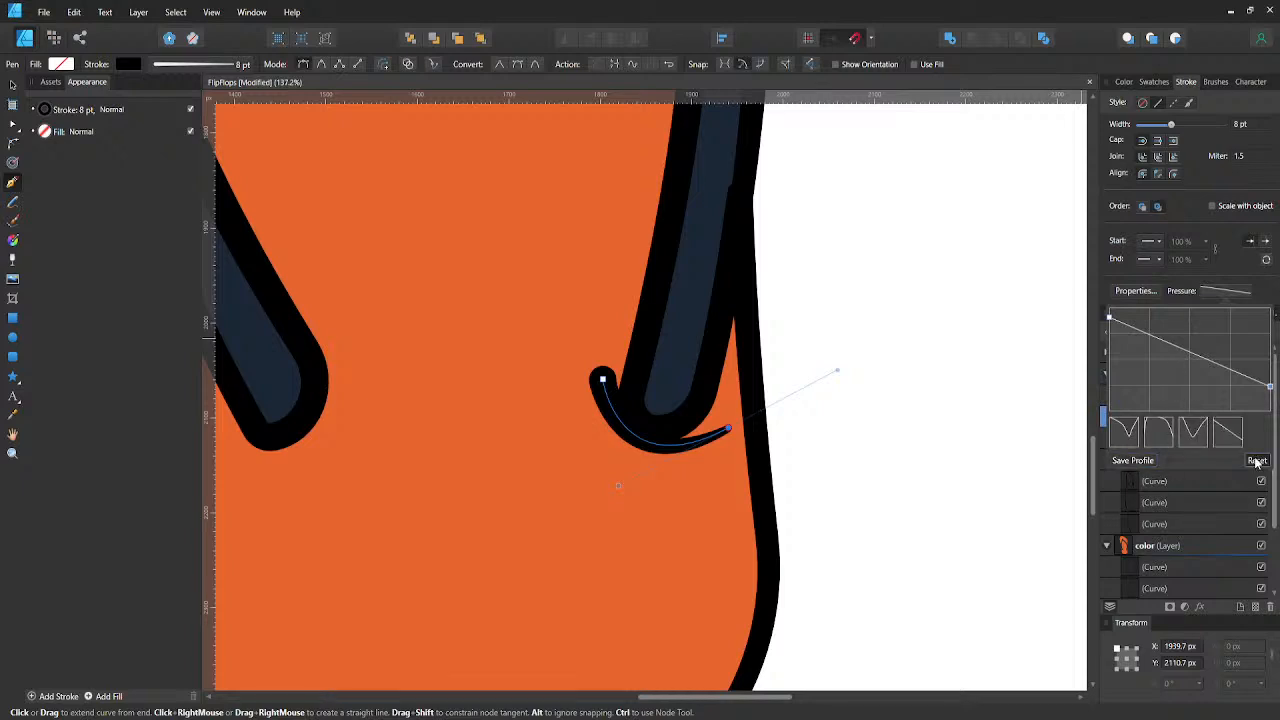
{"action": "left_click", "coordinate": [1257, 460]}
{"action": "left_click", "coordinate": [1188, 310]}
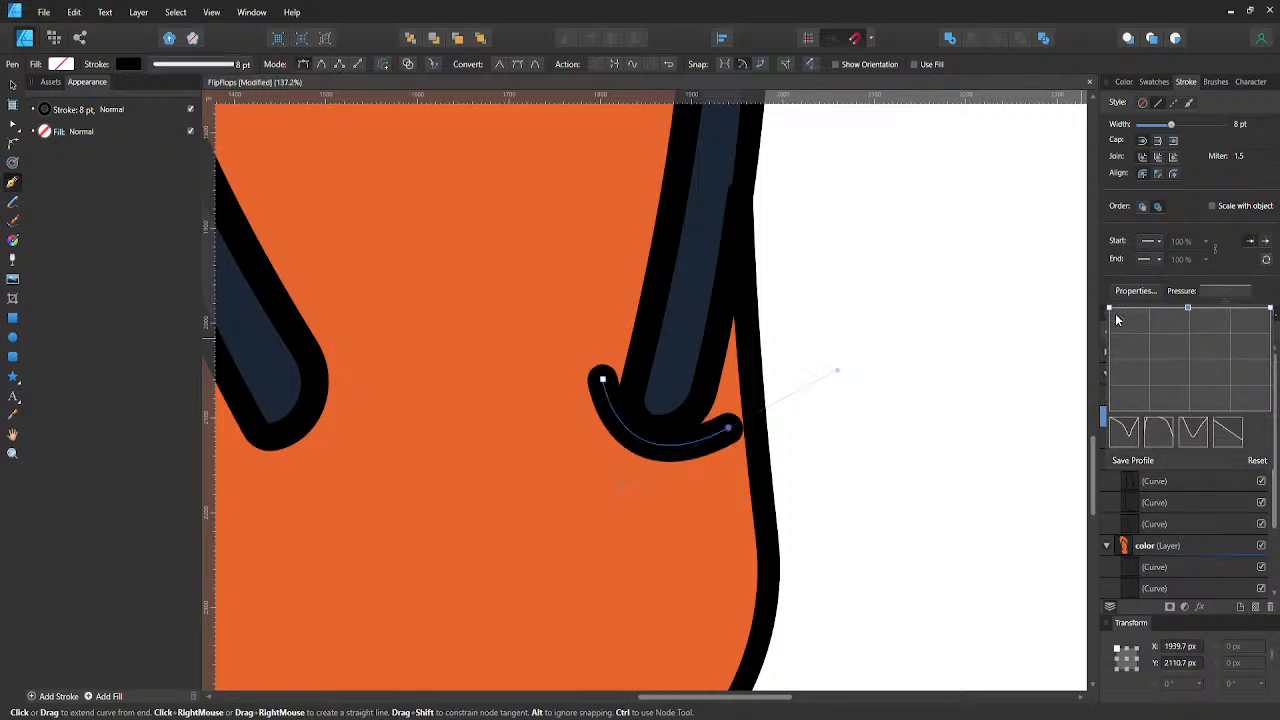
{"action": "left_click_drag", "start_coordinate": [1109, 309], "coordinate": [1110, 380]}
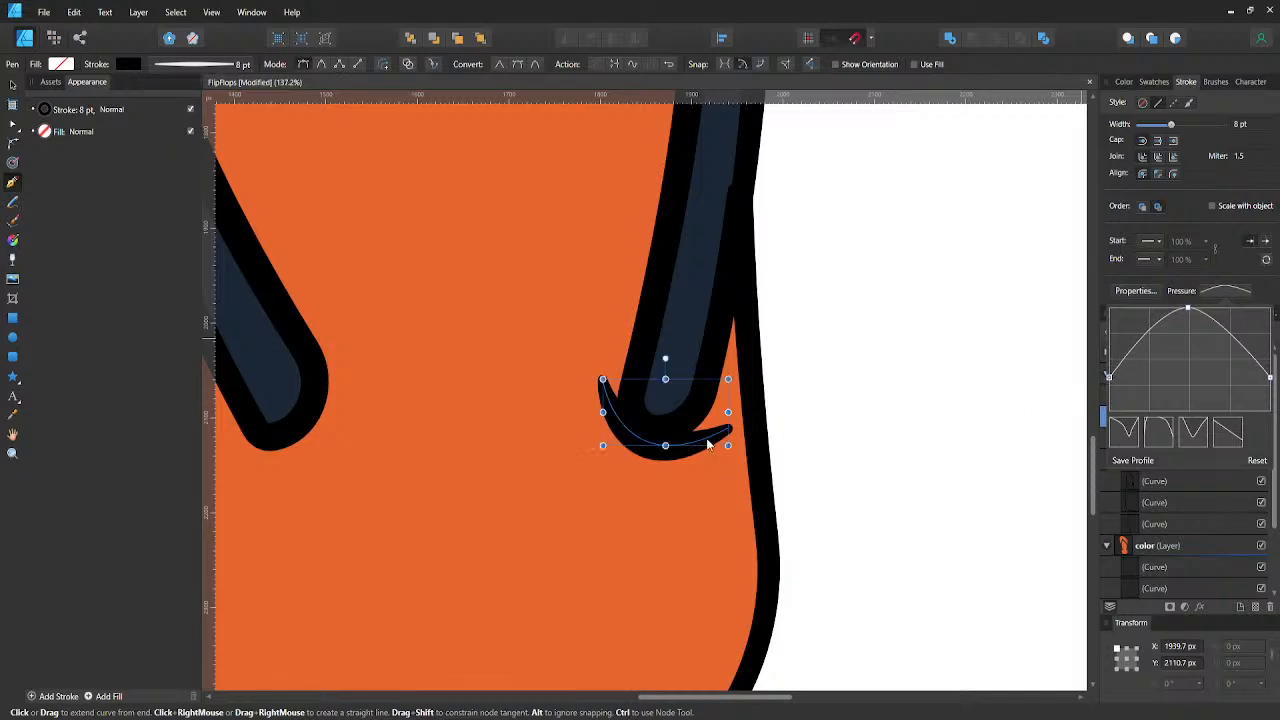
- Nudge the curved line up 10 px and rotate it to 12.8° so it hugs the right strap's rounded end
{"action": "key", "text": "v"}
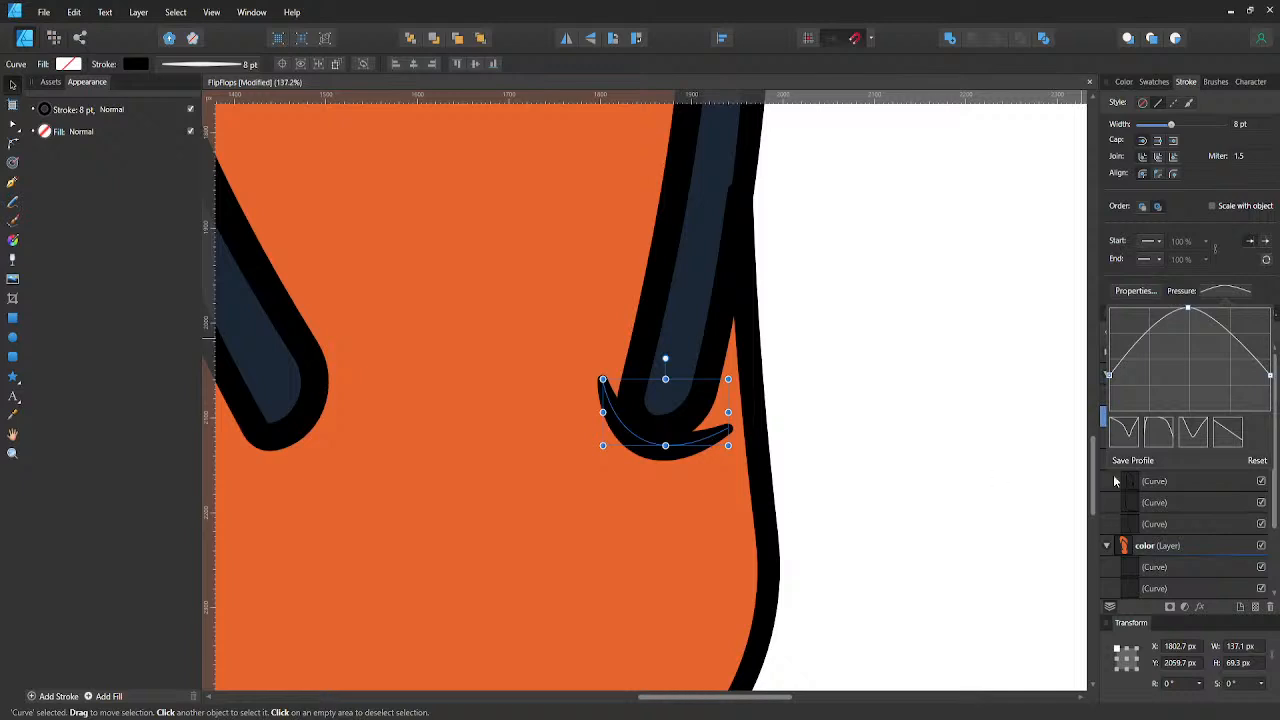
{"action": "left_click", "coordinate": [1025, 492]}
{"action": "left_click", "coordinate": [1160, 424]}
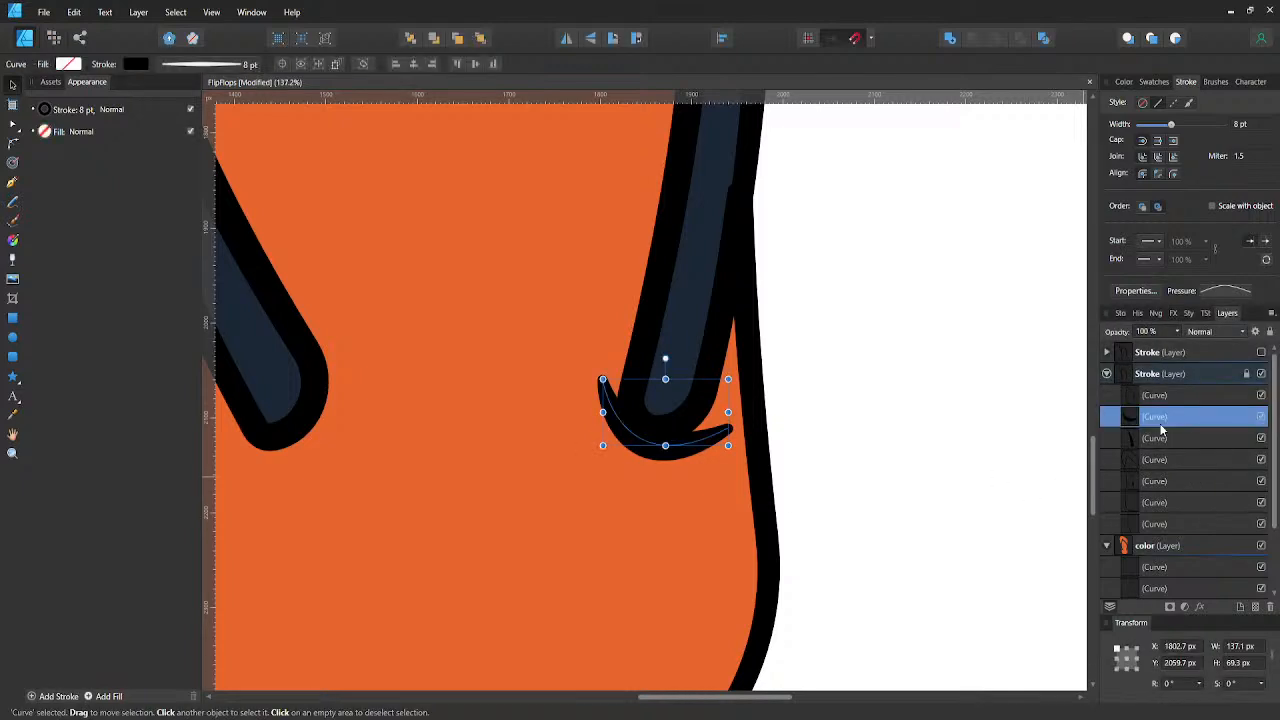
{"action": "key", "text": "shift+Up"}
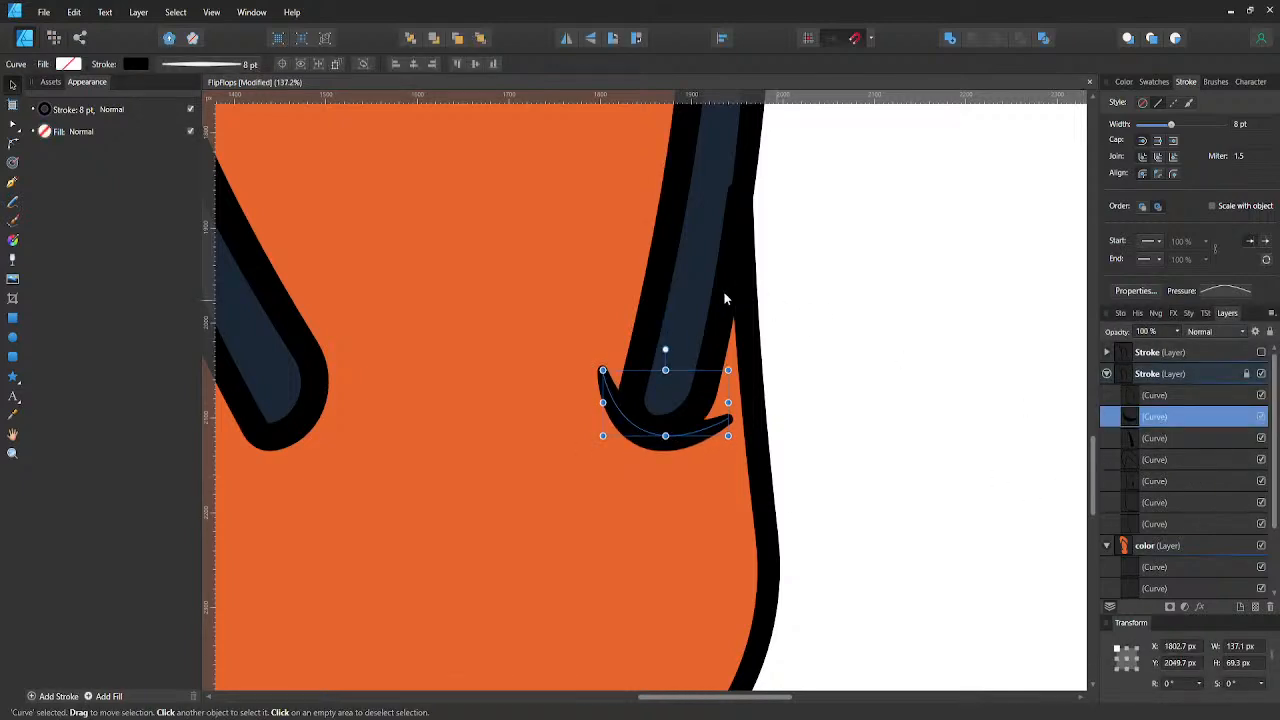
{"action": "left_click_drag", "start_coordinate": [737, 366], "coordinate": [722, 350]}
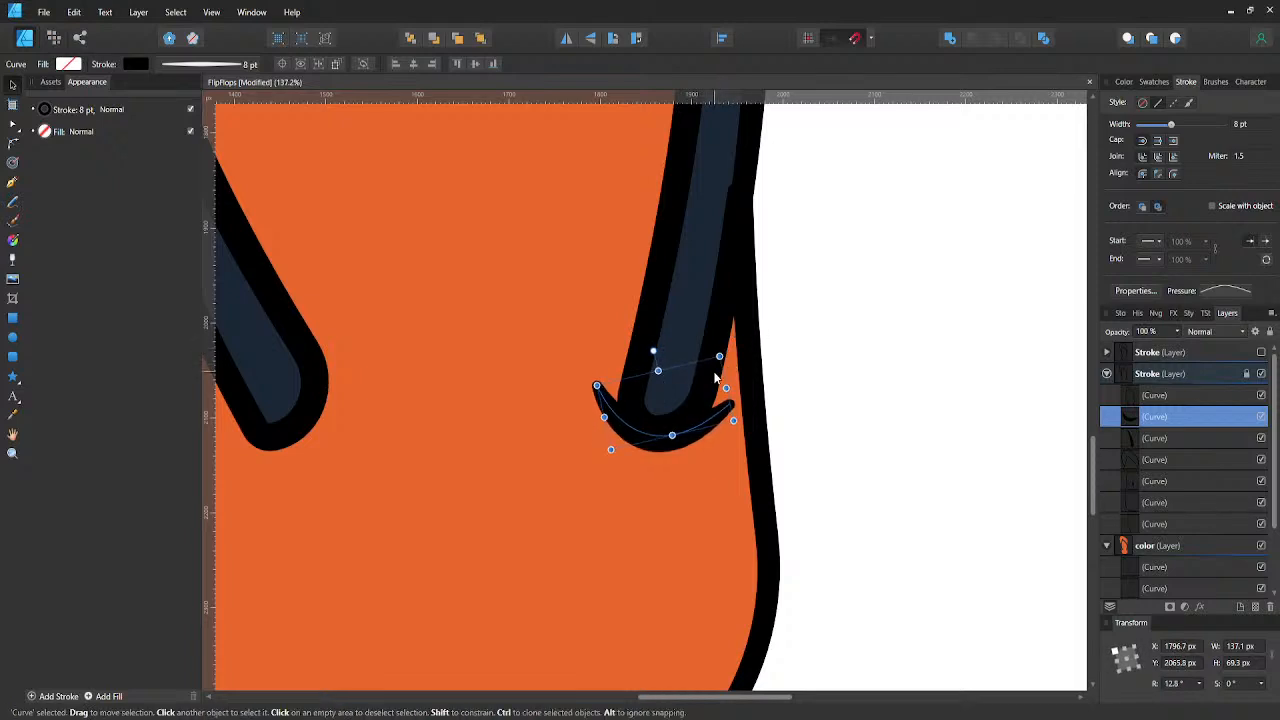
- Duplicate the curved line, flip the copy horizontally and fit it to the left strap's end at 21° with a width of 146.5 px
{"action": "scroll", "coordinate": [708, 379], "scroll_direction": "down", "scroll_amount": 4}
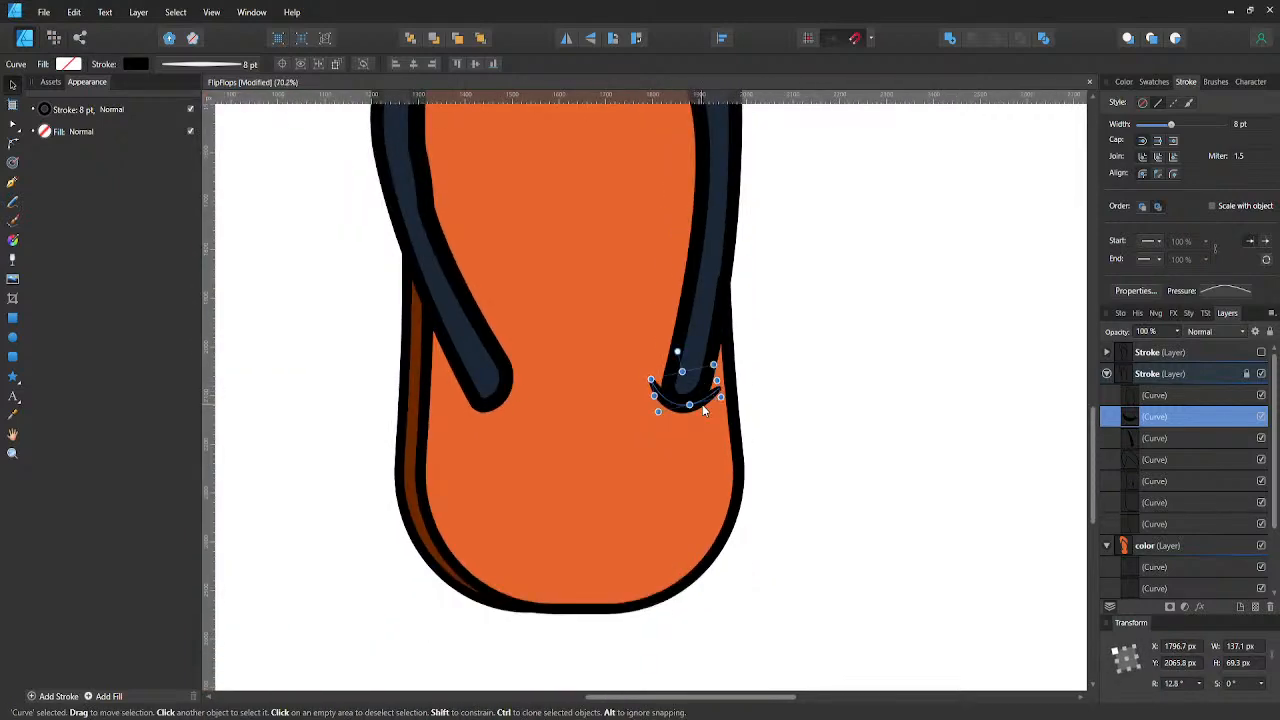
{"action": "key", "text": "ctrl+j"}
{"action": "left_click", "coordinate": [566, 39]}
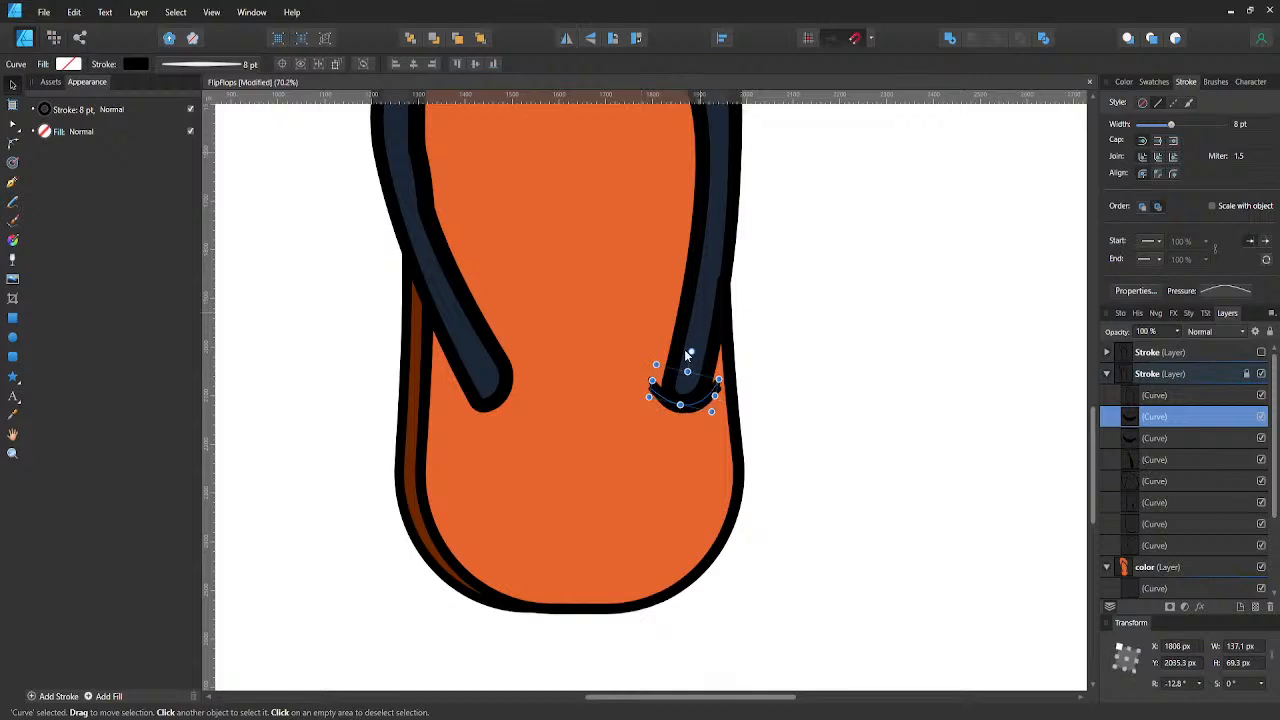
{"action": "left_click_drag", "start_coordinate": [692, 407], "coordinate": [535, 369]}
{"action": "scroll", "coordinate": [527, 370], "scroll_direction": "up", "scroll_amount": 3}
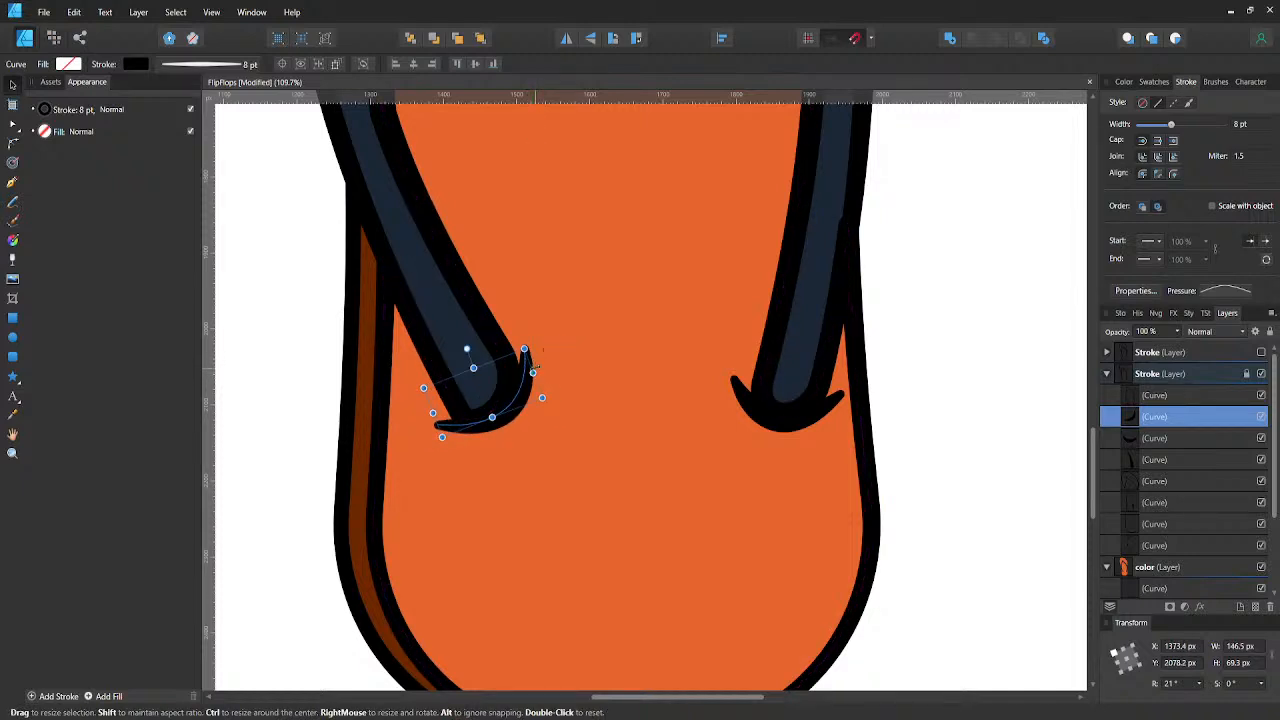
- Nudge the left strap's crescent line to X 1371.4, Y 2076.2 px, then deselect it and save the document
{"action": "key", "text": "shift+Left"}
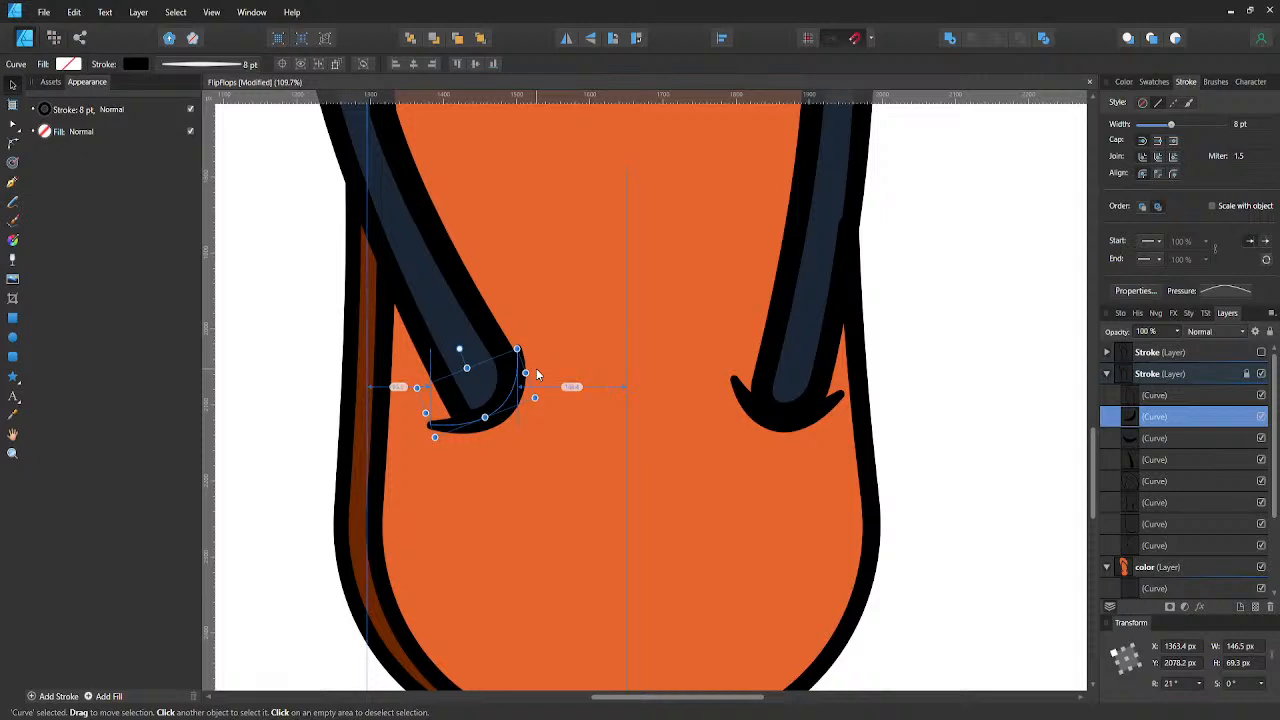
{"action": "key", "text": "Right"}
{"action": "key", "text": "Right"}
{"action": "key", "text": "Right"}
{"action": "key", "text": "Right"}
{"action": "key", "text": "Right"}
{"action": "key", "text": "Right"}
{"action": "key", "text": "Right"}
{"action": "key", "text": "Right"}
{"action": "key", "text": "Right"}
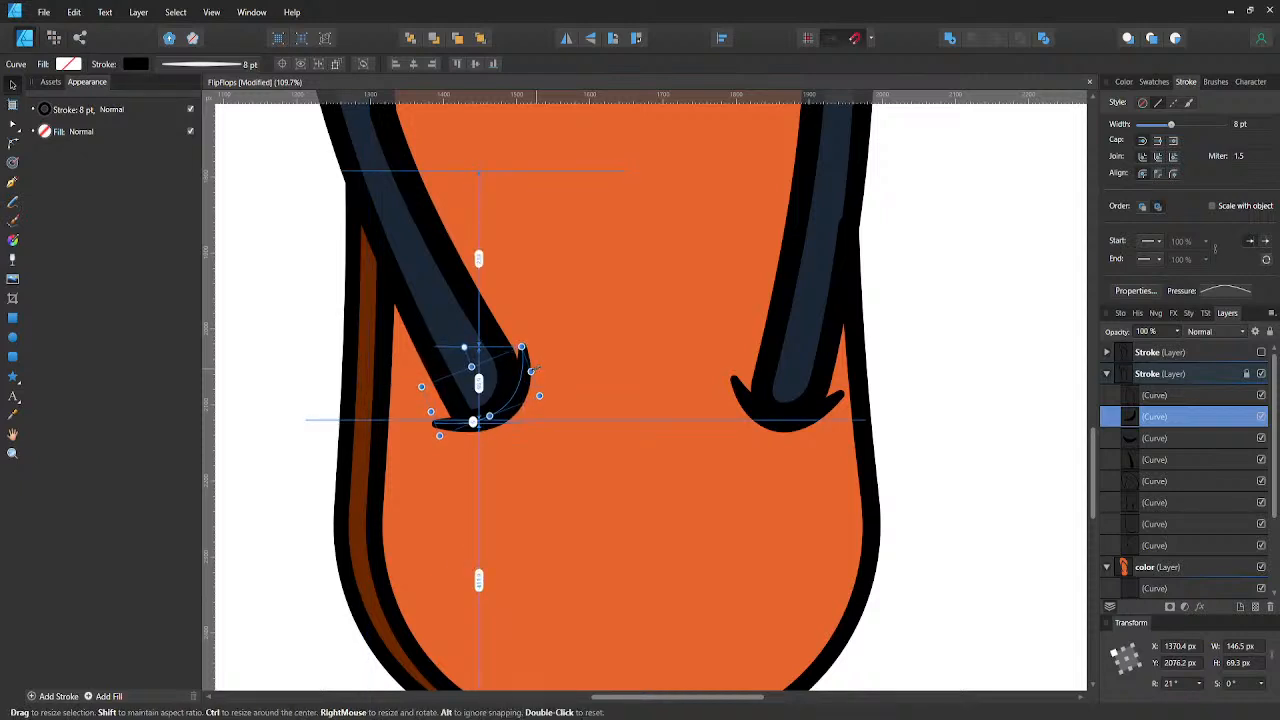
{"action": "key", "text": "Right"}
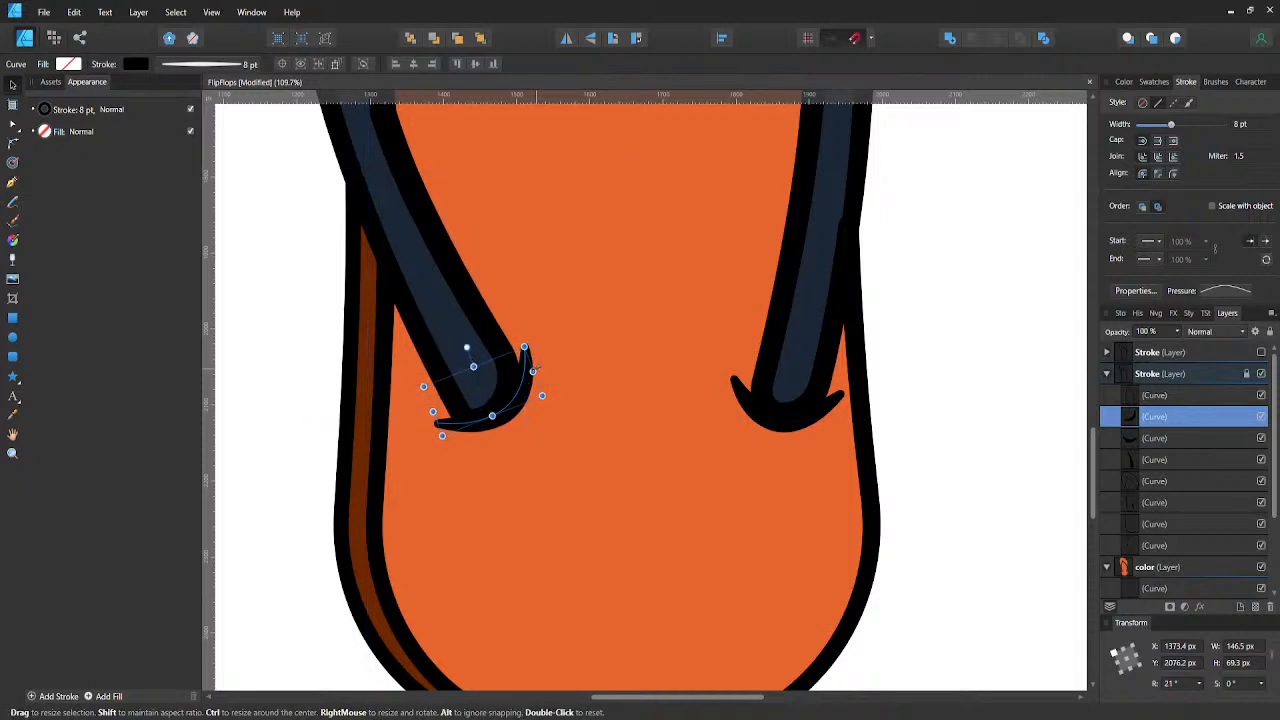
{"action": "key", "text": "Left"}
{"action": "key", "text": "Left"}
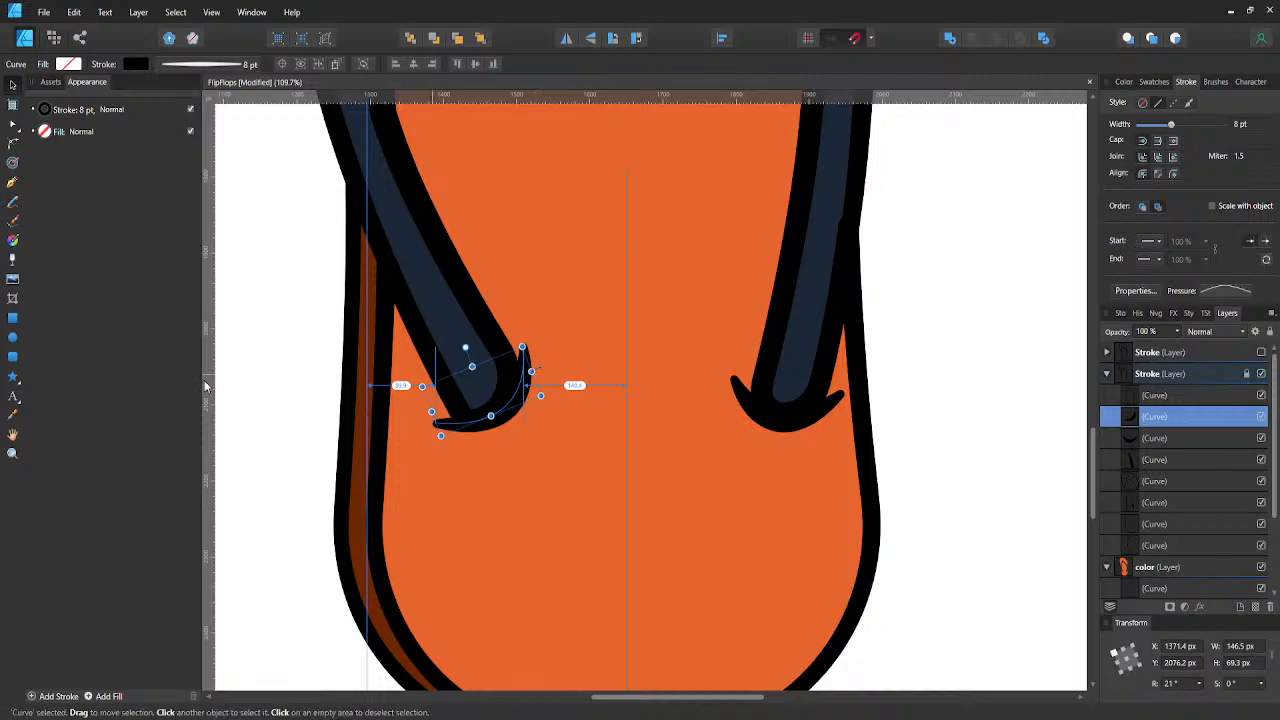
{"action": "left_click", "coordinate": [256, 348]}
{"action": "scroll", "coordinate": [262, 350], "scroll_direction": "down", "scroll_amount": 5}
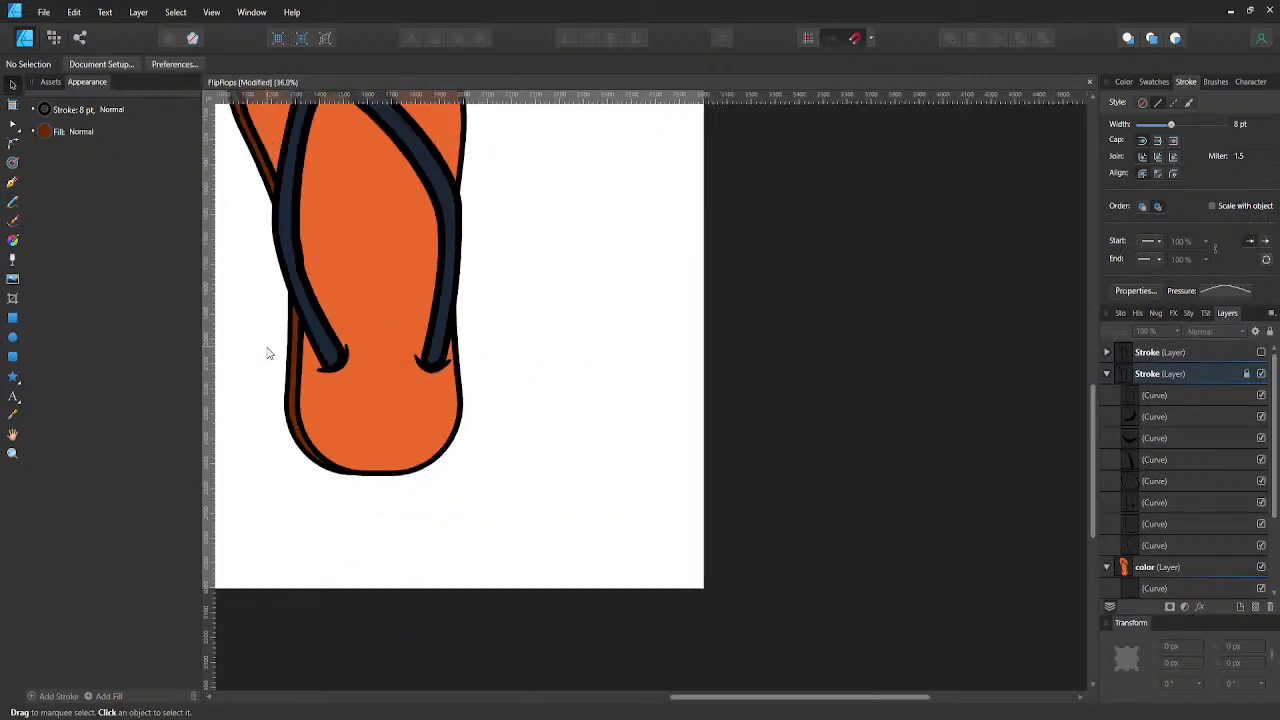
{"action": "scroll", "coordinate": [433, 411], "scroll_direction": "up", "scroll_amount": 4}
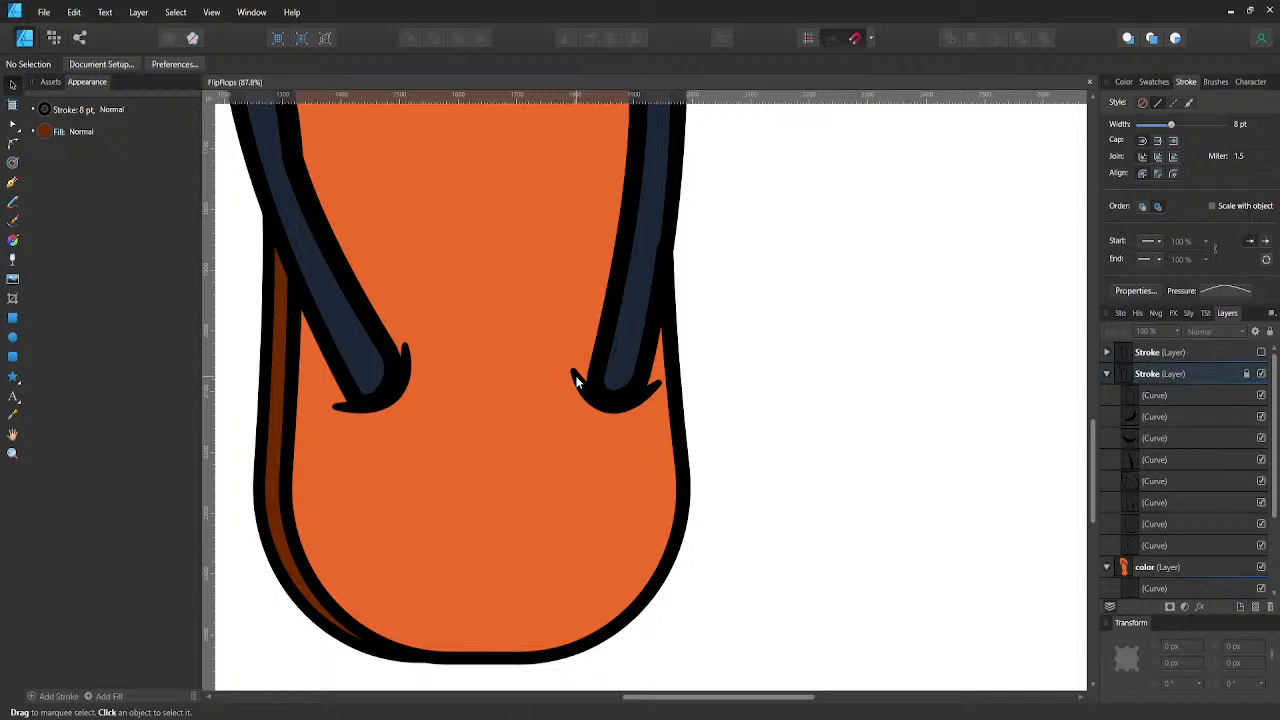
- Set the stroke width of both crescent lines at the strap ends to 7 pt, then reduce it to 6 pt
{"action": "left_click", "coordinate": [536, 375]}
{"action": "scroll", "coordinate": [1160, 412], "scroll_direction": "up", "scroll_amount": 2}
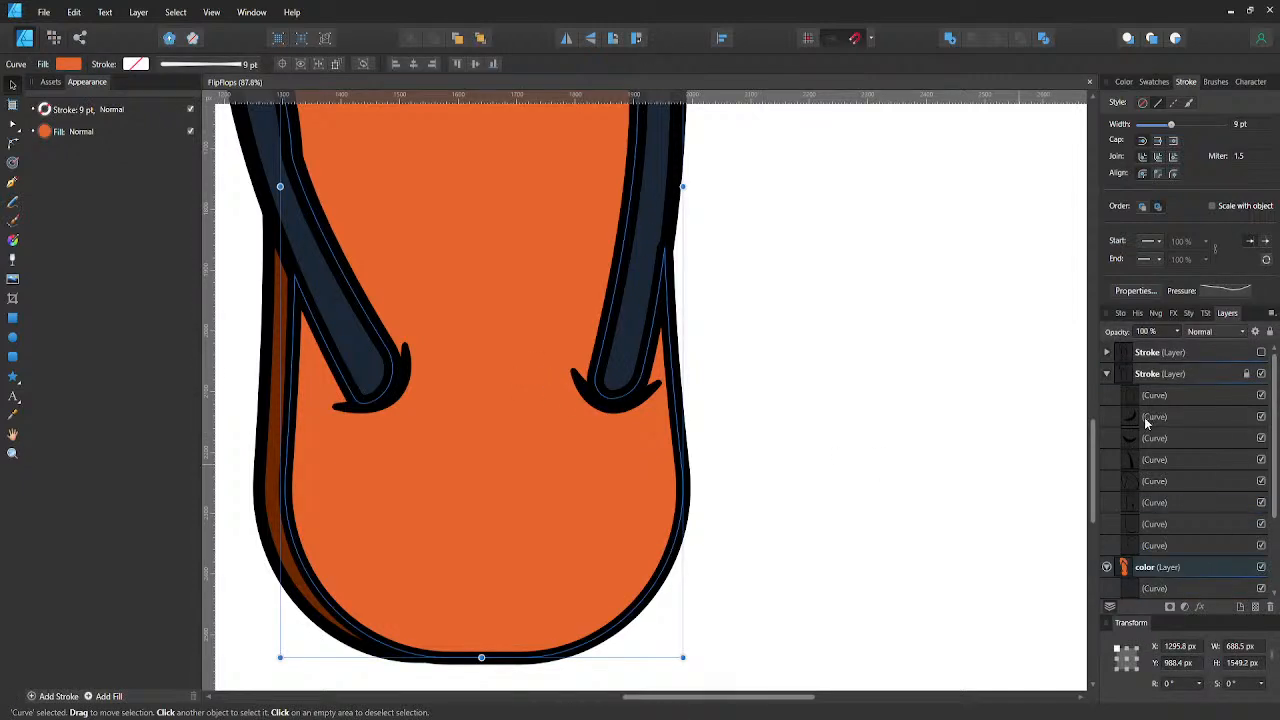
{"action": "left_click", "coordinate": [1146, 420]}
{"action": "left_click", "coordinate": [1137, 437], "text": "shift"}
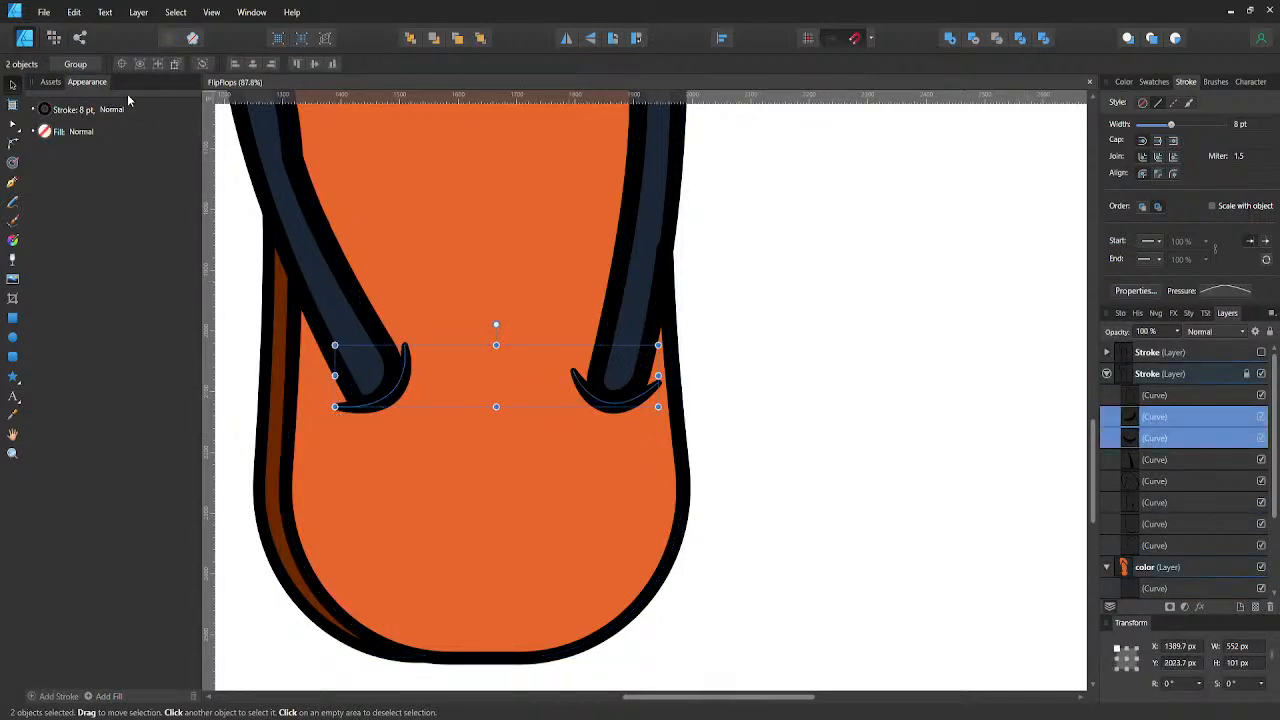
{"action": "left_click", "coordinate": [86, 112]}
{"action": "left_click", "coordinate": [87, 112]}
{"action": "left_click", "coordinate": [127, 158]}
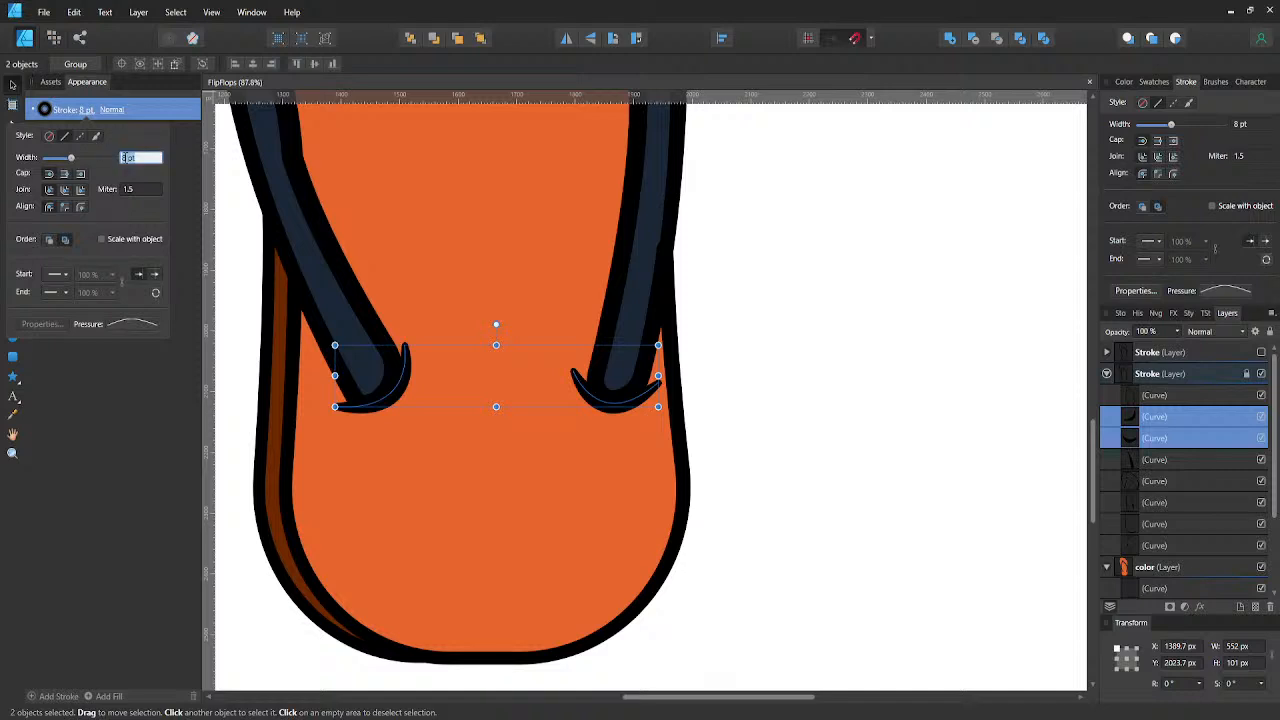
{"action": "type", "text": "7"}
{"action": "key", "text": "Return"}
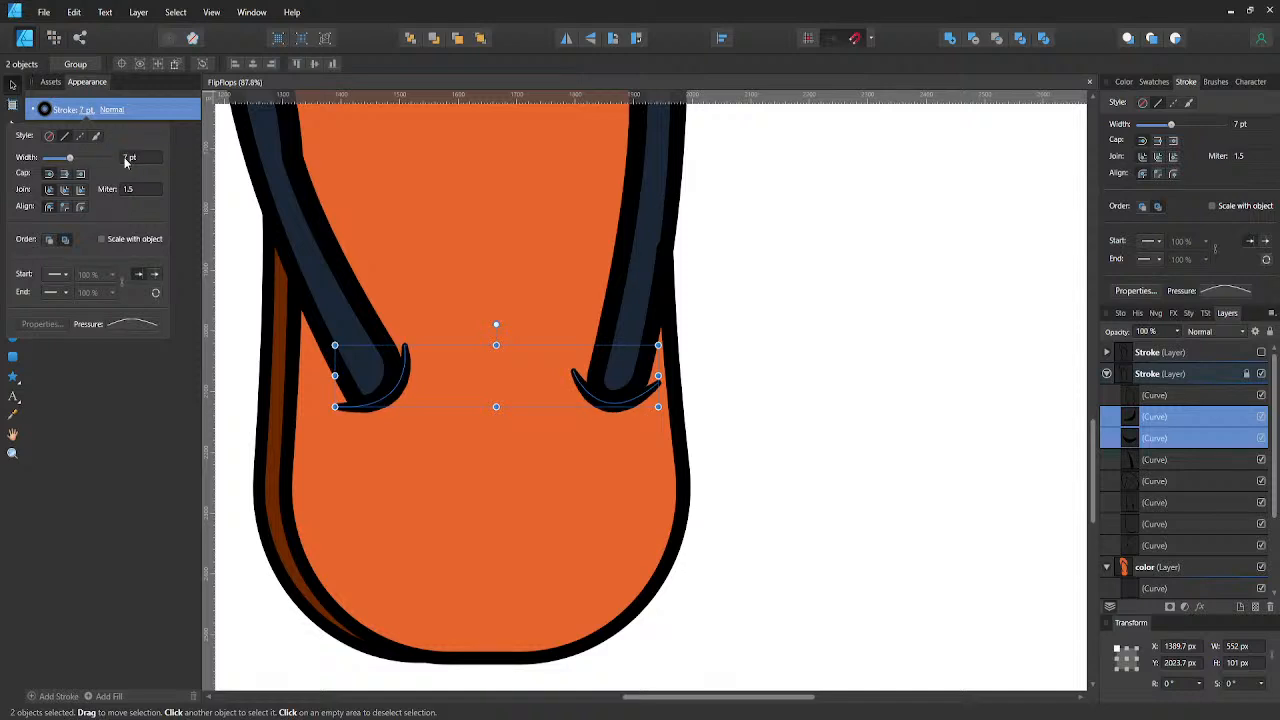
{"action": "left_click", "coordinate": [127, 158]}
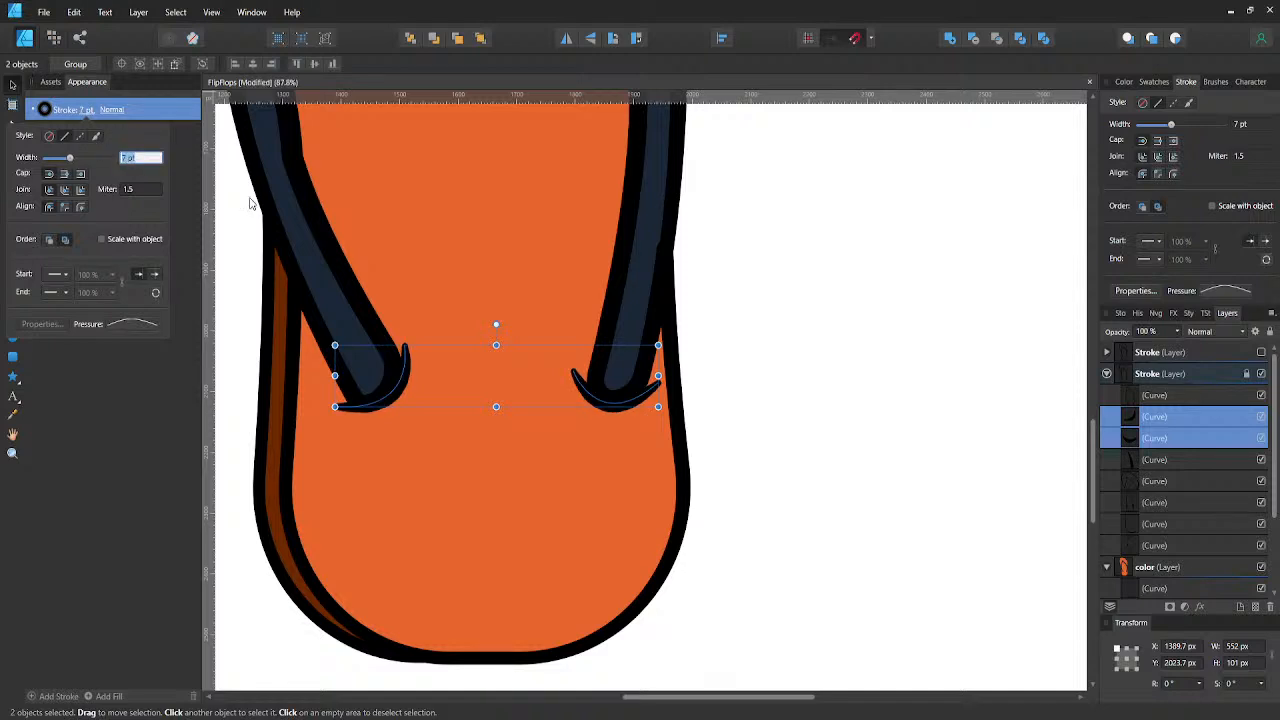
{"action": "type", "text": "6"}
{"action": "key", "text": "Return"}
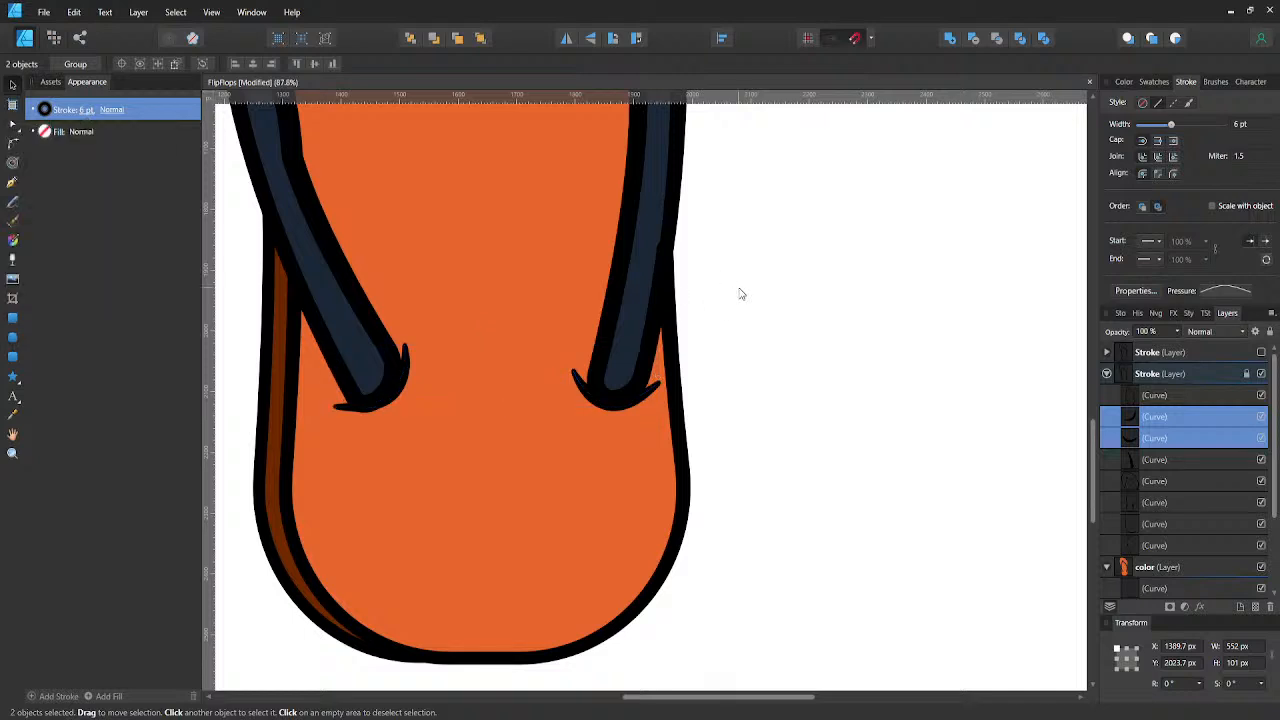
{"action": "left_click", "coordinate": [741, 293]}
{"action": "scroll", "coordinate": [626, 350], "scroll_direction": "down", "scroll_amount": 2}
{"action": "scroll", "coordinate": [534, 344], "scroll_direction": "up", "scroll_amount": 3}
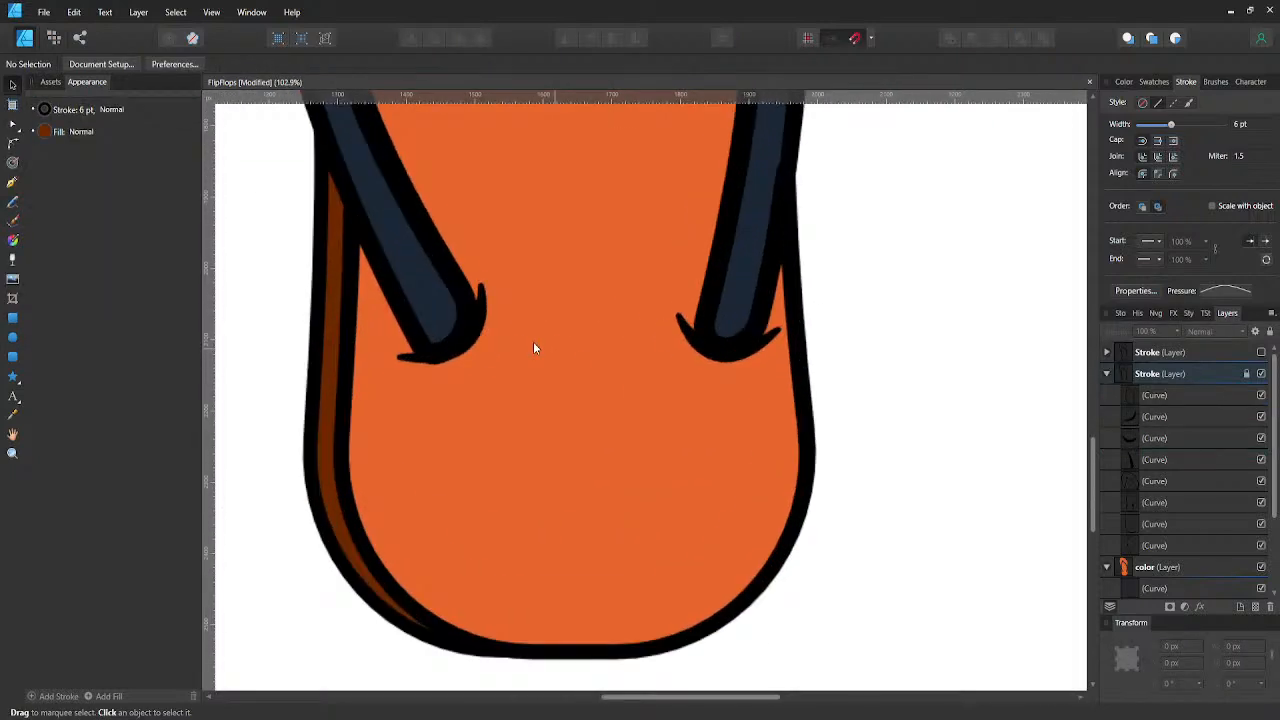
- Nudge the left strap's crescent line a few pixels to X 1370.4, Y 2080.2 px and deselect it
{"action": "left_click", "coordinate": [1130, 440]}
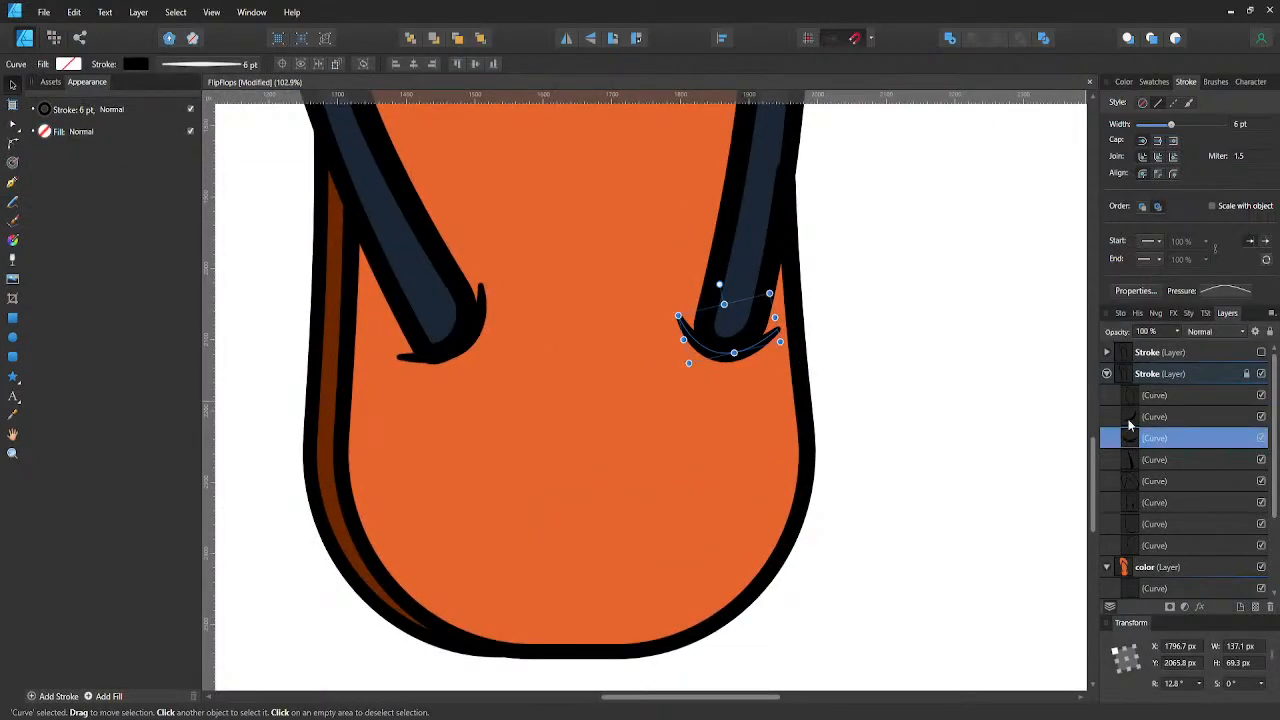
{"action": "left_click", "coordinate": [1130, 420]}
{"action": "key", "text": "Left"}
{"action": "key", "text": "Left"}
{"action": "key", "text": "Left"}
{"action": "key", "text": "Down"}
{"action": "key", "text": "Down"}
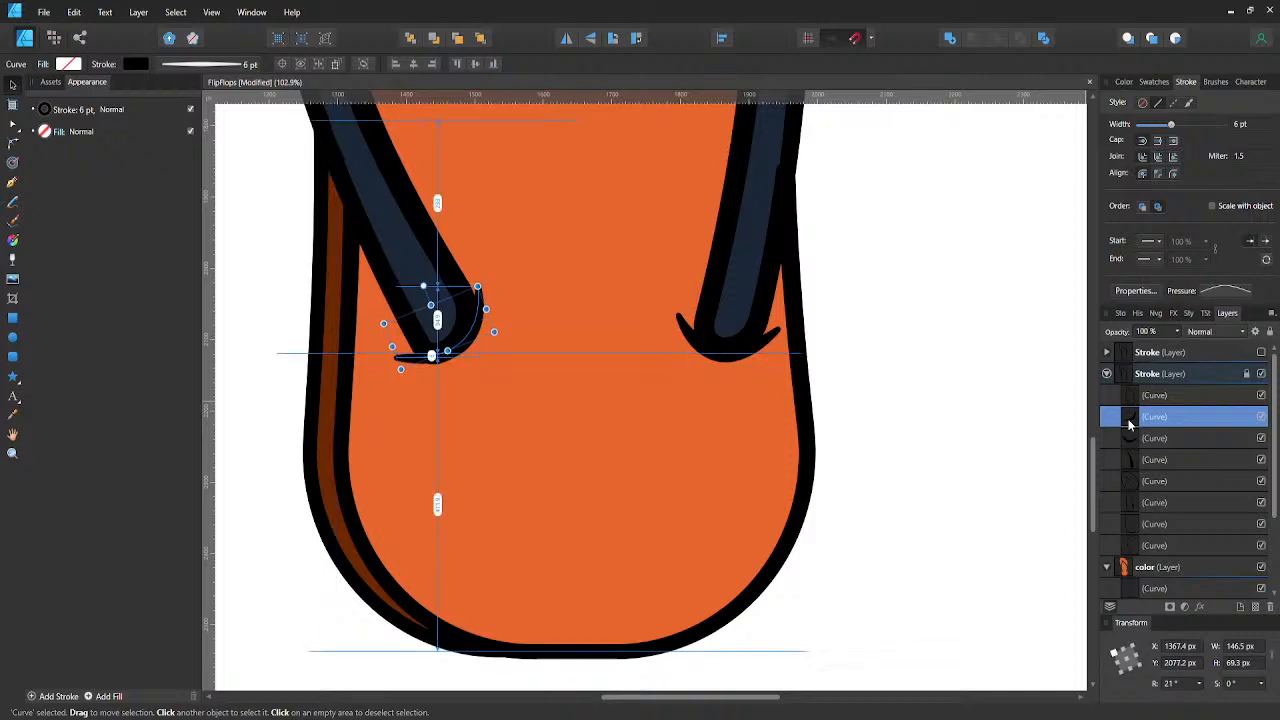
{"action": "left_click", "coordinate": [951, 390]}
- Save the document with the finished crescent lines at both strap ends
{"action": "scroll", "coordinate": [822, 384], "scroll_direction": "down", "scroll_amount": 5}
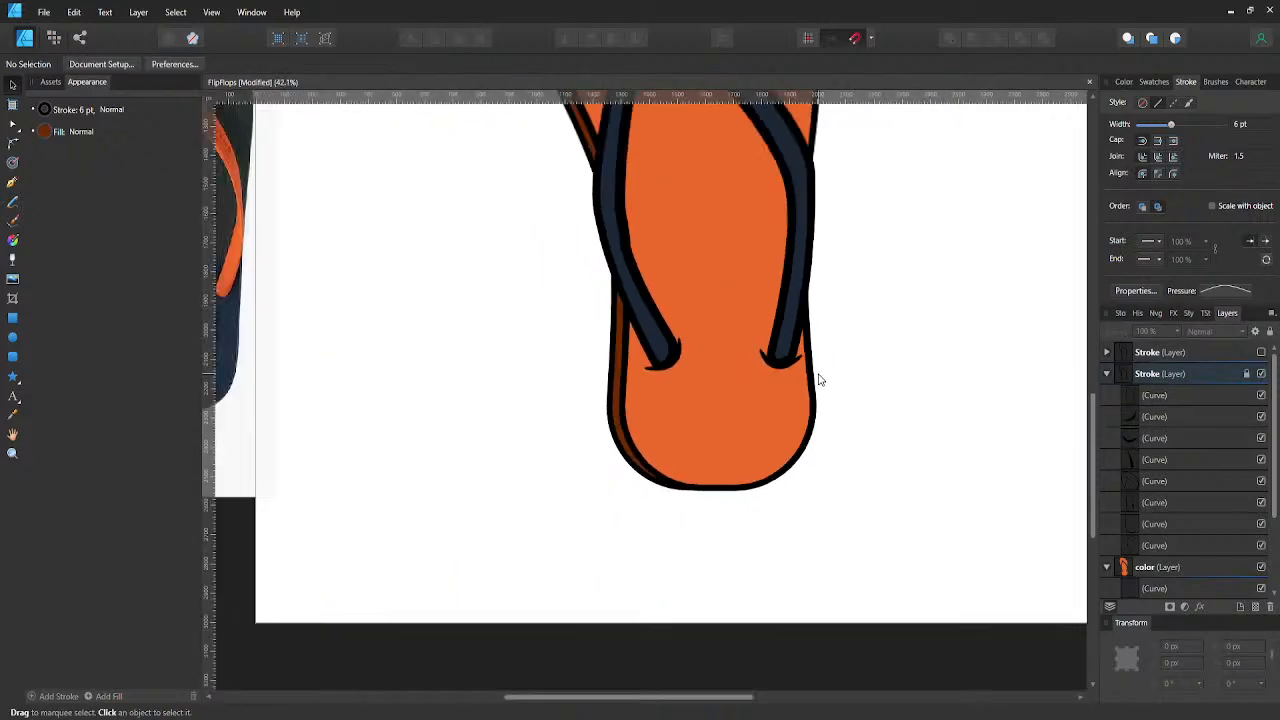
{"action": "scroll", "coordinate": [828, 388], "scroll_direction": "up", "scroll_amount": 1}
{"action": "left_click_drag", "start_coordinate": [828, 384], "coordinate": [786, 440]}
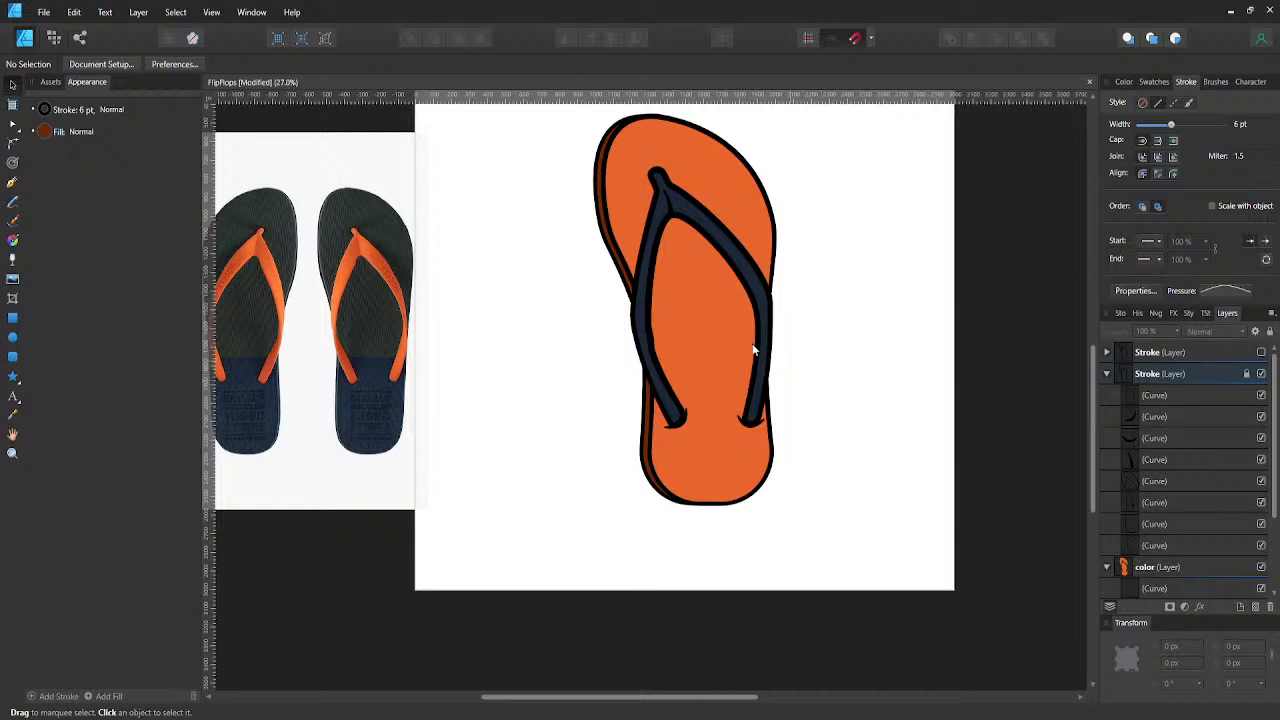
{"action": "key", "text": "ctrl+s"}
- Draw a tapered crescent line with the Pen tool in the visible Stroke layer, arching over the top of the toe post
{"action": "scroll", "coordinate": [653, 191], "scroll_direction": "up", "scroll_amount": 6}
{"action": "left_click_drag", "start_coordinate": [693, 186], "coordinate": [616, 386]}
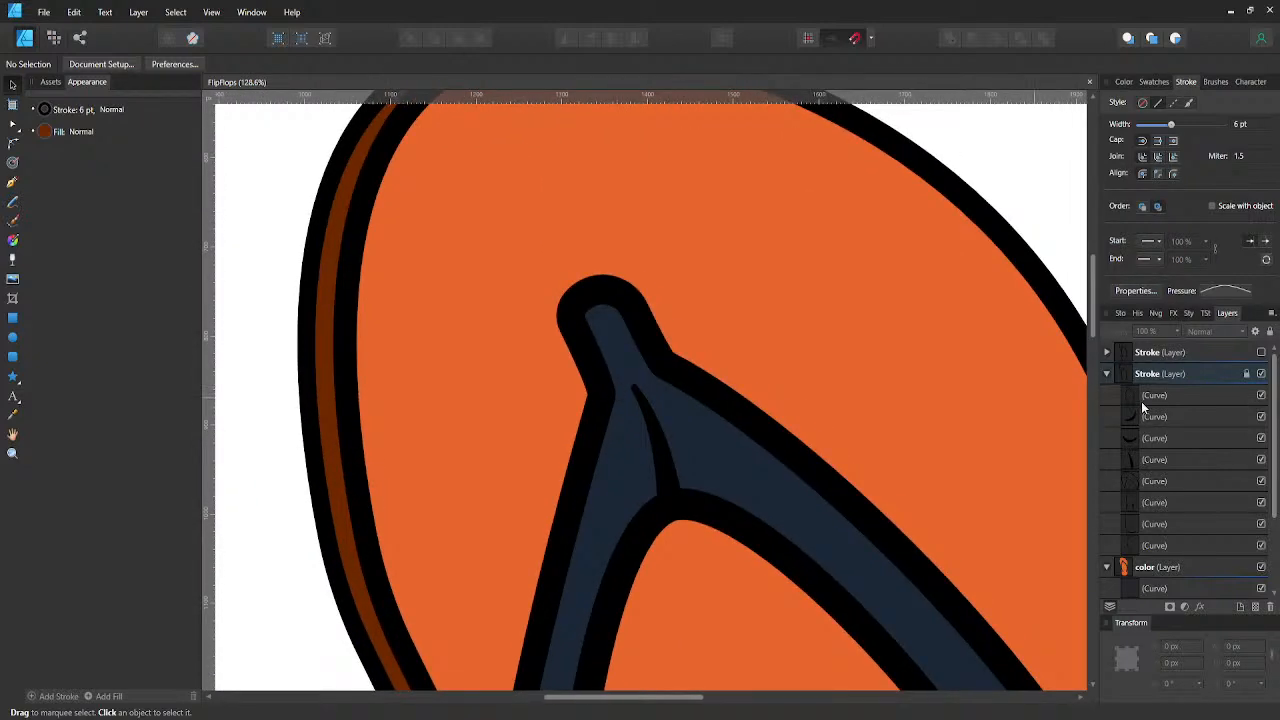
{"action": "left_click", "coordinate": [1118, 417]}
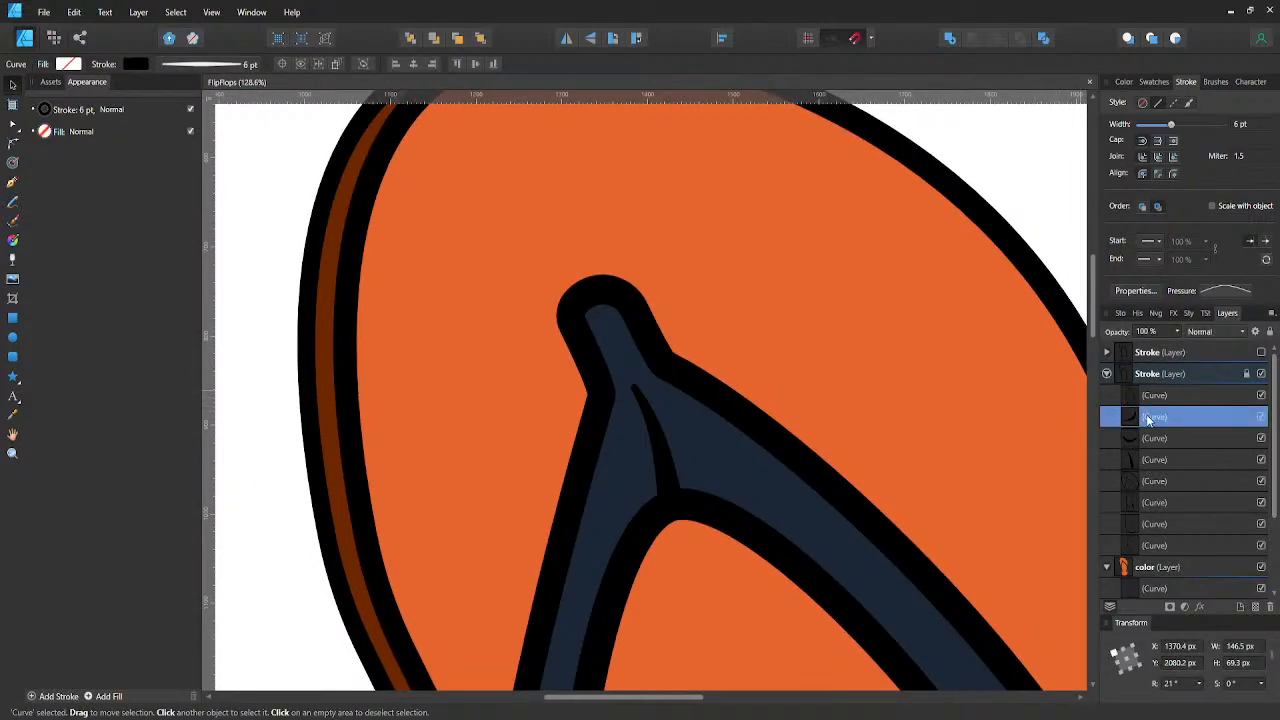
{"action": "key", "text": "p"}
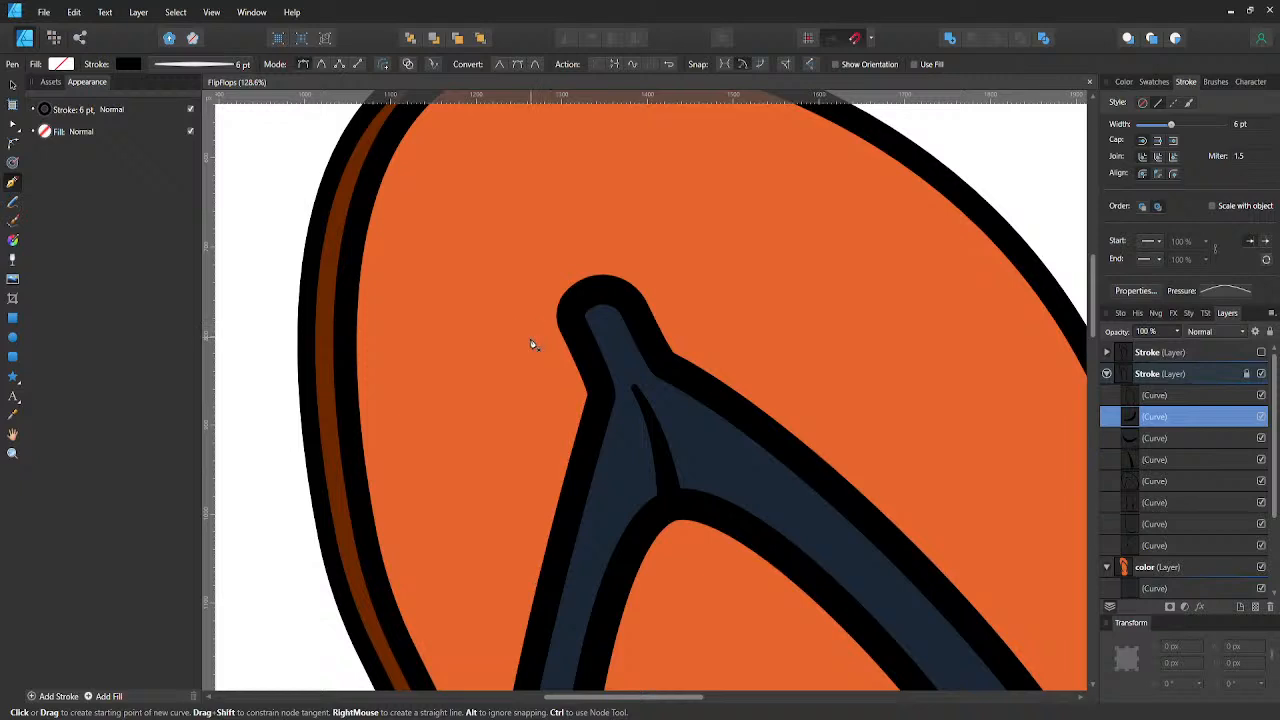
{"action": "left_click", "coordinate": [520, 339]}
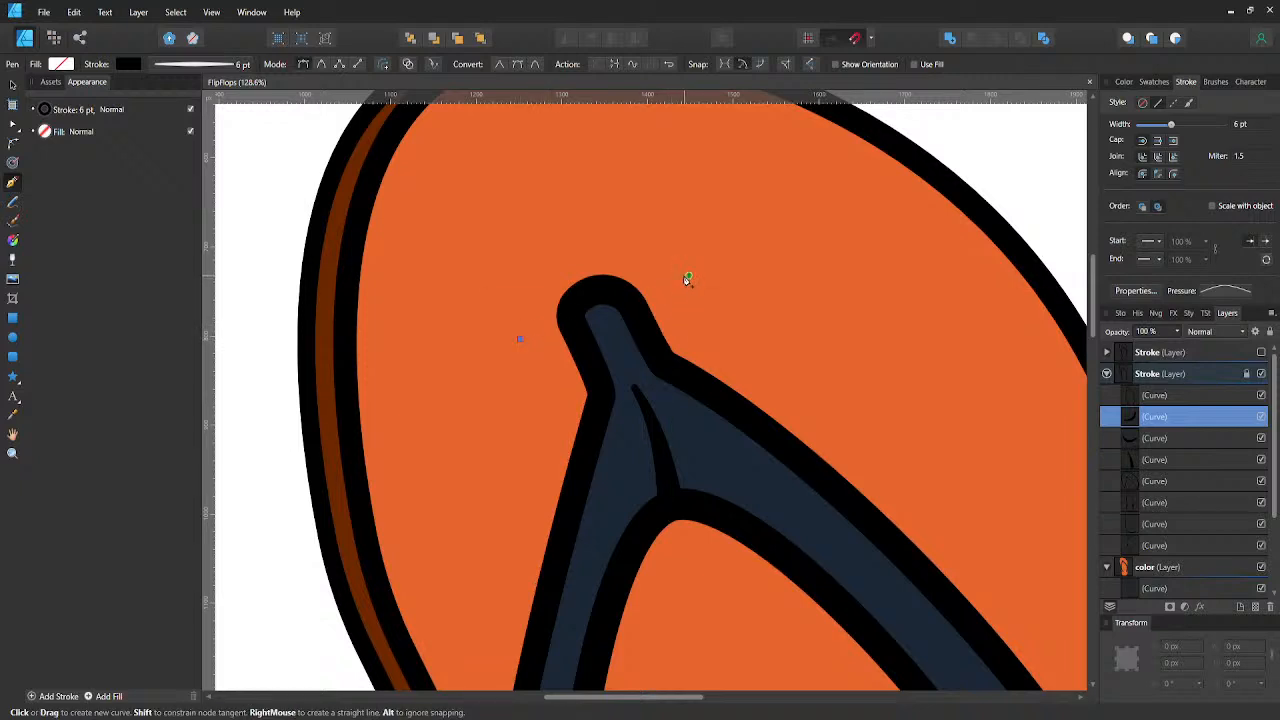
{"action": "left_click_drag", "start_coordinate": [689, 274], "coordinate": [826, 311]}
{"action": "left_click_drag", "start_coordinate": [826, 308], "coordinate": [824, 301]}
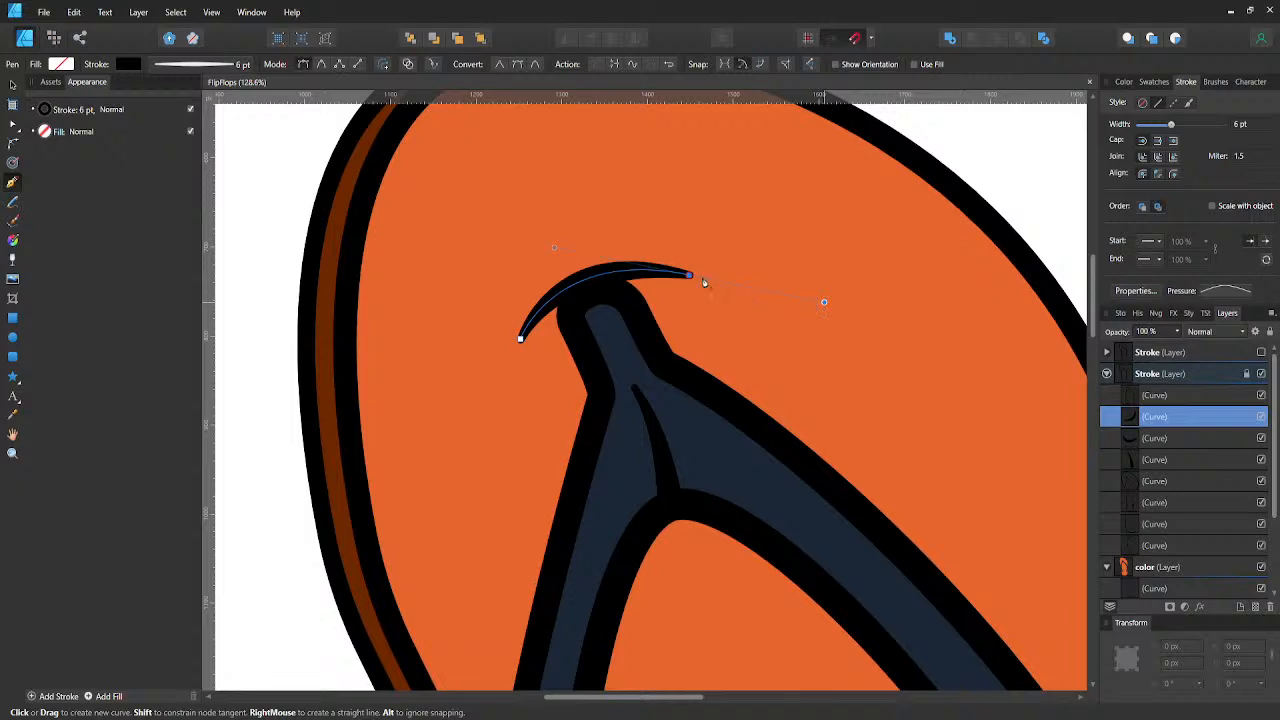
- Nudge the right end node of the toe post's crescent line inward to X 1418.6, Y 731.5 px
{"action": "key", "text": "a"}
{"action": "key", "text": "shift+Left"}
{"action": "key", "text": "shift+Left"}
{"action": "key", "text": "shift+Left"}
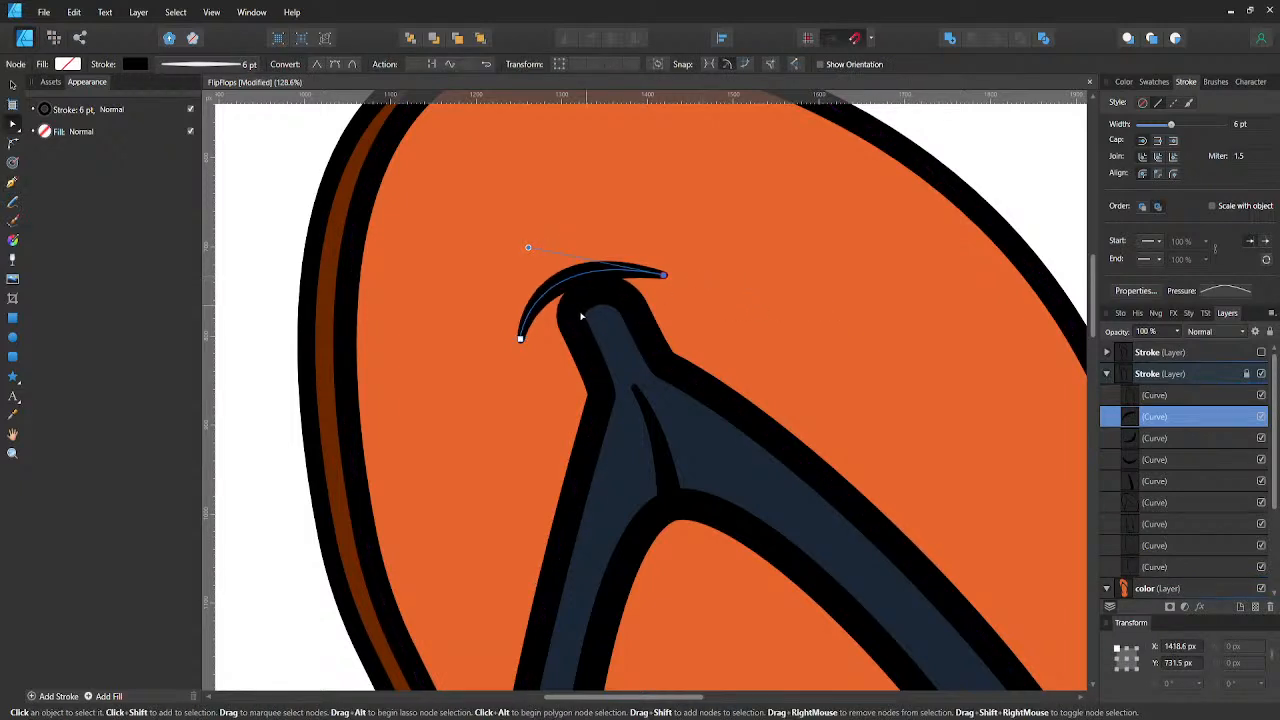
- Move the crescent's left end node to X 1285.3, Y 803.8 px and its right one to X 1410.6, Y 734.5 px, shortening the right node's curve handle
{"action": "left_click", "coordinate": [520, 339]}
{"action": "key", "text": "shift+Right"}
{"action": "key", "text": "shift+Right"}
{"action": "key", "text": "shift+Right"}
{"action": "key", "text": "shift+Right"}
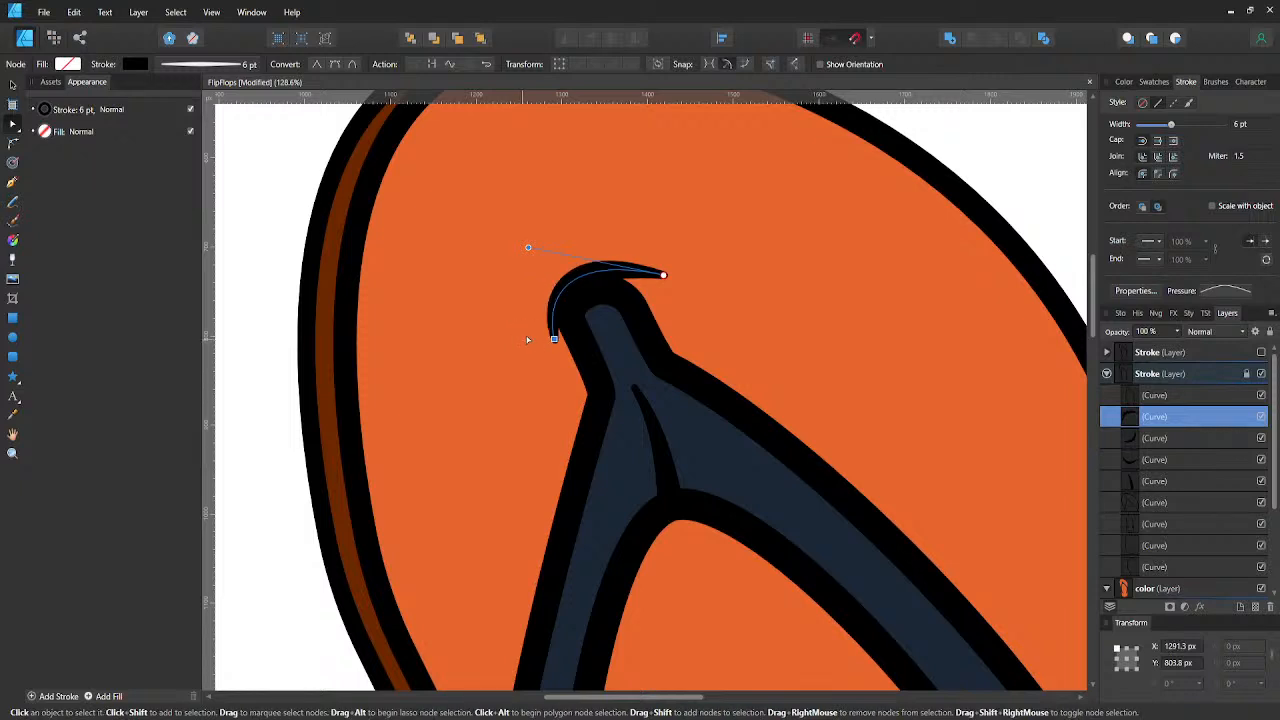
{"action": "key", "text": "Left"}
{"action": "key", "text": "Left"}
{"action": "key", "text": "Left"}
{"action": "key", "text": "Left"}
{"action": "key", "text": "Left"}
{"action": "key", "text": "Left"}
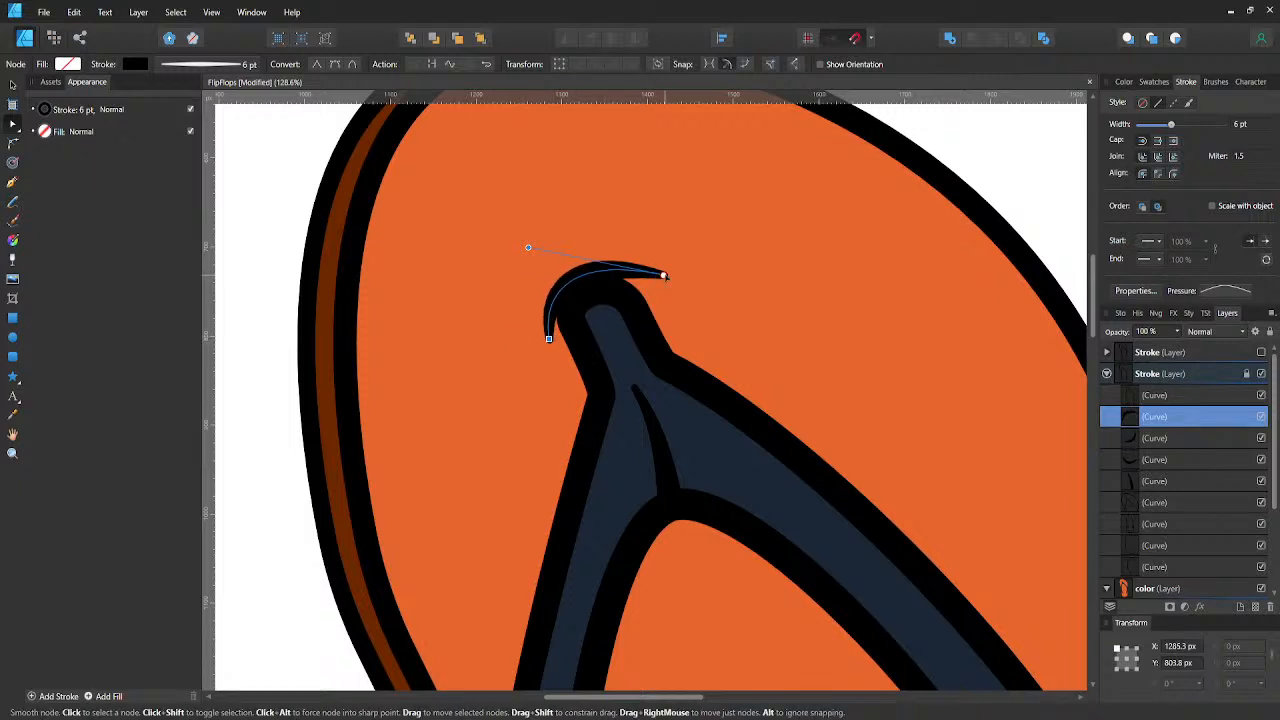
{"action": "left_click", "coordinate": [663, 275]}
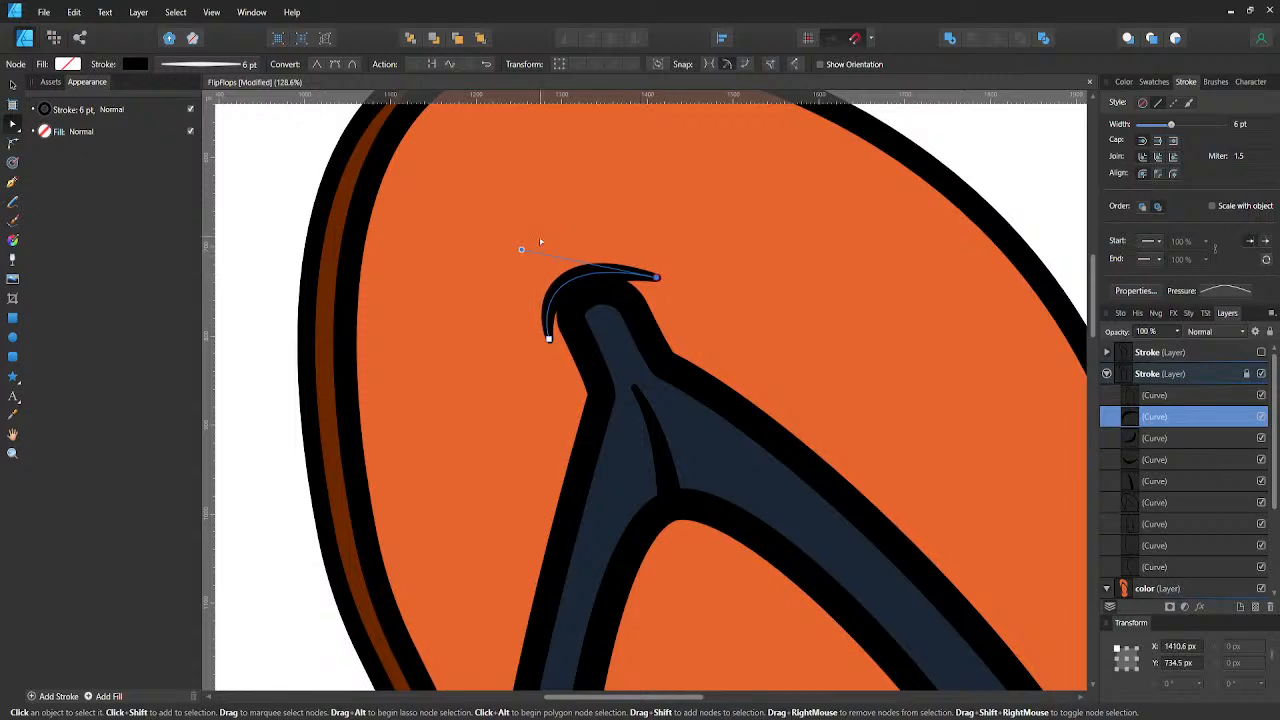
{"action": "left_click_drag", "start_coordinate": [526, 249], "coordinate": [544, 247]}
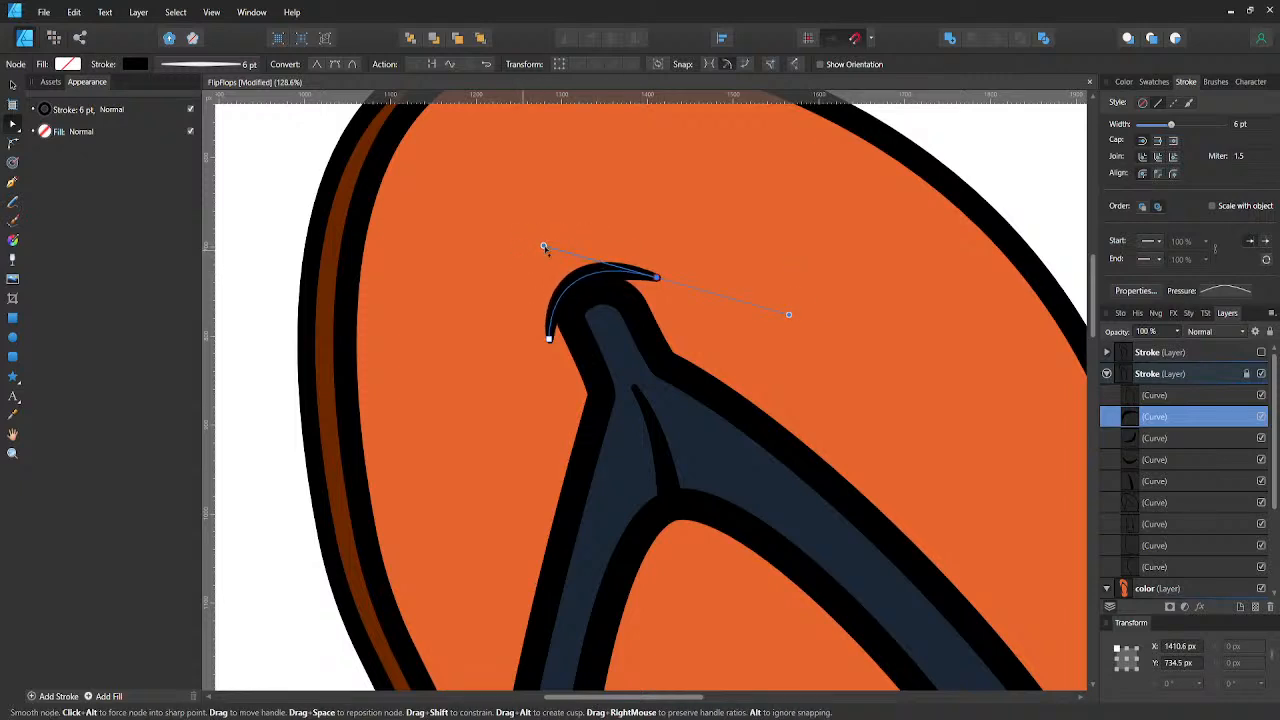
- Rotate the toe post's crescent line to about -7.6°, nudge it down a few pixels and deselect it
{"action": "key", "text": "v"}
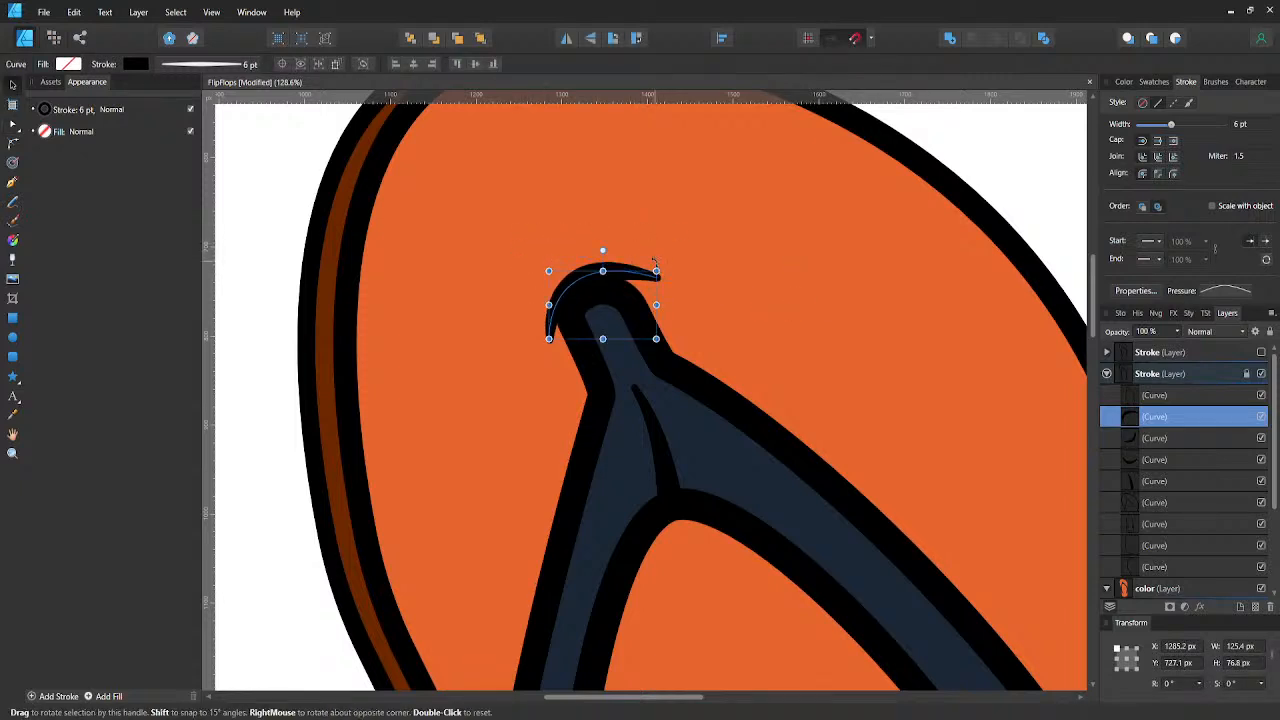
{"action": "left_click_drag", "start_coordinate": [655, 262], "coordinate": [673, 272]}
{"action": "key", "text": "Down"}
{"action": "key", "text": "Down"}
{"action": "key", "text": "Down"}
{"action": "key", "text": "Down"}
{"action": "key", "text": "Down"}
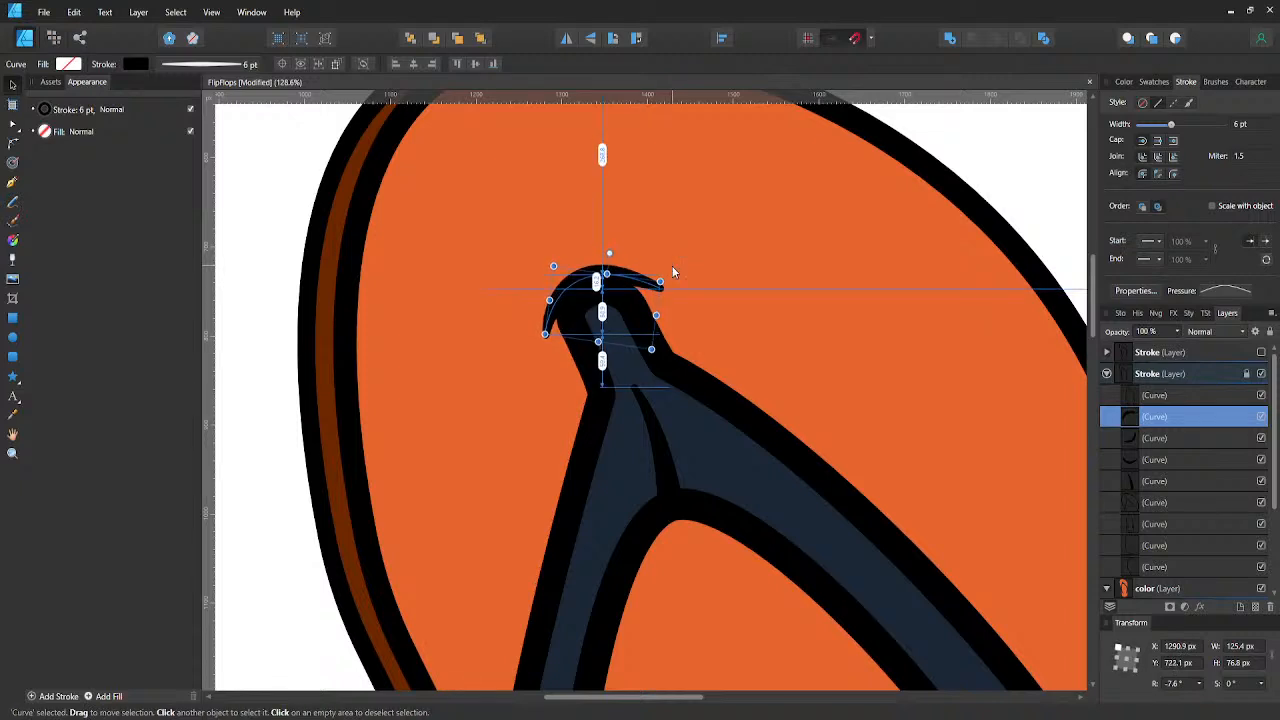
{"action": "left_click", "coordinate": [273, 264]}
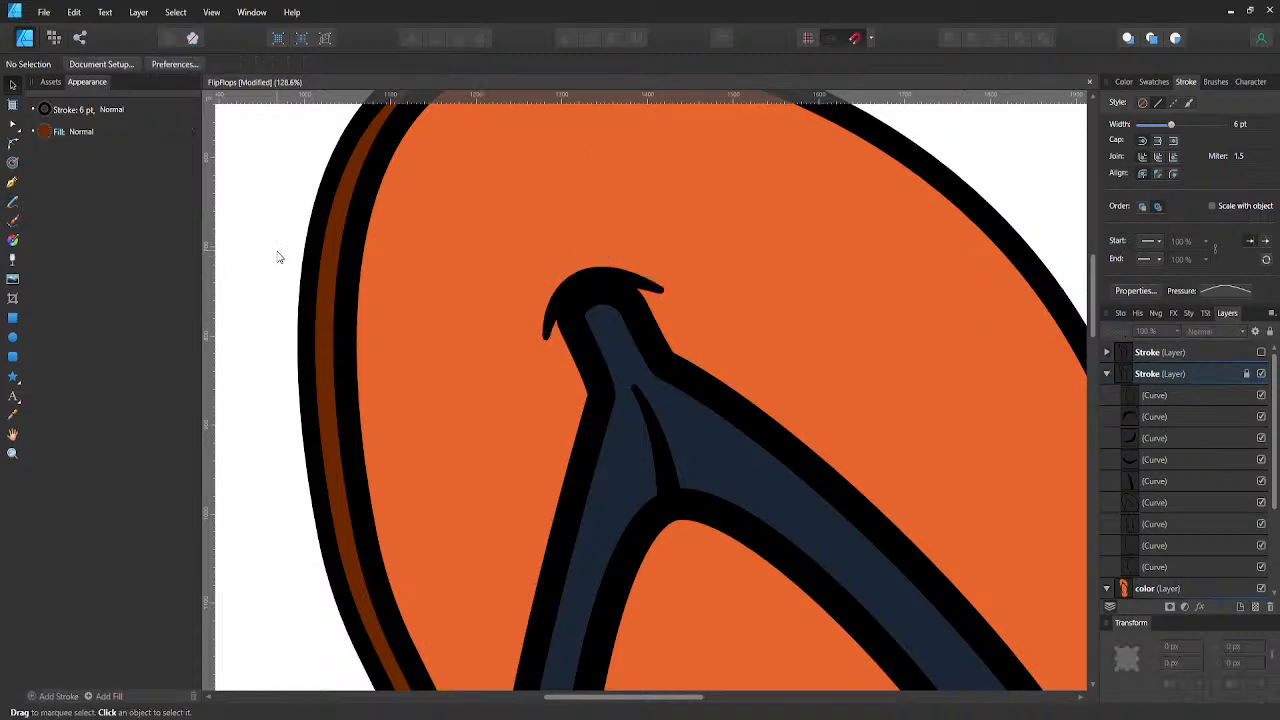
- Save the document with the crescent line added around the toe post
{"action": "scroll", "coordinate": [278, 270], "scroll_direction": "down", "scroll_amount": 8}
{"action": "left_click_drag", "start_coordinate": [284, 282], "coordinate": [382, 280]}
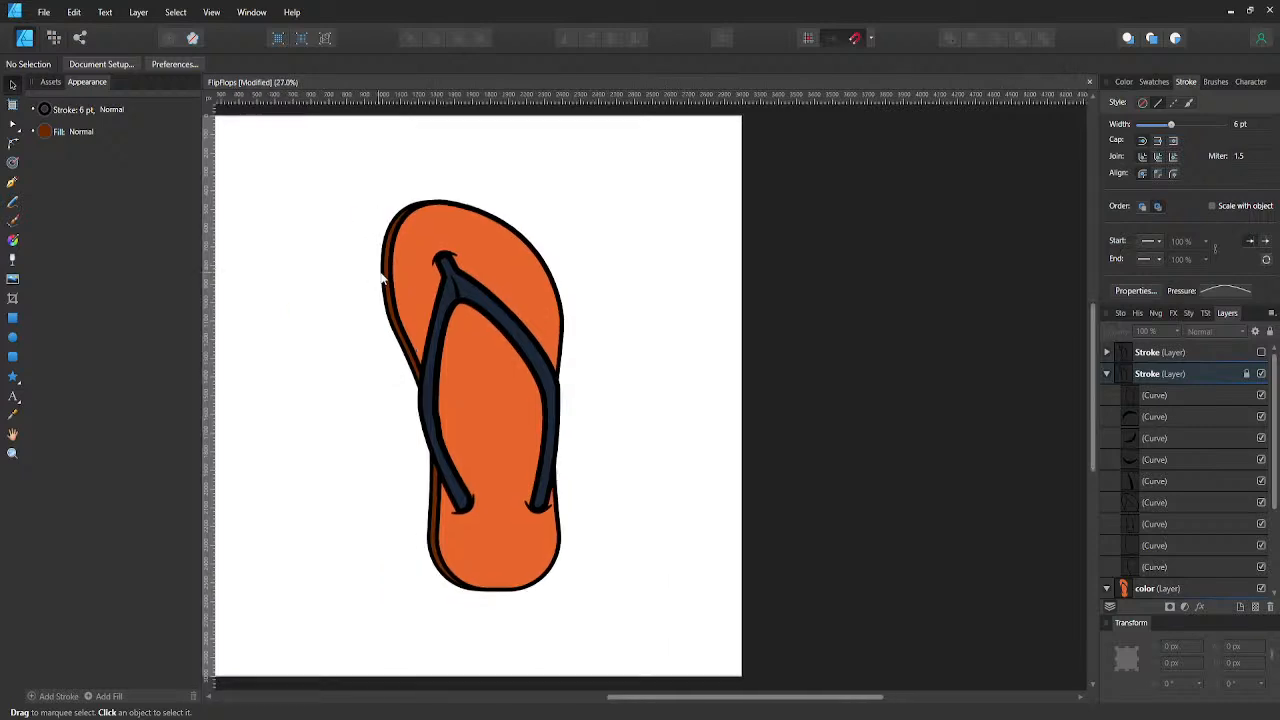
{"action": "key", "text": "ctrl+s"}
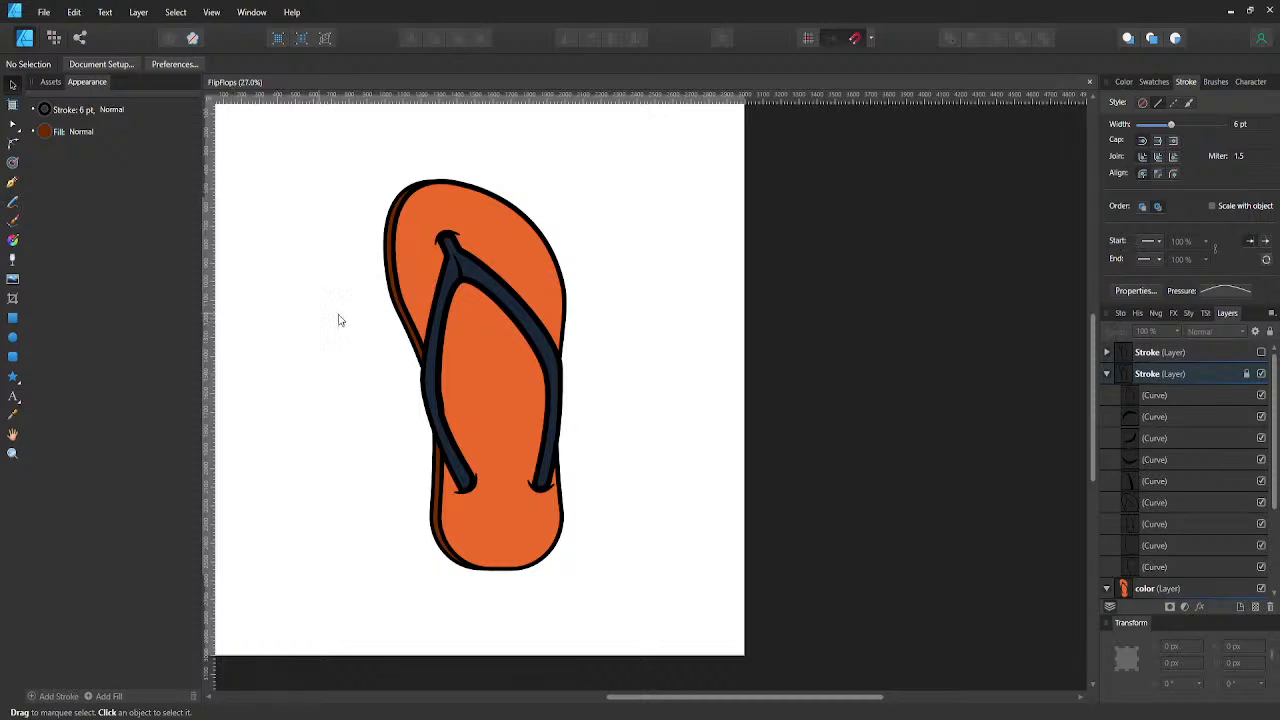
- Draw a tall, narrow rectangle about 63 px wide and 2147 px high on the blank canvas left of the flip-flop
{"action": "left_click_drag", "start_coordinate": [337, 317], "coordinate": [435, 337]}
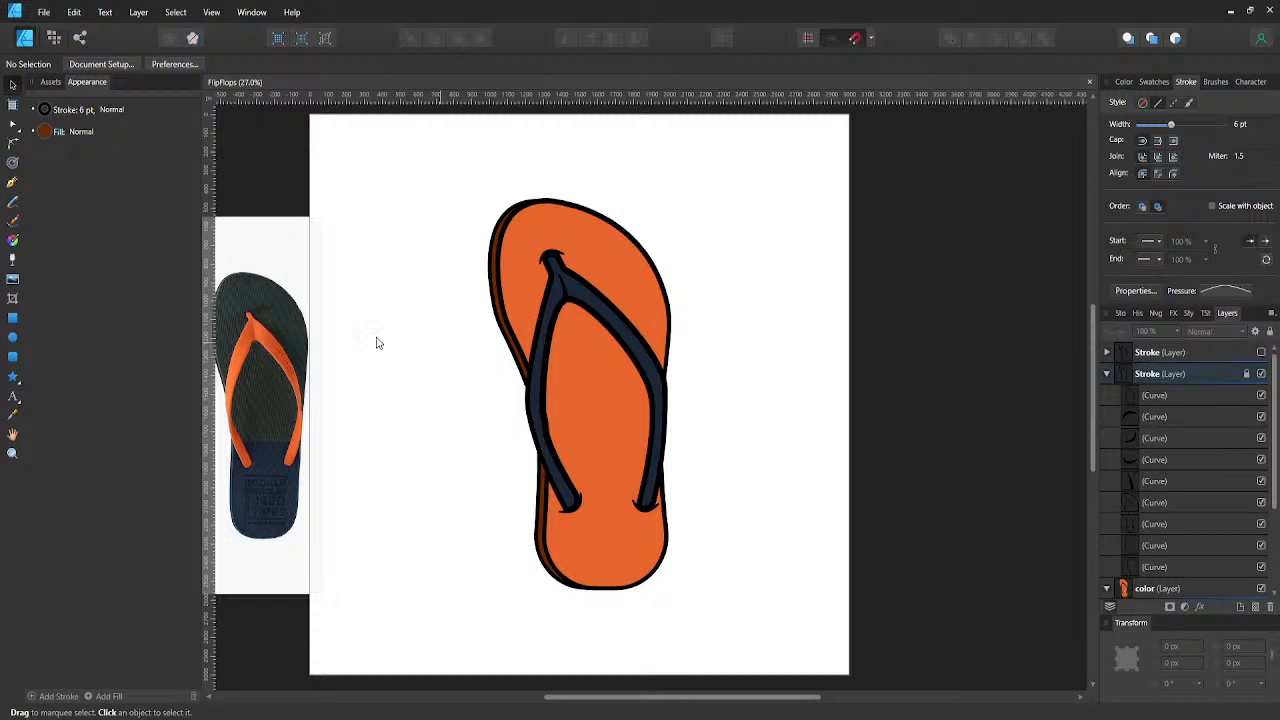
{"action": "left_click", "coordinate": [12, 318]}
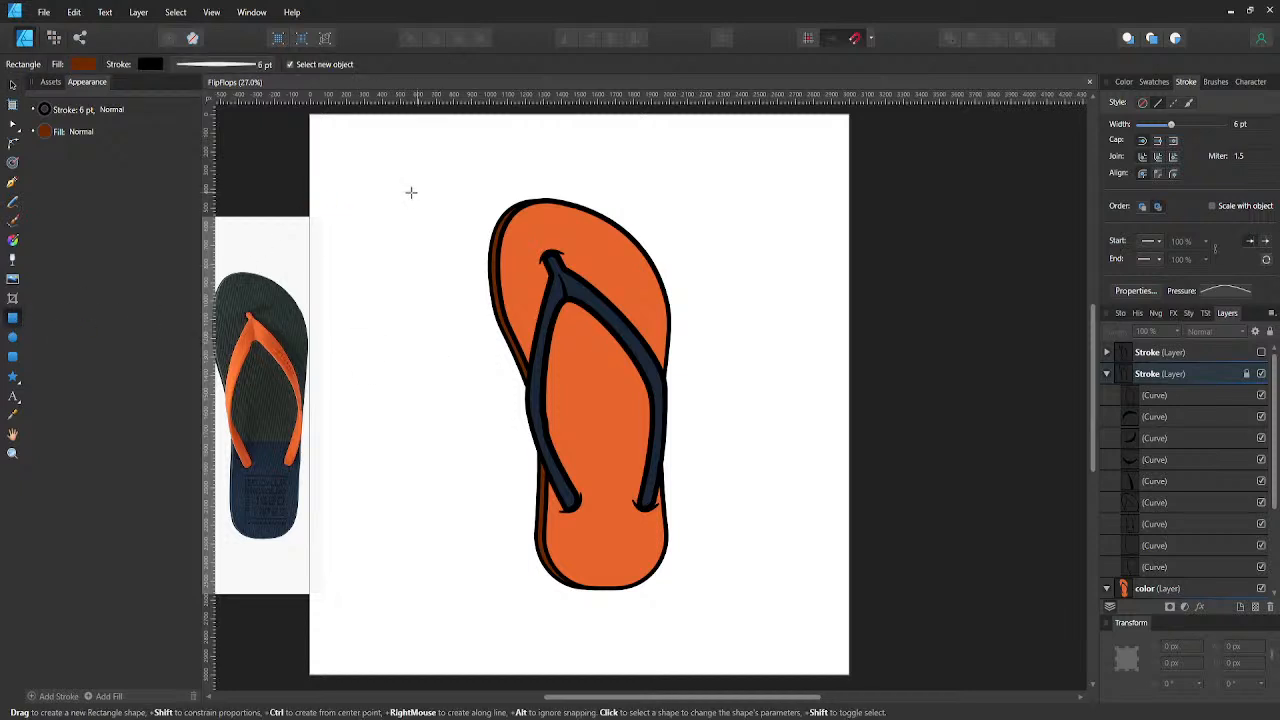
{"action": "left_click_drag", "start_coordinate": [387, 173], "coordinate": [400, 575]}
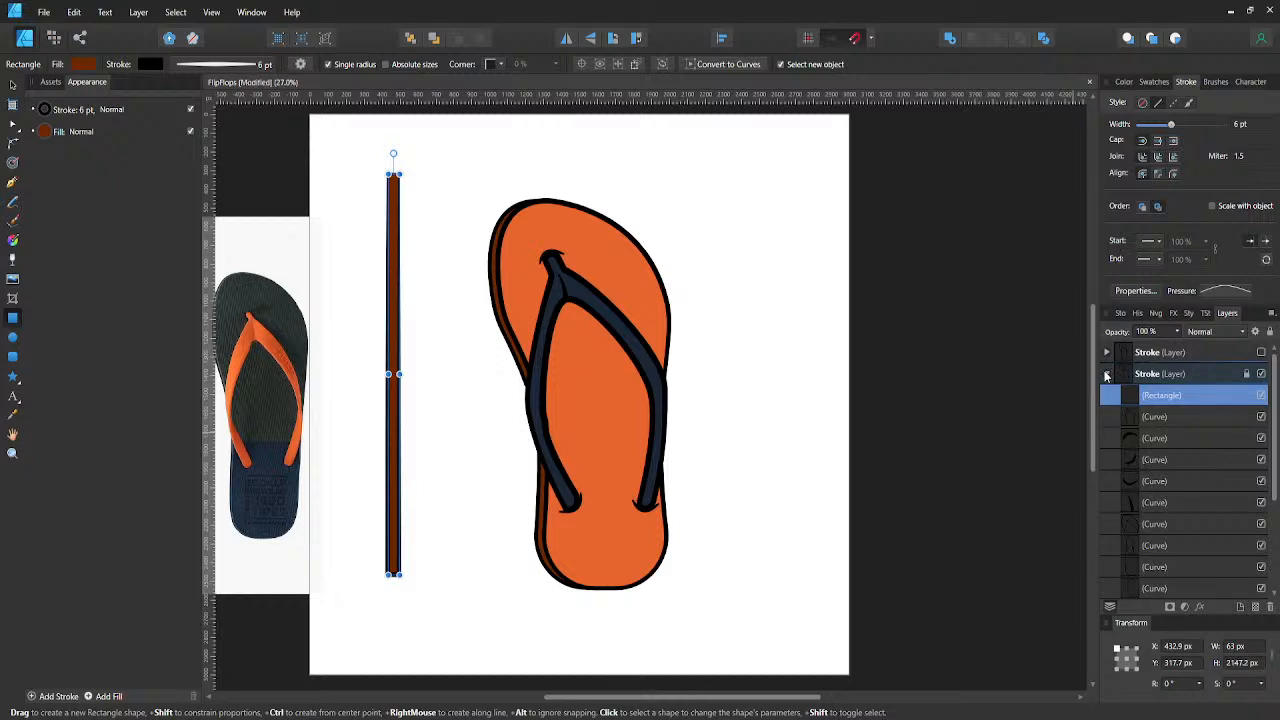
- Move the narrow rectangle out of the Stroke layer into the color layer, directly above the two orange sole fills
{"action": "key", "text": "ctrl+z"}
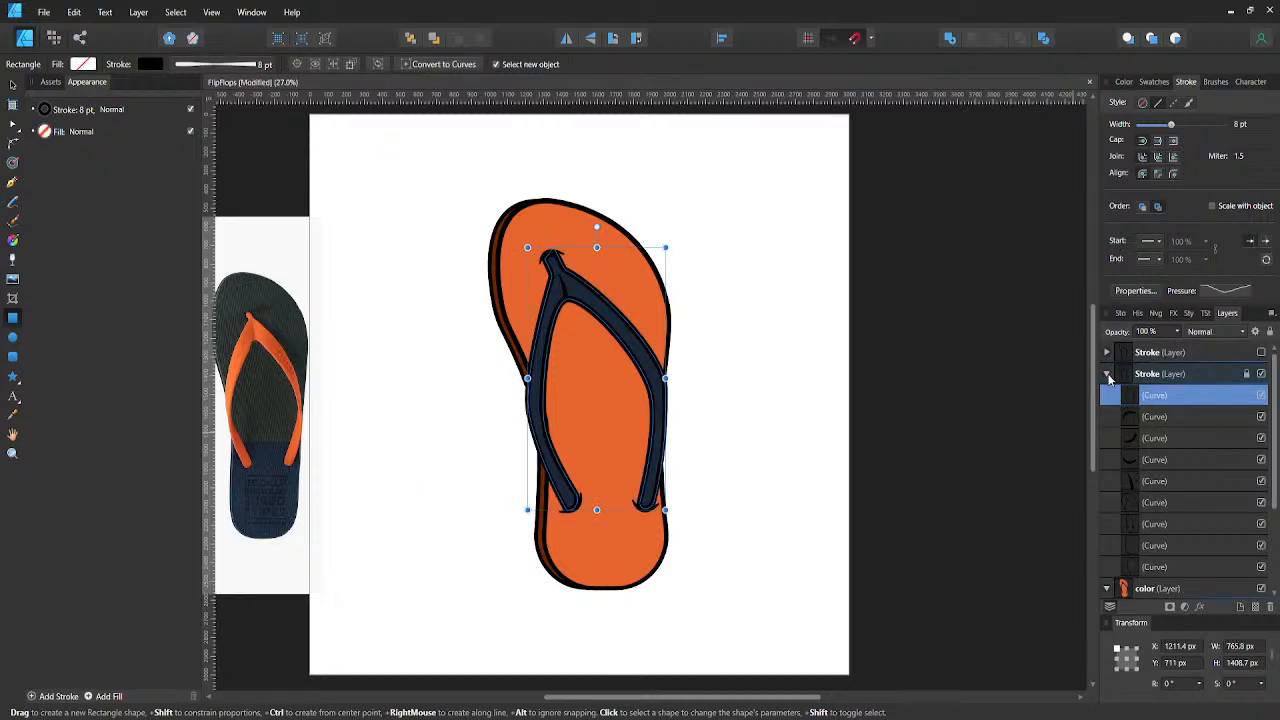
{"action": "left_click", "coordinate": [1107, 374]}
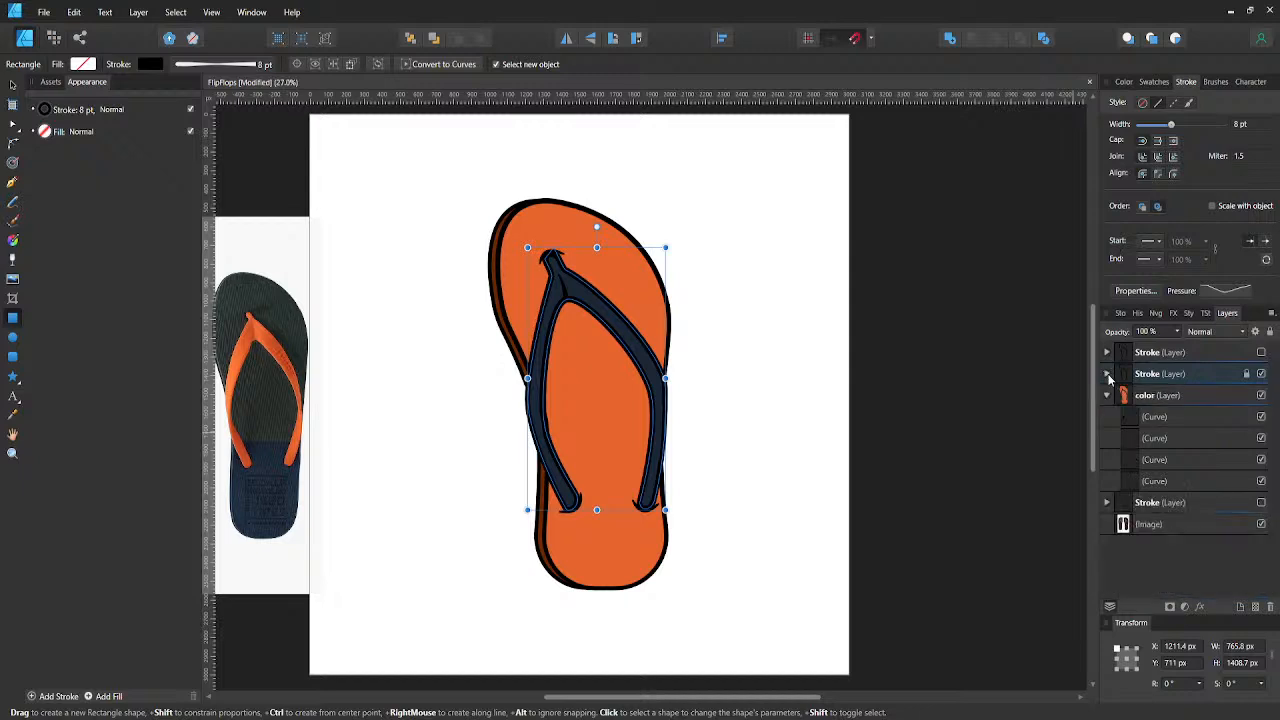
{"action": "left_click_drag", "start_coordinate": [1127, 449], "coordinate": [1135, 470]}
{"action": "left_click", "coordinate": [1135, 467]}
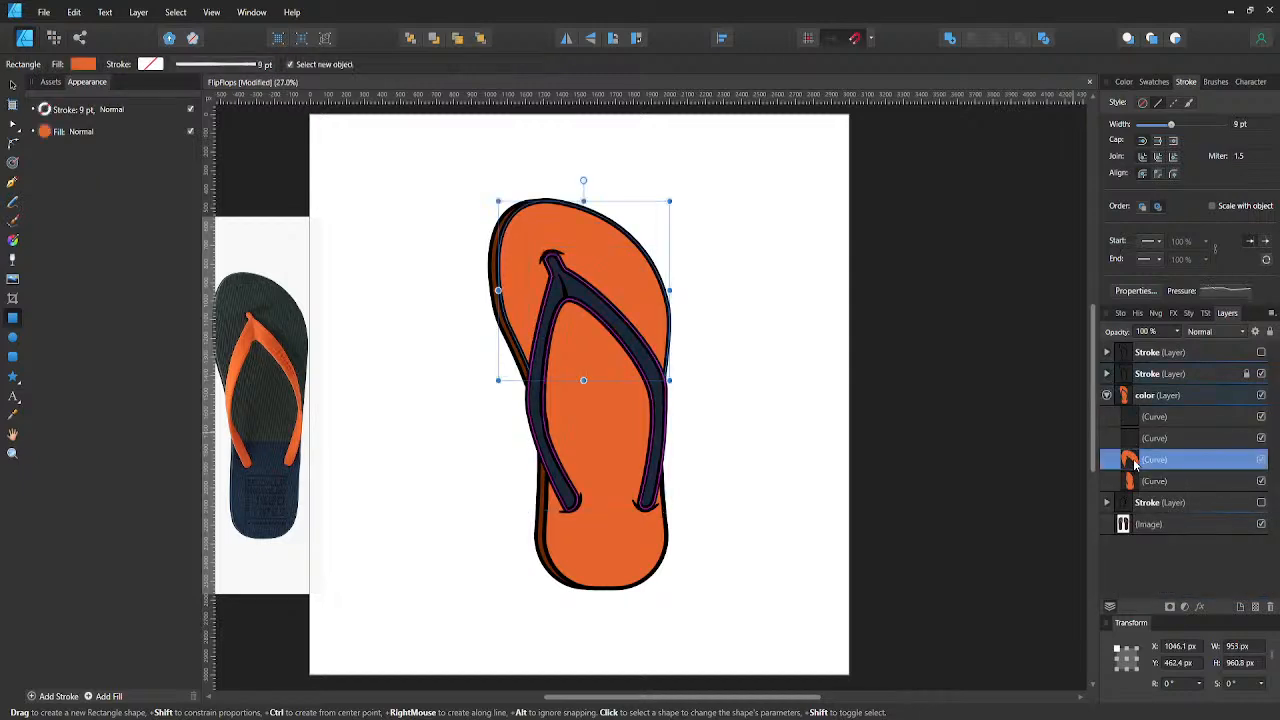
{"action": "key", "text": "ctrl+v"}
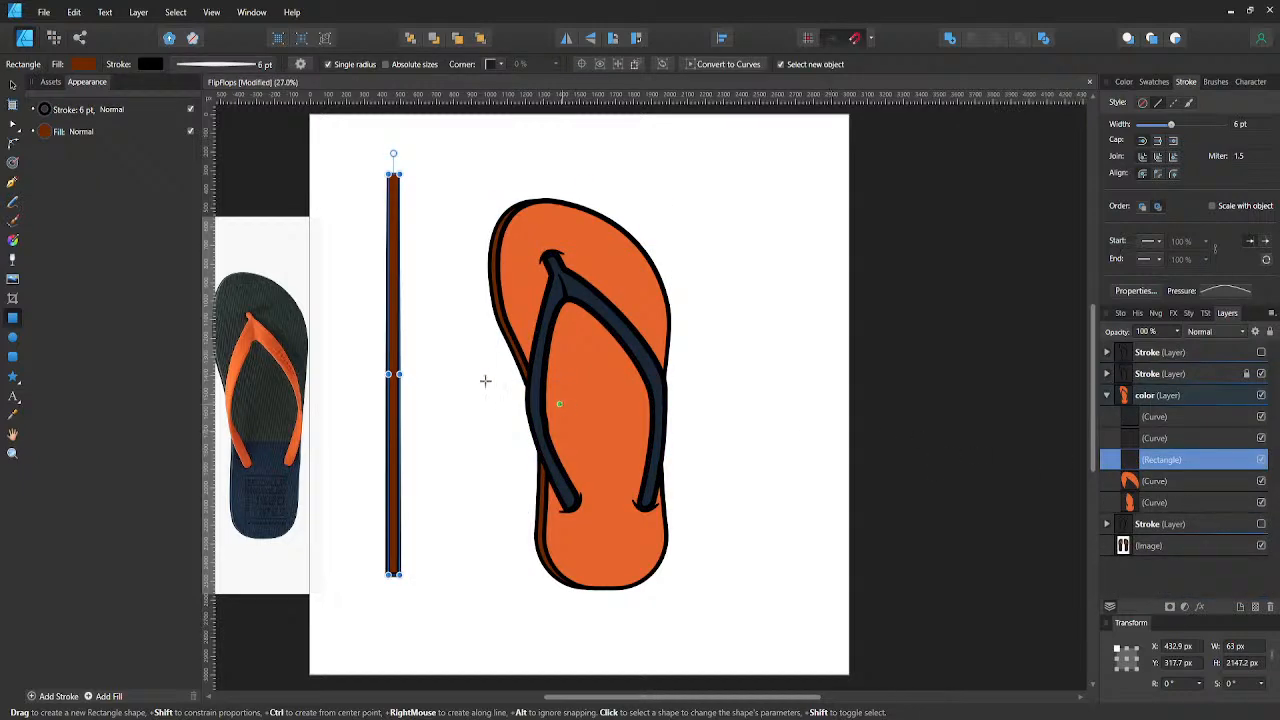
- Look up the hex code of the orange upper sole's fill by showing its color in RGB Hex Sliders
{"action": "left_click", "coordinate": [85, 67]}
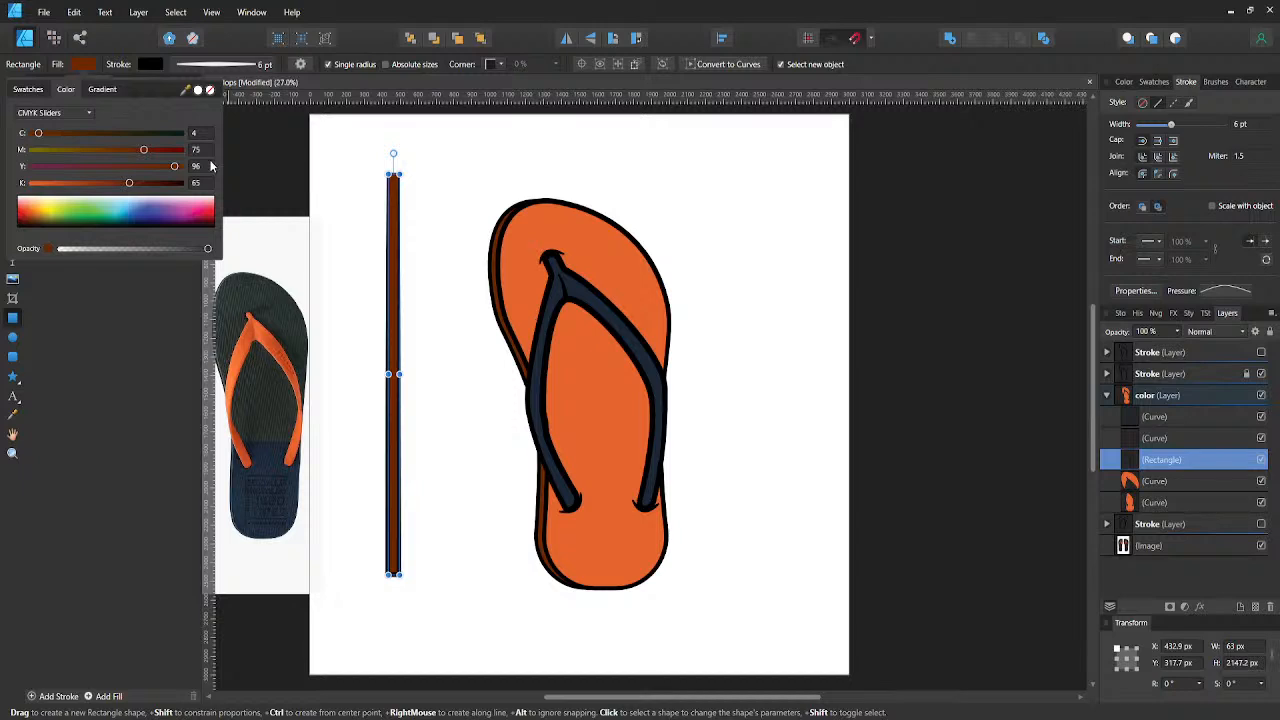
{"action": "left_click", "coordinate": [506, 265]}
{"action": "left_click", "coordinate": [507, 264]}
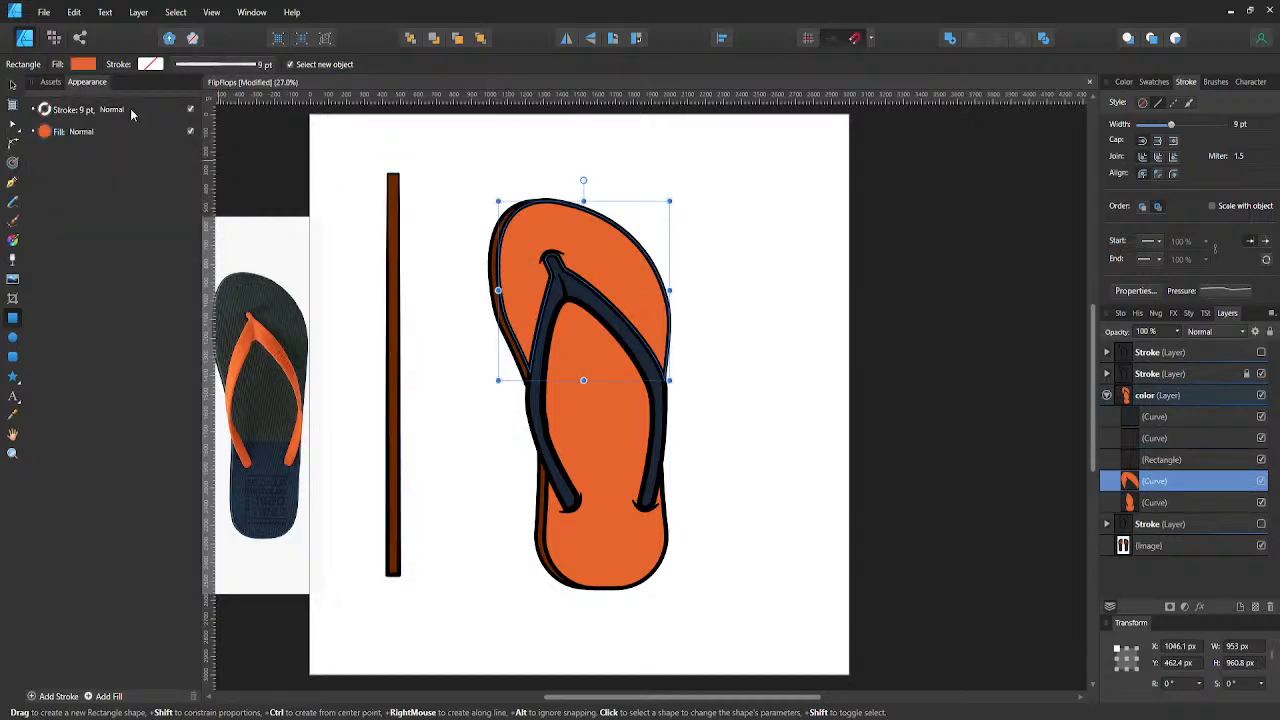
{"action": "left_click", "coordinate": [83, 64]}
{"action": "left_click", "coordinate": [71, 113]}
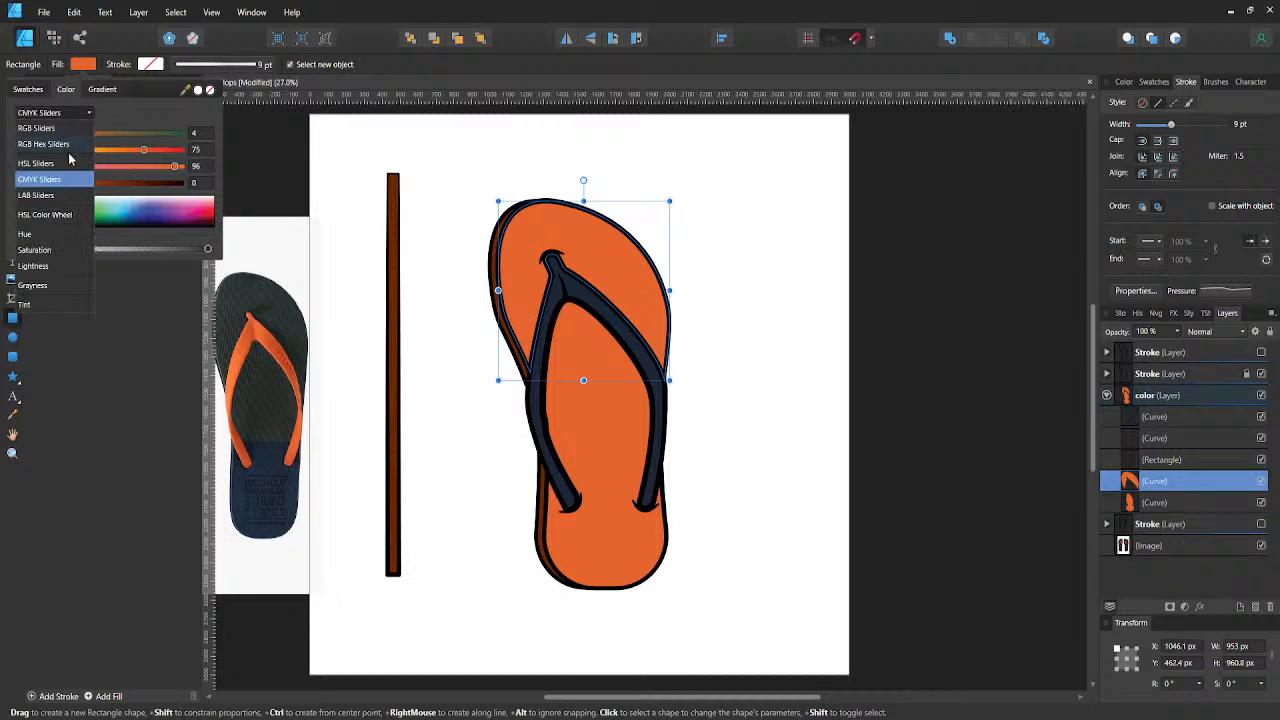
{"action": "left_click", "coordinate": [63, 152]}
{"action": "left_click", "coordinate": [196, 182]}
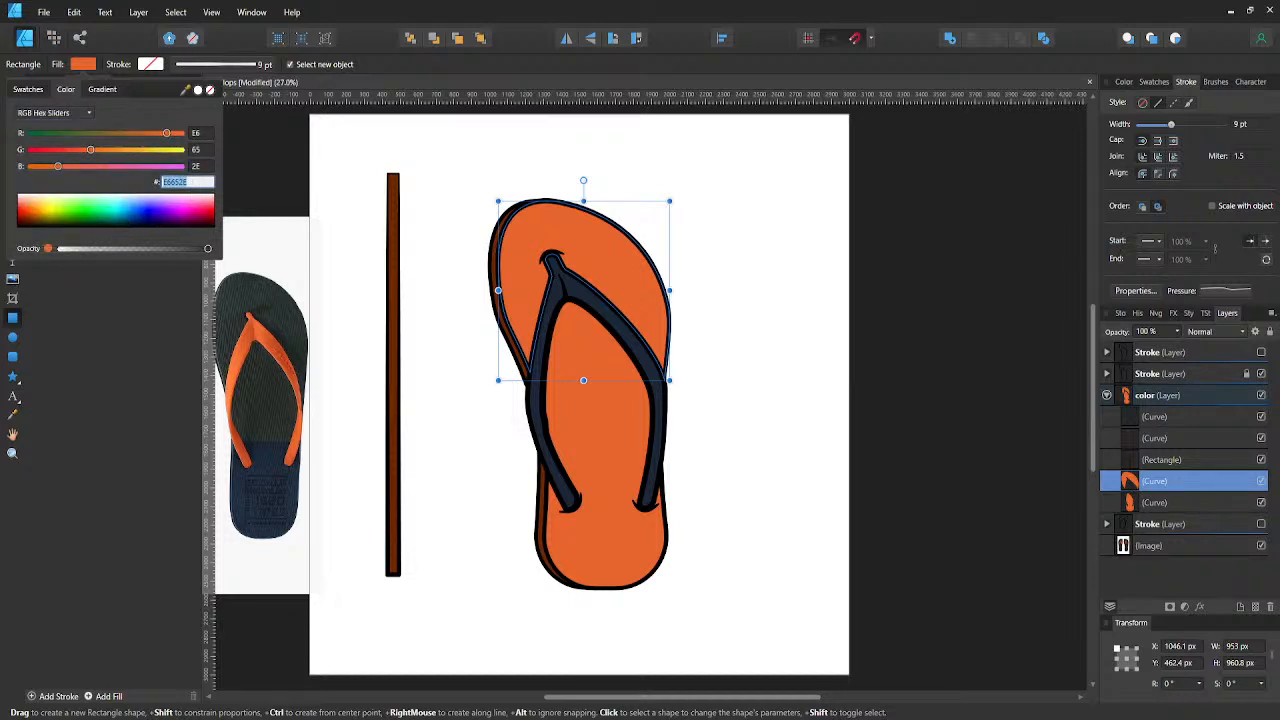
{"action": "key", "text": "Escape"}
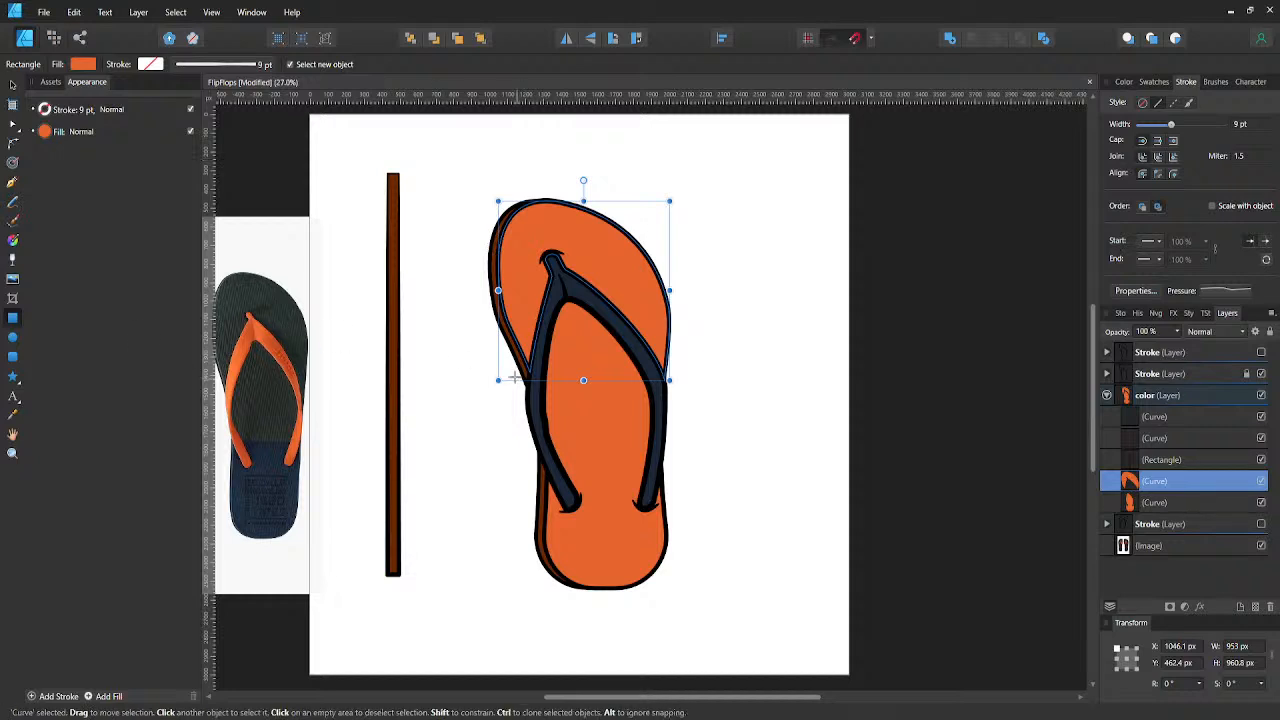
- Set the narrow rectangle's fill to the turquoise hex color 2EE6CD
{"action": "left_click", "coordinate": [395, 333]}
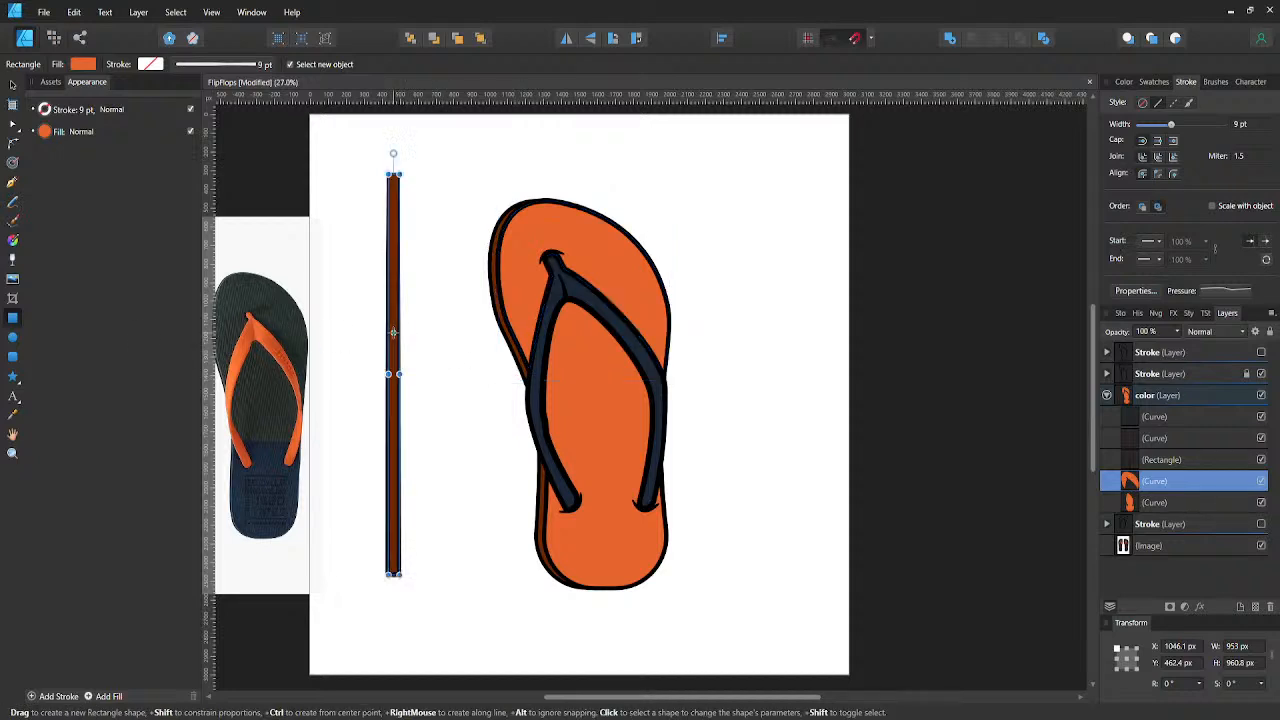
{"action": "left_click", "coordinate": [82, 65]}
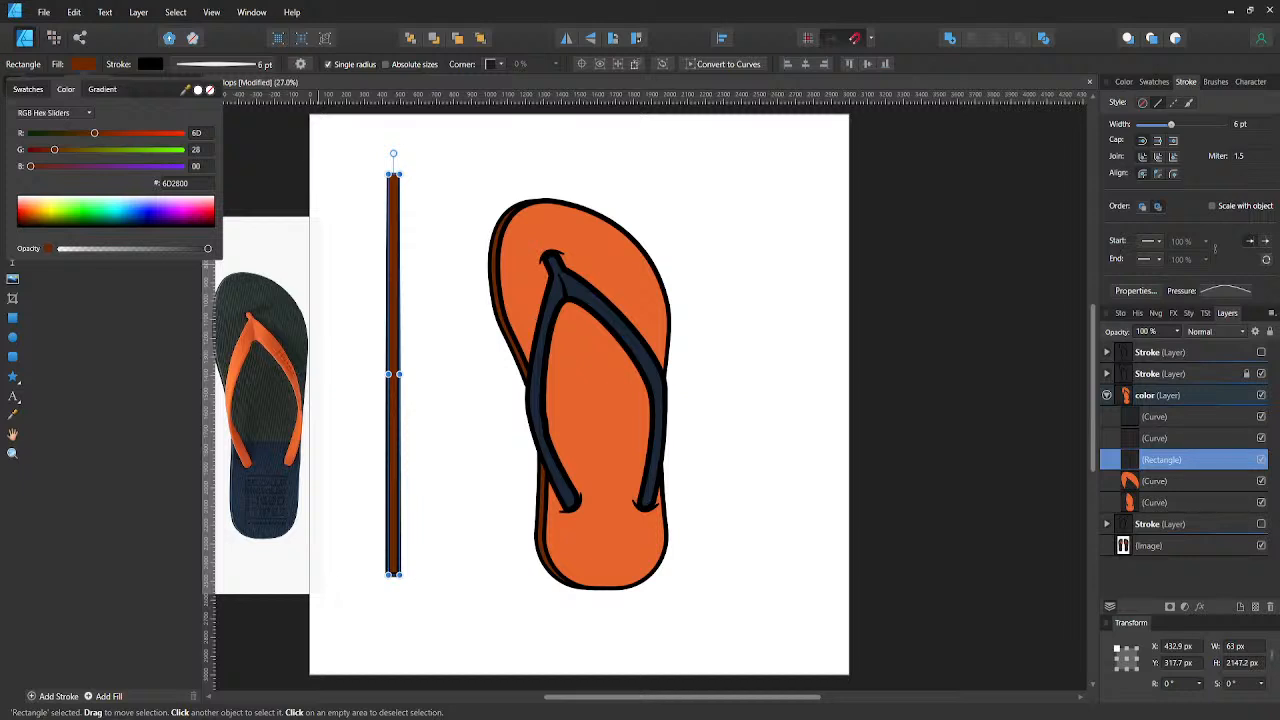
{"action": "key", "text": "Escape"}
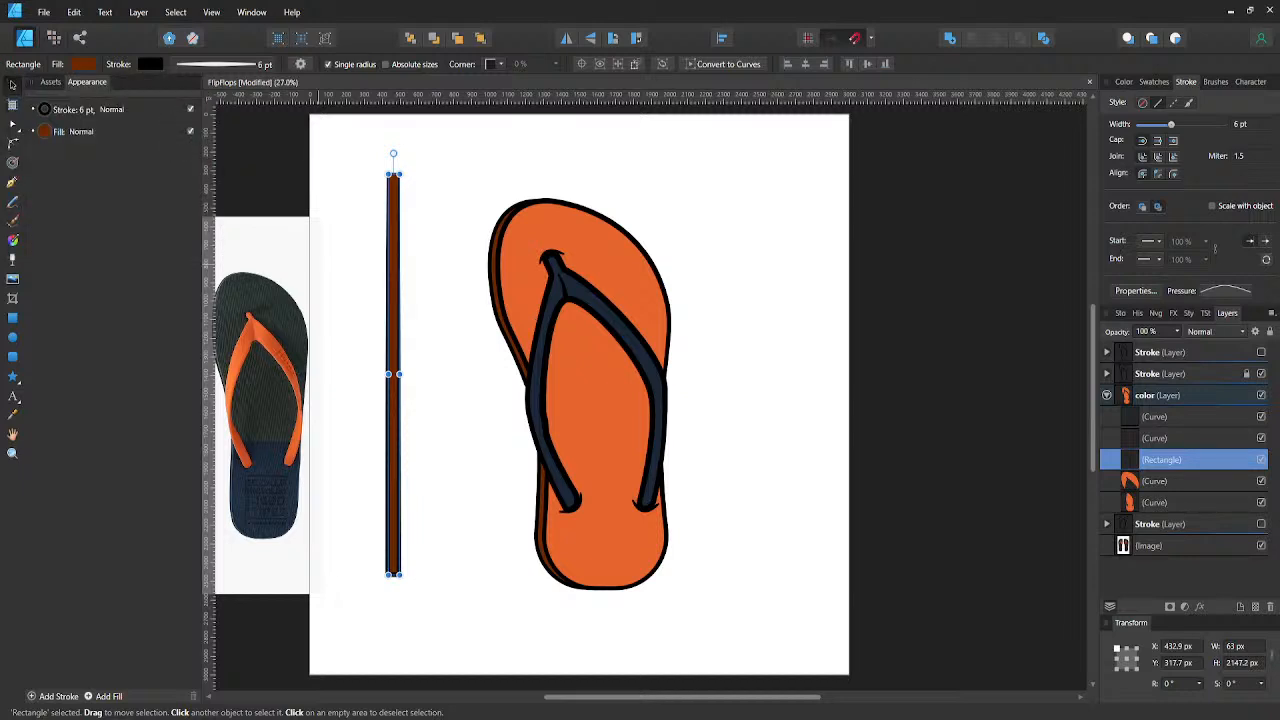
{"action": "left_click", "coordinate": [85, 66]}
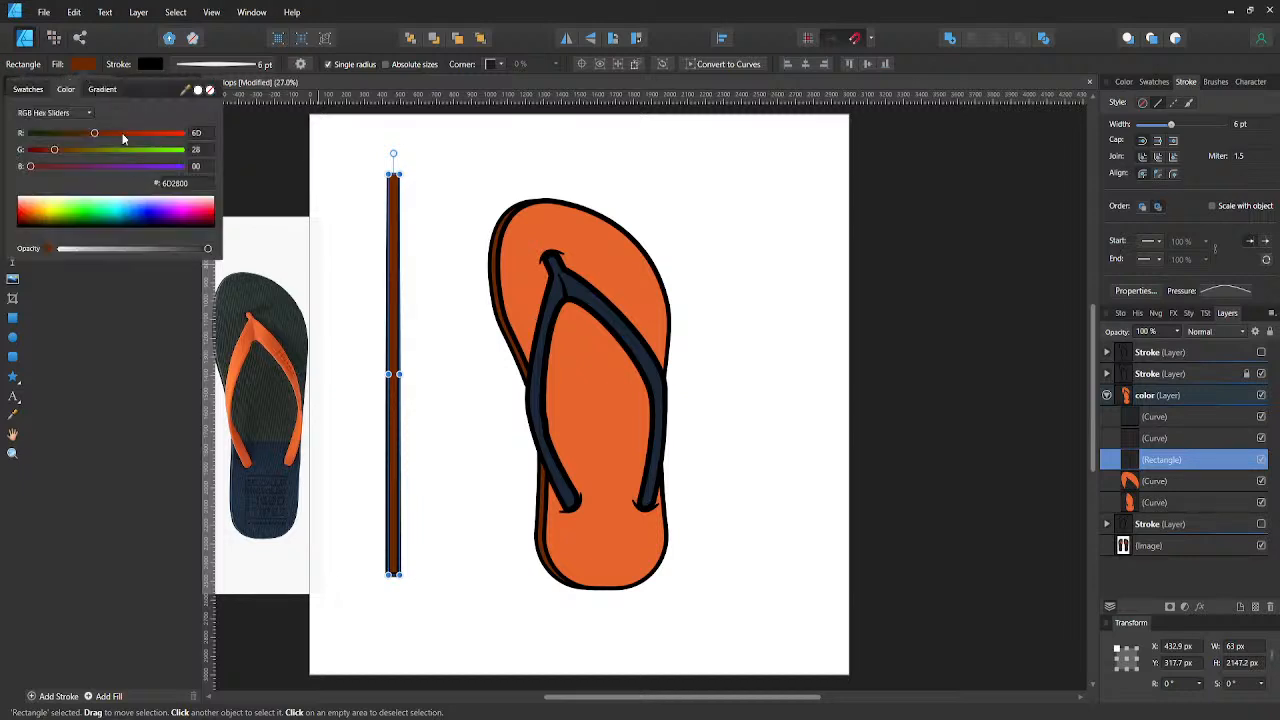
{"action": "left_click", "coordinate": [185, 184]}
{"action": "type", "text": "2E6CD"}
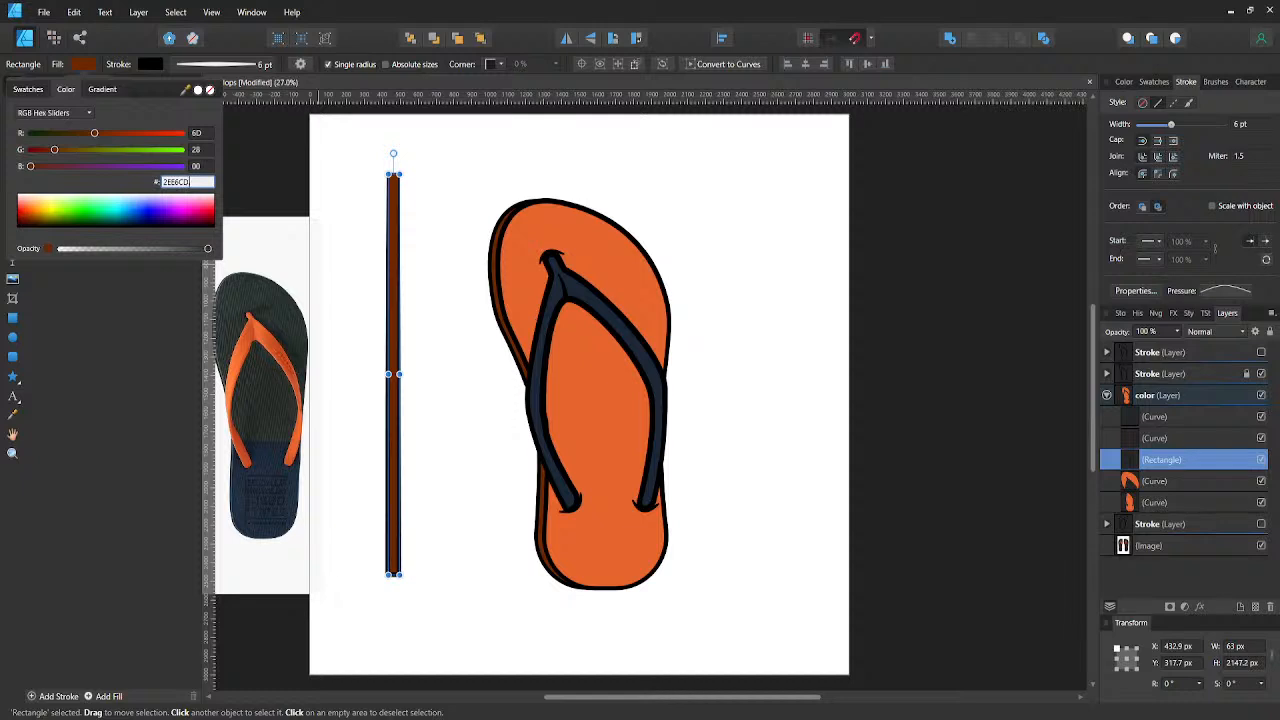
{"action": "key", "text": "Return"}
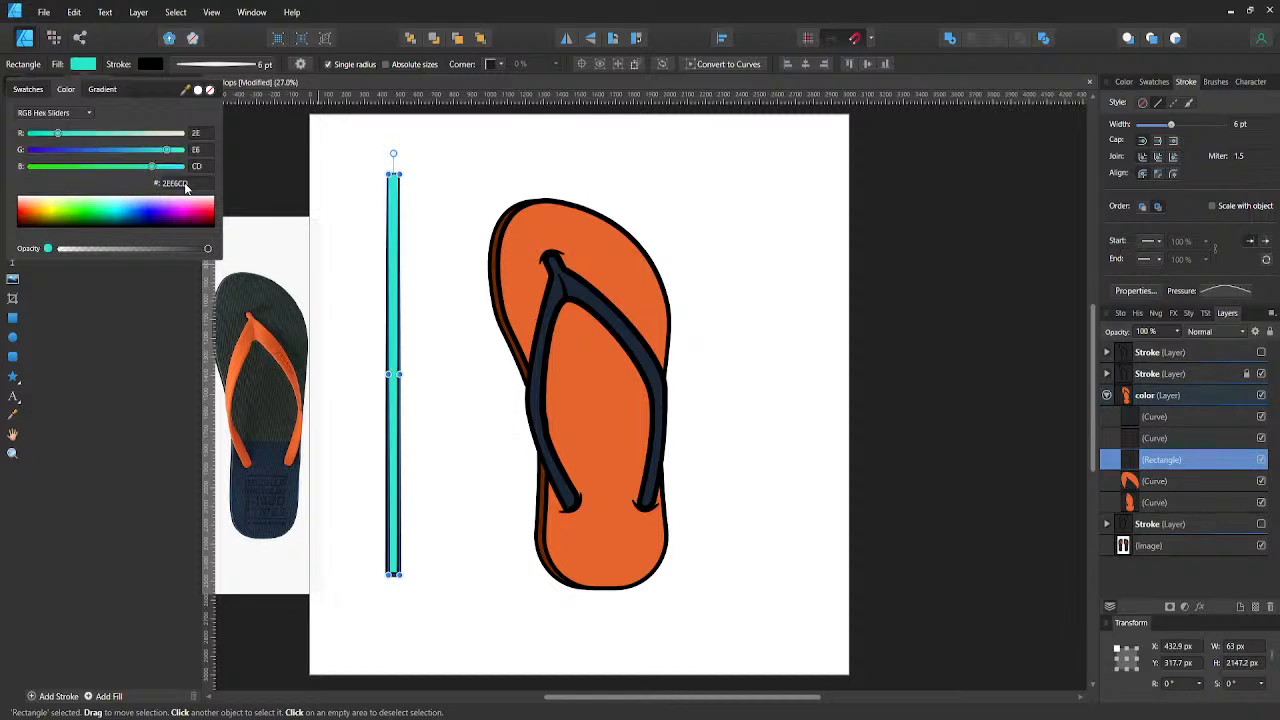
- Remove the black stroke from the turquoise rectangle
{"action": "left_click", "coordinate": [148, 64]}
{"action": "left_click", "coordinate": [148, 64]}
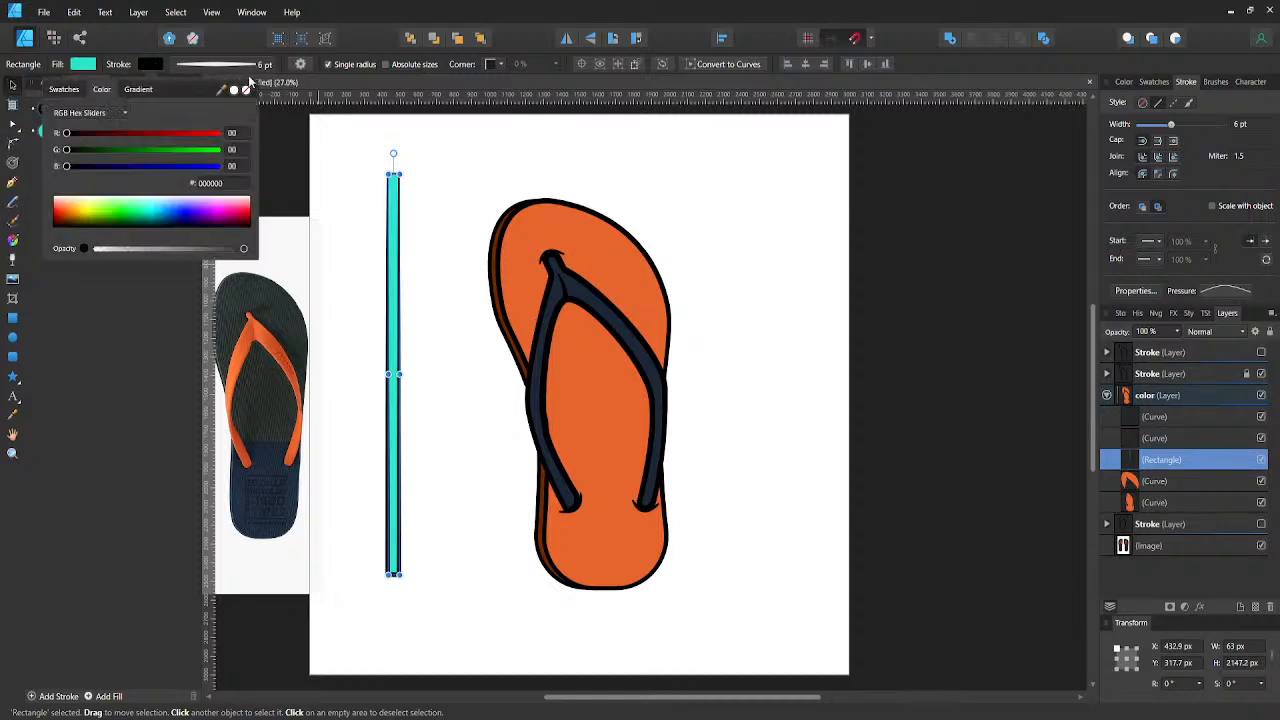
{"action": "left_click", "coordinate": [245, 92]}
{"action": "left_click", "coordinate": [369, 269]}
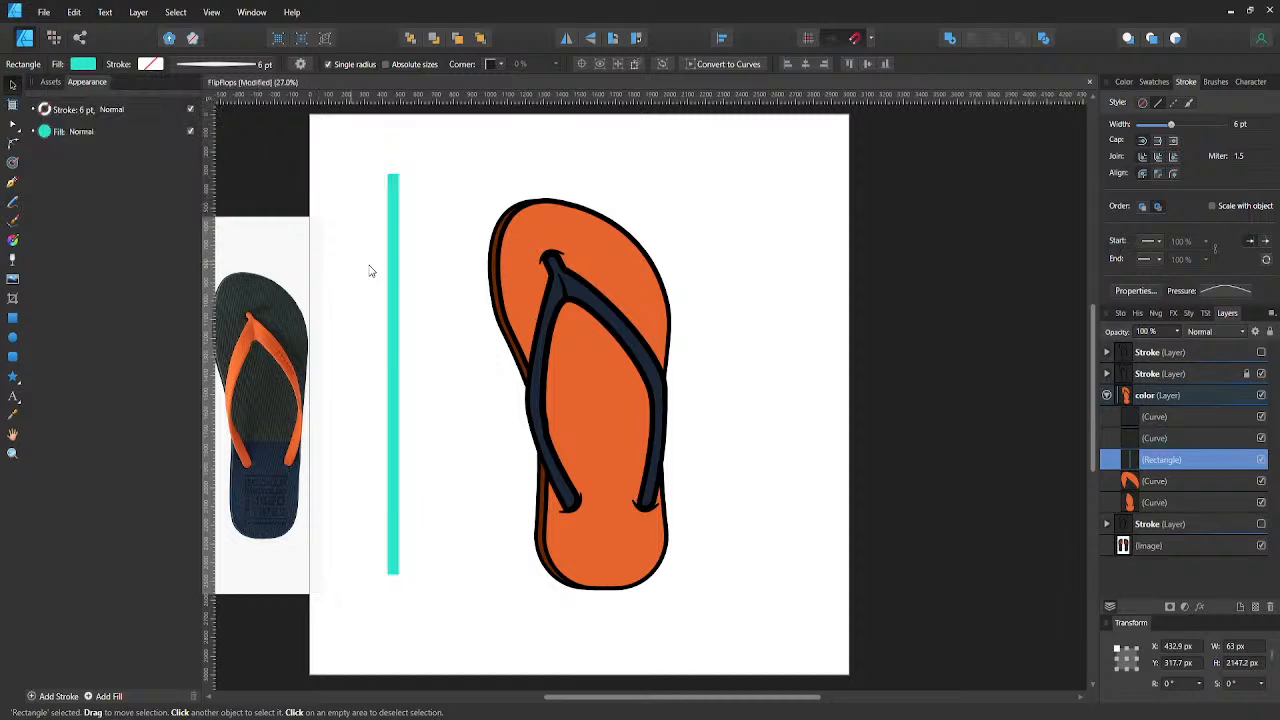
- Widen the turquoise rectangle to about 104 px, lengthen it to about 2436 px, and place it vertically across the sole
{"action": "left_click", "coordinate": [397, 282]}
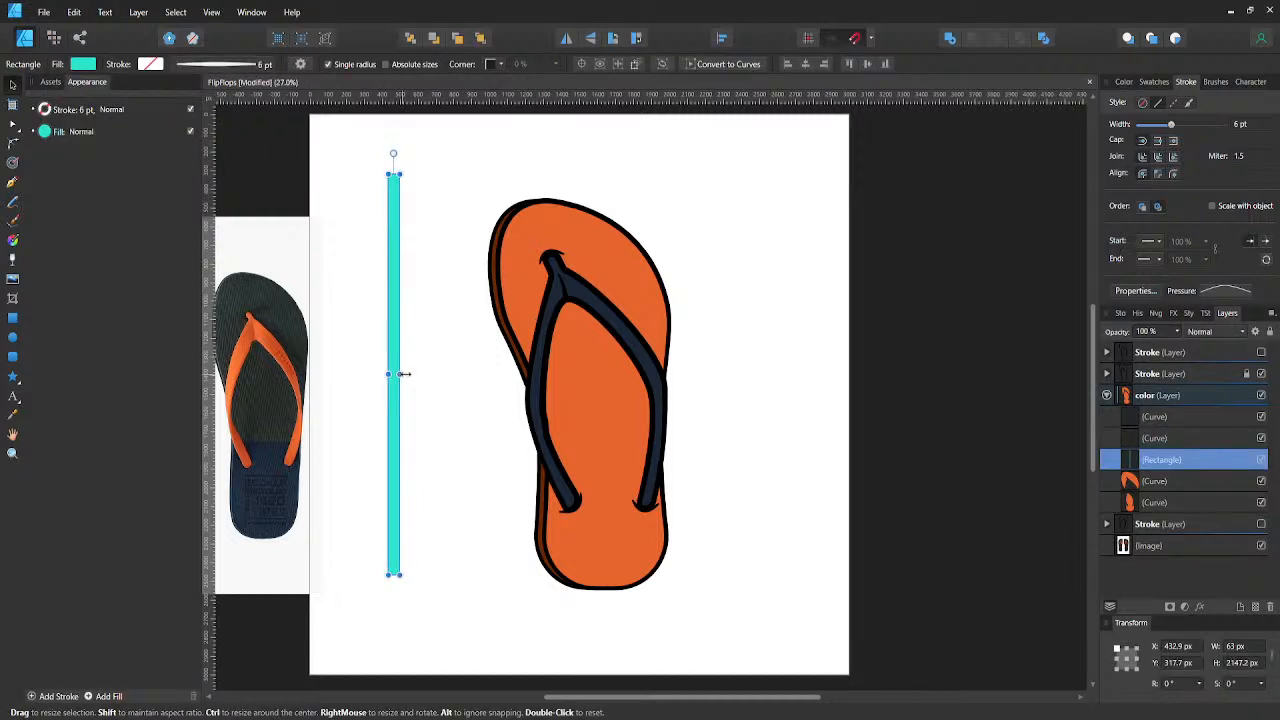
{"action": "left_click_drag", "start_coordinate": [403, 374], "coordinate": [408, 374]}
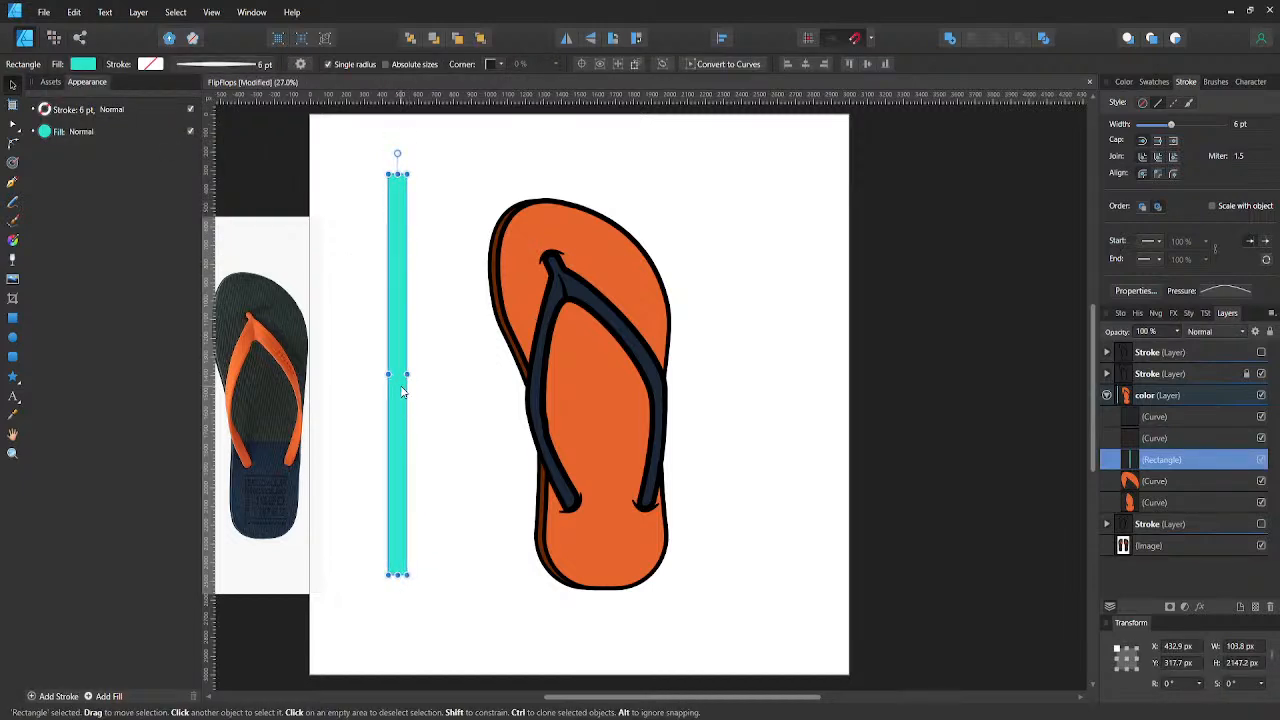
{"action": "left_click_drag", "start_coordinate": [403, 575], "coordinate": [403, 601]}
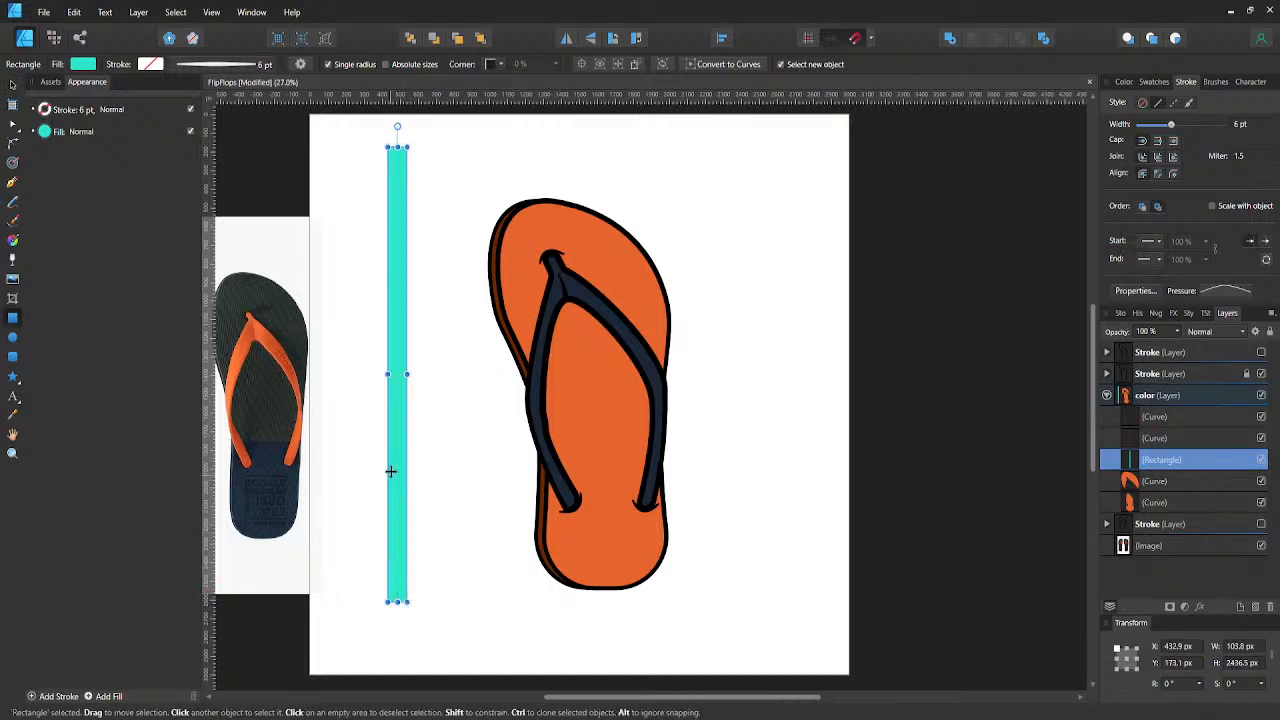
{"action": "left_click_drag", "start_coordinate": [391, 451], "coordinate": [563, 473]}
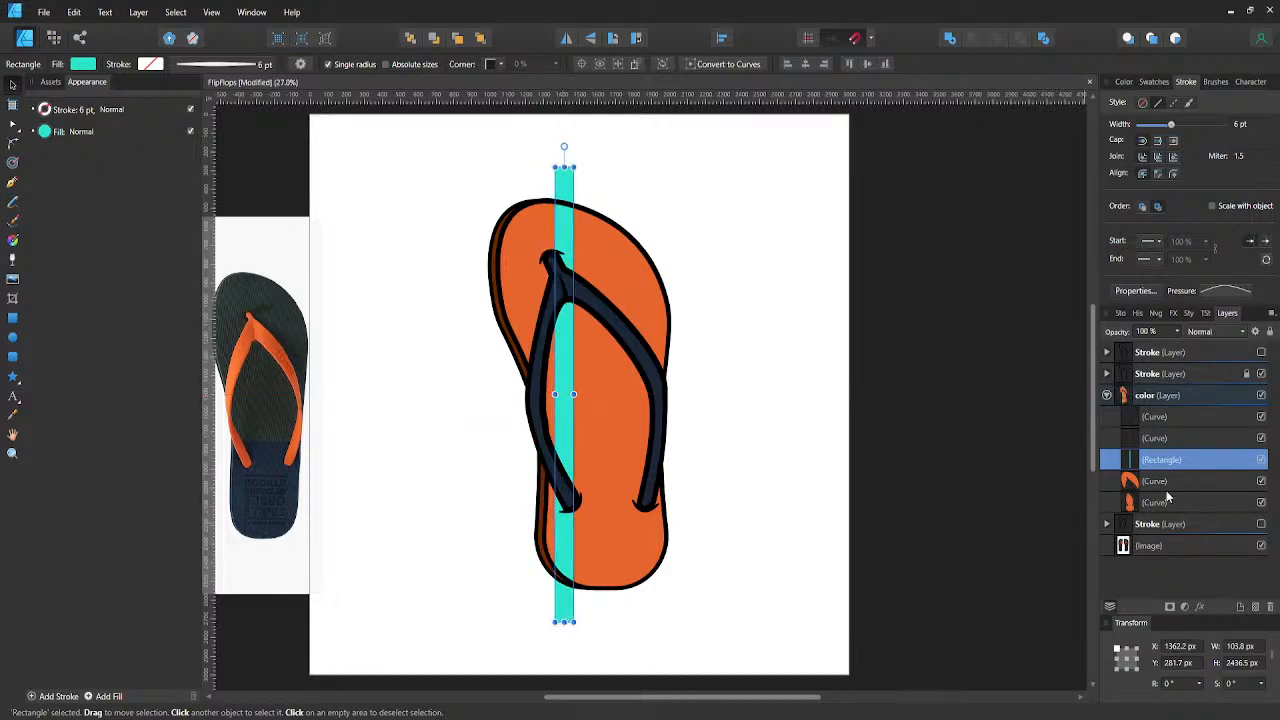
- Group the two orange sole fills in the color layer
{"action": "left_click", "coordinate": [1154, 482]}
{"action": "left_click", "coordinate": [1146, 503], "text": "shift"}
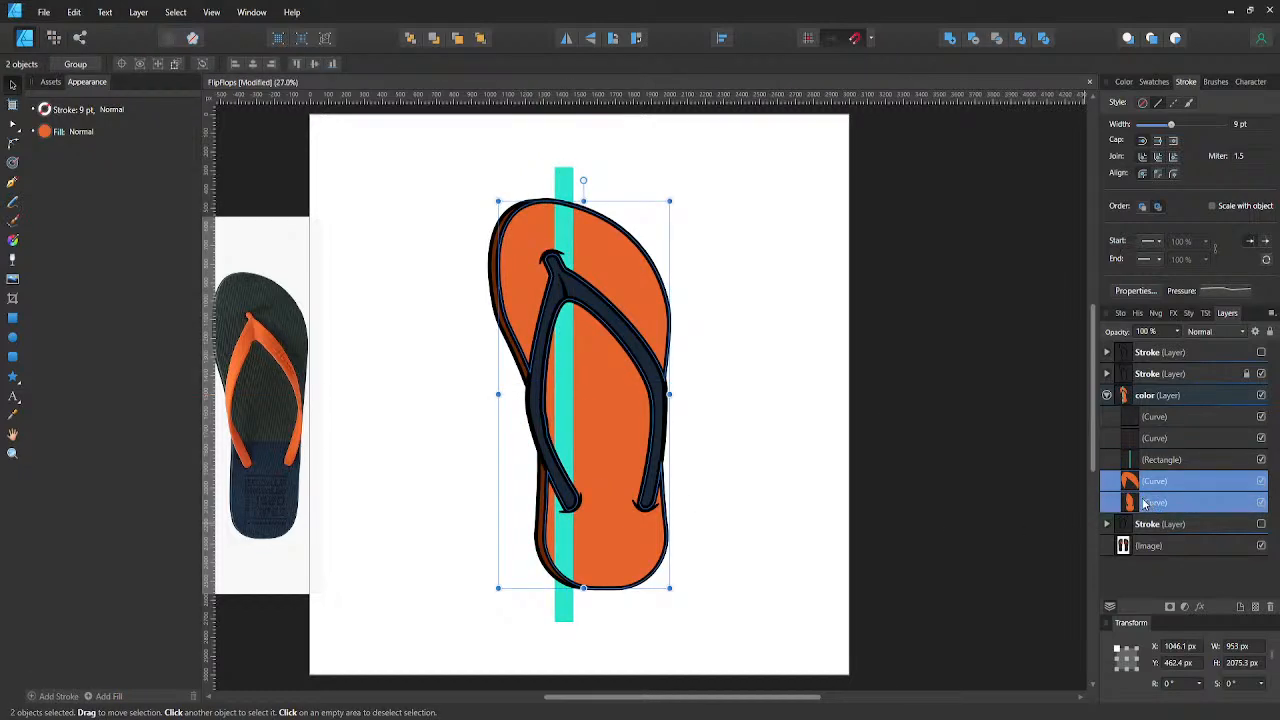
{"action": "key", "text": "ctrl+g"}
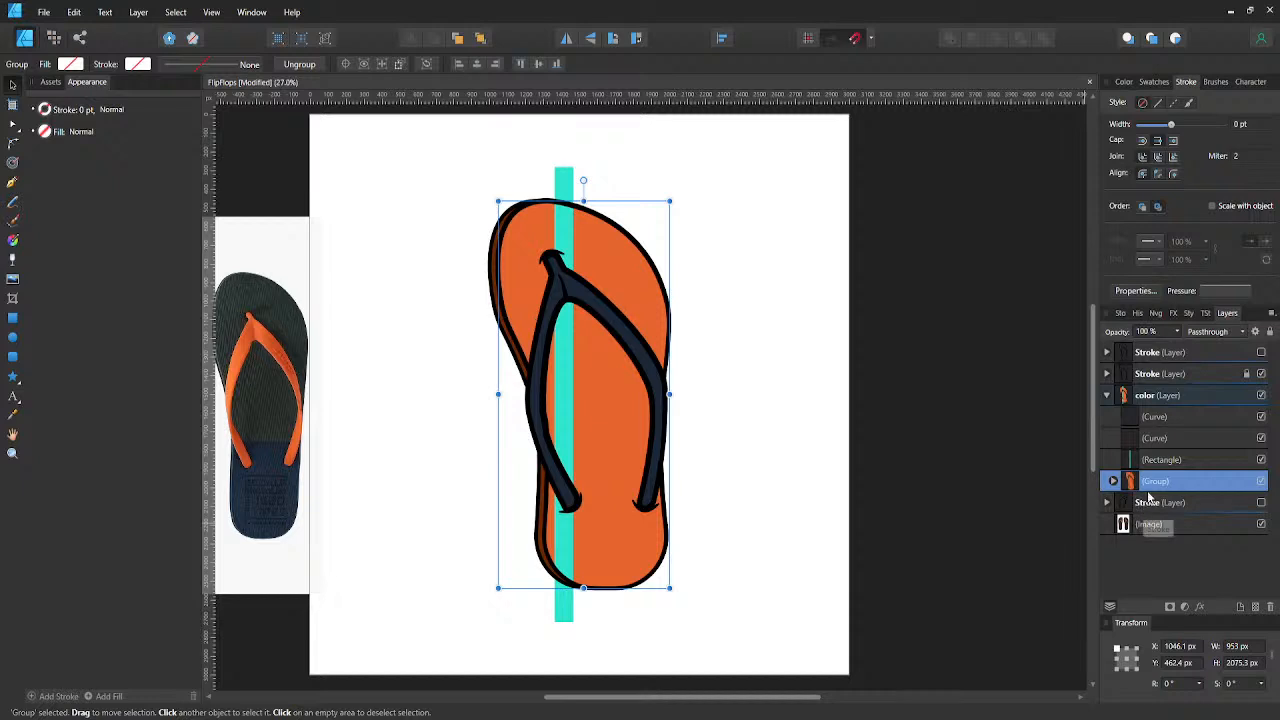
- Put the turquoise rectangle inside the sole group and shift it left so it crosses the toe post
{"action": "left_click", "coordinate": [1156, 461]}
{"action": "left_click_drag", "start_coordinate": [1156, 462], "coordinate": [1162, 492]}
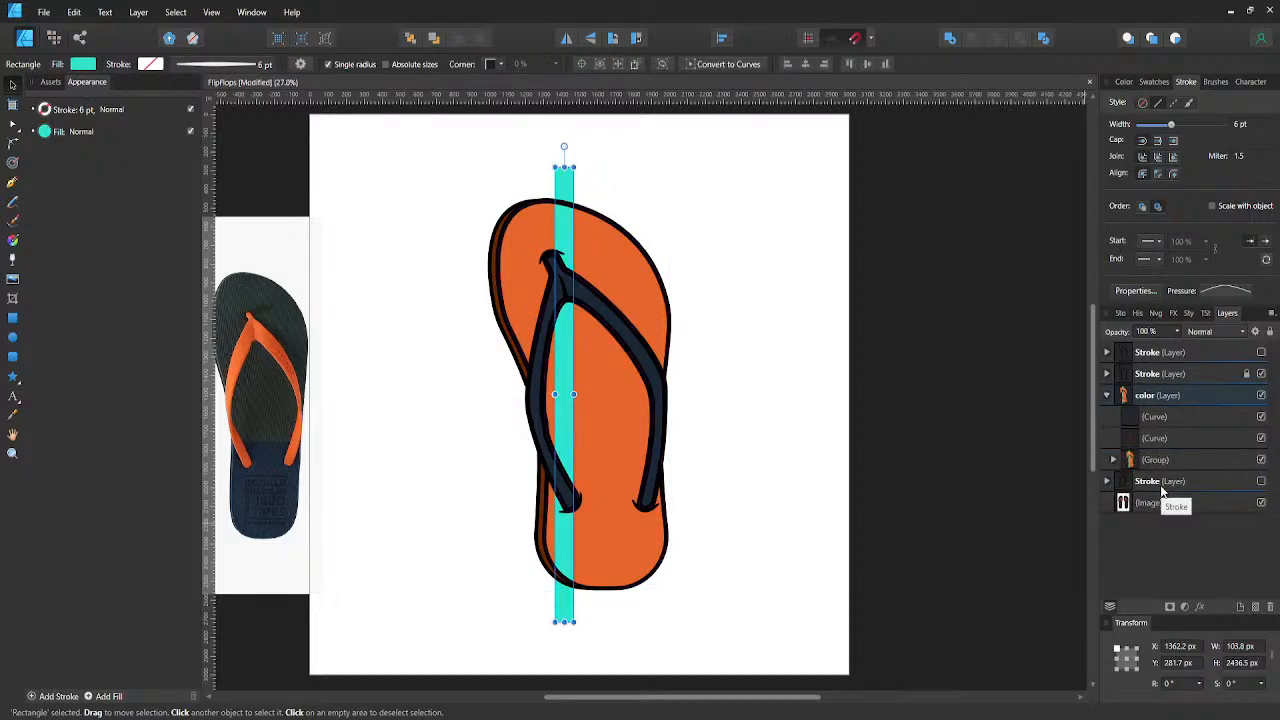
{"action": "mouse_move", "coordinate": [569, 365]}
{"action": "left_mouse_down"}
{"action": "mouse_move", "coordinate": [465, 378]}
{"action": "mouse_move", "coordinate": [554, 378]}
{"action": "left_mouse_up"}
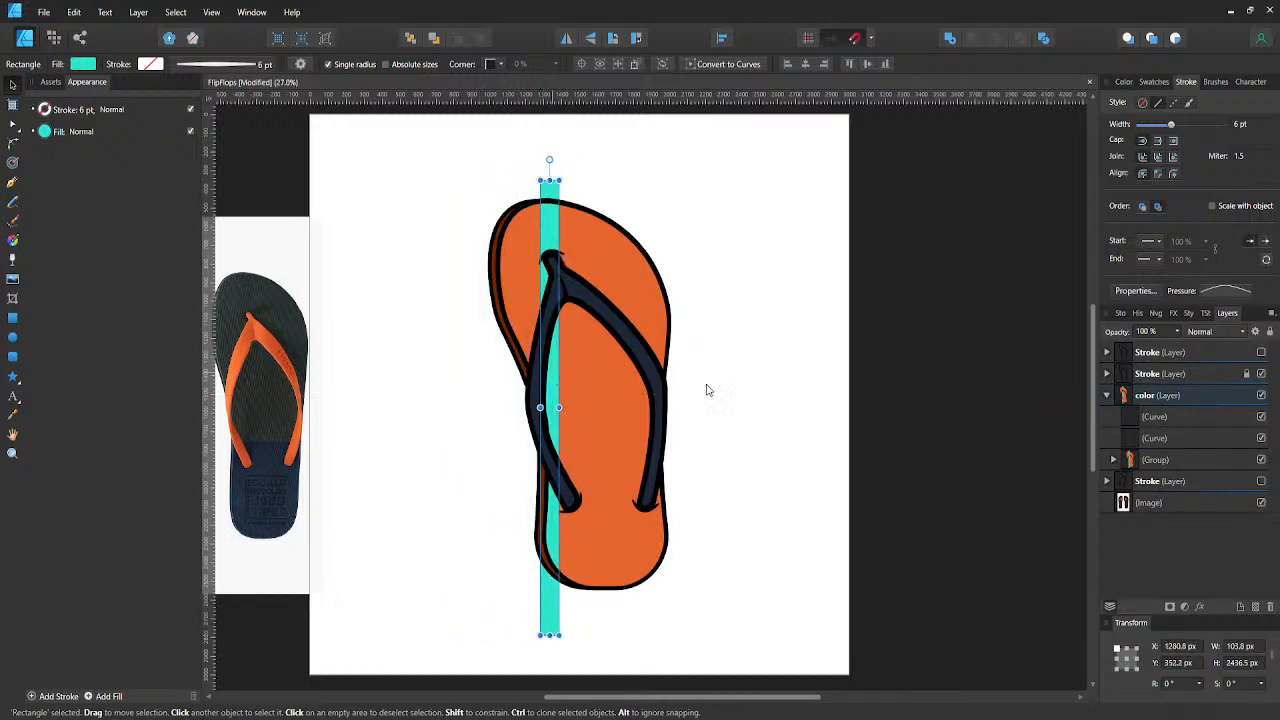
- Try clipping the turquoise rectangle inside the group's upper sole fill, and move it back out above the group
{"action": "left_click", "coordinate": [1113, 460]}
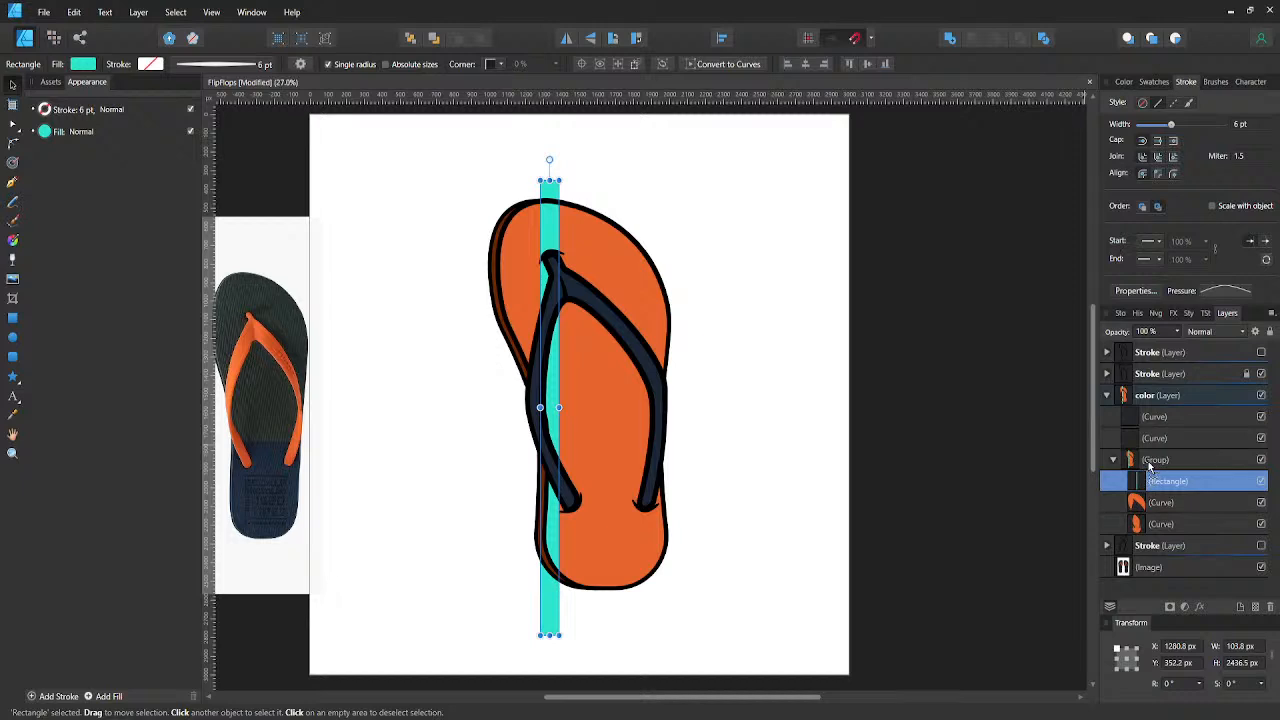
{"action": "left_click_drag", "start_coordinate": [1149, 468], "coordinate": [1148, 456]}
{"action": "left_click_drag", "start_coordinate": [1148, 457], "coordinate": [1156, 505]}
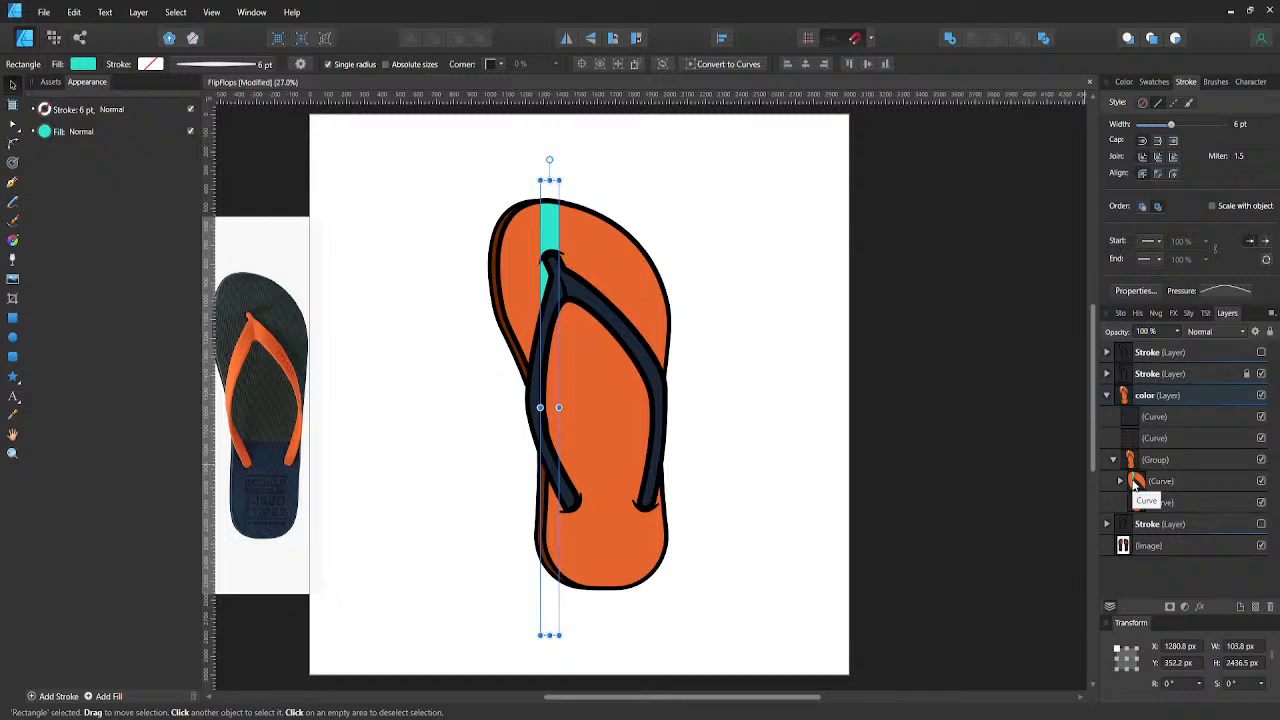
{"action": "left_click", "coordinate": [1134, 481]}
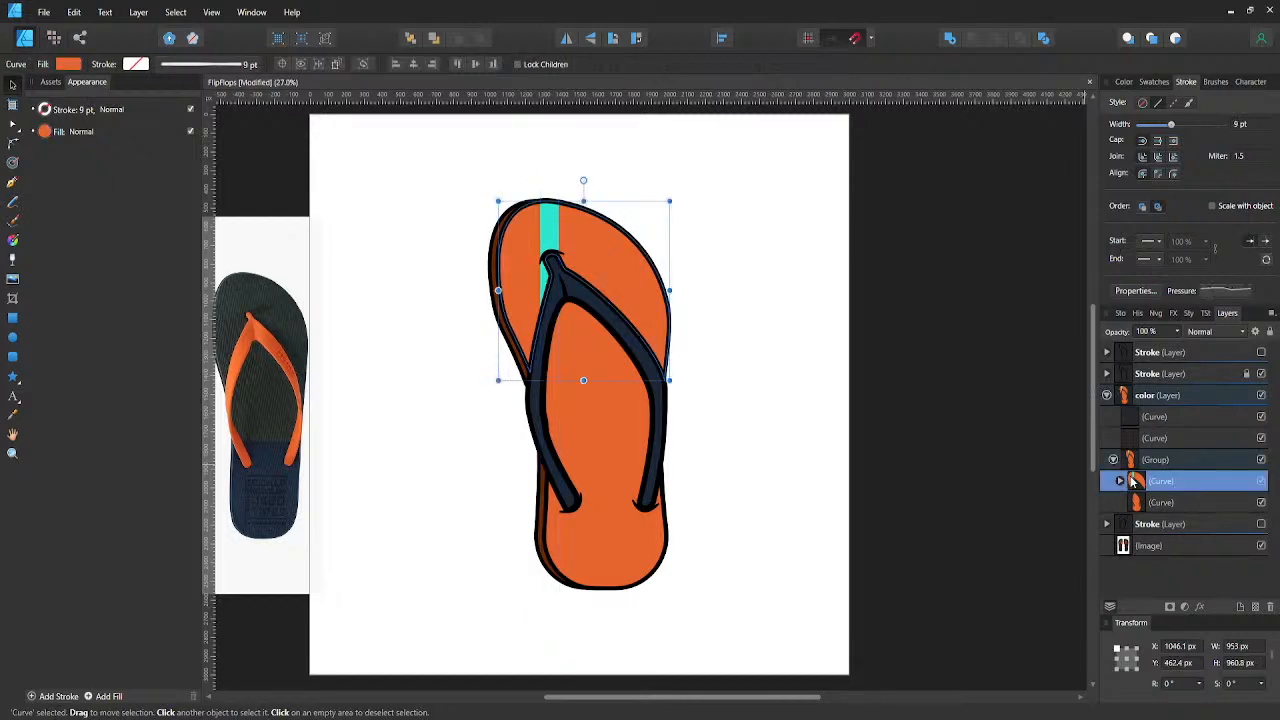
{"action": "left_click", "coordinate": [1118, 481]}
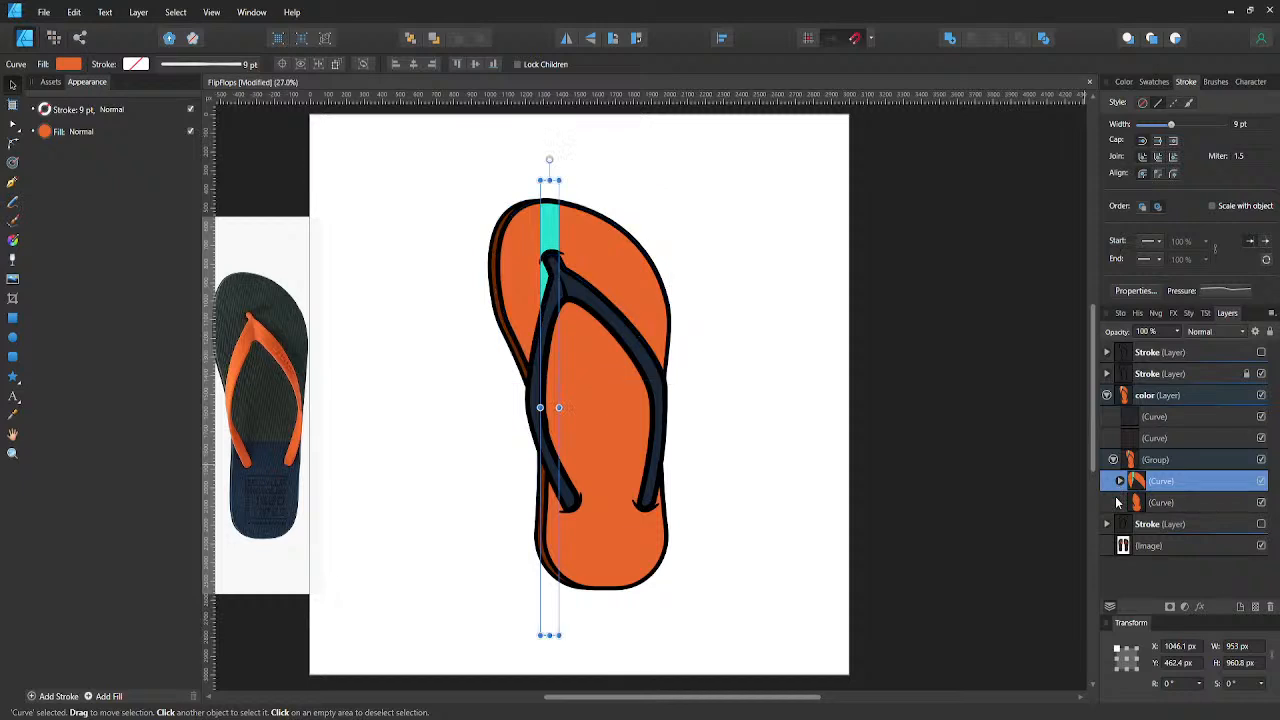
{"action": "left_click", "coordinate": [1124, 503]}
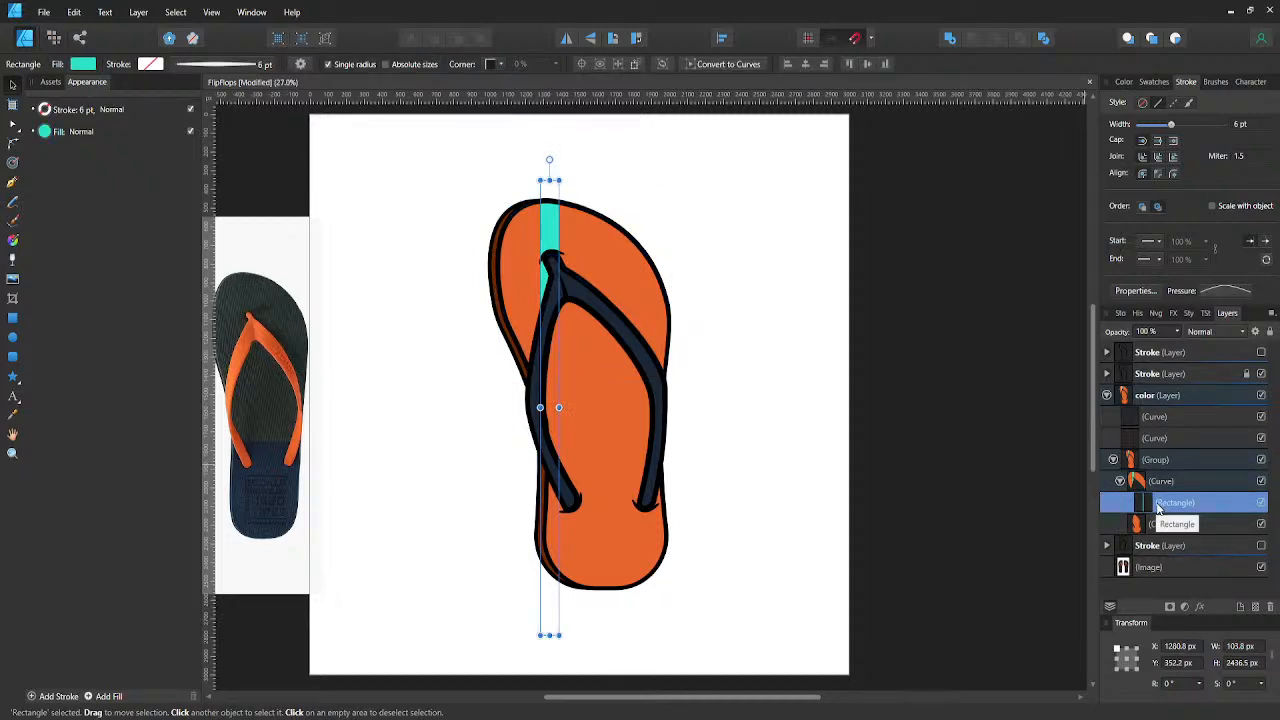
{"action": "left_click_drag", "start_coordinate": [1157, 508], "coordinate": [1147, 470]}
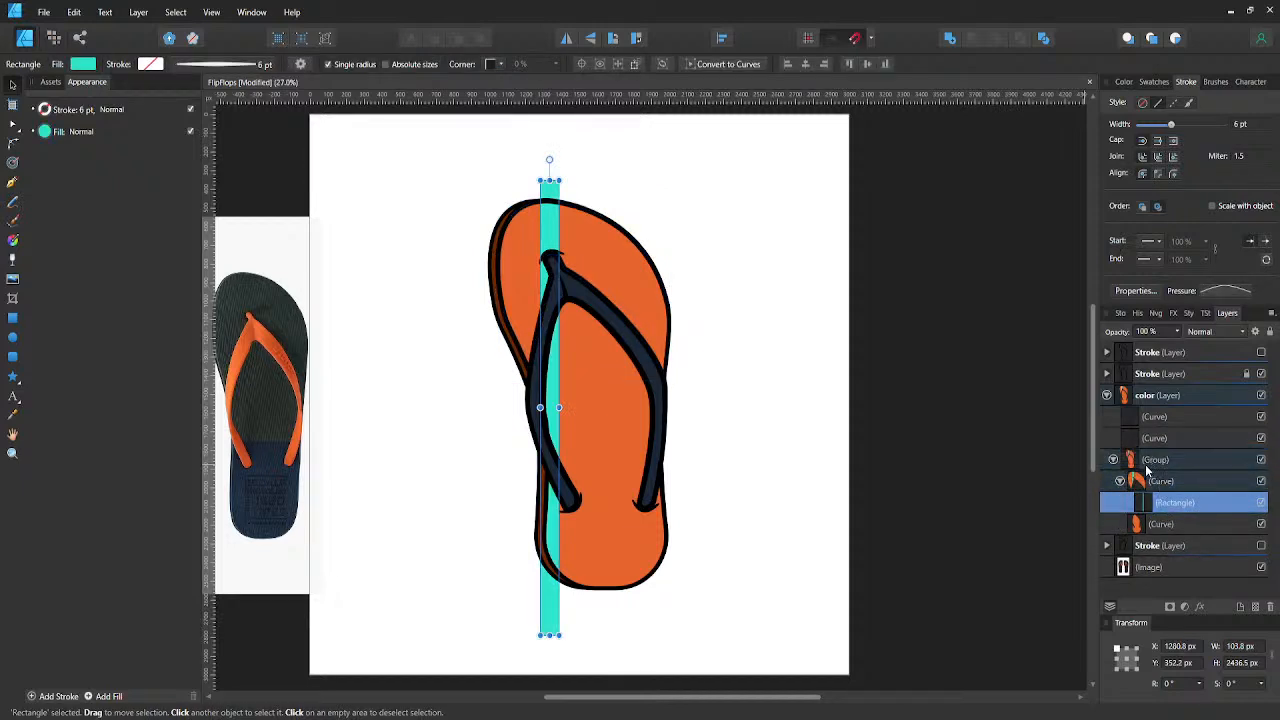
- Check the contents of the orange sole group, collapse it and hide it
{"action": "left_click", "coordinate": [1116, 483]}
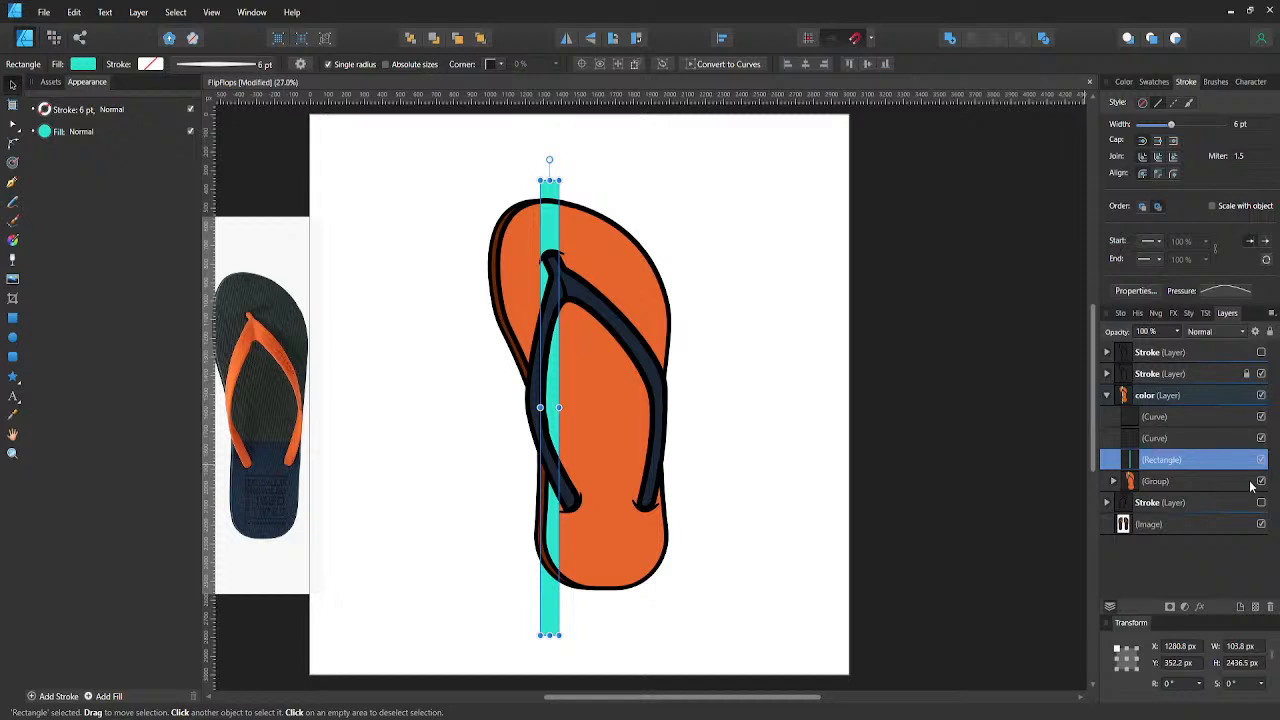
{"action": "left_click", "coordinate": [1116, 483]}
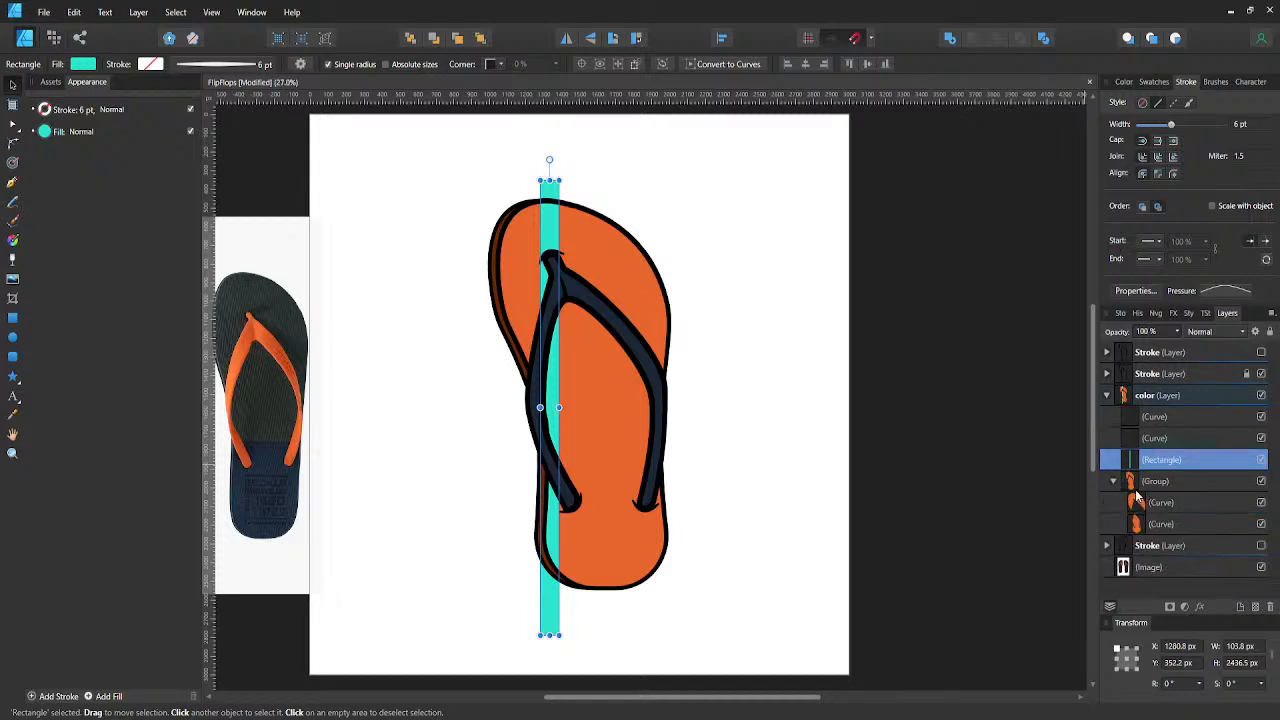
{"action": "left_click", "coordinate": [1116, 483]}
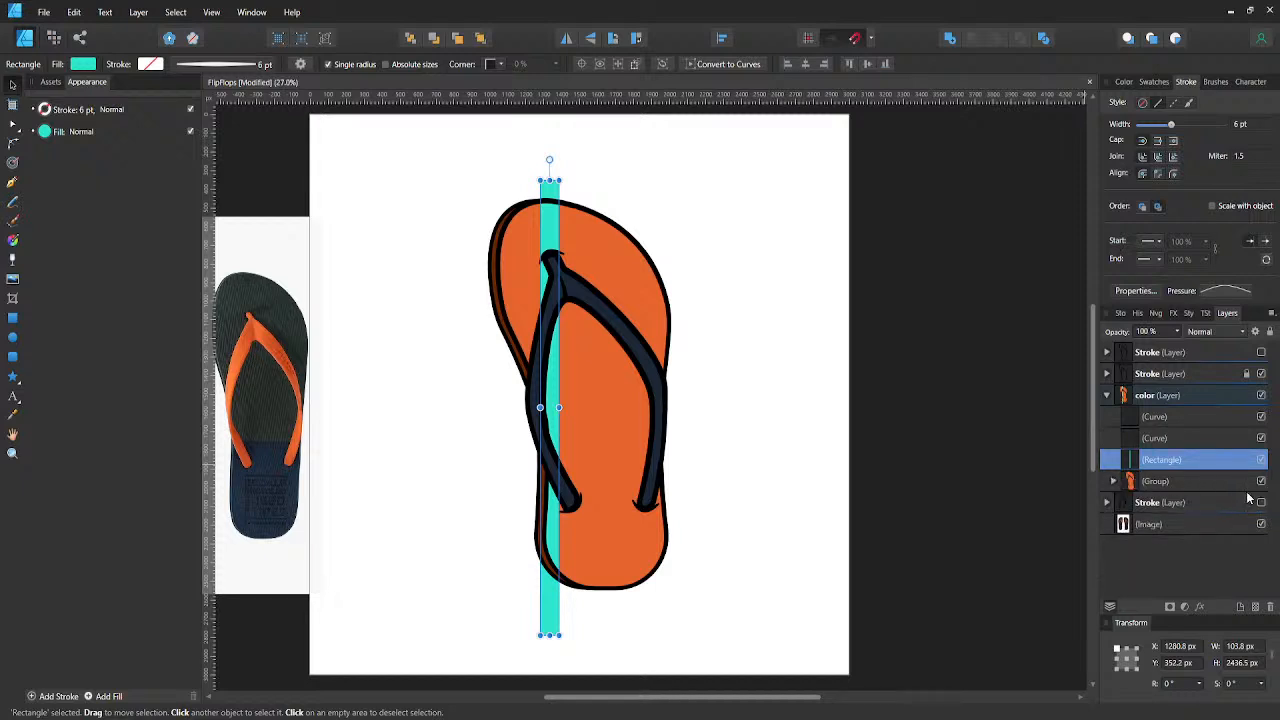
{"action": "left_click", "coordinate": [1260, 483]}
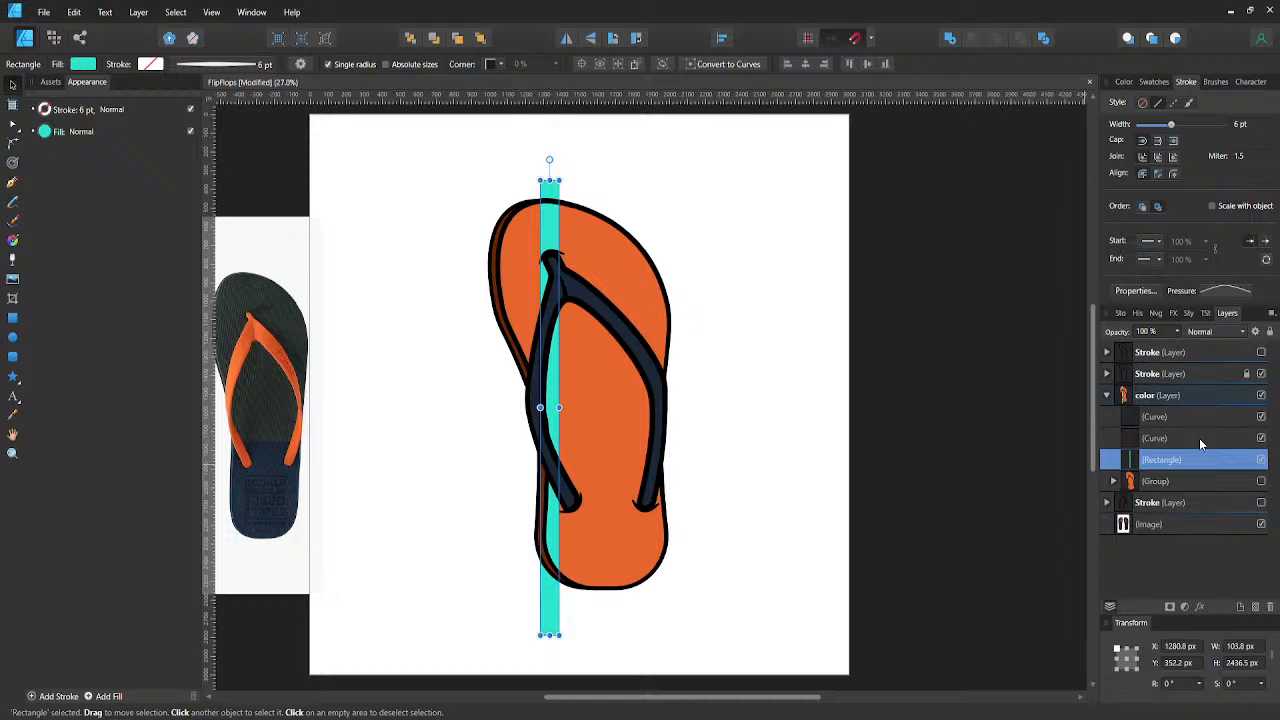
- Find and copy the closed 9 pt outline of the whole upper sole from a group in the hidden top Stroke layer
{"action": "left_click", "coordinate": [1108, 374]}
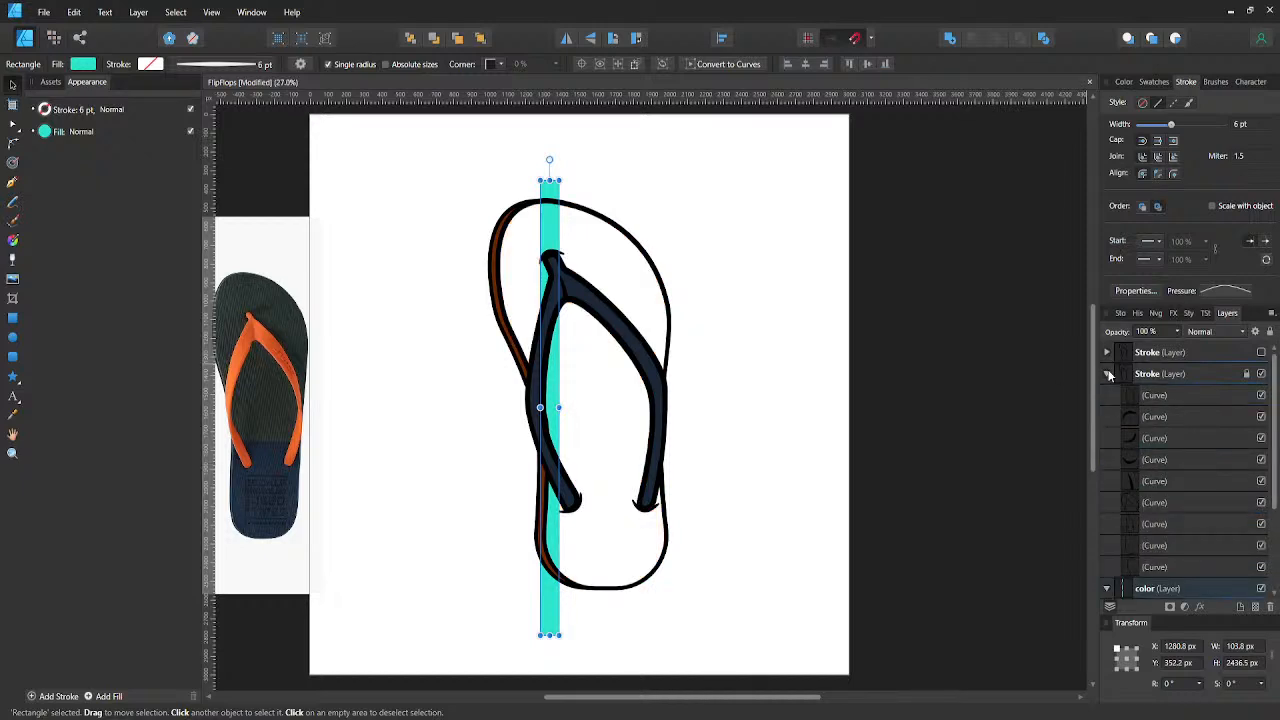
{"action": "scroll", "coordinate": [1112, 394], "scroll_direction": "down", "scroll_amount": 1}
{"action": "scroll", "coordinate": [1112, 394], "scroll_direction": "up", "scroll_amount": 1}
{"action": "left_click", "coordinate": [1106, 374]}
{"action": "left_click", "coordinate": [1107, 353]}
{"action": "scroll", "coordinate": [1160, 450], "scroll_direction": "down", "scroll_amount": 3}
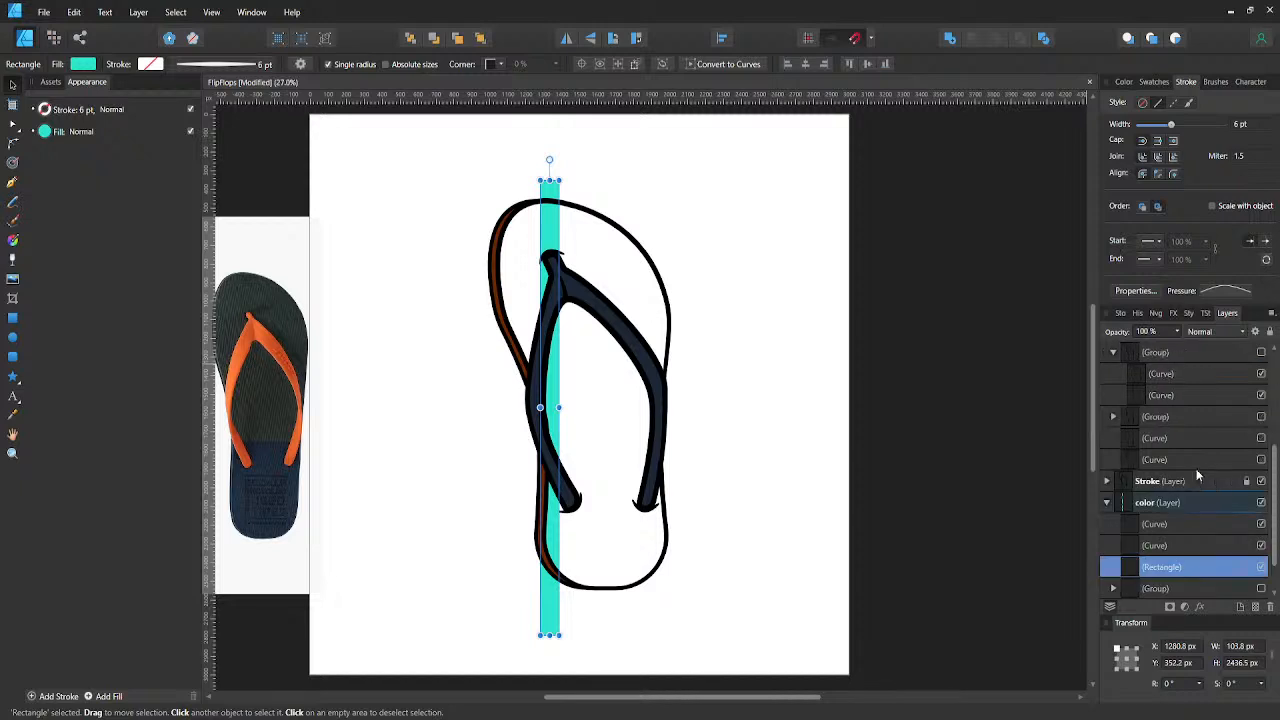
{"action": "left_click", "coordinate": [1183, 441]}
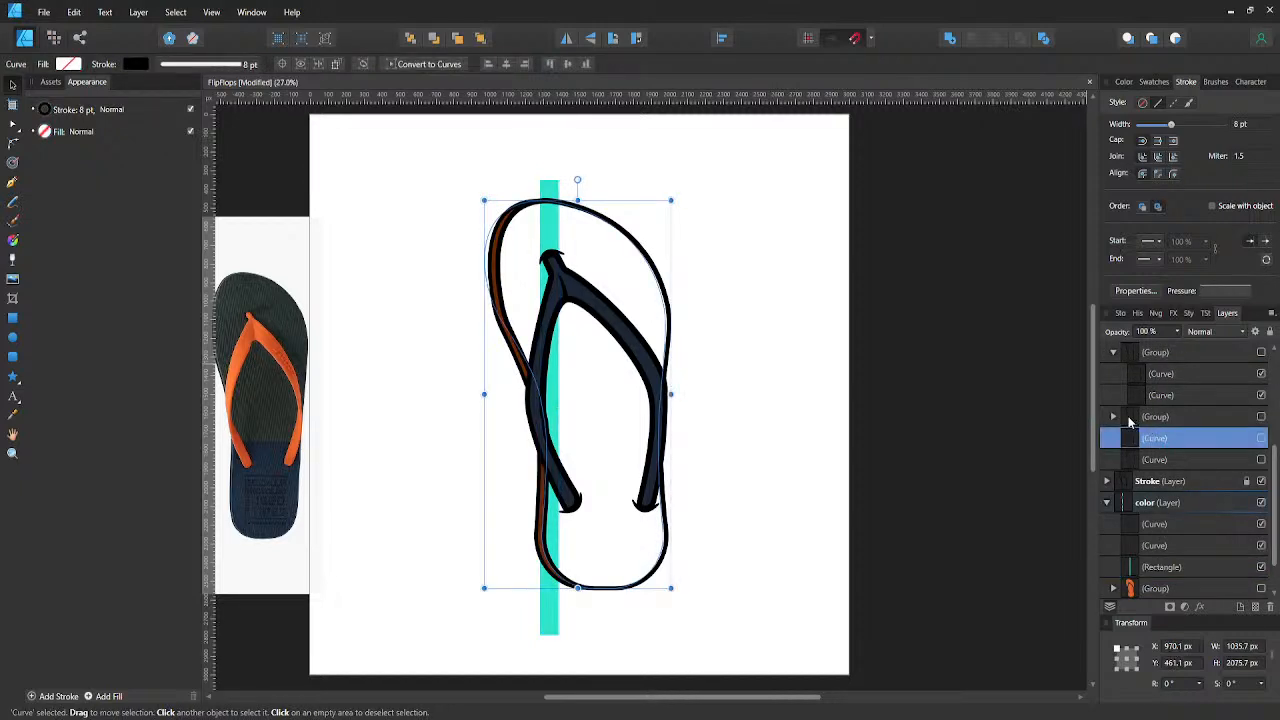
{"action": "left_click", "coordinate": [1131, 377]}
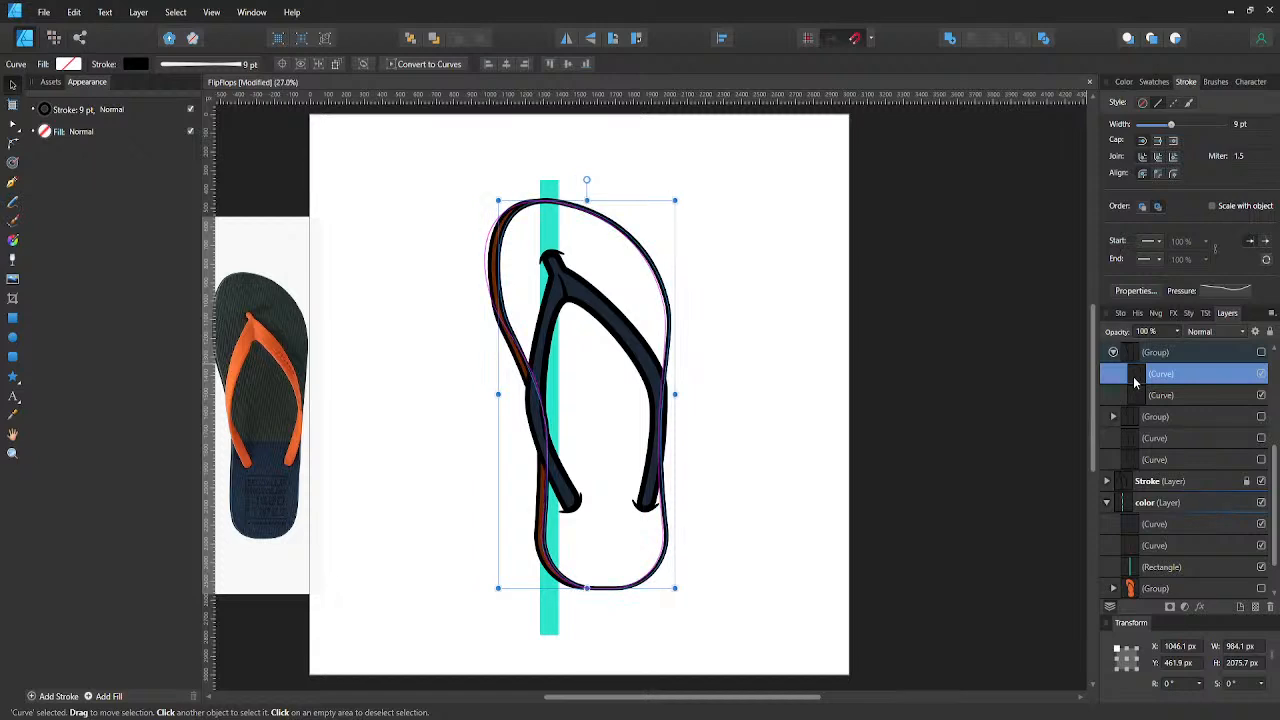
- Paste the copied sole outline into the color layer, between the turquoise rectangle and the hidden sole group
{"action": "scroll", "coordinate": [1135, 377], "scroll_direction": "up", "scroll_amount": 3}
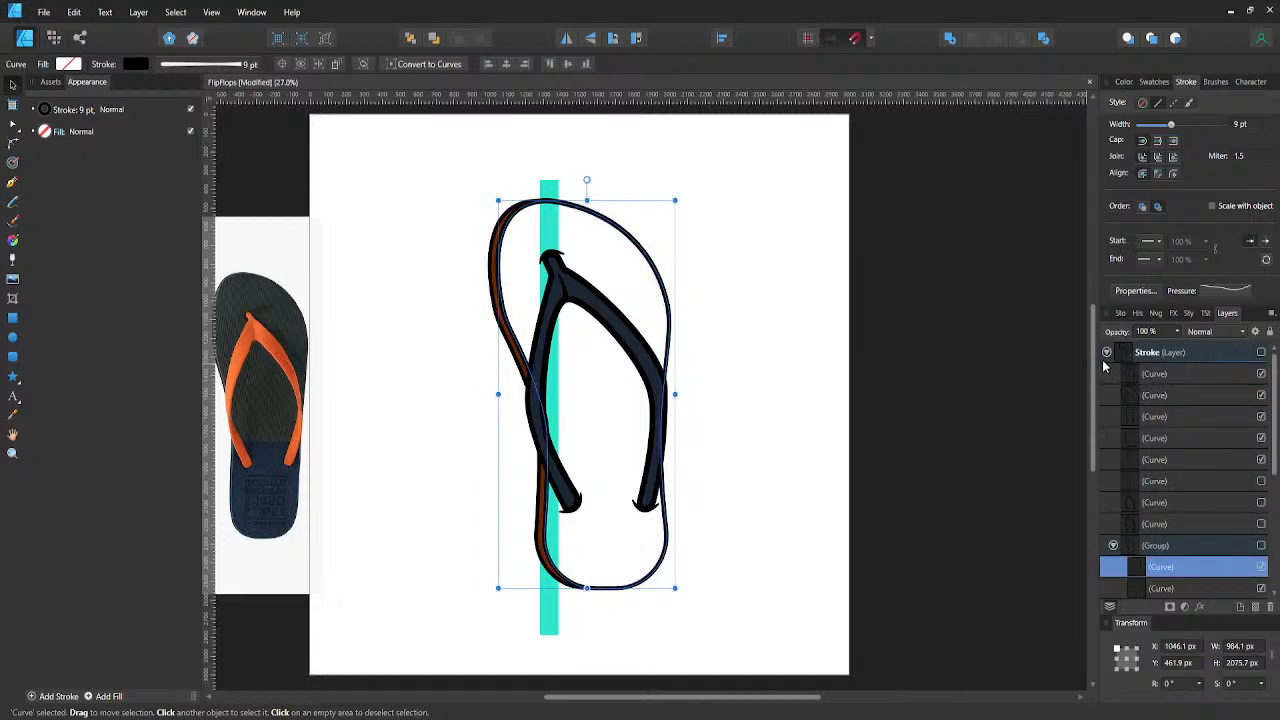
{"action": "left_click", "coordinate": [1105, 354]}
{"action": "left_click", "coordinate": [1106, 352]}
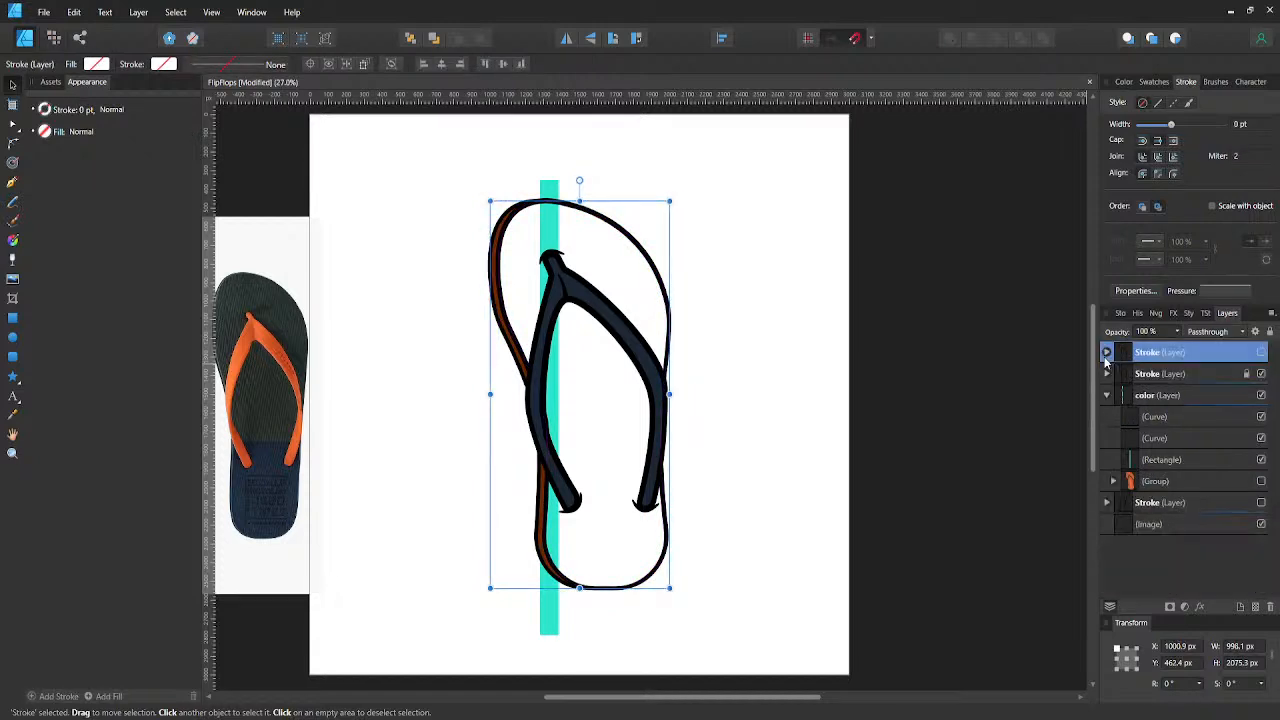
{"action": "left_click", "coordinate": [1146, 482]}
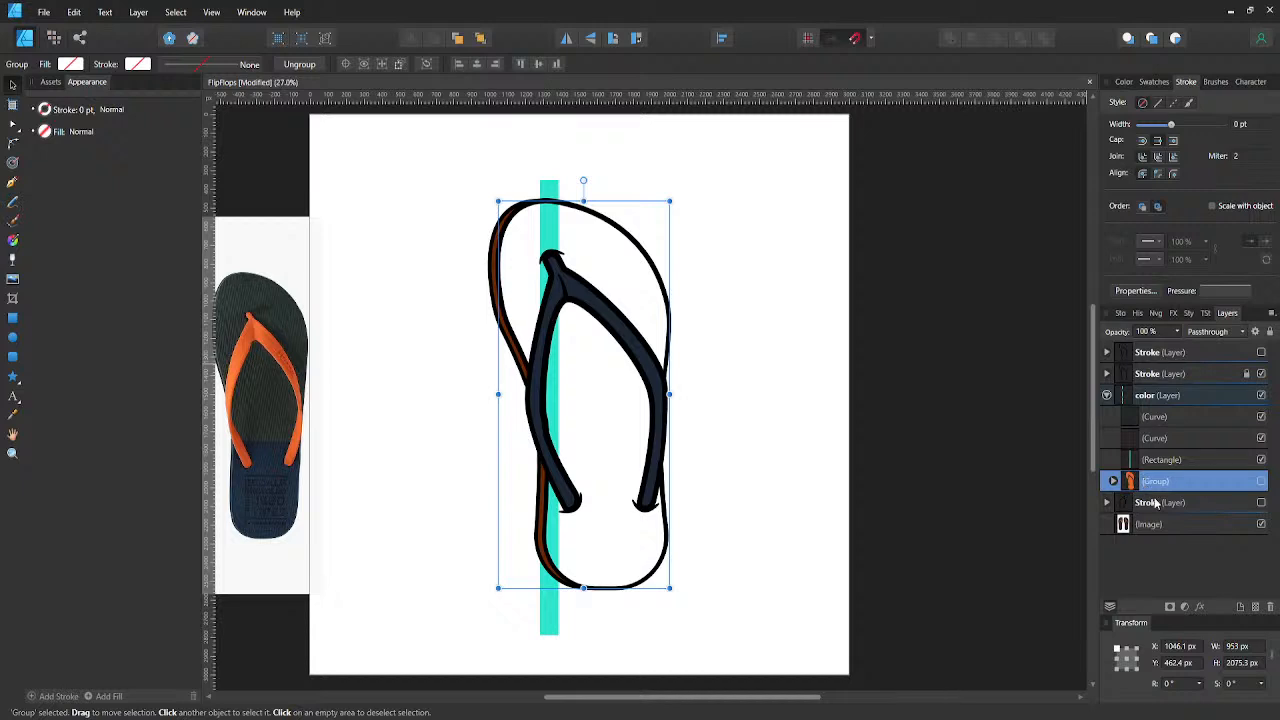
{"action": "key", "text": "ctrl+v"}
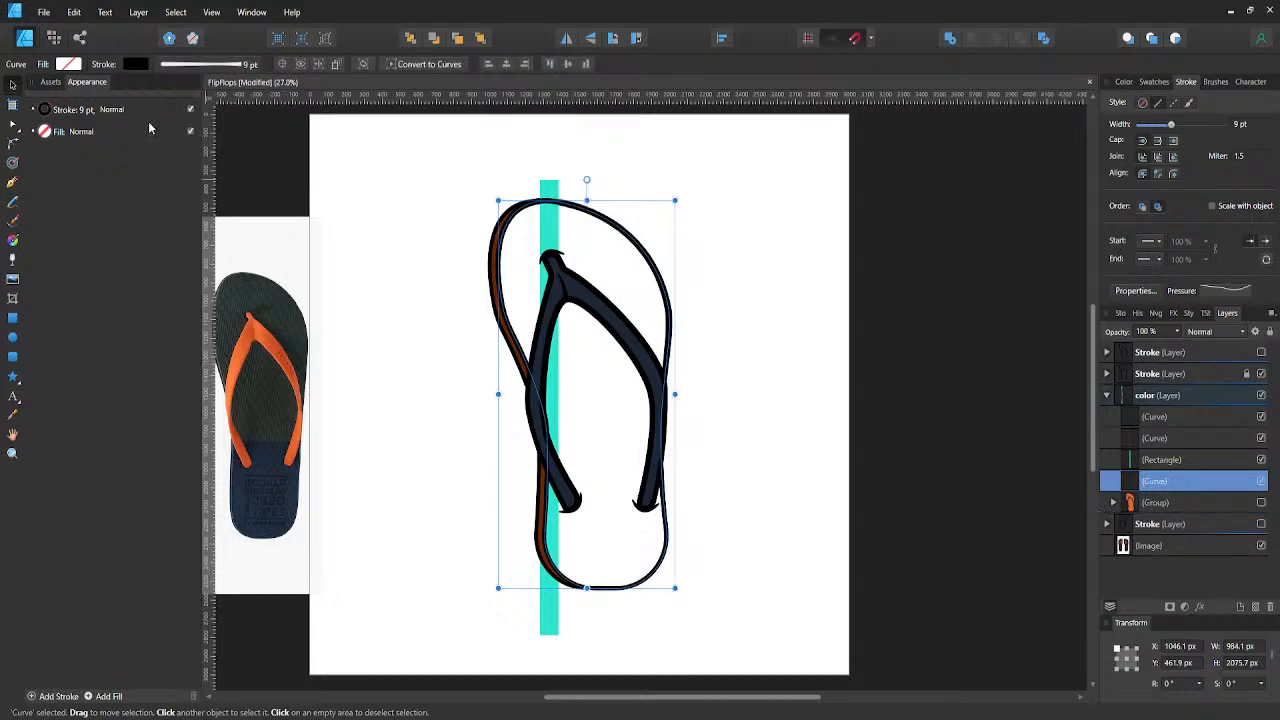
- Remove the pasted sole outline's stroke and fill it with the orange sampled from the strap in the photo
{"action": "left_click", "coordinate": [136, 64]}
{"action": "left_click", "coordinate": [231, 92]}
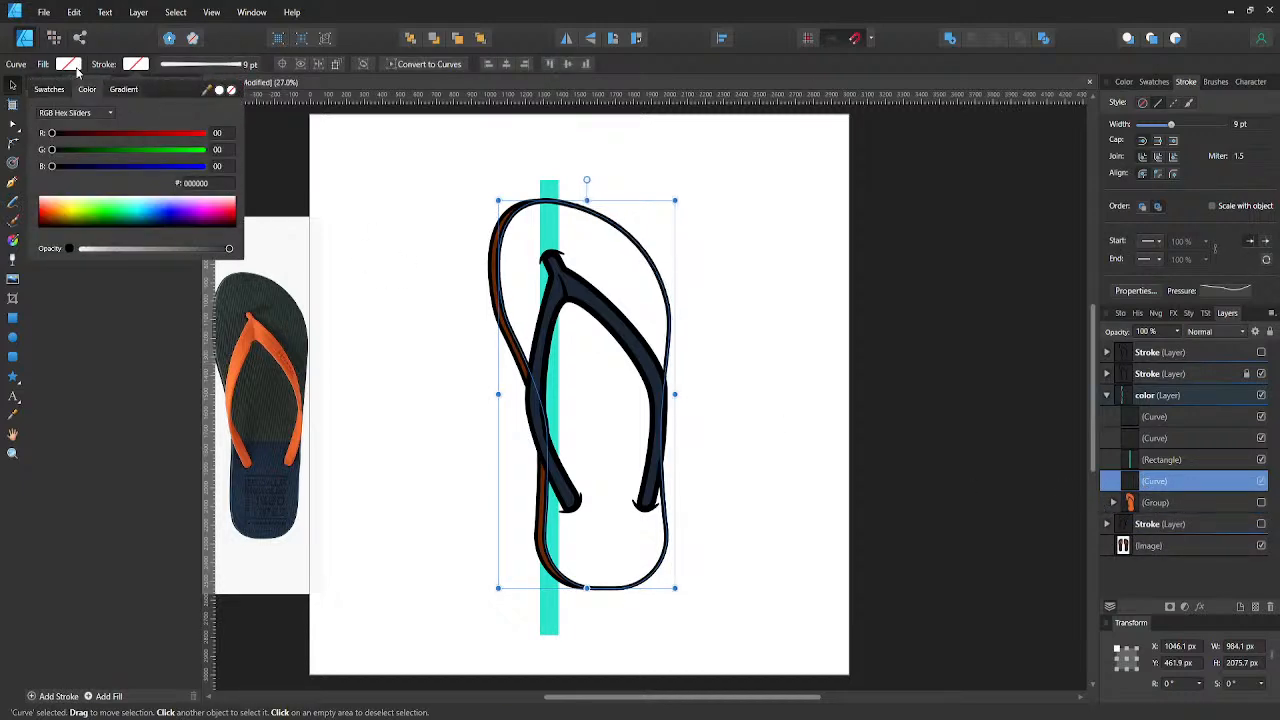
{"action": "left_click", "coordinate": [74, 67]}
{"action": "left_click", "coordinate": [74, 67]}
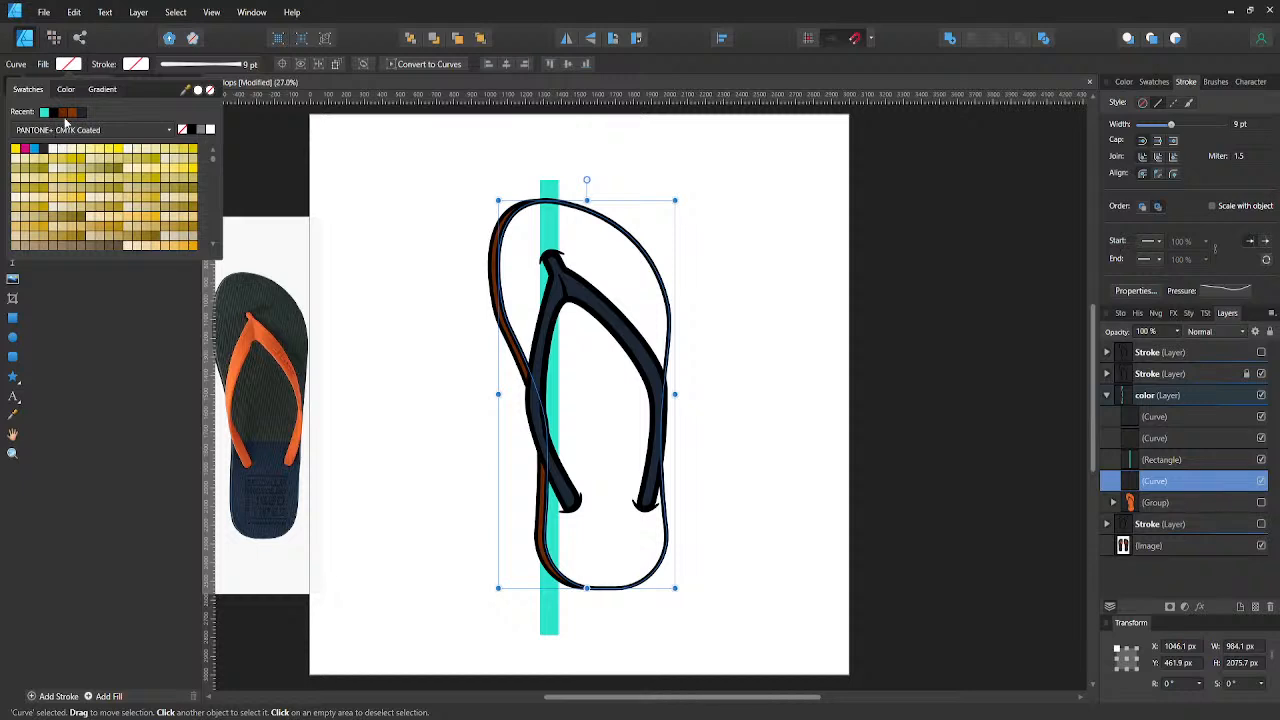
{"action": "left_click_drag", "start_coordinate": [184, 91], "coordinate": [247, 341]}
{"action": "left_click", "coordinate": [197, 90]}
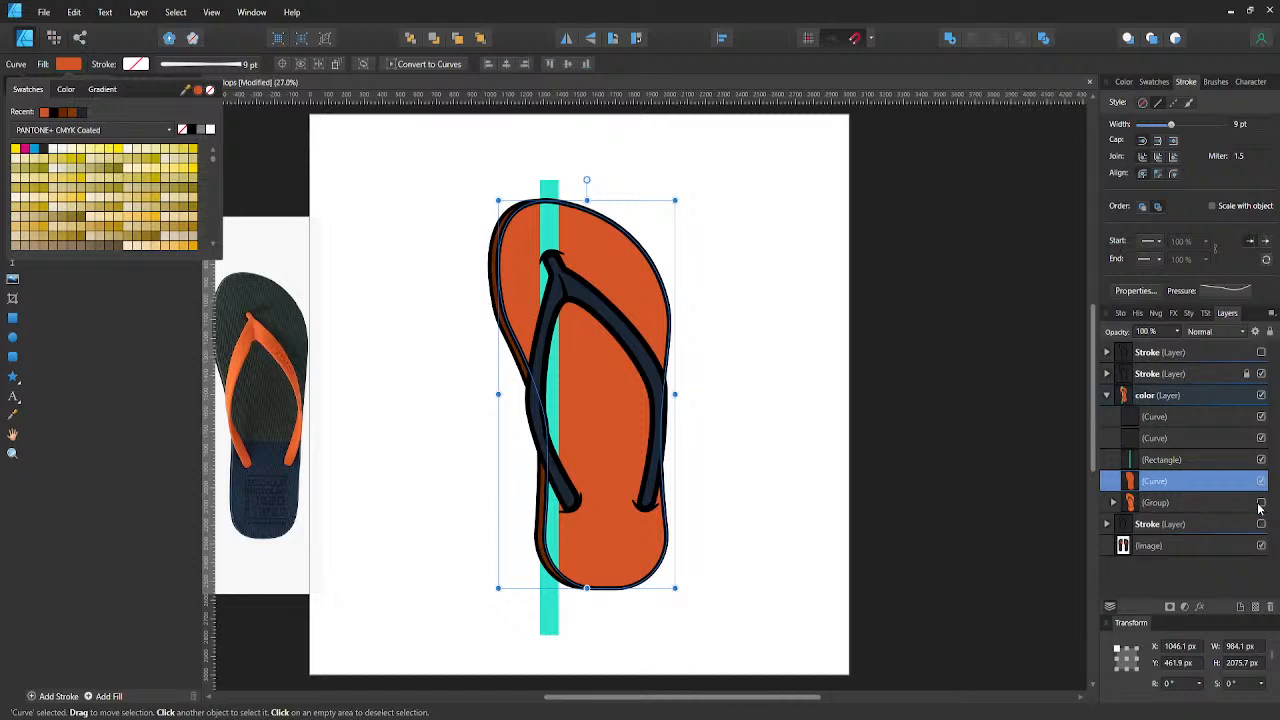
- Show the sole group again and duplicate its two orange fills, placing the copies about 454 px to the right
{"action": "left_click", "coordinate": [1260, 503]}
{"action": "left_click", "coordinate": [1260, 503]}
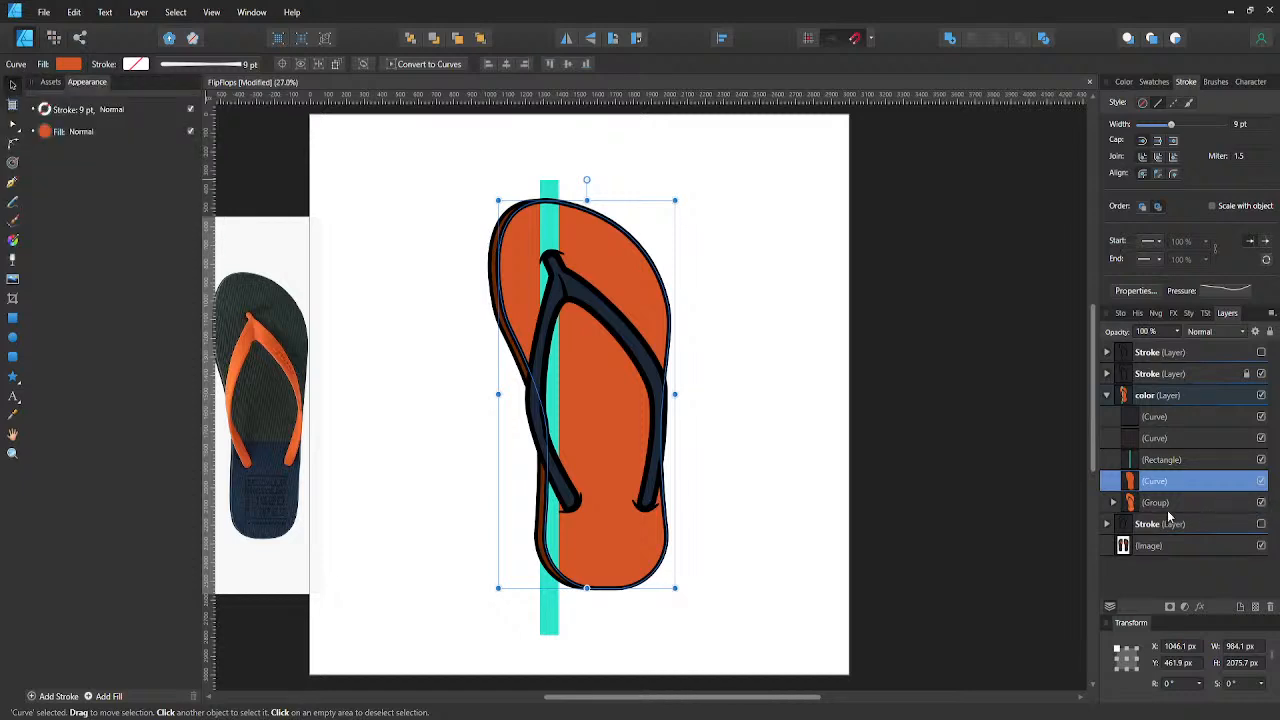
{"action": "left_click", "coordinate": [1113, 503]}
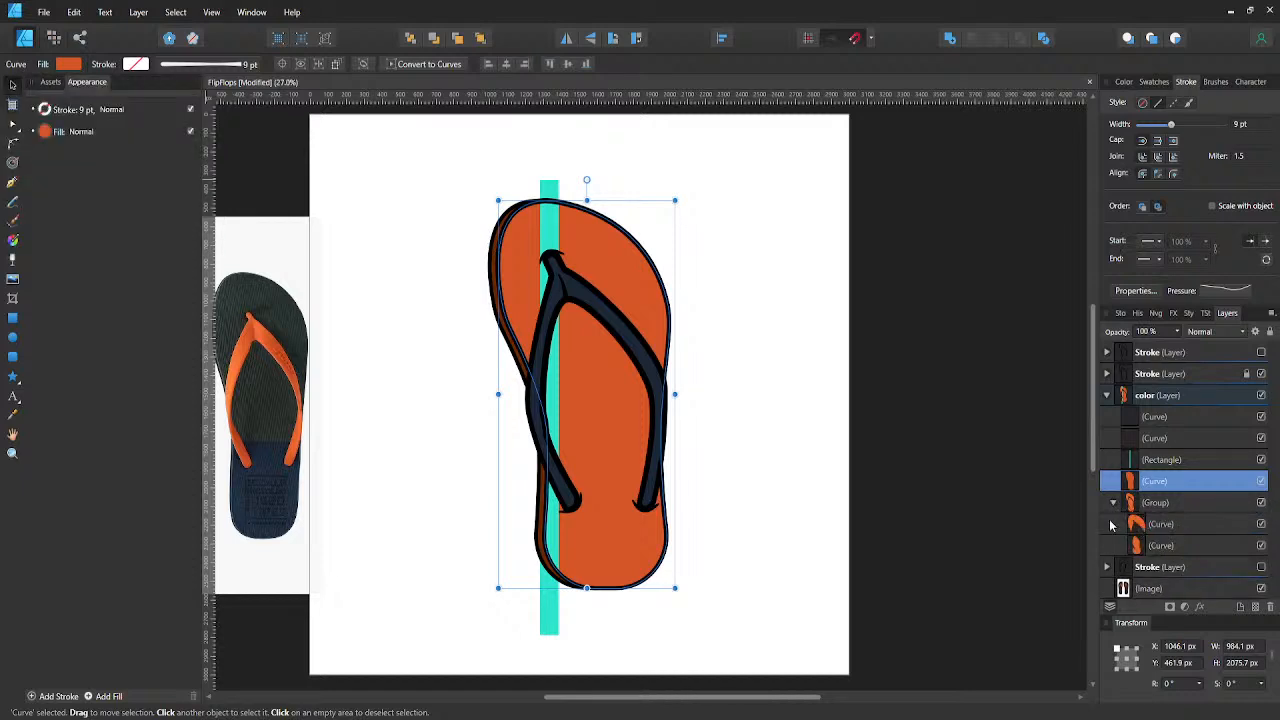
{"action": "left_click", "coordinate": [1114, 525]}
{"action": "left_click", "coordinate": [580, 382], "text": "shift"}
{"action": "left_click_drag", "start_coordinate": [580, 382], "coordinate": [660, 380]}
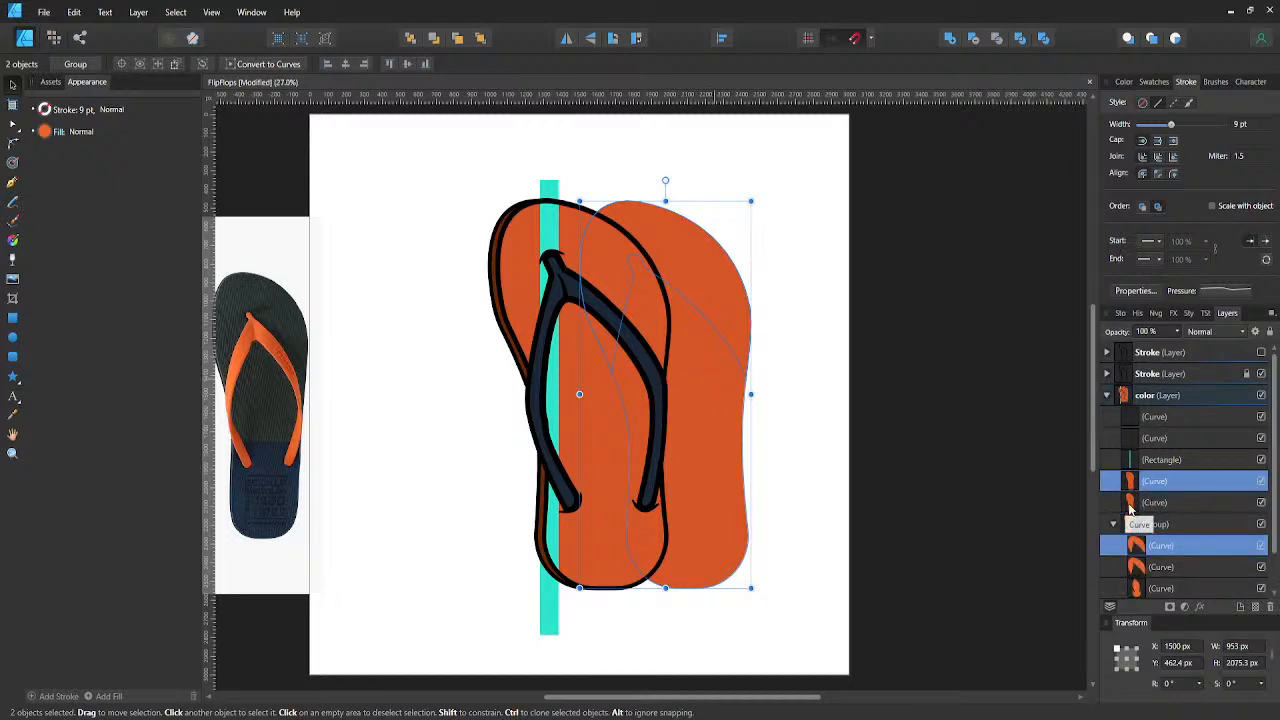
- Fill the one-piece sole shape with orange D55629 sampled from the offset copies, and collapse and hide the original sole group
{"action": "left_click", "coordinate": [1130, 503]}
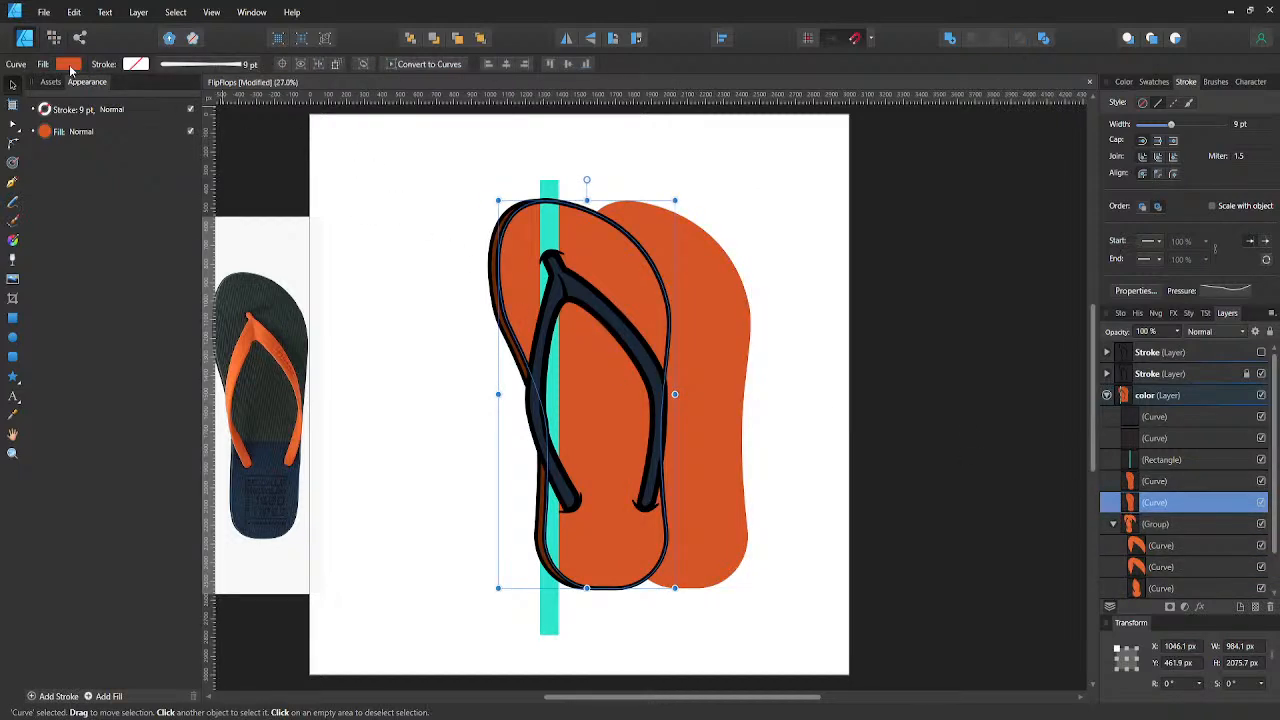
{"action": "left_click", "coordinate": [70, 67]}
{"action": "left_click_drag", "start_coordinate": [186, 90], "coordinate": [700, 280]}
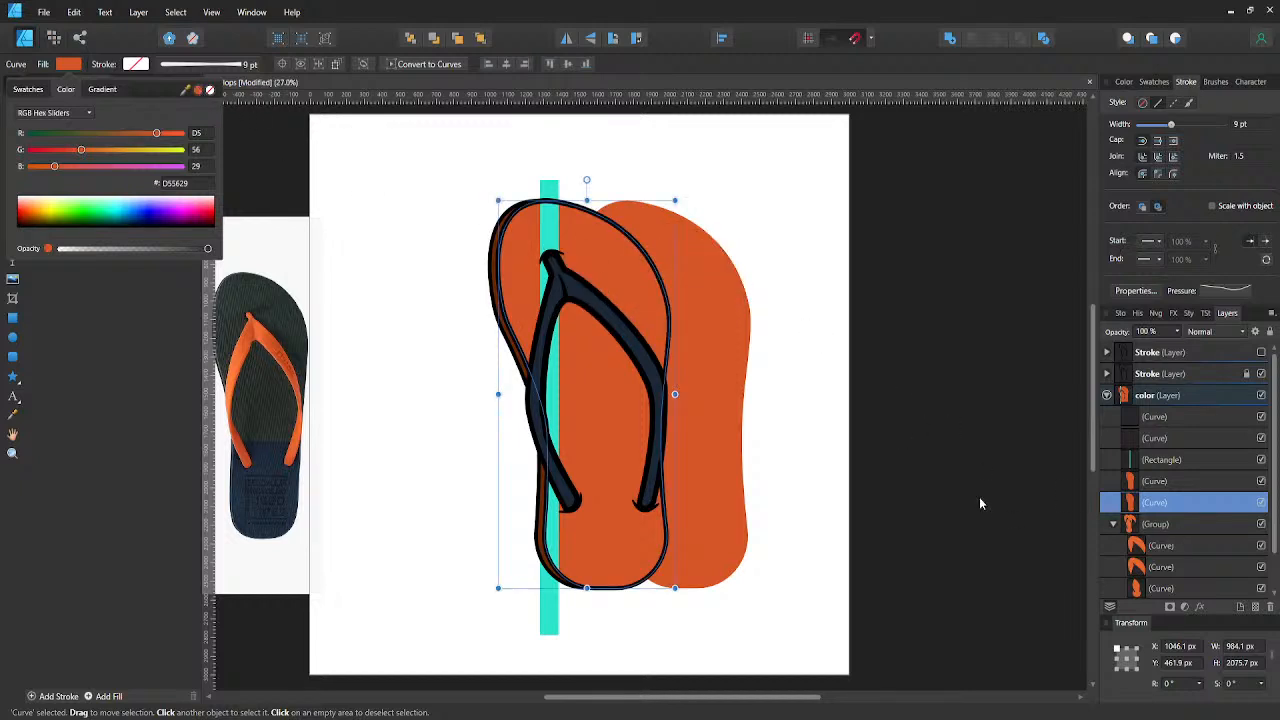
{"action": "left_click", "coordinate": [823, 501]}
{"action": "left_click", "coordinate": [1114, 525]}
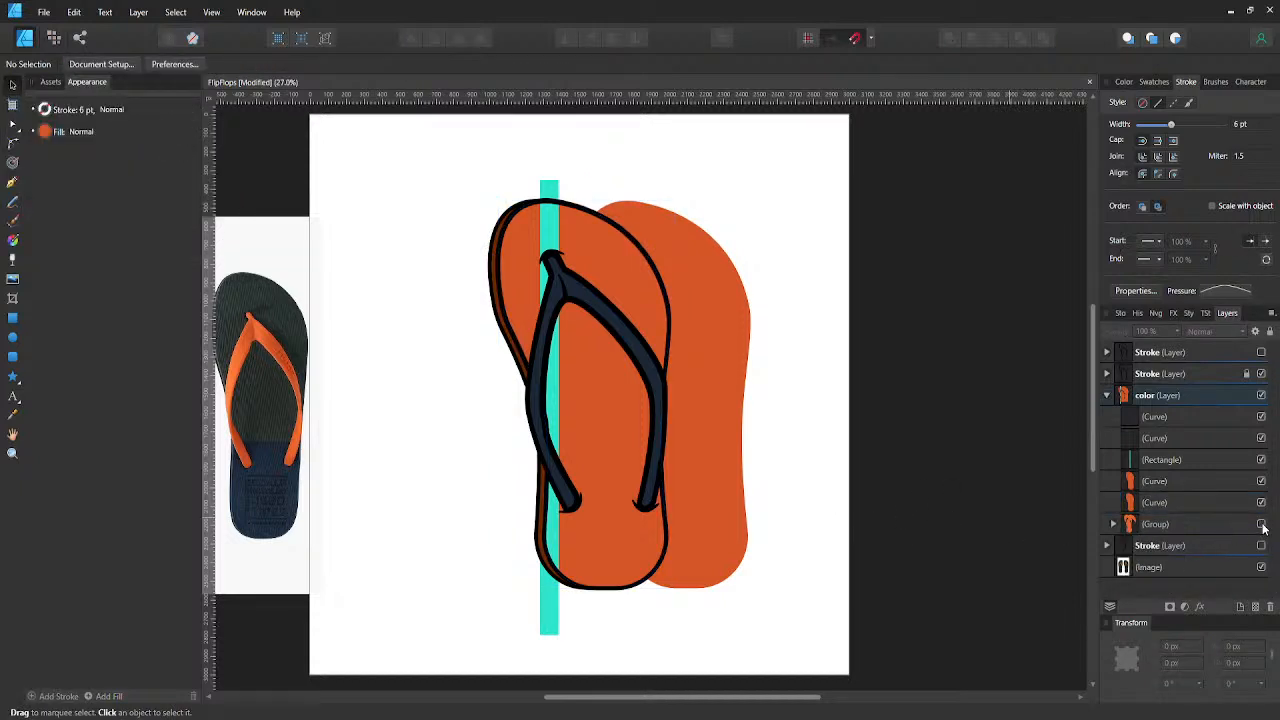
- Delete the orange sole copy that sits offset to the right of the flip-flop
{"action": "left_click", "coordinate": [1214, 508]}
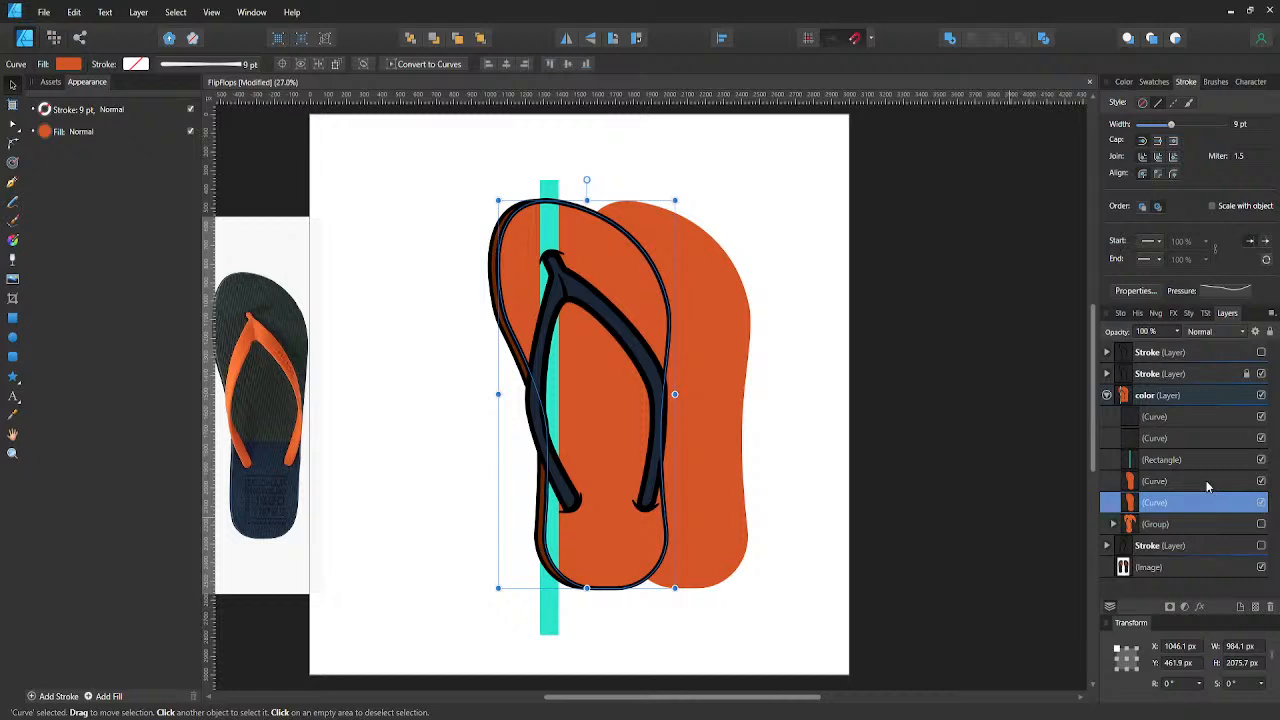
{"action": "left_click", "coordinate": [1206, 483]}
{"action": "key", "text": "Delete"}
{"action": "left_click", "coordinate": [745, 427]}
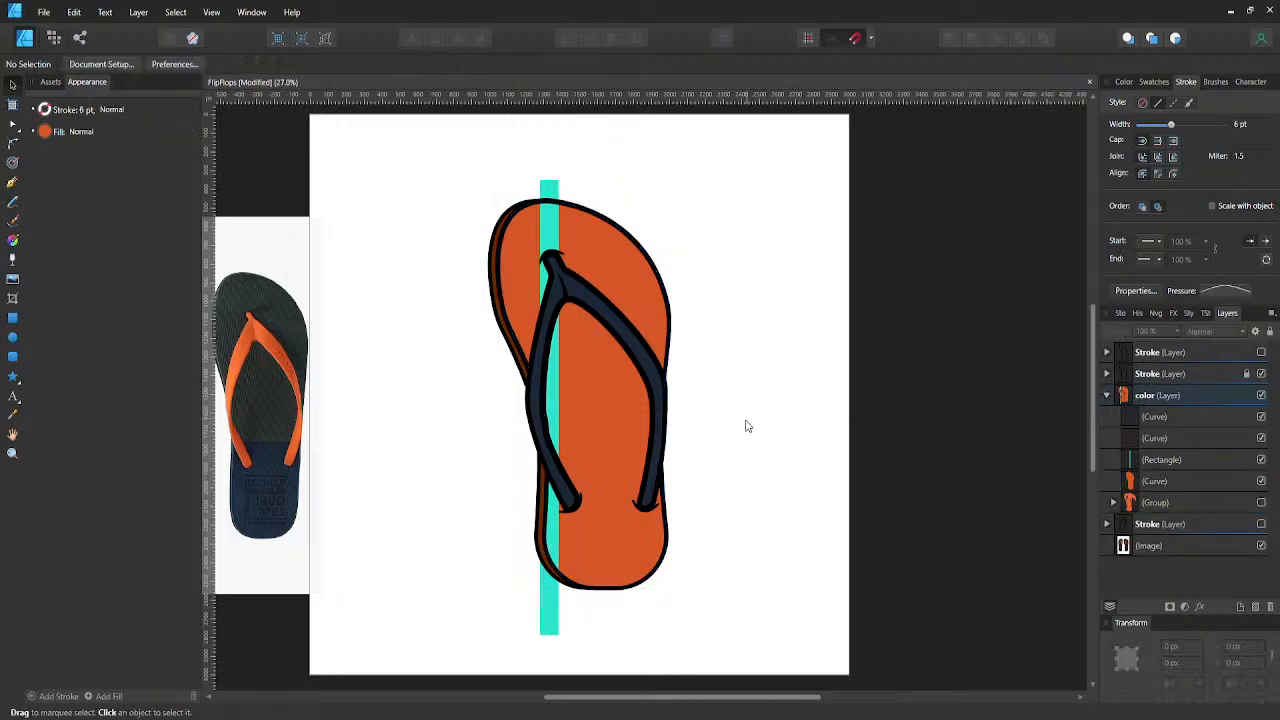
- Fill the one-piece sole with the brighter orange F87C39 sampled from the strap in the photo, keeping its layer order
{"action": "left_click", "coordinate": [622, 297]}
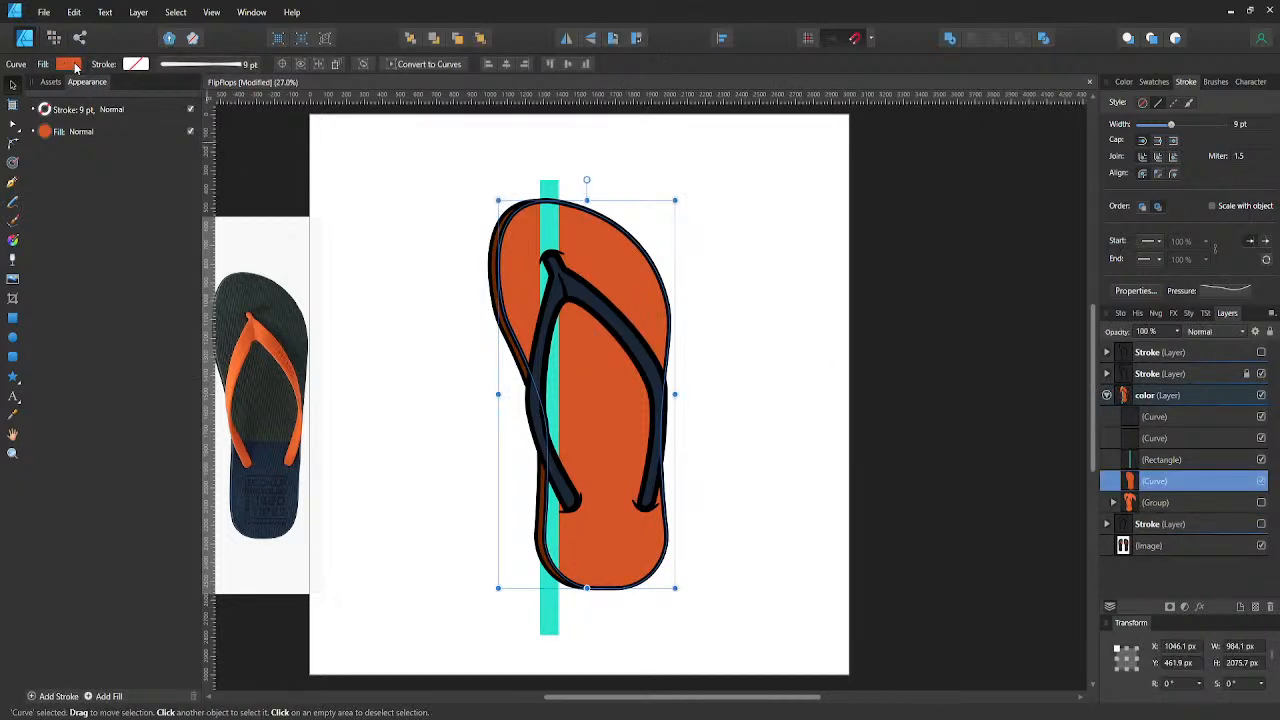
{"action": "left_click", "coordinate": [68, 64]}
{"action": "left_click_drag", "start_coordinate": [185, 89], "coordinate": [227, 384]}
{"action": "left_click", "coordinate": [228, 384]}
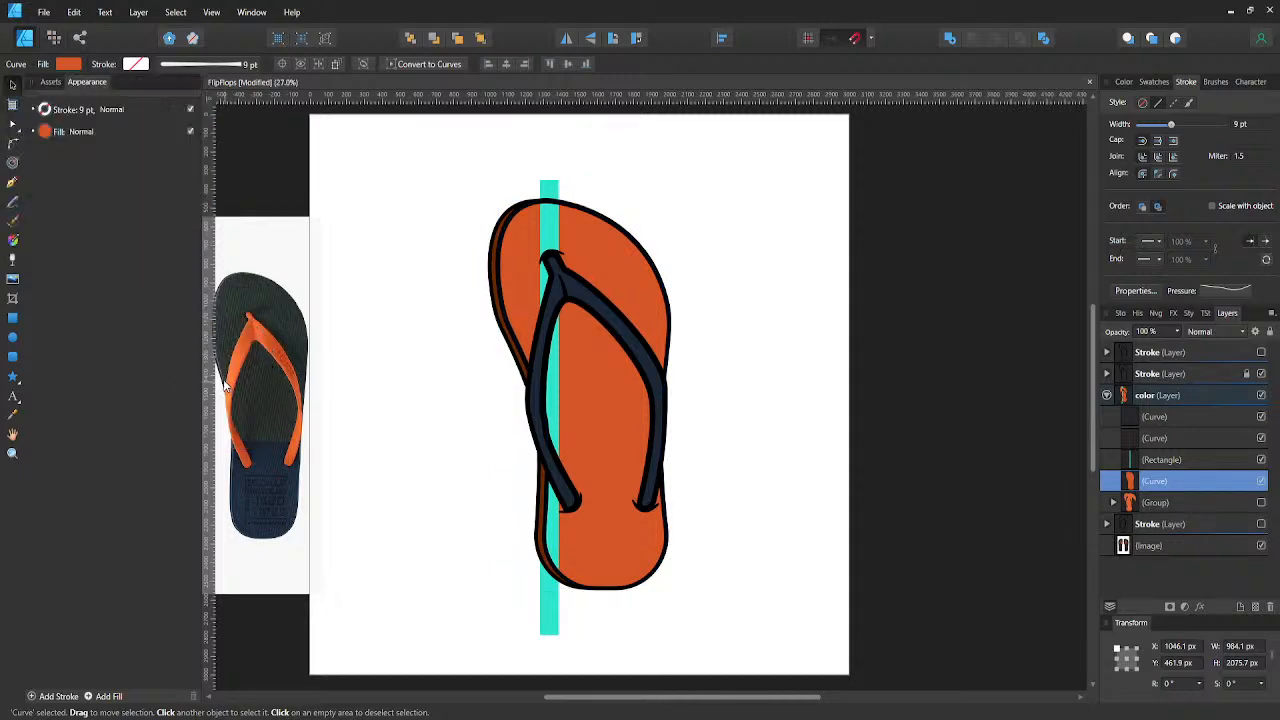
{"action": "left_click", "coordinate": [228, 384]}
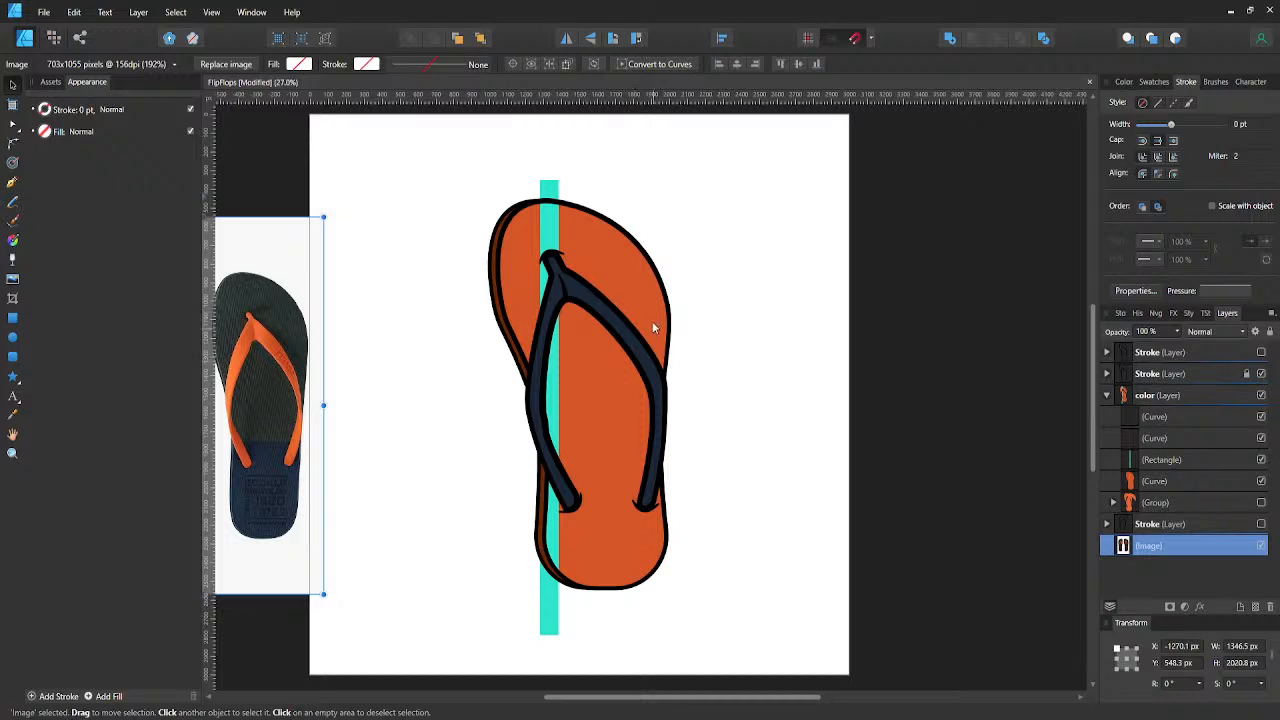
{"action": "left_click", "coordinate": [631, 303]}
{"action": "left_click", "coordinate": [68, 64]}
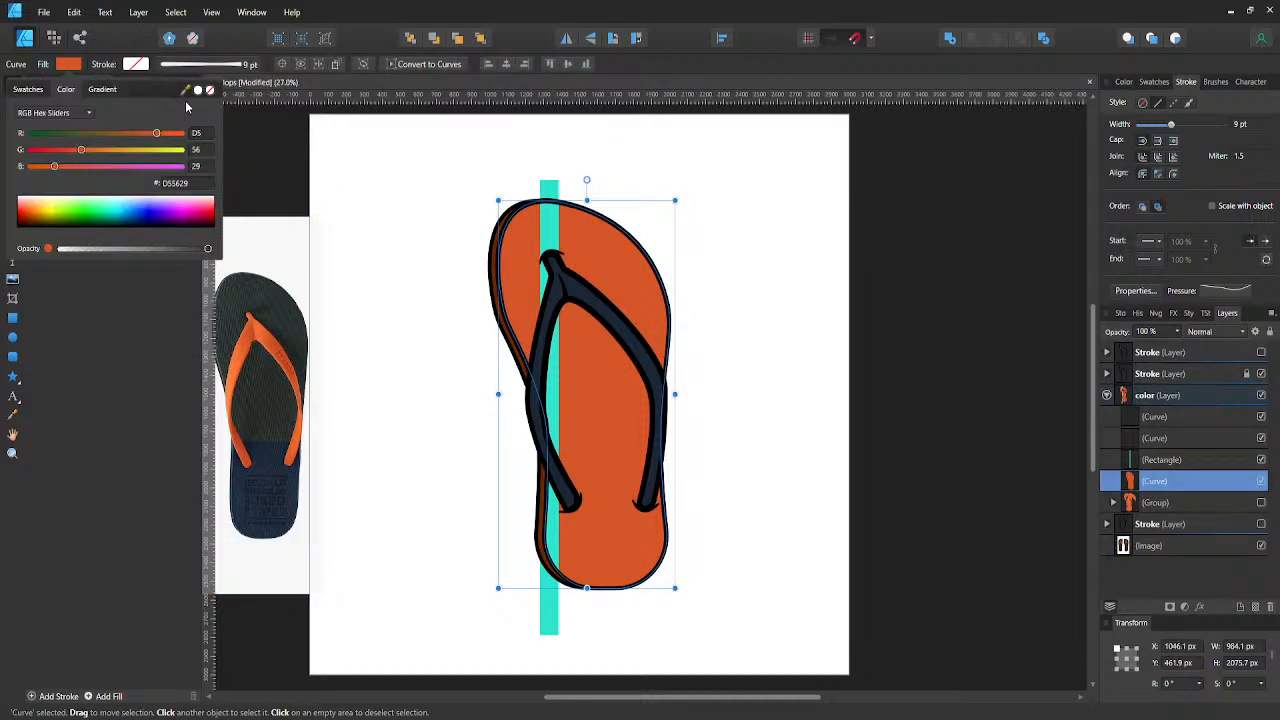
{"action": "left_click_drag", "start_coordinate": [186, 89], "coordinate": [230, 378]}
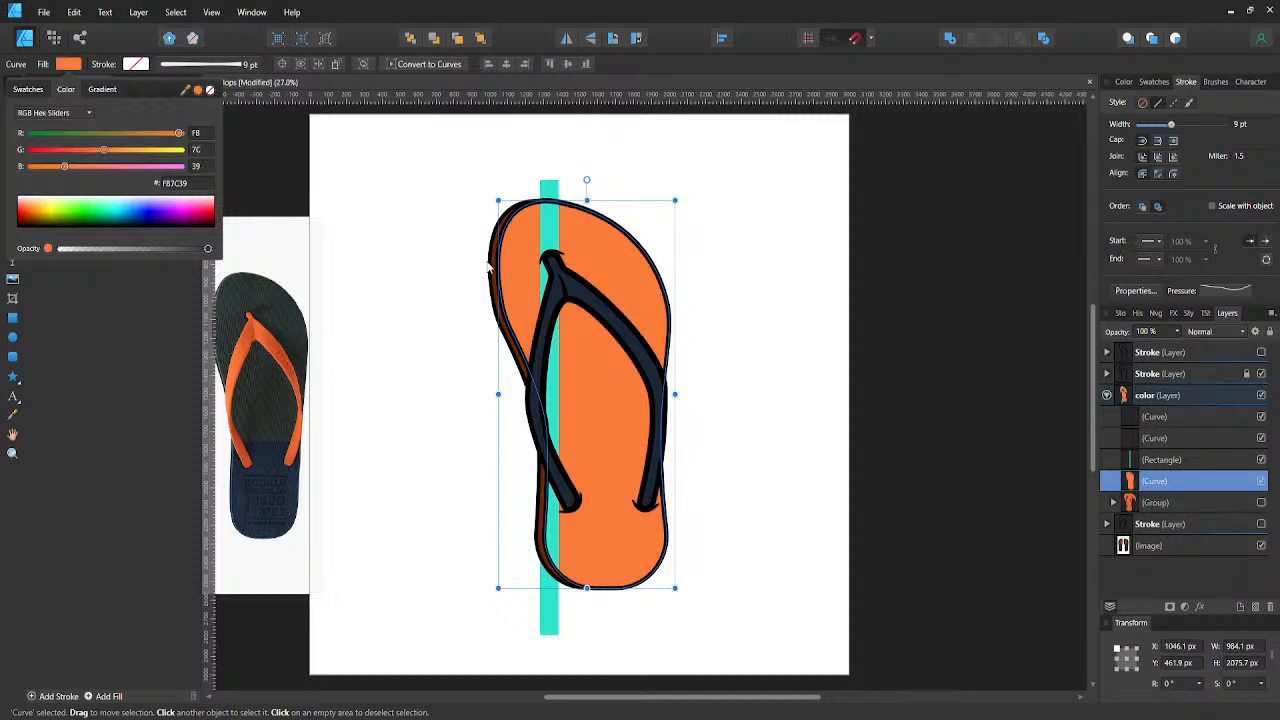
{"action": "left_click", "coordinate": [1144, 443]}
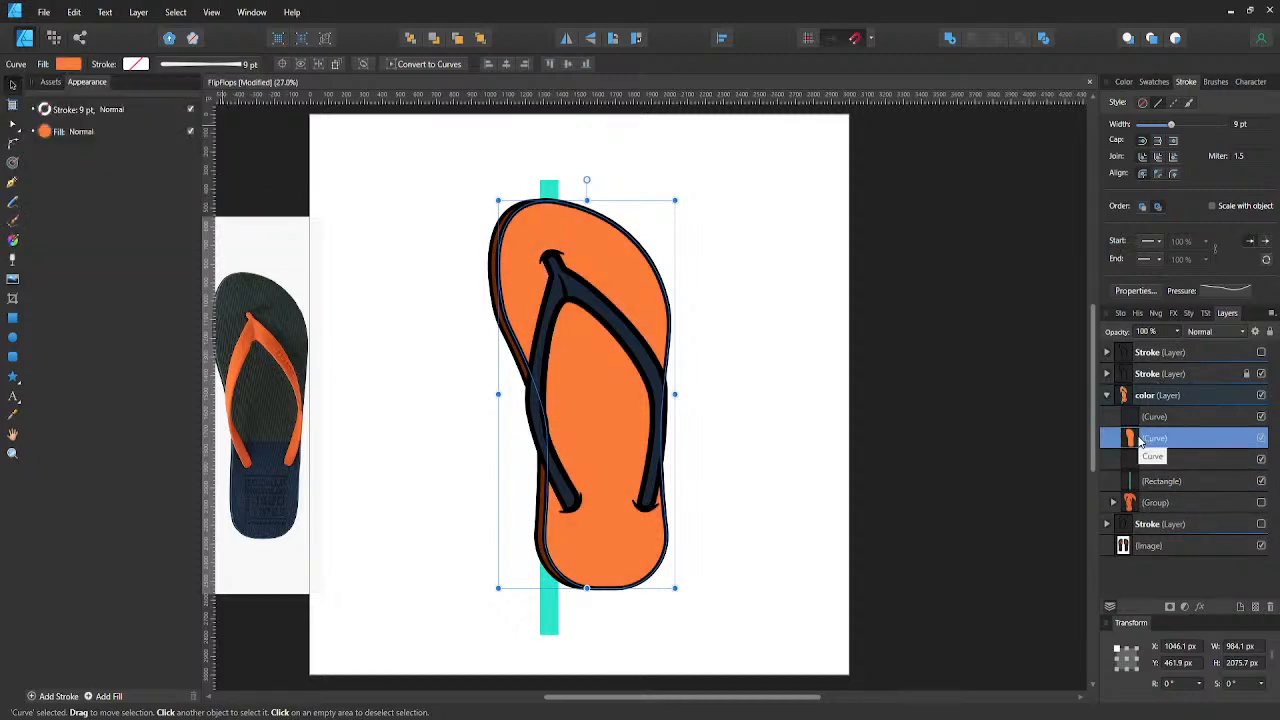
{"action": "key", "text": "ctrl+z"}
- Switch the sole side edge's brown fill to CMYK sliders, set its black value to 45, and save the document
{"action": "left_click", "coordinate": [1140, 440]}
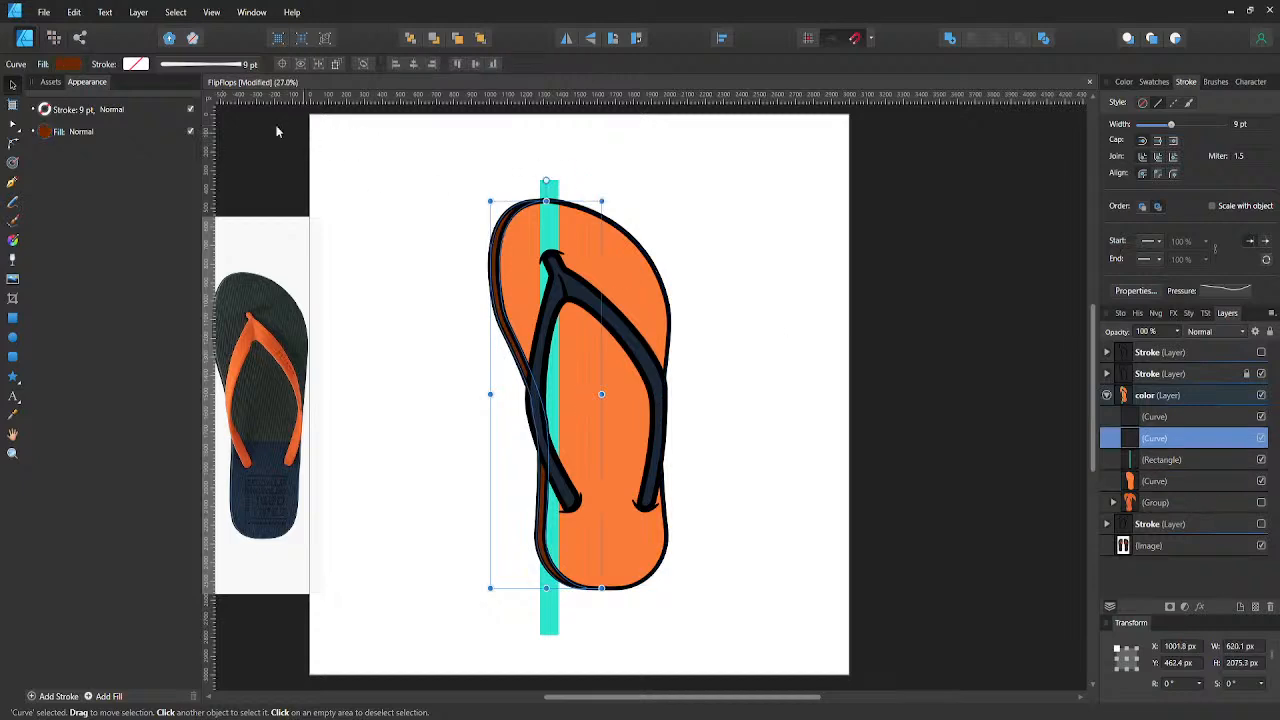
{"action": "left_click", "coordinate": [70, 64]}
{"action": "left_click", "coordinate": [90, 113]}
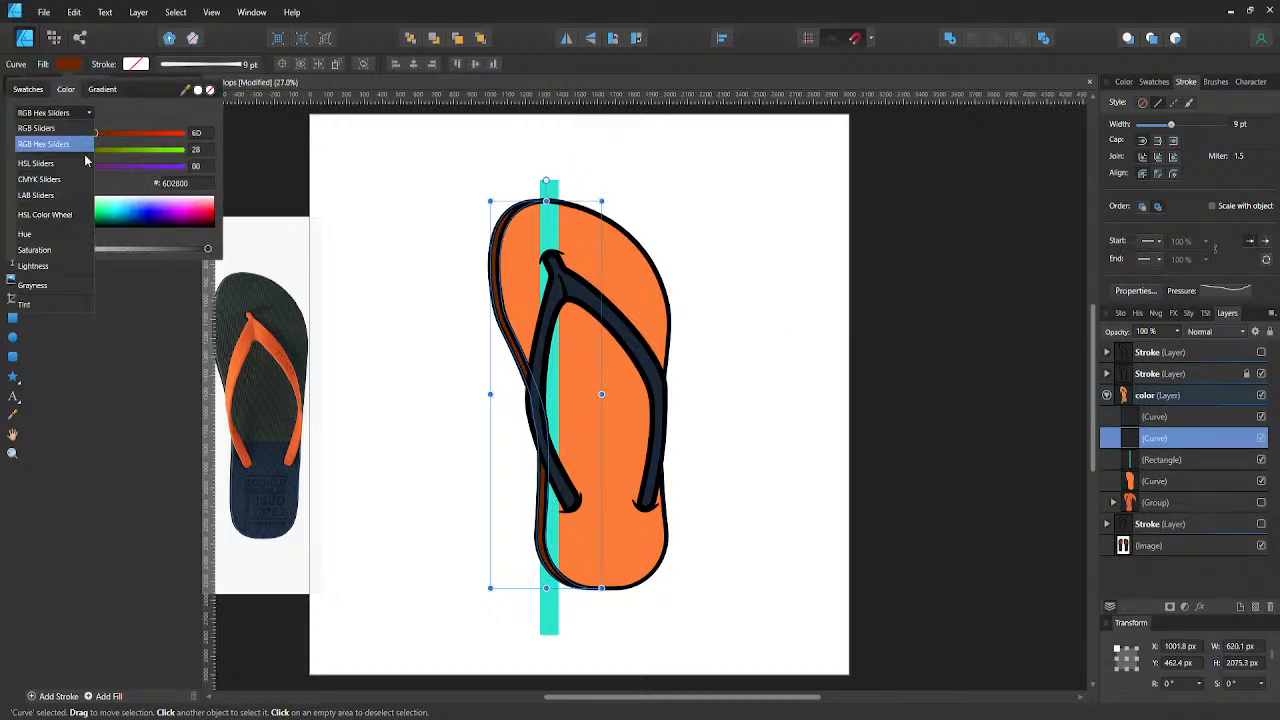
{"action": "left_click", "coordinate": [50, 181]}
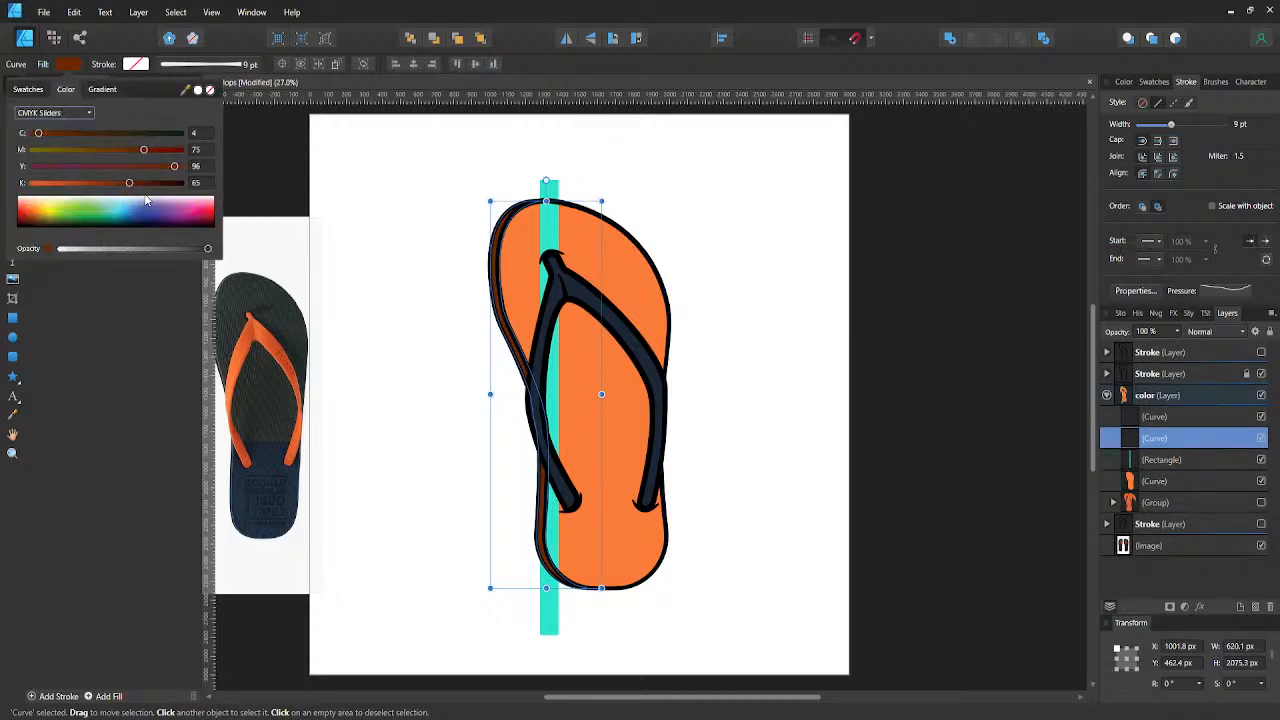
{"action": "left_click", "coordinate": [200, 183]}
{"action": "type", "text": "45"}
{"action": "key", "text": "Return"}
{"action": "left_click", "coordinate": [363, 291]}
{"action": "left_click", "coordinate": [366, 294]}
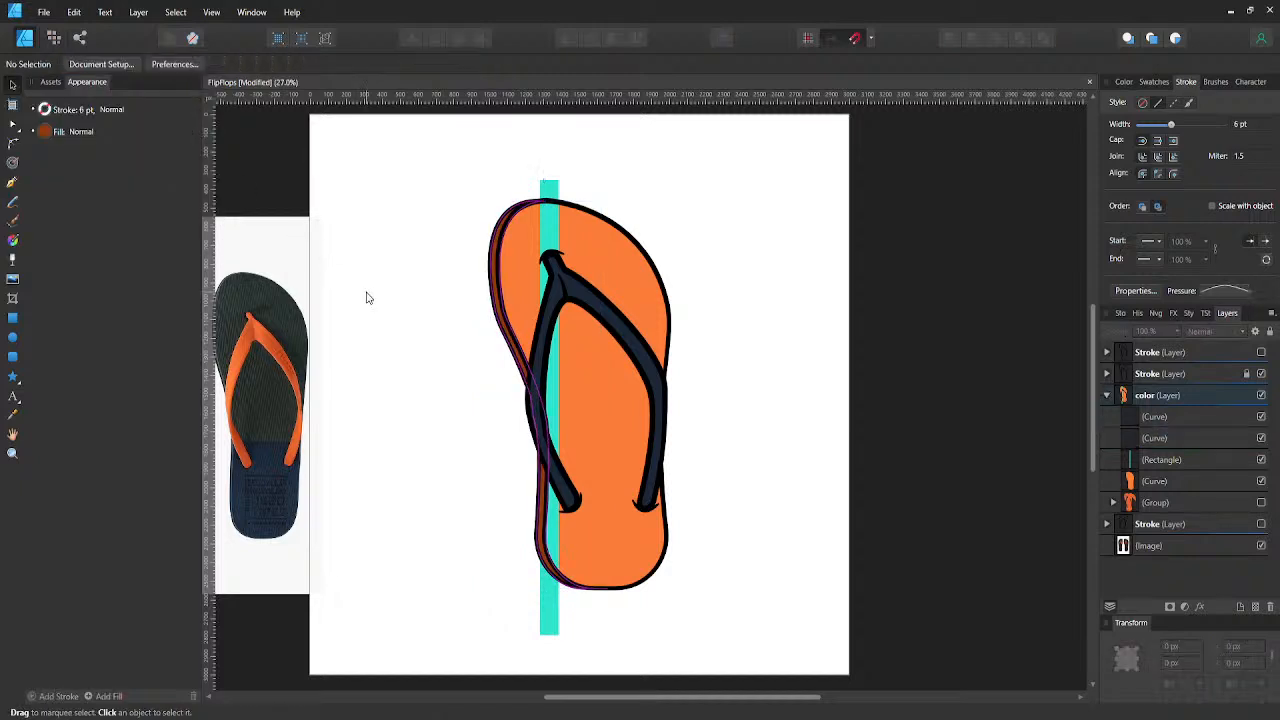
{"action": "key", "text": "ctrl+s"}
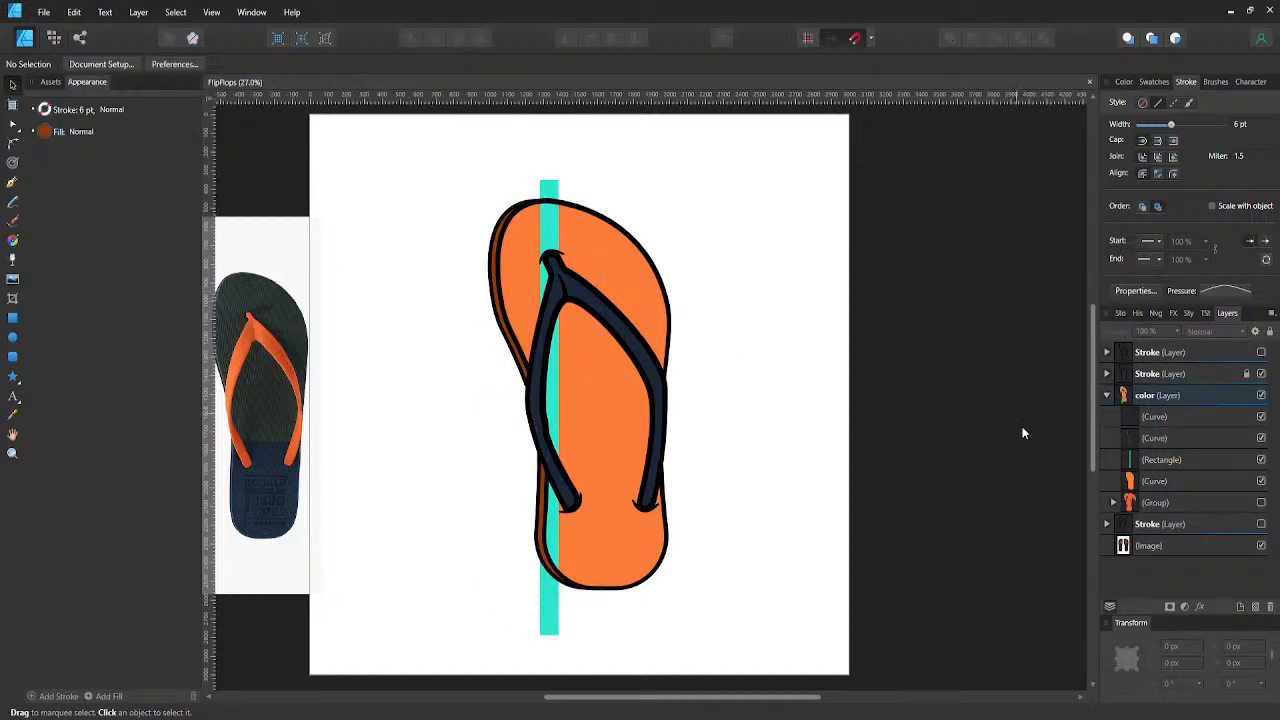
- Raise the black value of the sole side edge's fill for a slightly darker brown, and save the document
{"action": "left_click", "coordinate": [1133, 445]}
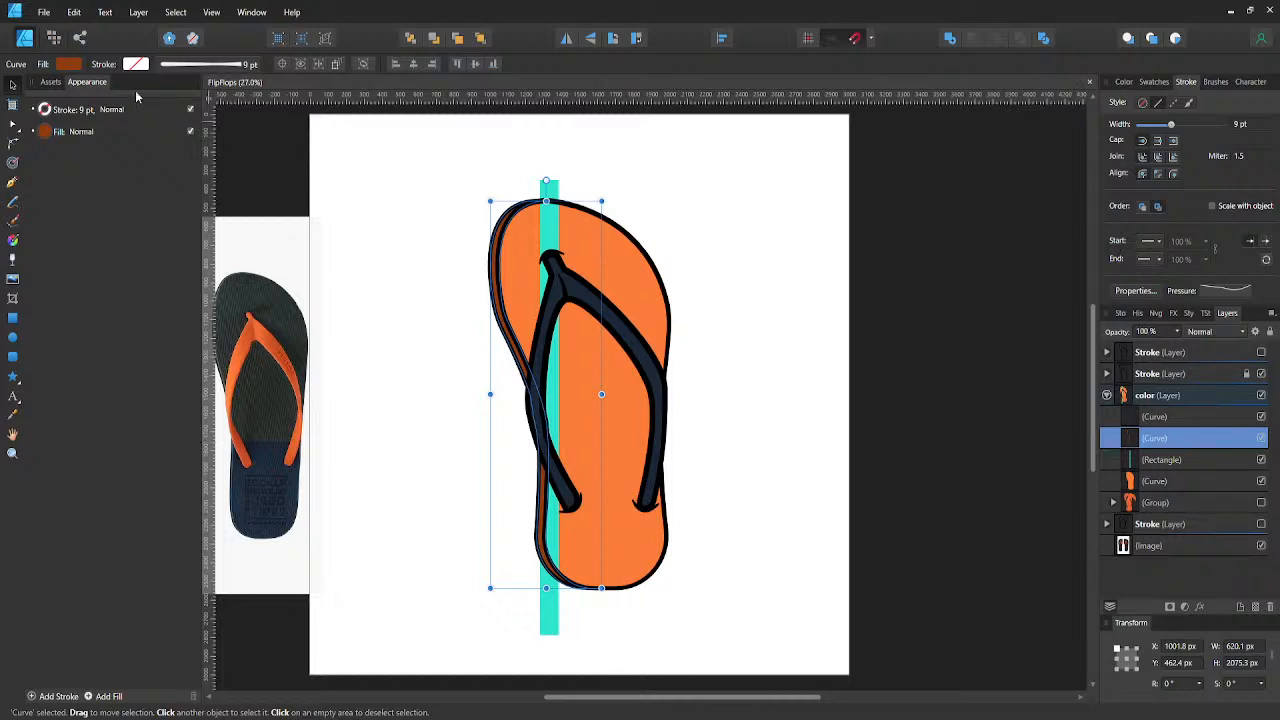
{"action": "left_click", "coordinate": [70, 64]}
{"action": "left_click", "coordinate": [197, 184]}
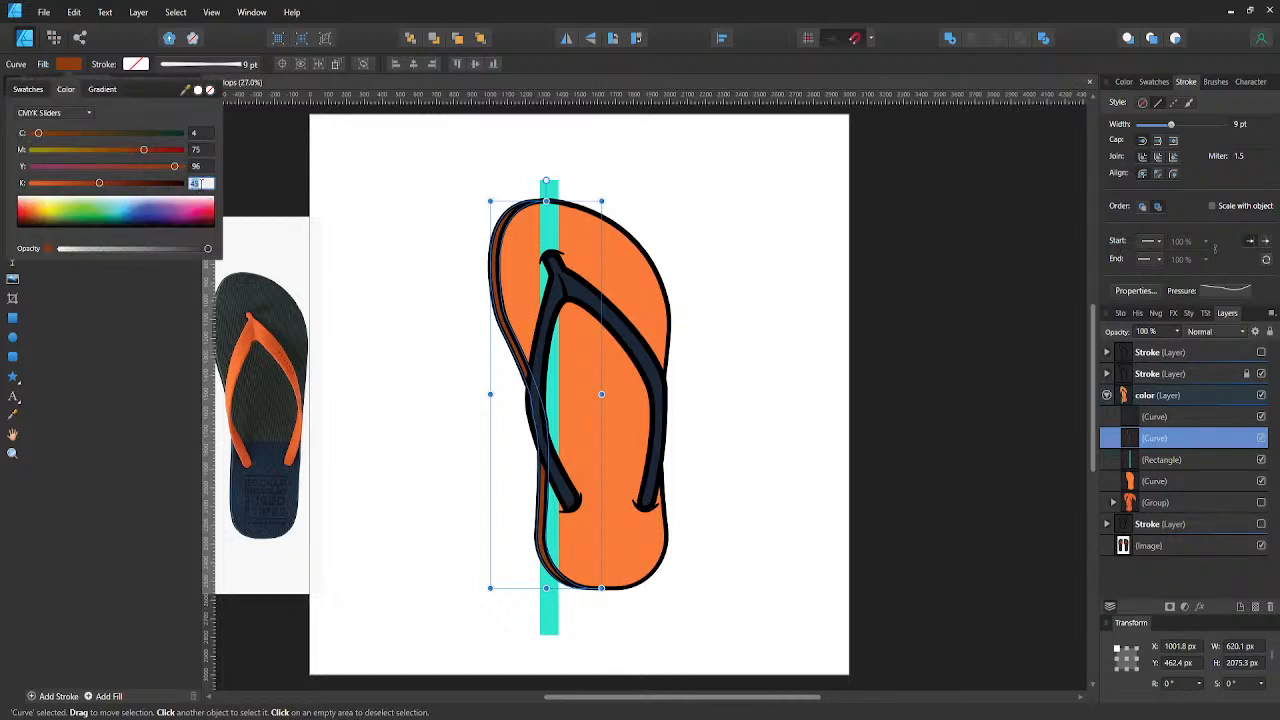
{"action": "key", "text": "Return"}
{"action": "left_click", "coordinate": [305, 270]}
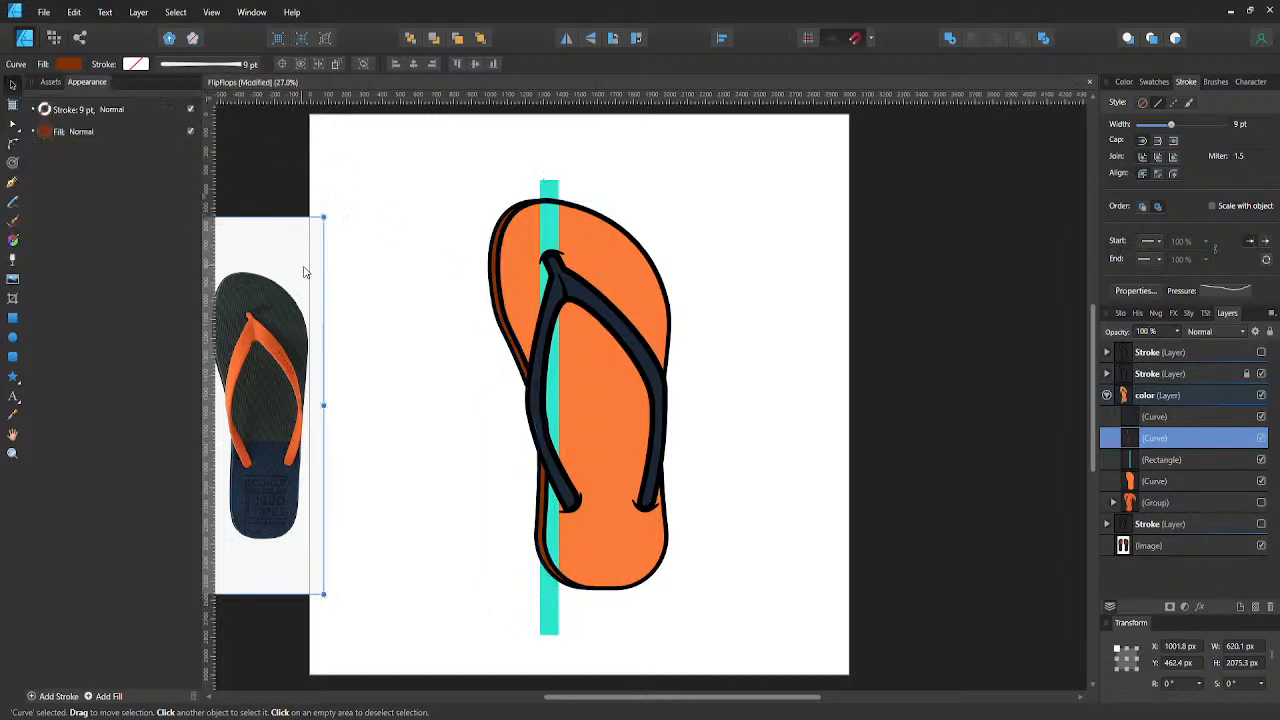
{"action": "left_click", "coordinate": [379, 277]}
{"action": "key", "text": "ctrl+s"}
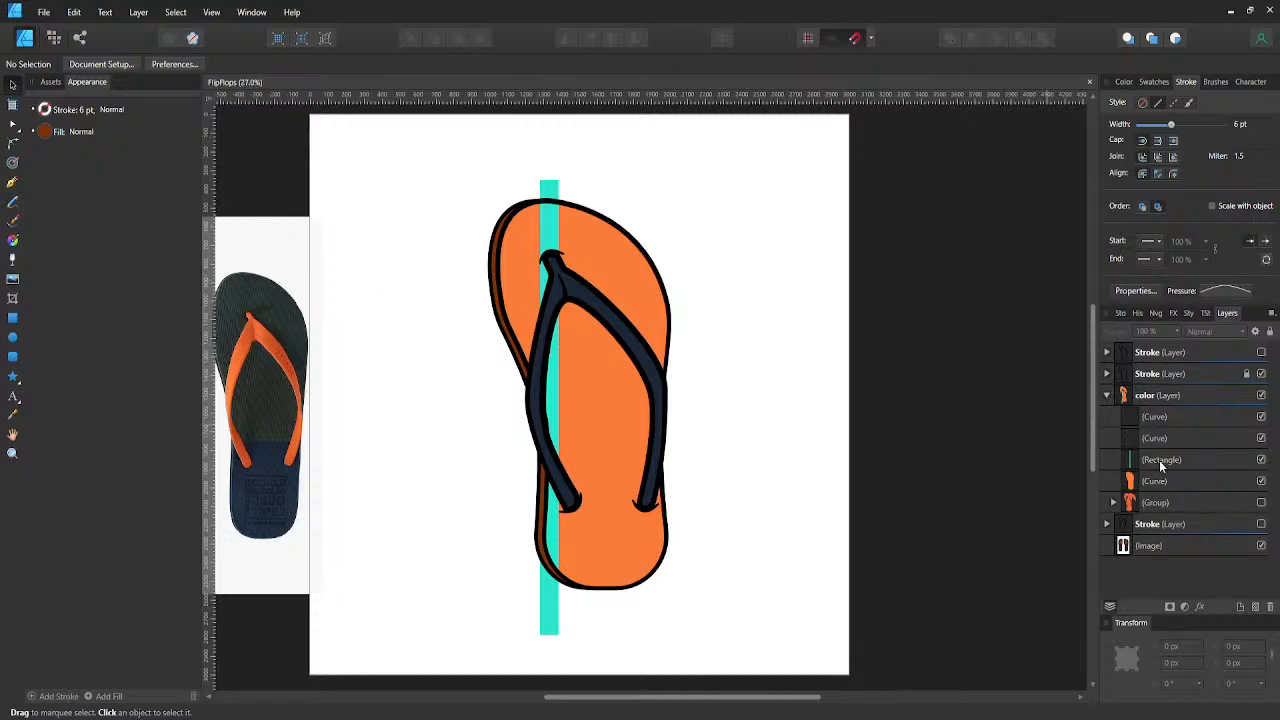
- Clip the turquoise rectangle inside the orange sole and duplicate it into five vertical stripes across the sole
{"action": "left_click", "coordinate": [1139, 464]}
{"action": "left_click_drag", "start_coordinate": [1136, 463], "coordinate": [1131, 487]}
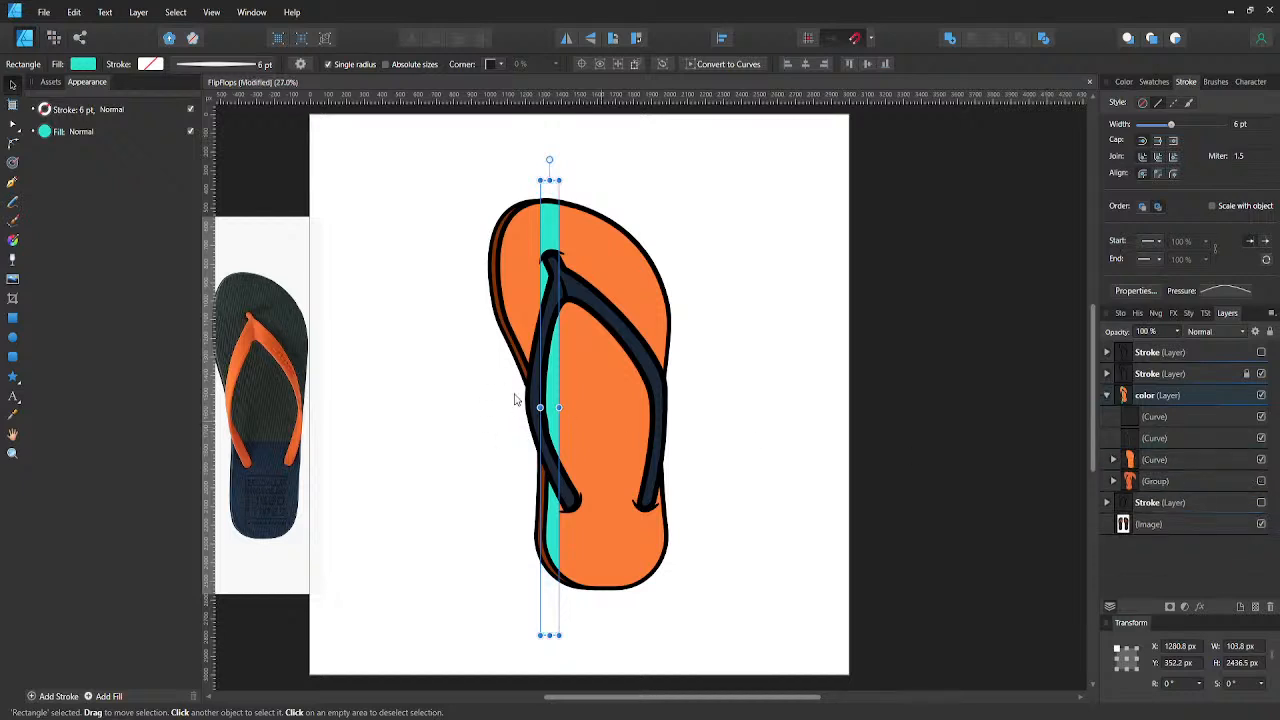
{"action": "left_click_drag", "start_coordinate": [553, 395], "coordinate": [672, 388]}
{"action": "left_click", "coordinate": [547, 371], "text": "shift"}
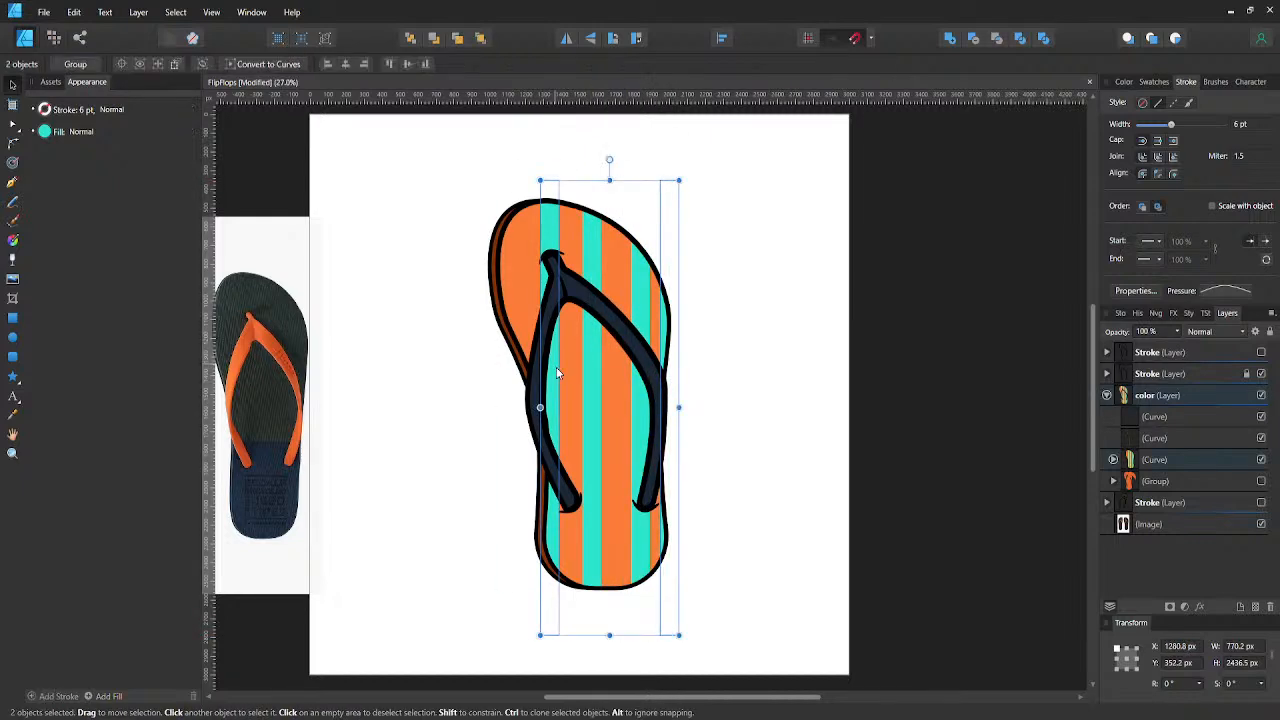
{"action": "left_click_drag", "start_coordinate": [547, 371], "coordinate": [524, 375]}
{"action": "key", "text": "ctrl+z"}
{"action": "left_click", "coordinate": [554, 373]}
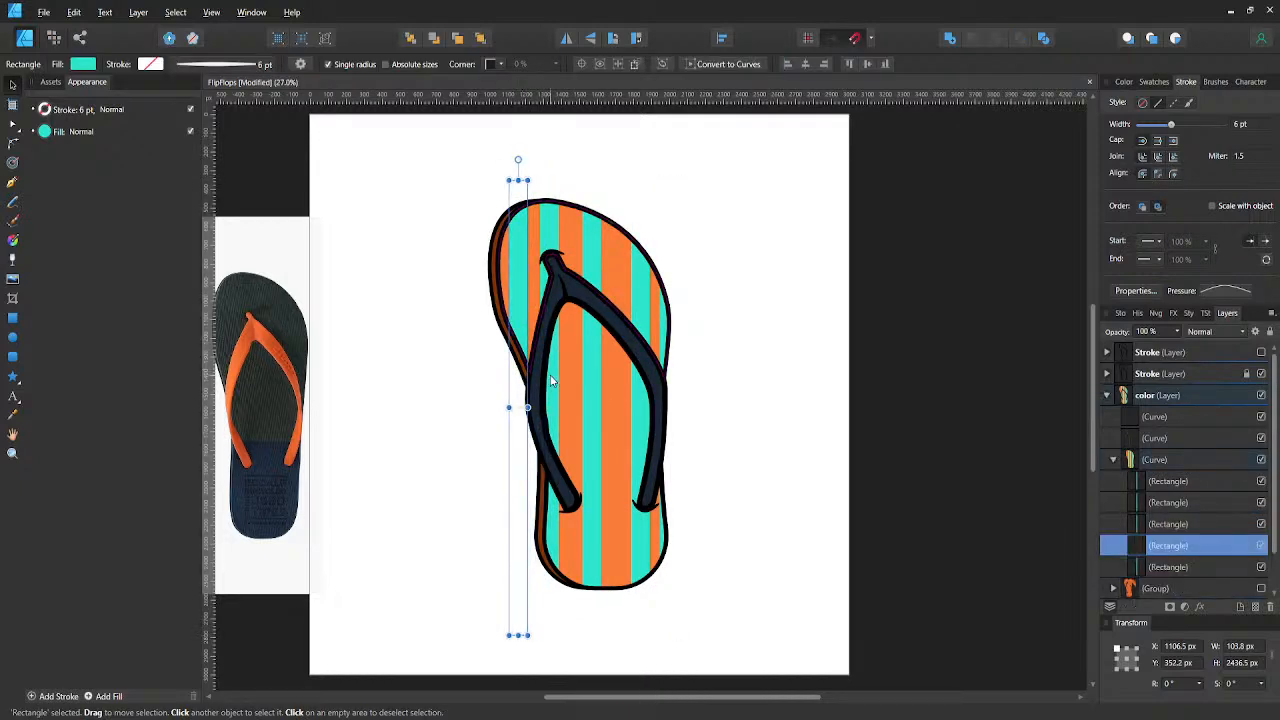
- Select all five turquoise stripes inside the sole and space them evenly in the horizontal direction with automatic distribution
{"action": "left_click", "coordinate": [551, 381], "text": "shift"}
{"action": "left_click", "coordinate": [609, 373], "text": "shift"}
{"action": "left_click", "coordinate": [633, 396], "text": "shift"}
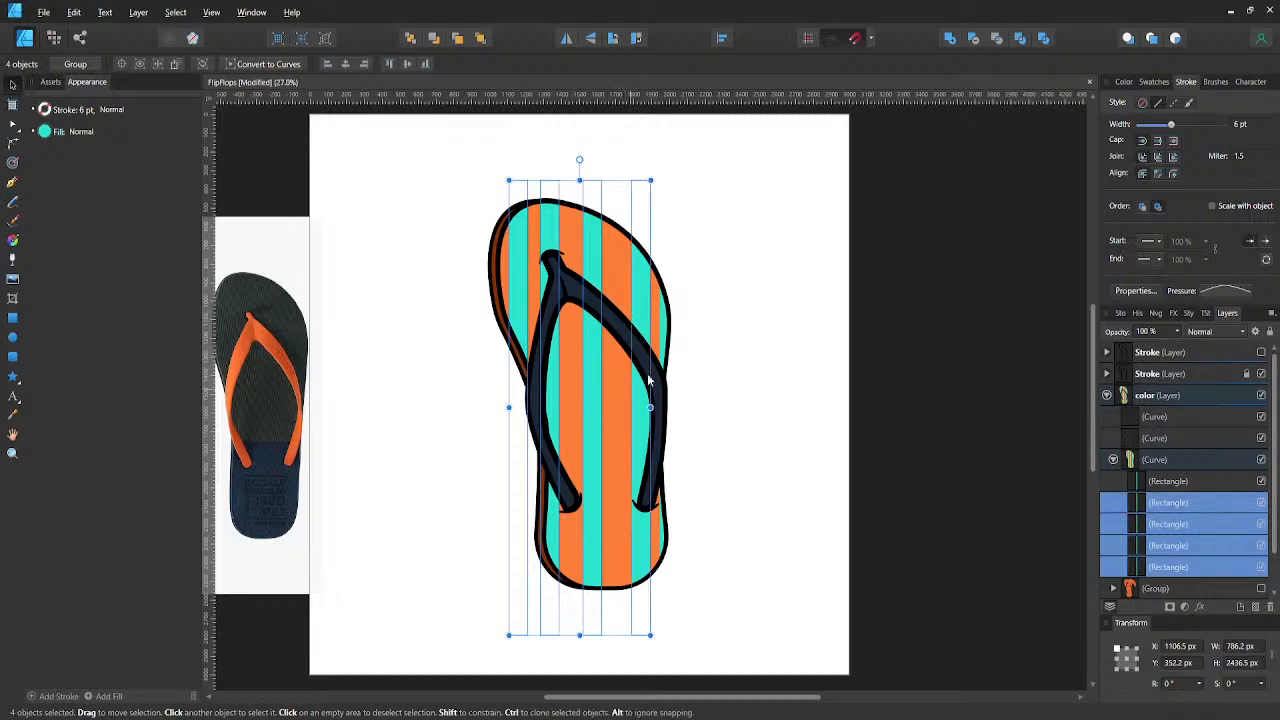
{"action": "left_click", "coordinate": [1104, 460]}
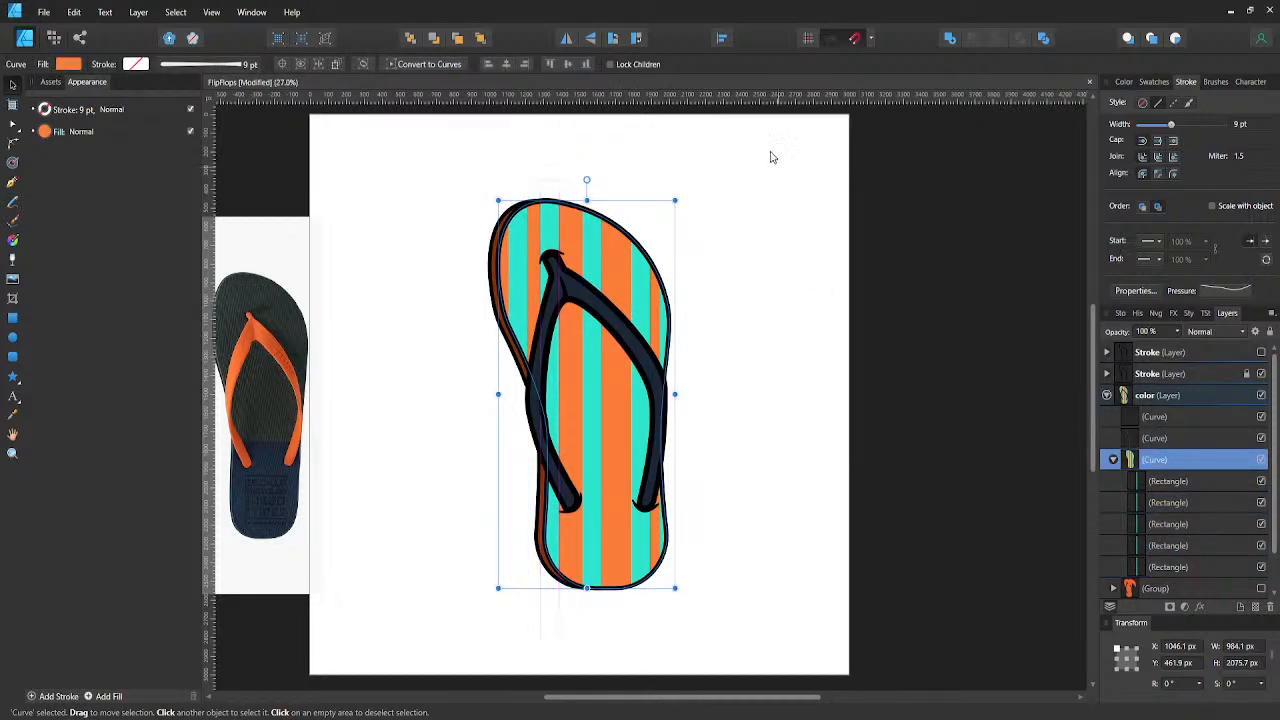
{"action": "left_click", "coordinate": [1147, 482]}
{"action": "left_click", "coordinate": [1147, 567], "text": "shift"}
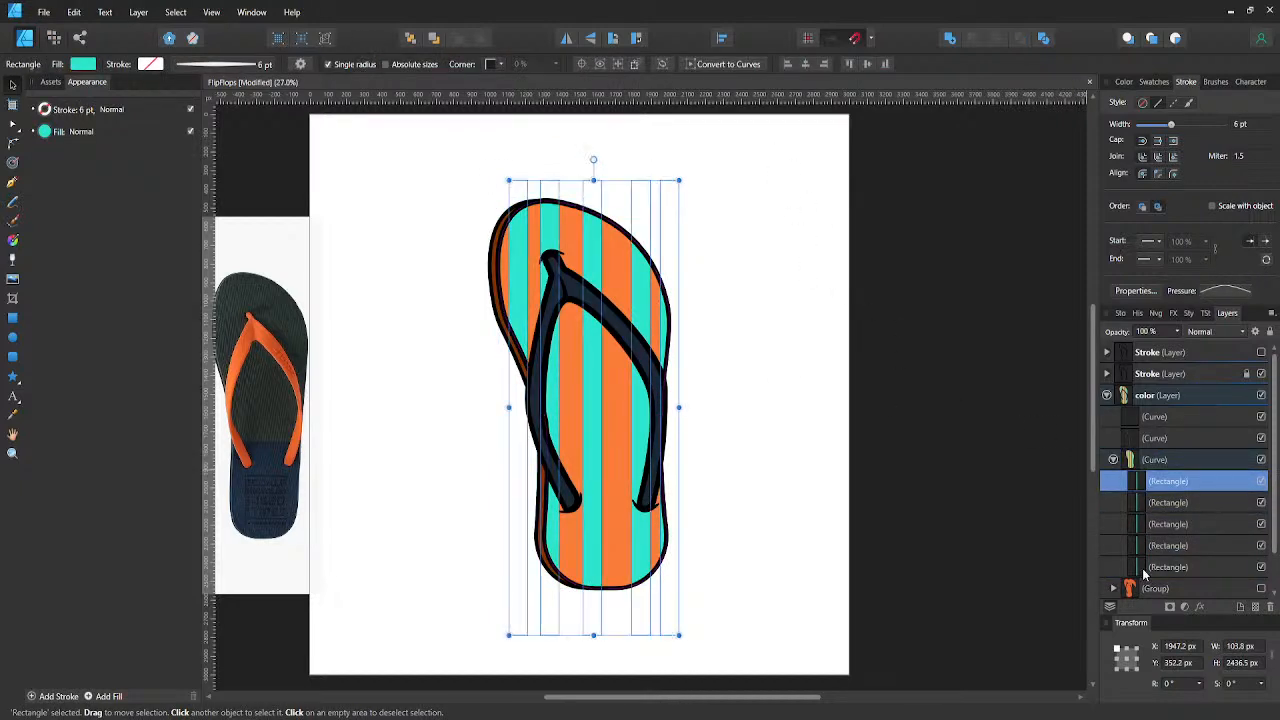
{"action": "left_click", "coordinate": [722, 38]}
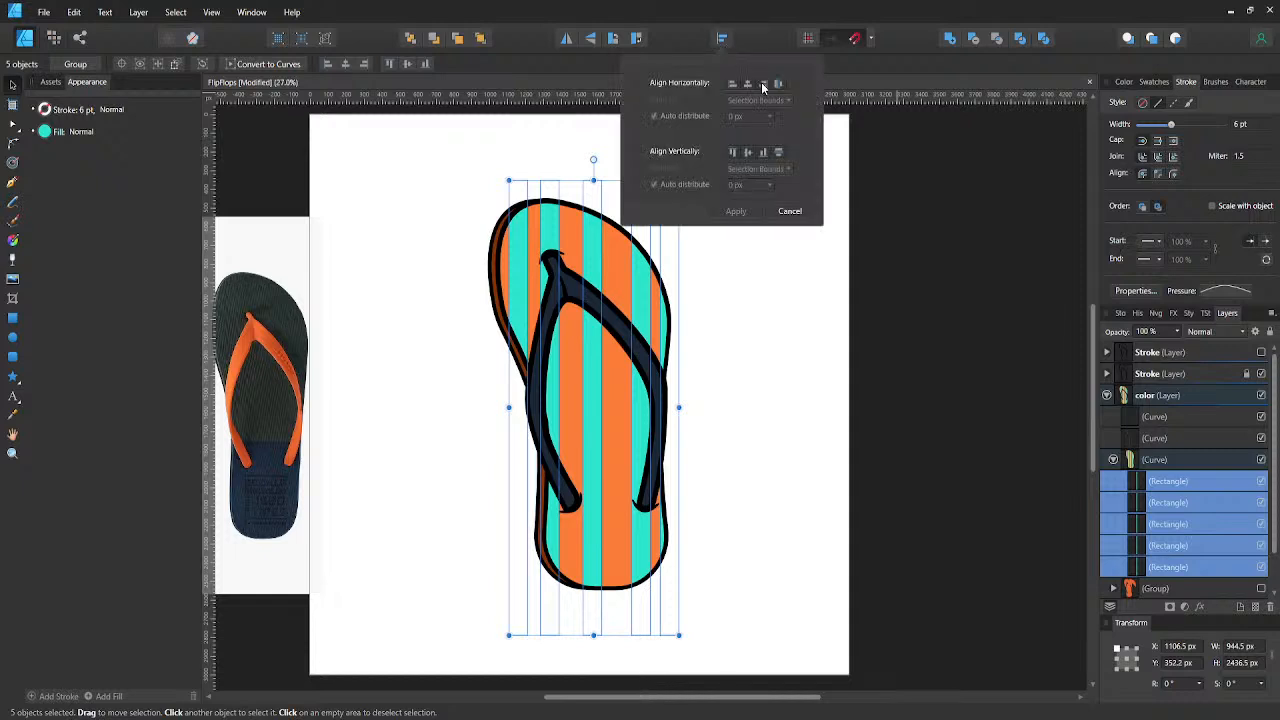
{"action": "left_click", "coordinate": [777, 84]}
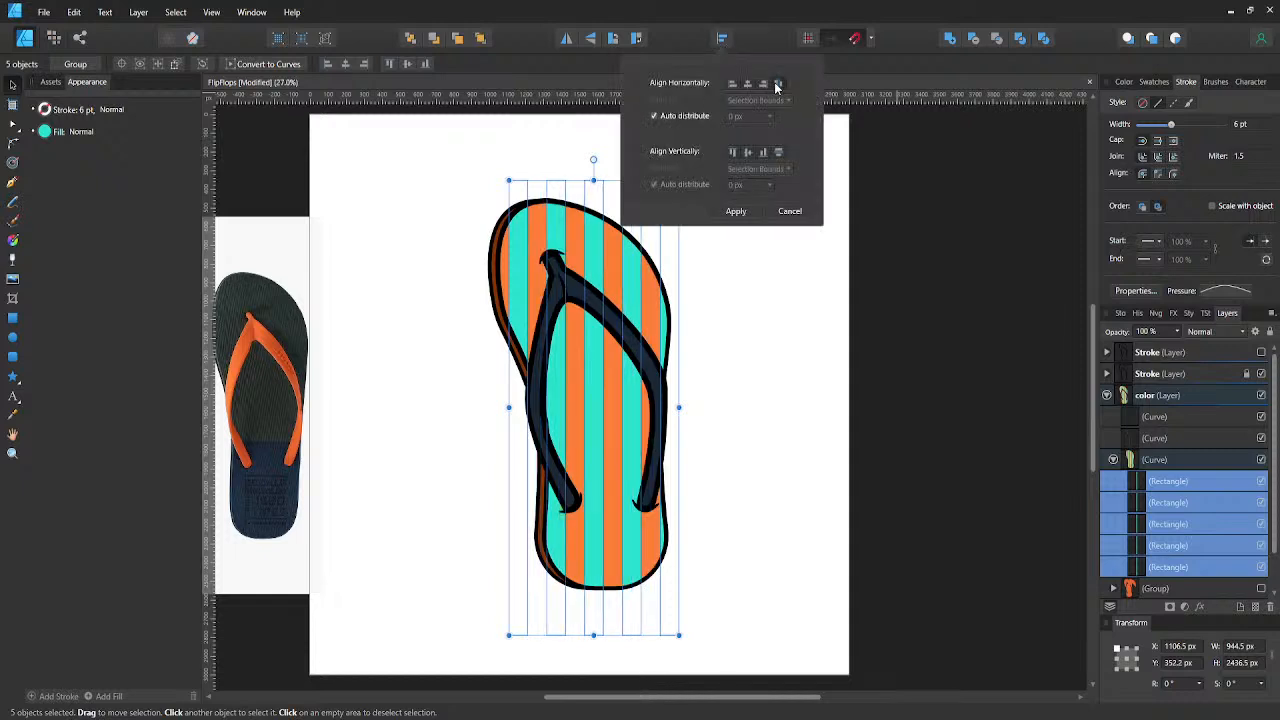
{"action": "left_click", "coordinate": [738, 271]}
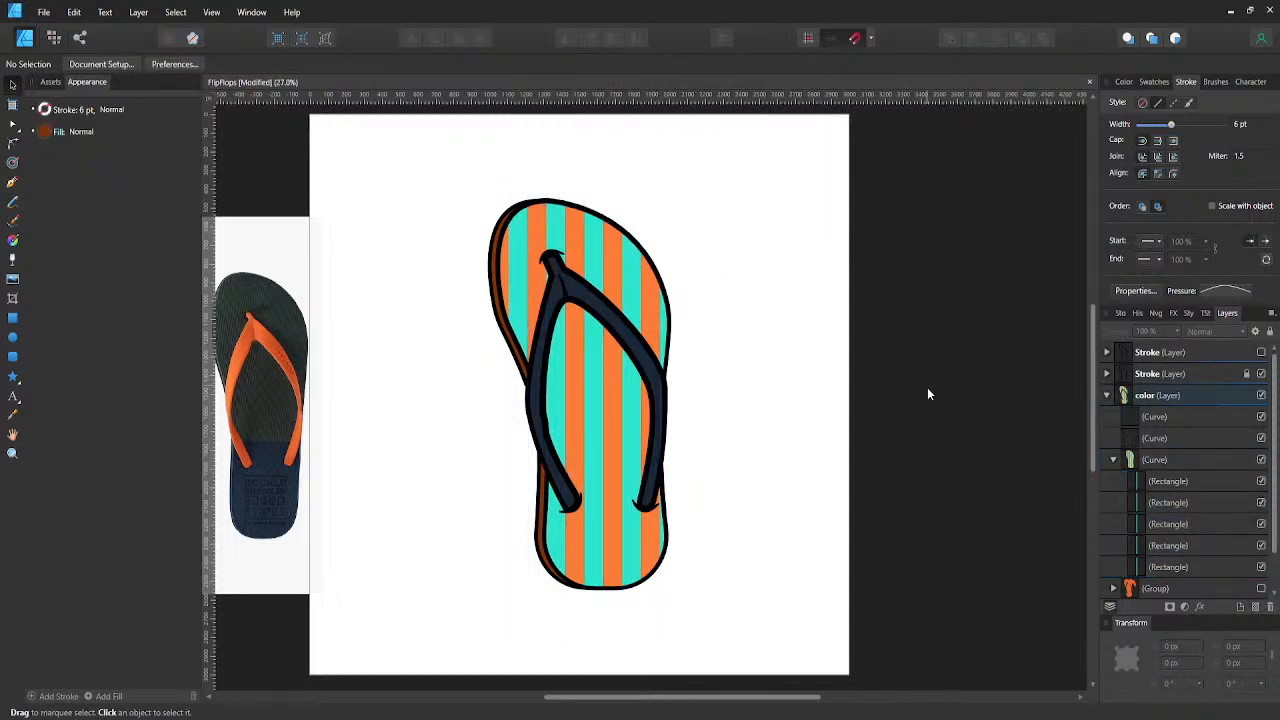
- Group the five turquoise stripes inside the sole and rotate the group to -30°
{"action": "left_click", "coordinate": [1150, 481]}
{"action": "left_click", "coordinate": [1140, 567], "text": "shift"}
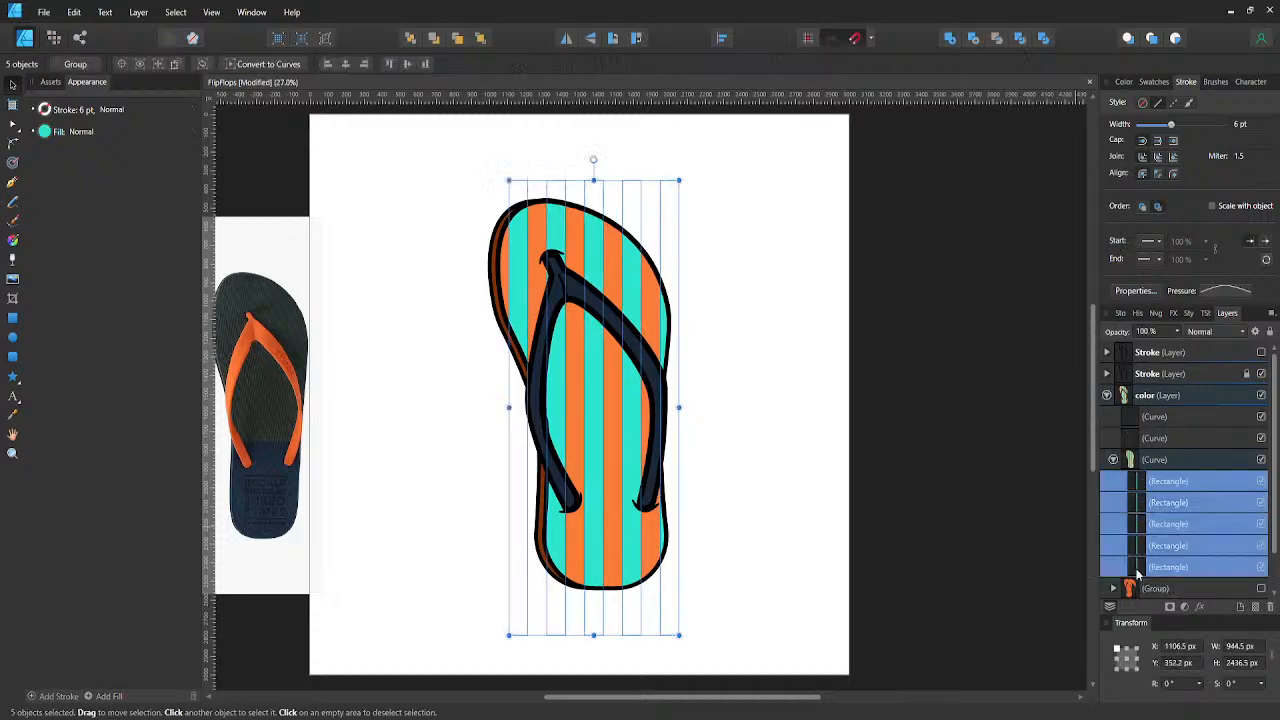
{"action": "key", "text": "ctrl+g"}
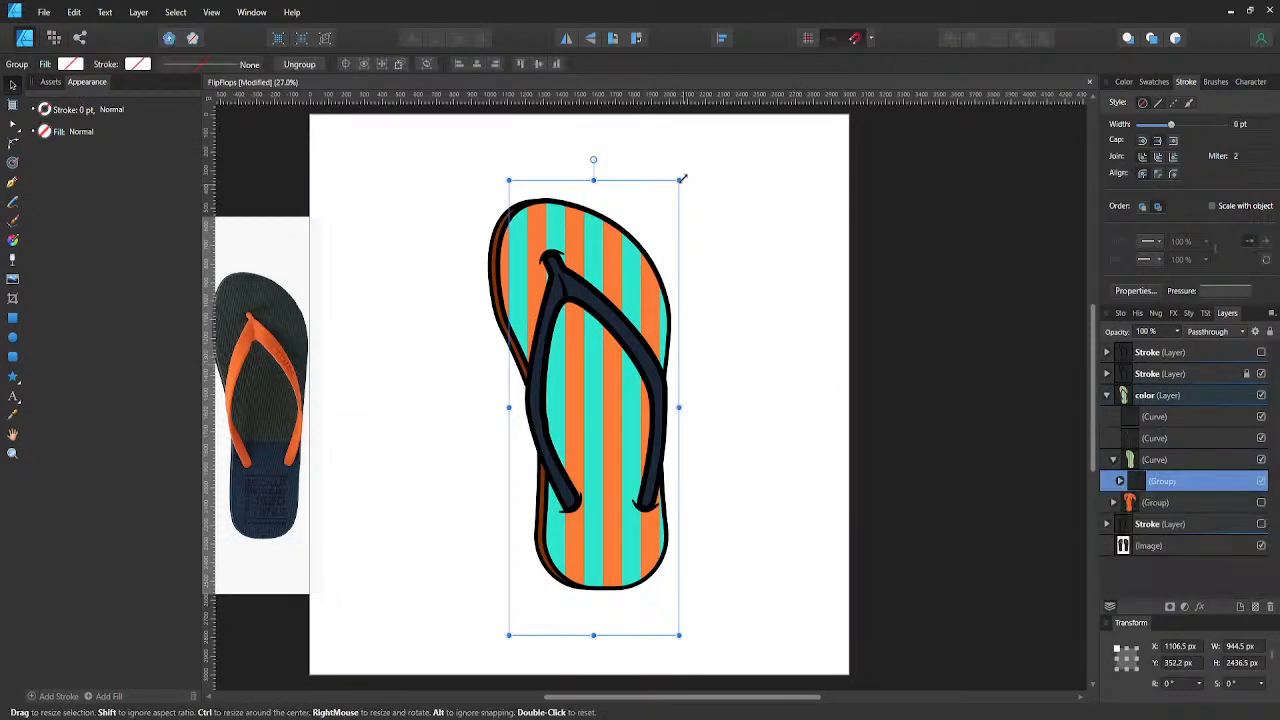
{"action": "left_click_drag", "start_coordinate": [680, 175], "coordinate": [800, 251]}
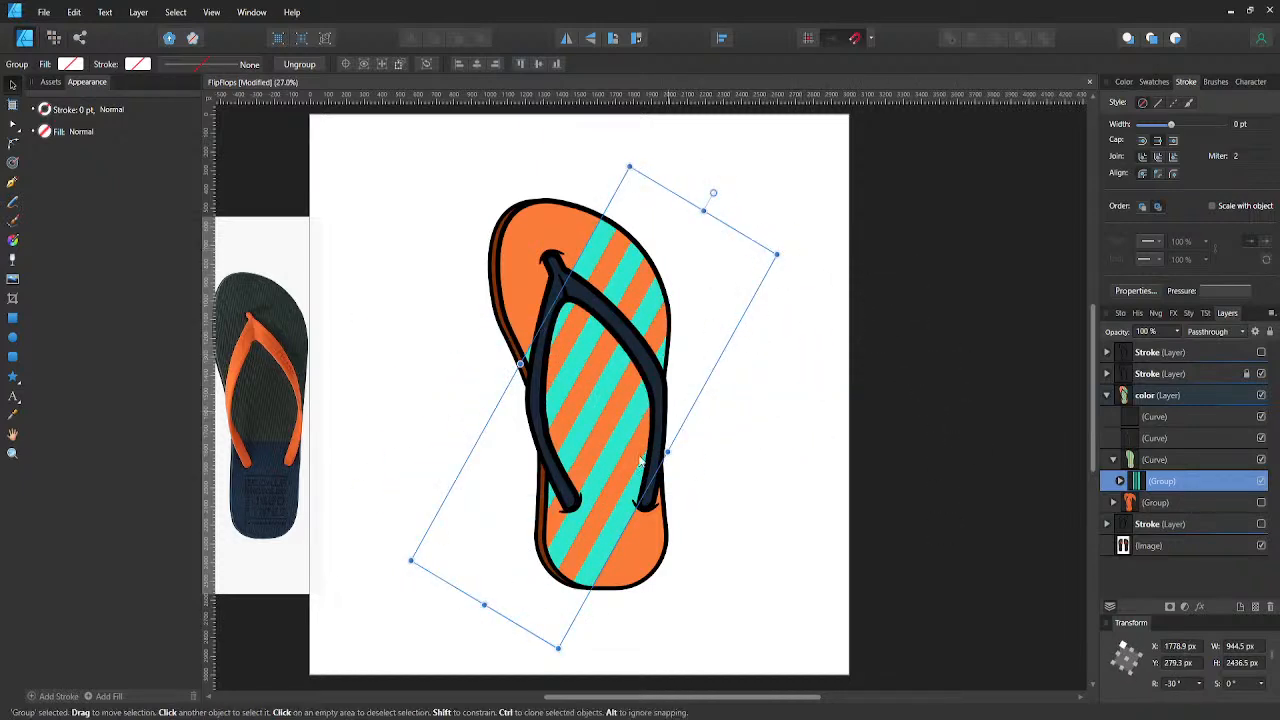
- Duplicate the slanted stripe group toward the toe and toward the heel, continuing the pattern over the whole sole, and save
{"action": "left_click_drag", "start_coordinate": [625, 520], "coordinate": [519, 393]}
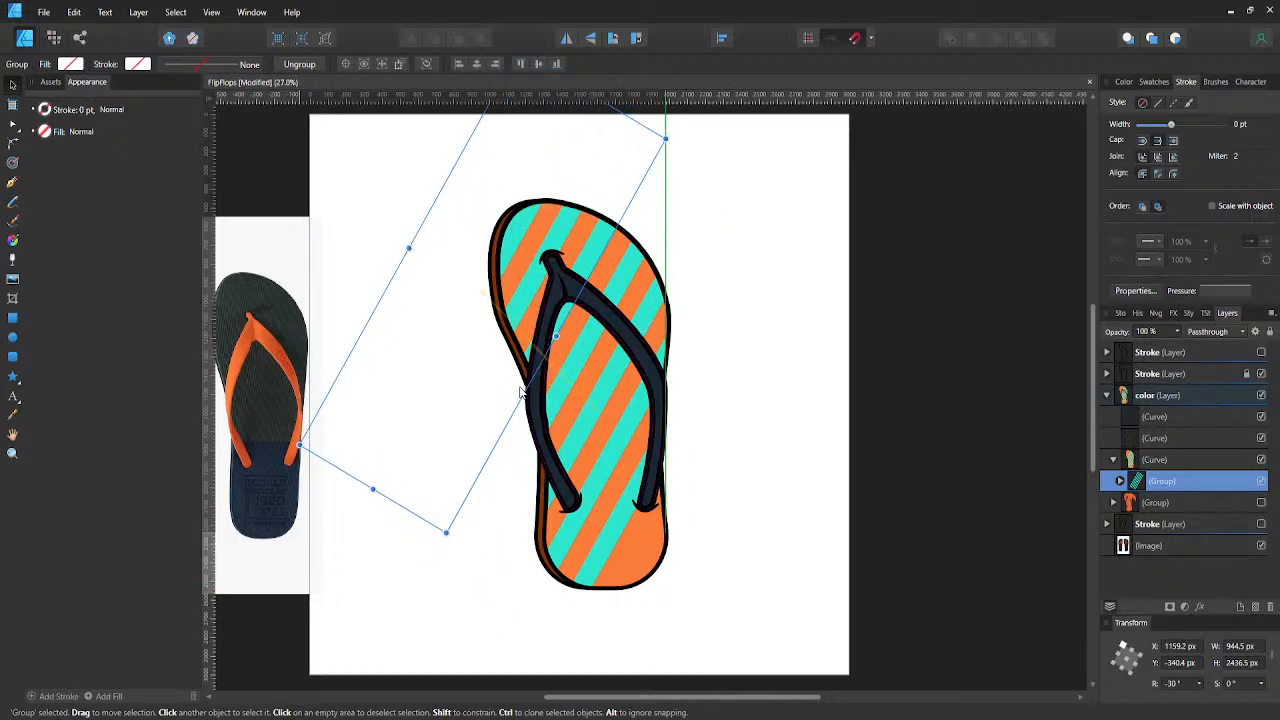
{"action": "key", "text": "ctrl+j"}
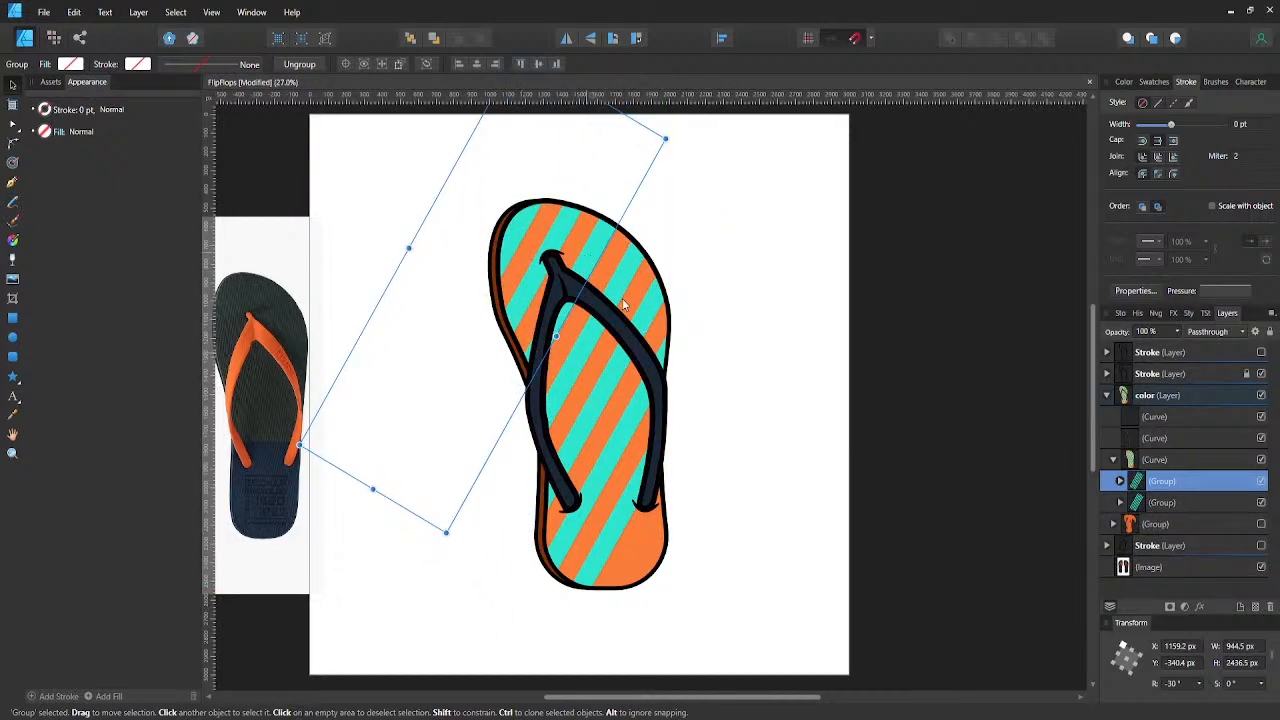
{"action": "left_click_drag", "start_coordinate": [622, 305], "coordinate": [744, 556]}
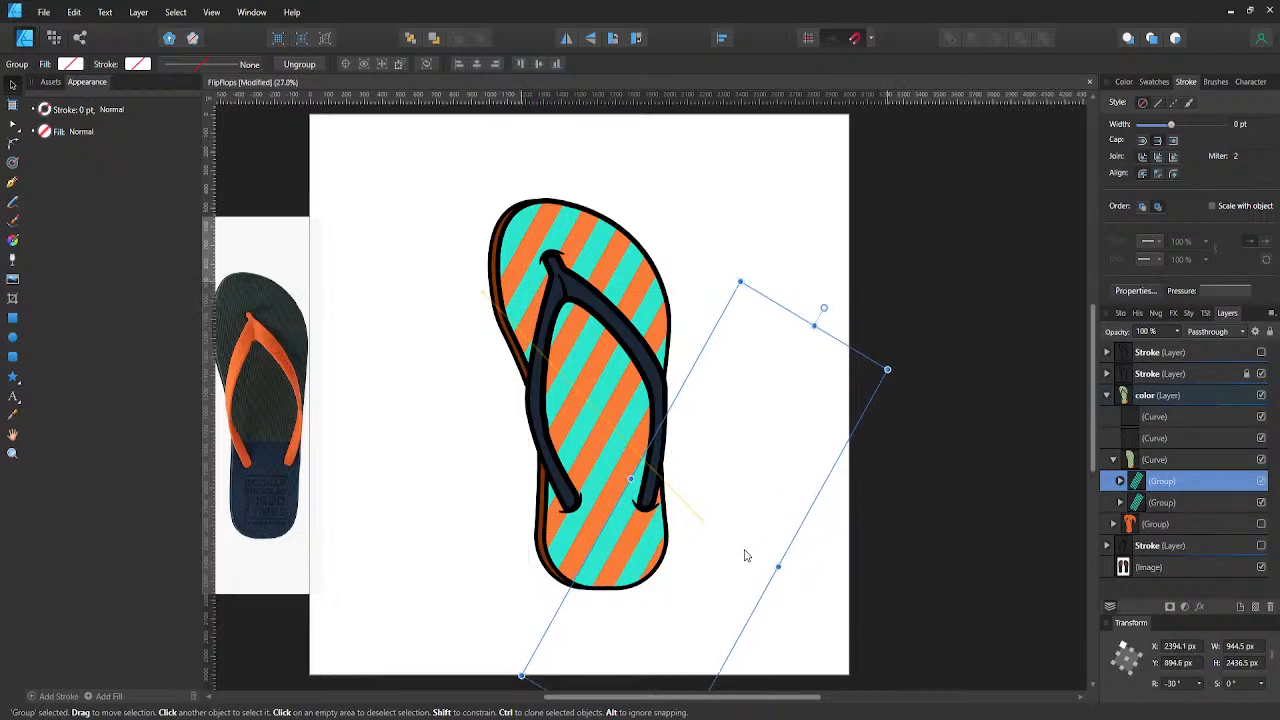
{"action": "key", "text": "ctrl+j"}
{"action": "left_click", "coordinate": [720, 515]}
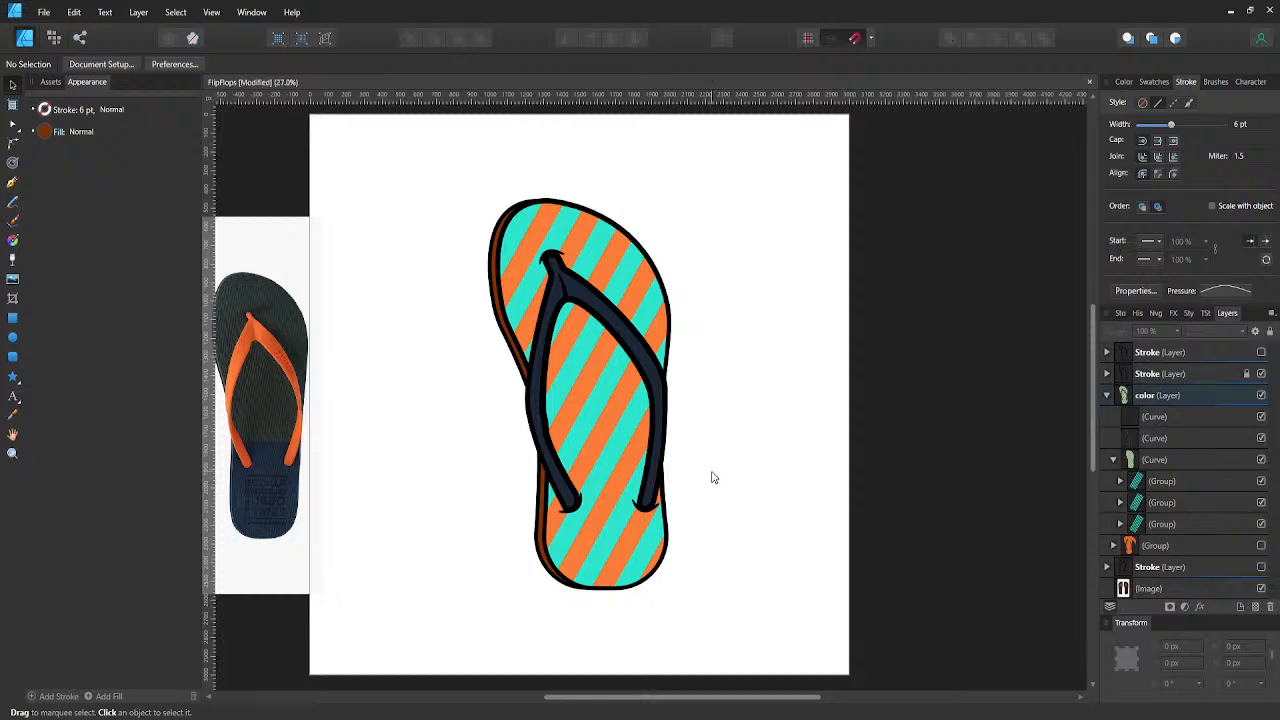
{"action": "key", "text": "ctrl+s"}
- Select the three turquoise stripe groups inside the sole and preview other blend modes on them without applying one
{"action": "left_click", "coordinate": [1150, 481]}
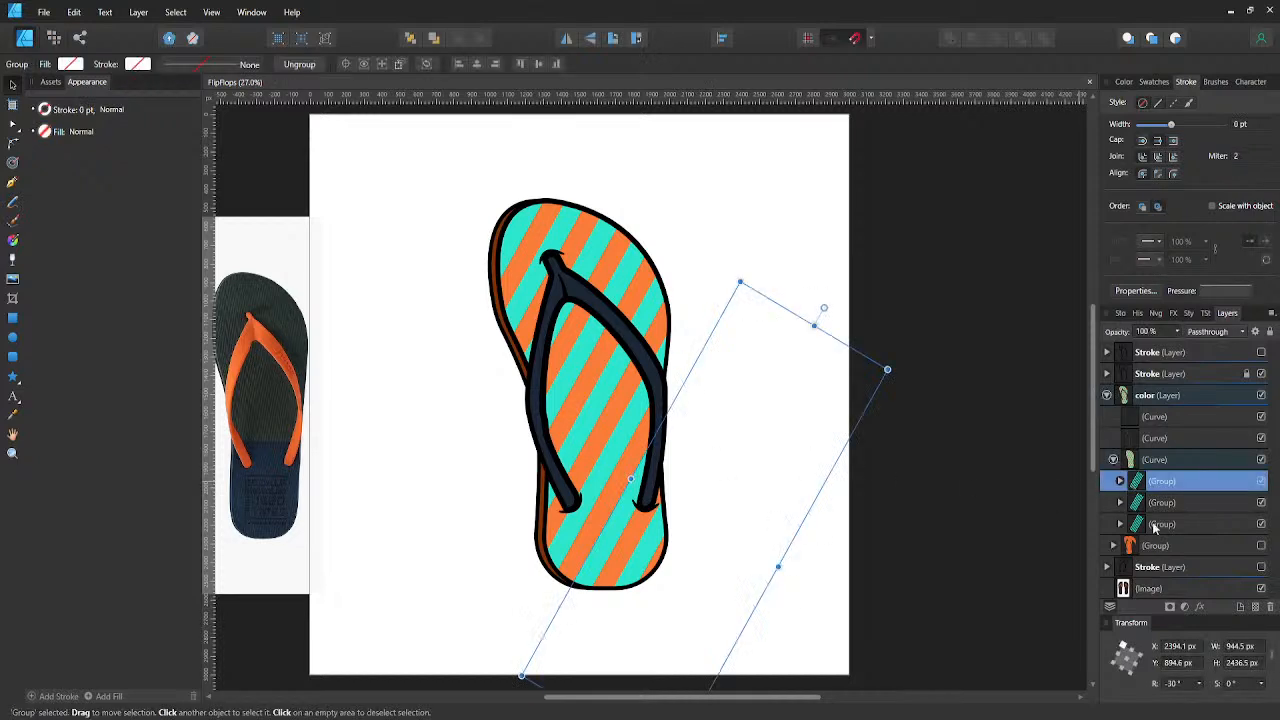
{"action": "left_click", "coordinate": [1160, 524], "text": "shift"}
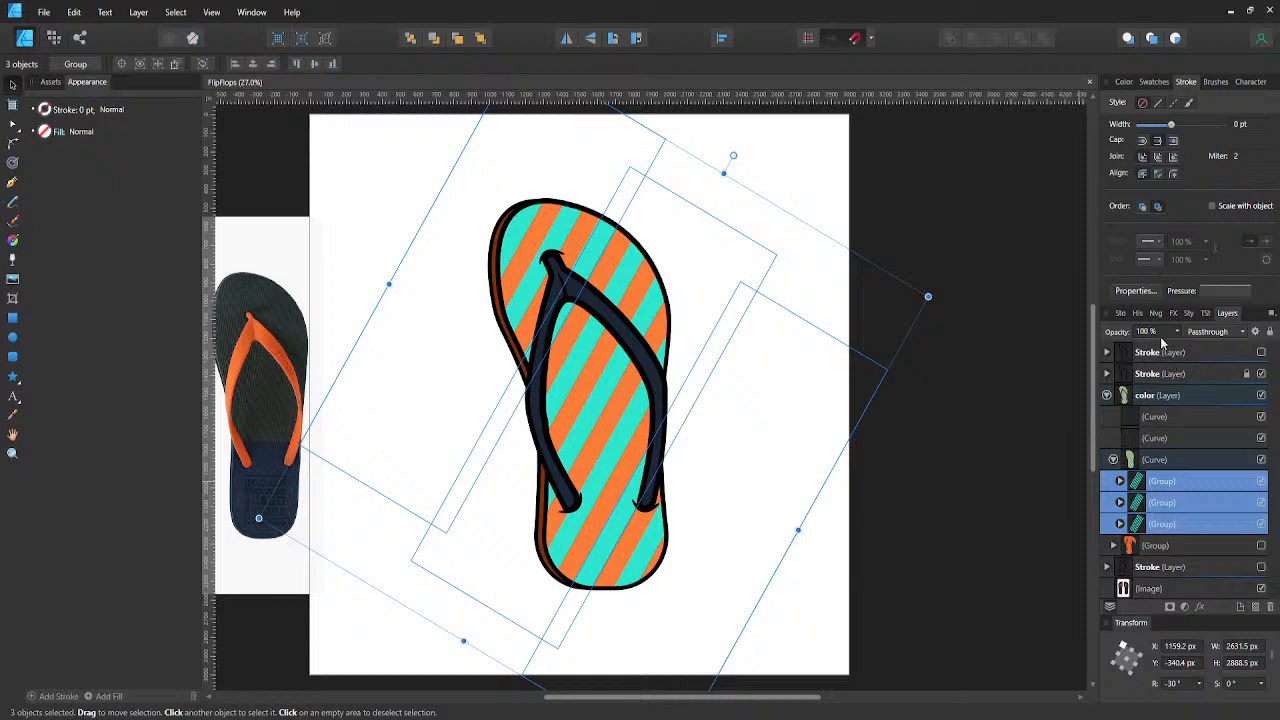
{"action": "left_click", "coordinate": [1200, 332]}
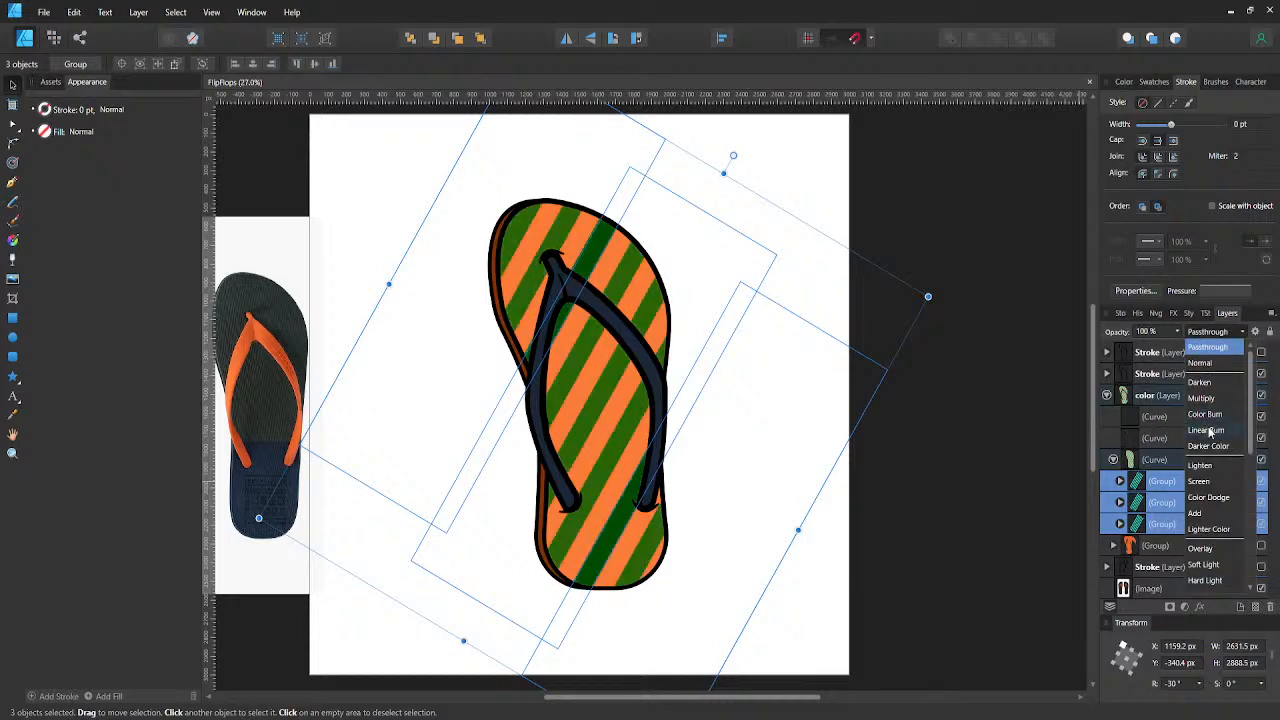
{"action": "left_click", "coordinate": [1243, 335]}
{"action": "left_click", "coordinate": [1032, 384]}
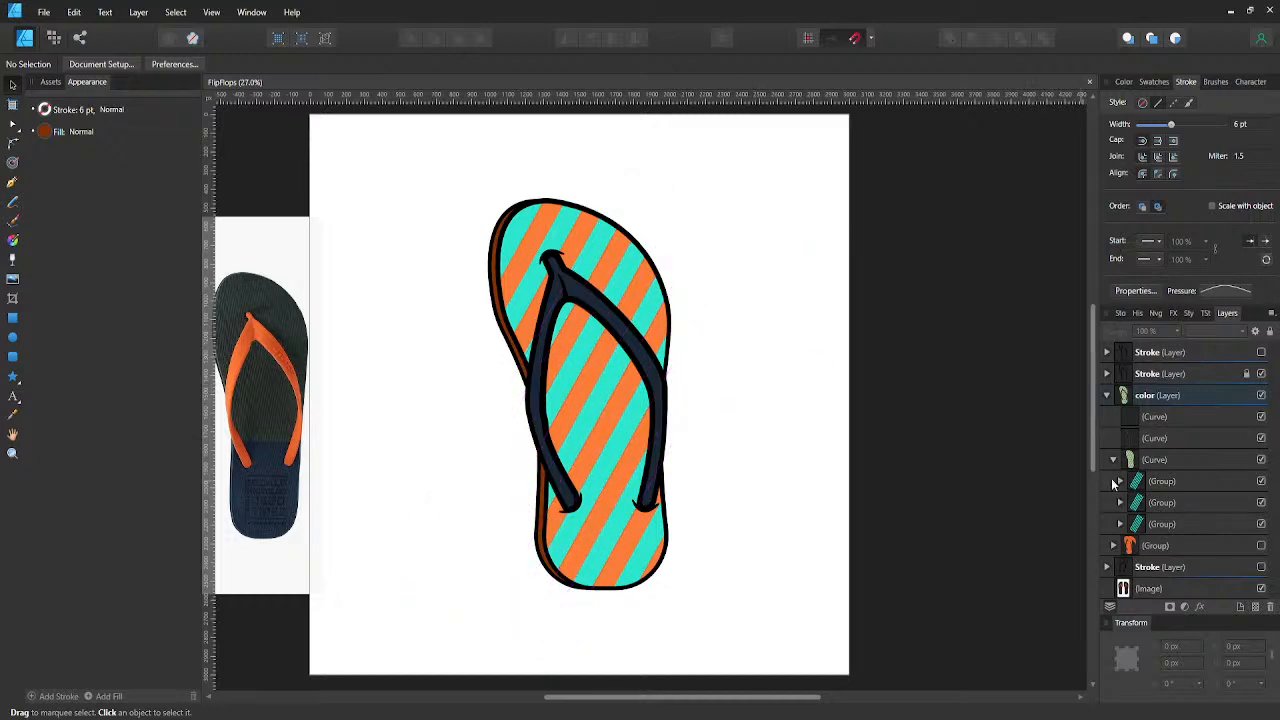
- Try narrowing the three turquoise stripe groups together across their width for thinner, denser stripes, and save
{"action": "left_click", "coordinate": [1145, 483]}
{"action": "left_click", "coordinate": [1148, 527], "text": "shift"}
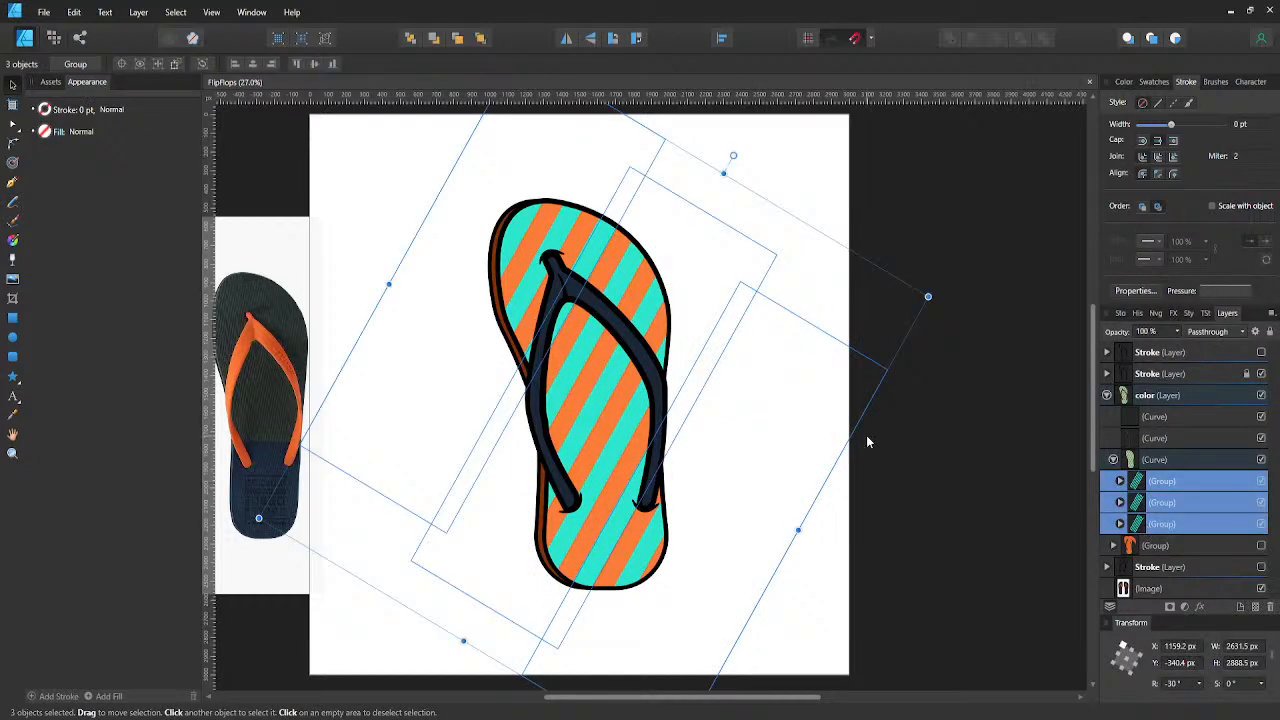
{"action": "left_click_drag", "start_coordinate": [798, 529], "coordinate": [734, 497]}
{"action": "left_click", "coordinate": [772, 523]}
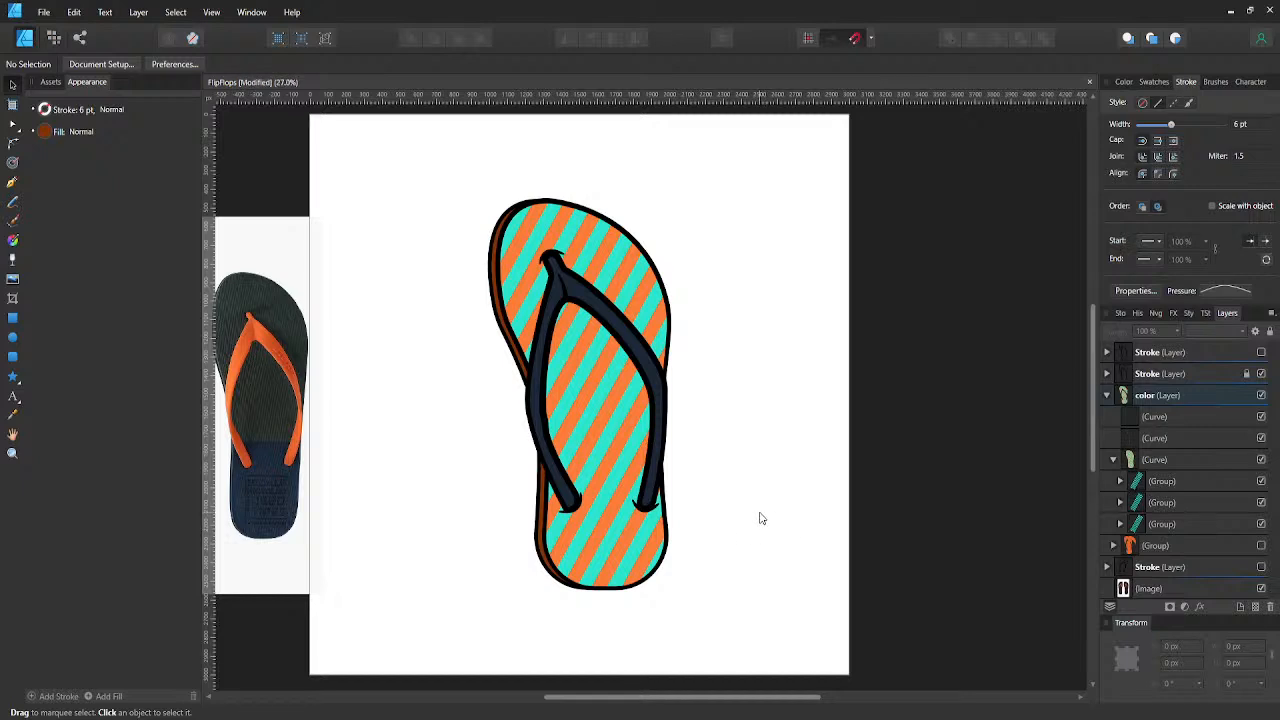
{"action": "key", "text": "ctrl+s"}
- Undo the narrowing of the three turquoise stripe groups, deselect them and save the document
{"action": "key", "text": "ctrl+z"}
{"action": "key", "text": "ctrl+z"}
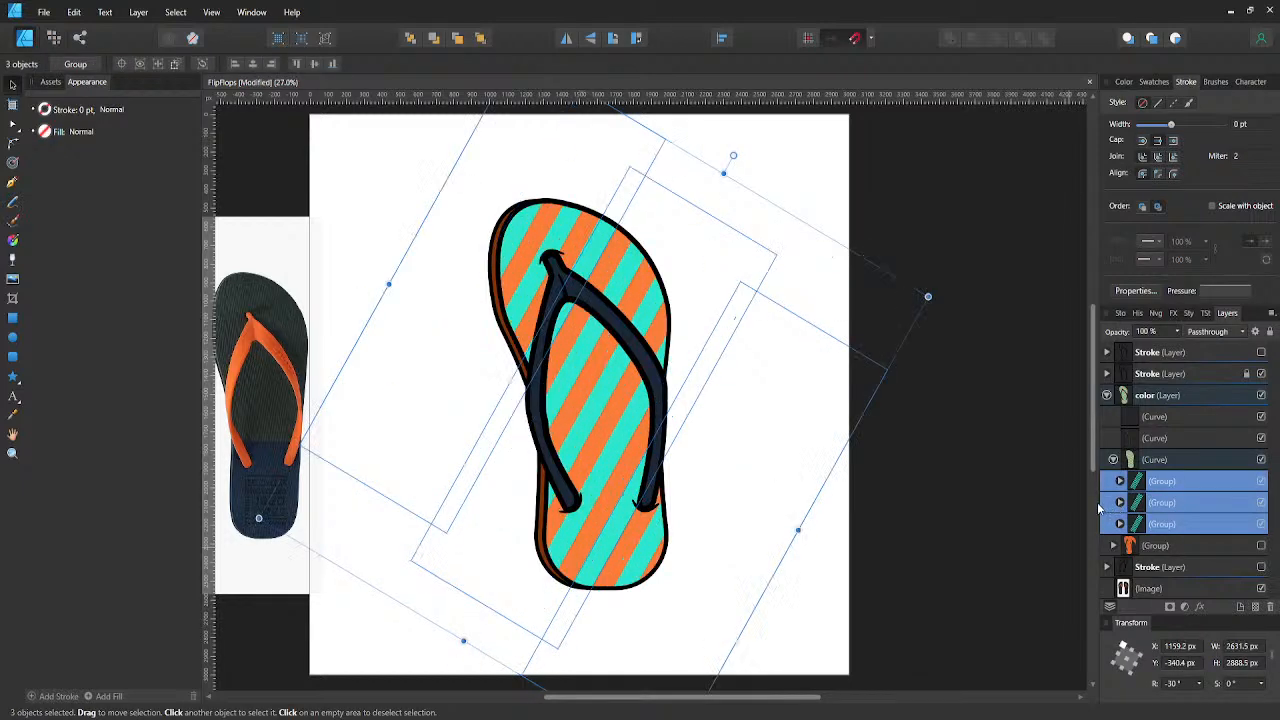
{"action": "left_click", "coordinate": [940, 489]}
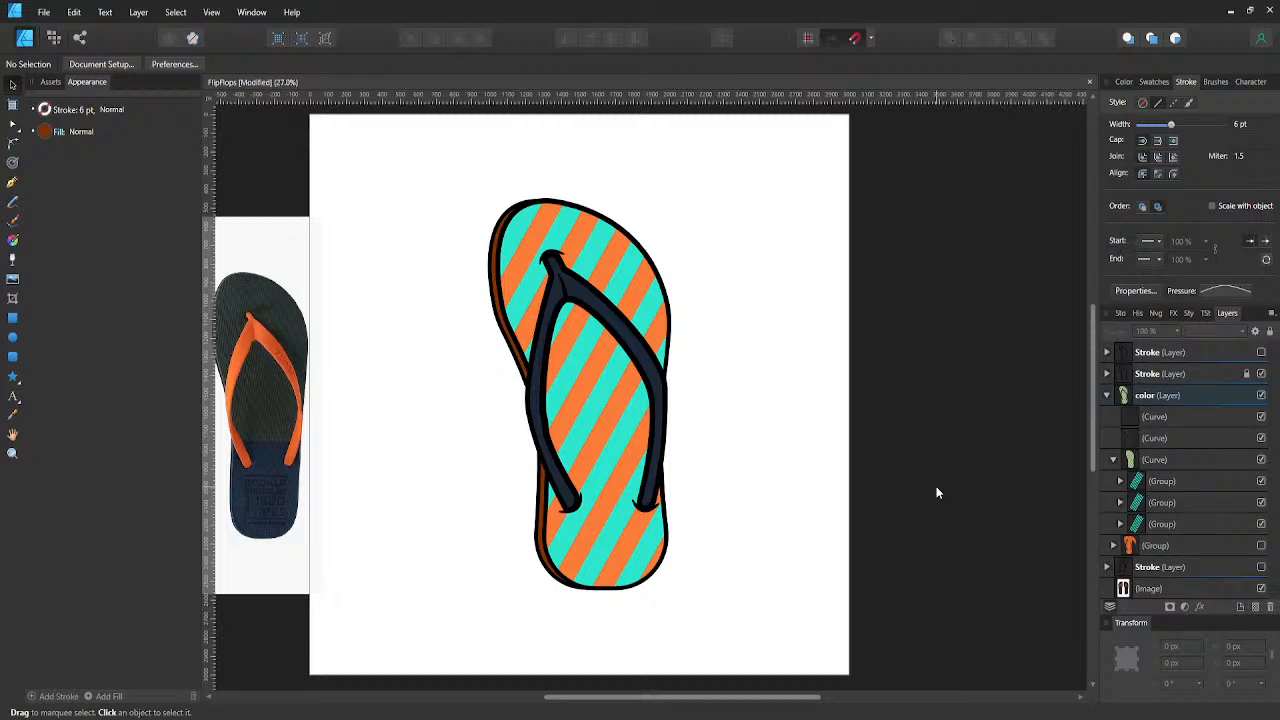
{"action": "key", "text": "ctrl+s"}
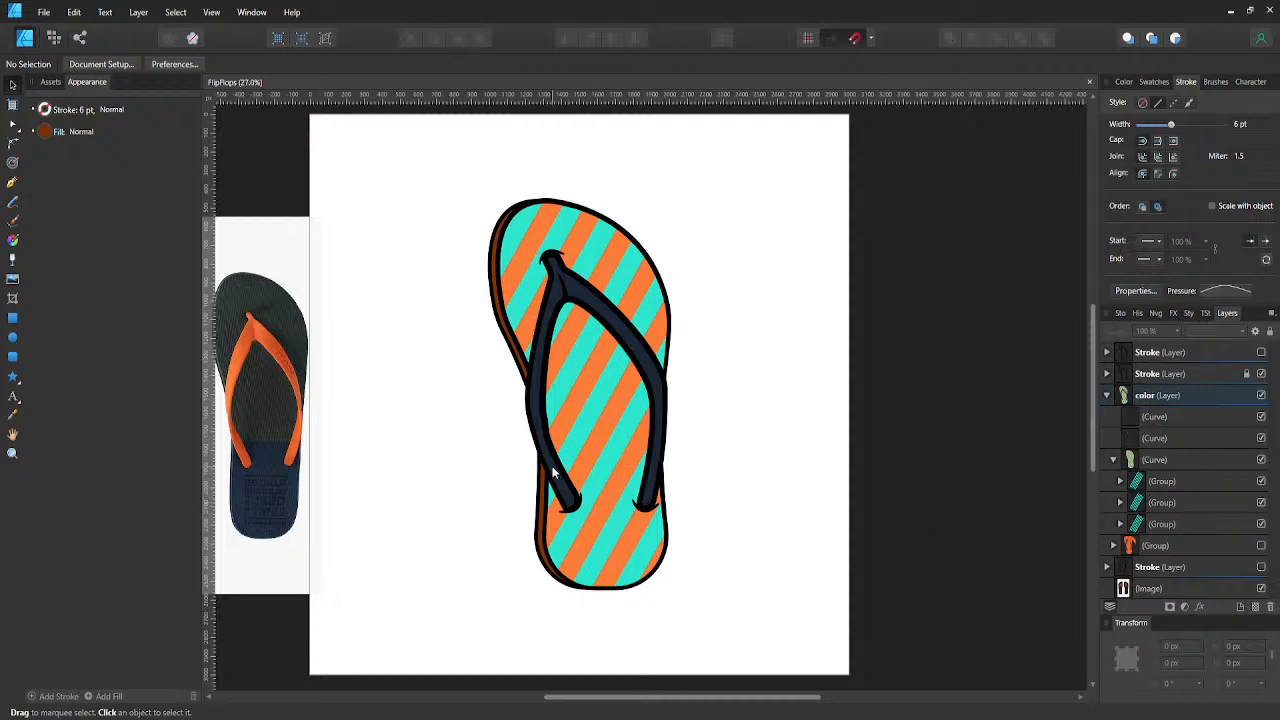
- Add a new empty layer directly above the color layer
{"action": "left_click", "coordinate": [1107, 396]}
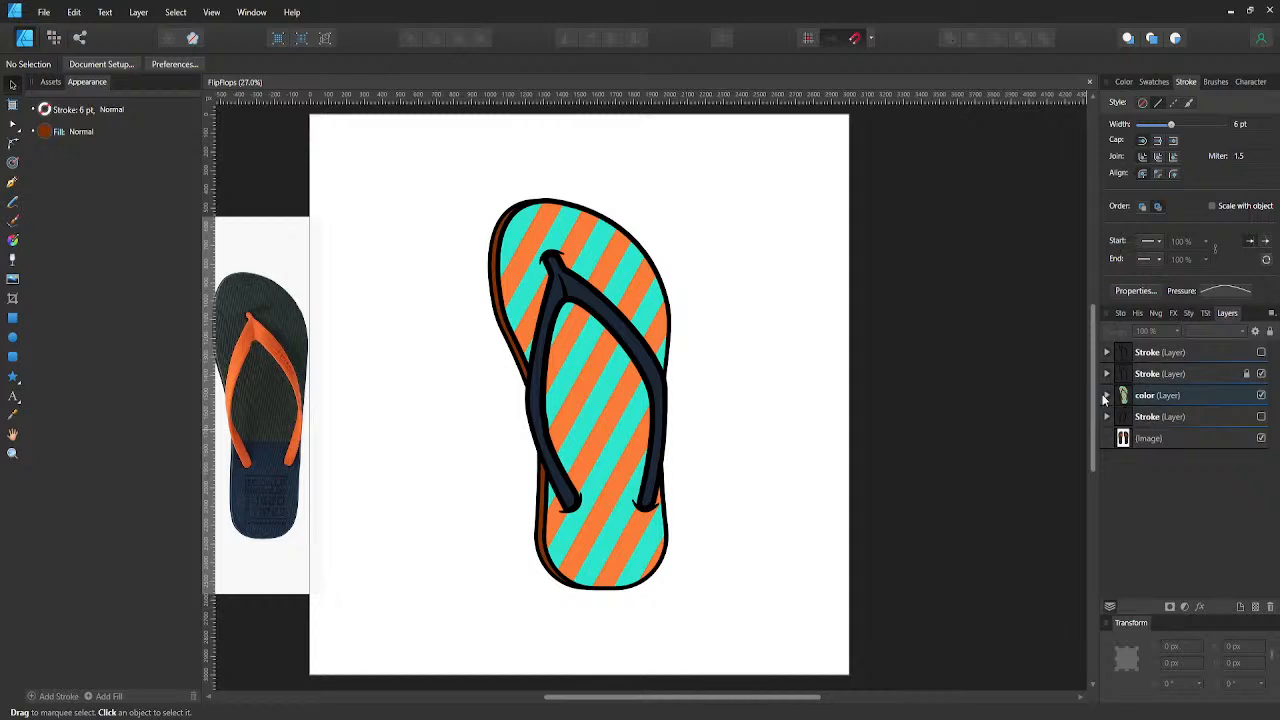
{"action": "left_click", "coordinate": [1125, 397]}
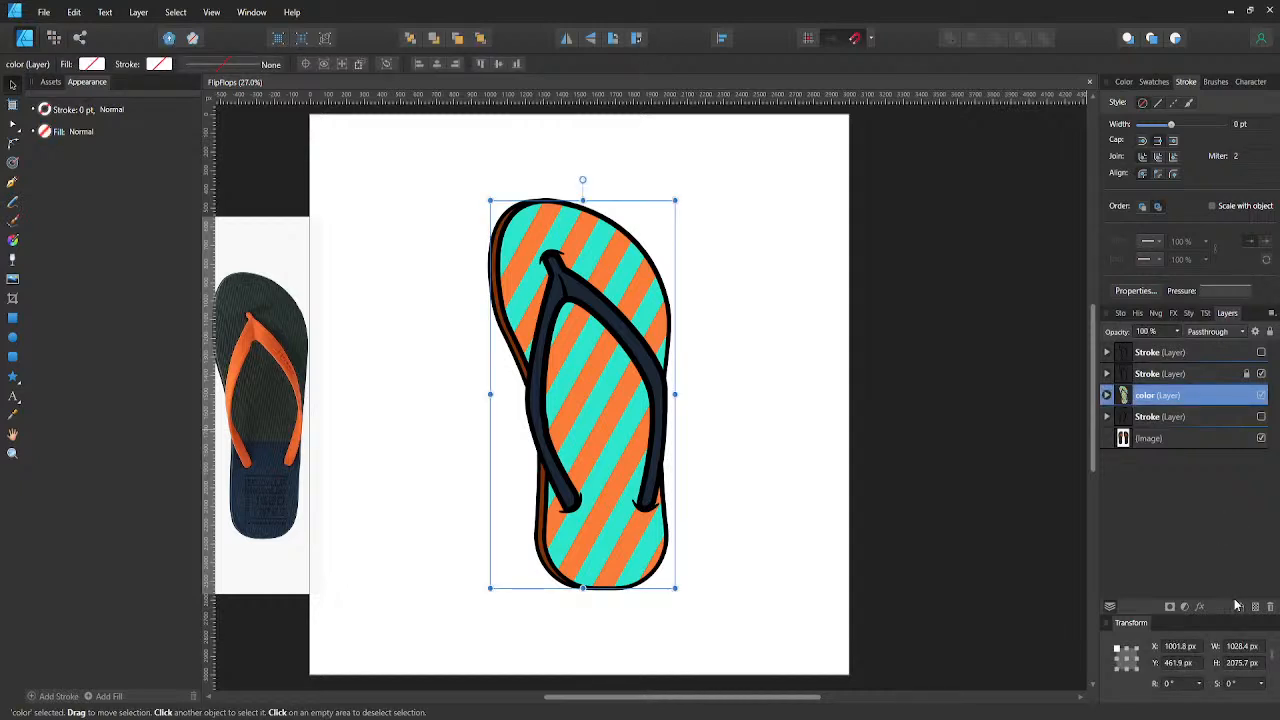
{"action": "left_click", "coordinate": [1238, 607]}
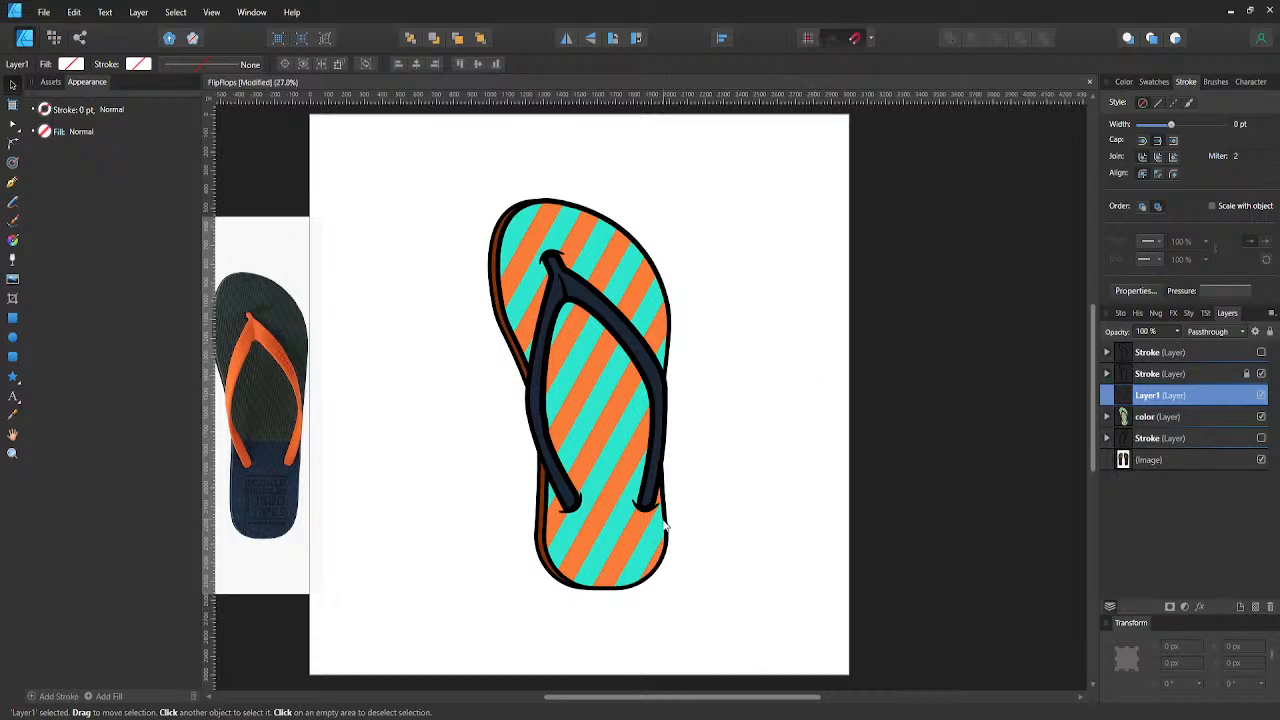
{"action": "key", "text": "p"}
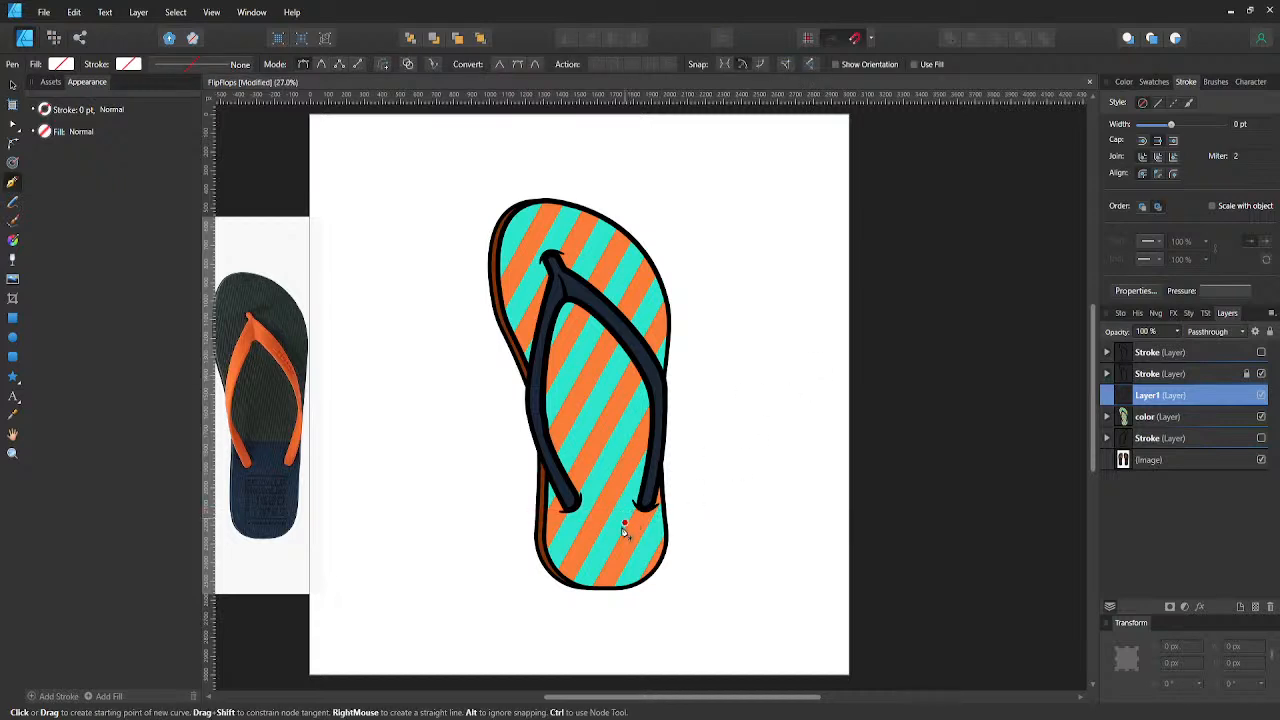
- Paste a copy of the sole outline curve, without its stripes, into the new layer
{"action": "left_click", "coordinate": [1108, 417]}
{"action": "scroll", "coordinate": [1115, 445], "scroll_direction": "down", "scroll_amount": 1}
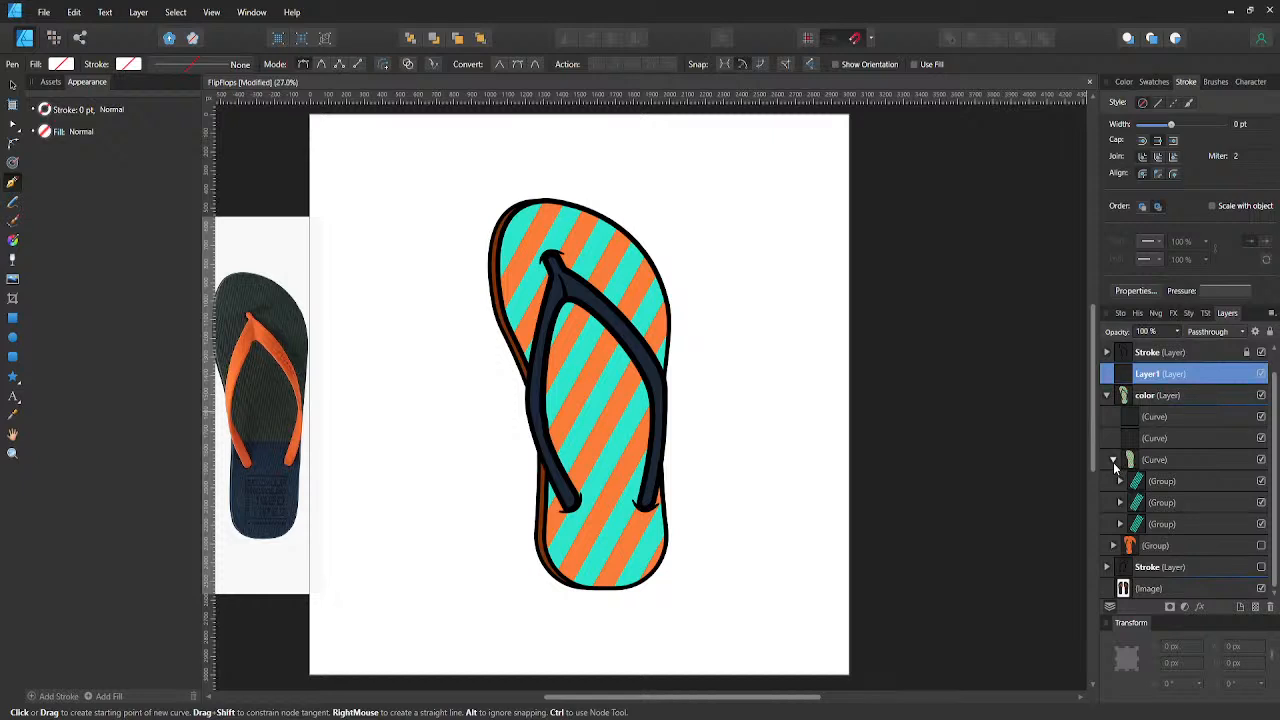
{"action": "left_click", "coordinate": [1113, 462]}
{"action": "left_click", "coordinate": [1113, 481]}
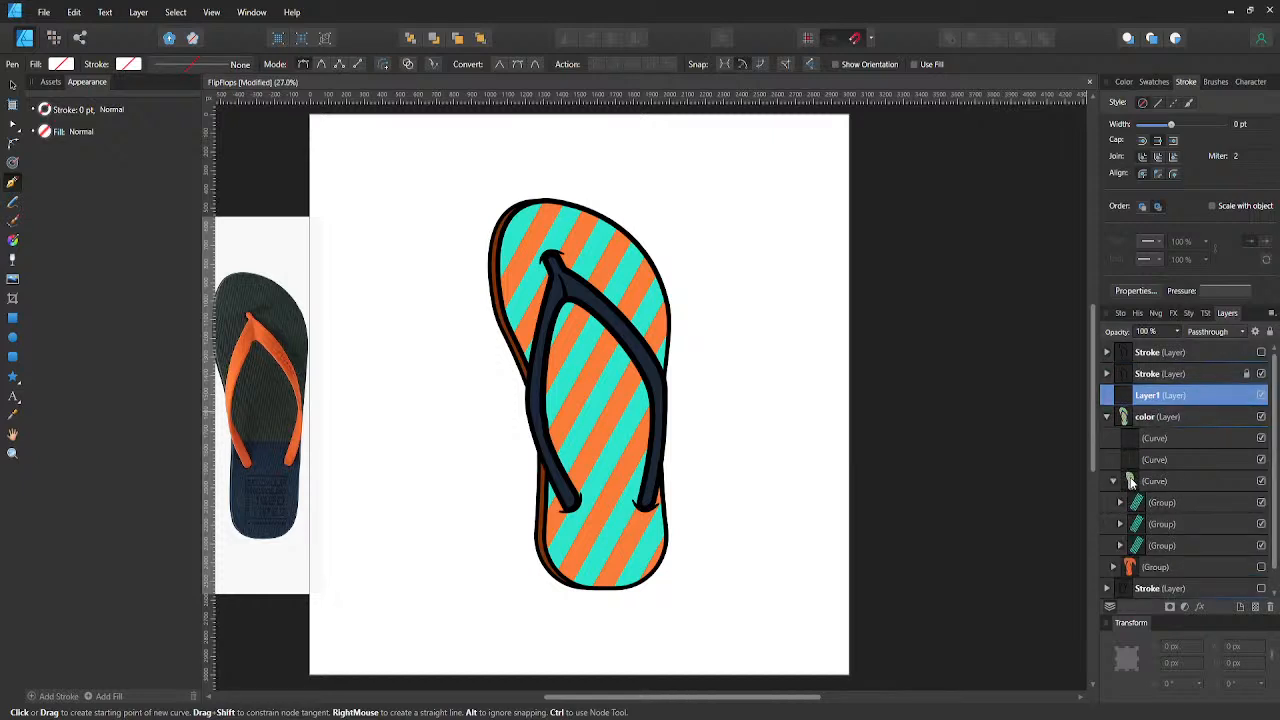
{"action": "left_click", "coordinate": [1129, 481]}
{"action": "key", "text": "a"}
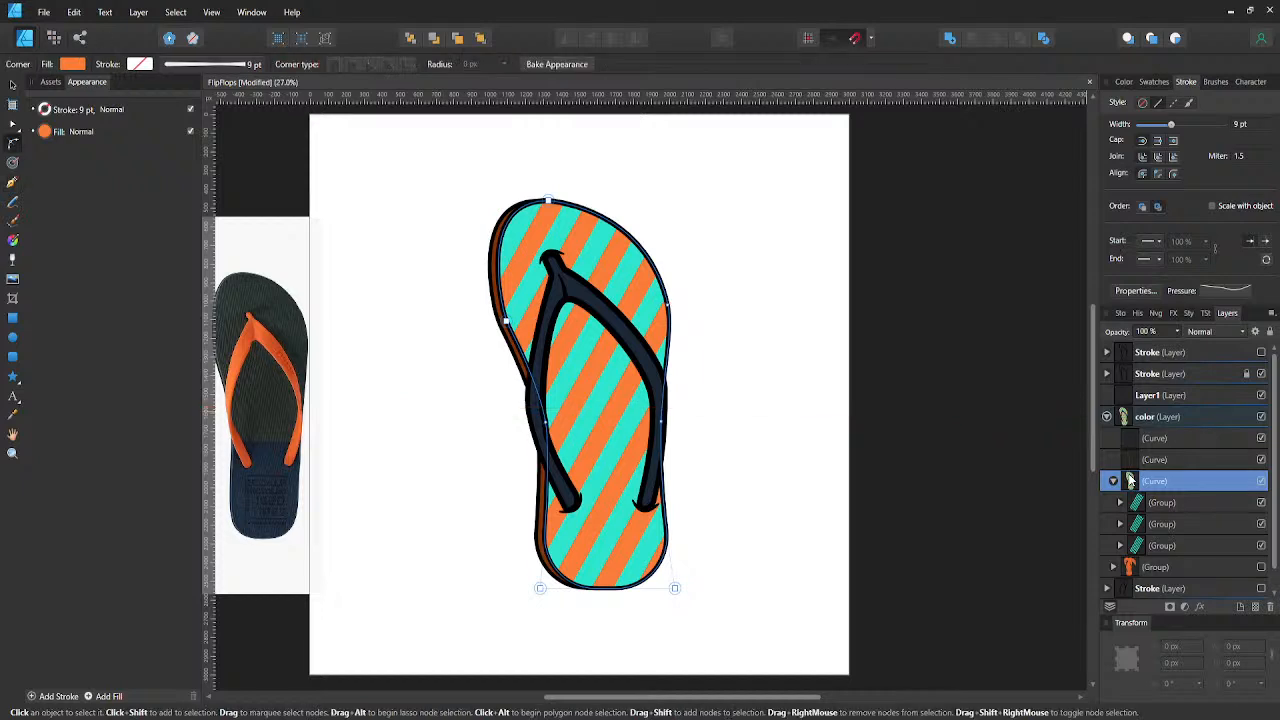
{"action": "left_click", "coordinate": [1109, 416]}
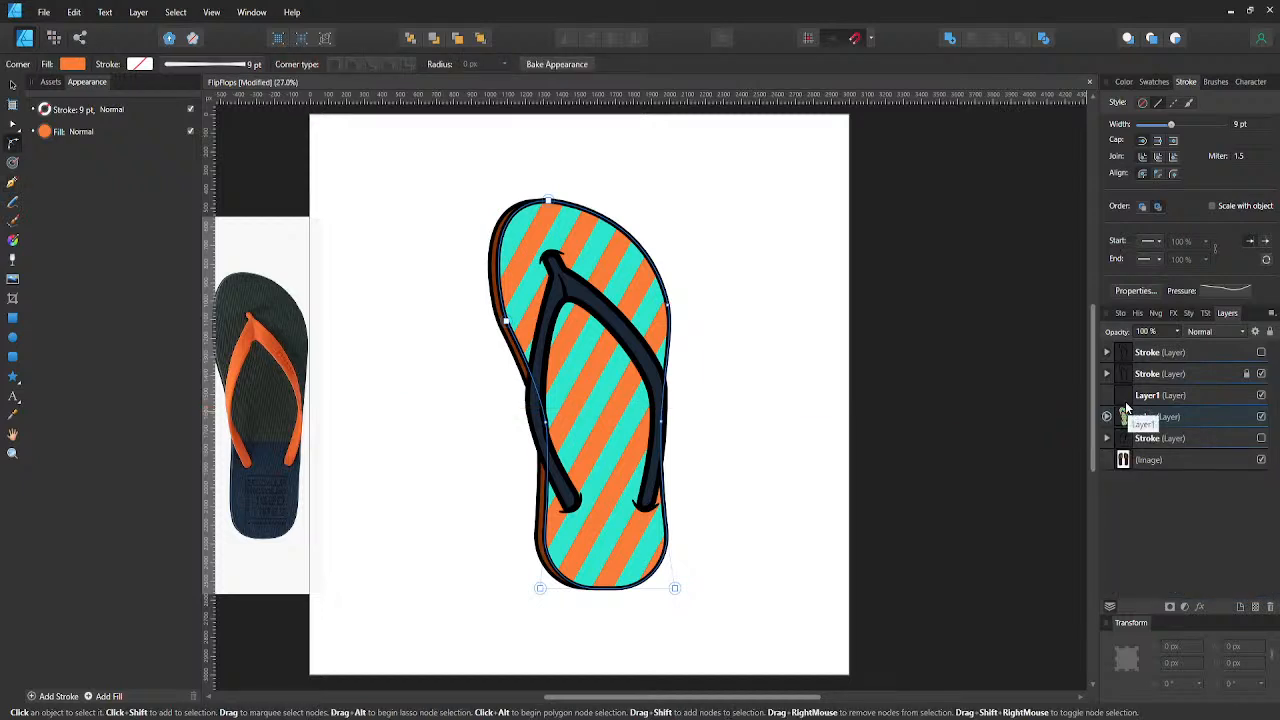
{"action": "left_click", "coordinate": [1120, 401]}
{"action": "key", "text": "ctrl+v"}
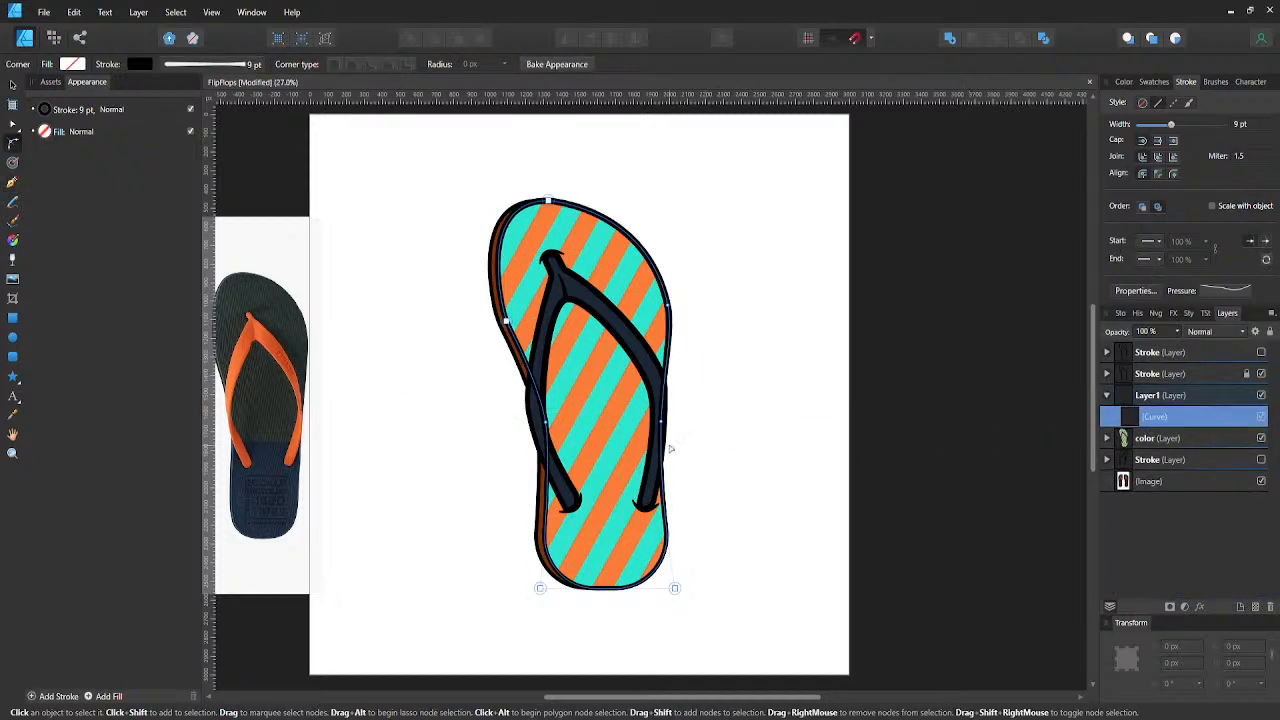
- Remove the stroke from the pasted sole curve and fill it with the recent orange color
{"action": "left_click", "coordinate": [145, 64]}
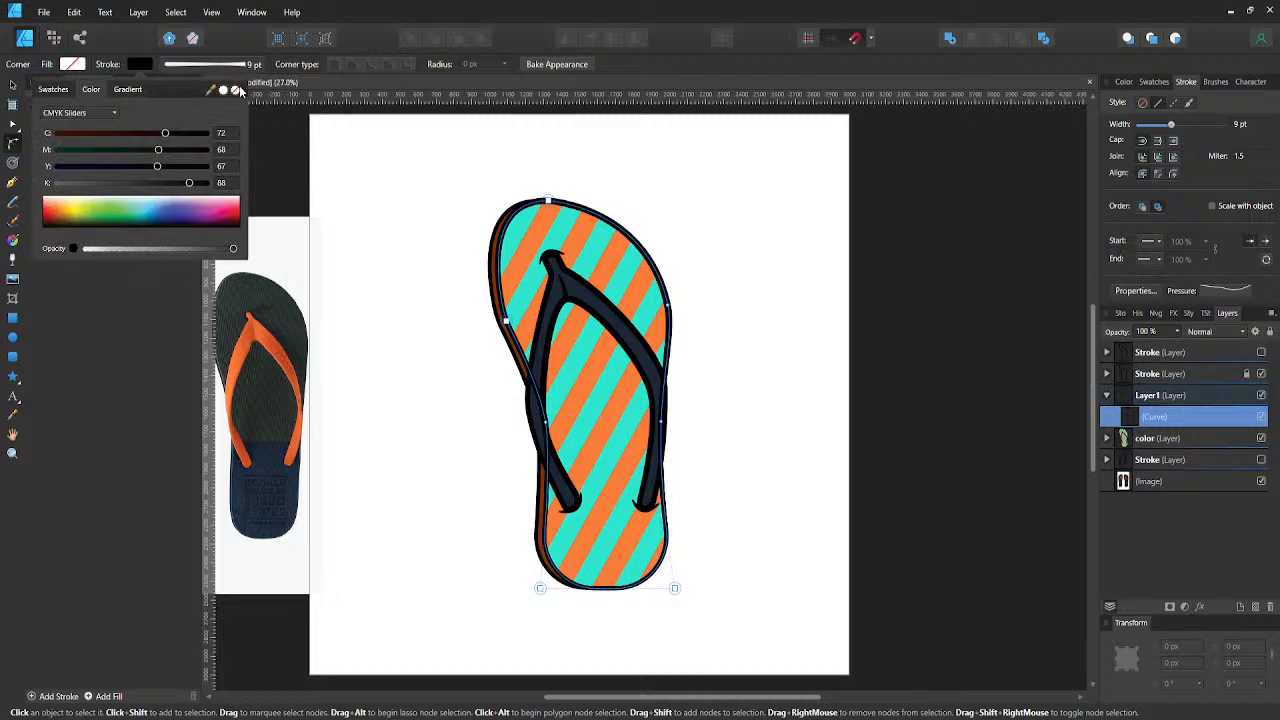
{"action": "left_click", "coordinate": [239, 92]}
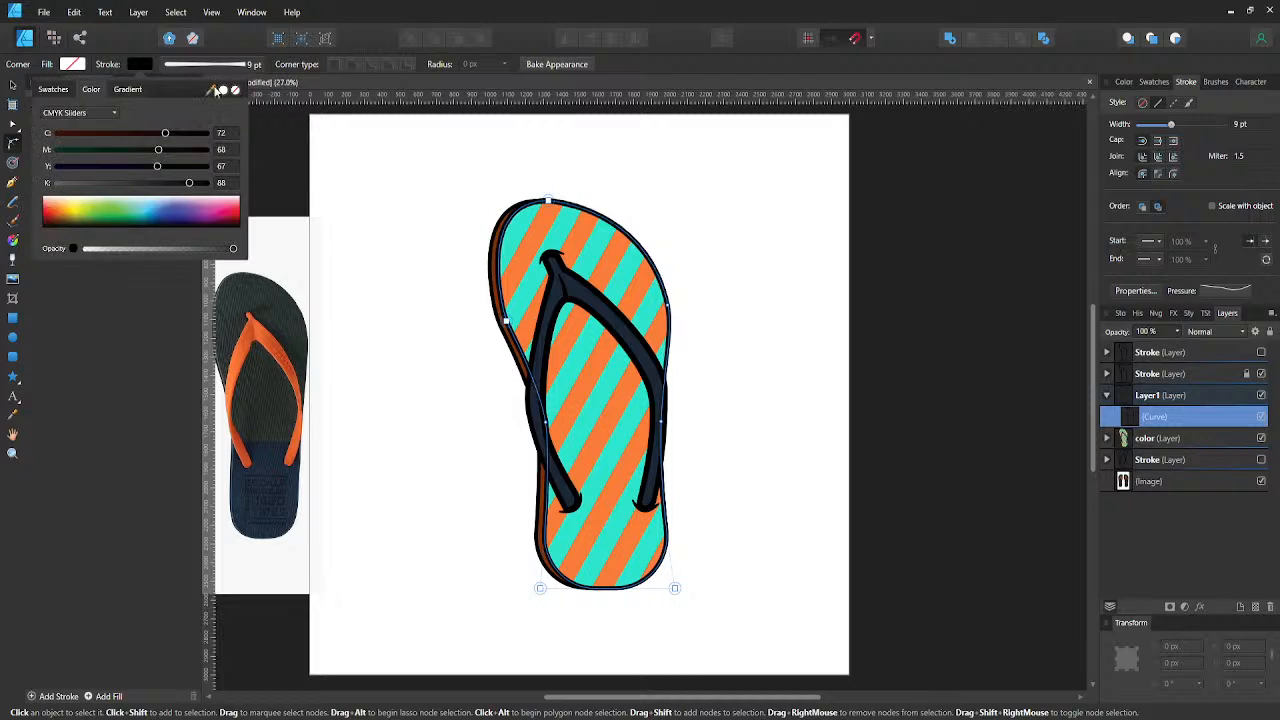
{"action": "left_click", "coordinate": [73, 64]}
{"action": "left_click", "coordinate": [64, 112]}
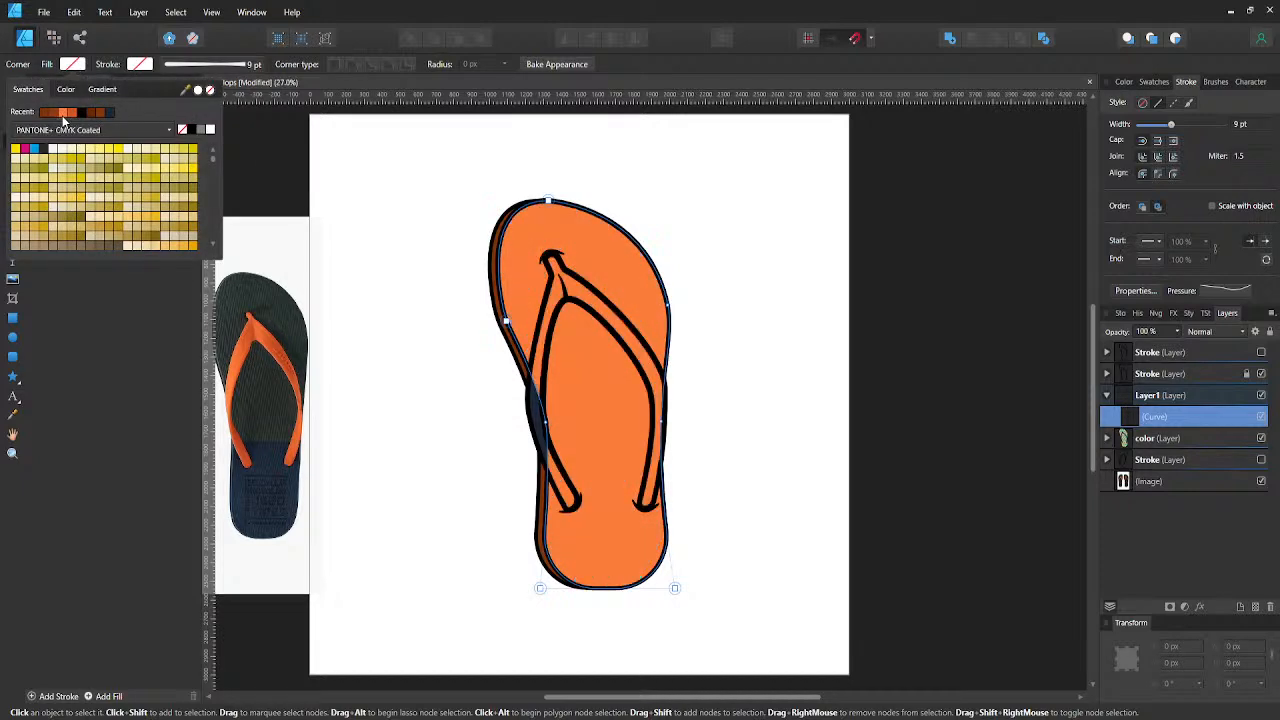
- Duplicate the orange sole shape, widen the copy to 1948 px, rotate it to -45.1° and place it over the toe area
{"action": "key", "text": "v"}
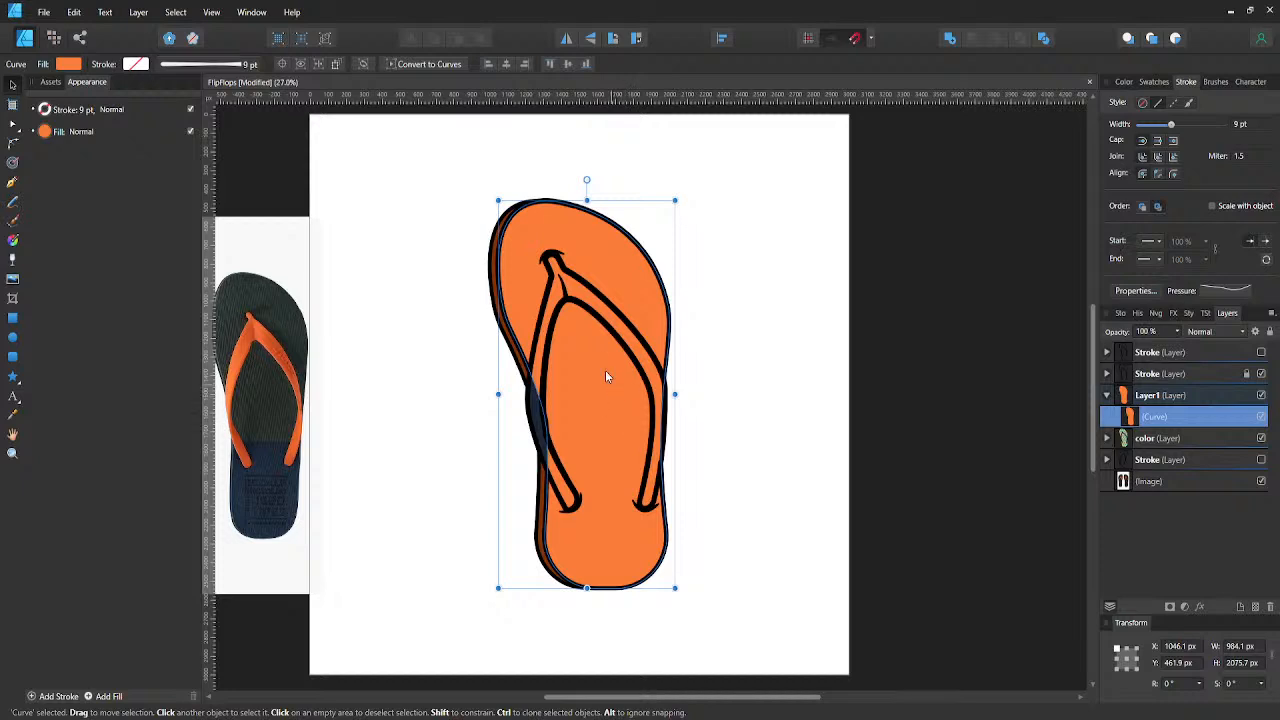
{"action": "mouse_move", "coordinate": [598, 397]}
{"action": "left_mouse_down"}
{"action": "mouse_move", "coordinate": [552, 364]}
{"action": "mouse_move", "coordinate": [576, 397]}
{"action": "mouse_move", "coordinate": [597, 378]}
{"action": "left_mouse_up"}
{"action": "key", "text": "ctrl+j"}
{"action": "left_click_drag", "start_coordinate": [677, 171], "coordinate": [832, 301]}
{"action": "left_click", "coordinate": [650, 268]}
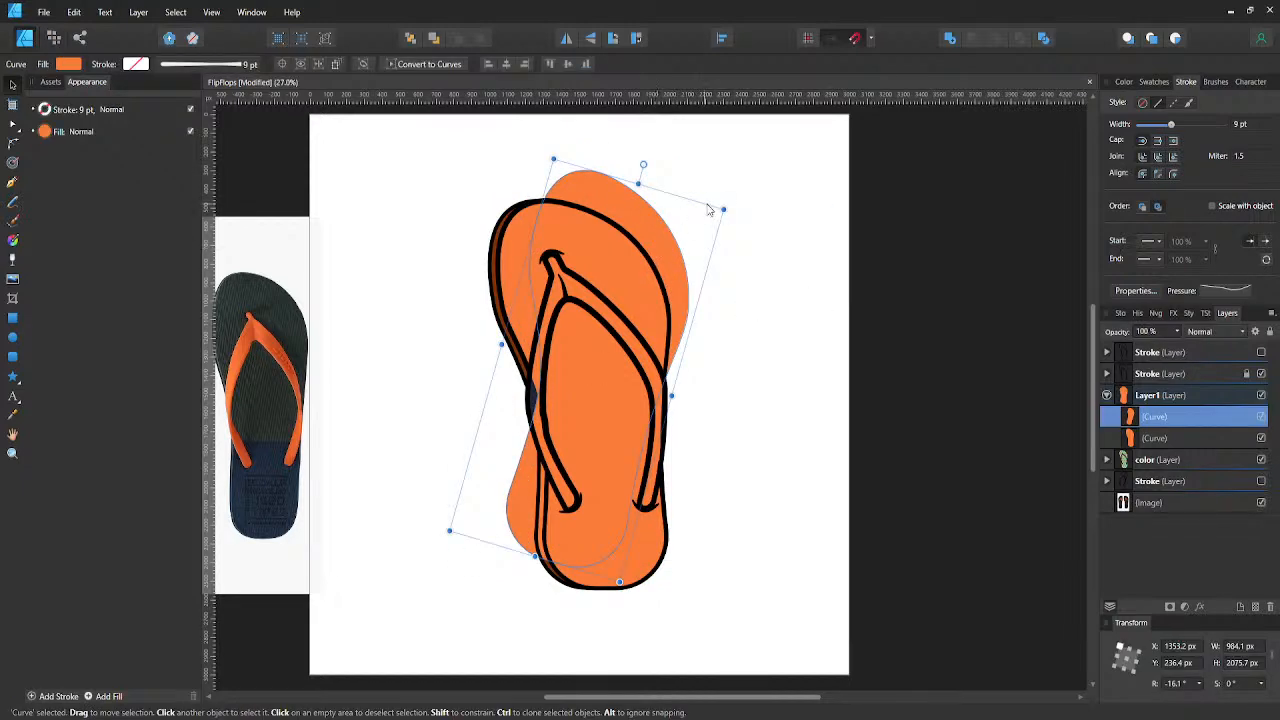
{"action": "left_click_drag", "start_coordinate": [727, 206], "coordinate": [798, 252]}
{"action": "left_click_drag", "start_coordinate": [542, 290], "coordinate": [434, 144]}
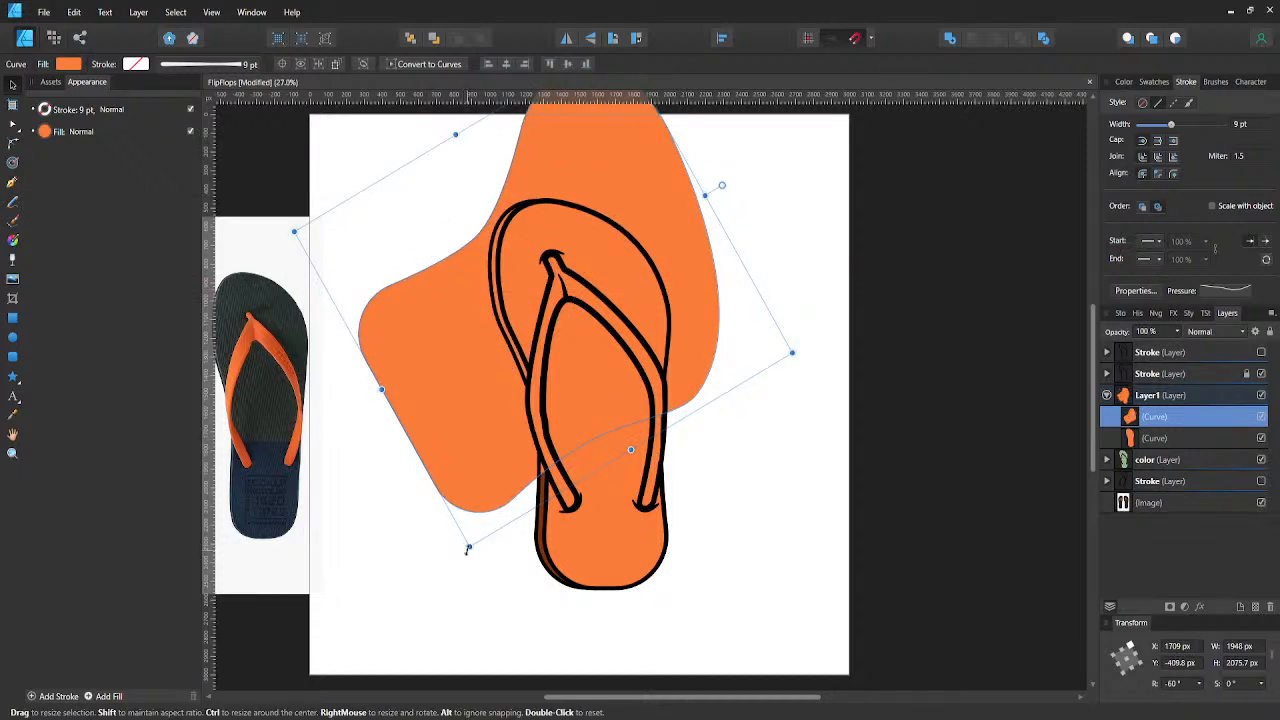
{"action": "left_click_drag", "start_coordinate": [469, 550], "coordinate": [531, 578]}
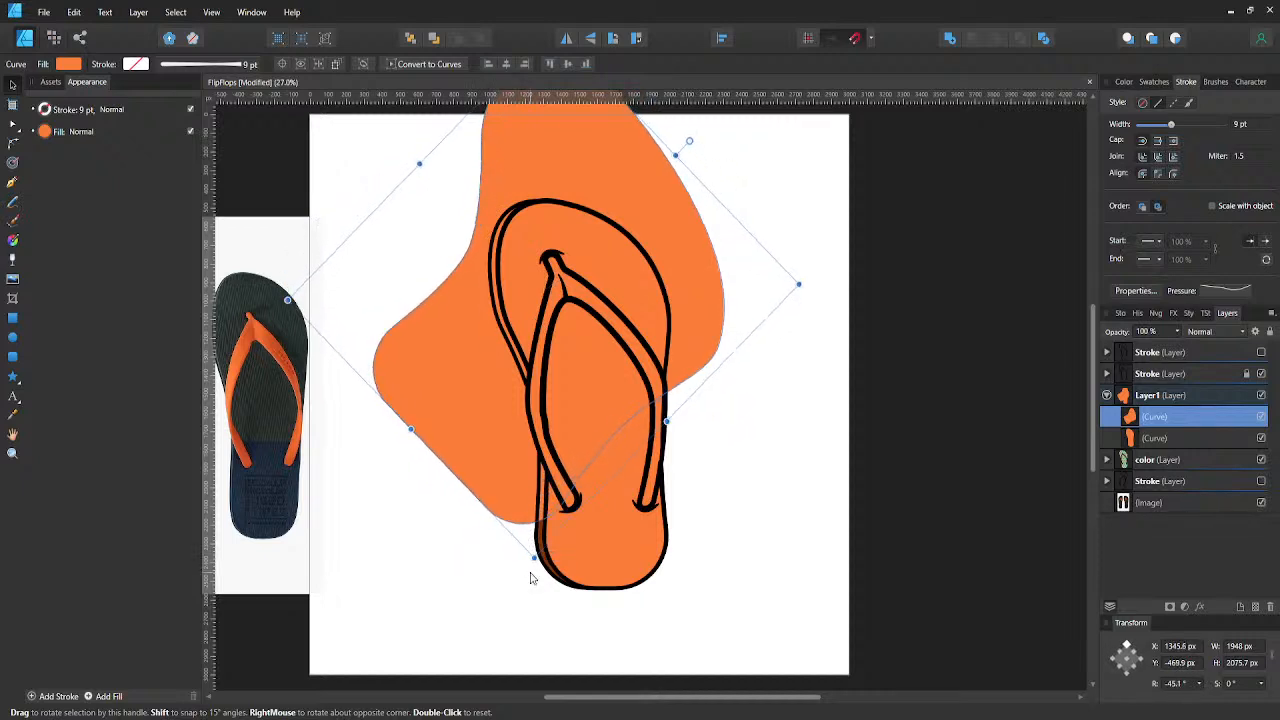
- Subtract the enlarged rotated copy from the orange sole shape to keep only a curved heel section
{"action": "left_click", "coordinate": [1134, 440]}
{"action": "left_click", "coordinate": [1146, 418]}
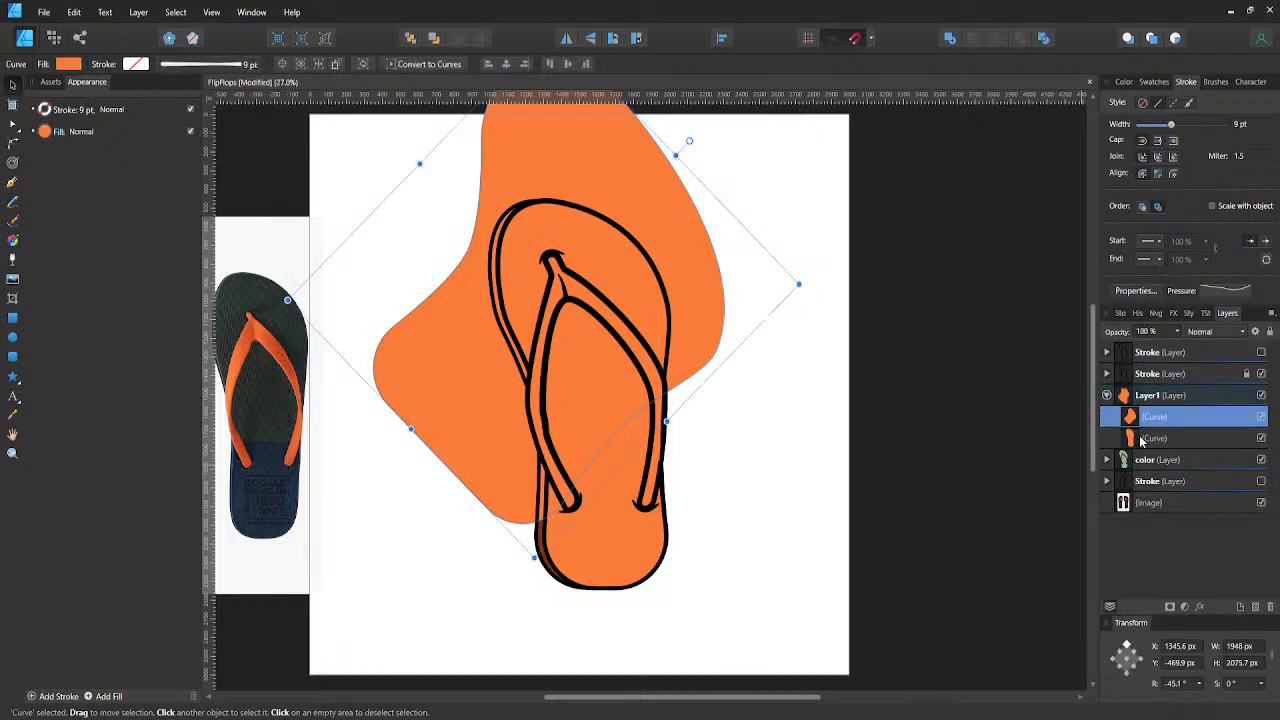
{"action": "left_click", "coordinate": [1150, 438], "text": "shift"}
{"action": "left_click", "coordinate": [977, 42]}
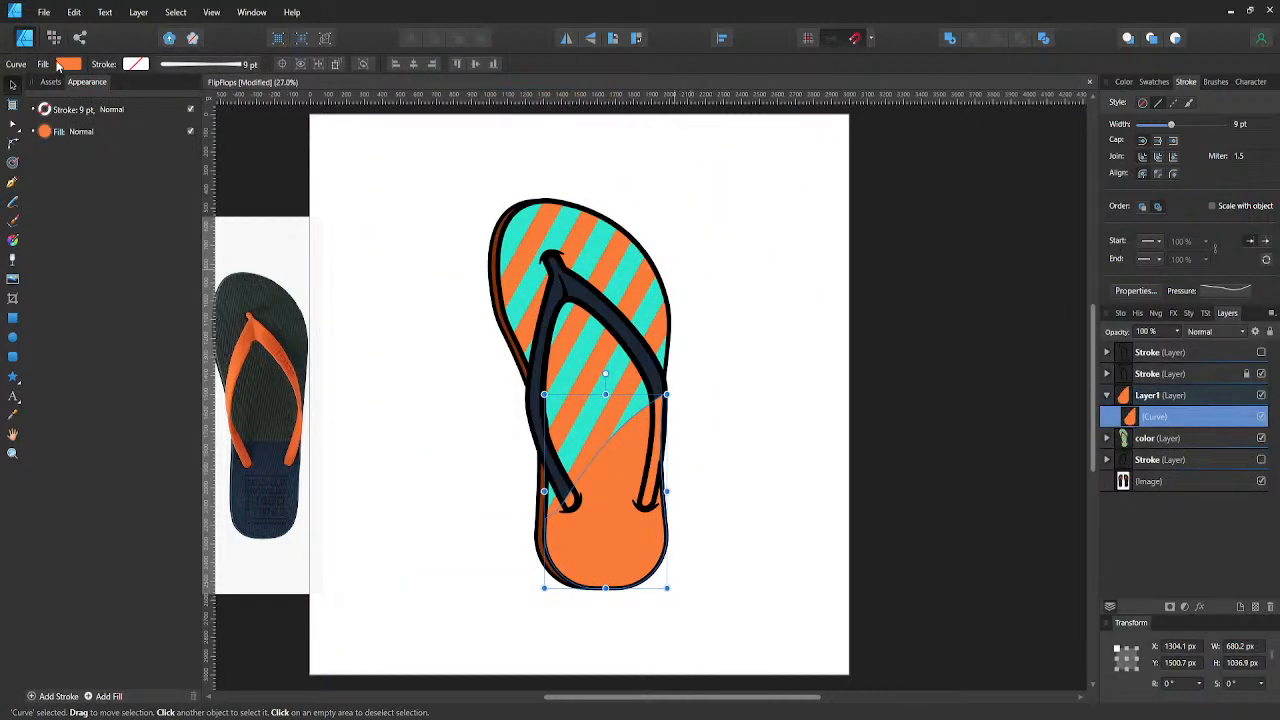
- Darken the heel shape's fill to 90 black (K) and lower its opacity for a transparent shadow
{"action": "left_click", "coordinate": [68, 63]}
{"action": "left_click", "coordinate": [200, 183]}
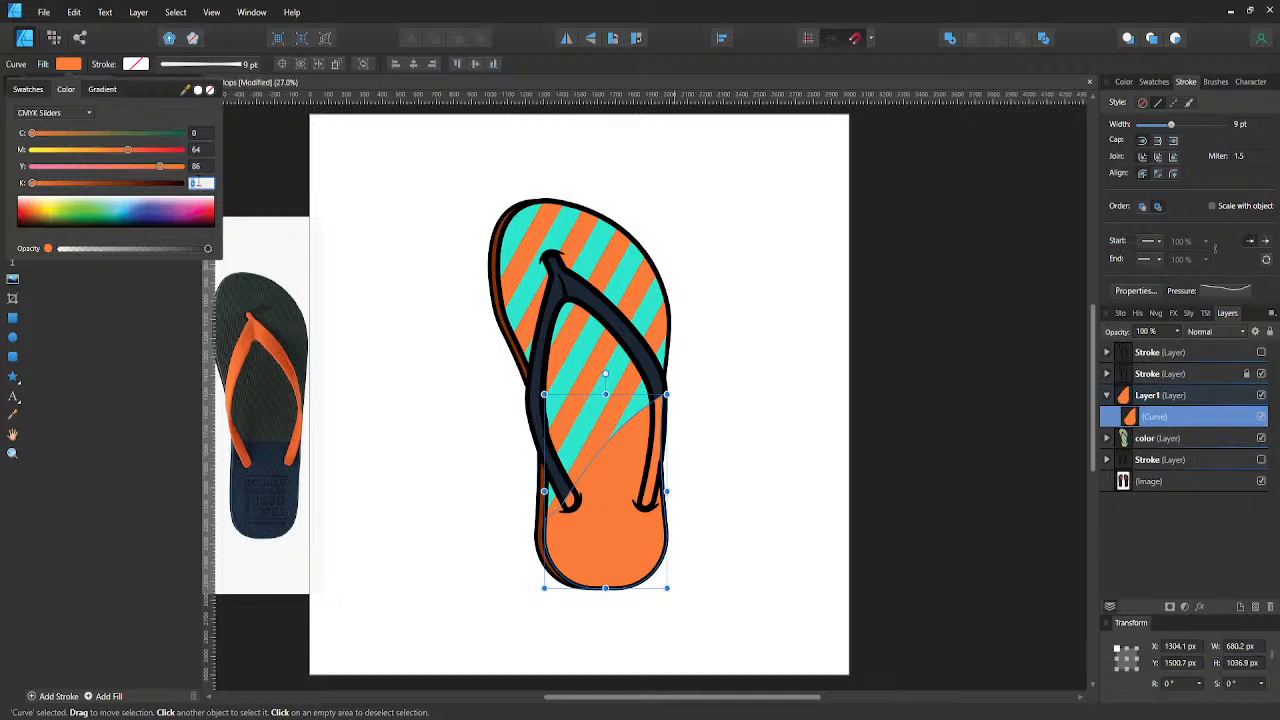
{"action": "type", "text": "90"}
{"action": "key", "text": "Return"}
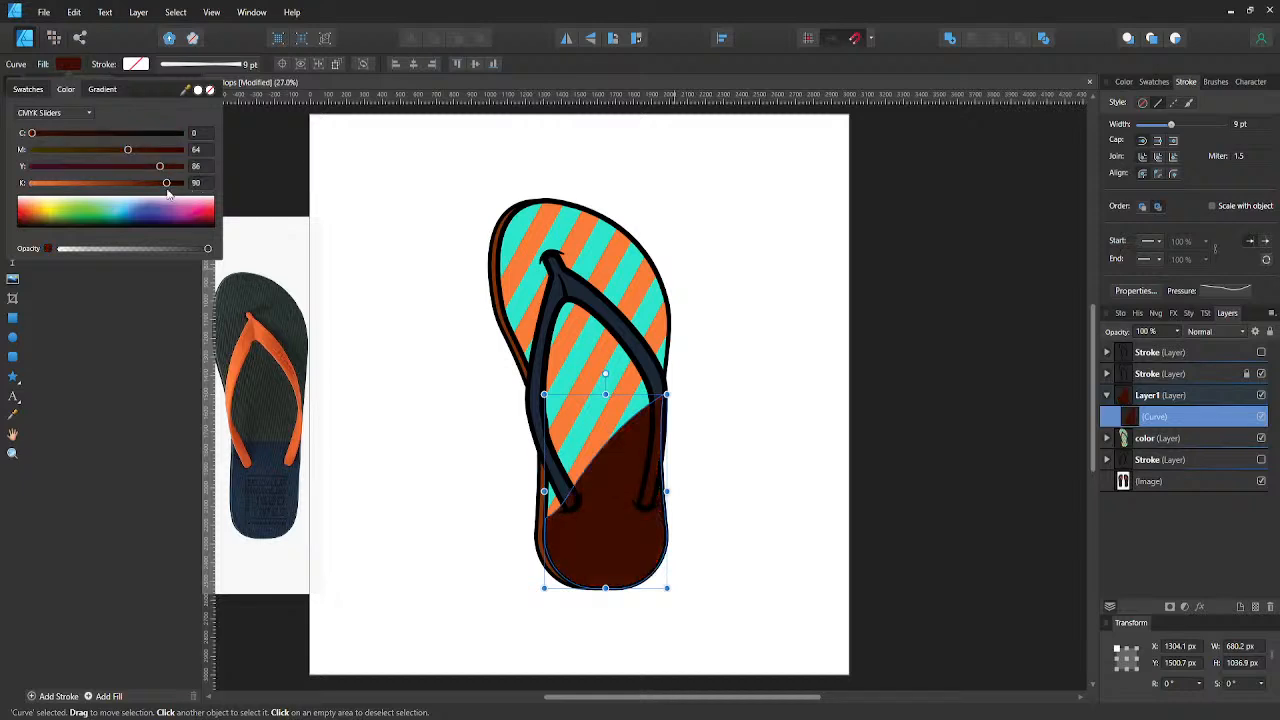
{"action": "left_click_drag", "start_coordinate": [128, 251], "coordinate": [99, 252]}
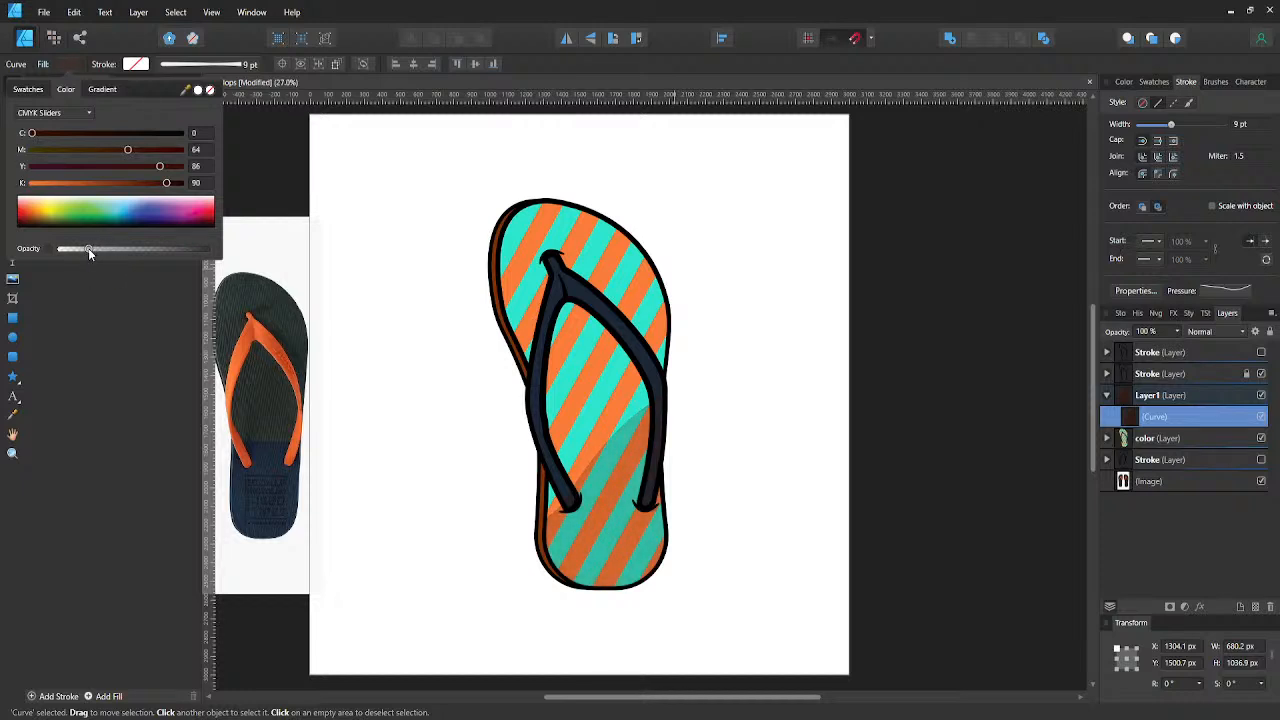
- Try reshaping the curved upper edge of the heel shadow by moving its nodes, and undo the changes
{"action": "key", "text": "a"}
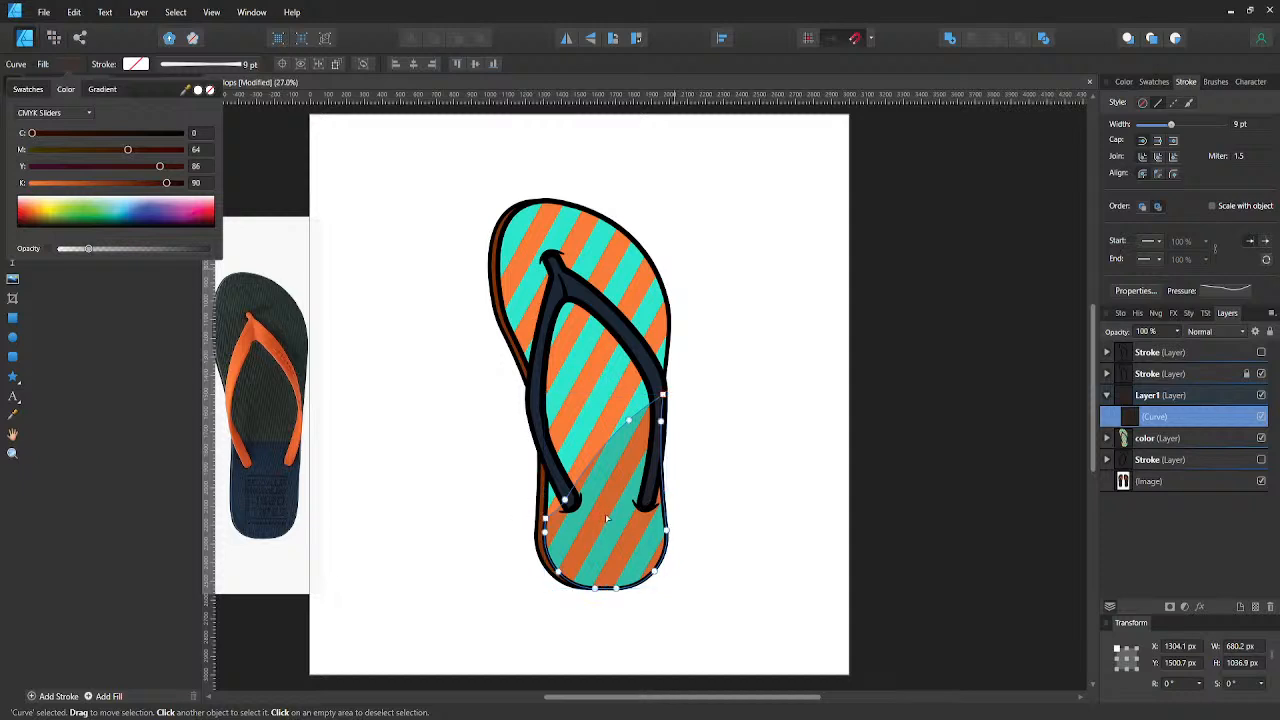
{"action": "mouse_move", "coordinate": [568, 503]}
{"action": "left_mouse_down"}
{"action": "mouse_move", "coordinate": [594, 522]}
{"action": "mouse_move", "coordinate": [591, 507]}
{"action": "left_mouse_up"}
{"action": "left_click_drag", "start_coordinate": [602, 445], "coordinate": [629, 442]}
{"action": "key", "text": "ctrl+z"}
{"action": "key", "text": "ctrl+z"}
{"action": "key", "text": "ctrl+z"}
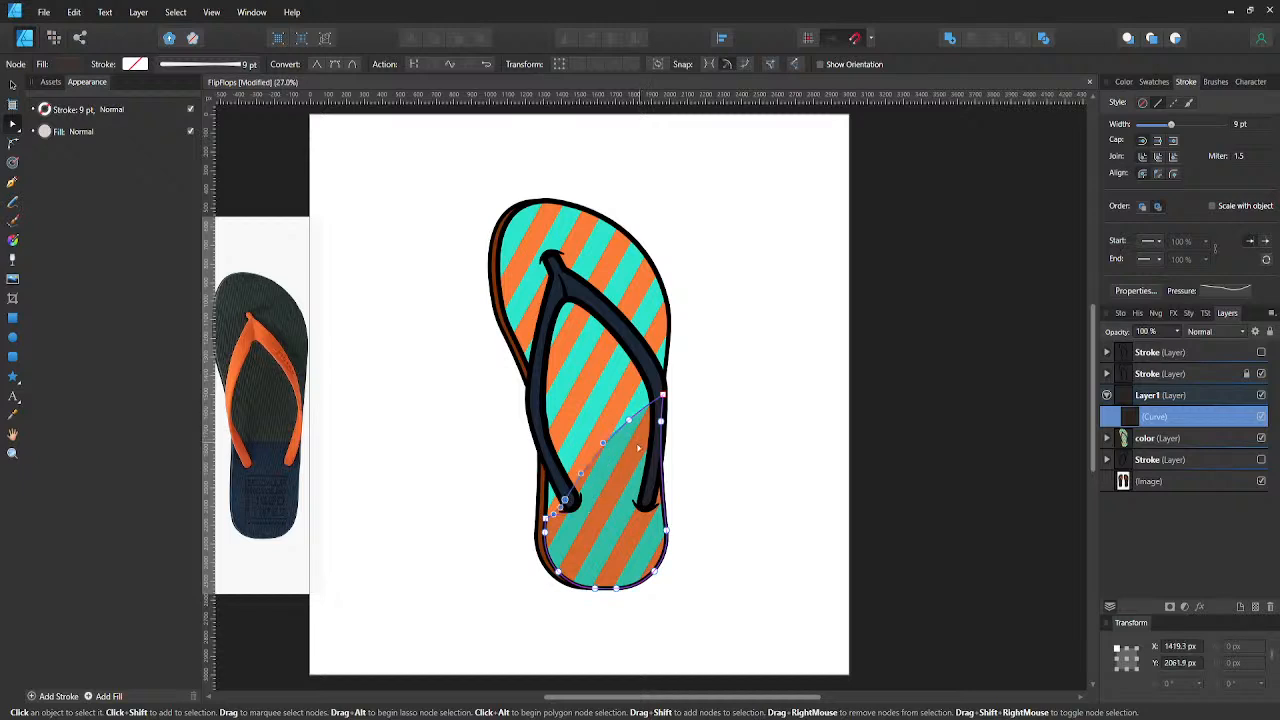
- Deselect the heel shadow and save the document
{"action": "left_click", "coordinate": [687, 494]}
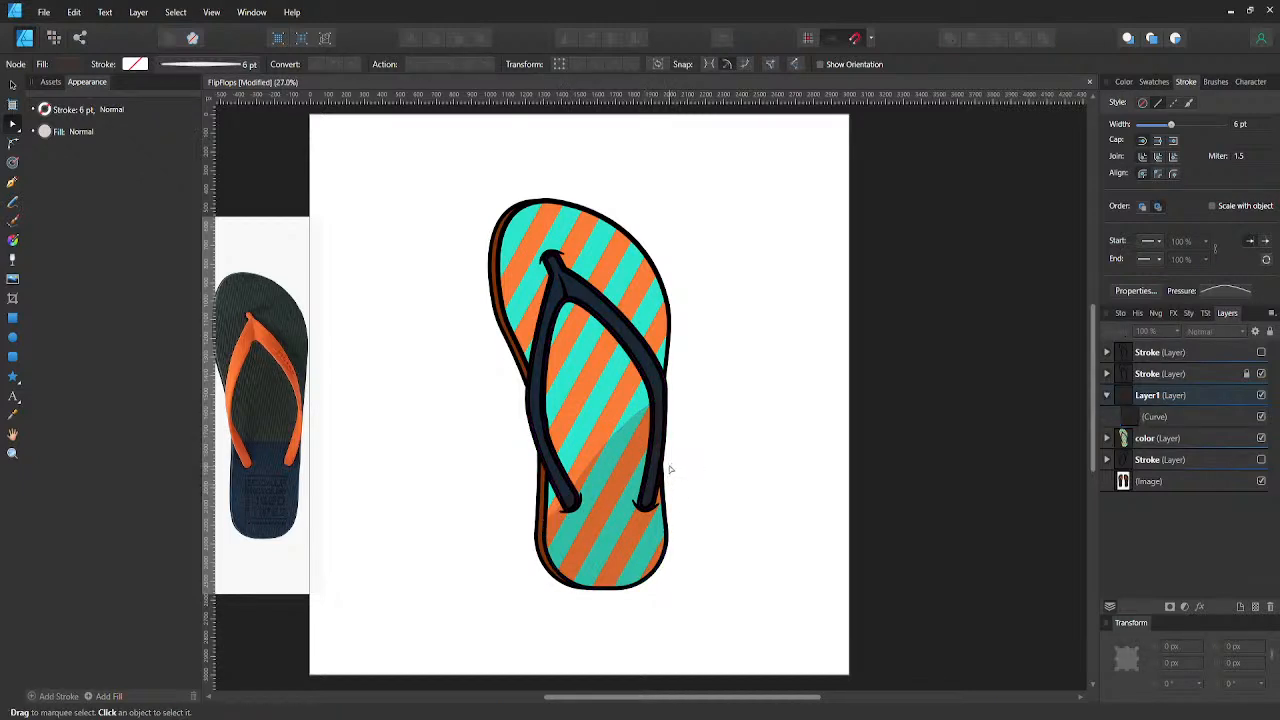
{"action": "key", "text": "ctrl+s"}
{"action": "scroll", "coordinate": [660, 428], "scroll_direction": "up", "scroll_amount": 1}
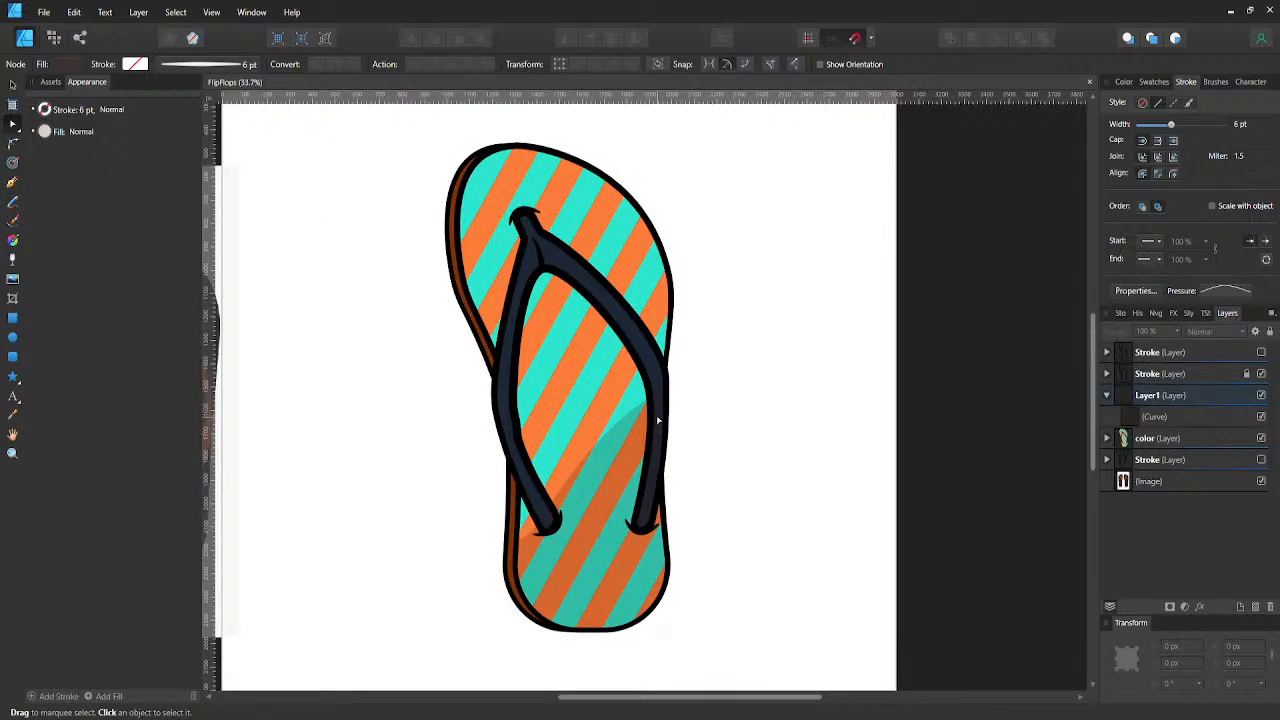
- Compare the sole up close with the heel shadow hidden and shown
{"action": "key", "text": "p"}
{"action": "left_click", "coordinate": [1140, 416]}
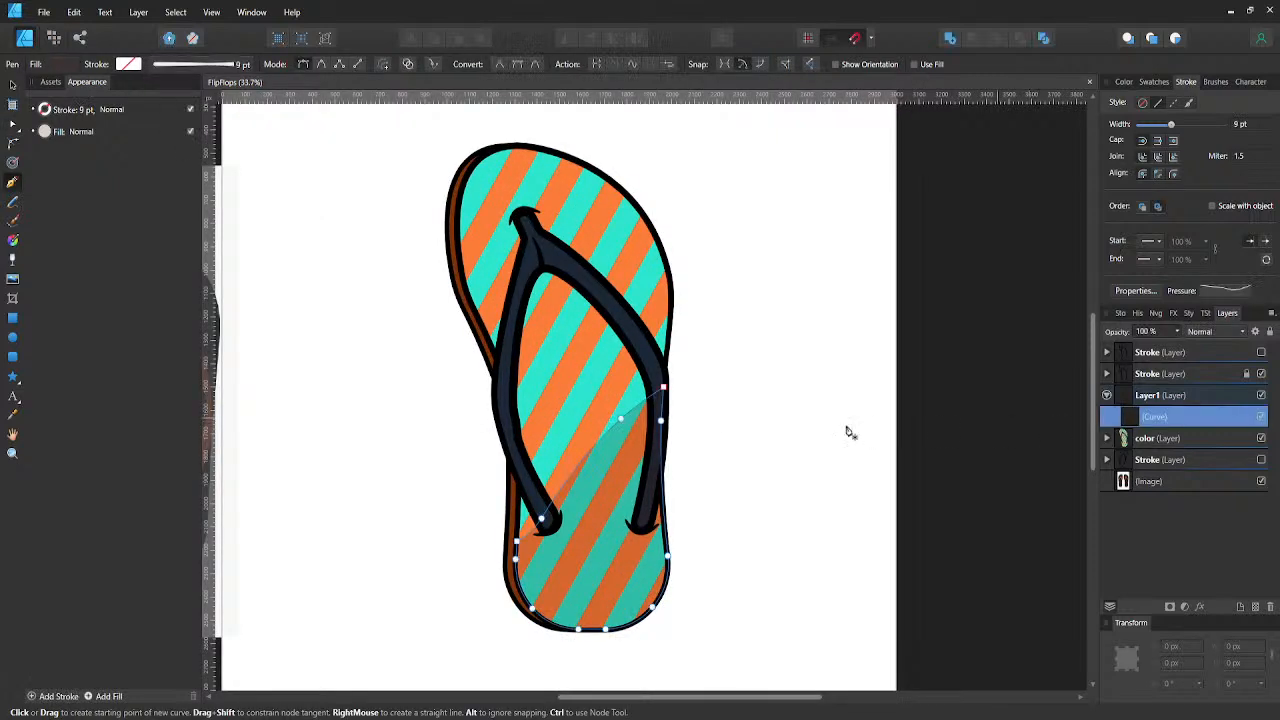
{"action": "scroll", "coordinate": [664, 403], "scroll_direction": "up", "scroll_amount": 2}
{"action": "scroll", "coordinate": [664, 403], "scroll_direction": "up", "scroll_amount": 2}
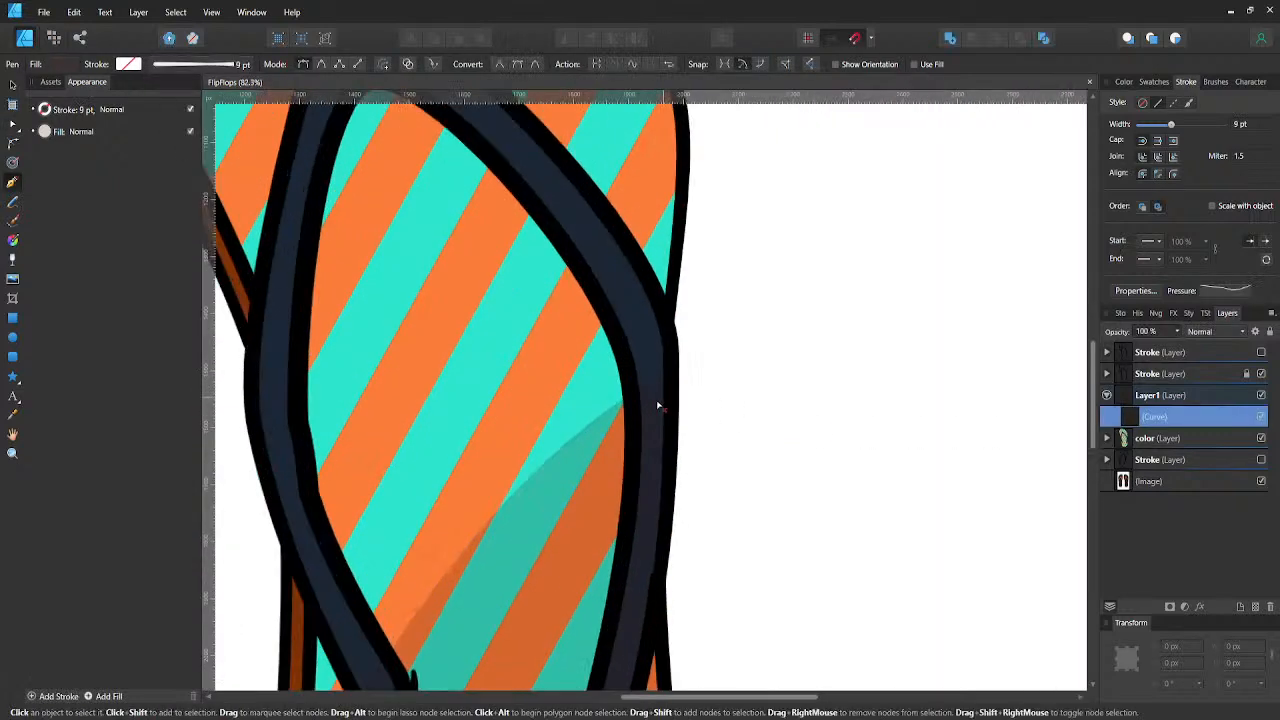
{"action": "left_click", "coordinate": [1261, 417]}
{"action": "left_click", "coordinate": [1261, 417]}
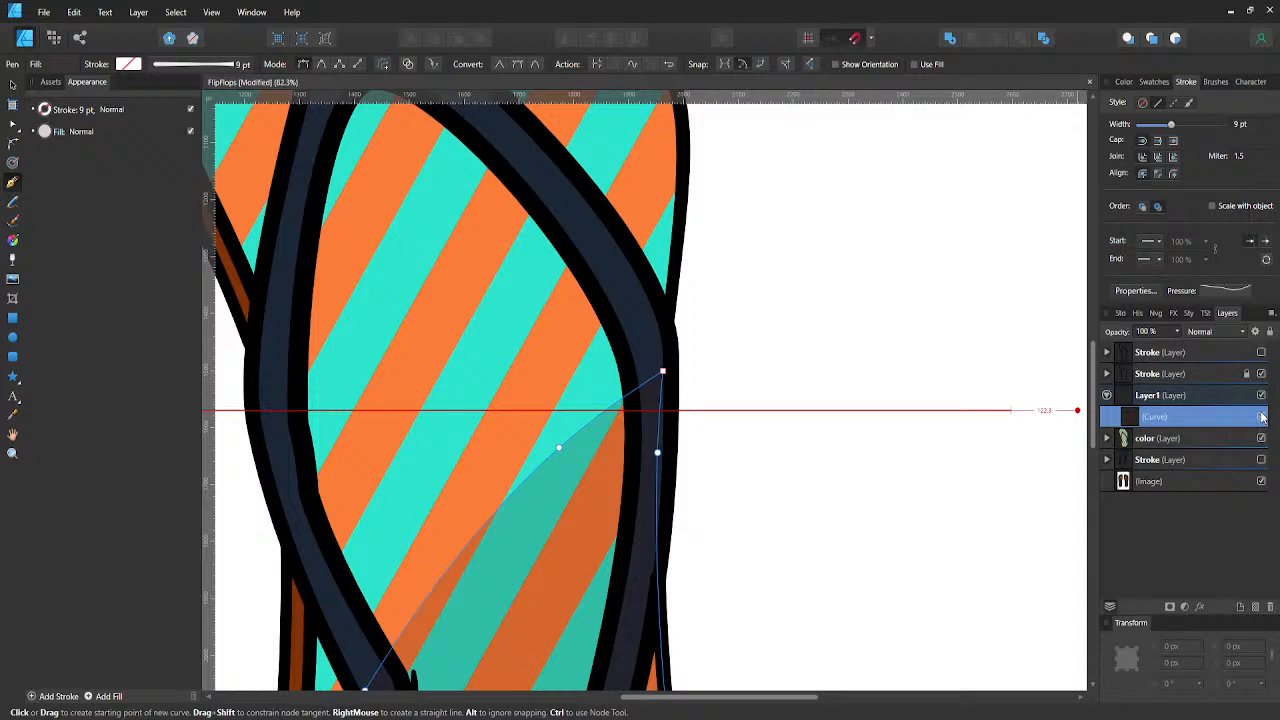
{"action": "left_click", "coordinate": [1261, 417]}
{"action": "left_click", "coordinate": [1261, 417]}
{"action": "scroll", "coordinate": [632, 411], "scroll_direction": "down", "scroll_amount": 3}
- Fine-tune the fill opacity of the heel shadow shape
{"action": "key", "text": "v"}
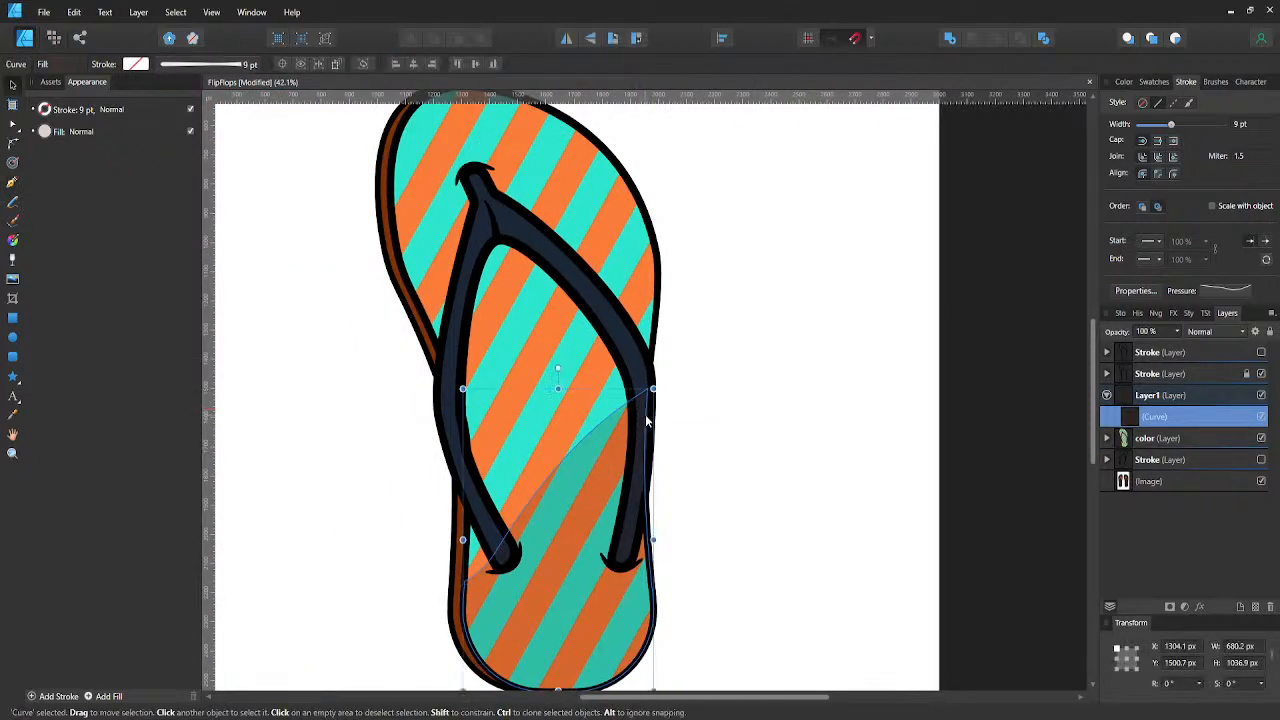
{"action": "left_click", "coordinate": [73, 64]}
{"action": "left_click_drag", "start_coordinate": [162, 250], "coordinate": [97, 251]}
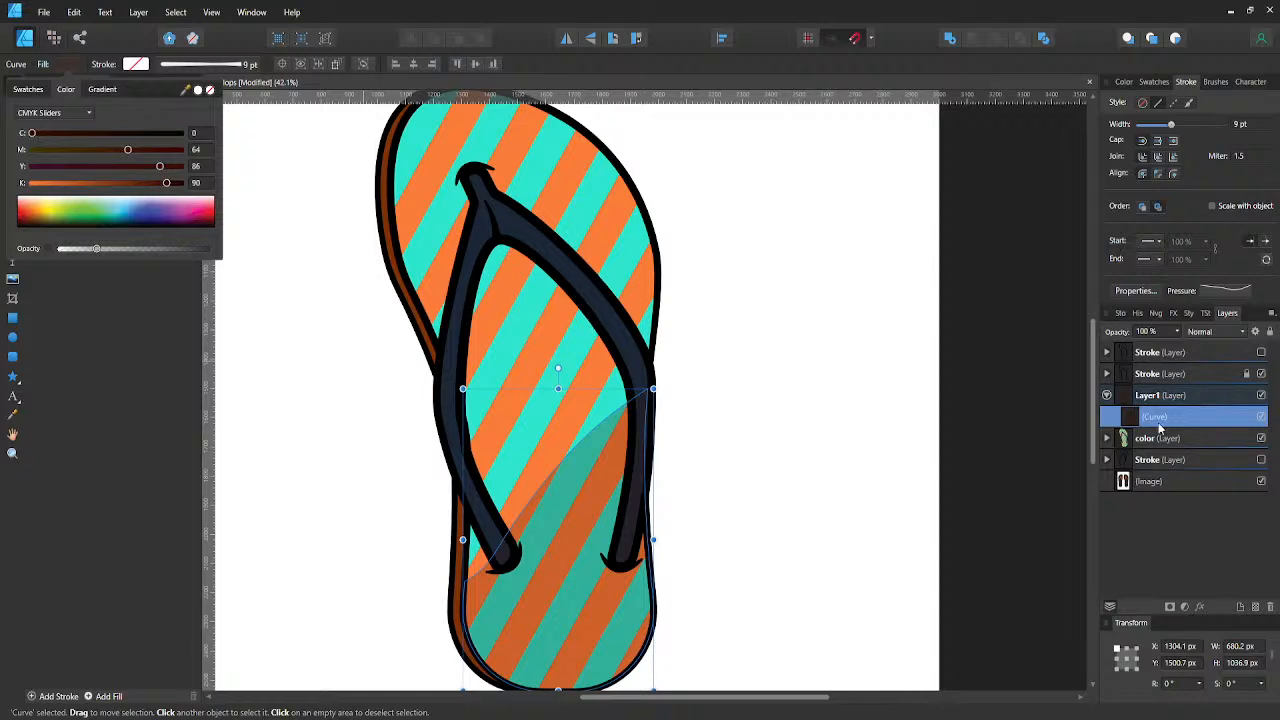
- Copy the dark blue strap curve from the color layer into the shadow layer, above the heel shadow
{"action": "left_click", "coordinate": [1108, 442]}
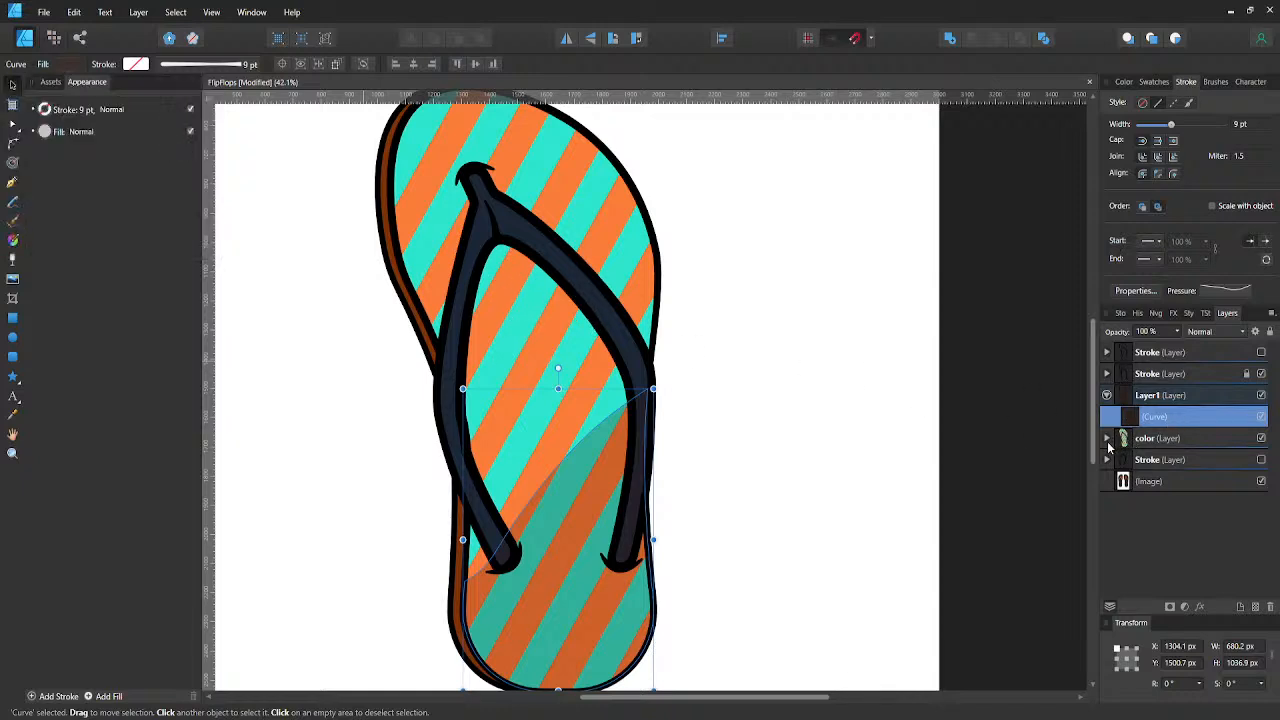
{"action": "left_click", "coordinate": [1108, 442]}
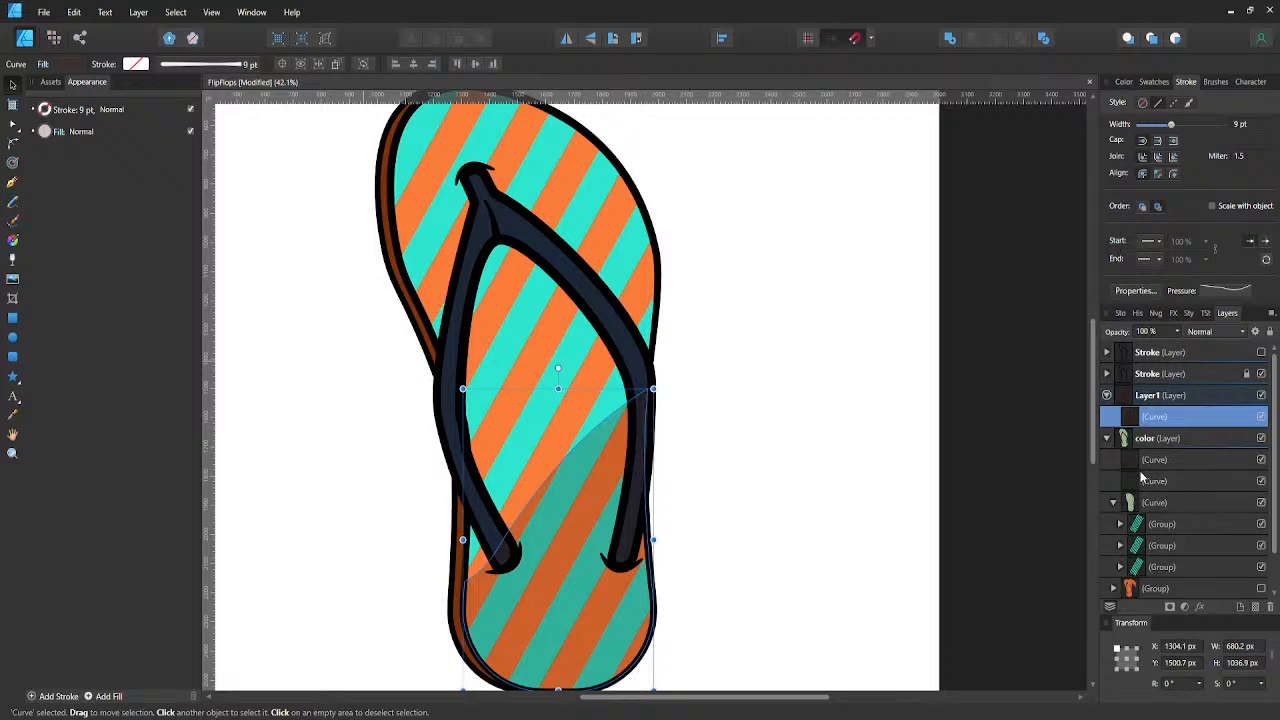
{"action": "left_click", "coordinate": [1134, 461]}
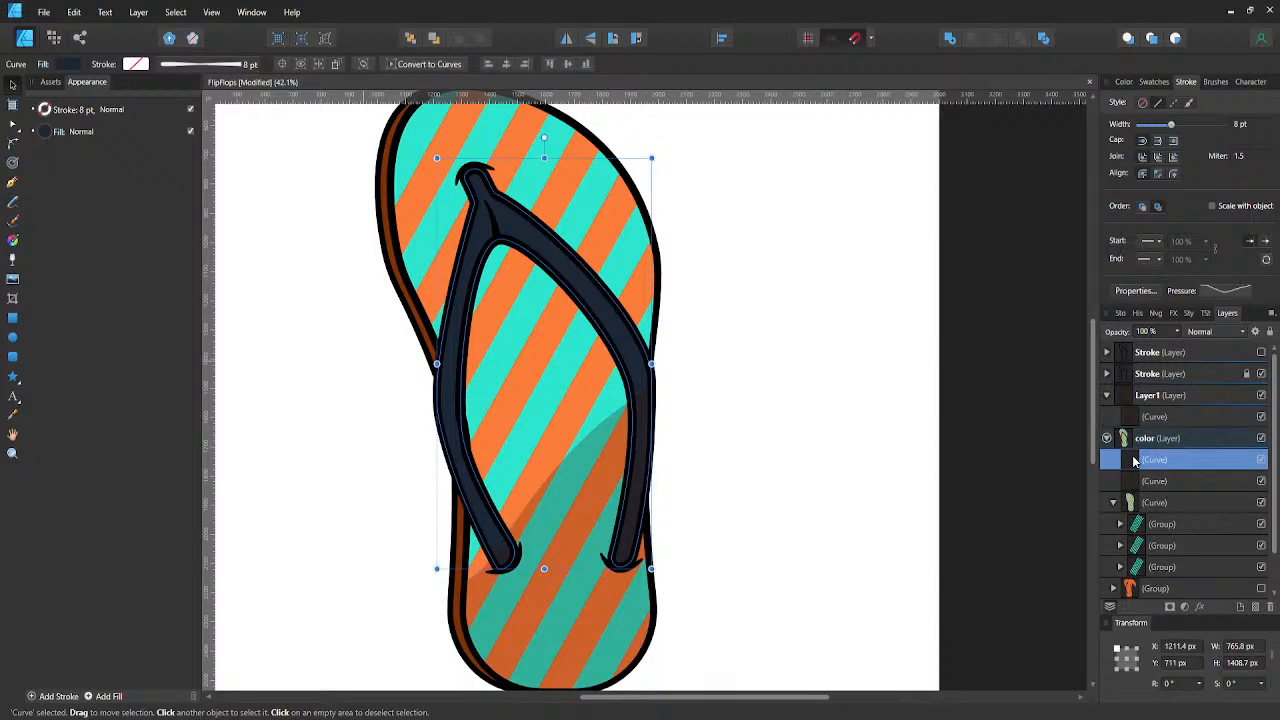
{"action": "left_click", "coordinate": [1140, 416]}
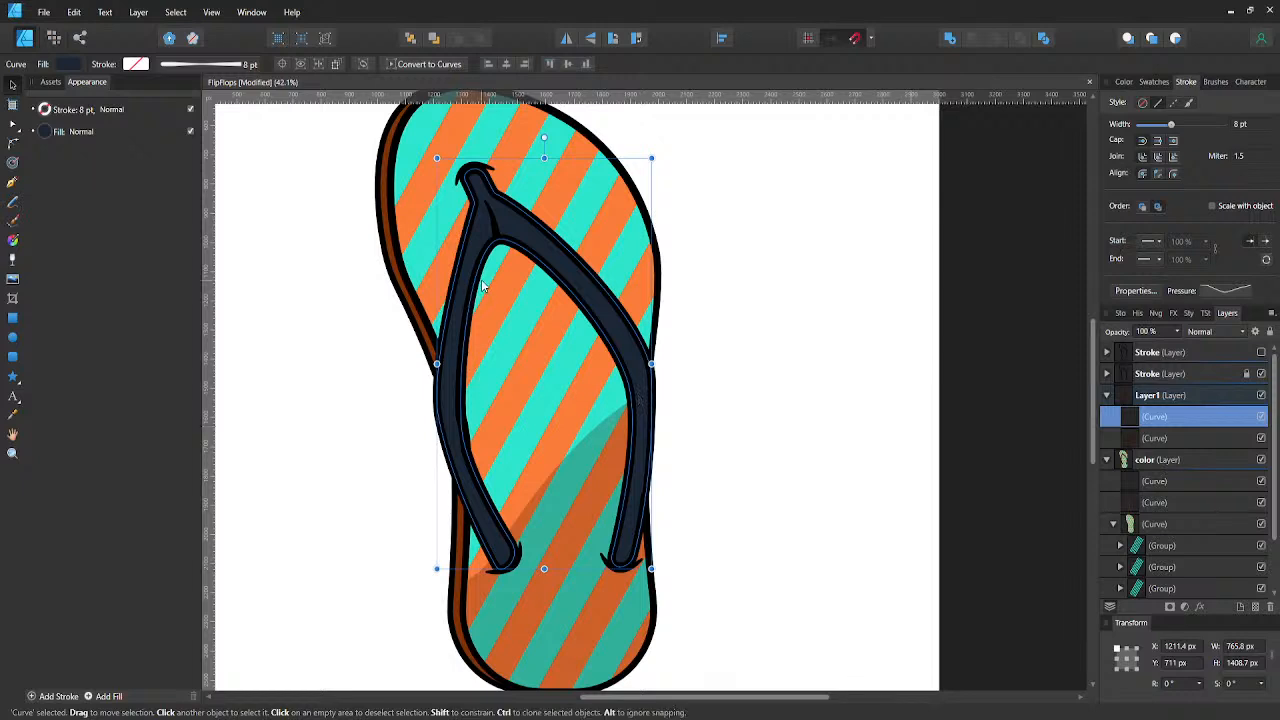
- Offset the strap copy down and slightly right, and narrow it from both sides to about 661 px wide
{"action": "left_click_drag", "start_coordinate": [549, 258], "coordinate": [555, 286]}
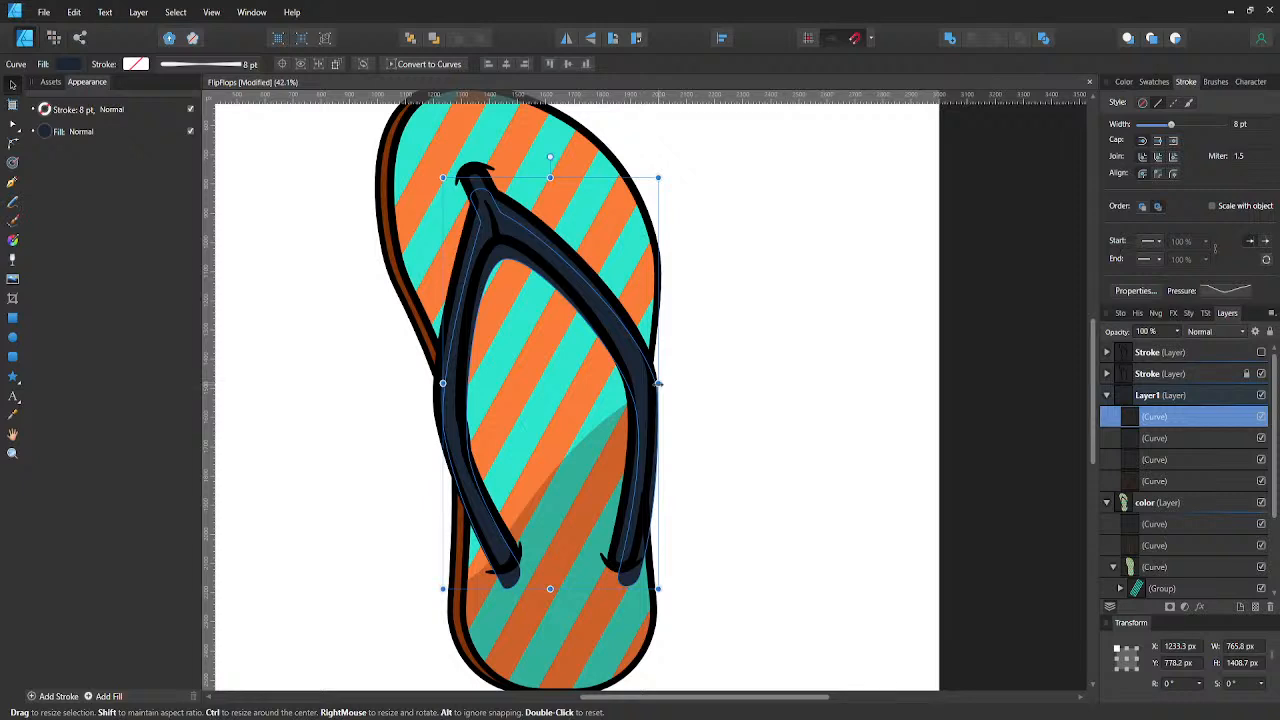
{"action": "left_click_drag", "start_coordinate": [657, 383], "coordinate": [636, 383]}
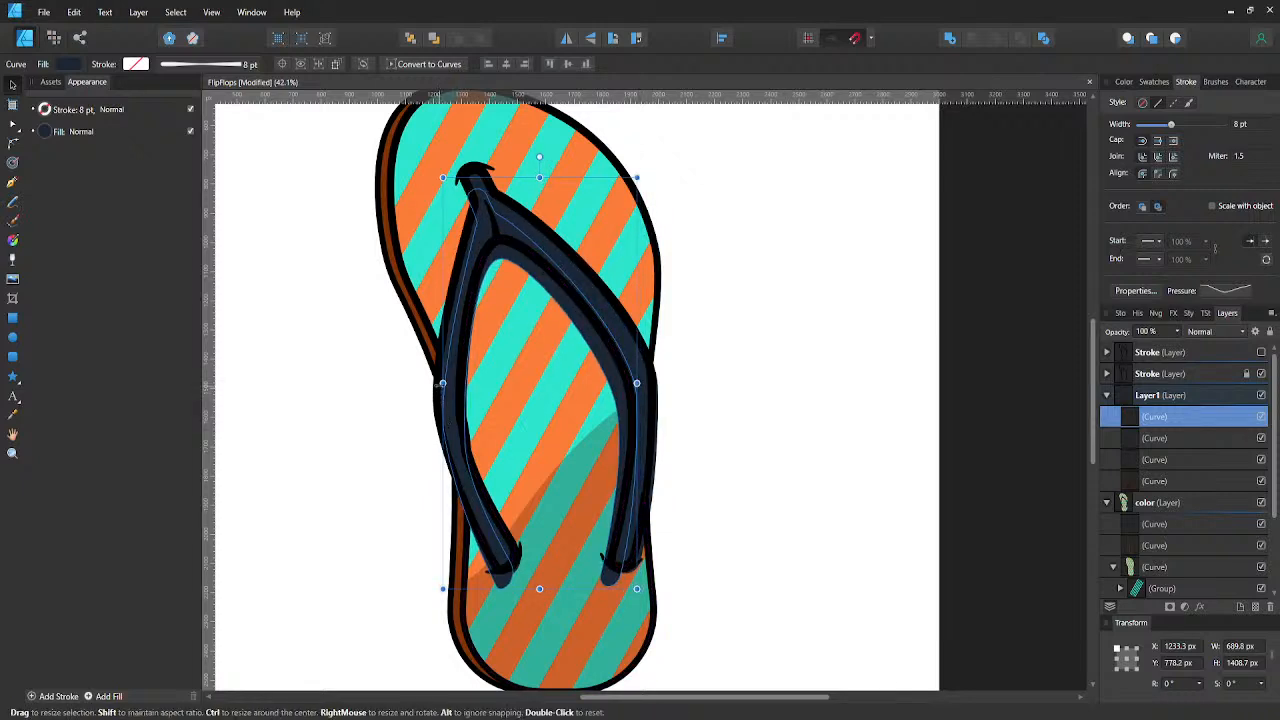
{"action": "left_click_drag", "start_coordinate": [443, 383], "coordinate": [449, 383]}
- Shift the end nodes of the strap copy's left arm upward and slightly right, close to the arm's outlined tip
{"action": "key", "text": "a"}
{"action": "left_click_drag", "start_coordinate": [492, 550], "coordinate": [544, 601]}
{"action": "key", "text": "shift+Right"}
{"action": "key", "text": "shift+Right"}
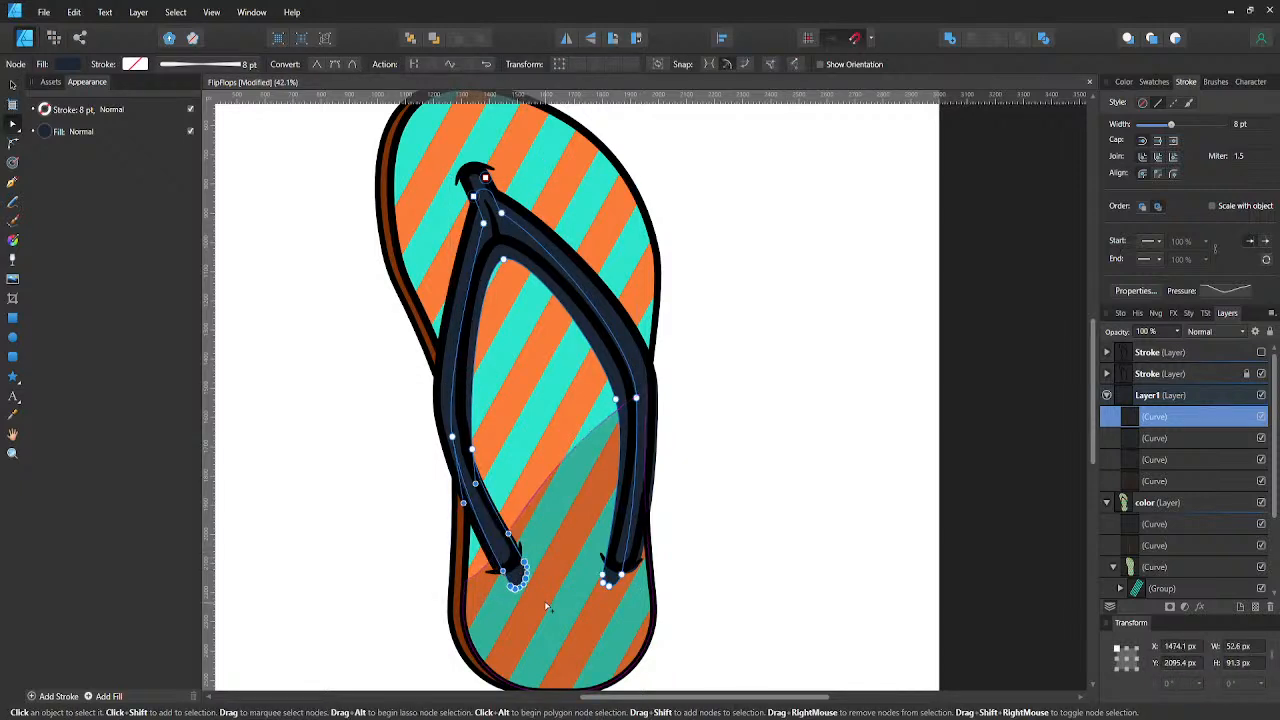
{"action": "key", "text": "shift+Up"}
{"action": "key", "text": "shift+Up"}
{"action": "key", "text": "shift+Up"}
{"action": "key", "text": "shift+Up"}
{"action": "key", "text": "shift+Up"}
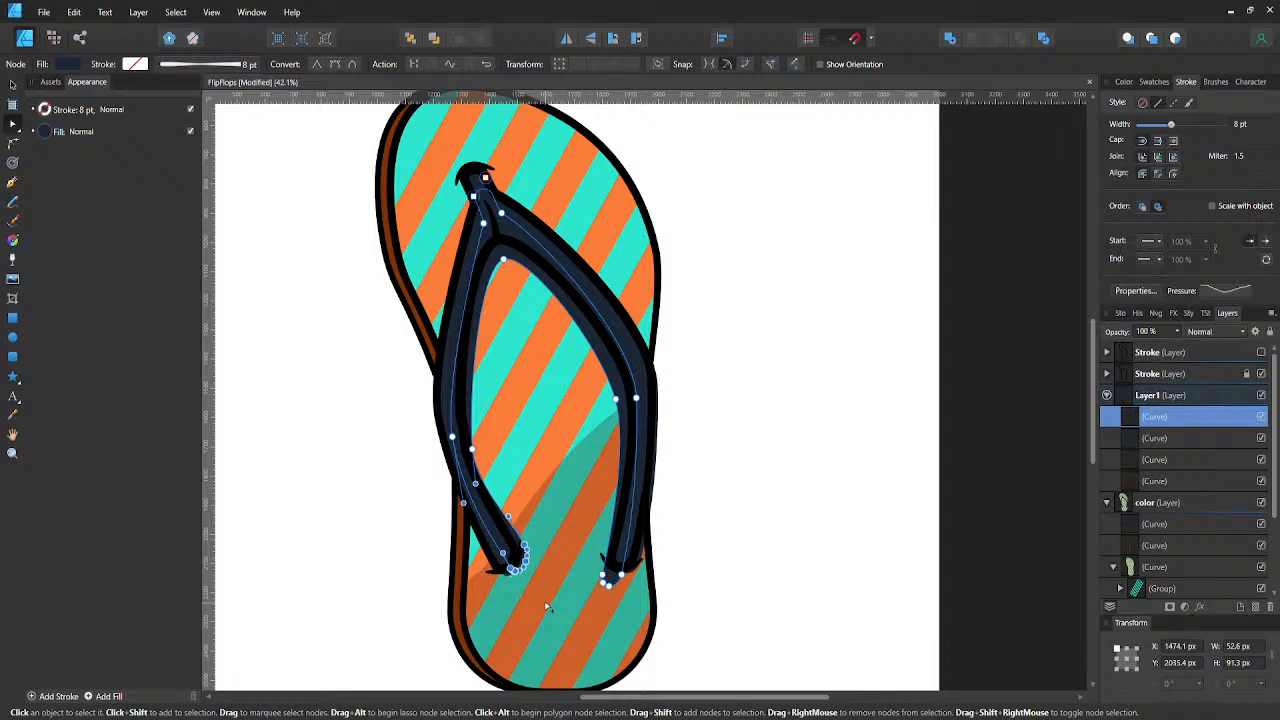
{"action": "key", "text": "shift+Left"}
{"action": "key", "text": "shift+Up"}
- Move the inner-edge node of the strap copy's left arm right and adjust its lower curve handle
{"action": "left_click", "coordinate": [472, 450]}
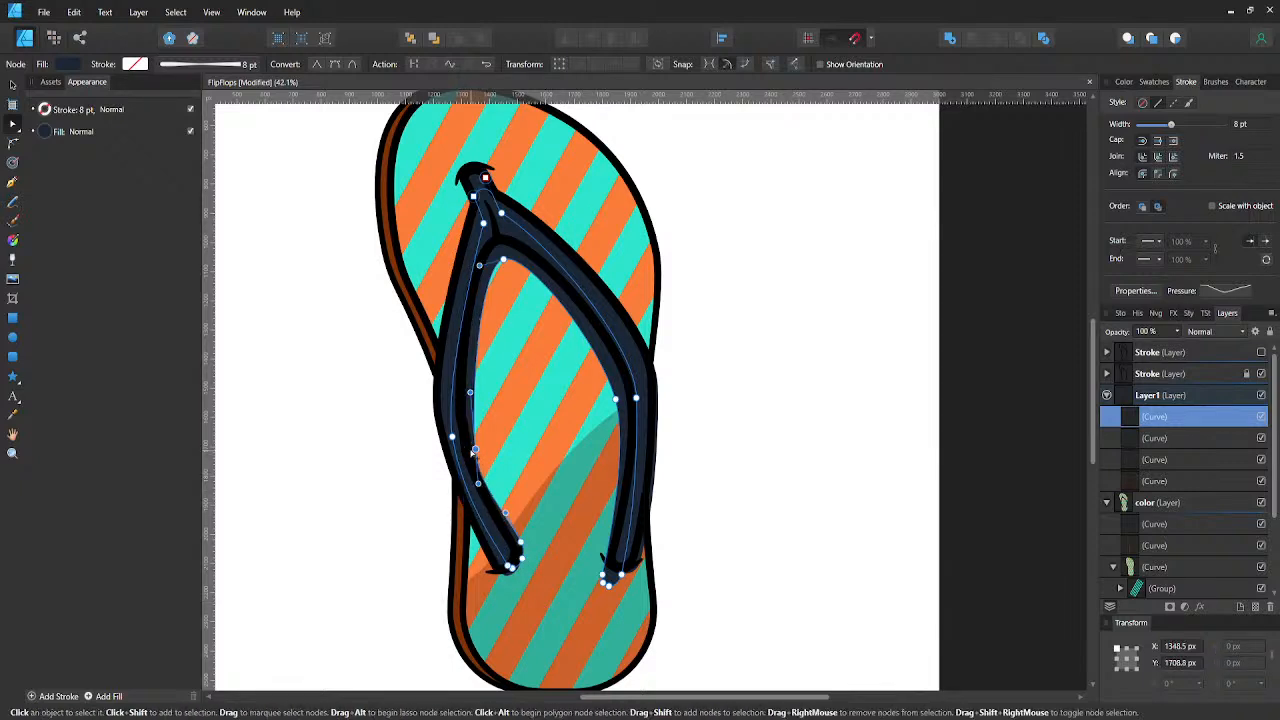
{"action": "key", "text": "shift+Right"}
{"action": "key", "text": "shift+Right"}
{"action": "left_click_drag", "start_coordinate": [484, 487], "coordinate": [486, 488]}
- Raise the end nodes of the strap copy's right arm by 70 px and adjust the handle along its inner edge
{"action": "left_click_drag", "start_coordinate": [592, 556], "coordinate": [646, 590]}
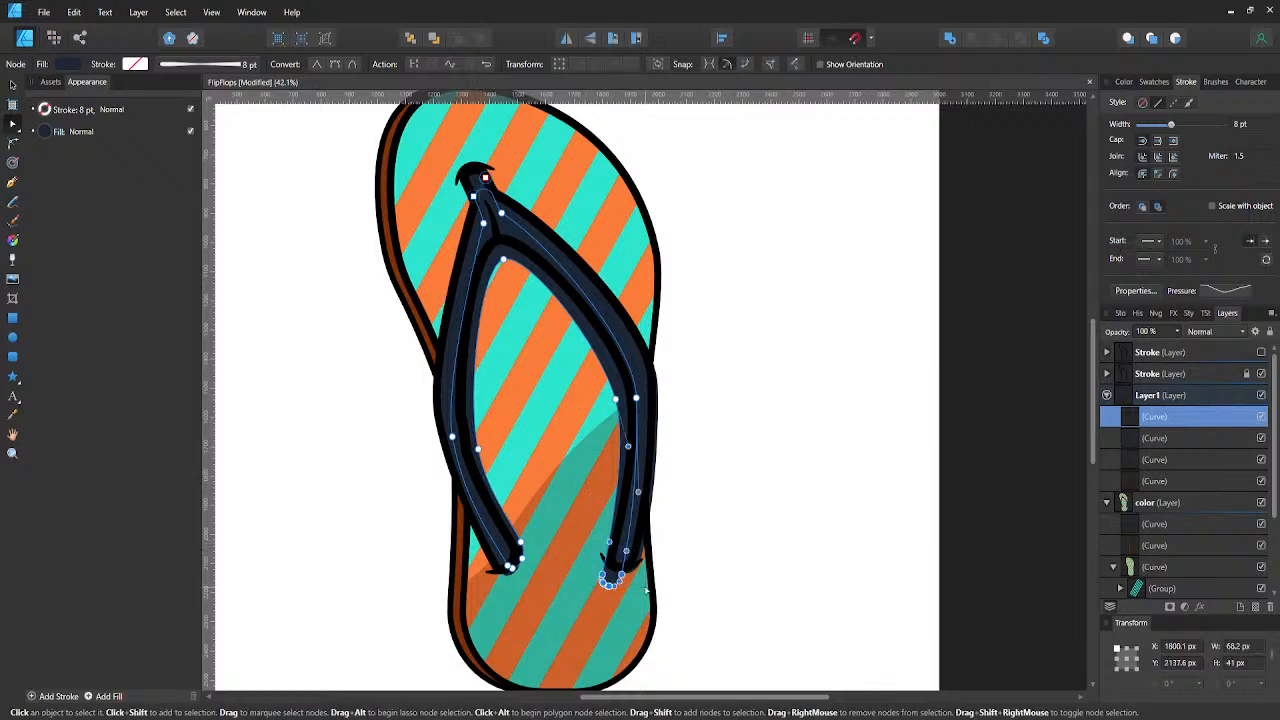
{"action": "key", "text": "shift+Up"}
{"action": "key", "text": "shift+Up"}
{"action": "key", "text": "shift+Up"}
{"action": "key", "text": "shift+Up"}
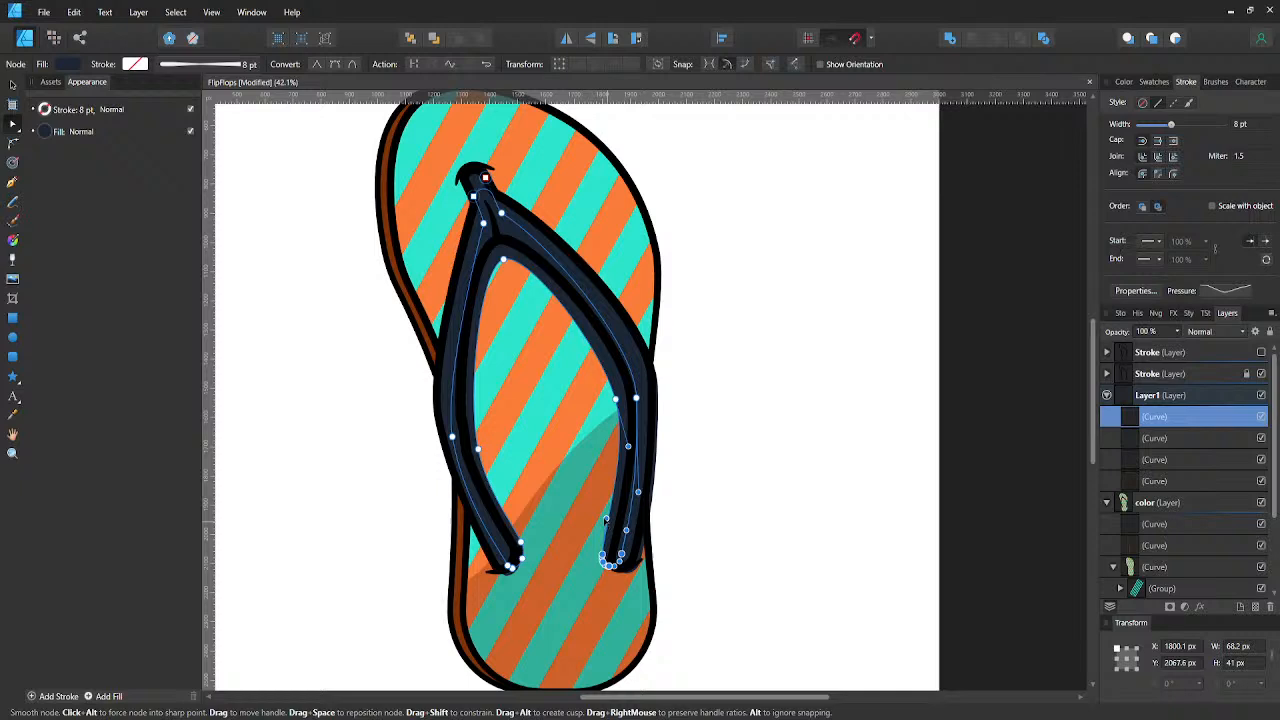
{"action": "left_click", "coordinate": [625, 452]}
{"action": "left_click_drag", "start_coordinate": [623, 451], "coordinate": [626, 451]}
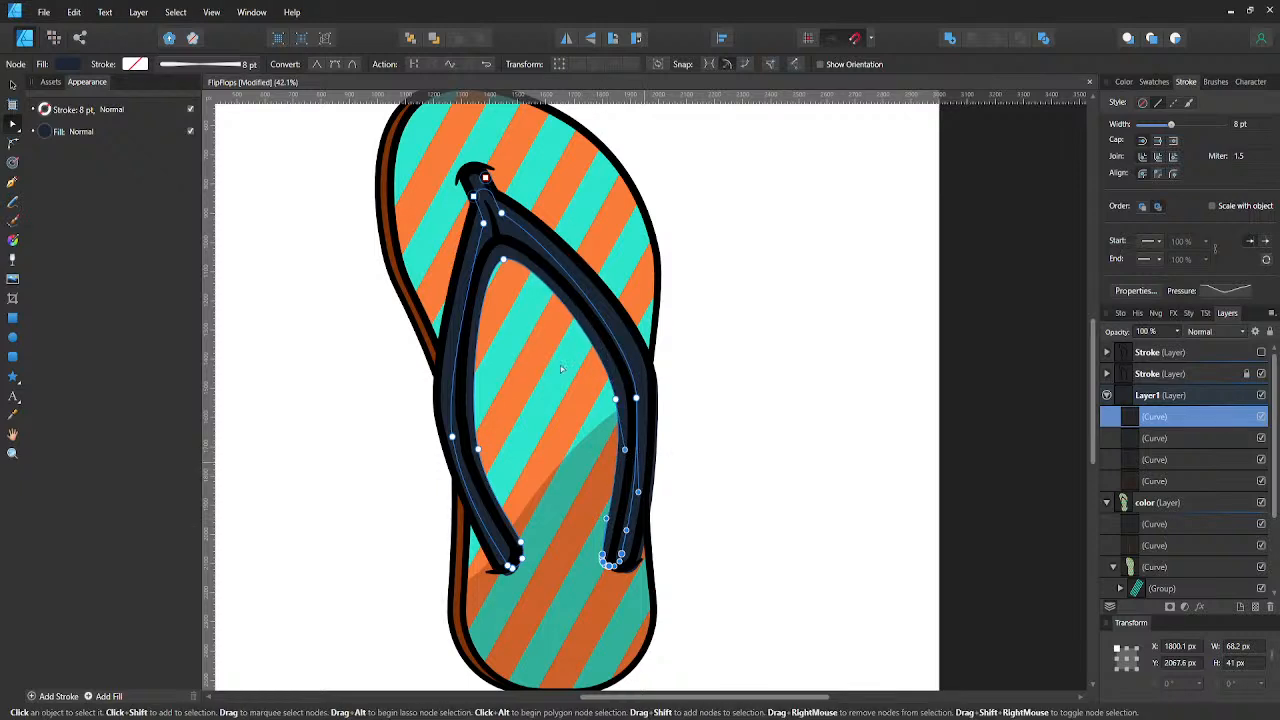
- Darken the strap copy's fill to K 93 and lower the fill opacity to about a third to make a transparent shadow
{"action": "key", "text": "v"}
{"action": "left_click", "coordinate": [78, 65]}
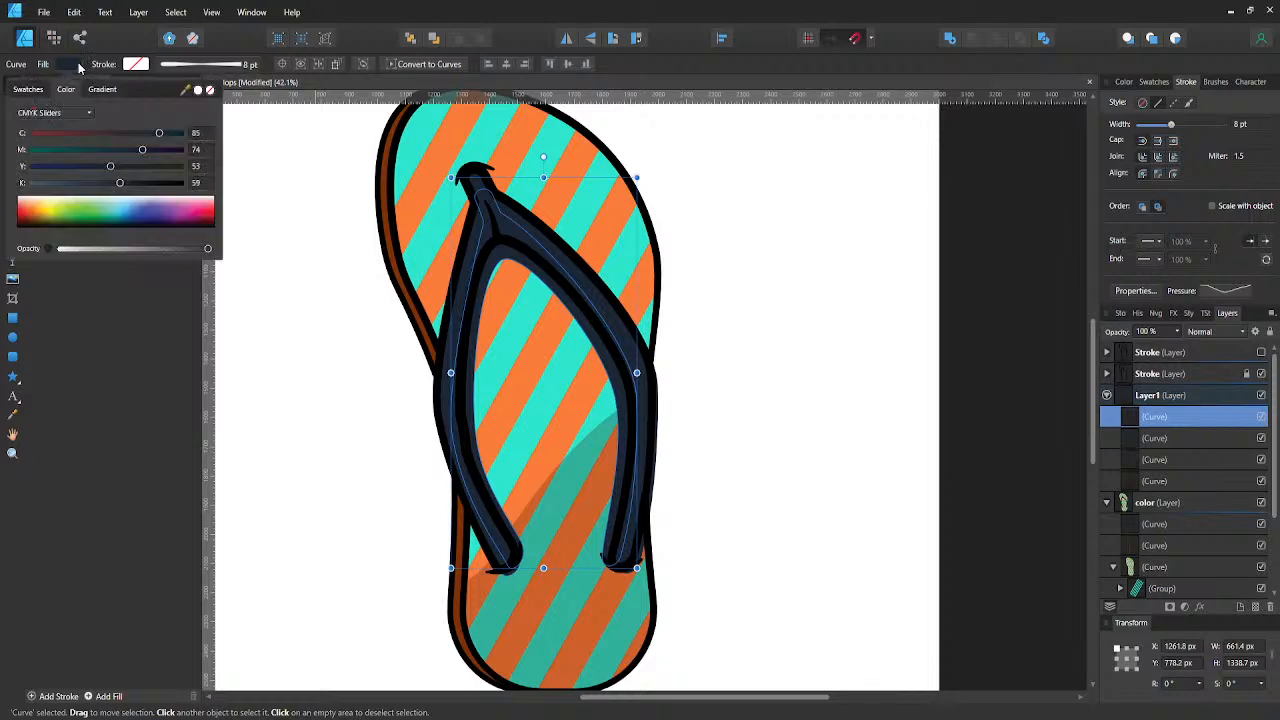
{"action": "left_click", "coordinate": [171, 184]}
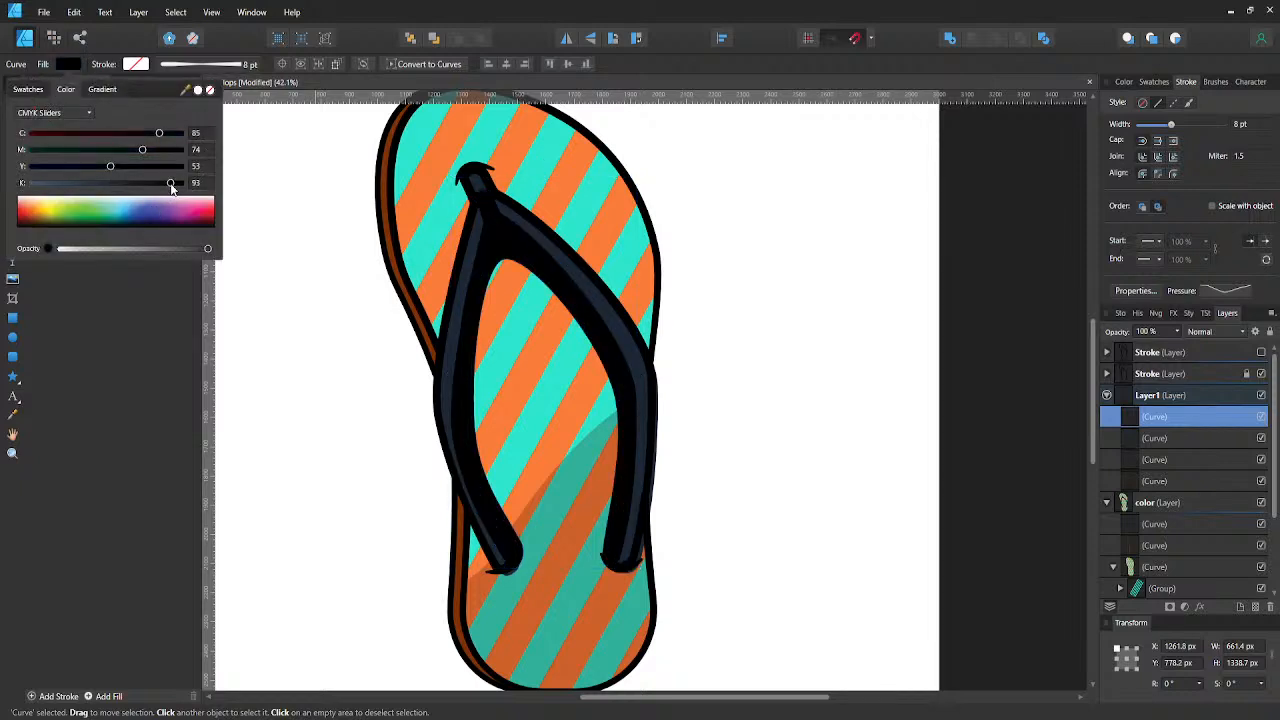
{"action": "left_click", "coordinate": [115, 249]}
{"action": "left_click_drag", "start_coordinate": [114, 249], "coordinate": [108, 249]}
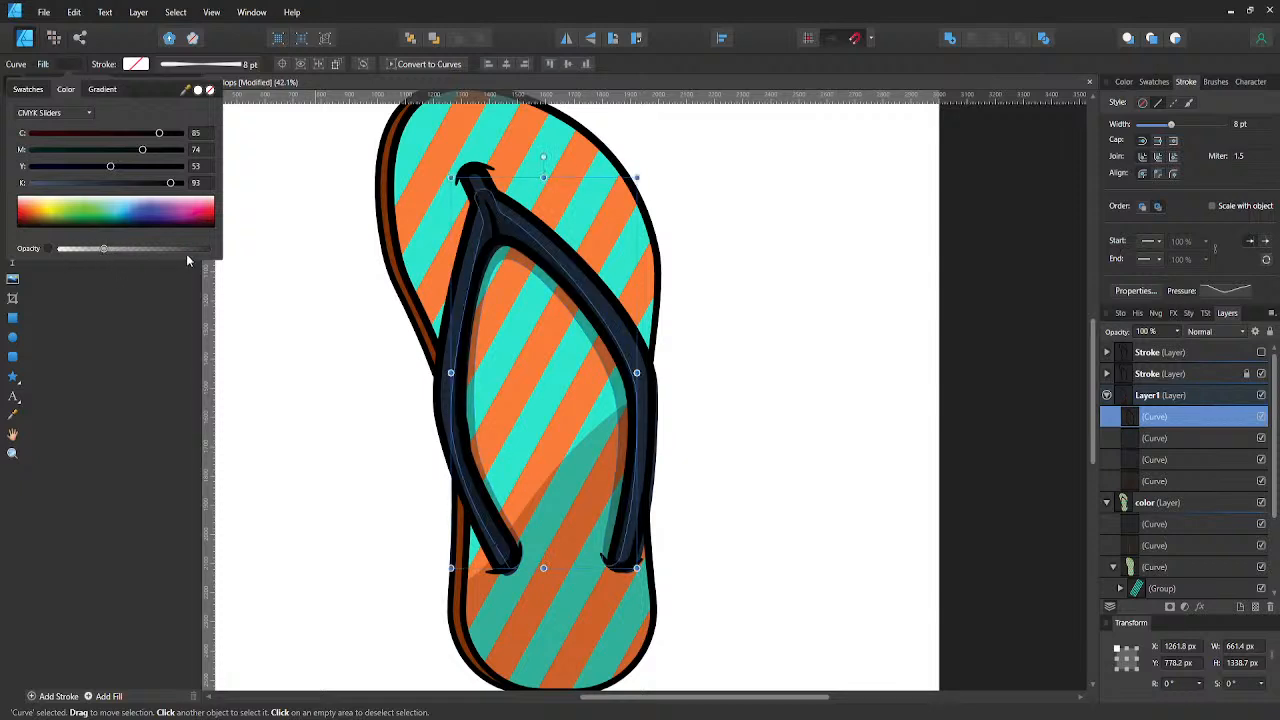
- Reshape the strap shadow's top edge along the fork and delete its nodes in the toe post
{"action": "key", "text": "a"}
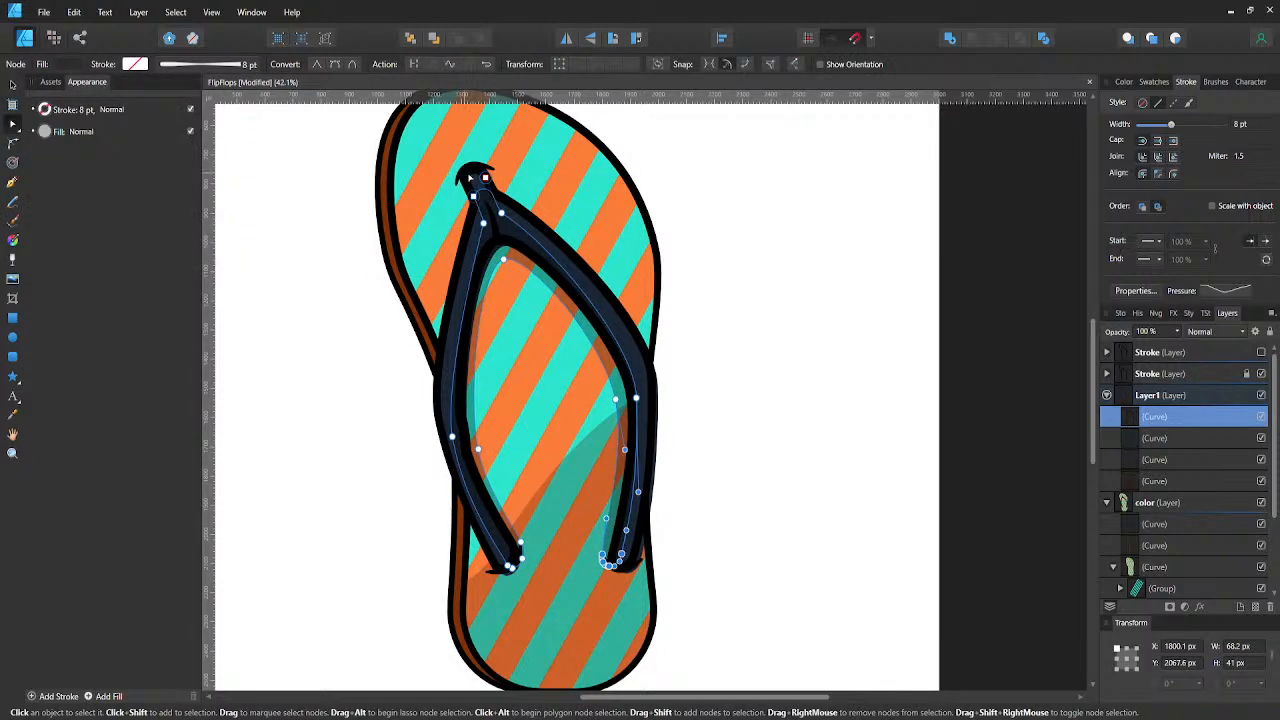
{"action": "left_click_drag", "start_coordinate": [469, 175], "coordinate": [508, 207]}
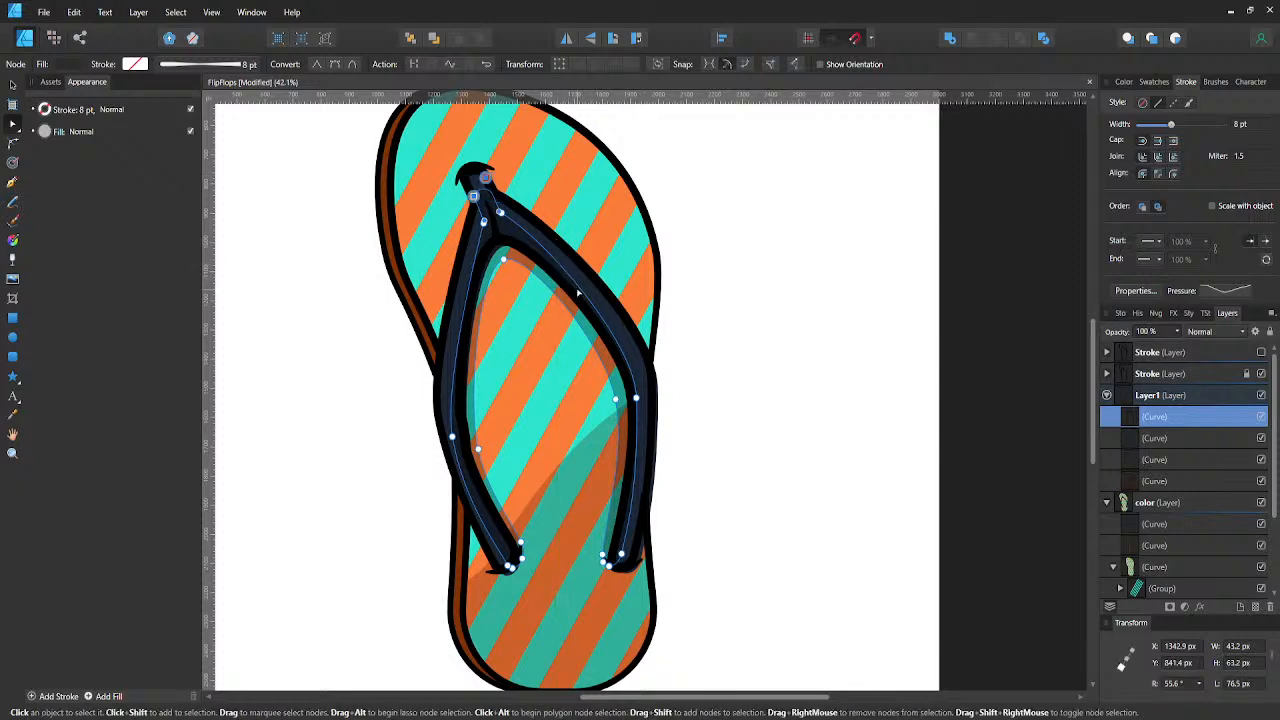
{"action": "left_click", "coordinate": [519, 229]}
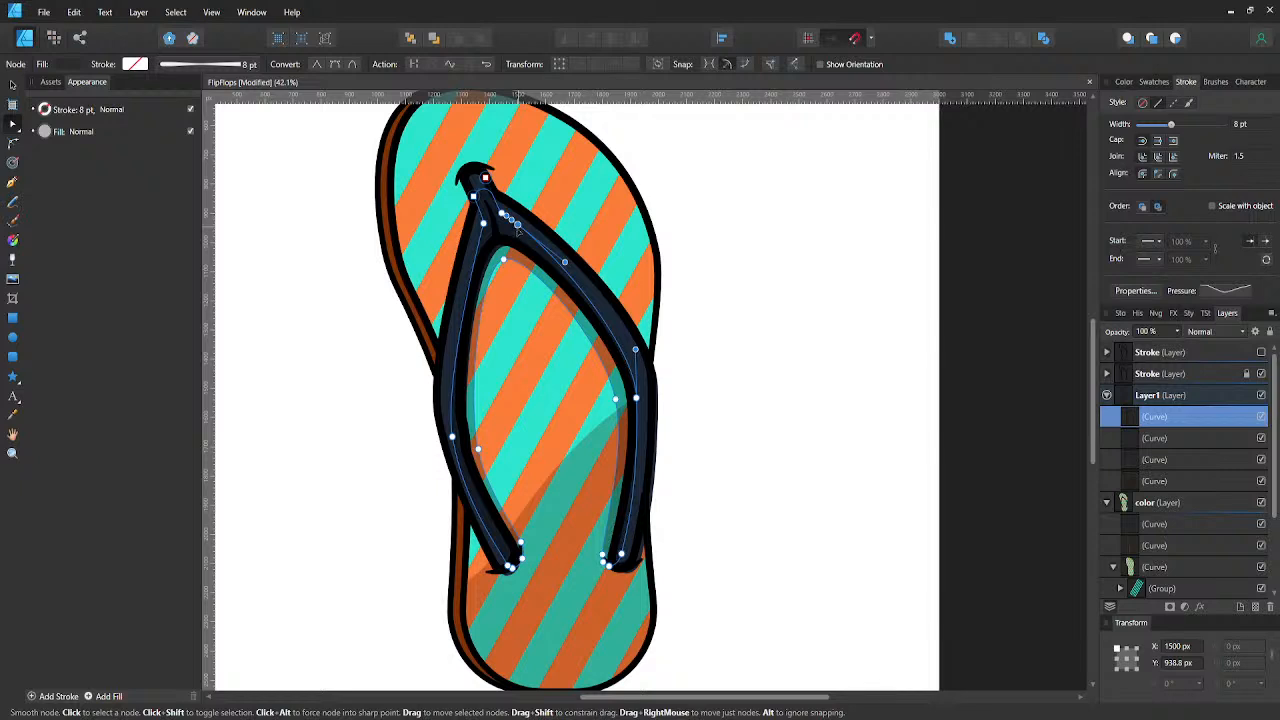
{"action": "left_click_drag", "start_coordinate": [518, 229], "coordinate": [487, 246]}
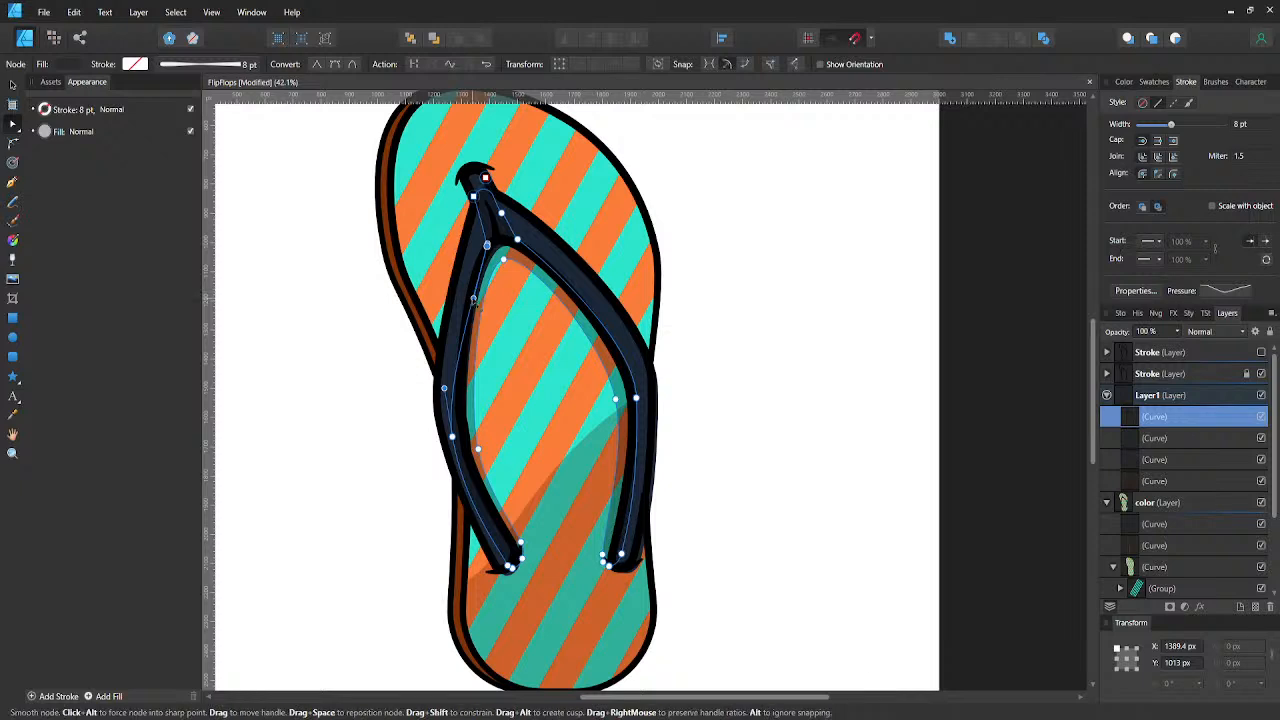
{"action": "left_click_drag", "start_coordinate": [473, 298], "coordinate": [467, 296]}
{"action": "left_click_drag", "start_coordinate": [456, 168], "coordinate": [518, 225]}
{"action": "key", "text": "Delete"}
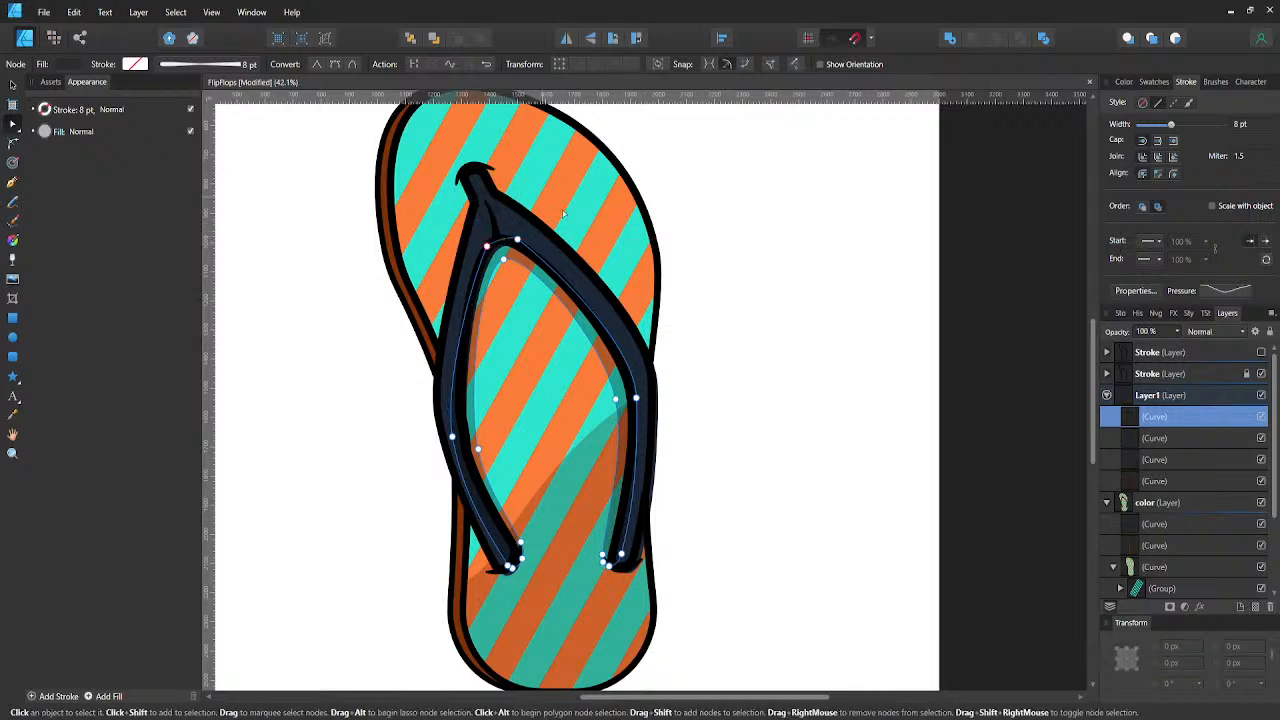
- Nudge the strap shadow's top node slightly down and pull the left arm's outer node inward beneath the strap
{"action": "left_click", "coordinate": [517, 240]}
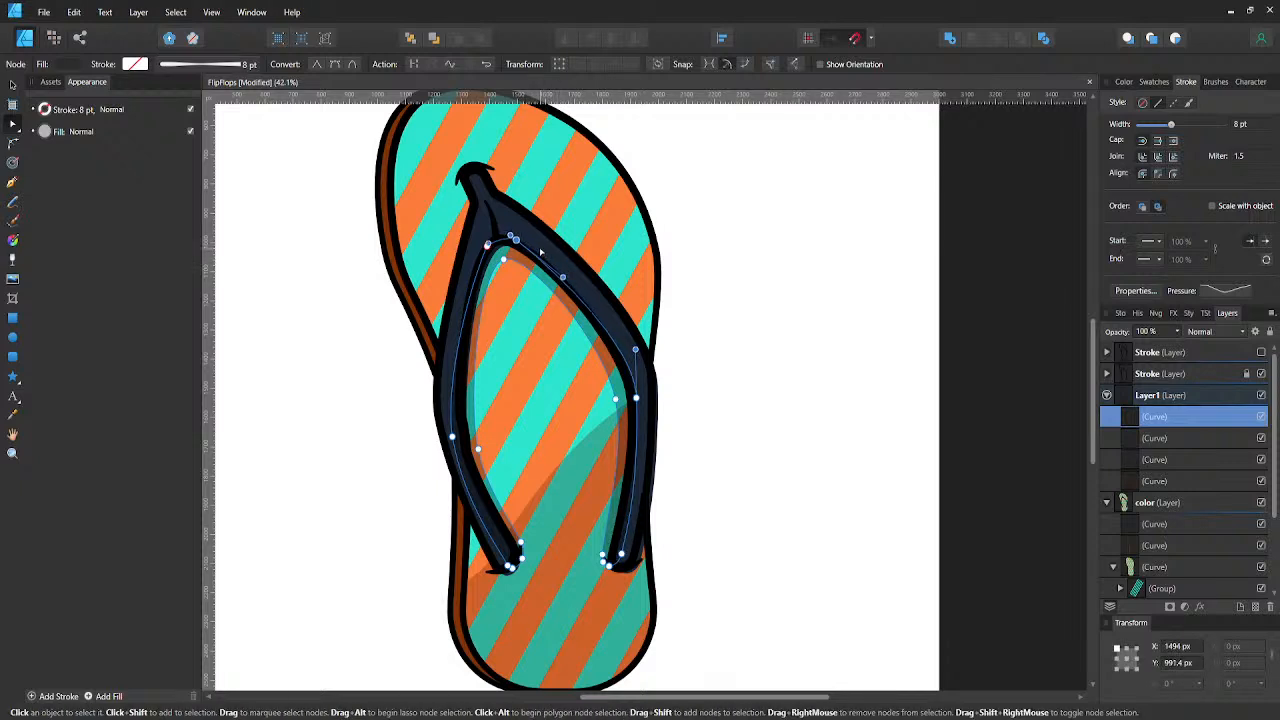
{"action": "key", "text": "Down"}
{"action": "key", "text": "Down"}
{"action": "key", "text": "Down"}
{"action": "left_click", "coordinate": [452, 440]}
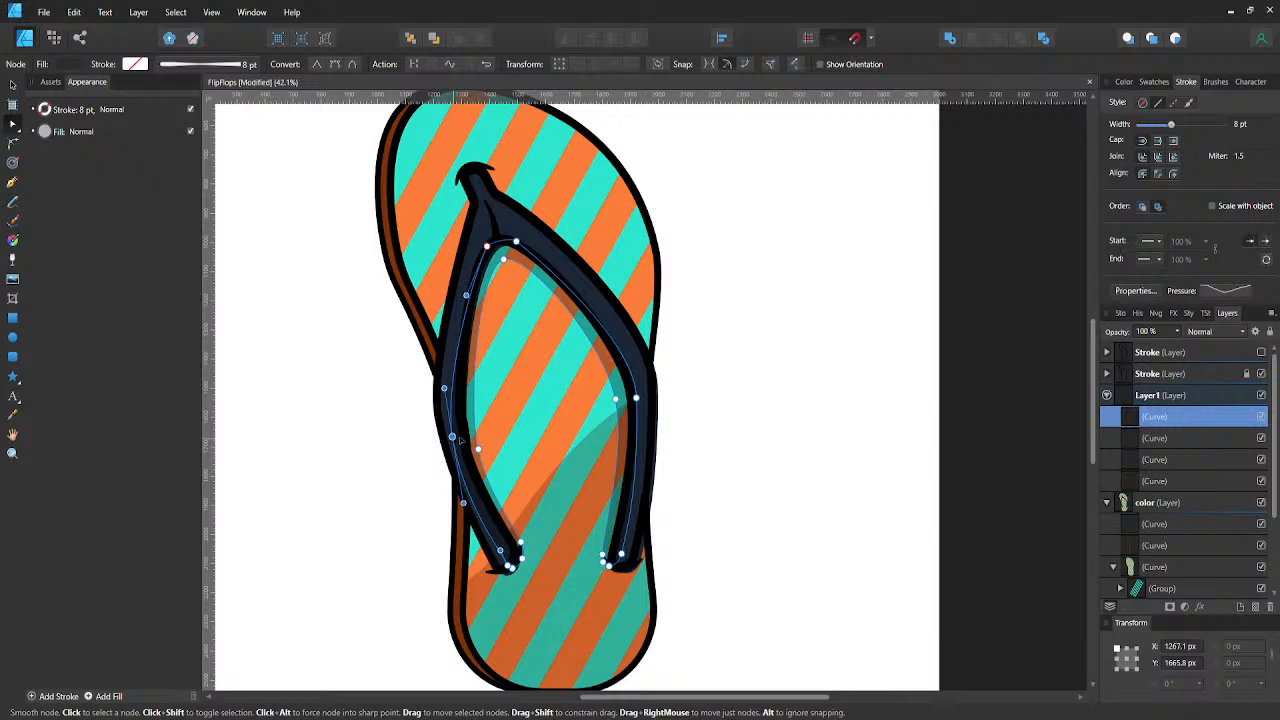
{"action": "left_click_drag", "start_coordinate": [453, 439], "coordinate": [460, 435]}
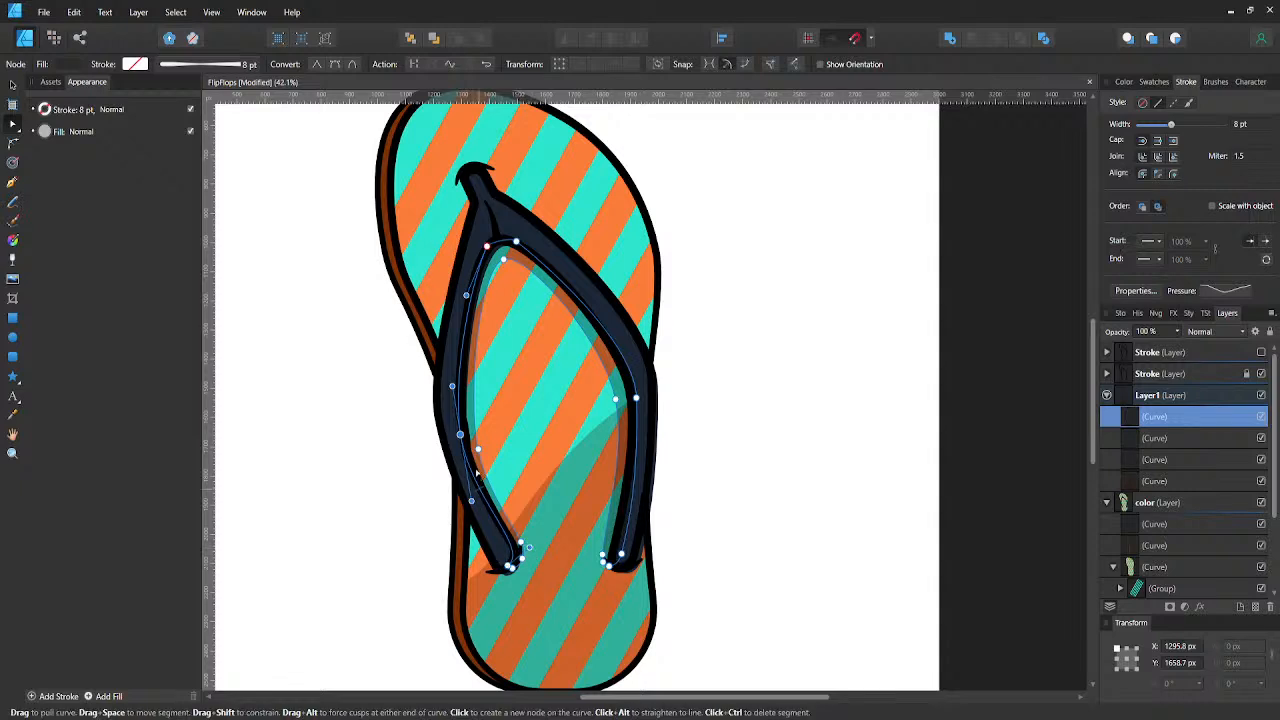
- Widen the shadow beside the left strap arm by shifting its inner-edge node and two tip nodes about 10 px right
{"action": "left_click", "coordinate": [383, 430]}
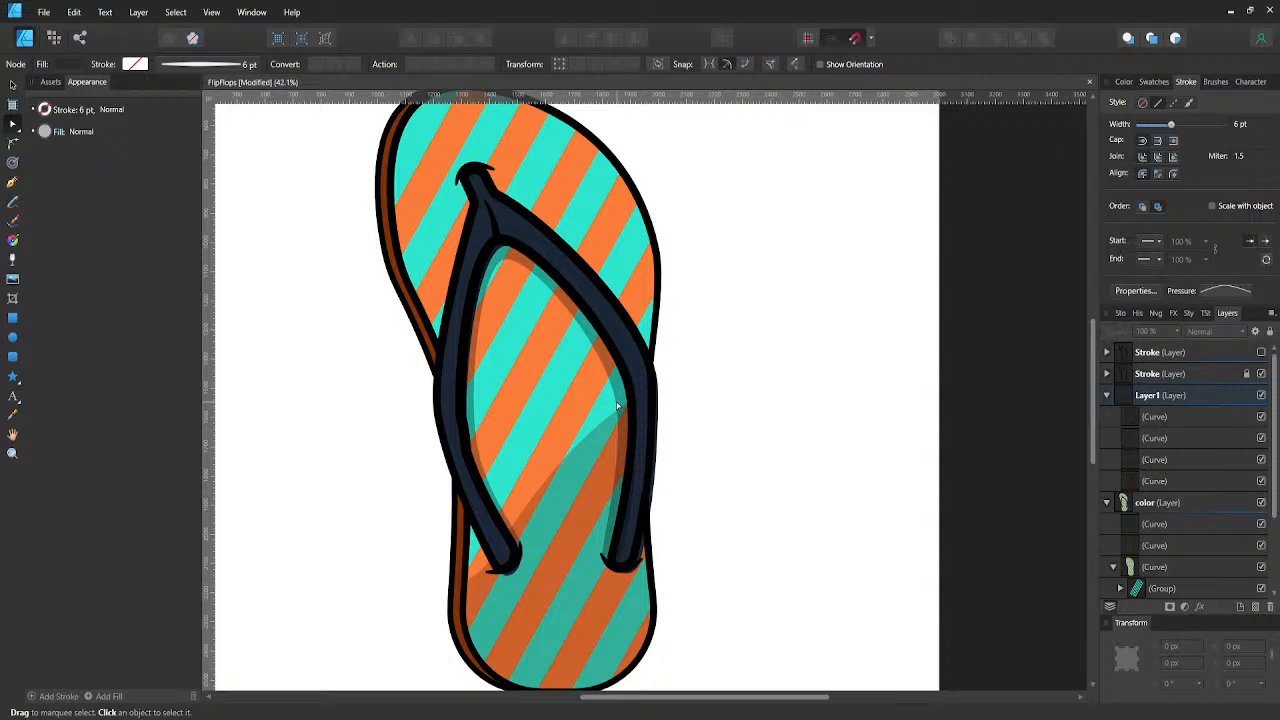
{"action": "left_click", "coordinate": [1132, 418]}
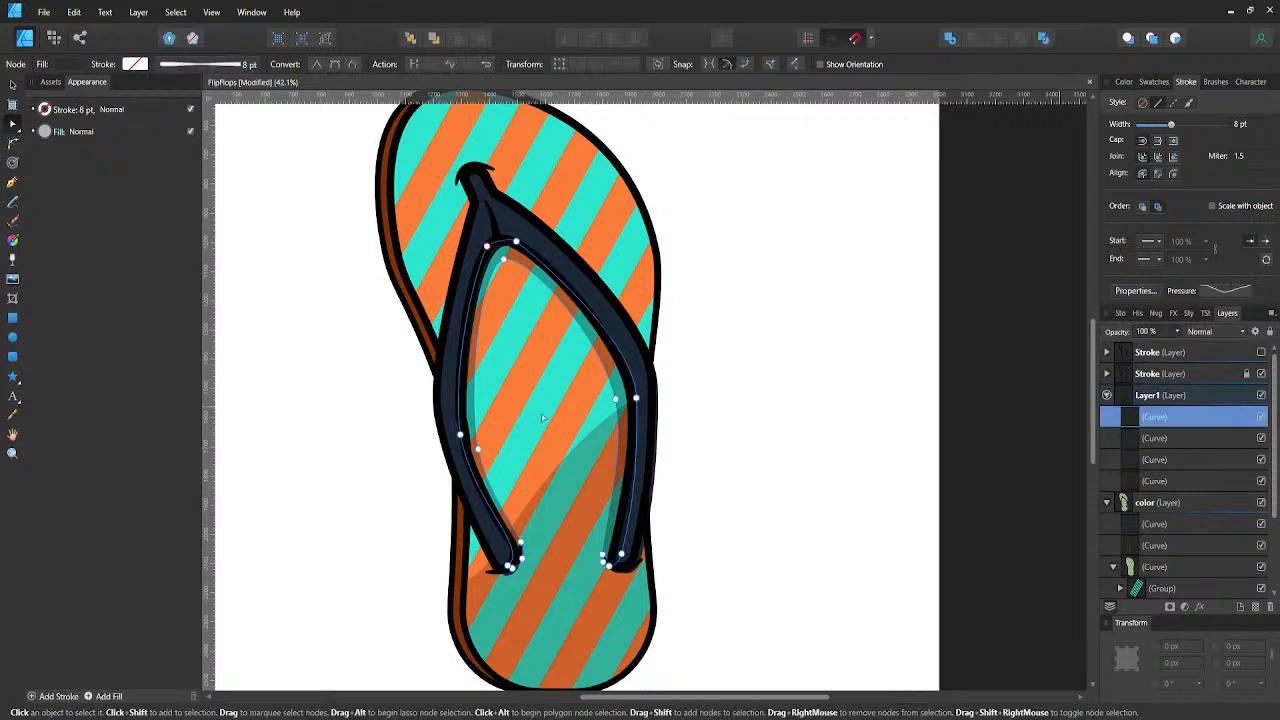
{"action": "left_click", "coordinate": [478, 450]}
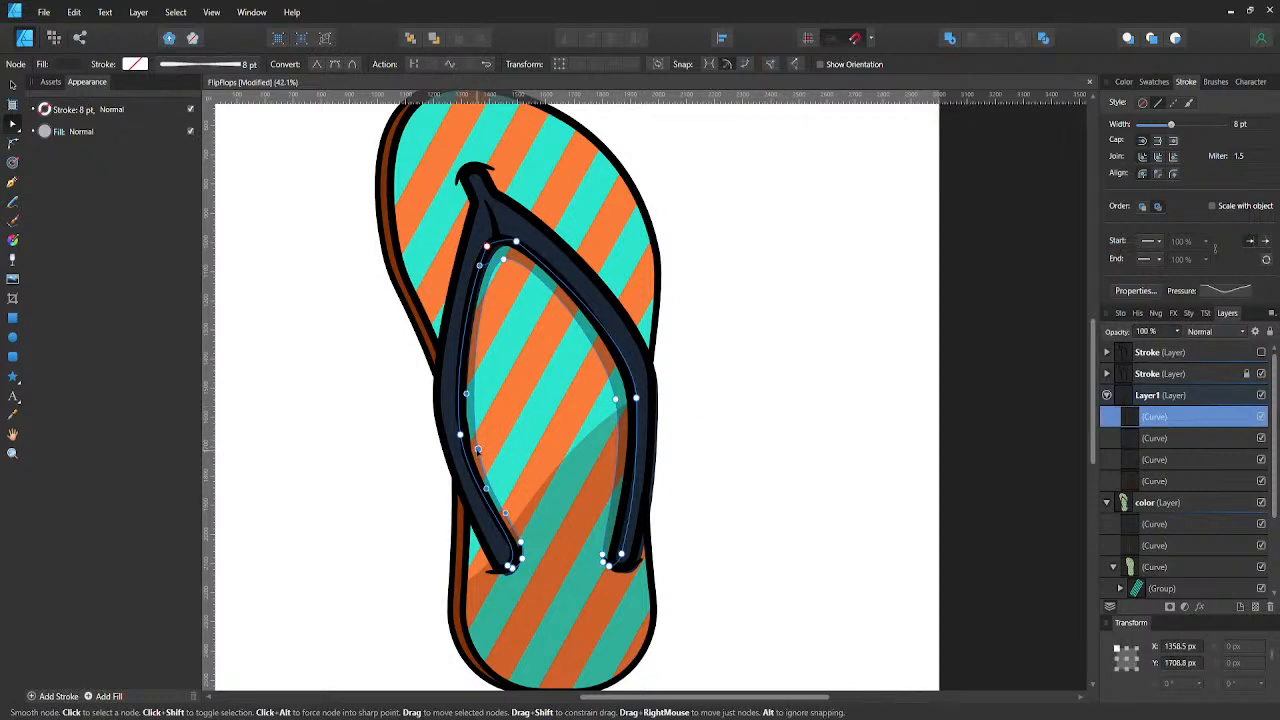
{"action": "left_click_drag", "start_coordinate": [478, 450], "coordinate": [481, 452]}
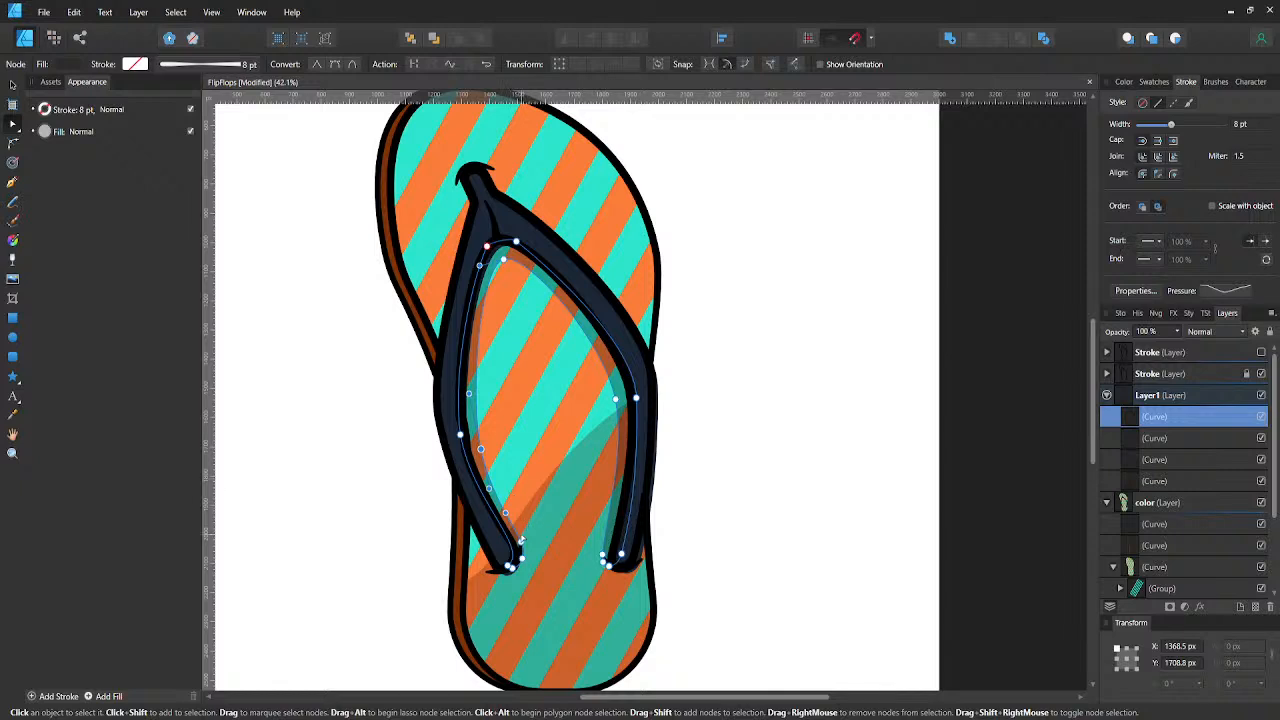
{"action": "left_click", "coordinate": [522, 545]}
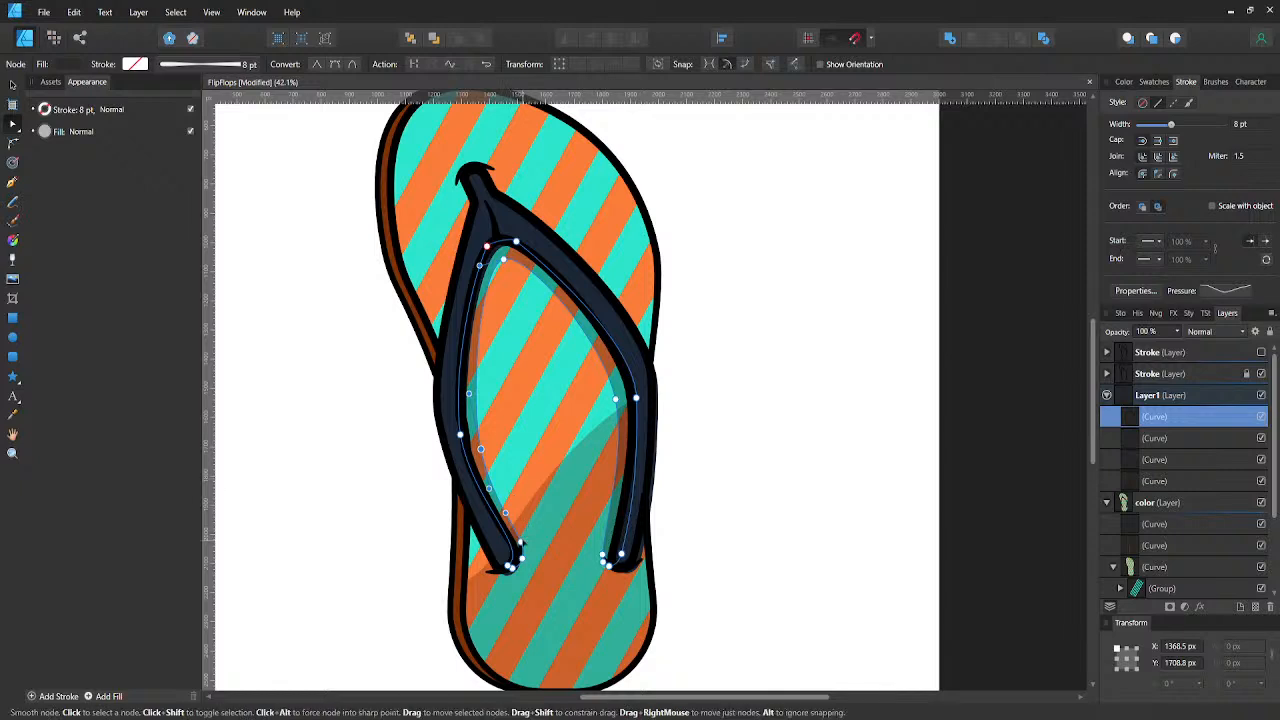
{"action": "left_click", "coordinate": [526, 560], "text": "shift"}
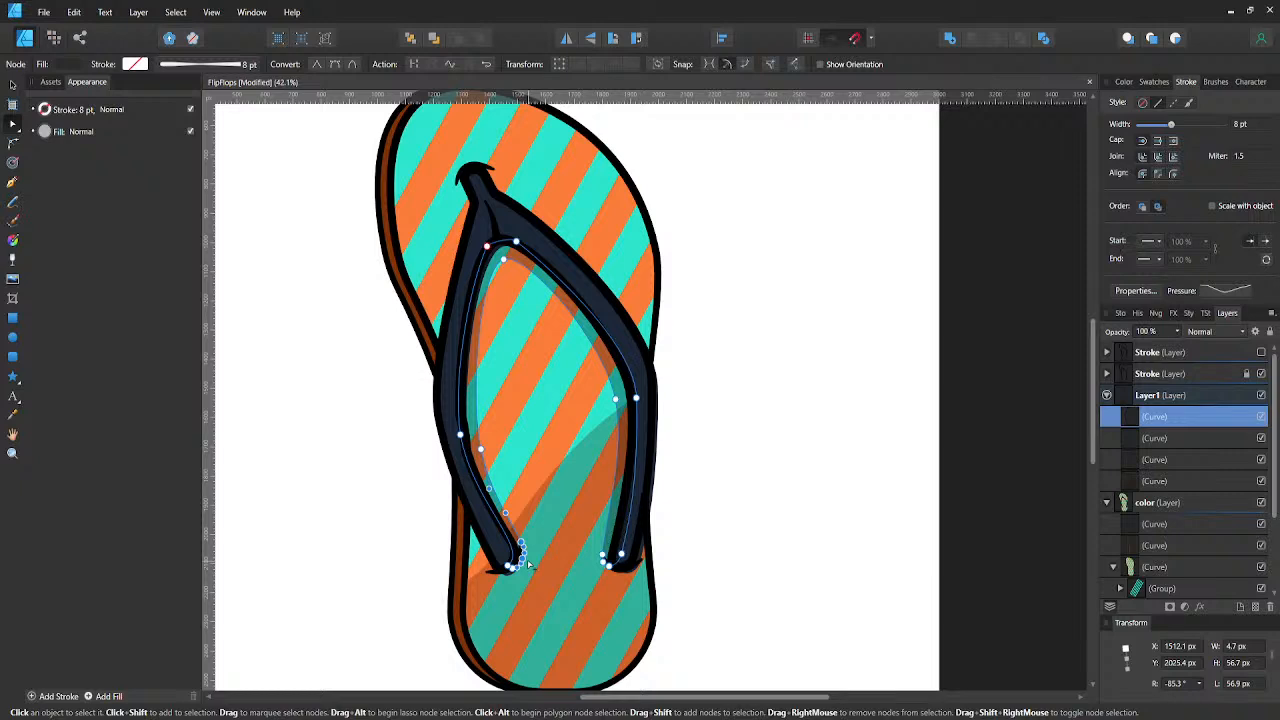
{"action": "key", "text": "shift+Right"}
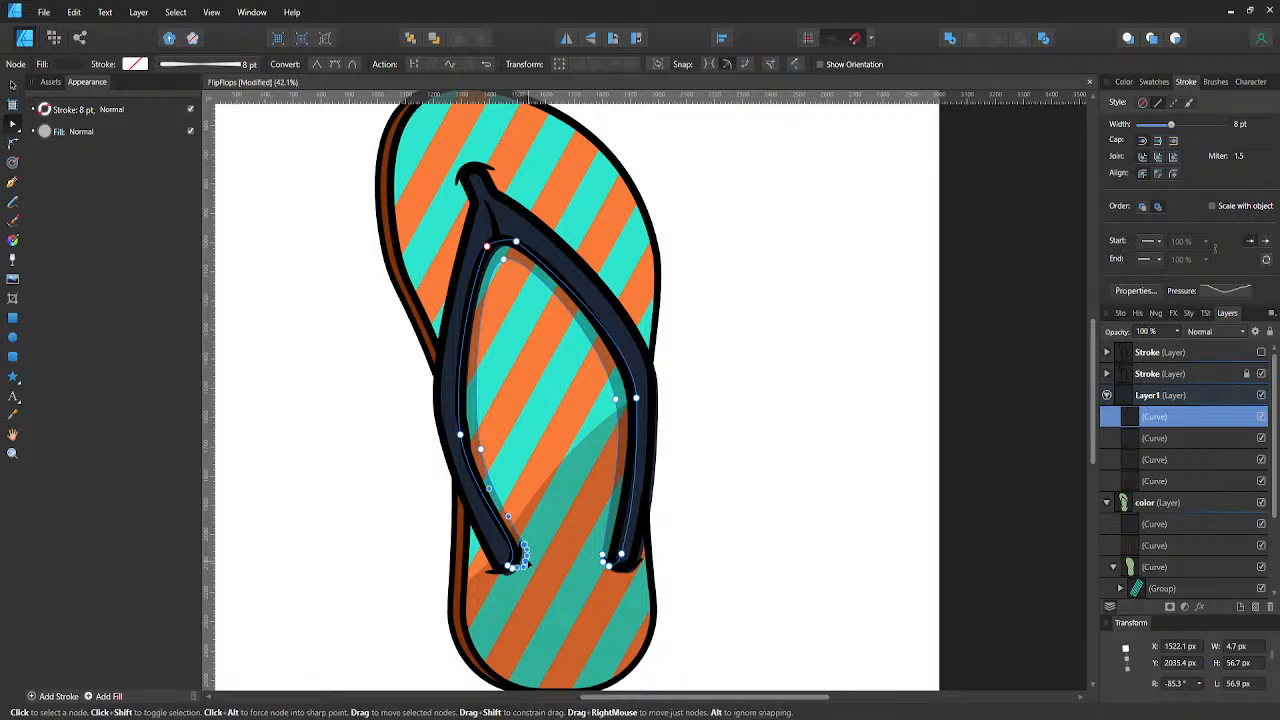
- Identify the extra opaque strap copy sticking out past the right outline by toggling its visibility, and delete it from Layer1
{"action": "left_click", "coordinate": [707, 531]}
{"action": "scroll", "coordinate": [649, 458], "scroll_direction": "up", "scroll_amount": 2}
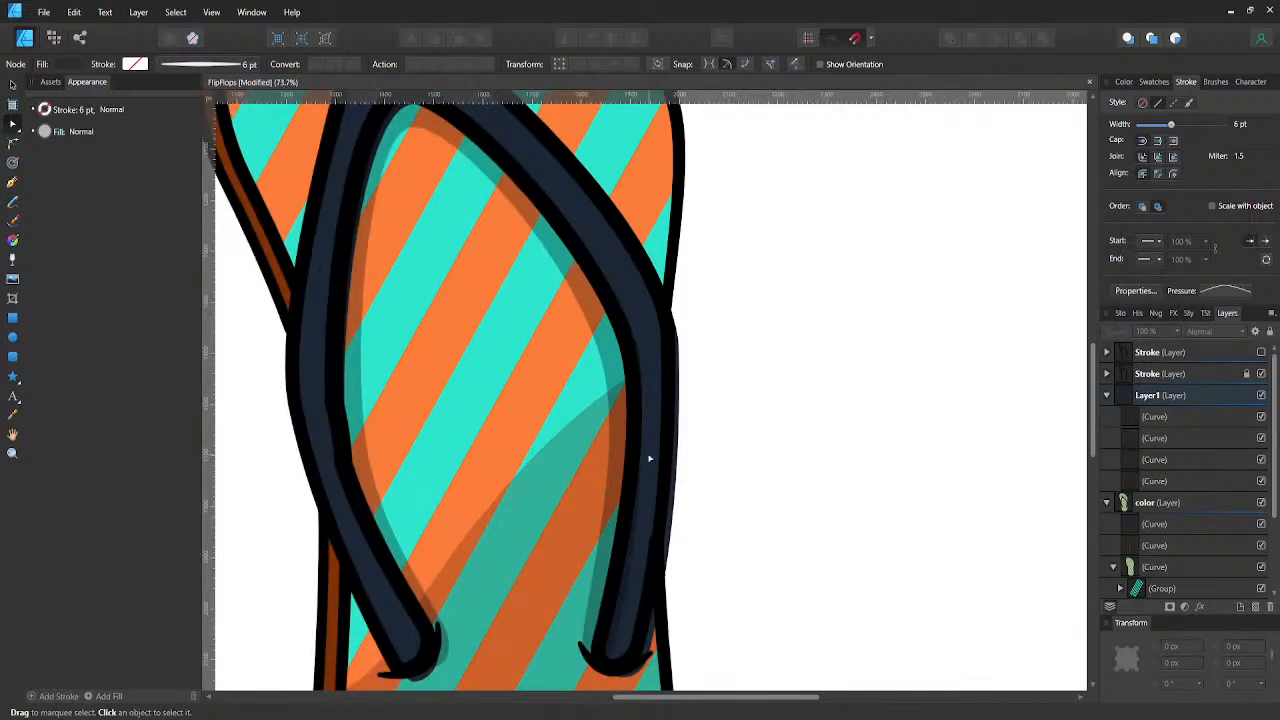
{"action": "scroll", "coordinate": [650, 459], "scroll_direction": "up", "scroll_amount": 1}
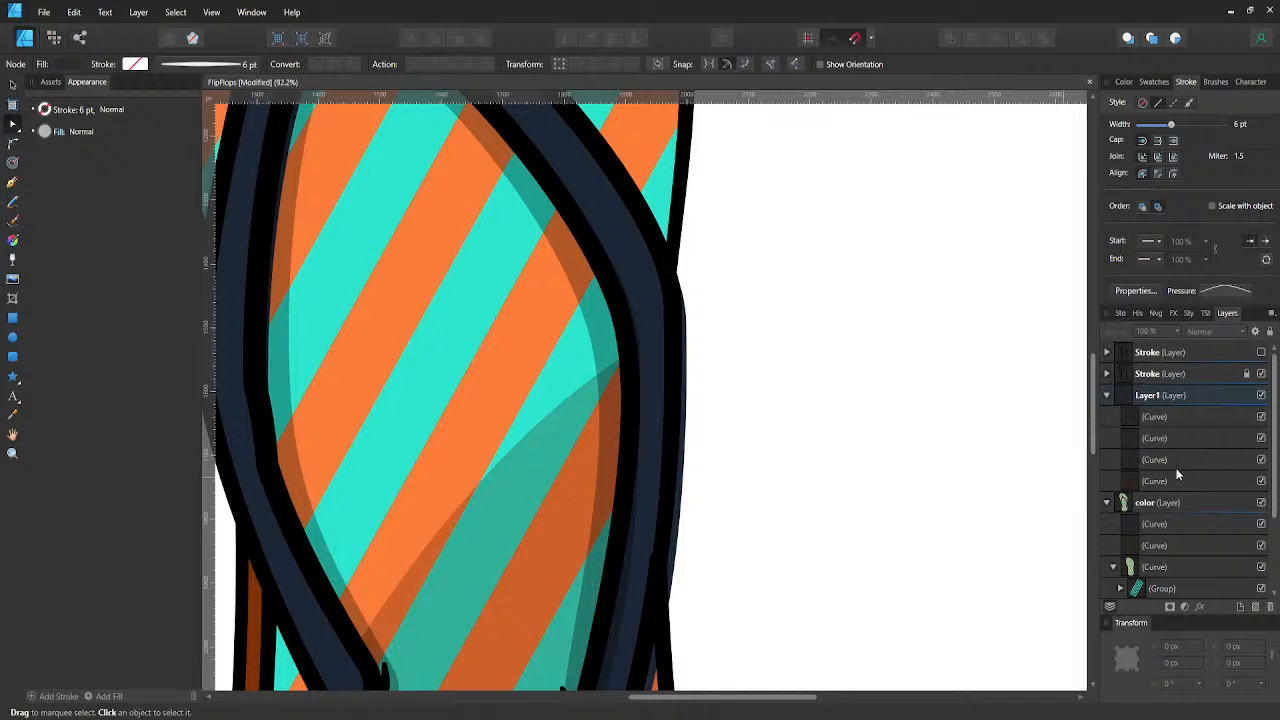
{"action": "left_click", "coordinate": [1136, 438]}
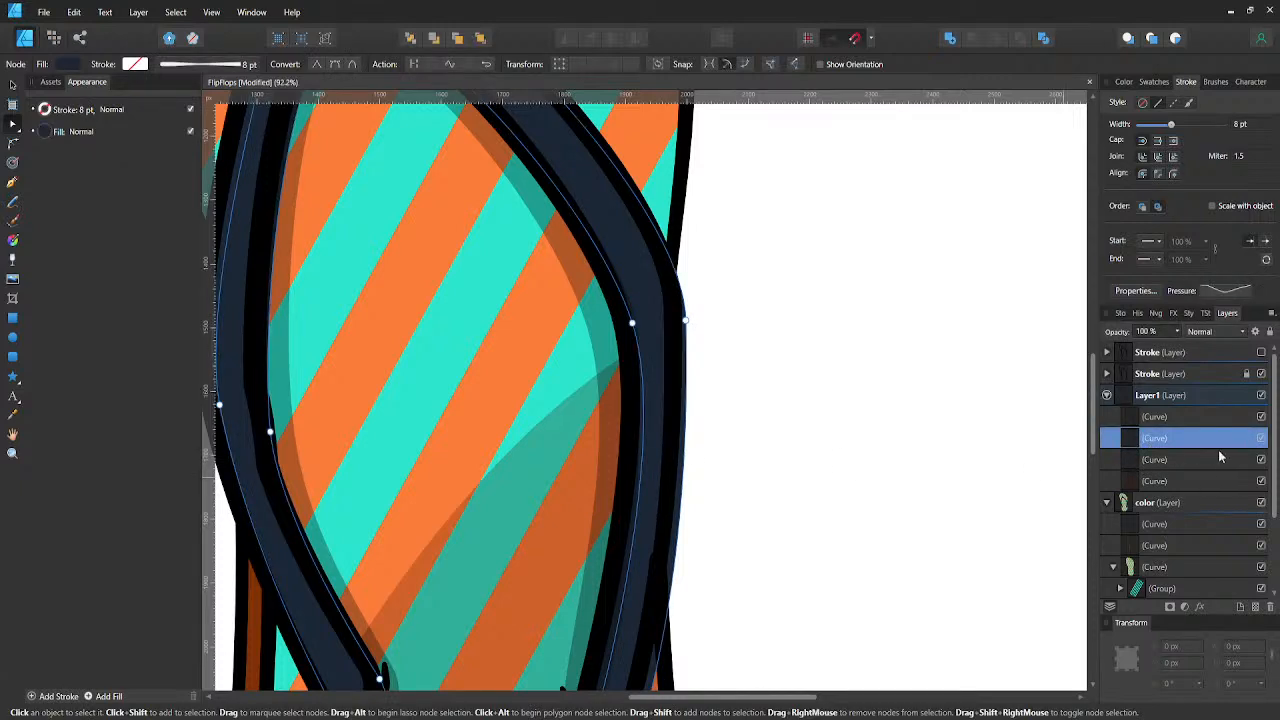
{"action": "left_click", "coordinate": [1261, 439]}
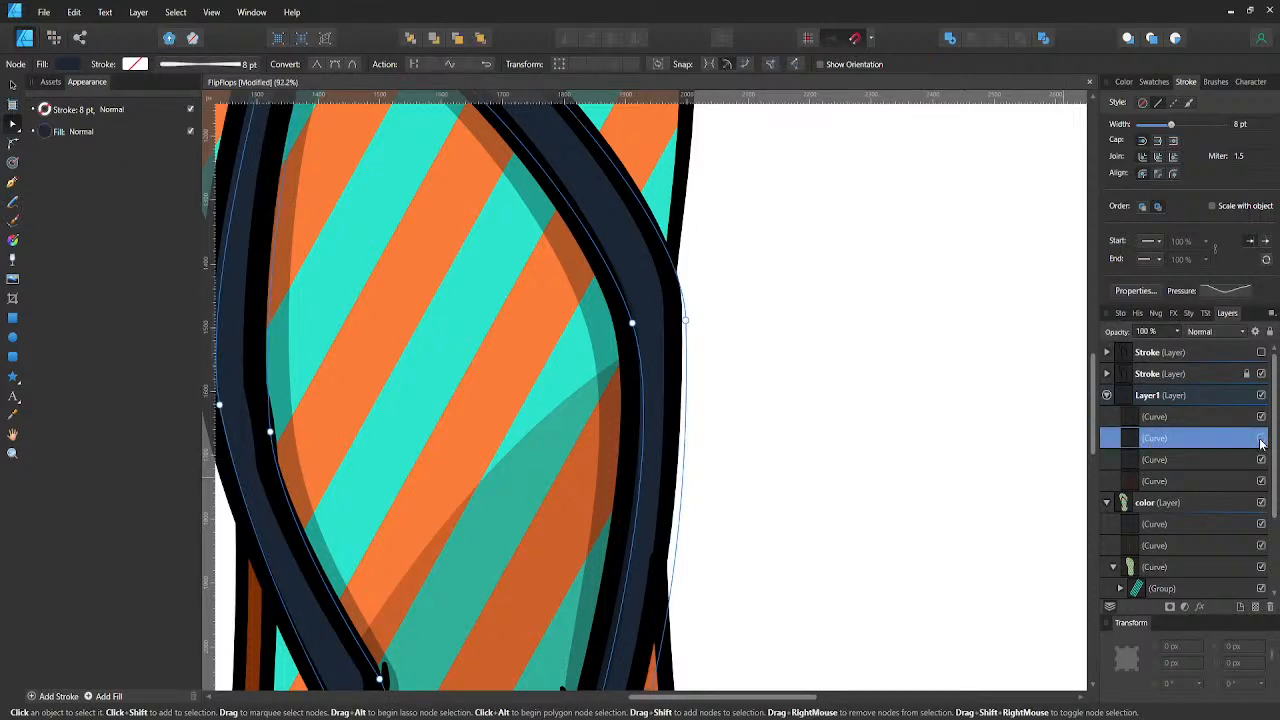
{"action": "left_click", "coordinate": [1261, 443]}
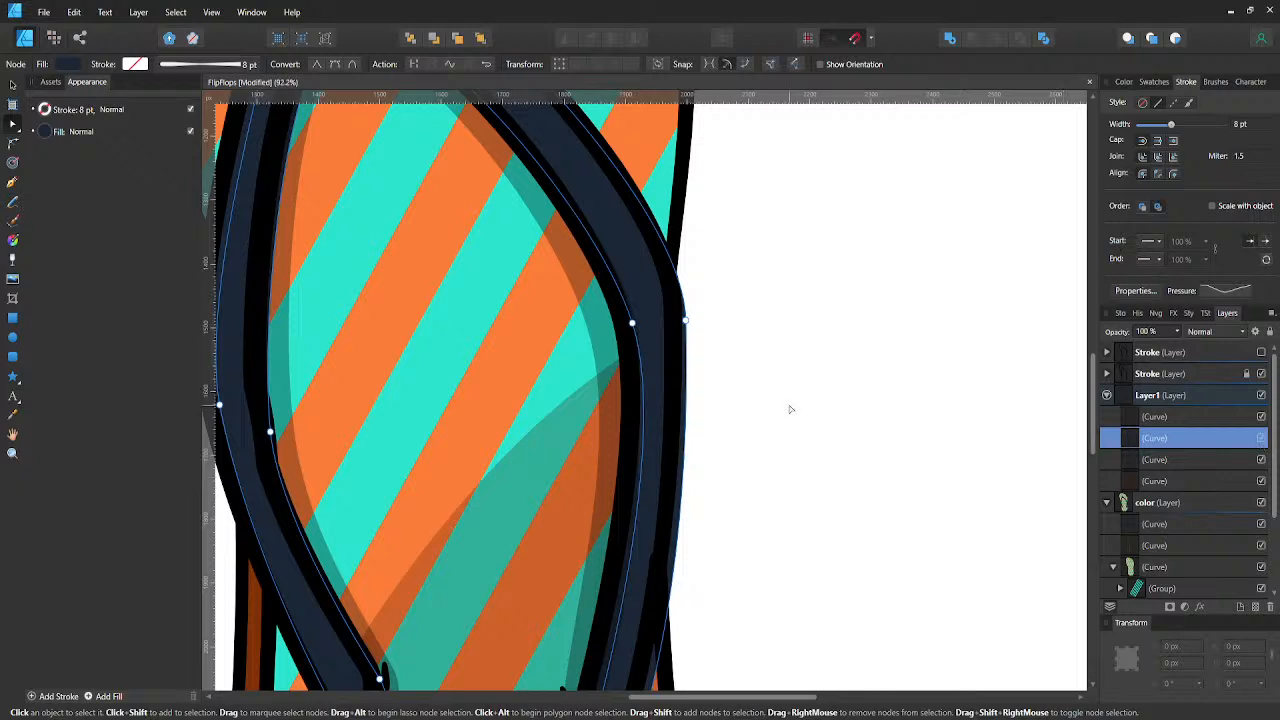
{"action": "scroll", "coordinate": [790, 409], "scroll_direction": "down", "scroll_amount": 2}
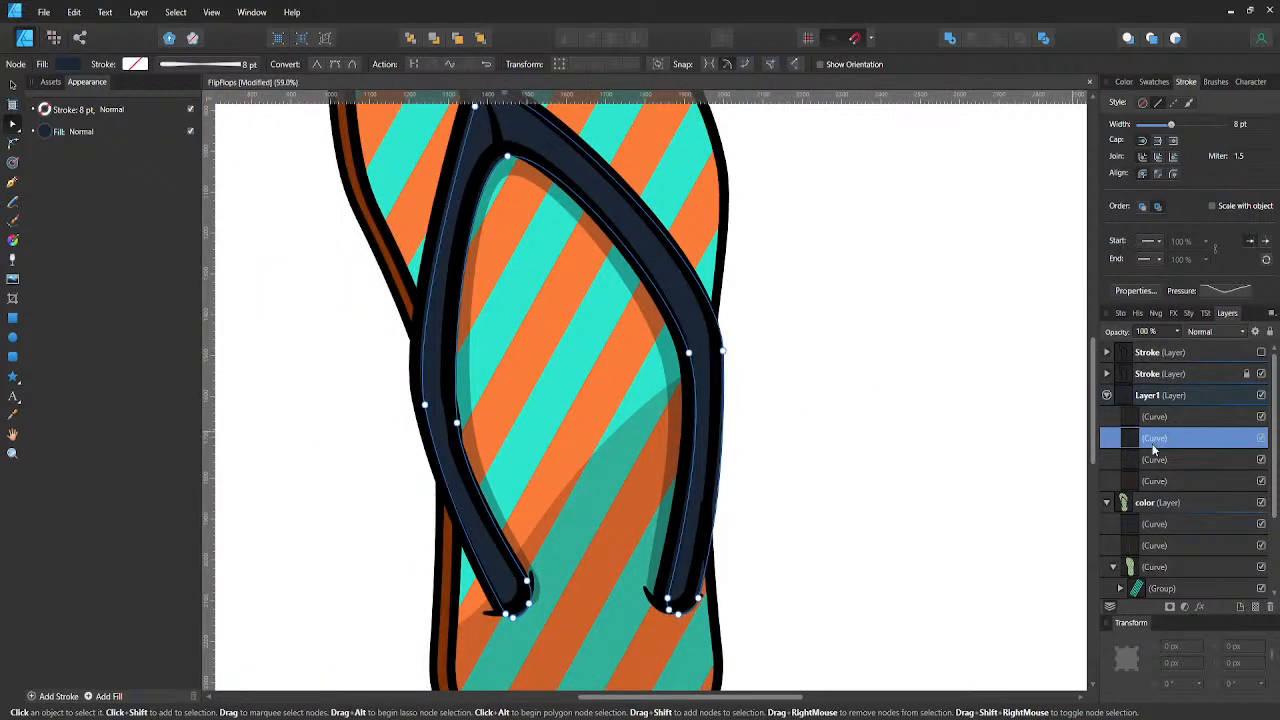
{"action": "key", "text": "Delete"}
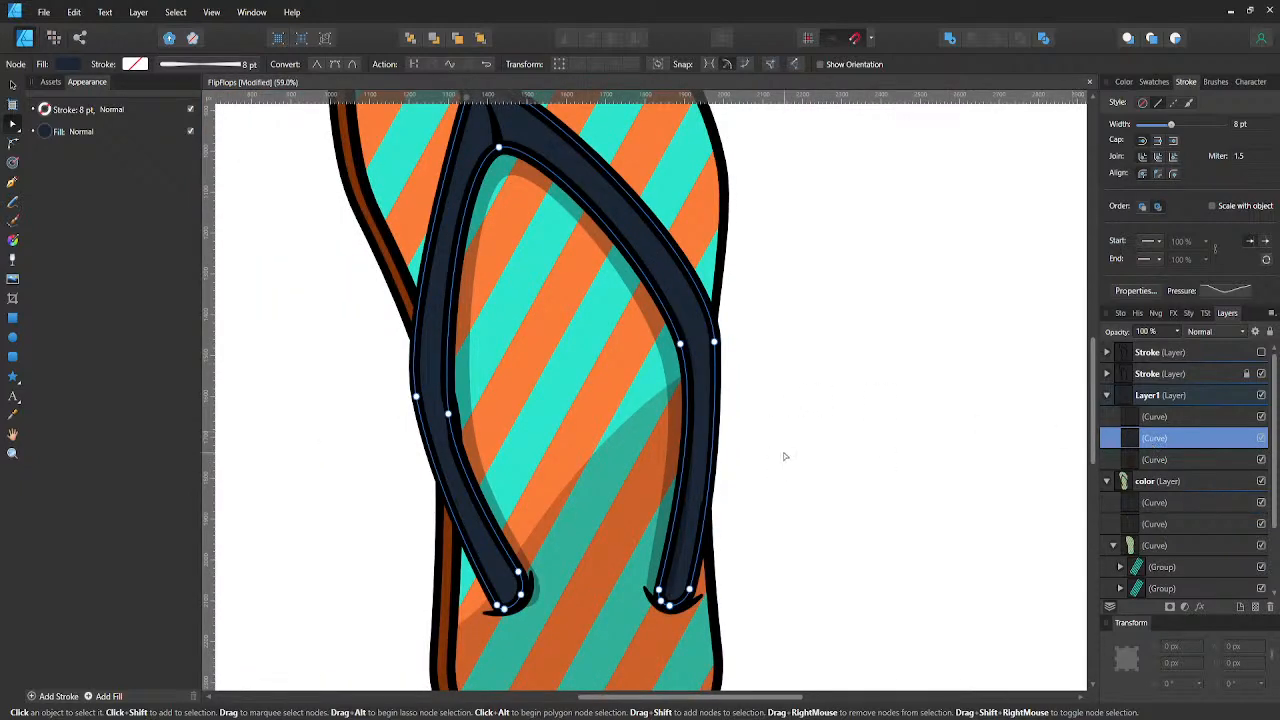
{"action": "left_click", "coordinate": [785, 456]}
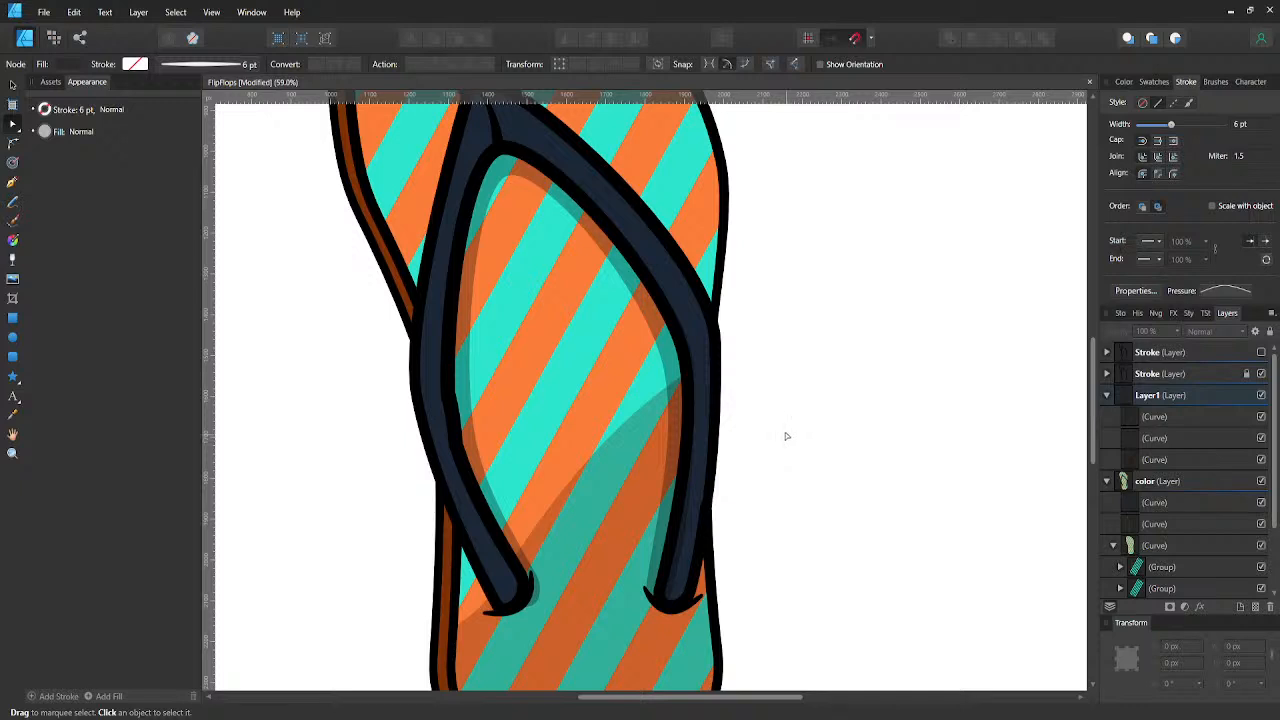
- Nudge the outer node at the tip of the strap shadow's right arm slightly left, further inside the strap
{"action": "left_click", "coordinate": [677, 467]}
{"action": "scroll", "coordinate": [677, 467], "scroll_direction": "up", "scroll_amount": 2}
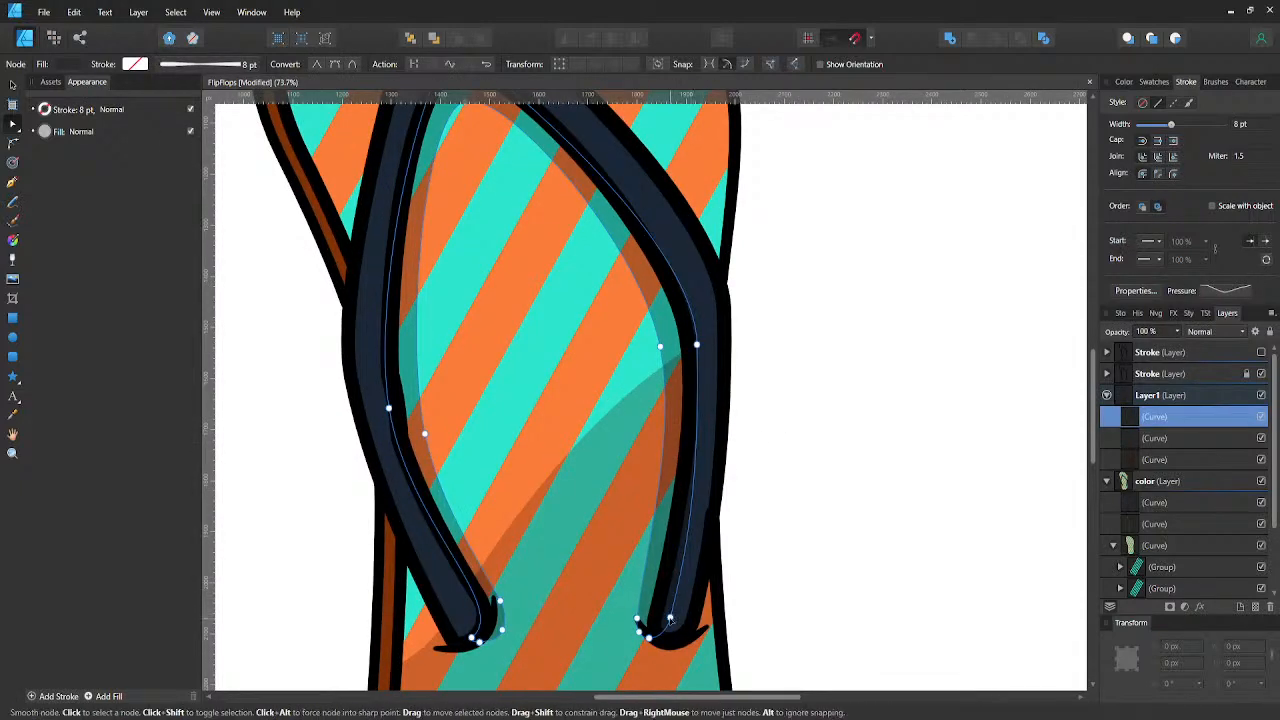
{"action": "left_click", "coordinate": [669, 619]}
{"action": "key", "text": "Left"}
{"action": "key", "text": "Left"}
{"action": "key", "text": "Left"}
{"action": "key", "text": "Left"}
{"action": "key", "text": "Left"}
{"action": "key", "text": "Left"}
{"action": "key", "text": "Left"}
{"action": "key", "text": "Left"}
{"action": "key", "text": "Left"}
{"action": "key", "text": "Left"}
{"action": "key", "text": "Left"}
{"action": "key", "text": "Left"}
{"action": "key", "text": "Left"}
{"action": "key", "text": "Left"}
{"action": "key", "text": "Left"}
{"action": "key", "text": "Left"}
{"action": "key", "text": "Left"}
{"action": "key", "text": "Left"}
{"action": "key", "text": "Left"}
{"action": "key", "text": "Left"}
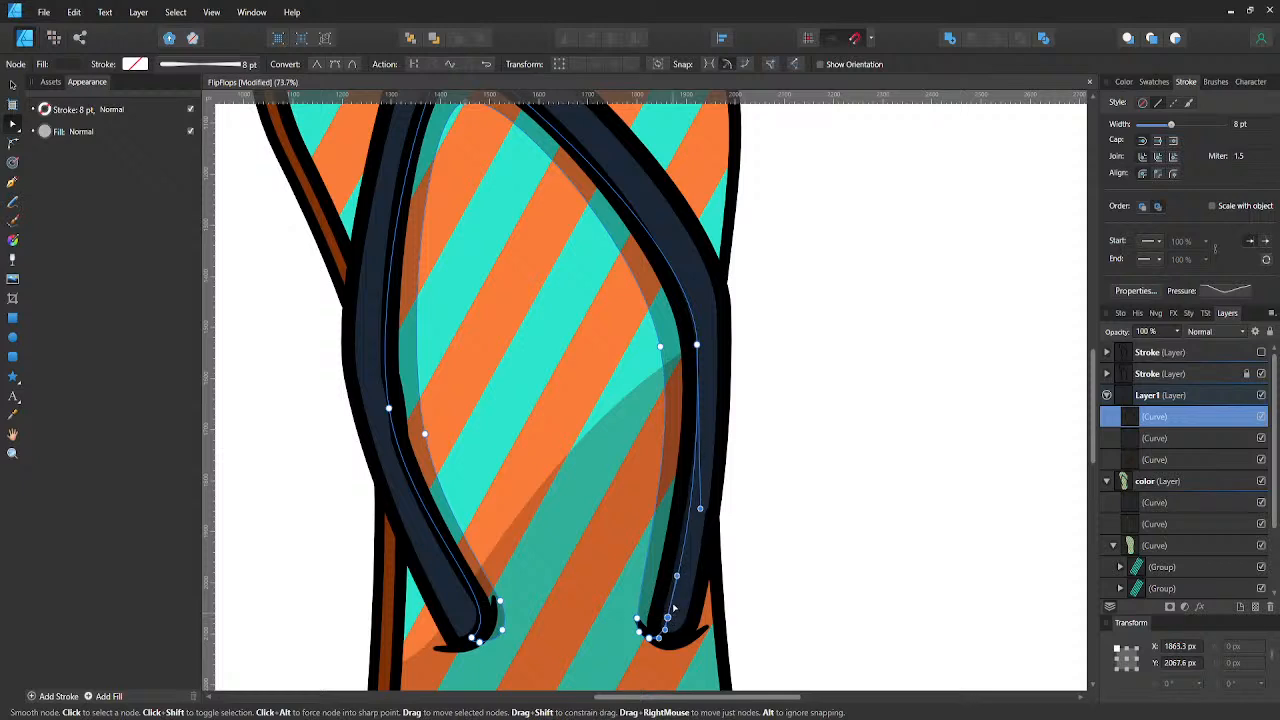
- Nudge the strap shadow's outer node at the right arm's bend about 14 px left beneath the strap, and save the document
{"action": "left_click_drag", "start_coordinate": [700, 506], "coordinate": [692, 508]}
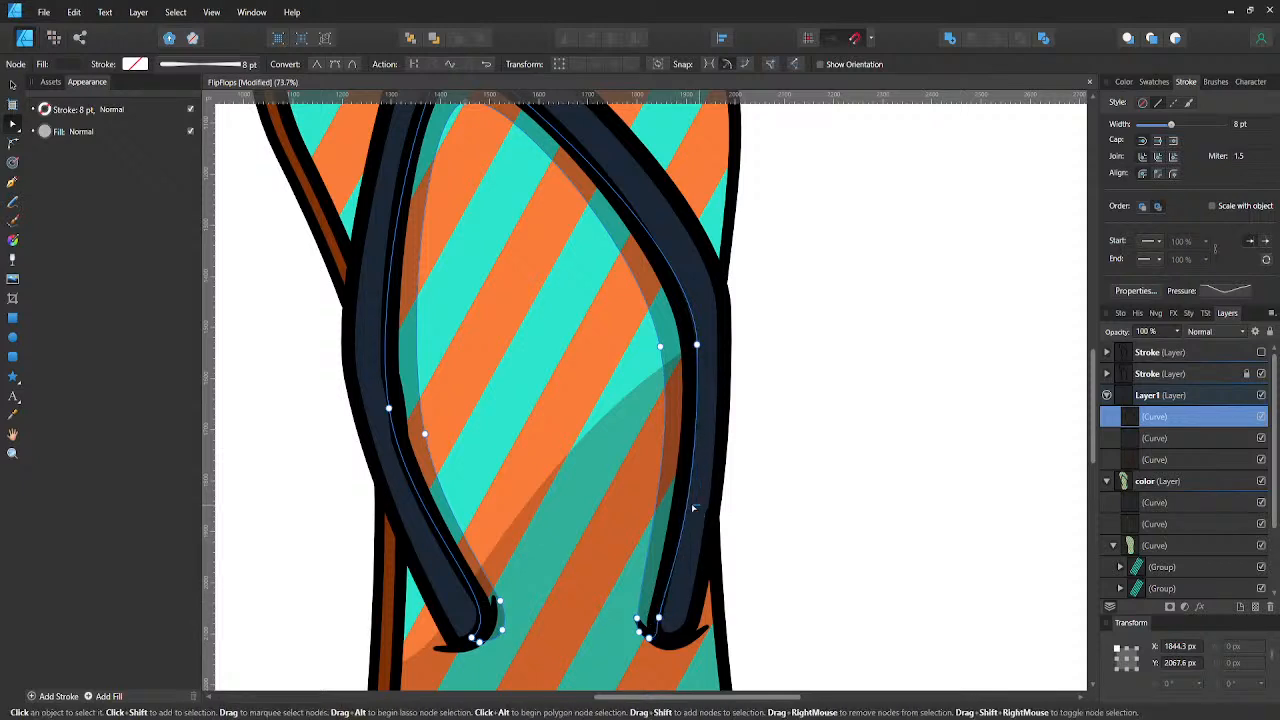
{"action": "left_click", "coordinate": [696, 345]}
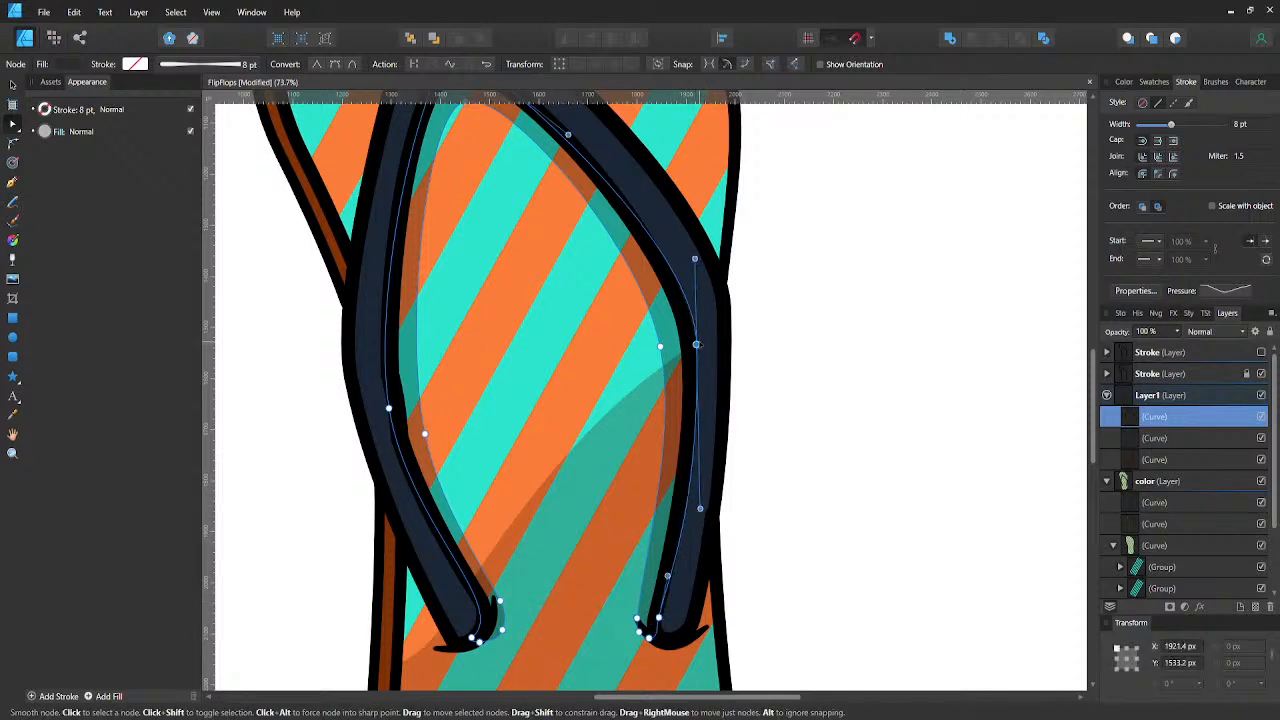
{"action": "key", "text": "Left"}
{"action": "key", "text": "Left"}
{"action": "key", "text": "Left"}
{"action": "key", "text": "Left"}
{"action": "key", "text": "Left"}
{"action": "key", "text": "Left"}
{"action": "key", "text": "Left"}
{"action": "key", "text": "Left"}
{"action": "key", "text": "Left"}
{"action": "key", "text": "Left"}
{"action": "key", "text": "Left"}
{"action": "key", "text": "Left"}
{"action": "key", "text": "Left"}
{"action": "key", "text": "Left"}
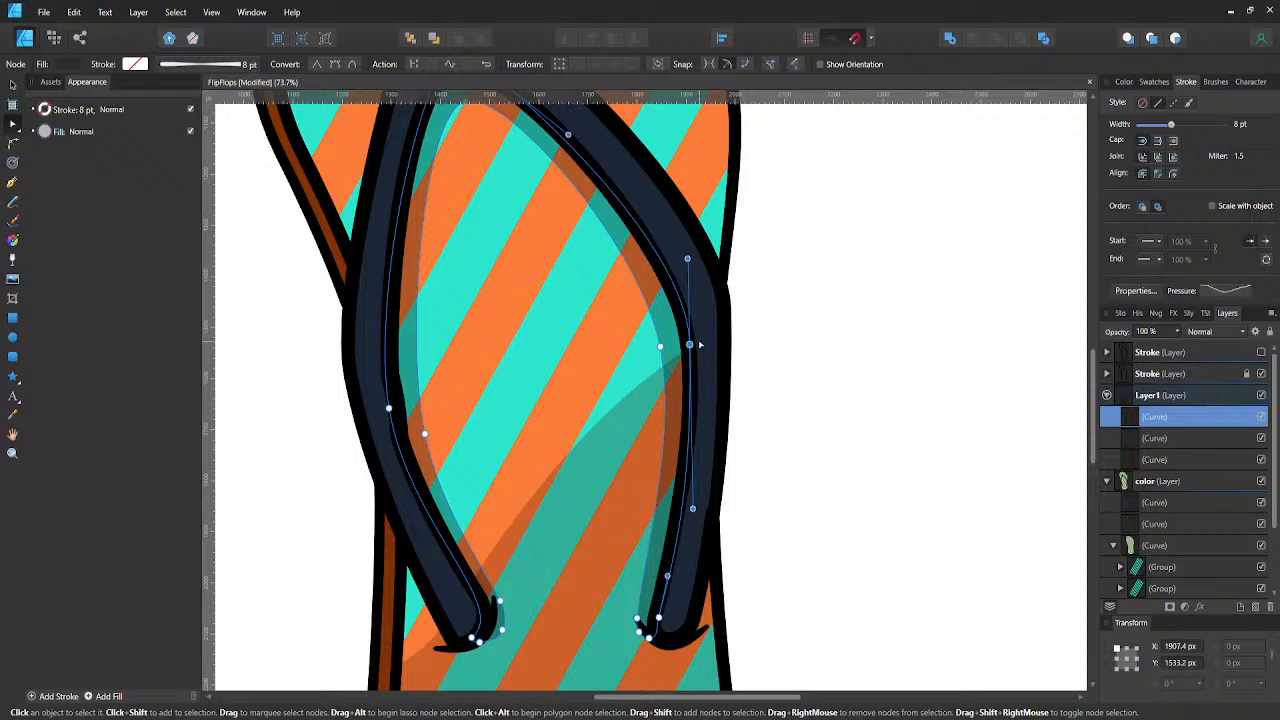
{"action": "left_click", "coordinate": [914, 529]}
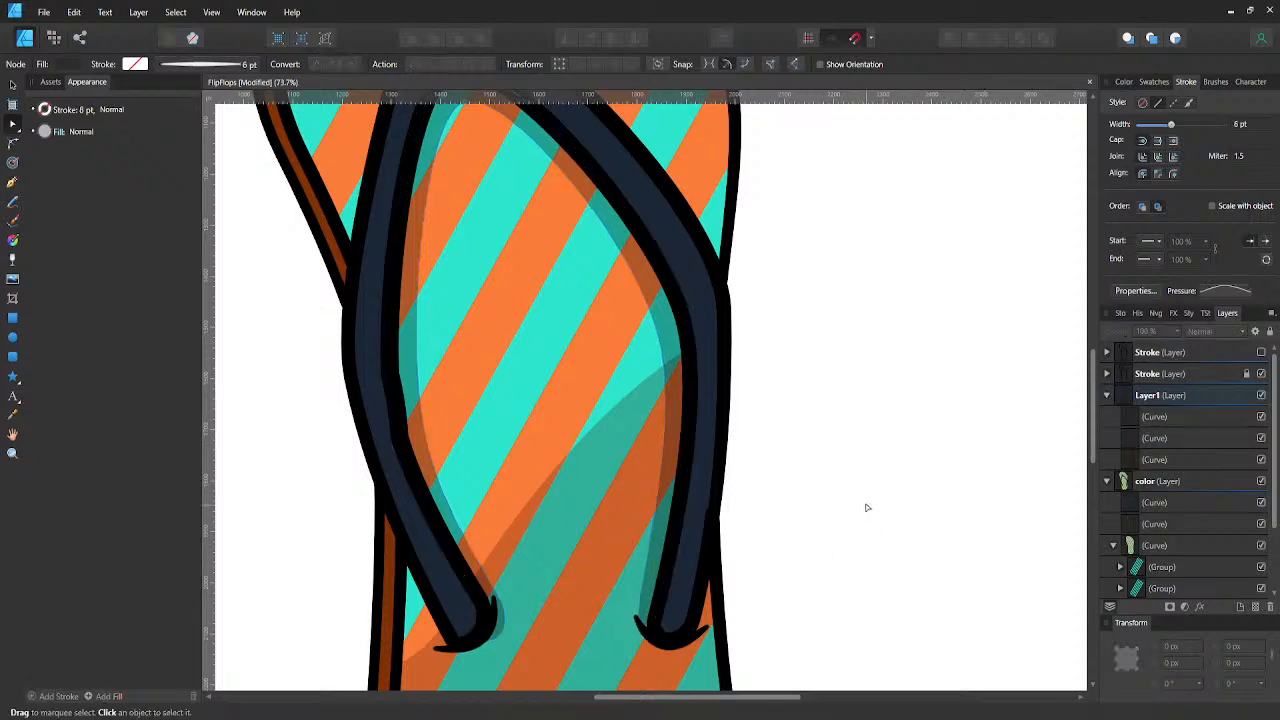
{"action": "scroll", "coordinate": [868, 500], "scroll_direction": "down", "scroll_amount": 2}
{"action": "scroll", "coordinate": [868, 498], "scroll_direction": "down", "scroll_amount": 1}
{"action": "key", "text": "ctrl+s"}
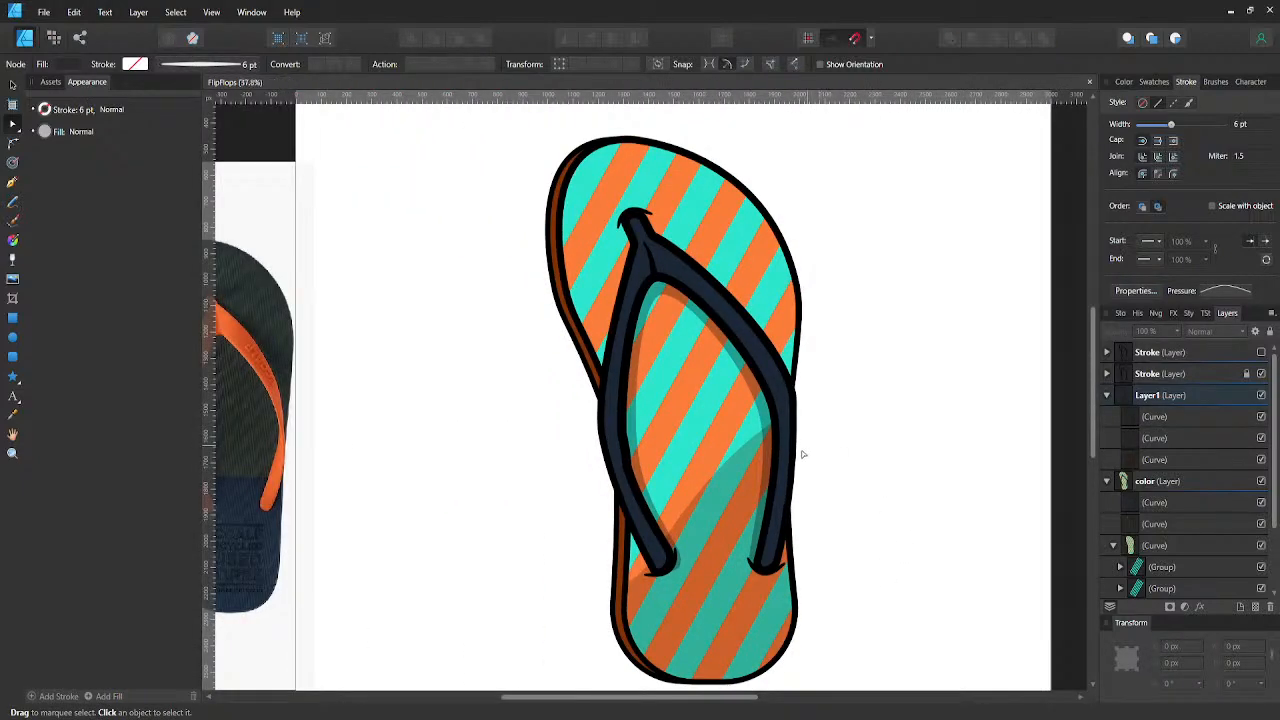
- Draw an open curve with the Pen tool in Layer1, following the lower-right edge inside the heel
{"action": "left_click_drag", "start_coordinate": [706, 331], "coordinate": [649, 357]}
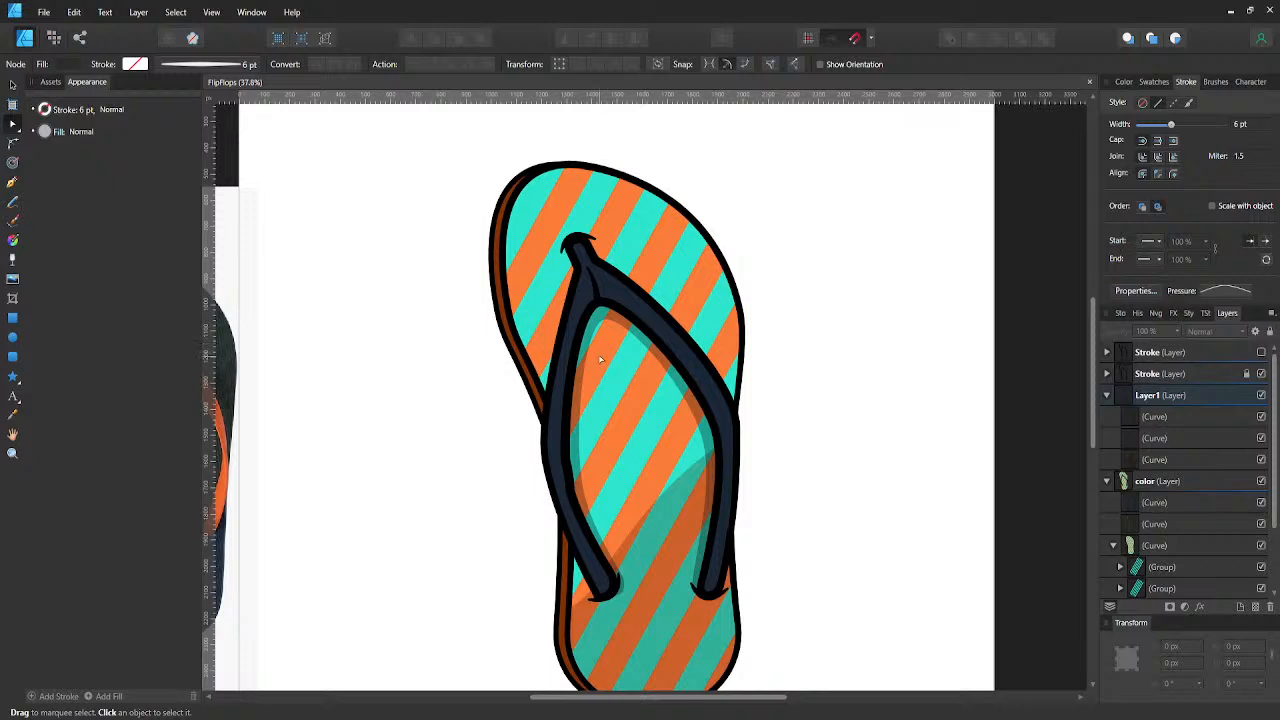
{"action": "key", "text": "v"}
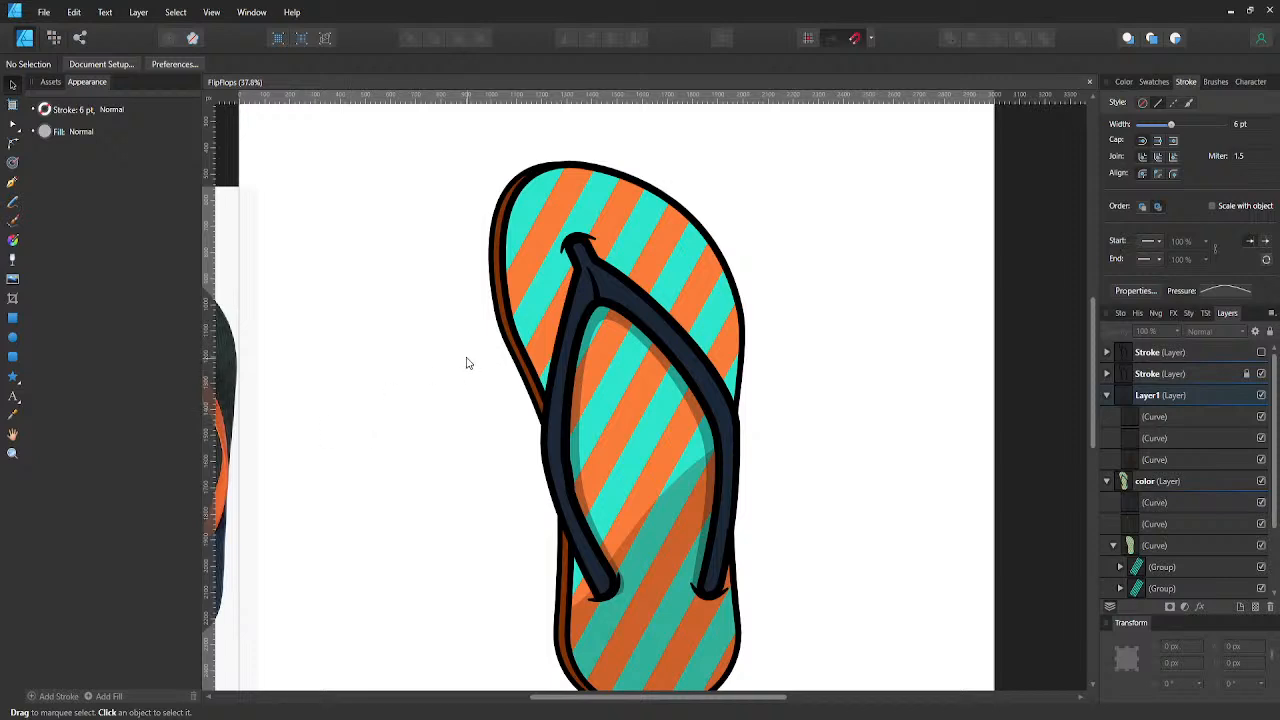
{"action": "scroll", "coordinate": [466, 355], "scroll_direction": "down", "scroll_amount": 2}
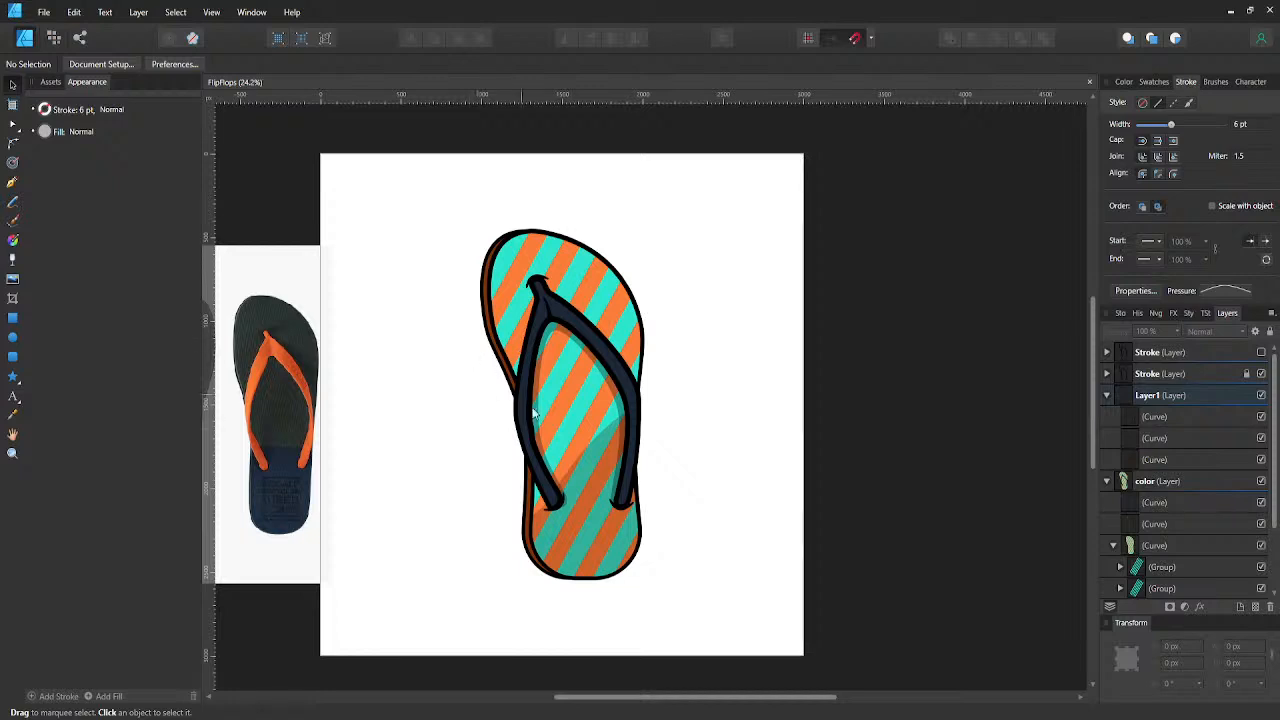
{"action": "left_click", "coordinate": [1134, 457]}
{"action": "key", "text": "p"}
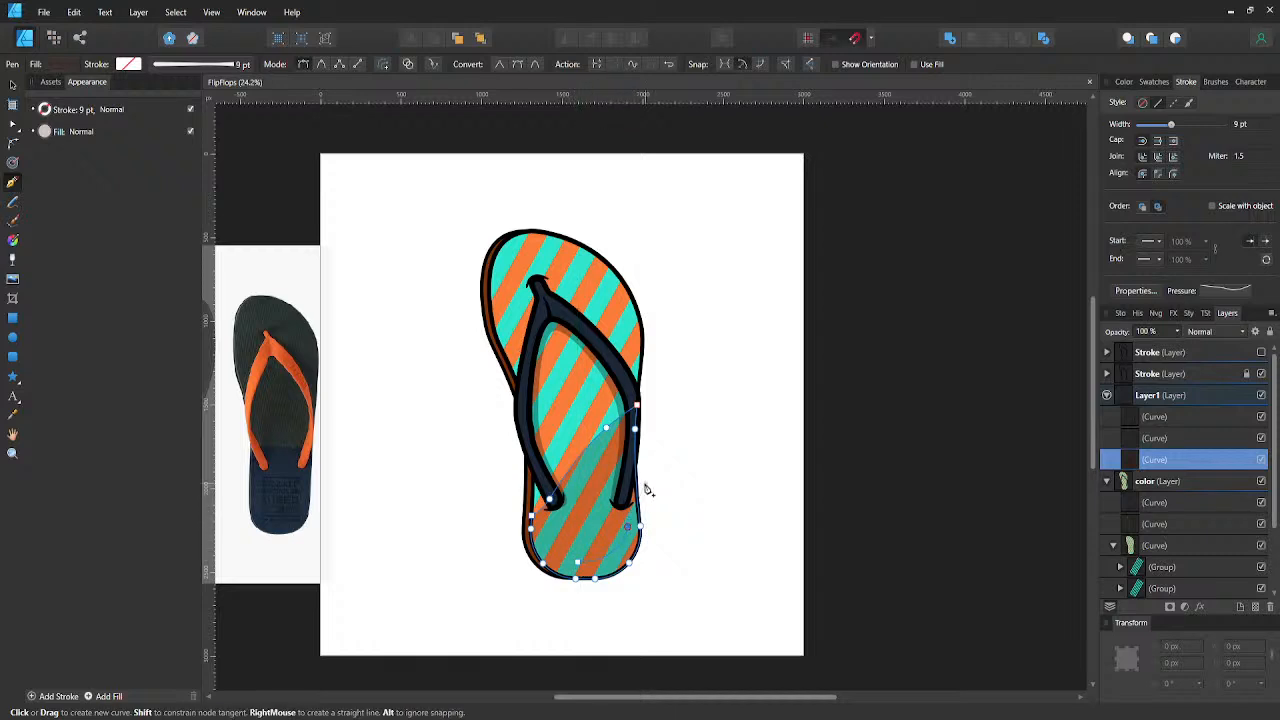
{"action": "left_click_drag", "start_coordinate": [627, 526], "coordinate": [642, 482]}
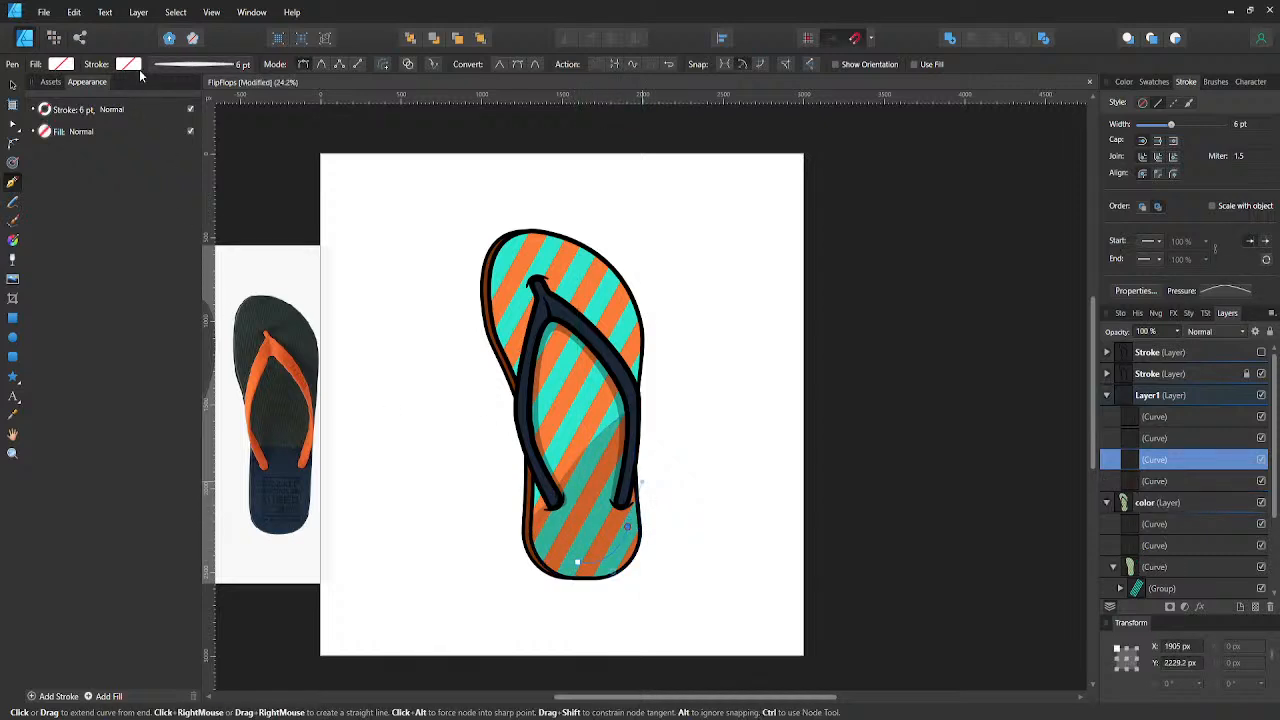
- Give the heel curve a recently used dark brown stroke, C 0, M 64, Y 86, K 90, at about half opacity
{"action": "left_click", "coordinate": [75, 108]}
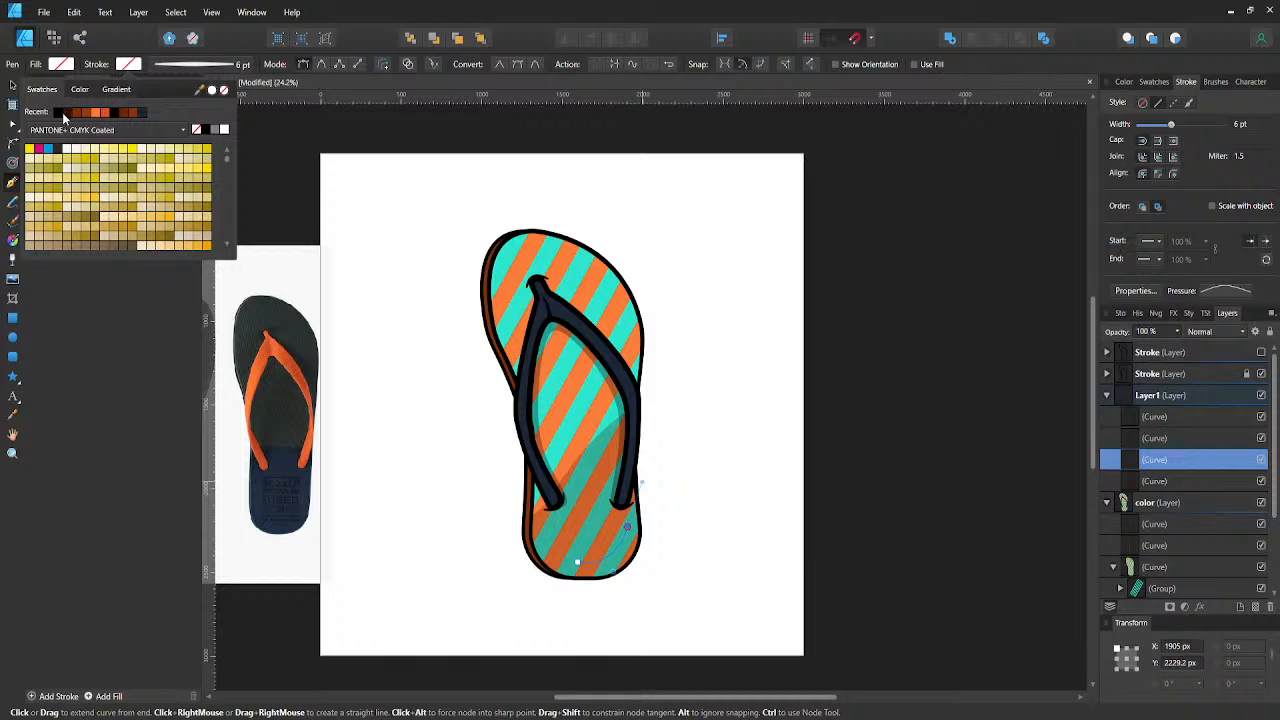
{"action": "left_click", "coordinate": [66, 113]}
{"action": "left_click", "coordinate": [80, 89]}
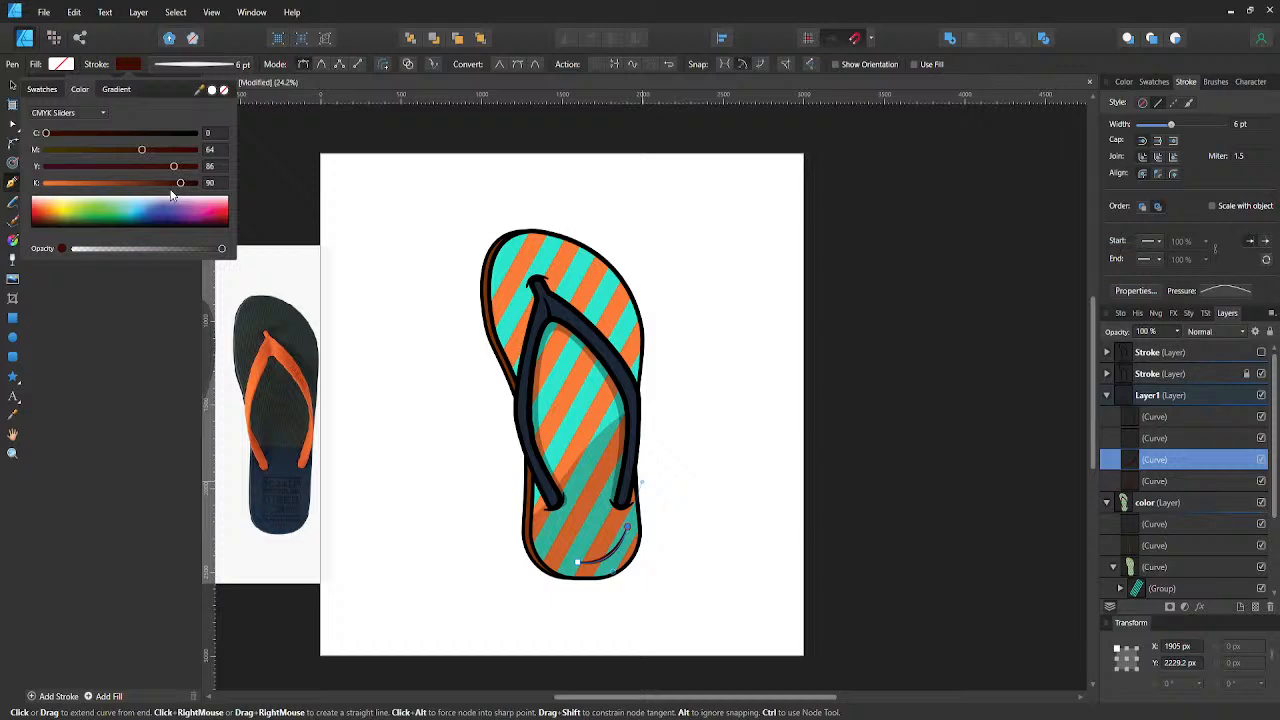
{"action": "left_click", "coordinate": [142, 248]}
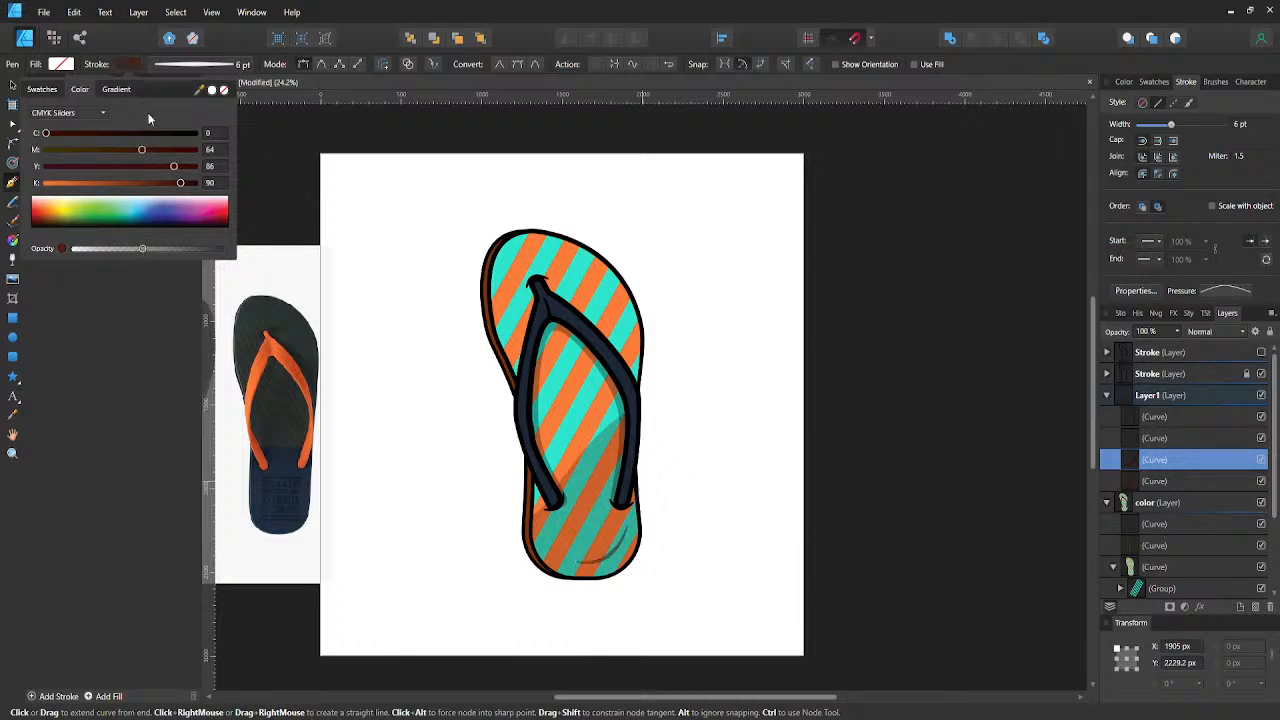
- Set the heel curve's stroke width to 20 pt and lower its stroke opacity to about a quarter
{"action": "left_click", "coordinate": [210, 66]}
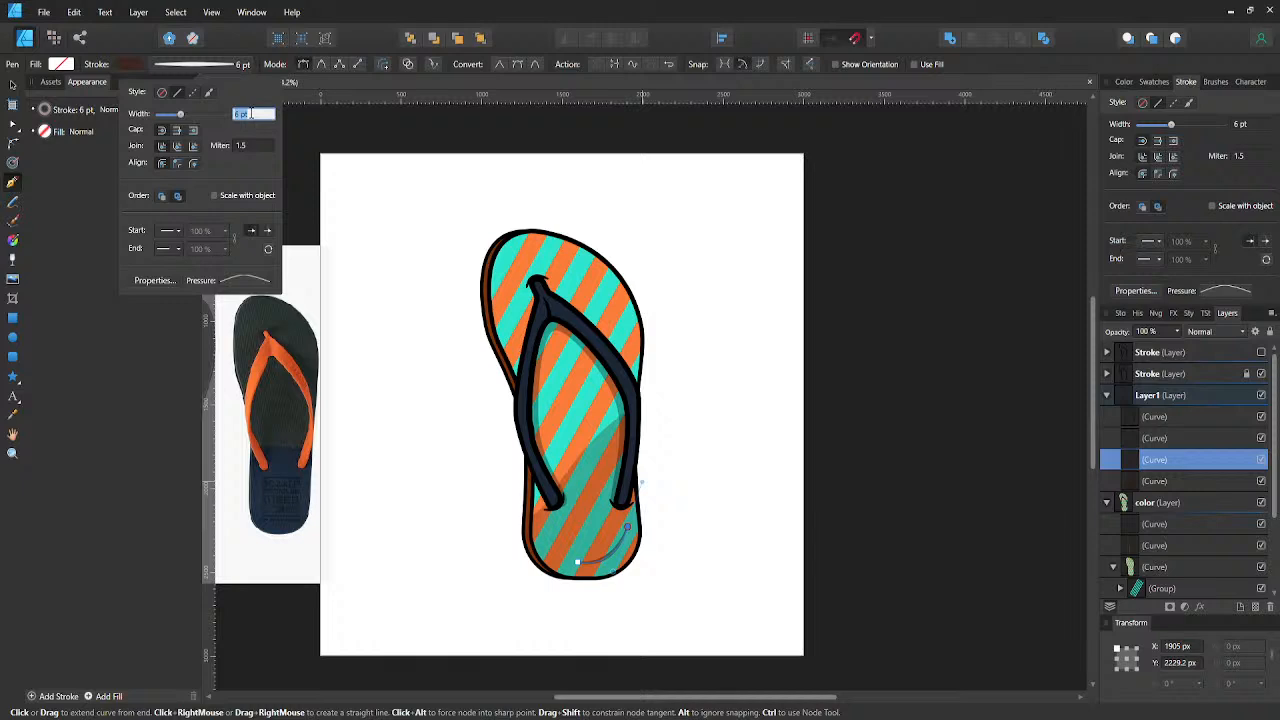
{"action": "type", "text": "20"}
{"action": "key", "text": "Return"}
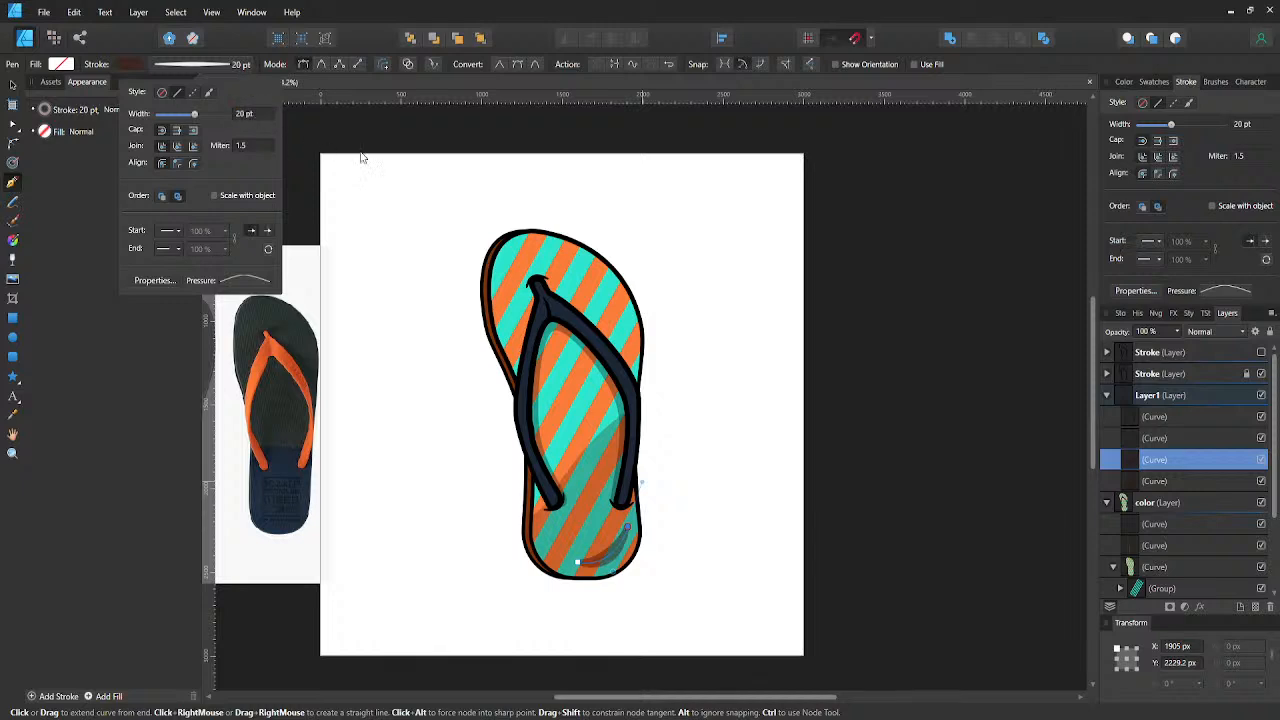
{"action": "left_click", "coordinate": [126, 65]}
{"action": "left_click", "coordinate": [108, 247]}
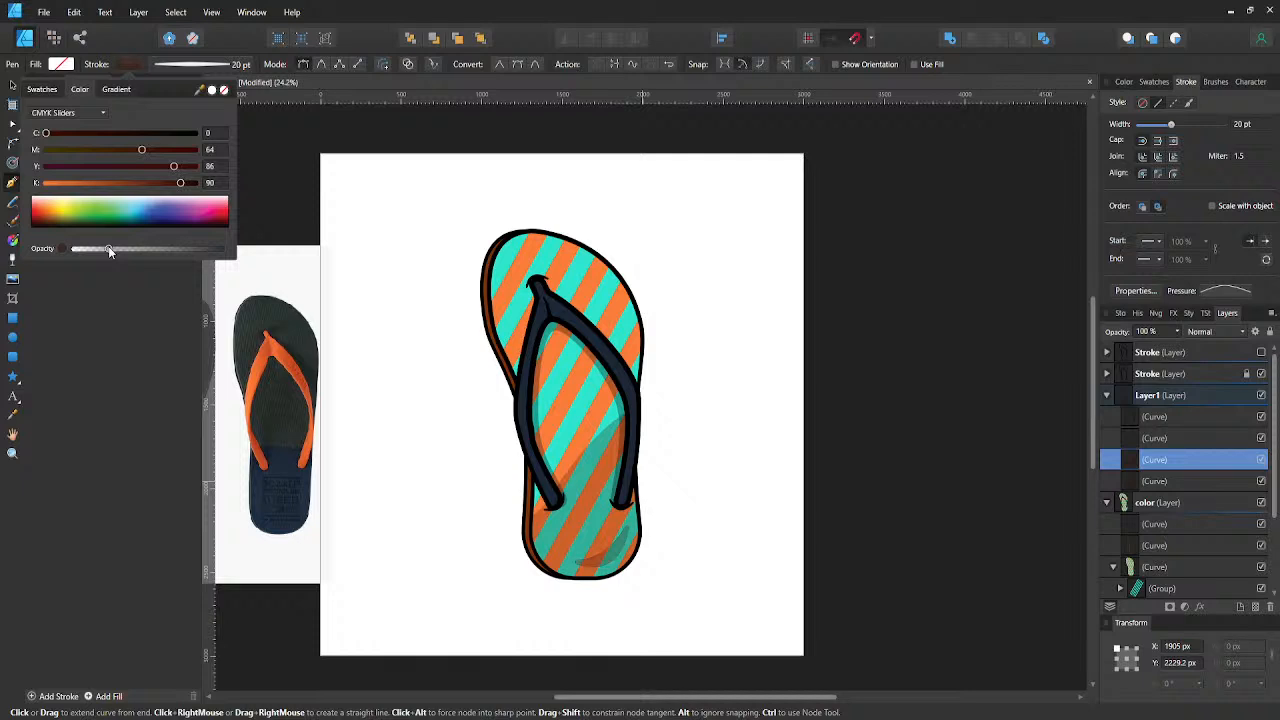
- Undo the stray node added to the heel curve beside the sole, deselect the curve and save the document
{"action": "left_click", "coordinate": [681, 383]}
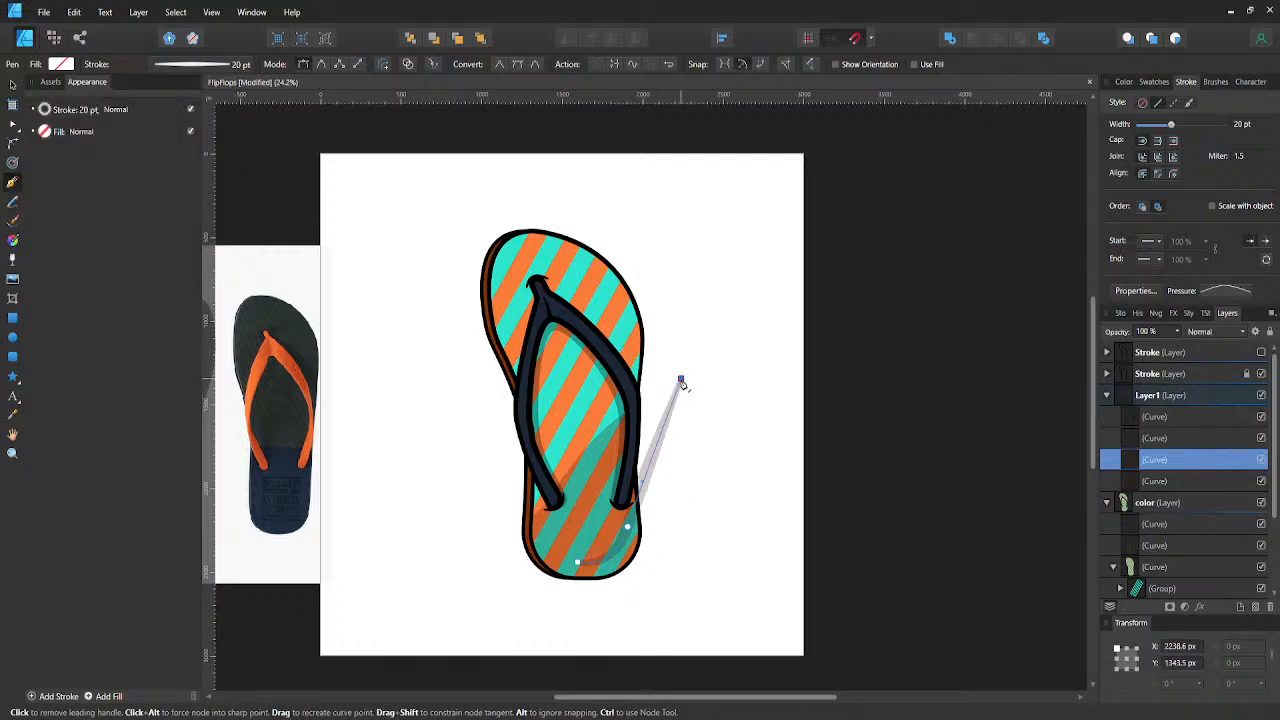
{"action": "key", "text": "ctrl+z"}
{"action": "key", "text": "v"}
{"action": "left_click", "coordinate": [682, 380]}
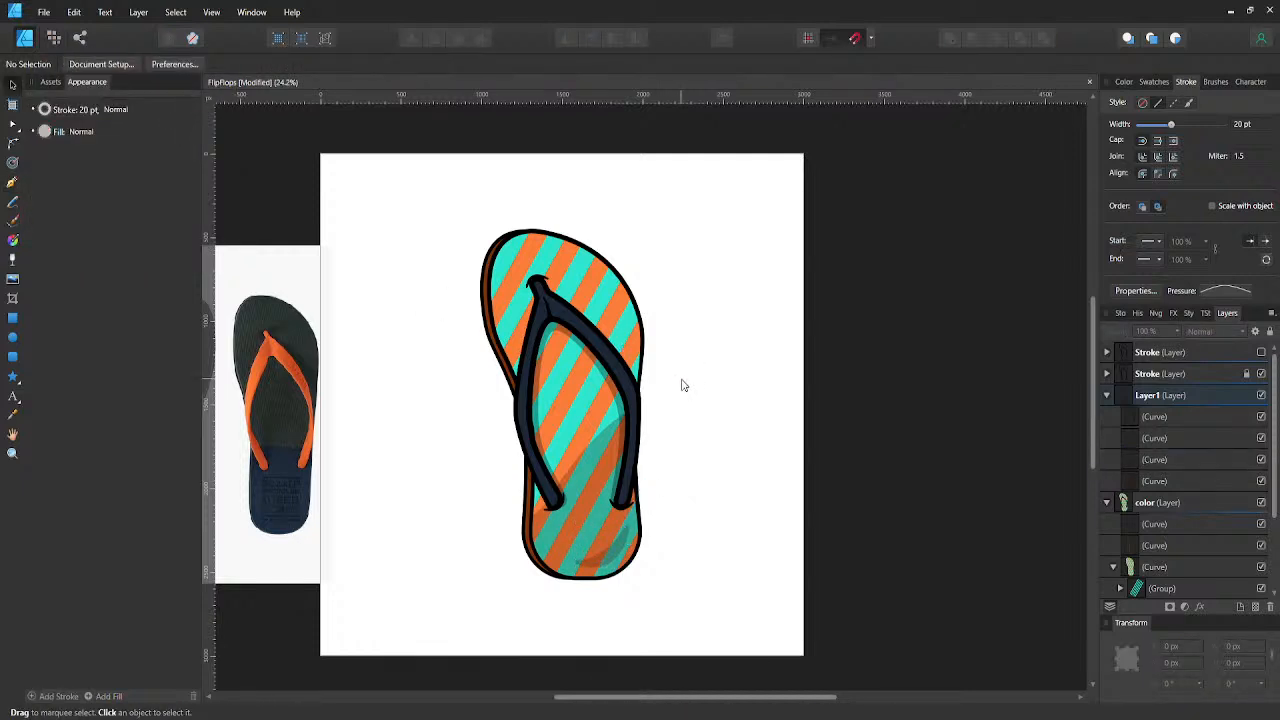
{"action": "key", "text": "ctrl+s"}
{"action": "left_click_drag", "start_coordinate": [413, 216], "coordinate": [463, 245]}
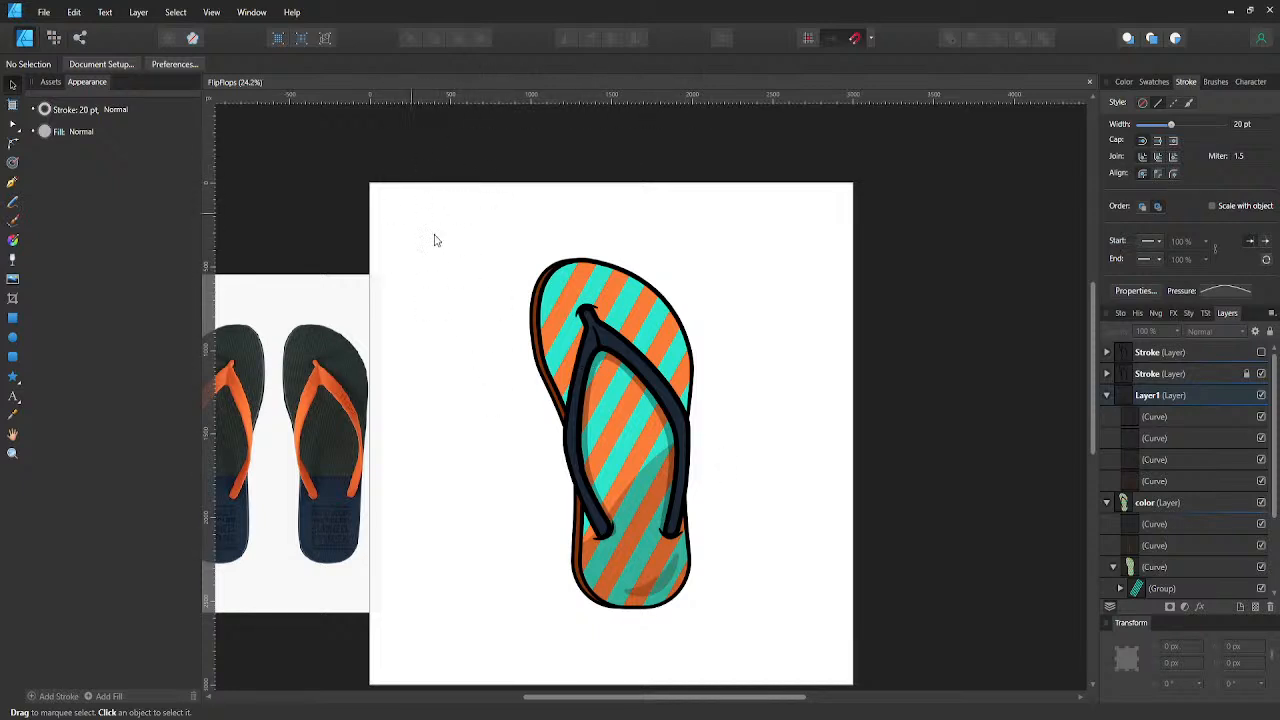
{"action": "key", "text": "p"}
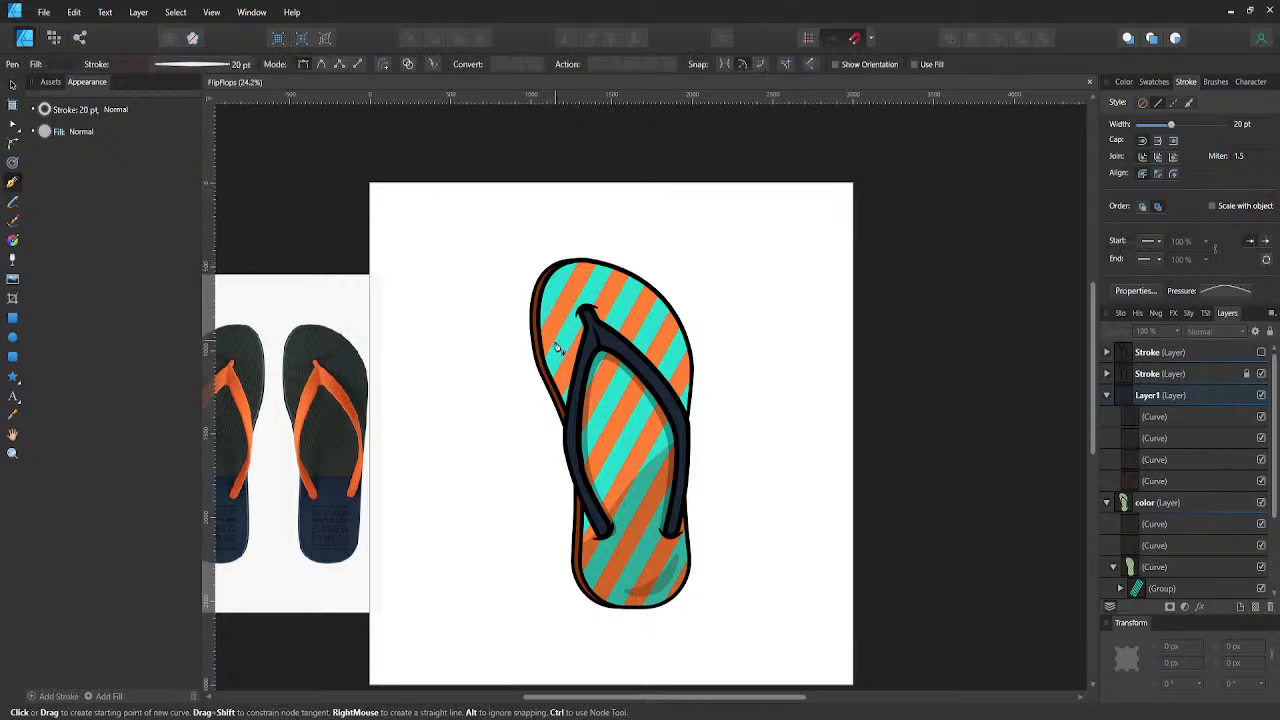
{"action": "left_click", "coordinate": [553, 349]}
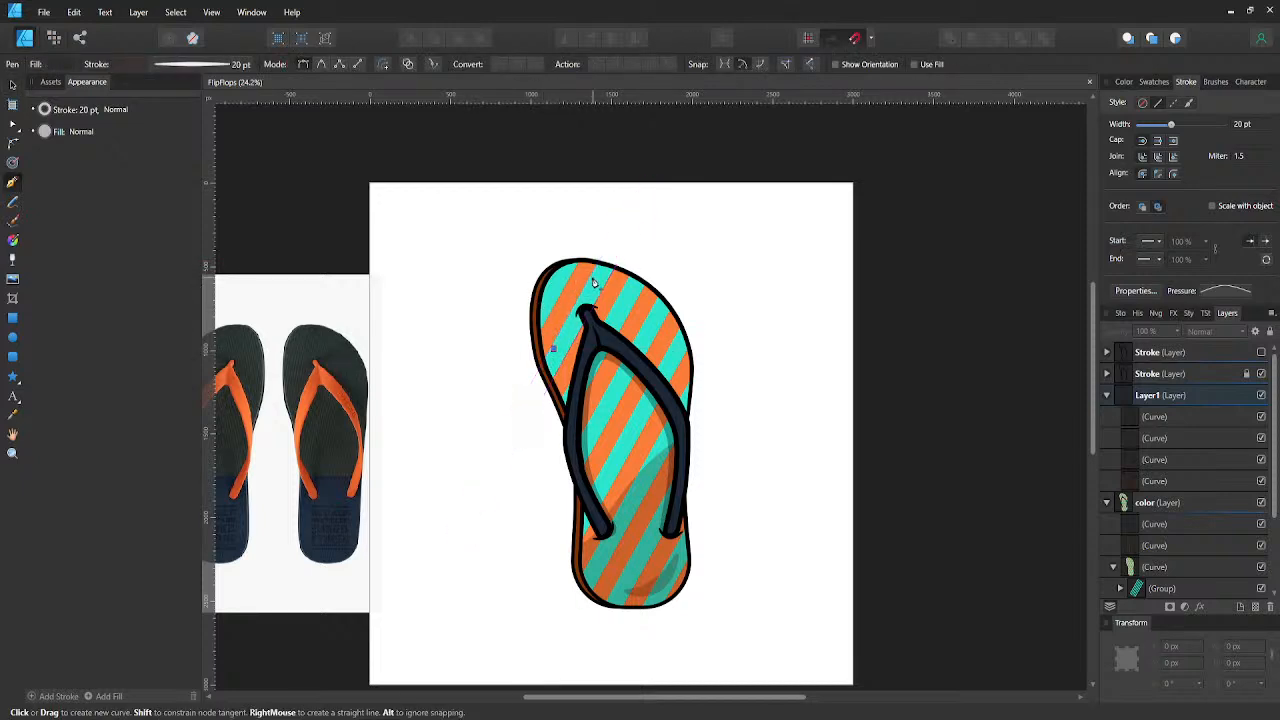
{"action": "key", "text": "Escape"}
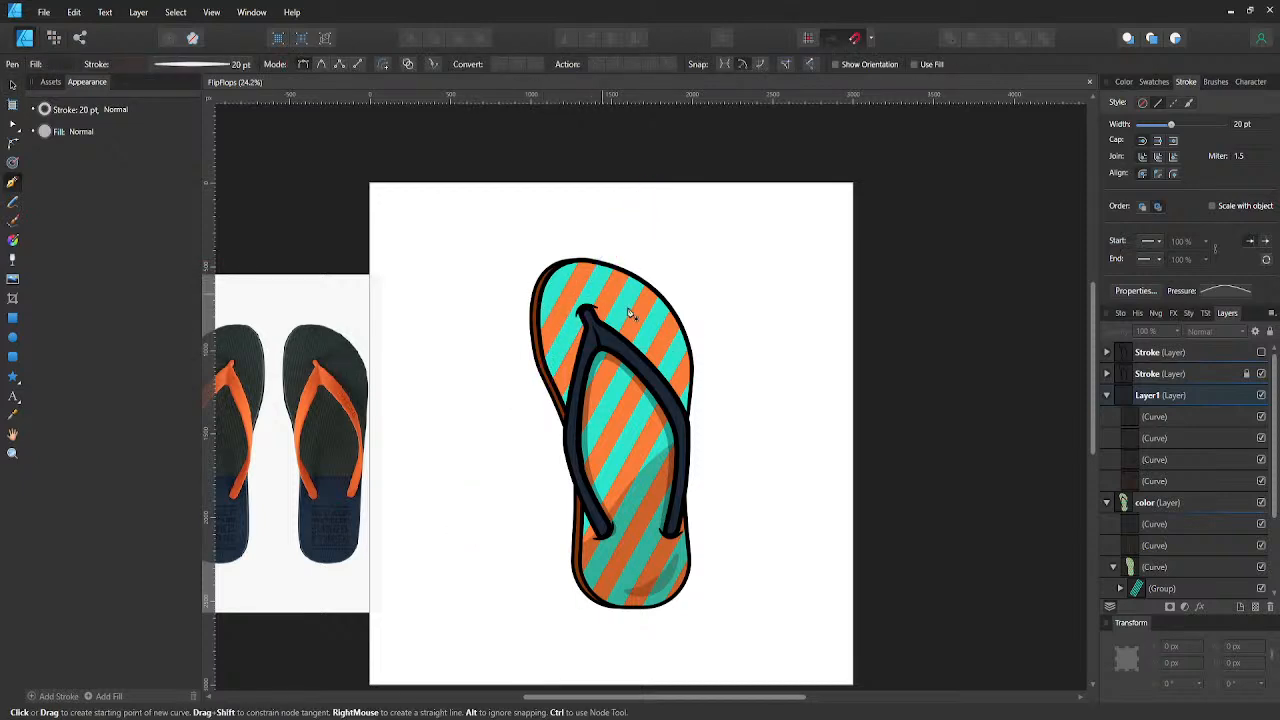
- Collapse Layer1 and add a new layer directly above it
{"action": "left_click", "coordinate": [1108, 395]}
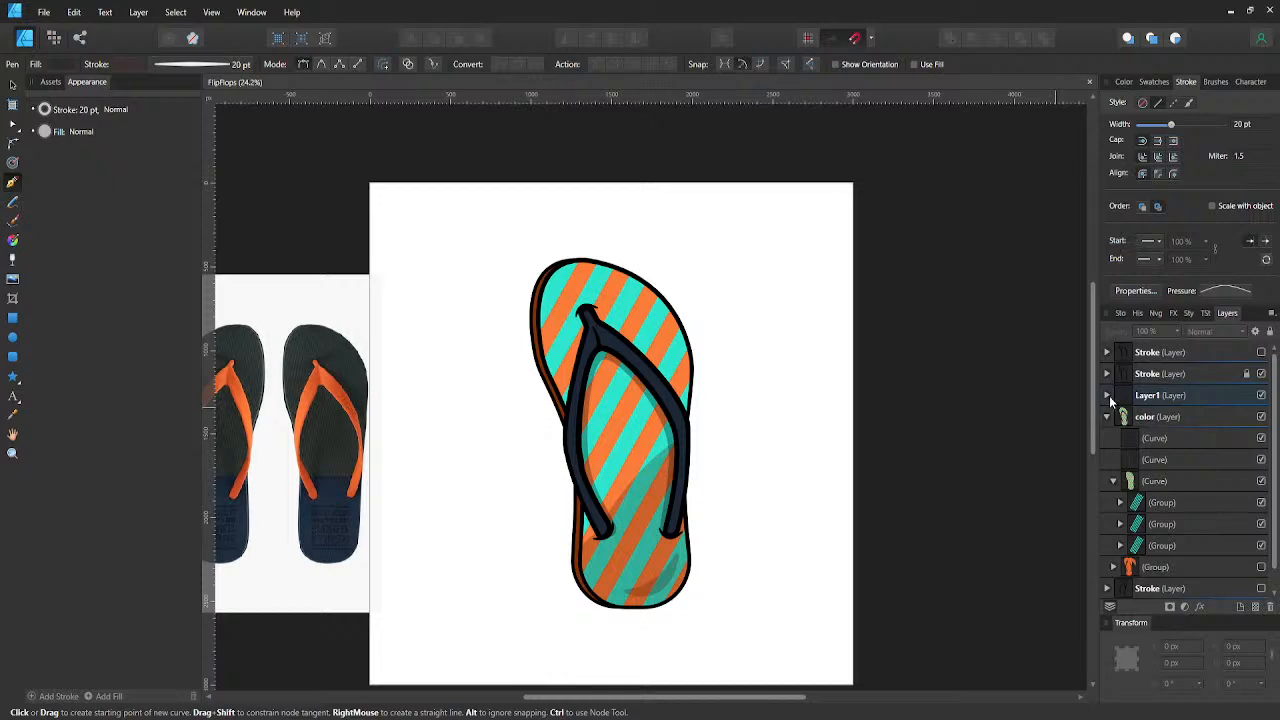
{"action": "left_click", "coordinate": [1160, 396]}
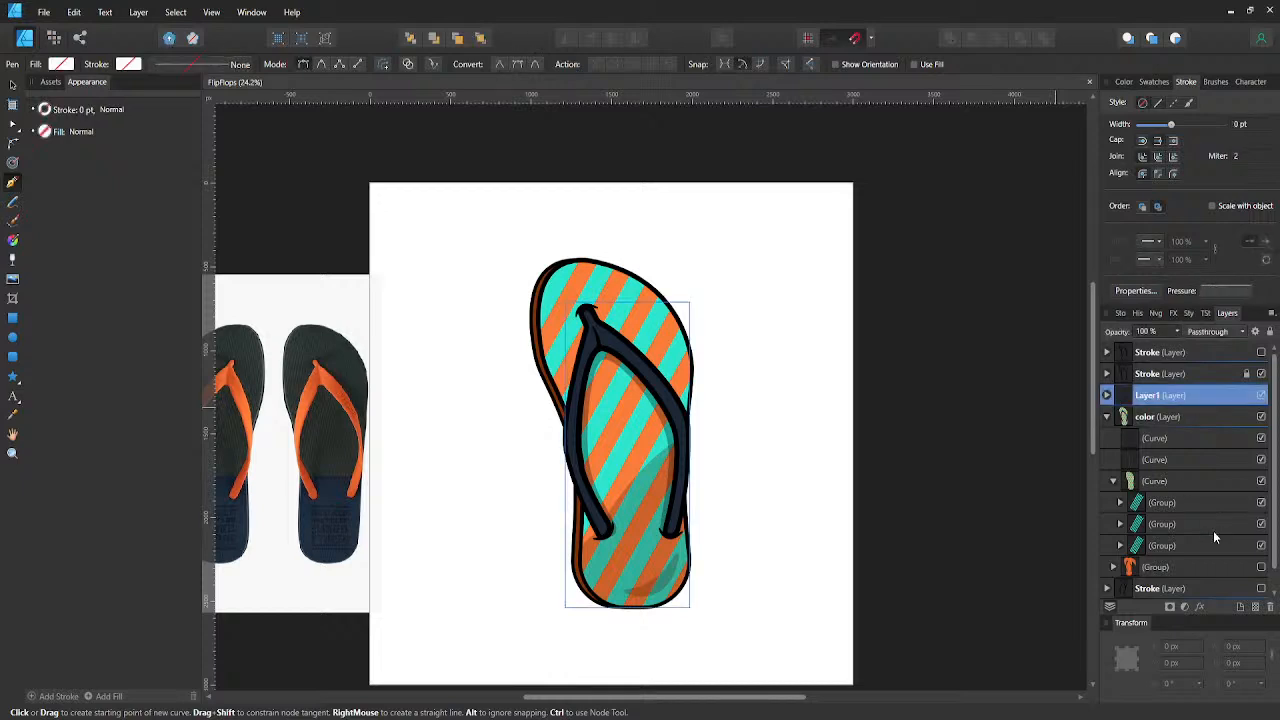
{"action": "left_click", "coordinate": [1241, 608]}
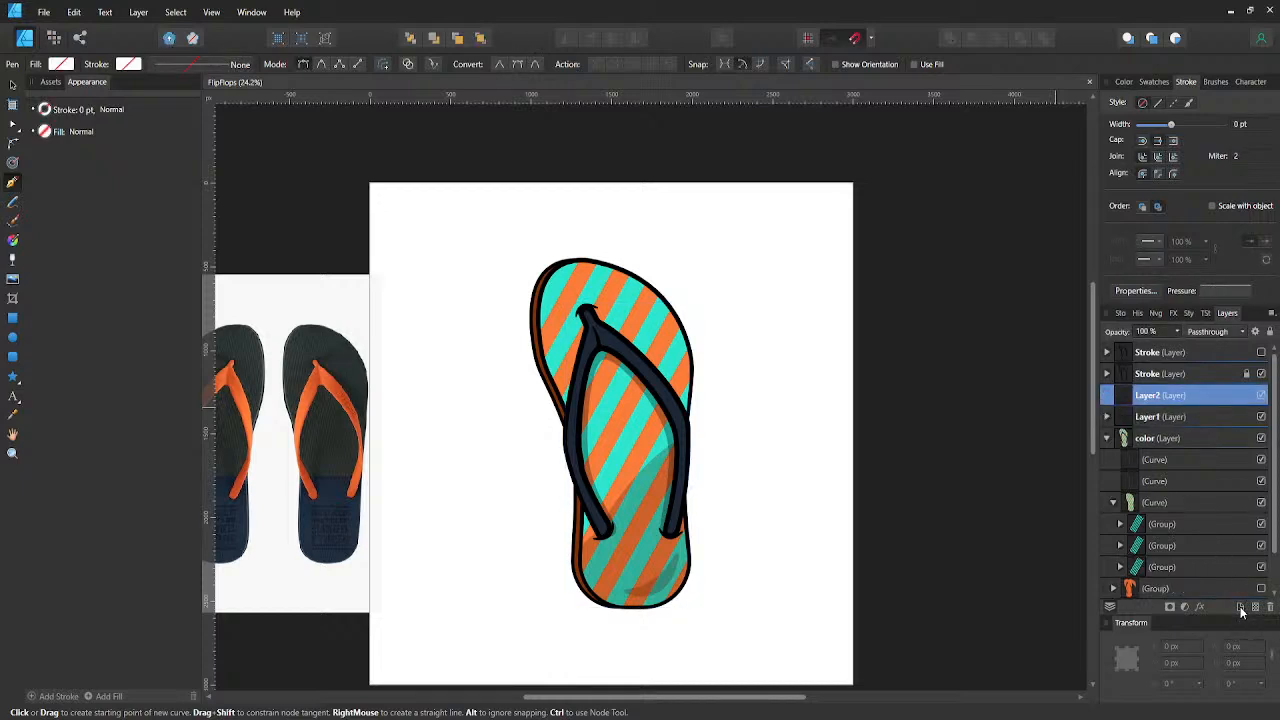
- Draw an open curve on the new layer, arching inside the sole's upper-left toe edge, with a smooth end node
{"action": "left_click", "coordinate": [552, 340]}
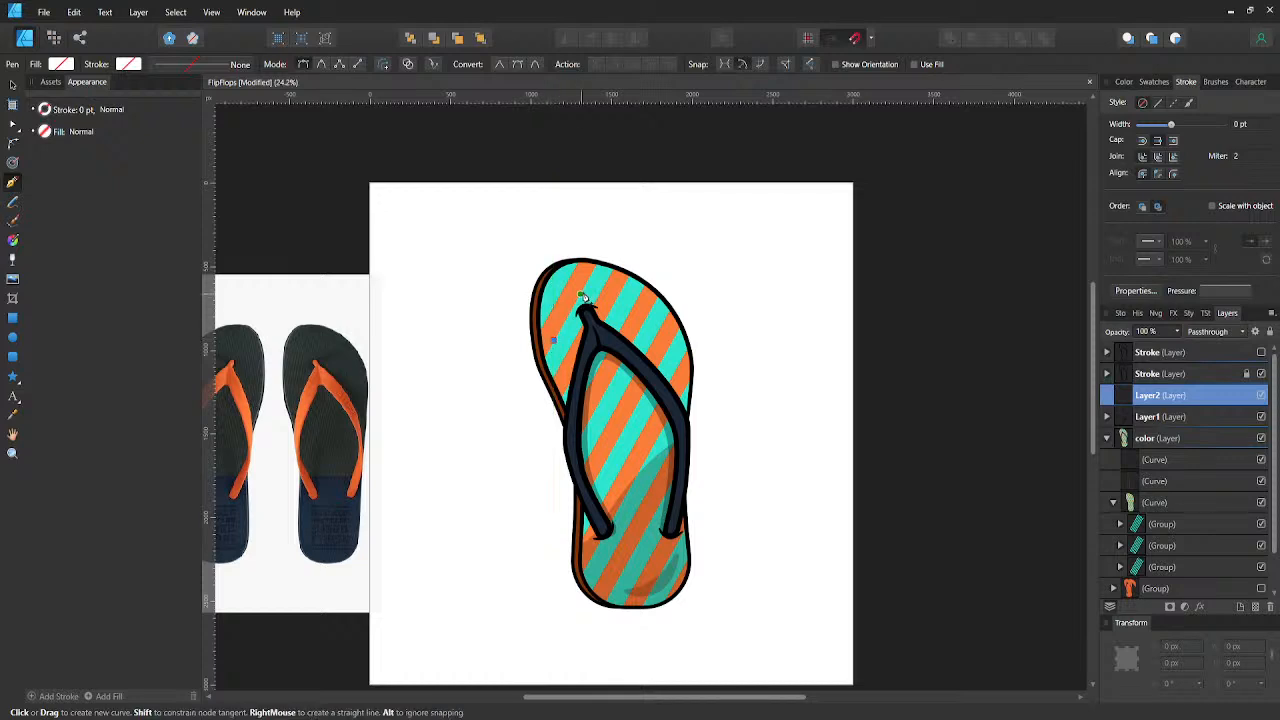
{"action": "left_click", "coordinate": [605, 279]}
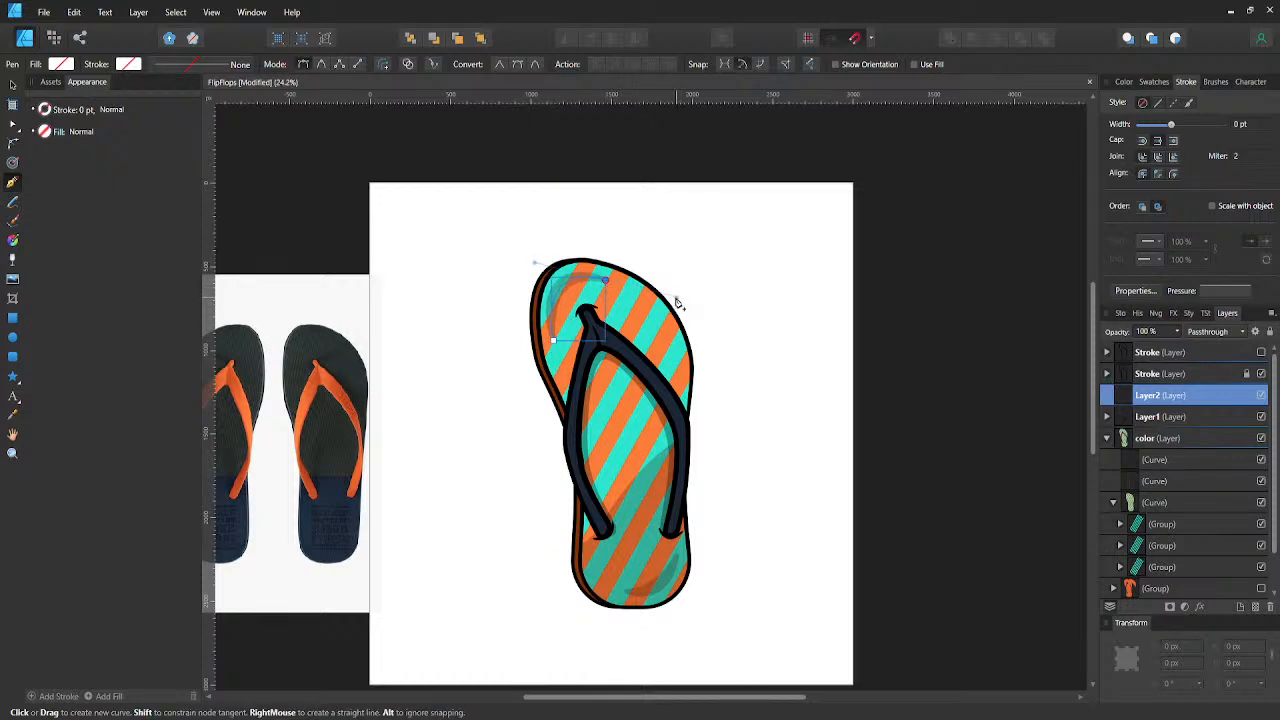
{"action": "left_click", "coordinate": [677, 299]}
- Recolour the toe curve's stroke to near-white by removing its black and raising its lightness, with opacity around three quarters
{"action": "left_click", "coordinate": [127, 64]}
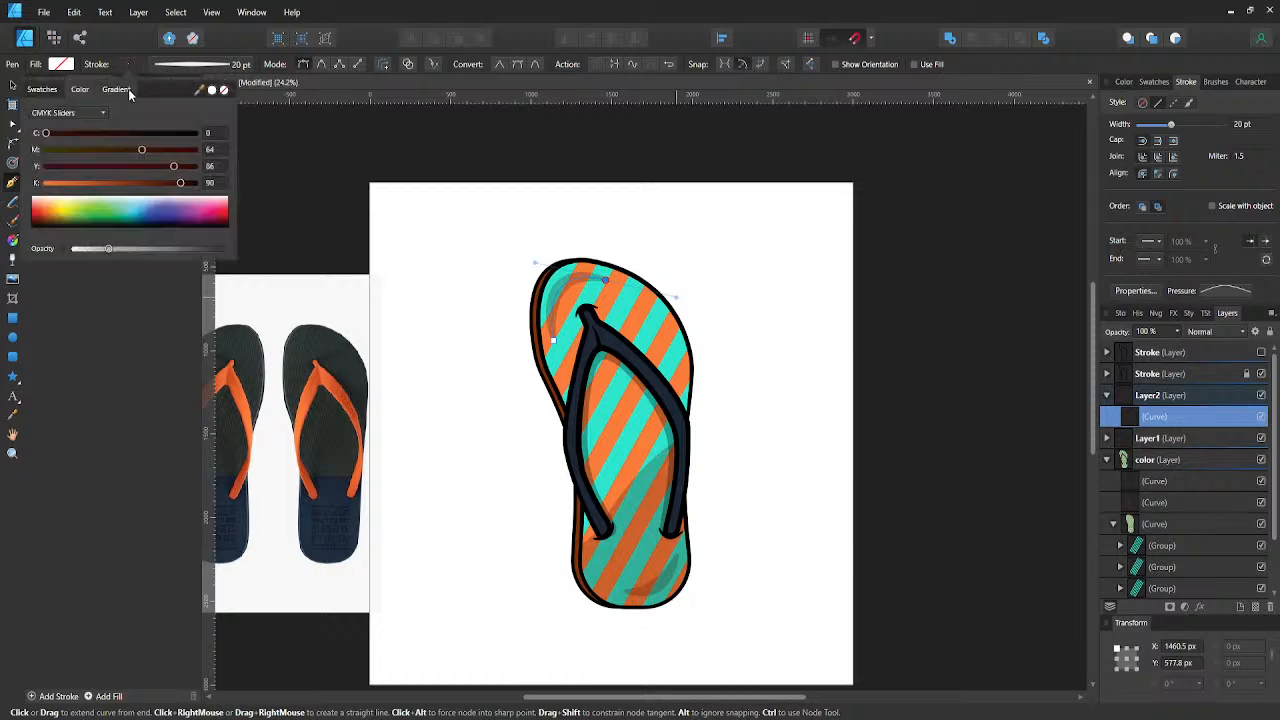
{"action": "left_click_drag", "start_coordinate": [23, 186], "coordinate": [17, 185]}
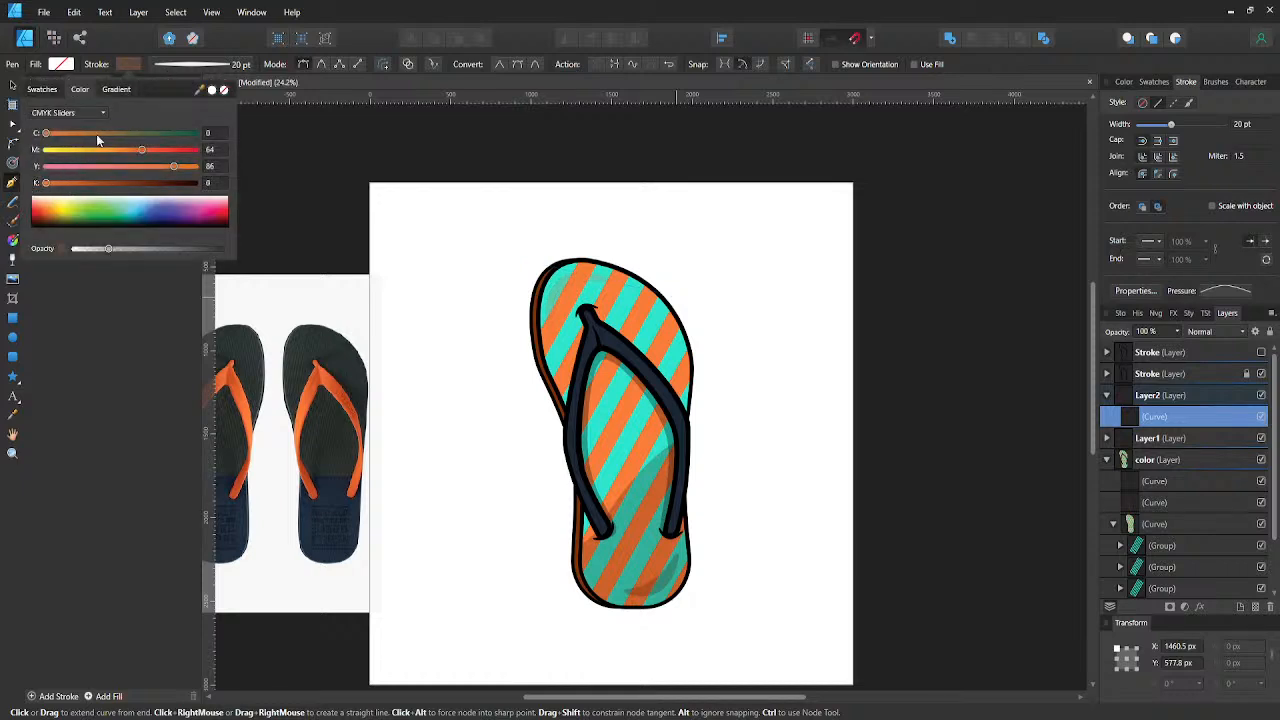
{"action": "left_click", "coordinate": [97, 113]}
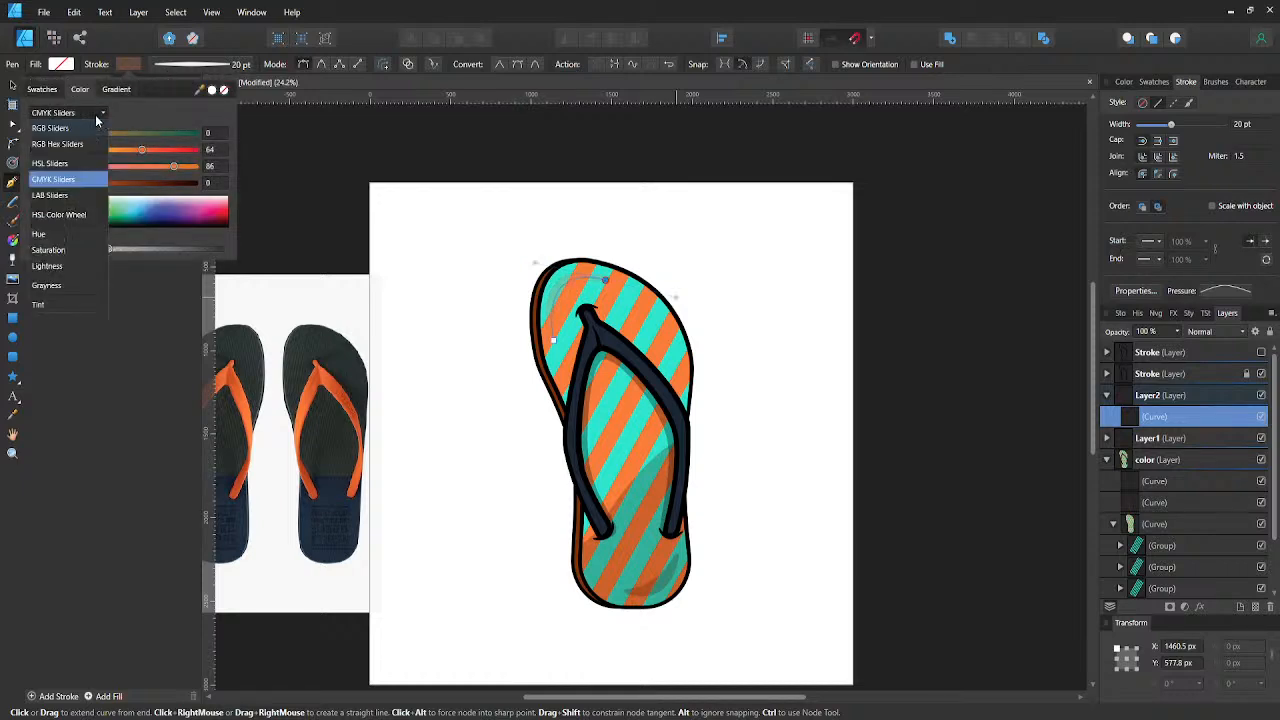
{"action": "left_click", "coordinate": [50, 266]}
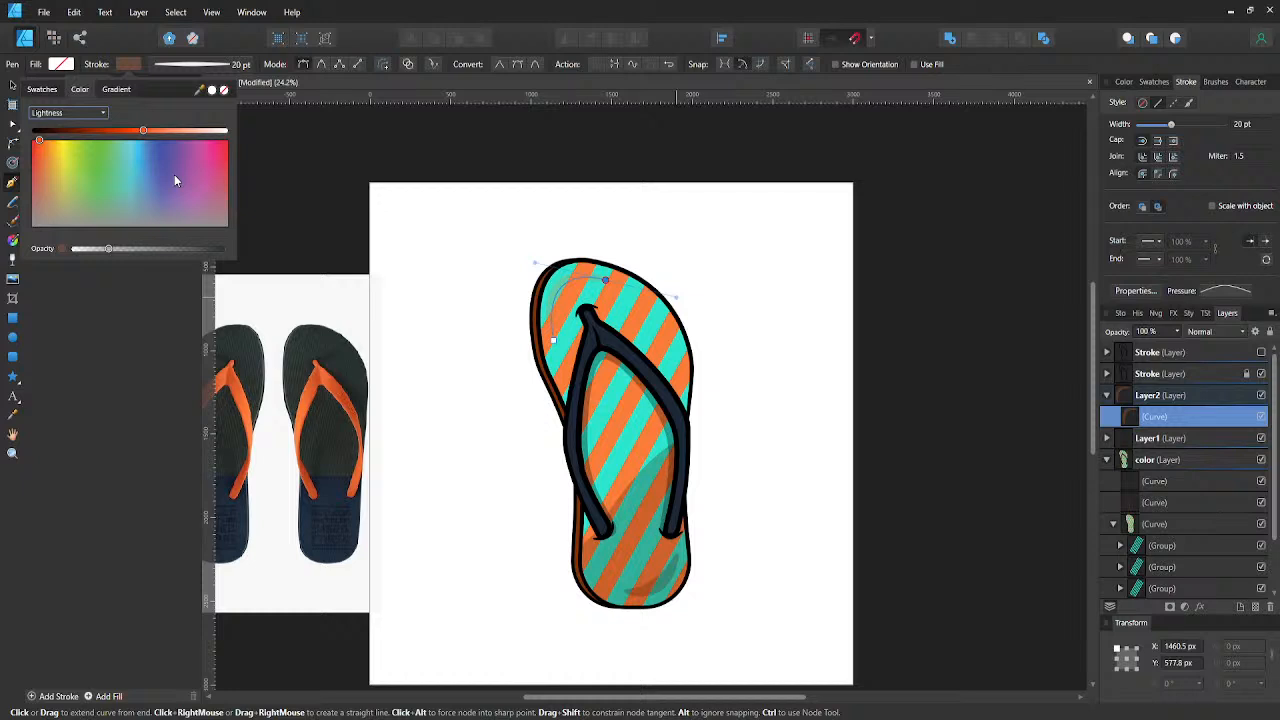
{"action": "left_click", "coordinate": [215, 132]}
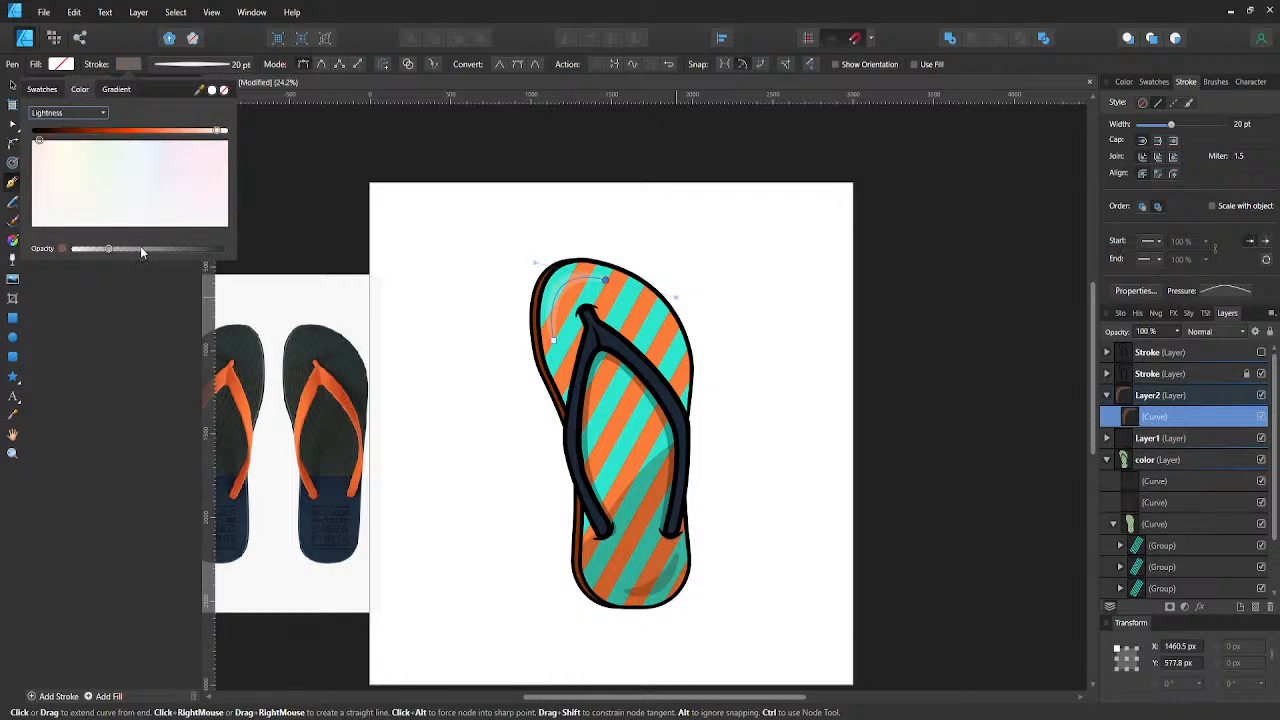
{"action": "mouse_move", "coordinate": [141, 250]}
{"action": "left_mouse_down"}
{"action": "mouse_move", "coordinate": [125, 249]}
{"action": "mouse_move", "coordinate": [186, 251]}
{"action": "left_mouse_up"}
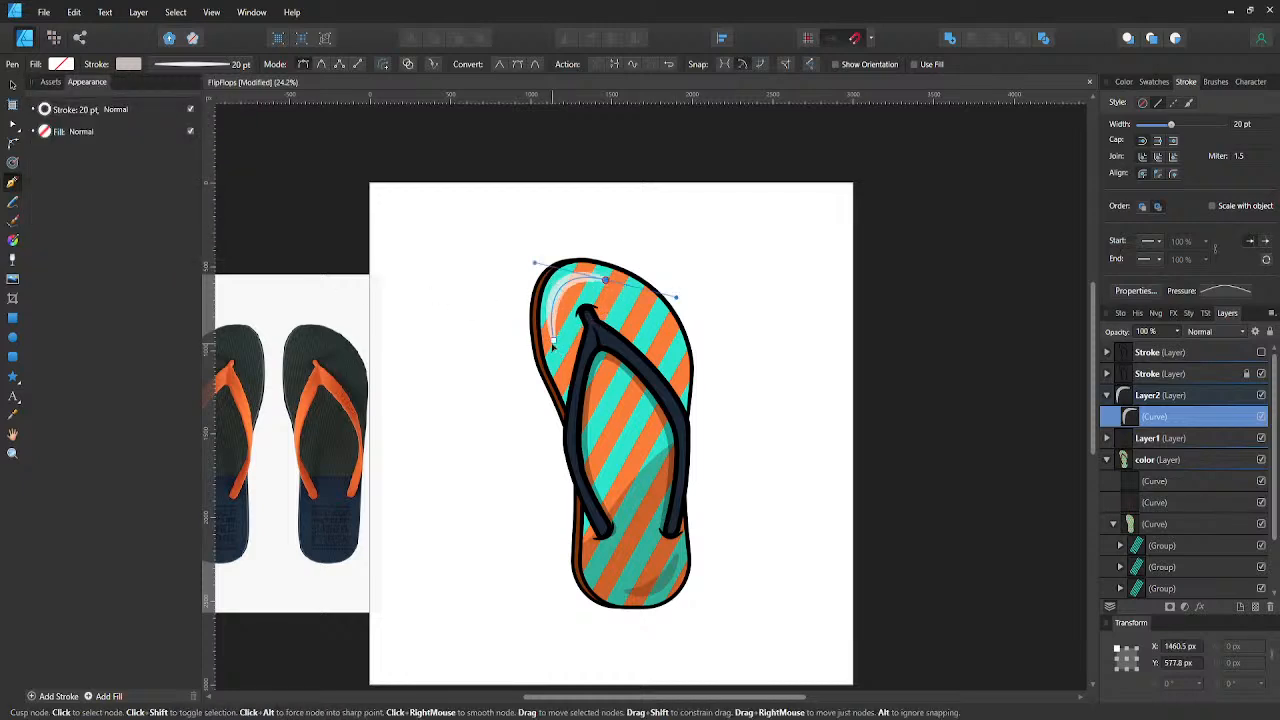
- Lengthen the toe highlight by lowering its bottom node to about Y 1056 px, and add a node to round its bend
{"action": "key", "text": "a"}
{"action": "left_click_drag", "start_coordinate": [553, 340], "coordinate": [553, 358]}
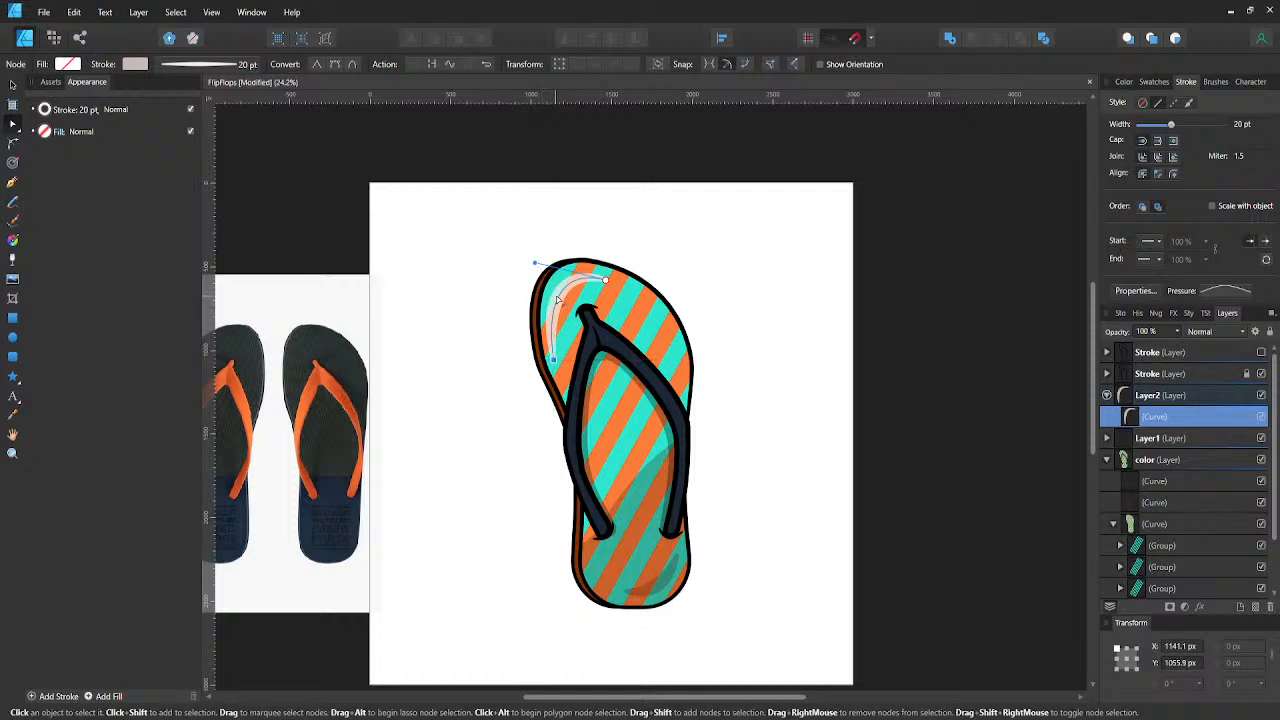
{"action": "left_click", "coordinate": [560, 294]}
{"action": "left_click_drag", "start_coordinate": [560, 294], "coordinate": [588, 271]}
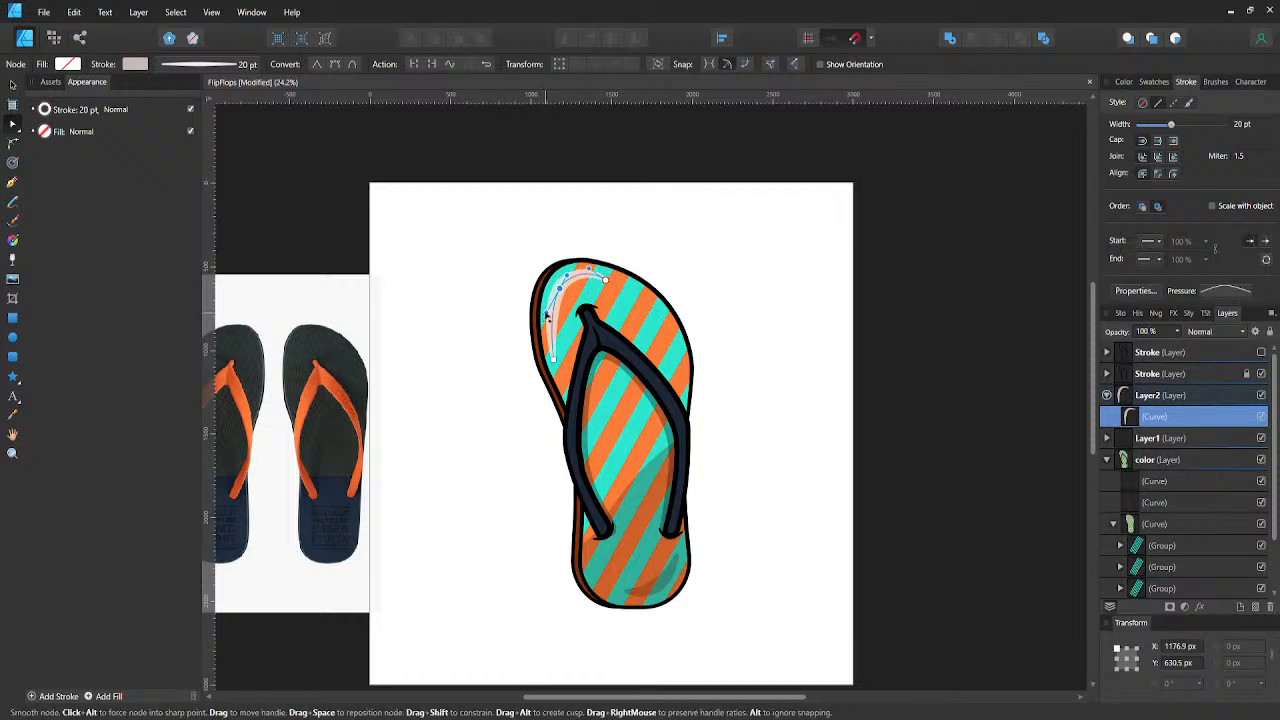
{"action": "left_click", "coordinate": [491, 298]}
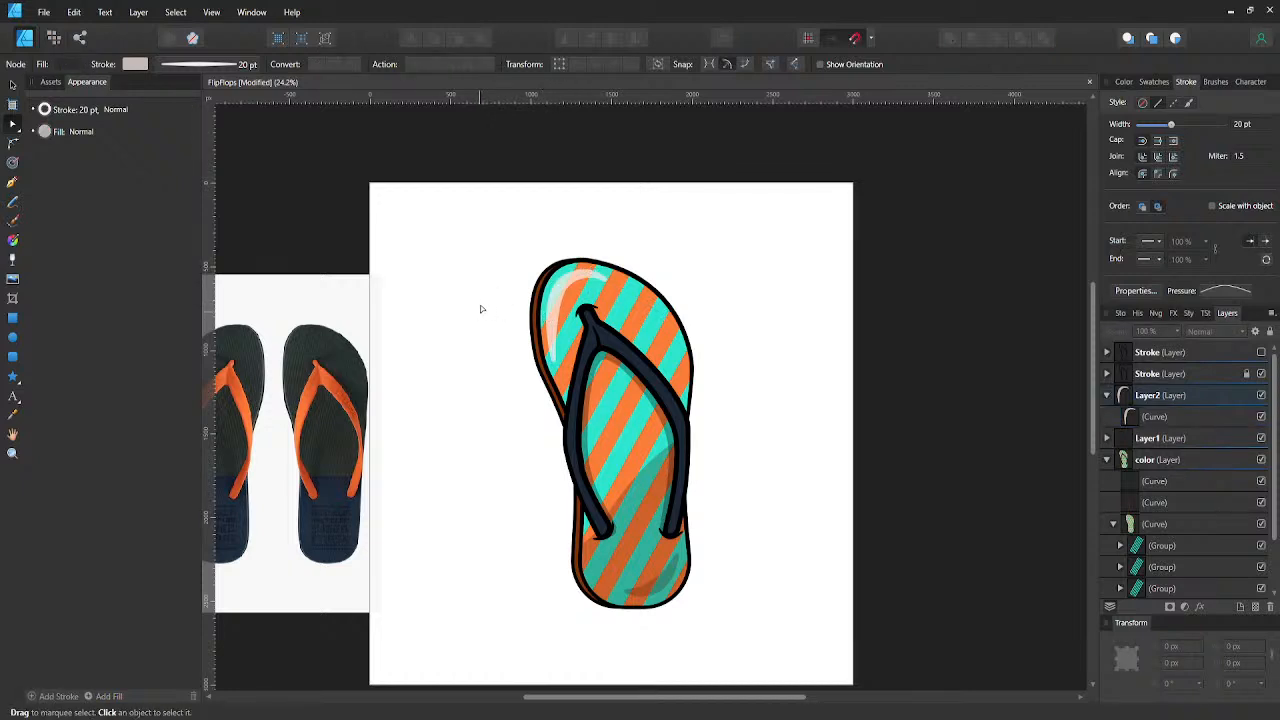
- Save the file and draw a curved highlight about 290 px wide and 476 px tall inside the sole's upper-right edge, nudged 10 px left
{"action": "key", "text": "ctrl+s"}
{"action": "key", "text": "p"}
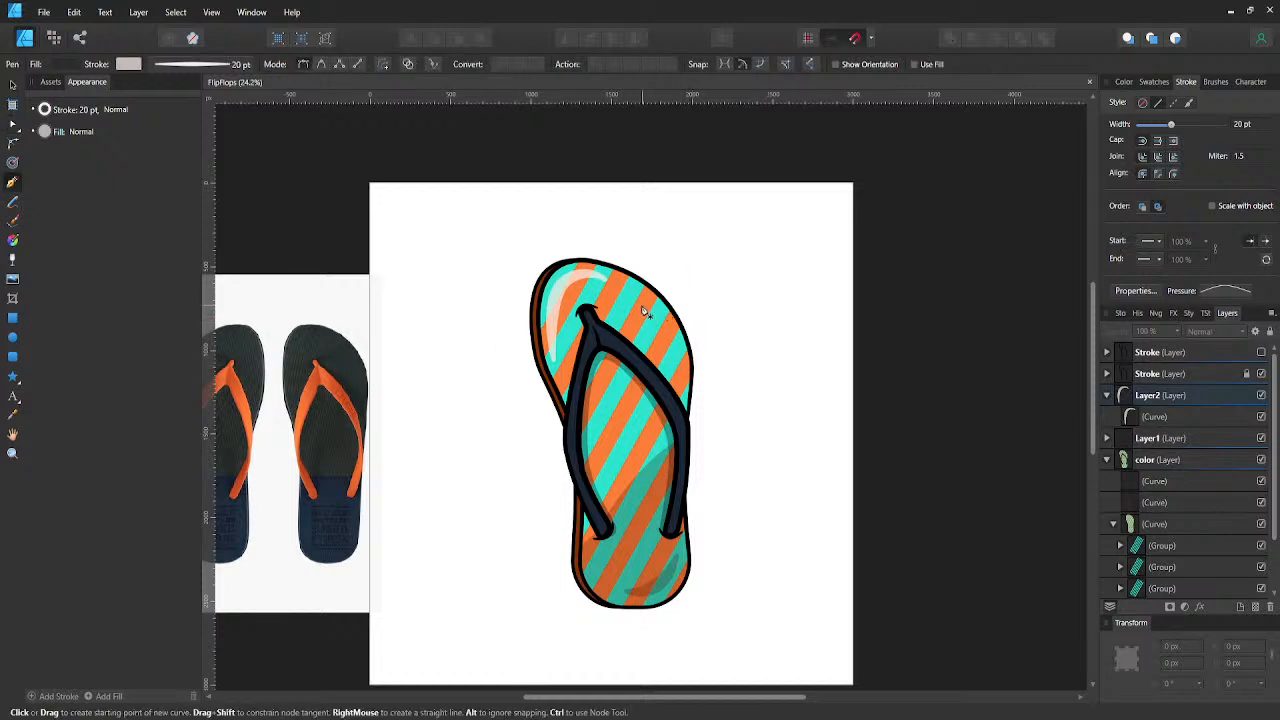
{"action": "left_click", "coordinate": [638, 300]}
{"action": "left_click", "coordinate": [684, 376]}
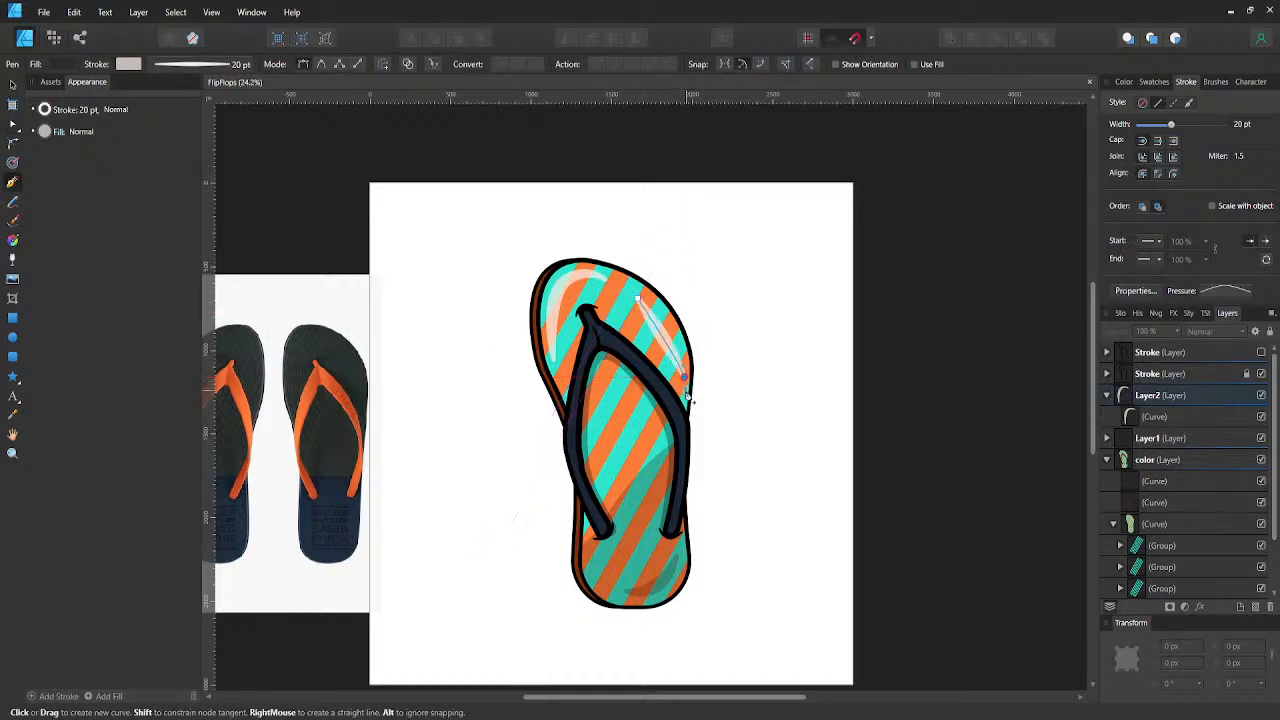
{"action": "mouse_move", "coordinate": [690, 412]}
{"action": "left_mouse_down"}
{"action": "mouse_move", "coordinate": [698, 462]}
{"action": "mouse_move", "coordinate": [685, 434]}
{"action": "left_mouse_up"}
{"action": "key", "text": "v"}
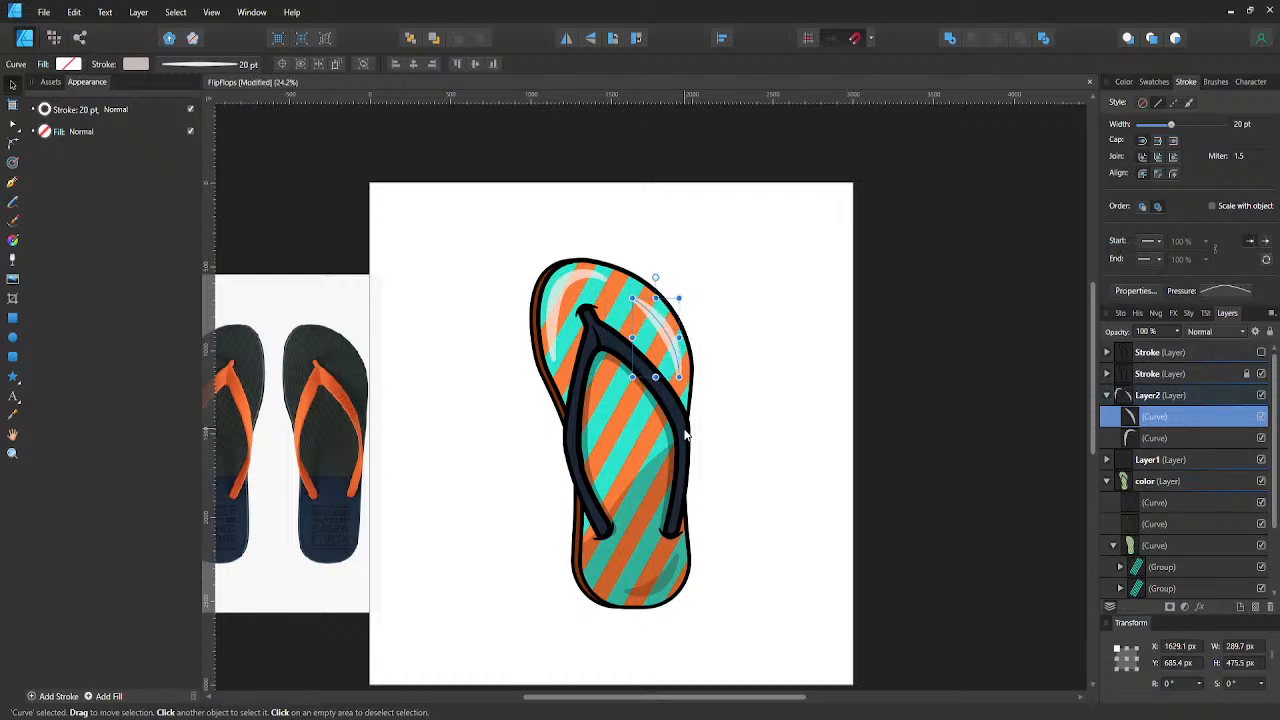
{"action": "key", "text": "shift+Left"}
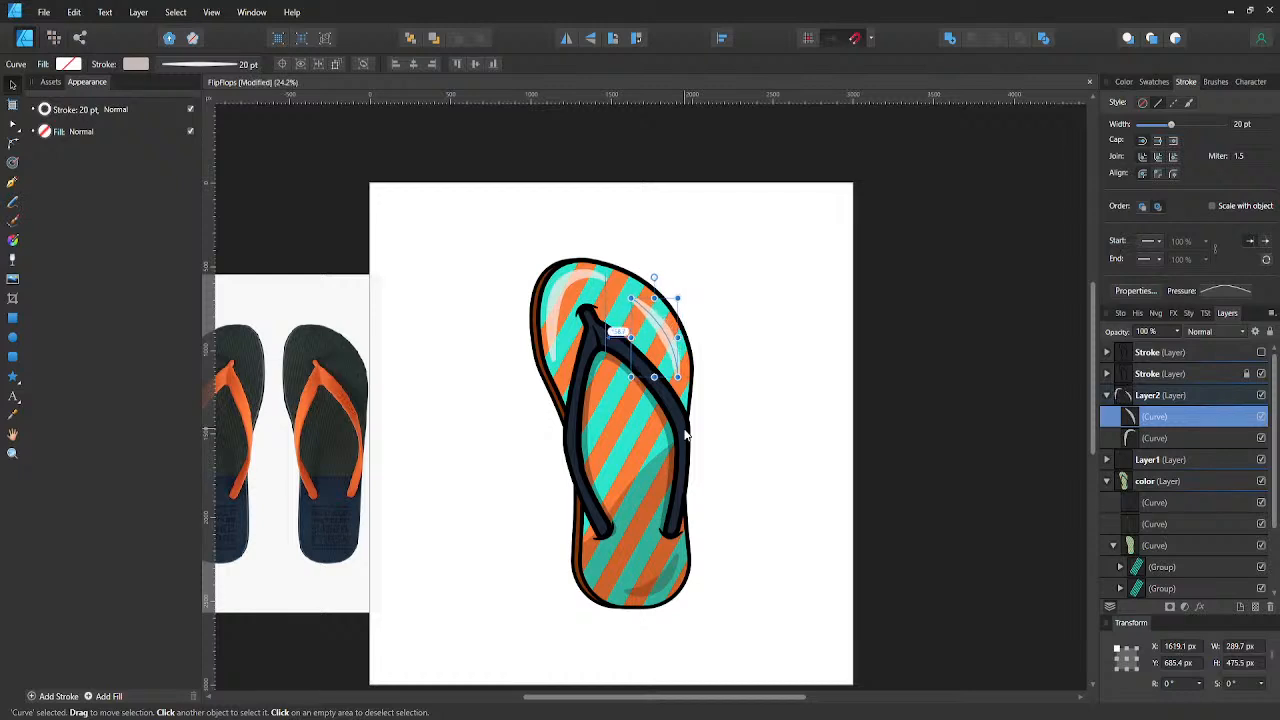
- Taper the upper-right highlight's lower end to a point through its pressure profile, and reduce its stroke opacity to about half
{"action": "left_click", "coordinate": [1226, 290]}
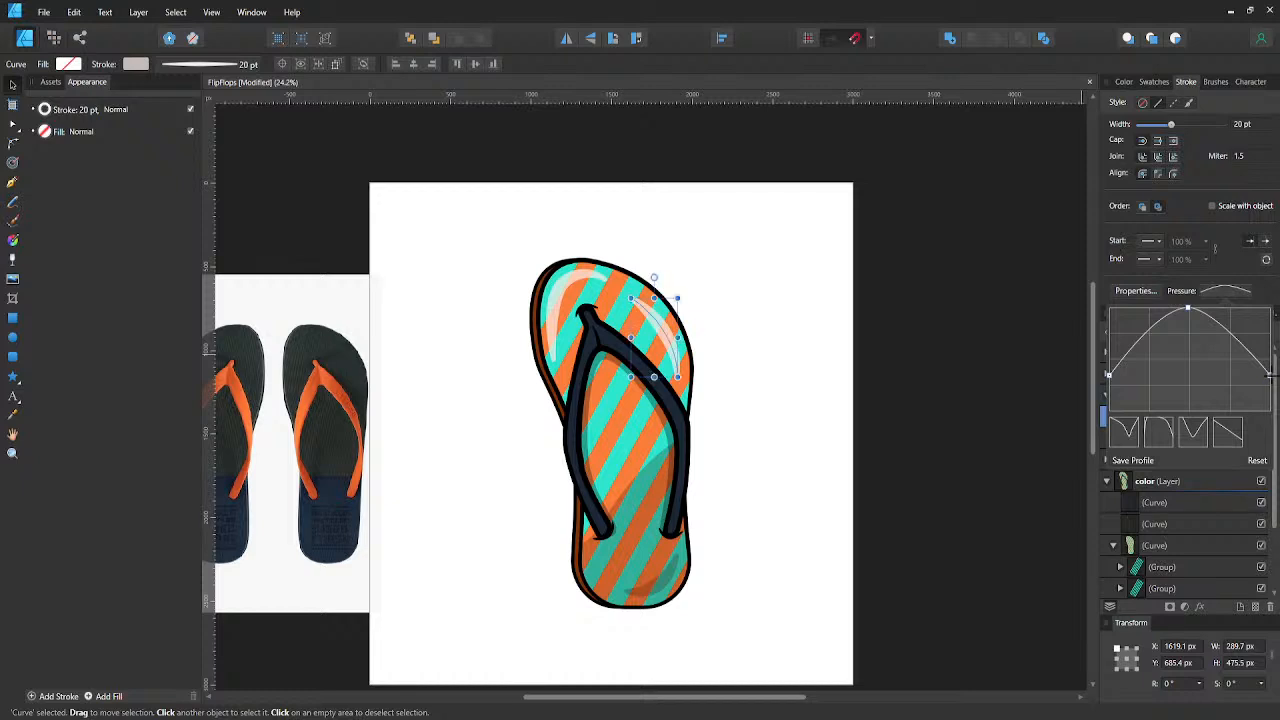
{"action": "left_click_drag", "start_coordinate": [1270, 377], "coordinate": [1275, 428]}
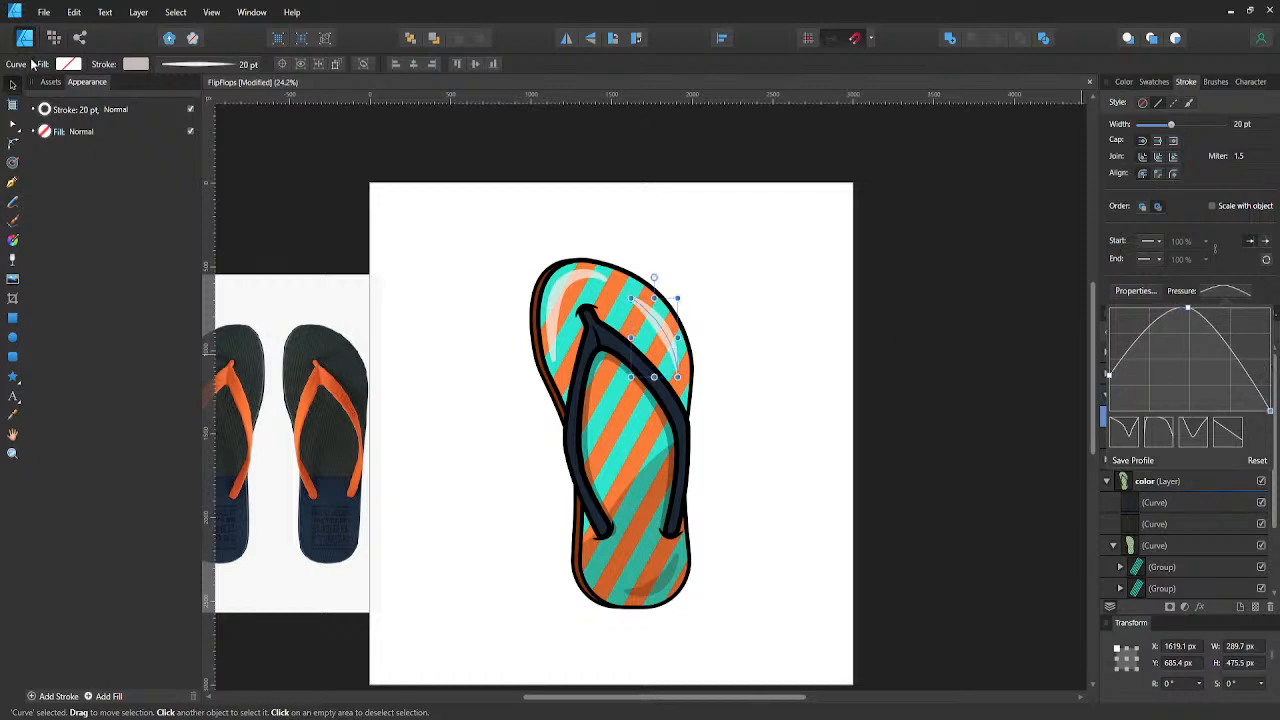
{"action": "left_click", "coordinate": [133, 68]}
{"action": "left_click", "coordinate": [136, 70]}
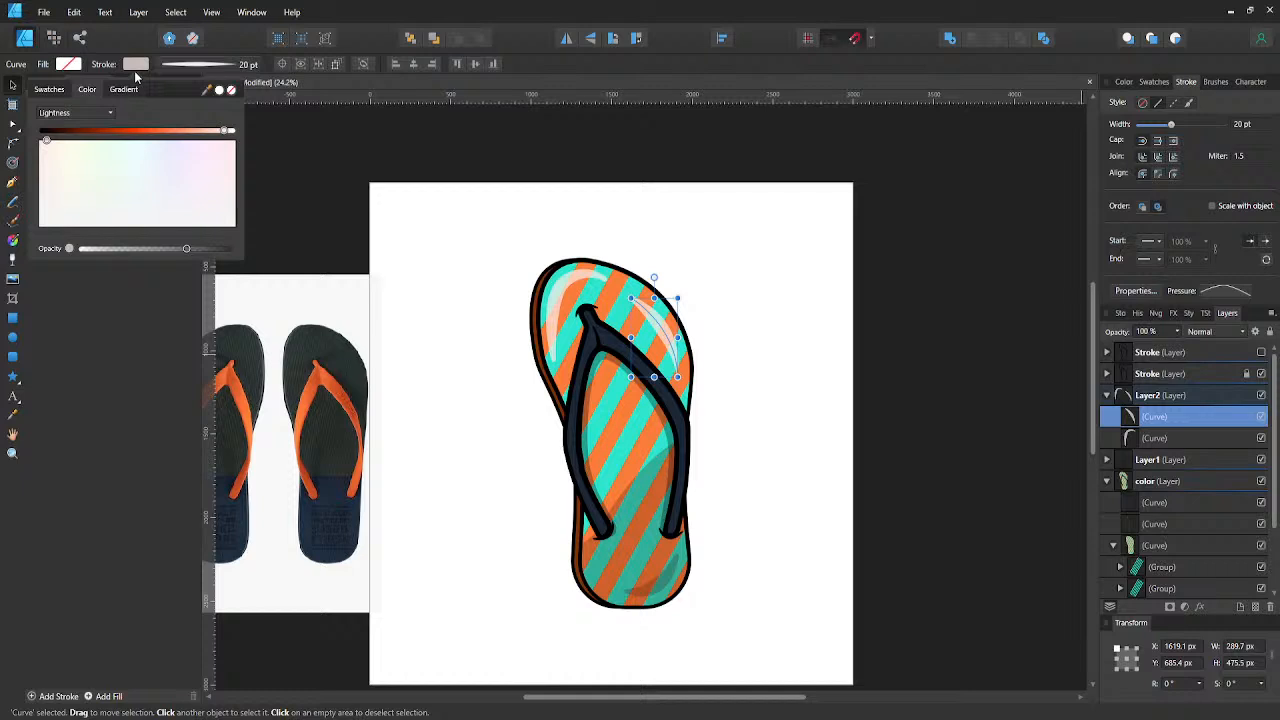
{"action": "left_click", "coordinate": [136, 249]}
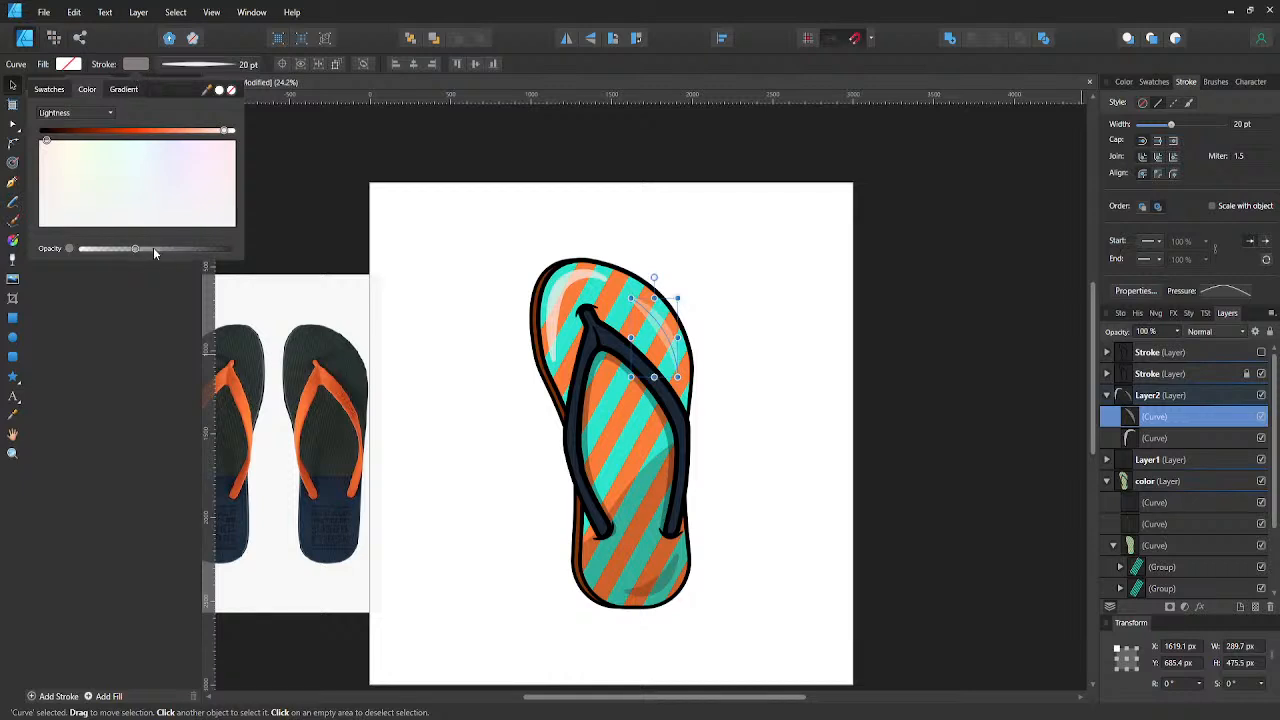
{"action": "left_click", "coordinate": [153, 249]}
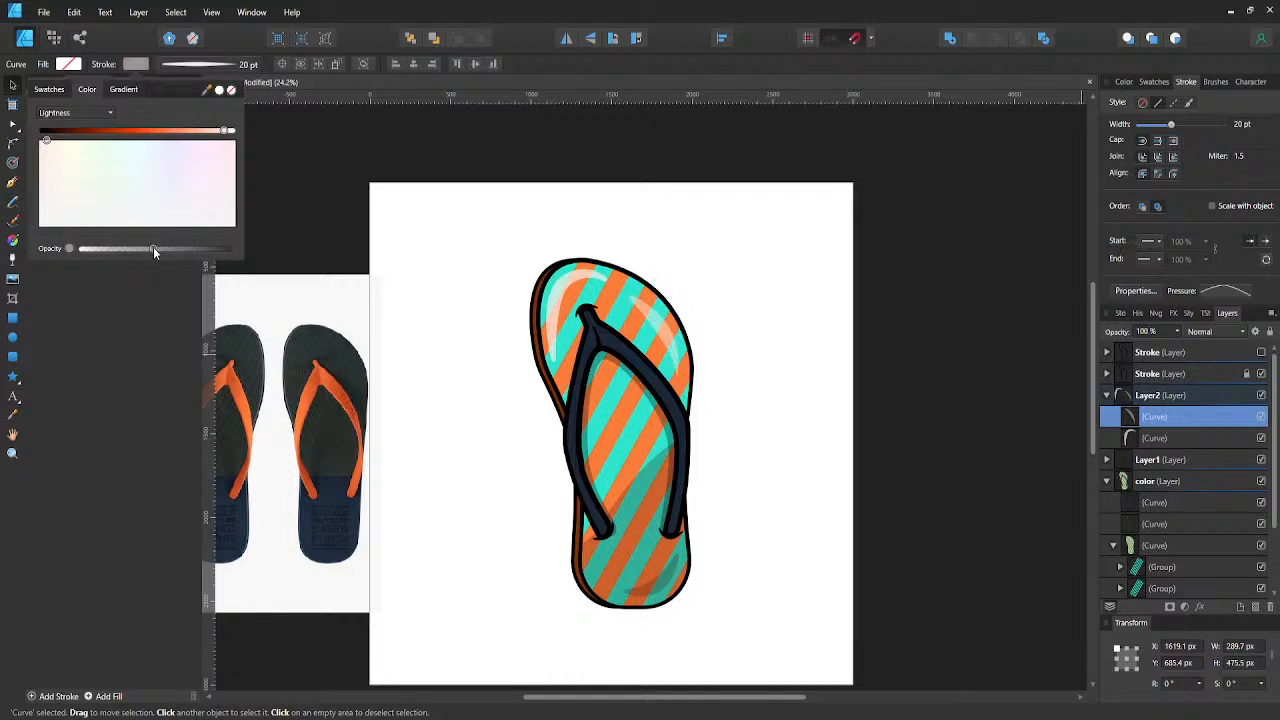
{"action": "left_click", "coordinate": [617, 252]}
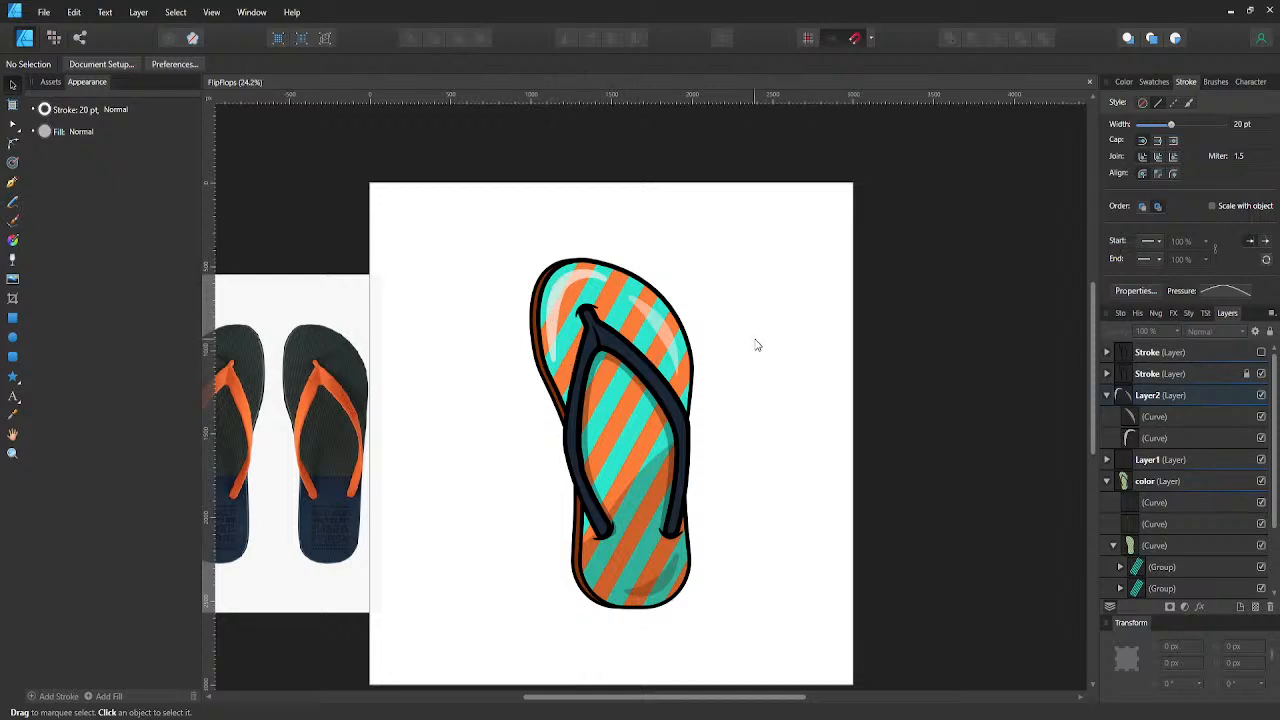
- Draw an open highlight curve about 119 px wide and 620 px tall along the left strap, from its outer bend up to the strap junction
{"action": "key", "text": "p"}
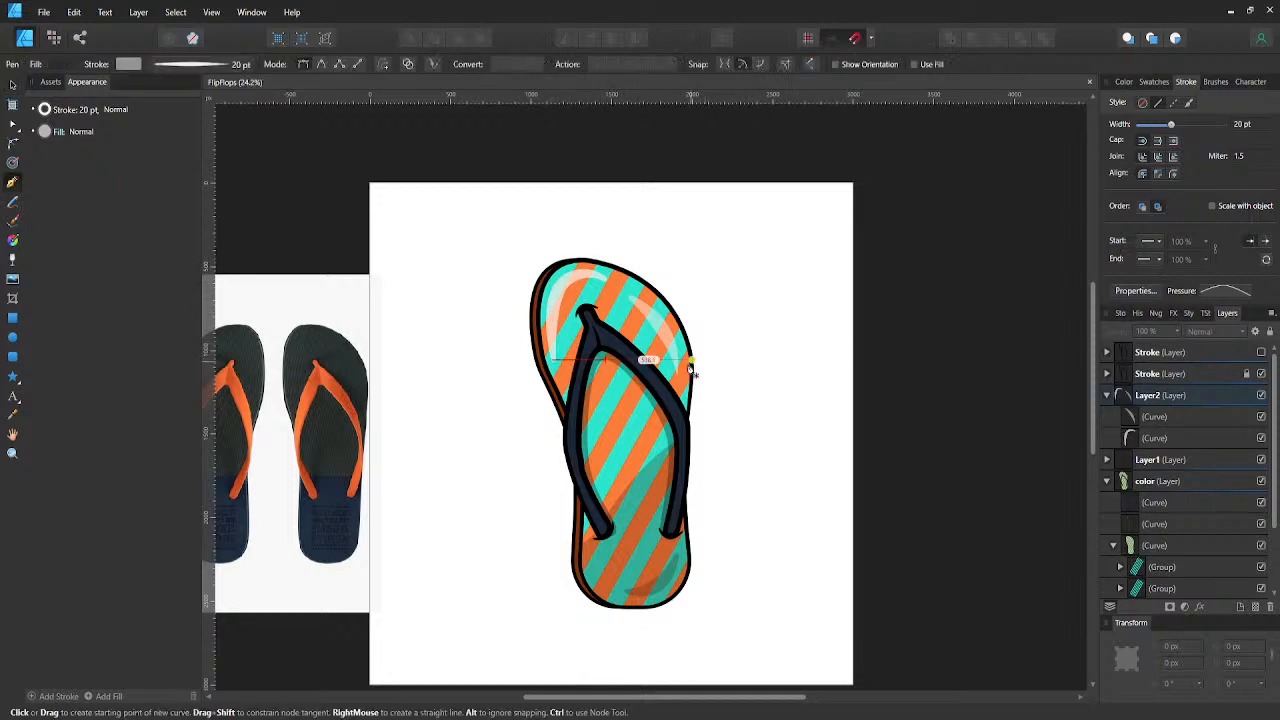
{"action": "key", "text": "v"}
{"action": "key", "text": "ctrl+plus"}
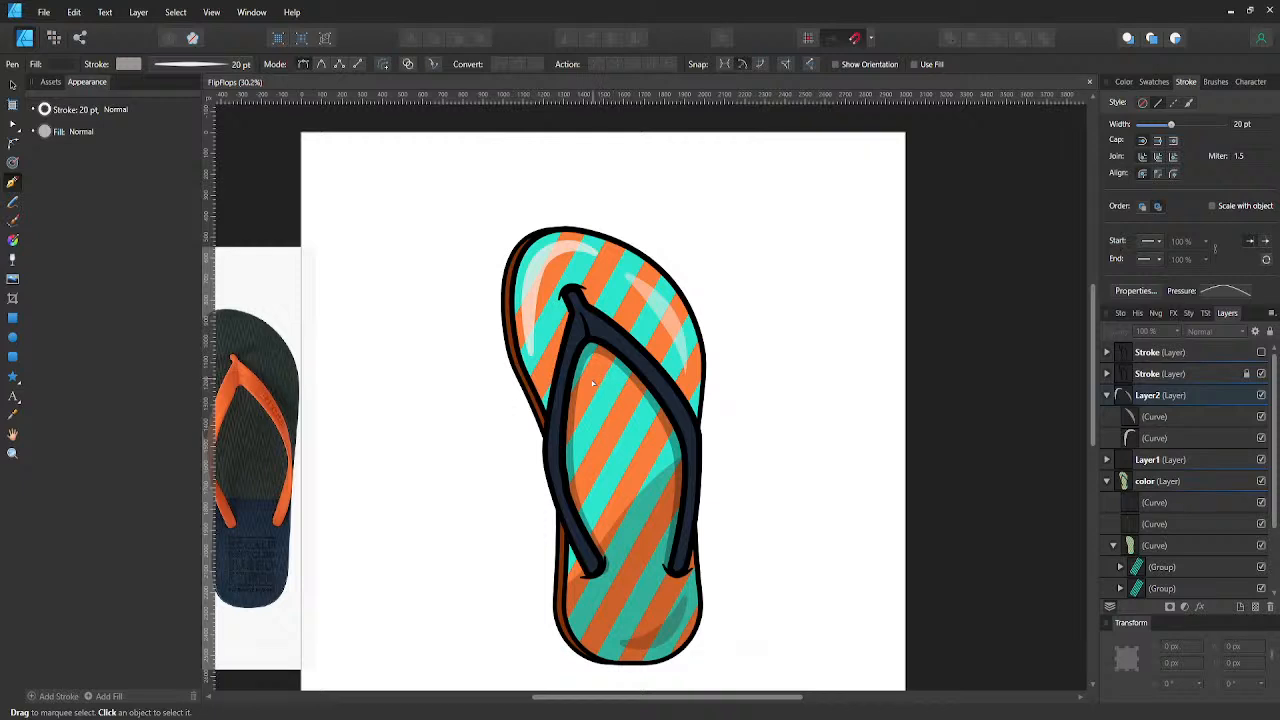
{"action": "scroll", "coordinate": [550, 428], "scroll_direction": "up", "scroll_amount": 2}
{"action": "key", "text": "p"}
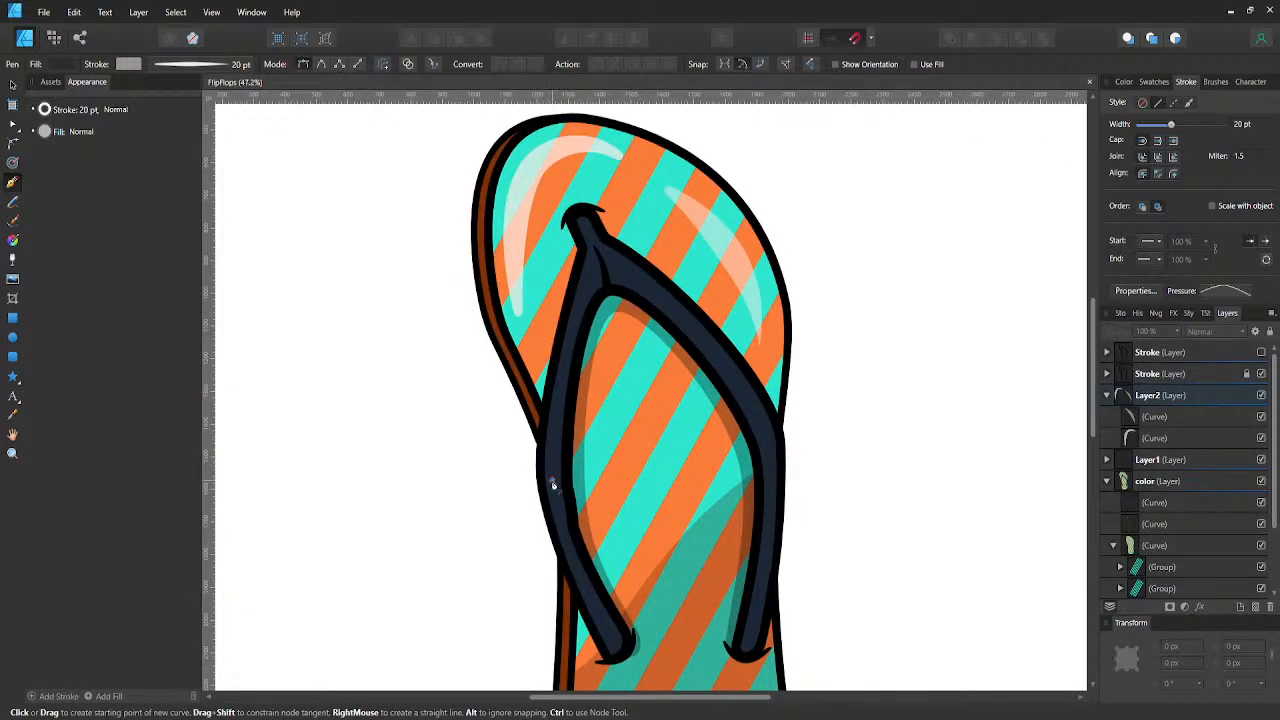
{"action": "left_click", "coordinate": [551, 484]}
{"action": "left_click_drag", "start_coordinate": [589, 277], "coordinate": [612, 274]}
{"action": "key", "text": "Escape"}
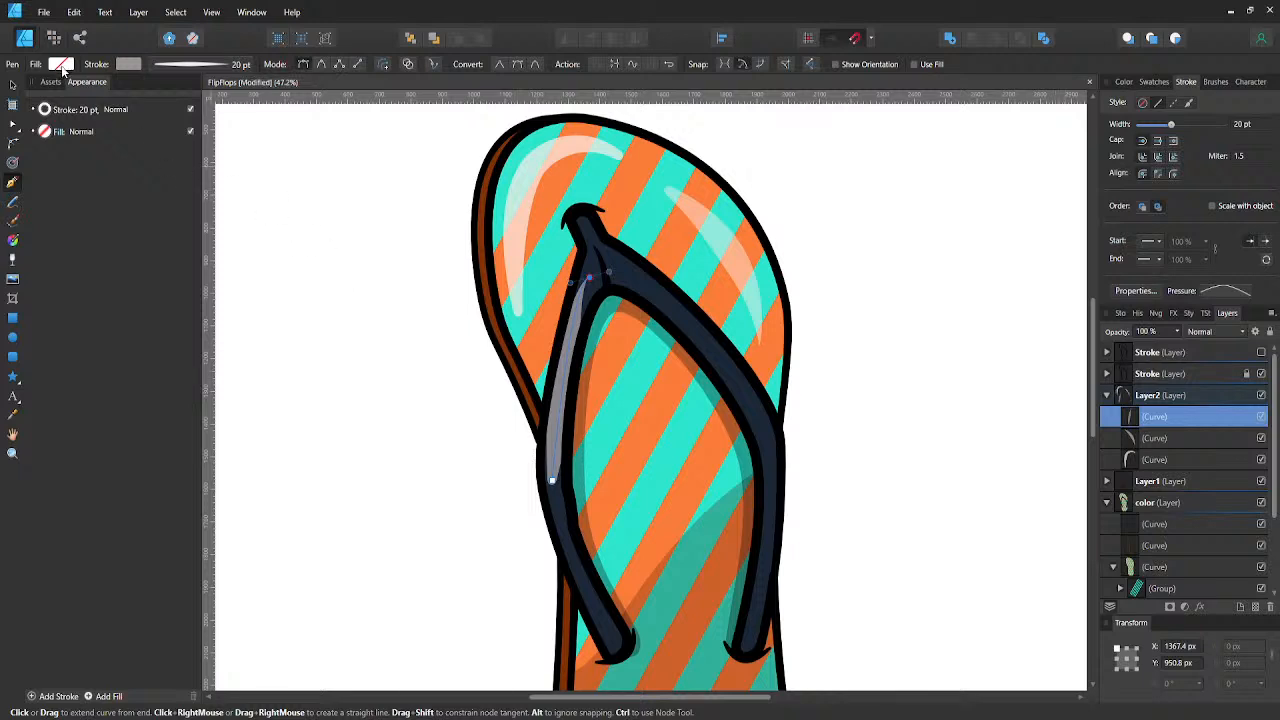
- Set the left strap highlight's stroke width to 5 pt
{"action": "left_click", "coordinate": [211, 68]}
{"action": "left_click", "coordinate": [248, 116]}
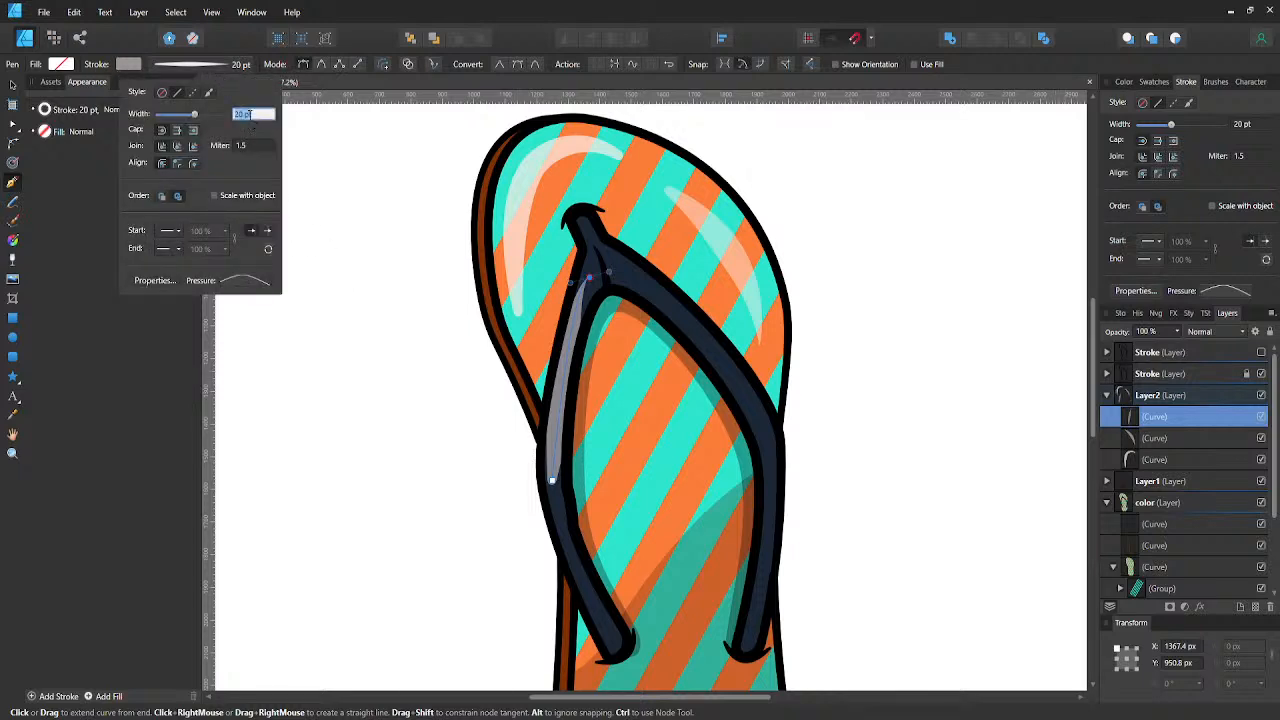
{"action": "type", "text": "5"}
{"action": "key", "text": "Return"}
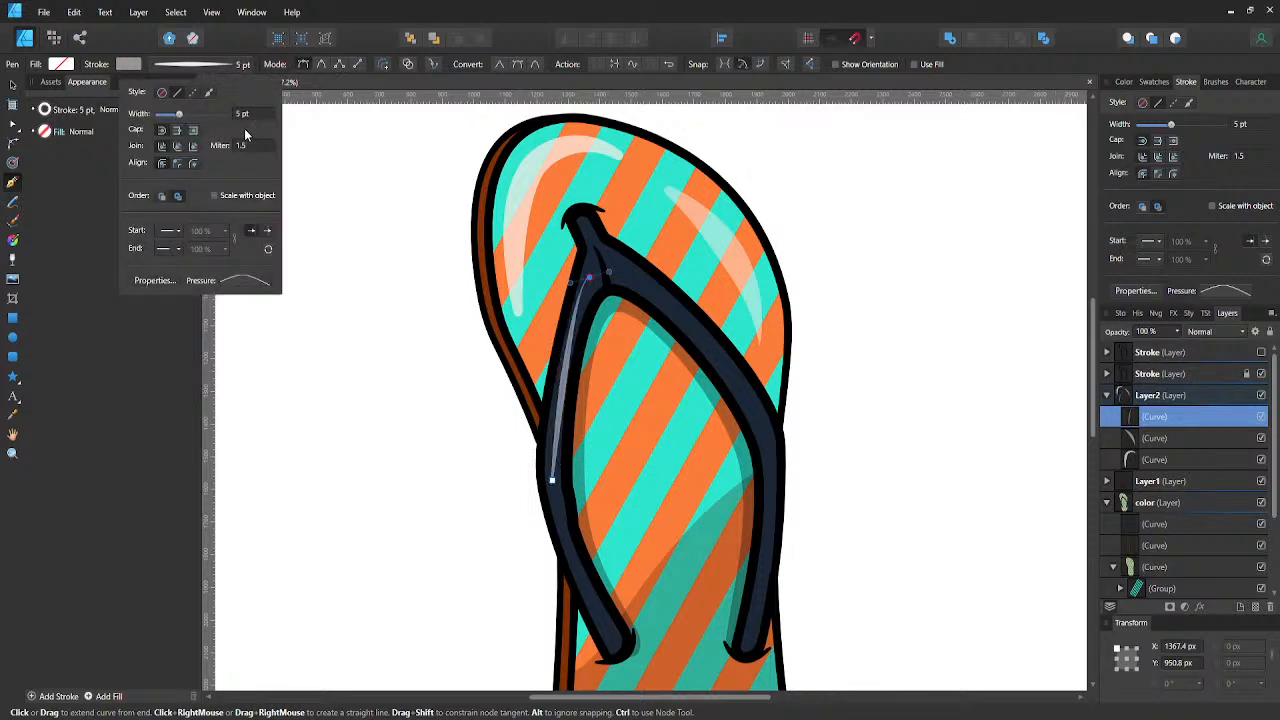
{"action": "left_click", "coordinate": [128, 66]}
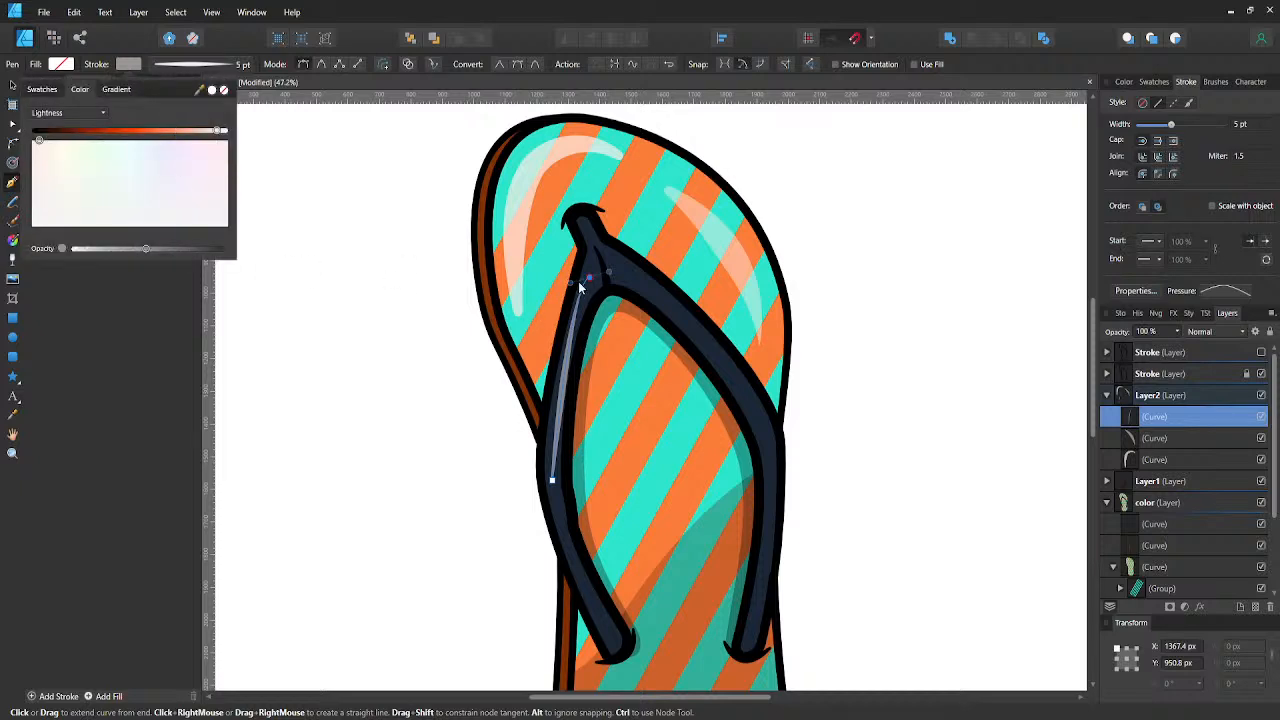
- Bow the left strap highlight outward by pulling the upper node's handle down along the strap, then deselect it
{"action": "key", "text": "a"}
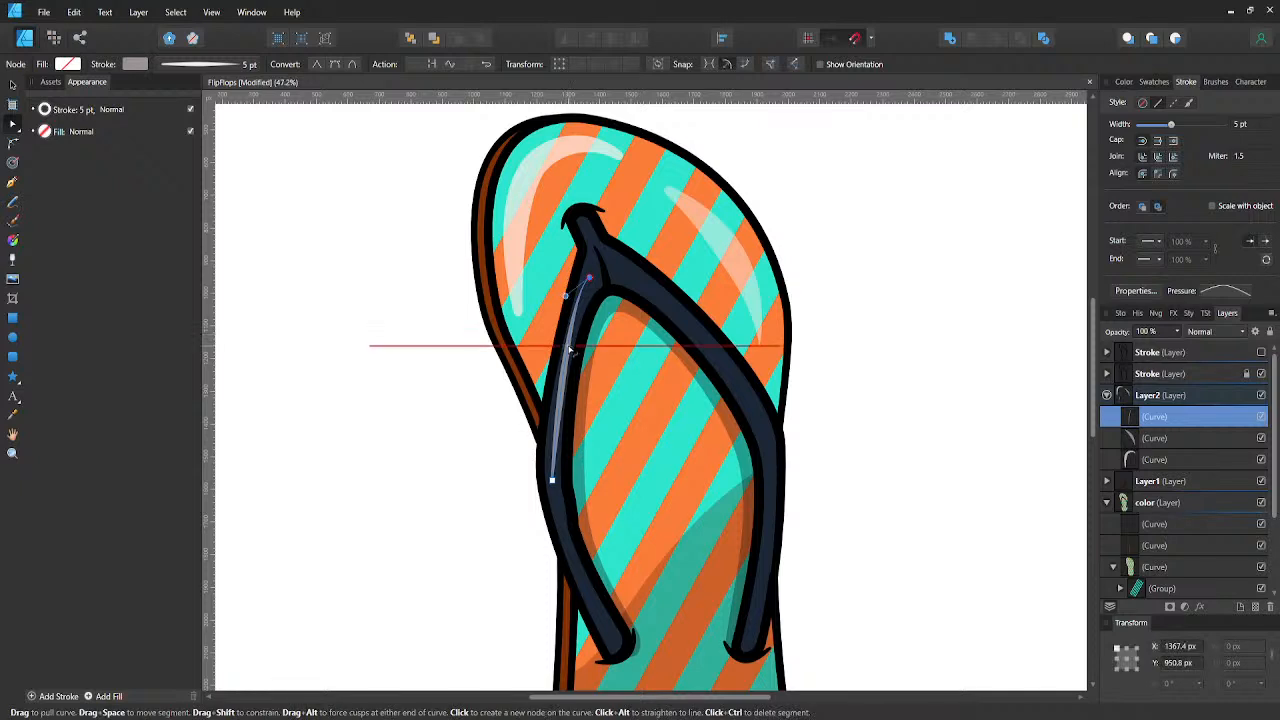
{"action": "left_click_drag", "start_coordinate": [568, 305], "coordinate": [551, 375]}
{"action": "left_click", "coordinate": [552, 480]}
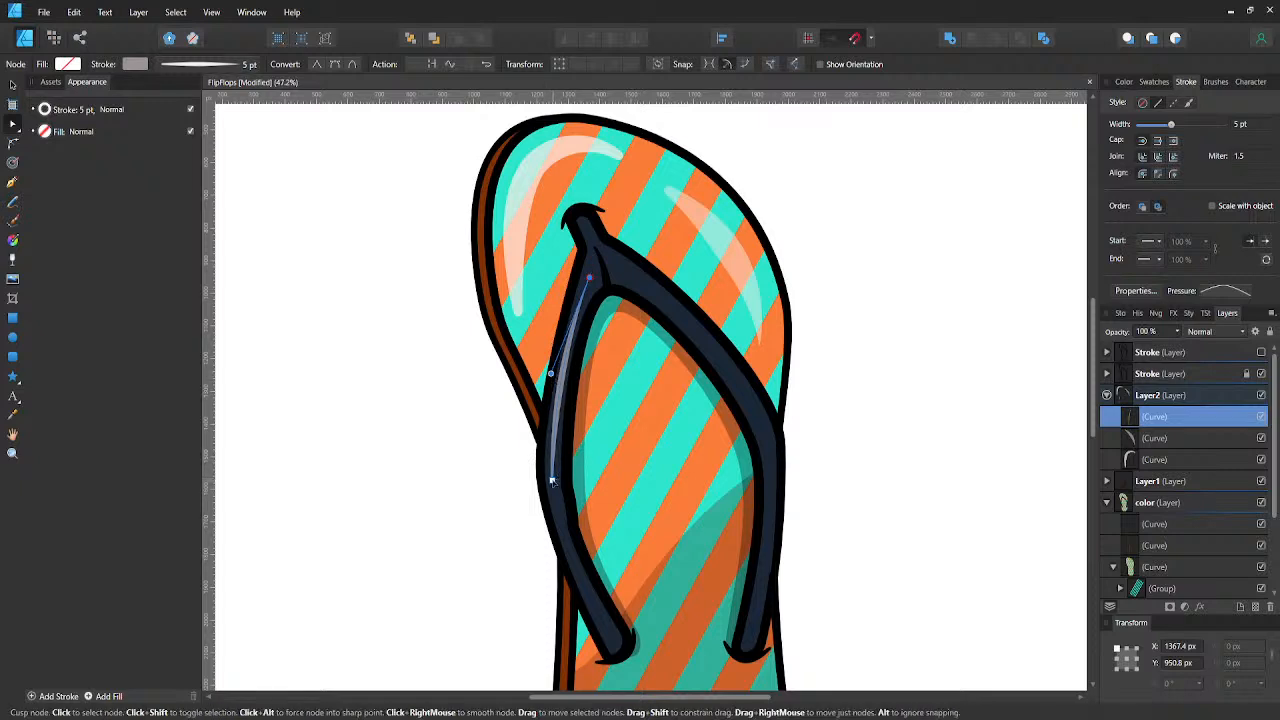
{"action": "left_click_drag", "start_coordinate": [556, 429], "coordinate": [551, 432]}
{"action": "key", "text": "ctrl+z"}
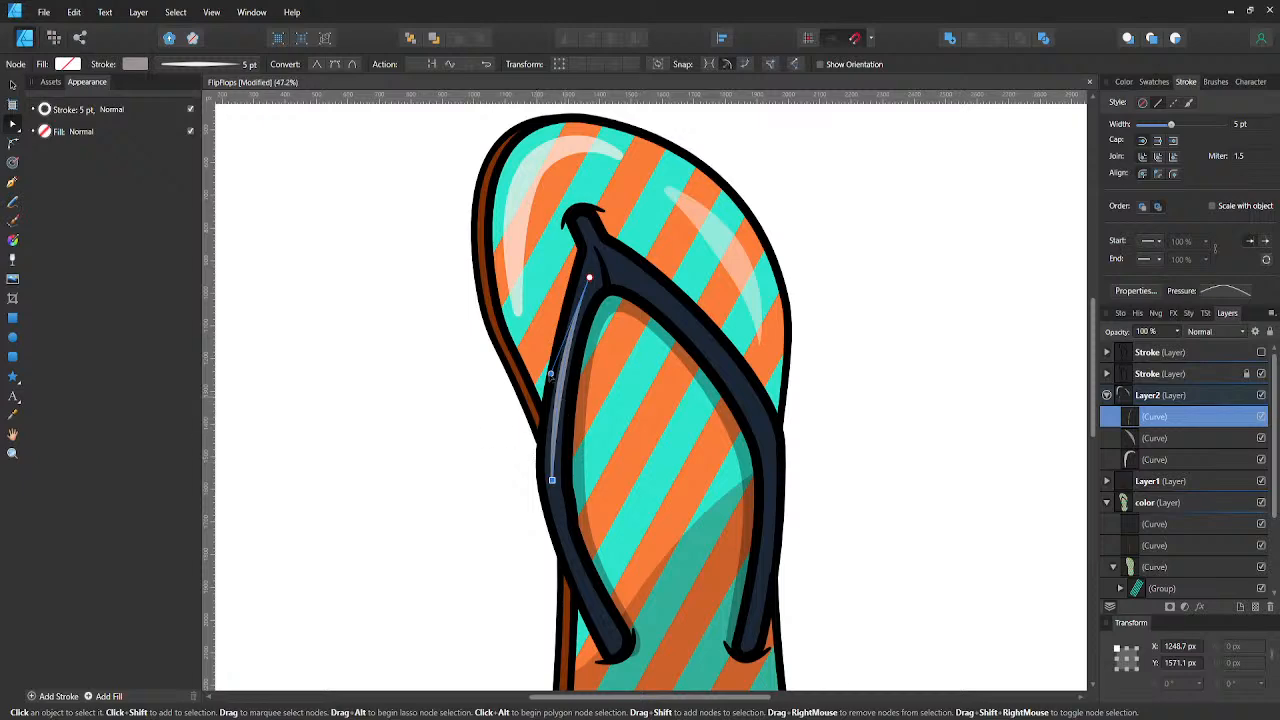
{"action": "left_click", "coordinate": [428, 389]}
- Thin the left strap highlight's stroke to 3 pt
{"action": "scroll", "coordinate": [420, 360], "scroll_direction": "down", "scroll_amount": 1}
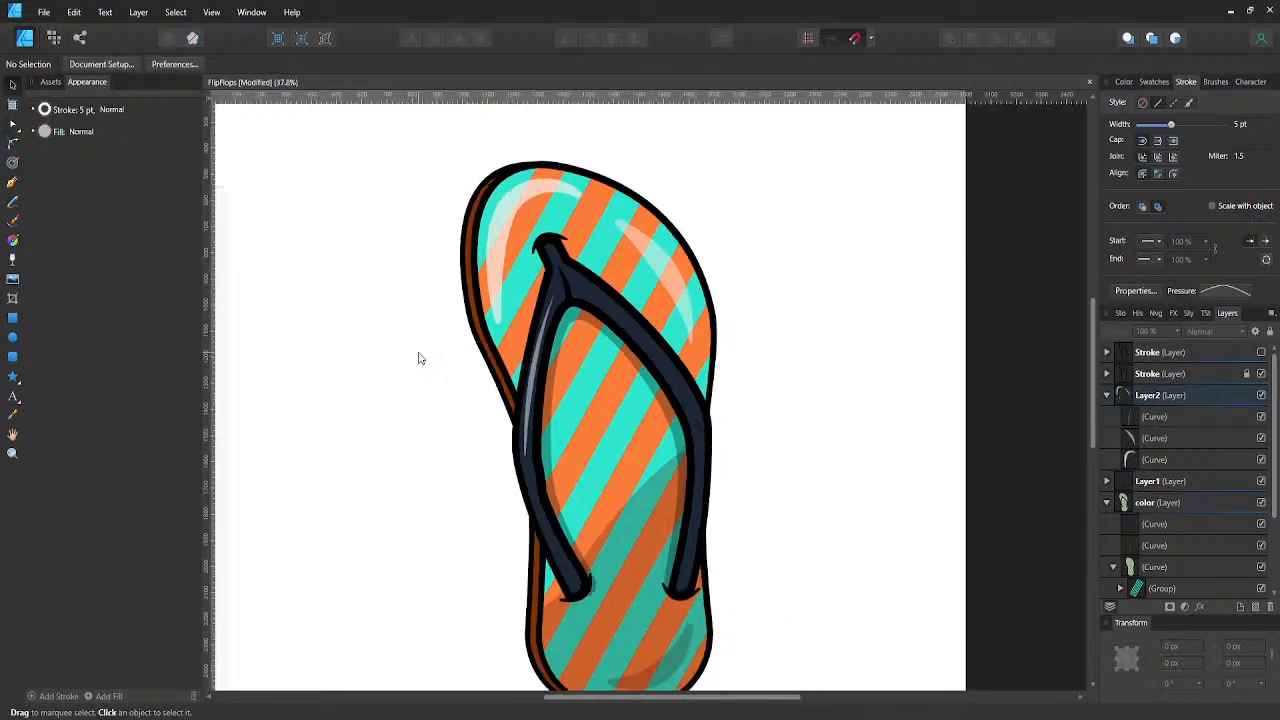
{"action": "scroll", "coordinate": [514, 354], "scroll_direction": "up", "scroll_amount": 3}
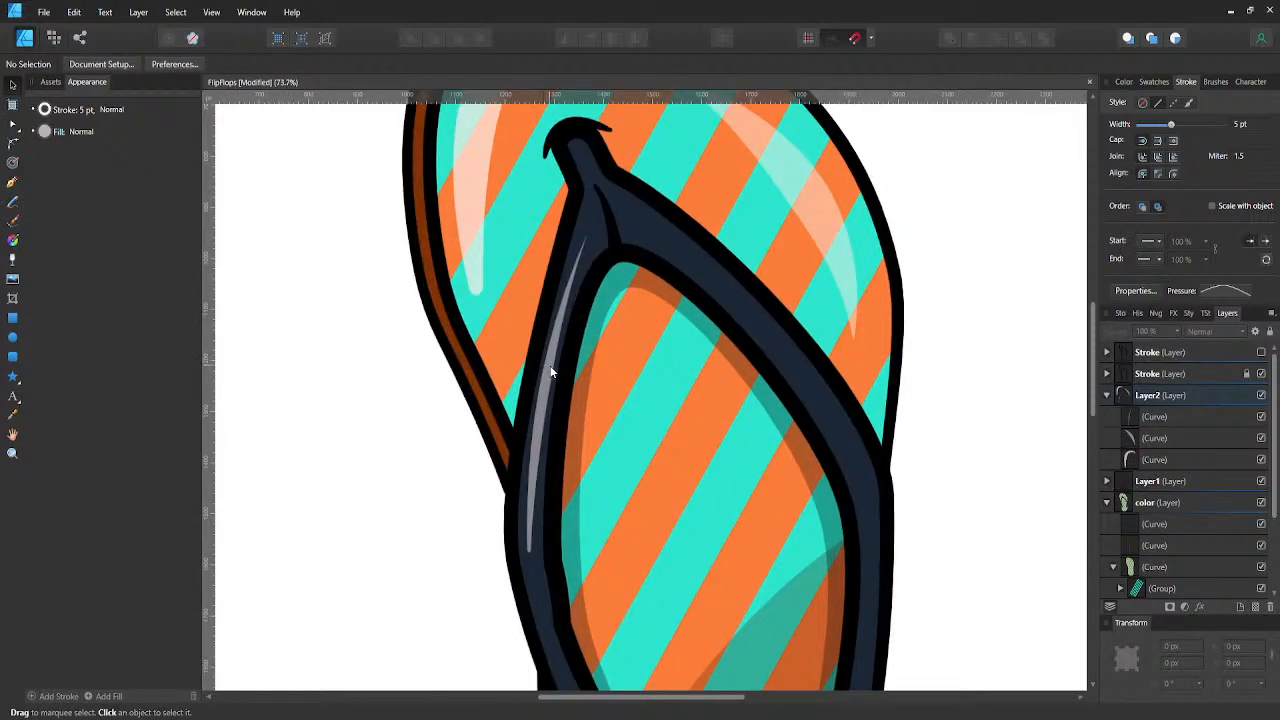
{"action": "left_click", "coordinate": [544, 362]}
{"action": "left_click", "coordinate": [244, 65]}
{"action": "left_click", "coordinate": [260, 114]}
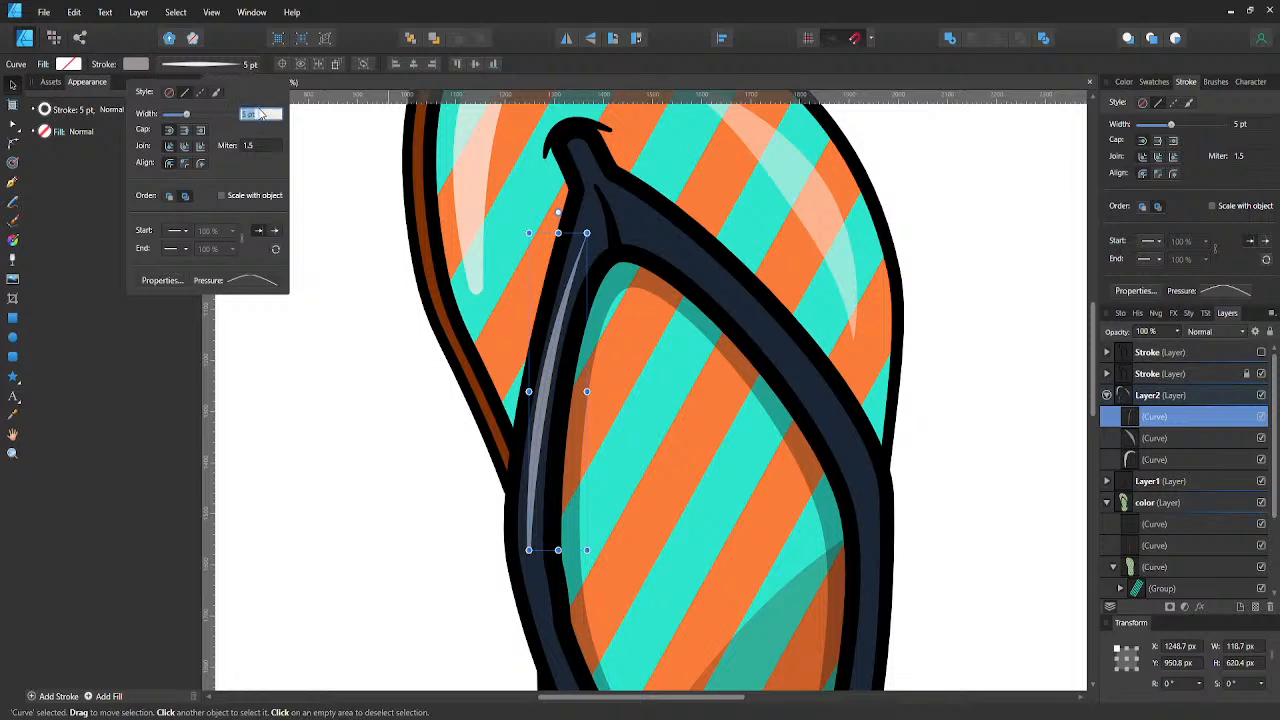
{"action": "type", "text": "3"}
{"action": "key", "text": "Return"}
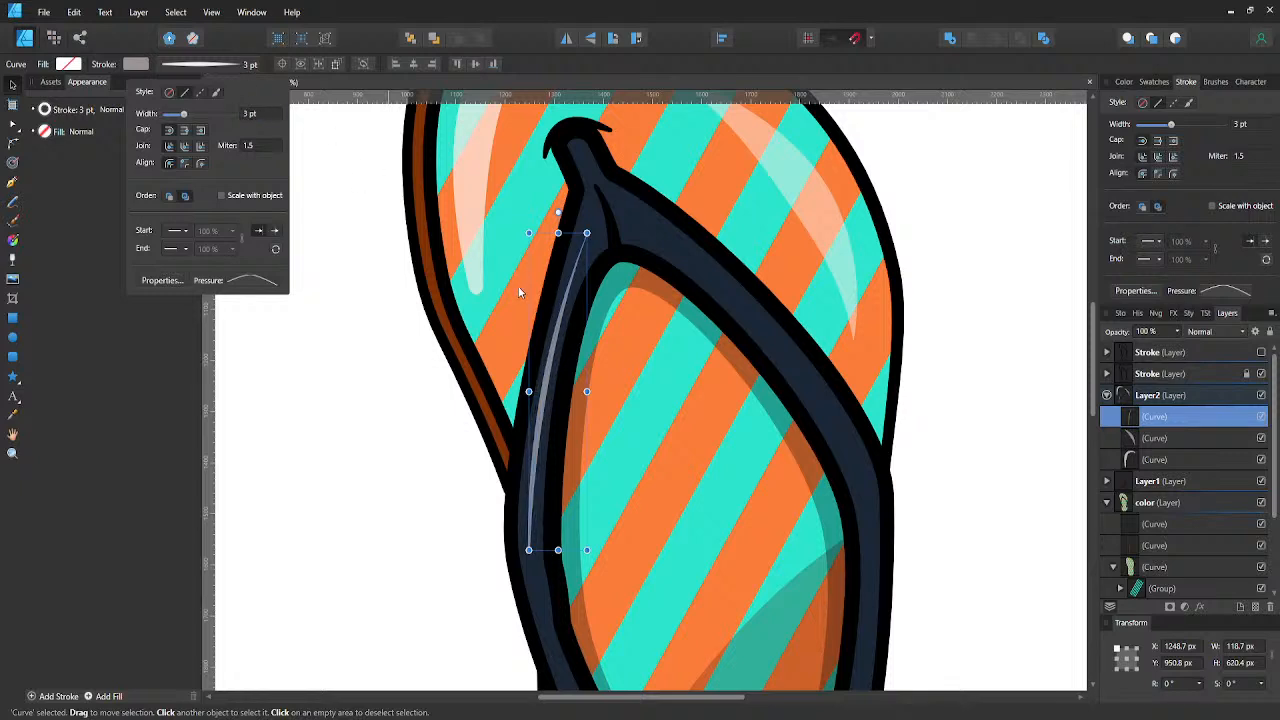
- Bow the left strap highlight slightly further outward, and raise its pressure profile's end point to the level of the start point
{"action": "key", "text": "a"}
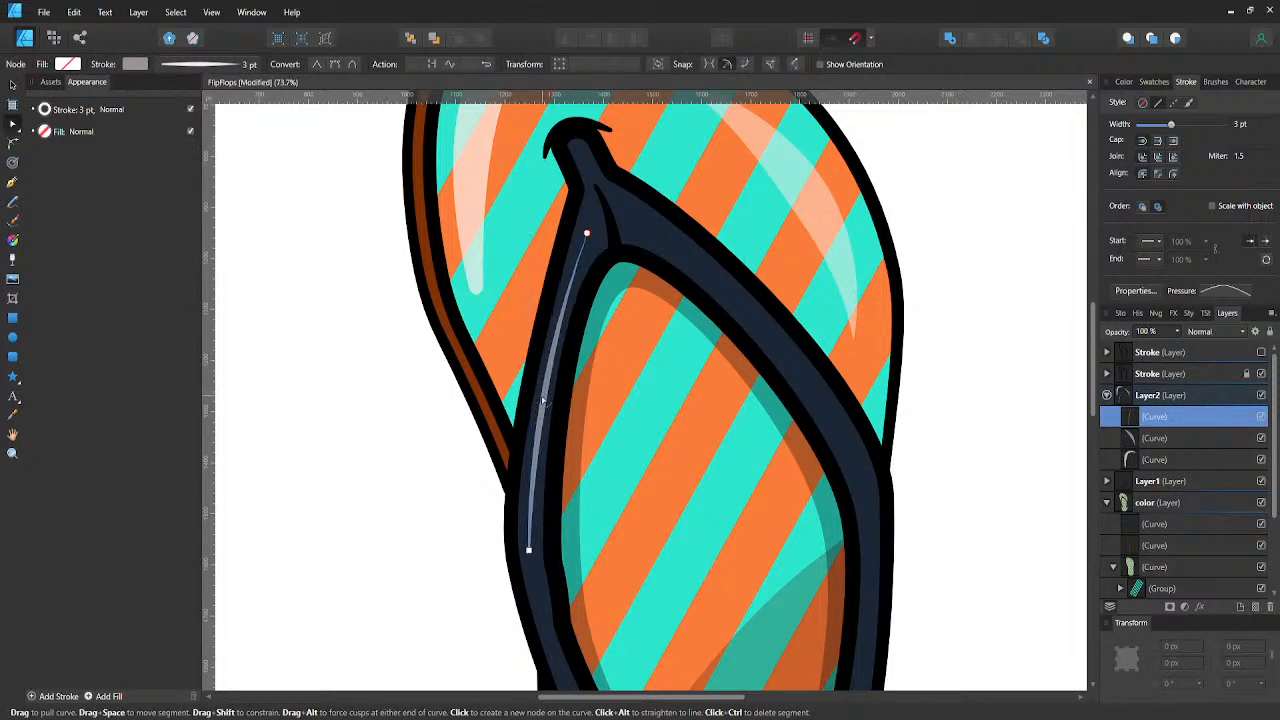
{"action": "left_click_drag", "start_coordinate": [543, 401], "coordinate": [540, 403]}
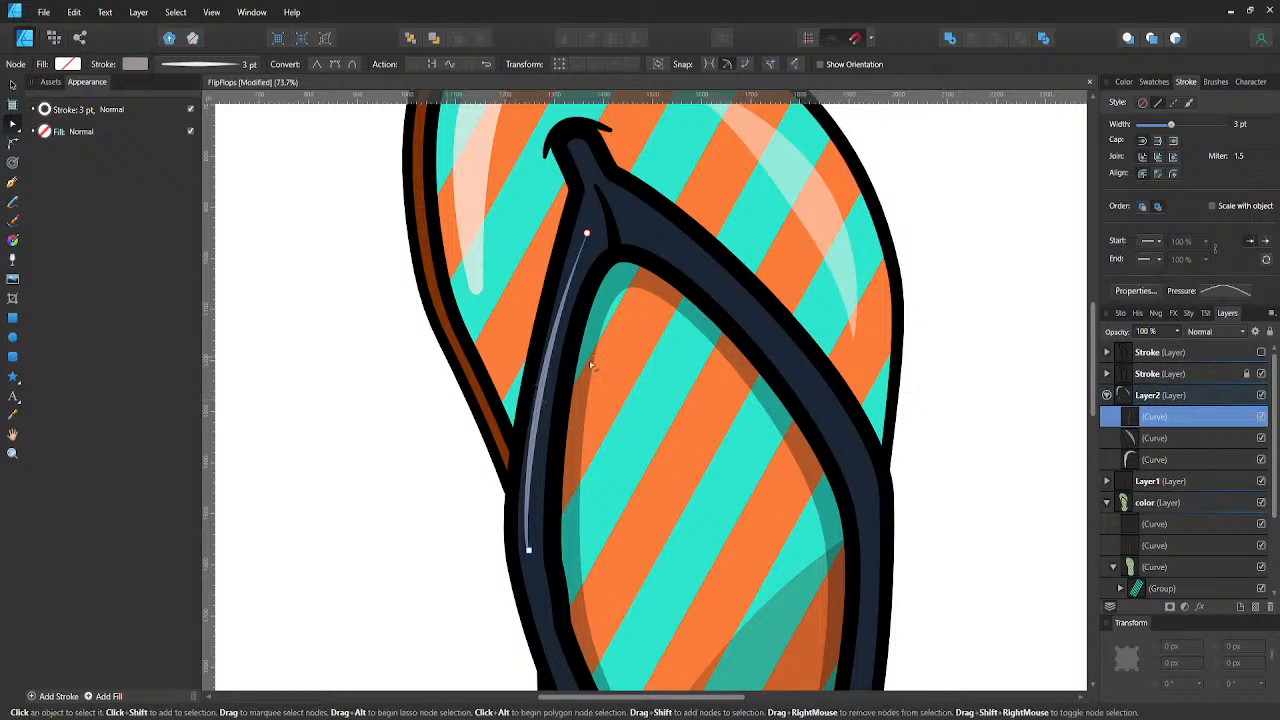
{"action": "left_click", "coordinate": [1228, 291]}
{"action": "left_click_drag", "start_coordinate": [1270, 410], "coordinate": [1276, 378]}
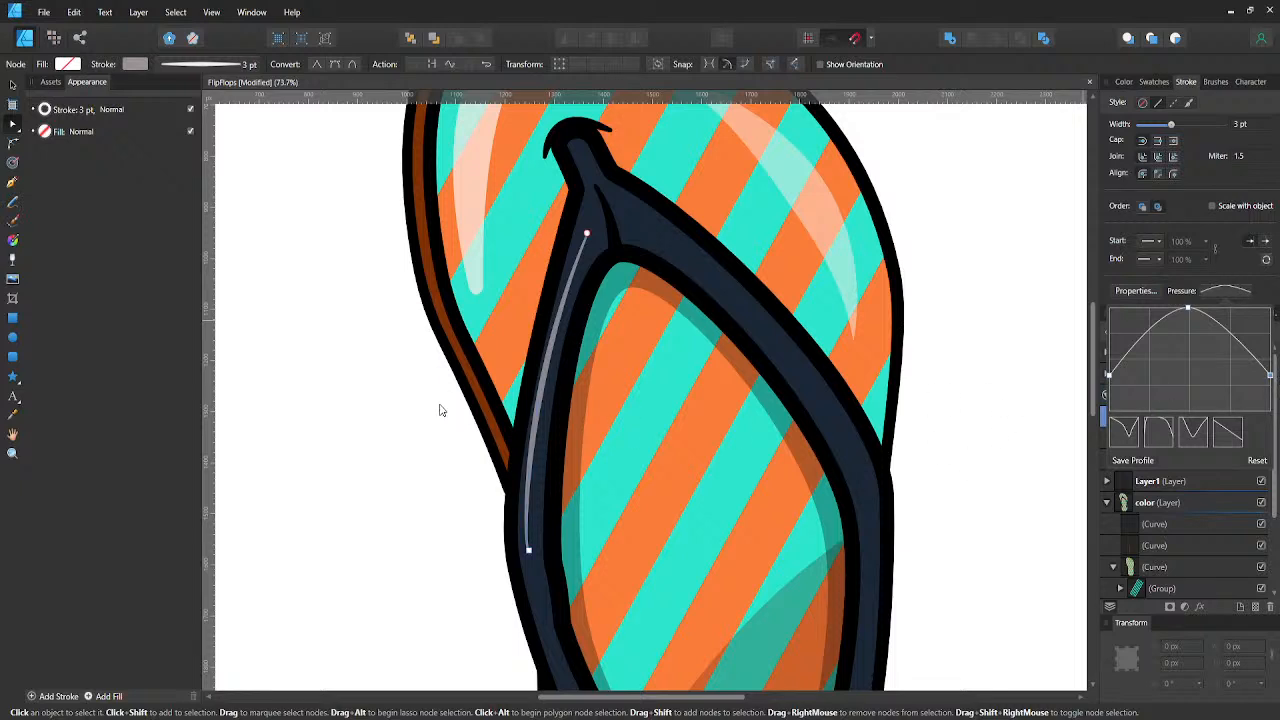
{"action": "key", "text": "v"}
{"action": "left_click", "coordinate": [382, 400]}
{"action": "scroll", "coordinate": [381, 376], "scroll_direction": "down", "scroll_amount": 4}
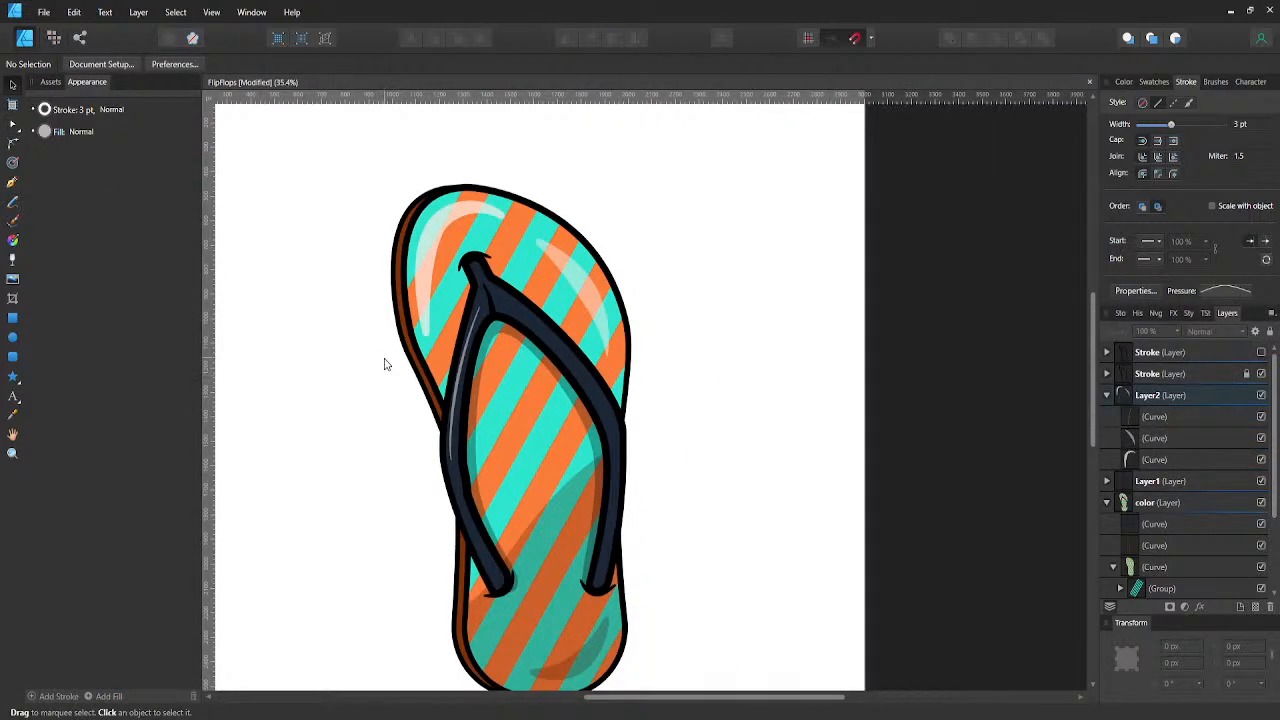
- Save the file and draw a matching 3 pt highlight curve along the right strap, from near the junction down toward its outer bend
{"action": "key", "text": "ctrl+s"}
{"action": "key", "text": "p"}
{"action": "scroll", "coordinate": [515, 312], "scroll_direction": "up", "scroll_amount": 3}
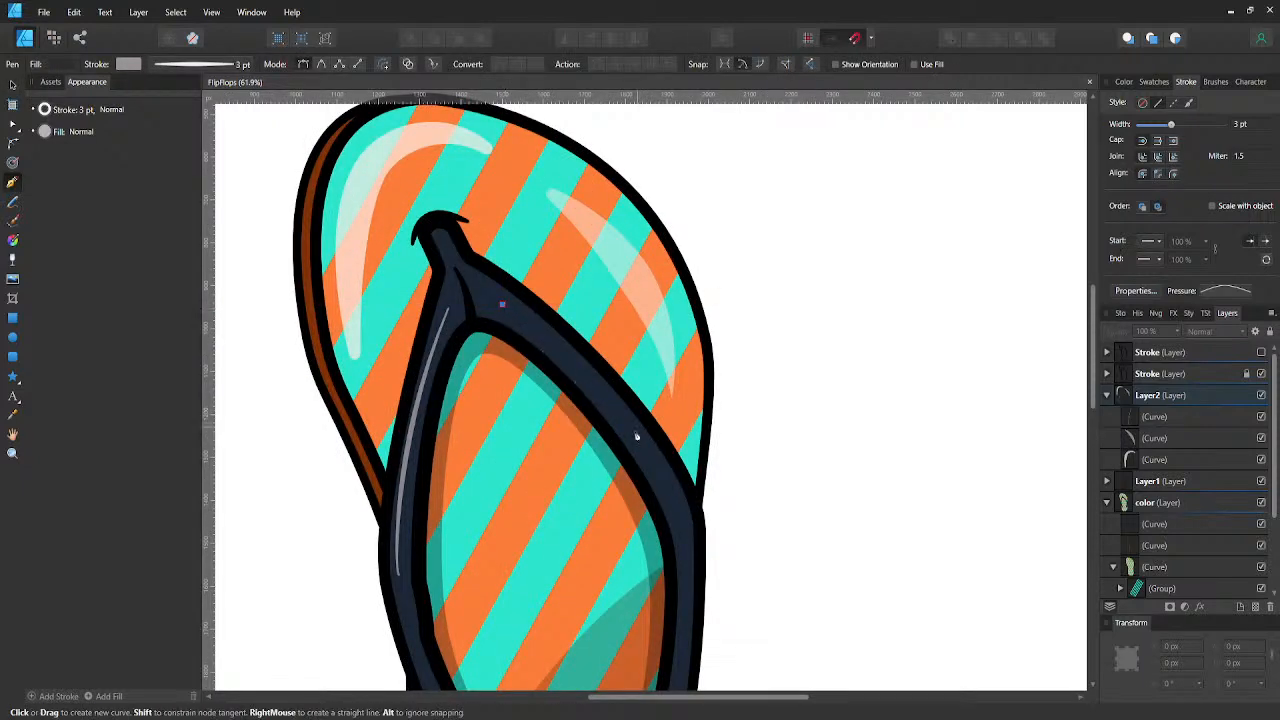
{"action": "left_click_drag", "start_coordinate": [634, 430], "coordinate": [715, 543]}
- Lower the right strap highlight's stroke opacity to about one third and remove the stray segment extending beyond the strap
{"action": "left_click", "coordinate": [126, 64]}
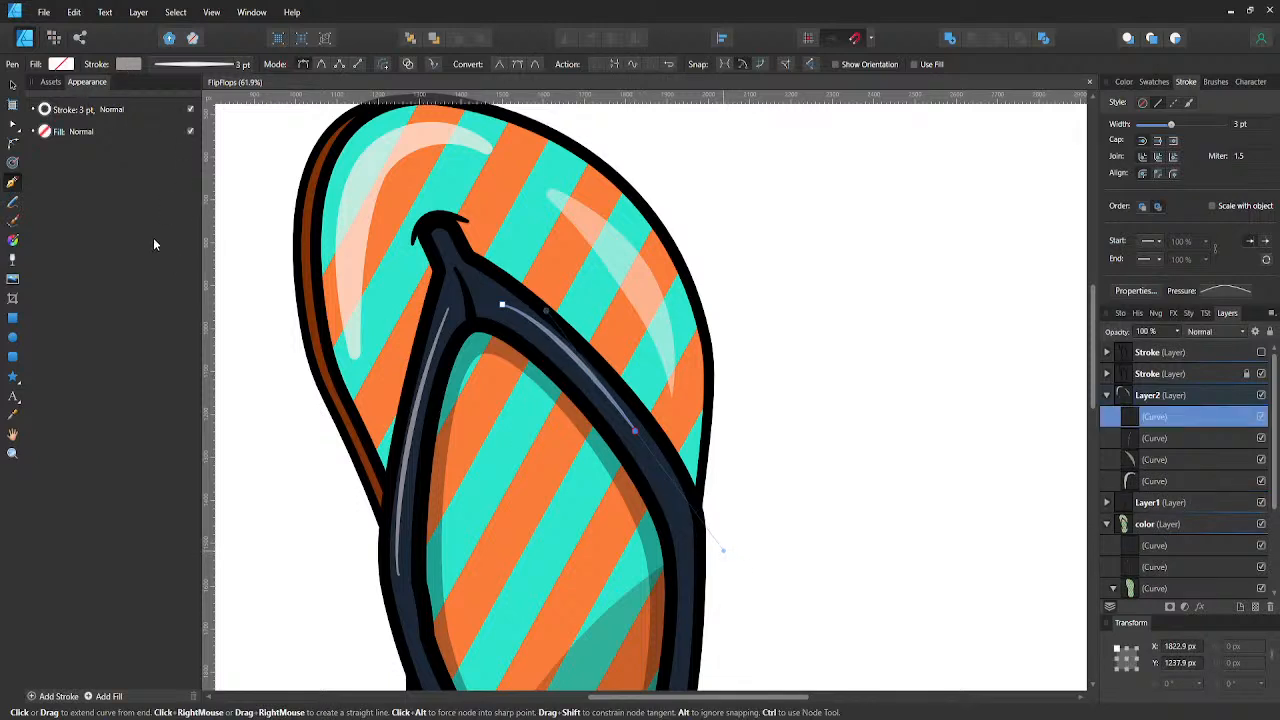
{"action": "left_click_drag", "start_coordinate": [125, 253], "coordinate": [117, 255]}
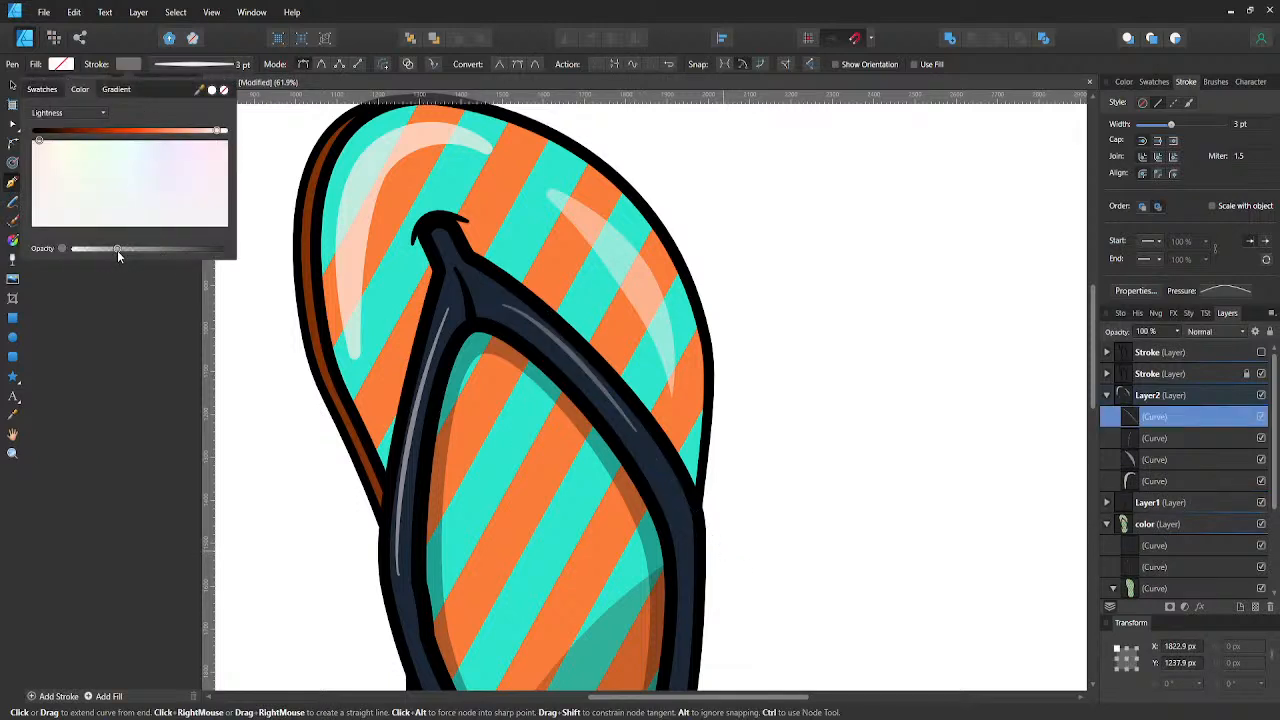
{"action": "key", "text": "a"}
{"action": "left_click", "coordinate": [757, 367]}
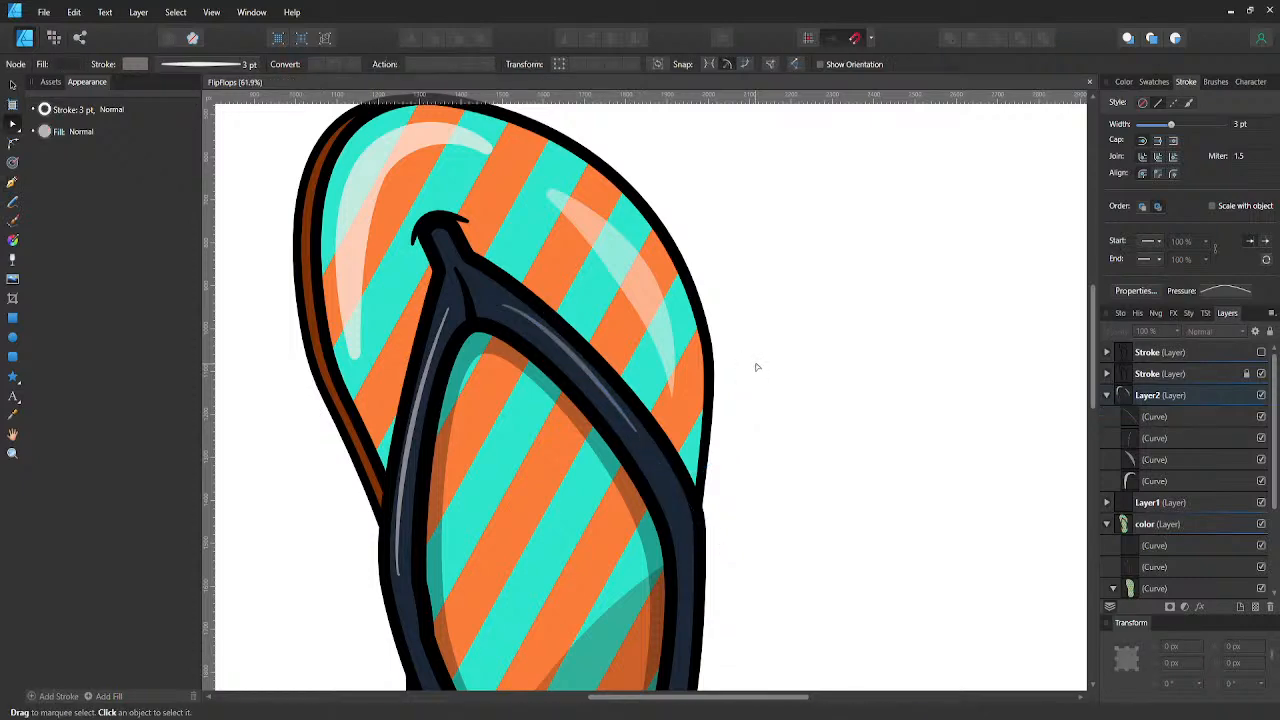
- Draw a thin shadow curve in Layer1 up the lower right strap, from just above its heel-side end to below the outer bend
{"action": "key", "text": "ctrl+0"}
{"action": "scroll", "coordinate": [733, 394], "scroll_direction": "up", "scroll_amount": 5}
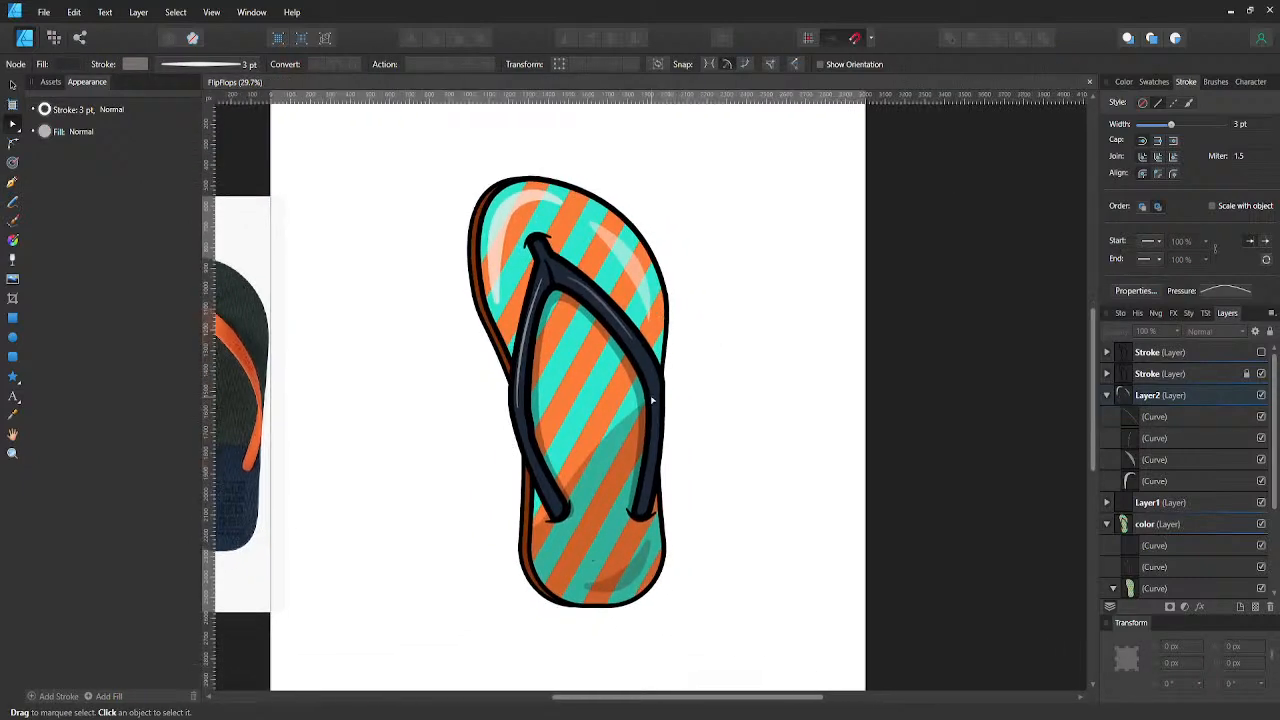
{"action": "left_click", "coordinate": [1130, 502]}
{"action": "scroll", "coordinate": [1120, 505], "scroll_direction": "down", "scroll_amount": 1}
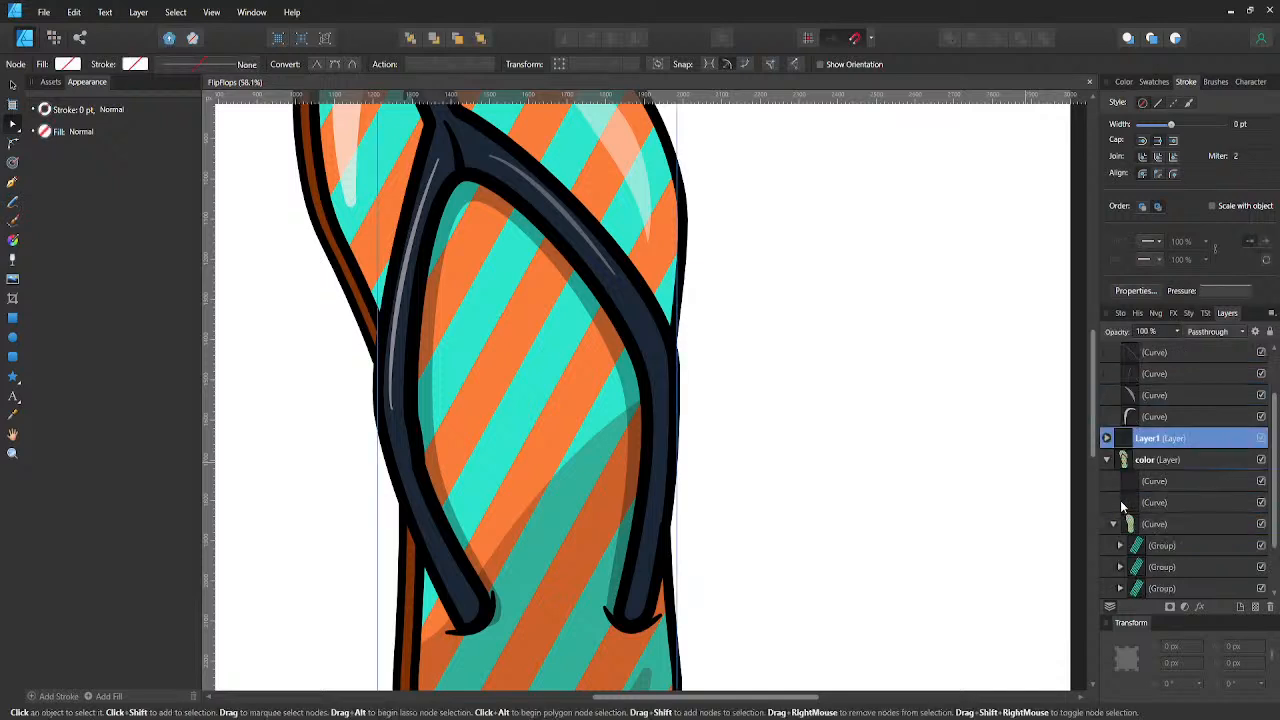
{"action": "left_click", "coordinate": [1106, 440]}
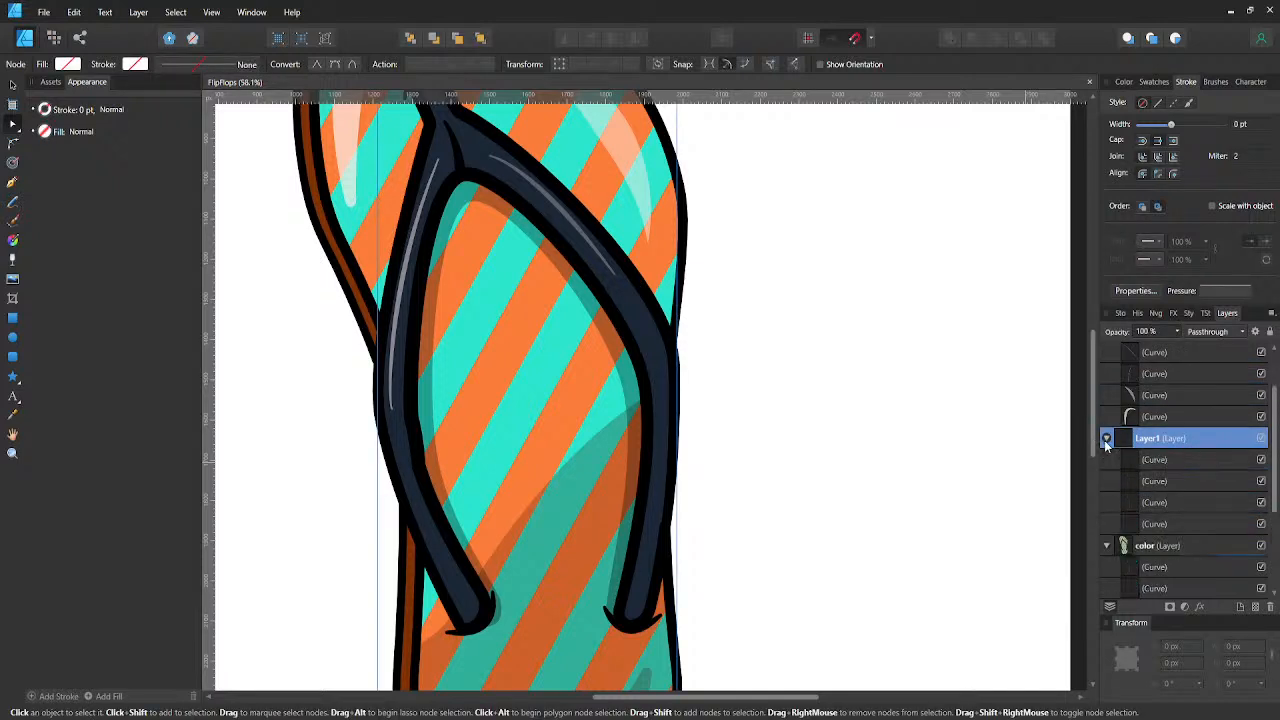
{"action": "left_click", "coordinate": [1130, 524]}
{"action": "scroll", "coordinate": [1000, 510], "scroll_direction": "down", "scroll_amount": 1}
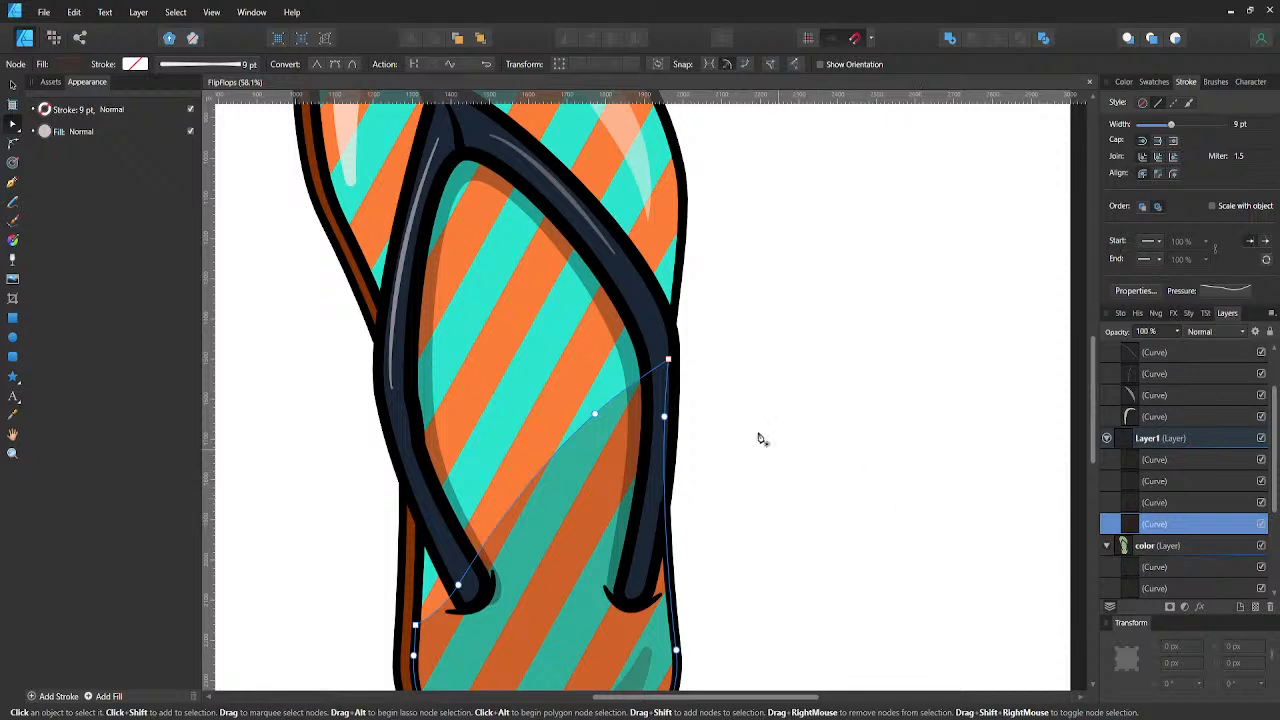
{"action": "key", "text": "p"}
{"action": "scroll", "coordinate": [670, 500], "scroll_direction": "up", "scroll_amount": 1}
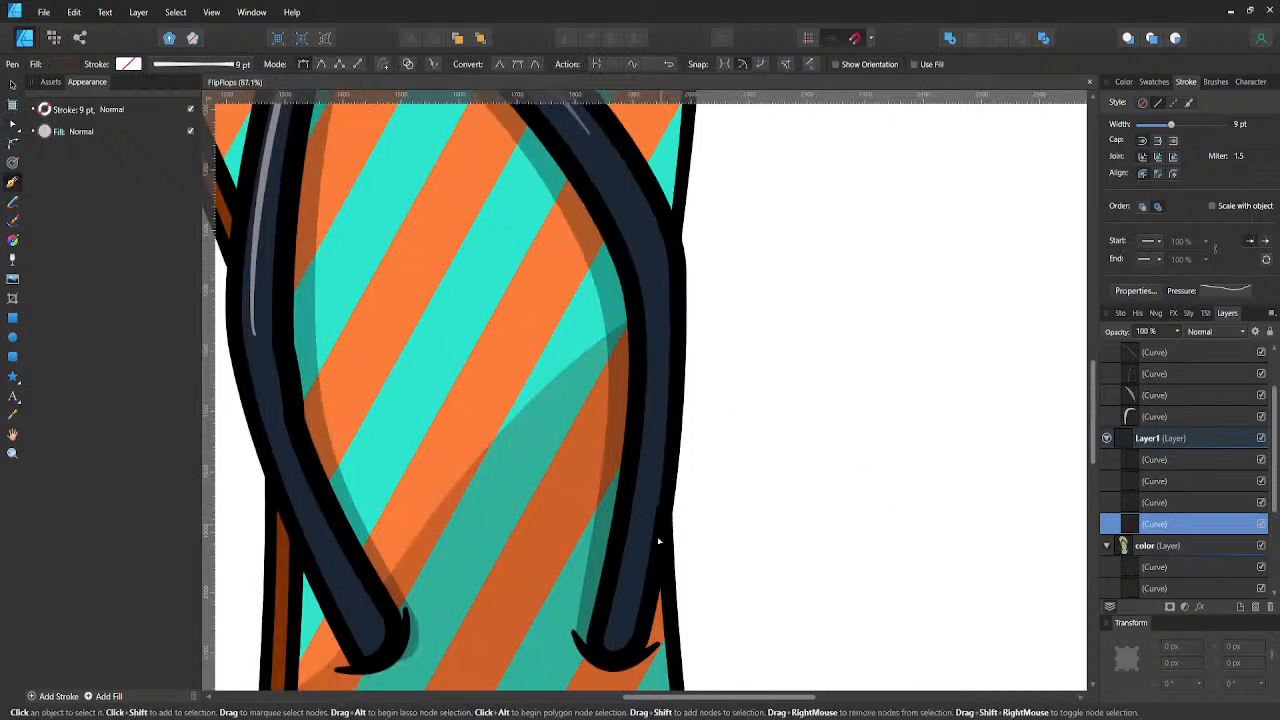
{"action": "left_click", "coordinate": [625, 598]}
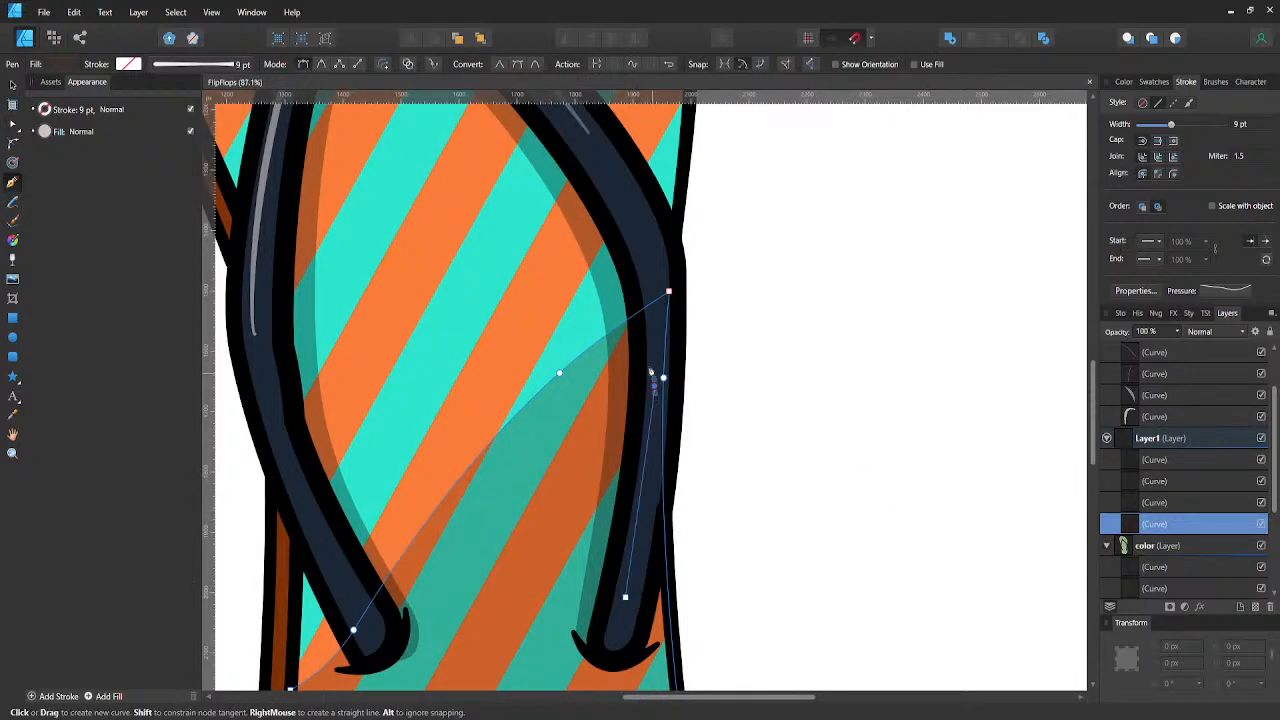
{"action": "left_click_drag", "start_coordinate": [651, 372], "coordinate": [643, 316]}
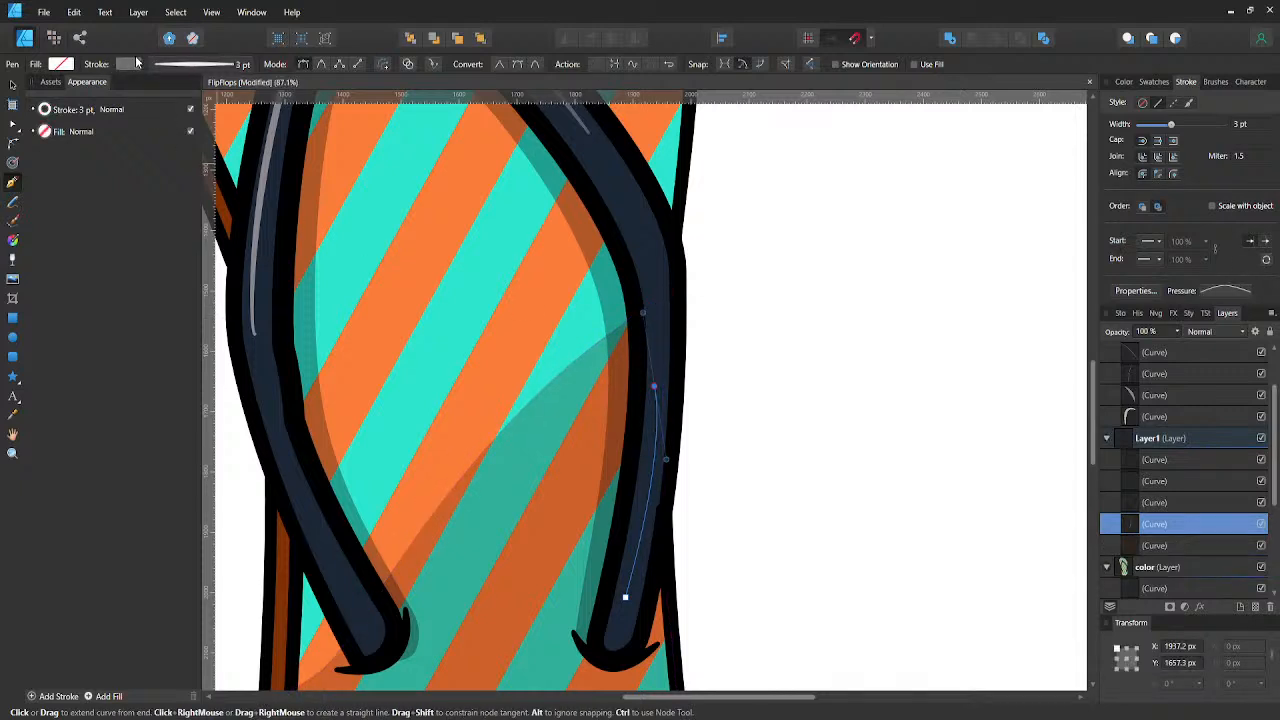
- Darken the new strap curve's stroke to a near-black colour and raise its opacity to full
{"action": "left_click", "coordinate": [128, 64]}
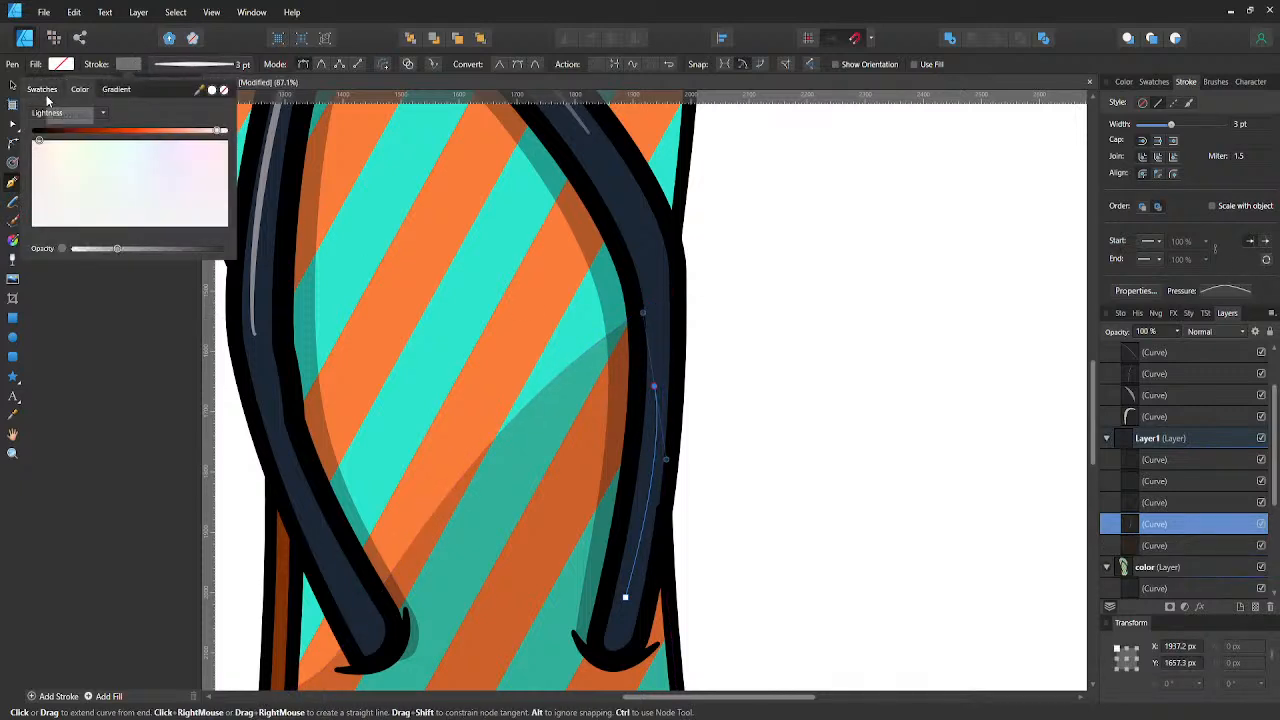
{"action": "left_click", "coordinate": [48, 131]}
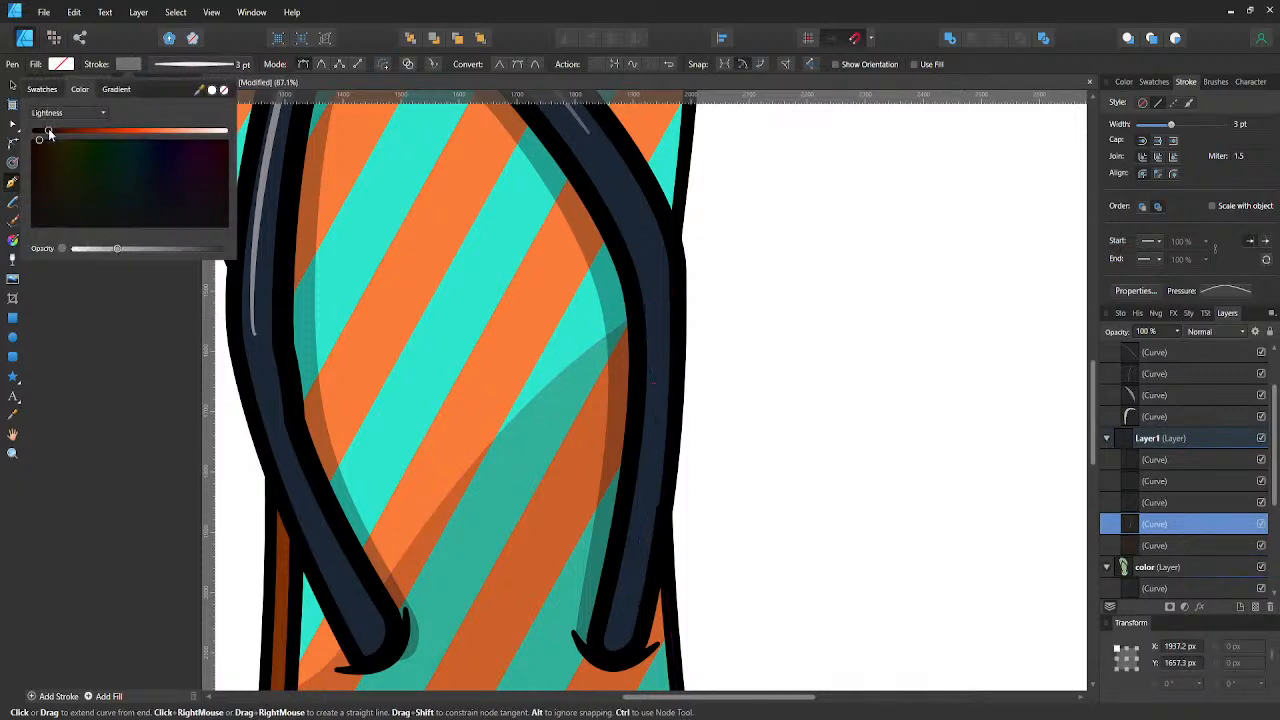
{"action": "left_click", "coordinate": [182, 247]}
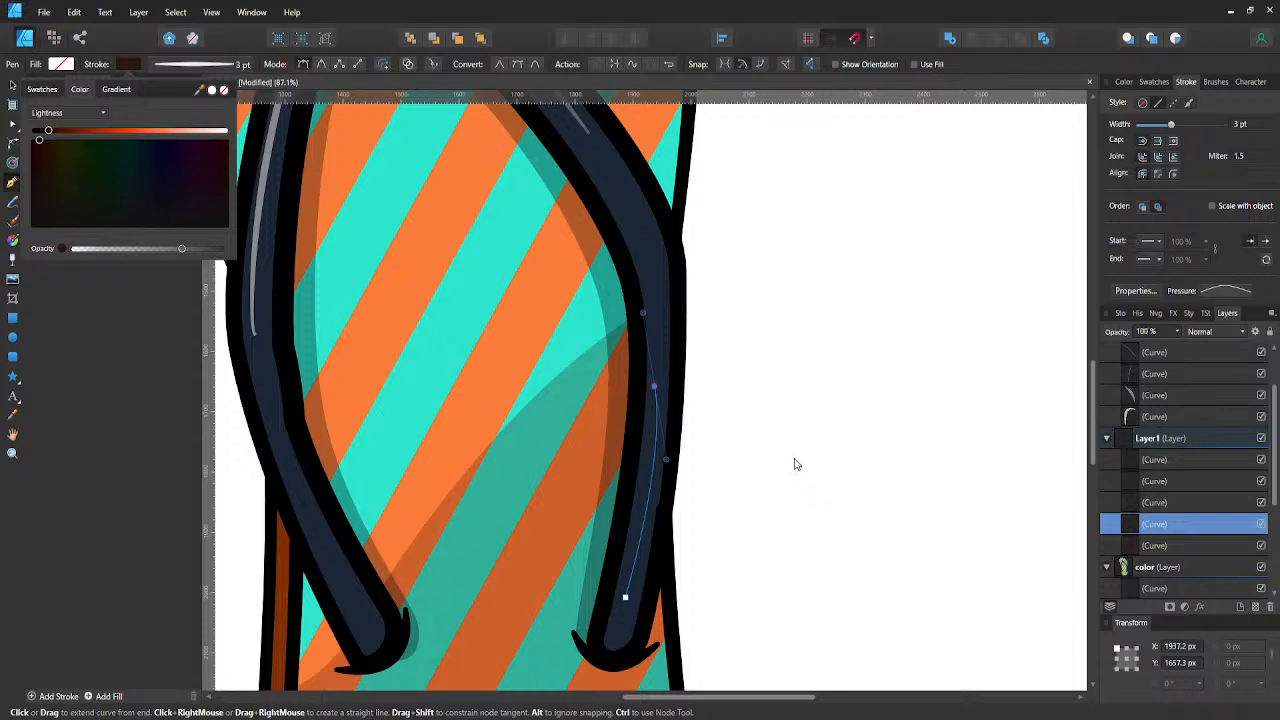
{"action": "left_click", "coordinate": [133, 65]}
{"action": "left_click", "coordinate": [134, 63]}
{"action": "left_click_drag", "start_coordinate": [215, 249], "coordinate": [233, 250]}
{"action": "left_click", "coordinate": [1128, 482]}
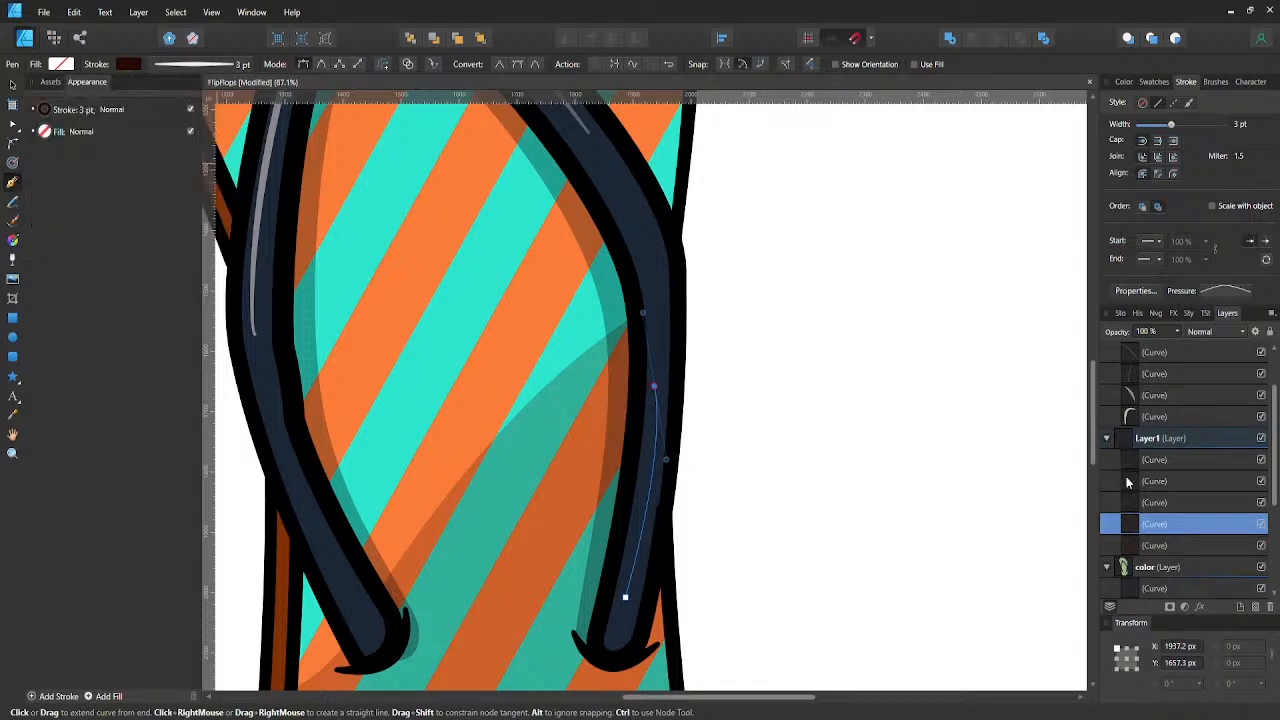
- Delete the navy-filled strap curve from Layer1
{"action": "left_click", "coordinate": [1128, 481]}
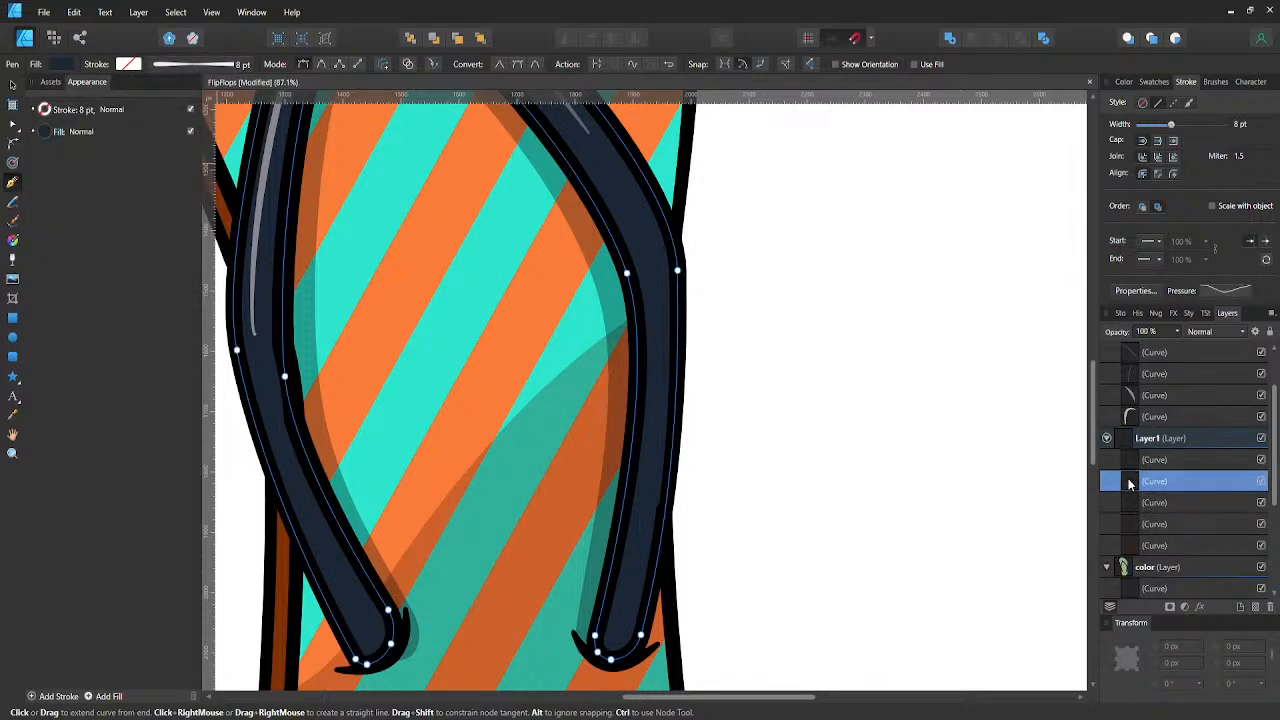
{"action": "scroll", "coordinate": [1128, 490], "scroll_direction": "down", "scroll_amount": 3}
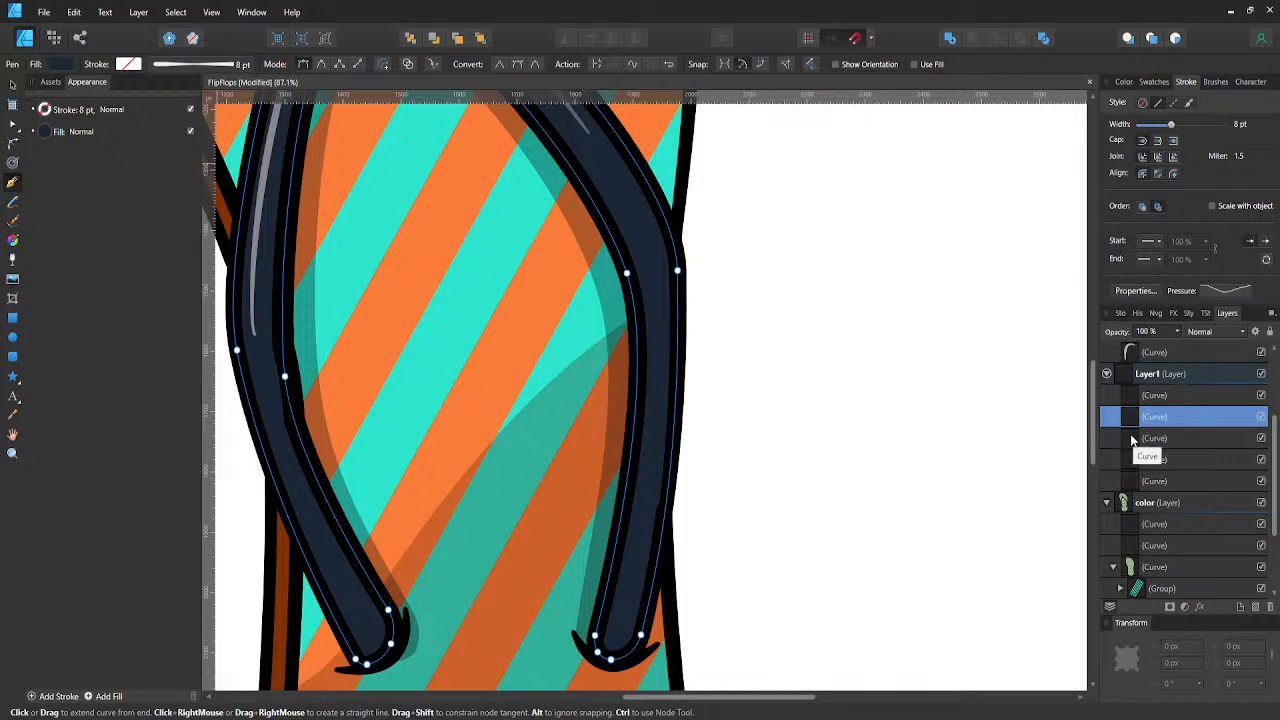
{"action": "key", "text": "Delete"}
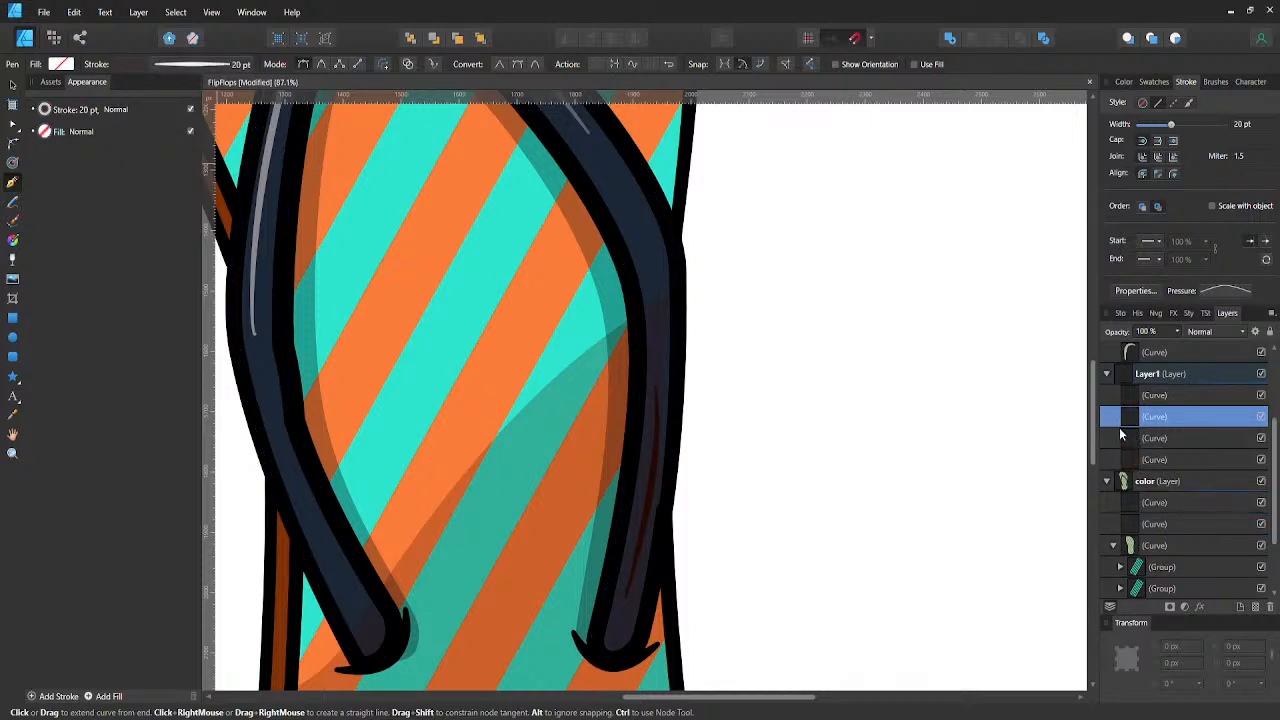
- Lower the right strap shadow line's stroke opacity to about two thirds and deselect it
{"action": "left_click", "coordinate": [1128, 440]}
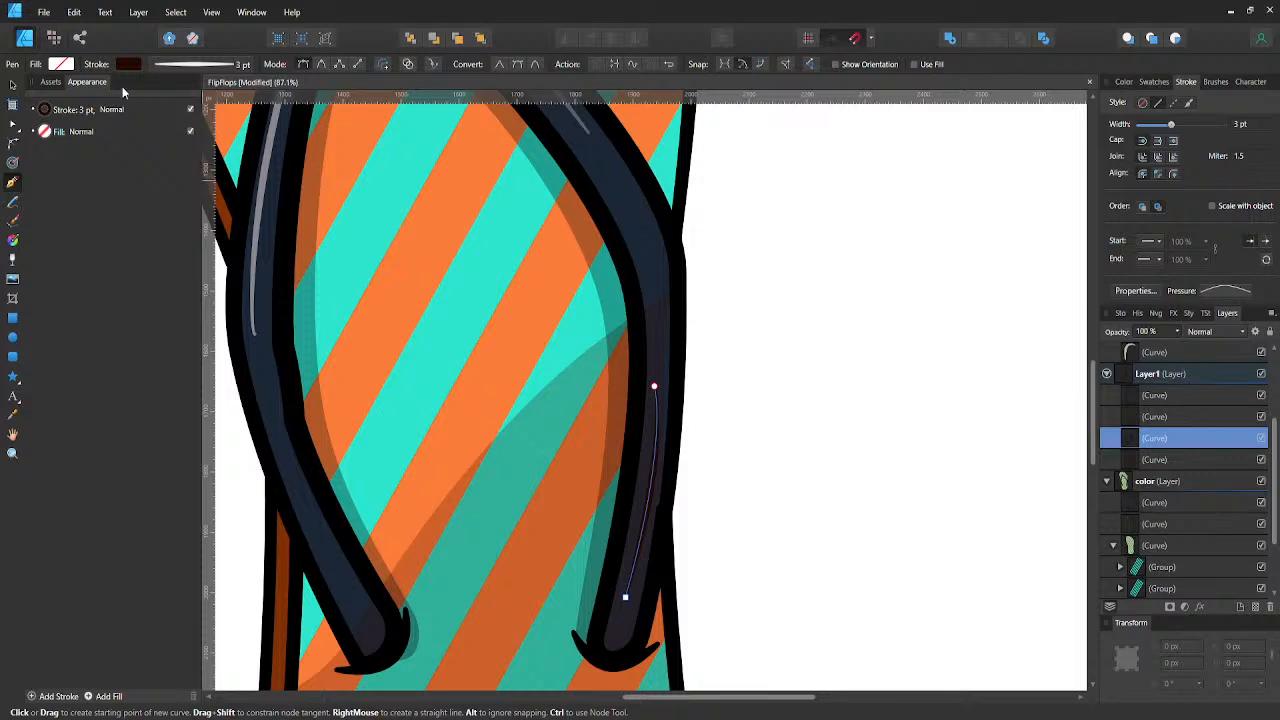
{"action": "left_click", "coordinate": [122, 68]}
{"action": "left_click", "coordinate": [145, 249]}
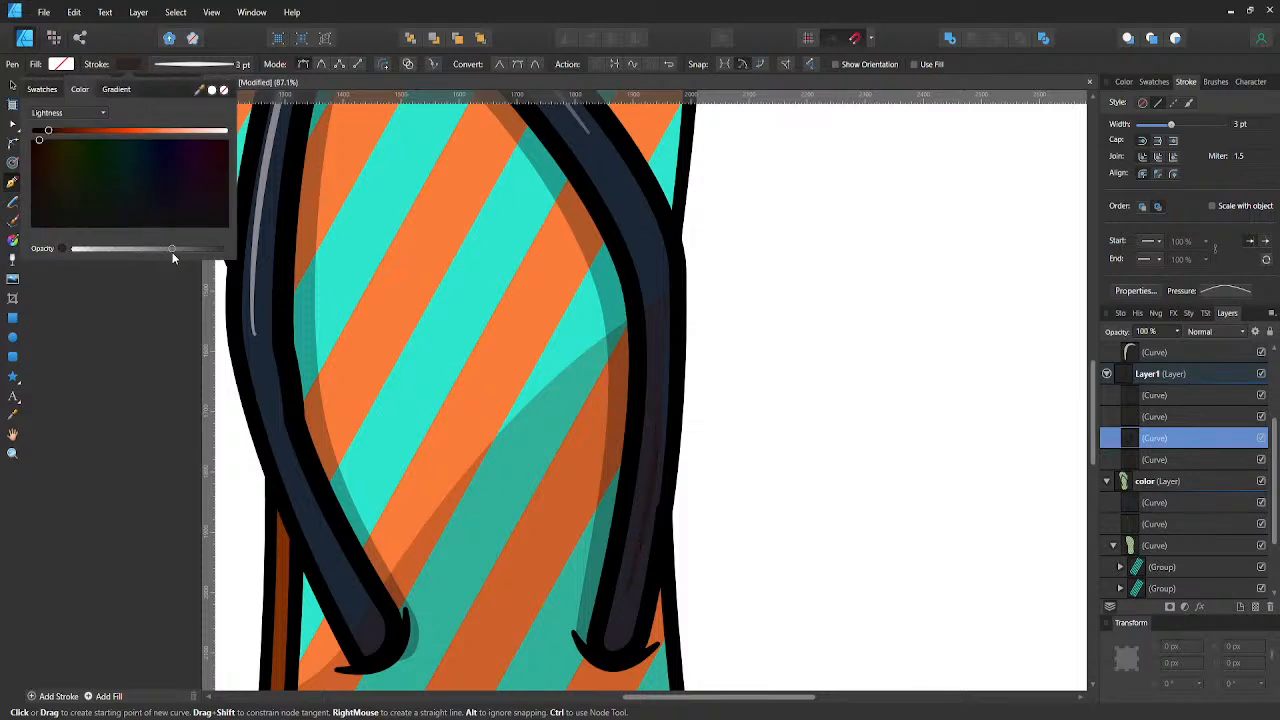
{"action": "key", "text": "v"}
{"action": "left_click", "coordinate": [913, 375]}
{"action": "scroll", "coordinate": [913, 375], "scroll_direction": "down", "scroll_amount": 4}
{"action": "scroll", "coordinate": [911, 371], "scroll_direction": "down", "scroll_amount": 1}
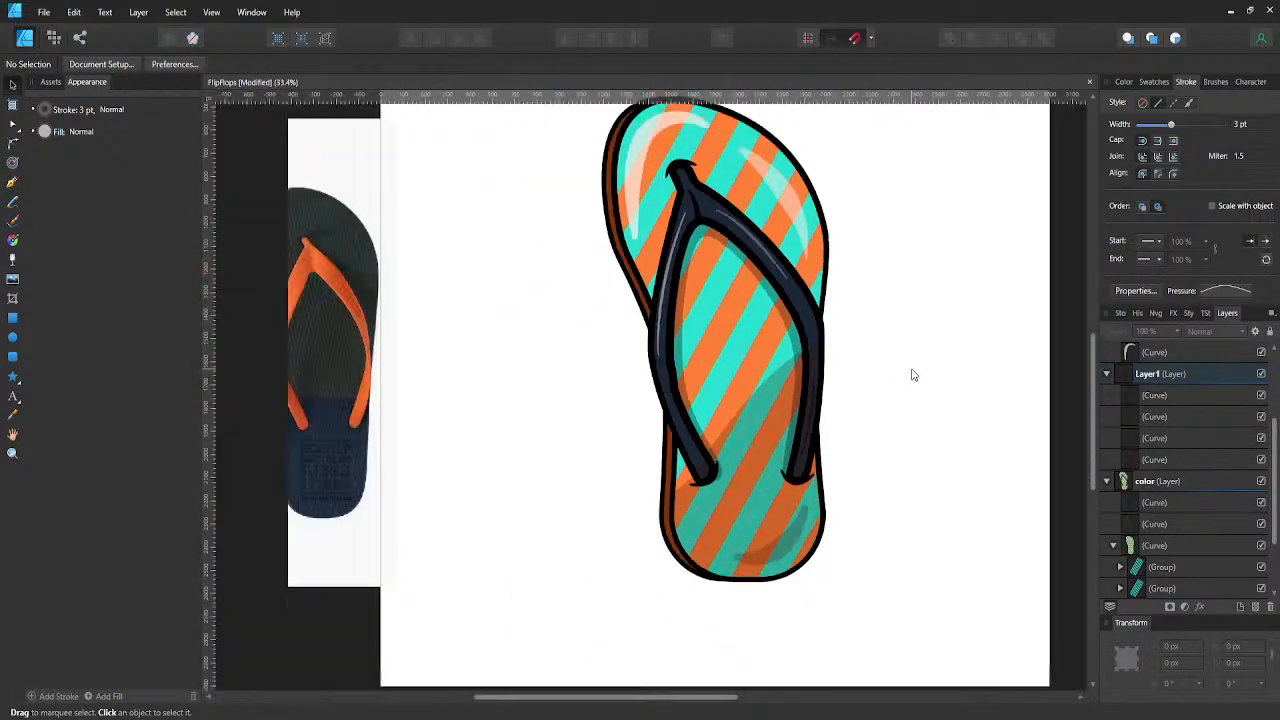
{"action": "scroll", "coordinate": [908, 380], "scroll_direction": "up", "scroll_amount": 4}
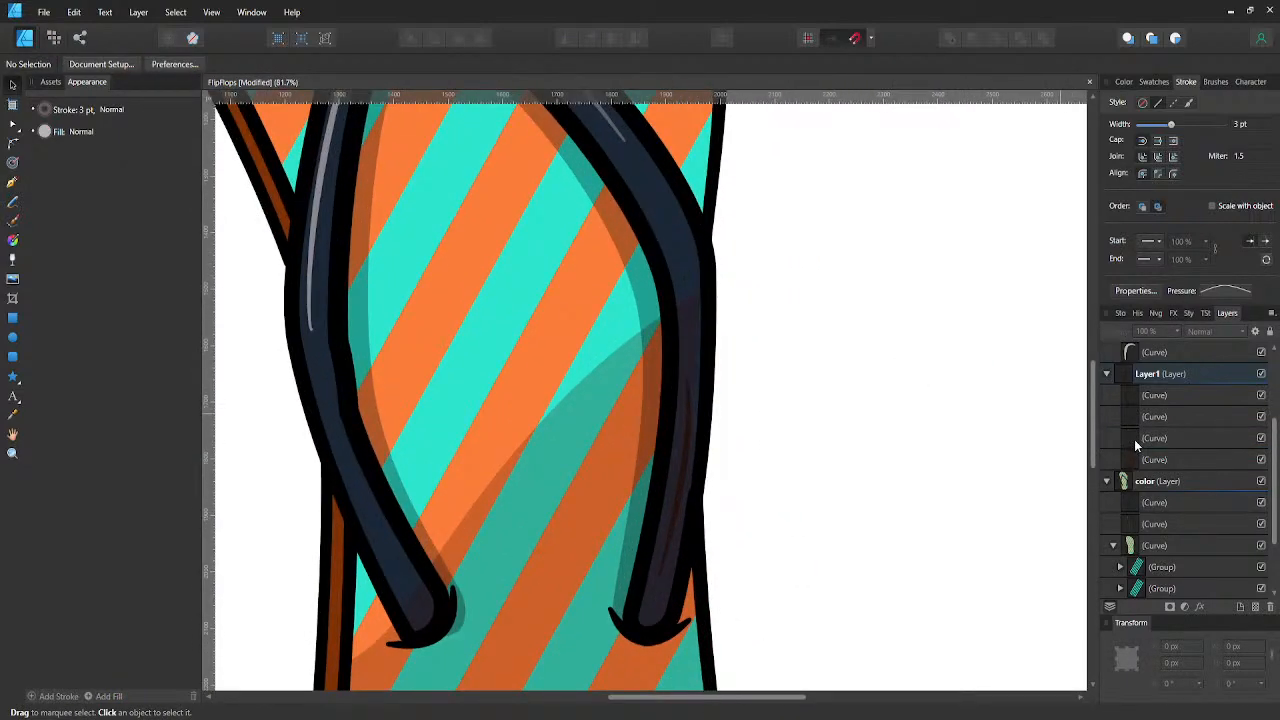
- Recolour the strap shadow line with the navy sampled from the strap, darken it to near black and raise its opacity
{"action": "left_click", "coordinate": [1135, 441]}
{"action": "left_click", "coordinate": [137, 66]}
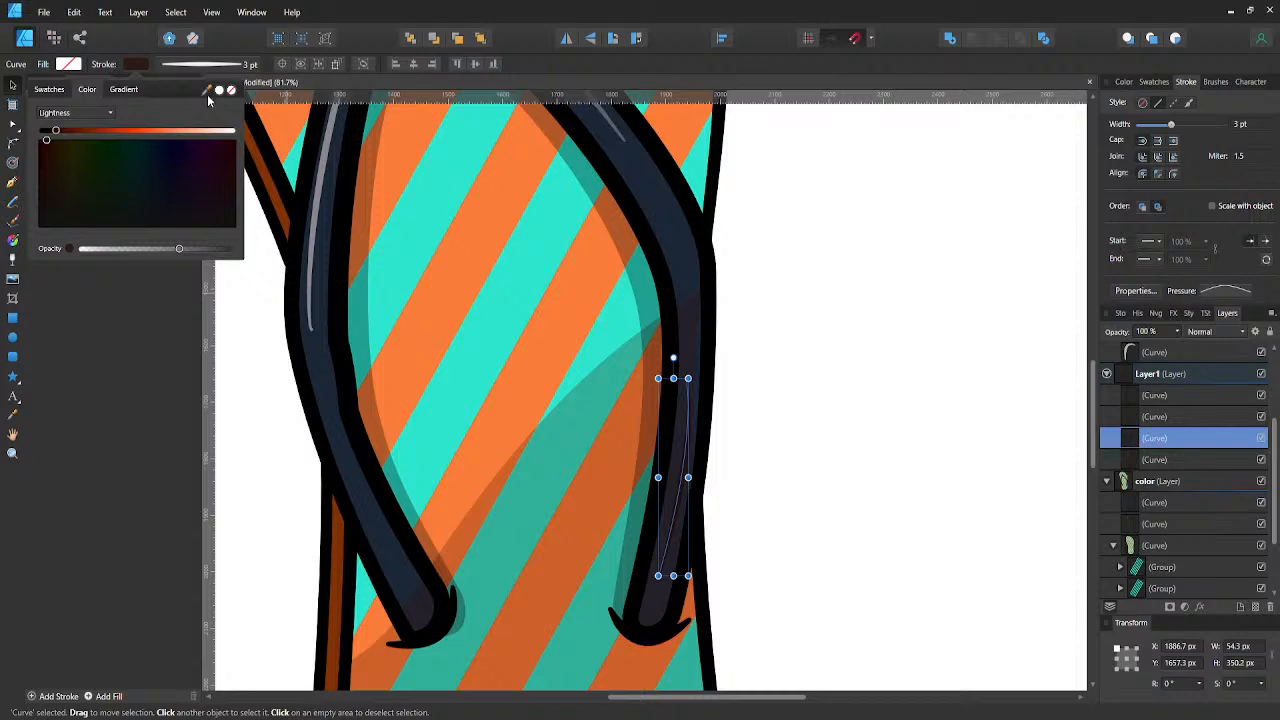
{"action": "mouse_move", "coordinate": [208, 96]}
{"action": "left_mouse_down"}
{"action": "mouse_move", "coordinate": [334, 366]}
{"action": "mouse_move", "coordinate": [326, 380]}
{"action": "left_mouse_up"}
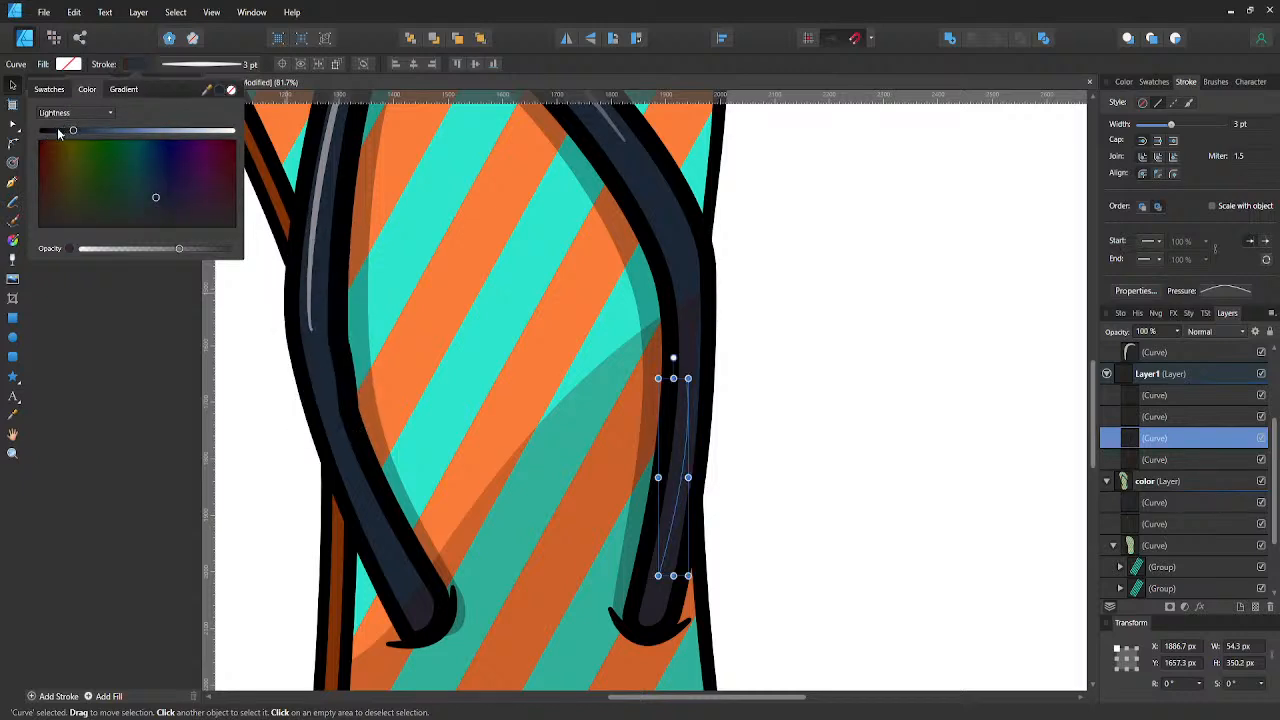
{"action": "left_click_drag", "start_coordinate": [213, 249], "coordinate": [215, 250]}
{"action": "left_click_drag", "start_coordinate": [55, 131], "coordinate": [47, 132]}
- Set the strap shadow line's stroke width to 5 pt
{"action": "left_click", "coordinate": [225, 66]}
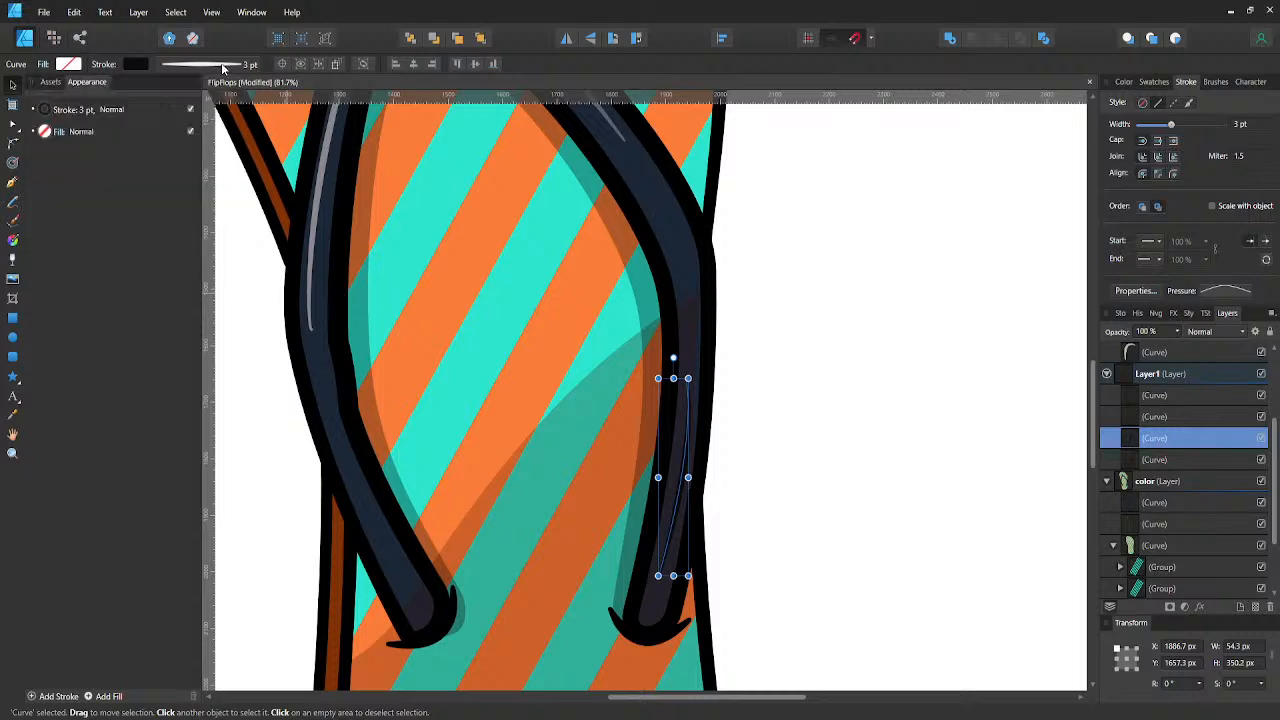
{"action": "left_click", "coordinate": [225, 66]}
{"action": "left_click", "coordinate": [263, 113]}
{"action": "type", "text": "5"}
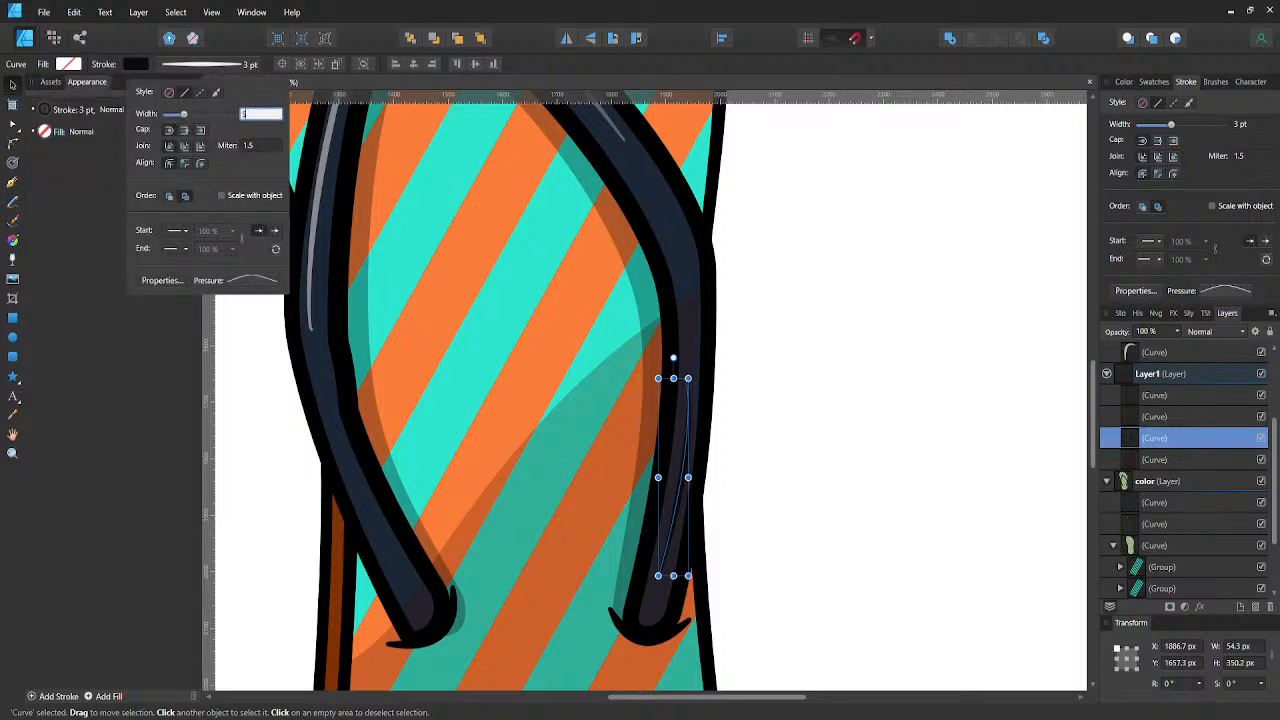
{"action": "key", "text": "Return"}
{"action": "left_click", "coordinate": [757, 362]}
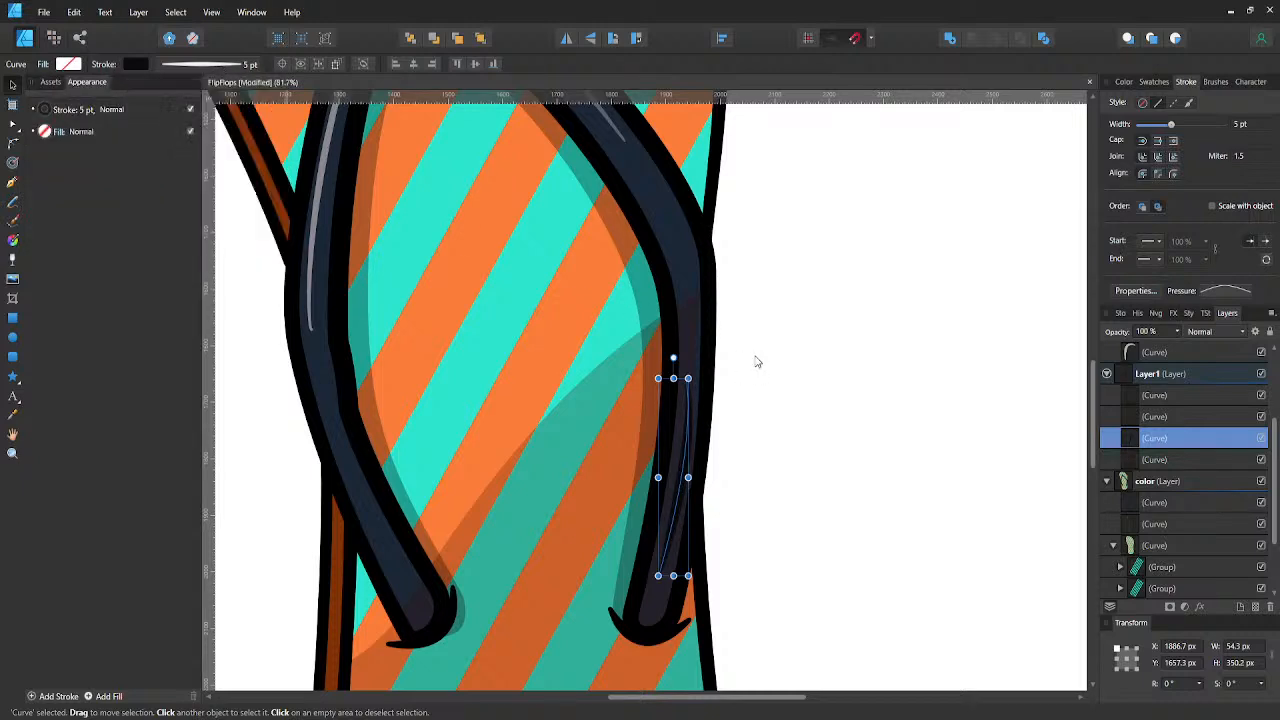
- Nudge the strap shadow line about 3 px to the left and lower its stroke opacity to about half
{"action": "left_click", "coordinate": [714, 425]}
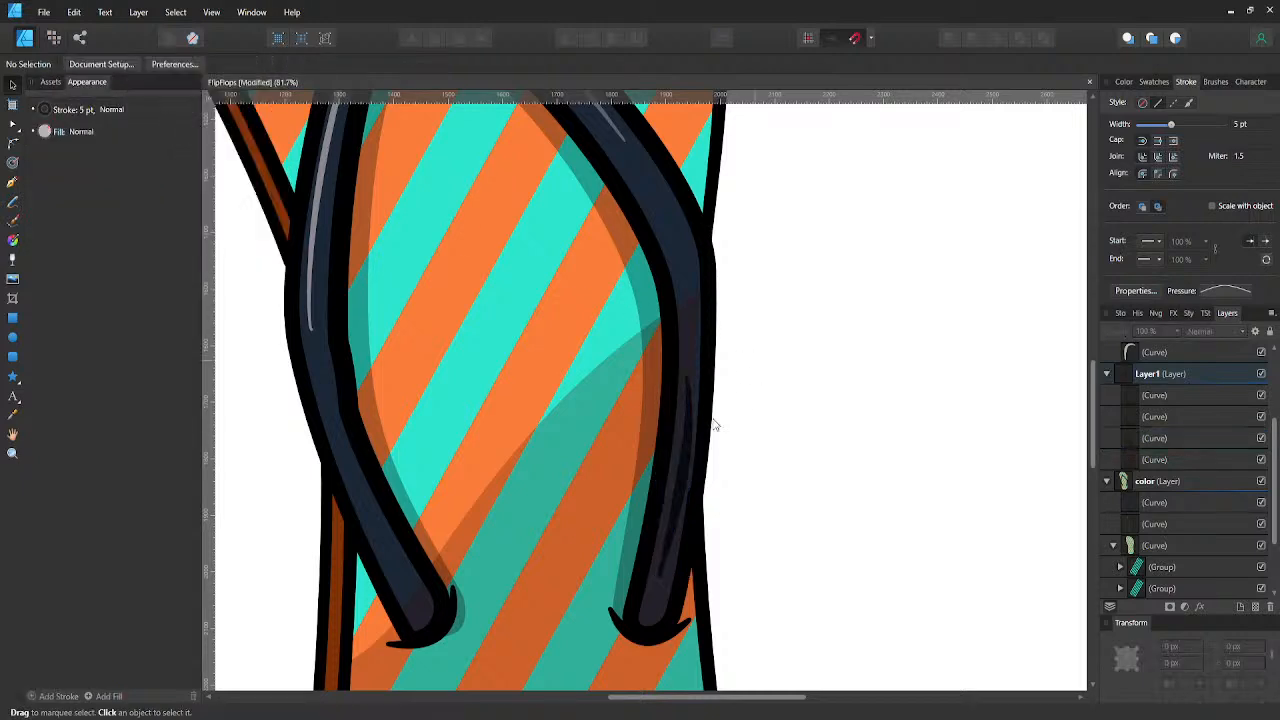
{"action": "left_click", "coordinate": [1127, 439]}
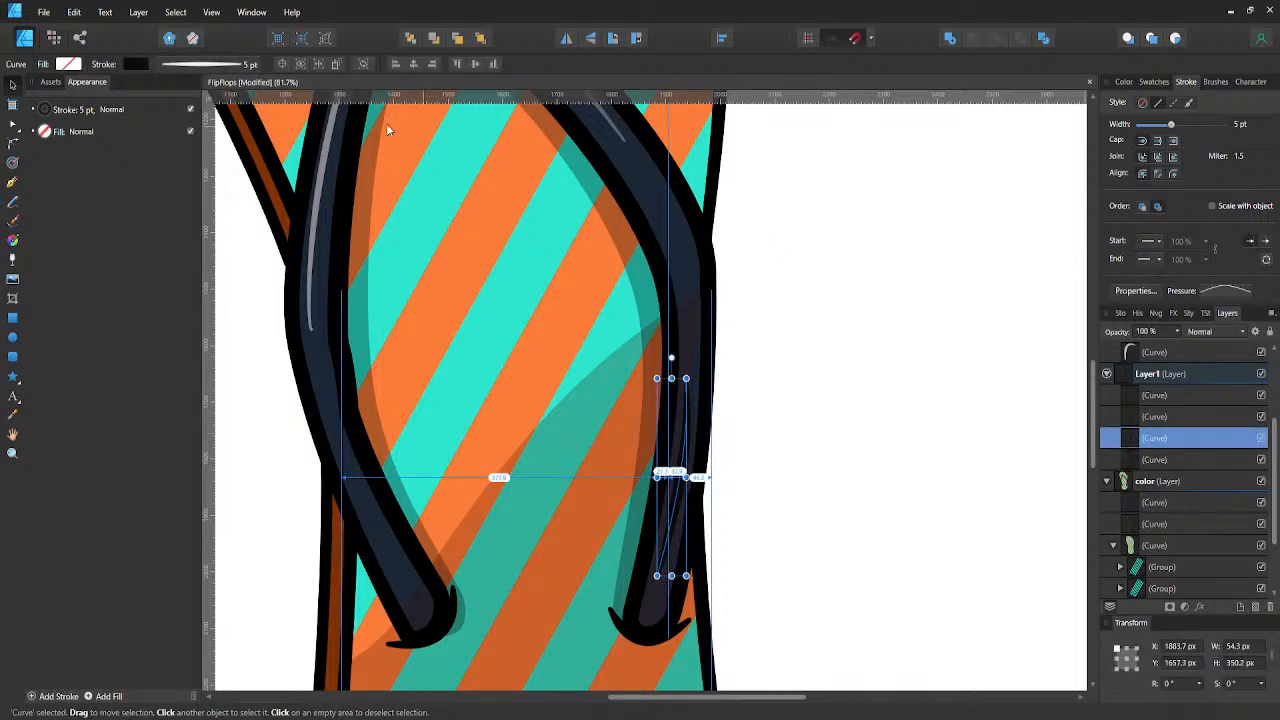
{"action": "left_click", "coordinate": [135, 64]}
{"action": "left_click", "coordinate": [155, 249]}
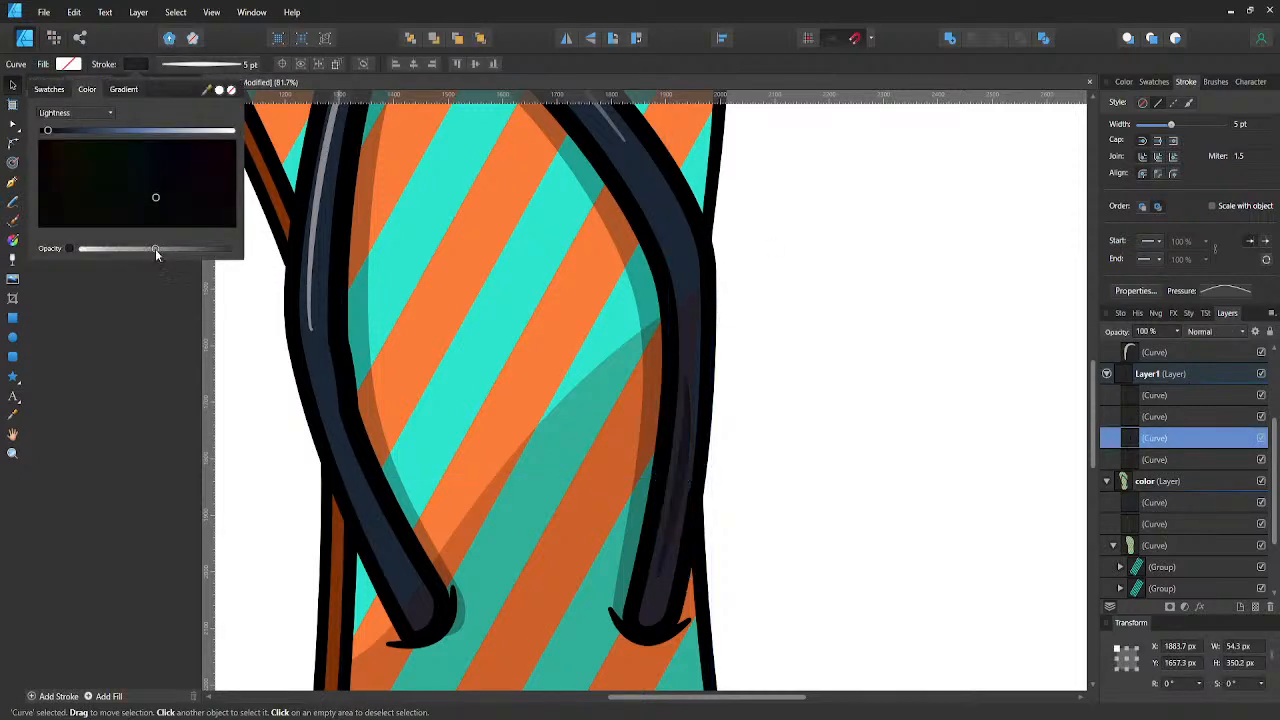
- Deselect the strap shadow line and save the flip-flop file
{"action": "left_click", "coordinate": [852, 343]}
{"action": "left_click", "coordinate": [851, 342]}
{"action": "scroll", "coordinate": [851, 341], "scroll_direction": "down", "scroll_amount": 1}
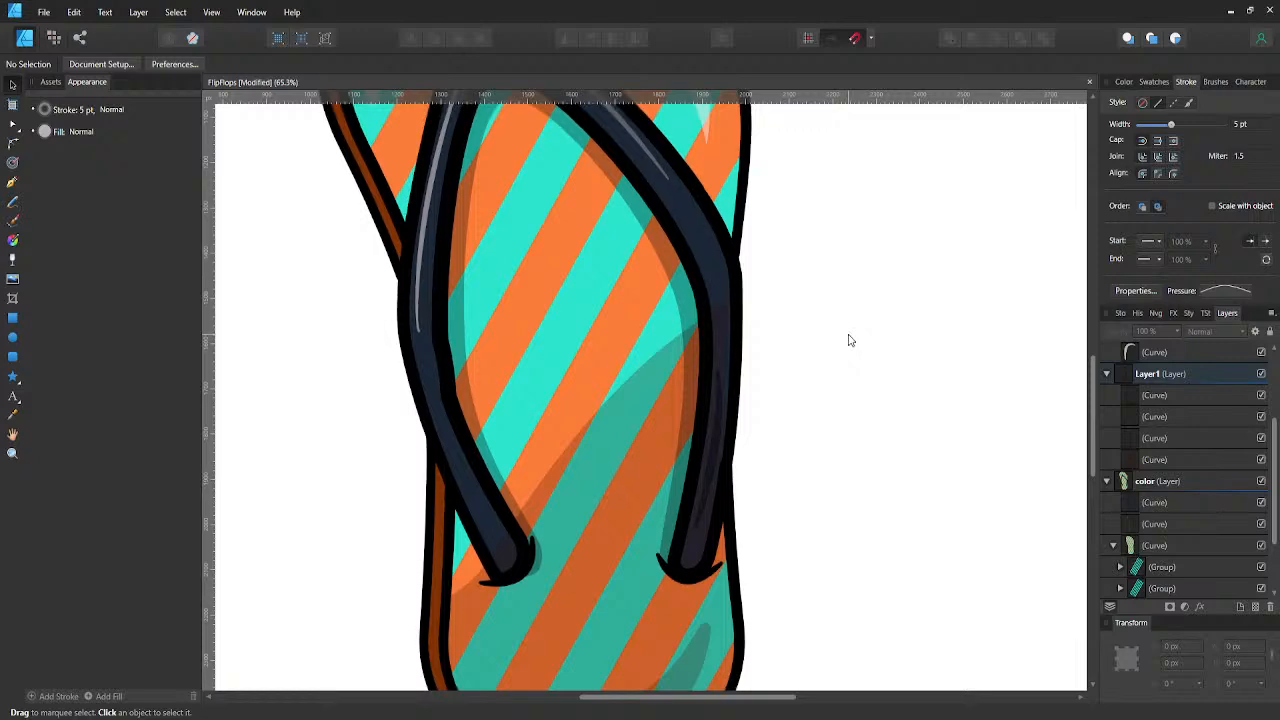
{"action": "scroll", "coordinate": [848, 340], "scroll_direction": "down", "scroll_amount": 3}
{"action": "scroll", "coordinate": [846, 341], "scroll_direction": "up", "scroll_amount": 2}
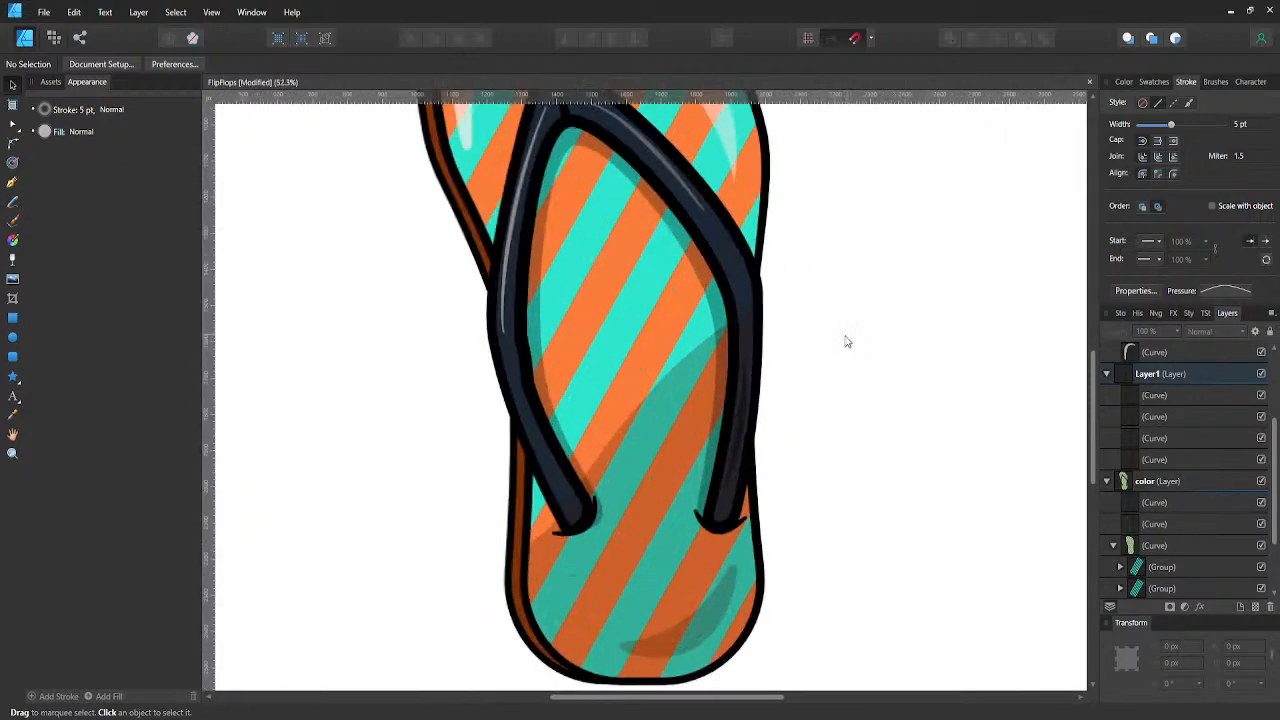
{"action": "scroll", "coordinate": [845, 342], "scroll_direction": "up", "scroll_amount": 1}
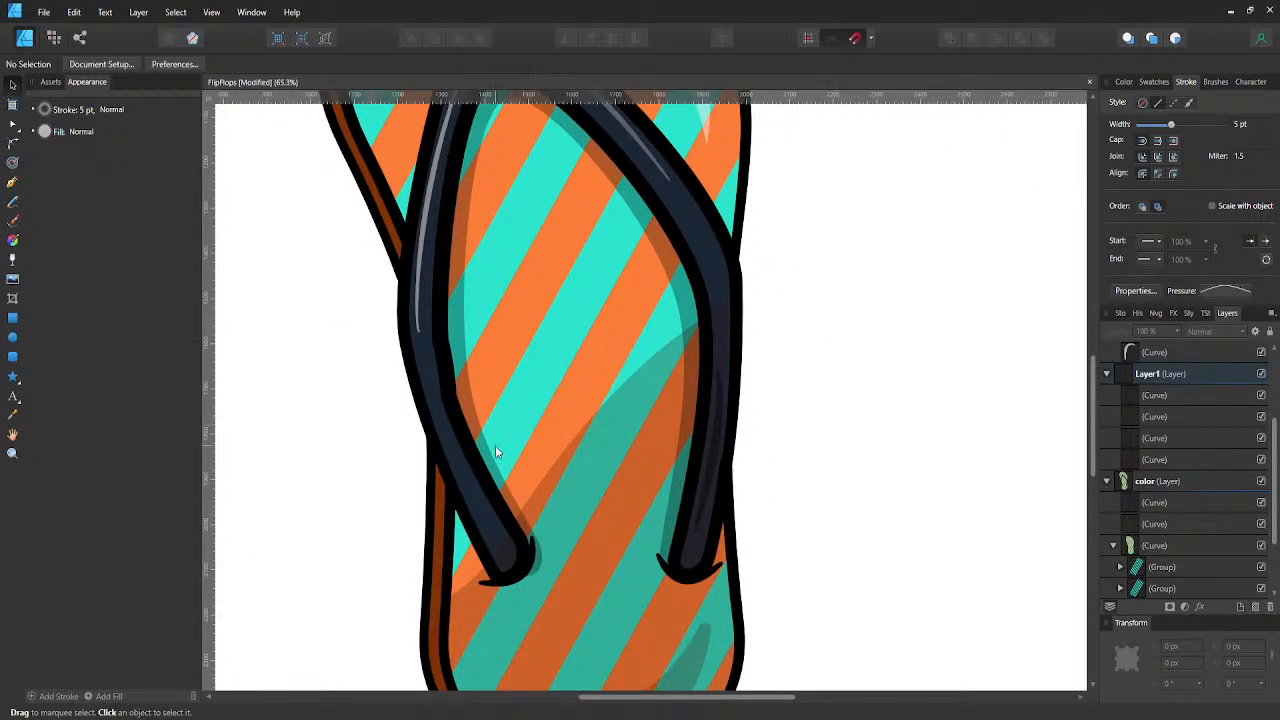
{"action": "scroll", "coordinate": [495, 445], "scroll_direction": "down", "scroll_amount": 4}
{"action": "scroll", "coordinate": [520, 441], "scroll_direction": "down", "scroll_amount": 1}
{"action": "key", "text": "ctrl+s"}
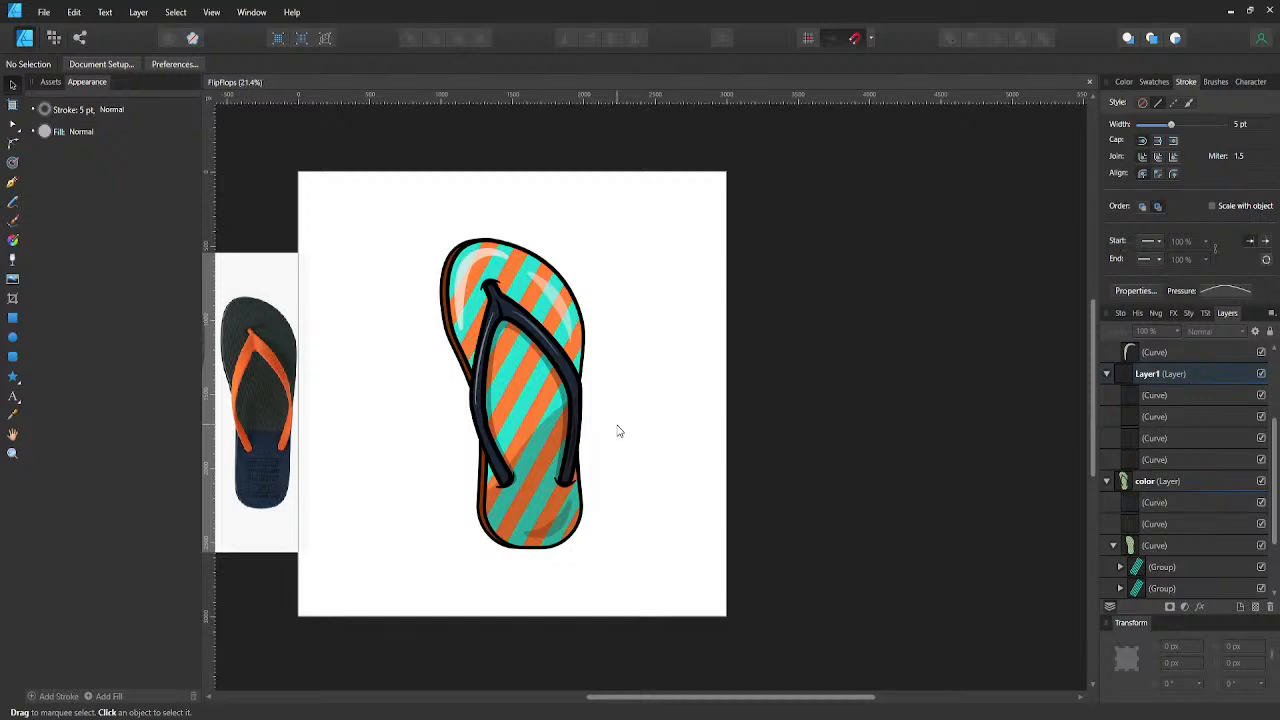
{"action": "left_click_drag", "start_coordinate": [608, 414], "coordinate": [658, 397]}
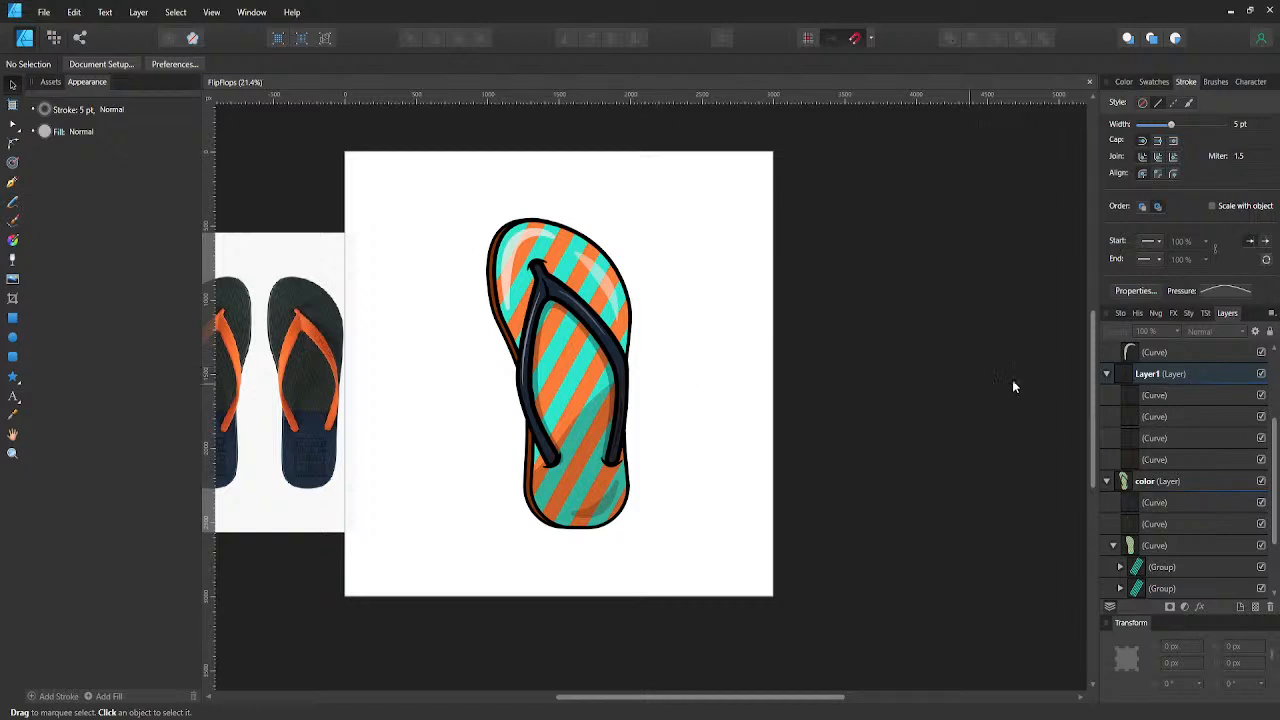
- Recolour all nine outline curves in the visible Stroke layer with the black swatch from the PANTONE+ CMYK Coated palette and save the file
{"action": "scroll", "coordinate": [1112, 390], "scroll_direction": "up", "scroll_amount": 3}
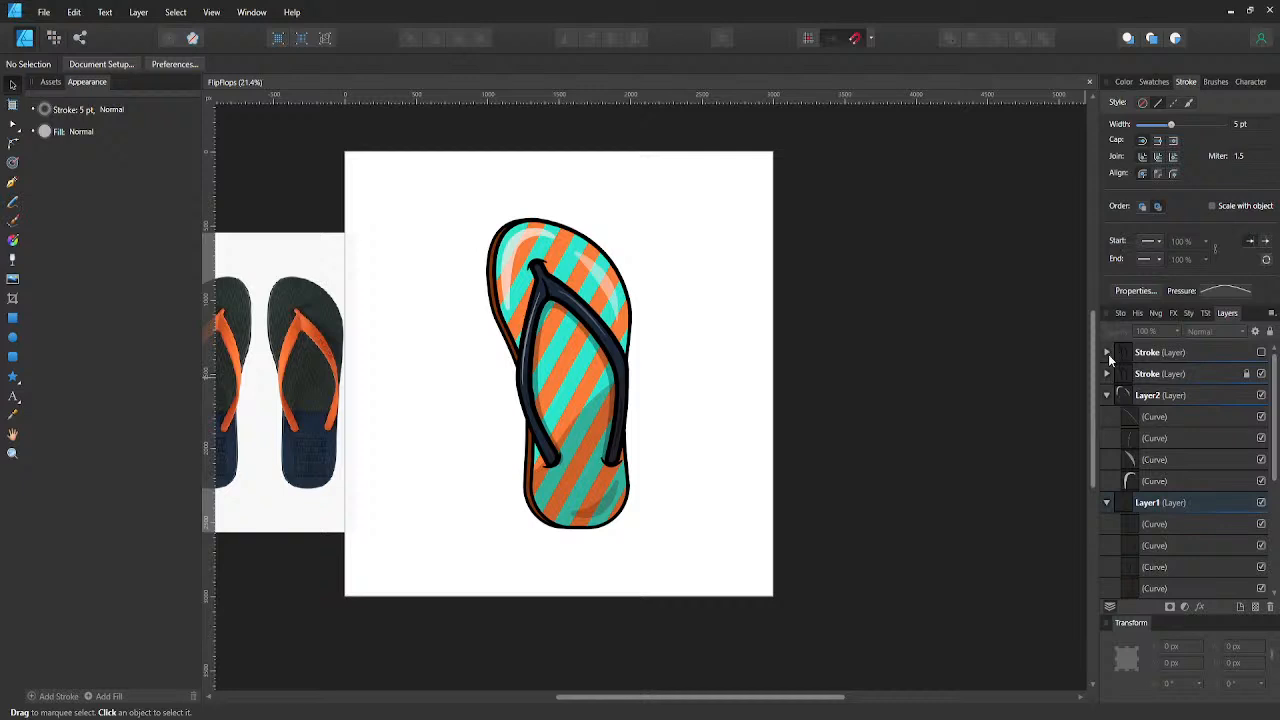
{"action": "left_click", "coordinate": [1107, 373]}
{"action": "left_click", "coordinate": [1133, 394]}
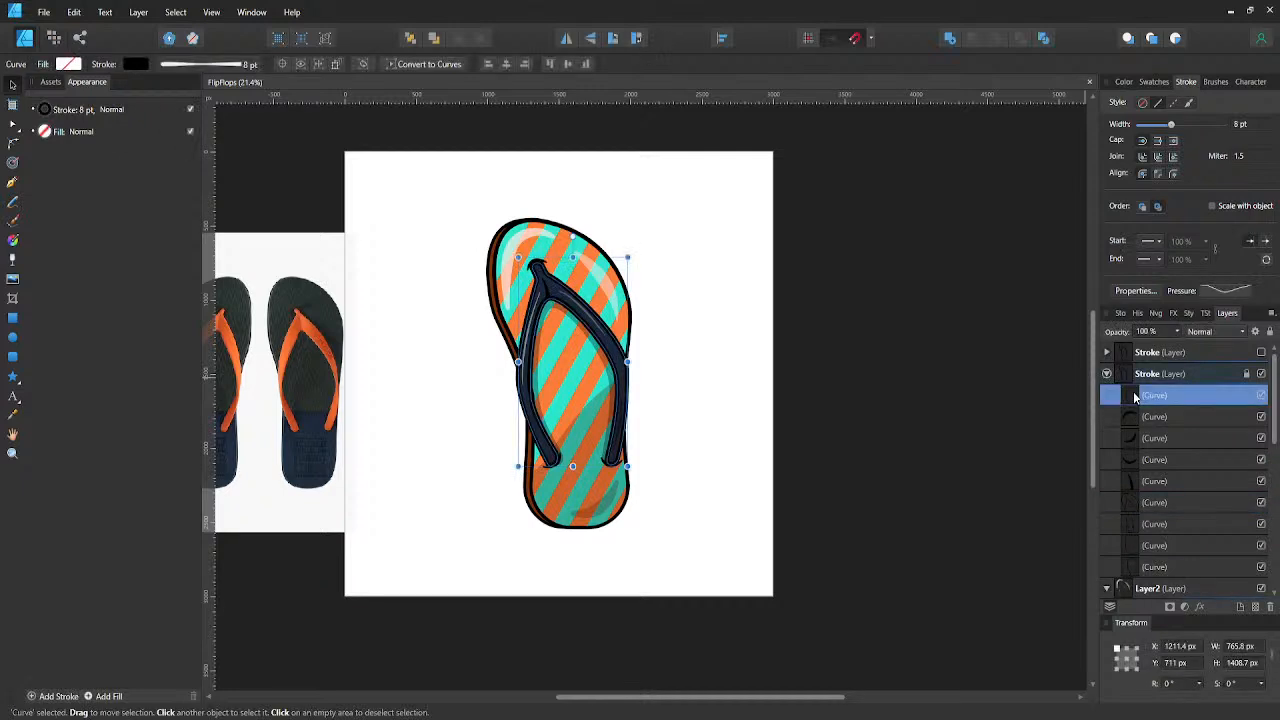
{"action": "scroll", "coordinate": [1149, 456], "scroll_direction": "down", "scroll_amount": 2}
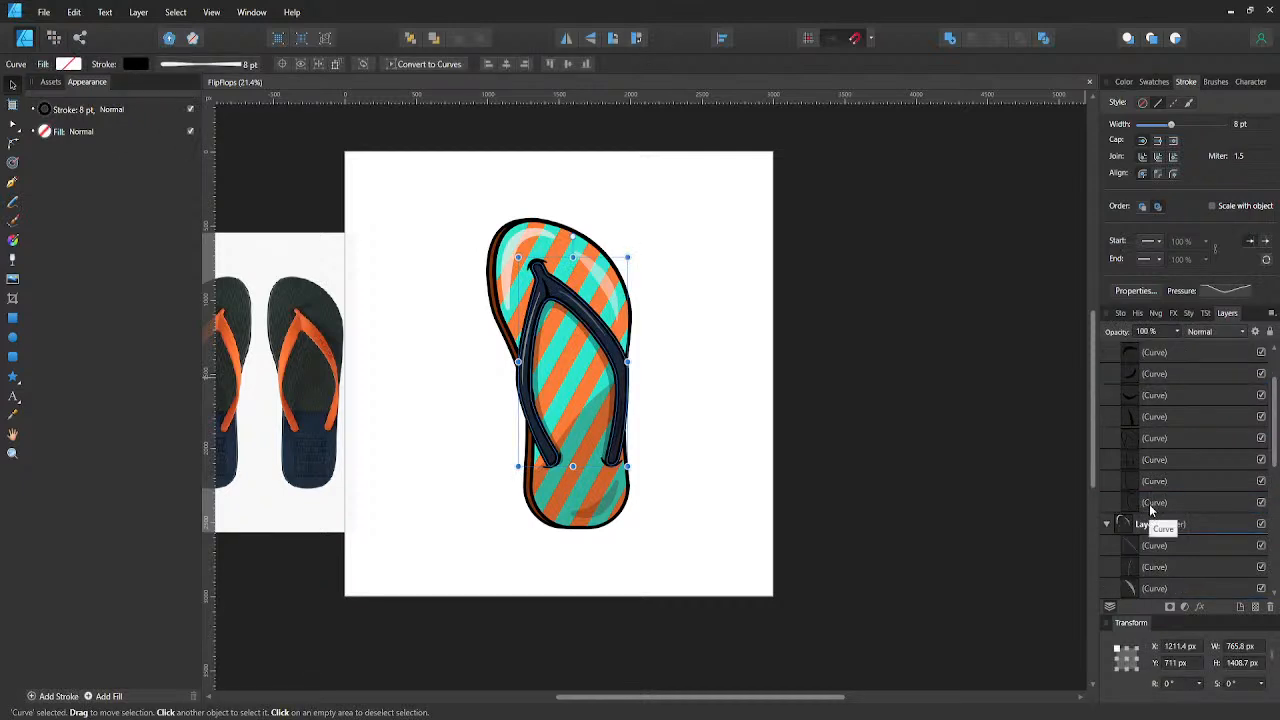
{"action": "left_click", "coordinate": [1150, 503], "text": "shift"}
{"action": "left_click", "coordinate": [46, 111]}
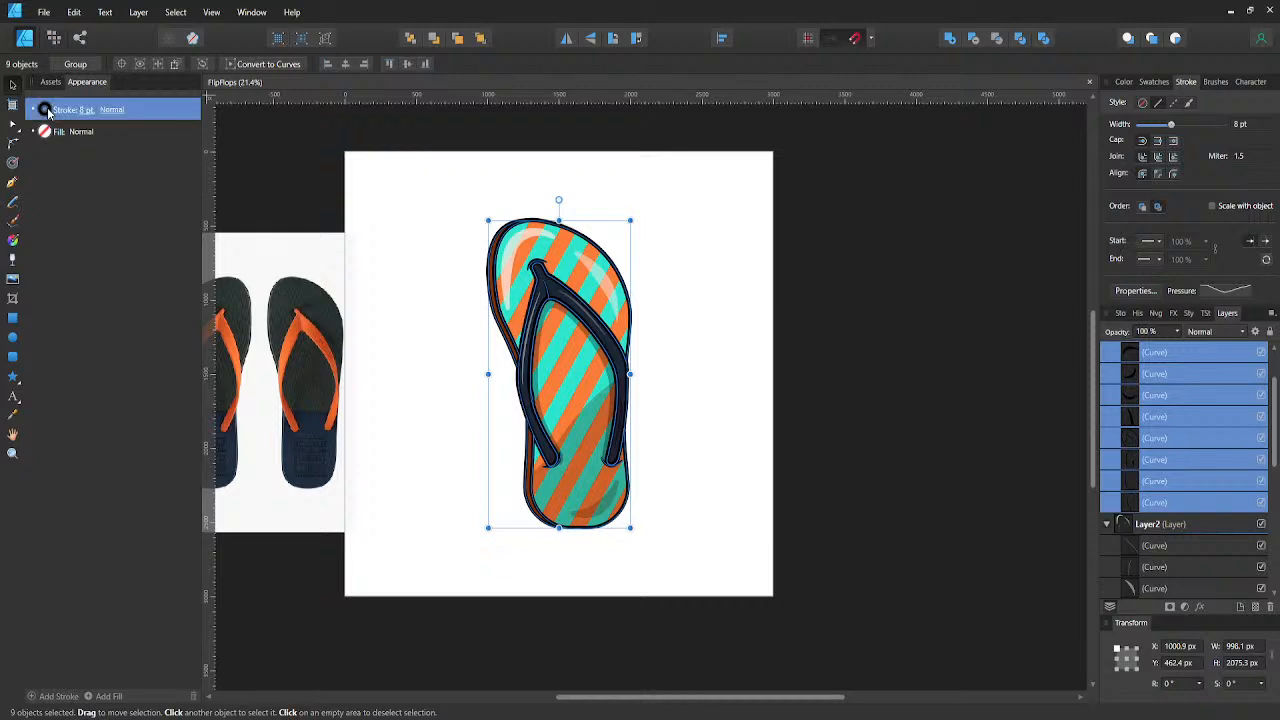
{"action": "left_click", "coordinate": [33, 136]}
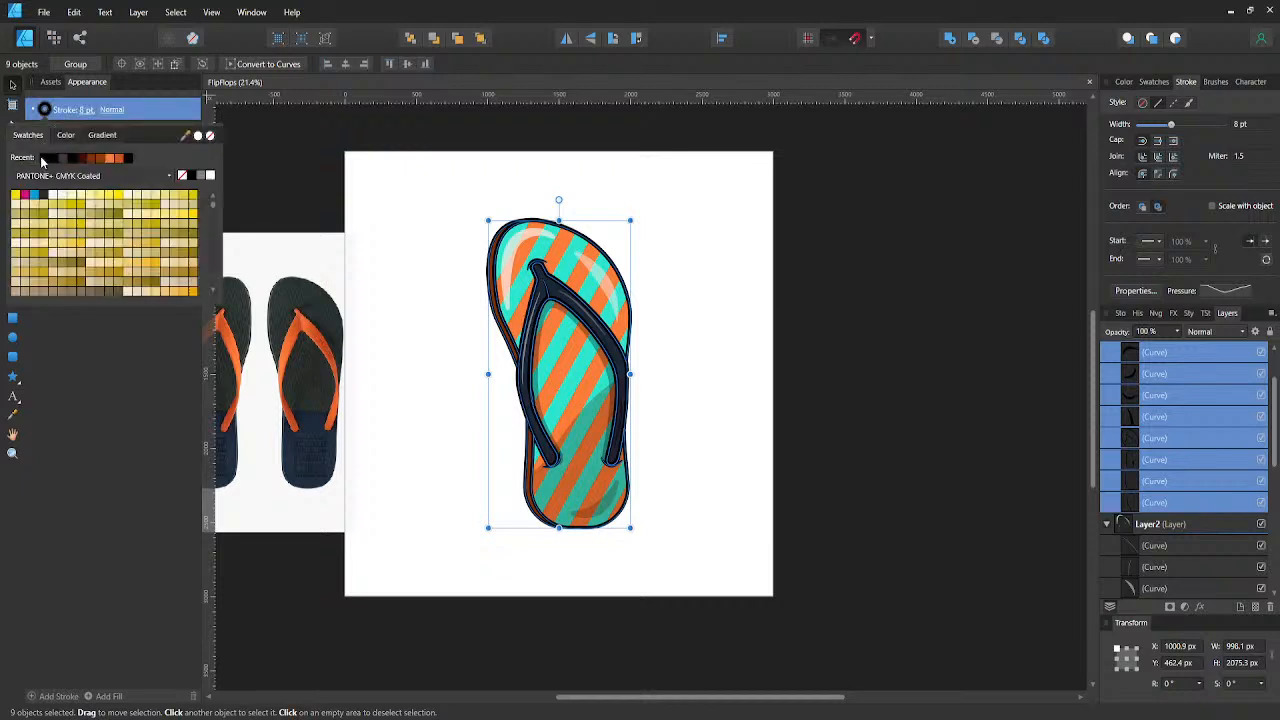
{"action": "left_click", "coordinate": [44, 196]}
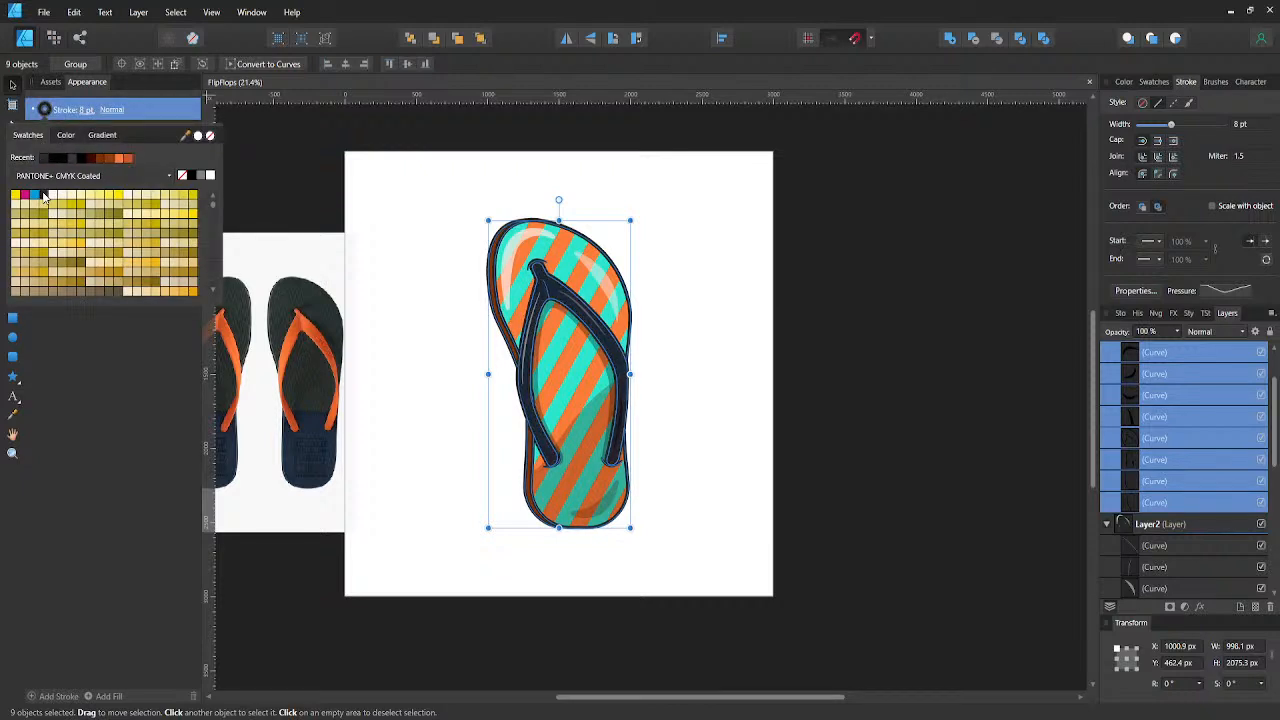
{"action": "left_click", "coordinate": [448, 209]}
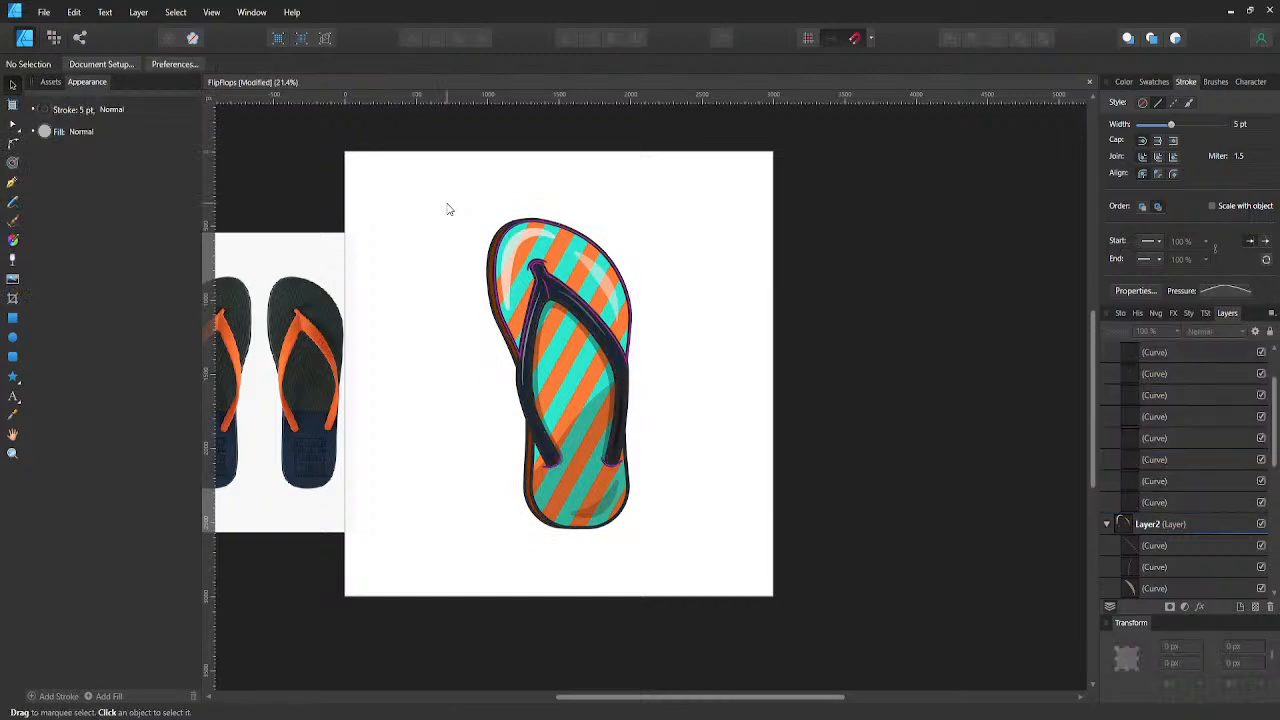
{"action": "key", "text": "ctrl+s"}
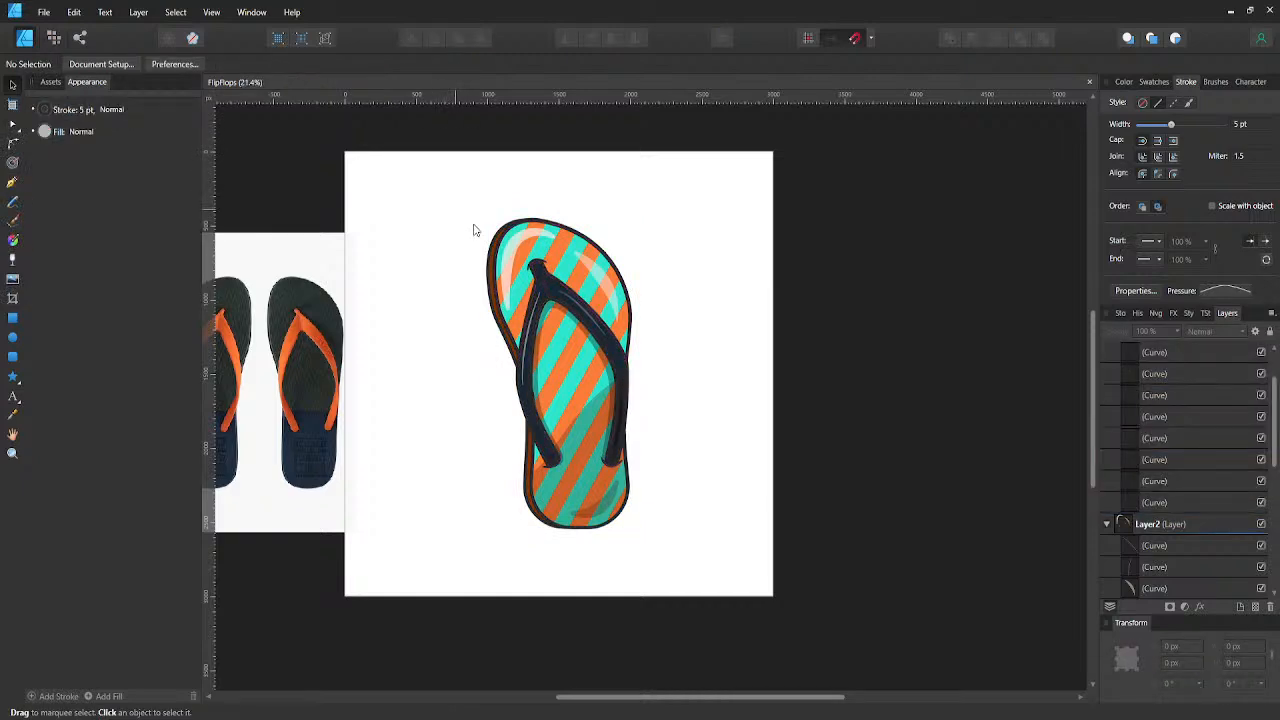
- Inspect the recoloured outlines up close, compare them with the previous outline colour, and undo the recolouring
{"action": "scroll", "coordinate": [536, 245], "scroll_direction": "up", "scroll_amount": 3}
{"action": "scroll", "coordinate": [616, 307], "scroll_direction": "down", "scroll_amount": 1}
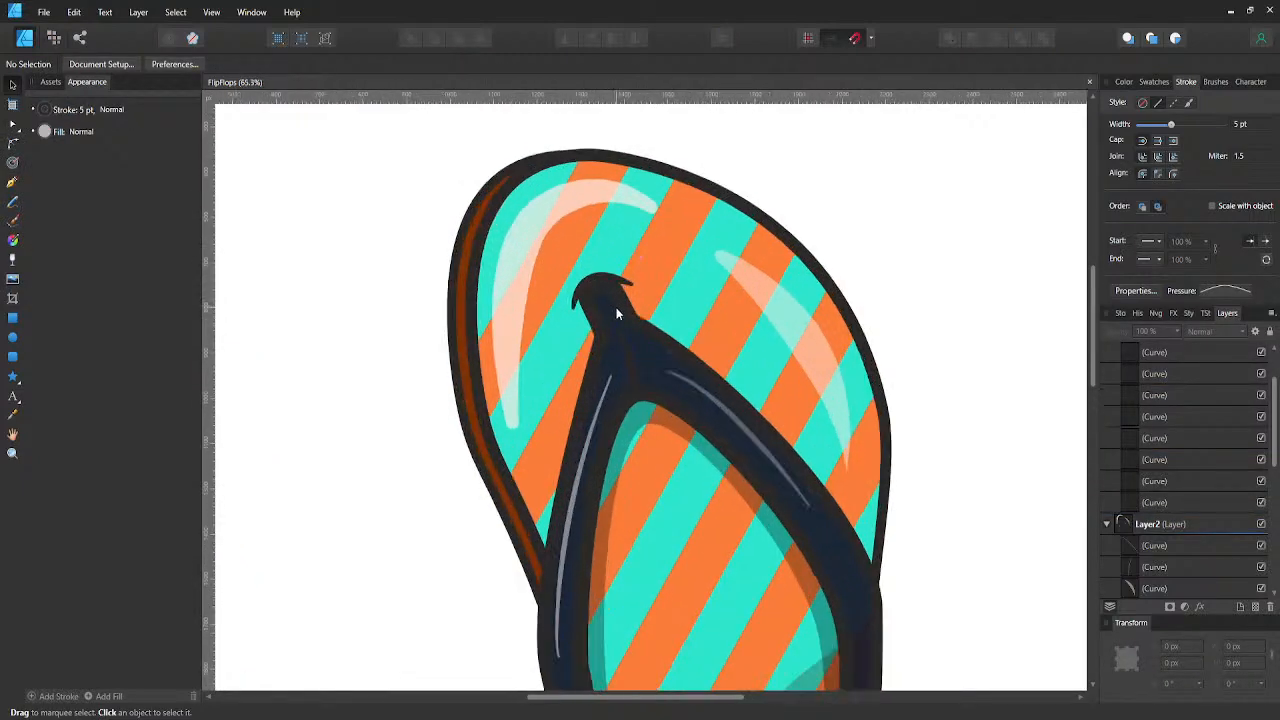
{"action": "scroll", "coordinate": [616, 307], "scroll_direction": "down", "scroll_amount": 2}
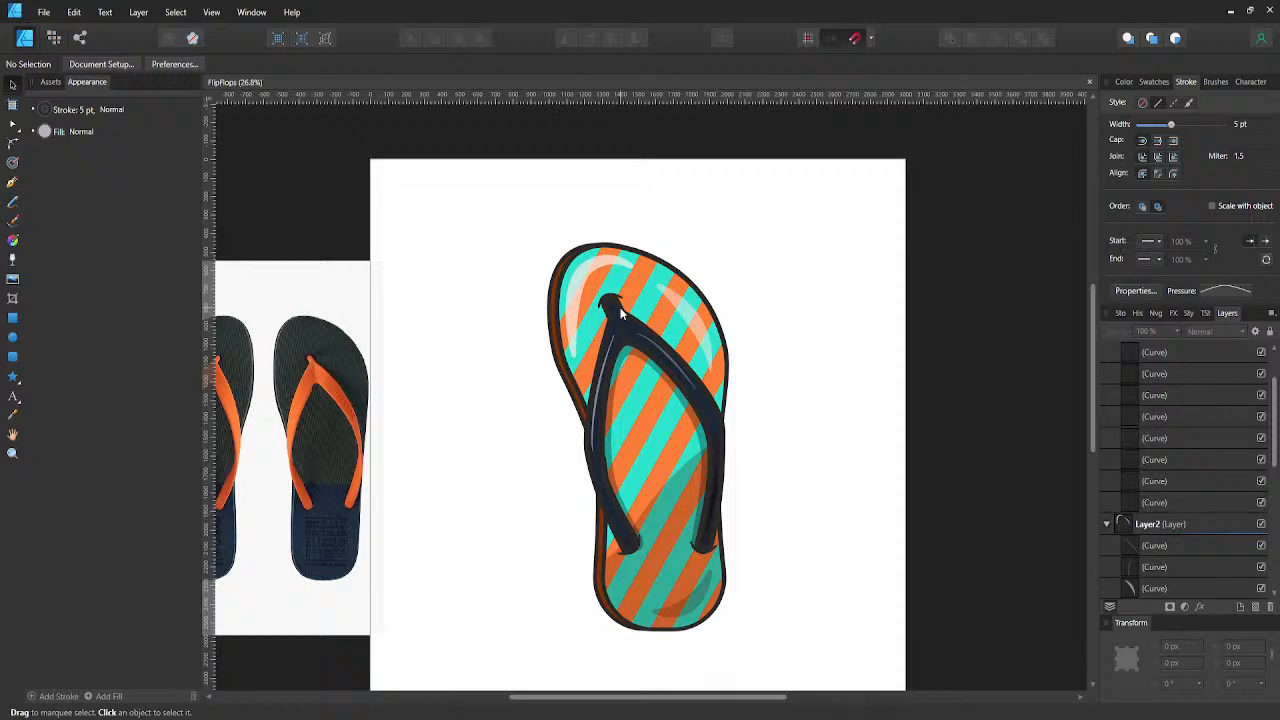
{"action": "scroll", "coordinate": [722, 402], "scroll_direction": "up", "scroll_amount": 5}
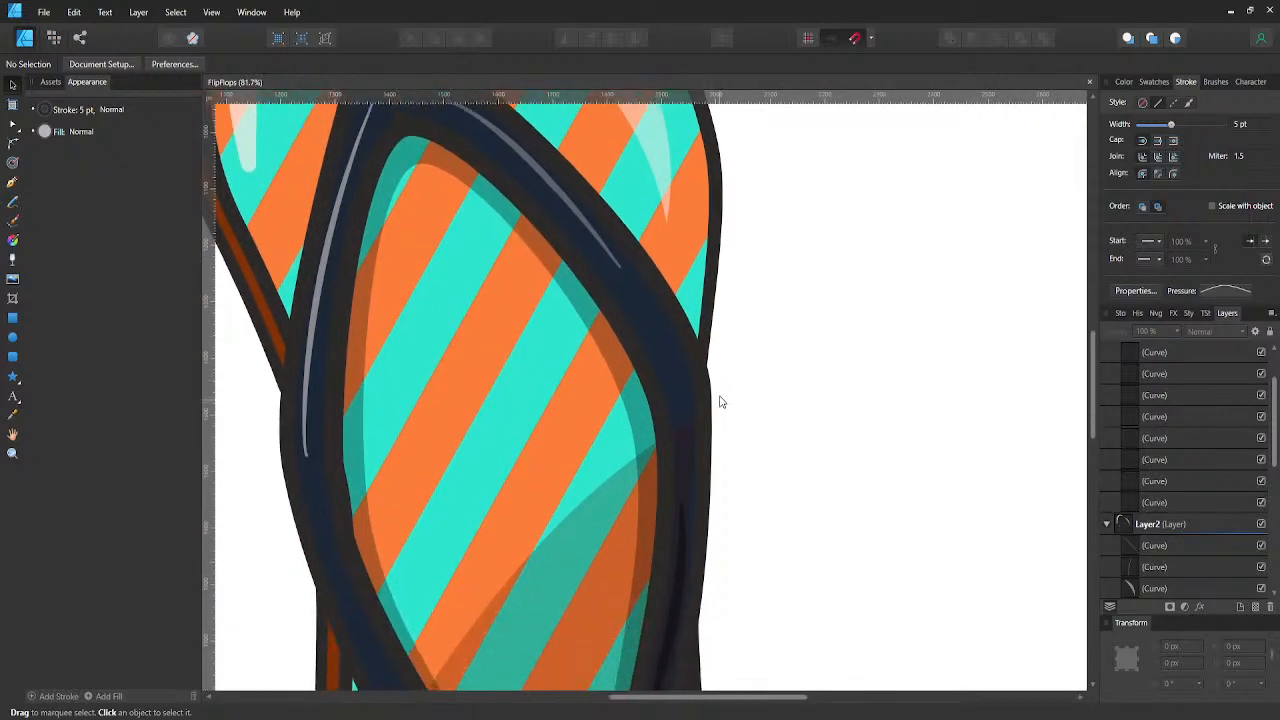
{"action": "scroll", "coordinate": [720, 400], "scroll_direction": "down", "scroll_amount": 2}
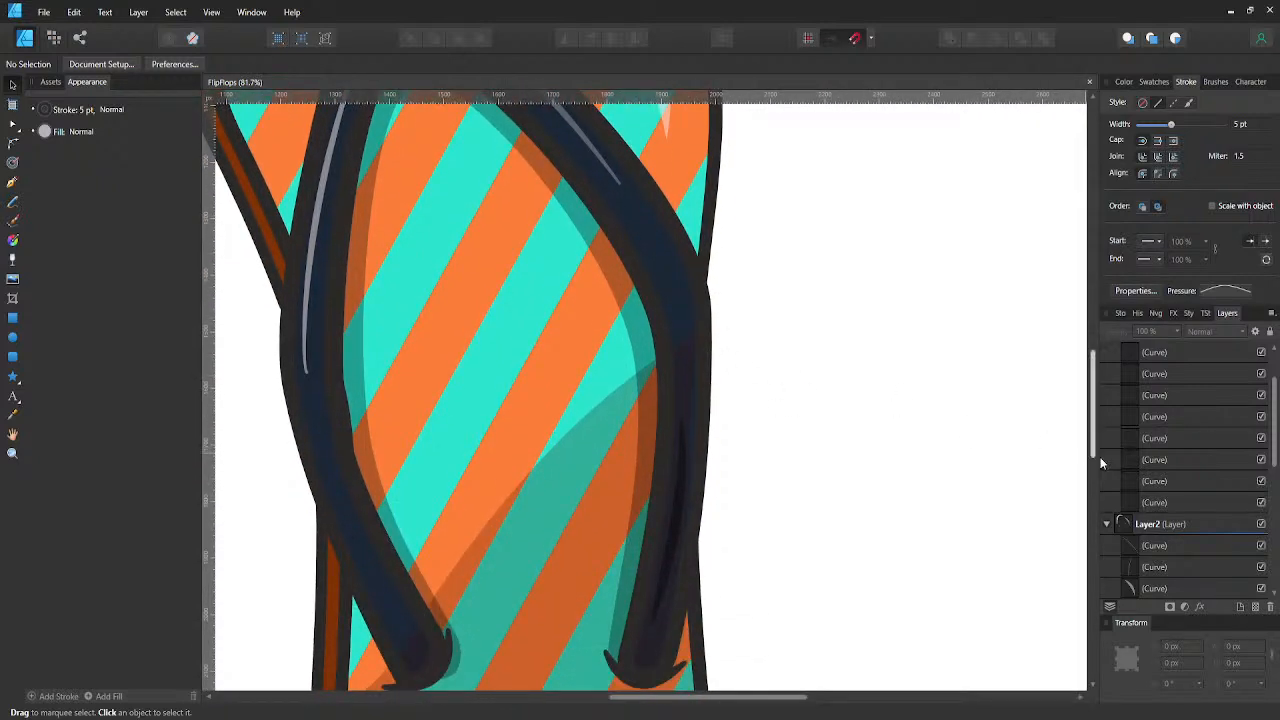
{"action": "key", "text": "ctrl+a"}
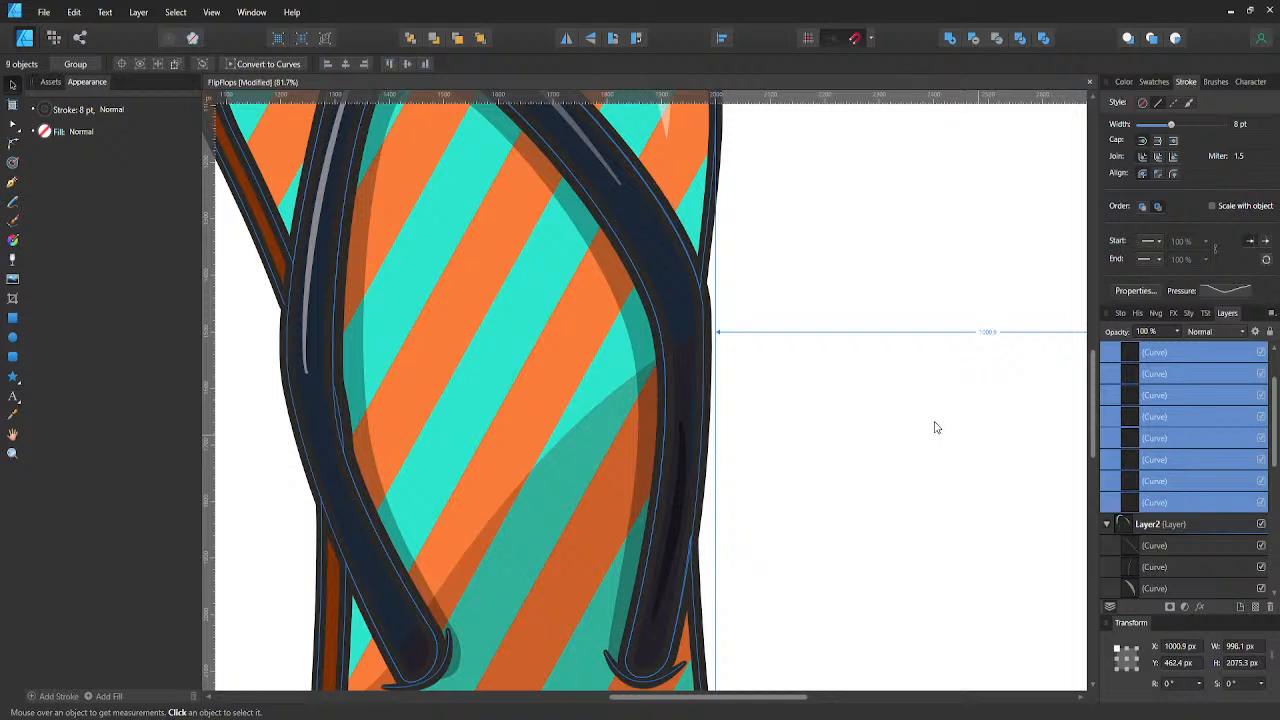
{"action": "key", "text": "ctrl+z"}
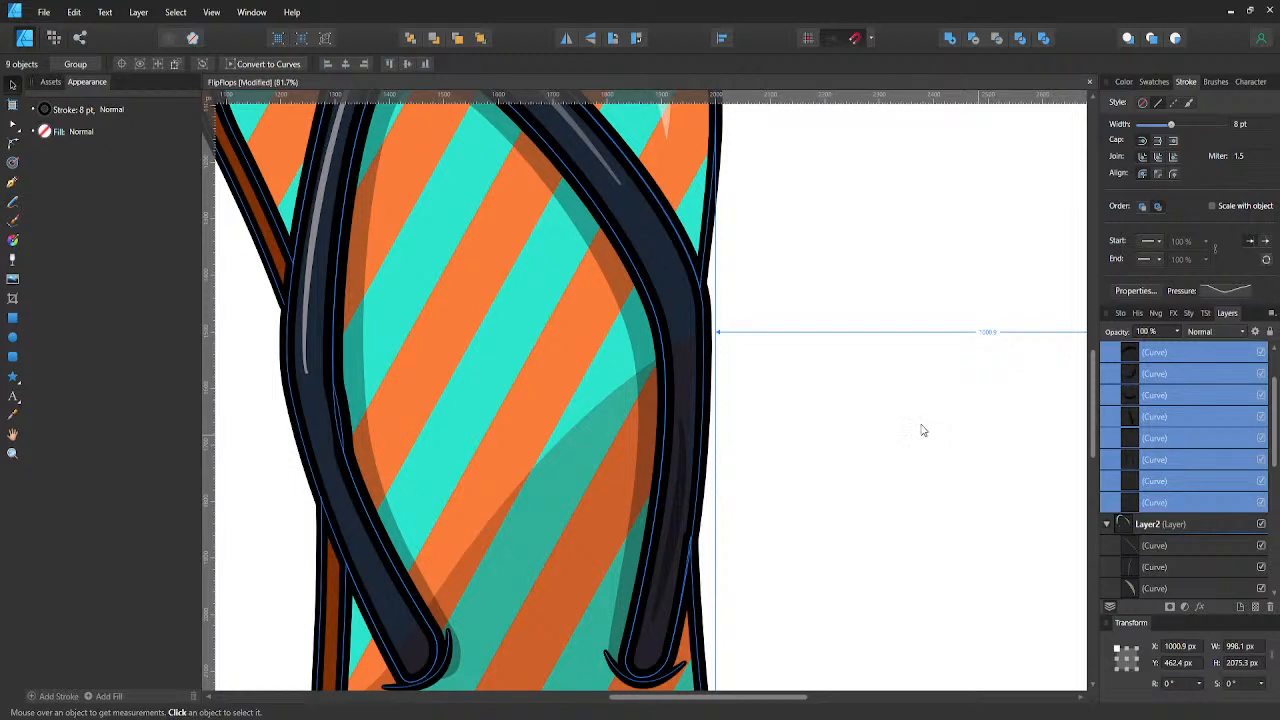
{"action": "key", "text": "ctrl+shift+z"}
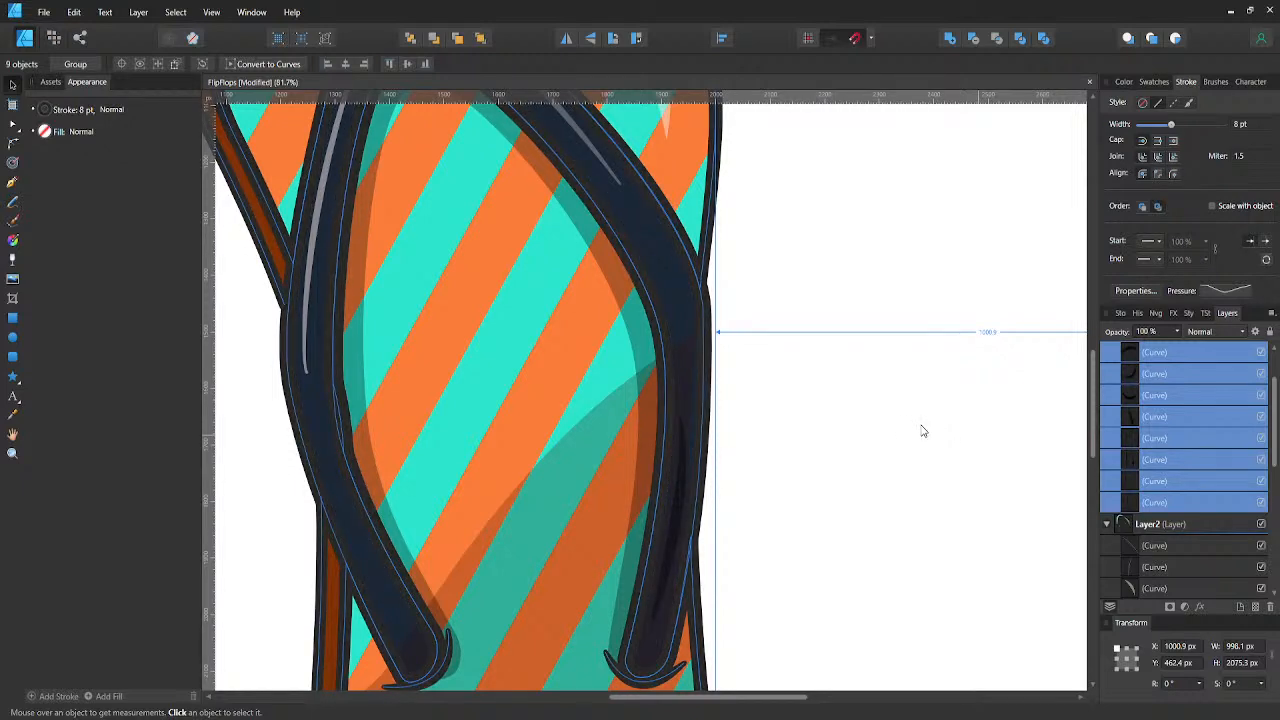
{"action": "key", "text": "ctrl+z"}
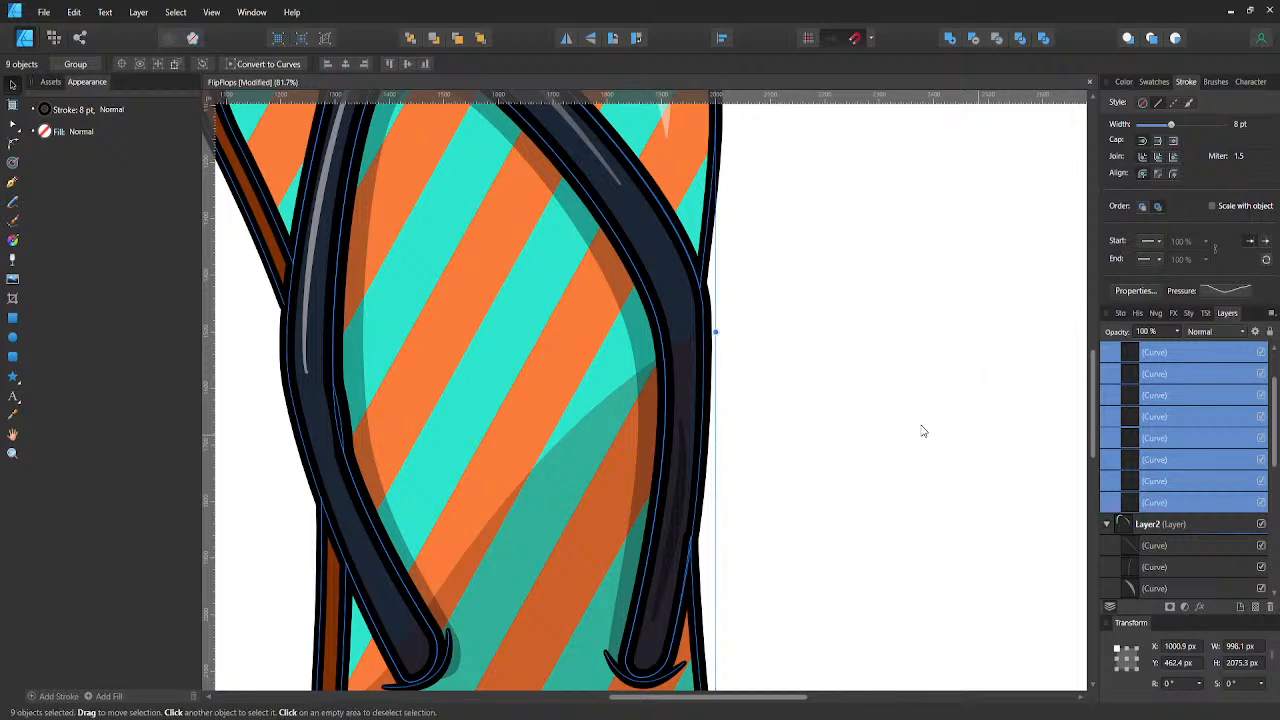
- Deselect the outline curves, save the flip-flop file and check the whole drawing beside the reference photo
{"action": "left_click", "coordinate": [921, 426]}
{"action": "scroll", "coordinate": [921, 426], "scroll_direction": "down", "scroll_amount": 6}
{"action": "left_click_drag", "start_coordinate": [921, 426], "coordinate": [873, 433]}
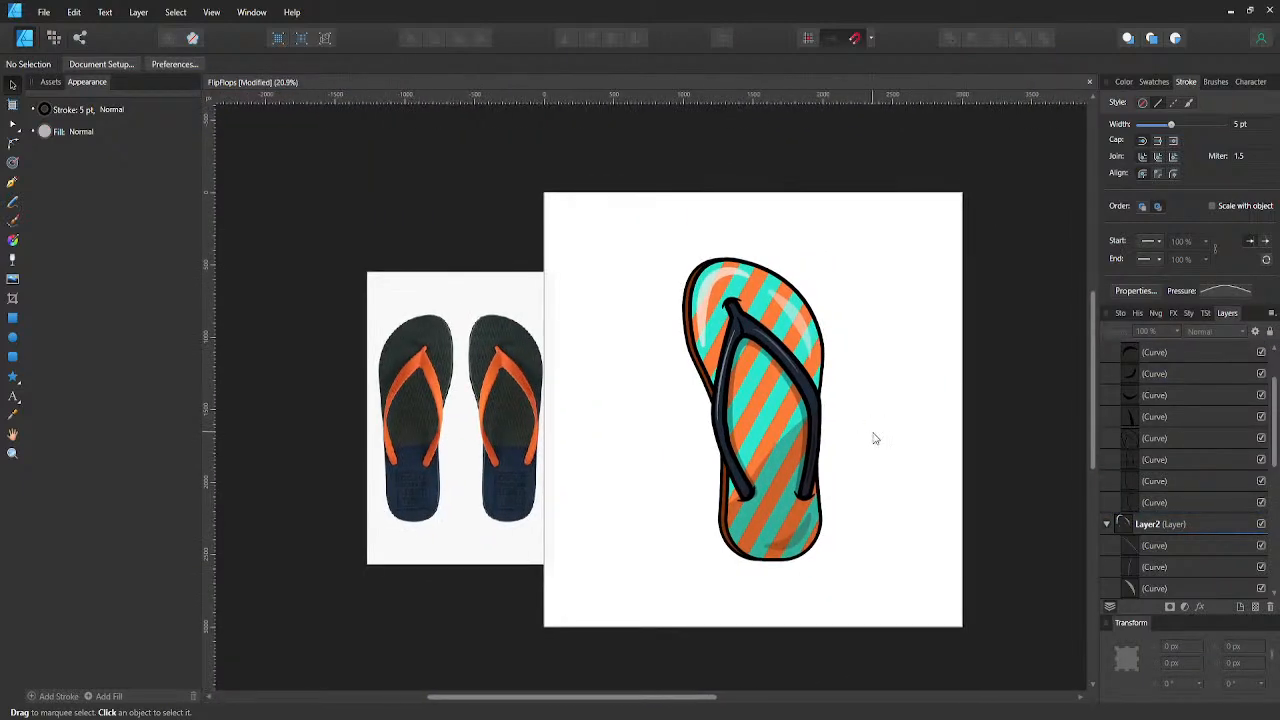
{"action": "key", "text": "ctrl+s"}
{"action": "scroll", "coordinate": [862, 413], "scroll_direction": "up", "scroll_amount": 3}
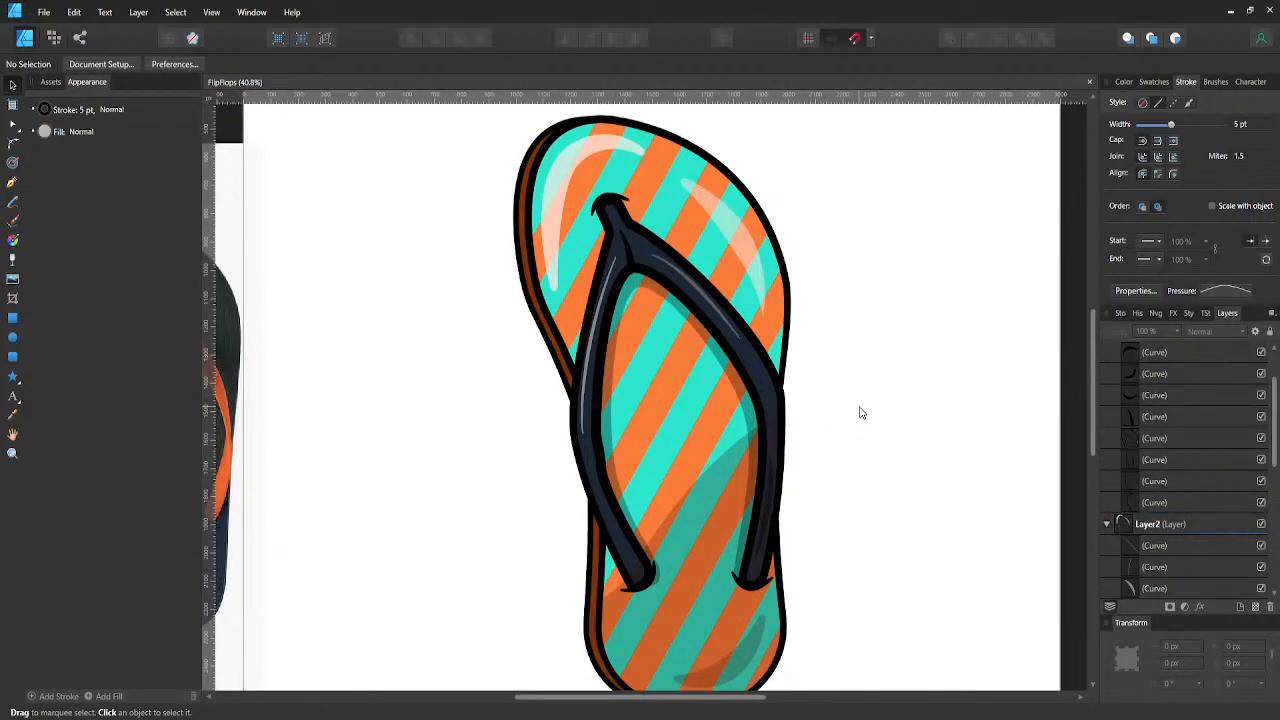
{"action": "scroll", "coordinate": [862, 413], "scroll_direction": "down", "scroll_amount": 3}
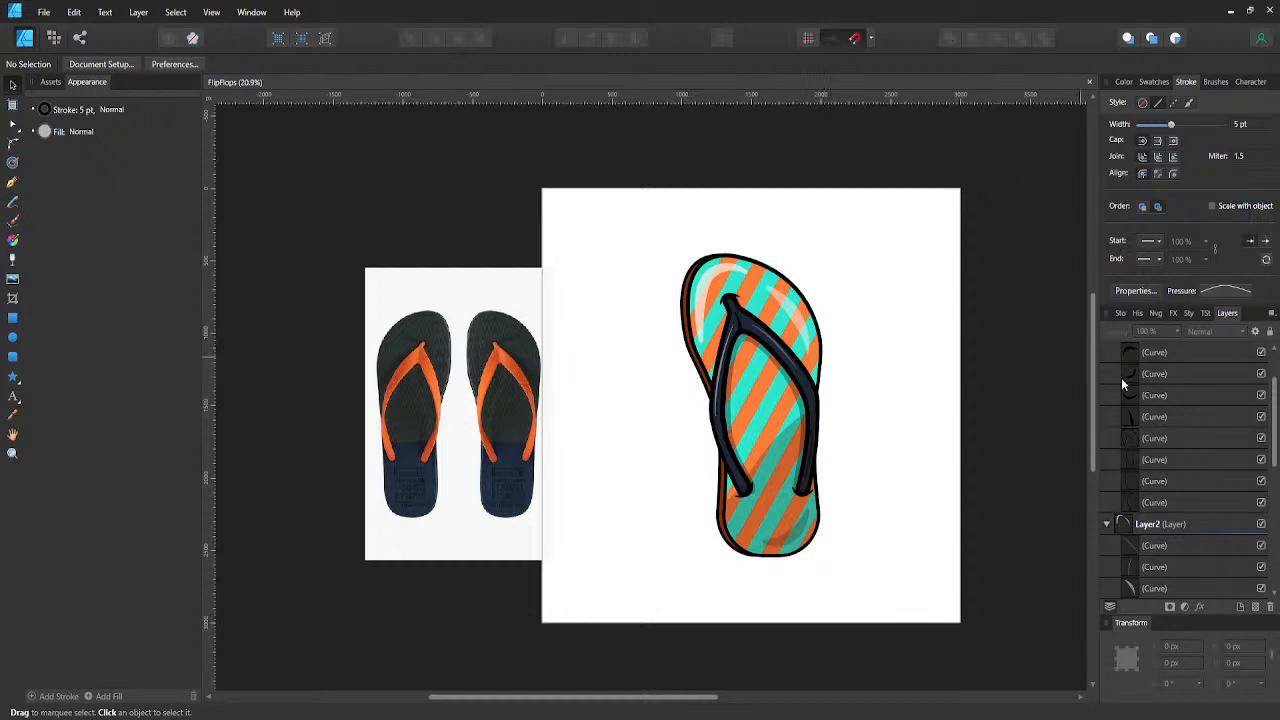
- Collapse the expanded Stroke, Layer2, Layer1 and color layers so only the top-level layers are listed
{"action": "scroll", "coordinate": [1118, 375], "scroll_direction": "up", "scroll_amount": 1}
{"action": "left_click", "coordinate": [1108, 373]}
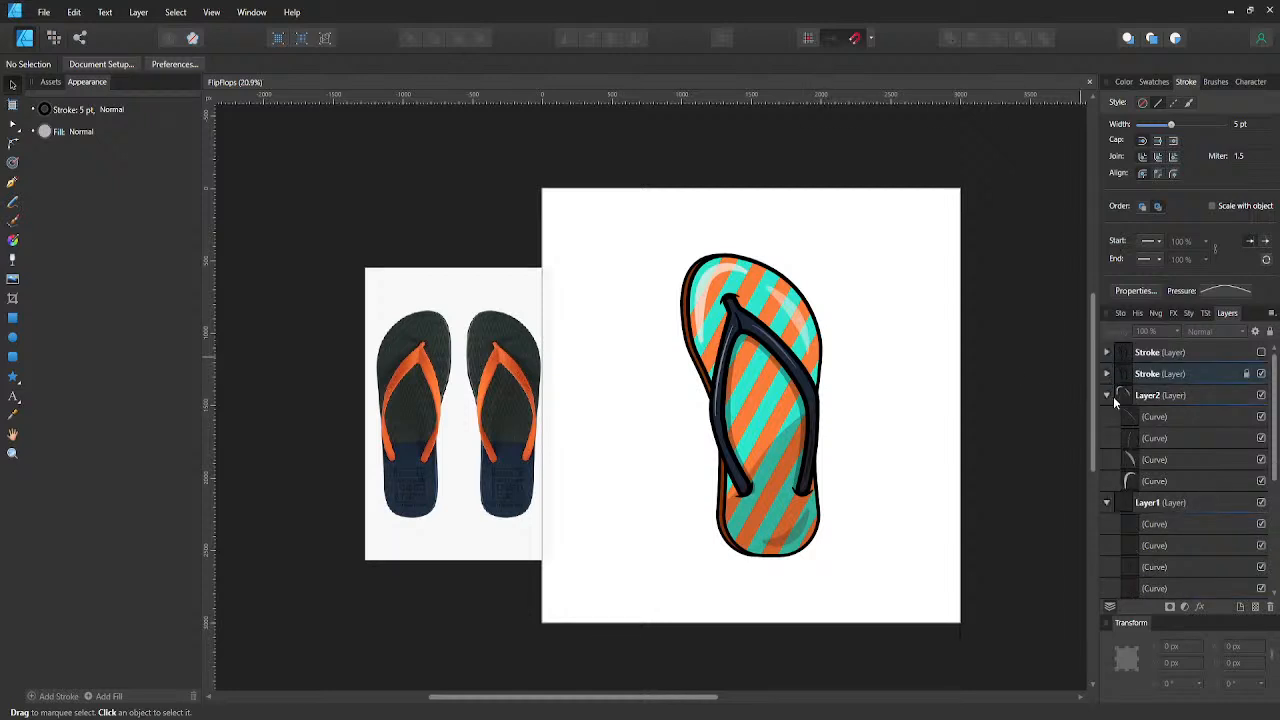
{"action": "left_click", "coordinate": [1114, 398]}
{"action": "left_click", "coordinate": [1106, 396]}
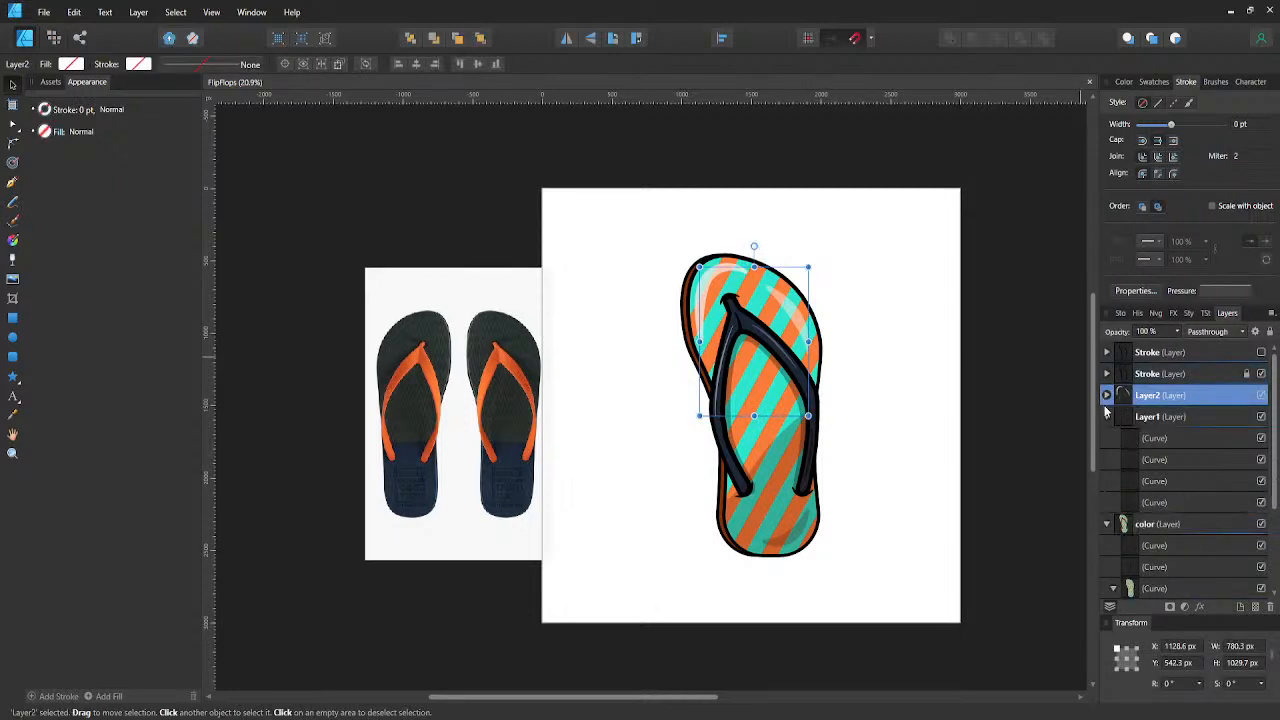
{"action": "left_click", "coordinate": [1106, 417]}
{"action": "left_click", "coordinate": [1107, 439]}
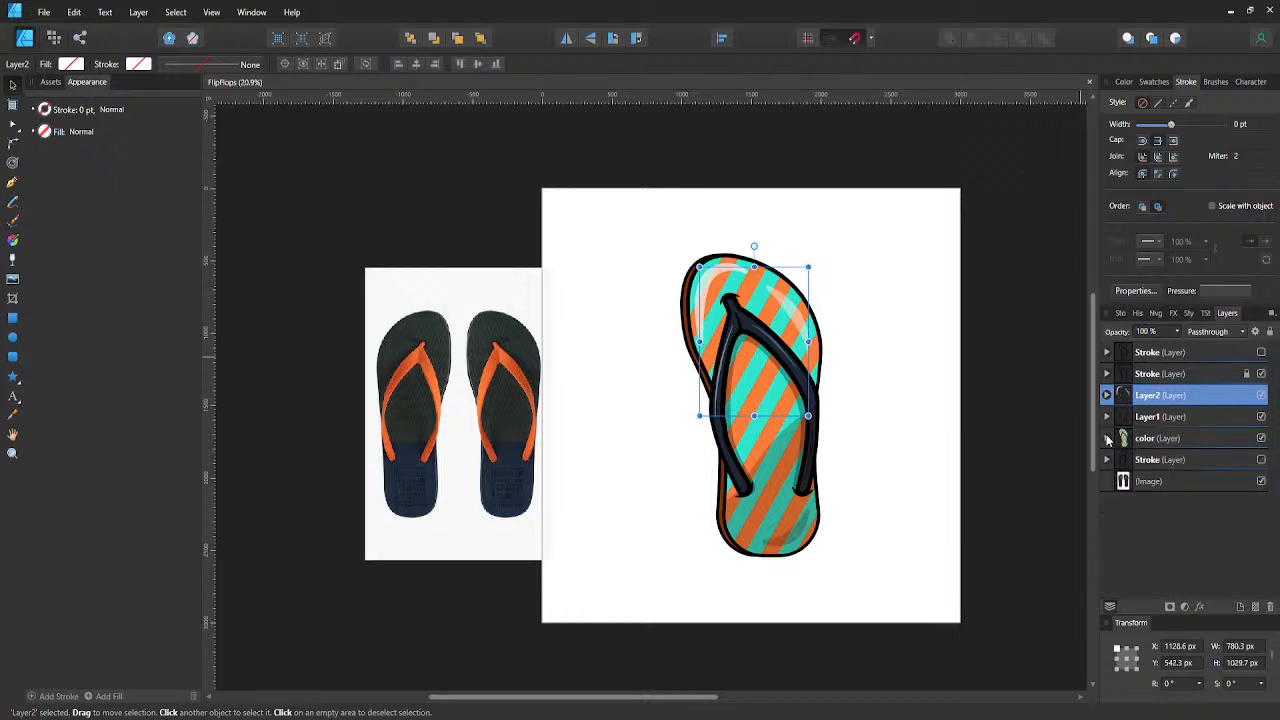
- Group the color, Layer1, Layer2 and visible Stroke layers into one group, deselect it and save the file
{"action": "left_click", "coordinate": [1127, 440]}
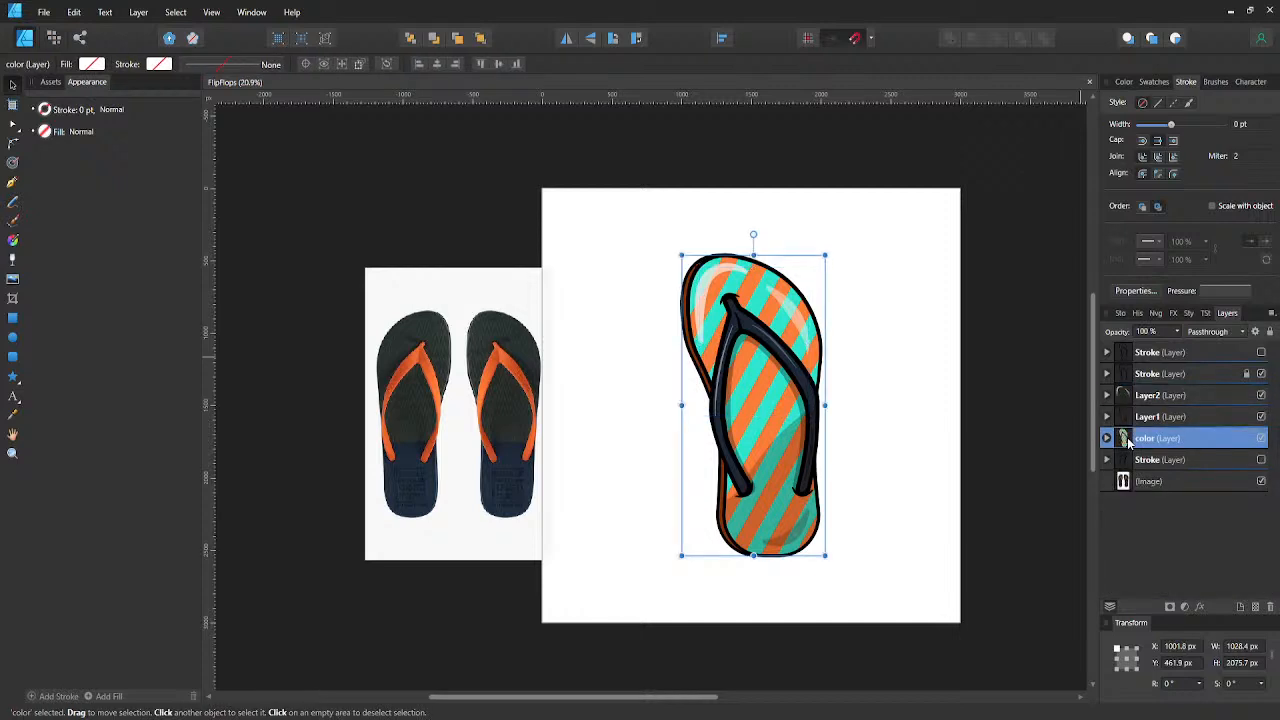
{"action": "left_click", "coordinate": [1147, 374], "text": "shift"}
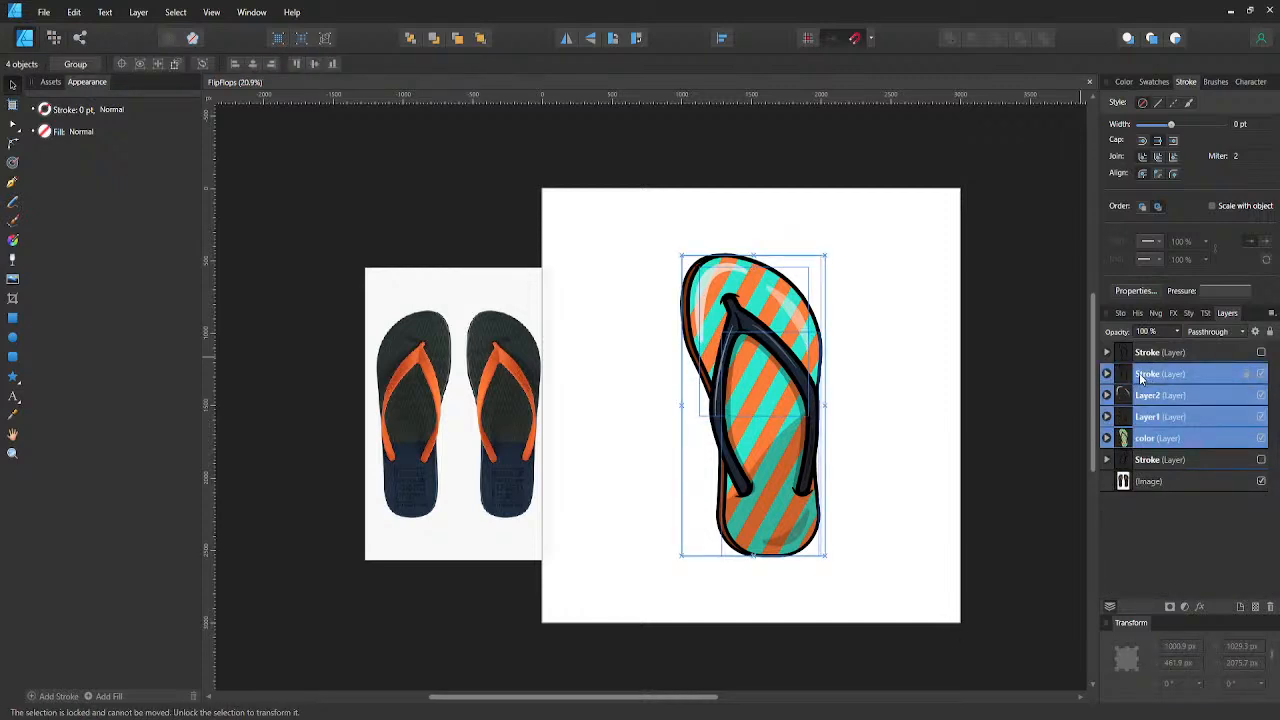
{"action": "key", "text": "ctrl+g"}
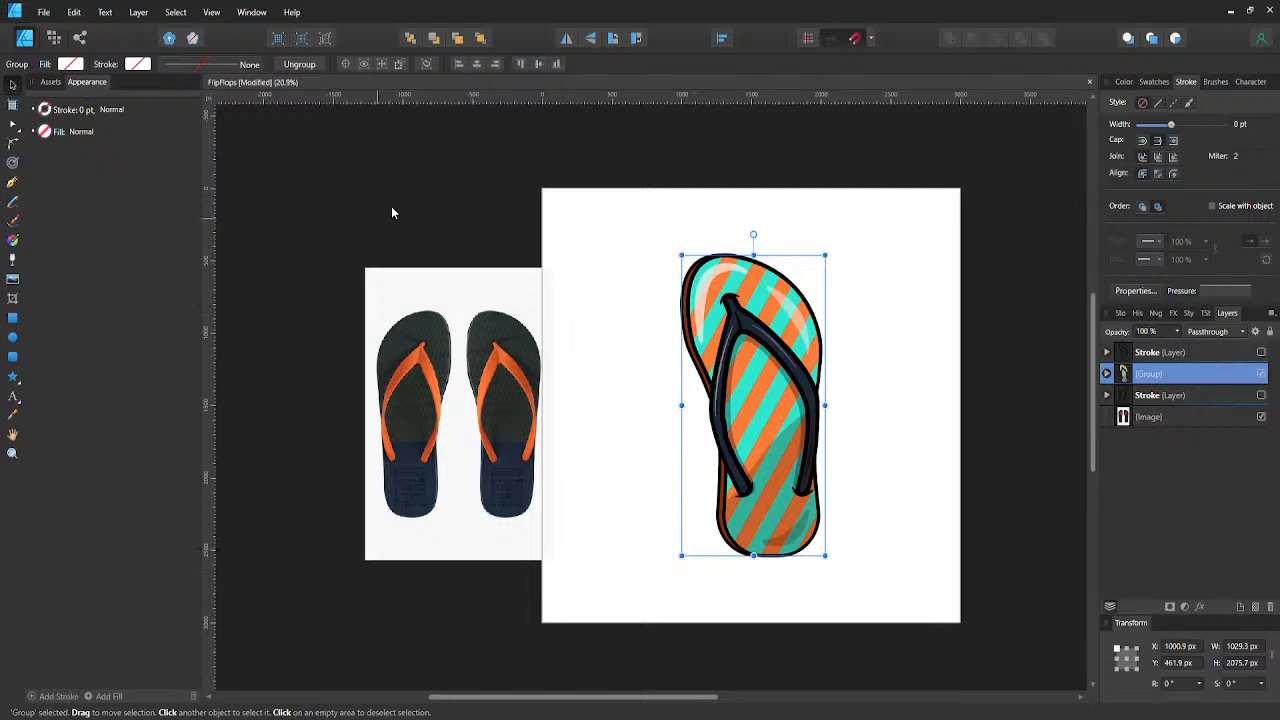
{"action": "left_click", "coordinate": [520, 228]}
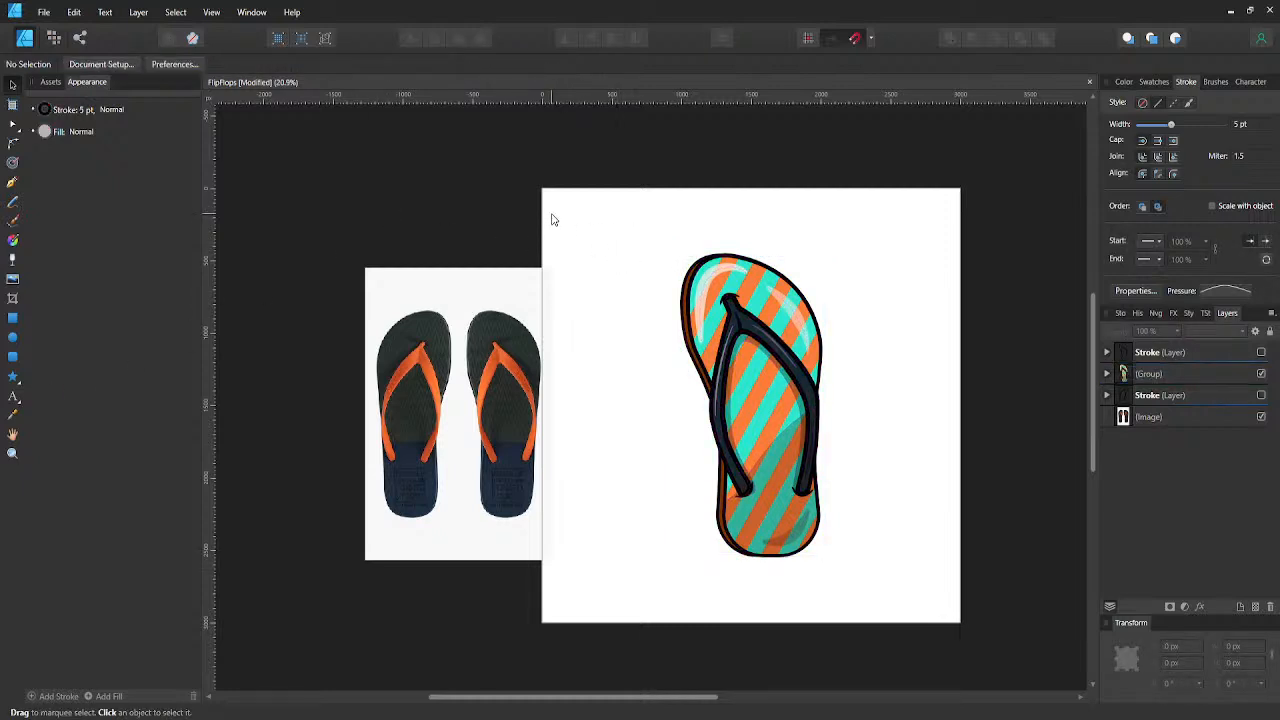
{"action": "key", "text": "ctrl+s"}
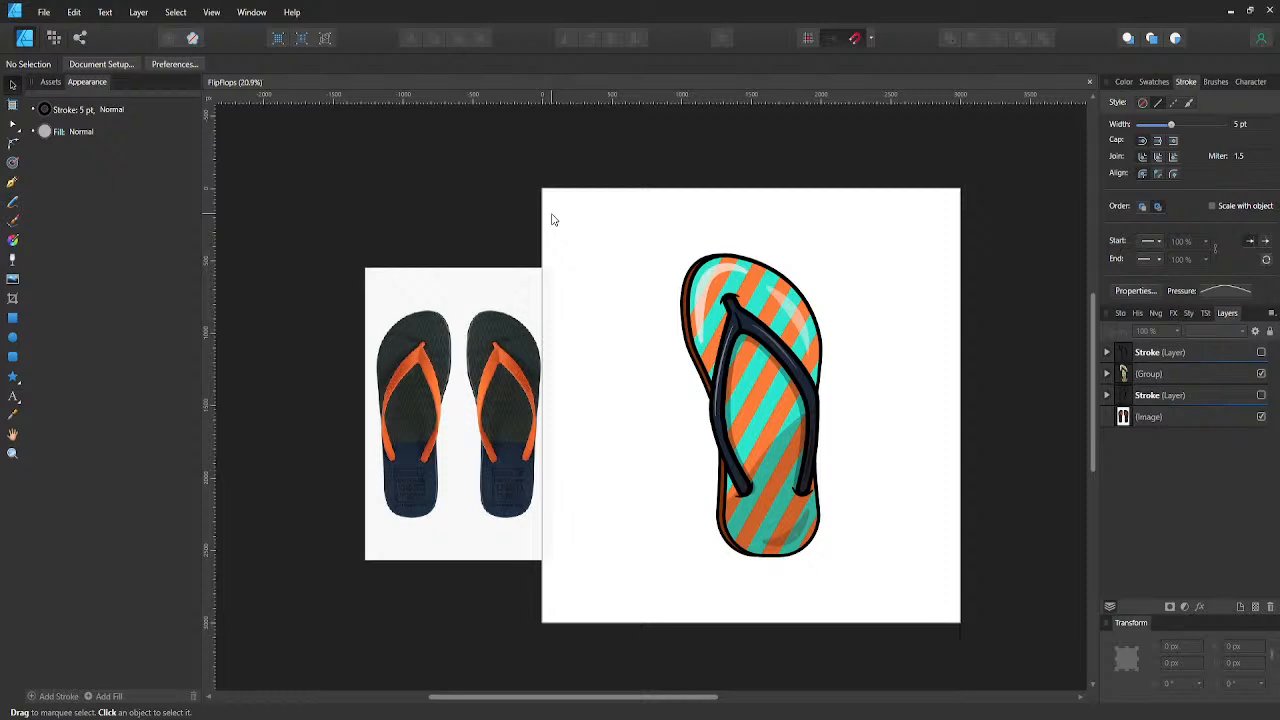